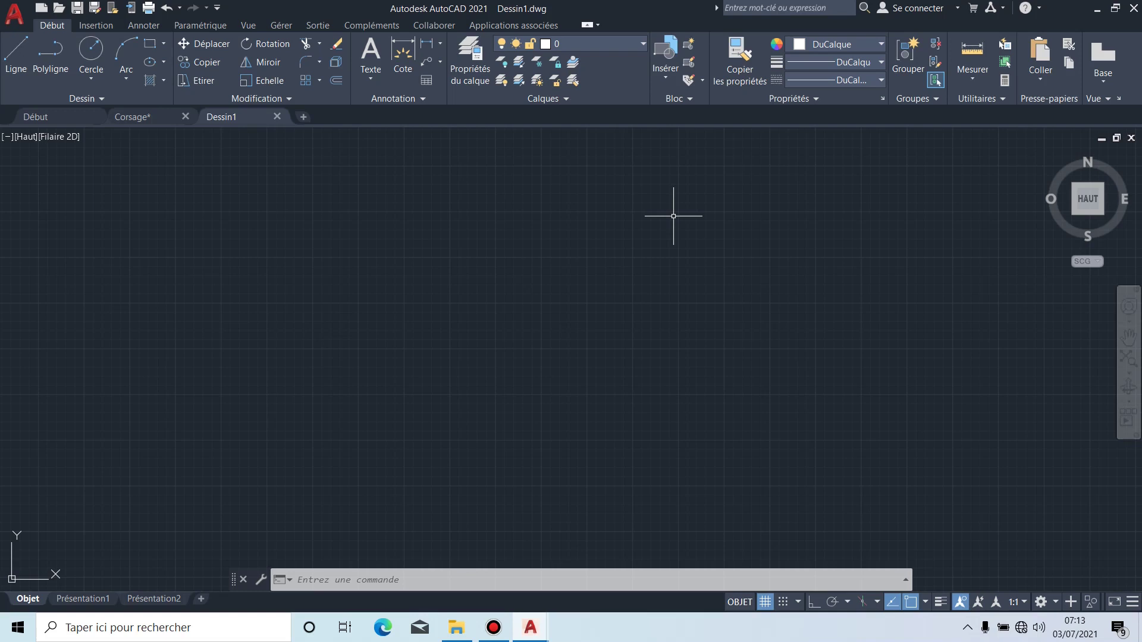
Step: Open the layer properties manager and set the lineweight of layer 0 to 0.25 mm
left_click(464, 73)
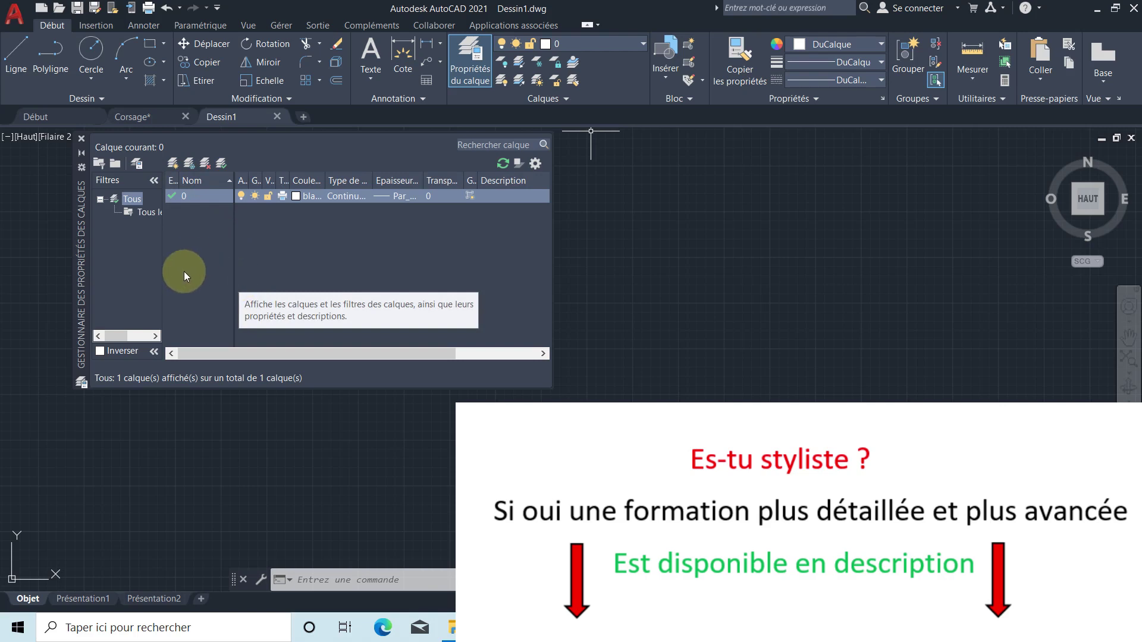
left_click(399, 196)
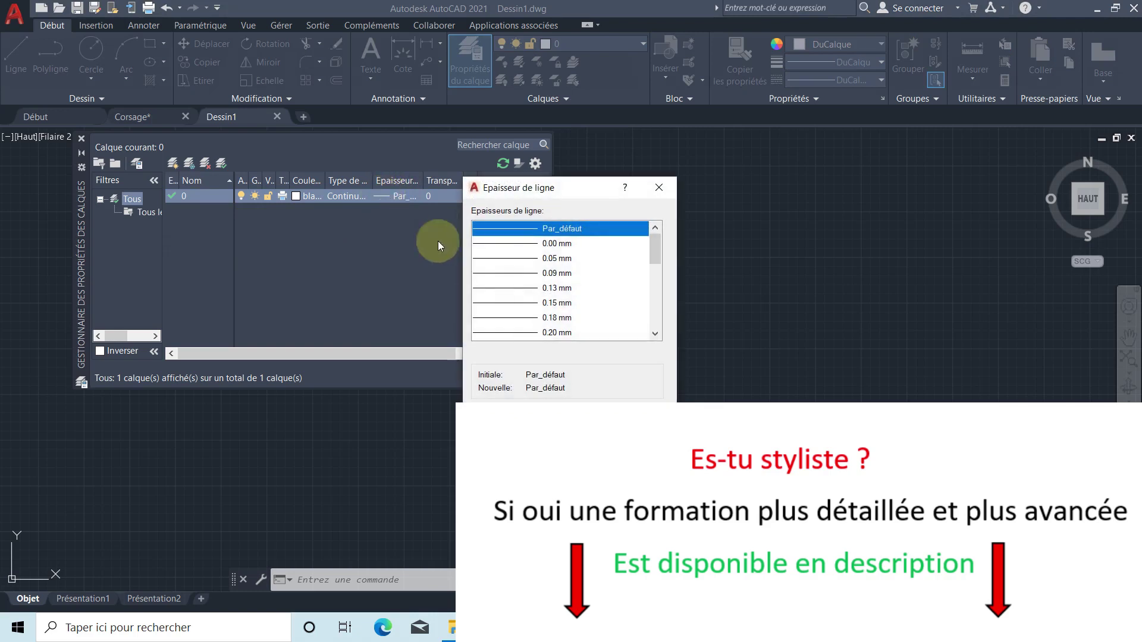
scroll(520, 291, "down", 2)
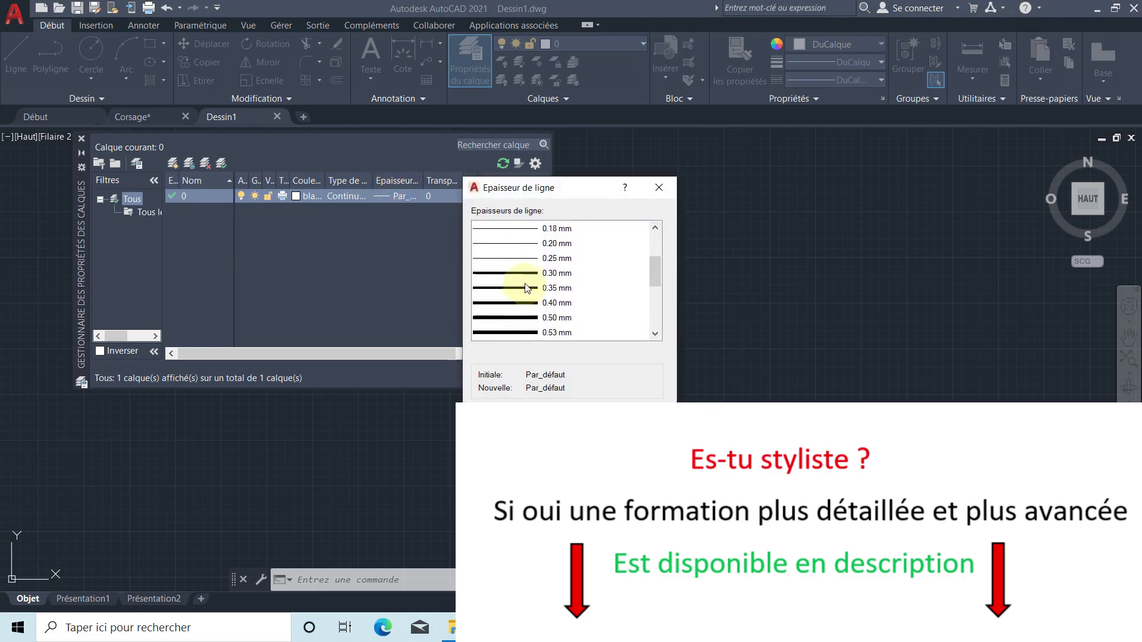
left_click(536, 259)
left_click(503, 414)
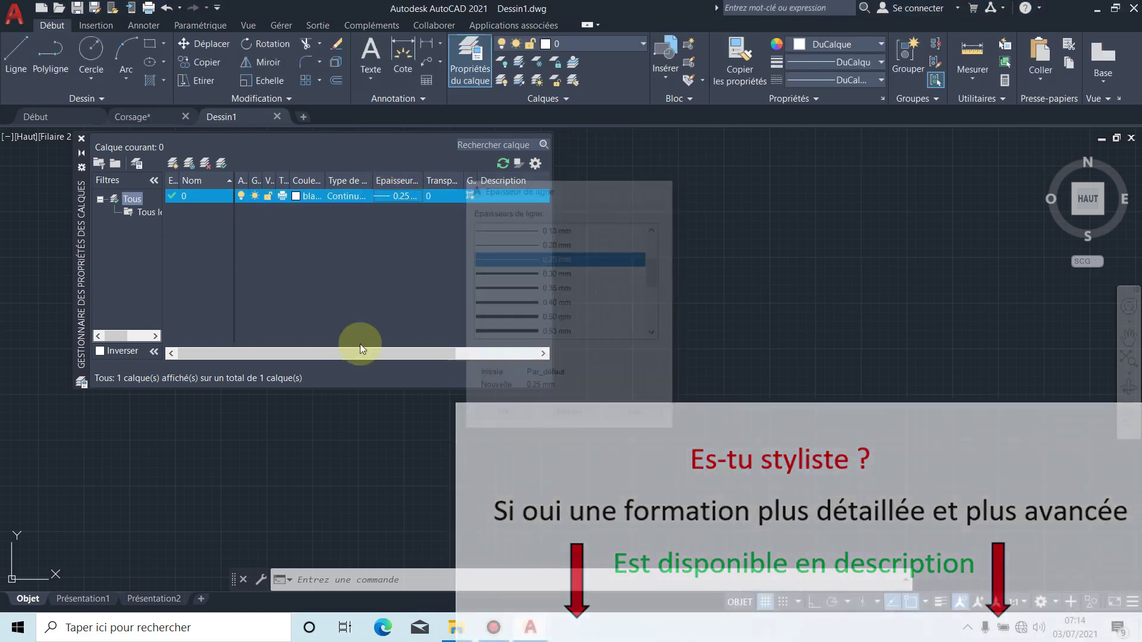
Step: Create a new layer named "trait fort" and set its lineweight to 0.70 mm
left_click(172, 165)
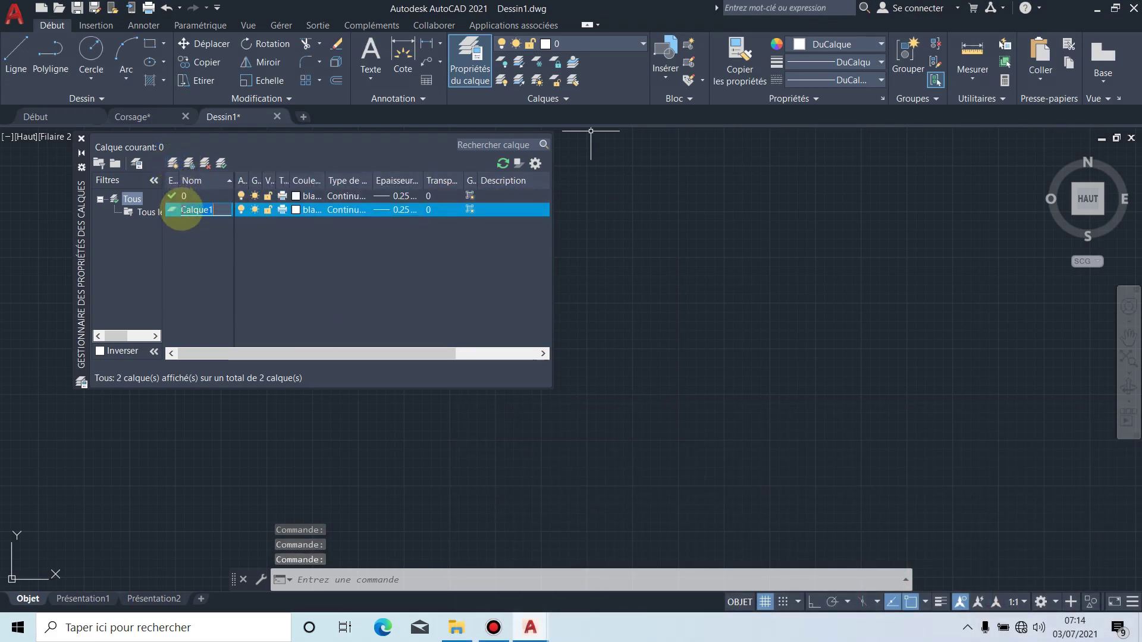
type("trait fort")
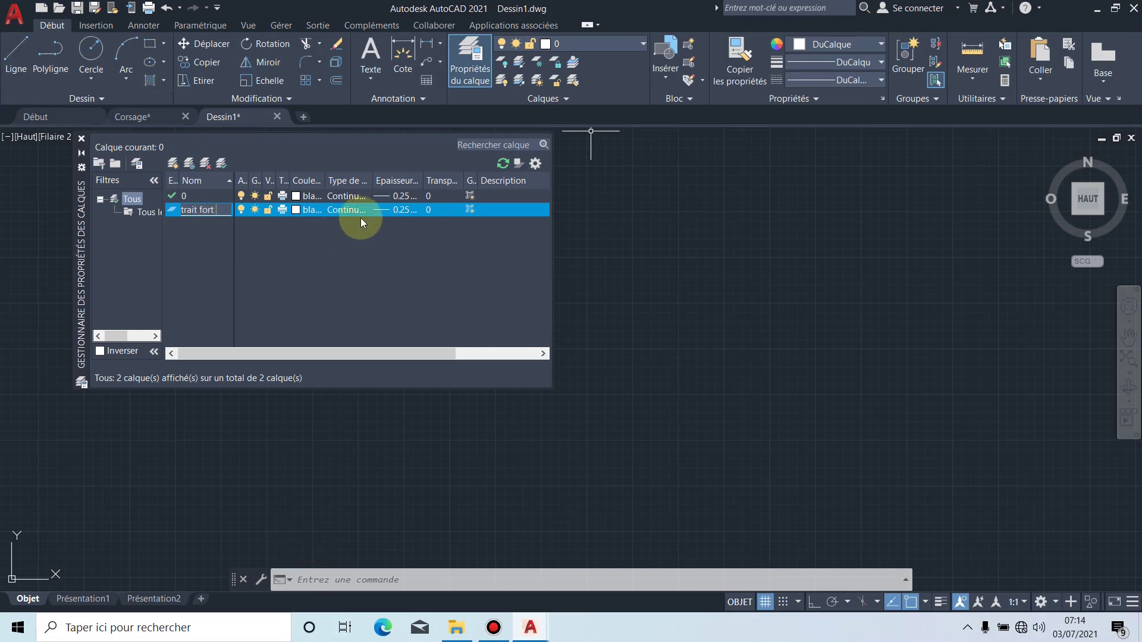
left_click(406, 212)
scroll(599, 304, "down", 3)
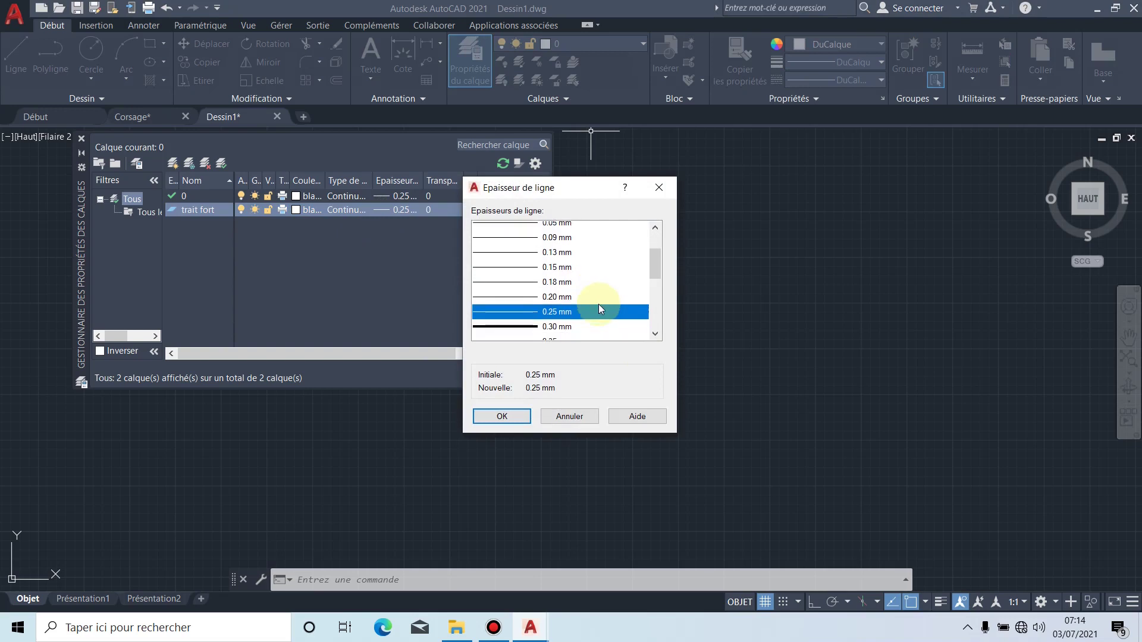
scroll(598, 305, "down", 2)
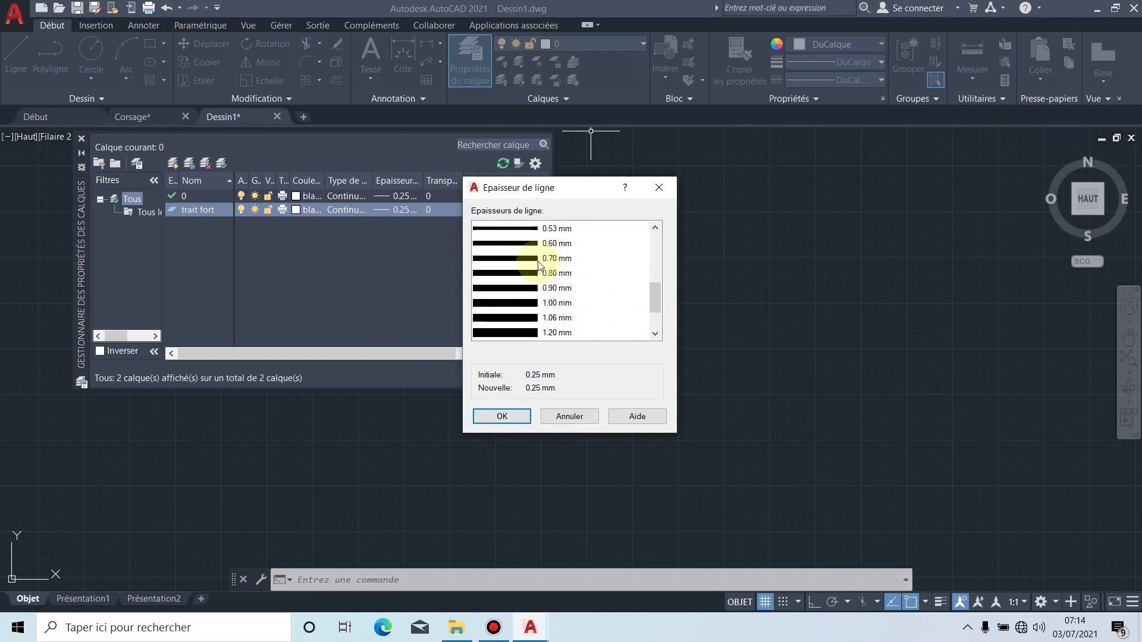
left_click(538, 260)
left_click(502, 415)
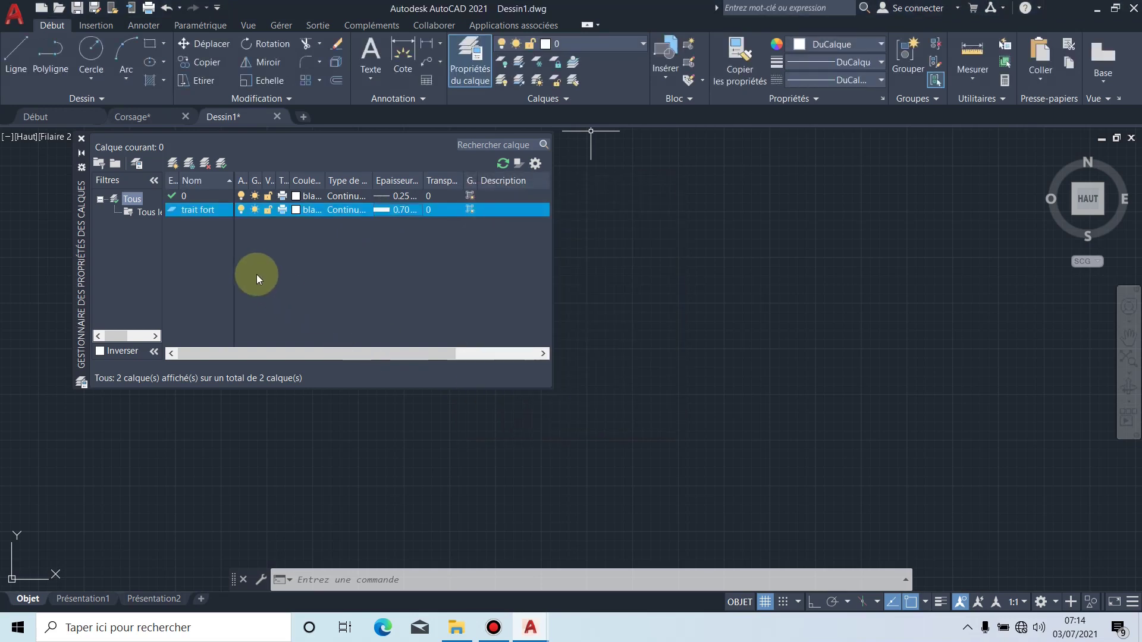
Step: Add two more layers named "interrompu" and "trait mixte"
left_click(172, 163)
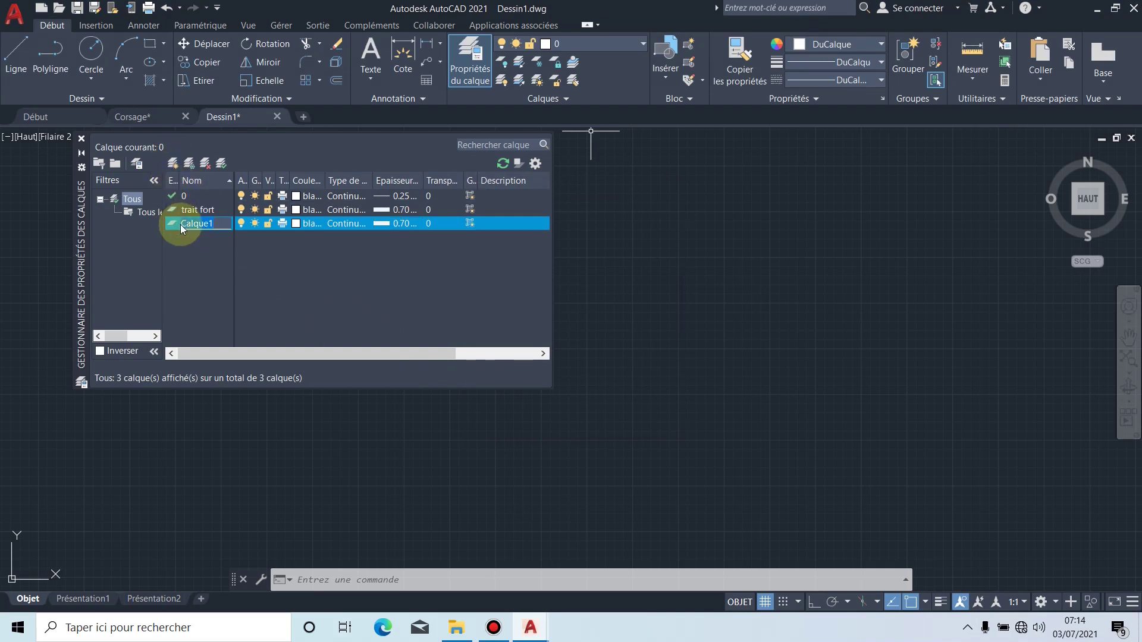
type("terrompu")
key("Return")
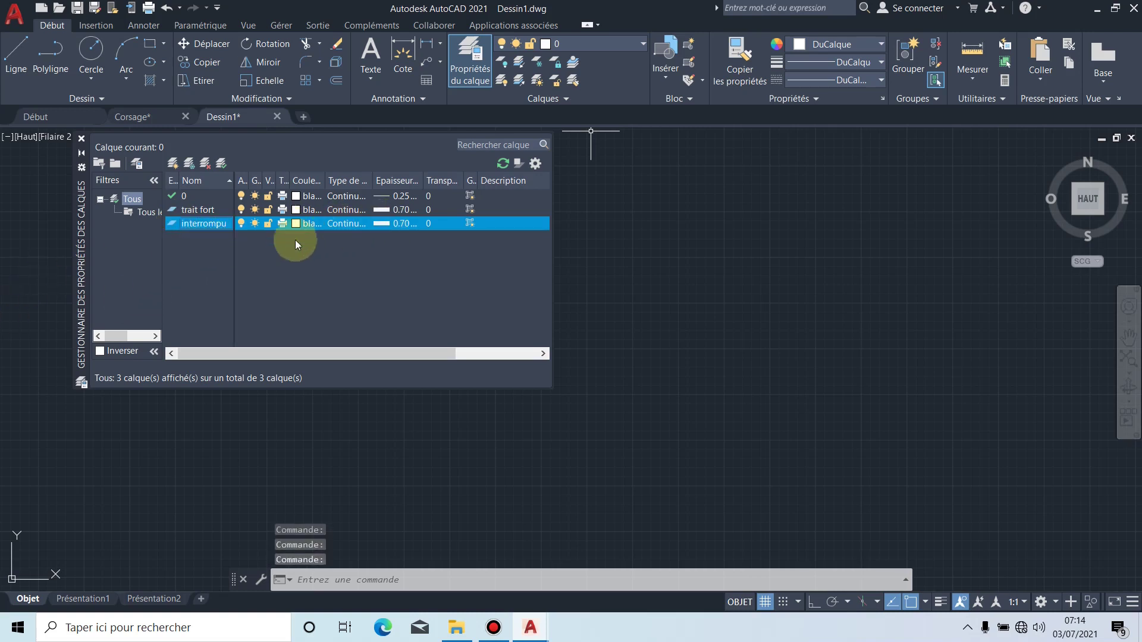
left_click(173, 163)
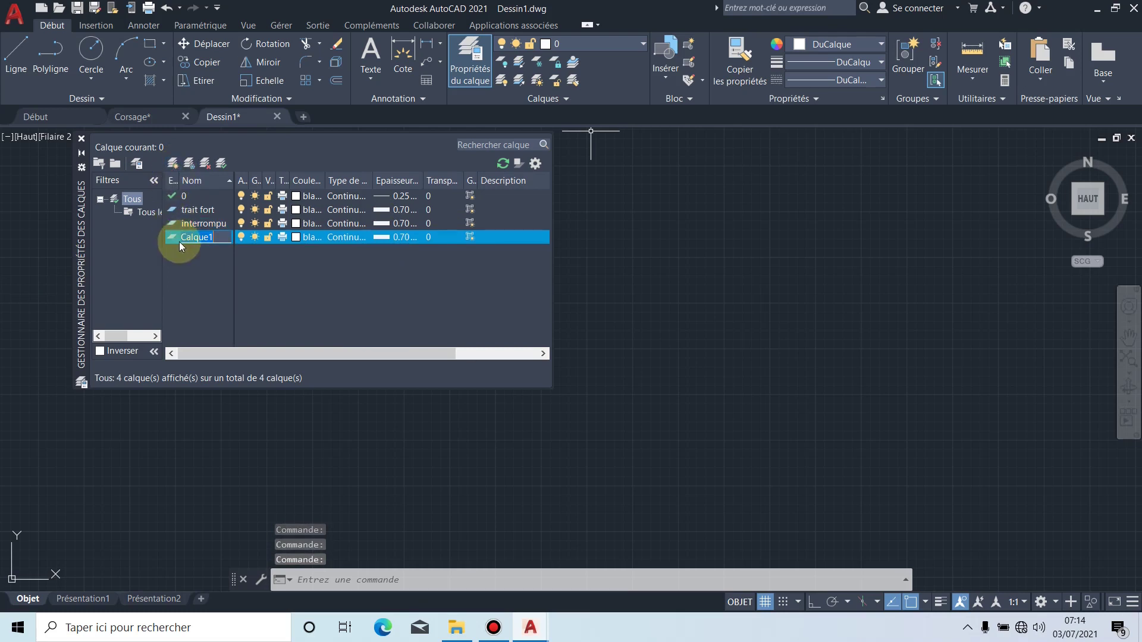
type("tr")
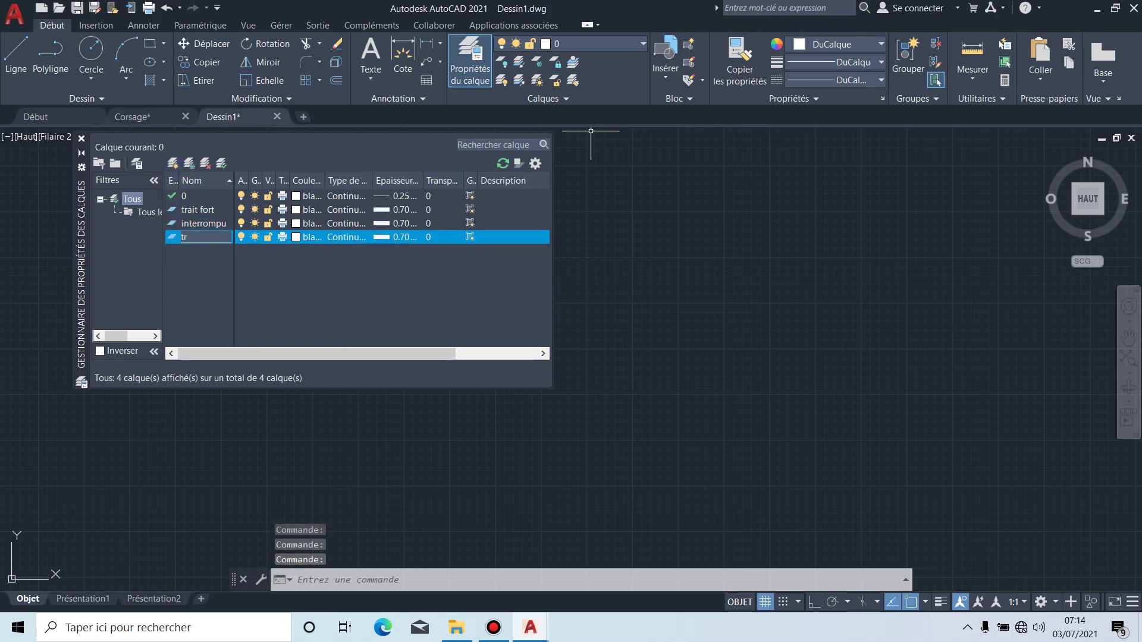
type("ait m")
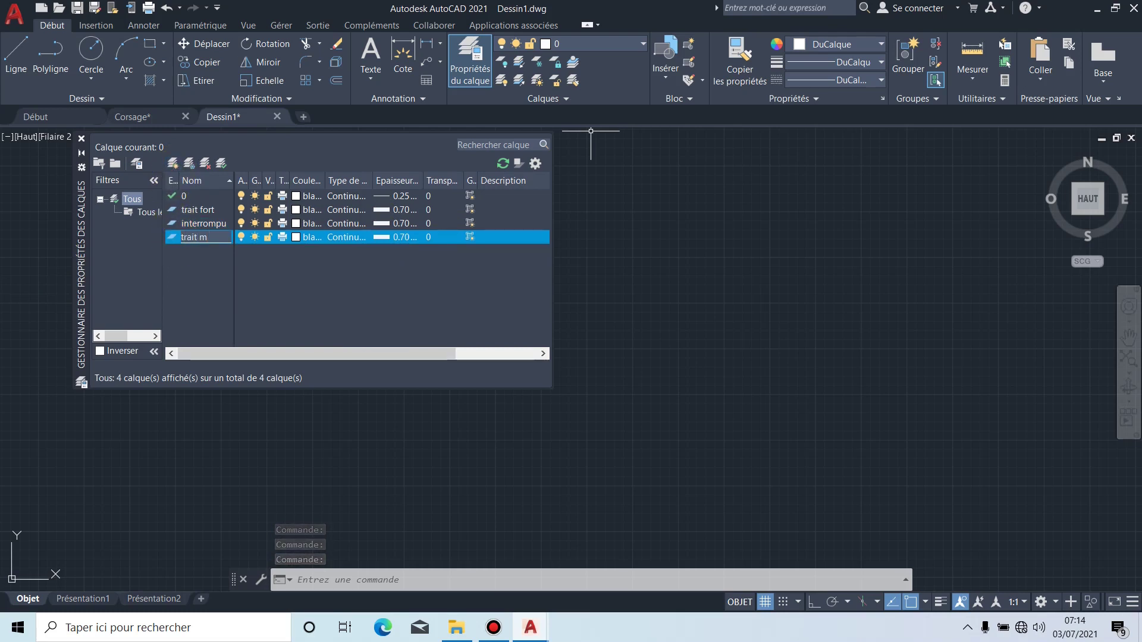
type("ixte")
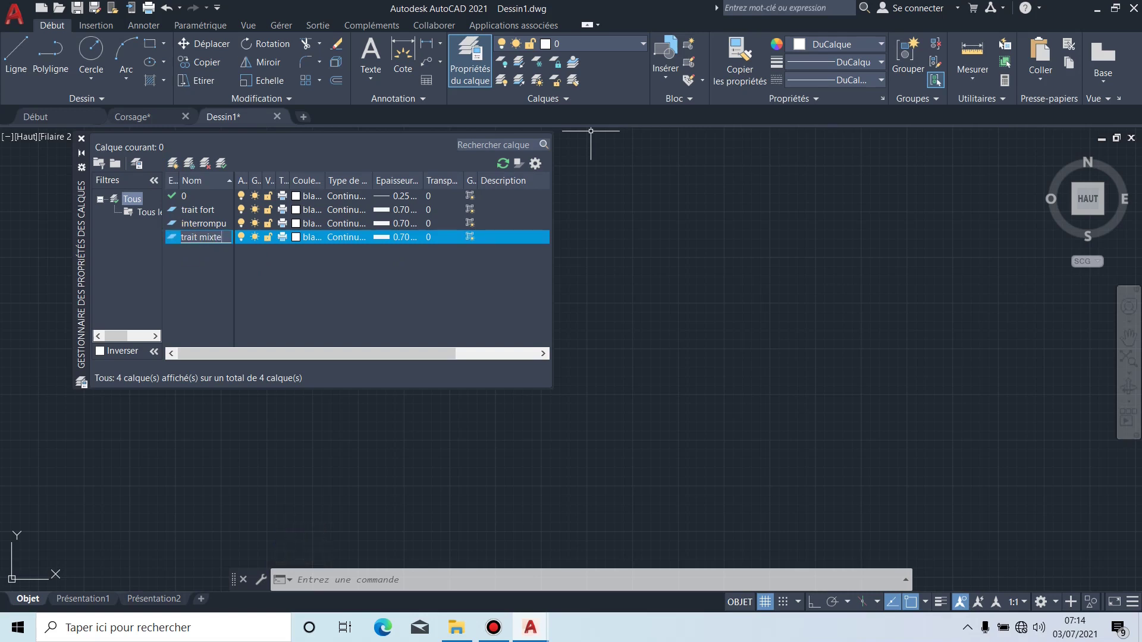
key("Return")
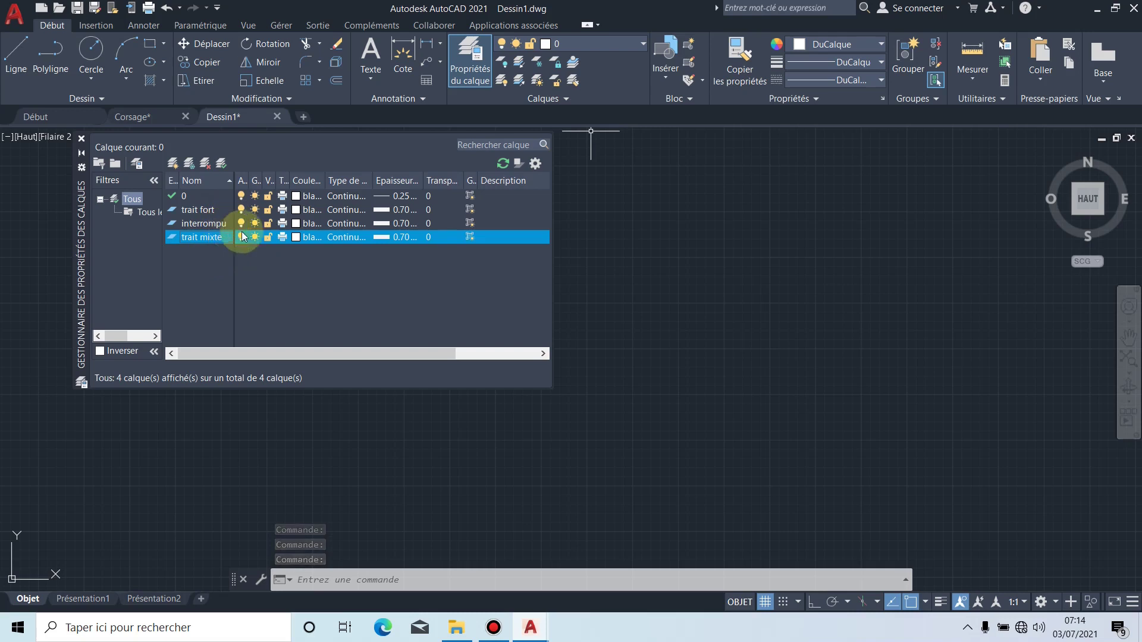
Step: Set the lineweight of layer "interrompu" to 0.25 mm and of layer "trait mixte" to 0.35 mm
left_click(401, 222)
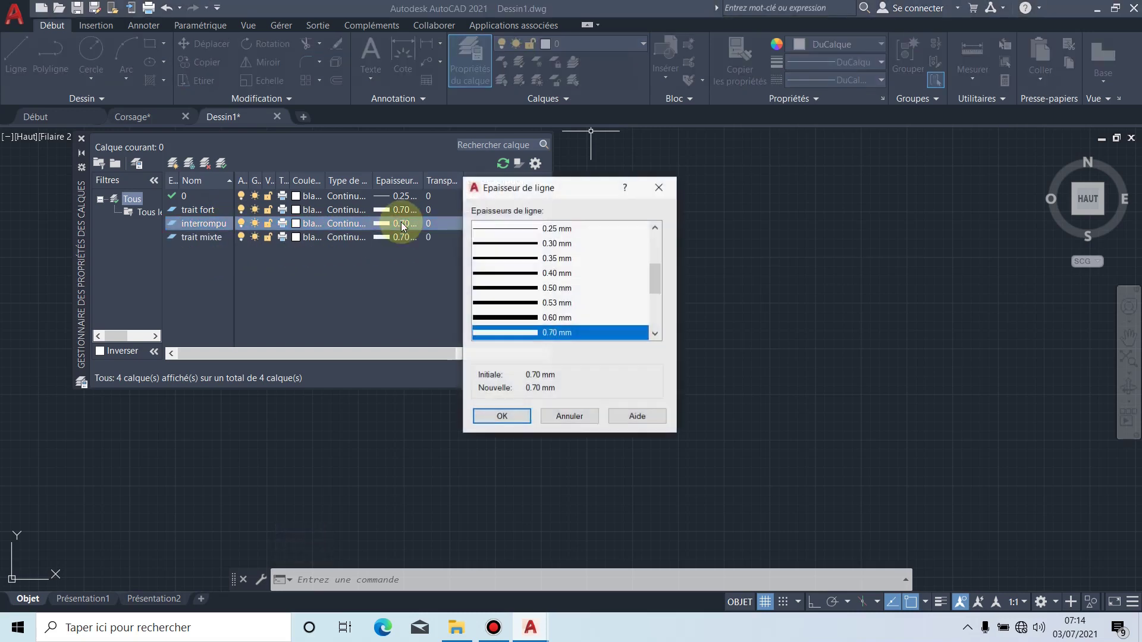
left_click(532, 229)
left_click(505, 416)
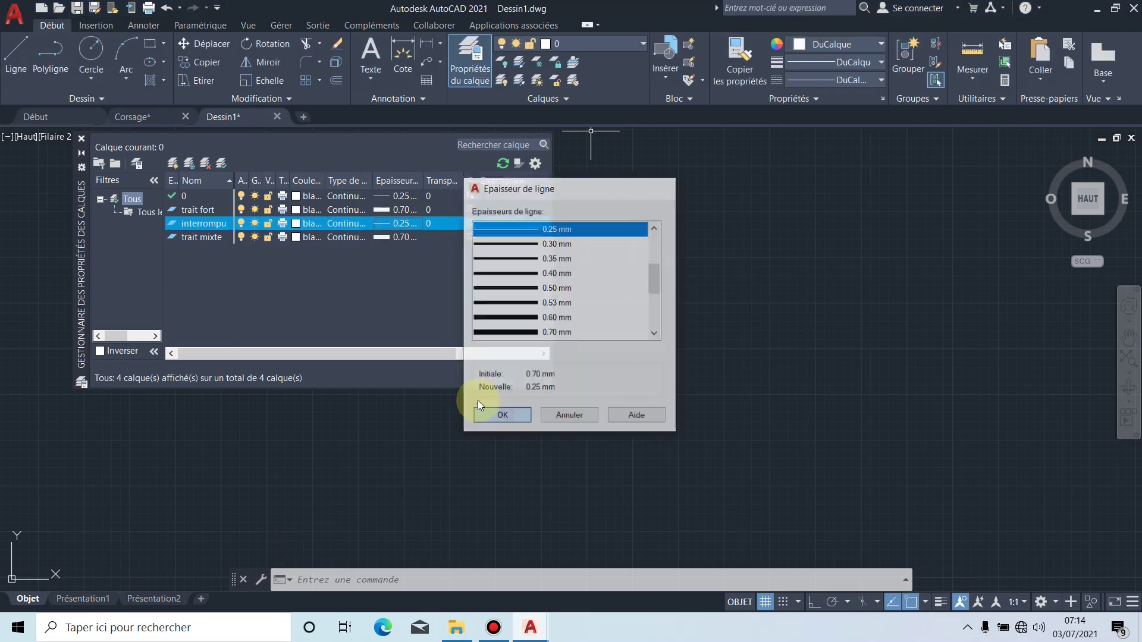
left_click(378, 238)
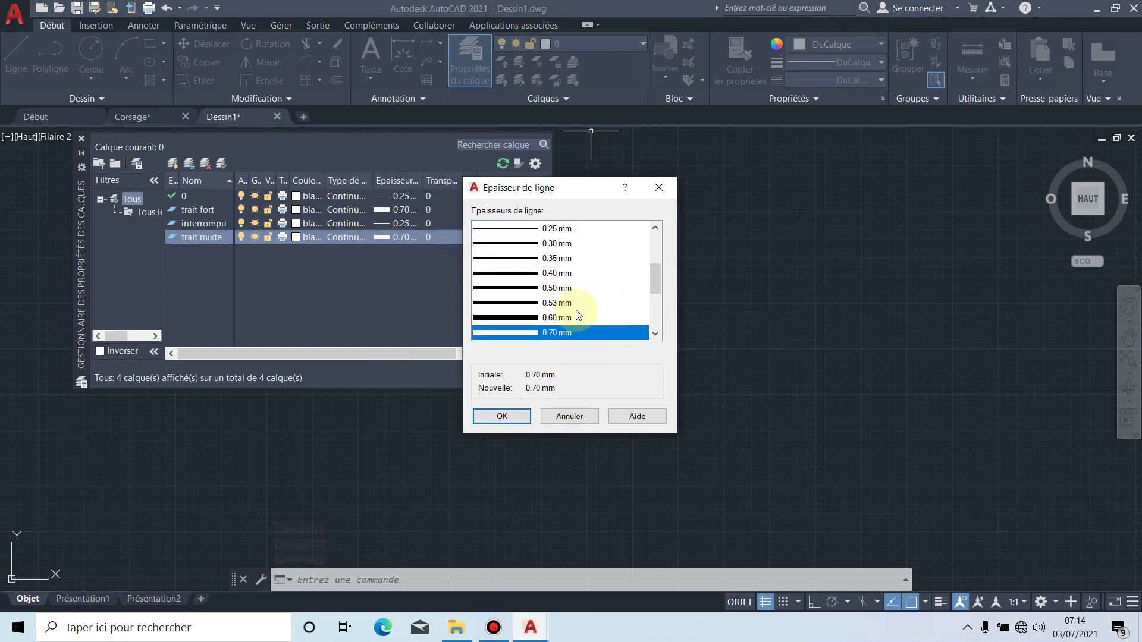
left_click(523, 258)
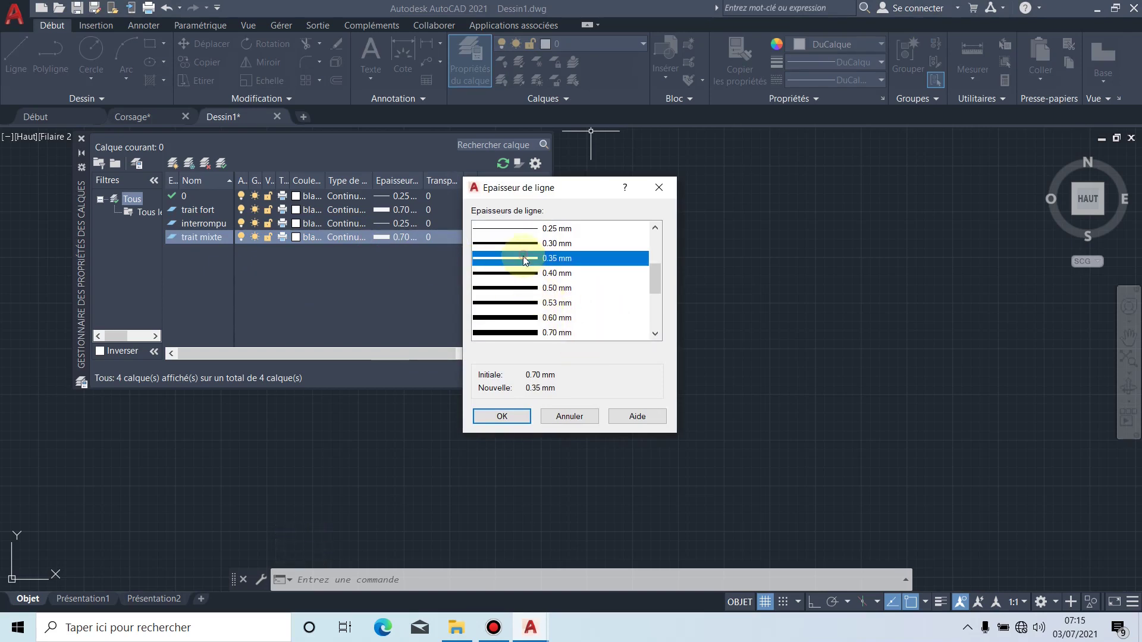
left_click(502, 416)
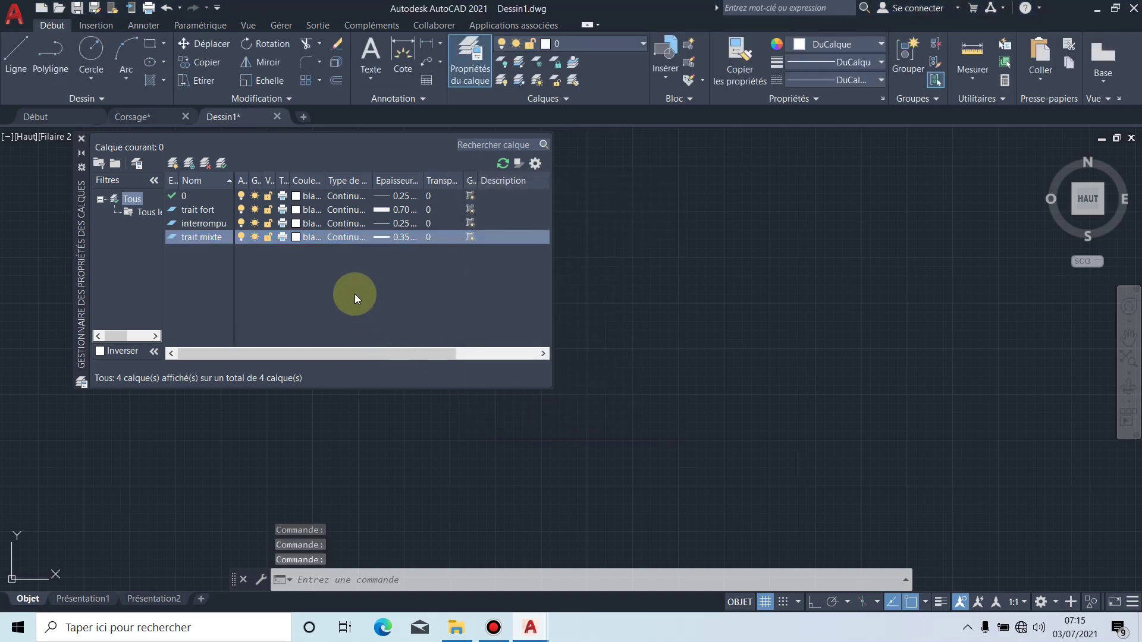
Step: Load the AXES linetype from acadiso.lin and assign it to the "trait mixte" layer
left_click(347, 238)
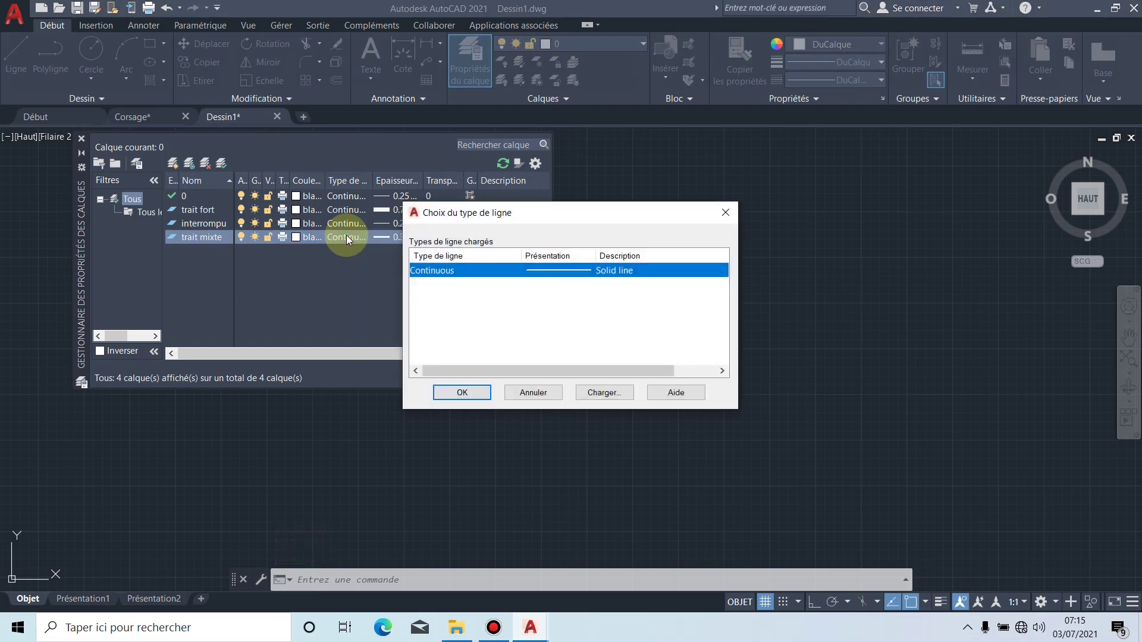
left_click(594, 394)
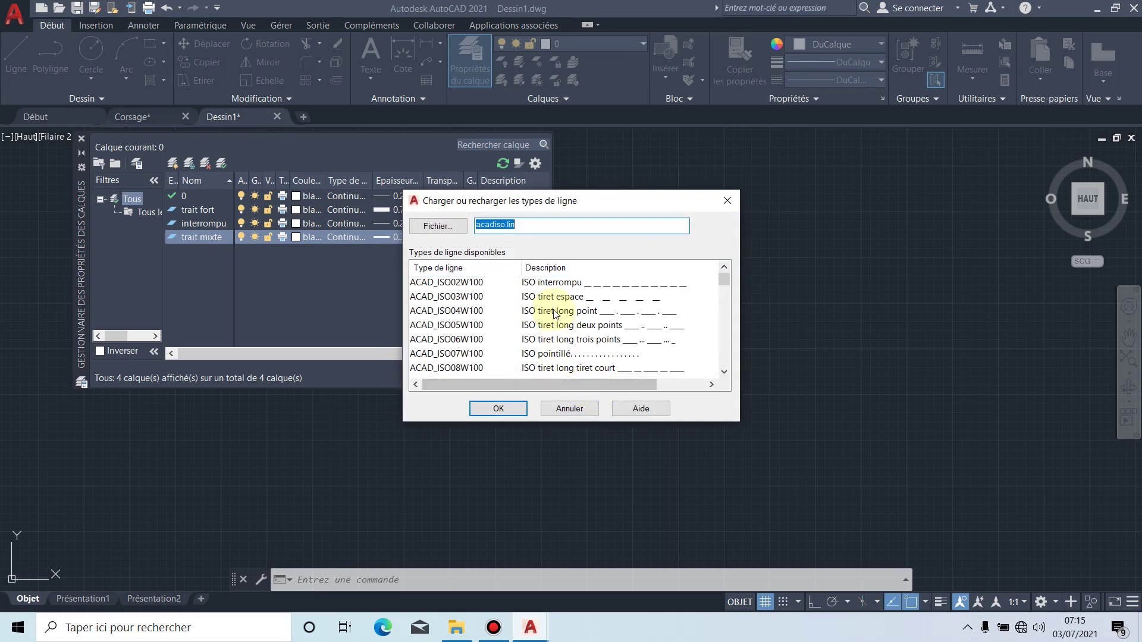
scroll(553, 314, "down", 3)
left_click(414, 311)
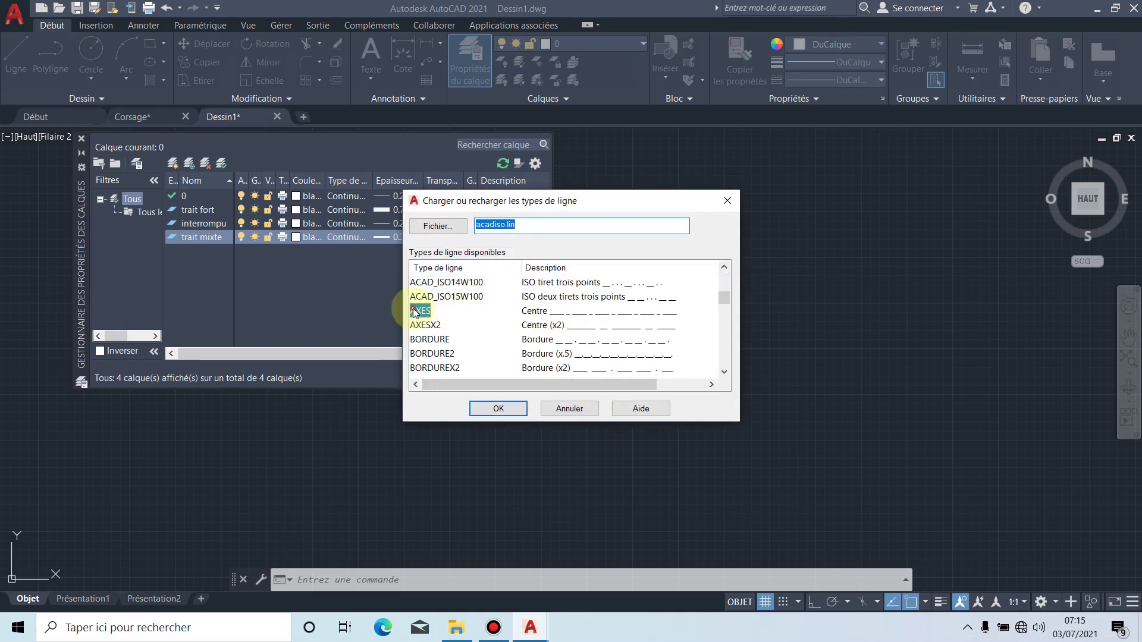
left_click(500, 408)
left_click(508, 269)
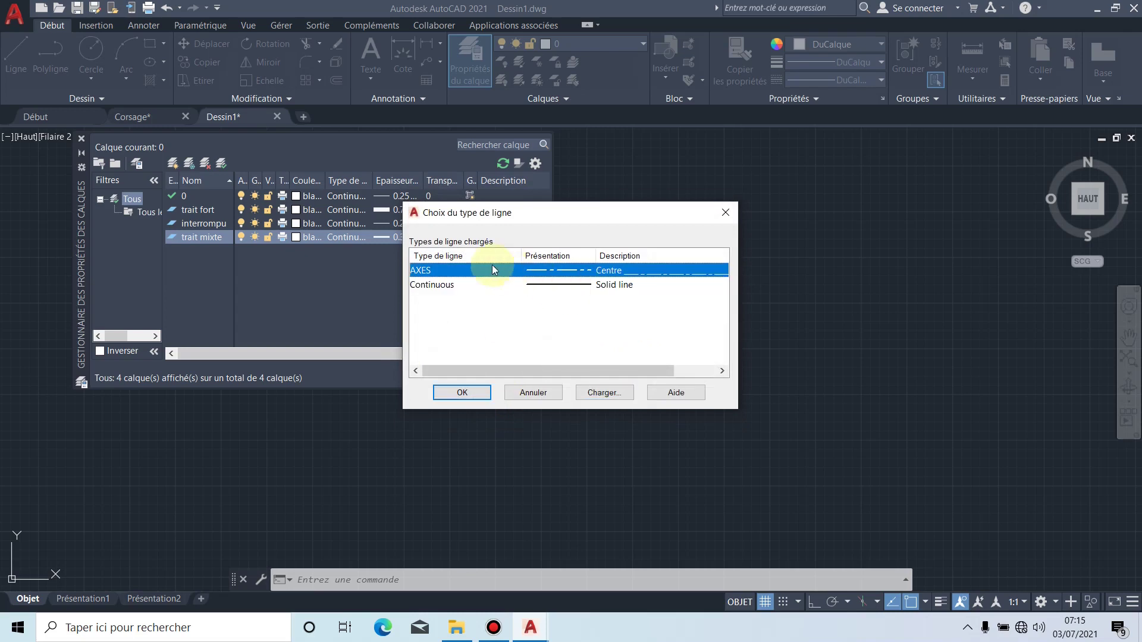
left_click(462, 392)
Step: Load the ACAD_ISO02W100 linetype, assign it to the "interrompu" layer, and close the layer properties manager
left_click(333, 223)
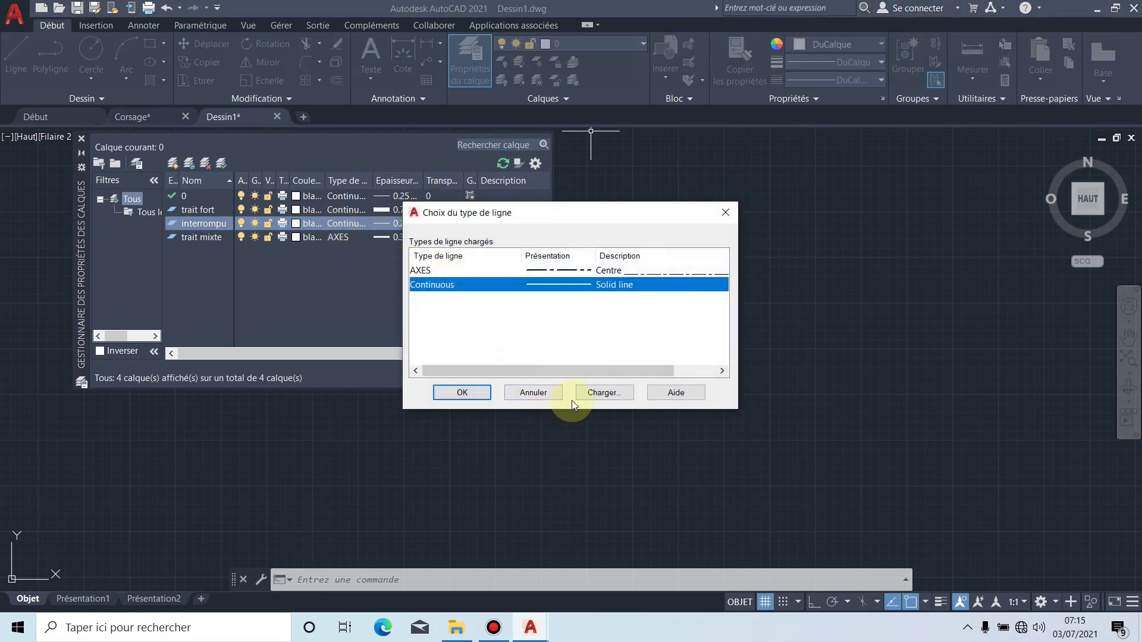
left_click(601, 394)
left_click(560, 283)
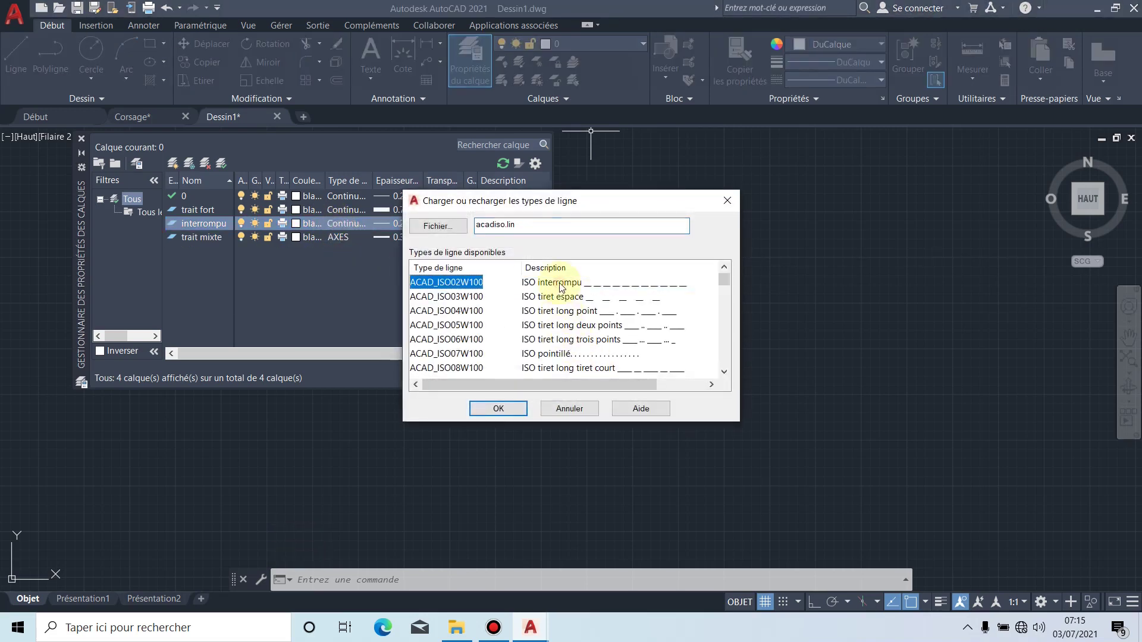
left_click(486, 410)
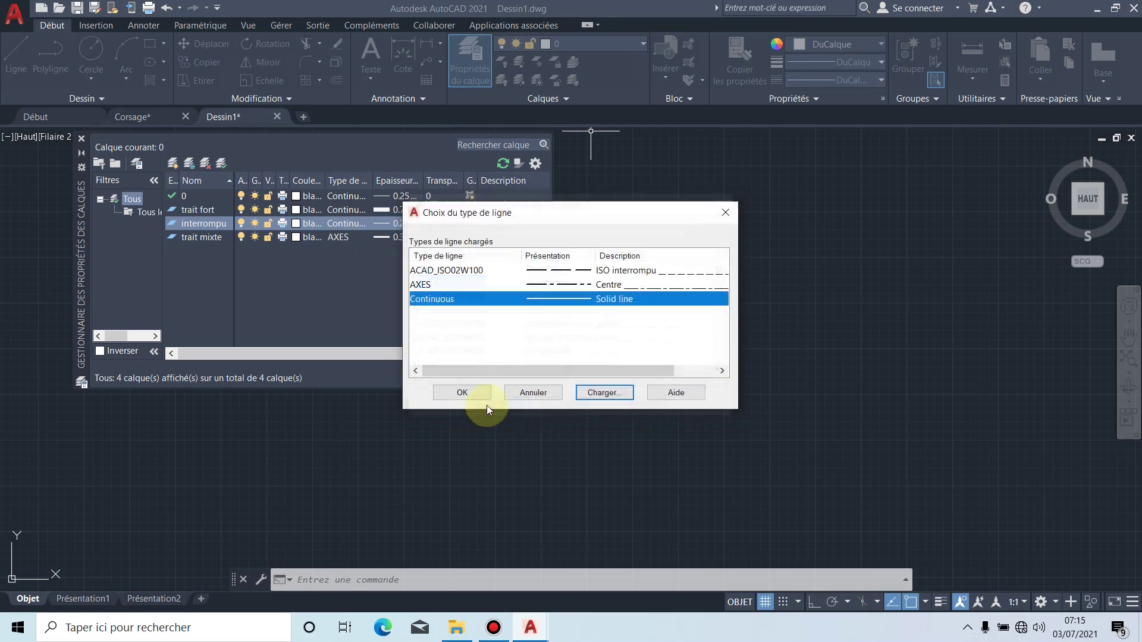
left_click(543, 271)
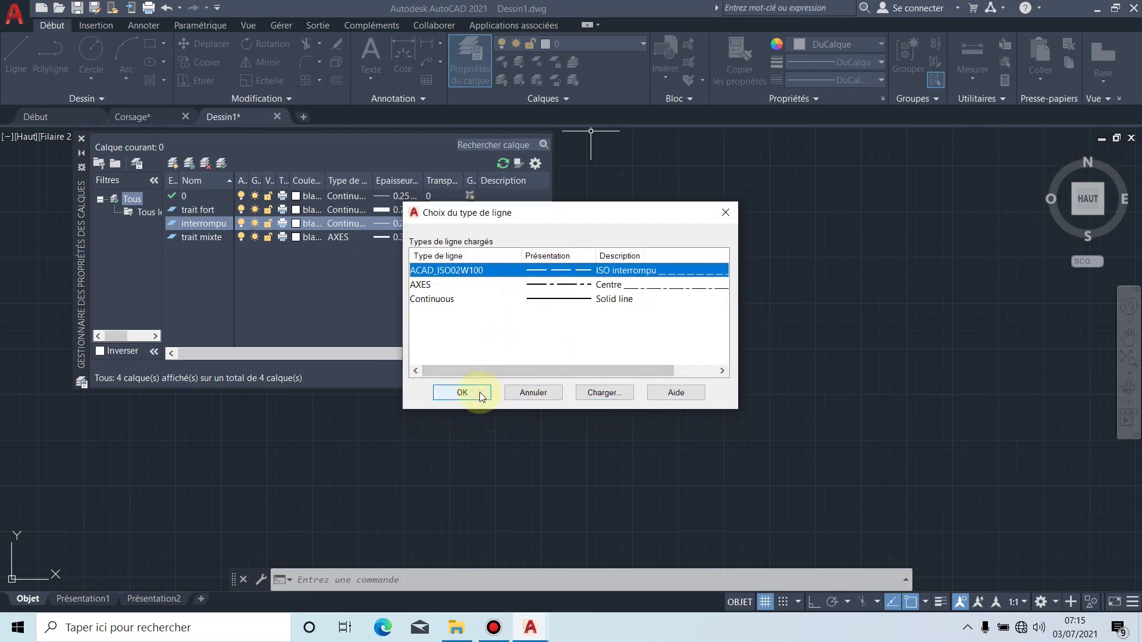
left_click(483, 392)
left_click(345, 300)
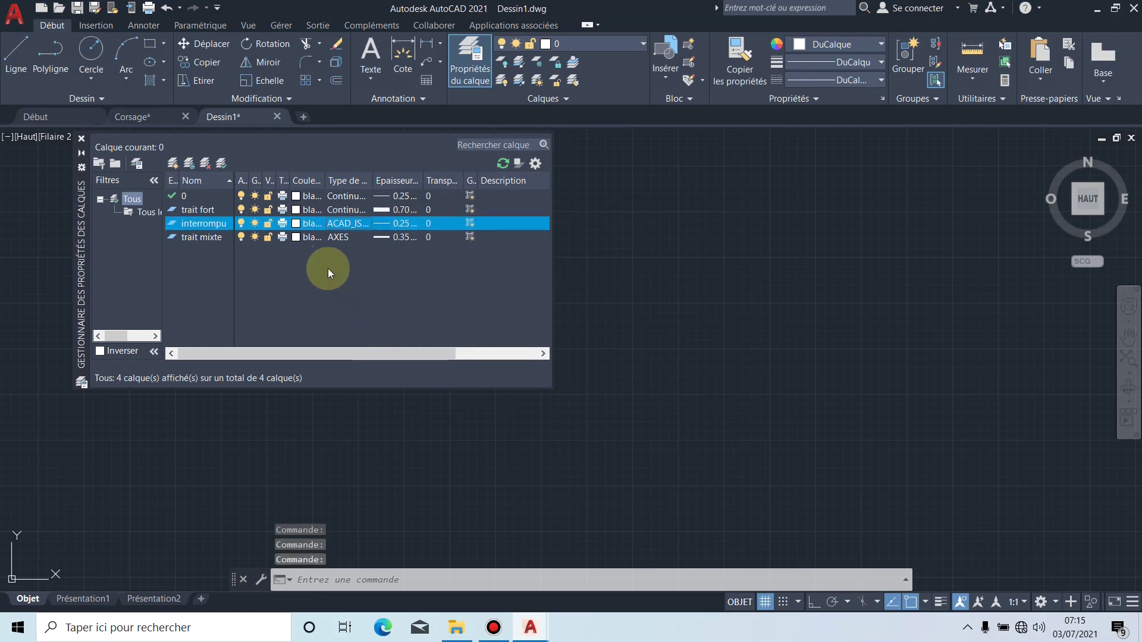
left_click(82, 139)
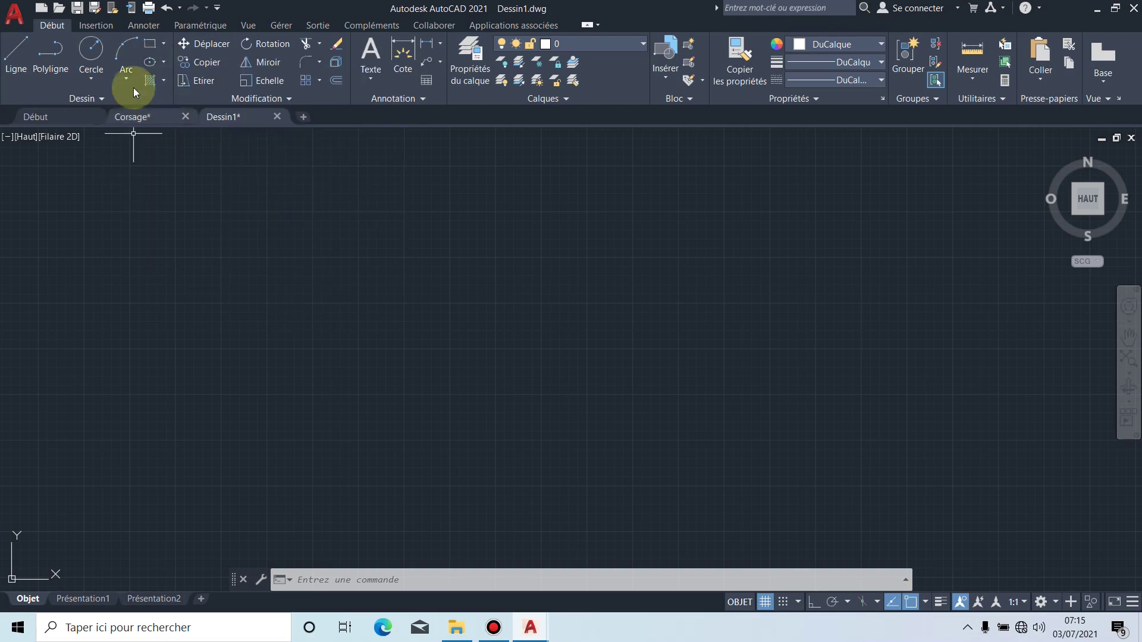
Step: Draw a rectangle 210 long and 297 wide using the rectangle's dimensions option
left_click(150, 45)
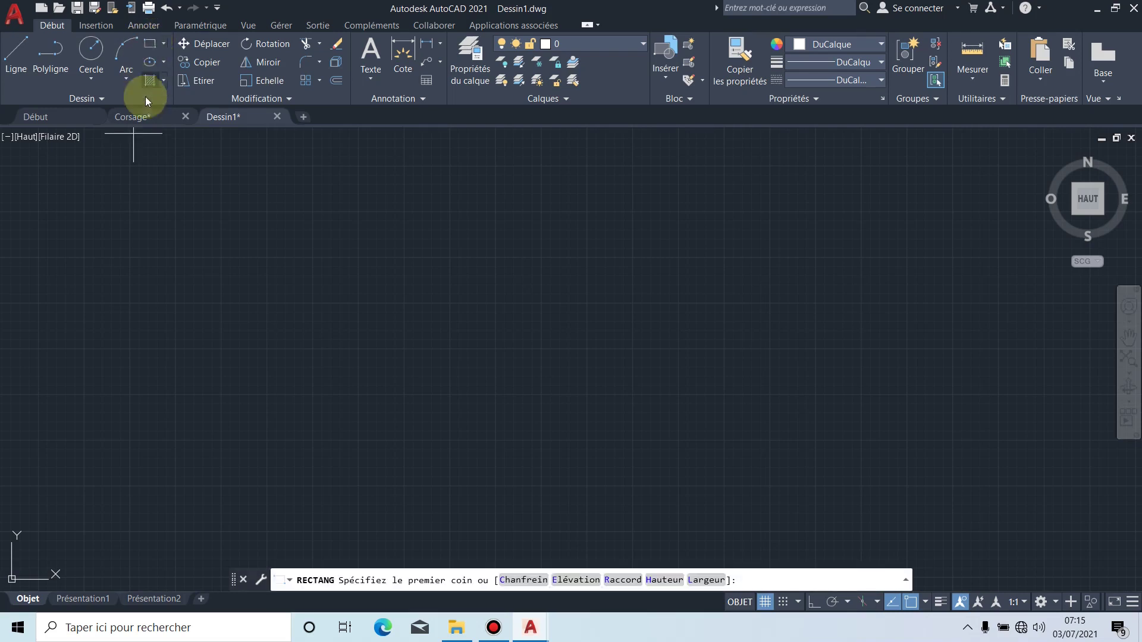
left_click(255, 223)
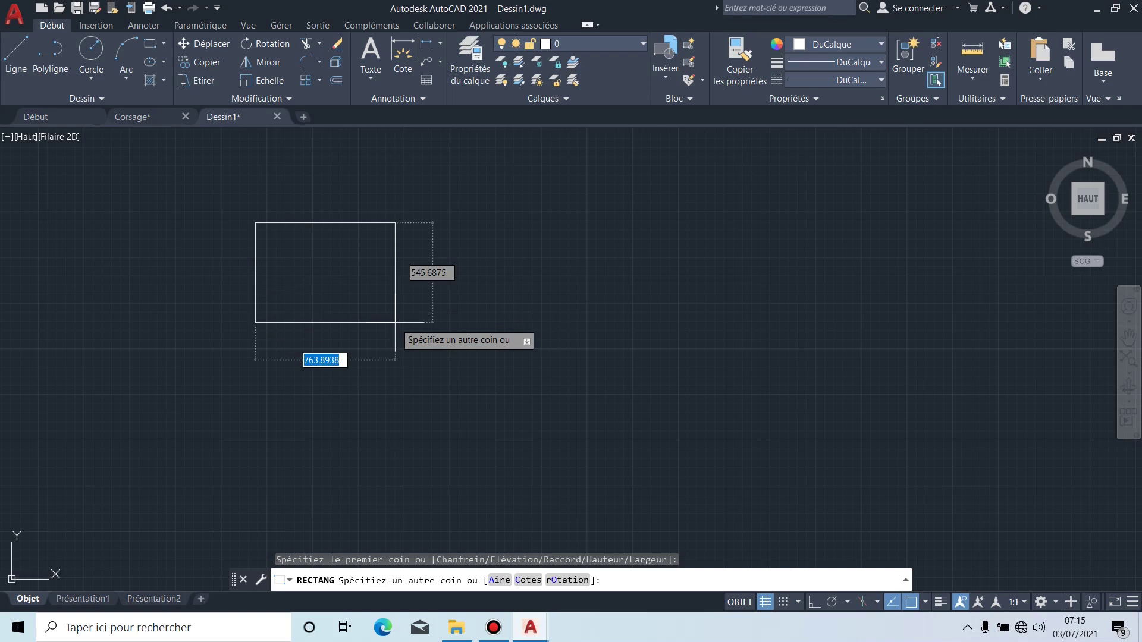
type("c")
key("Return")
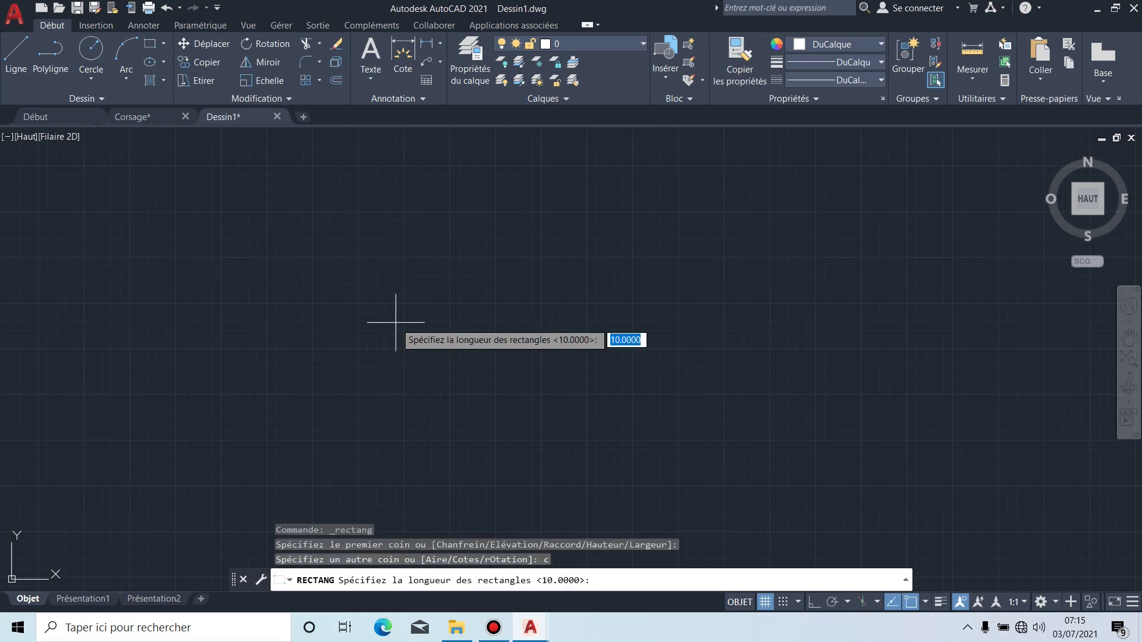
type("210")
key("Return")
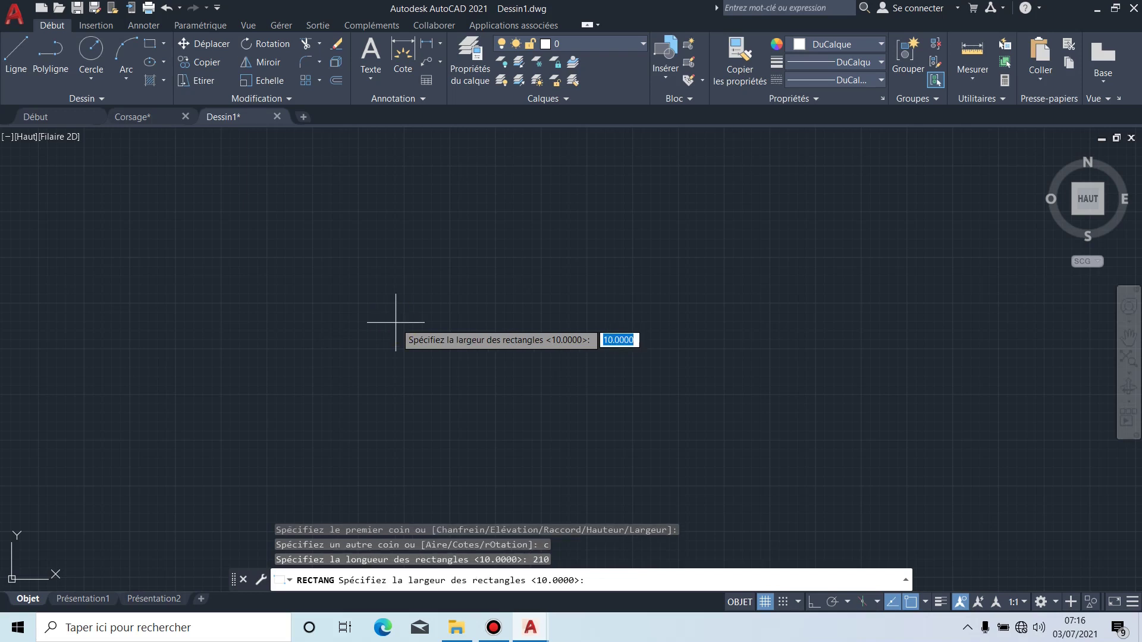
type("297")
key("Return")
left_click(396, 322)
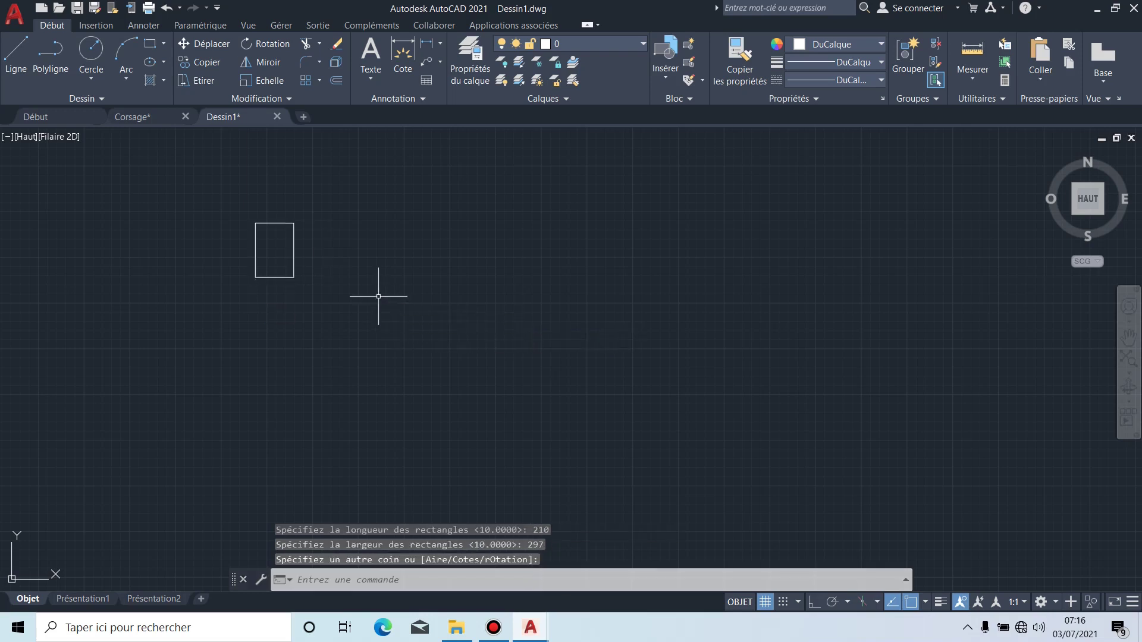
Step: Offset the 210 by 297 rectangle inward by 10 to form an inner frame
scroll(273, 240, "up", 5)
scroll(273, 240, "up", 2)
mouse_move(254, 232)
middle_mouse_down()
mouse_move(352, 305)
mouse_move(446, 280)
mouse_move(465, 260)
middle_mouse_up()
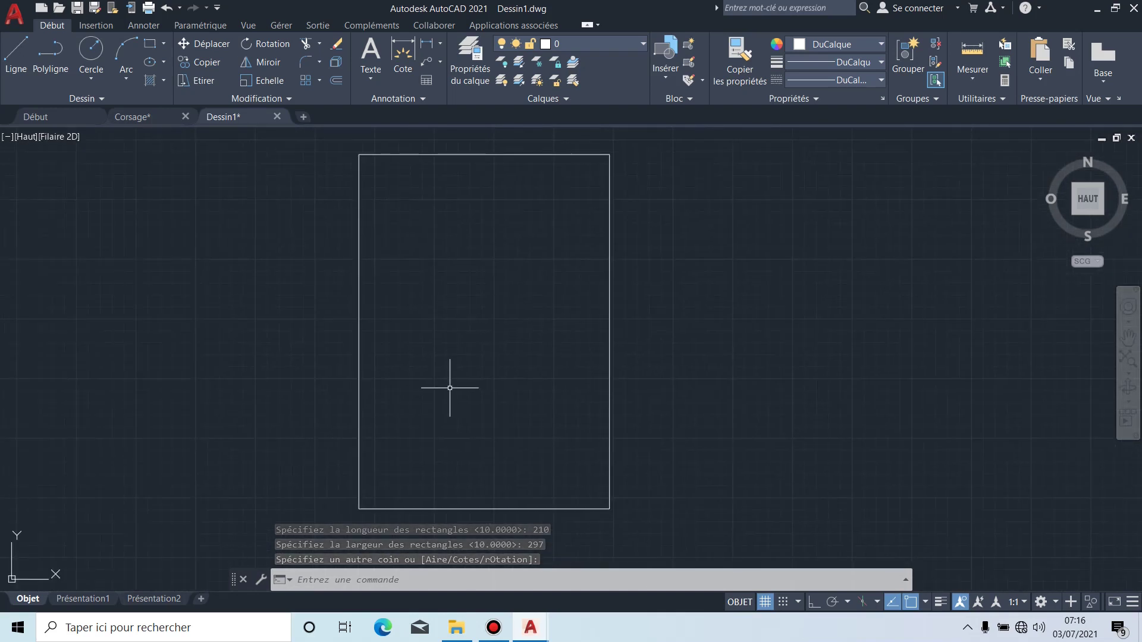
left_click(335, 80)
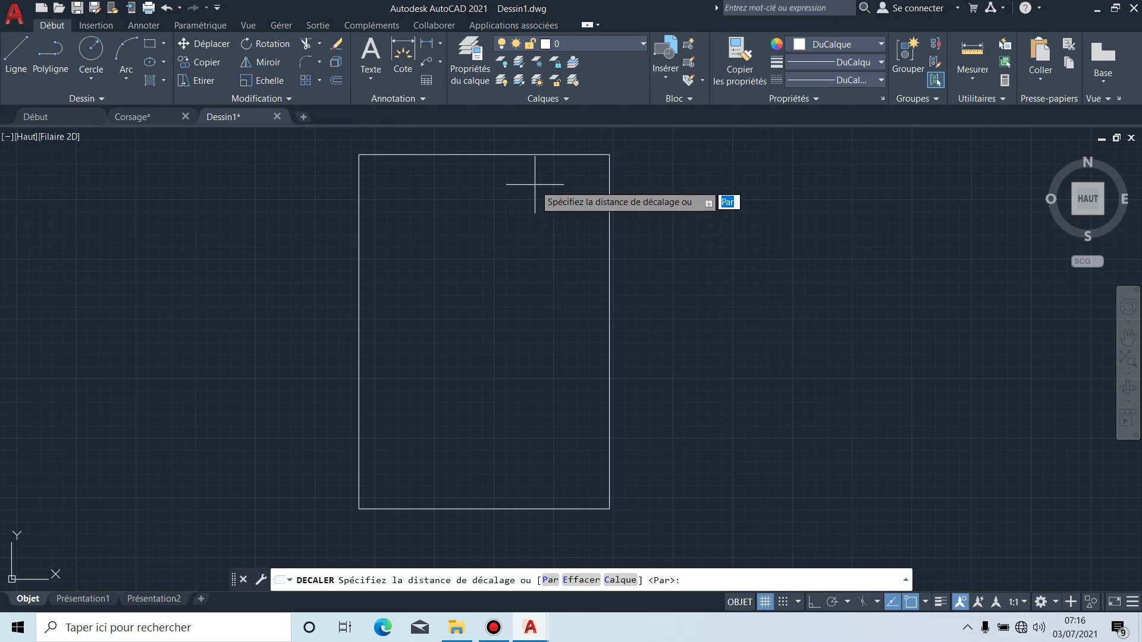
type("10")
key("Return")
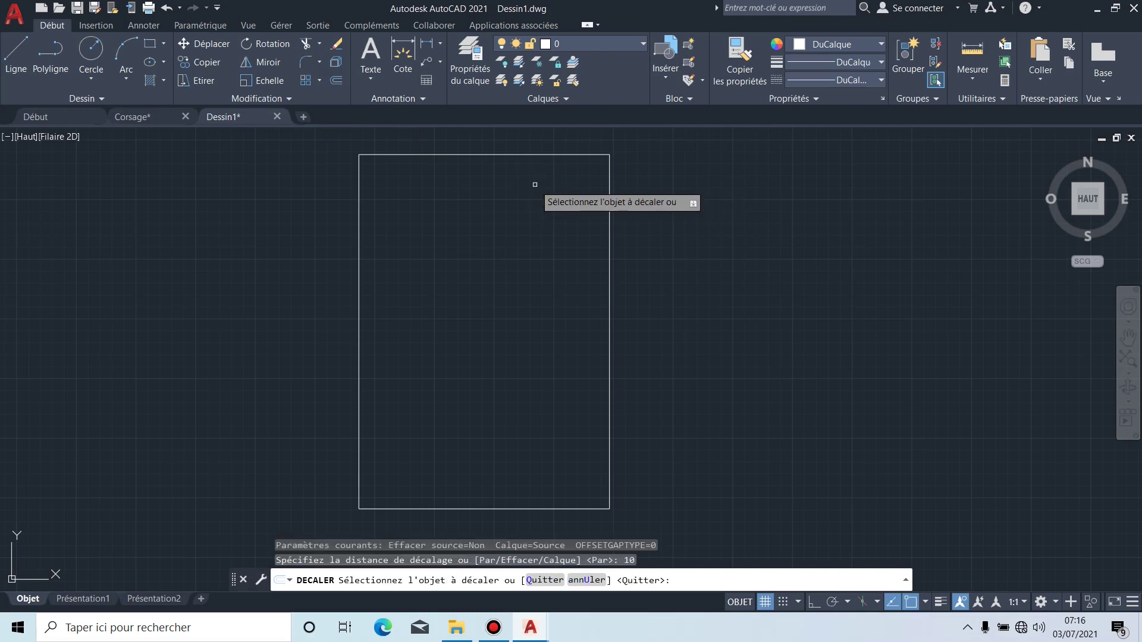
left_click(460, 156)
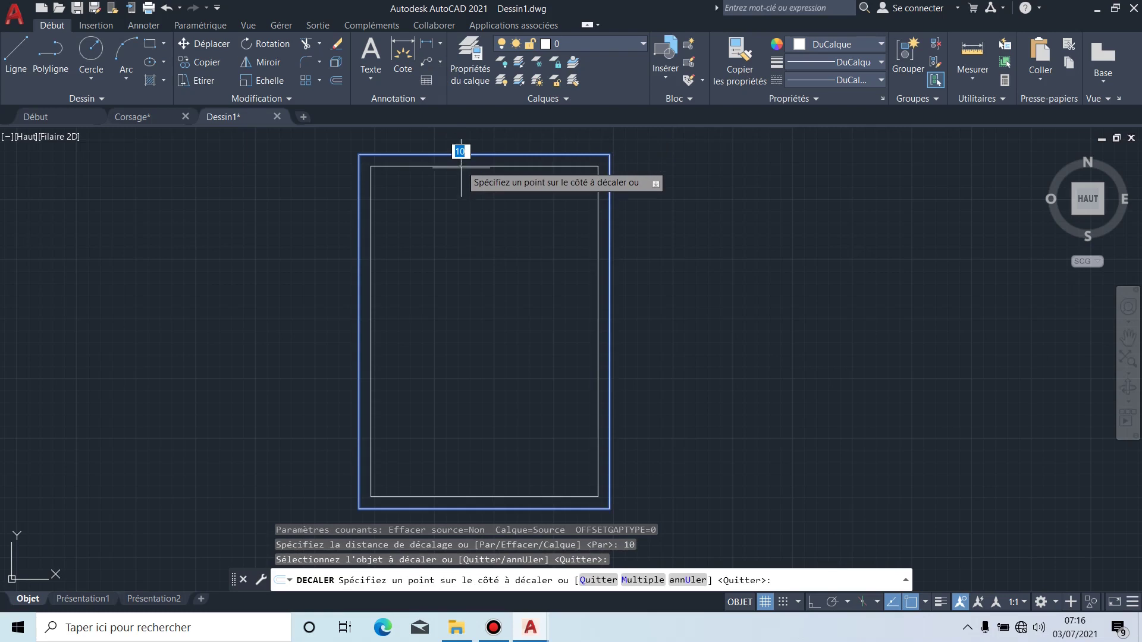
left_click(460, 204)
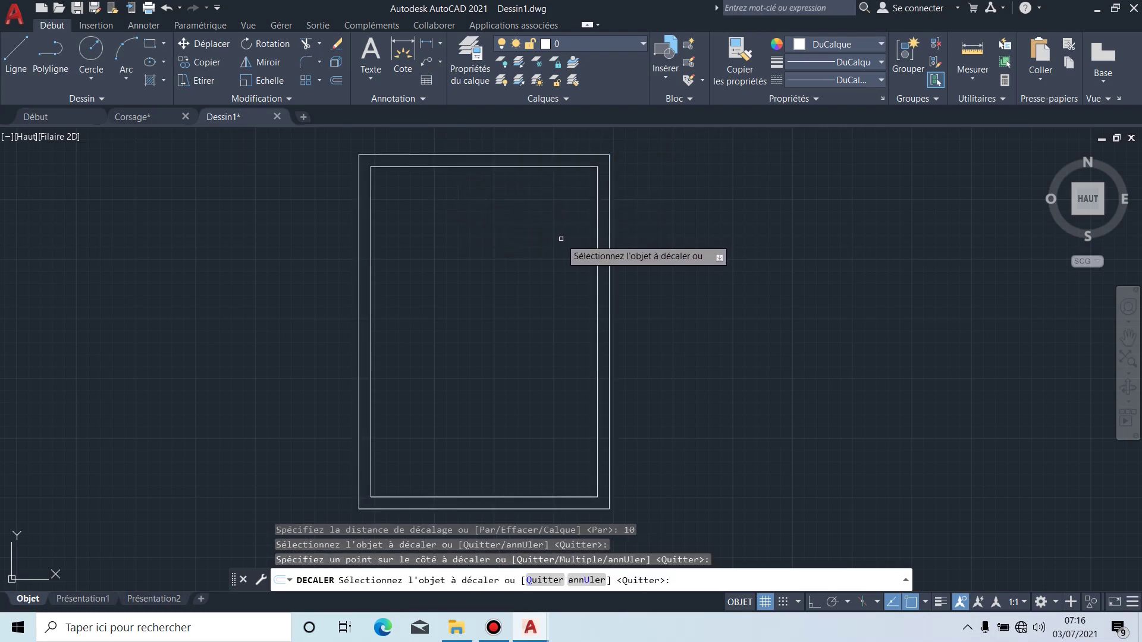
key("Escape")
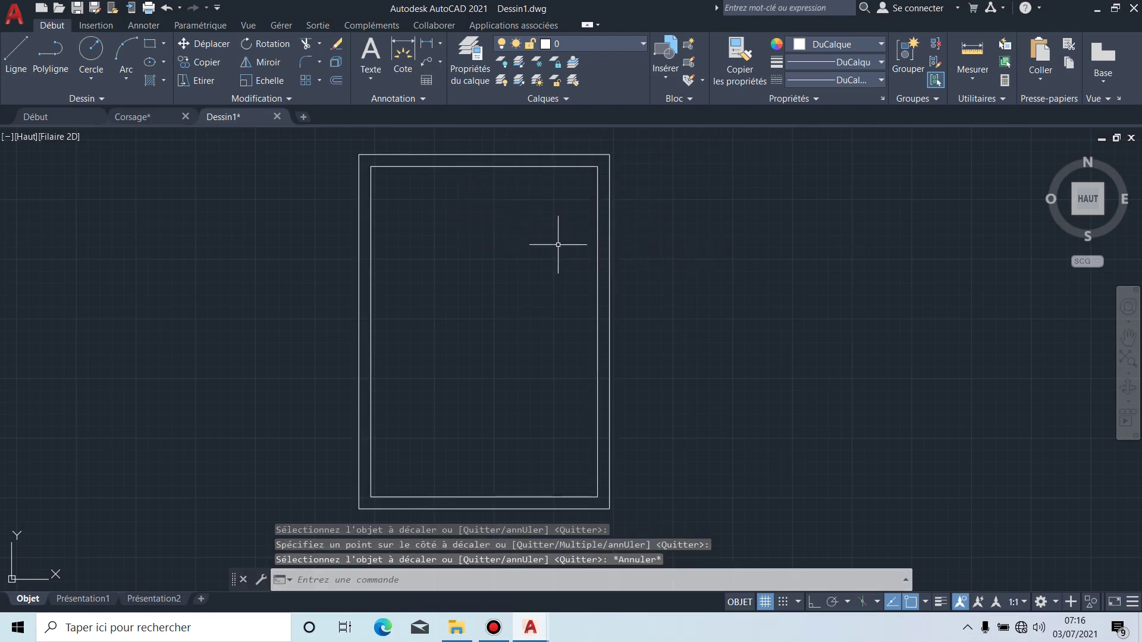
left_click(647, 262)
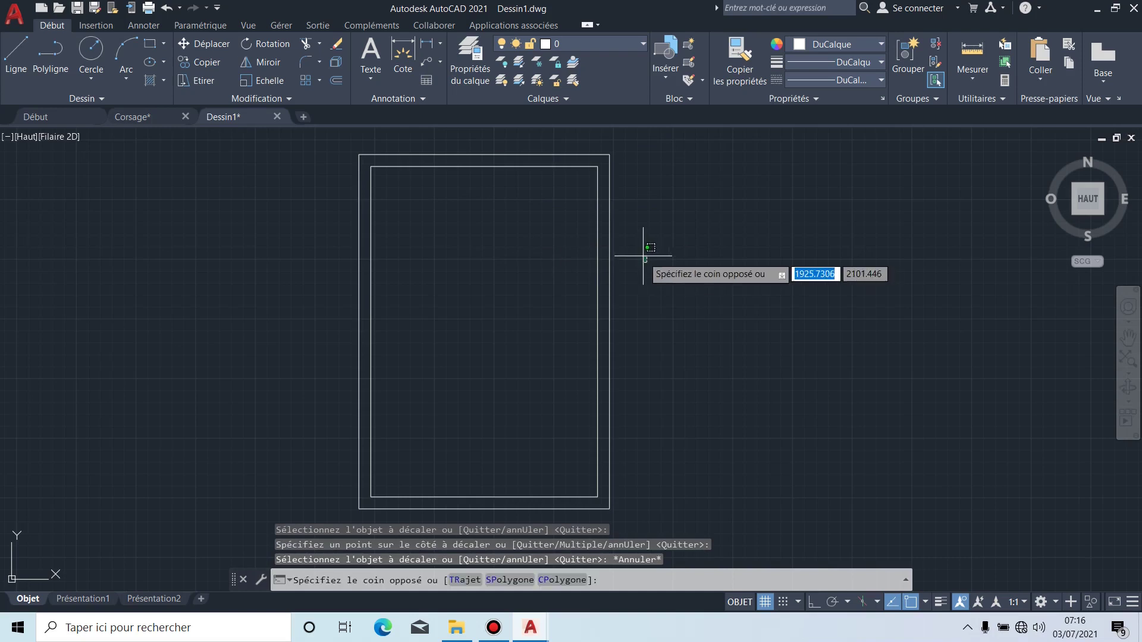
left_click(565, 203)
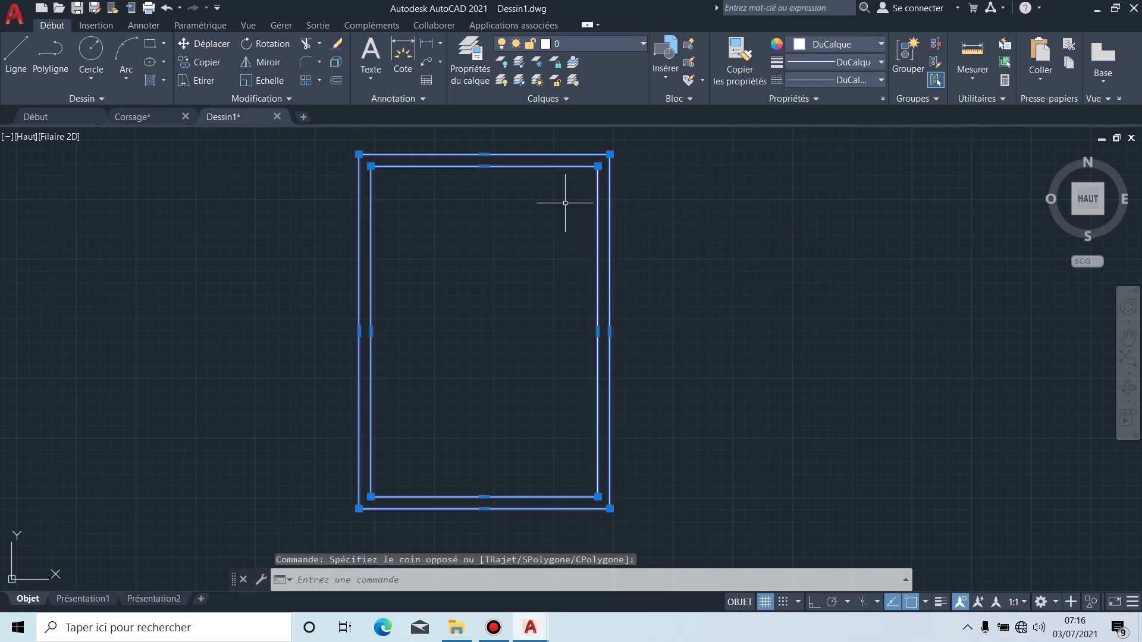
left_click(644, 44)
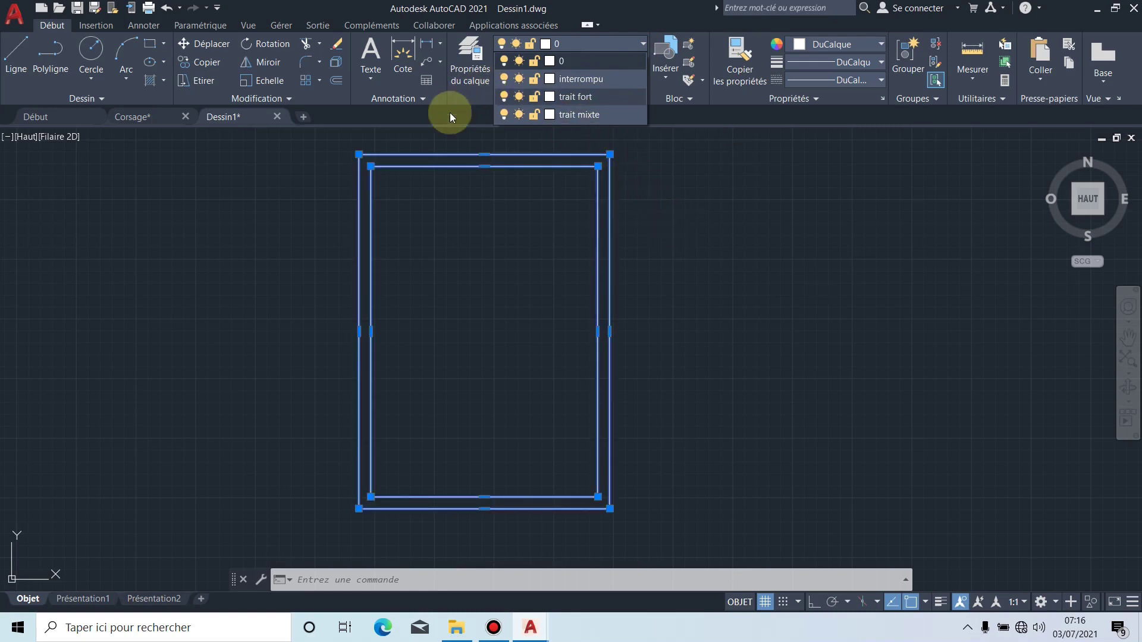
left_click(459, 219)
Step: Add a new layer named "cadre" in the layer properties manager
left_click(471, 69)
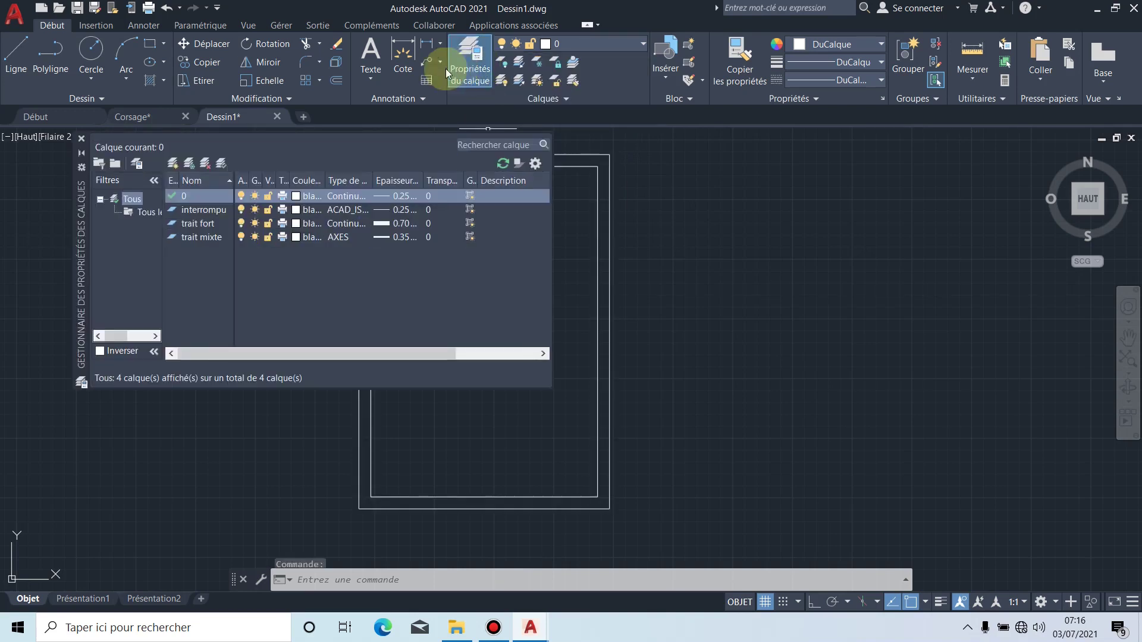
left_click(173, 164)
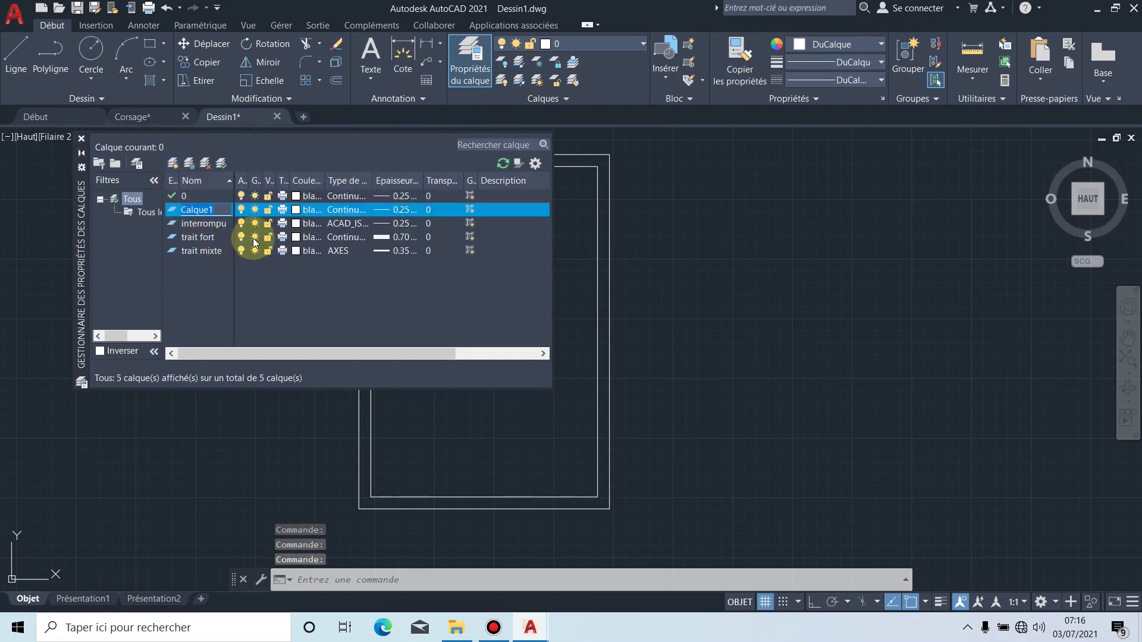
type("trqi")
key("BackSpace")
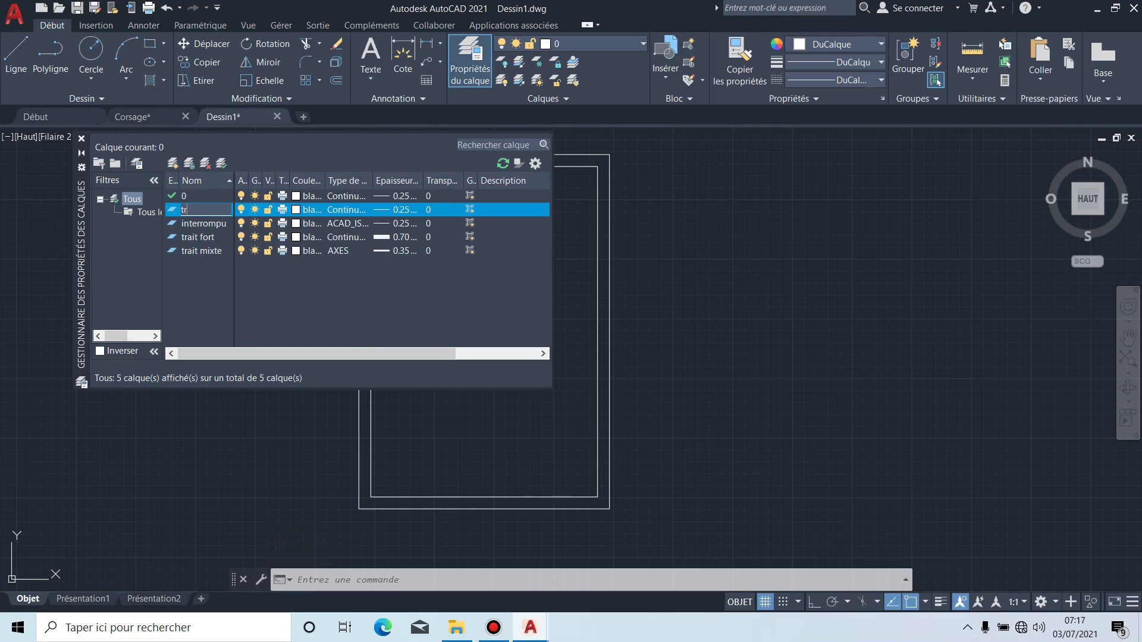
type("a")
type("it mo")
key("BackSpace")
key("BackSpace")
key("BackSpace")
key("BackSpace")
key("BackSpace")
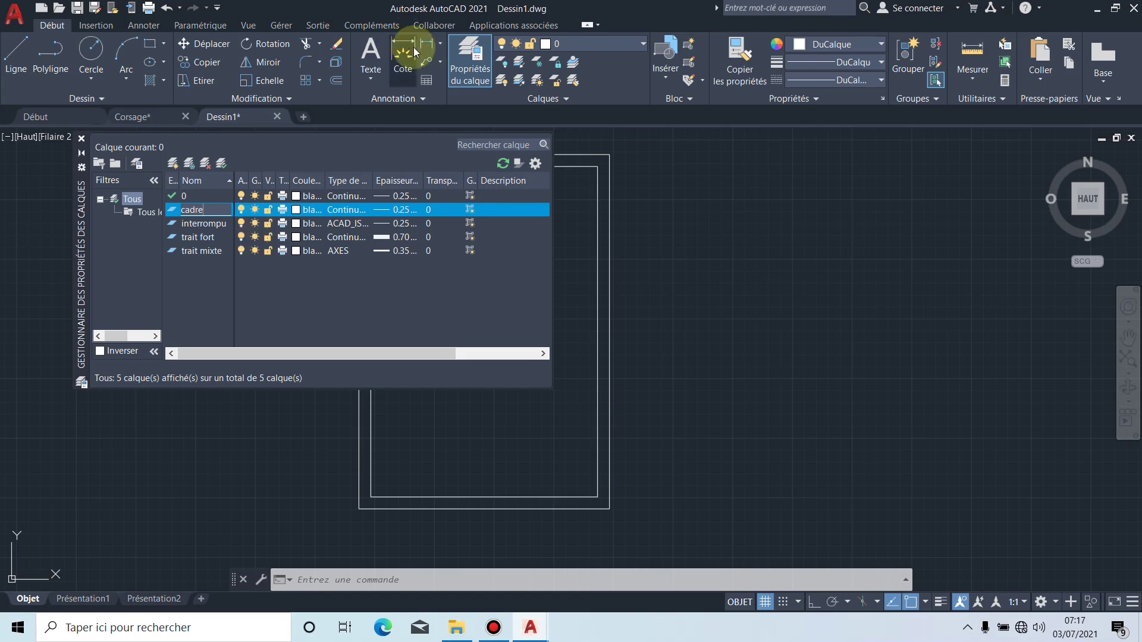
Step: Set the lineweight of layer "cadre" to 0.50 mm and close the layer properties manager
left_click(396, 210)
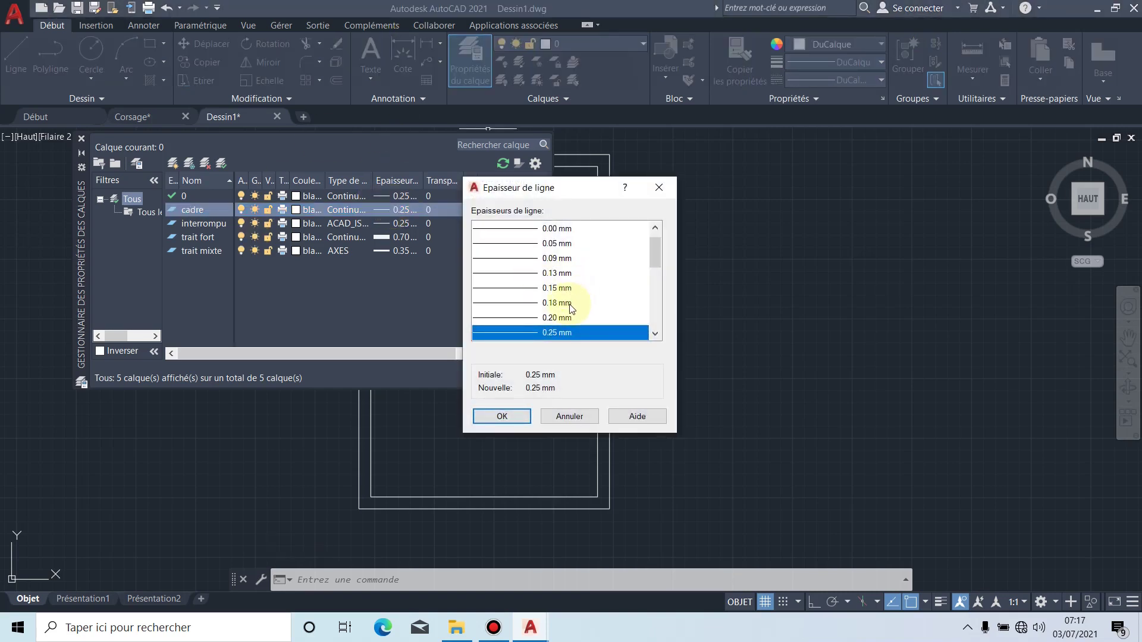
scroll(565, 304, "down", 1)
scroll(566, 304, "down", 1)
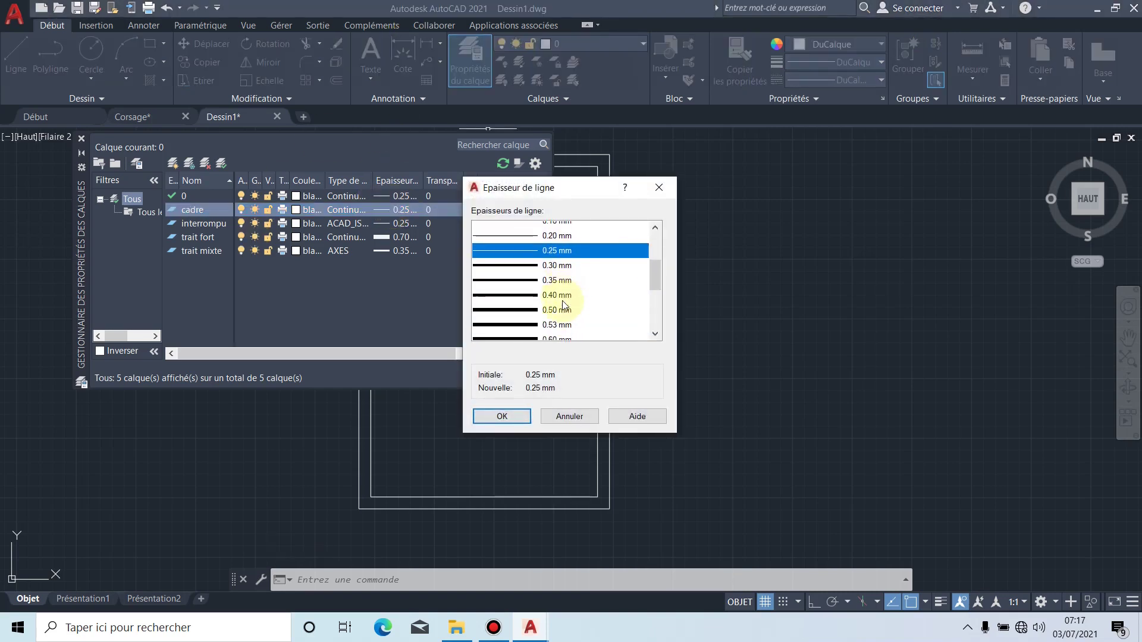
left_click(541, 302)
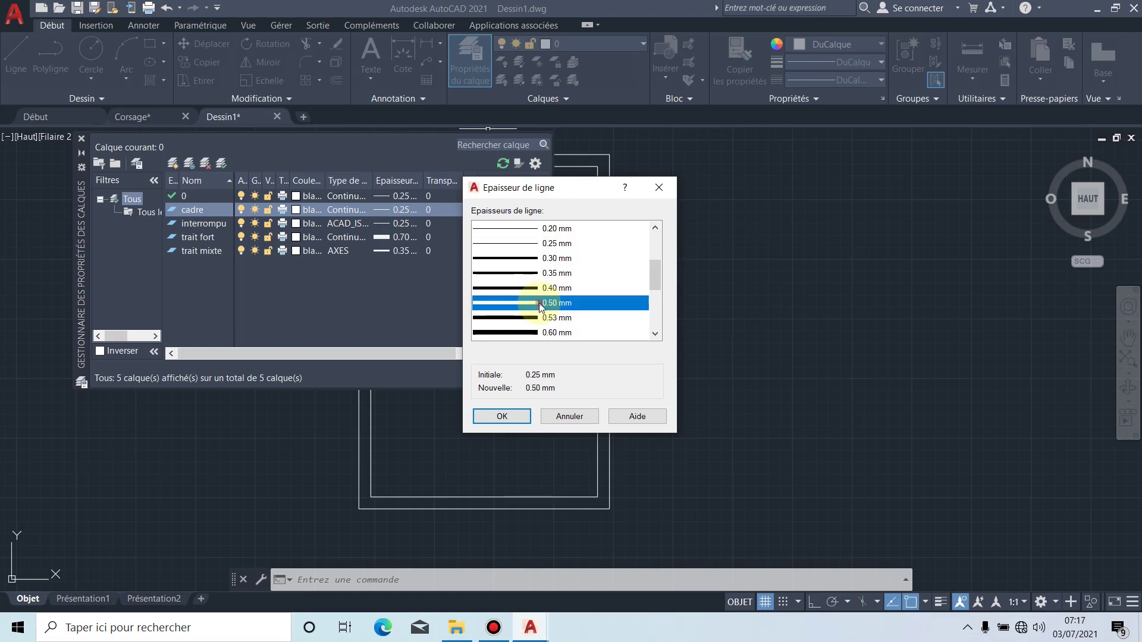
left_click(515, 420)
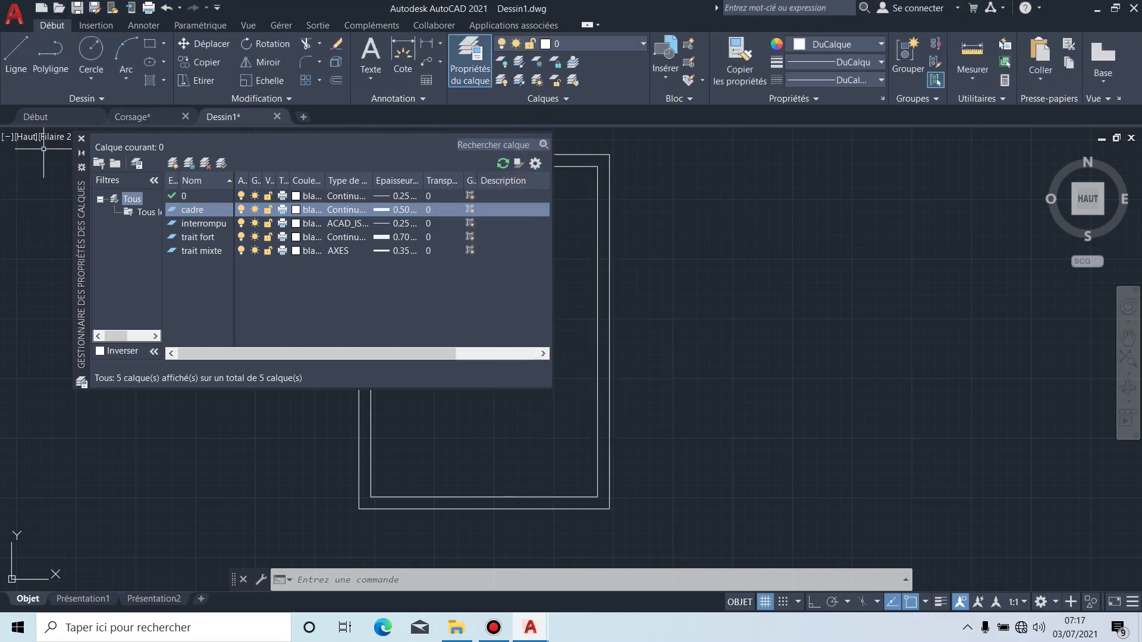
left_click(82, 139)
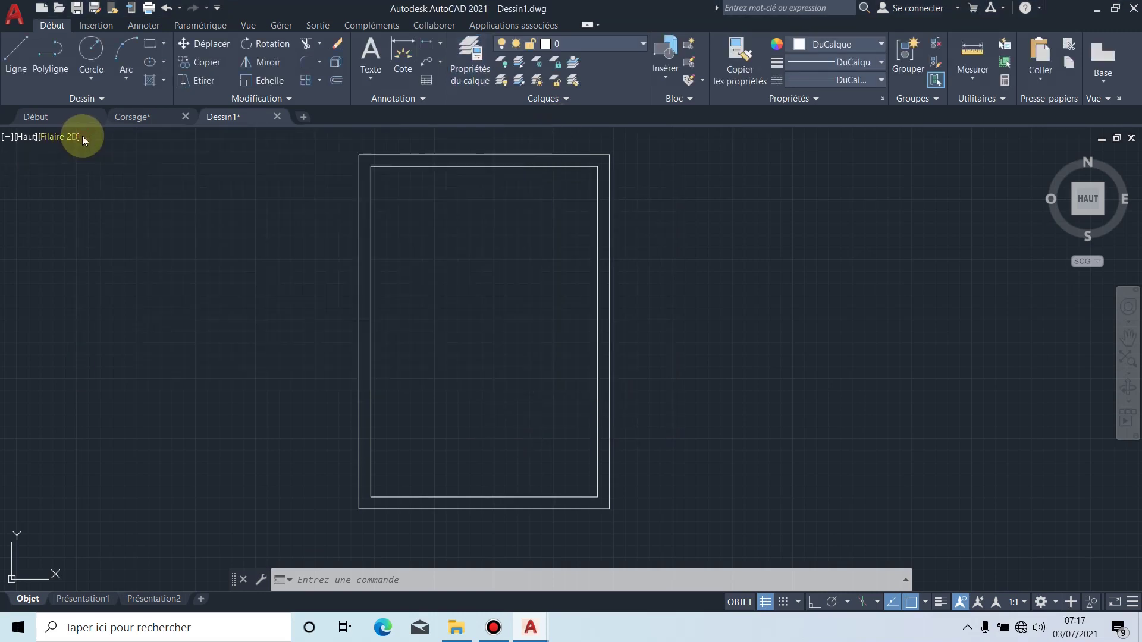
Step: Move both rectangles to the "cadre" layer and turn on lineweight display
left_click(467, 222)
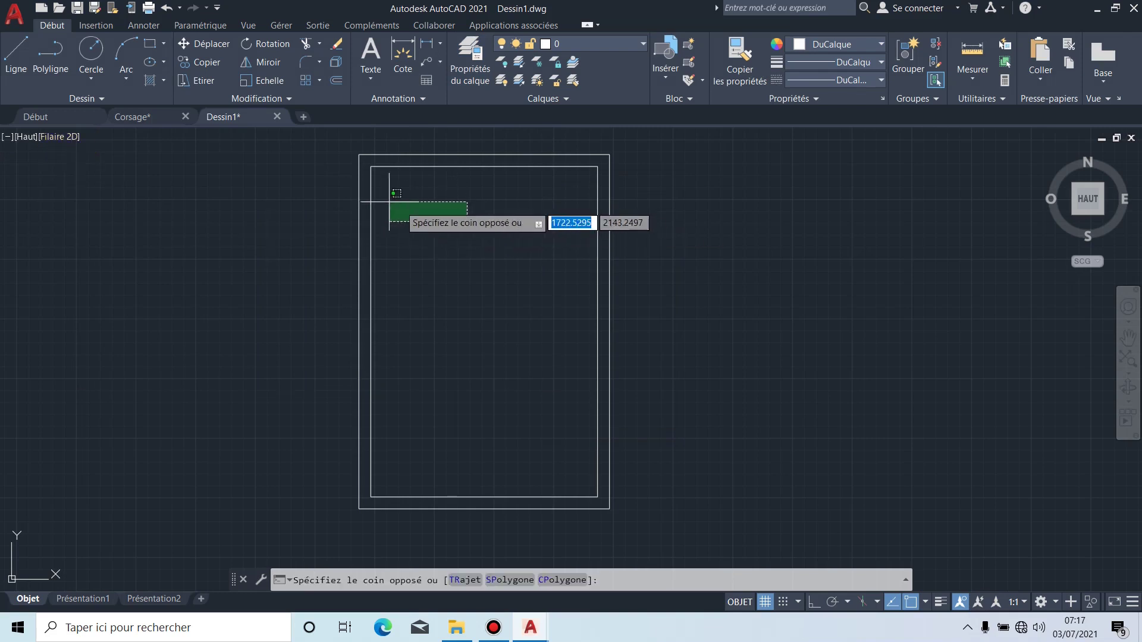
left_click(342, 178)
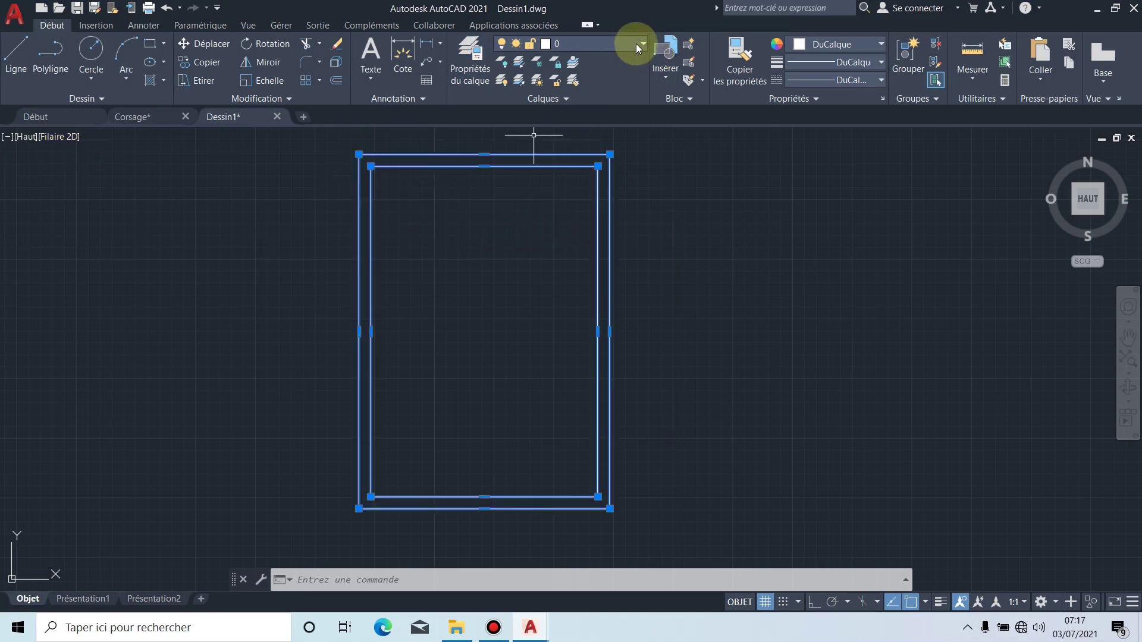
left_click(636, 44)
left_click(612, 83)
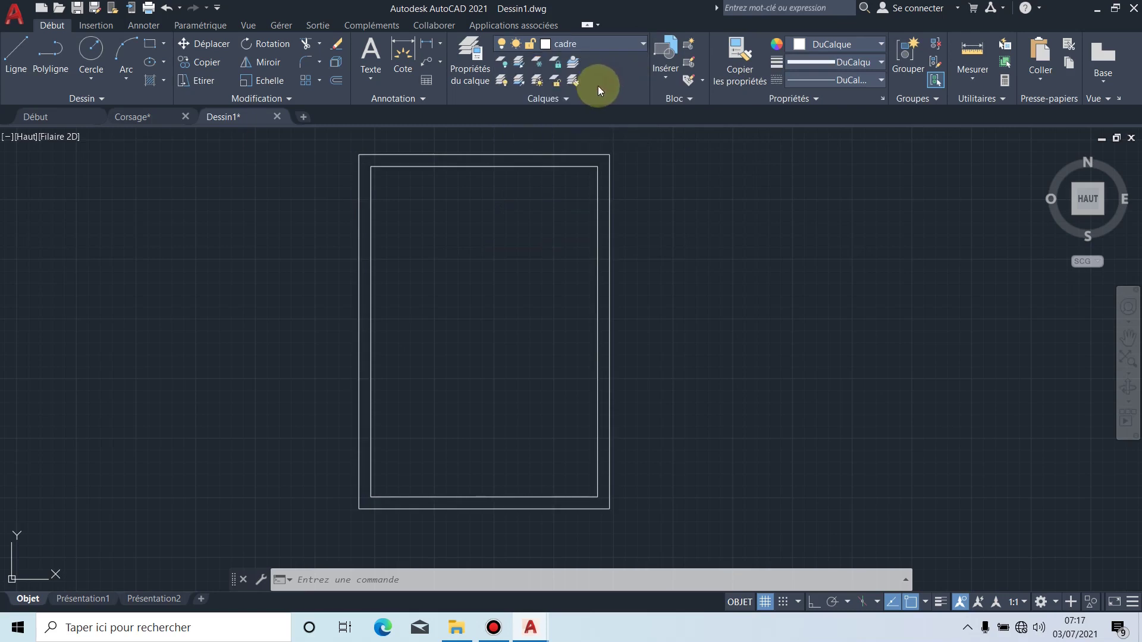
left_click(940, 602)
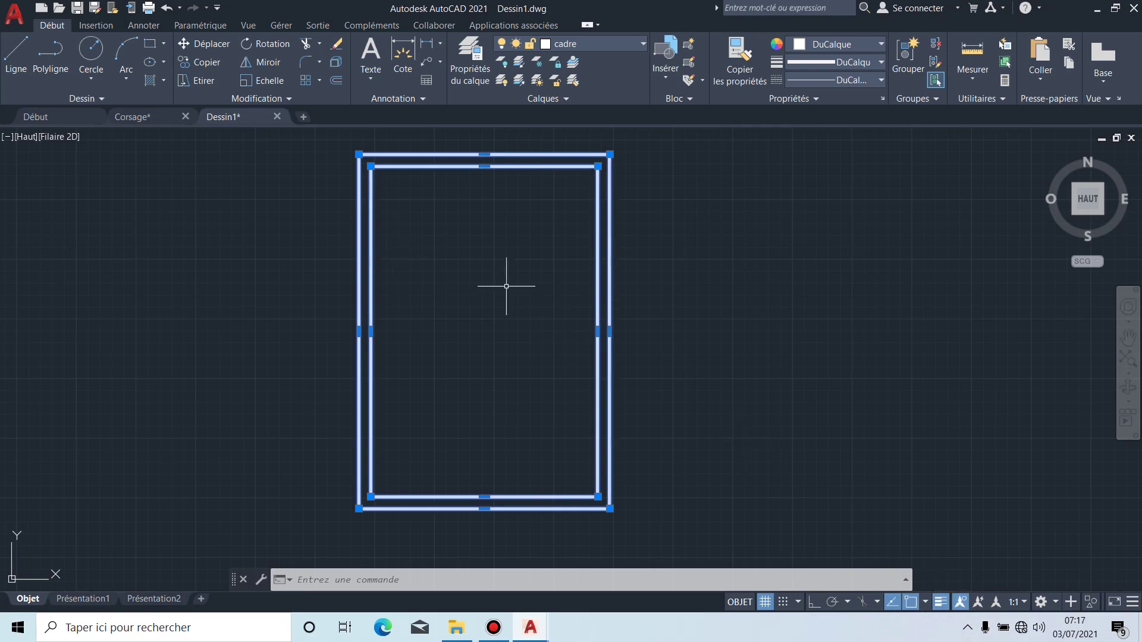
key("Escape")
Step: Start a wide multiline text box just below the upper edge of the inner frame
scroll(383, 248, "up", 2)
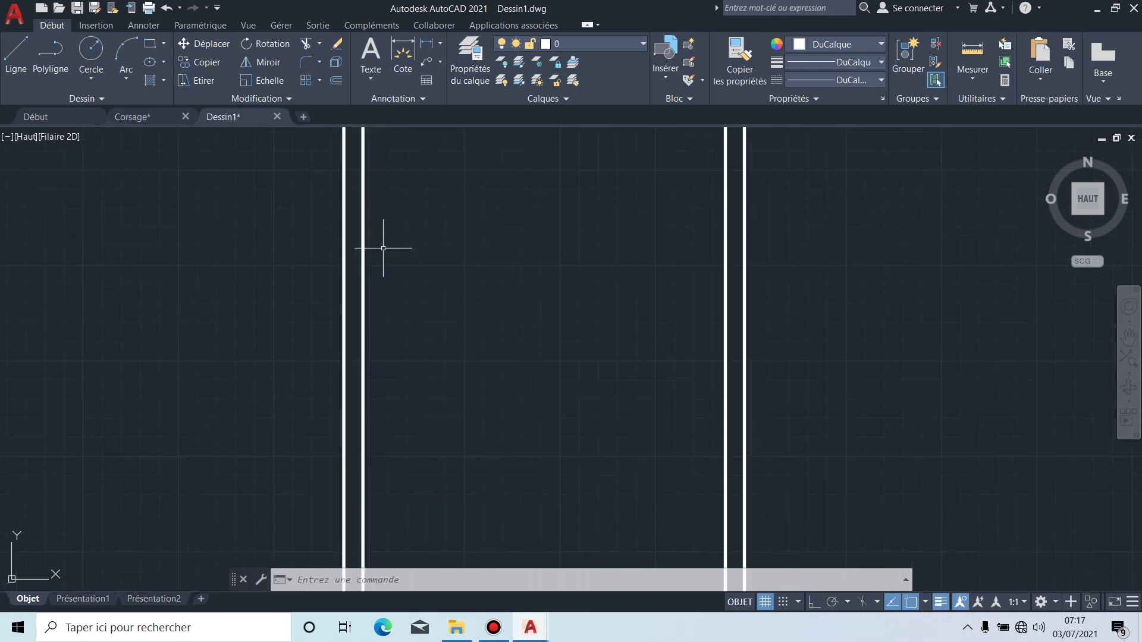
mouse_move(446, 184)
middle_mouse_down()
mouse_move(375, 345)
mouse_move(393, 318)
middle_mouse_up()
left_click(371, 53)
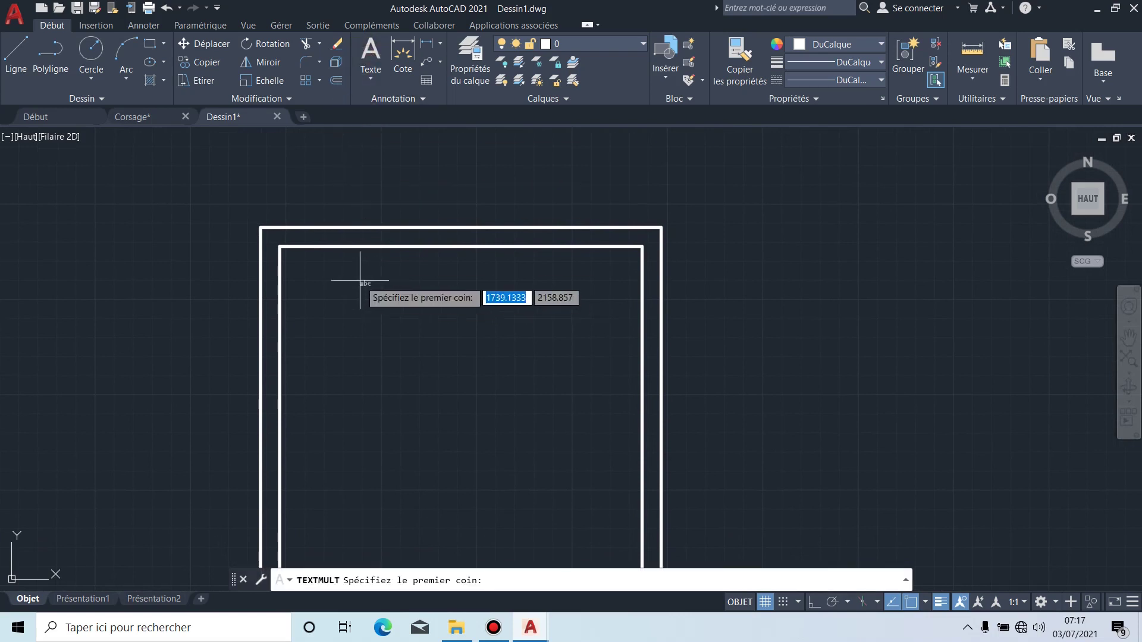
left_click(327, 254)
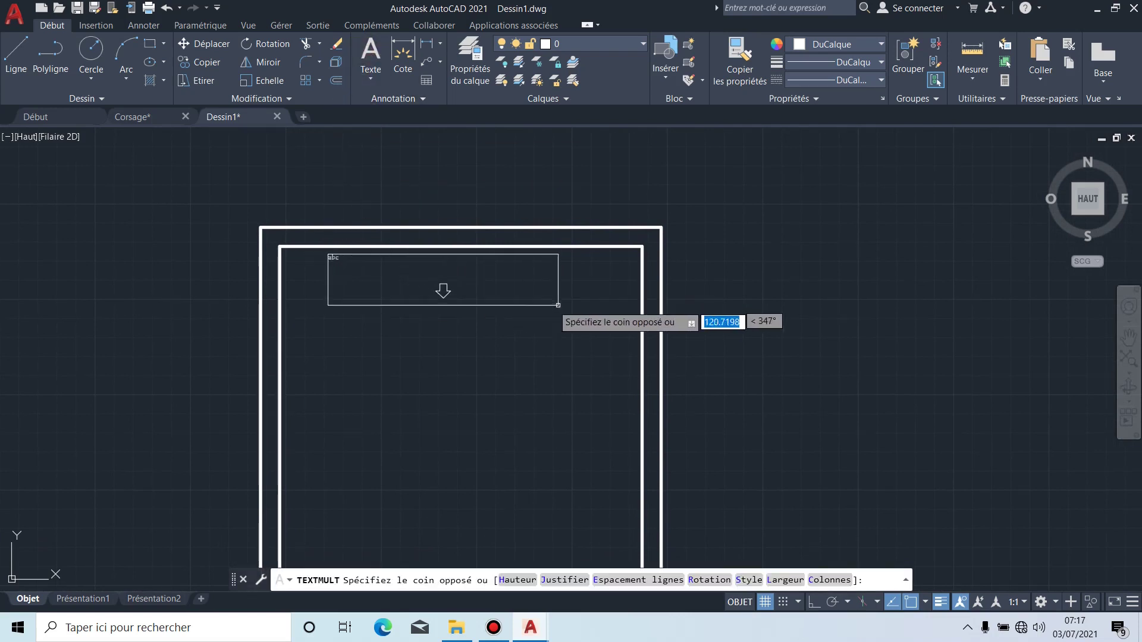
left_click(600, 311)
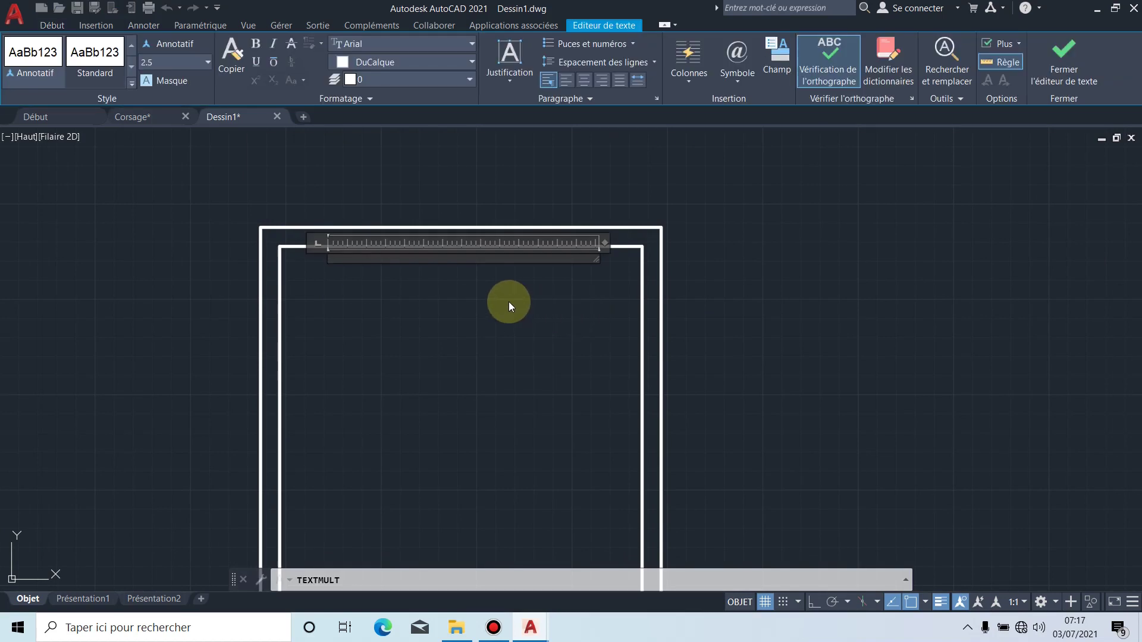
Step: Enter "TRANSFORMATION DU MODELE" as the beginning of the title's first line
type("TRAC")
type("S")
type("FORMA")
type("TION DU M")
type("ODELE")
type("\"0")
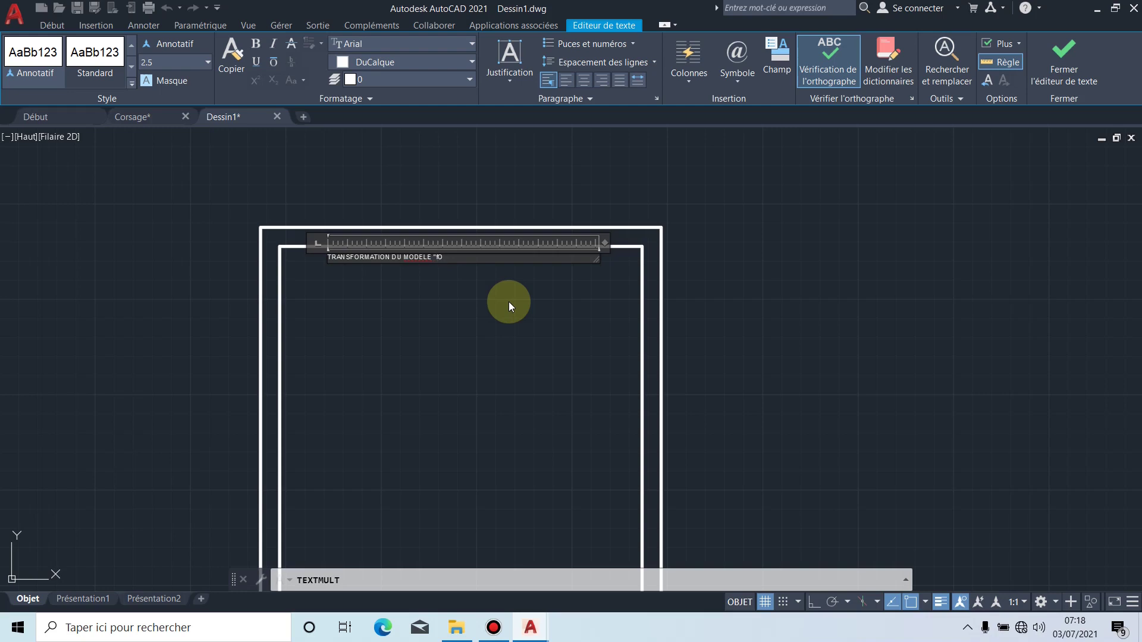
Step: Complete the title's first sentence with "FORMATION AVANCEE" in capitals, enclosed in quotation marks
scroll(472, 242, "up", 7)
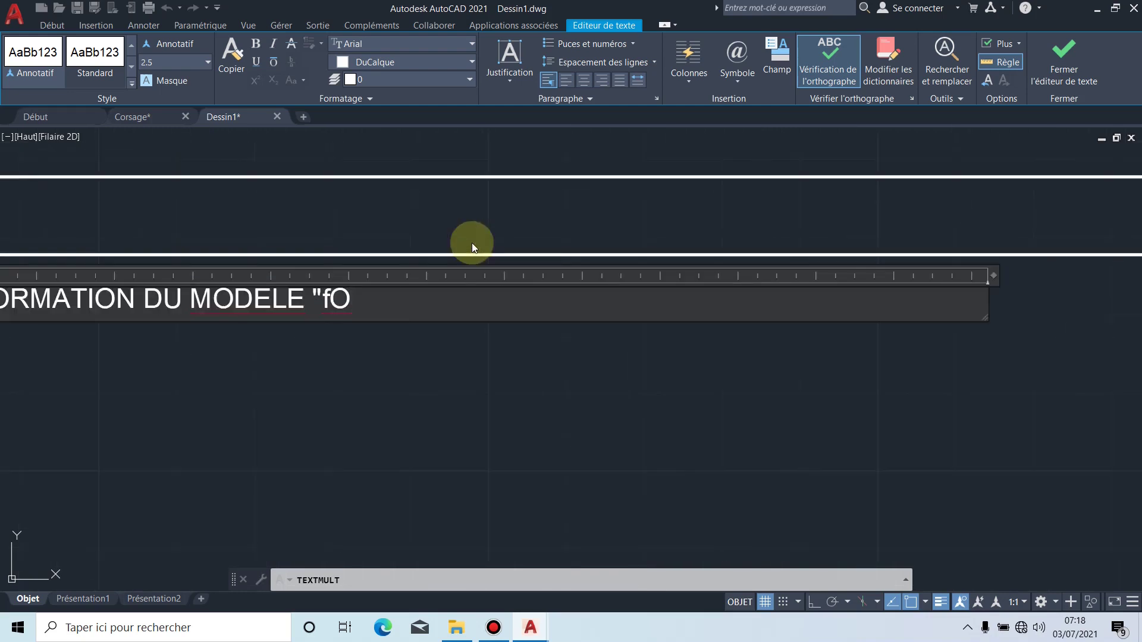
middle_click_drag(472, 251, 670, 251)
scroll(670, 248, "down", 2)
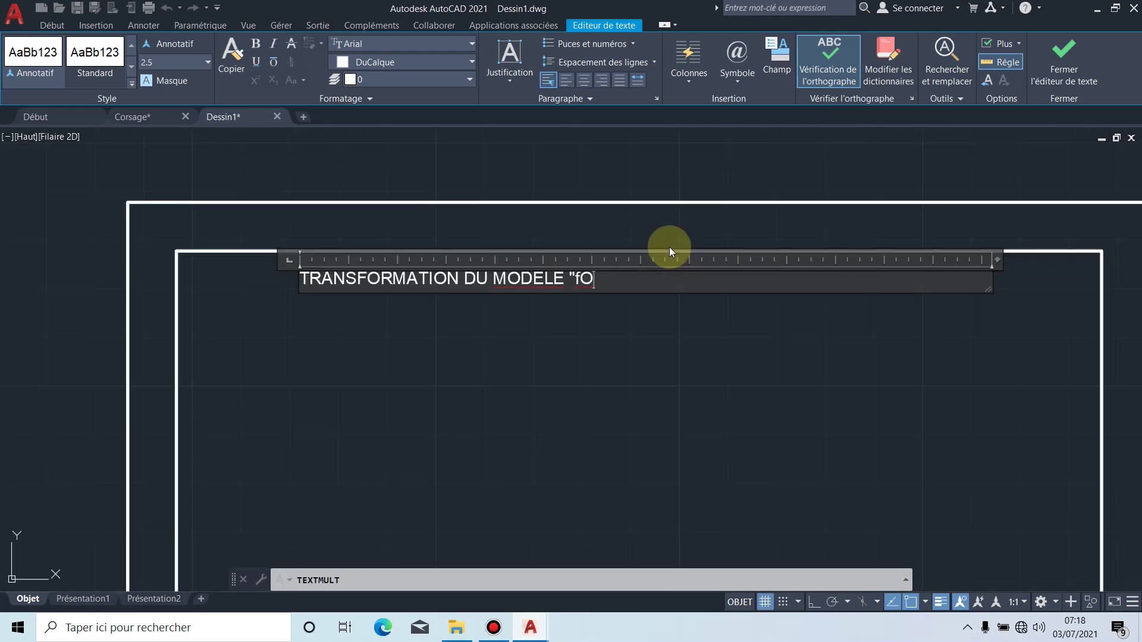
key("BackSpace")
key("BackSpace")
type("f")
key("BackSpace")
type("FORMATION")
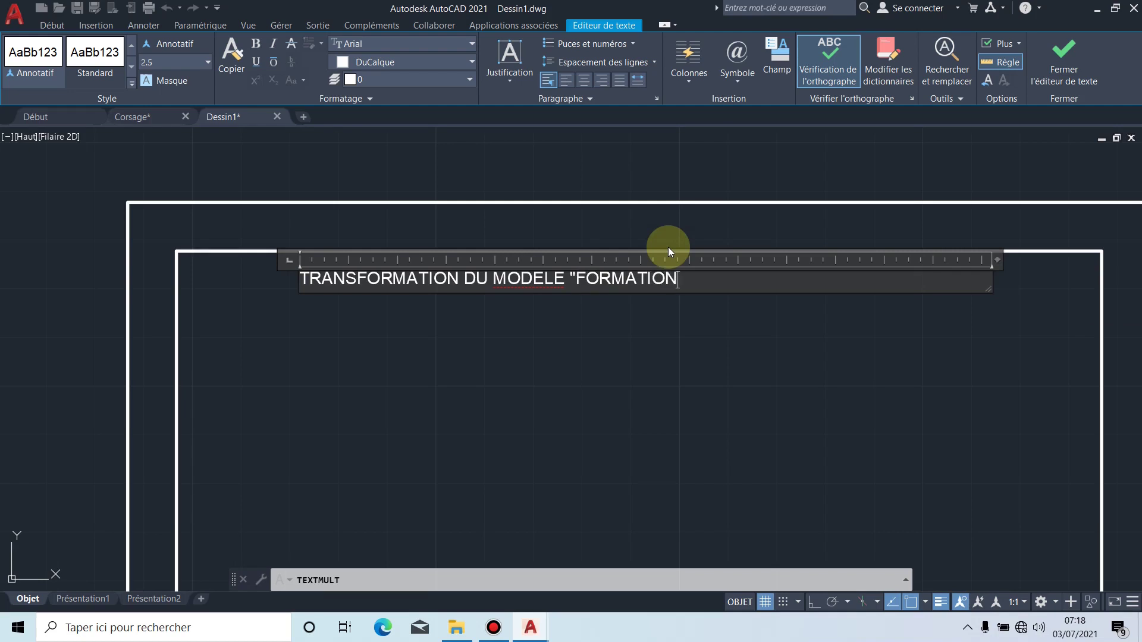
type(" AVANCE")
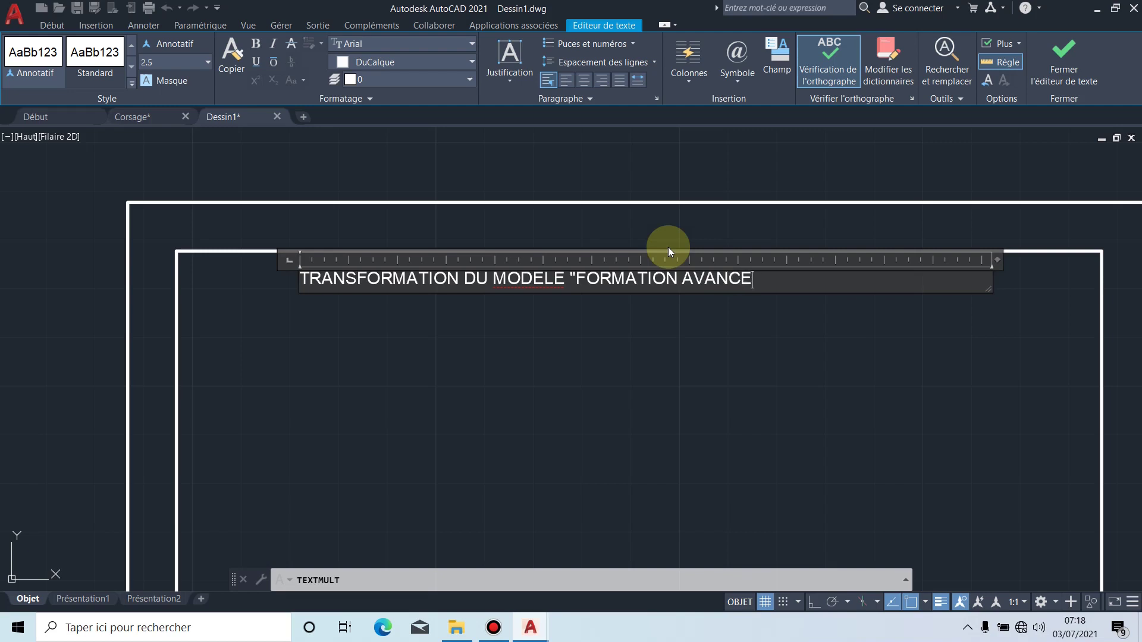
type("R")
key("BackSpace")
type("E3")
key("BackSpace")
type("\"")
Step: Add a new line reading "ECHELLE 1/4 T40N" below the title and finish the text
key("Return")
type("E")
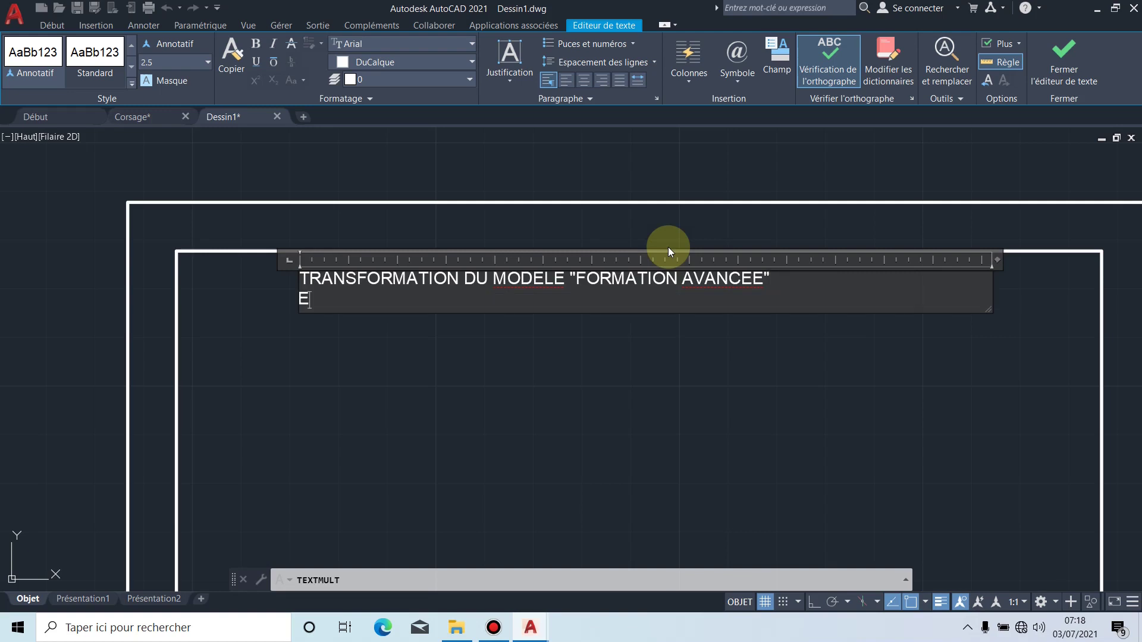
type("CHELLE 1/4")
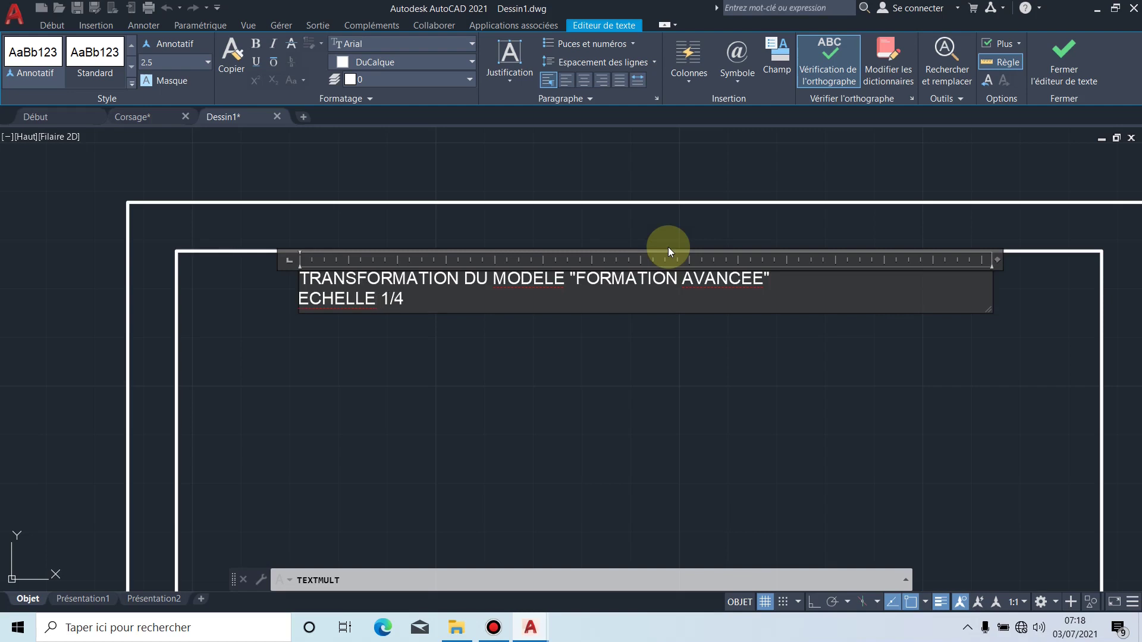
type(" T")
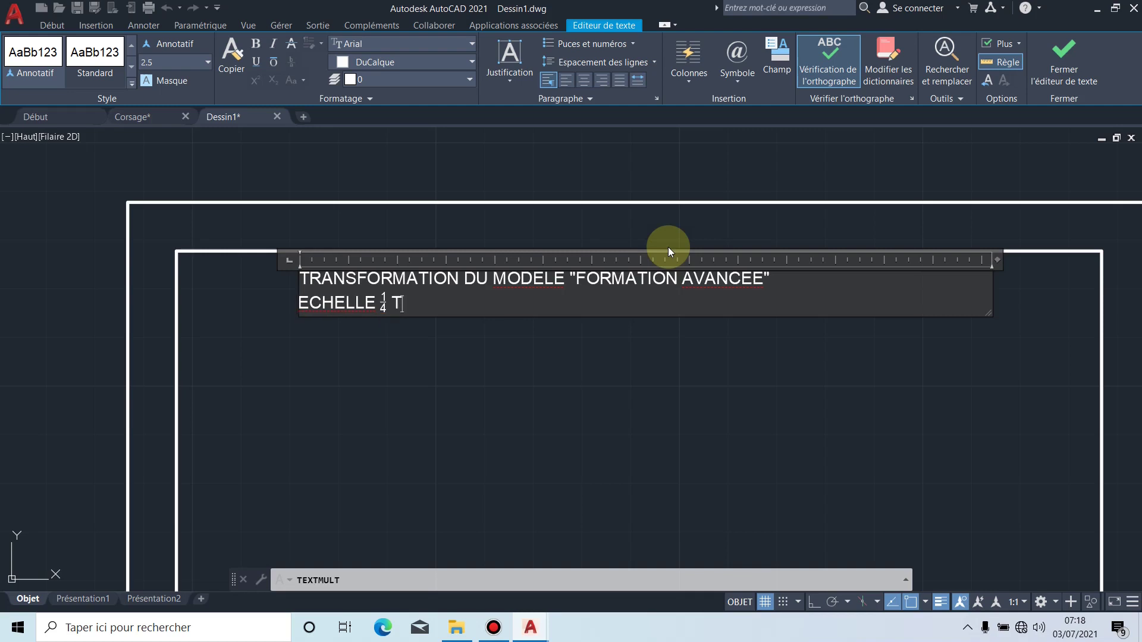
type("40N")
left_click(494, 355)
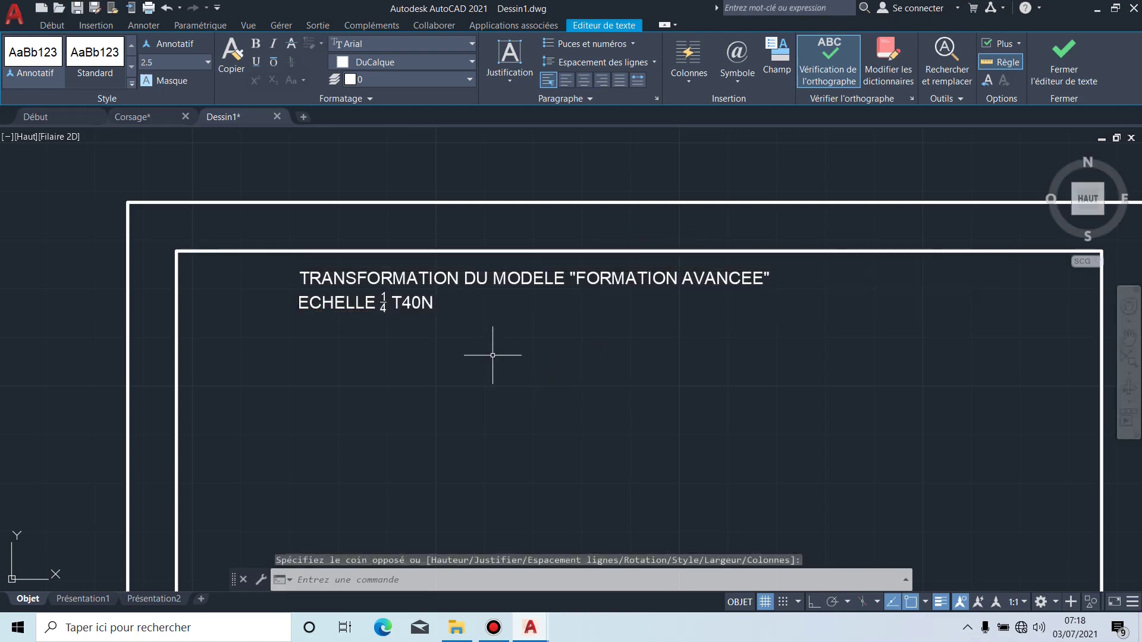
Step: Reopen the title text for editing and set the height of all its text to 7
left_click(461, 278)
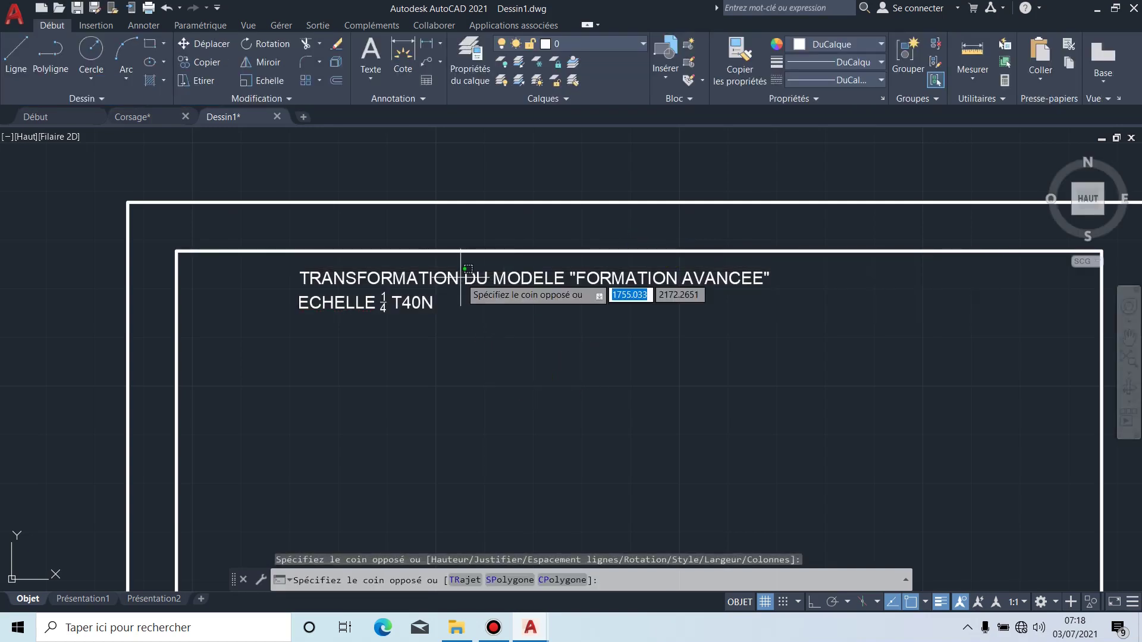
left_click(412, 279)
double_click(412, 279)
left_click_drag(470, 301, 295, 262)
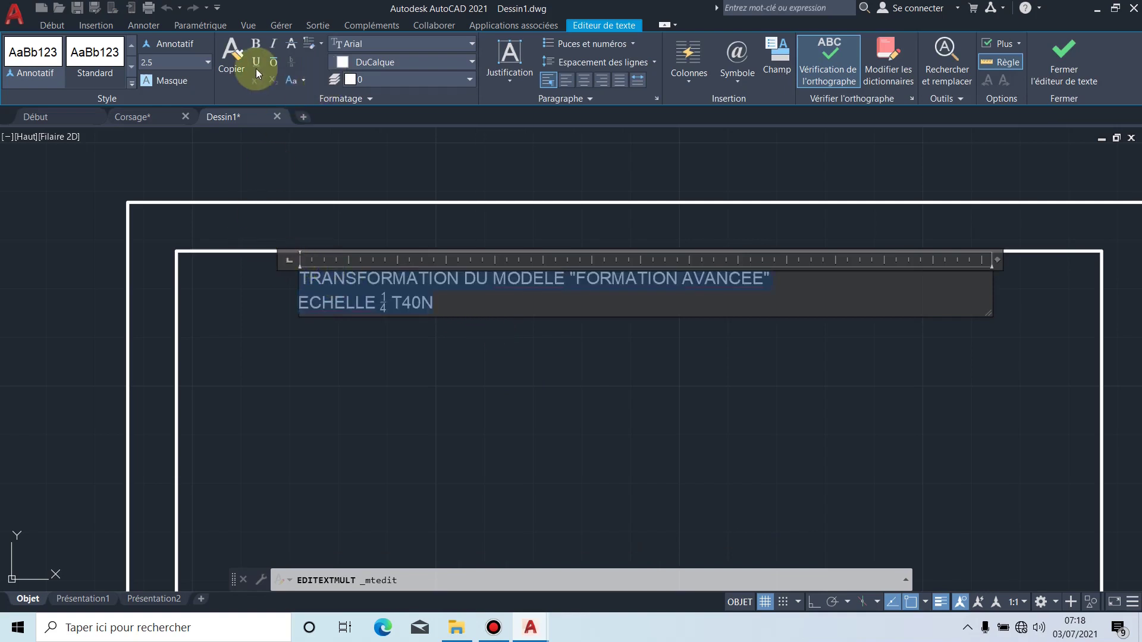
left_click(208, 61)
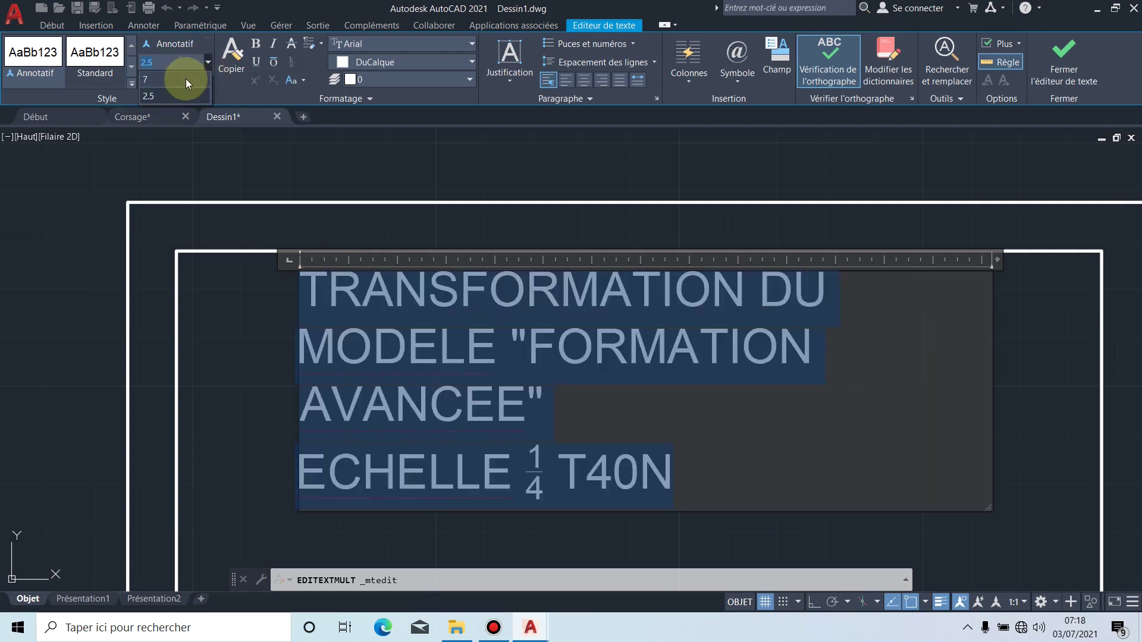
left_click(186, 79)
Step: Widen the title's text box to about 157 so that "MODELE" fits on the first line, and finish editing
scroll(566, 384, "down", 4)
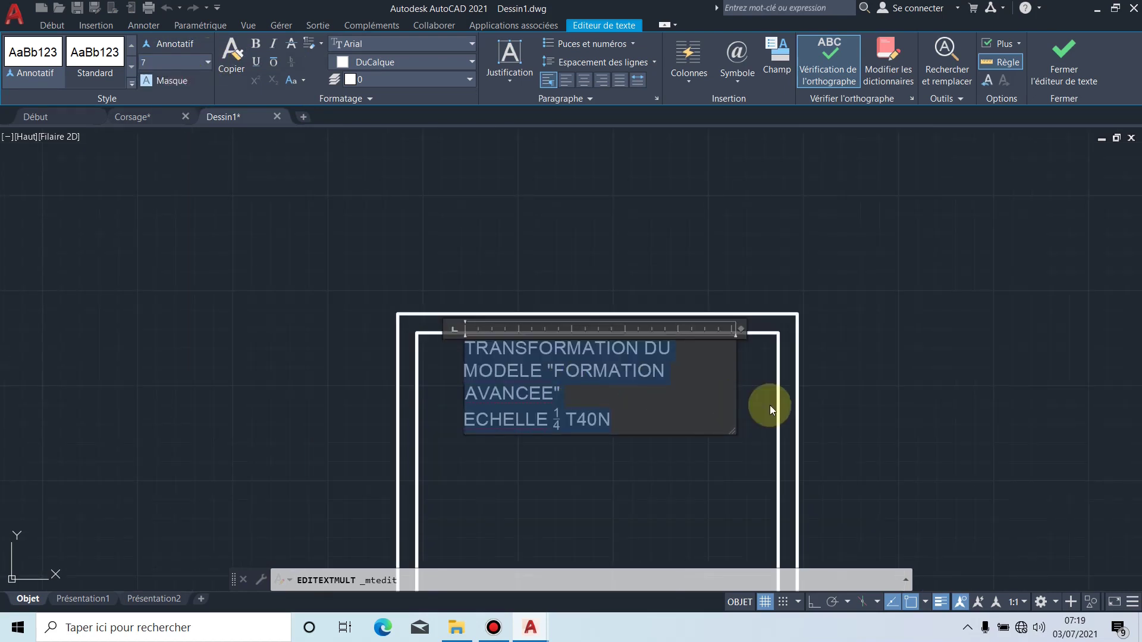
scroll(709, 380, "up", 3)
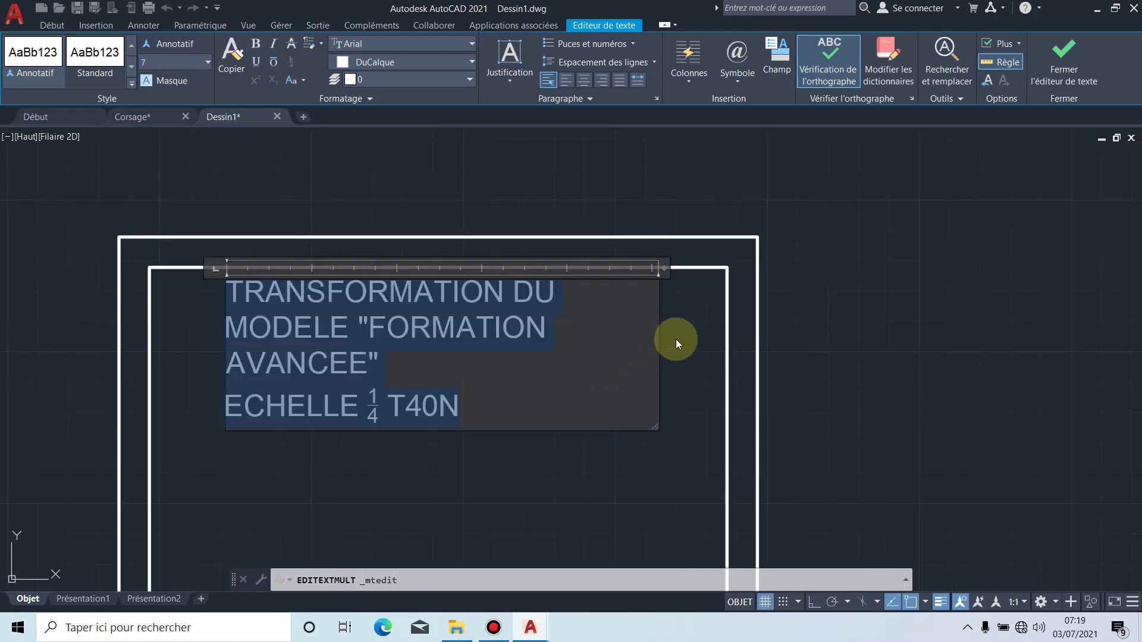
left_click_drag(660, 330, 703, 324)
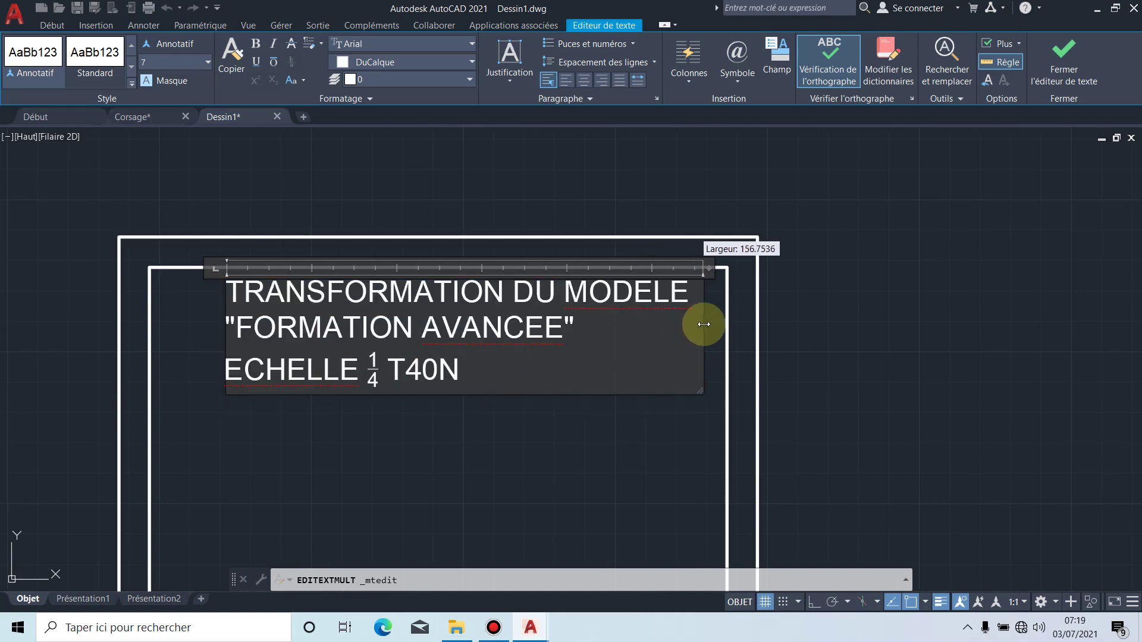
left_click(619, 327)
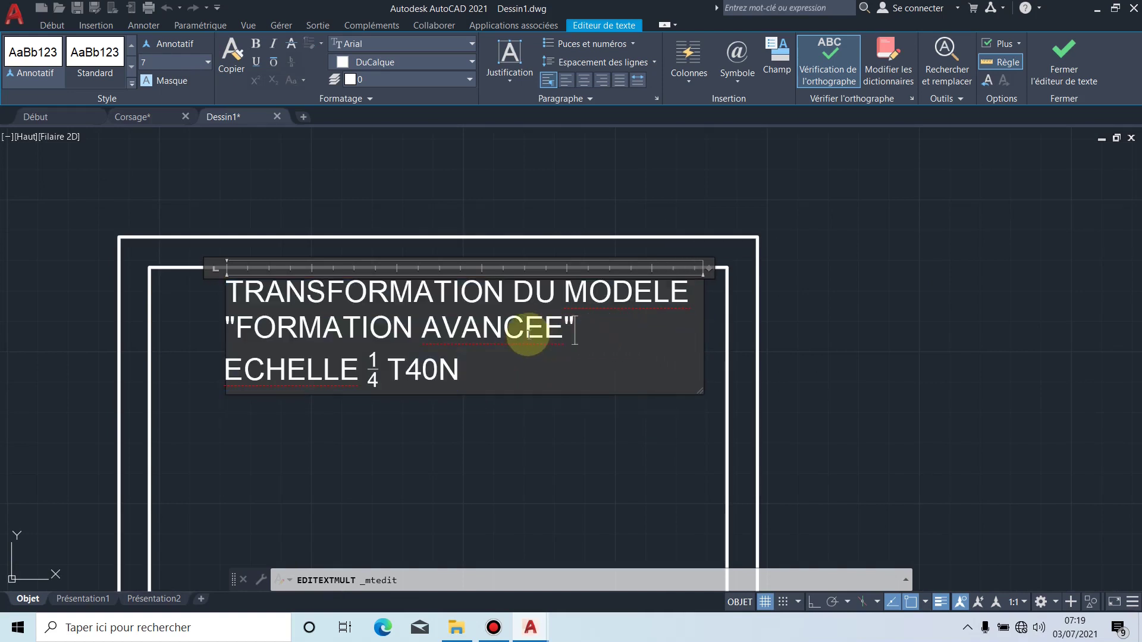
scroll(491, 335, "up", 2)
scroll(539, 360, "down", 2)
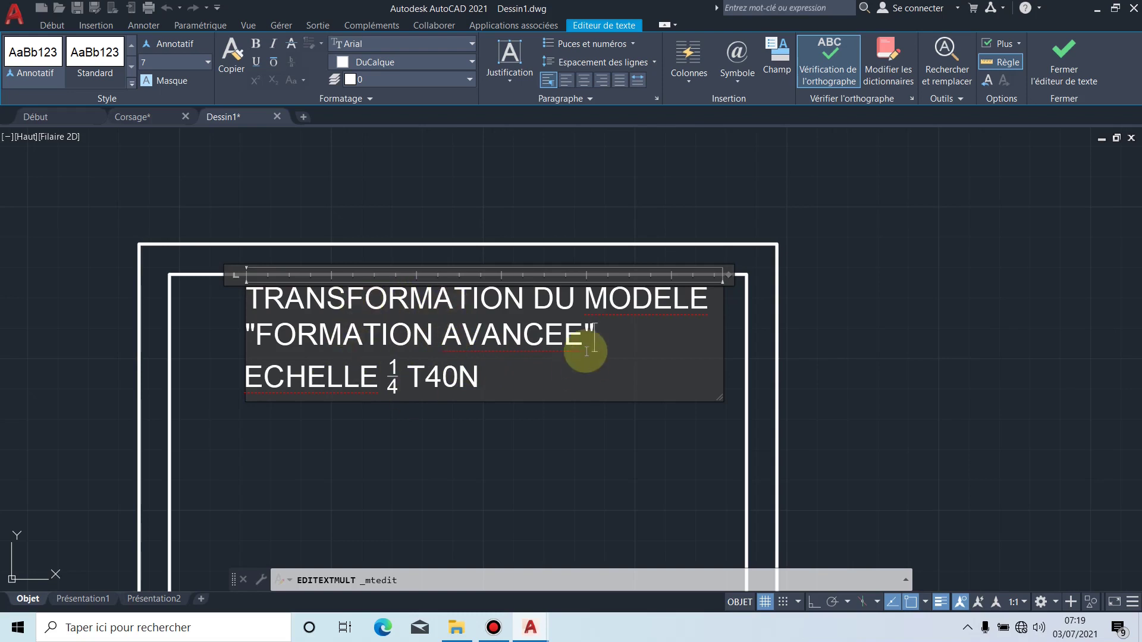
left_click(548, 416)
scroll(565, 412, "down", 2)
middle_click_drag(564, 411, 579, 284)
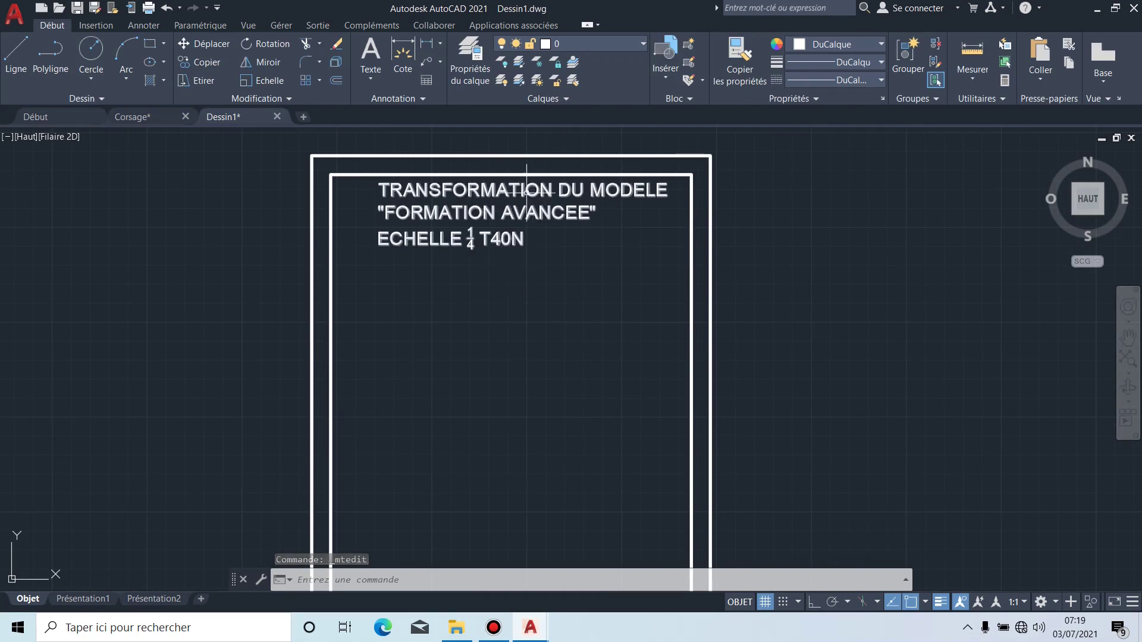
Step: Indent the "FORMATION AVANCEE" and "ECHELLE 1/4 T40N" lines with spaces to centre them under the first title line
scroll(526, 191, "up", 1)
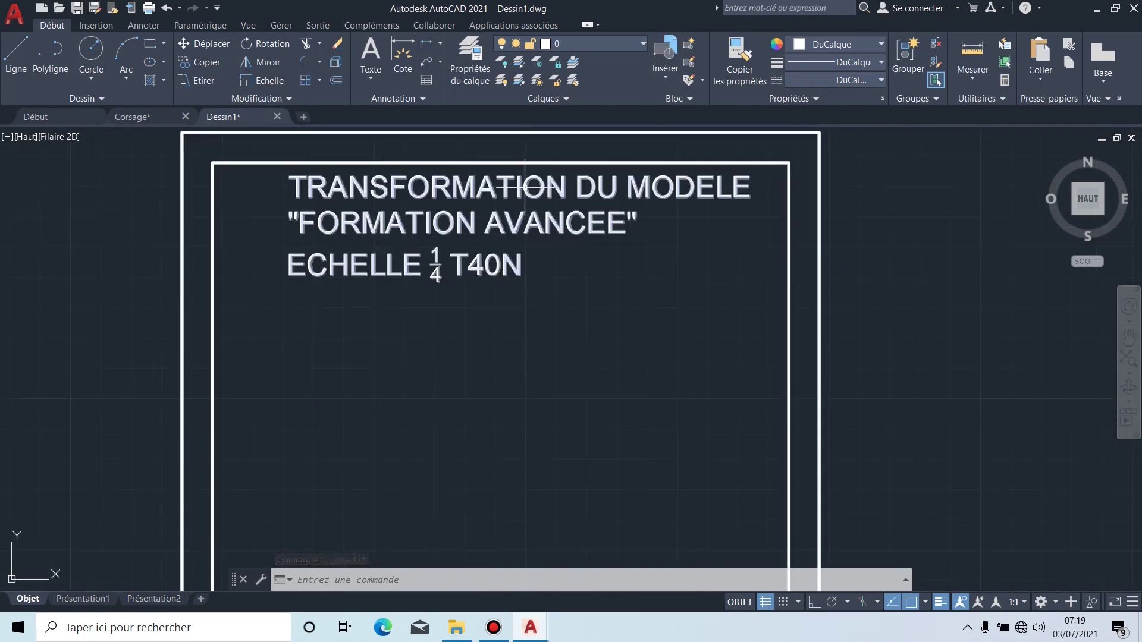
left_click(526, 191)
double_click(522, 190)
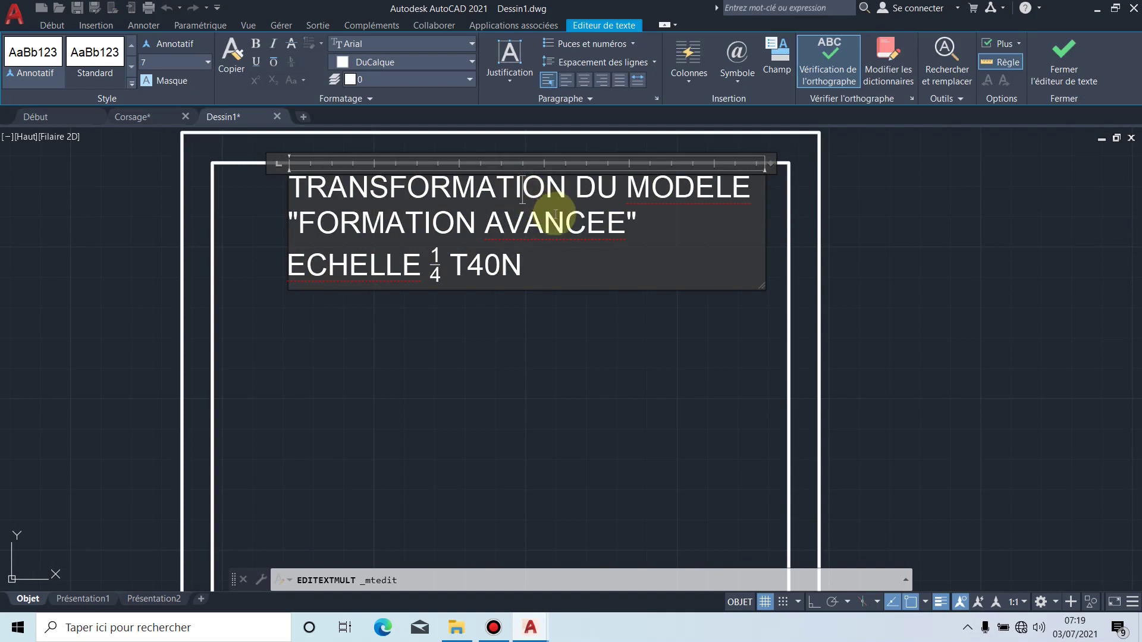
scroll(325, 206, "up", 2)
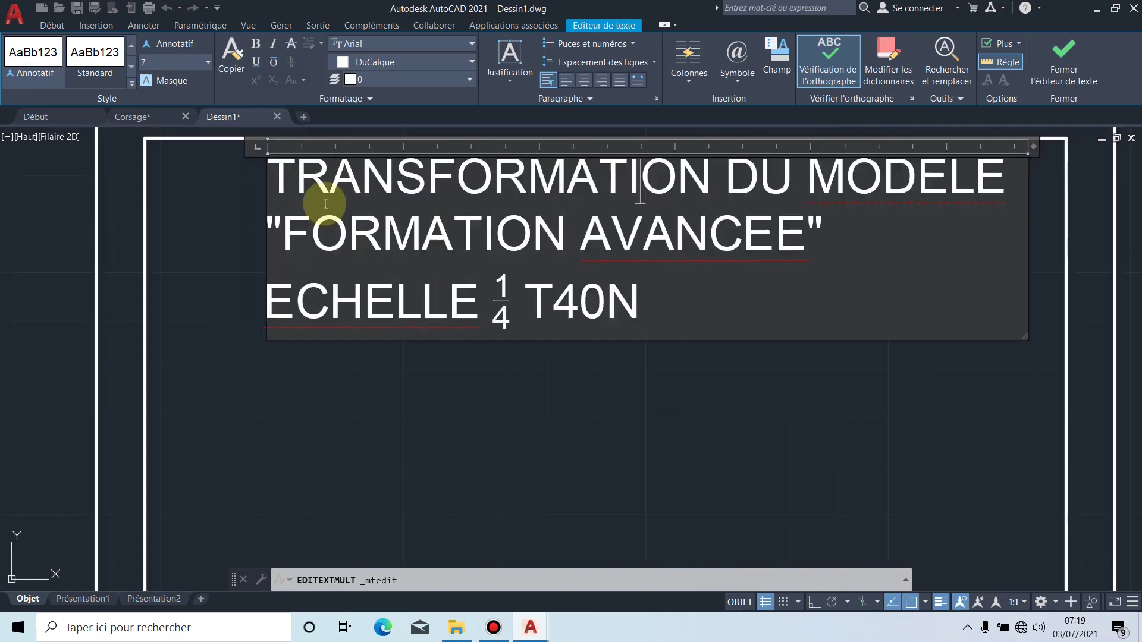
left_click(269, 214)
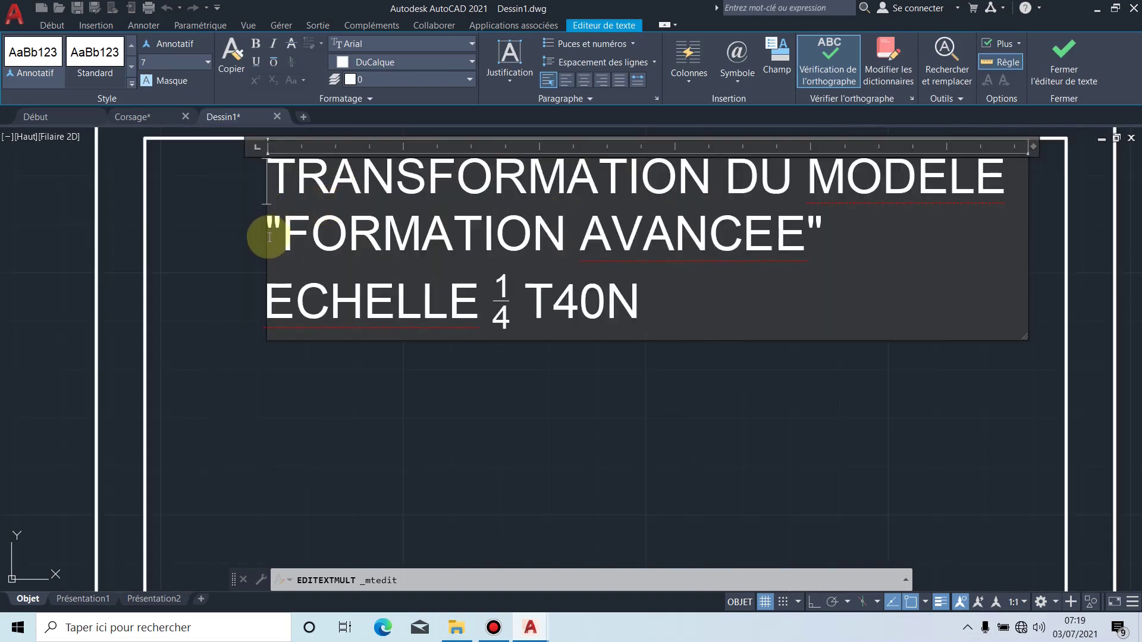
left_click(270, 226)
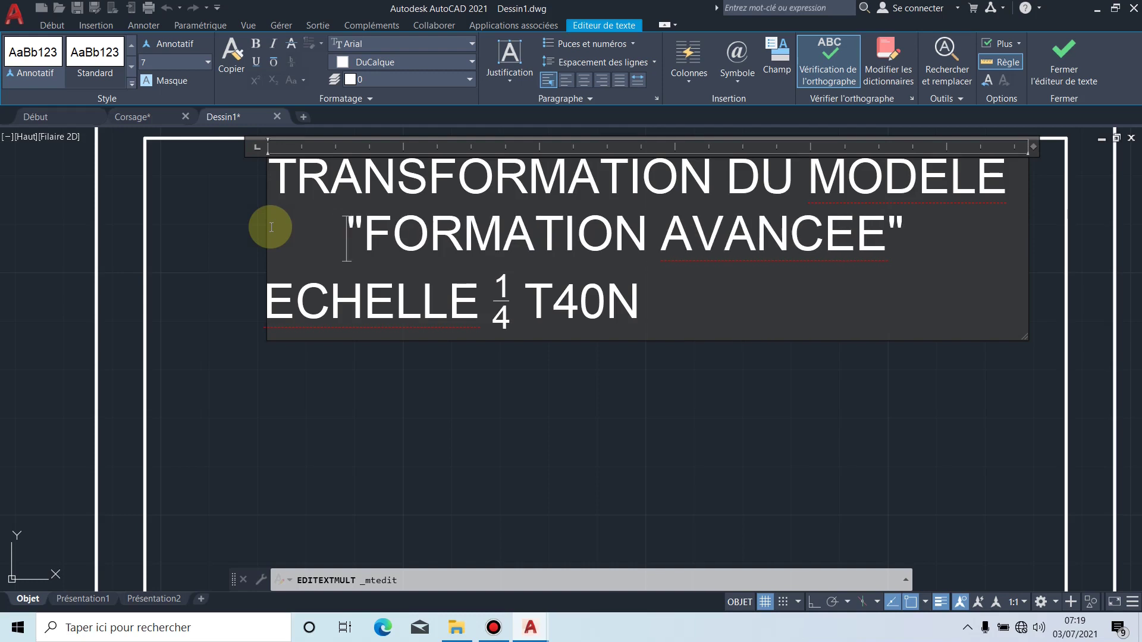
left_click(277, 298)
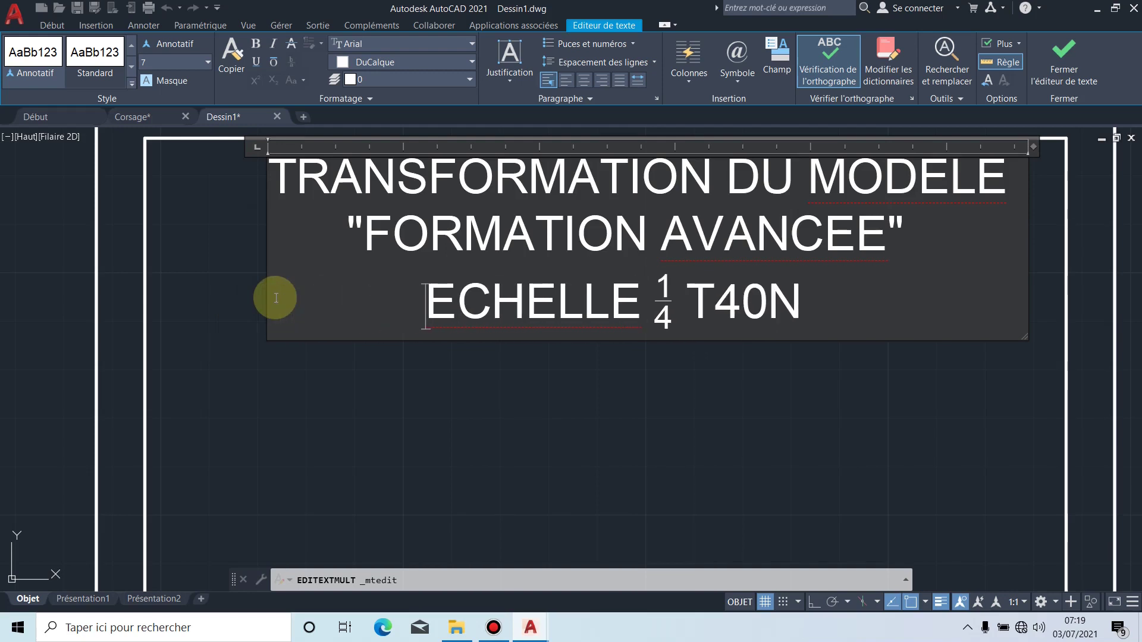
left_click(267, 388)
scroll(536, 386, "down", 3)
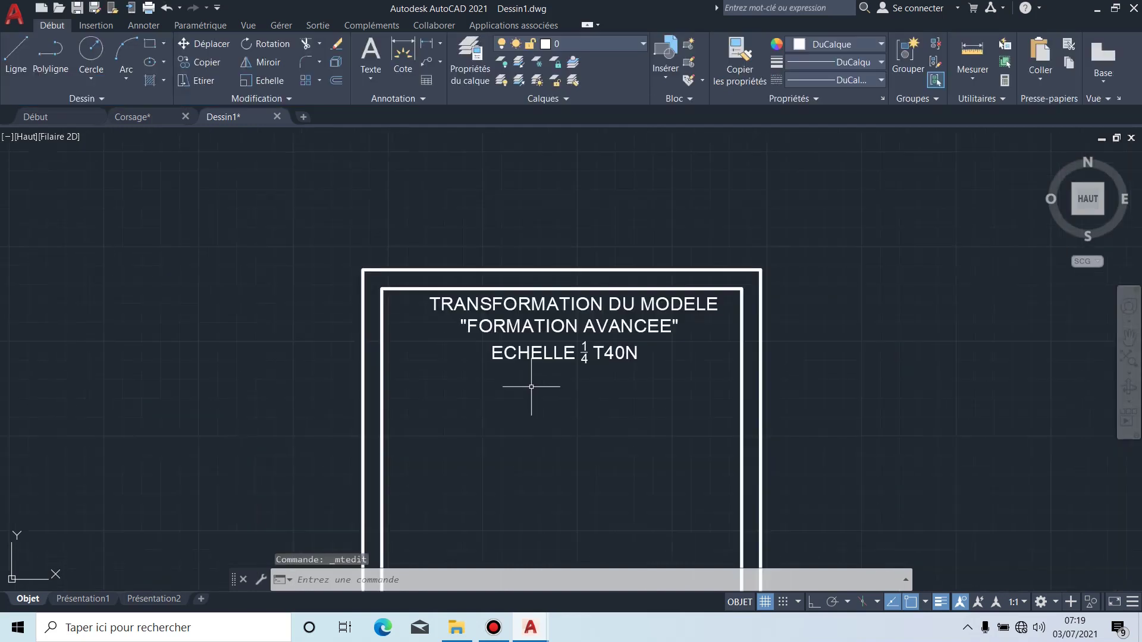
middle_click_drag(616, 426, 610, 354)
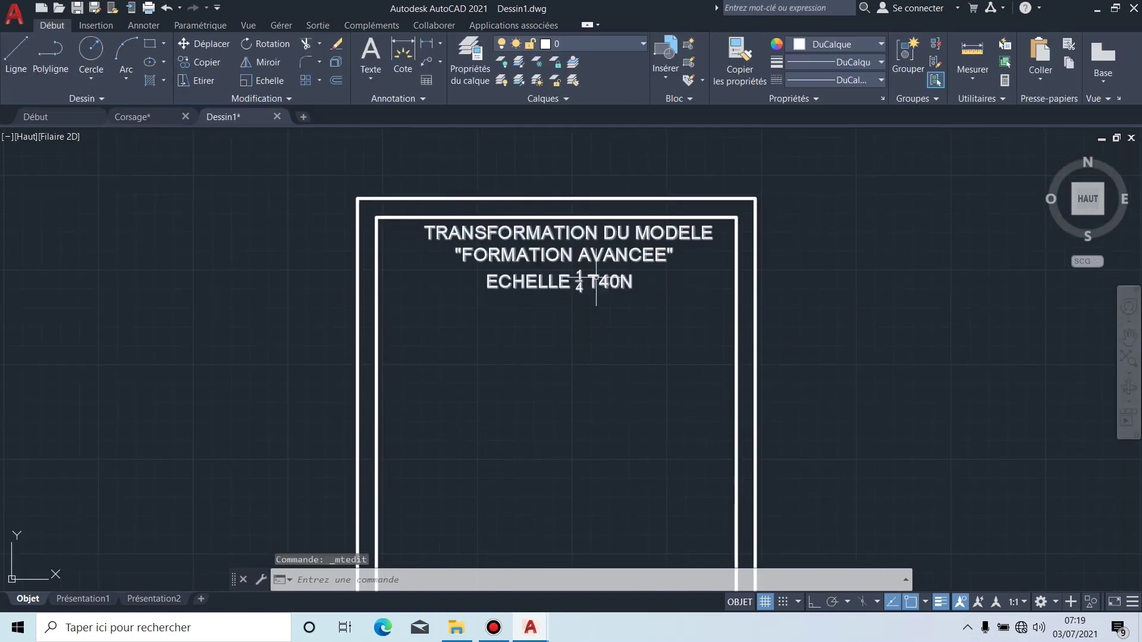
Step: Draw three connected lines around "FORMATION AVANCEE": about 148 long above it, down its right side, and about 150 back beneath it
scroll(598, 292, "up", 2)
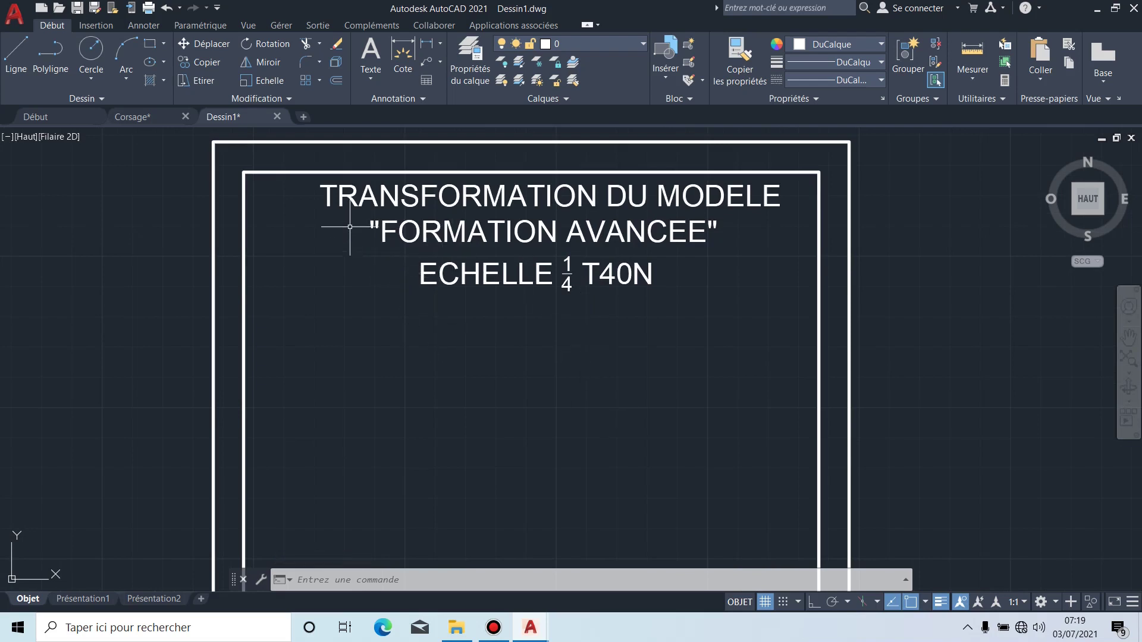
left_click(30, 77)
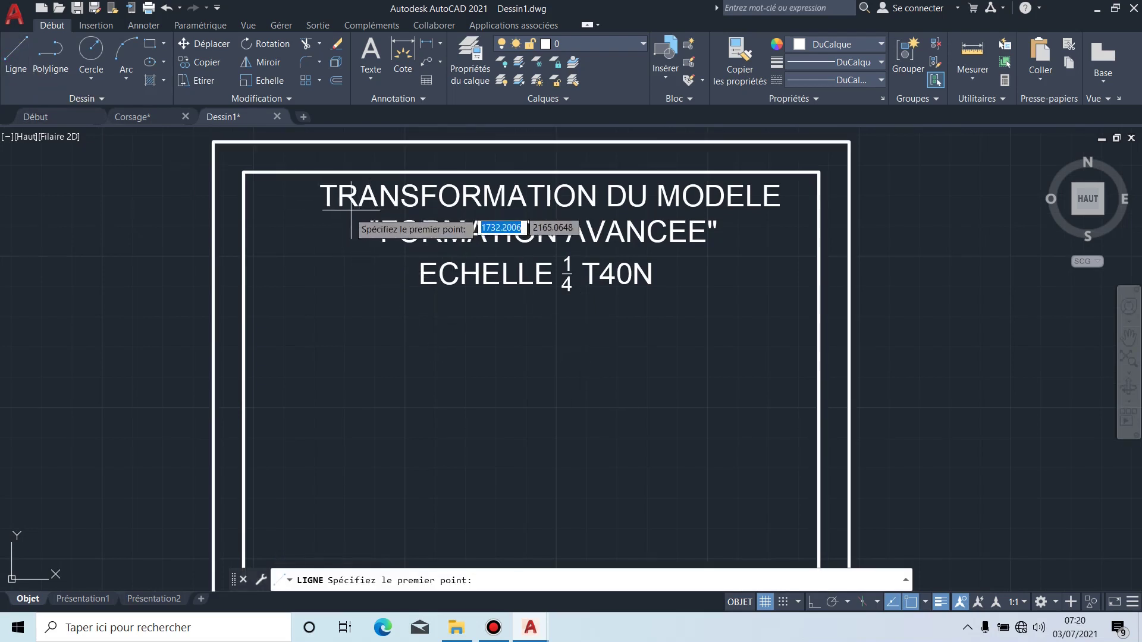
left_click(326, 210)
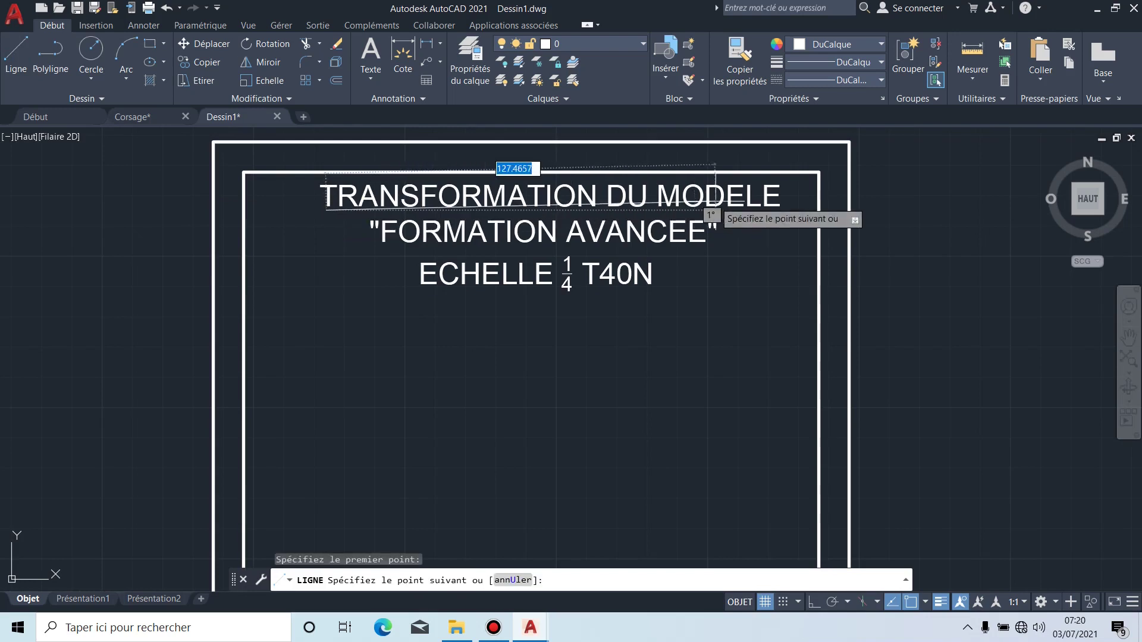
scroll(772, 220, "up", 2)
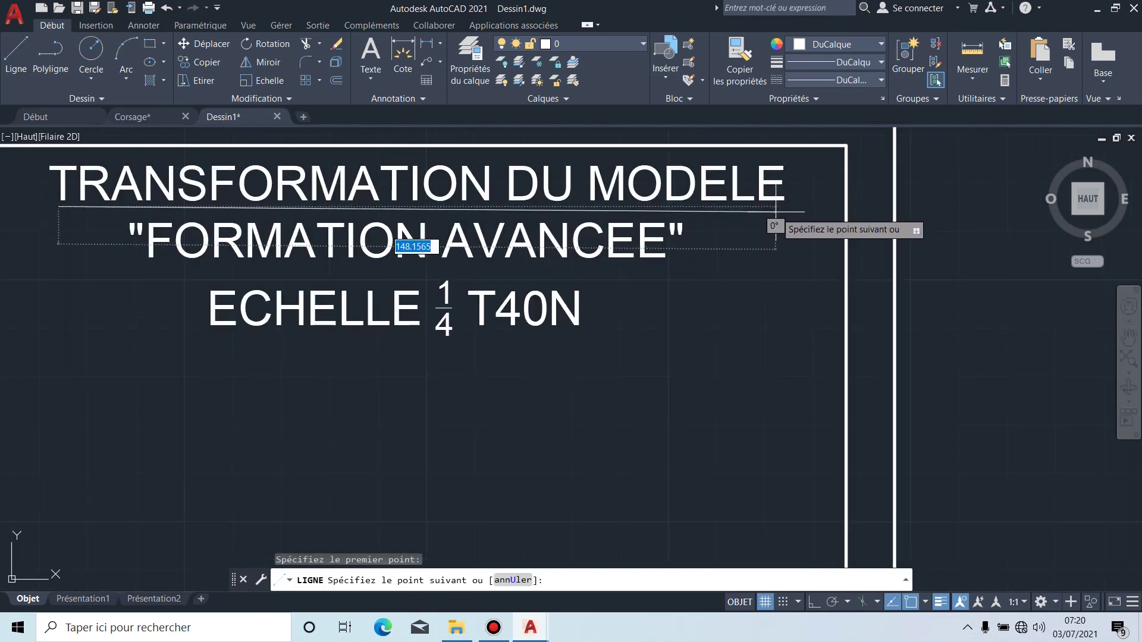
left_click(778, 209)
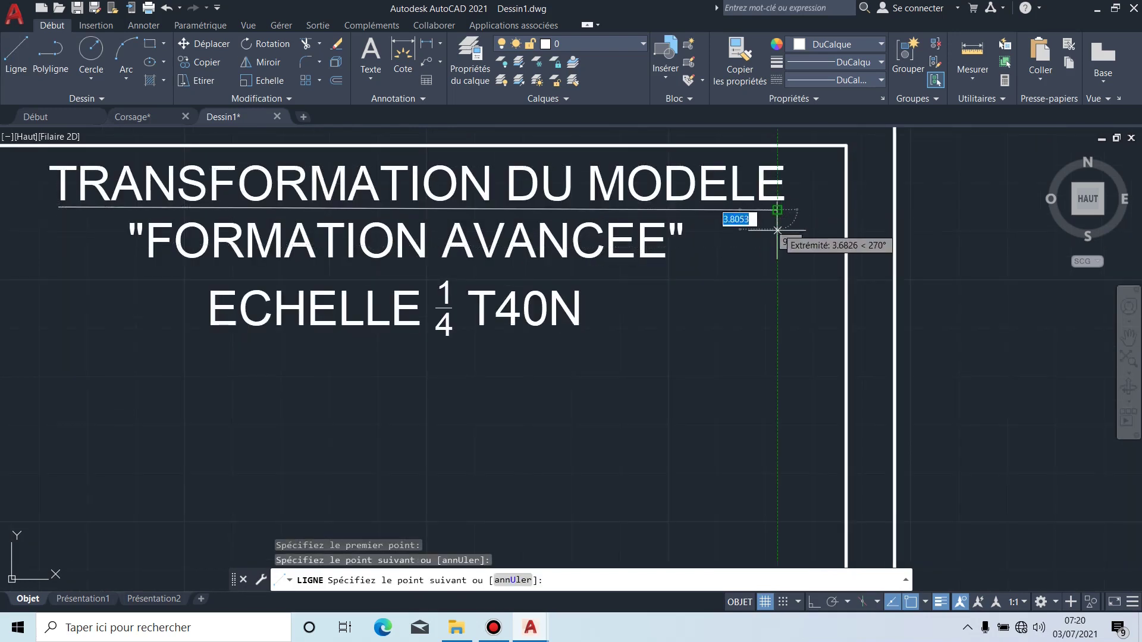
left_click(778, 271)
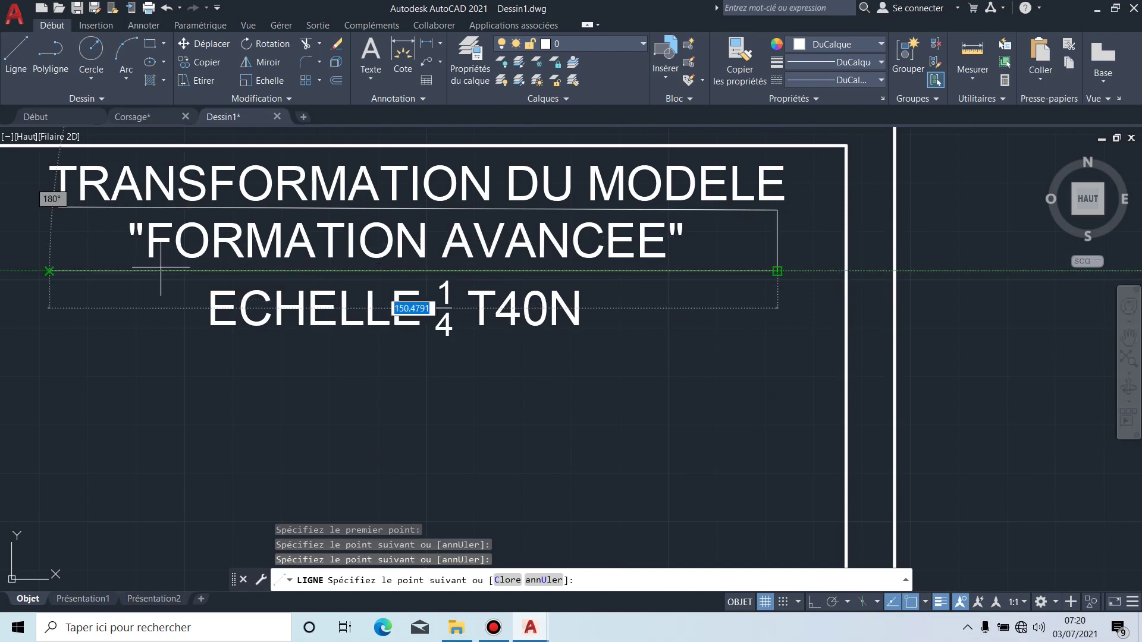
left_click(50, 271)
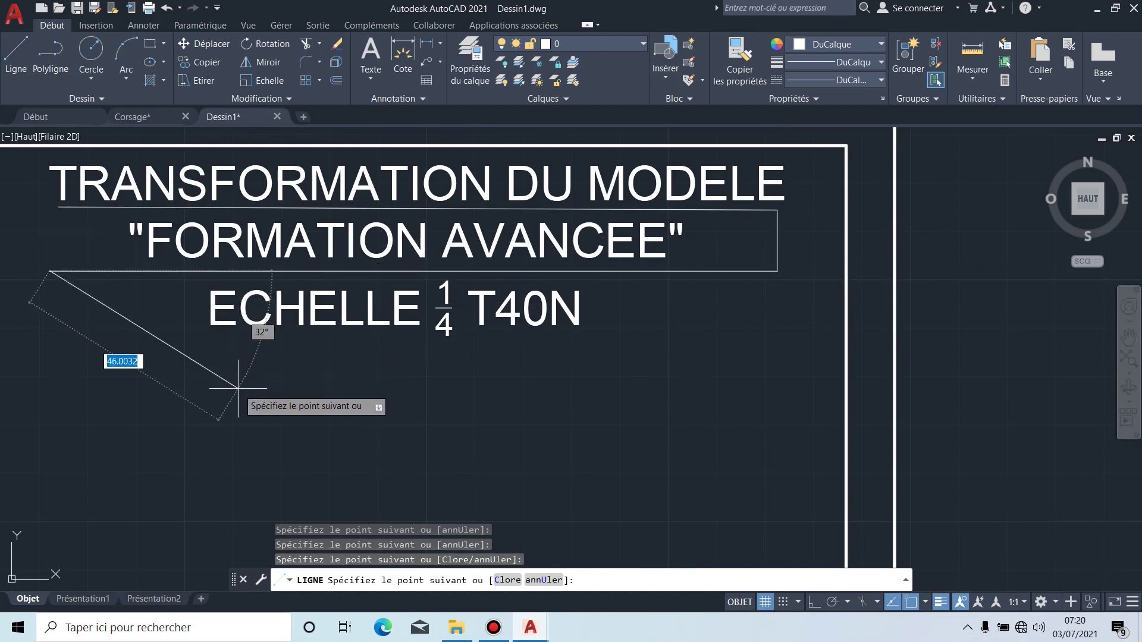
key("Escape")
Step: Delete the three lines drawn around "FORMATION AVANCEE"
left_click(215, 272)
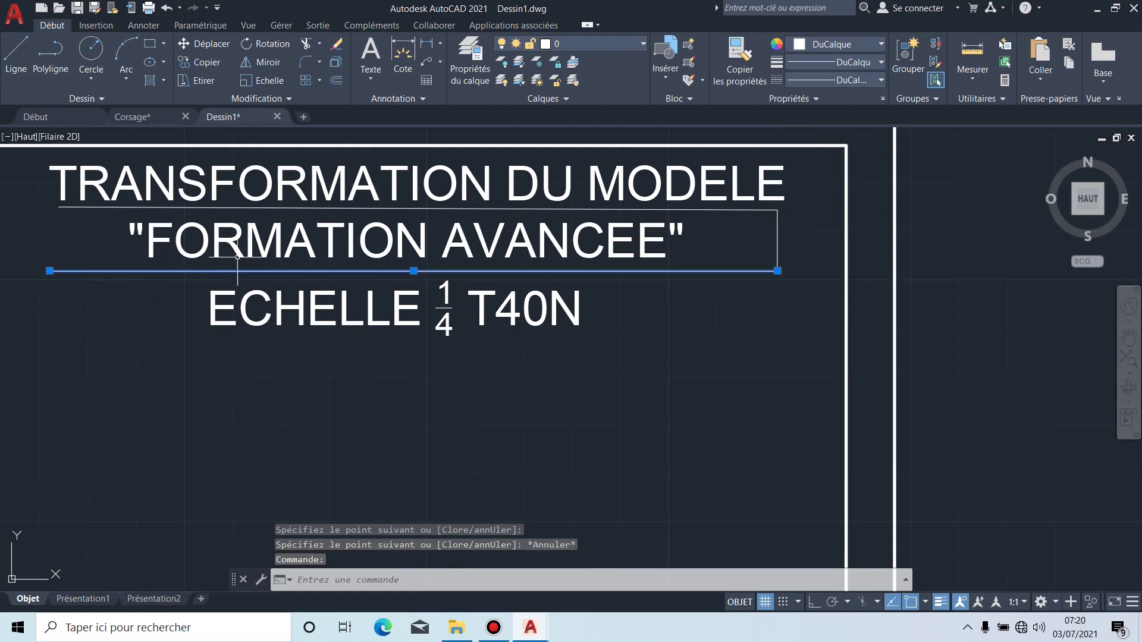
left_click(804, 237)
left_click(767, 201)
key("Delete")
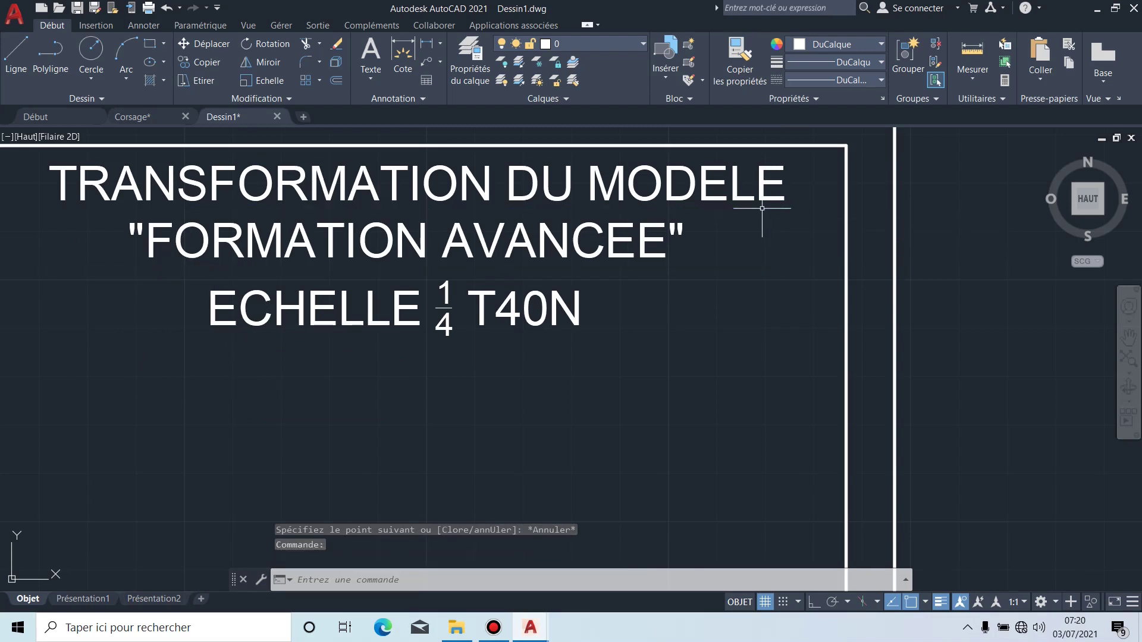
Step: Draw a rectangle around all three title lines, just inside the upper edge of the inner frame
left_click(149, 44)
middle_click_drag(271, 256, 303, 268)
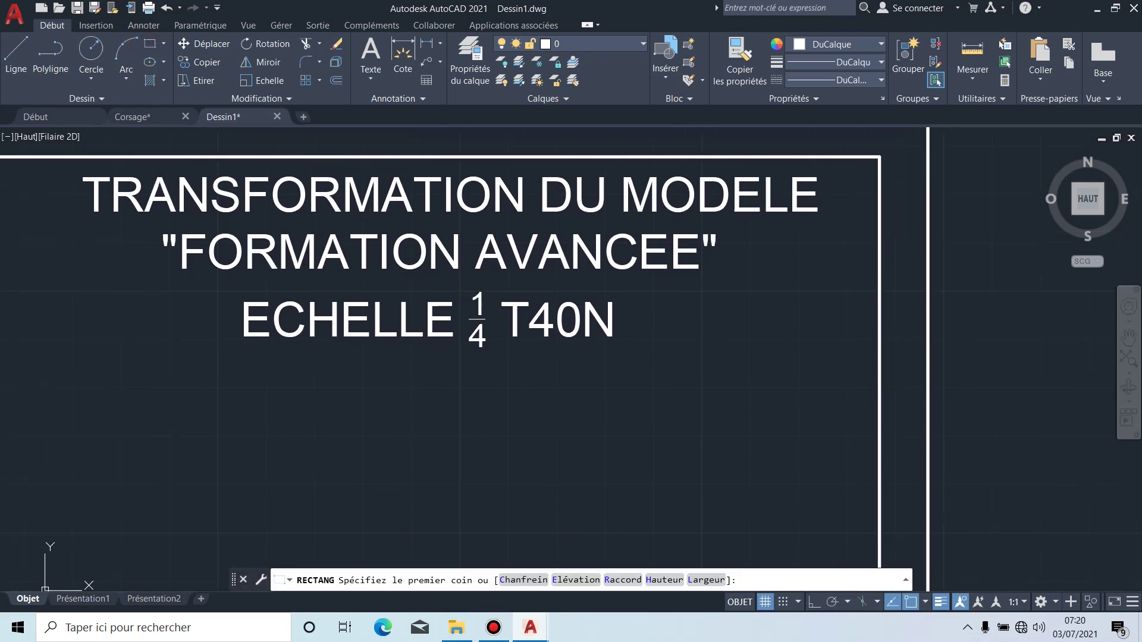
left_click(60, 170)
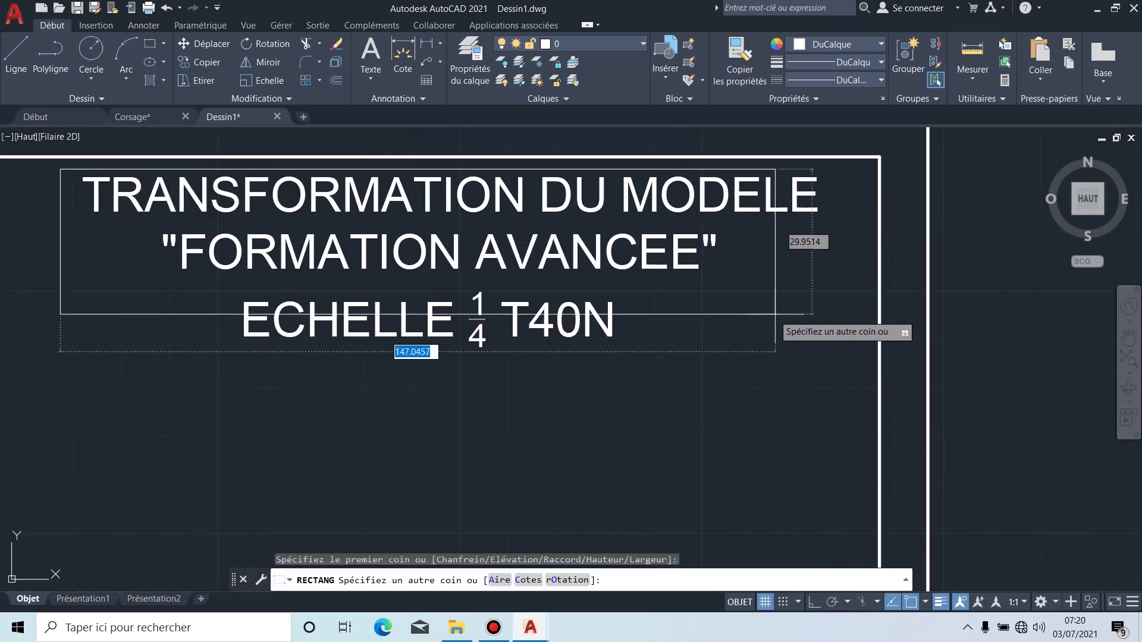
left_click(833, 347)
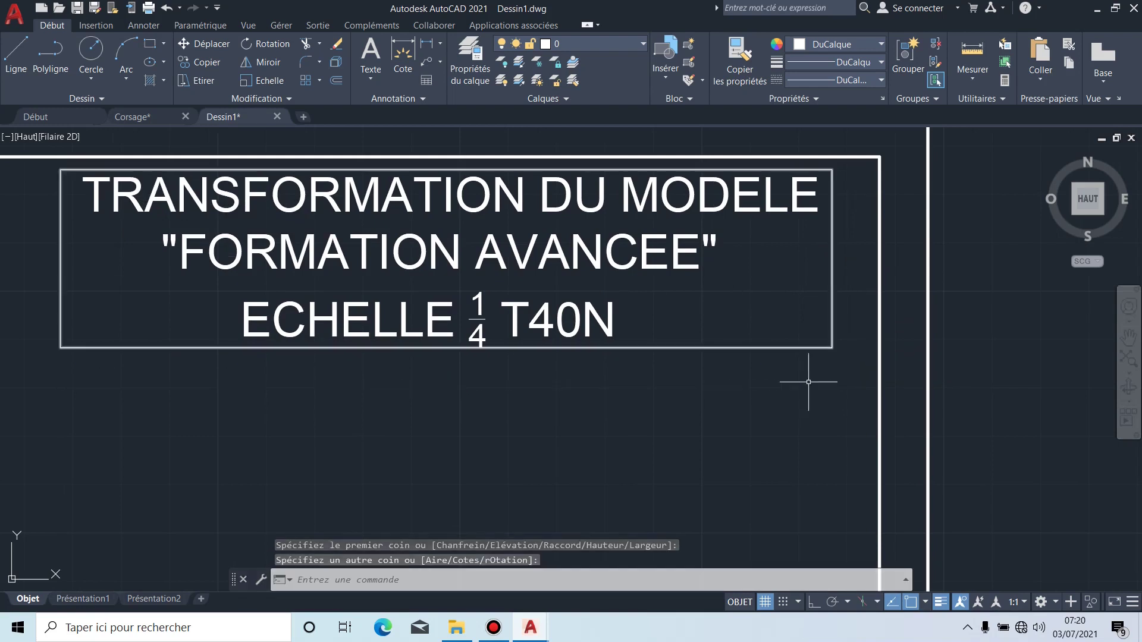
scroll(798, 398, "down", 3)
scroll(703, 326, "down", 2)
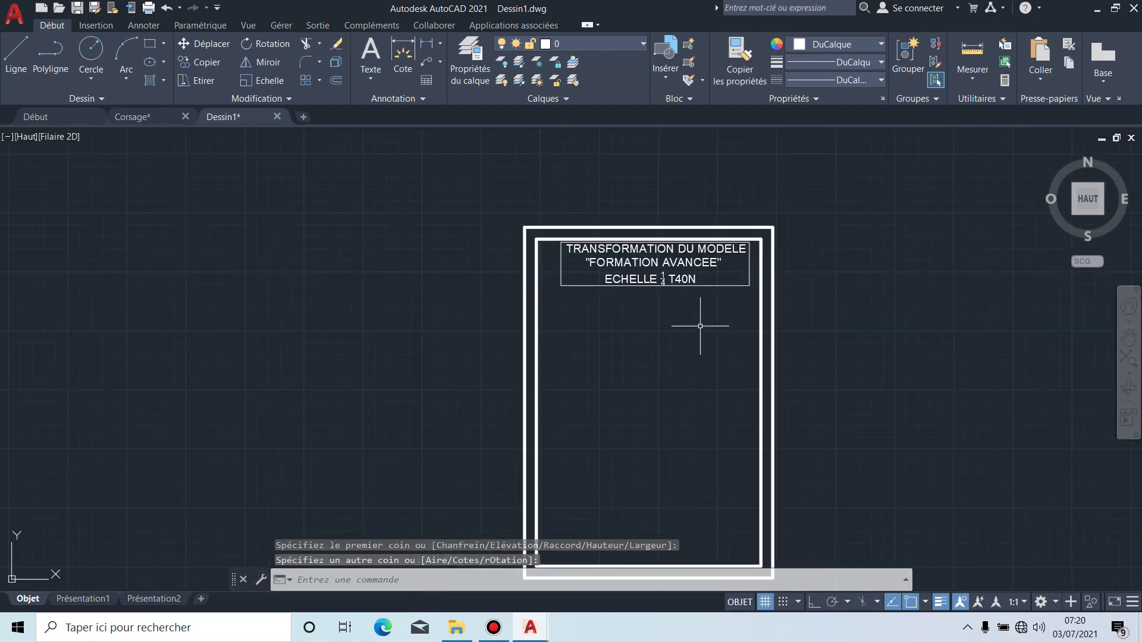
Step: Delete the rectangle drawn around the three title lines
scroll(591, 210, "up", 2)
left_click(590, 210)
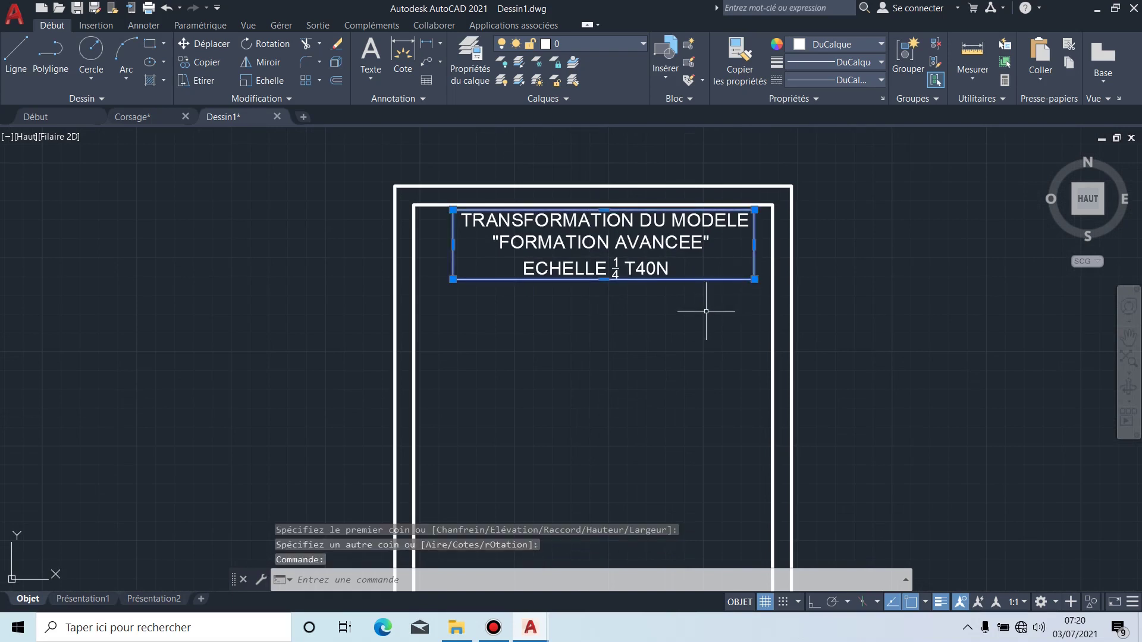
key("Delete")
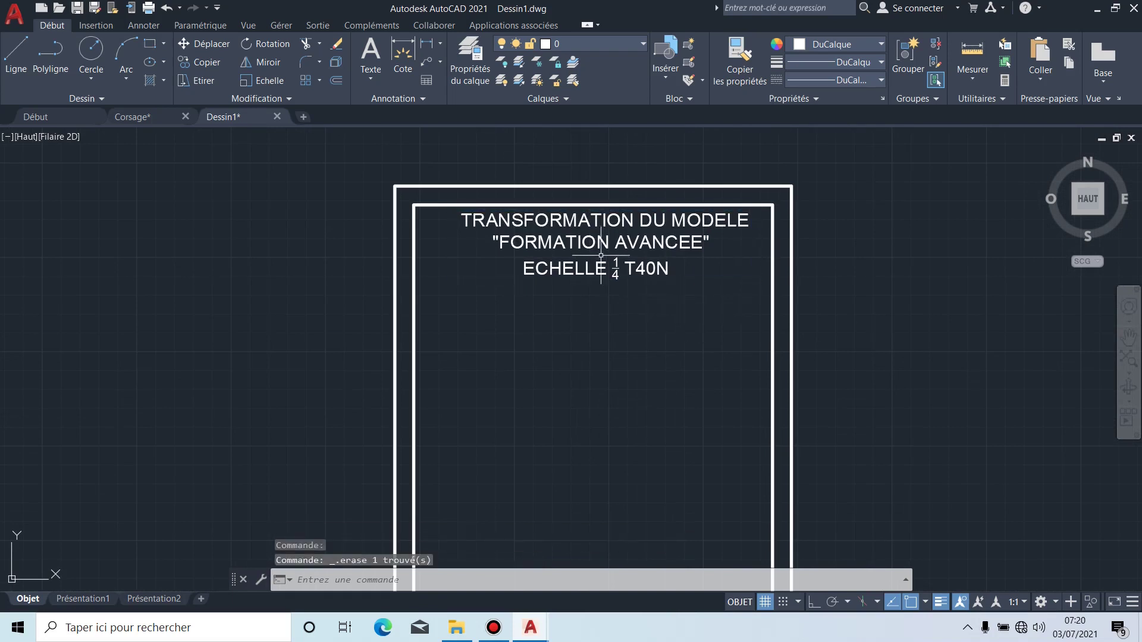
Step: Examine the title's size and position relative to the sheet frame
scroll(600, 256, "up", 2)
scroll(599, 250, "down", 1)
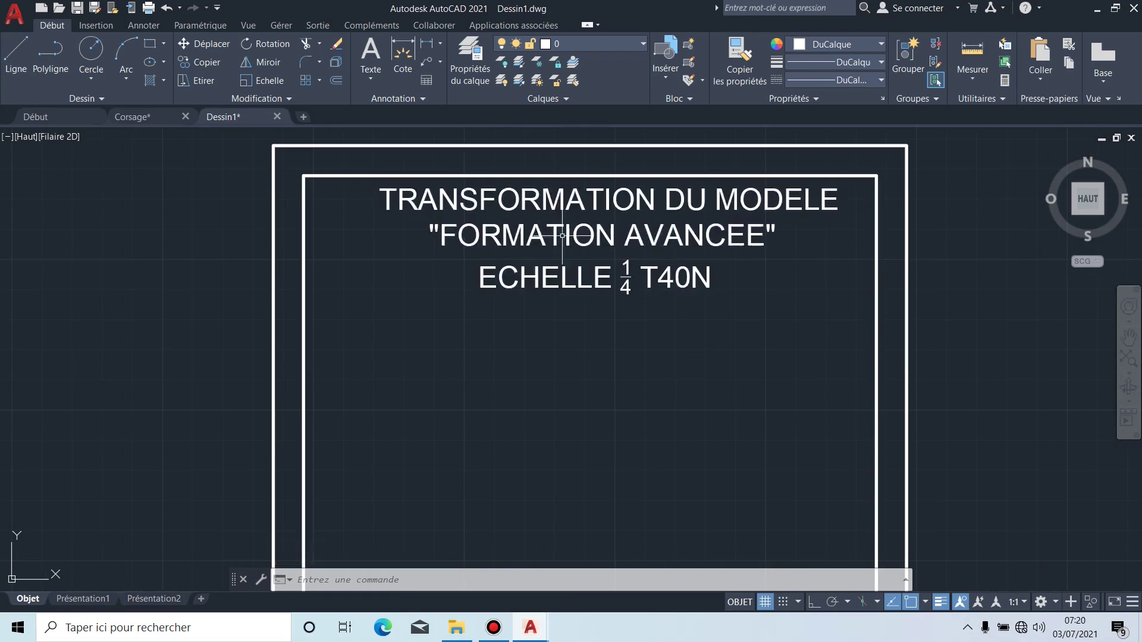
scroll(680, 379, "down", 1)
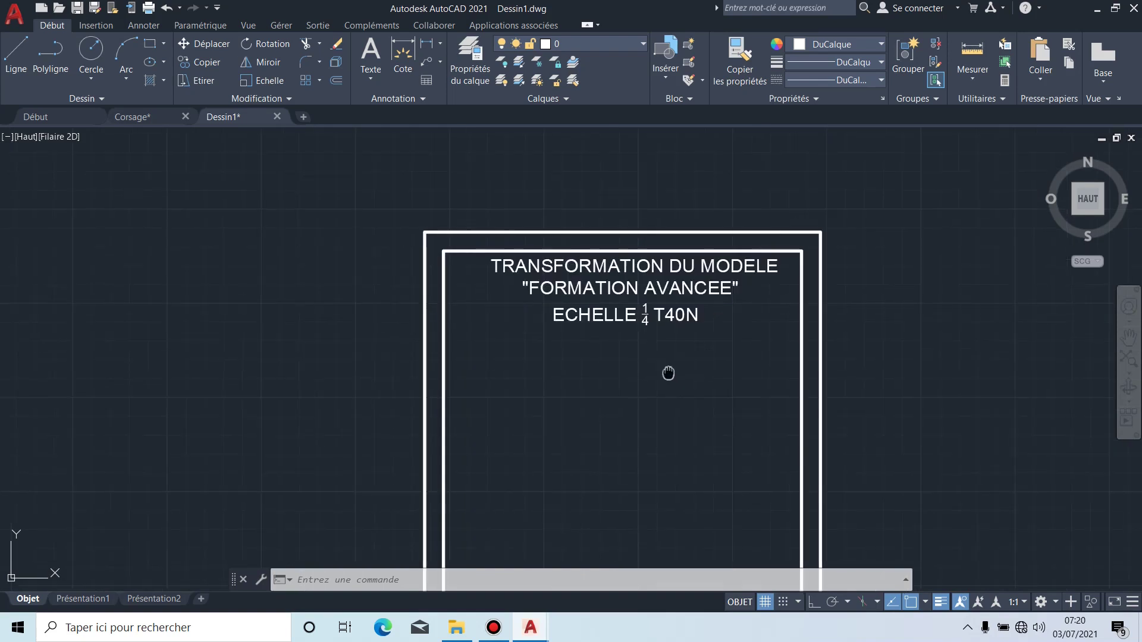
scroll(608, 202, "up", 3)
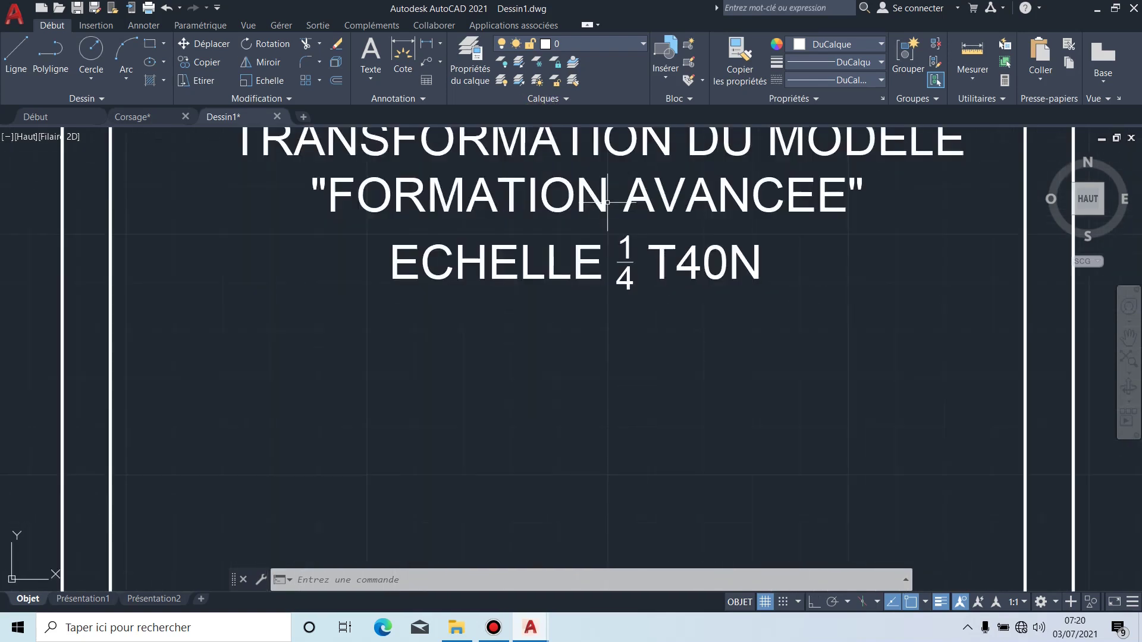
scroll(607, 203, "down", 2)
middle_click_drag(636, 314, 612, 230)
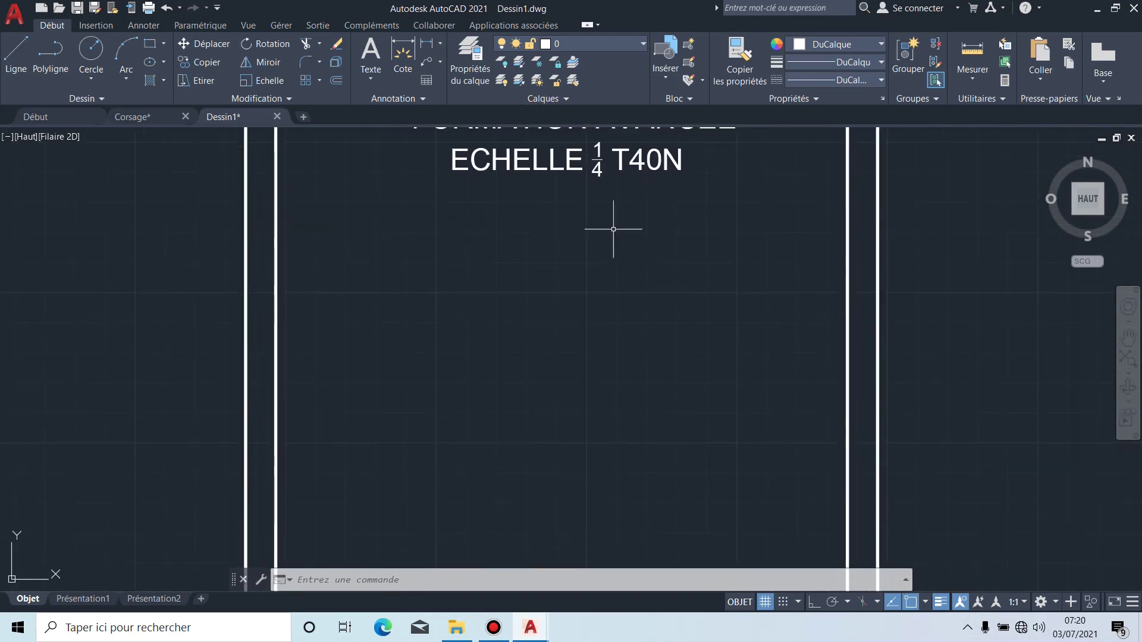
scroll(612, 230, "down", 1)
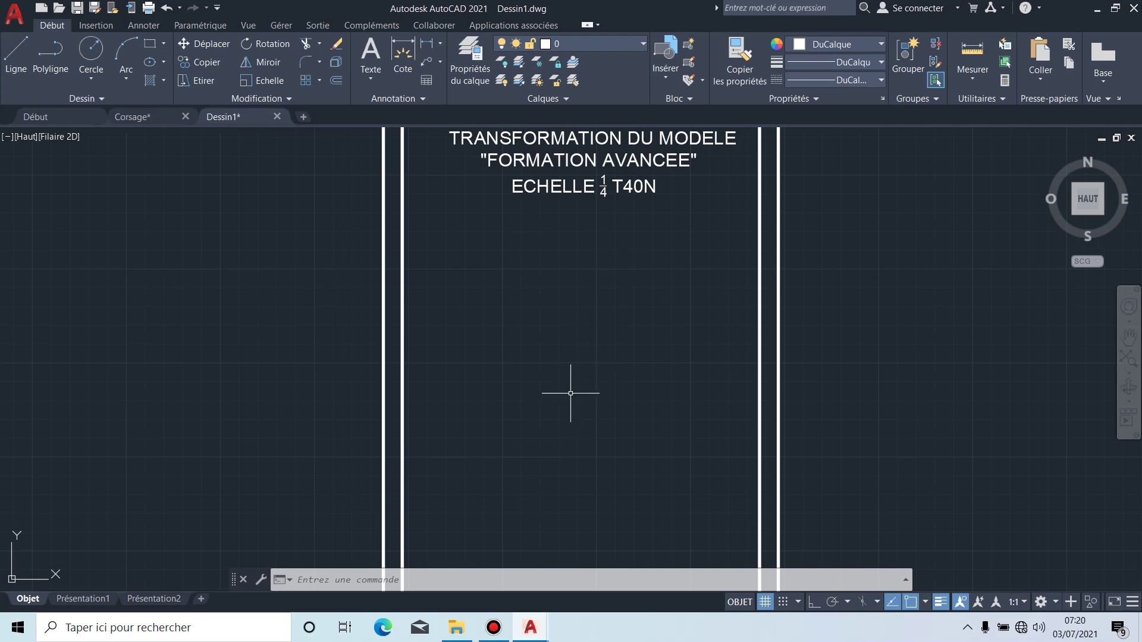
middle_click_drag(556, 263, 533, 351)
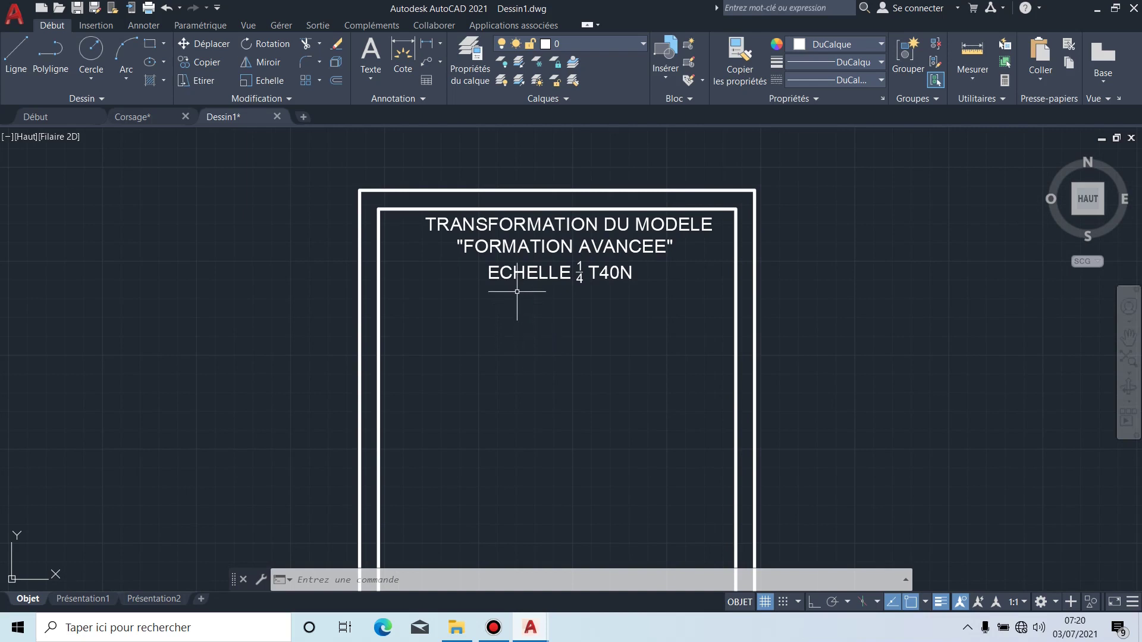
Step: Set the text height of all three title lines to 6 and finish editing the text
double_click(562, 246)
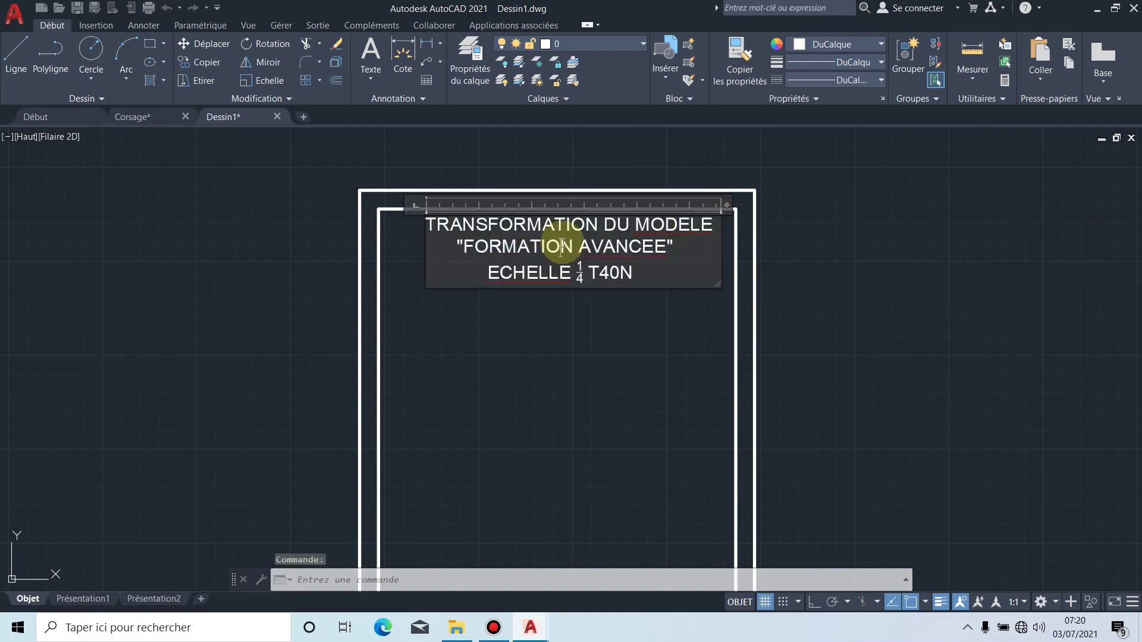
scroll(630, 272, "up", 2)
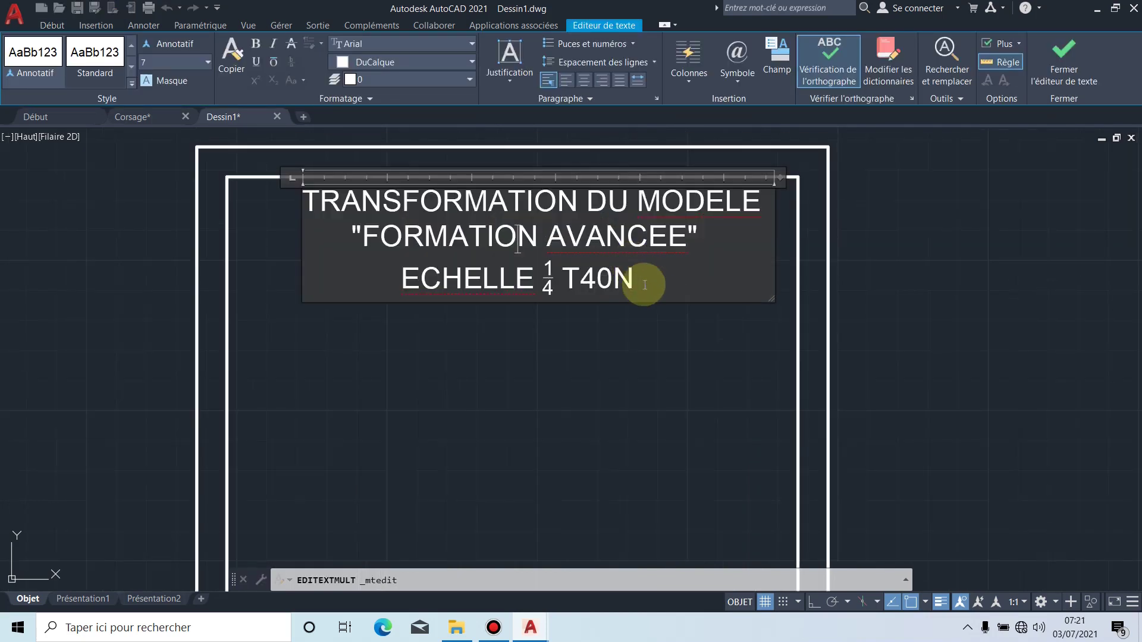
left_click_drag(646, 286, 295, 201)
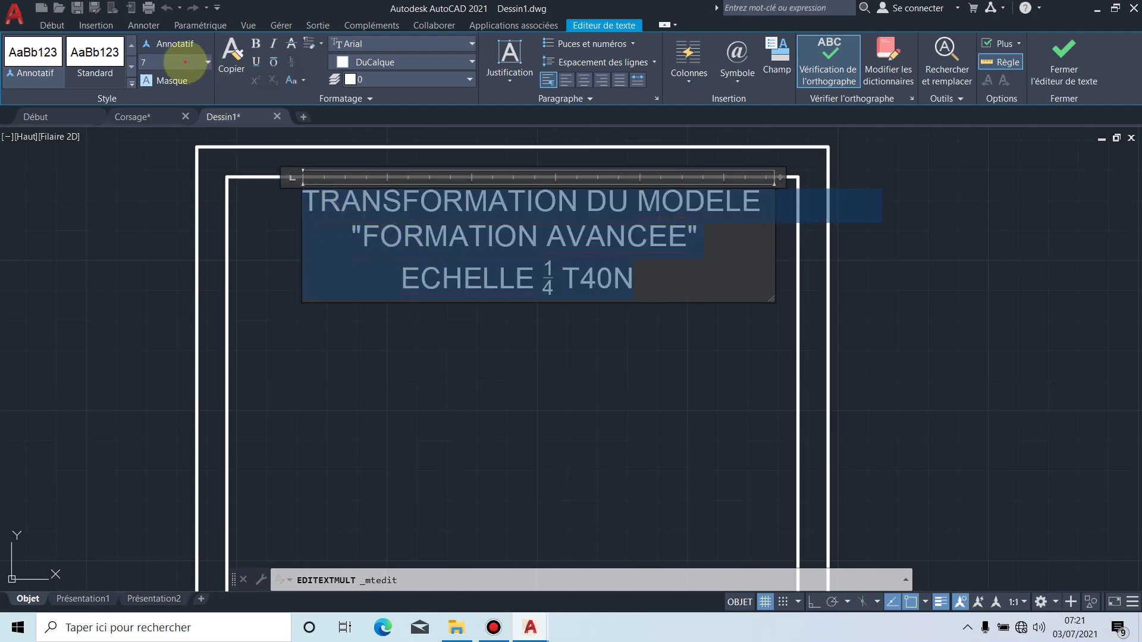
left_click(186, 62)
type("6")
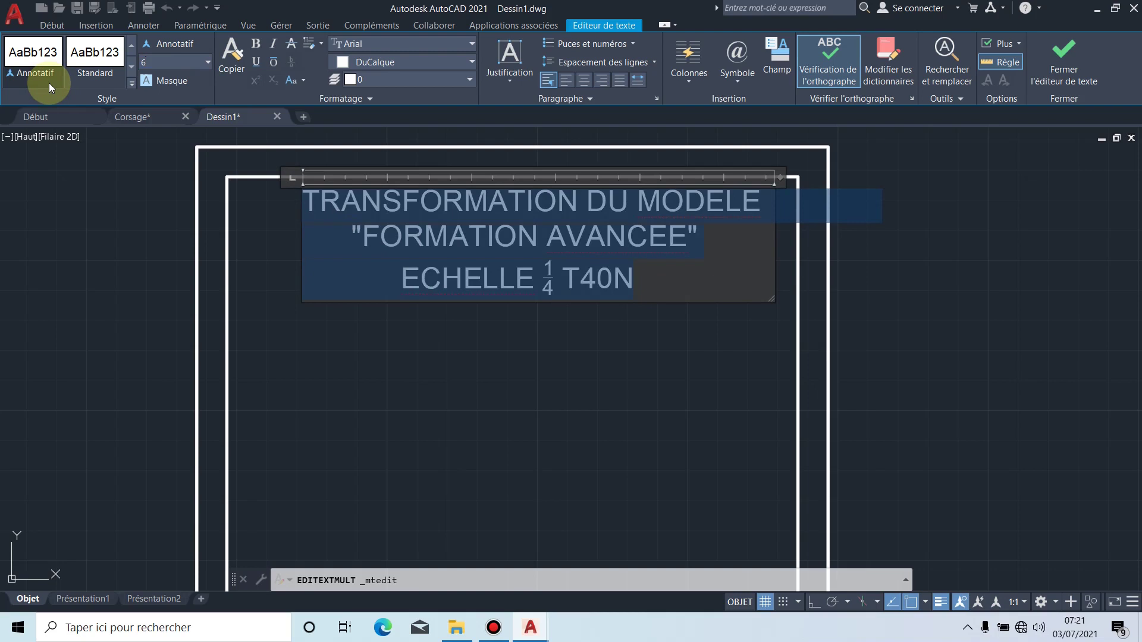
left_click(49, 84)
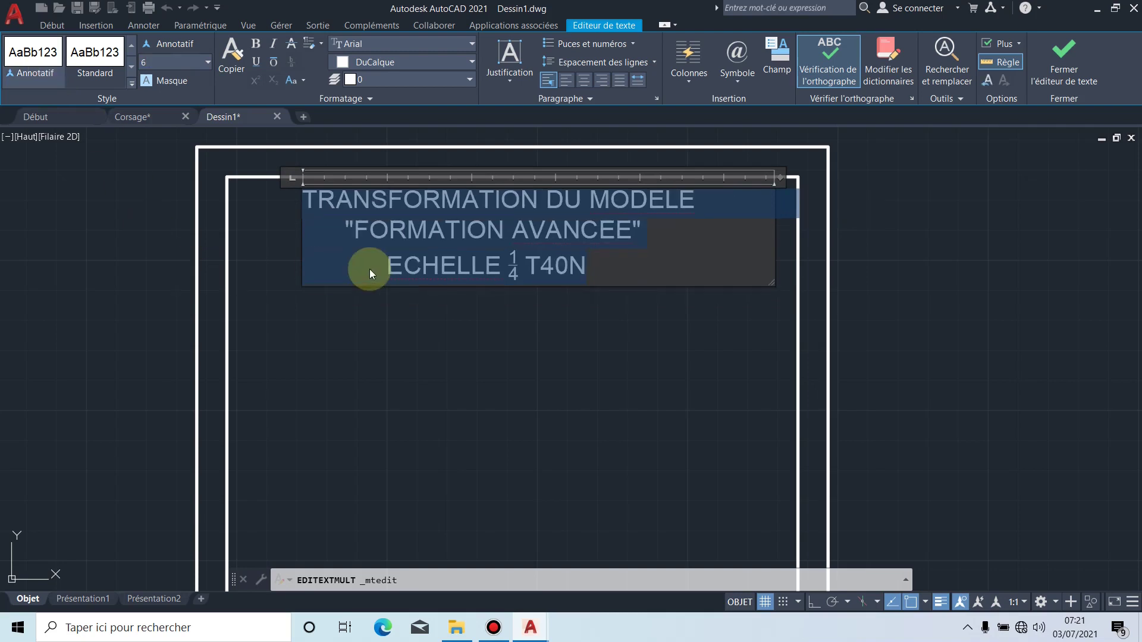
left_click(441, 305)
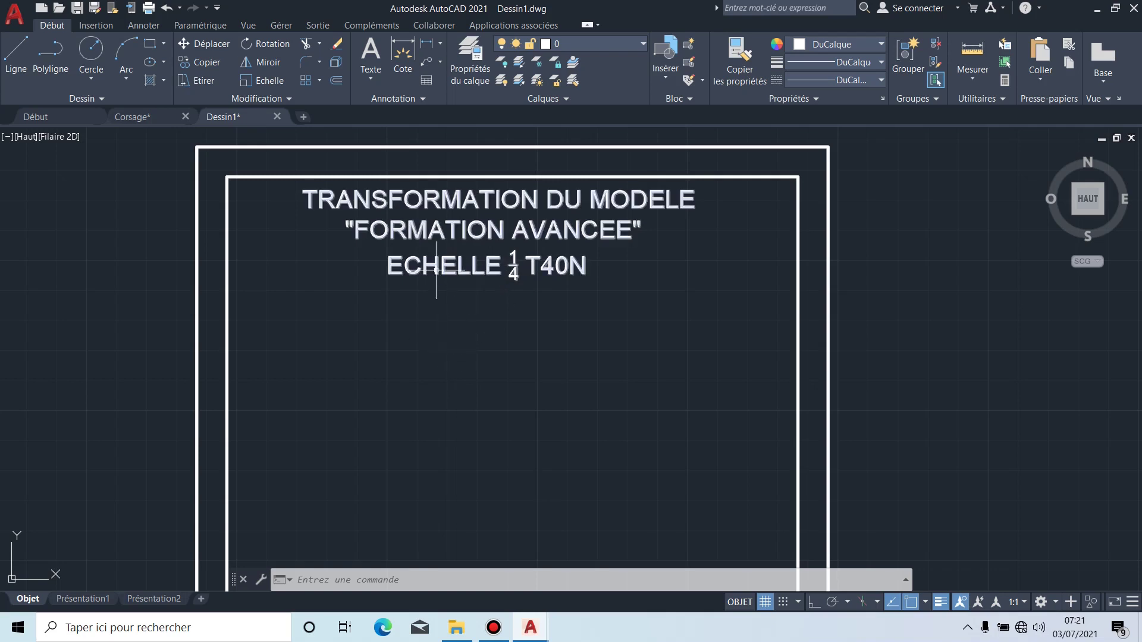
scroll(437, 285, "down", 5)
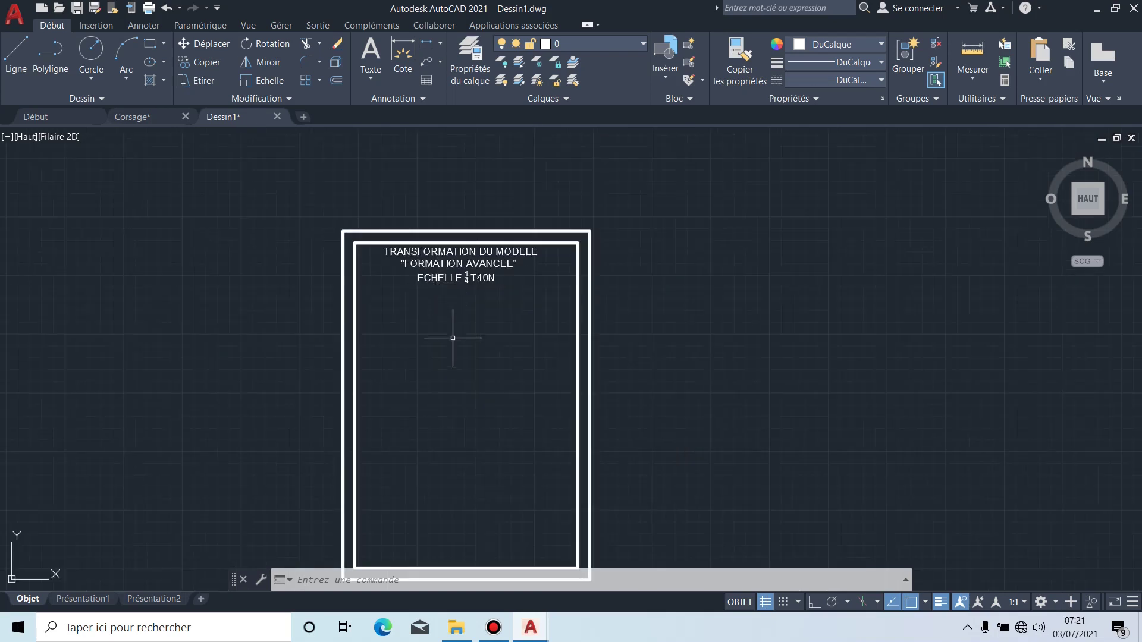
Step: Draw a rectangle closely enclosing the three lines of the reduced title
scroll(438, 252, "up", 3)
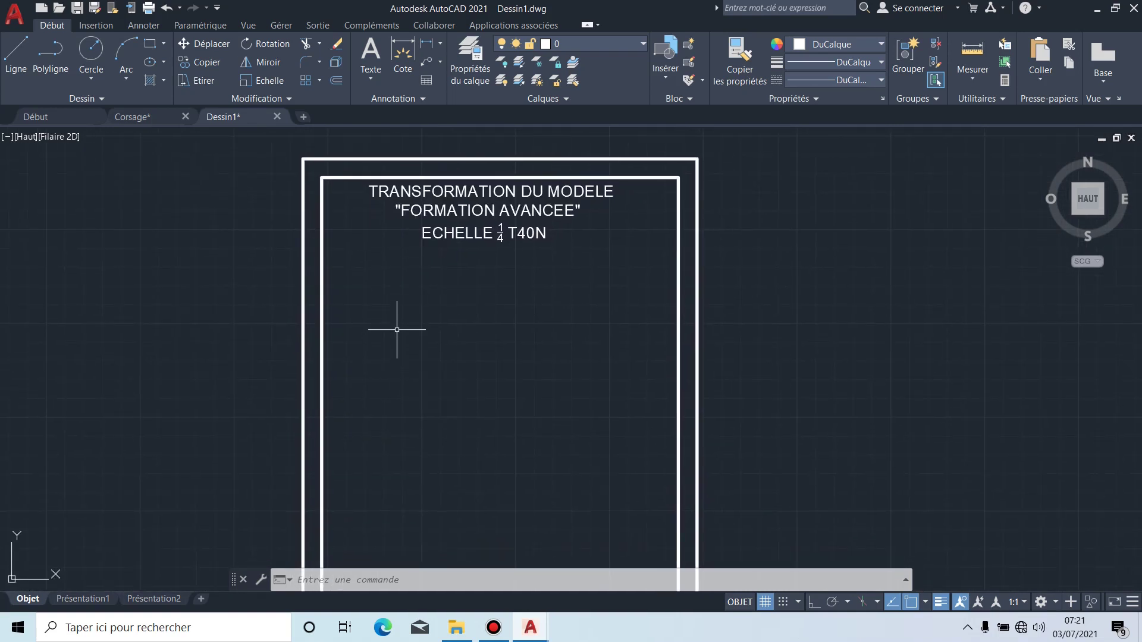
left_click(151, 43)
scroll(337, 145, "up", 4)
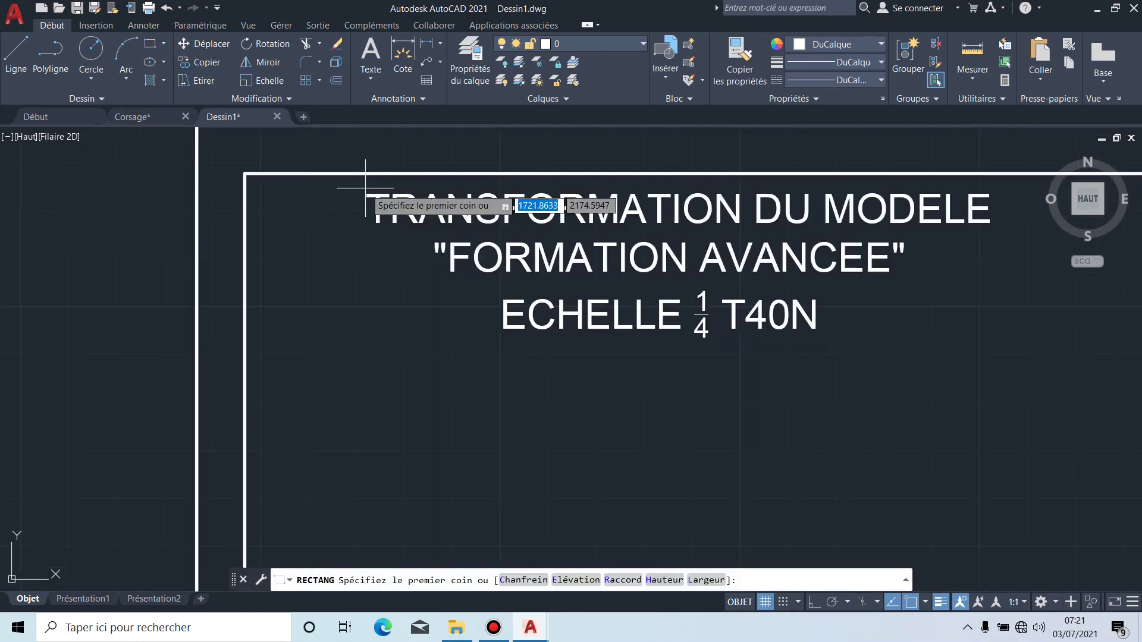
left_click(361, 188)
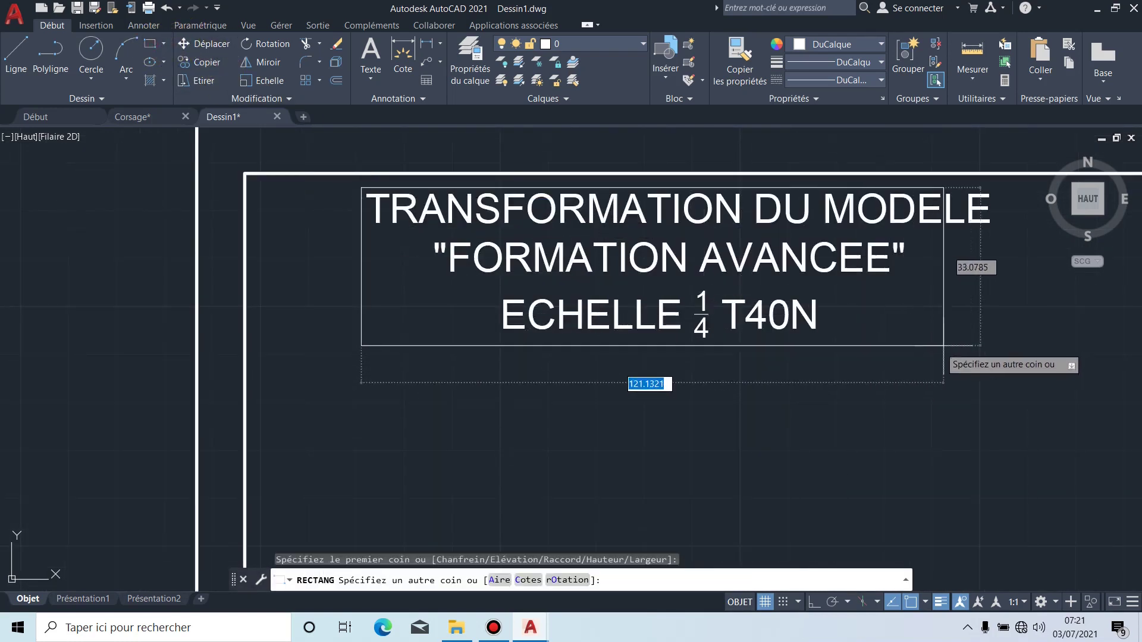
left_click(992, 341)
scroll(948, 400, "down", 3)
scroll(1002, 416, "up", 1)
mouse_move(948, 403)
middle_mouse_down()
mouse_move(841, 363)
mouse_move(811, 333)
middle_mouse_up()
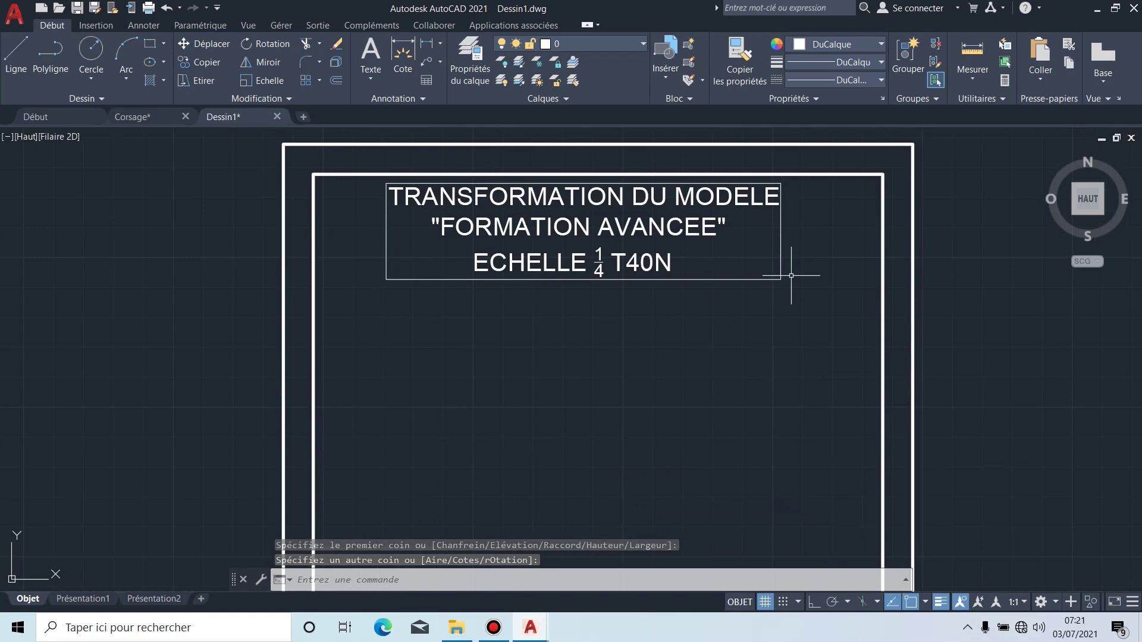
Step: Move the title and its surrounding rectangle together about 6 to the right, centring them in the inner frame
left_click(843, 339)
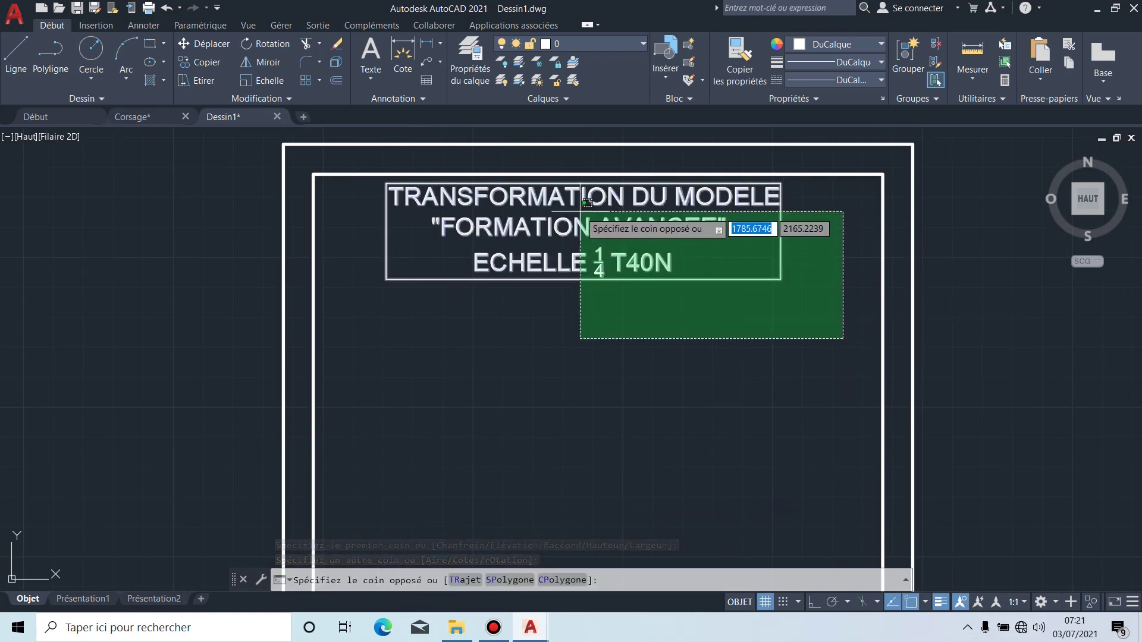
left_click(587, 203)
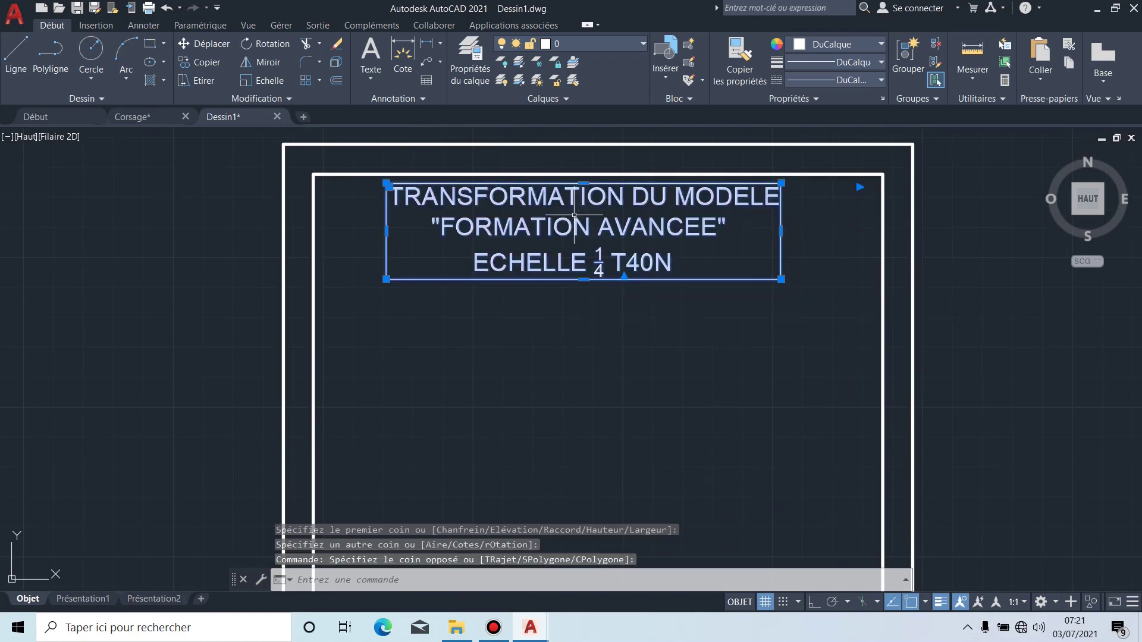
left_click(208, 44)
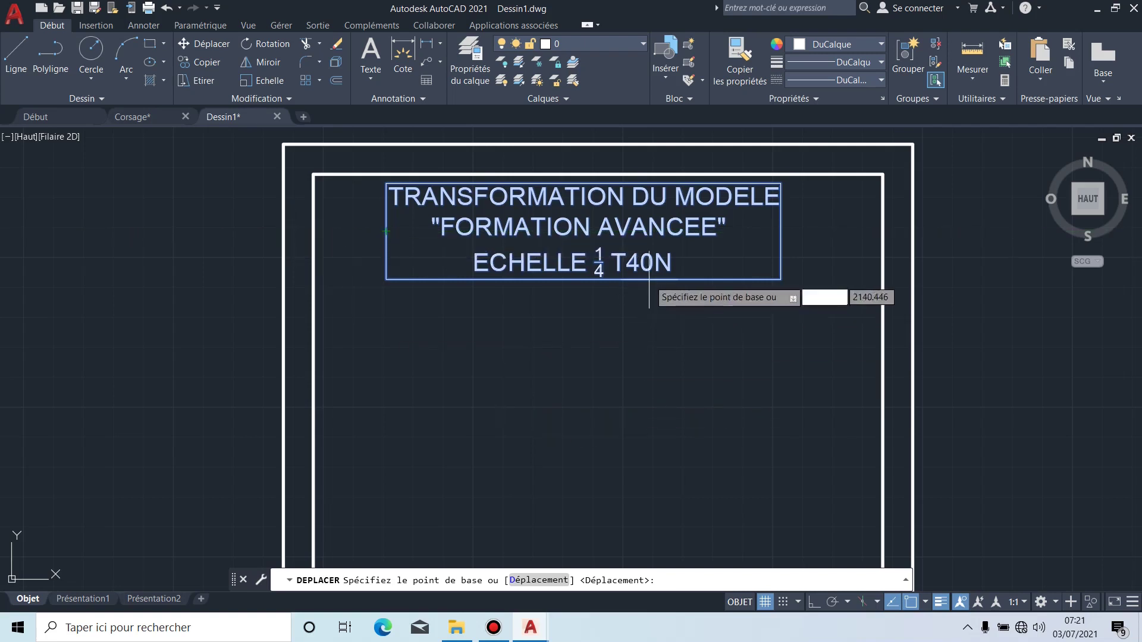
left_click(423, 259)
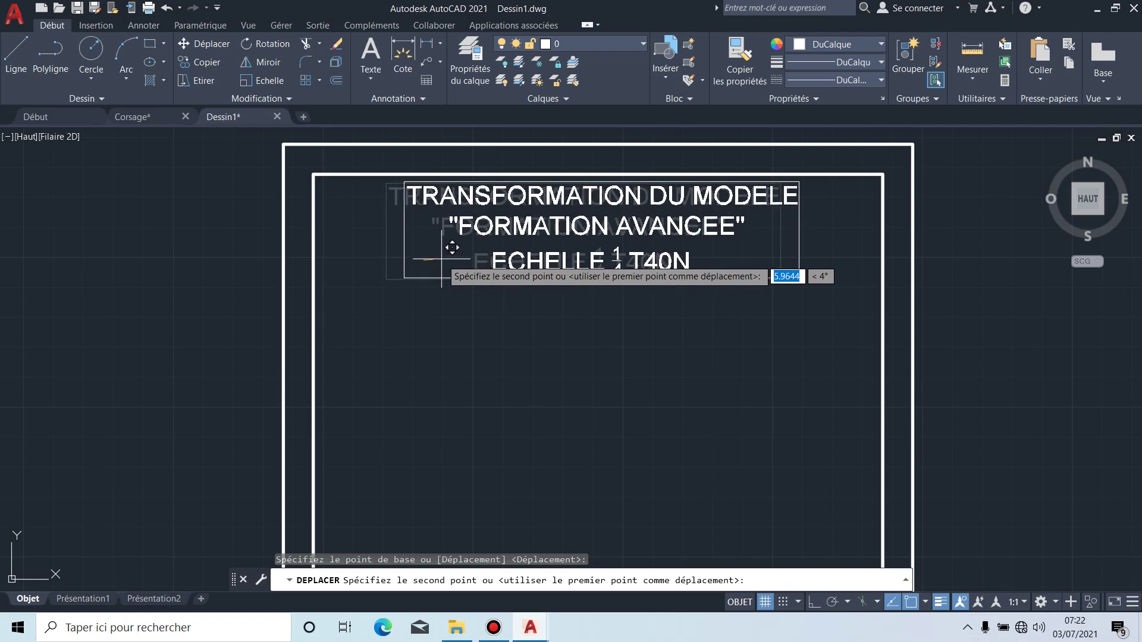
left_click(442, 259)
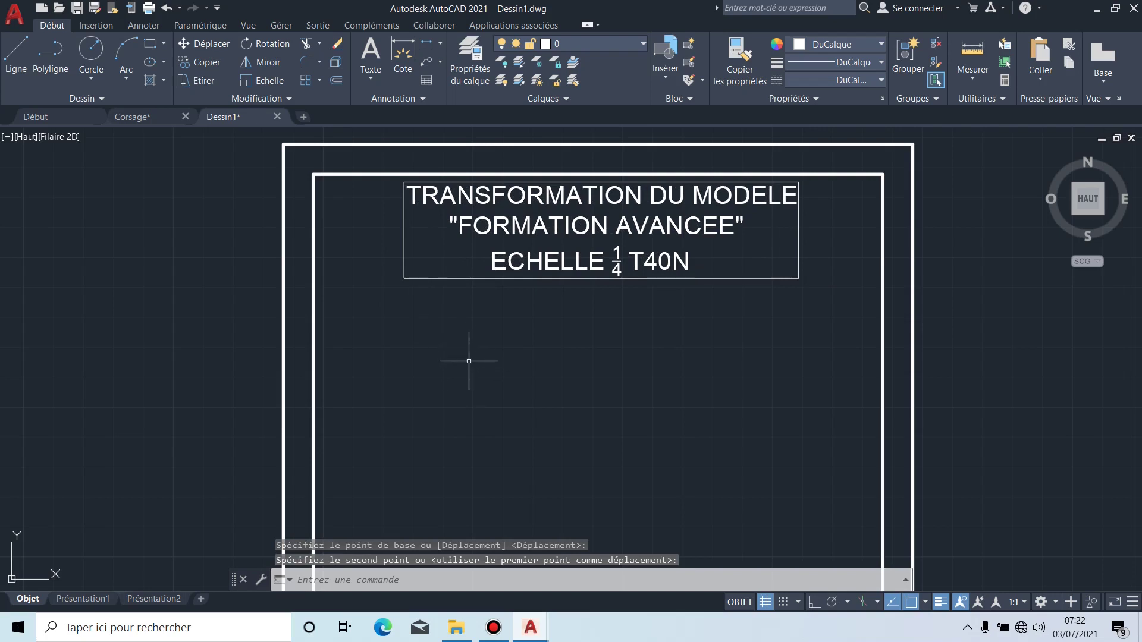
Step: With Ortho mode on, draw a vertical line segment 55 long downward, starting below the title near the inner frame's left side
middle_click_drag(601, 408, 589, 359)
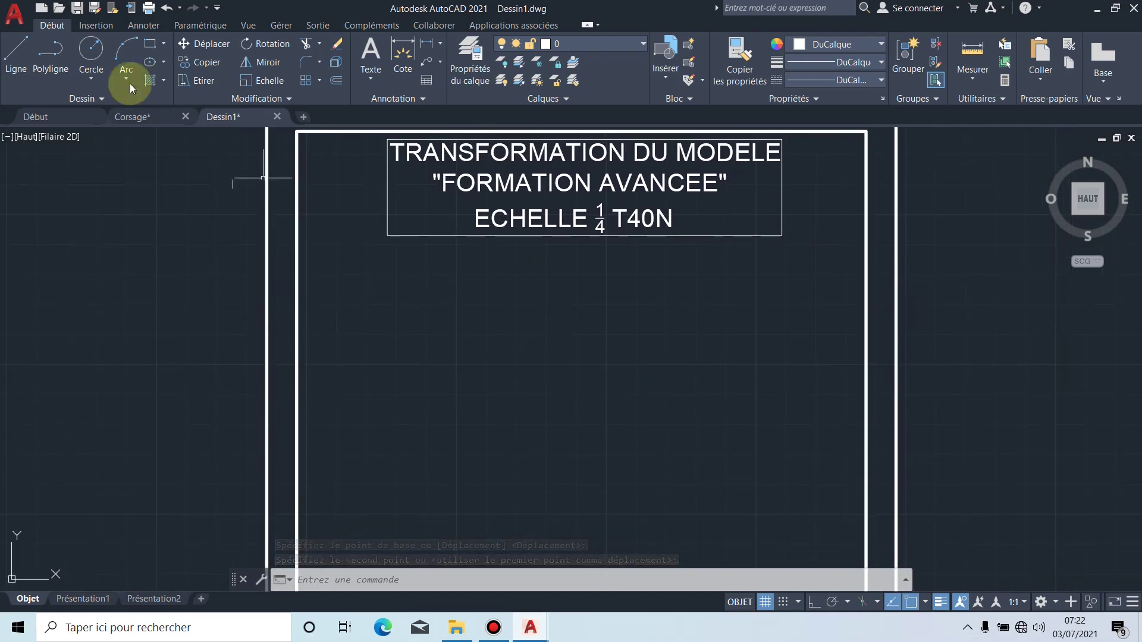
left_click(19, 65)
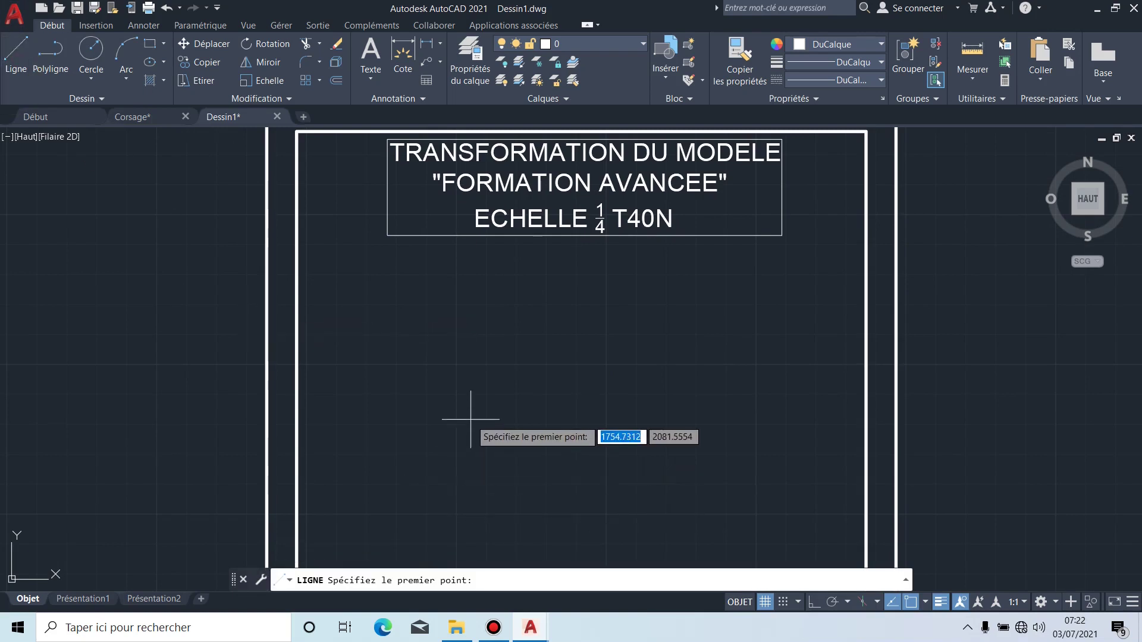
middle_click_drag(467, 414, 459, 382)
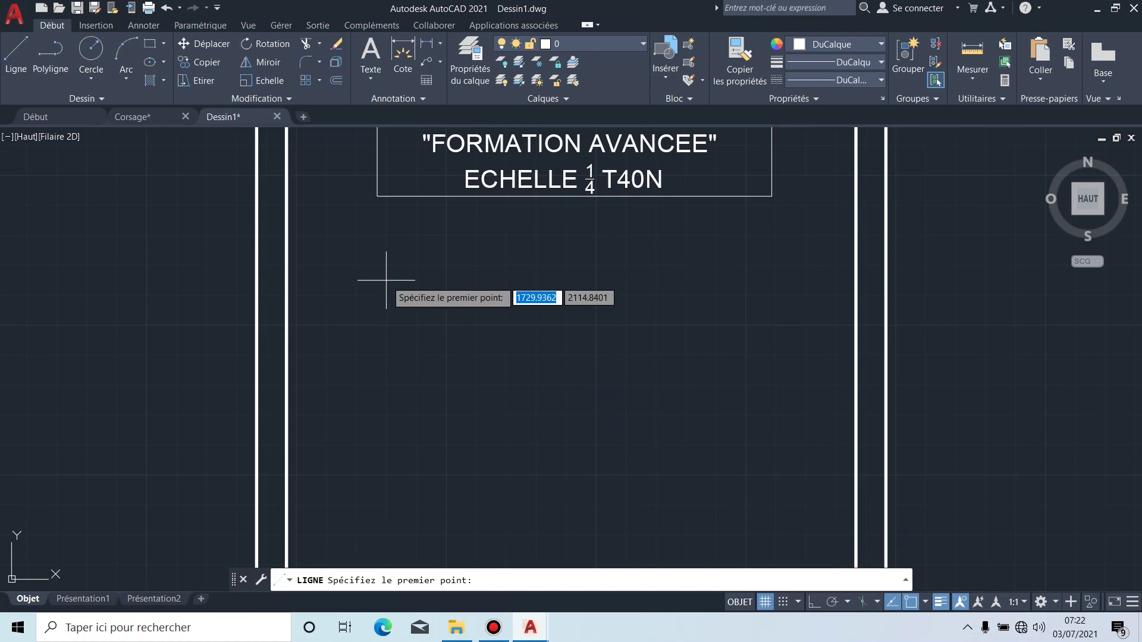
scroll(383, 280, "down", 2)
middle_click_drag(388, 316, 389, 264)
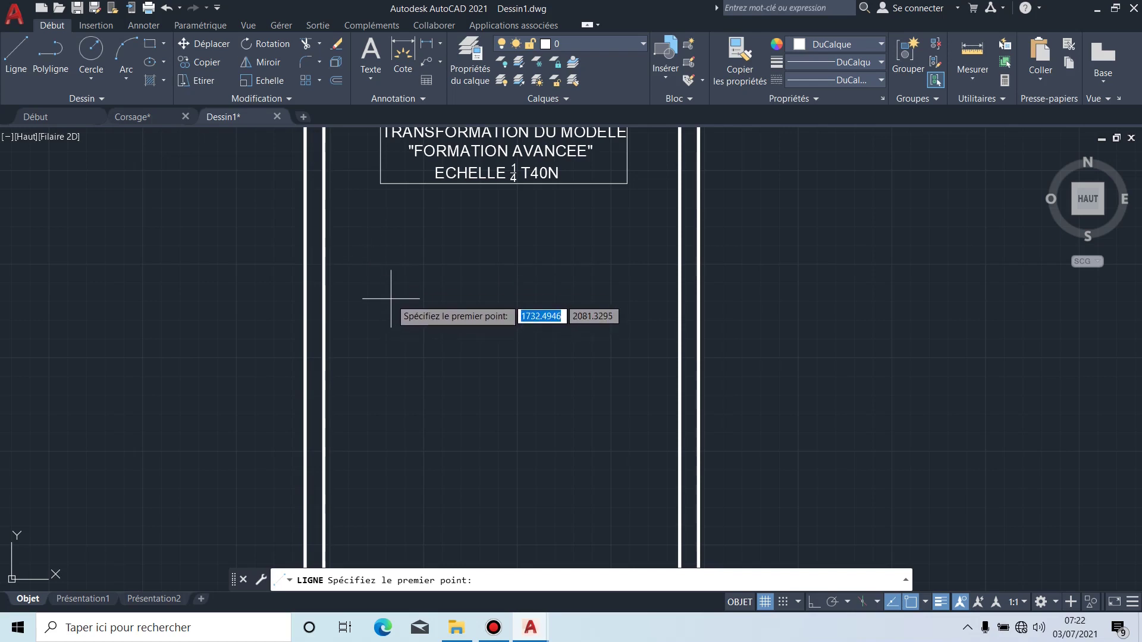
scroll(388, 284, "up", 2)
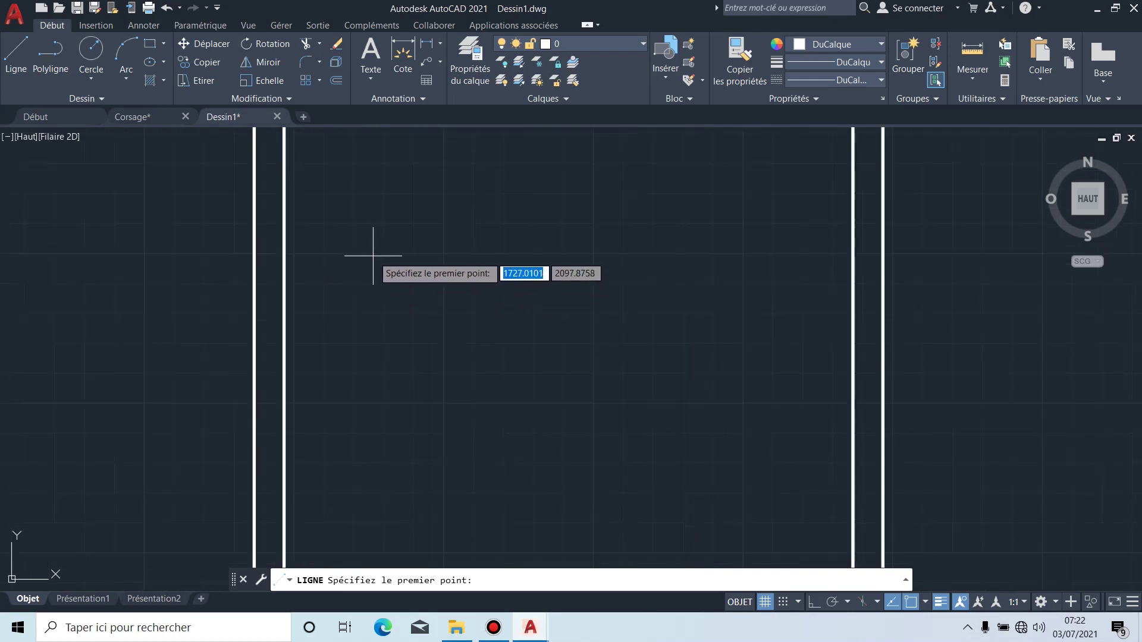
scroll(373, 256, "down", 2)
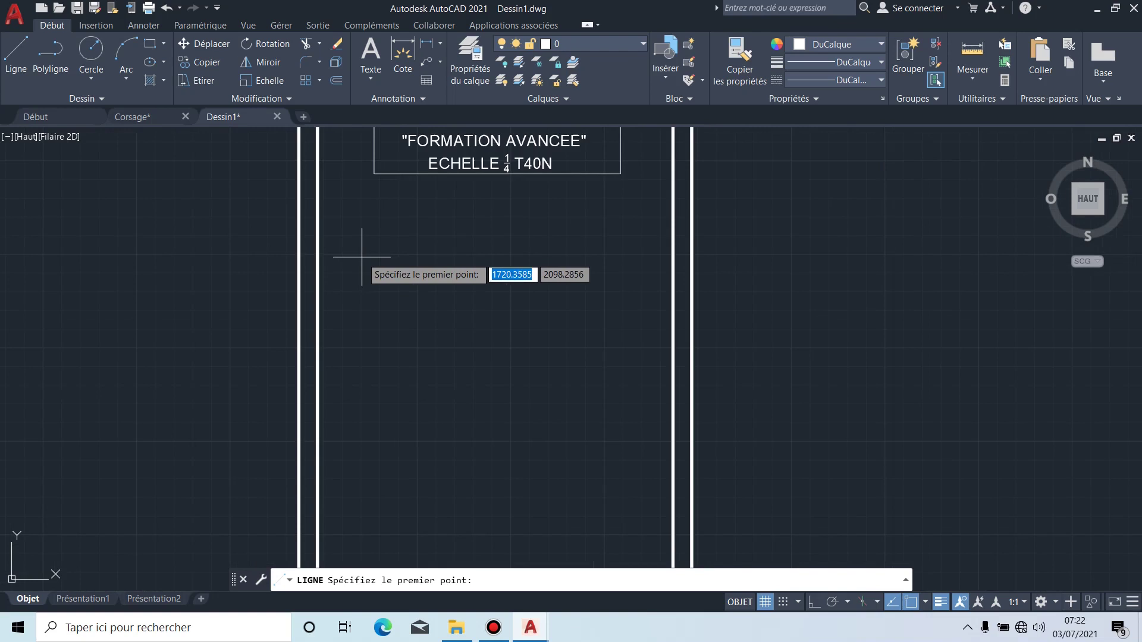
scroll(357, 255, "up", 2)
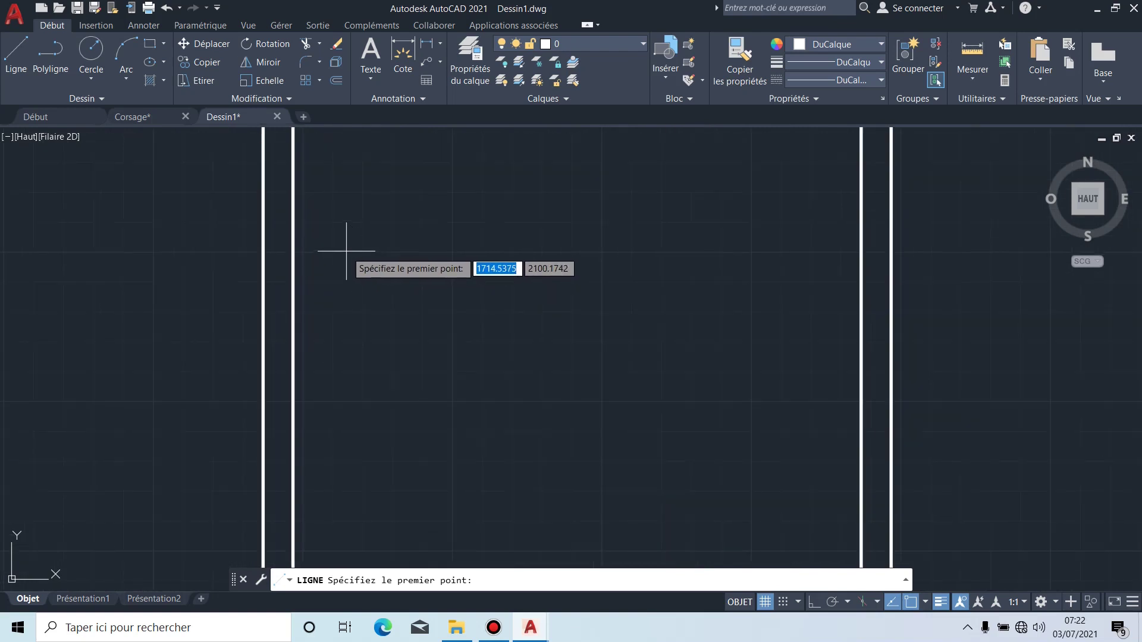
left_click(345, 244)
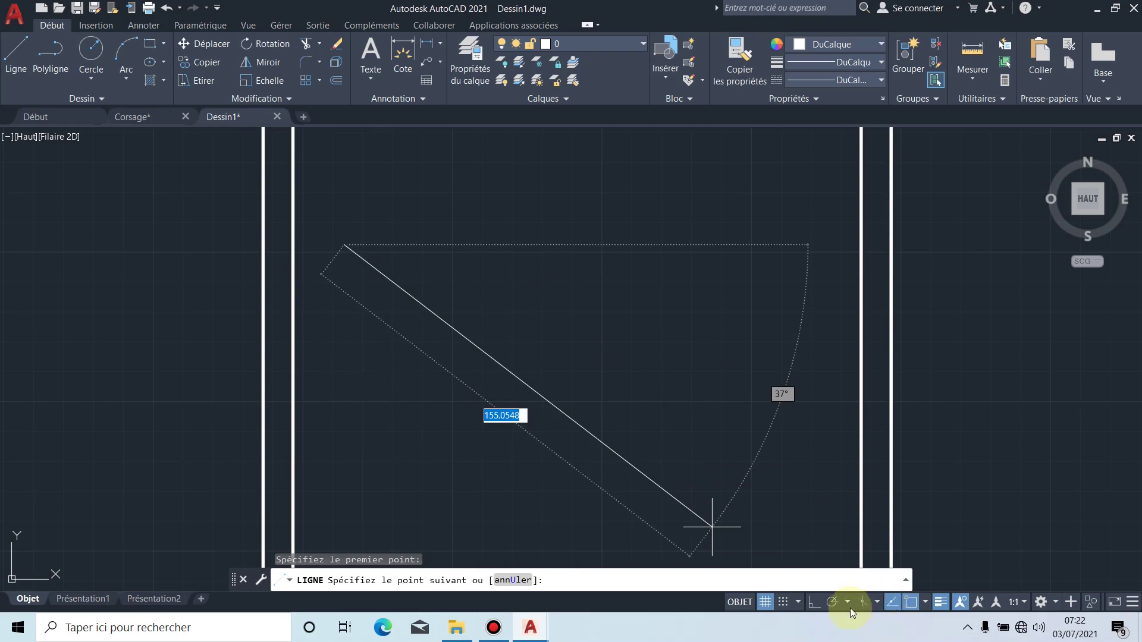
left_click(810, 605)
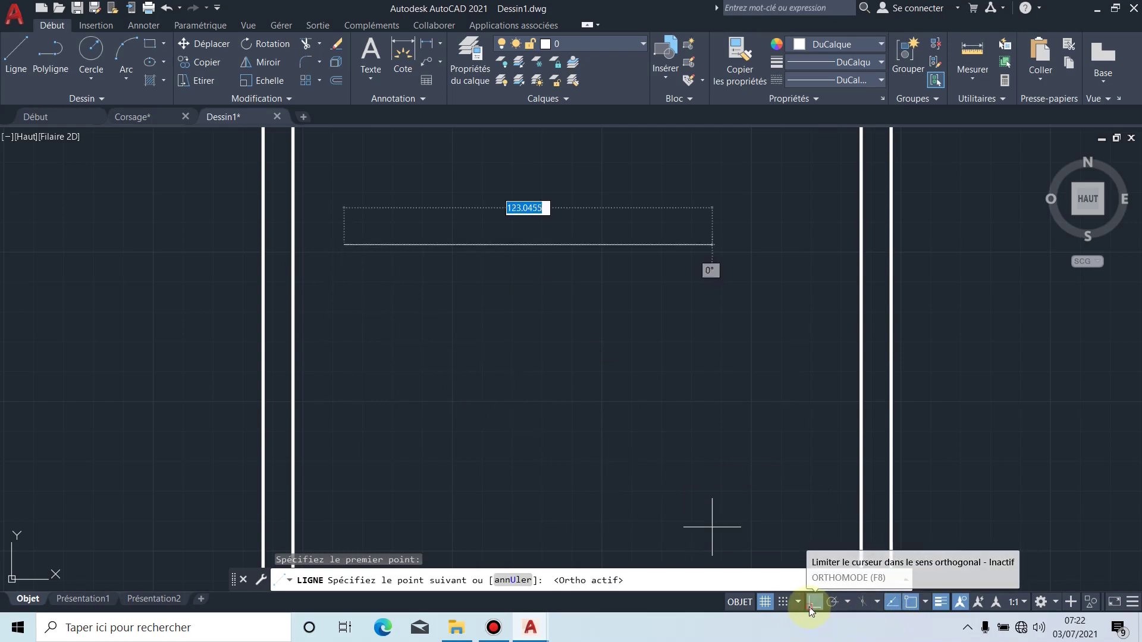
scroll(381, 357, "down", 2)
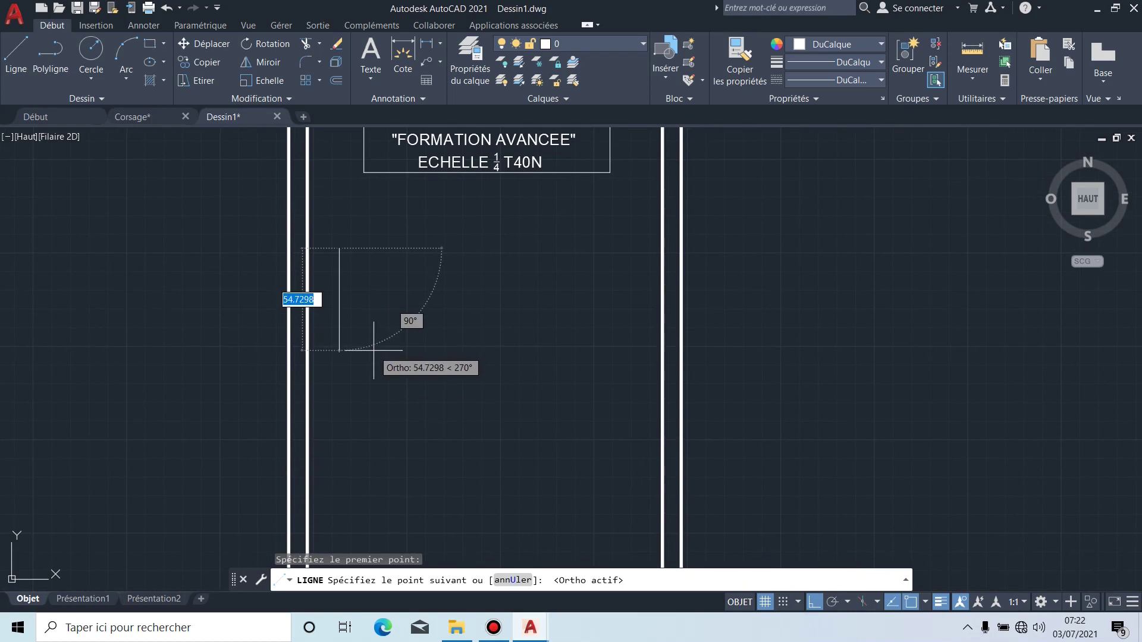
type("55")
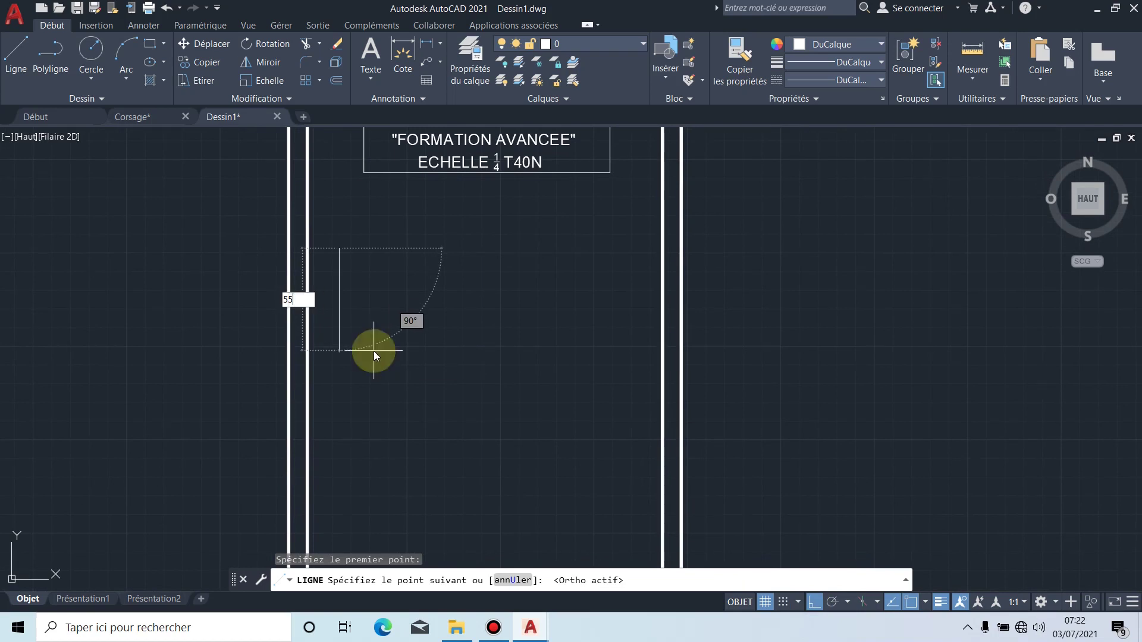
key("Return")
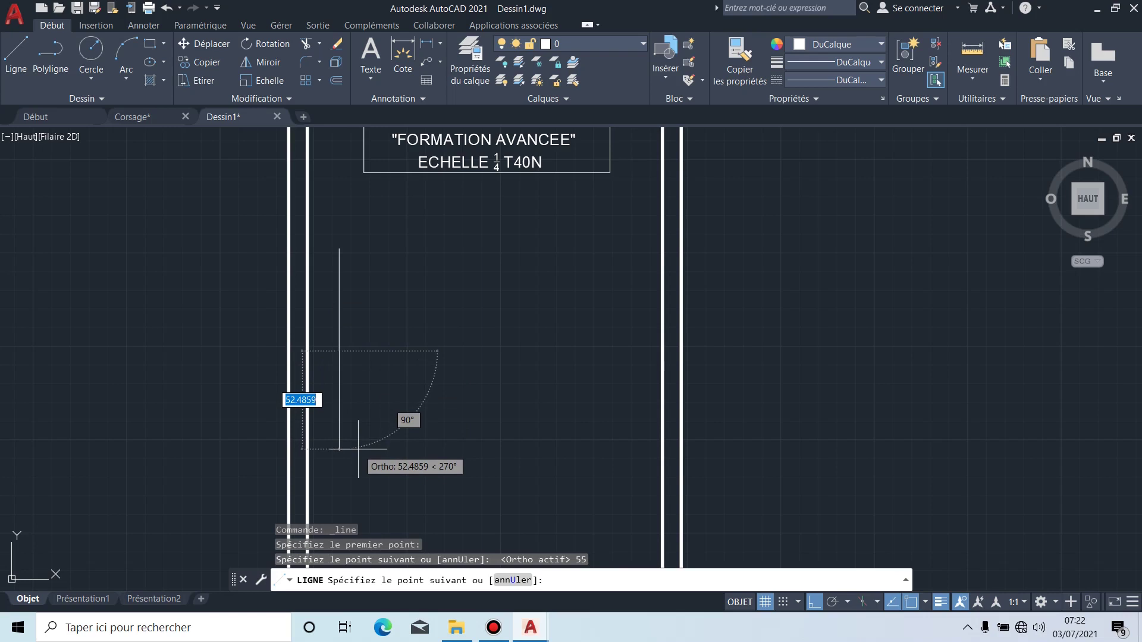
Step: Continue the vertical line downward with two more segments, 45 and 50 long, and finish the line
type("45")
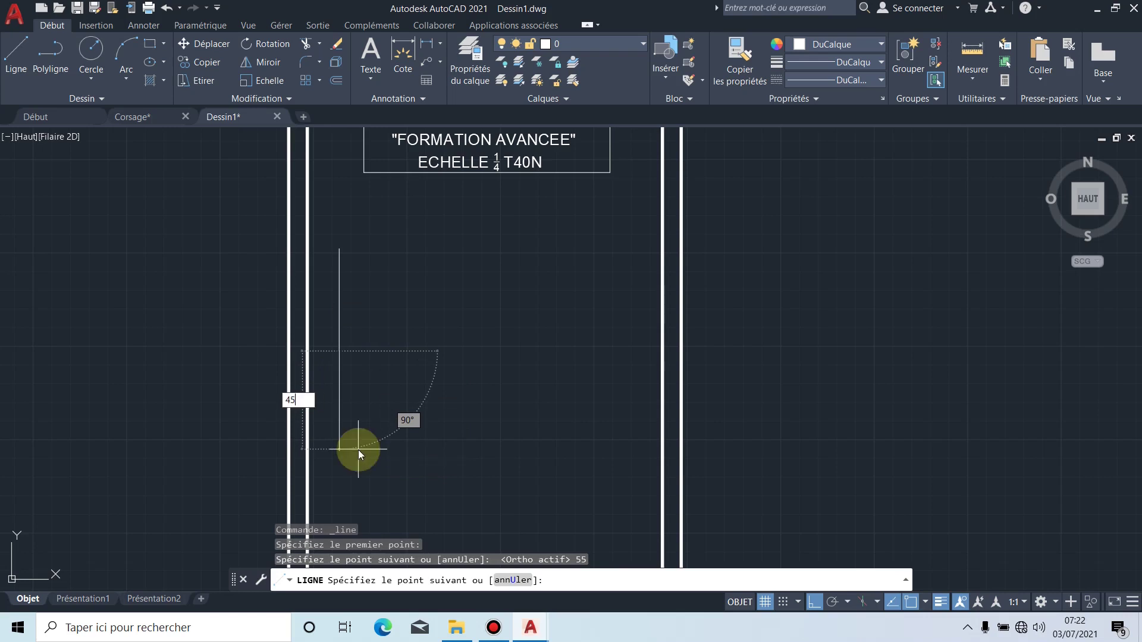
key("Return")
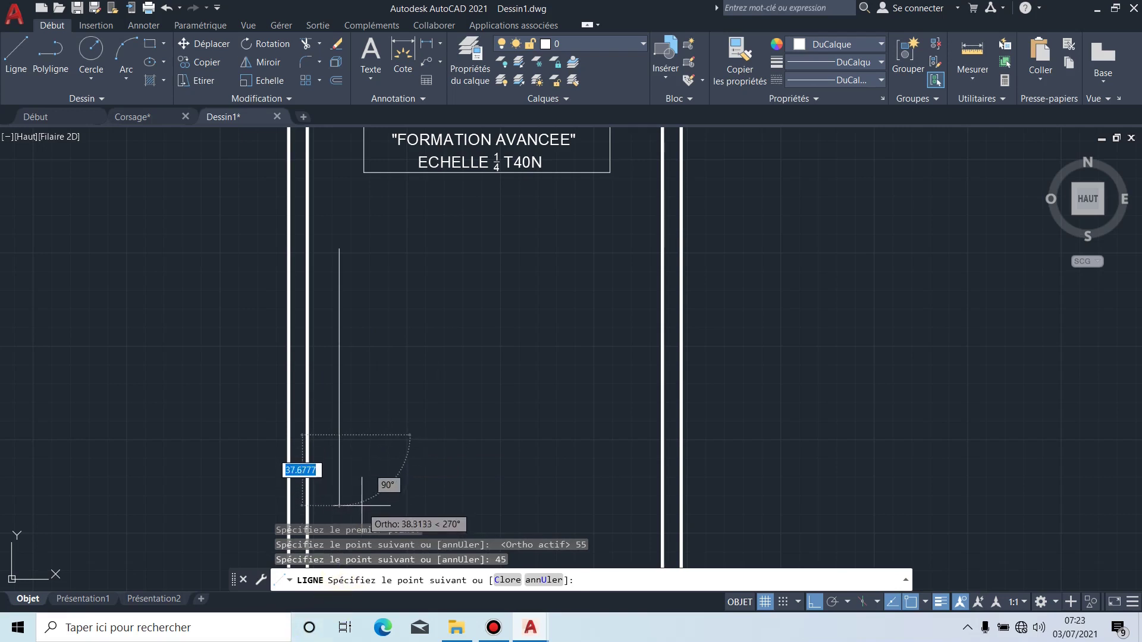
middle_click_drag(361, 504, 344, 405)
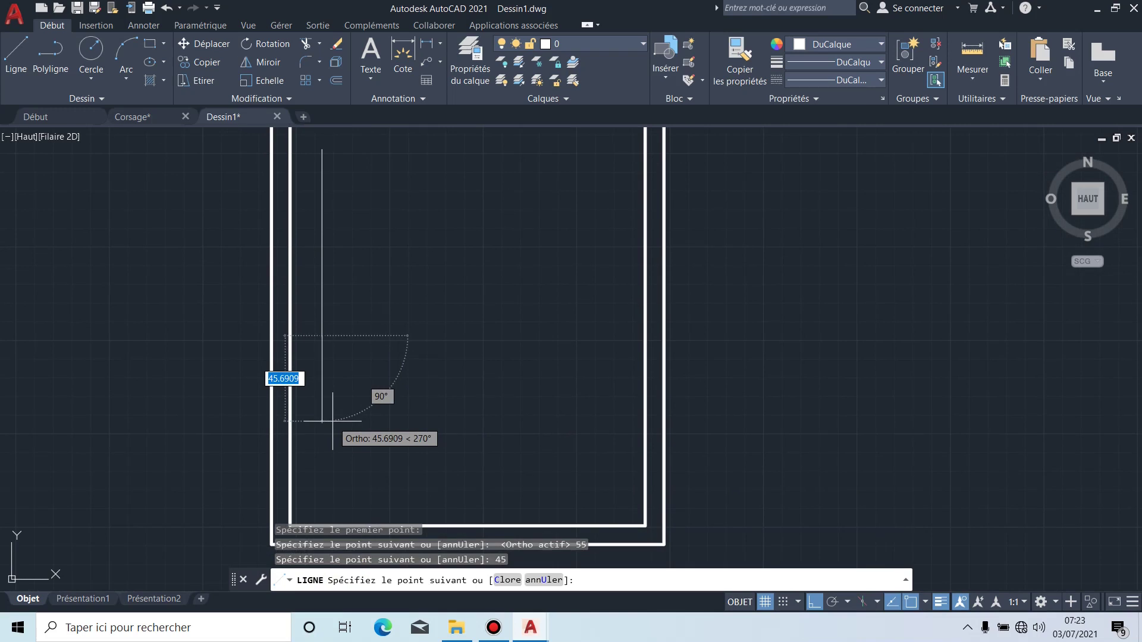
type("5")
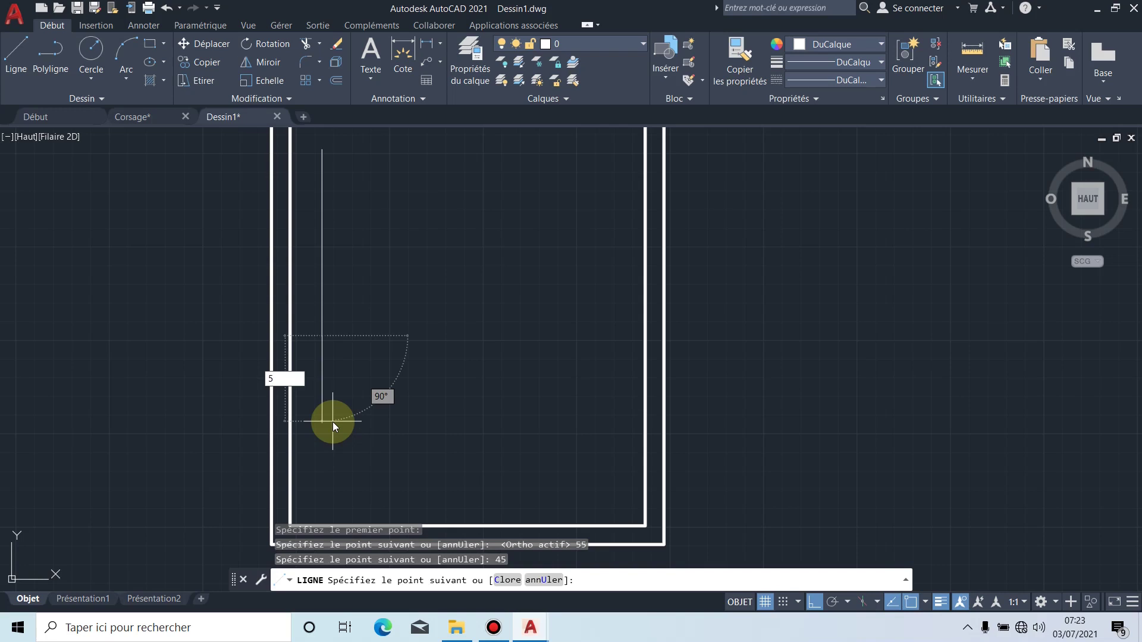
type("0")
key("Return")
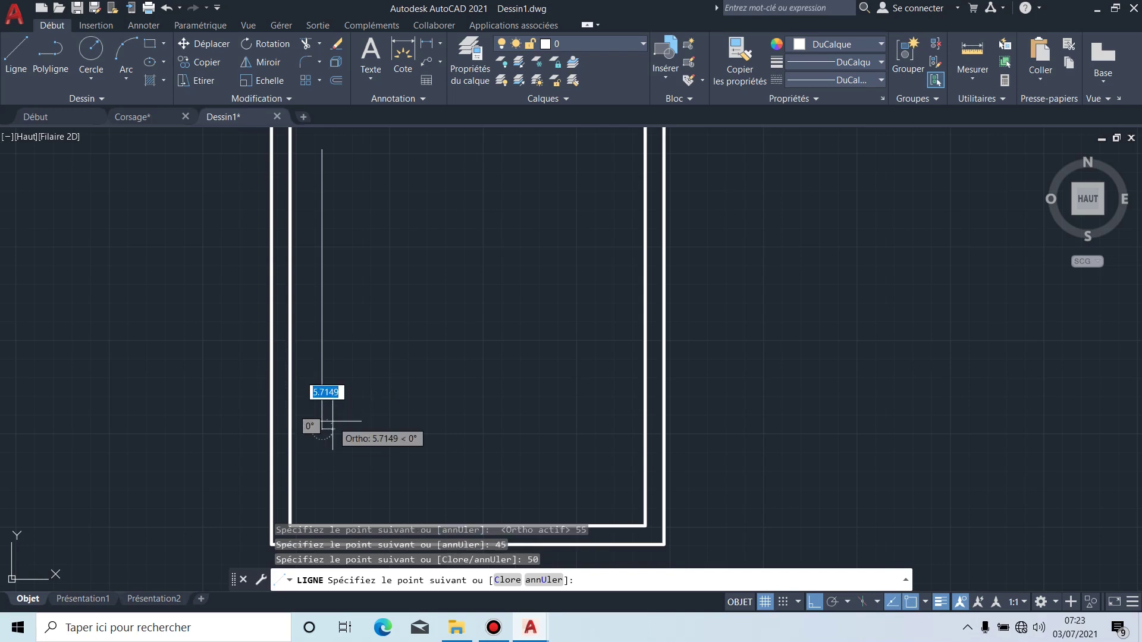
key("Escape")
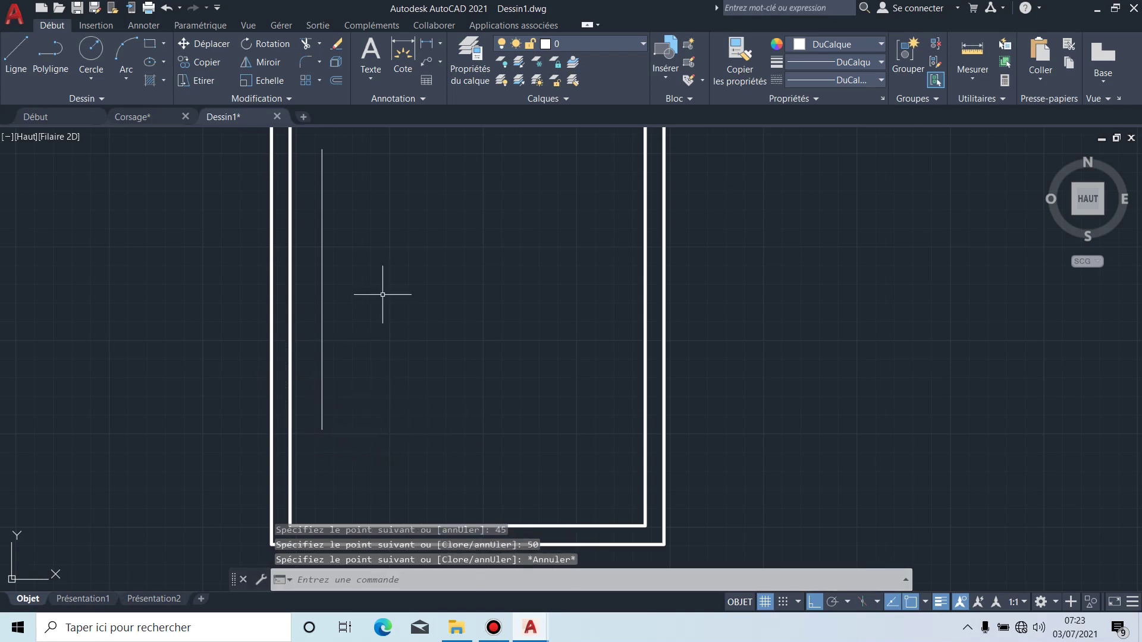
Step: Select the three segments of the vertical line in turn to inspect them, and clear the selection
scroll(378, 281, "up", 2)
scroll(378, 281, "down", 2)
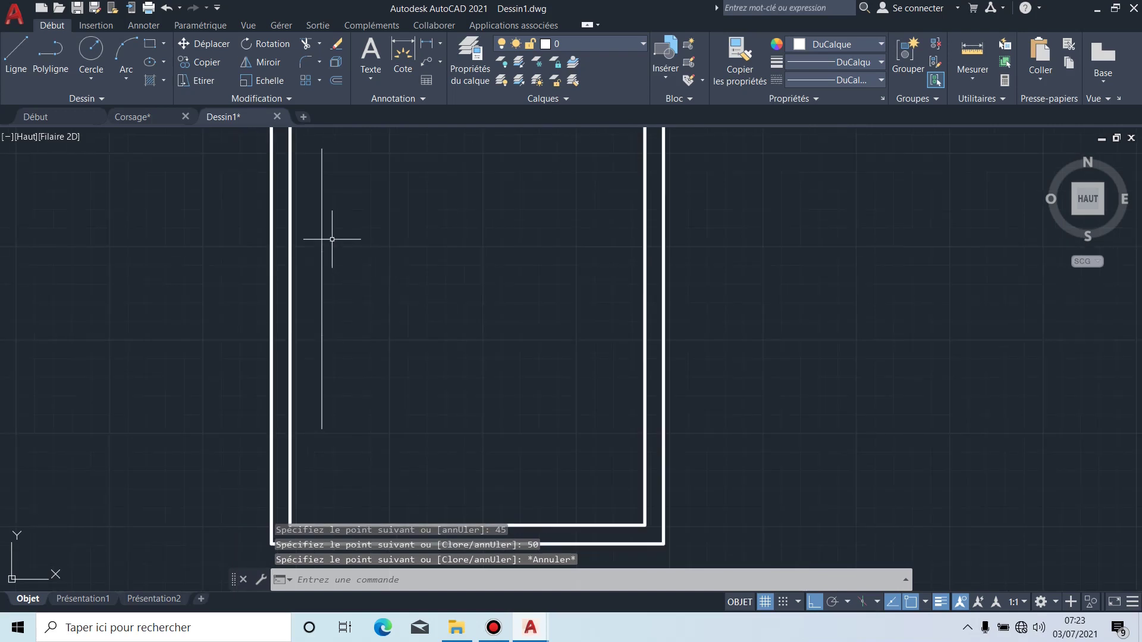
left_click(322, 194)
left_click(322, 280)
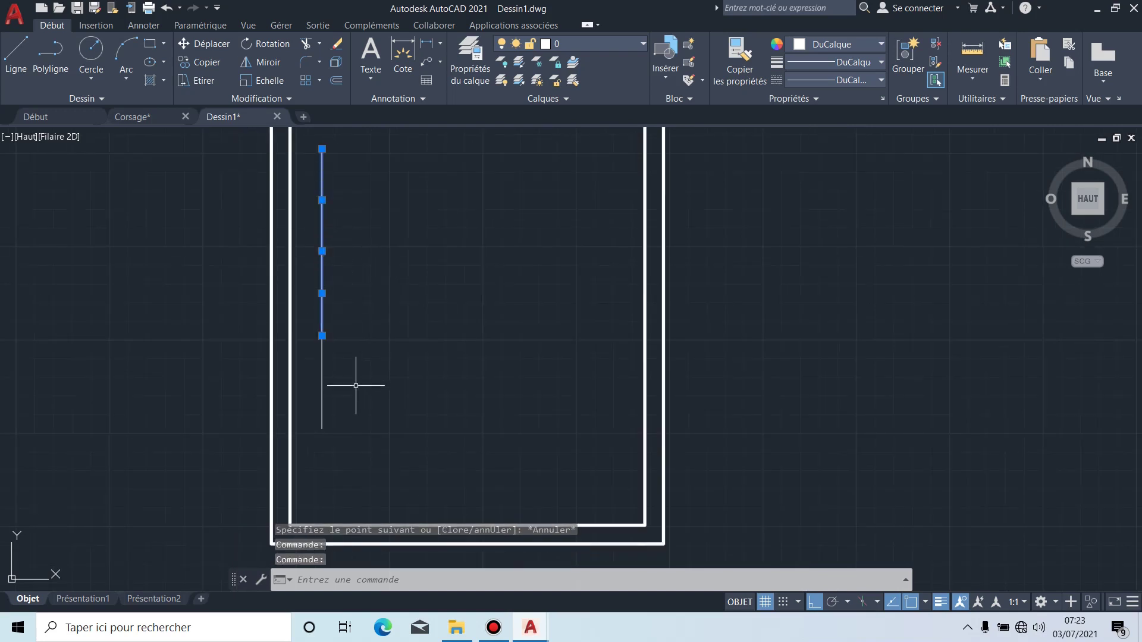
left_click(321, 382)
key("Escape")
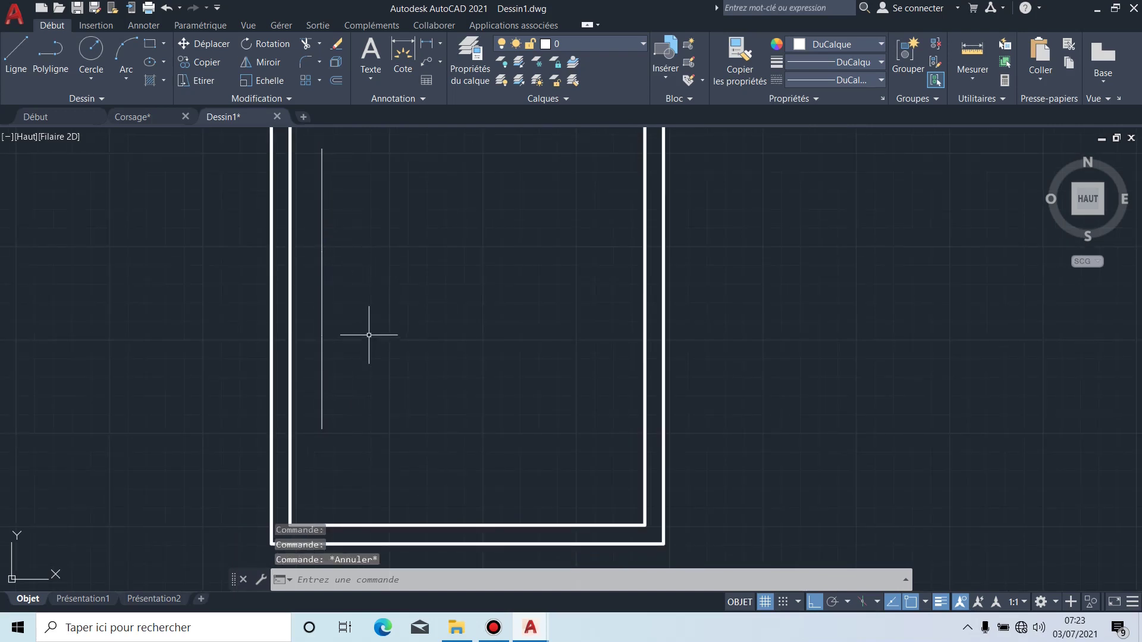
Step: Draw a second vertical line of roughly the same height just to the right of the segmented line
middle_click_drag(426, 224, 423, 234)
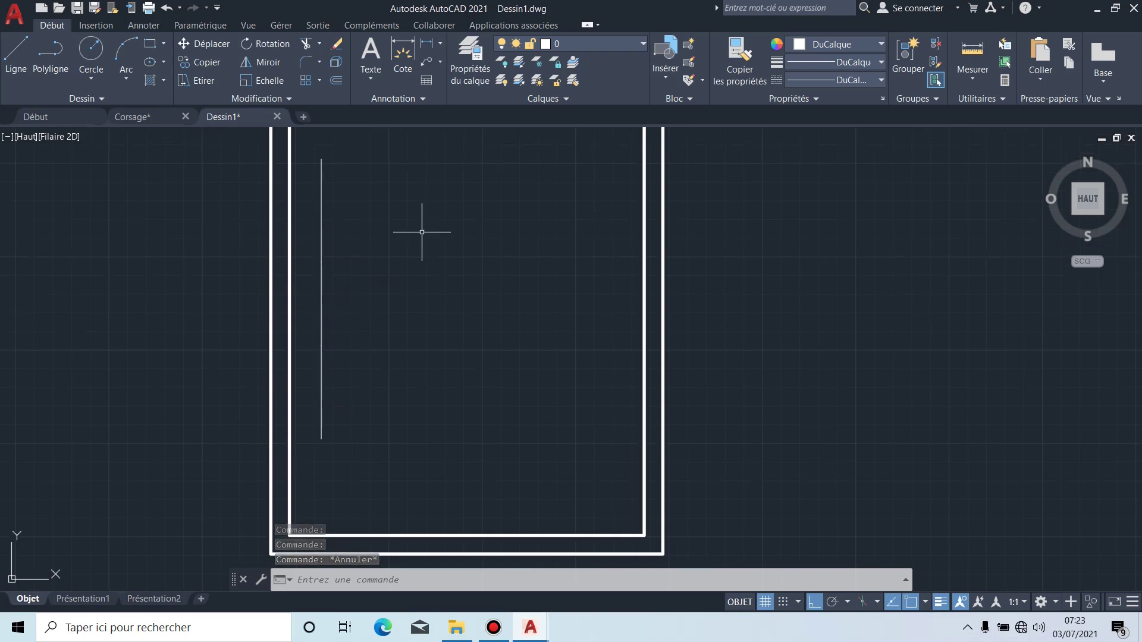
left_click(14, 55)
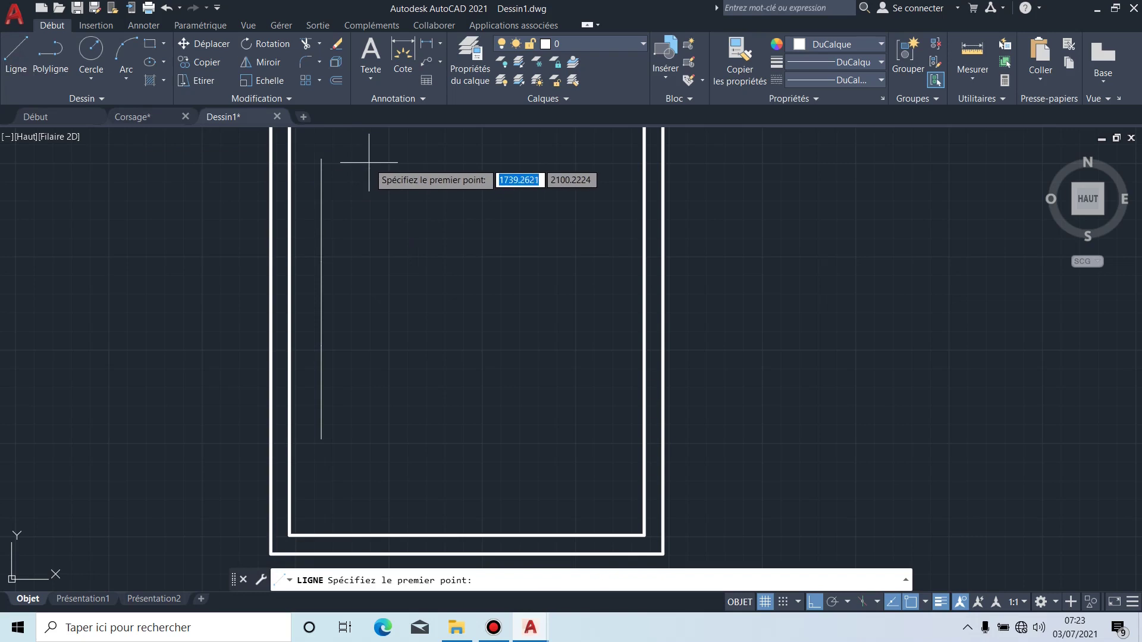
left_click(321, 159)
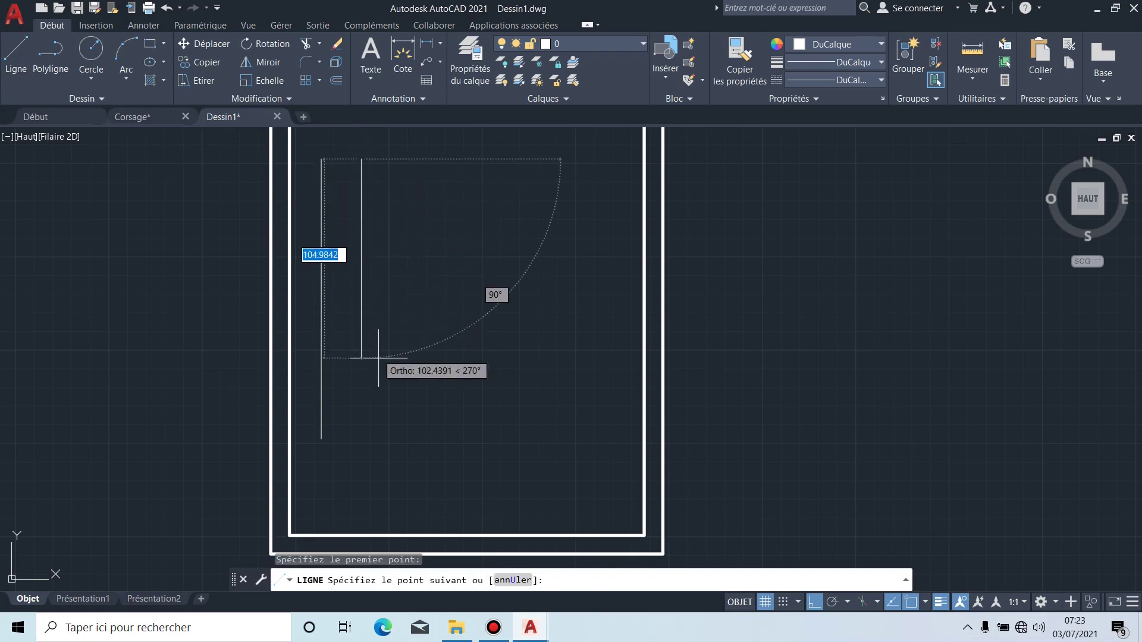
left_click(378, 442)
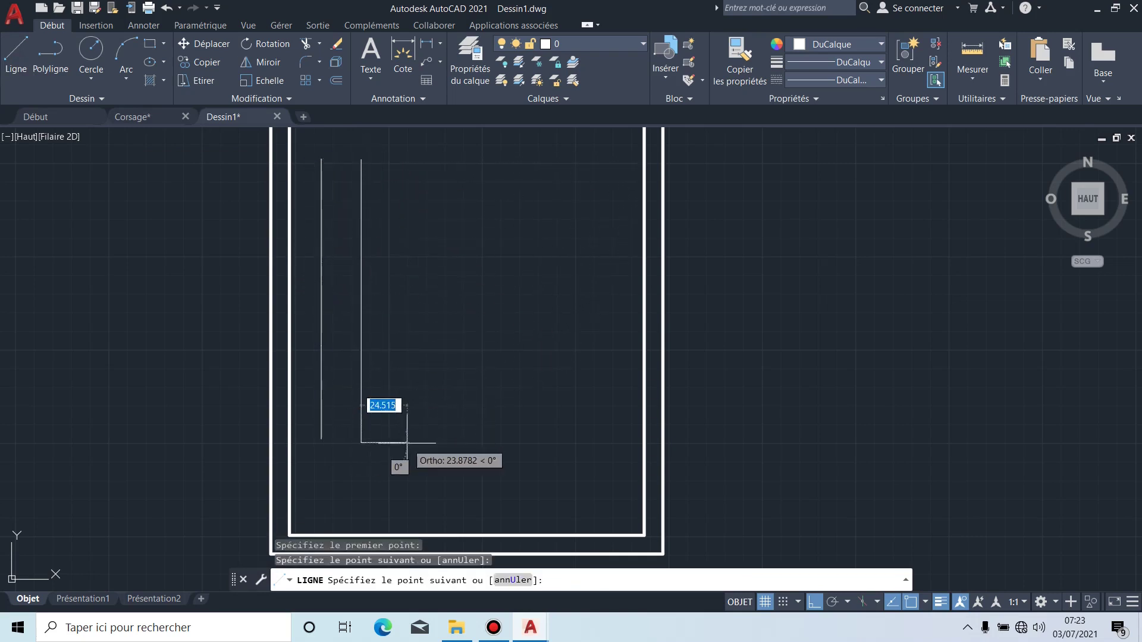
key("Escape")
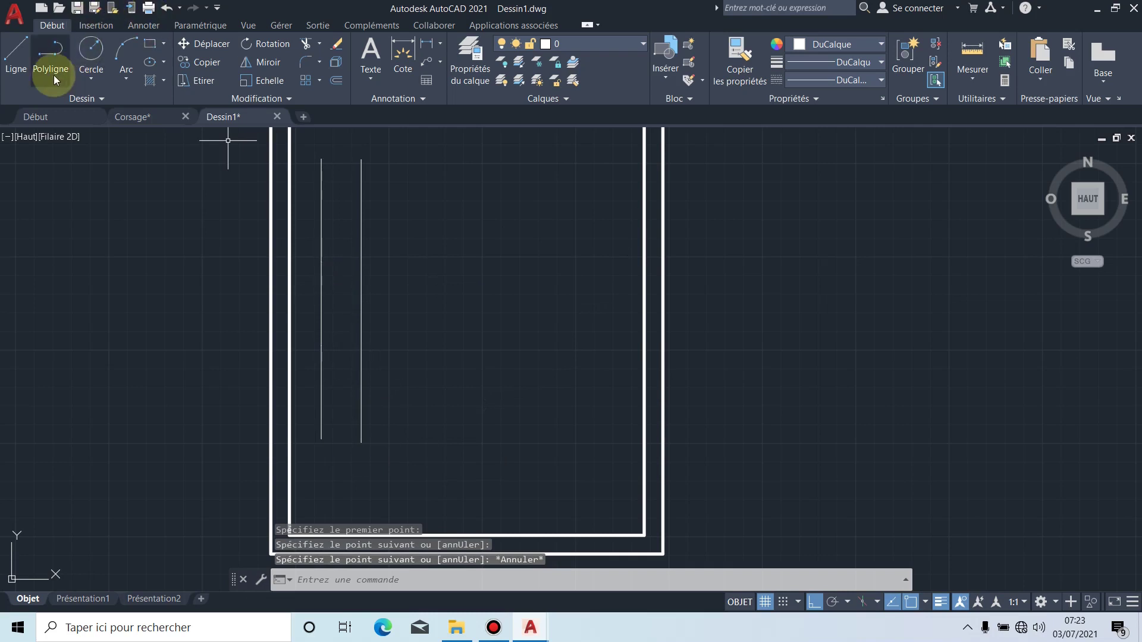
Step: Cancel the newly started line and erase the extra vertical line beside the segmented one
left_click(18, 52)
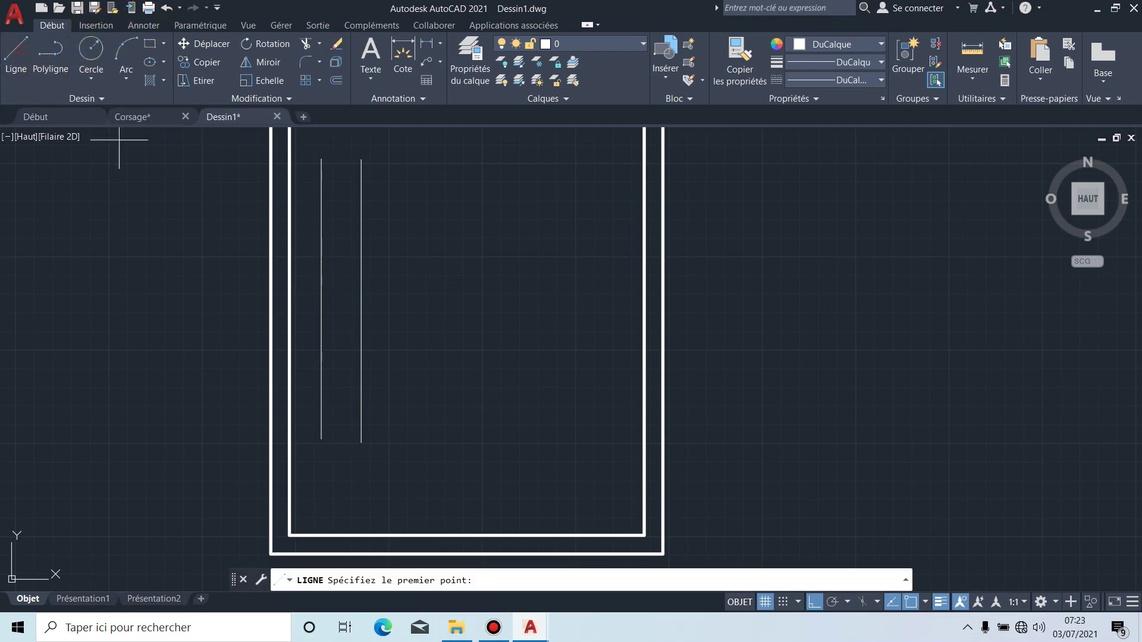
left_click(893, 605)
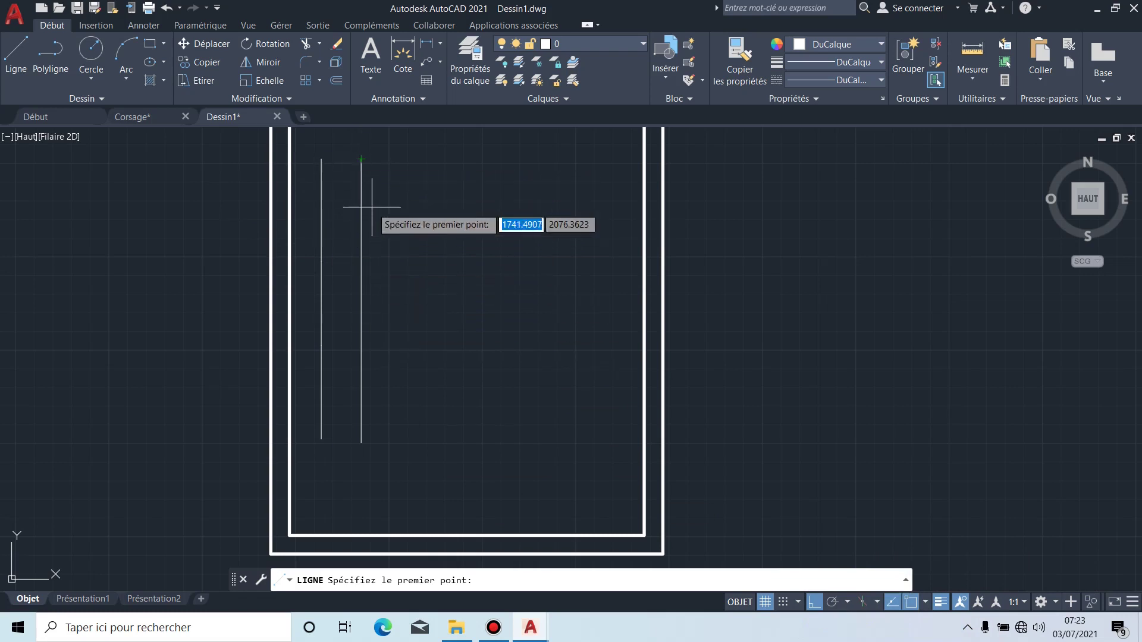
middle_click_drag(361, 228, 361, 264)
scroll(360, 296, "up", 3)
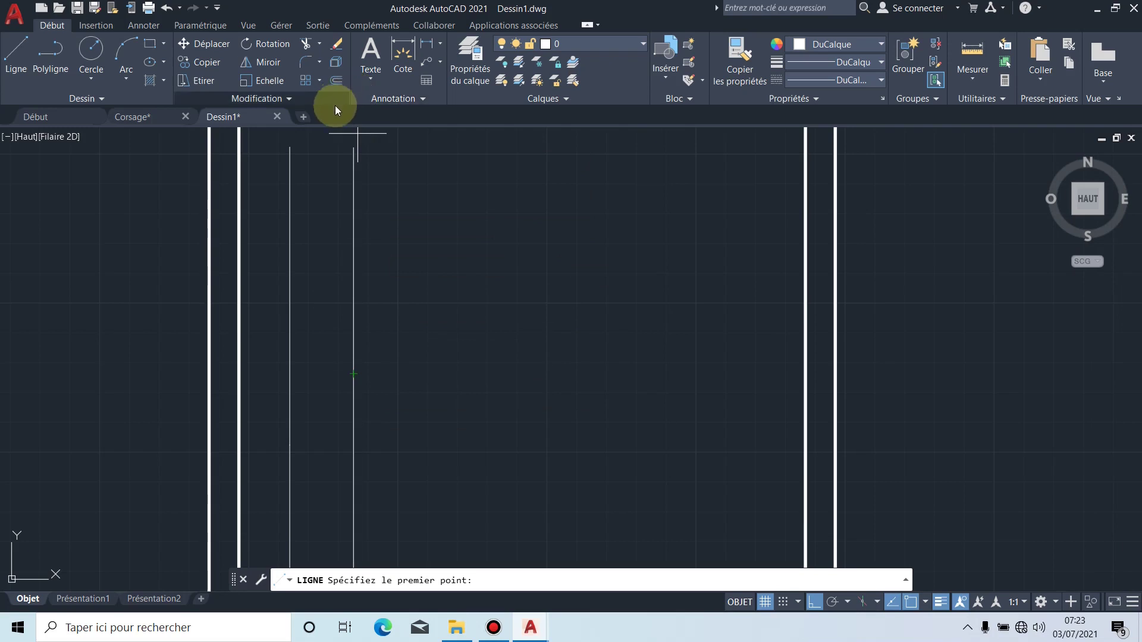
left_click(289, 99)
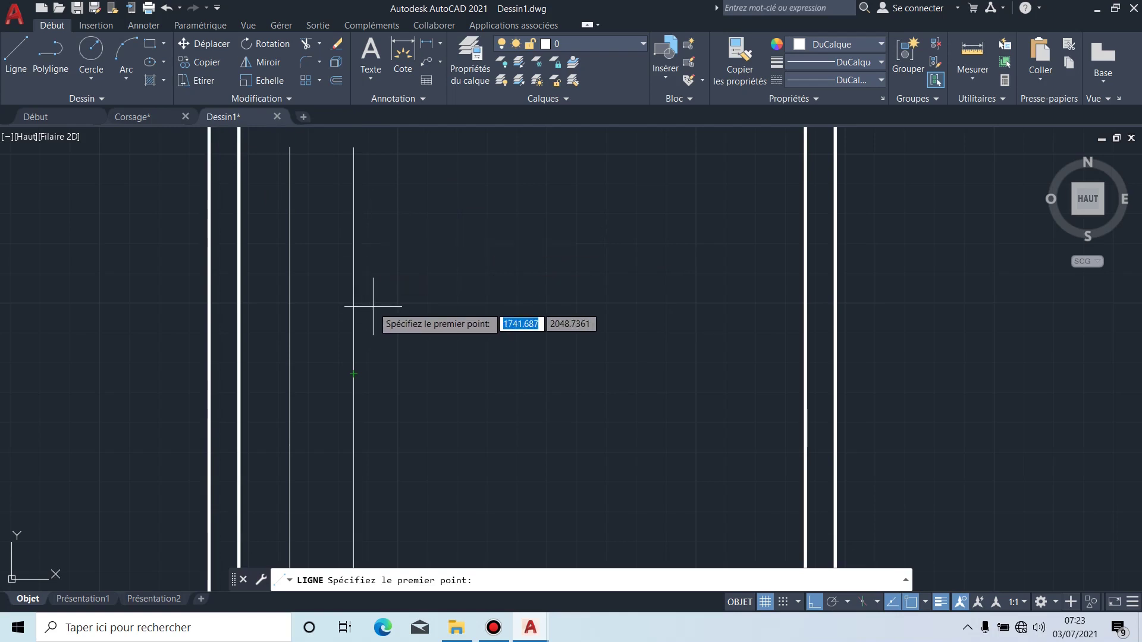
key("Escape")
left_click(356, 256)
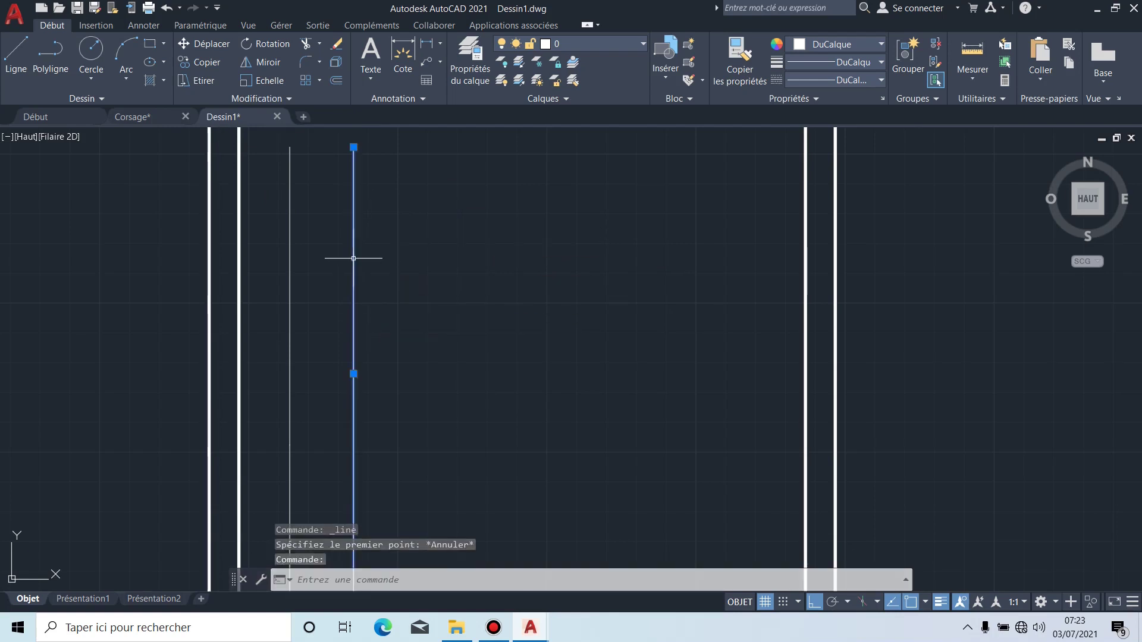
key("Delete")
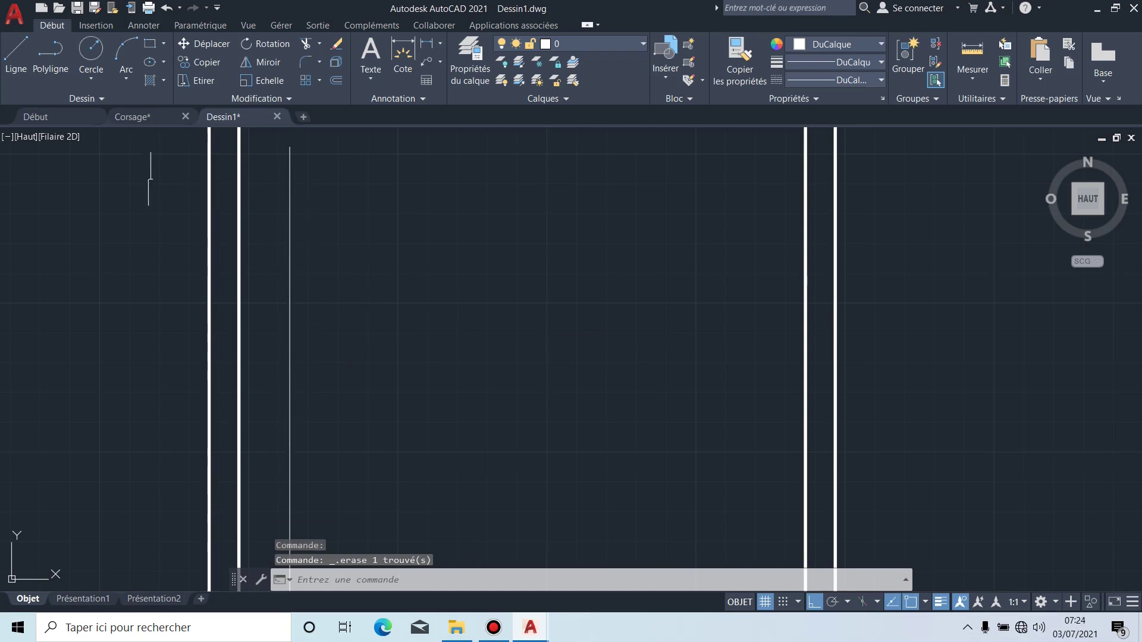
Step: Draw a 60-long horizontal line to the right from the upper joint of the segmented vertical line
left_click(7, 65)
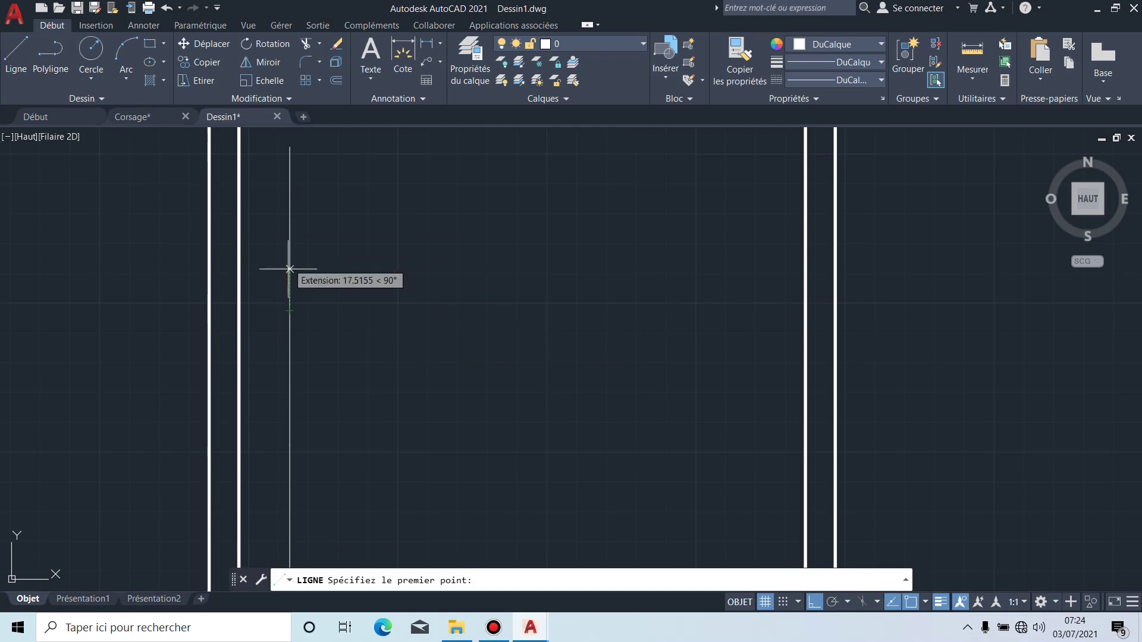
mouse_move(333, 398)
middle_mouse_down()
mouse_move(377, 252)
mouse_move(304, 398)
middle_mouse_up()
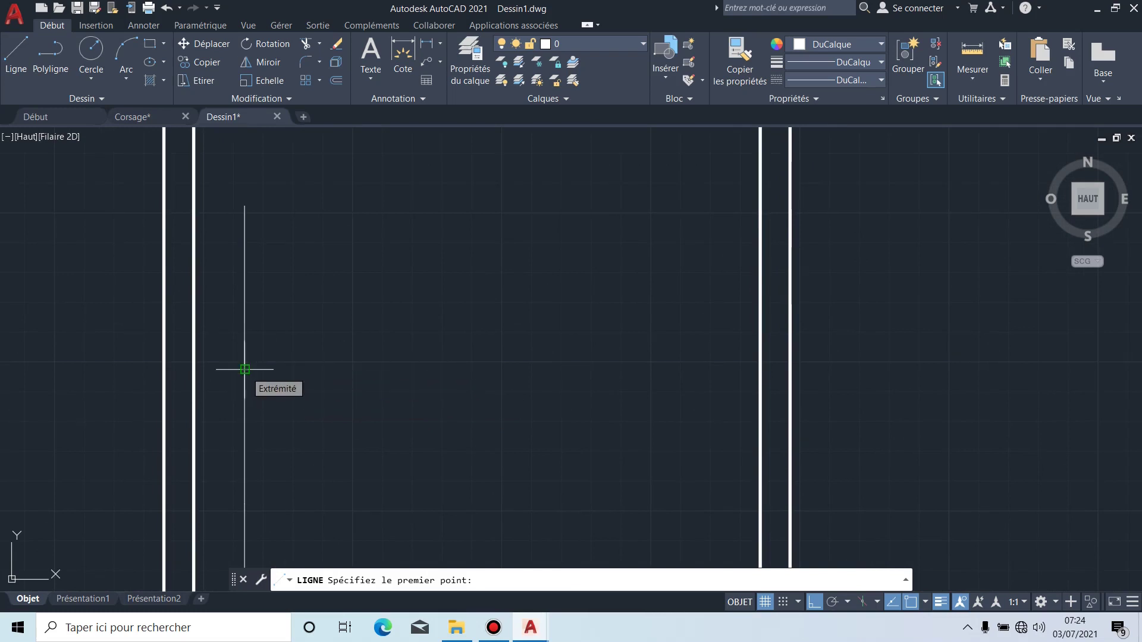
left_click(245, 369)
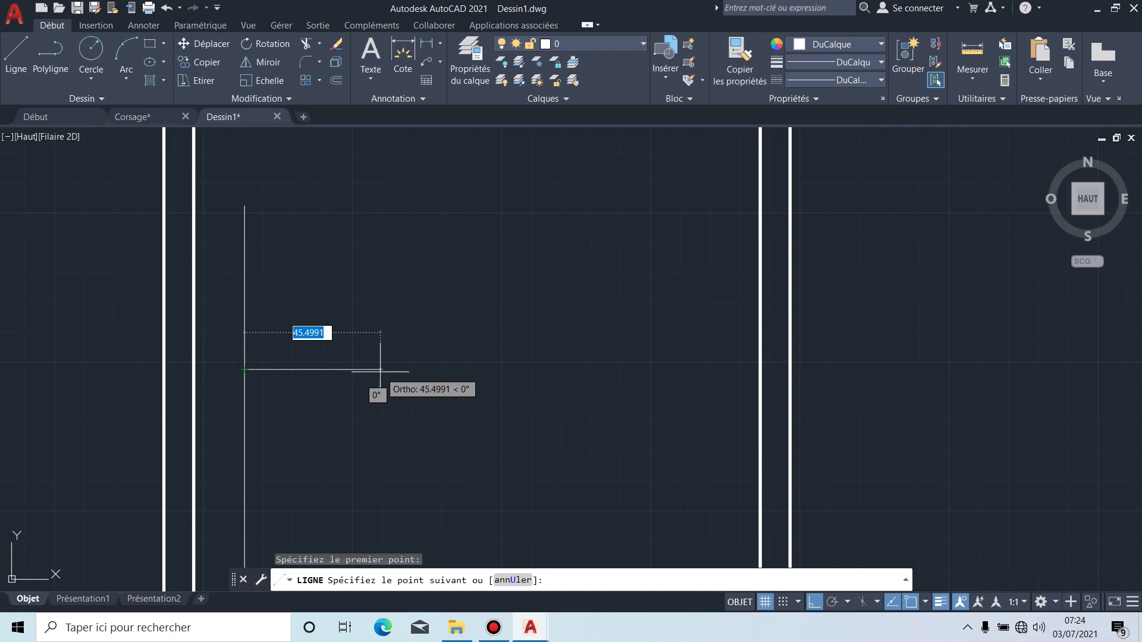
type("60")
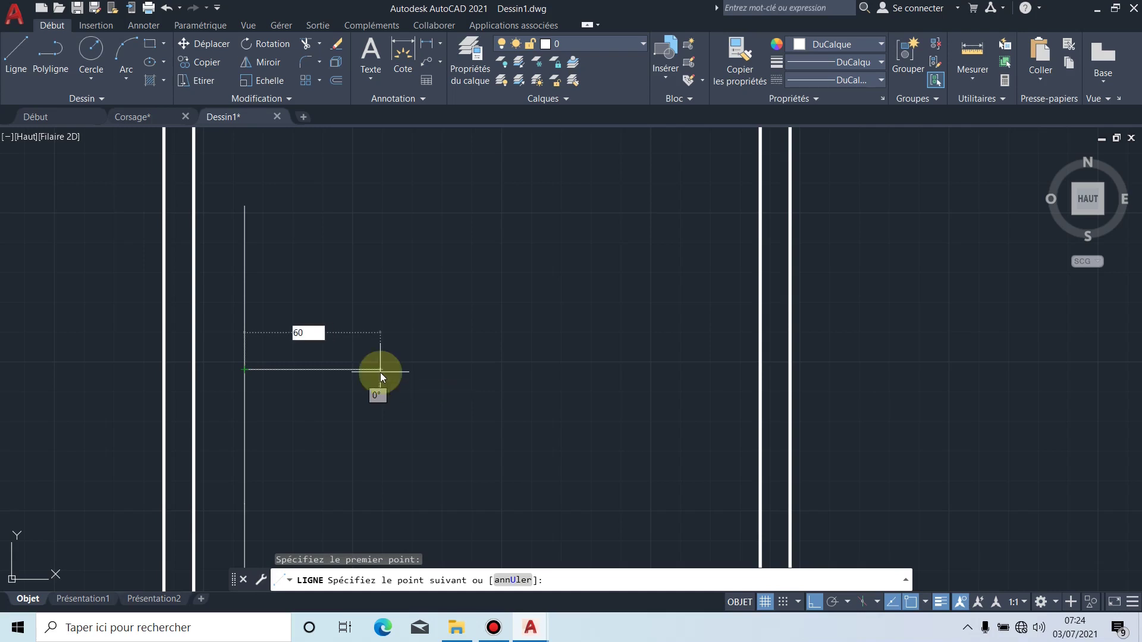
key("Return")
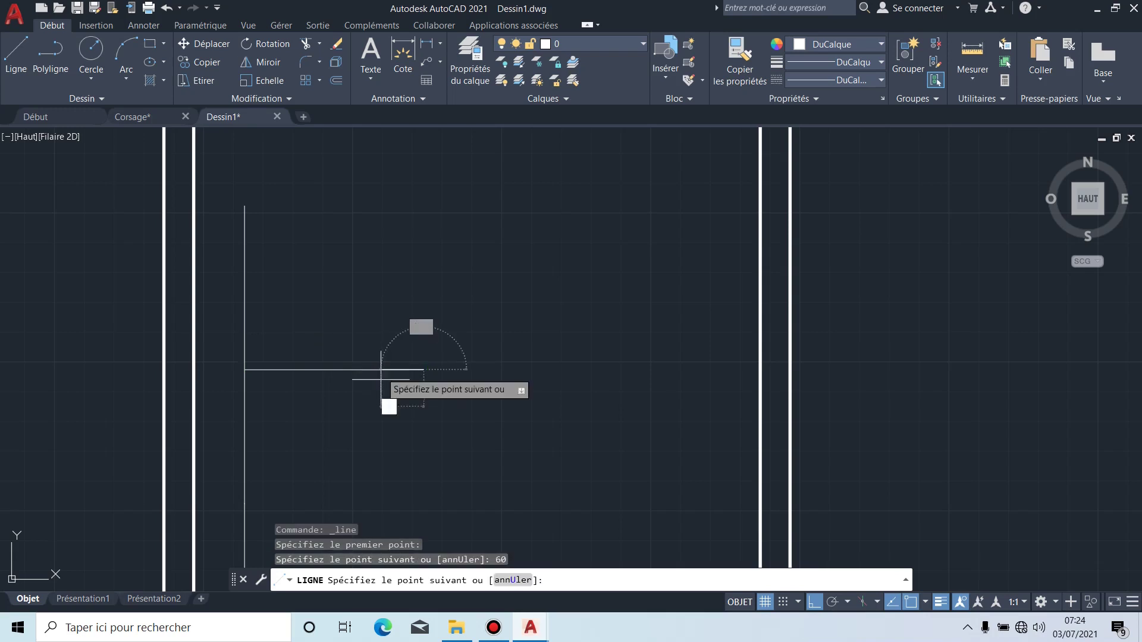
key("Escape")
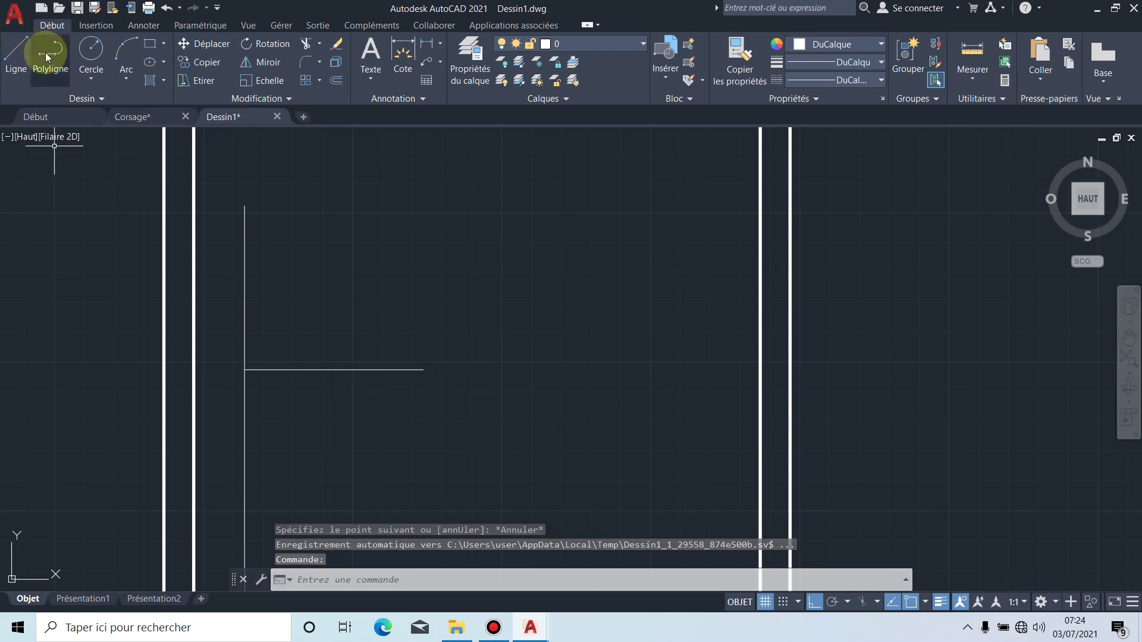
Step: Draw a 50-long horizontal line to the right from the lower joint of the segmented vertical line
left_click(16, 53)
middle_click_drag(349, 359, 363, 249)
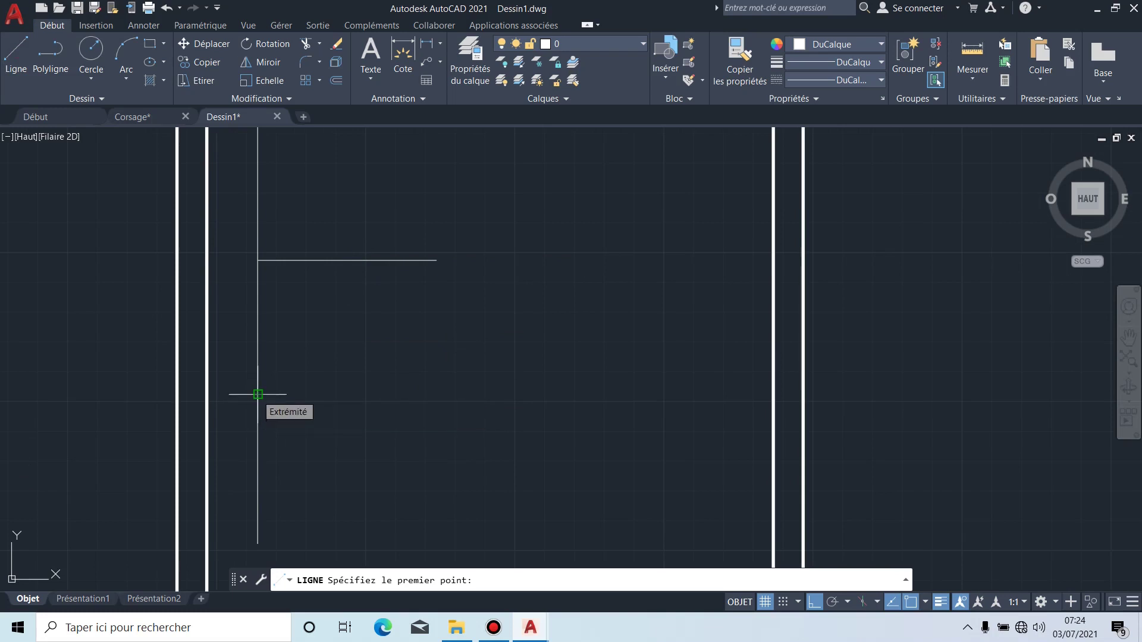
left_click(258, 395)
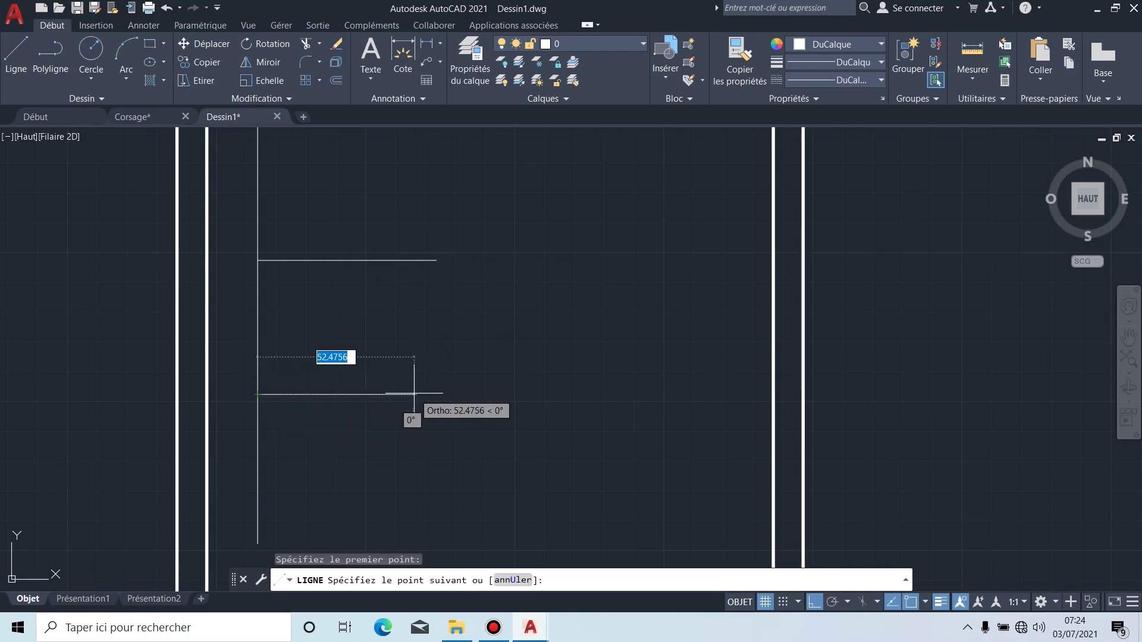
type("50")
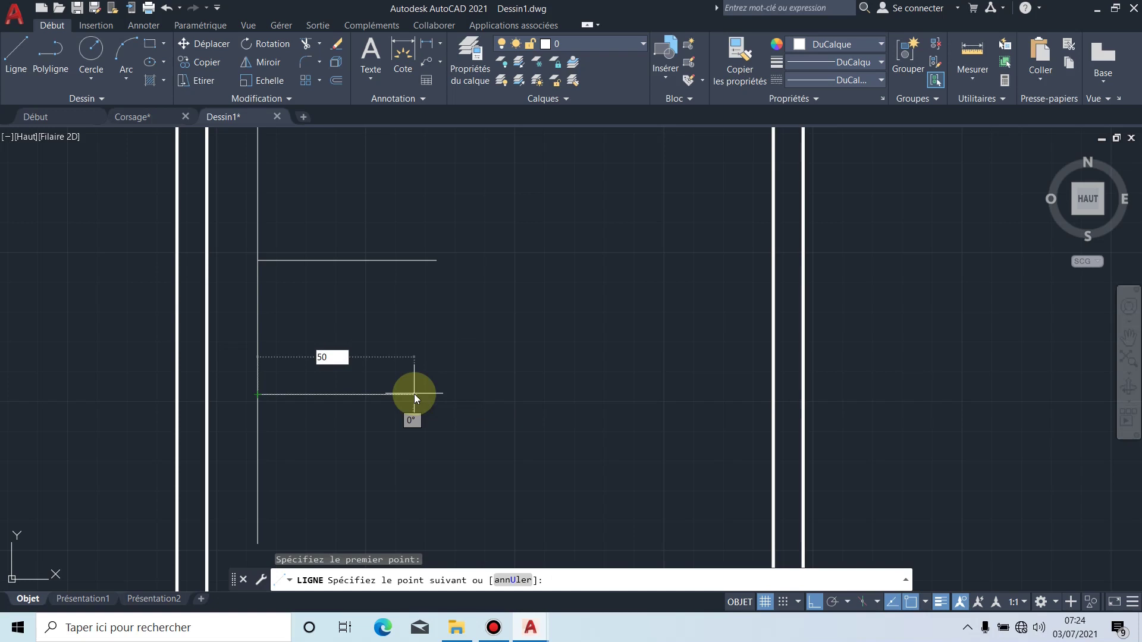
key("Return")
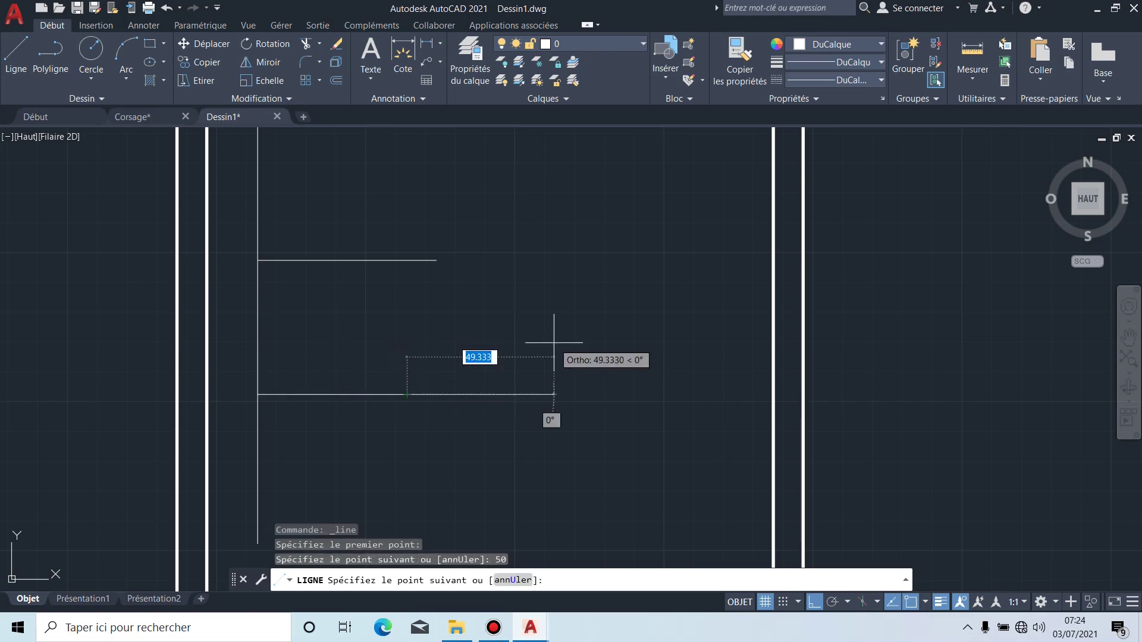
key("Escape")
Step: Draw a 65-long horizontal line to the right from the bottom end of the vertical line
left_click(16, 53)
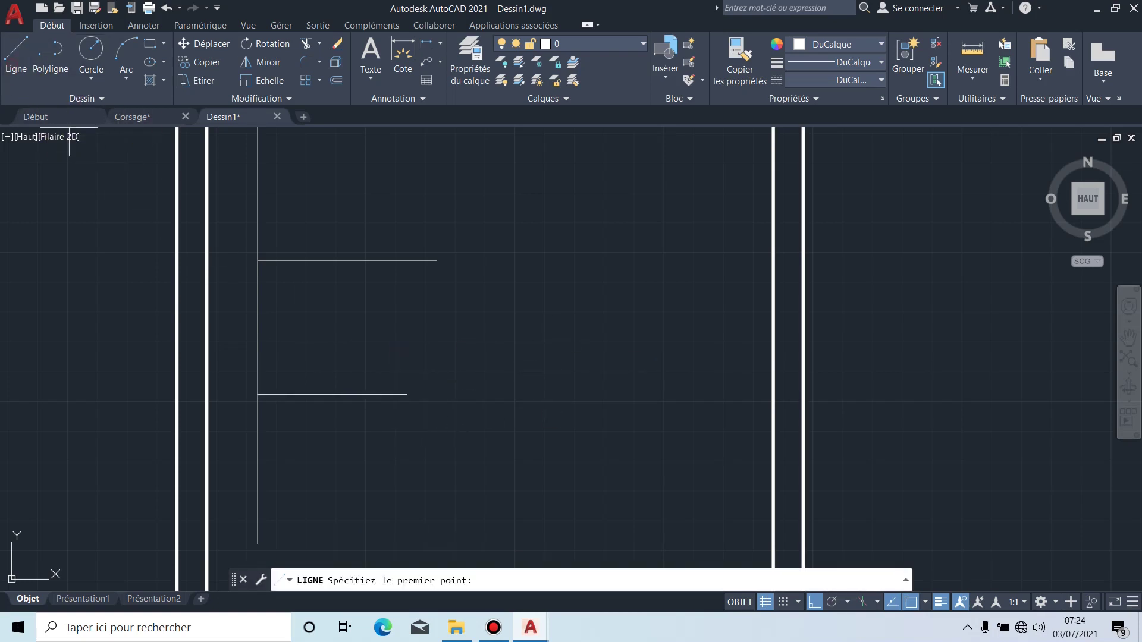
middle_click_drag(480, 439, 467, 378)
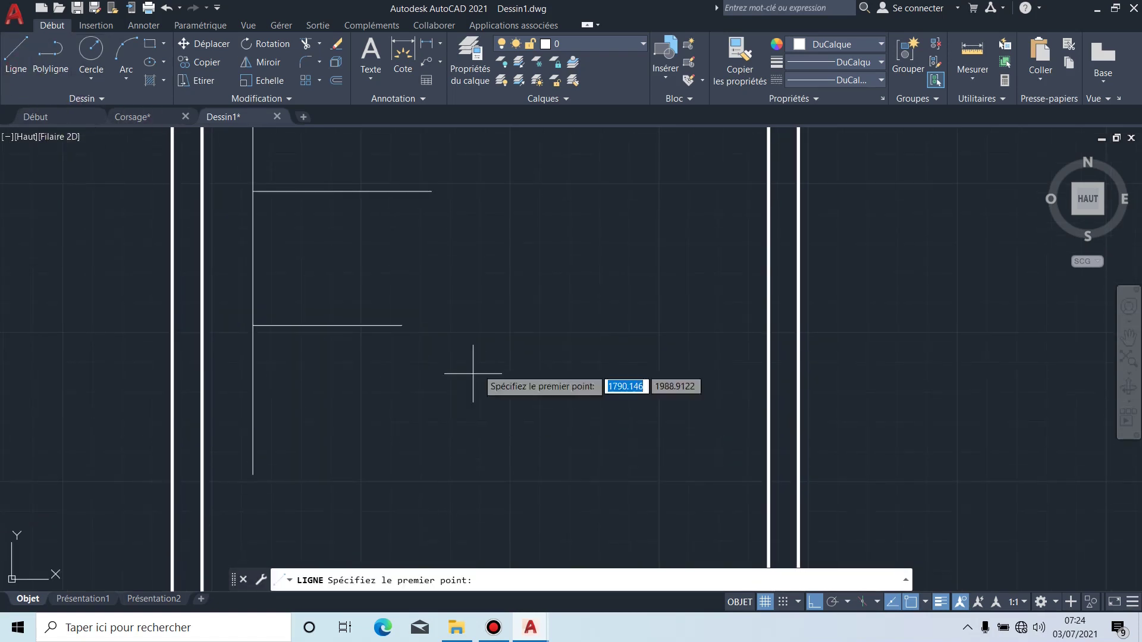
left_click(253, 474)
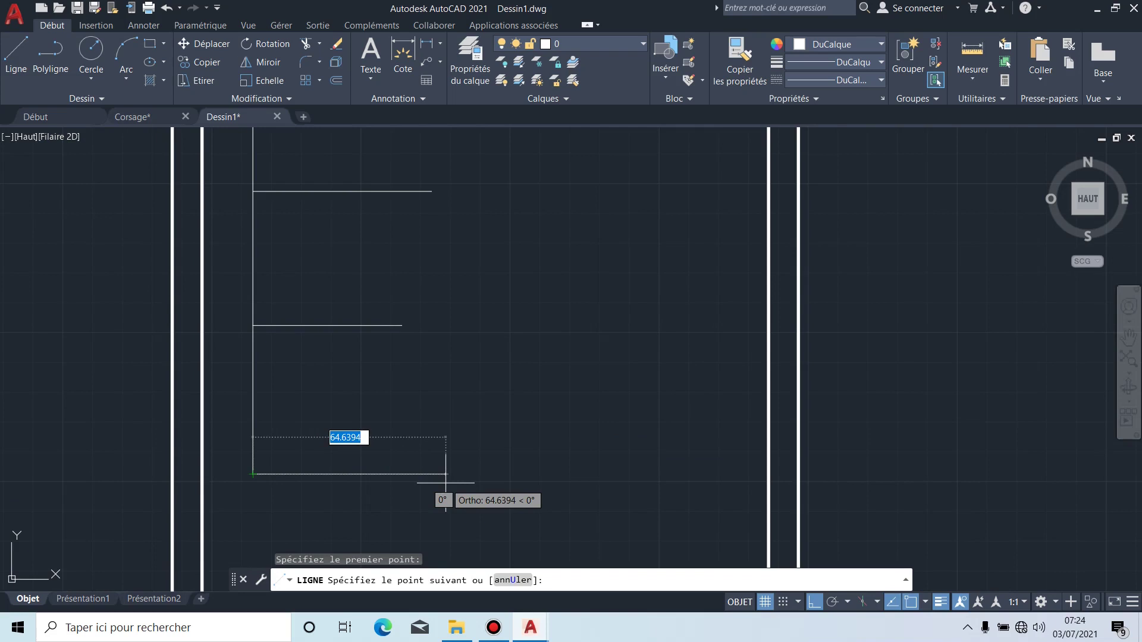
type("6")
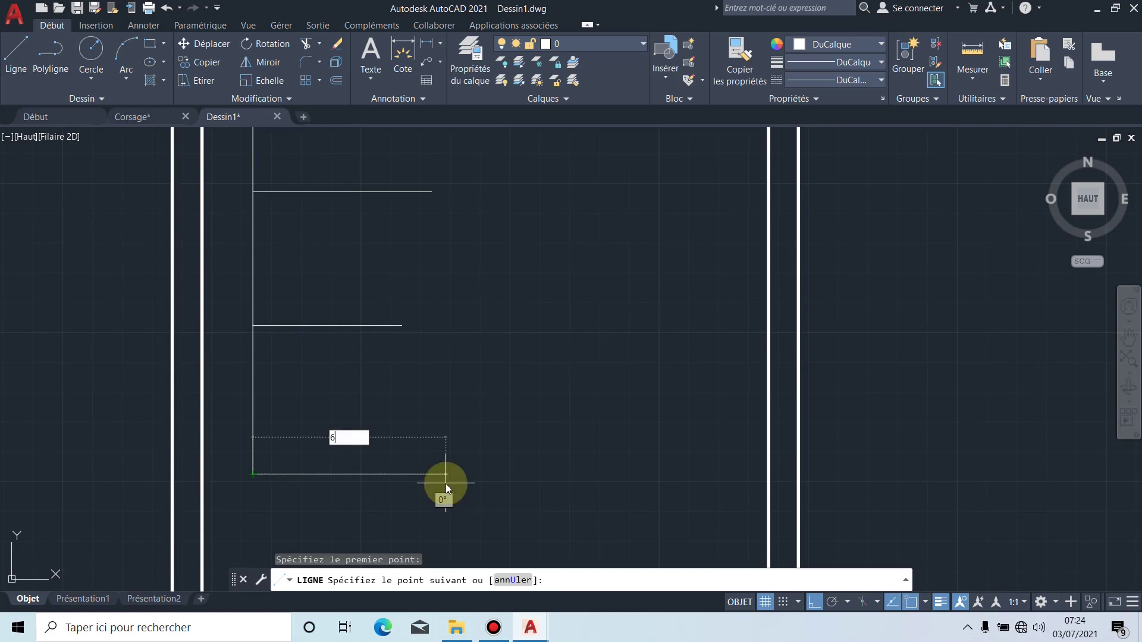
type("5")
key("Return")
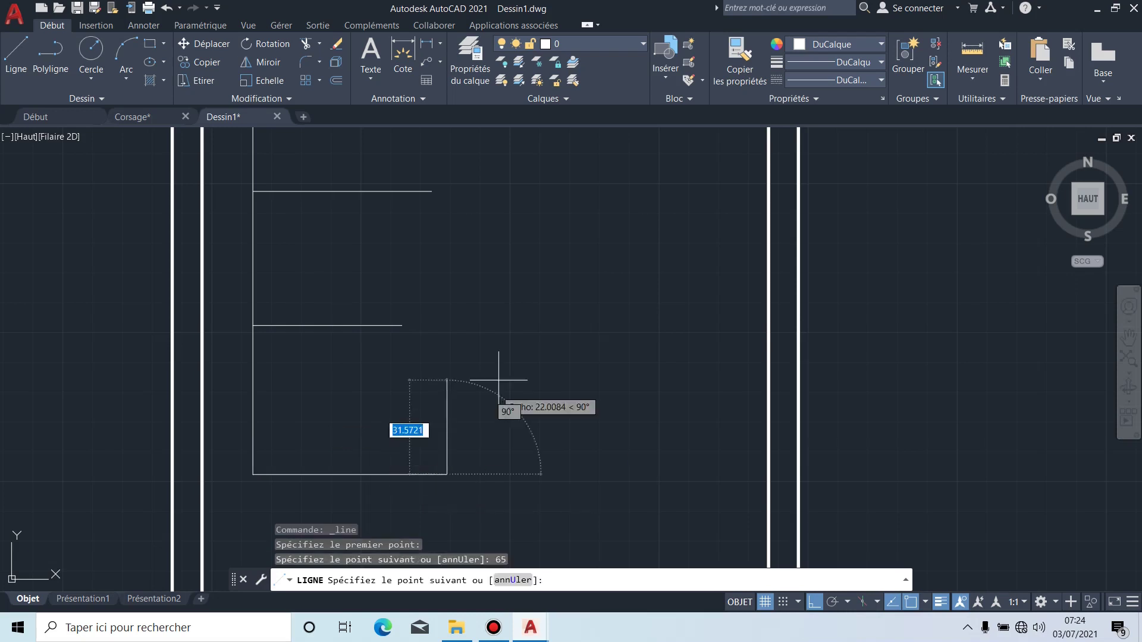
key("Escape")
Step: Examine the vertical line and its three horizontal lines, and their placement within the framed sheet
middle_click_drag(489, 321, 523, 386)
scroll(532, 373, "down", 2)
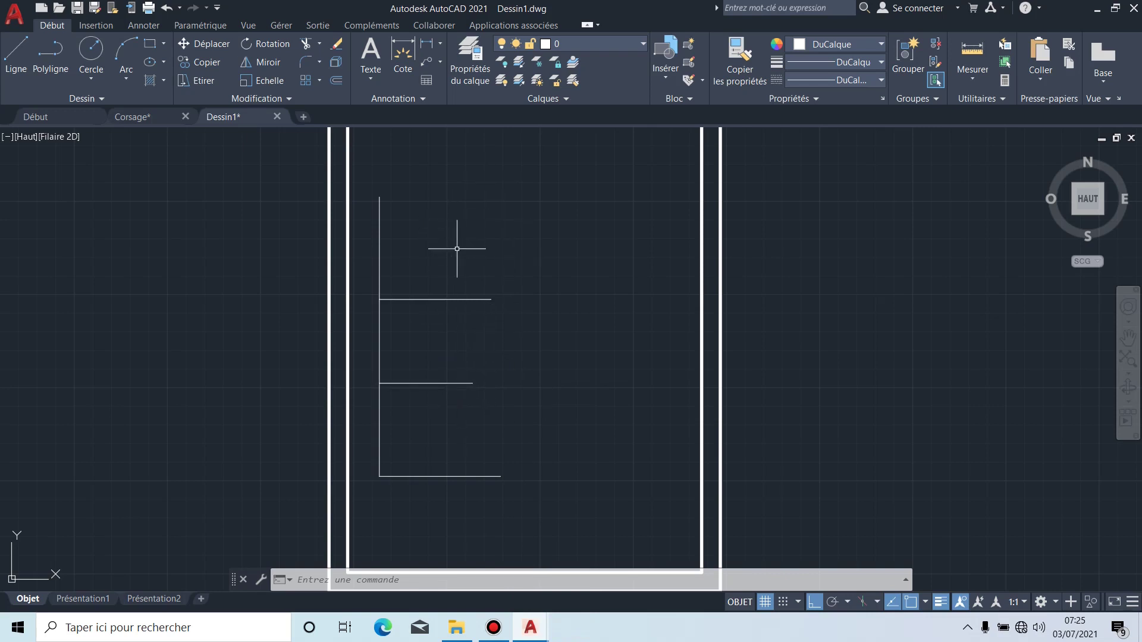
scroll(457, 249, "down", 4)
scroll(455, 244, "up", 2)
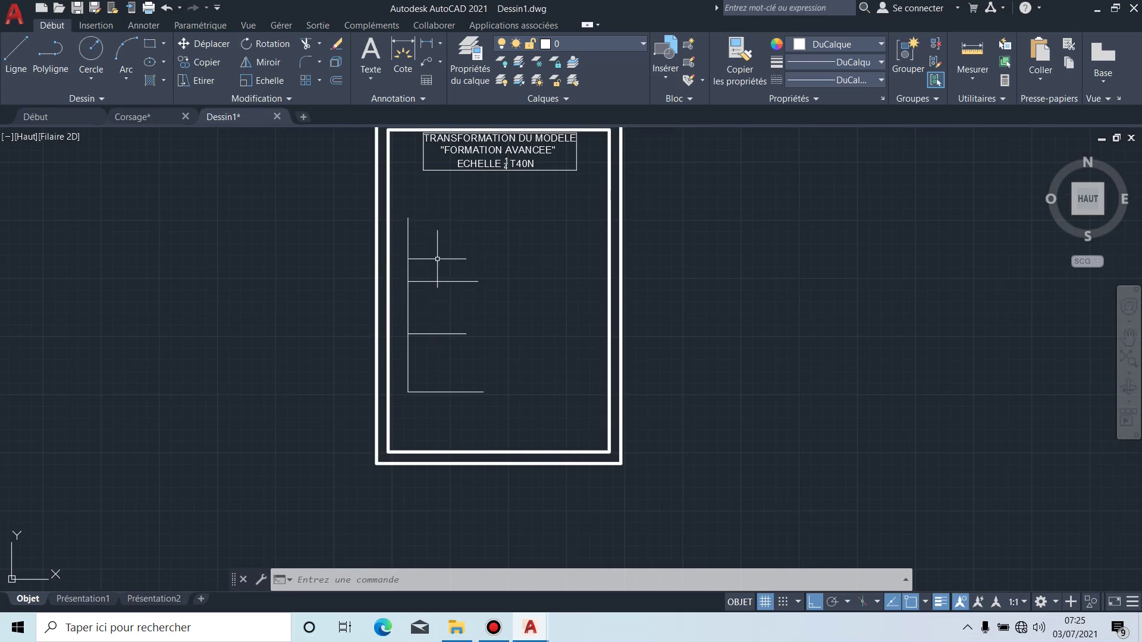
scroll(425, 227, "up", 2)
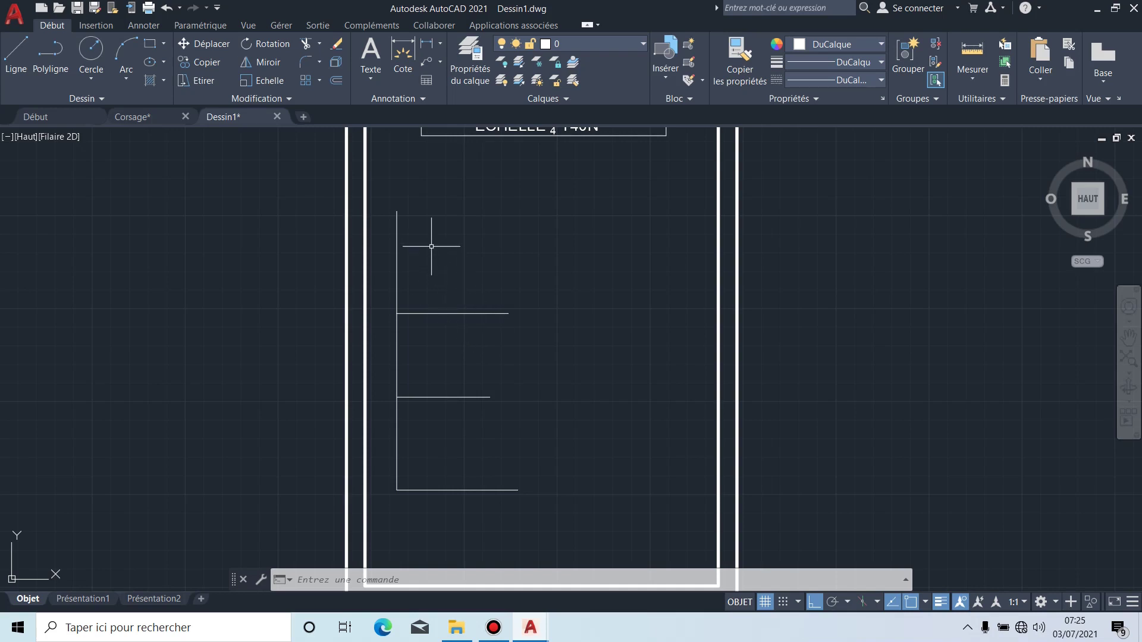
scroll(442, 220, "up", 2)
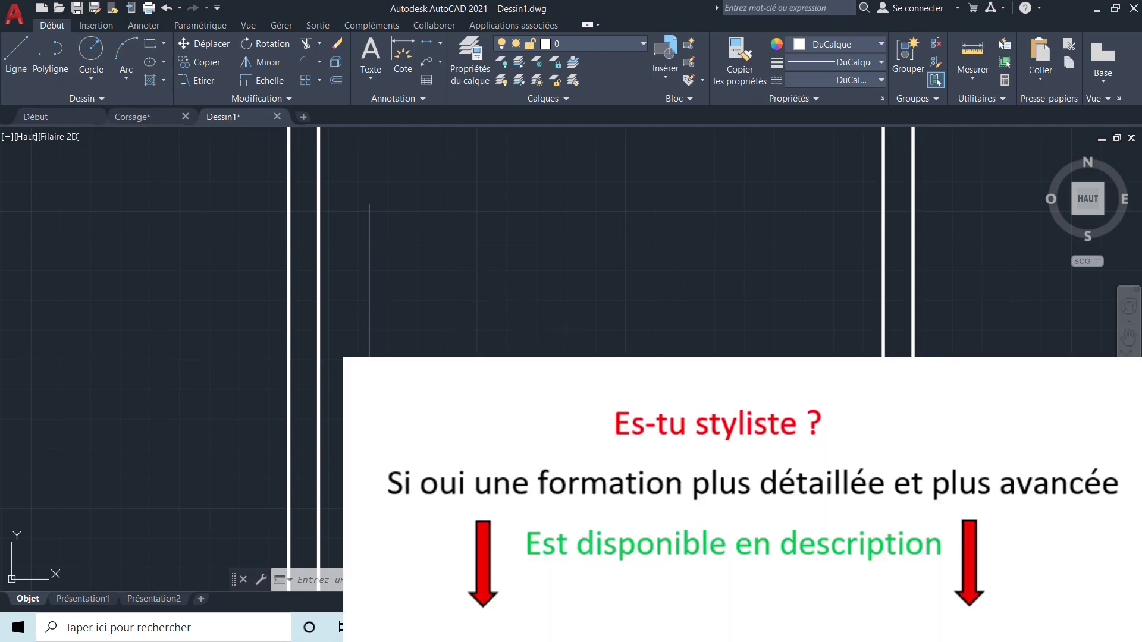
middle_click_drag(583, 464, 577, 413)
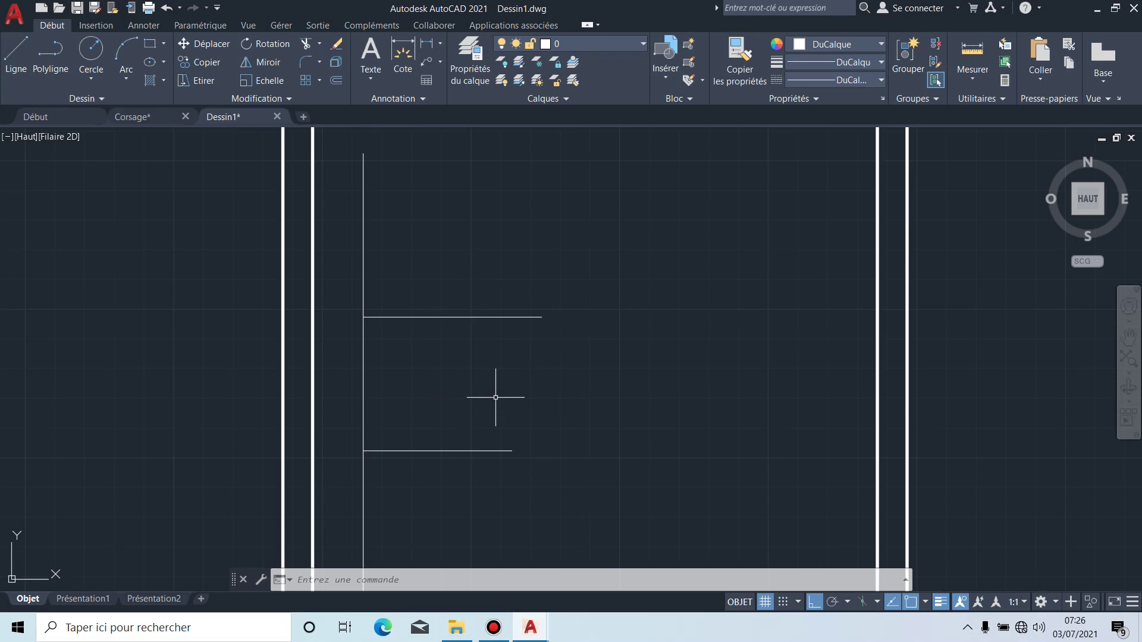
scroll(517, 289, "down", 4)
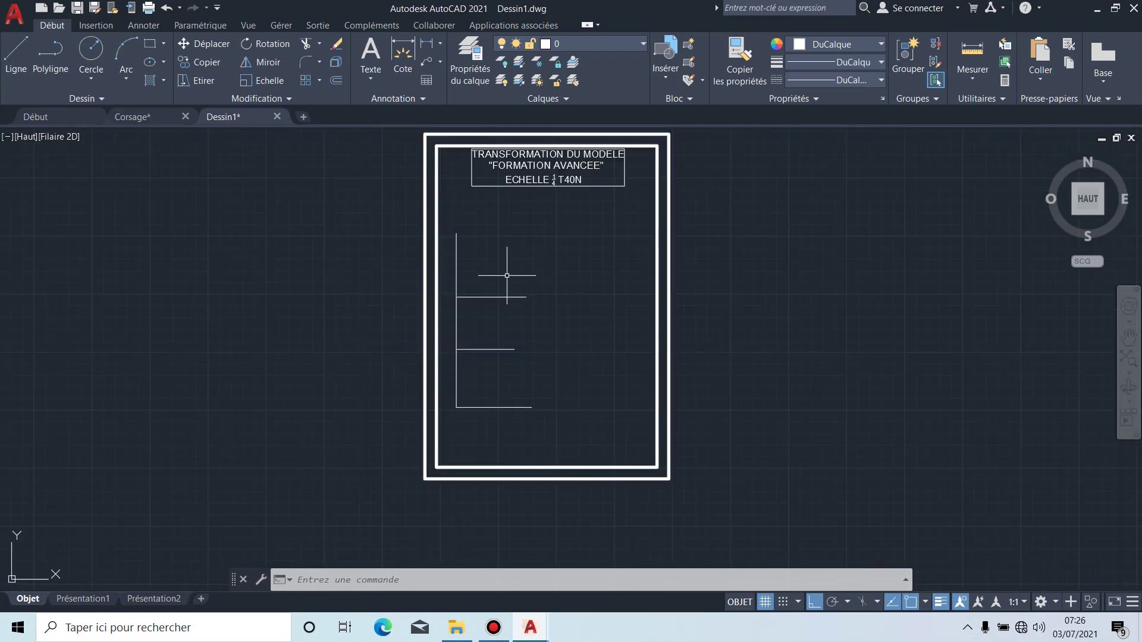
Step: Start a fit-point spline at the top end of the vertical line, and turn off Ortho and object snap
scroll(502, 263, "up", 3)
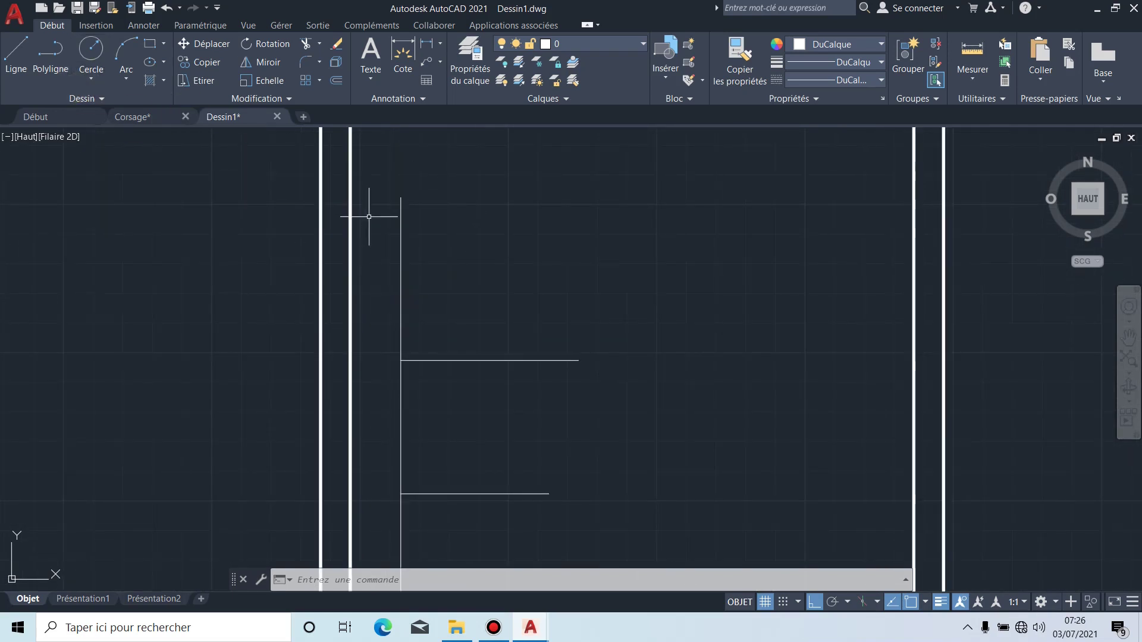
scroll(432, 200, "up", 2)
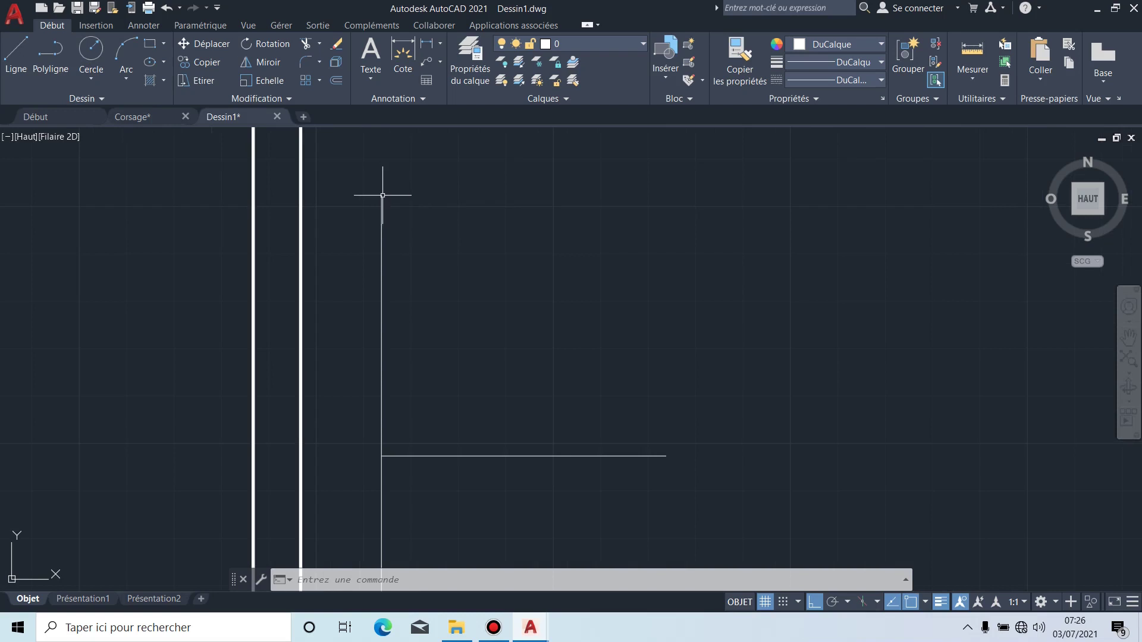
left_click(86, 99)
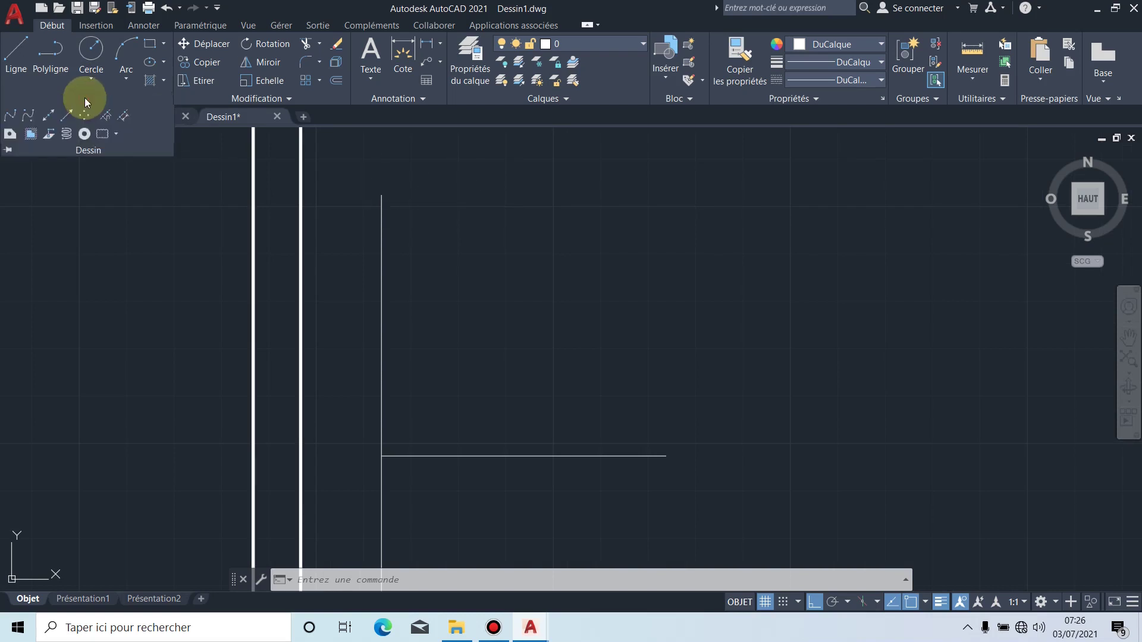
left_click(12, 117)
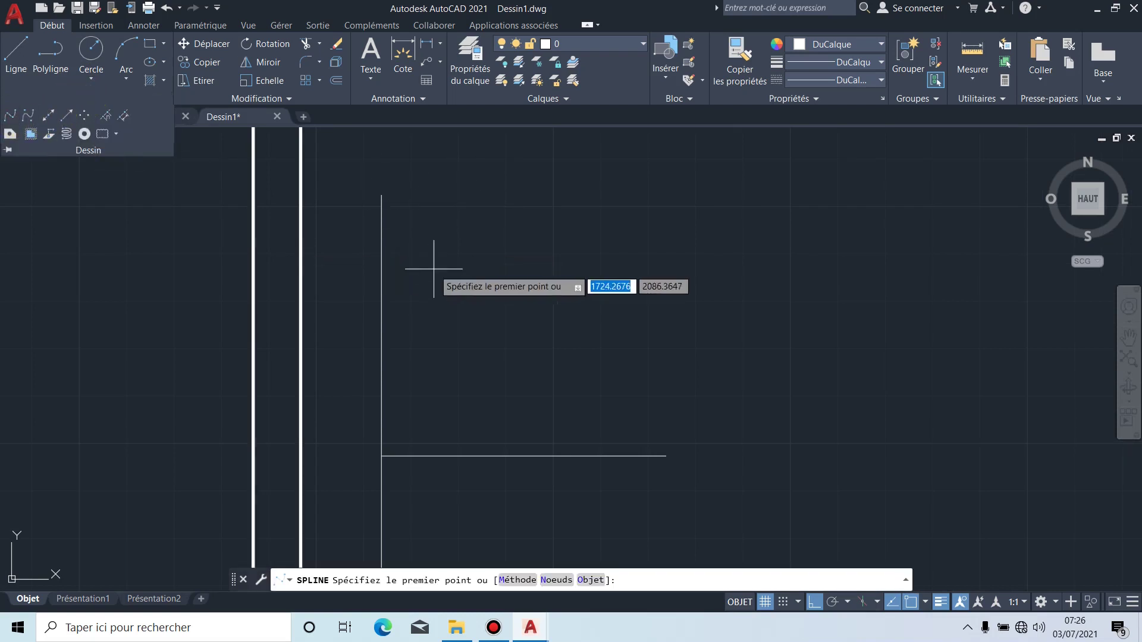
left_click(381, 194)
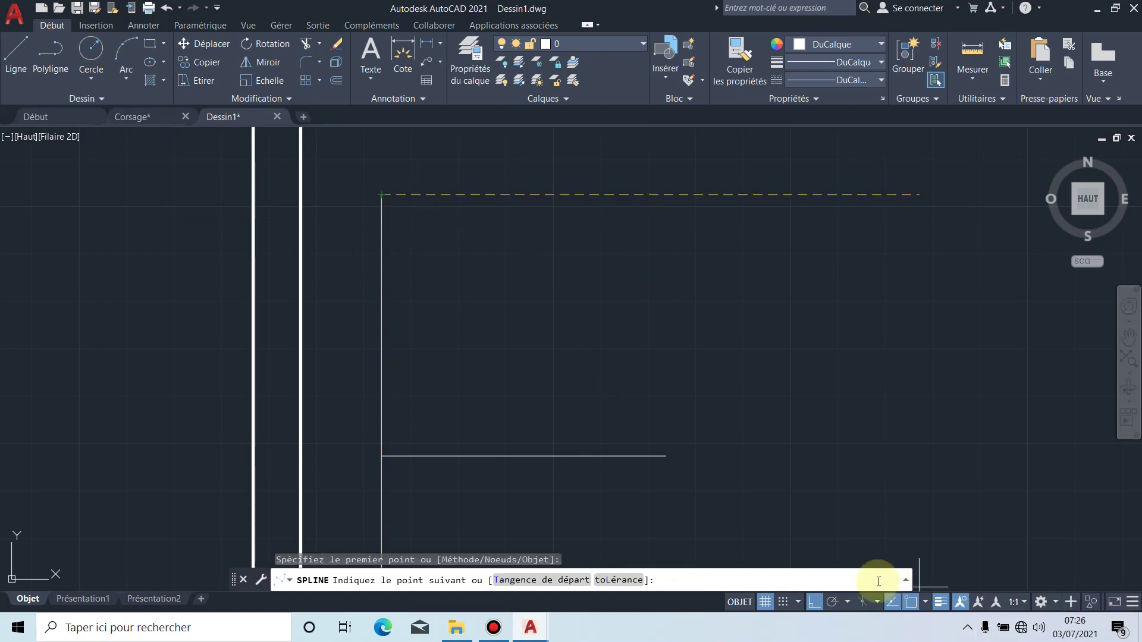
left_click(815, 603)
middle_click_drag(420, 191, 403, 263)
scroll(392, 268, "up", 2)
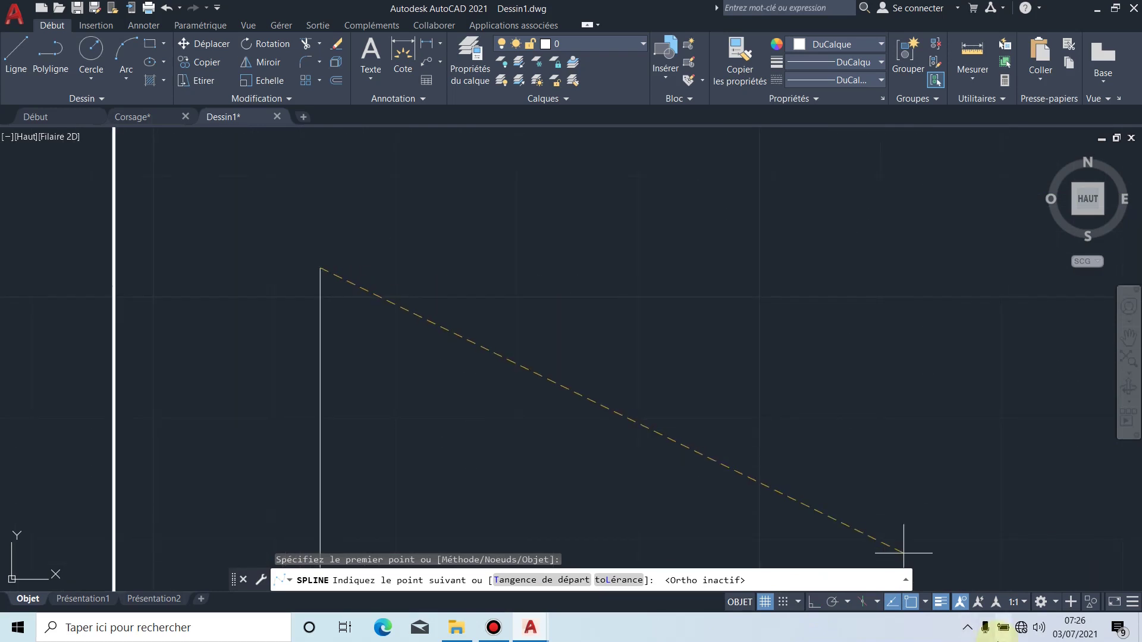
left_click(910, 603)
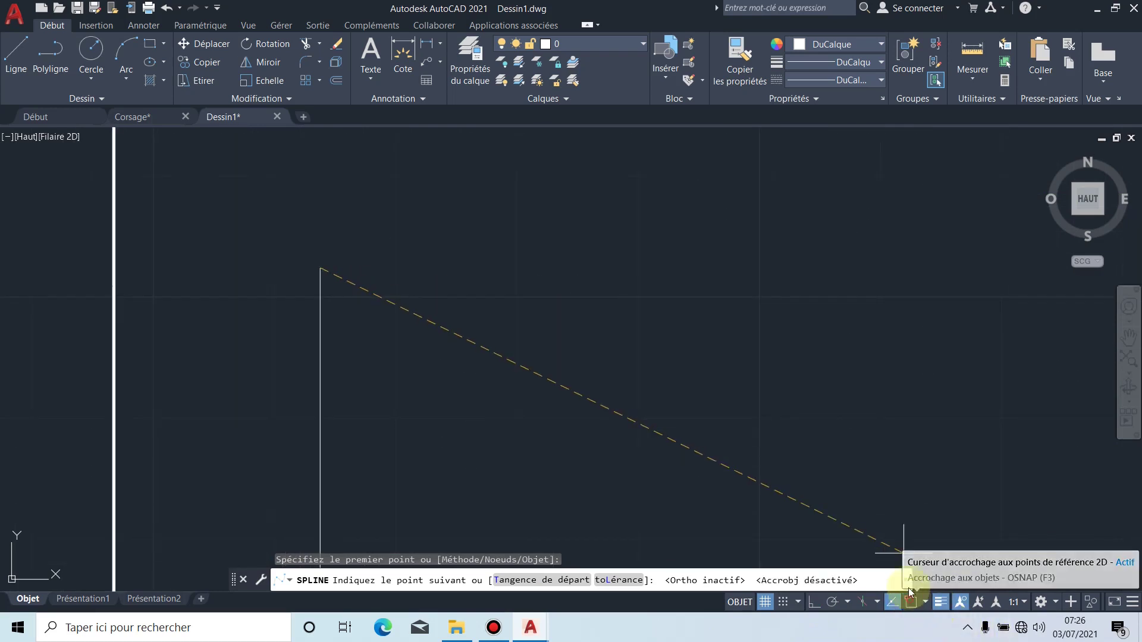
Step: Curve the spline through a nearby point level with its start, end it farther right and slightly higher, and finish it
scroll(354, 276, "up", 2)
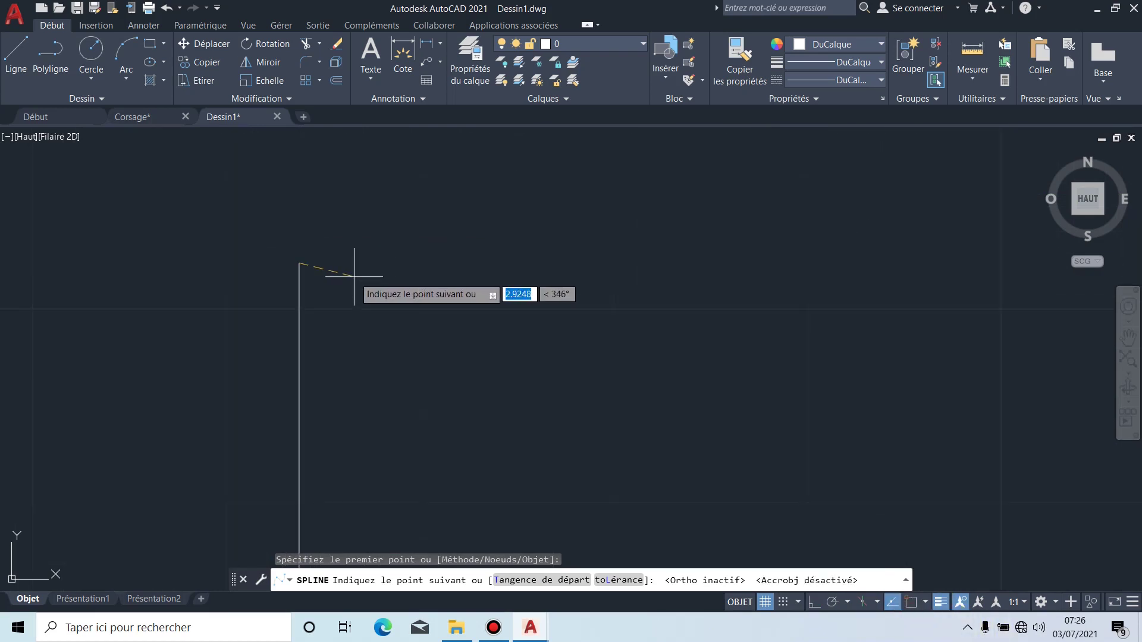
left_click(384, 264)
scroll(458, 236, "down", 2)
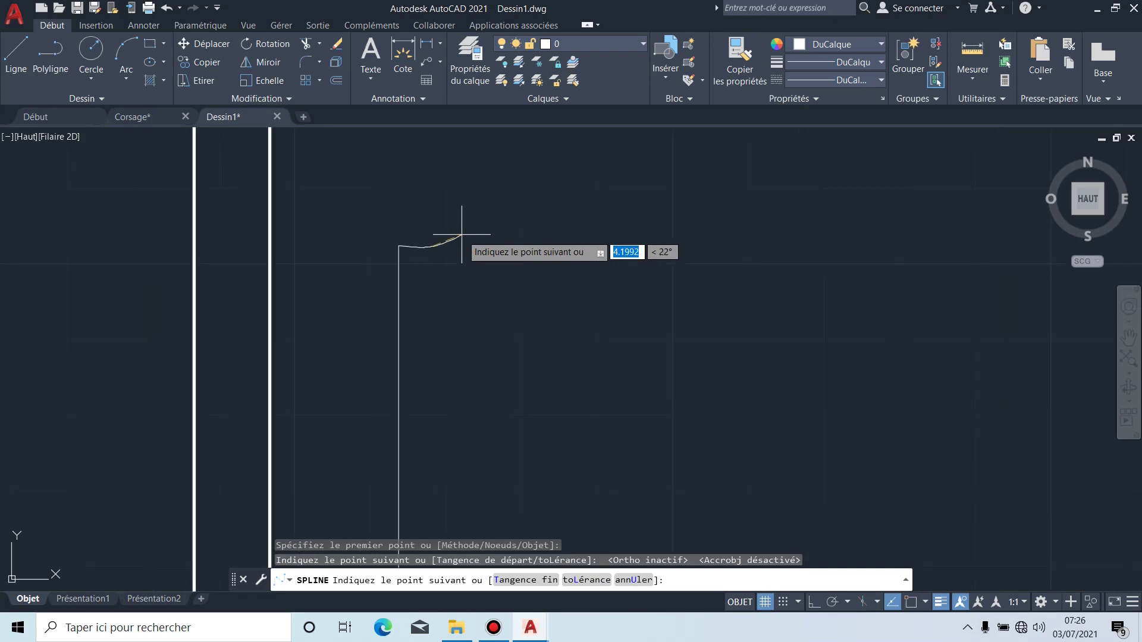
middle_click_drag(462, 235, 476, 153)
scroll(477, 153, "down", 4)
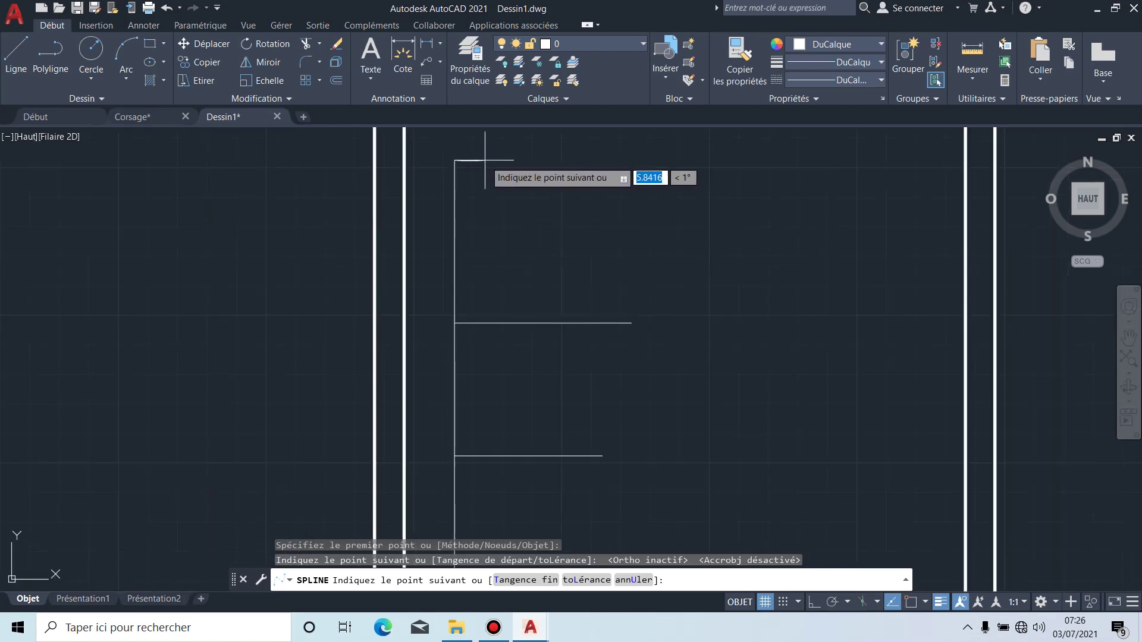
left_click(517, 143)
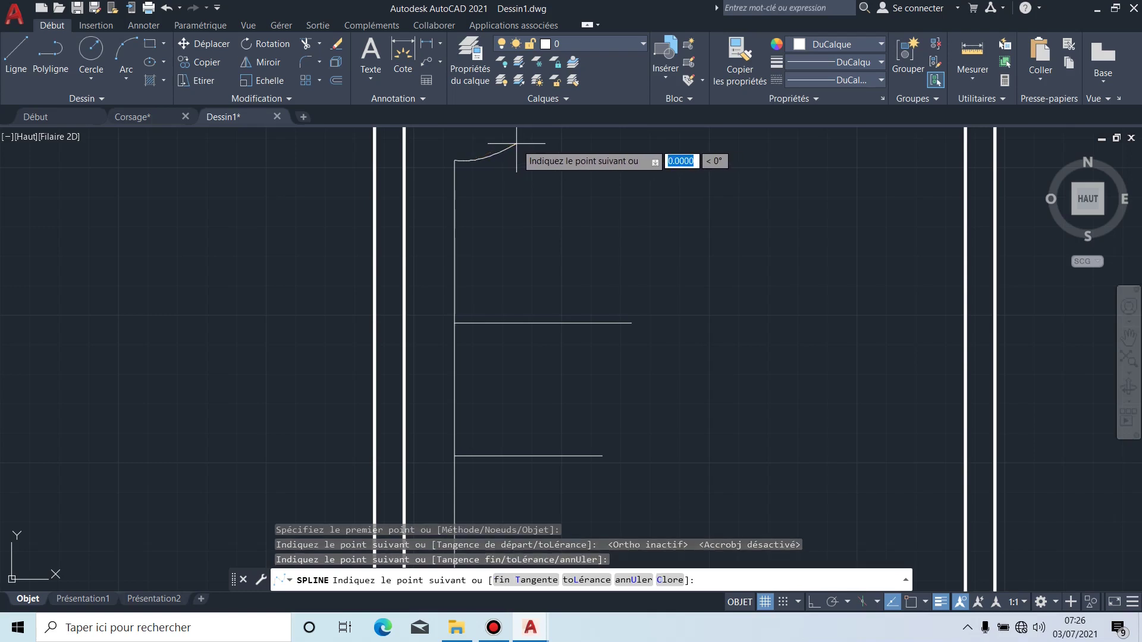
key("Return")
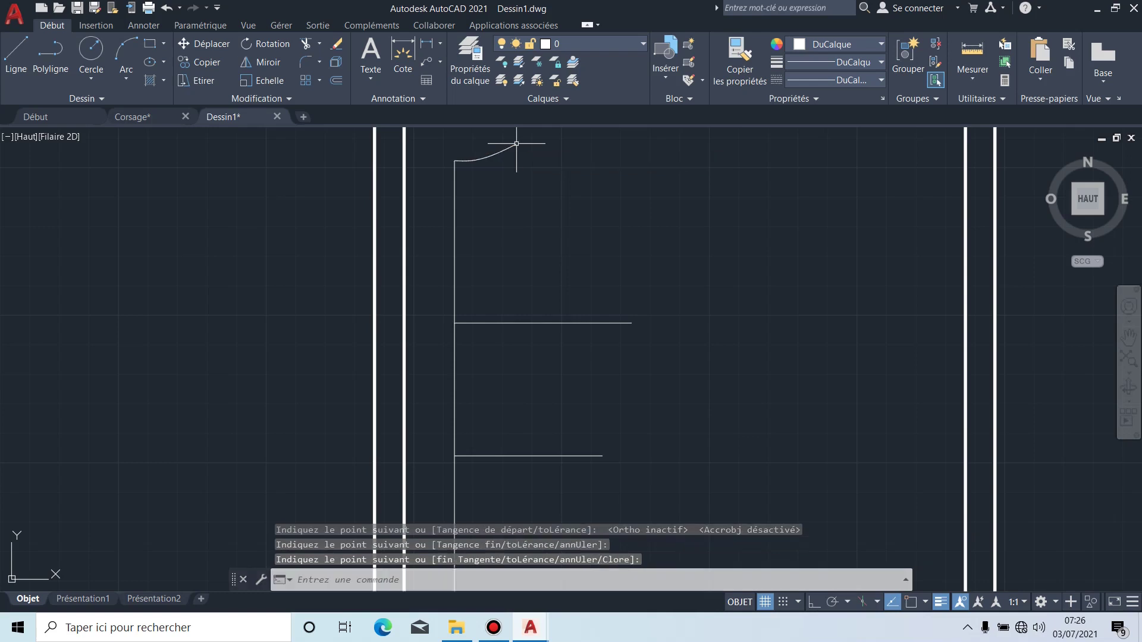
Step: Turn on object snap and draw a straight shoulder line from the neckline curve's upper end, sloping gently down to the right
left_click(18, 70)
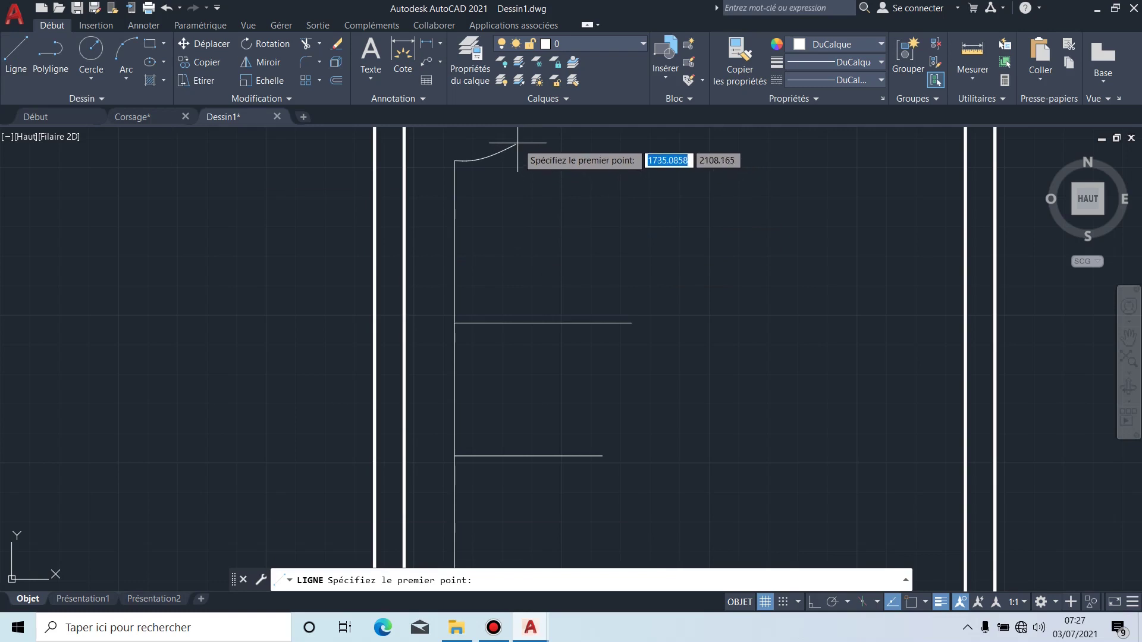
left_click(910, 602)
left_click(517, 144)
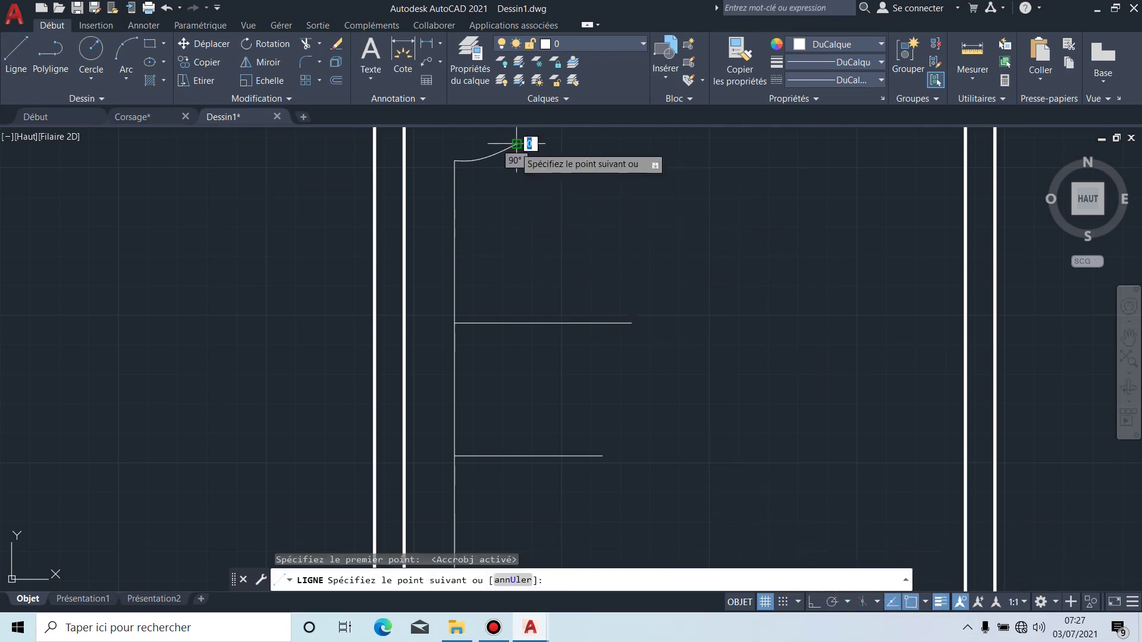
left_click(605, 174)
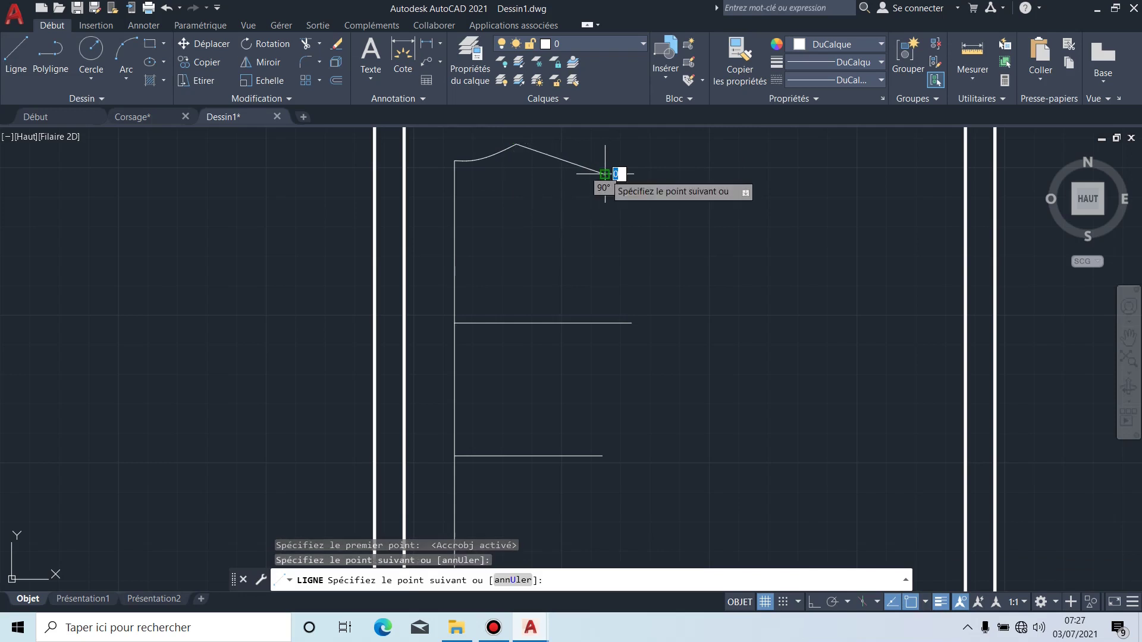
key("Escape")
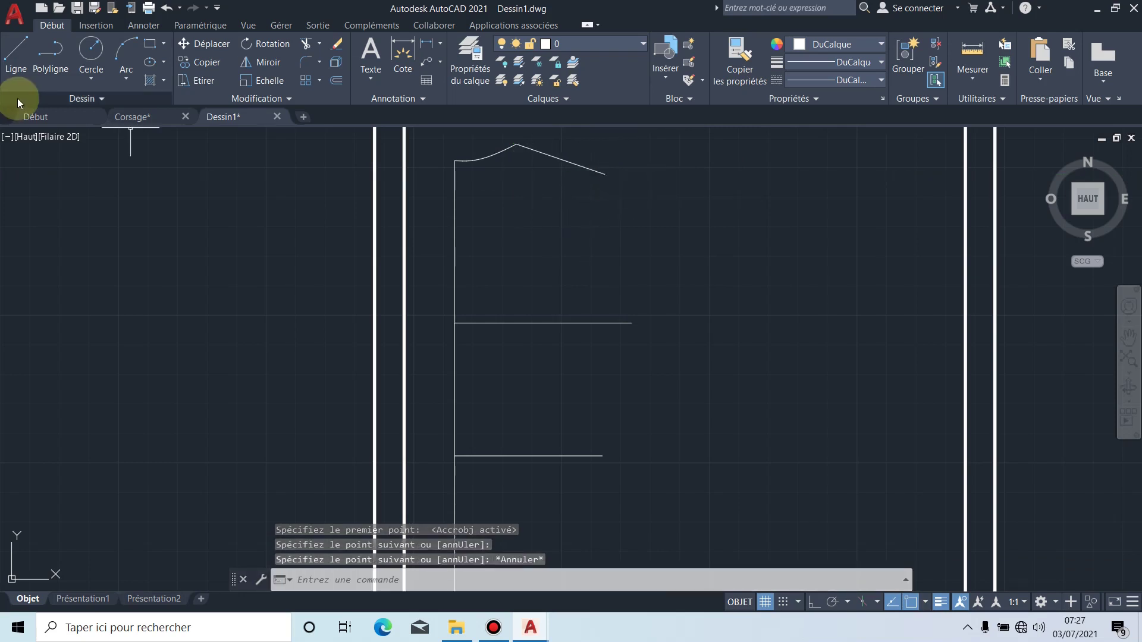
Step: Draw a fit-point spline for the armhole from the shoulder line's outer end through an inward point to the upper horizontal line's right end
left_click(83, 101)
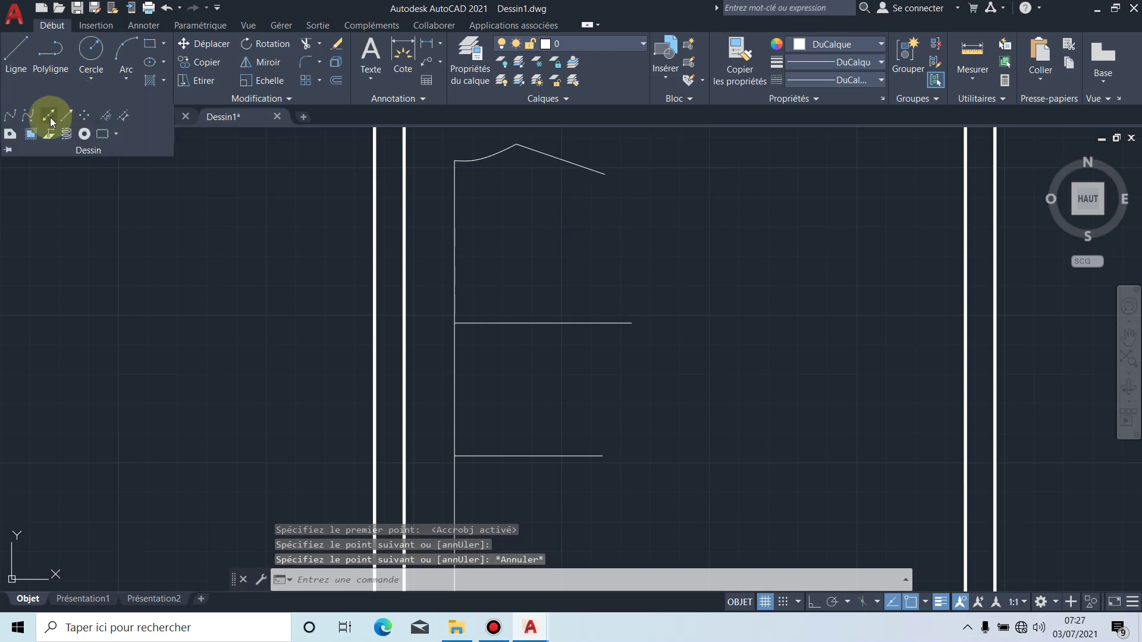
left_click(9, 117)
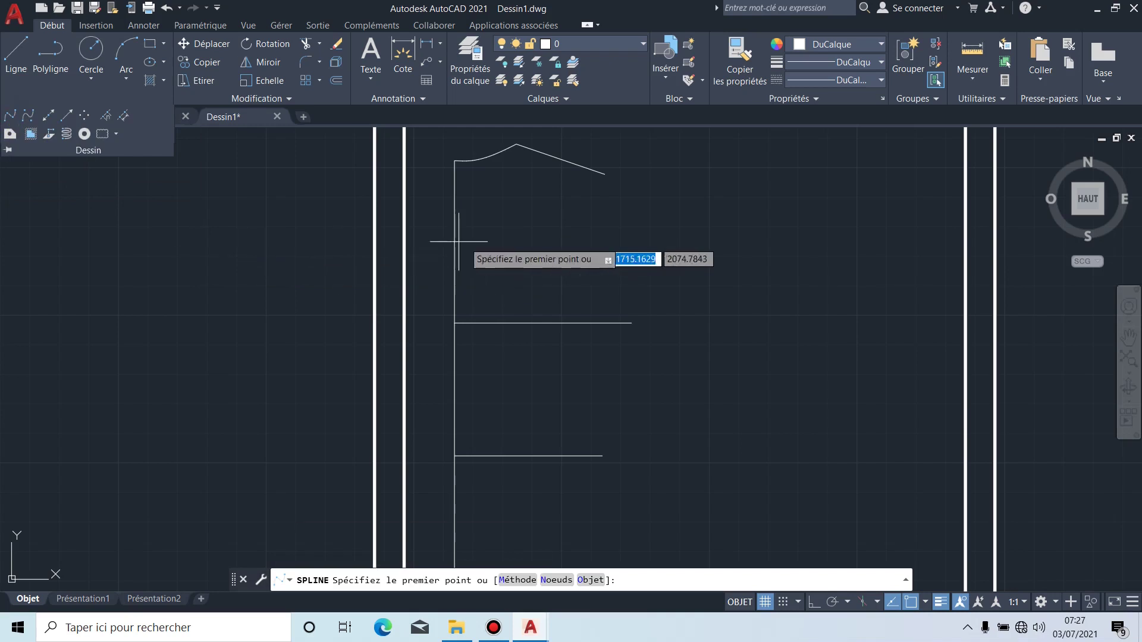
left_click(605, 175)
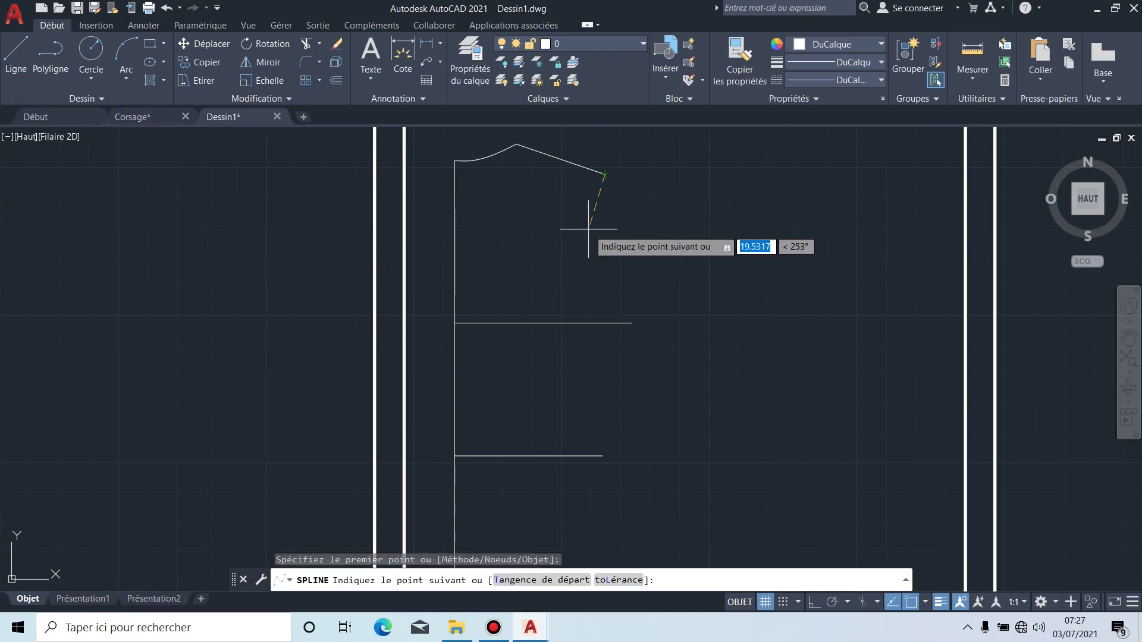
scroll(588, 230, "up", 2)
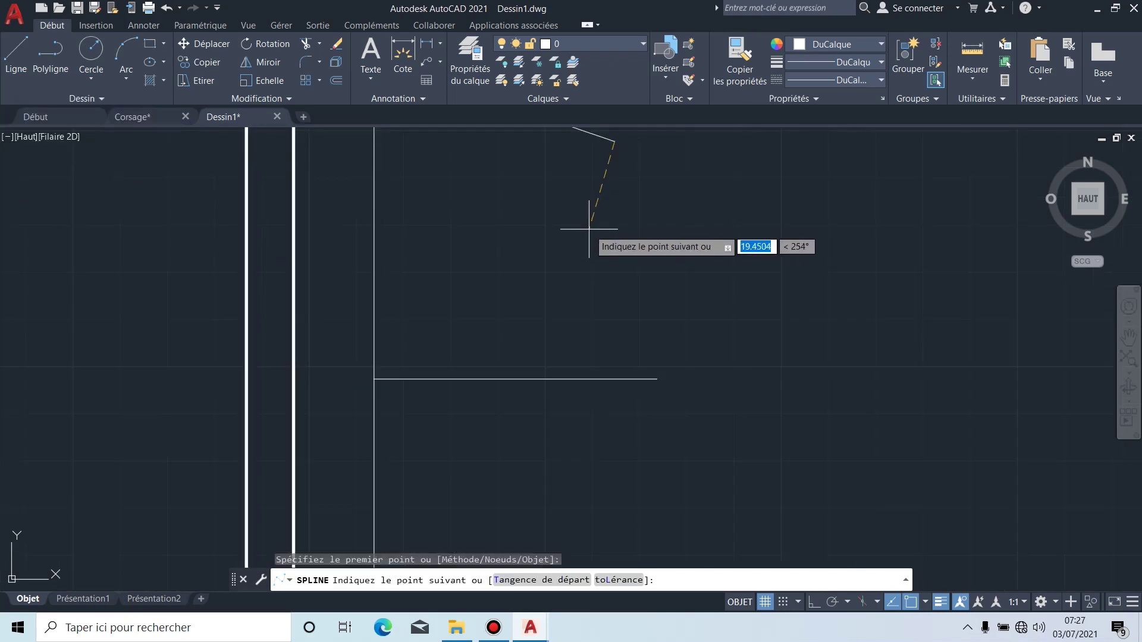
left_click(594, 271)
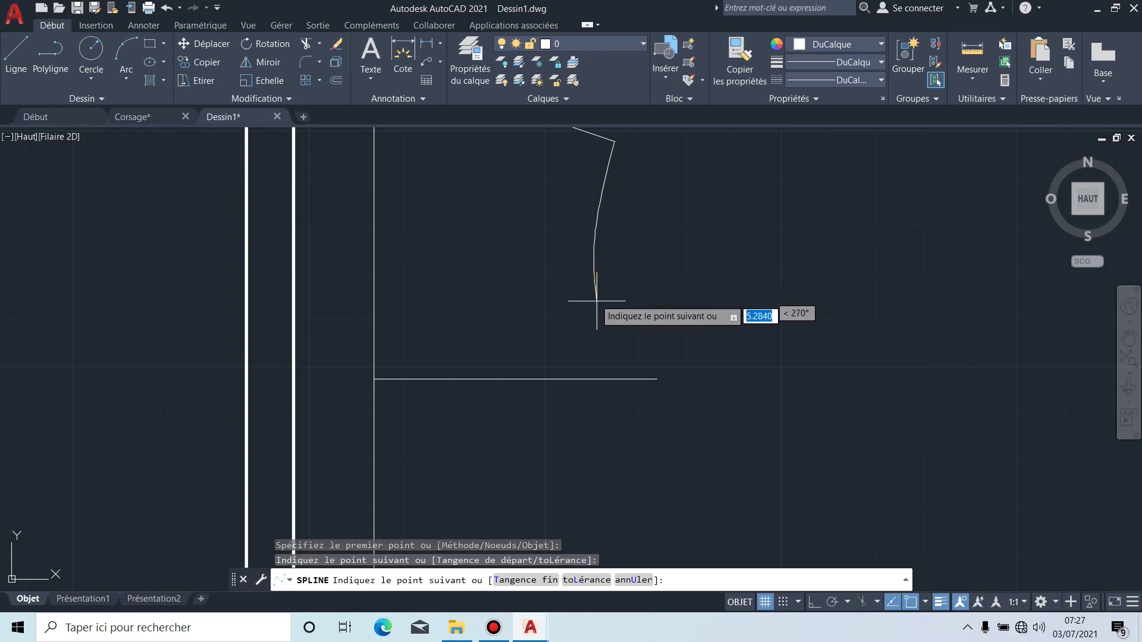
left_click(658, 378)
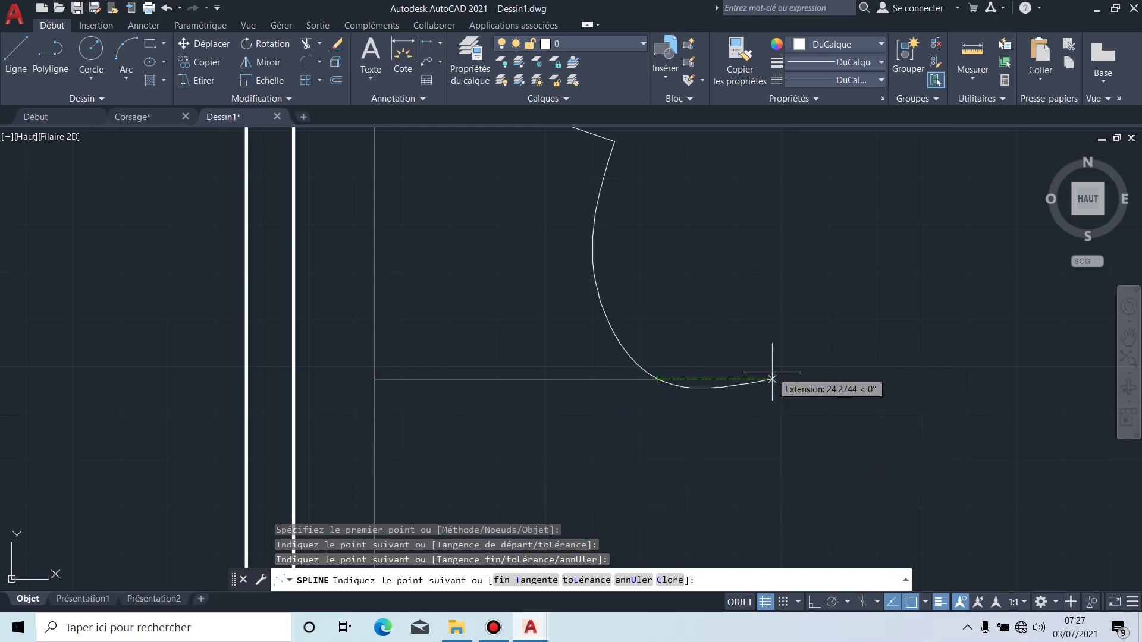
key("Return")
scroll(725, 406, "down", 2)
scroll(541, 229, "up", 2)
key("Return")
Step: Reshape the neckline curve by stretching its middle fit point right and slightly up, to about halfway between its two ends
left_click(547, 221)
scroll(552, 244, "up", 2)
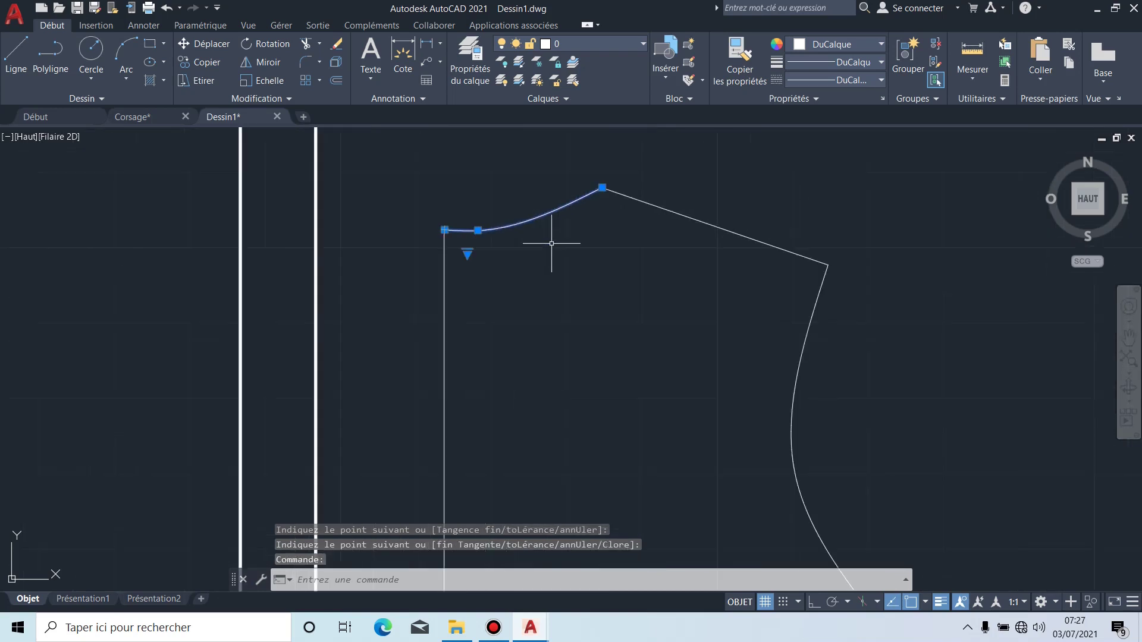
left_click(478, 231)
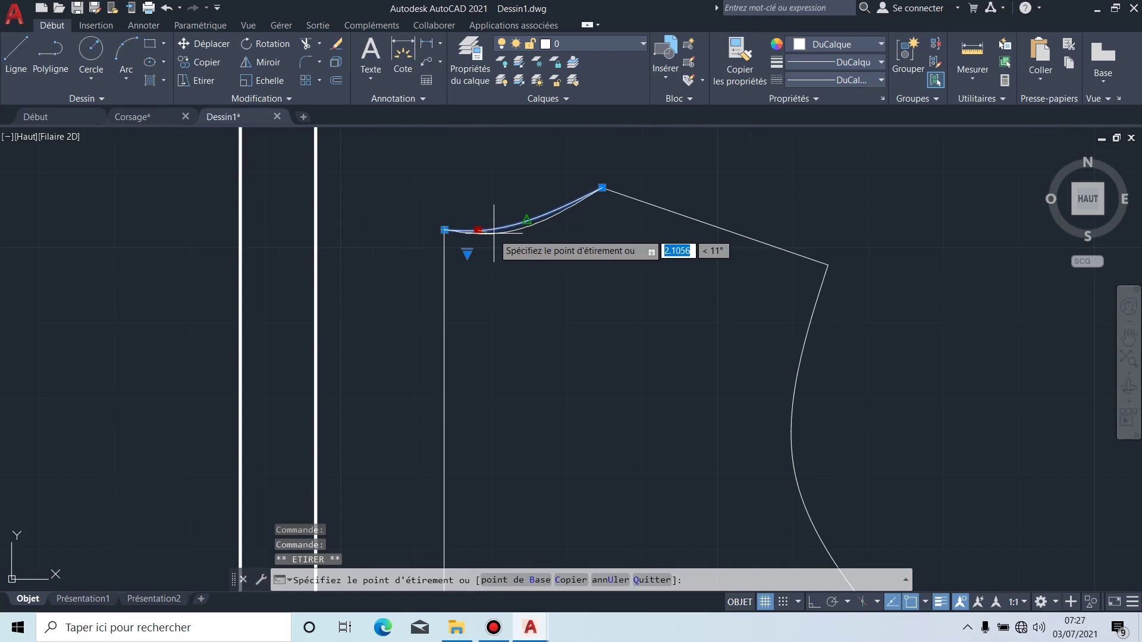
left_click(539, 224)
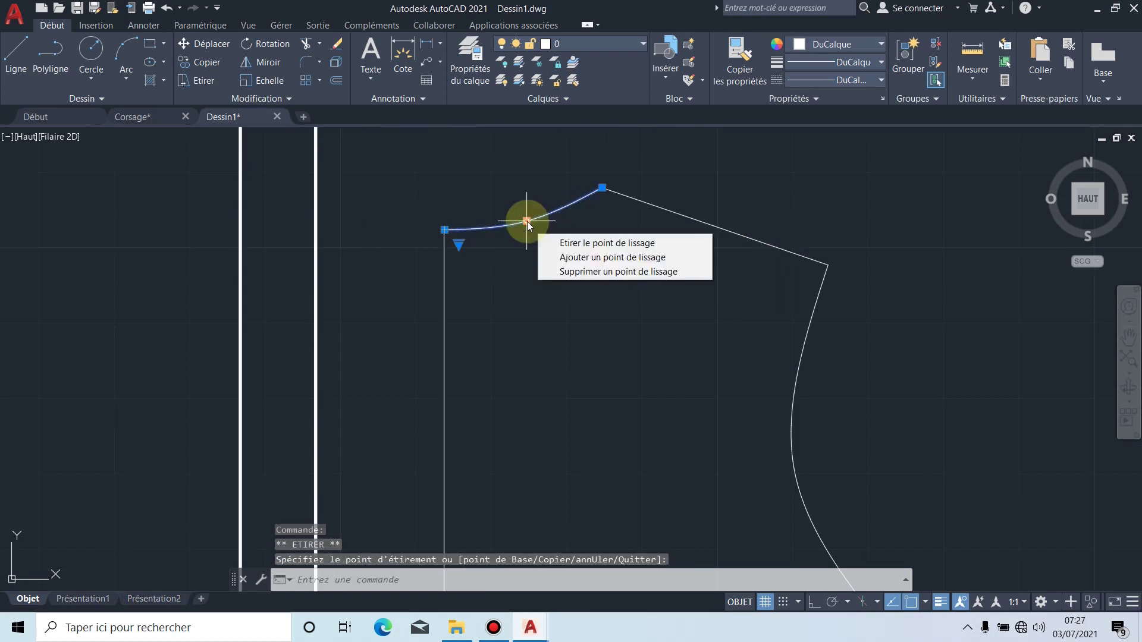
scroll(524, 215, "up", 2)
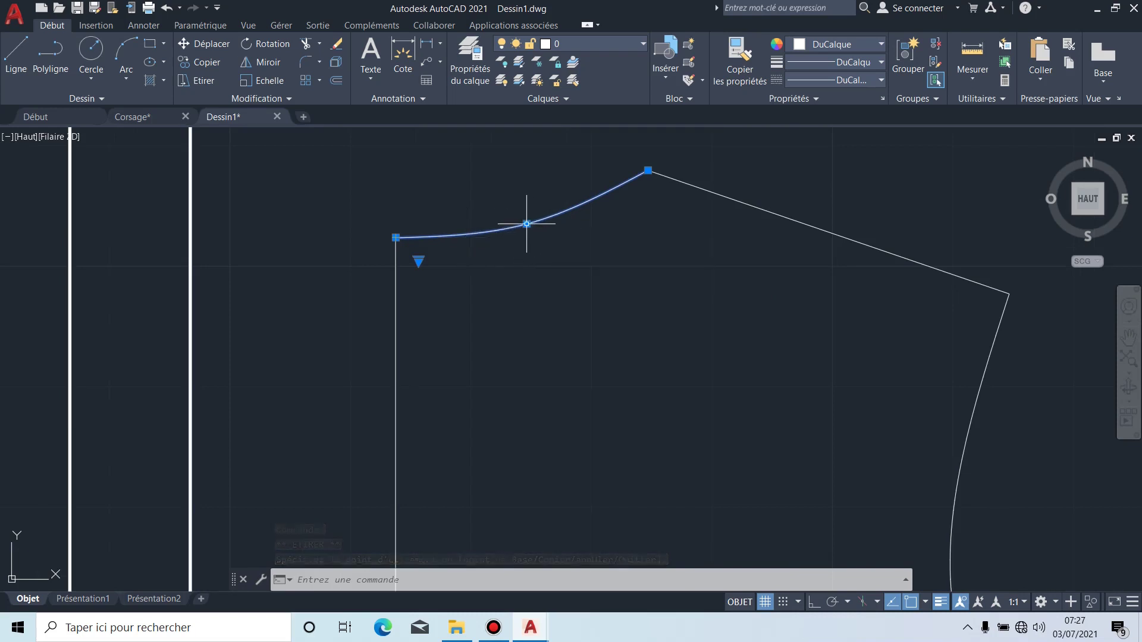
left_click(526, 224)
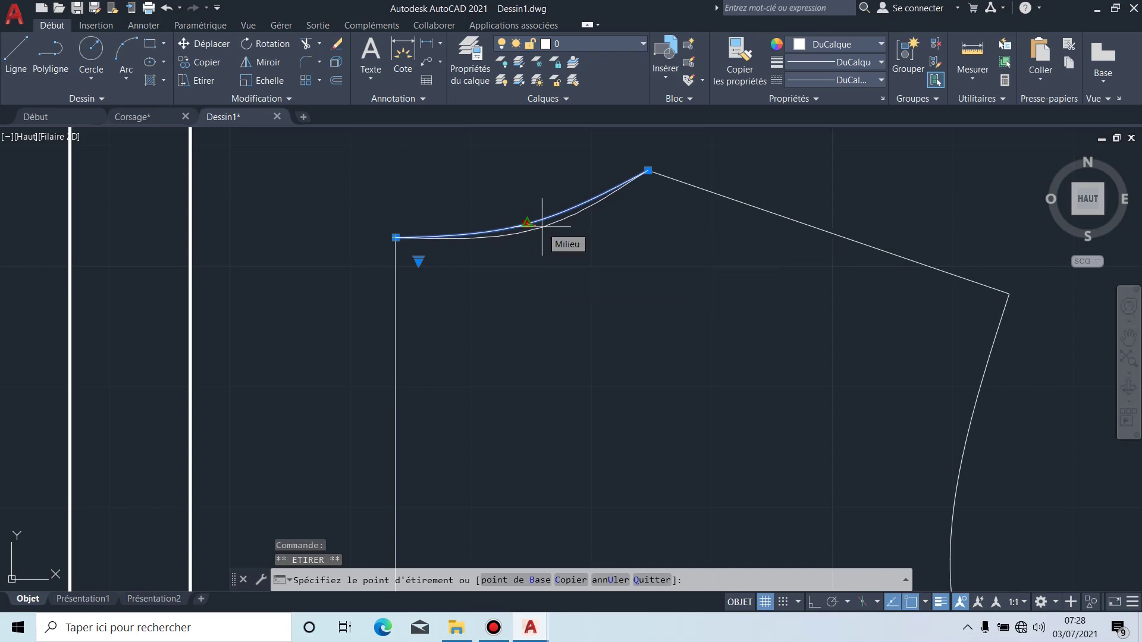
key("Escape")
scroll(580, 369, "down", 4)
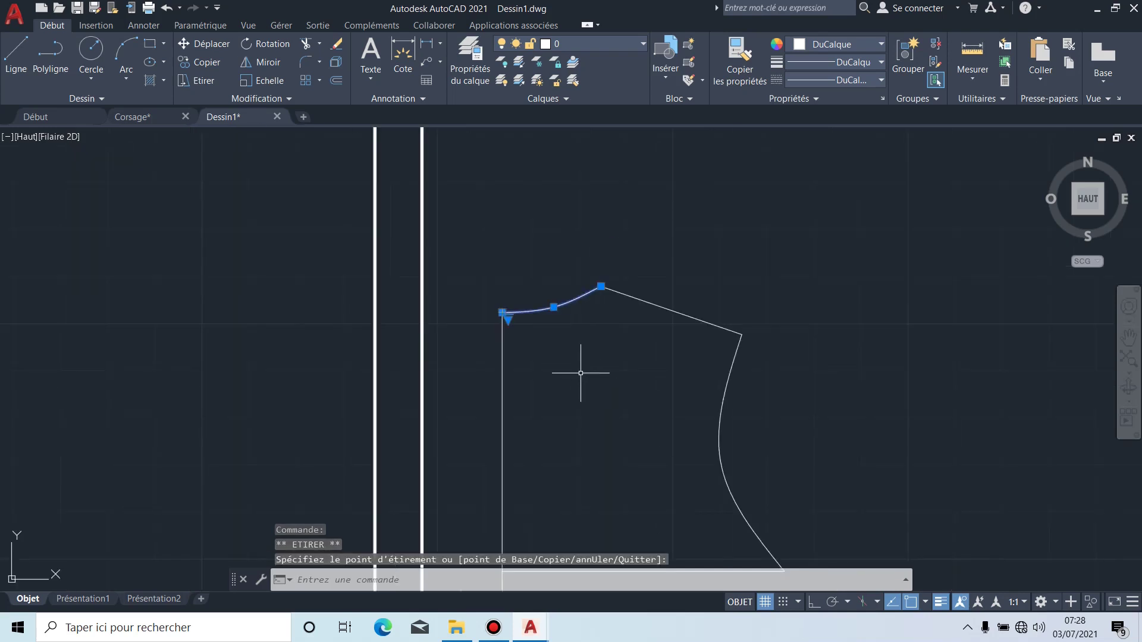
middle_click_drag(583, 375, 549, 298)
key("Escape")
Step: Add a fit point to the armhole curve between its middle point and lower end to round the lower part, and deselect it
left_click(690, 361)
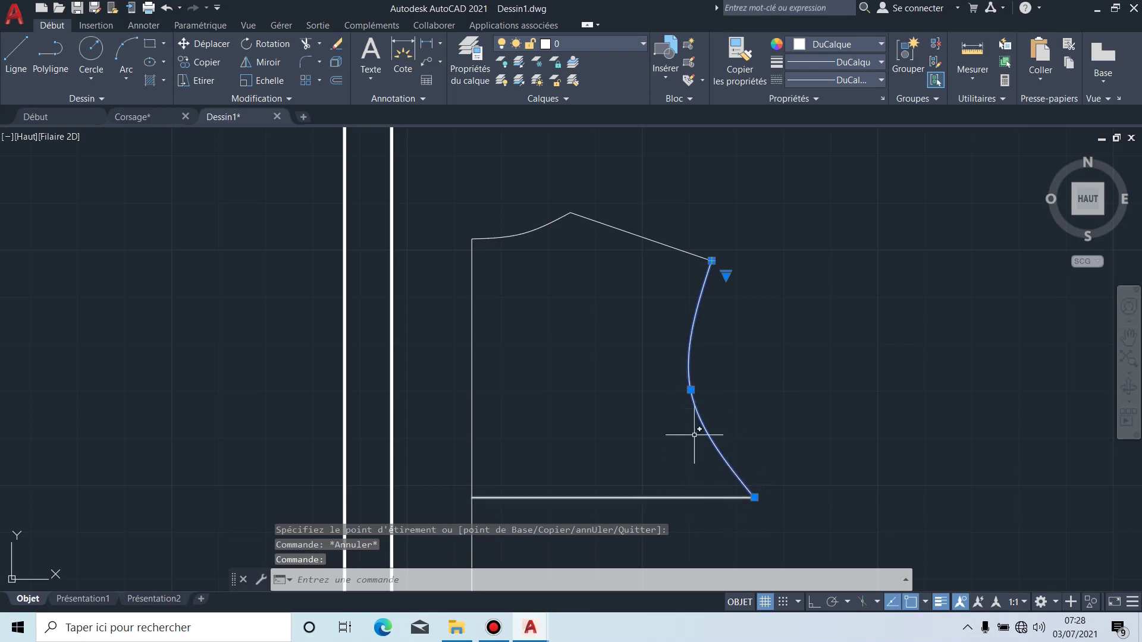
left_click(690, 389)
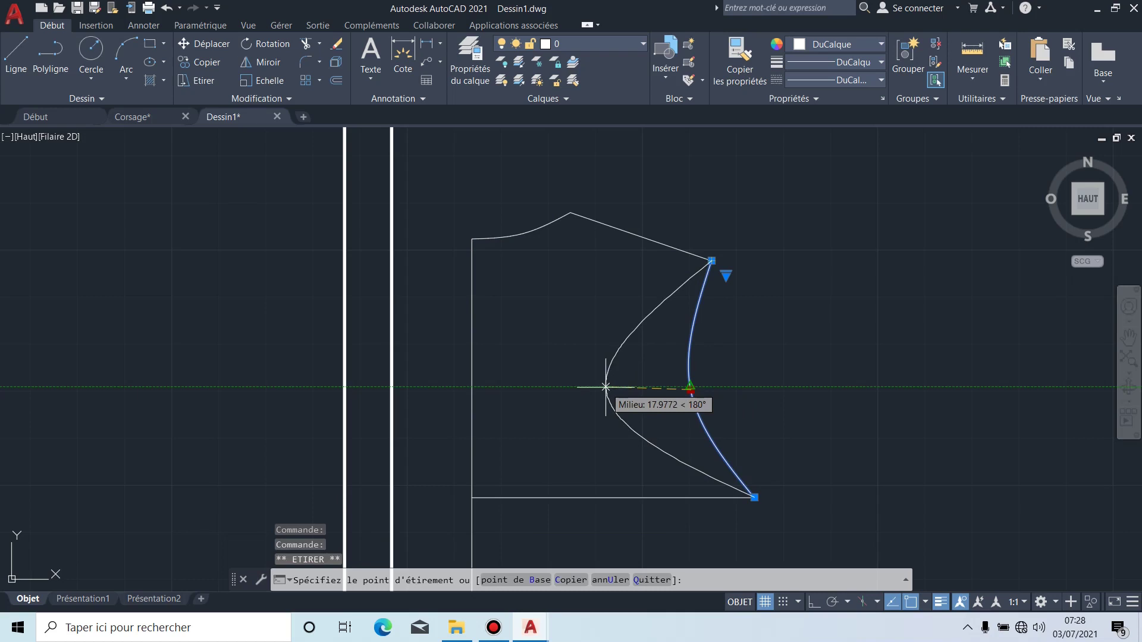
key("Escape")
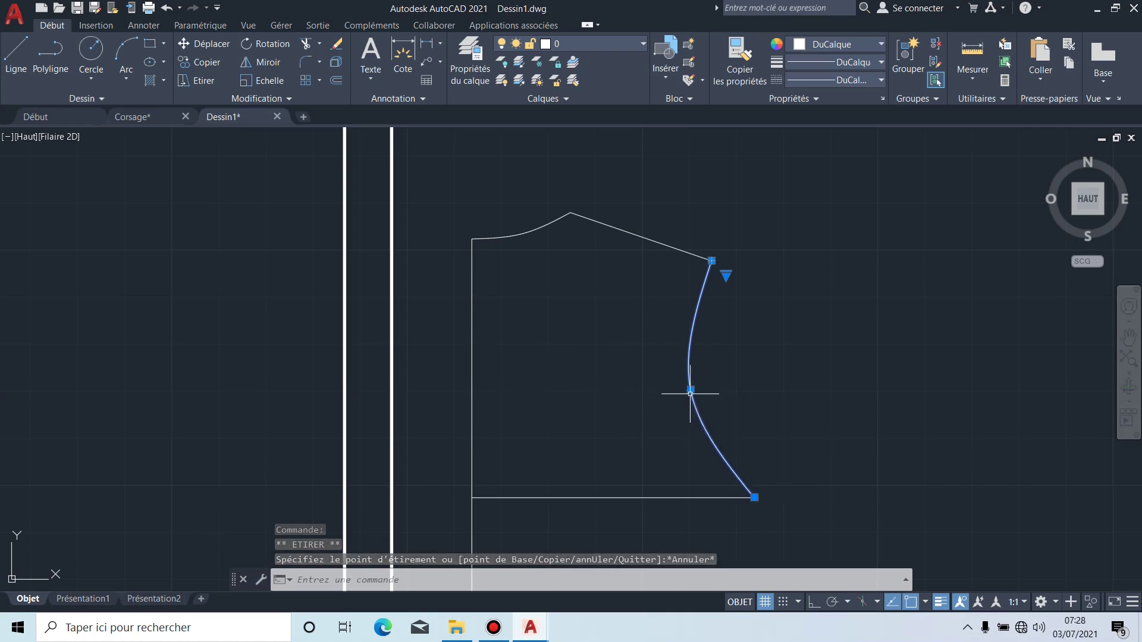
mouse_move(691, 391)
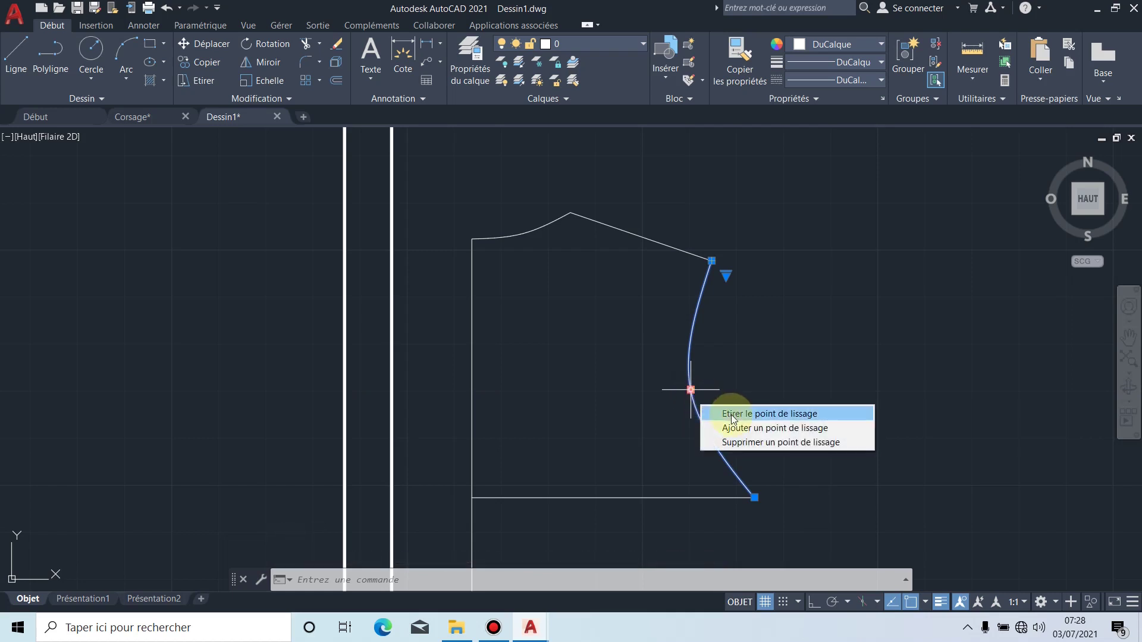
left_click(741, 430)
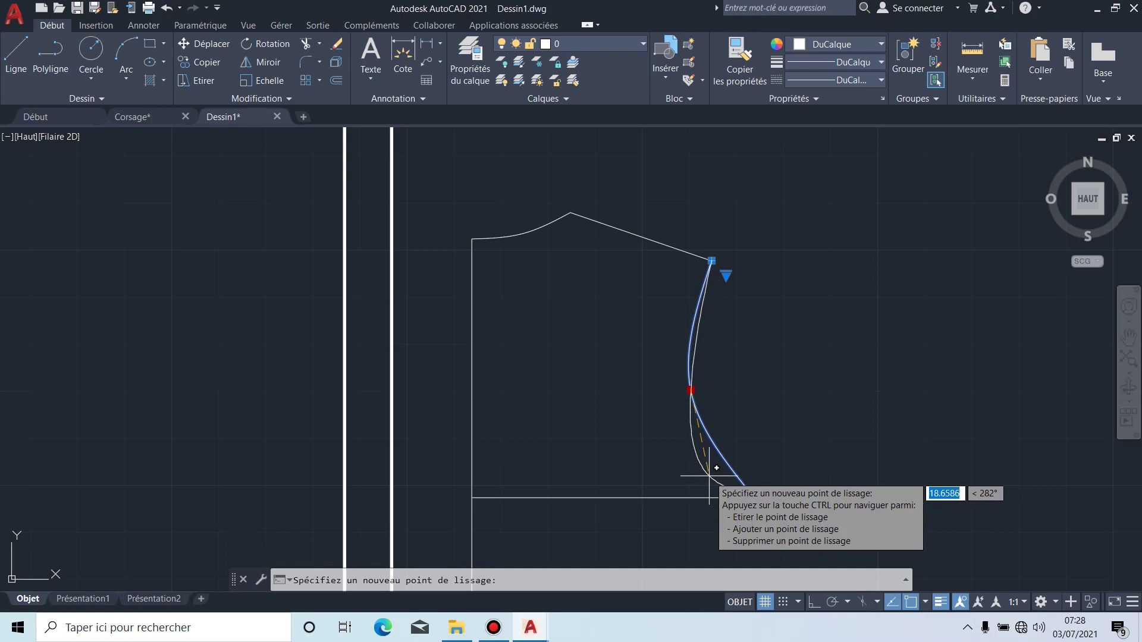
left_click(710, 476)
middle_click_drag(797, 478, 761, 400)
key("Escape")
scroll(752, 421, "down", 1)
middle_click_drag(768, 469, 676, 391)
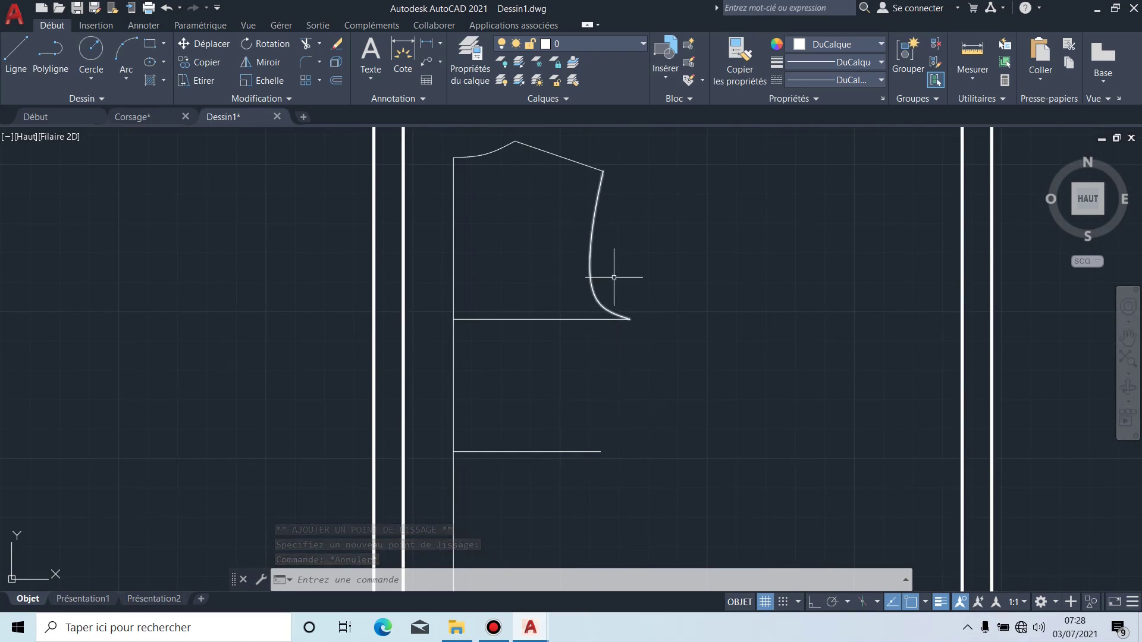
middle_click_drag(713, 376, 695, 327)
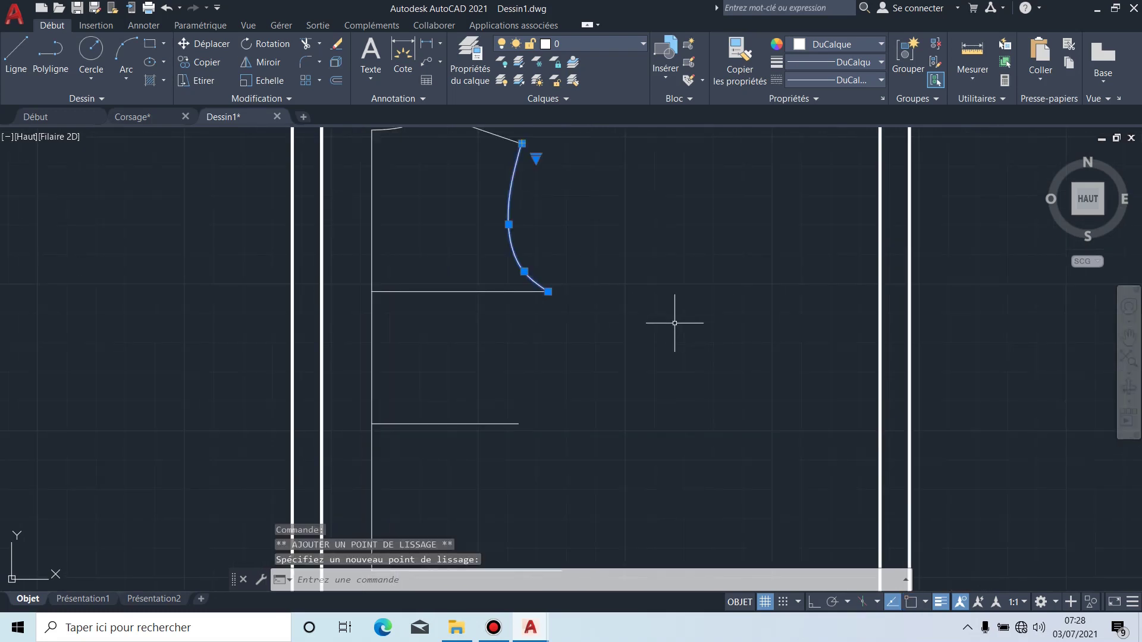
key("Escape")
Step: With object snap on, draw connected lines from the armhole's lower end through the middle horizontal line's right end to the bottom line's right end
left_click(11, 57)
middle_click_drag(490, 332, 501, 253)
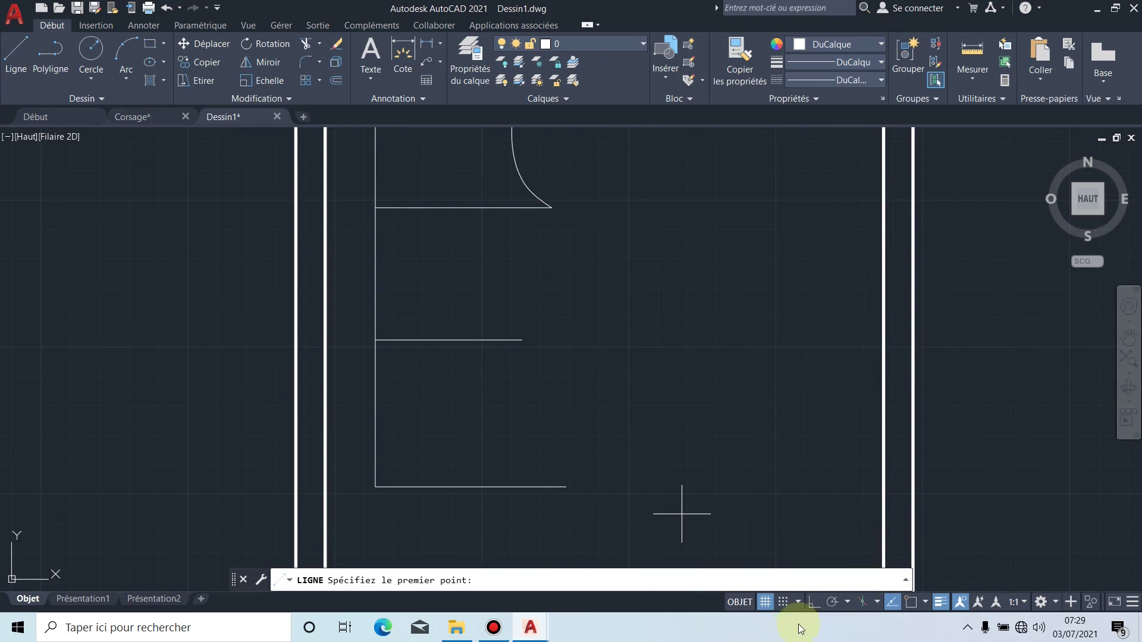
left_click(909, 602)
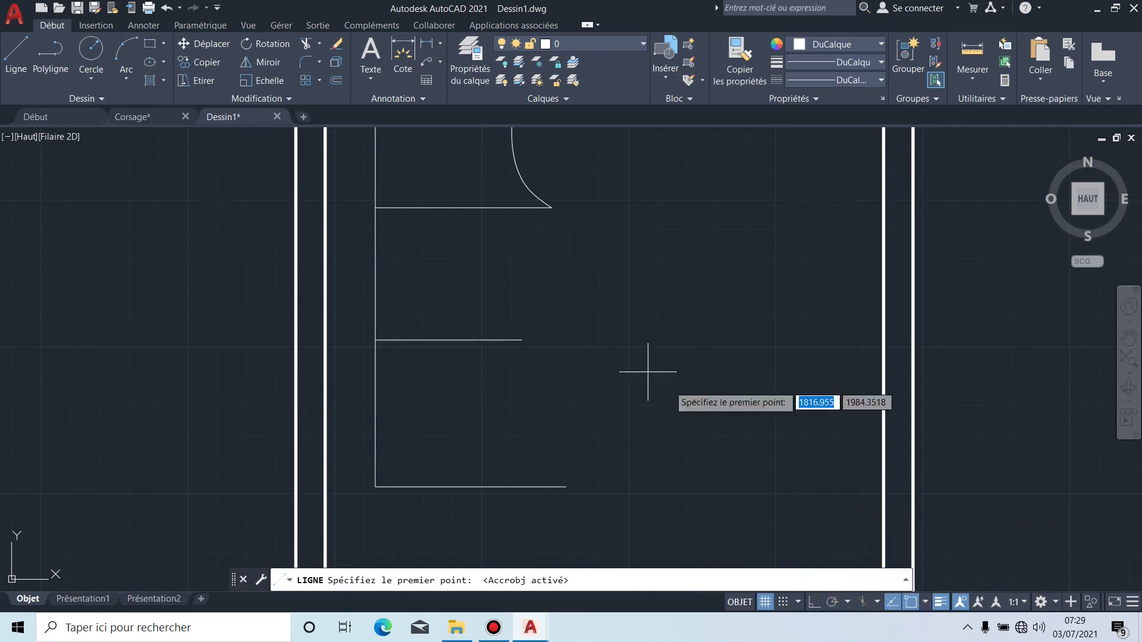
left_click(552, 207)
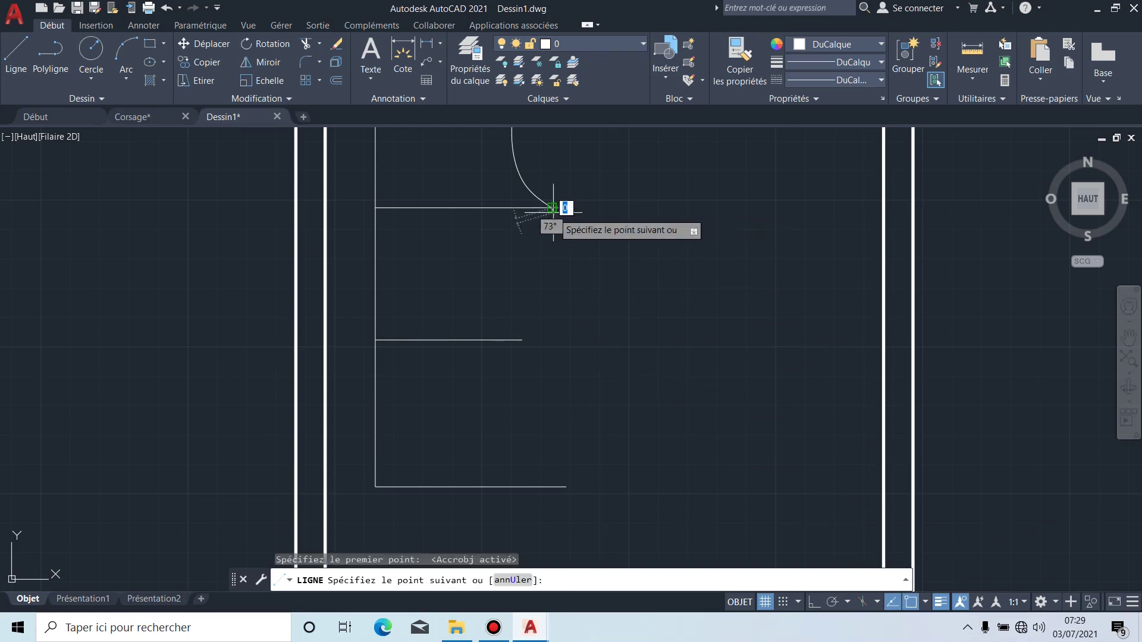
left_click(523, 341)
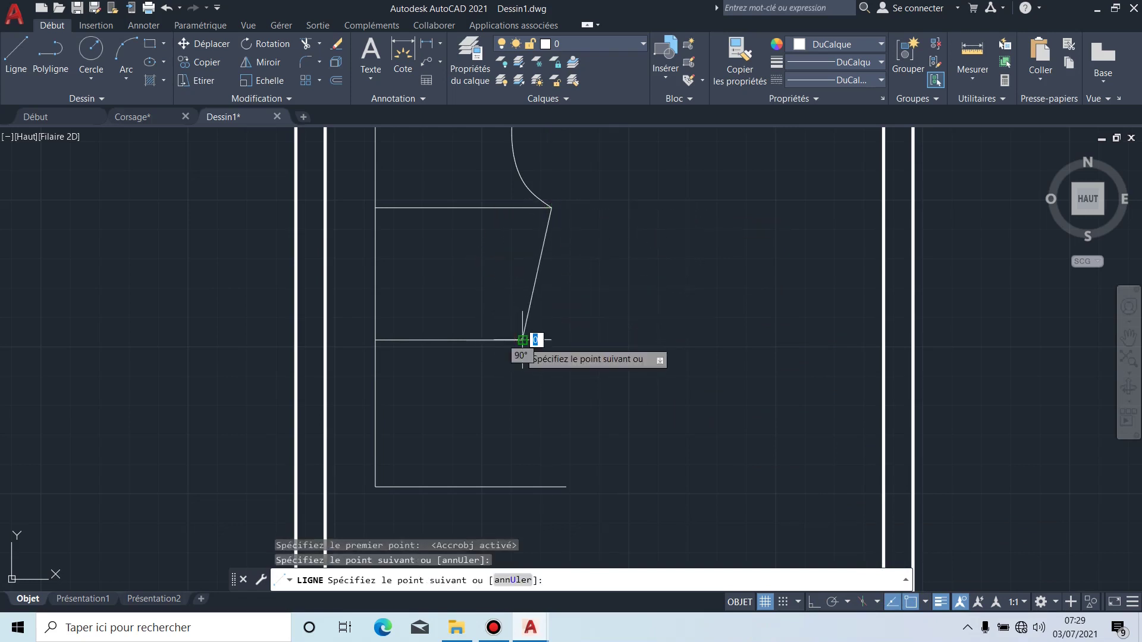
left_click(567, 487)
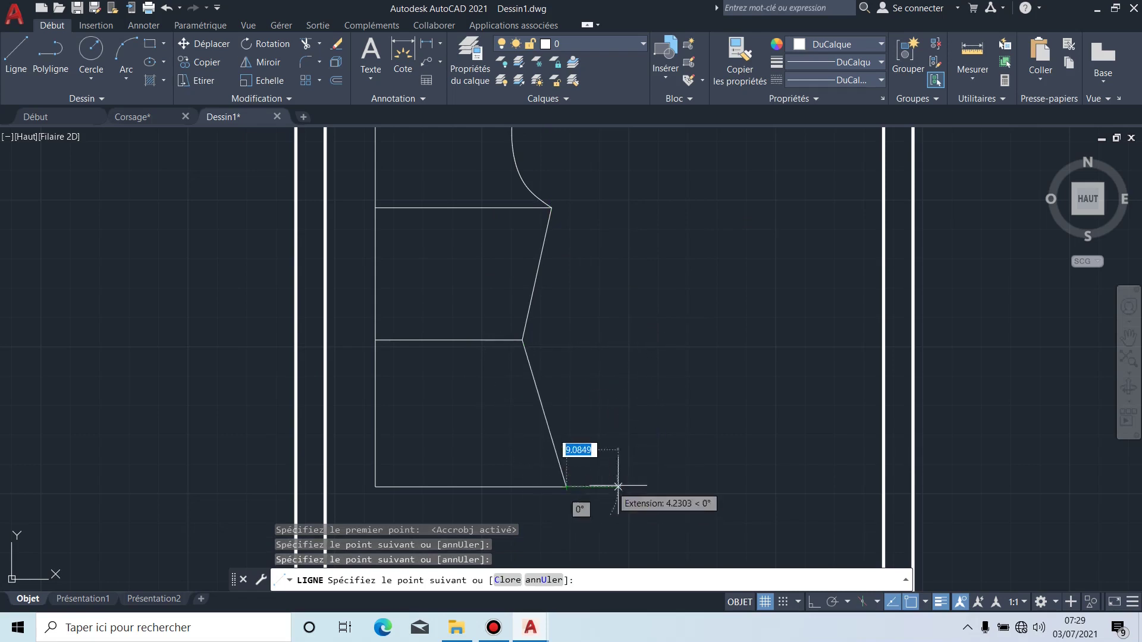
key("Escape")
Step: Draw a fit-point spline from the armhole's lower end through the middle horizontal line's outer end to the bottom line's outer end
mouse_move(621, 378)
middle_mouse_down()
mouse_move(619, 395)
mouse_move(645, 348)
middle_mouse_up()
scroll(560, 312, "up", 4)
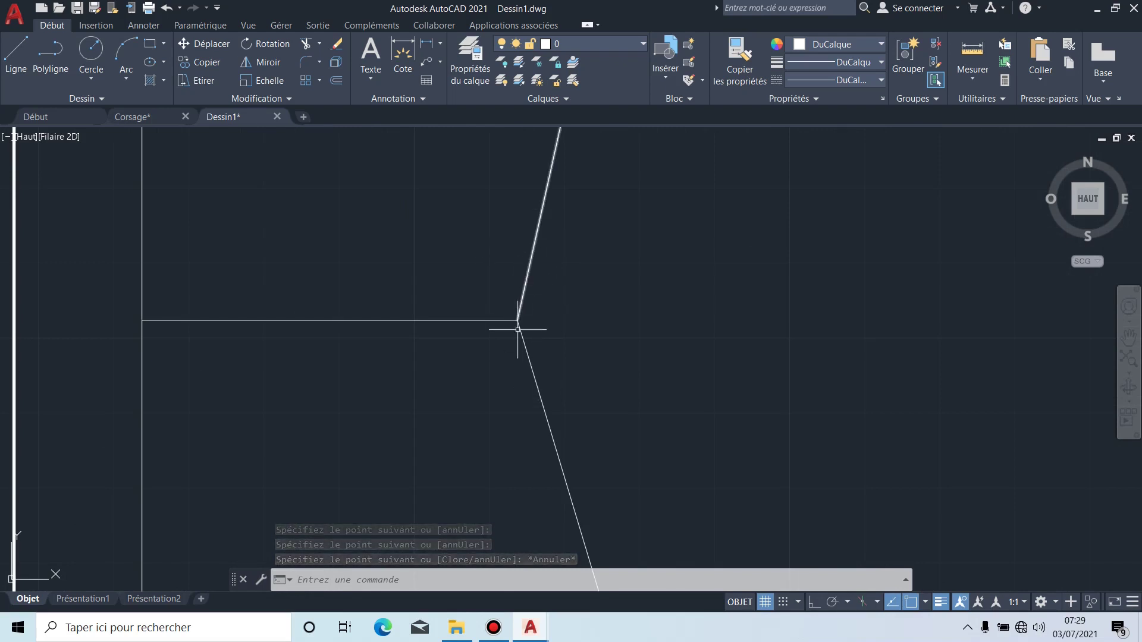
scroll(576, 352, "down", 4)
middle_click_drag(596, 337, 566, 335)
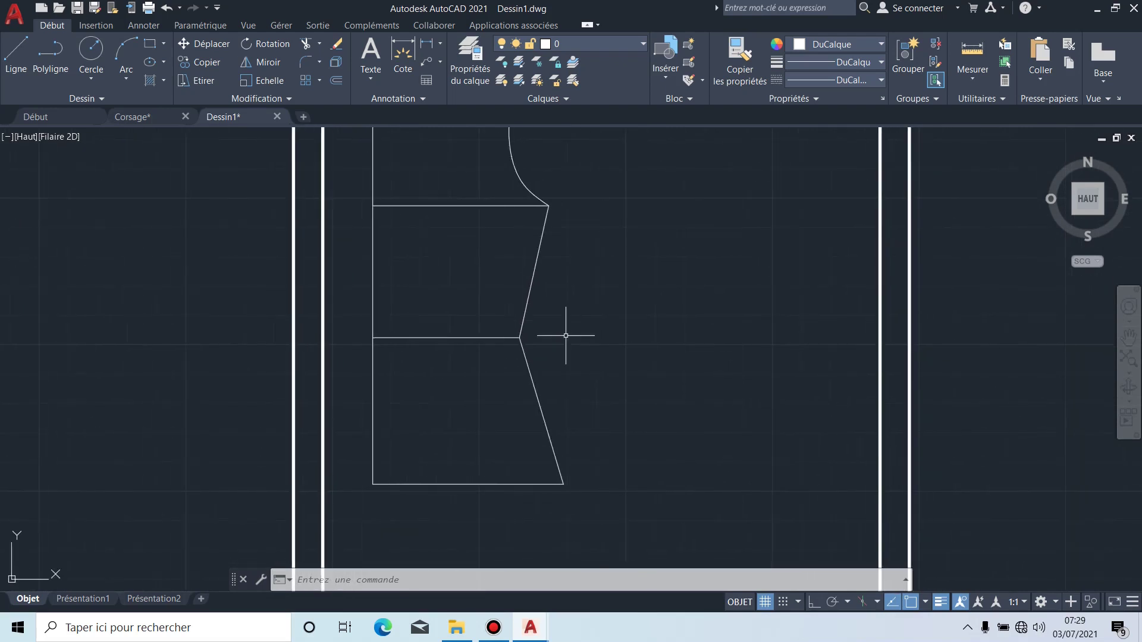
left_click(101, 98)
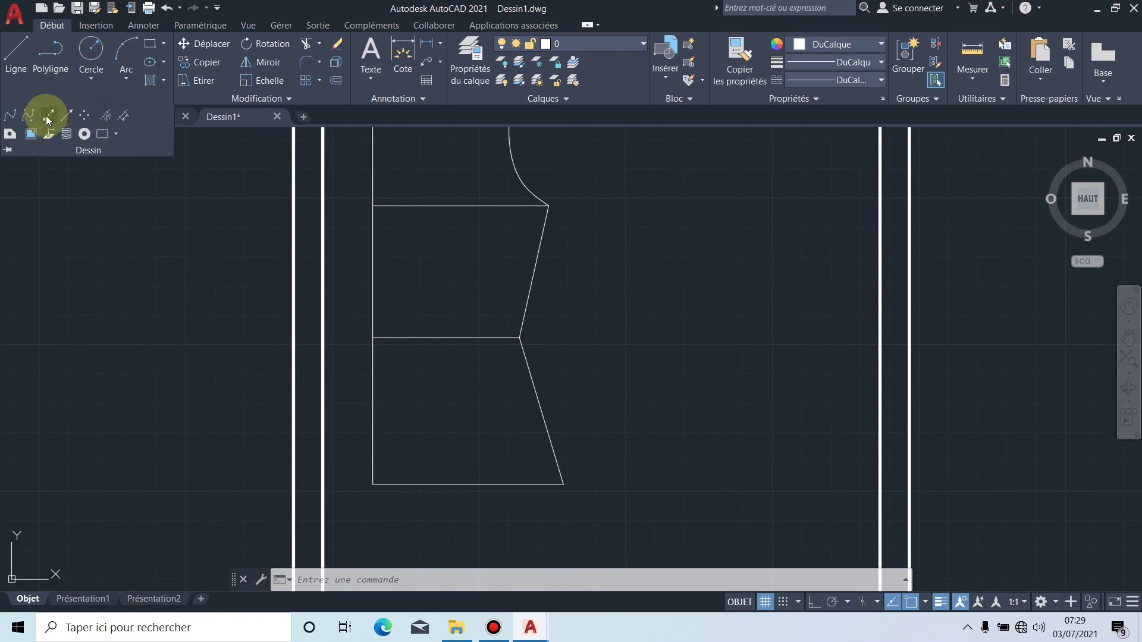
left_click(12, 117)
left_click(548, 207)
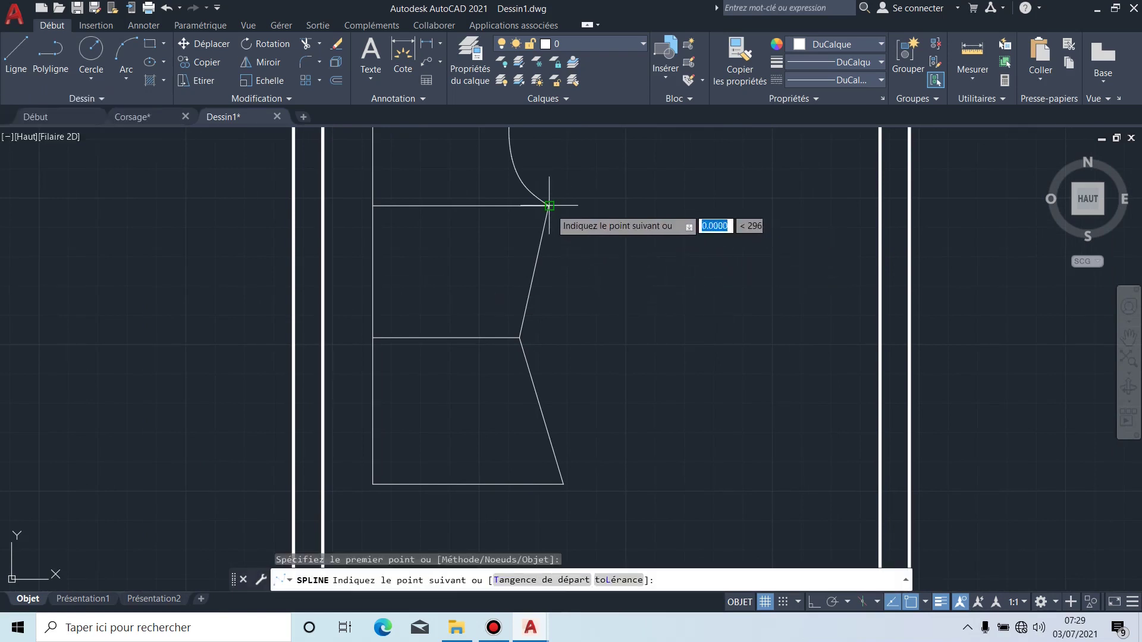
scroll(528, 343, "up", 4)
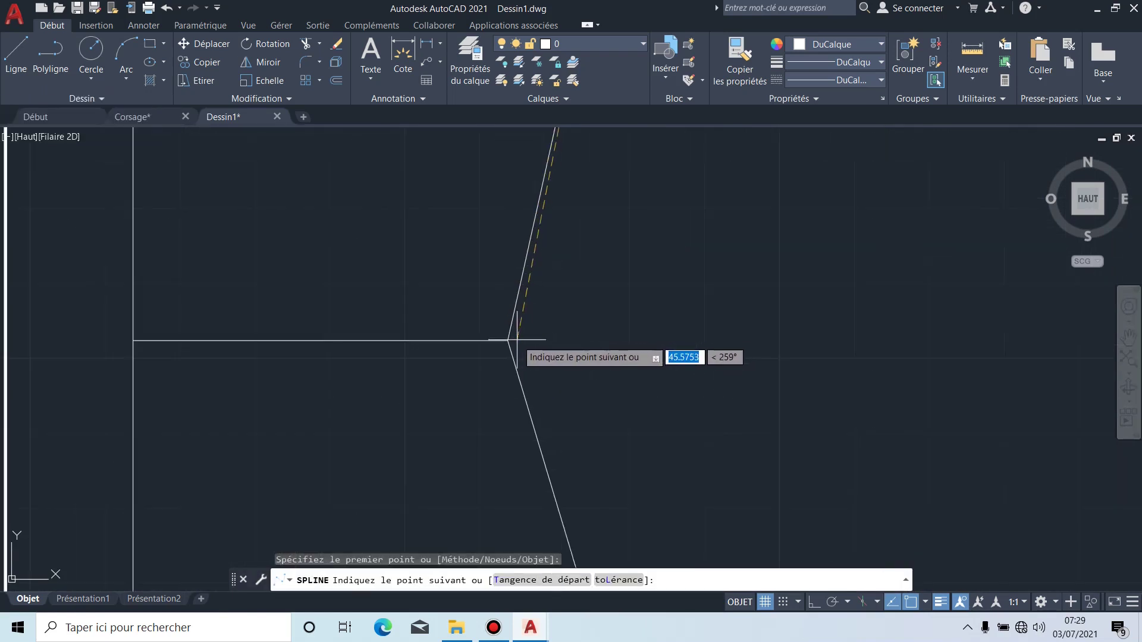
left_click(508, 341)
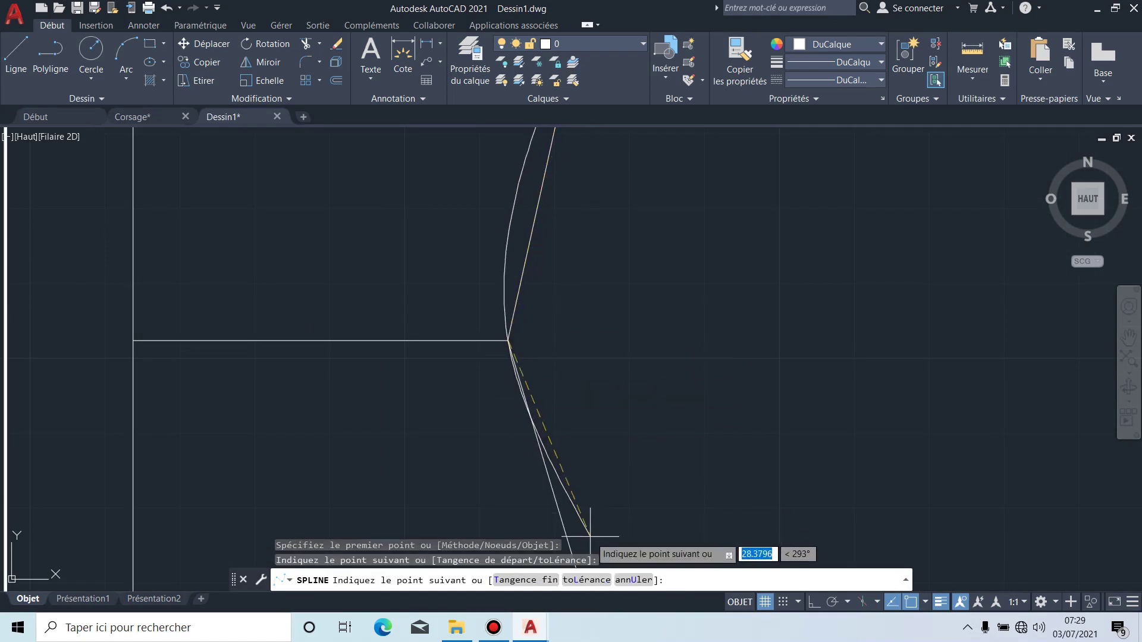
middle_click_drag(586, 536, 568, 495)
scroll(568, 494, "down", 2)
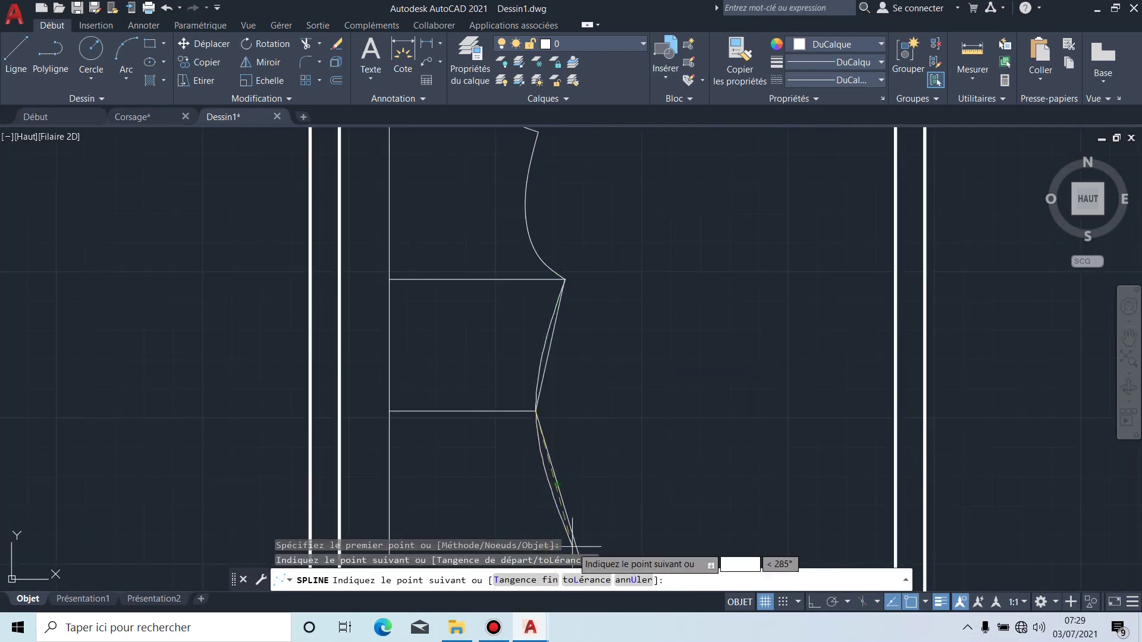
middle_click_drag(565, 494, 524, 358)
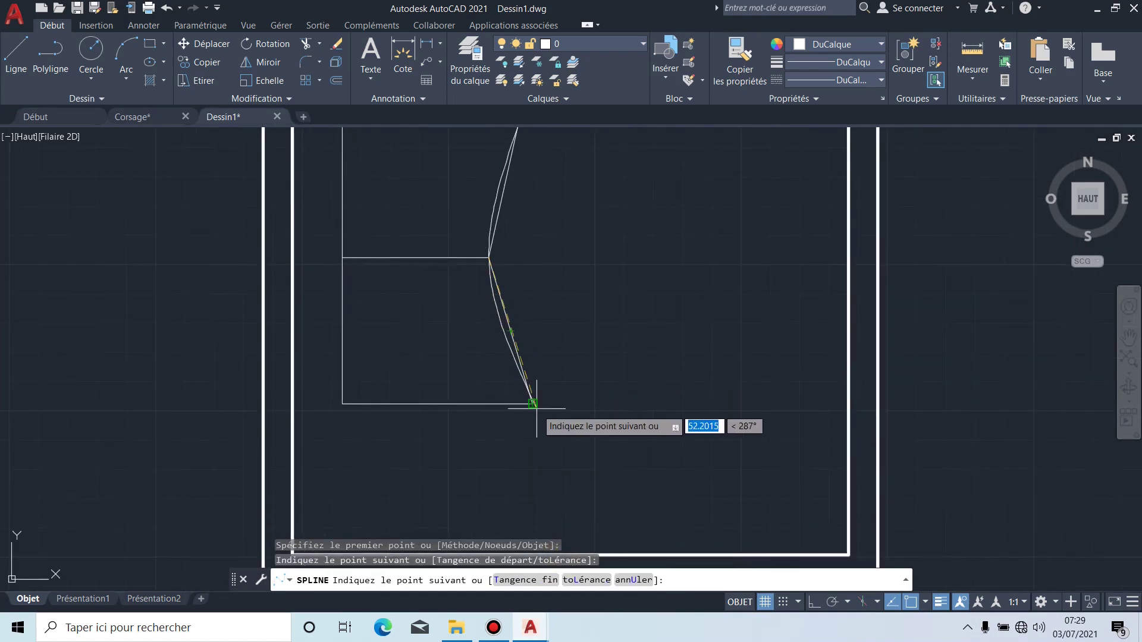
left_click(537, 409)
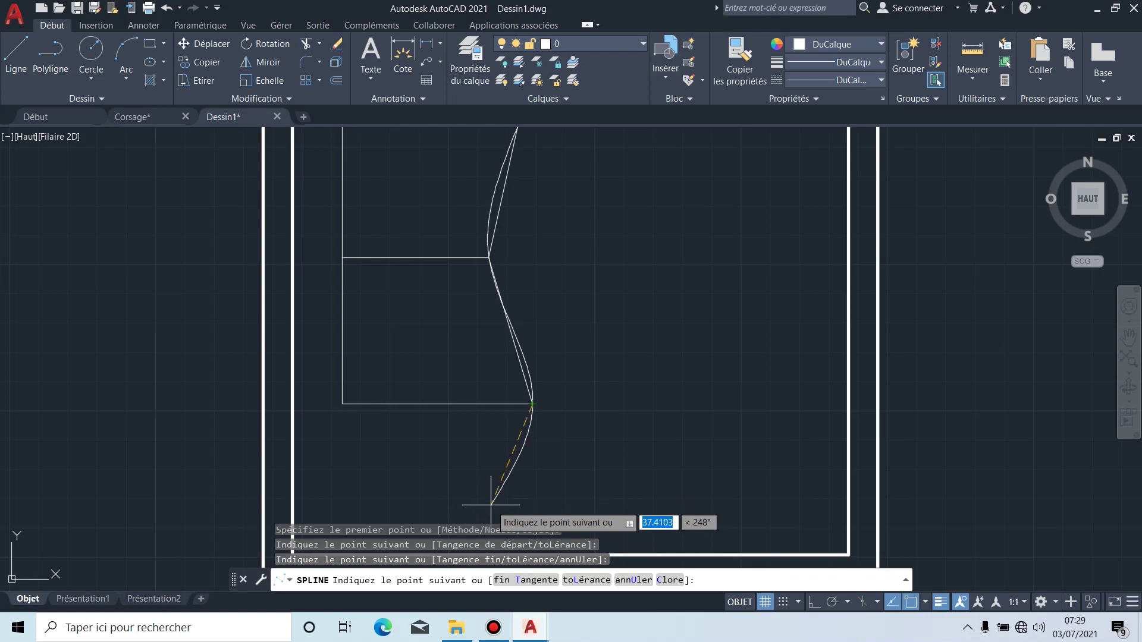
key("Return")
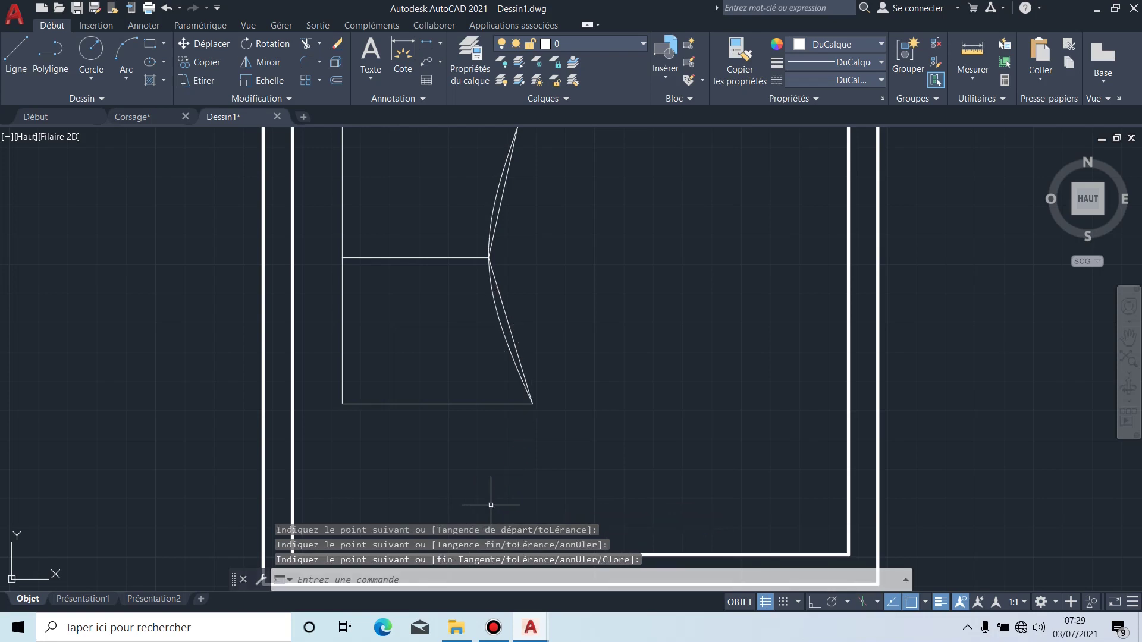
Step: Erase the curved side-seam spline, keeping the straight side-seam lines
left_click(494, 306)
middle_click_drag(528, 267, 510, 324)
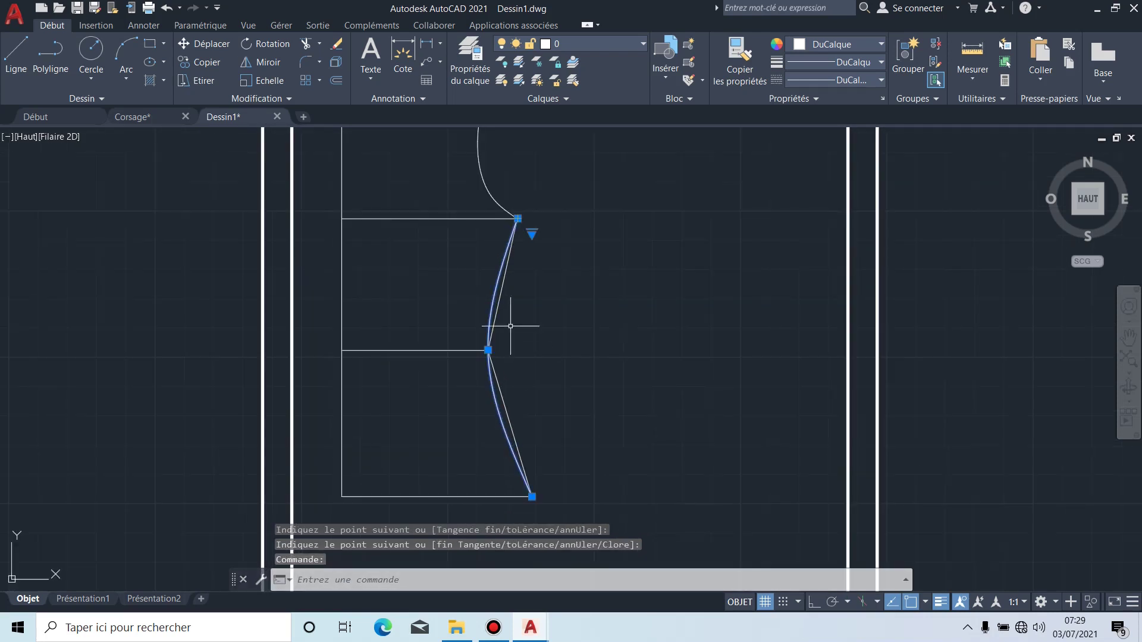
scroll(509, 309, "up", 2)
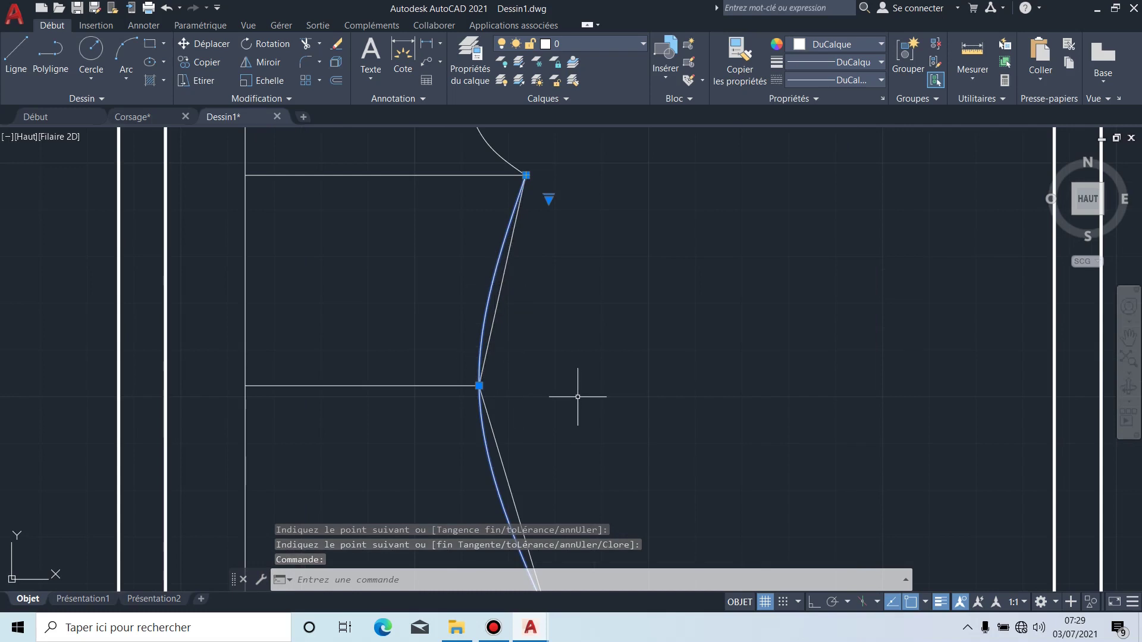
key("Delete")
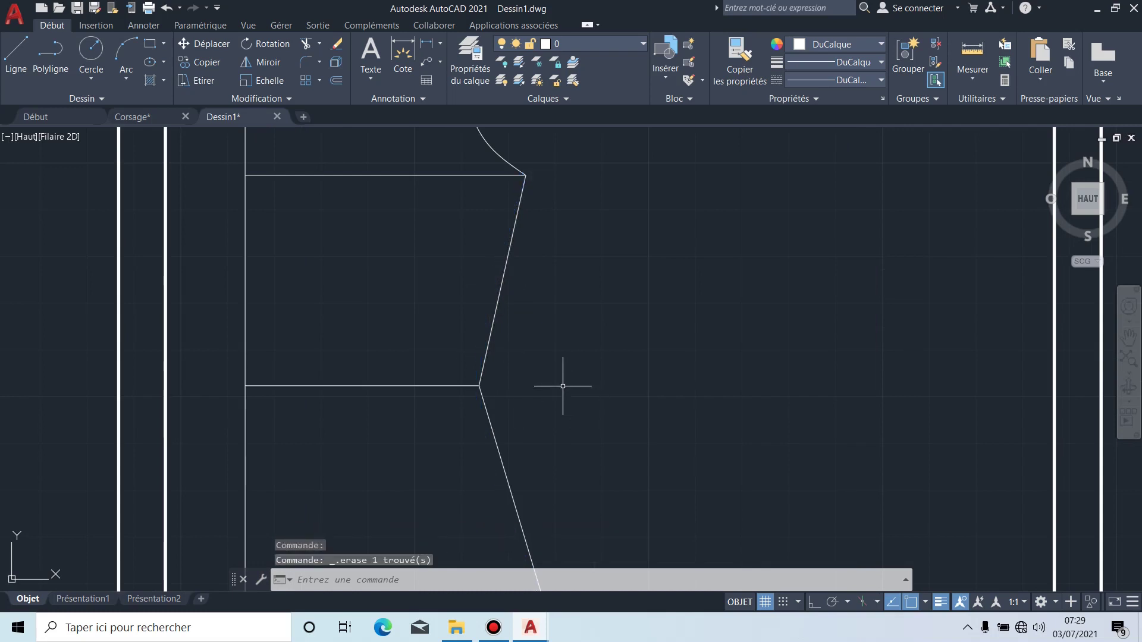
Step: Assign the three vertical centre-line segments of the bodice to the "trait mixte" layer and deselect them
scroll(599, 341, "down", 3)
middle_click_drag(640, 331, 633, 404)
middle_click_drag(654, 342, 615, 387)
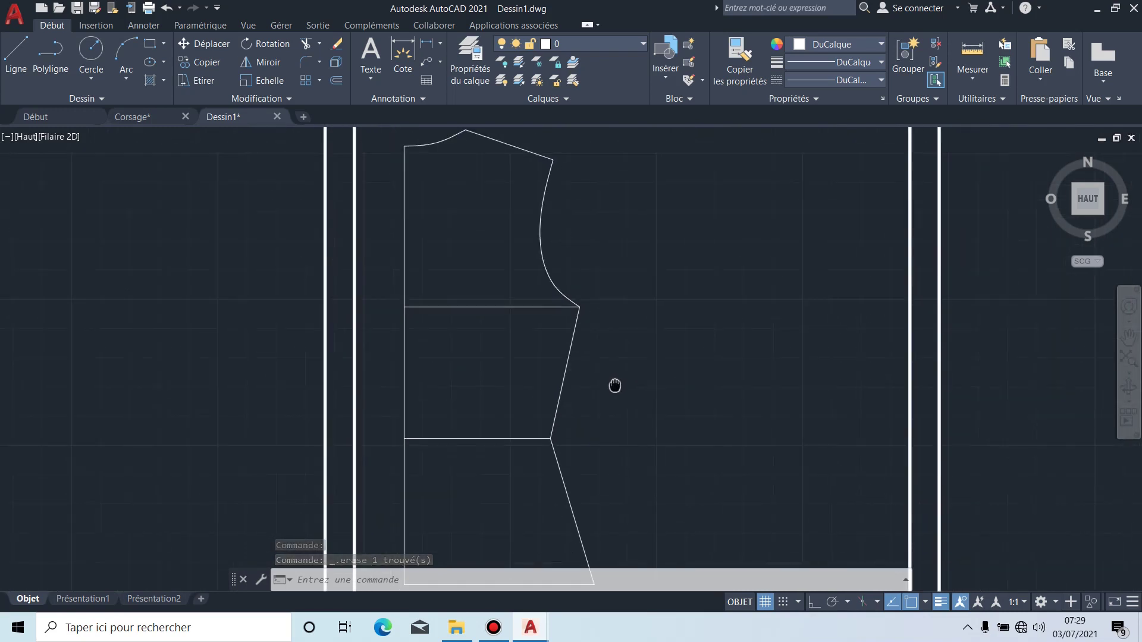
middle_click_drag(648, 330, 663, 324)
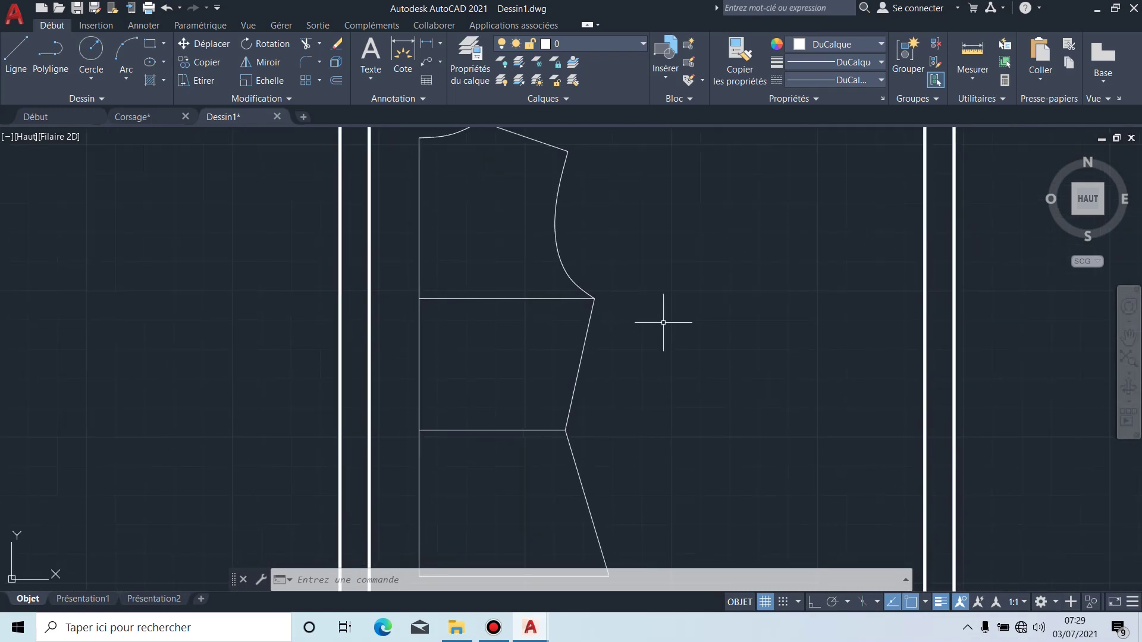
left_click(419, 237)
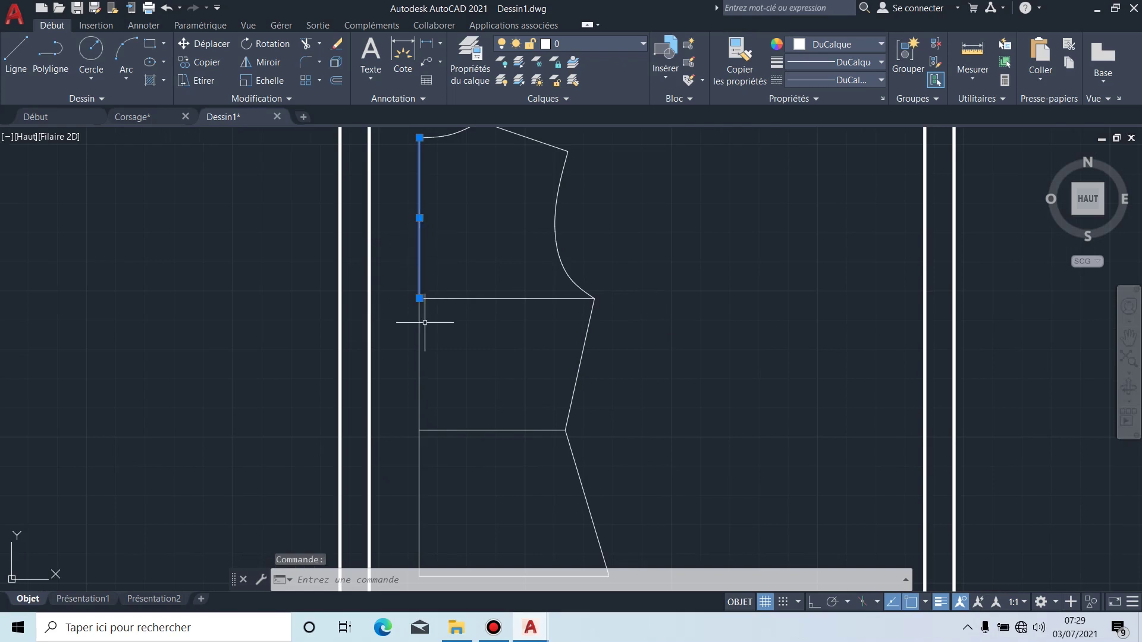
left_click(419, 343)
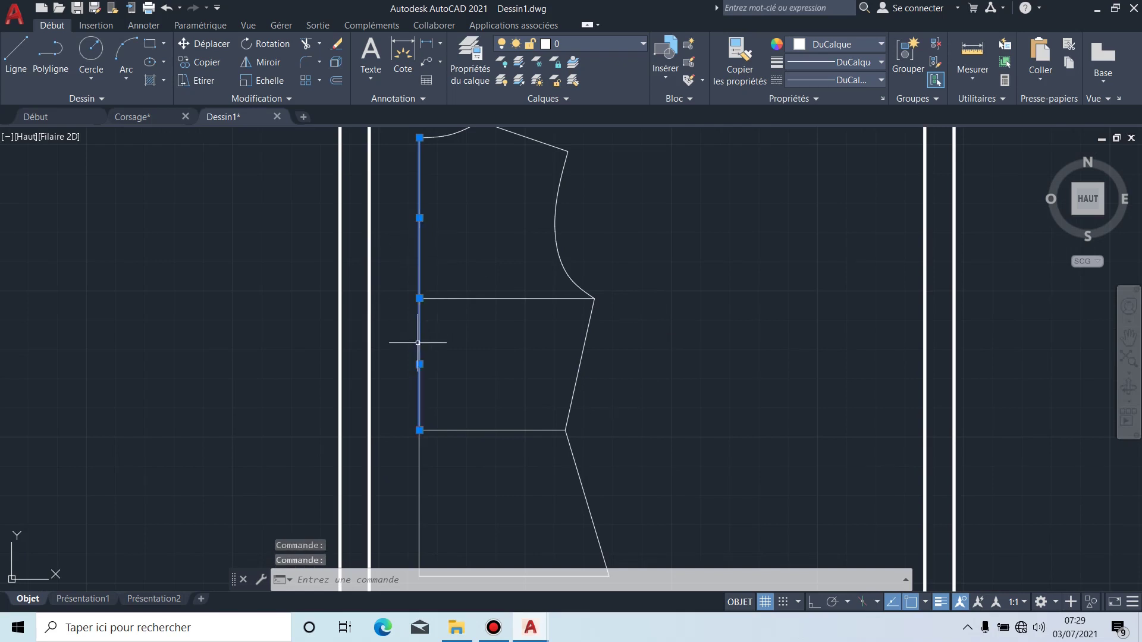
left_click(419, 502)
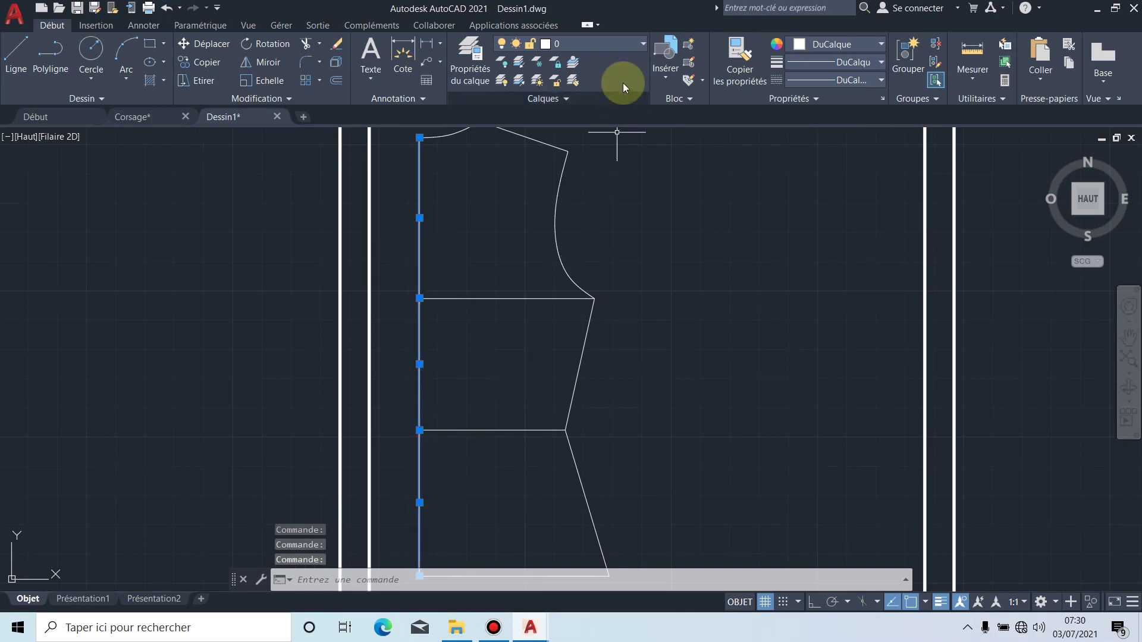
left_click(626, 44)
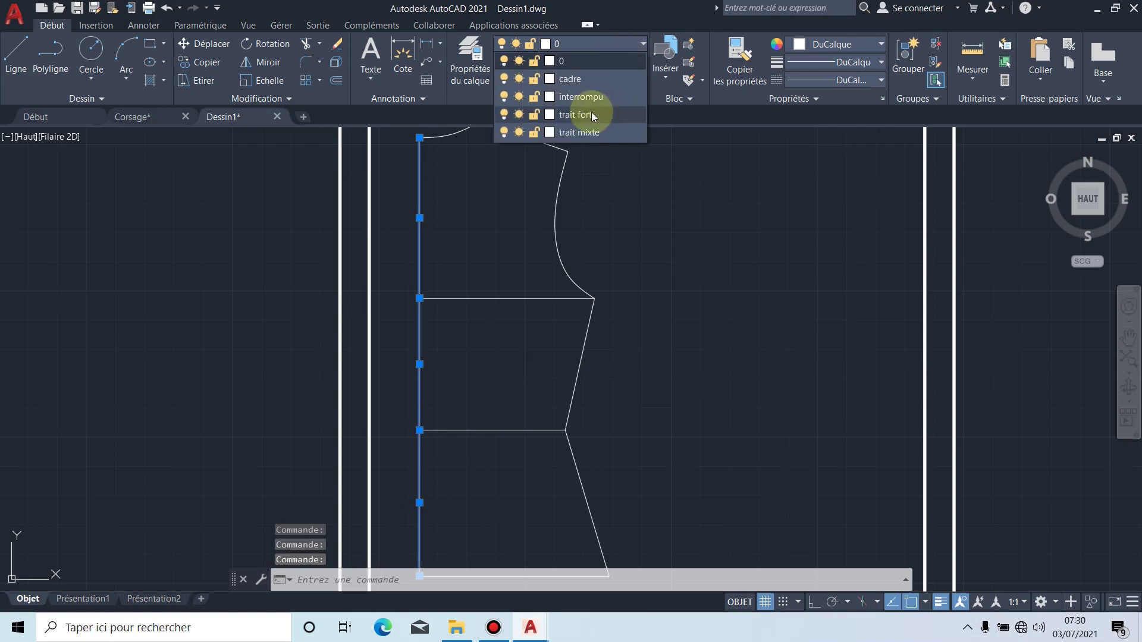
left_click(587, 133)
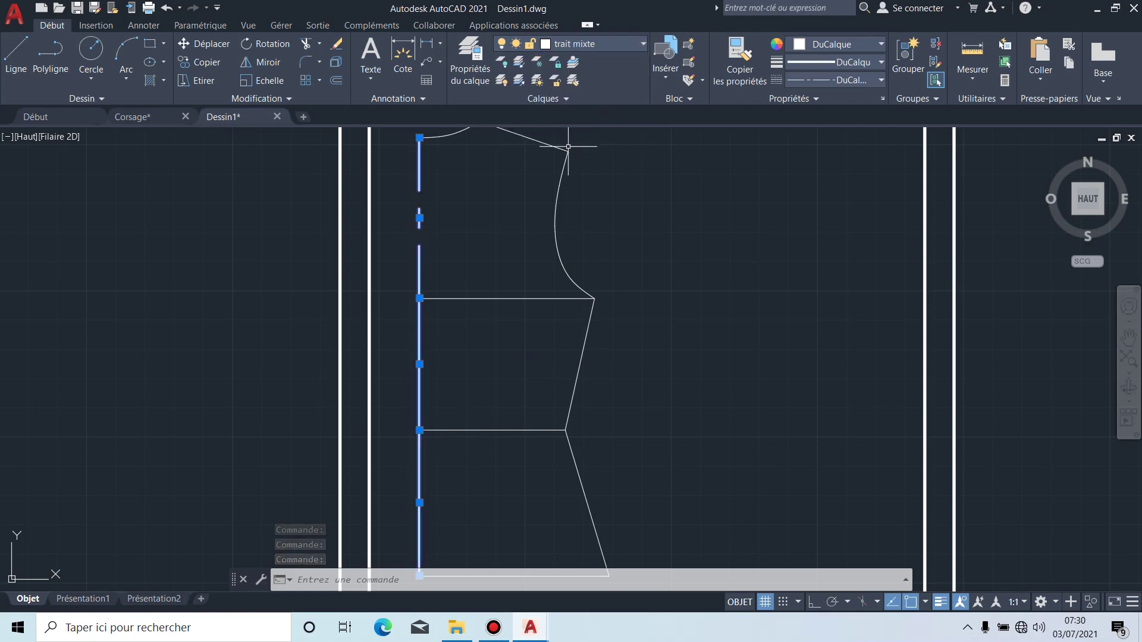
mouse_move(482, 266)
middle_mouse_down()
mouse_move(586, 214)
mouse_move(492, 242)
mouse_move(477, 262)
middle_mouse_up()
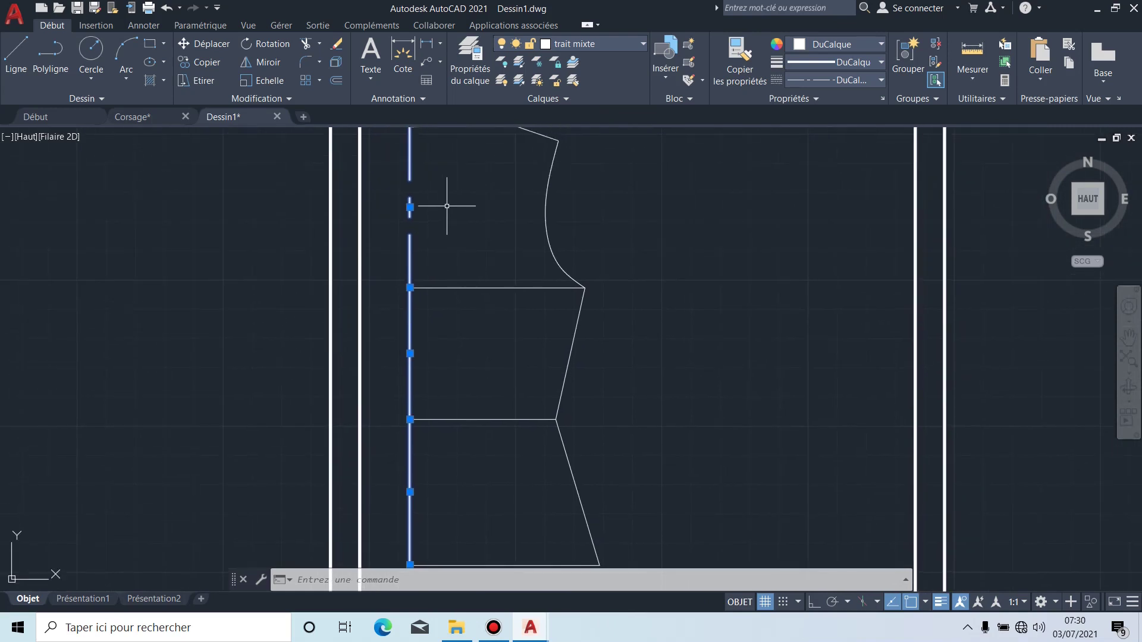
scroll(417, 364, "up", 5)
scroll(411, 362, "down", 4)
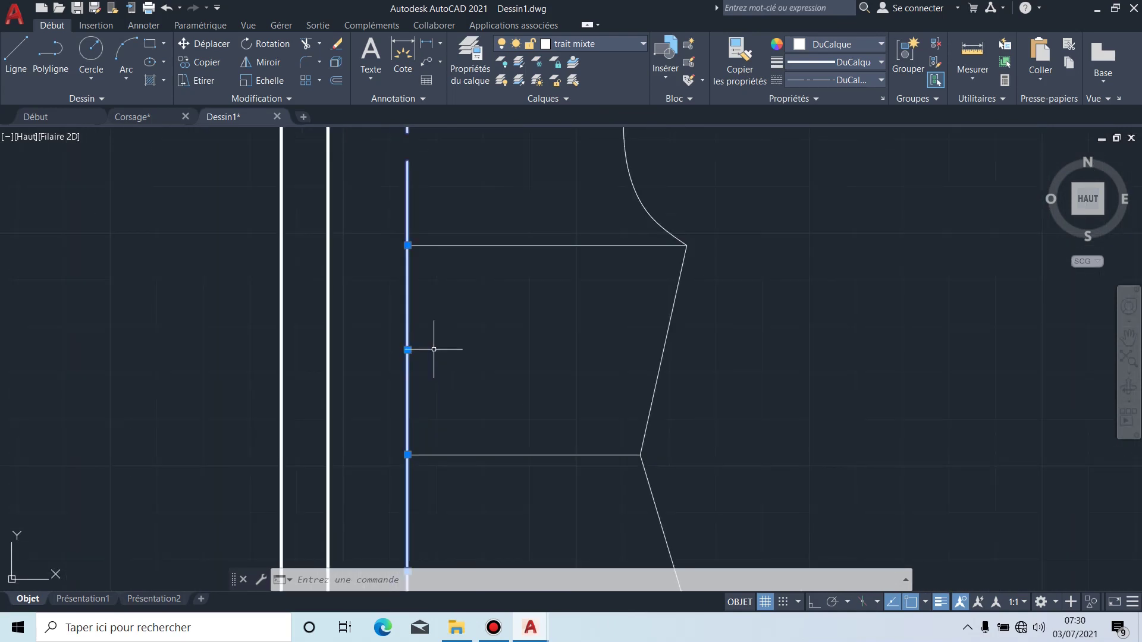
key("Escape")
left_click(409, 318)
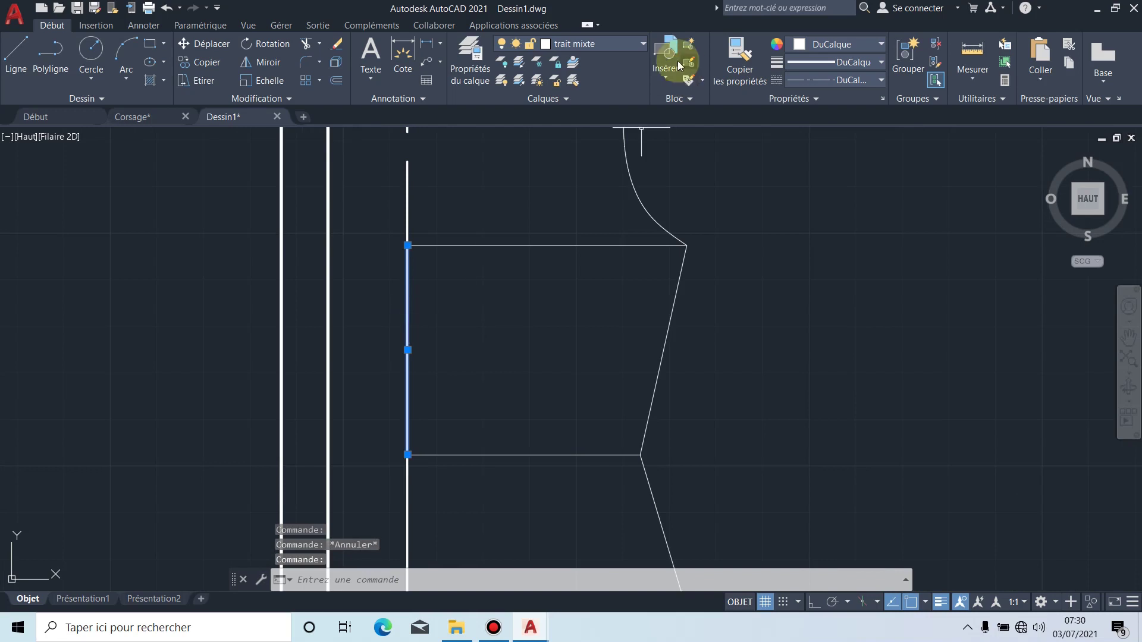
left_click(626, 45)
left_click(408, 250)
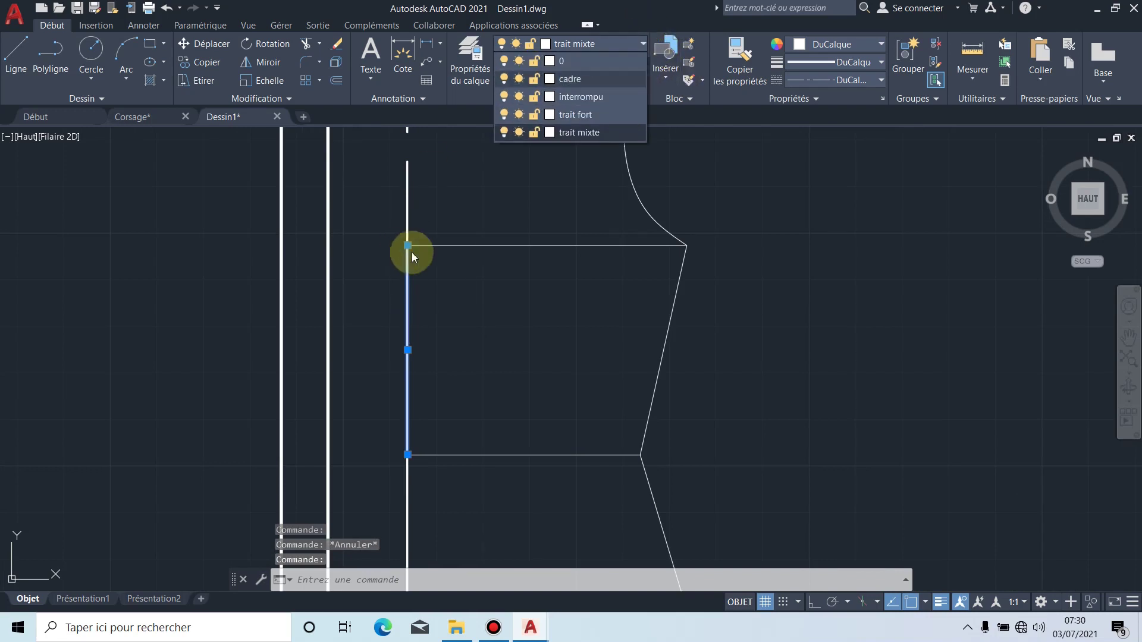
key("Escape")
Step: Set the linetype scale of the three vertical centre-line segments to 0.2 in their properties
scroll(479, 215, "down", 2)
left_click(474, 314)
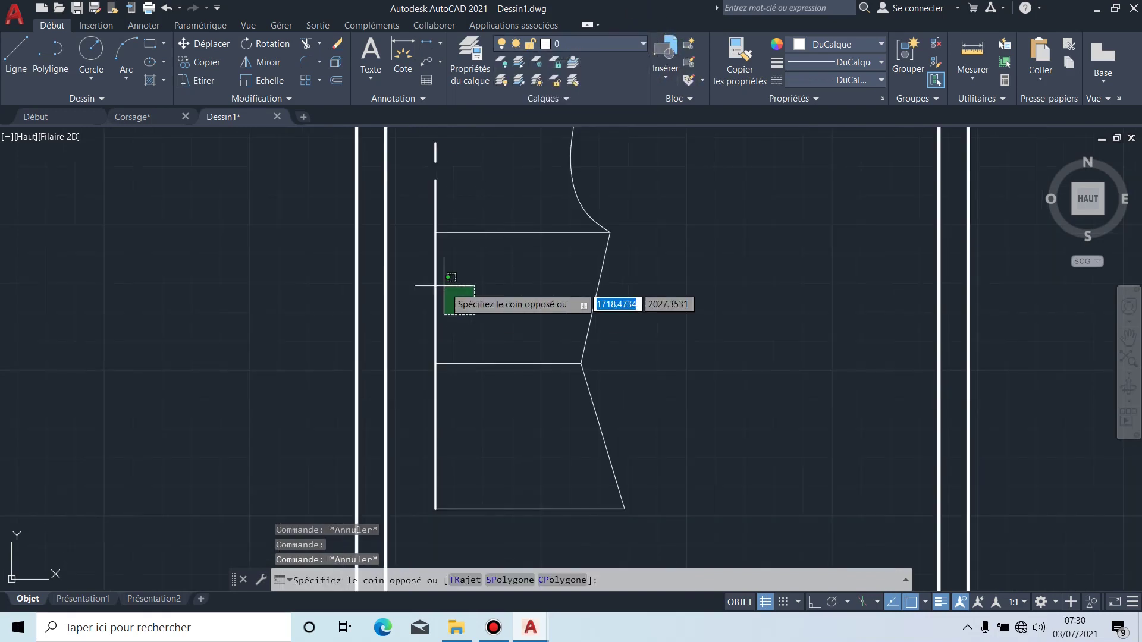
left_click(405, 255)
left_click(505, 188)
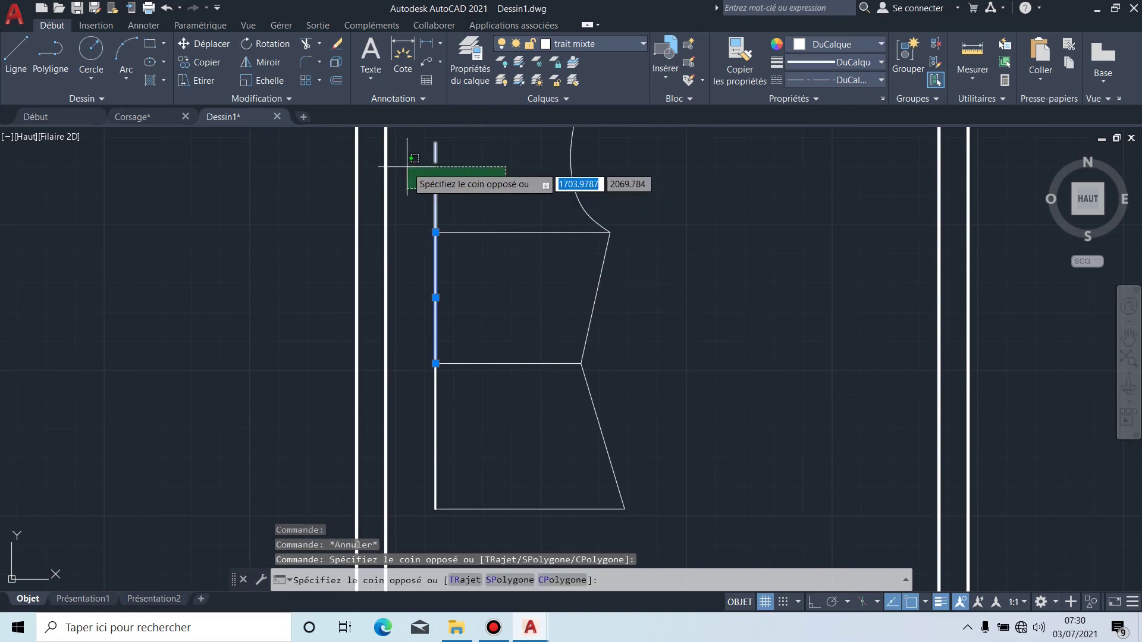
left_click(415, 159)
left_click(480, 443)
left_click(442, 383)
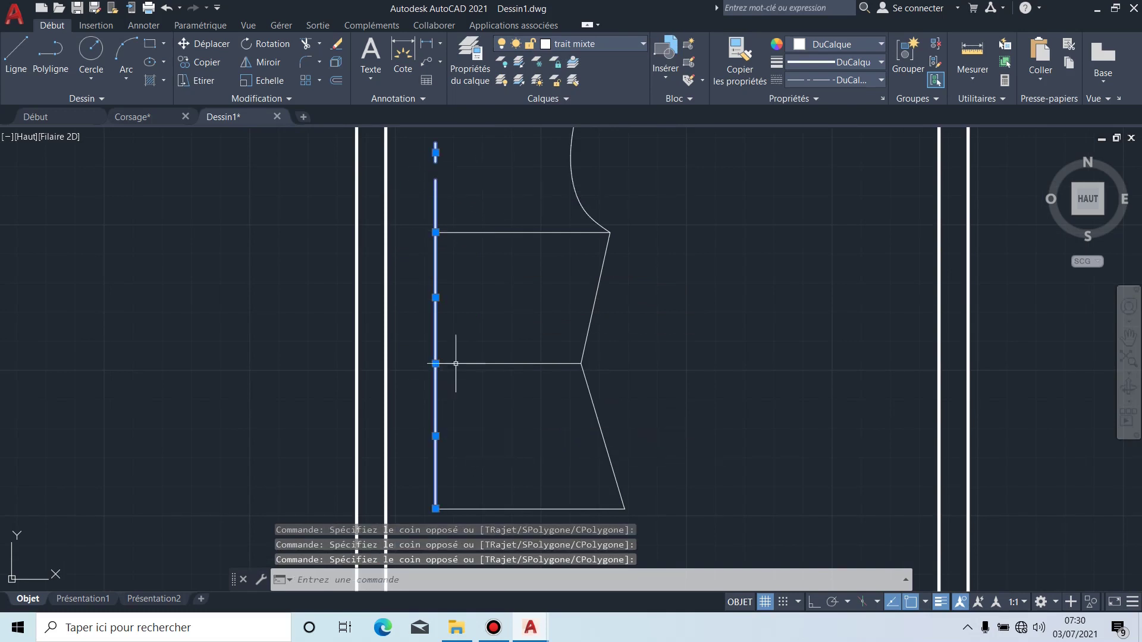
scroll(653, 248, "down", 2)
right_click(663, 221)
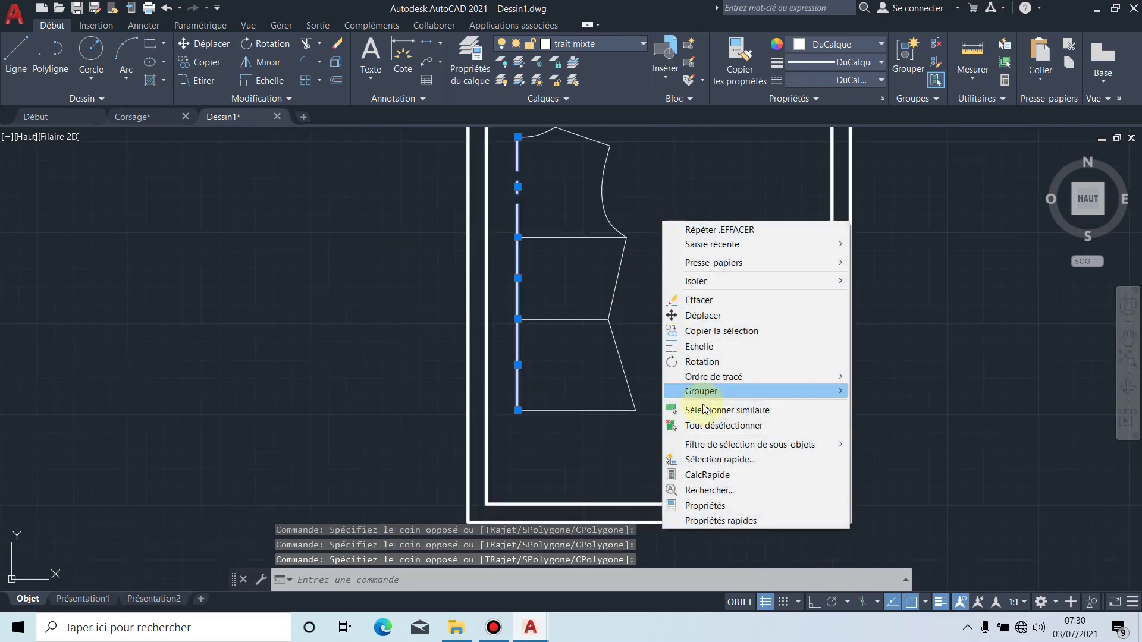
left_click(706, 508)
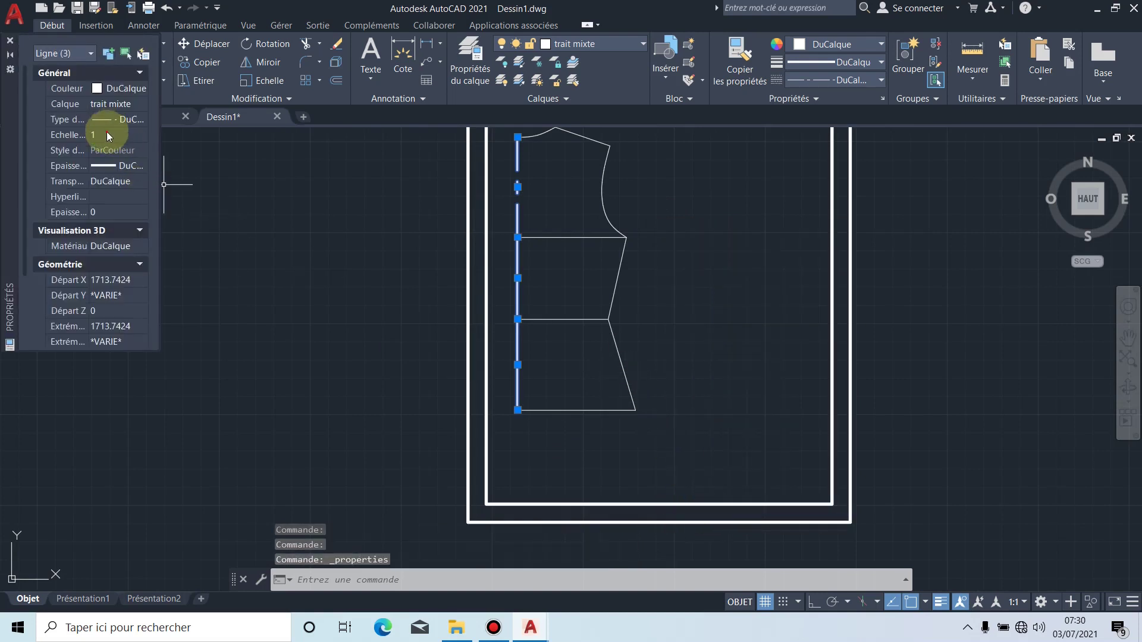
left_click(109, 136)
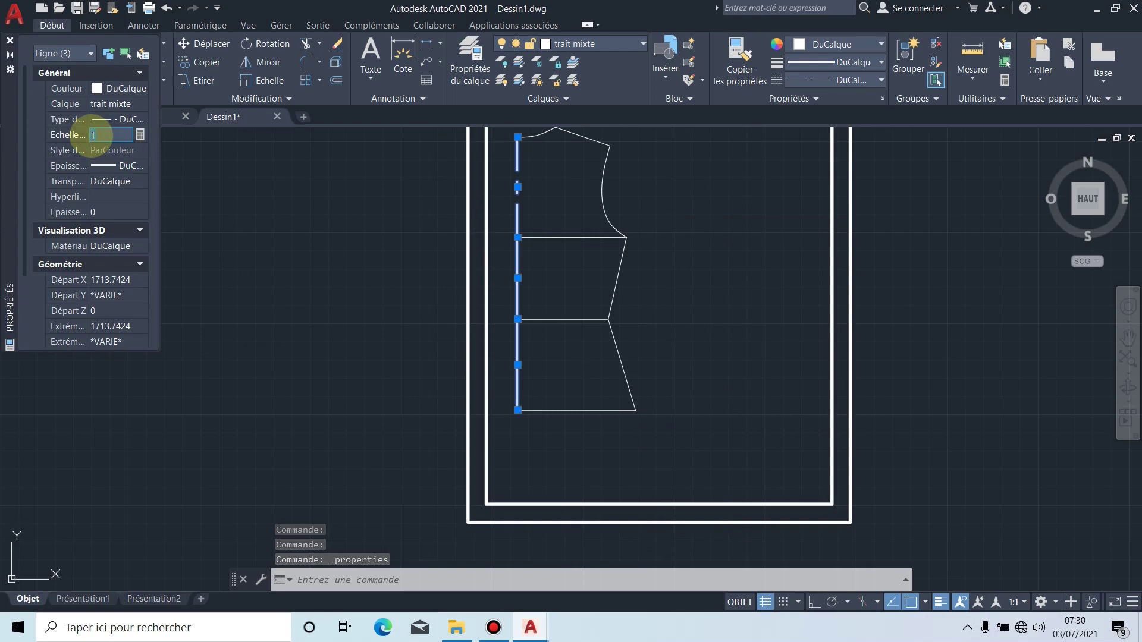
type("0")
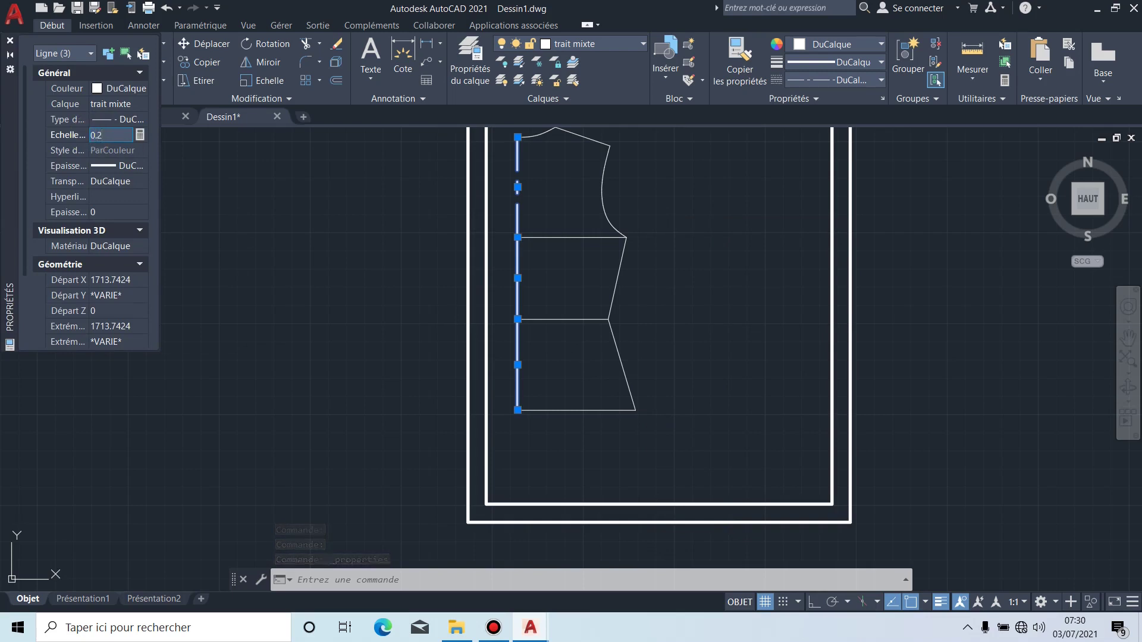
type(".2")
key("Return")
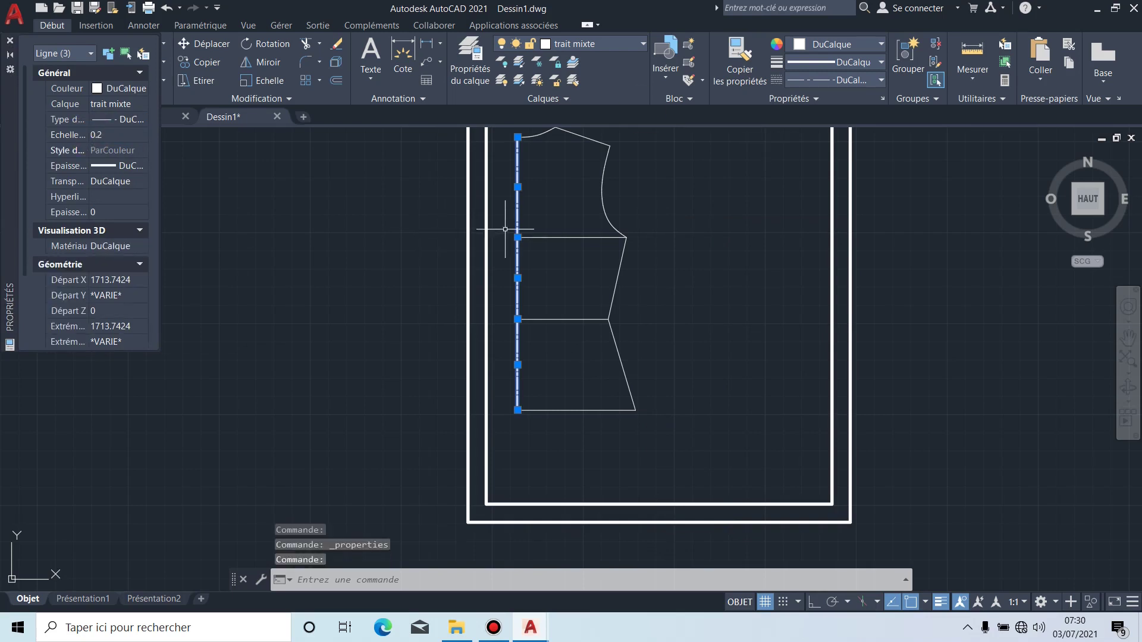
Step: Close the object properties and deselect the centre-line segments
scroll(506, 229, "up", 5)
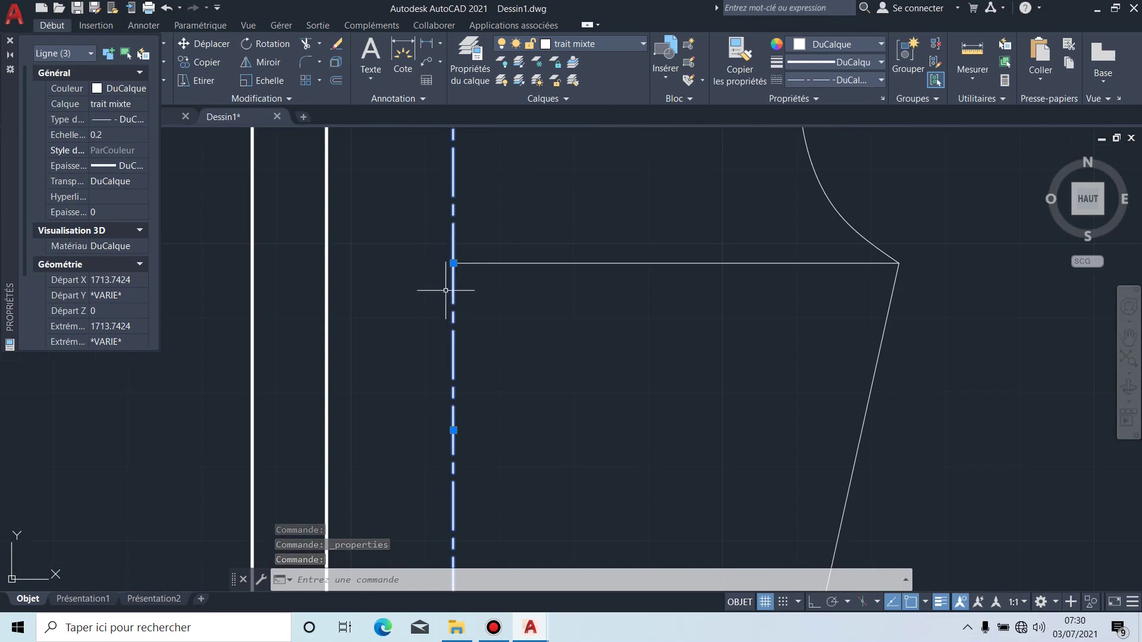
left_click(11, 42)
scroll(607, 295, "down", 5)
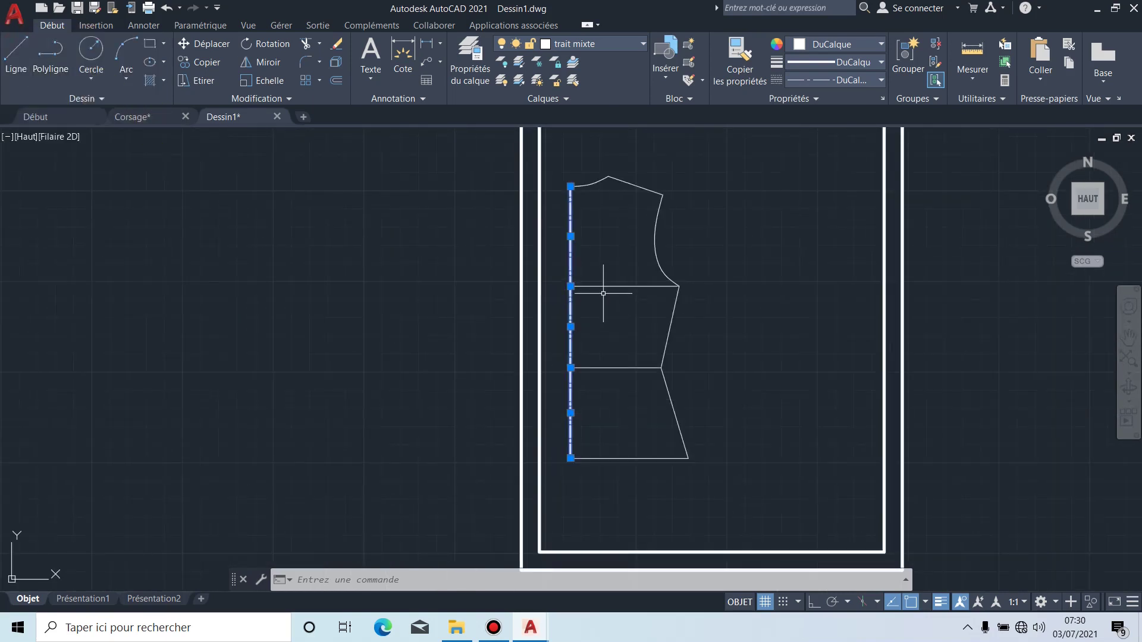
key("Escape")
scroll(593, 281, "up", 2)
middle_click_drag(621, 263, 469, 292)
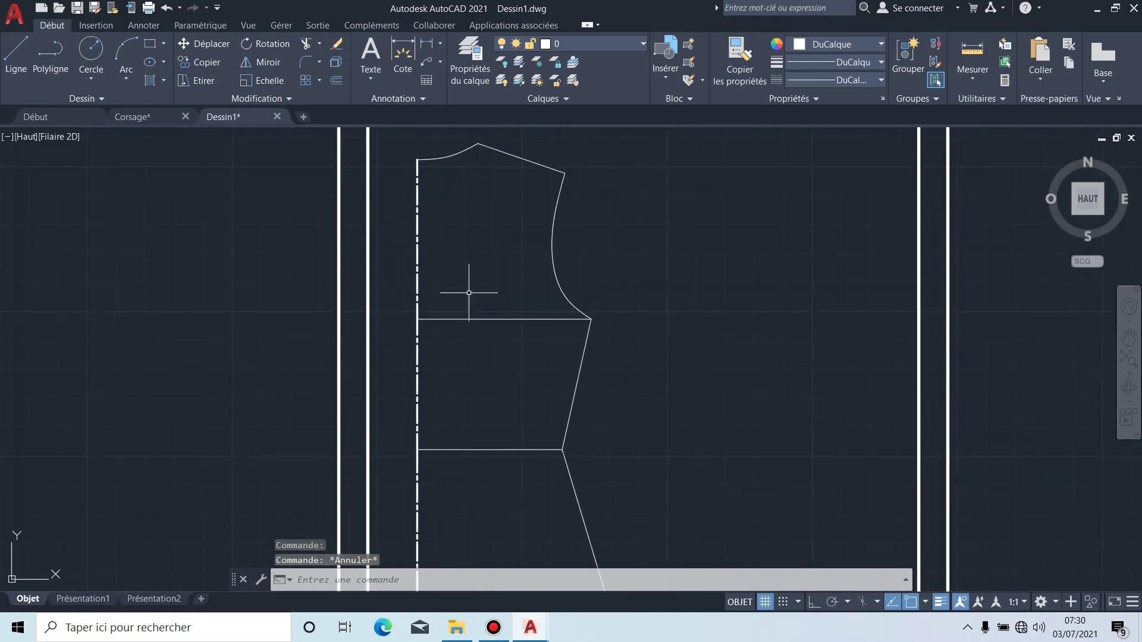
Step: Assign the shoulder line, armhole curve, two side-seam lines and hem line to the "trait fort" layer and deselect them
left_click(623, 359)
left_click(605, 324)
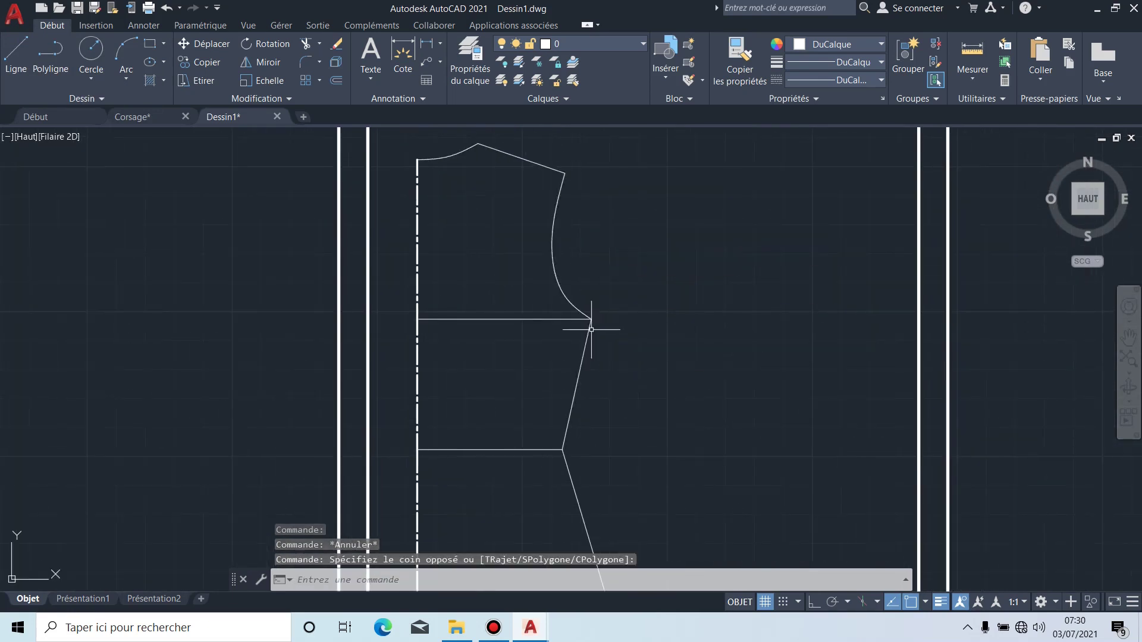
left_click(581, 356)
left_click(551, 220)
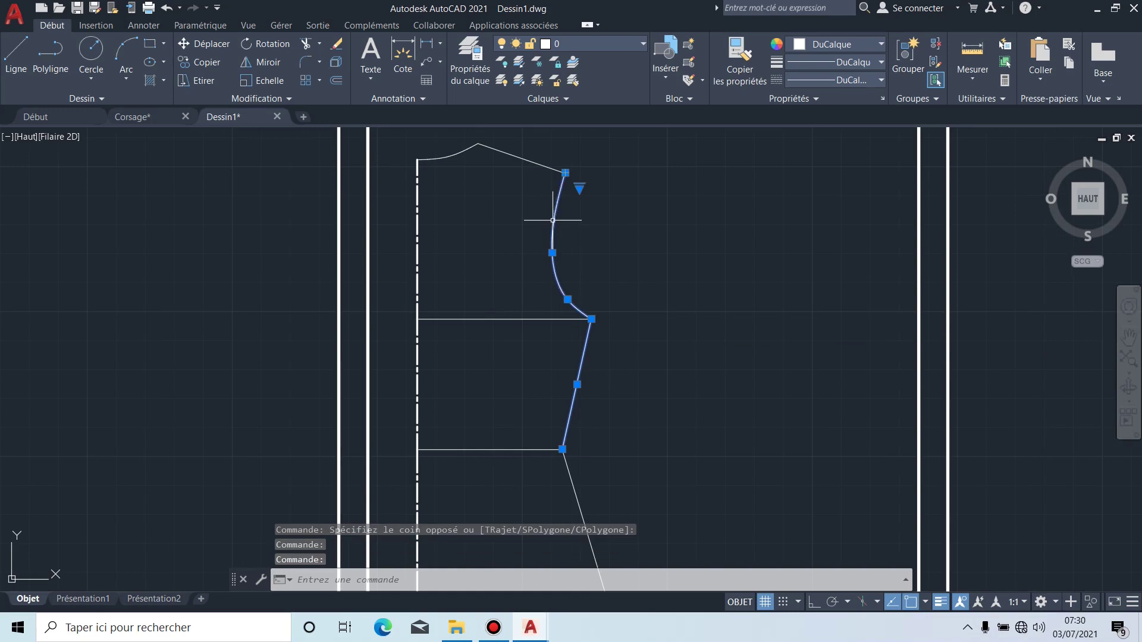
left_click(549, 167)
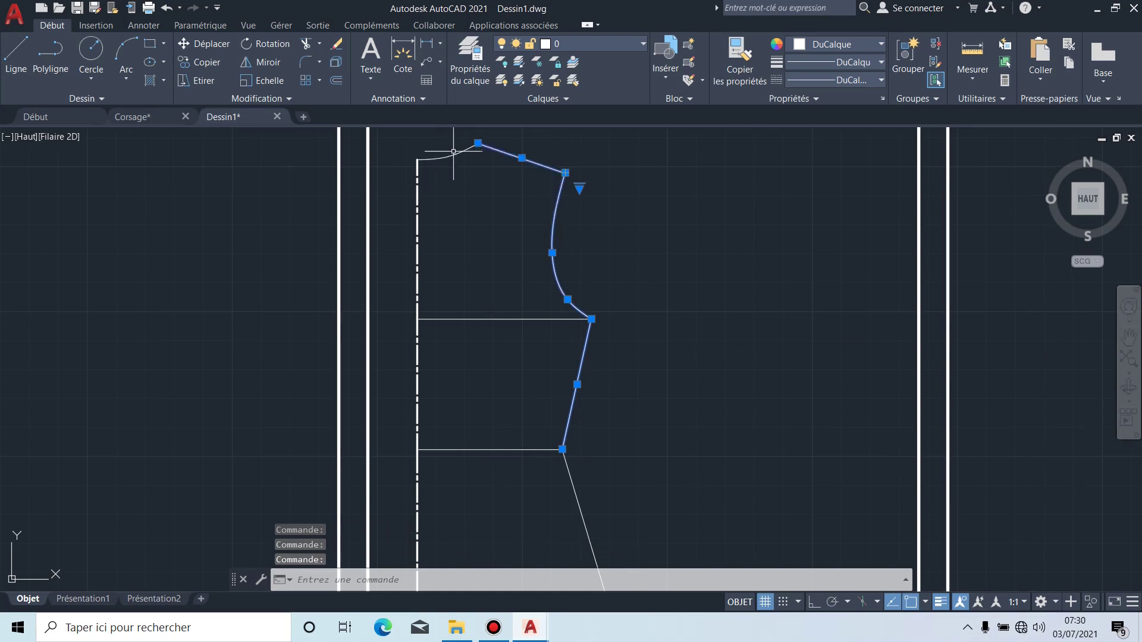
middle_click_drag(479, 272, 501, 171)
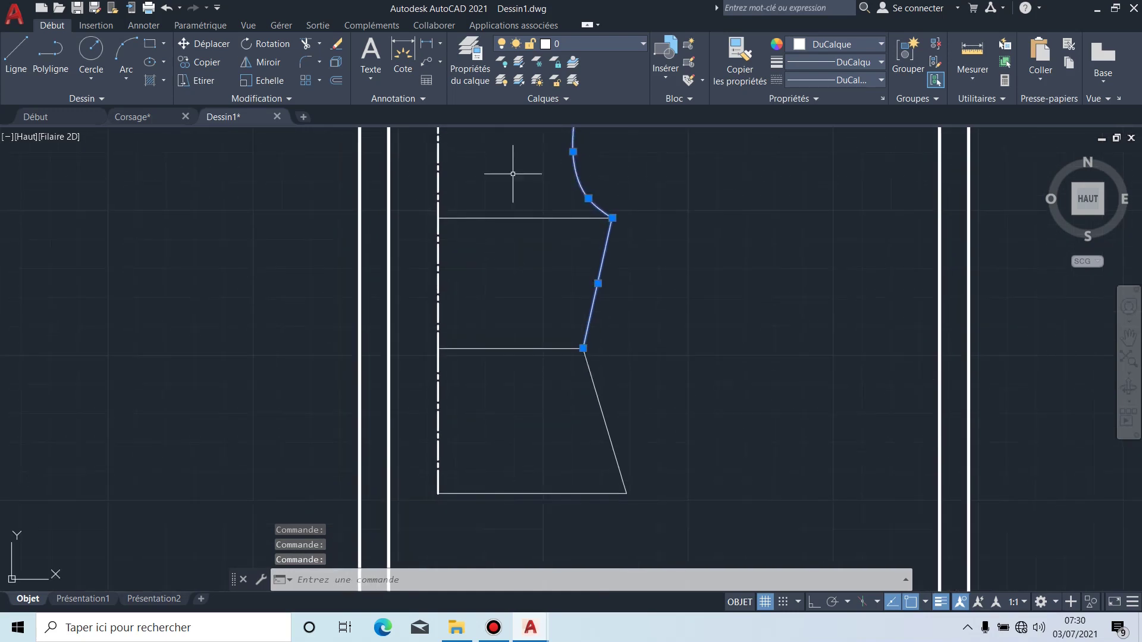
left_click(607, 422)
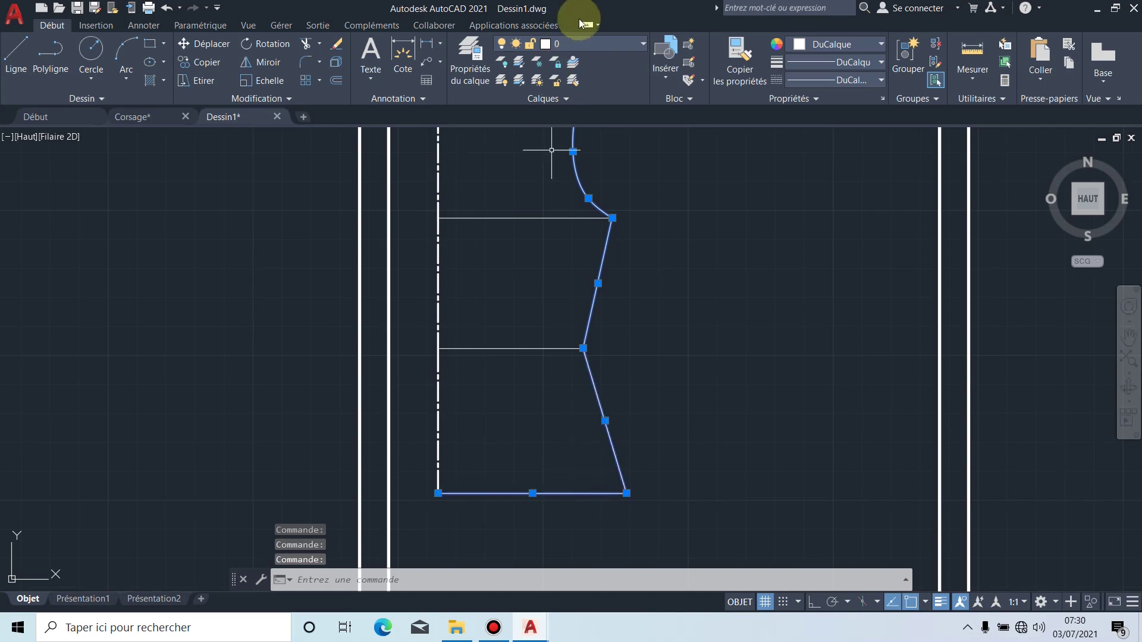
left_click(631, 45)
left_click(603, 118)
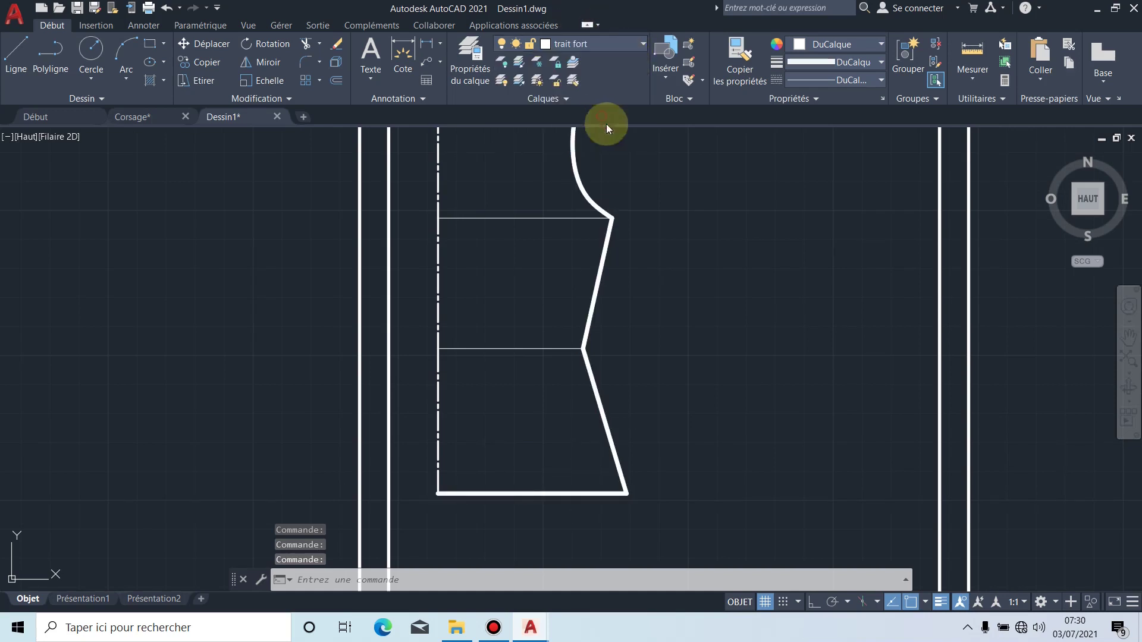
key("Escape")
middle_click_drag(739, 245, 611, 321)
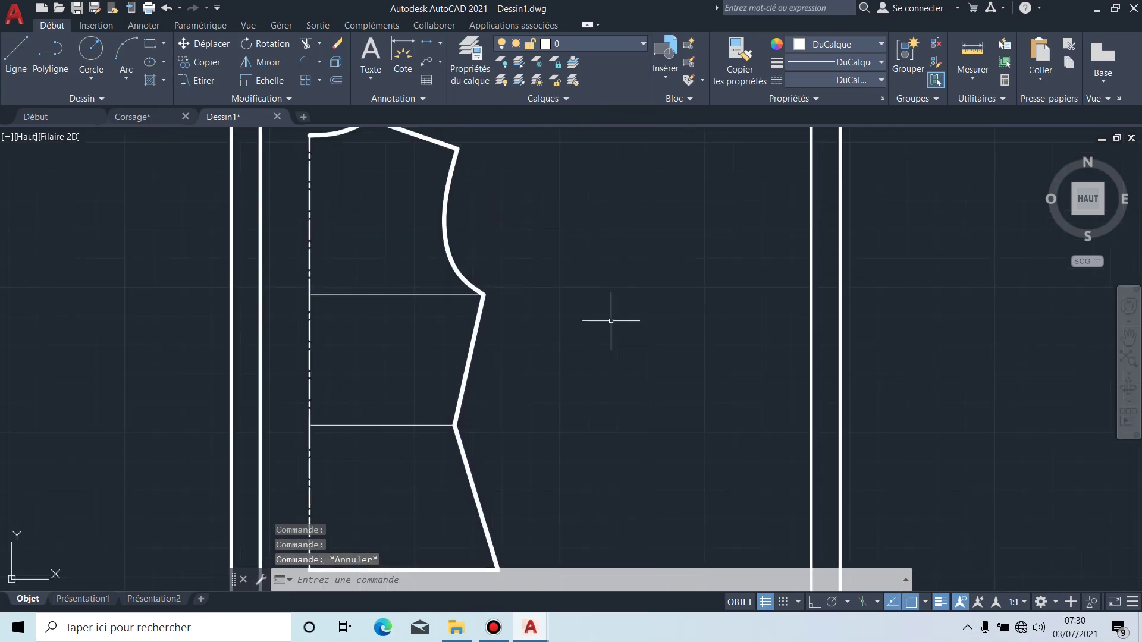
middle_click_drag(640, 284, 726, 272)
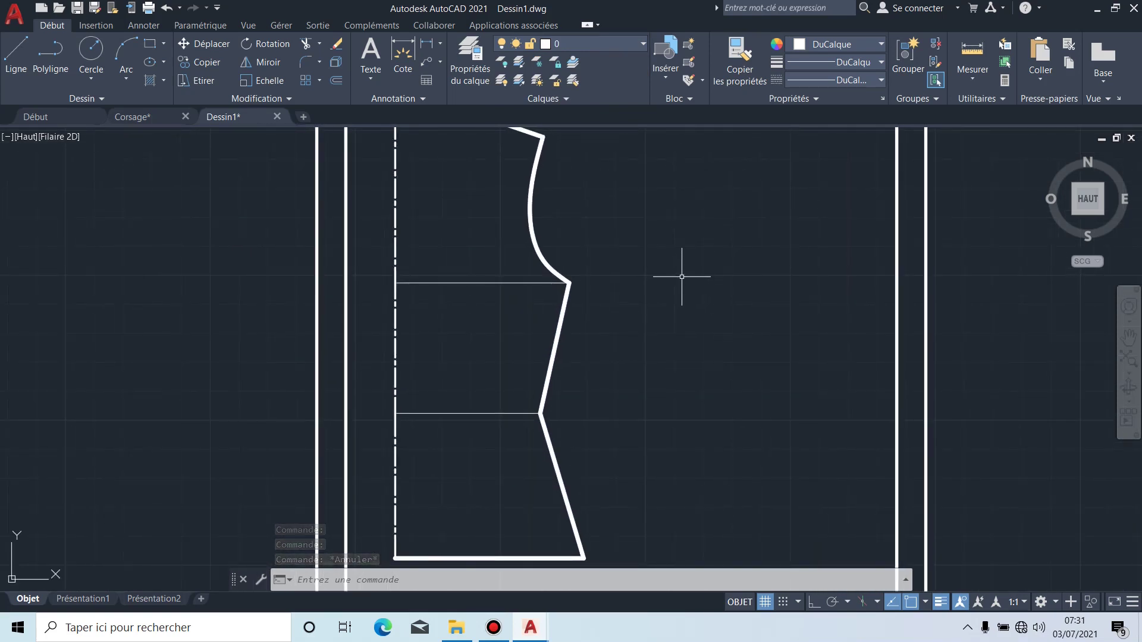
middle_click_drag(659, 287, 716, 311)
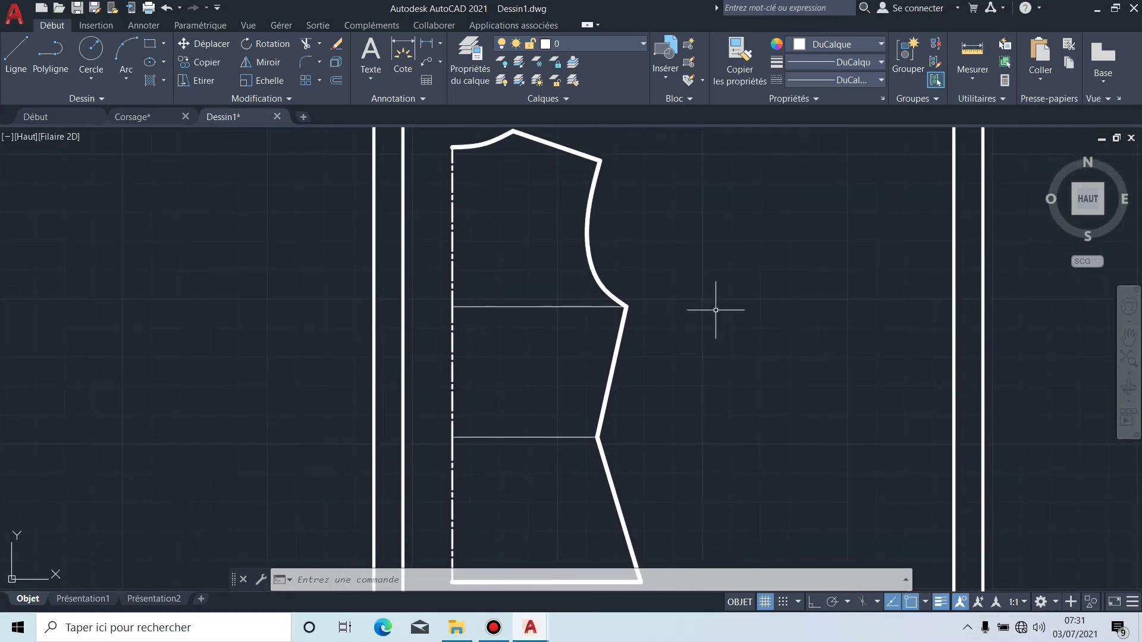
middle_click_drag(697, 314, 719, 276)
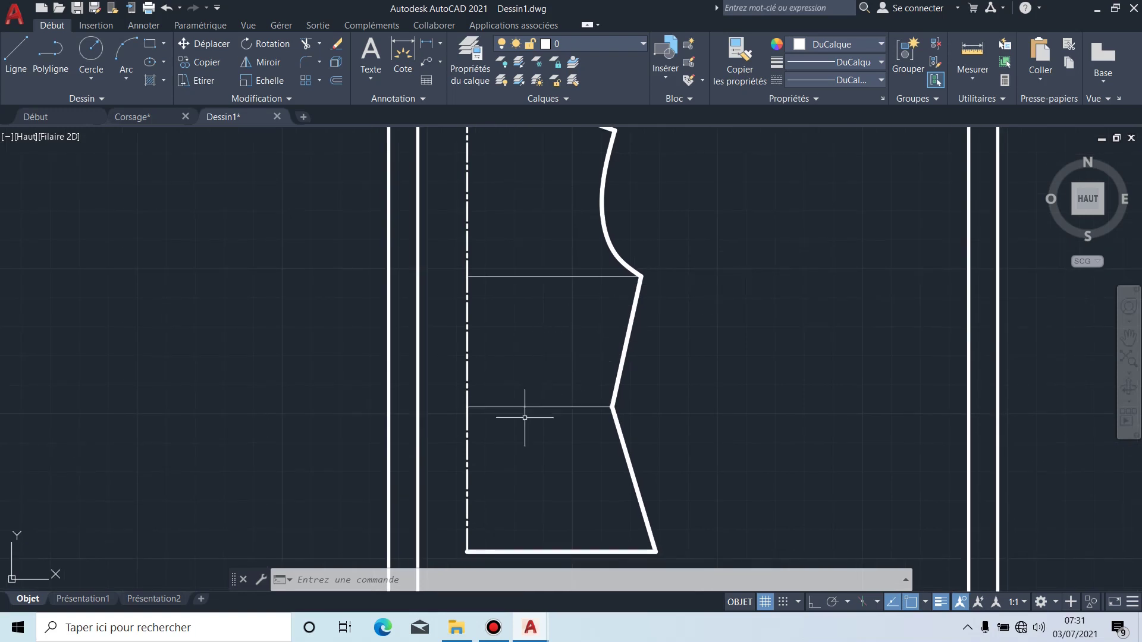
Step: Draw a closed triangular dart about 20 units high above the waist line, disabling object snap for its base points and re-enabling it to close the apex
left_click(23, 70)
middle_click_drag(538, 446, 547, 361)
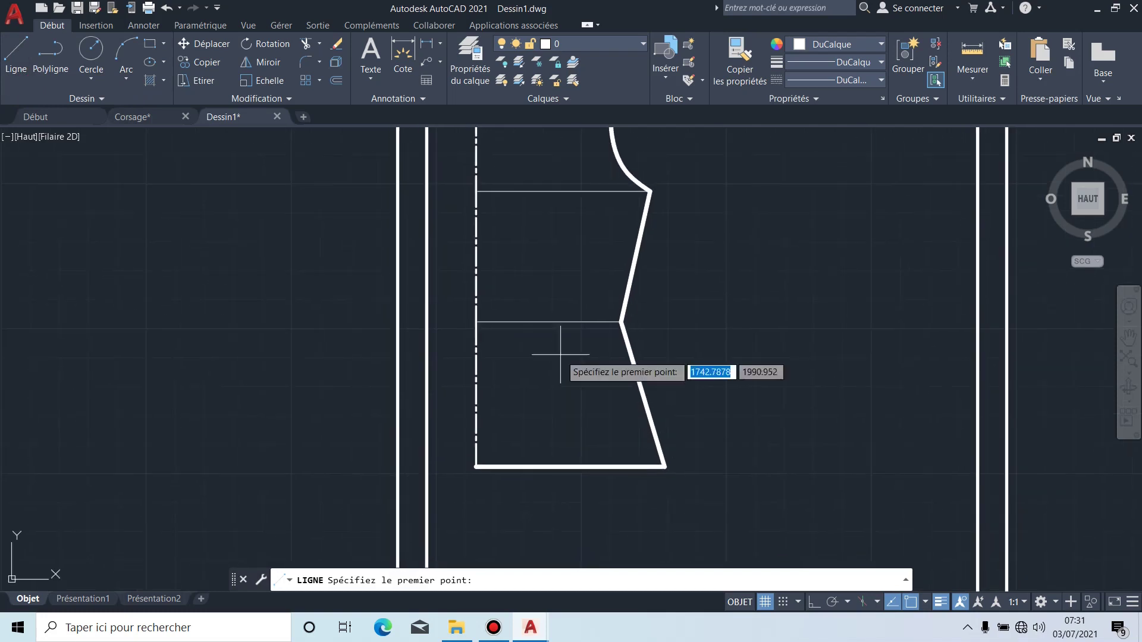
left_click(544, 263)
scroll(536, 323, "up", 4)
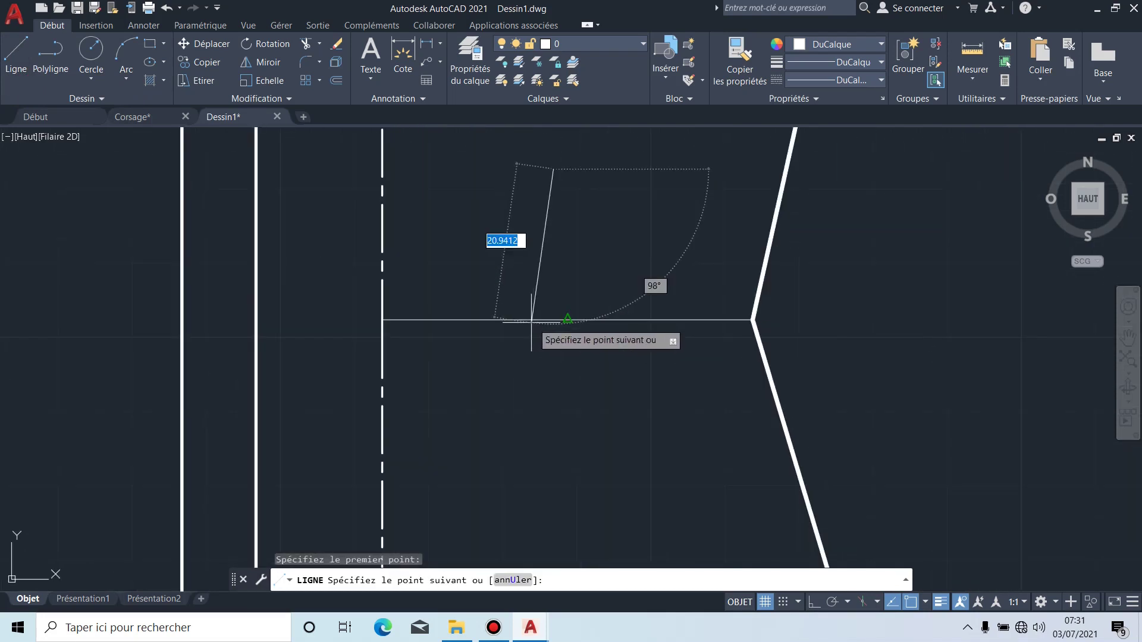
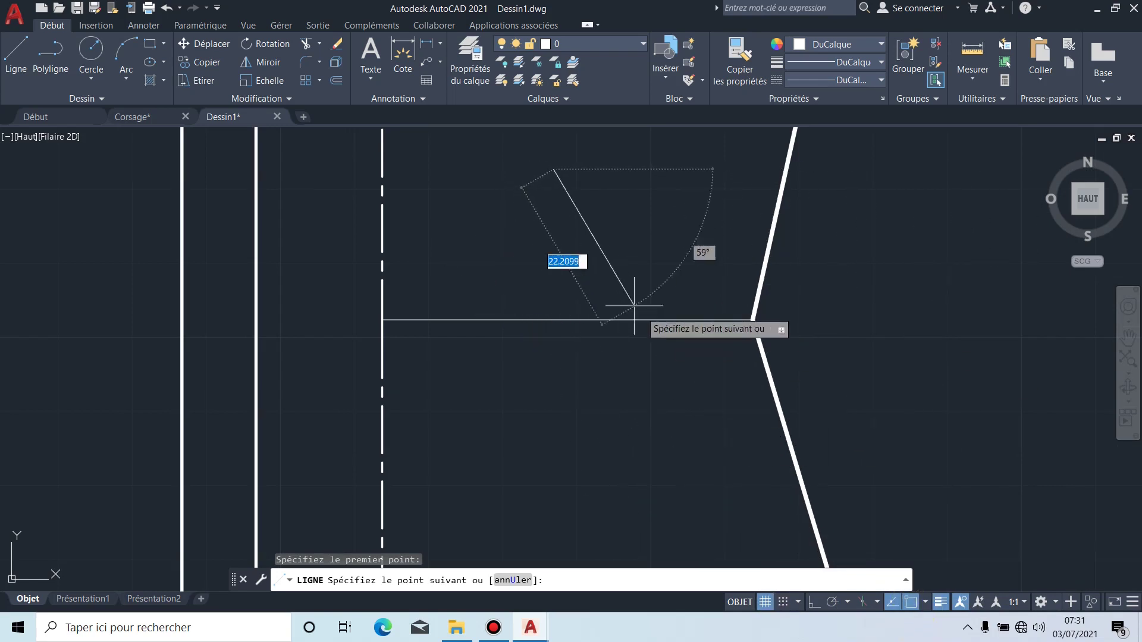
left_click(915, 603)
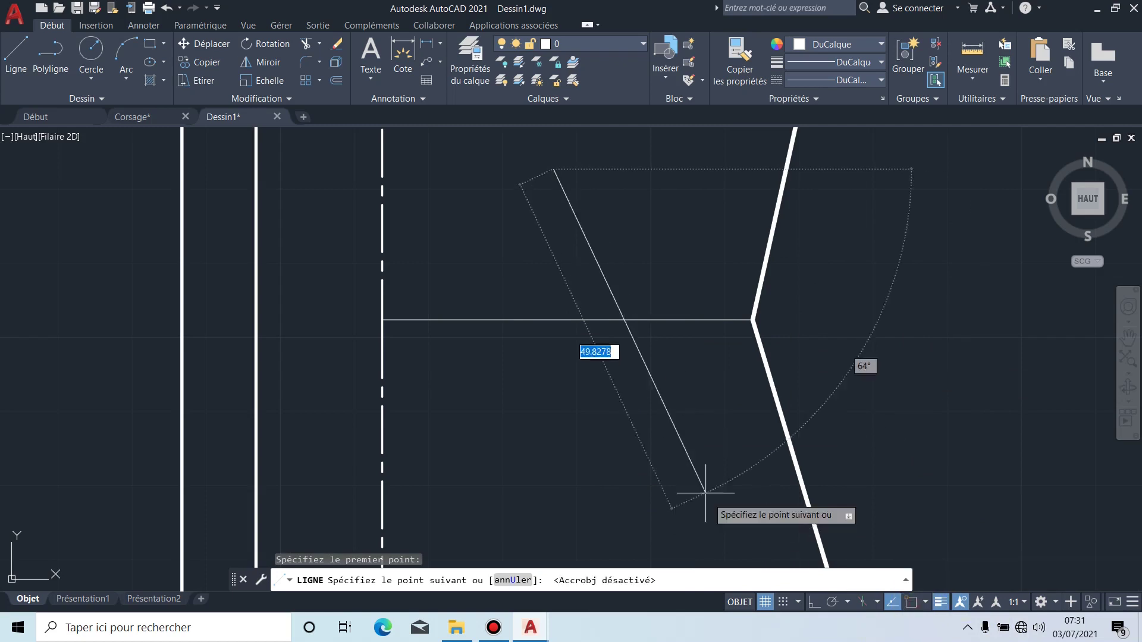
left_click(506, 320)
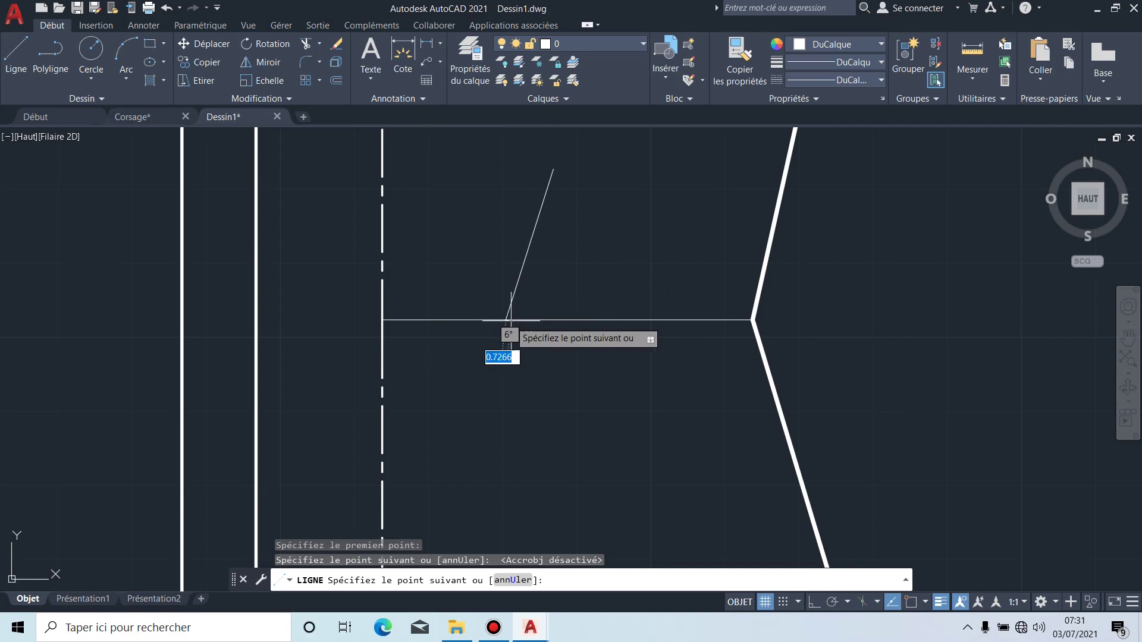
left_click(584, 320)
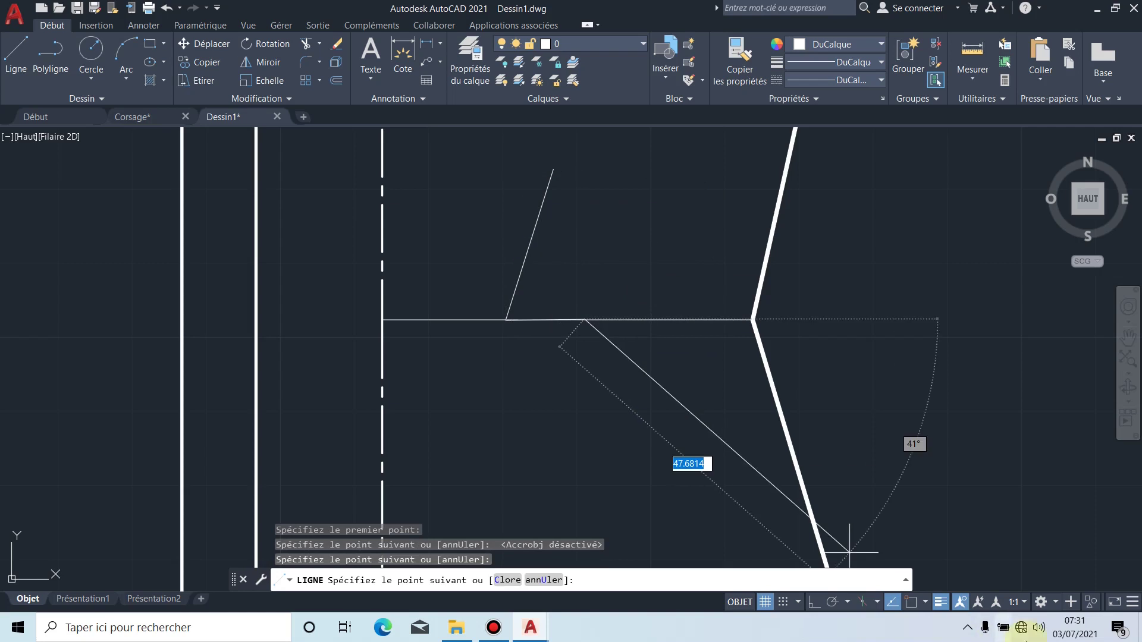
left_click(912, 602)
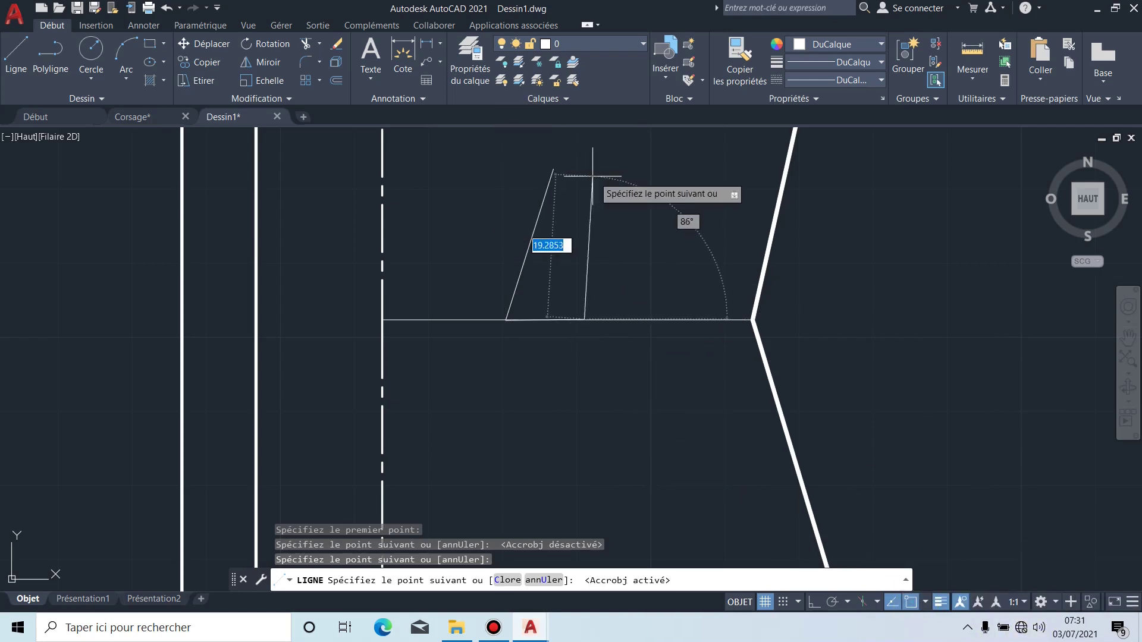
left_click(553, 168)
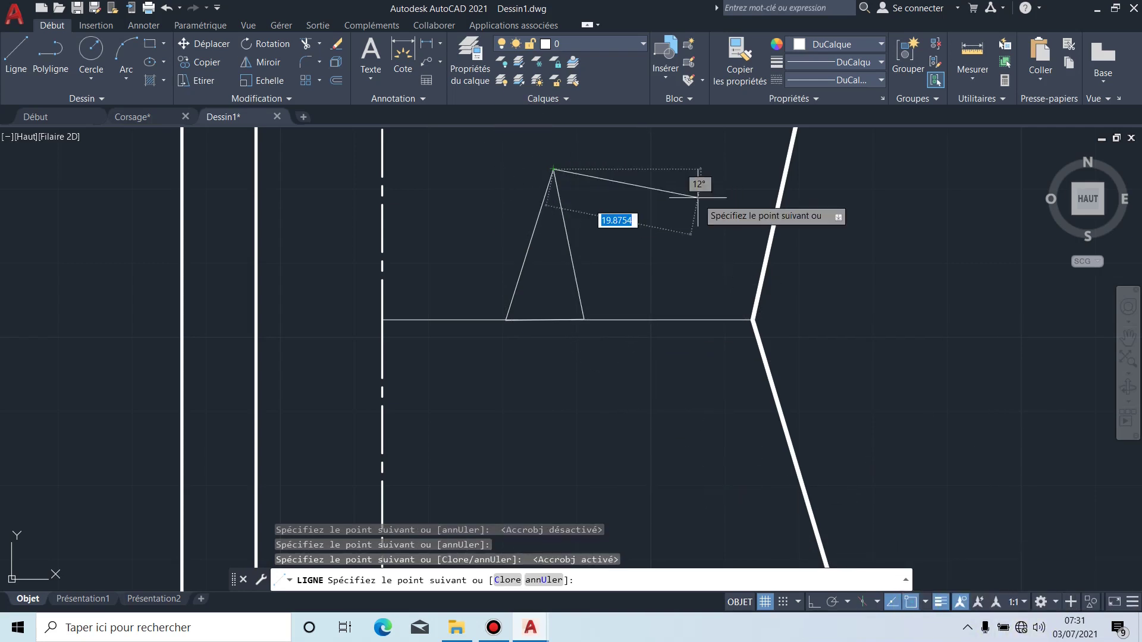
key("Escape")
scroll(613, 270, "down", 5)
scroll(615, 276, "up", 5)
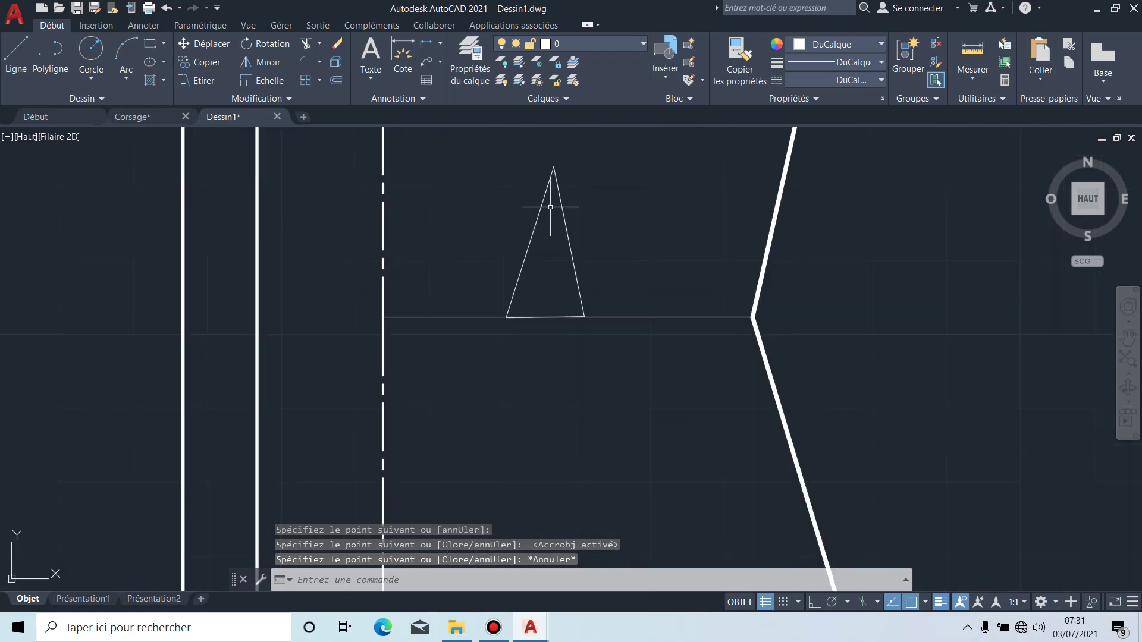
scroll(566, 250, "up", 4)
scroll(566, 247, "down", 4)
scroll(563, 248, "up", 4)
scroll(563, 248, "down", 4)
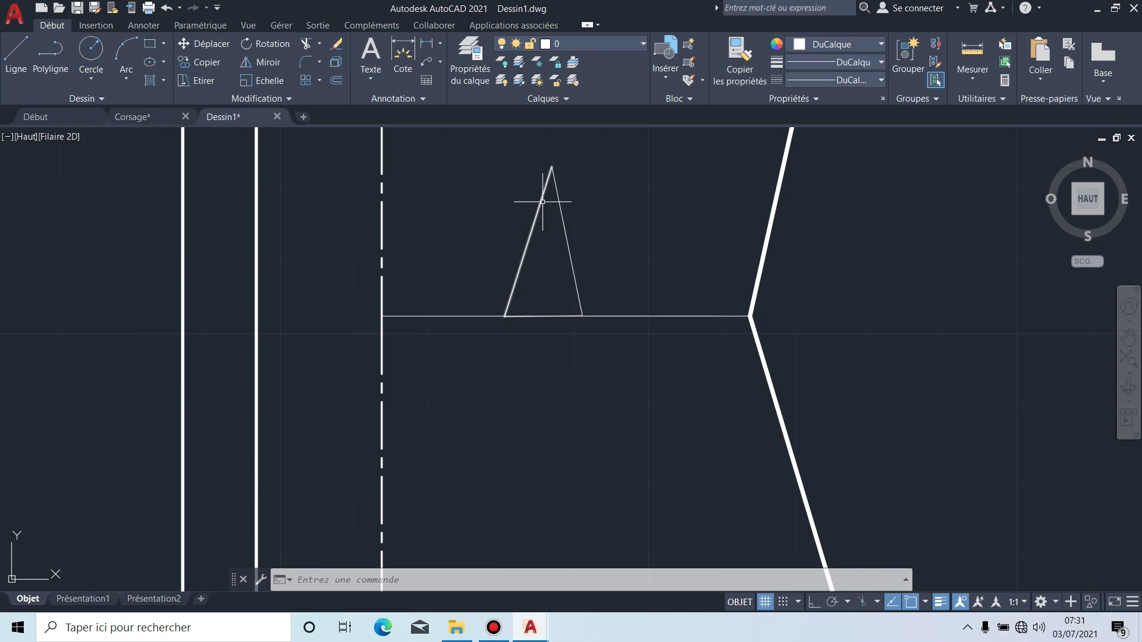
Step: Stretch the shared apex of the two dart sides lower and centre it above the base with object snap off, making the sides about 18 units long
left_click(563, 216)
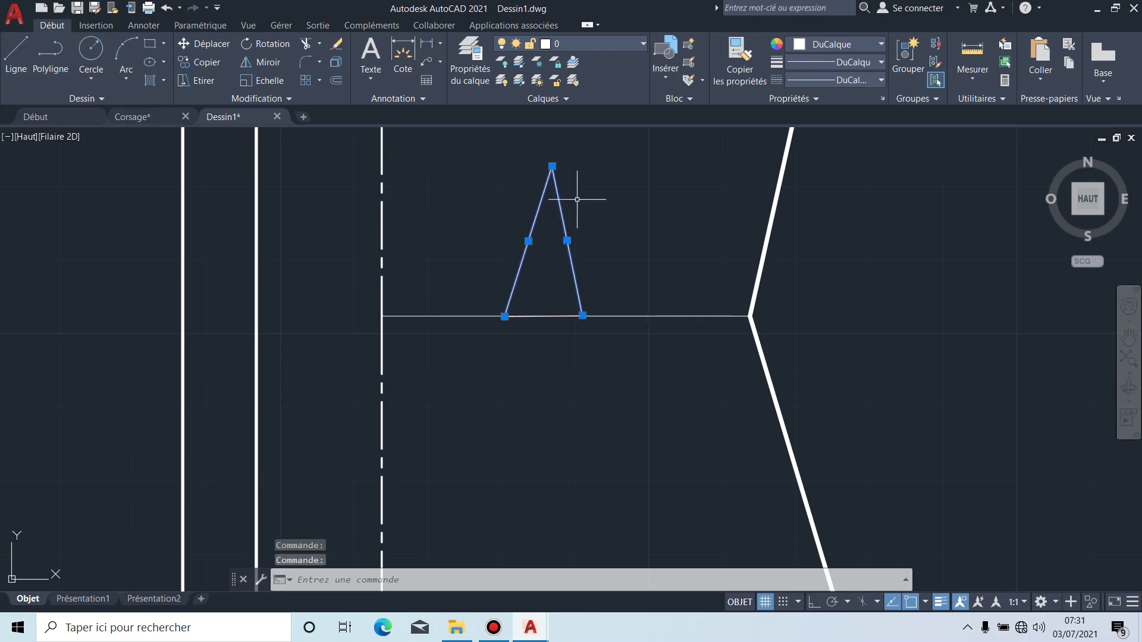
middle_click_drag(577, 199, 571, 259)
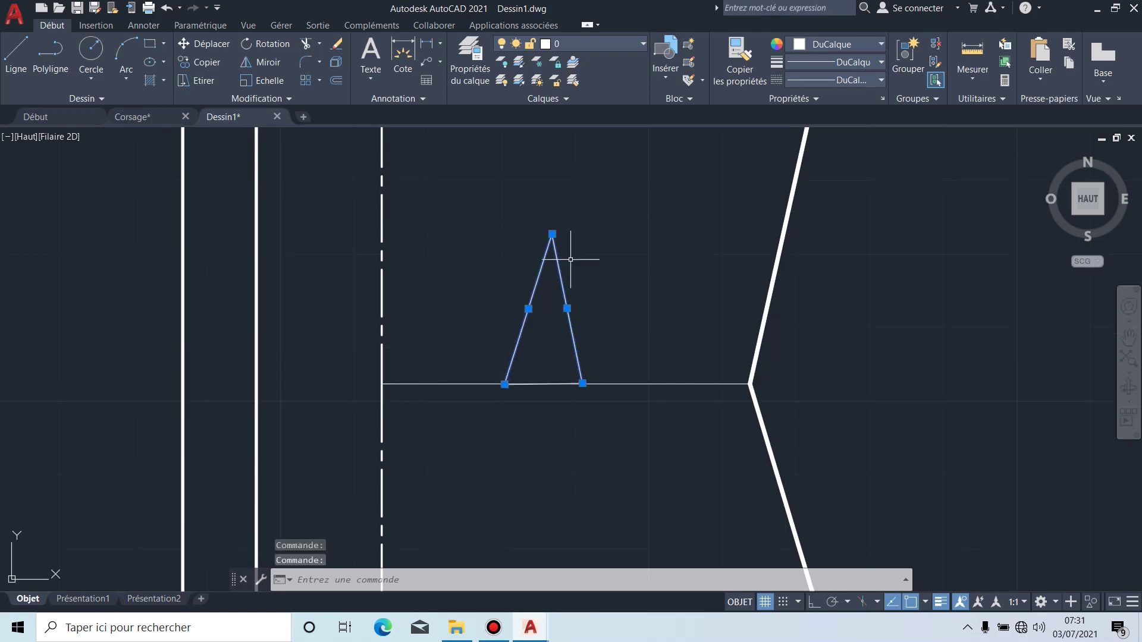
left_click(552, 234)
left_click(552, 233)
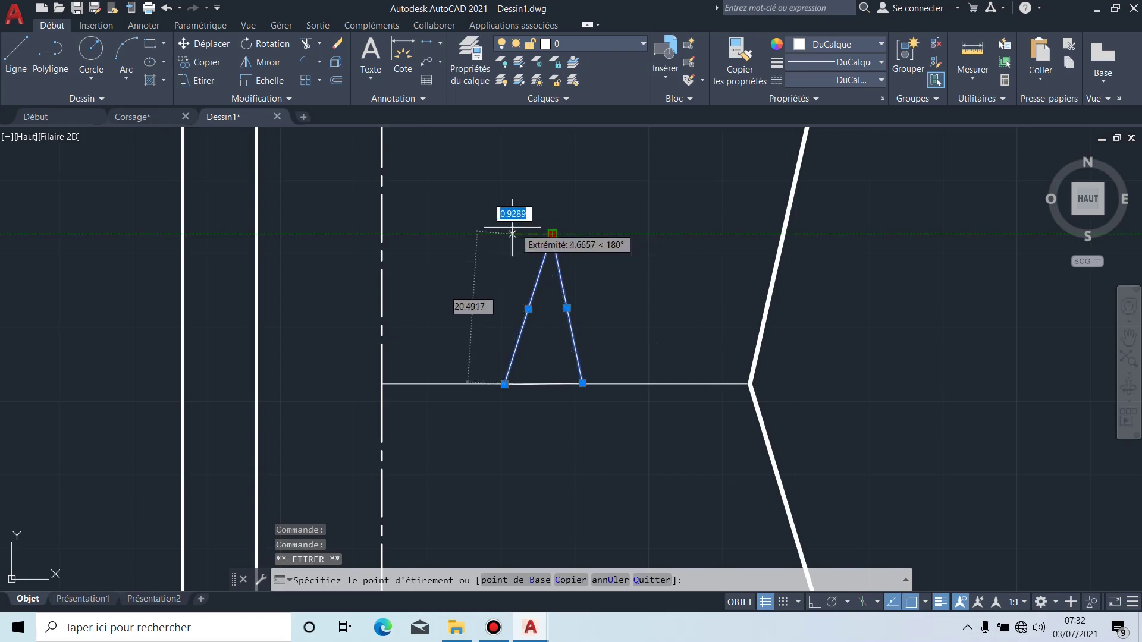
scroll(548, 225, "up", 4)
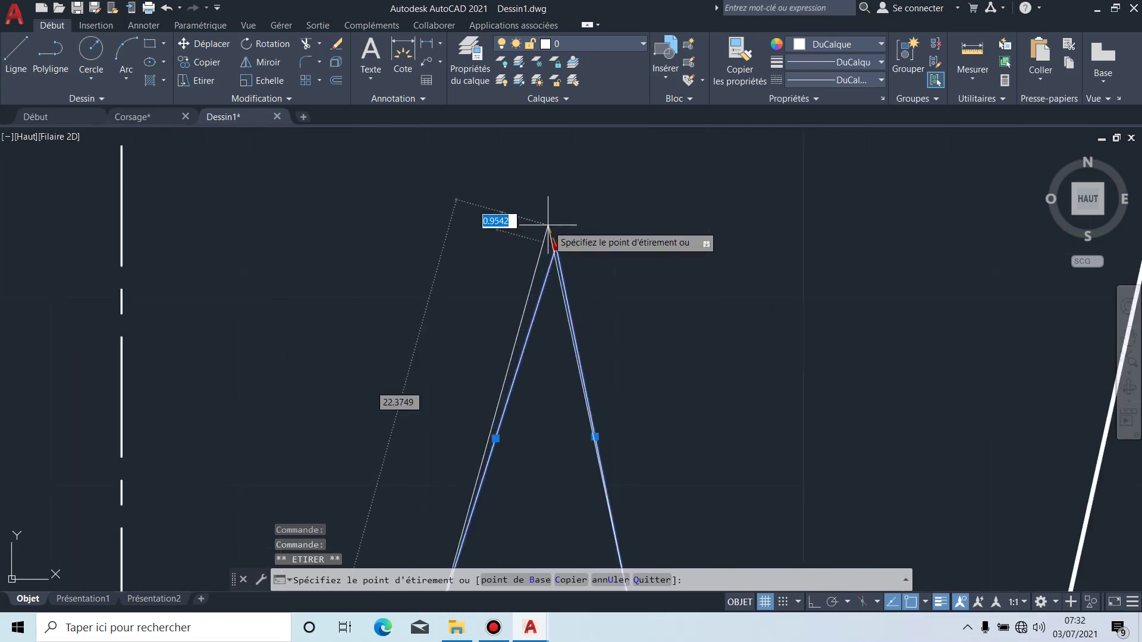
scroll(541, 224, "down", 2)
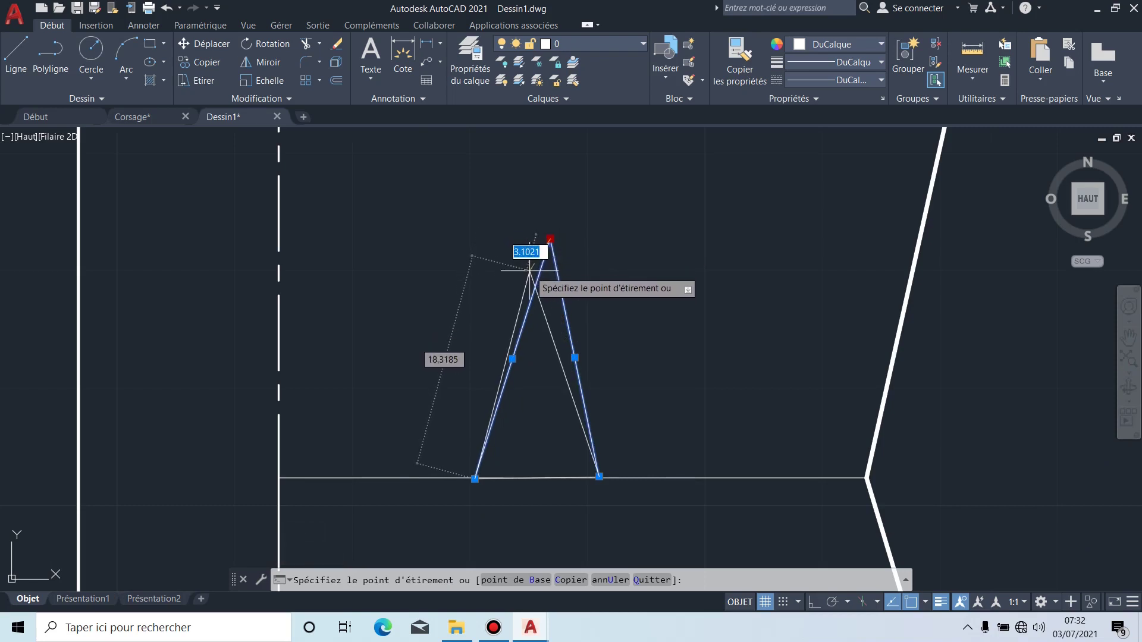
left_click(911, 602)
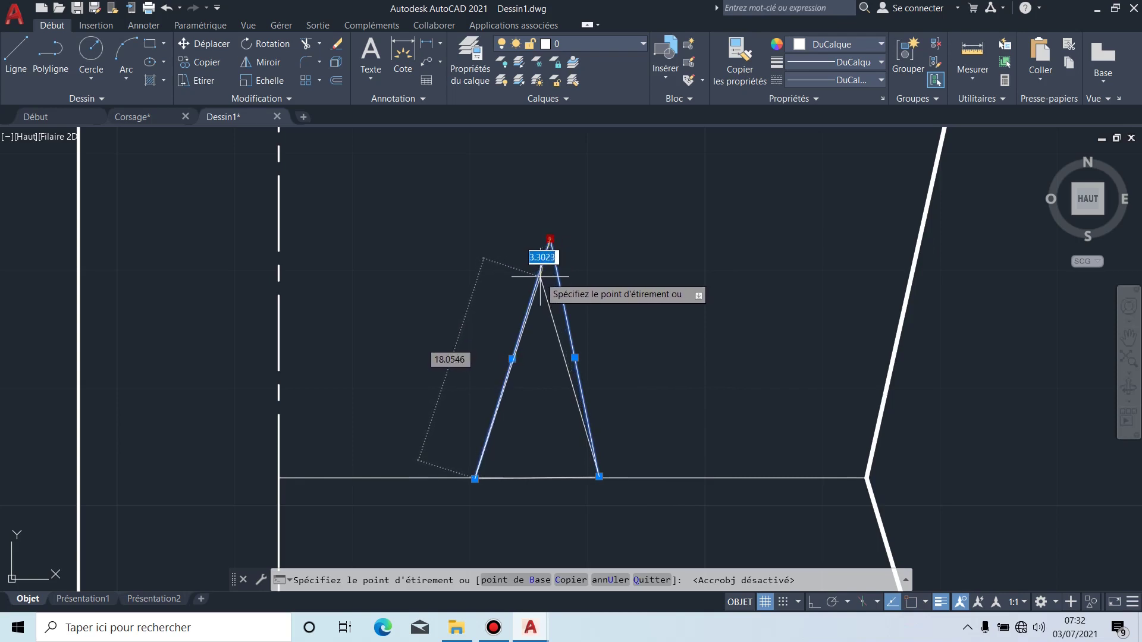
left_click(536, 281)
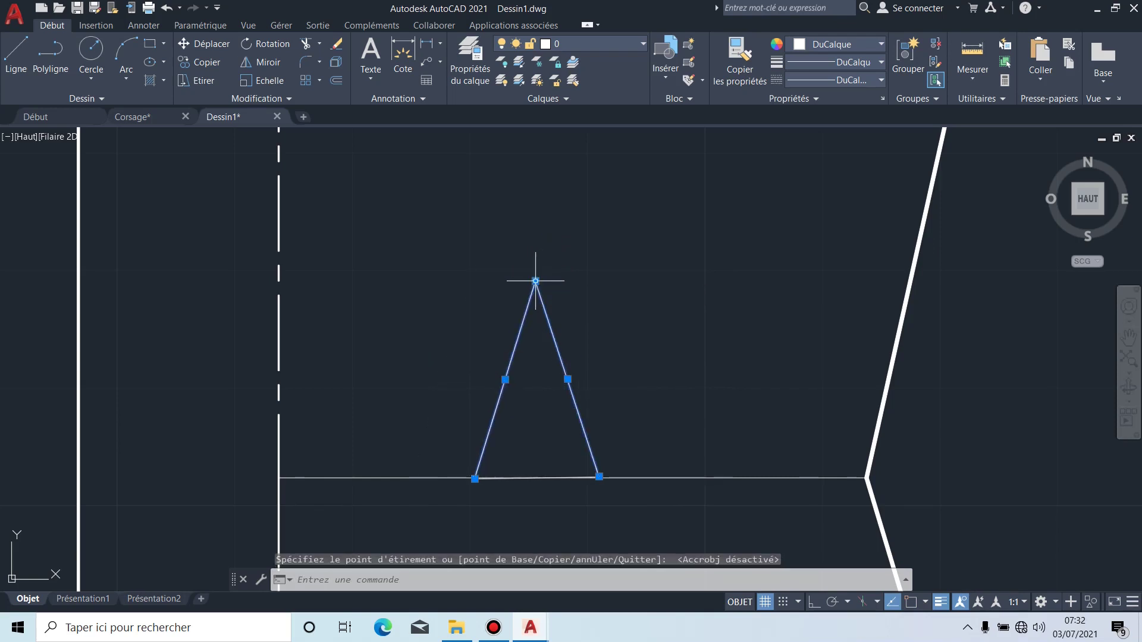
Step: Mirror the two dart sides below the waist line across the dart's base with object snap on, keeping the source objects
middle_click_drag(729, 292, 744, 216)
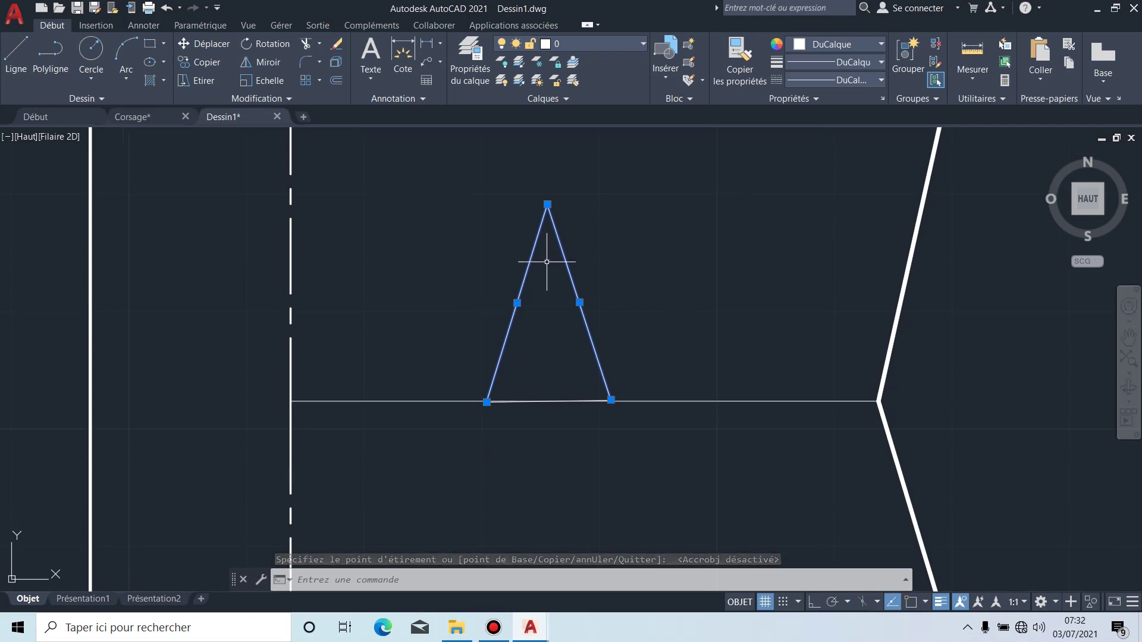
left_click(253, 64)
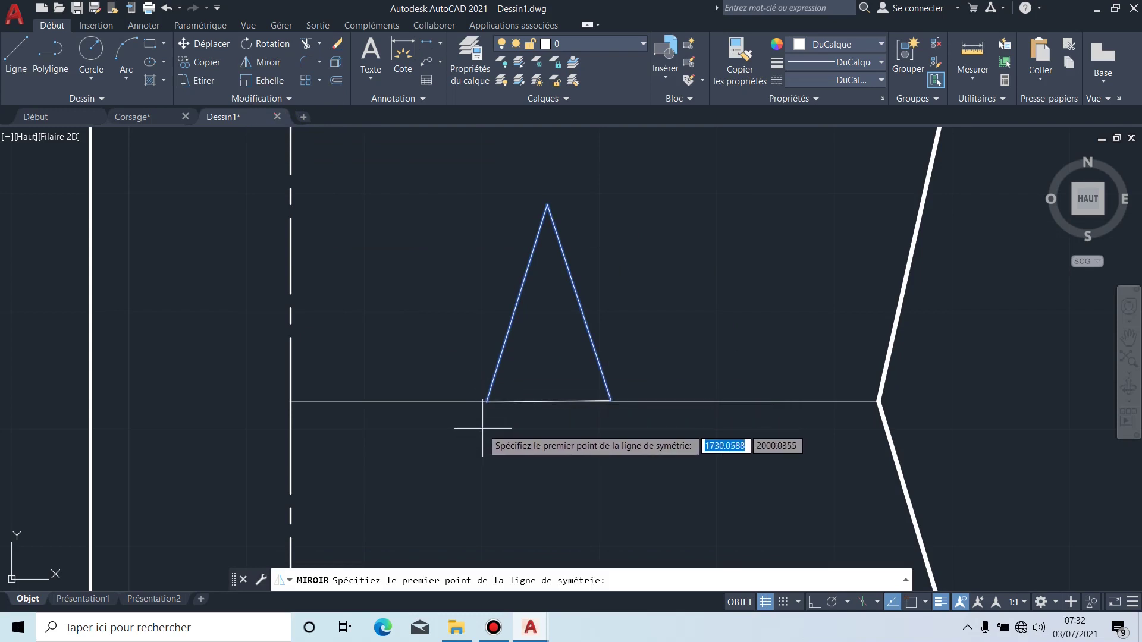
middle_click_drag(491, 396, 491, 341)
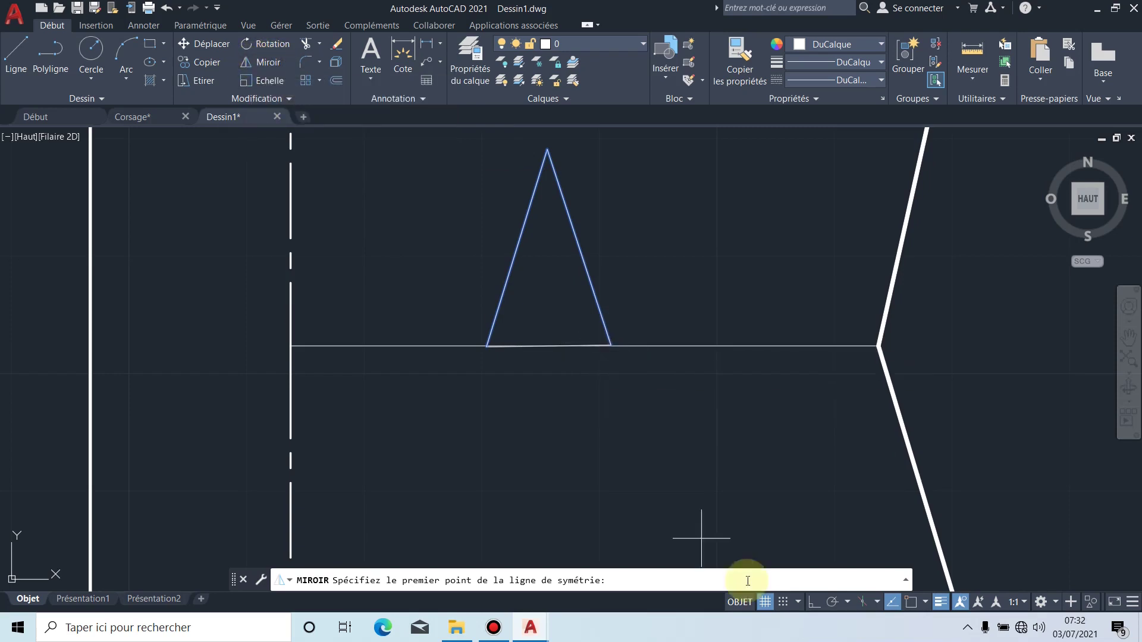
left_click(915, 603)
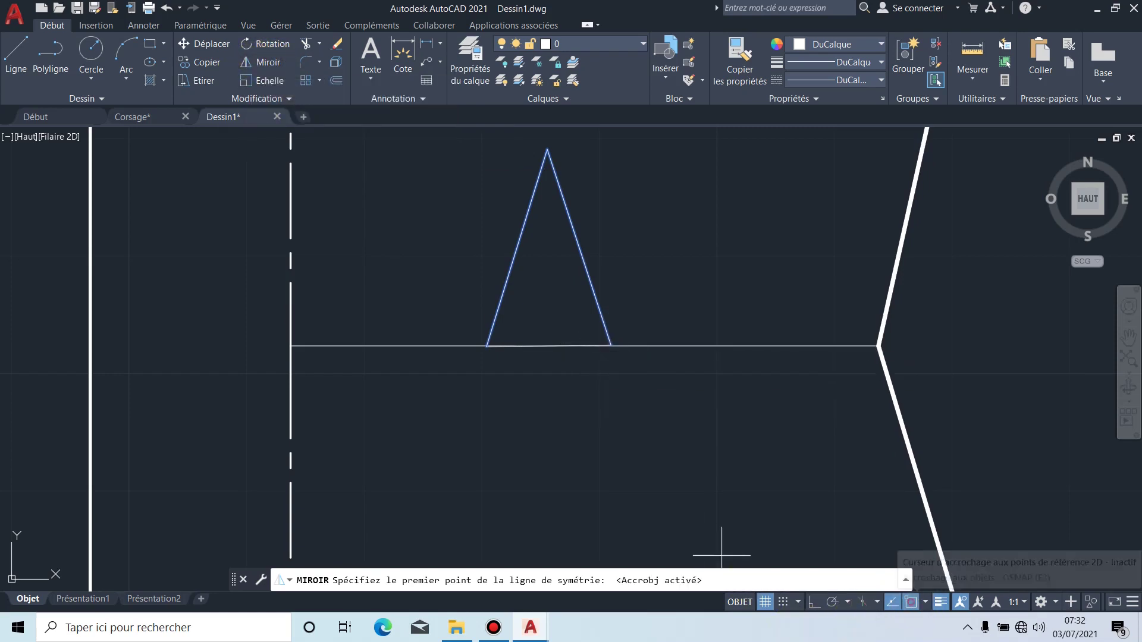
left_click(611, 345)
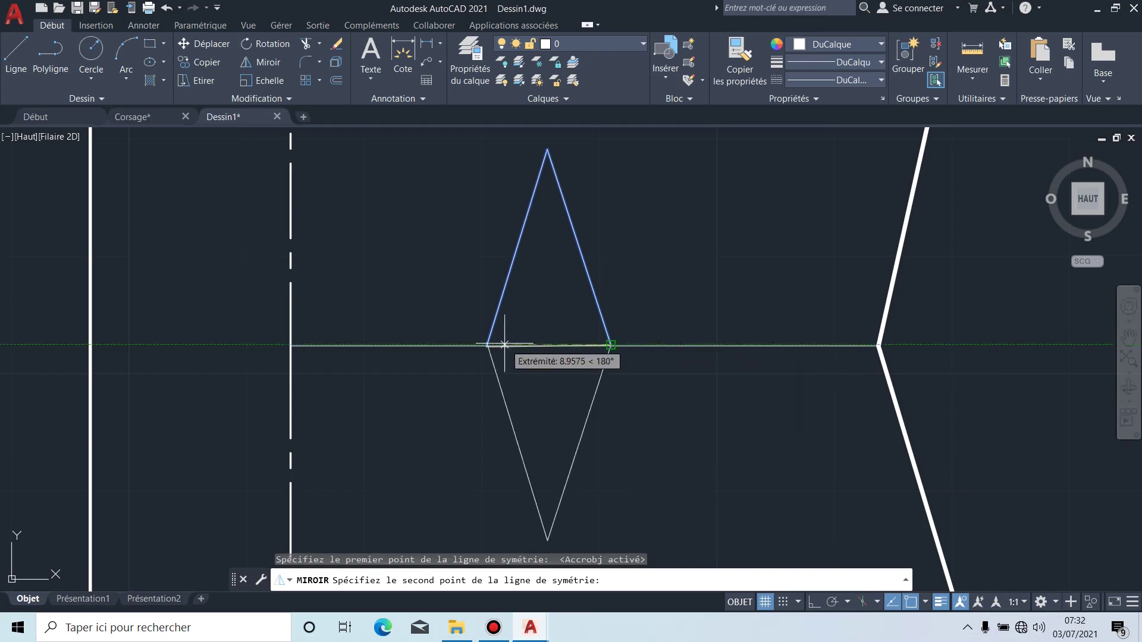
left_click(486, 345)
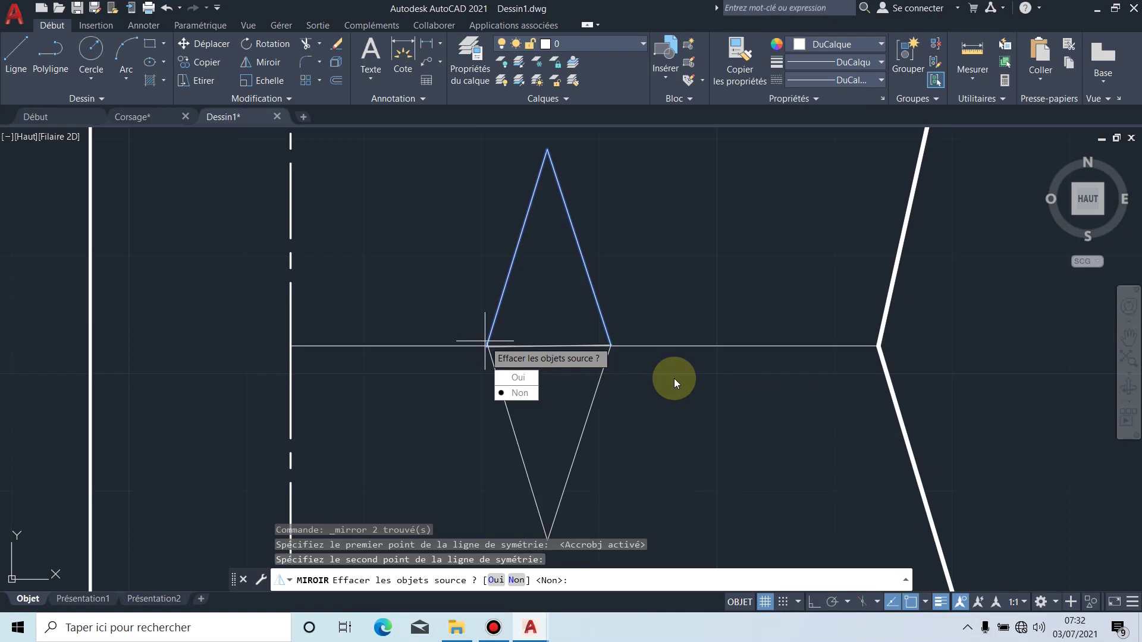
key("Return")
scroll(519, 383, "down", 6)
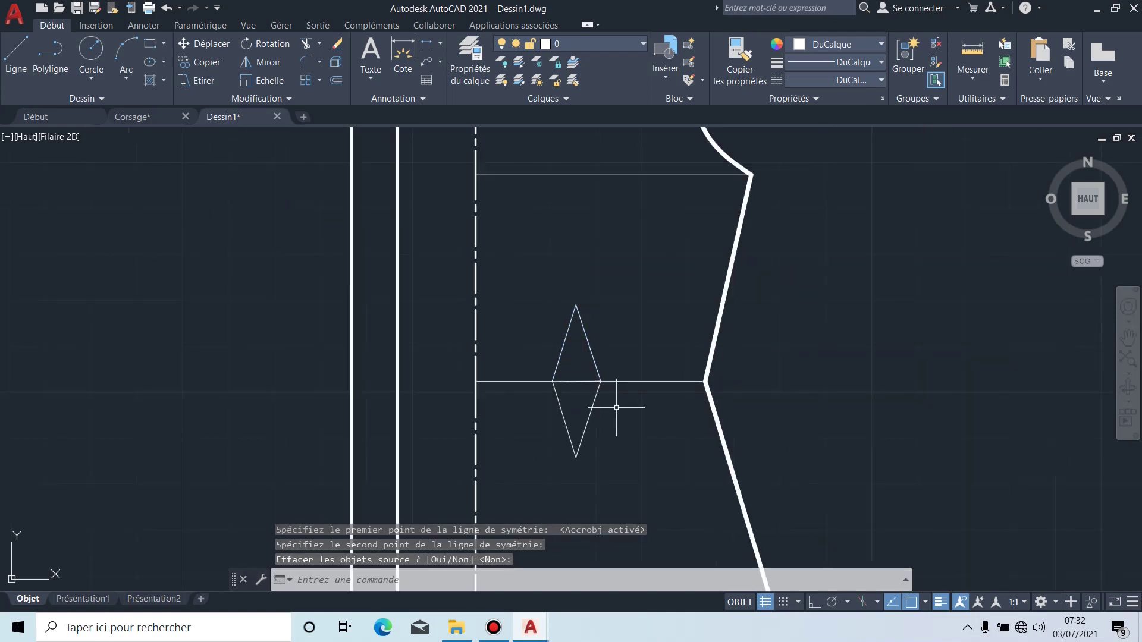
scroll(611, 274, "up", 2)
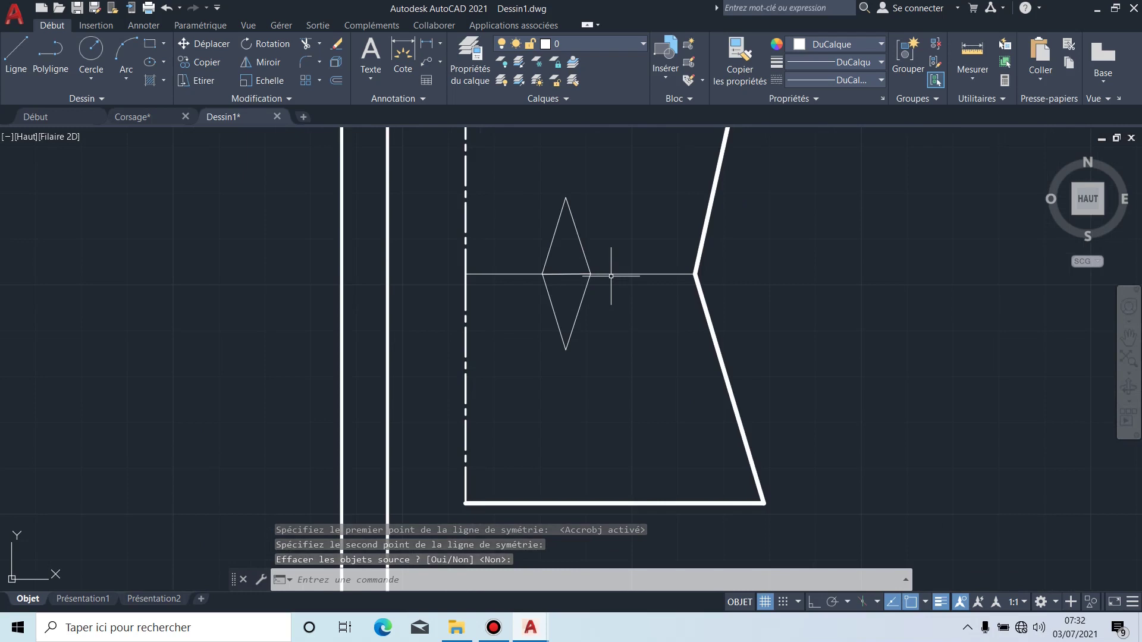
Step: Draw a spline from the diamond dart's lower point straight down to the hem, disabling object snap for the points below the dart
scroll(611, 274, "up", 2)
scroll(595, 301, "down", 4)
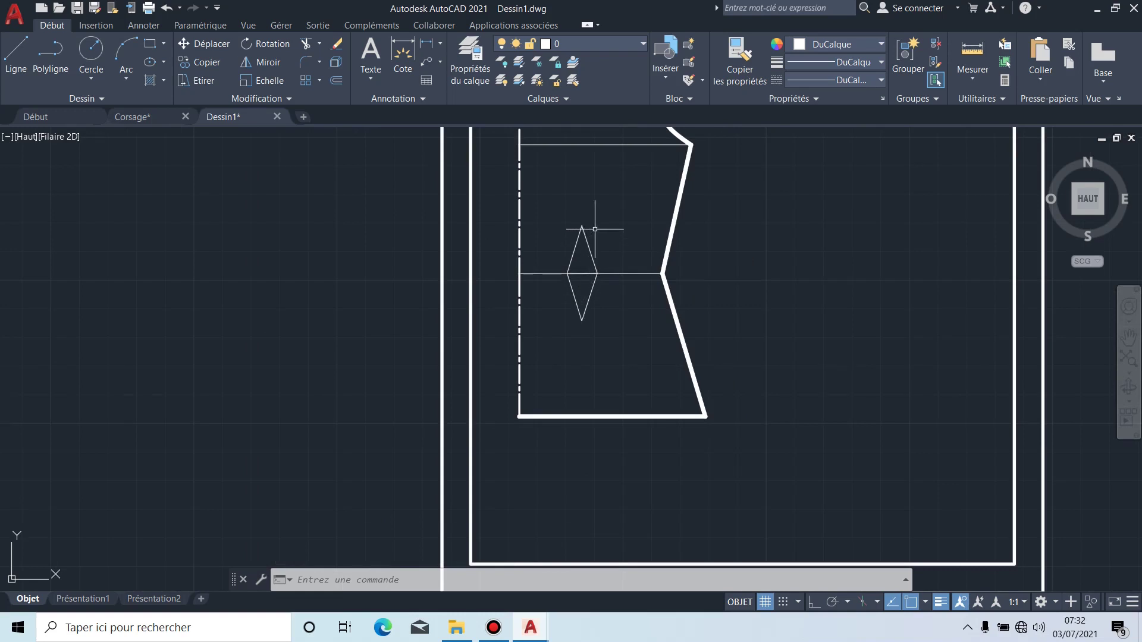
middle_click_drag(595, 229, 589, 279)
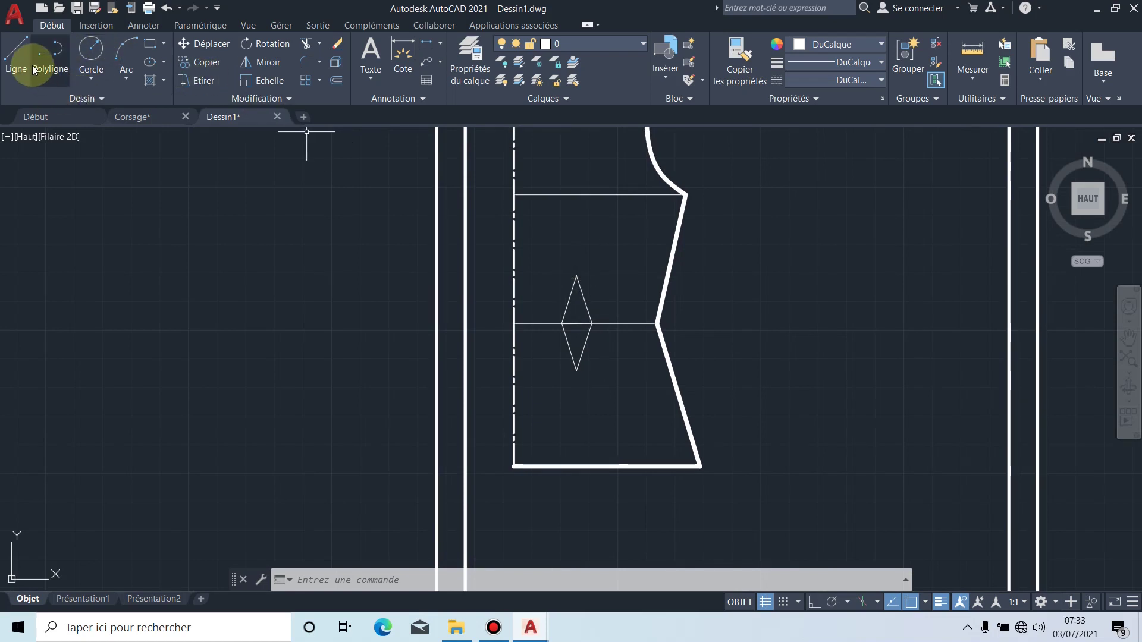
left_click(82, 97)
left_click(17, 115)
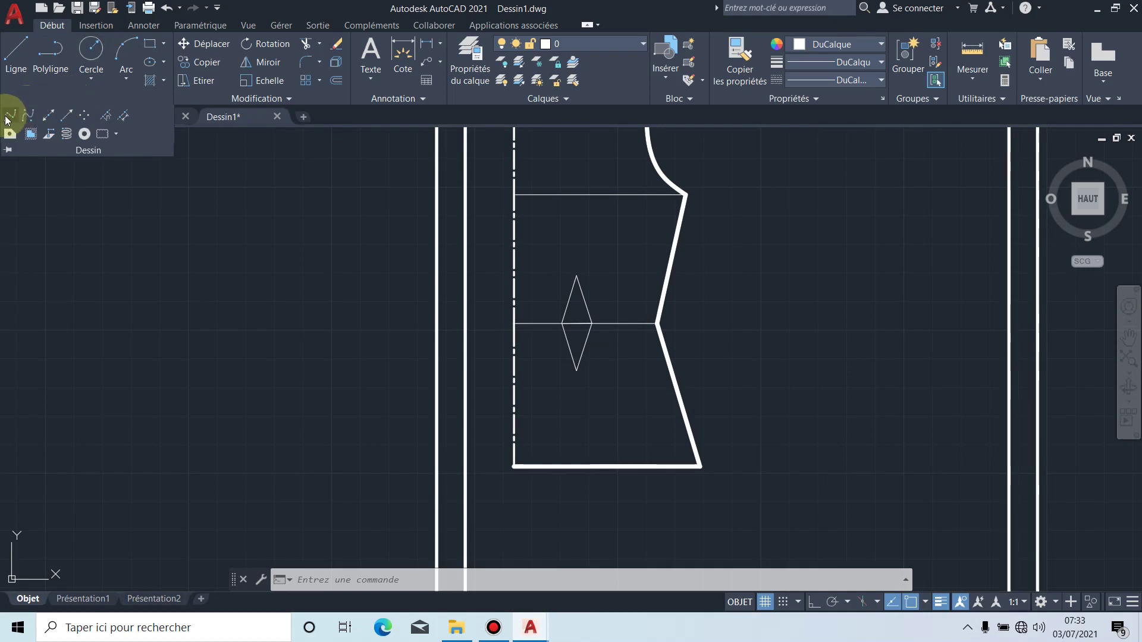
left_click(576, 370)
scroll(578, 467, "up", 2)
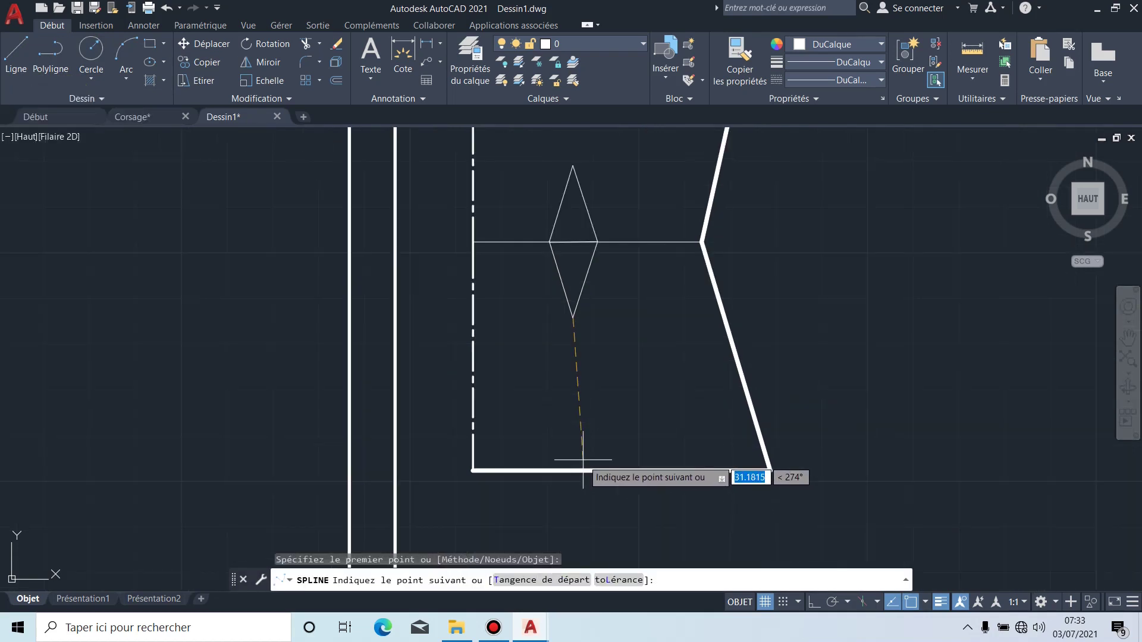
left_click(909, 603)
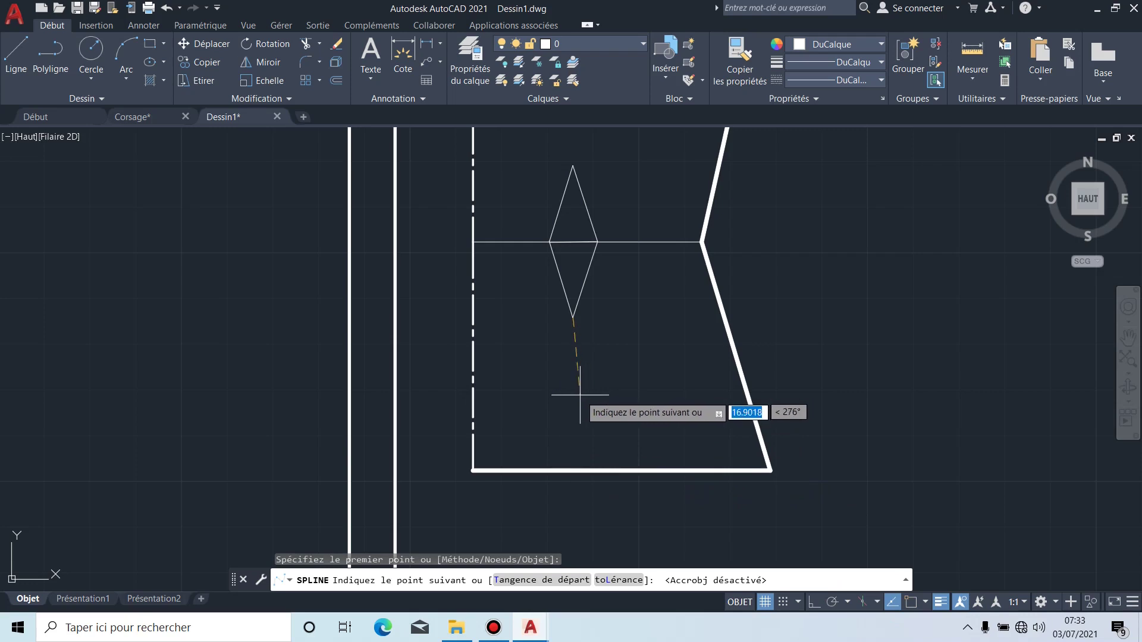
left_click(574, 470)
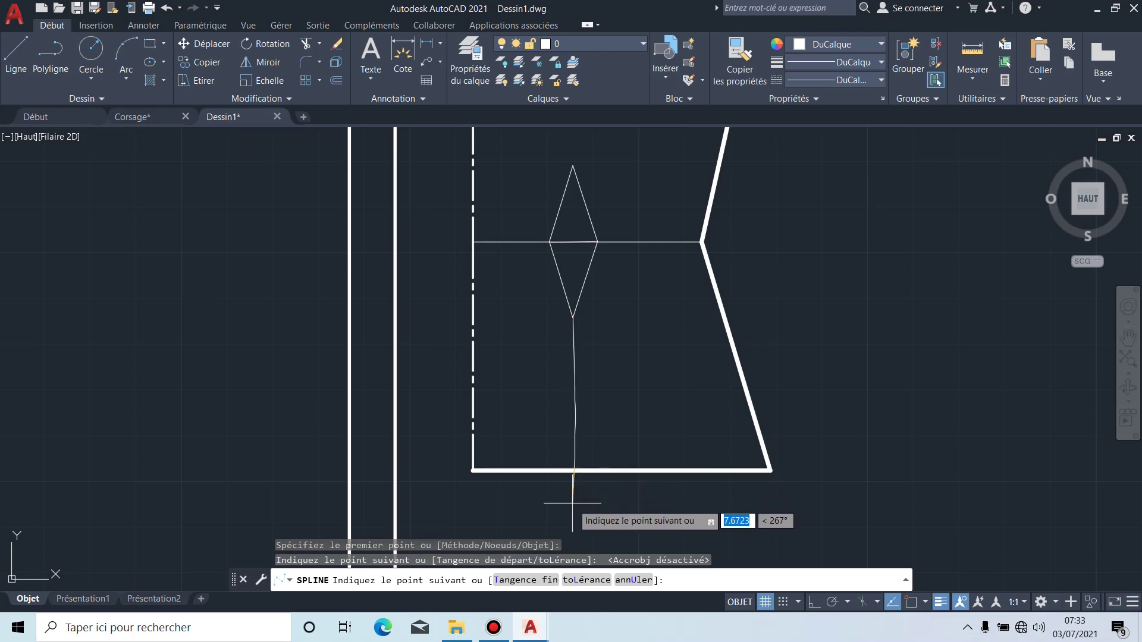
key("Return")
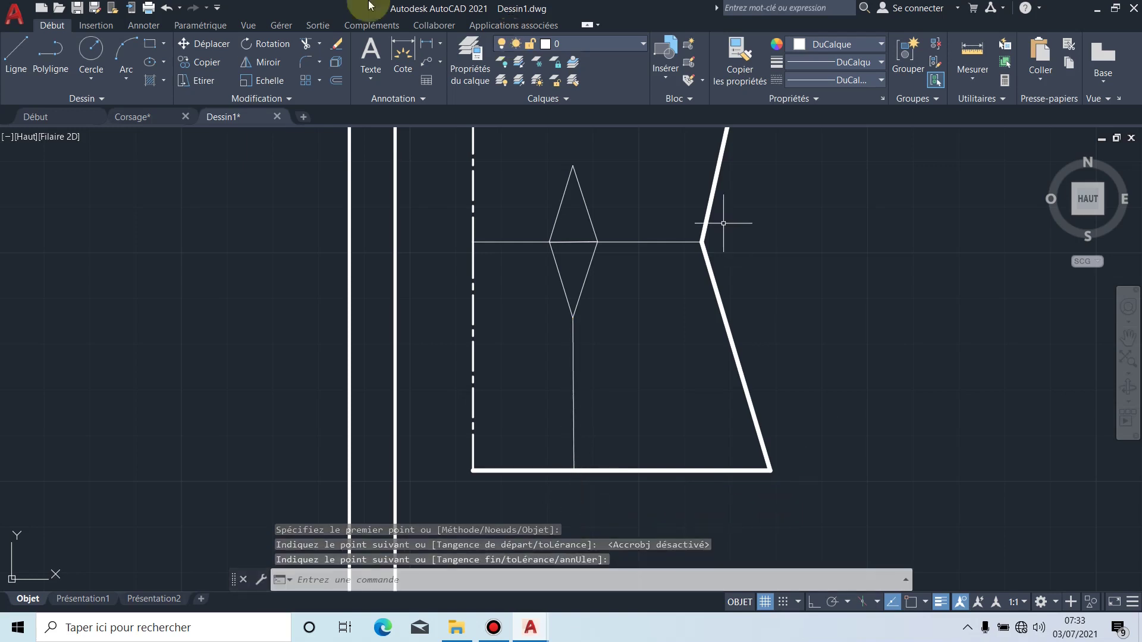
Step: Draw a curved spline from the dart's upper point to the lower armhole curve, snapping its start and disabling object snap for its armhole end
left_click(61, 98)
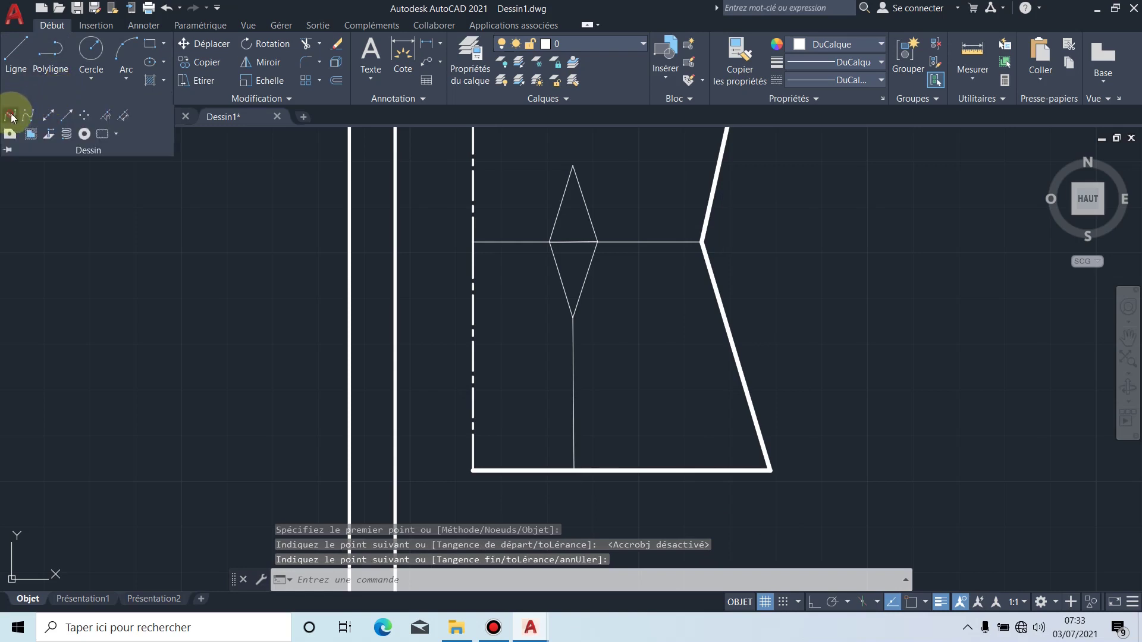
left_click(13, 115)
middle_click_drag(611, 200, 549, 360)
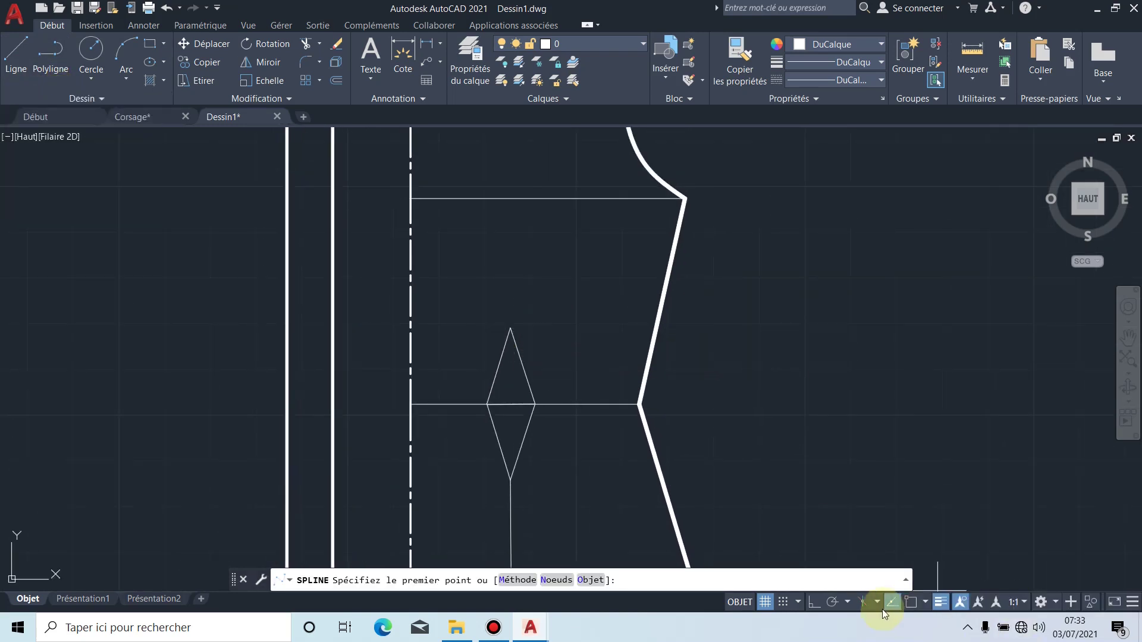
left_click(912, 601)
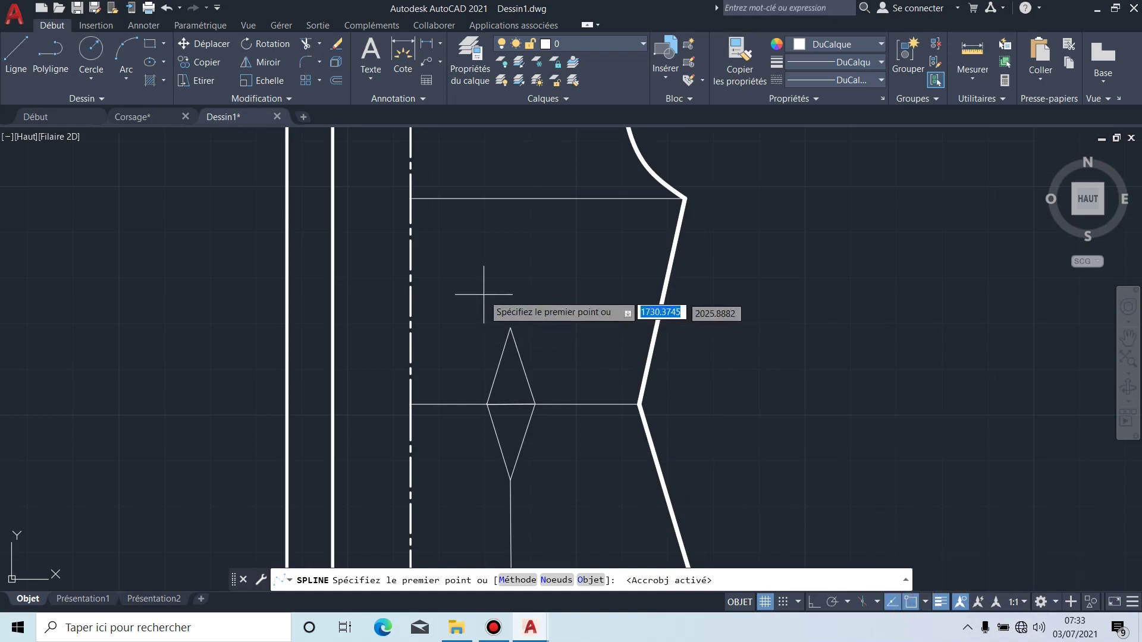
left_click(511, 327)
middle_click_drag(540, 237, 517, 352)
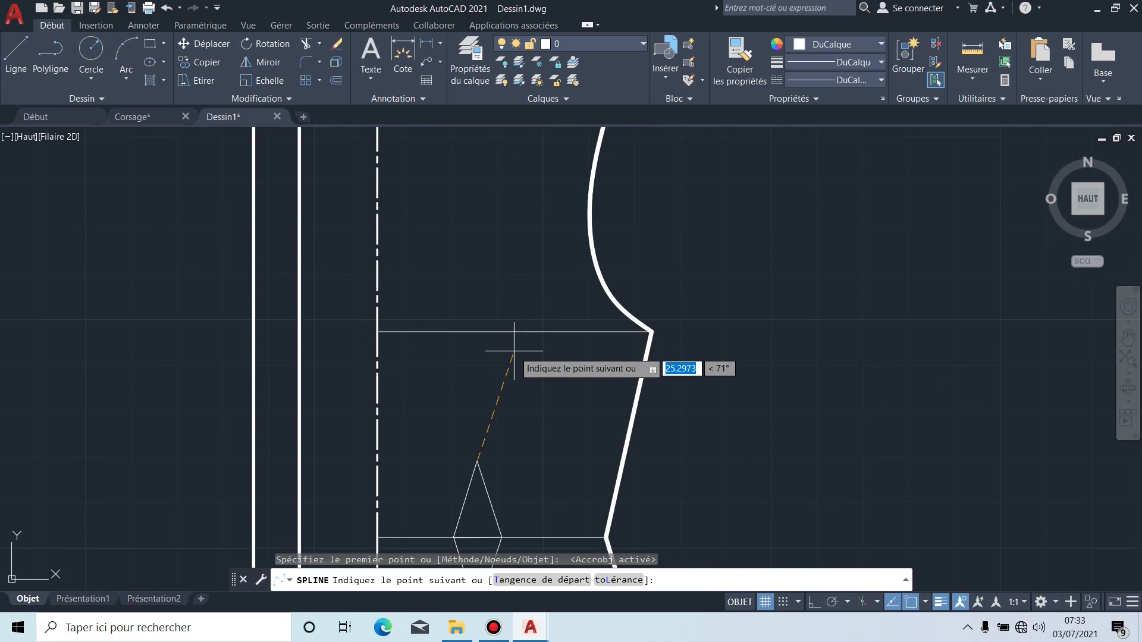
left_click(510, 354)
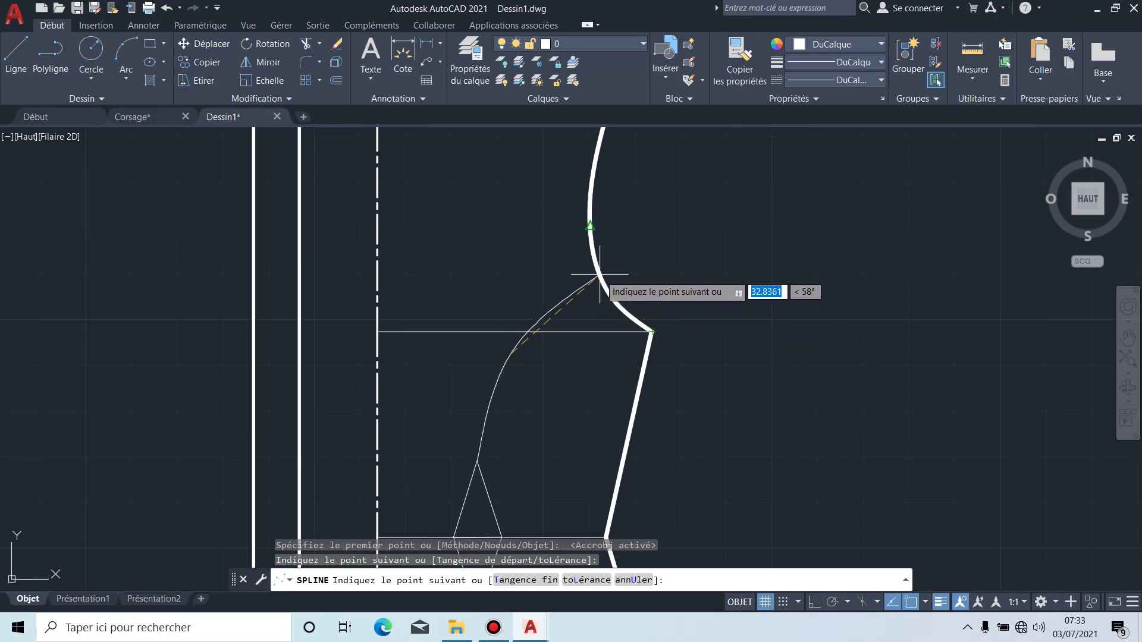
left_click(652, 332)
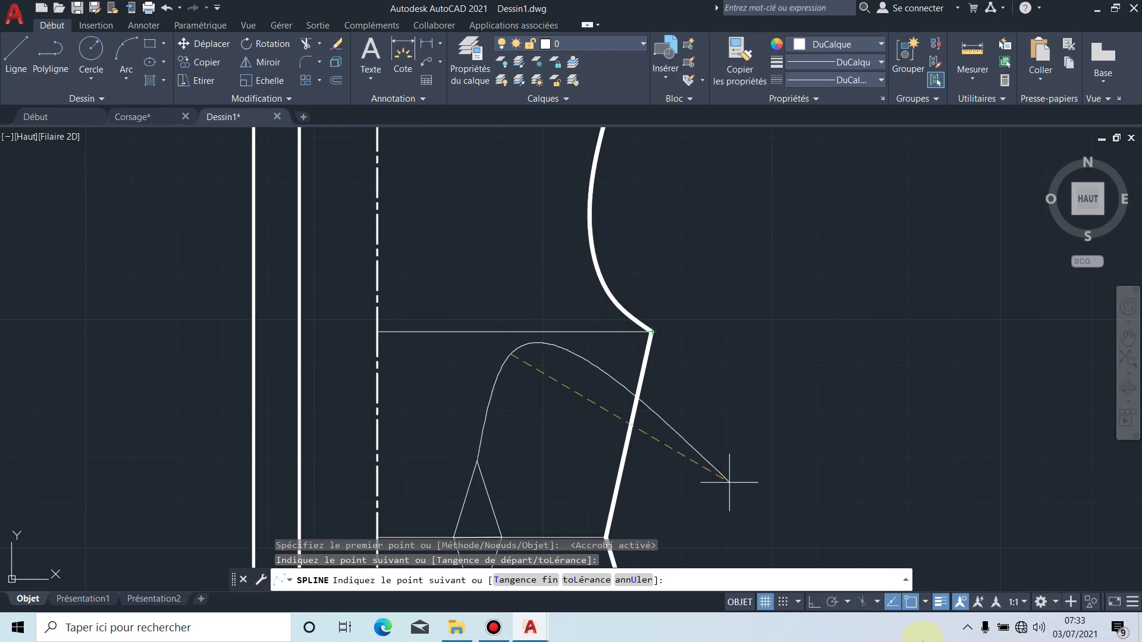
left_click(911, 602)
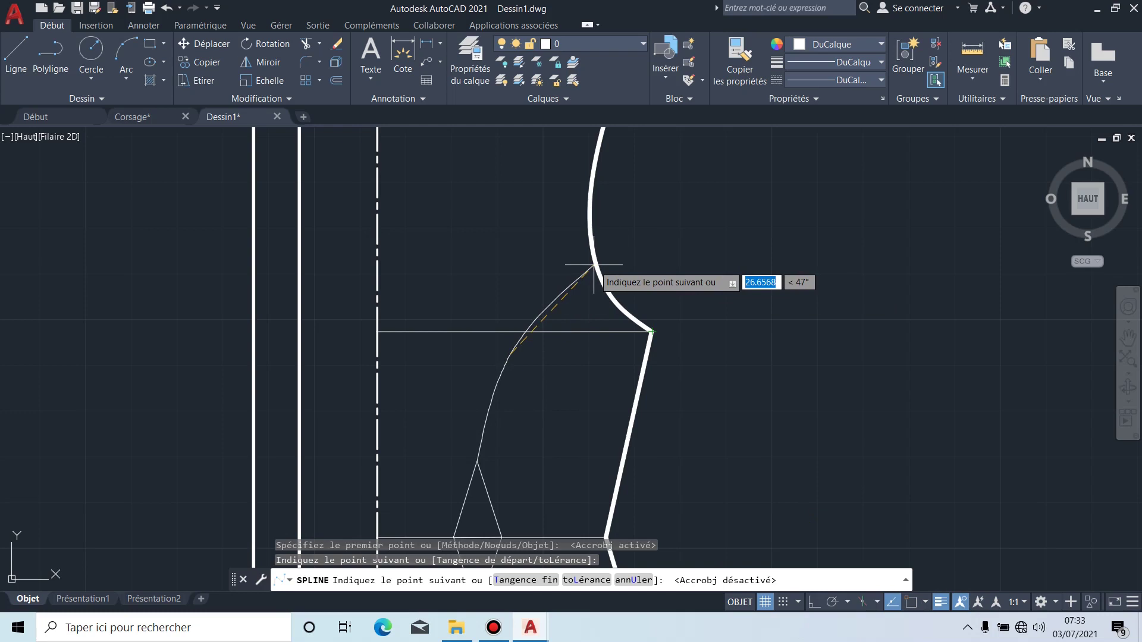
scroll(592, 266, "up", 5)
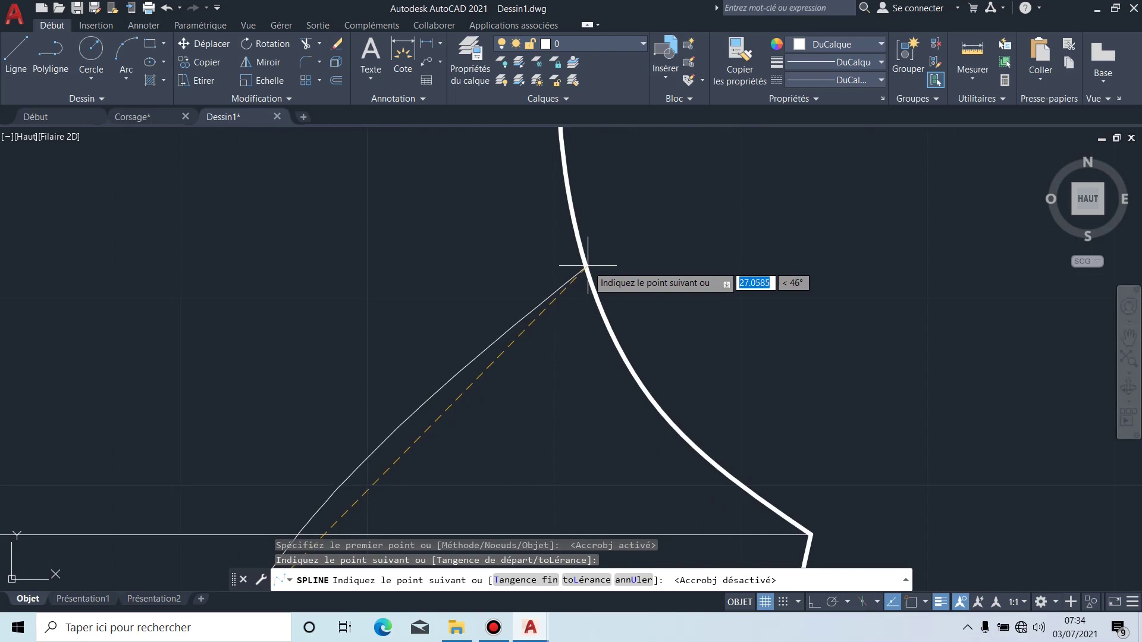
left_click(589, 266)
scroll(812, 261, "down", 5)
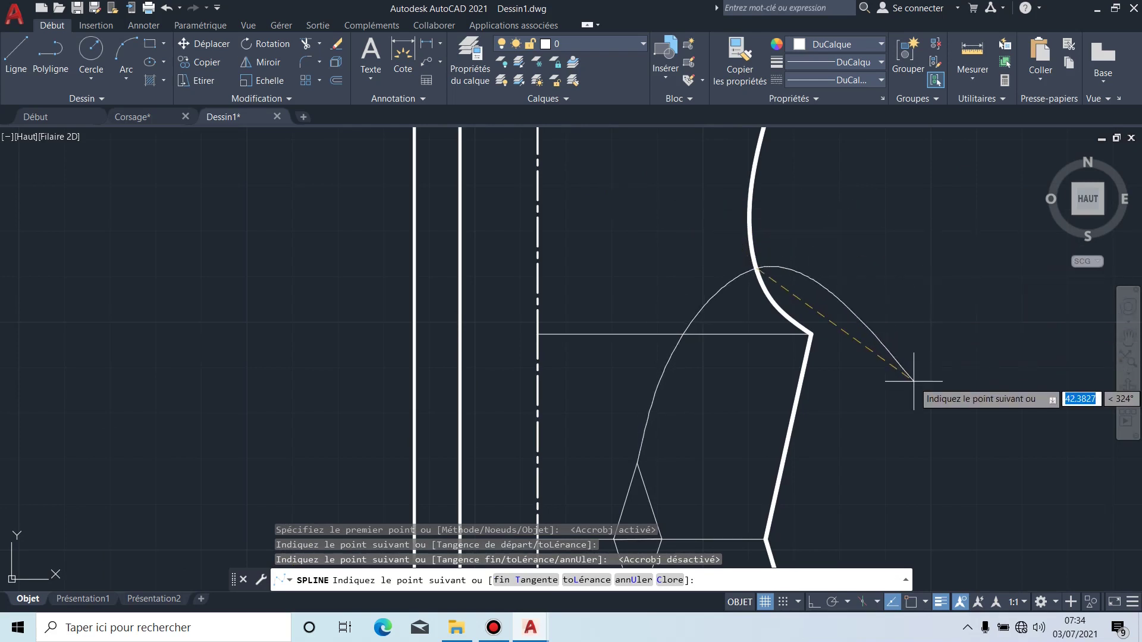
key("Return")
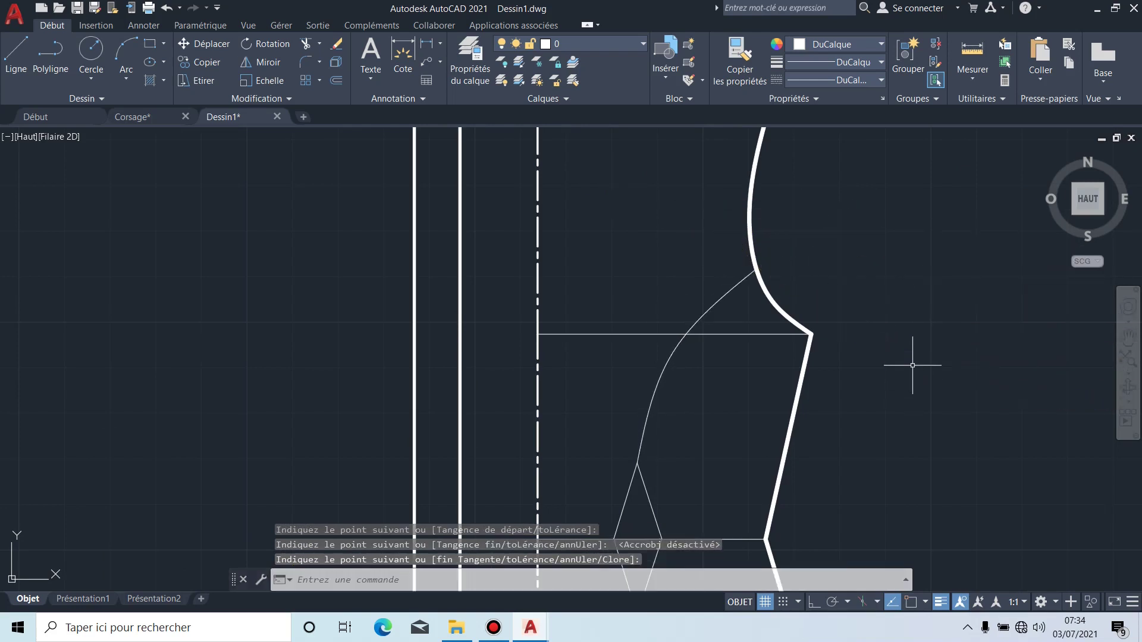
Step: Stretch the middle fit point of the armhole-to-dart spline slightly down toward the side seam to flatten the curve, and deselect it
scroll(912, 366, "down", 5)
scroll(855, 387, "up", 4)
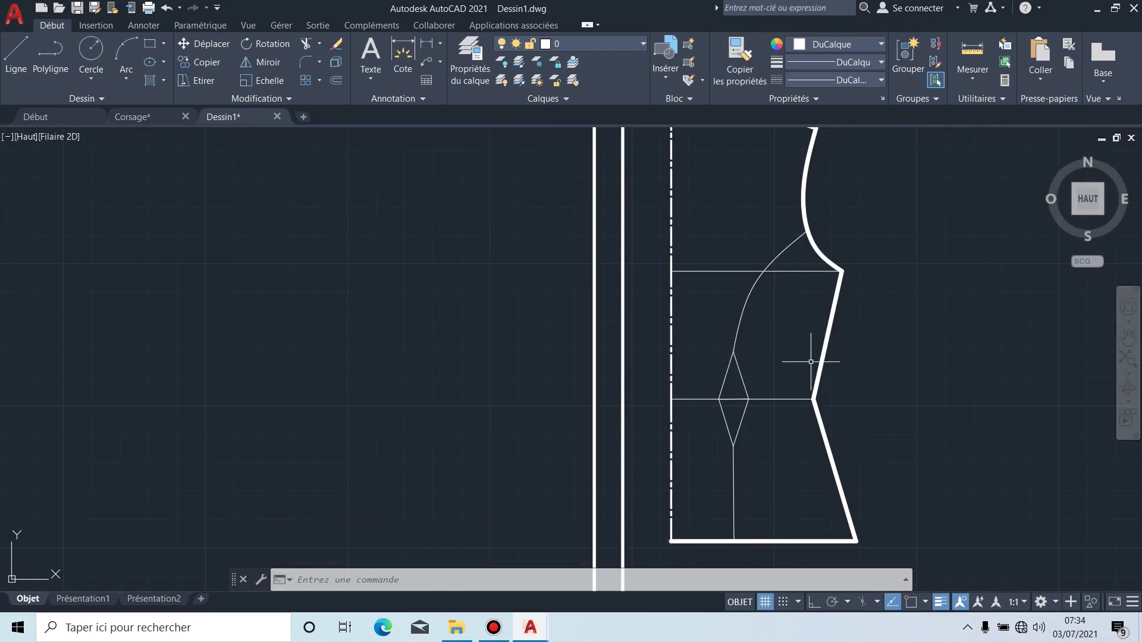
scroll(729, 297, "up", 4)
scroll(821, 326, "down", 4)
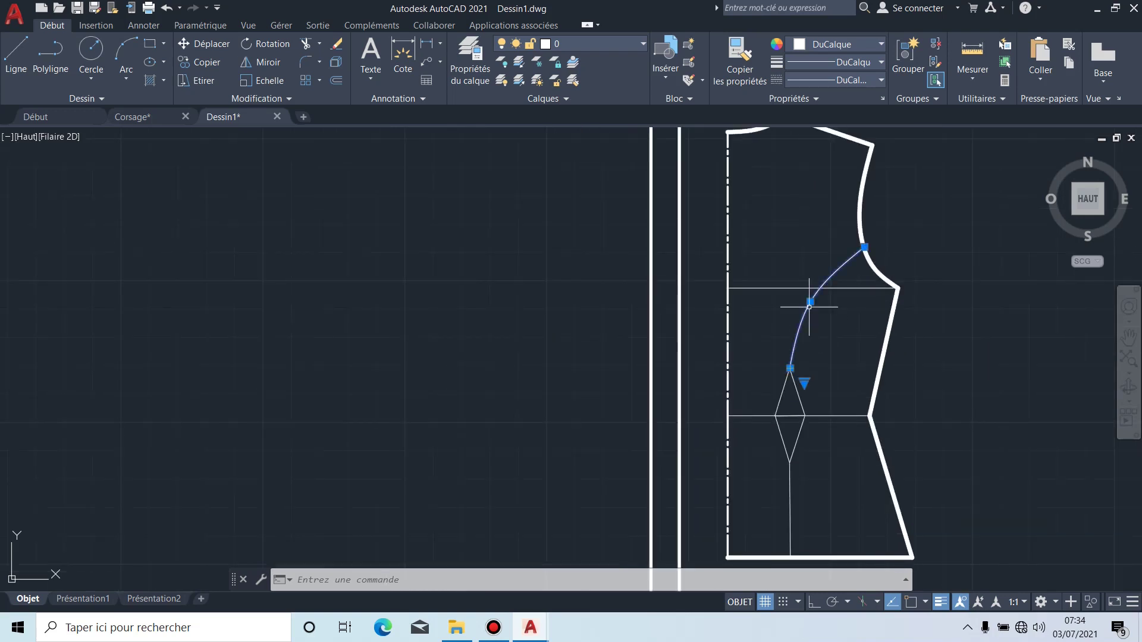
left_click(814, 300)
scroll(813, 298, "up", 2)
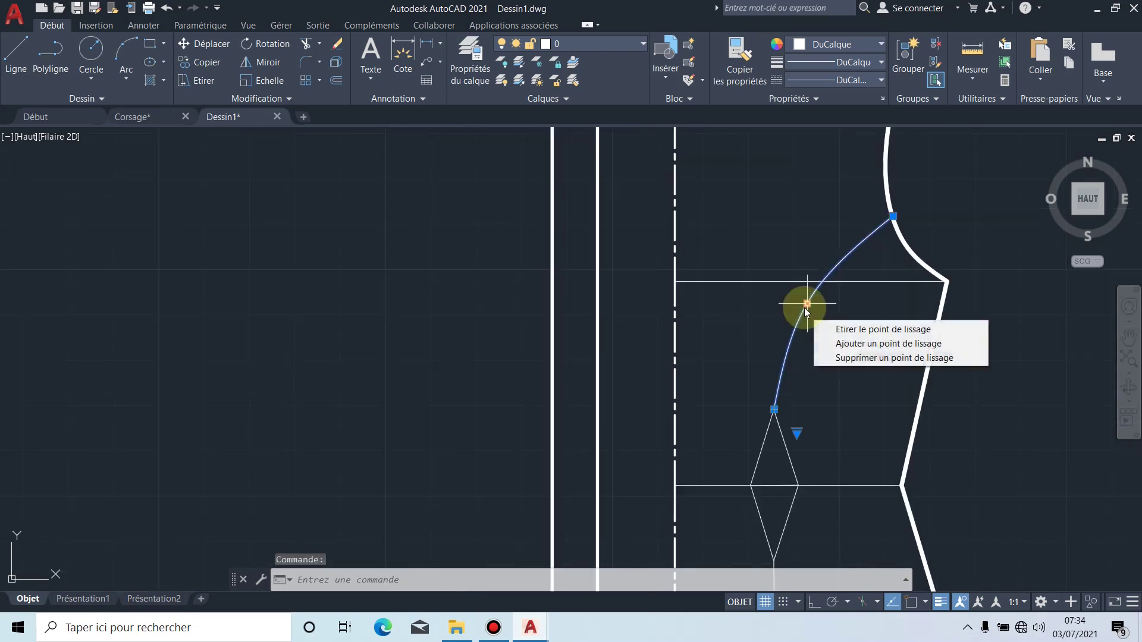
left_click(808, 304)
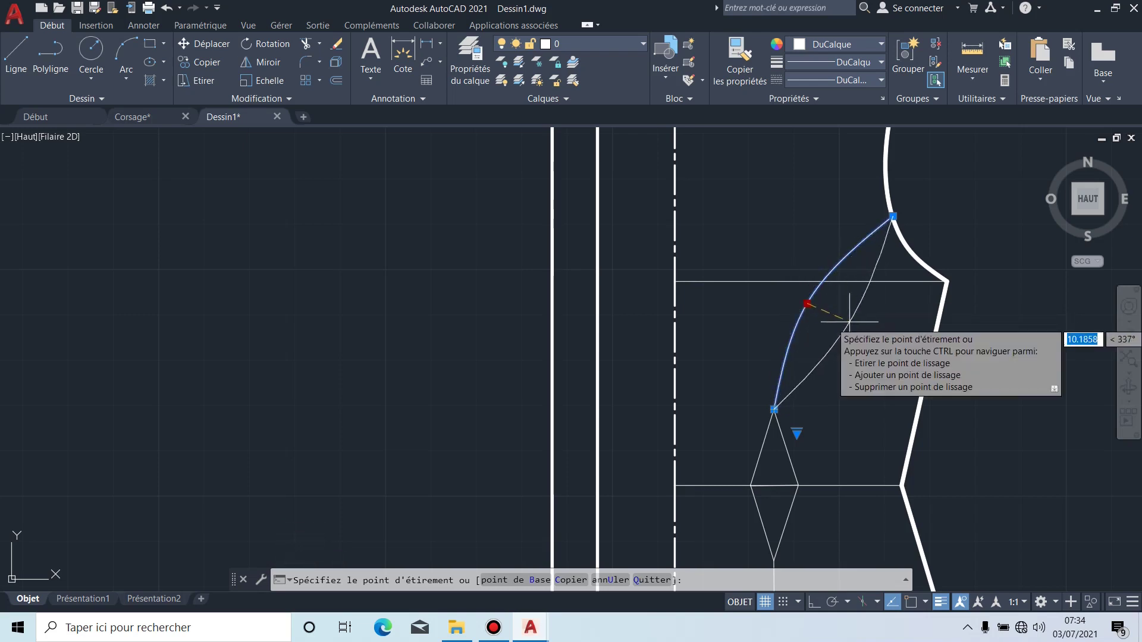
left_click(814, 310)
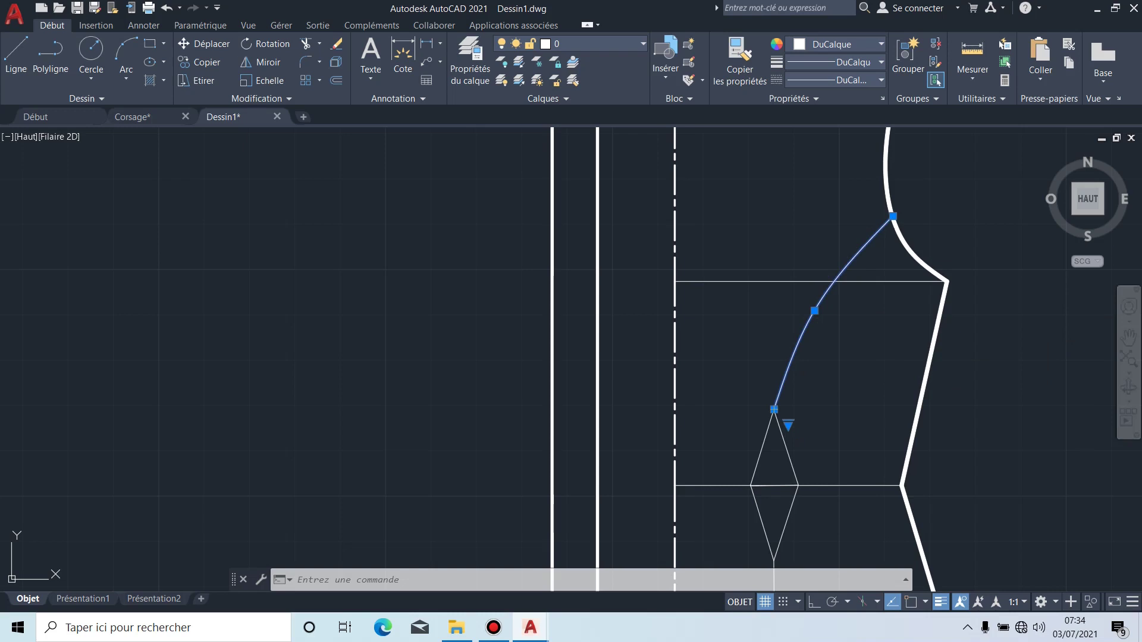
key("Escape")
scroll(837, 330, "down", 2)
middle_click_drag(875, 361, 766, 371)
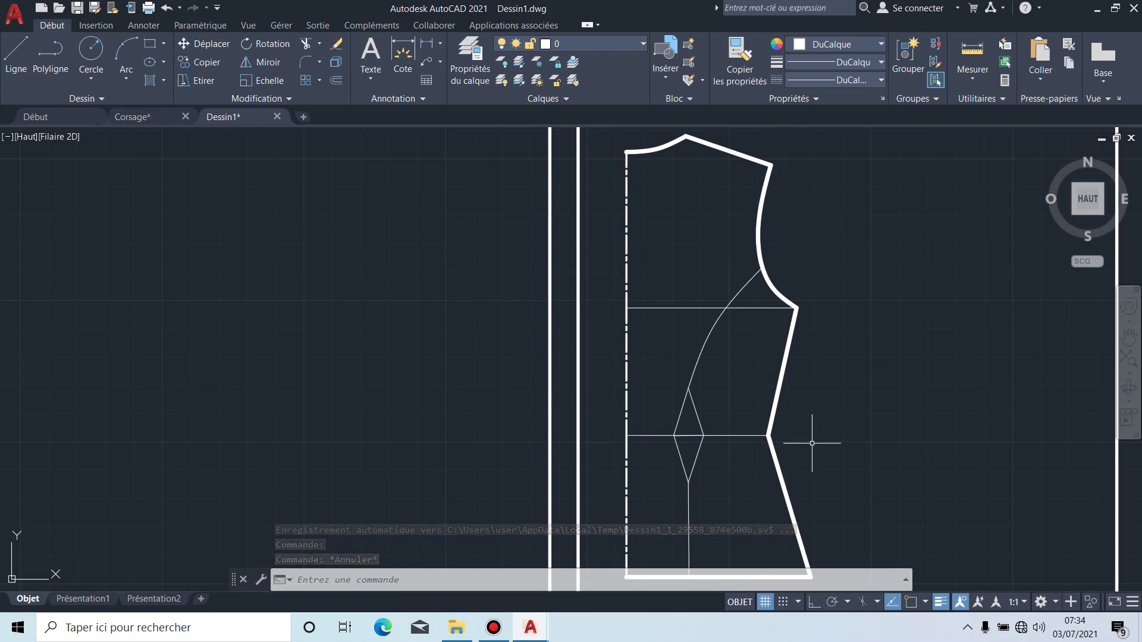
scroll(880, 399, "down", 4)
middle_click_drag(879, 399, 825, 389)
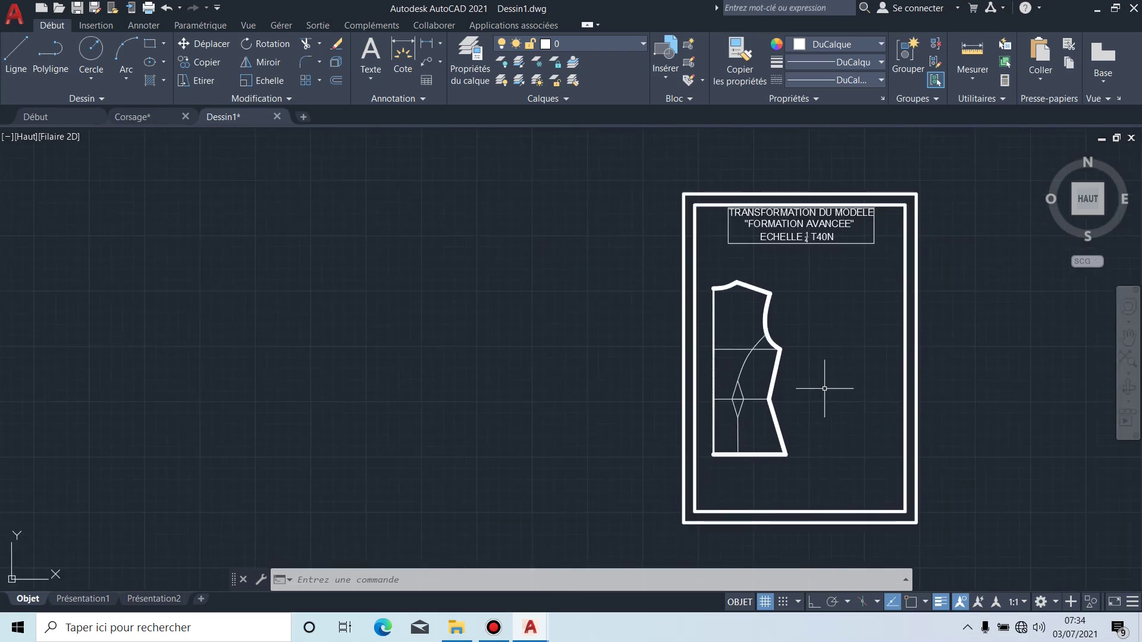
scroll(830, 359, "up", 2)
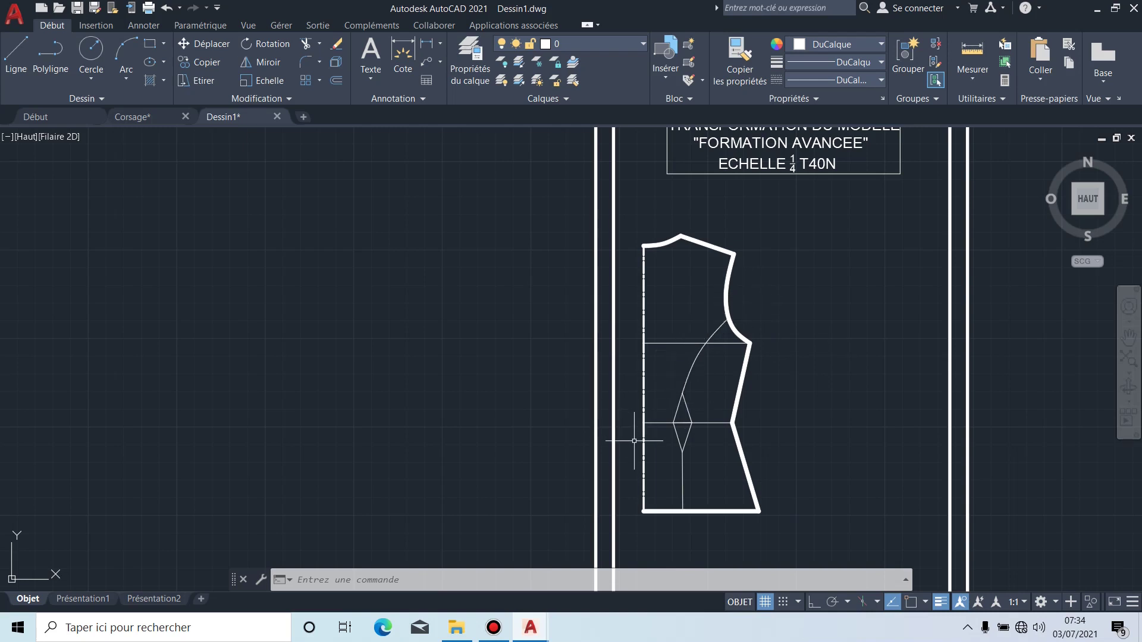
left_click(798, 534)
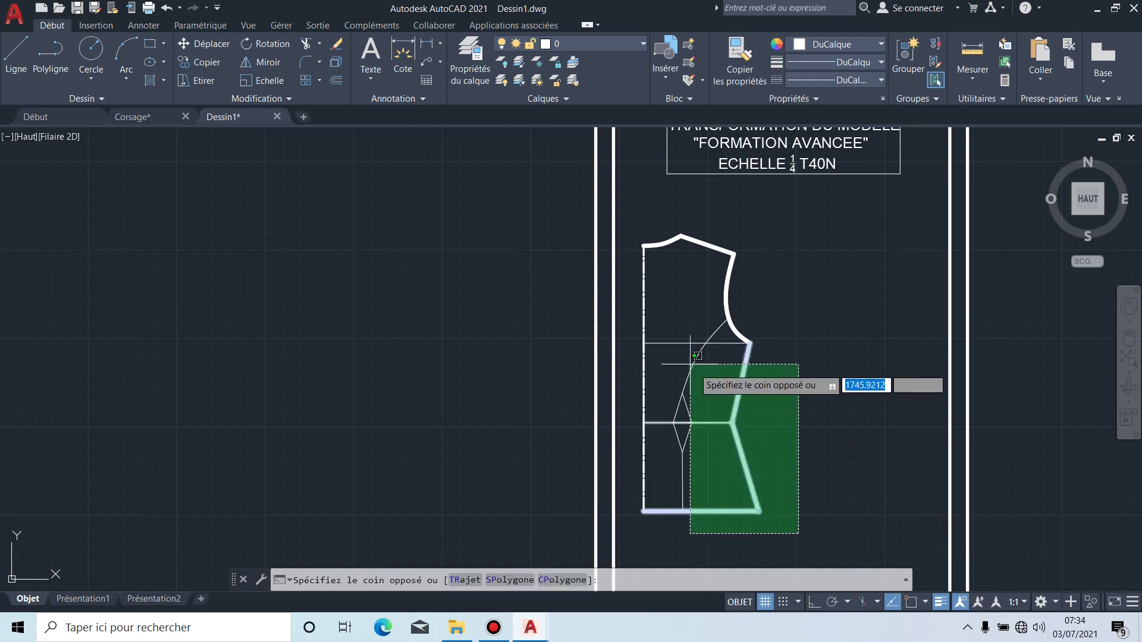
left_click(635, 219)
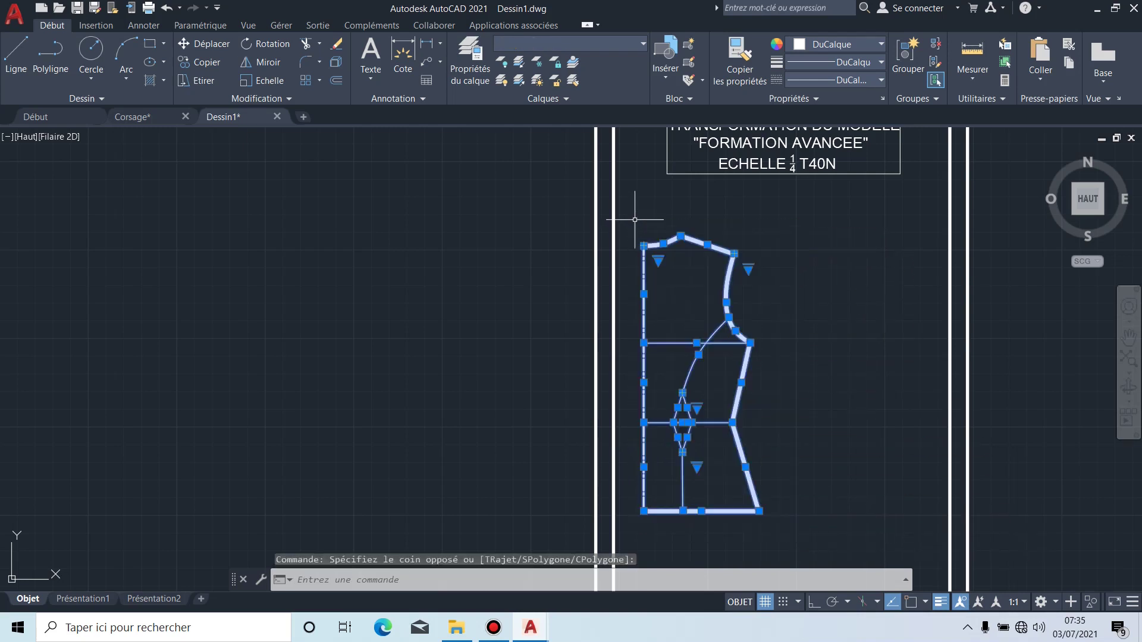
key("Escape")
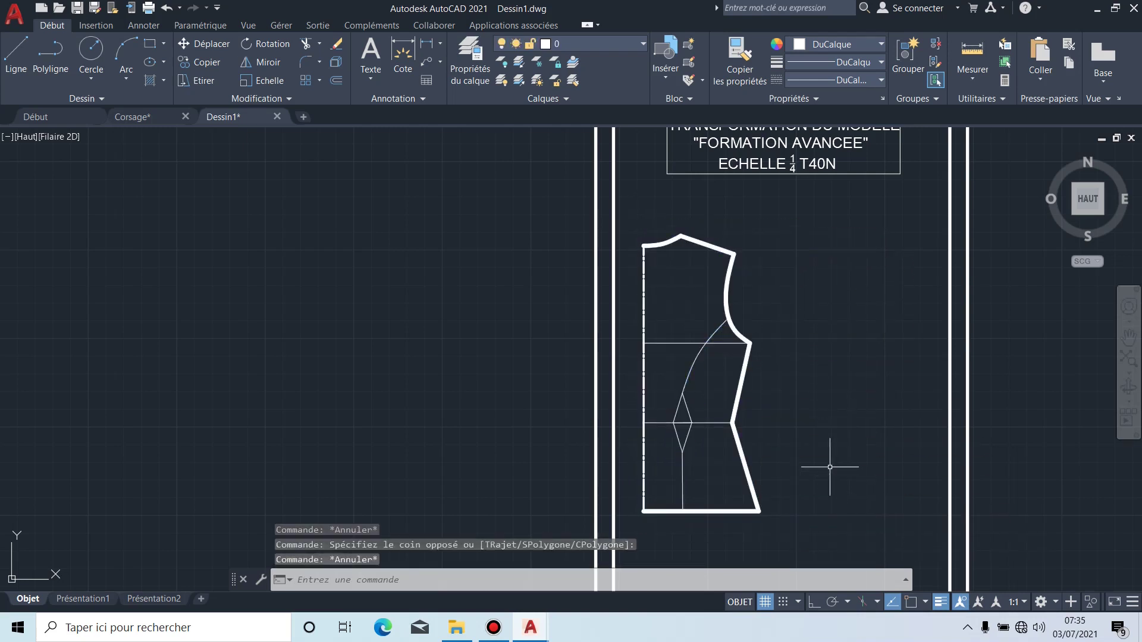
Step: Draw a vertical line just outside the bodice's side seam, from shoulder height to below the hem, with ortho mode on
left_click(17, 54)
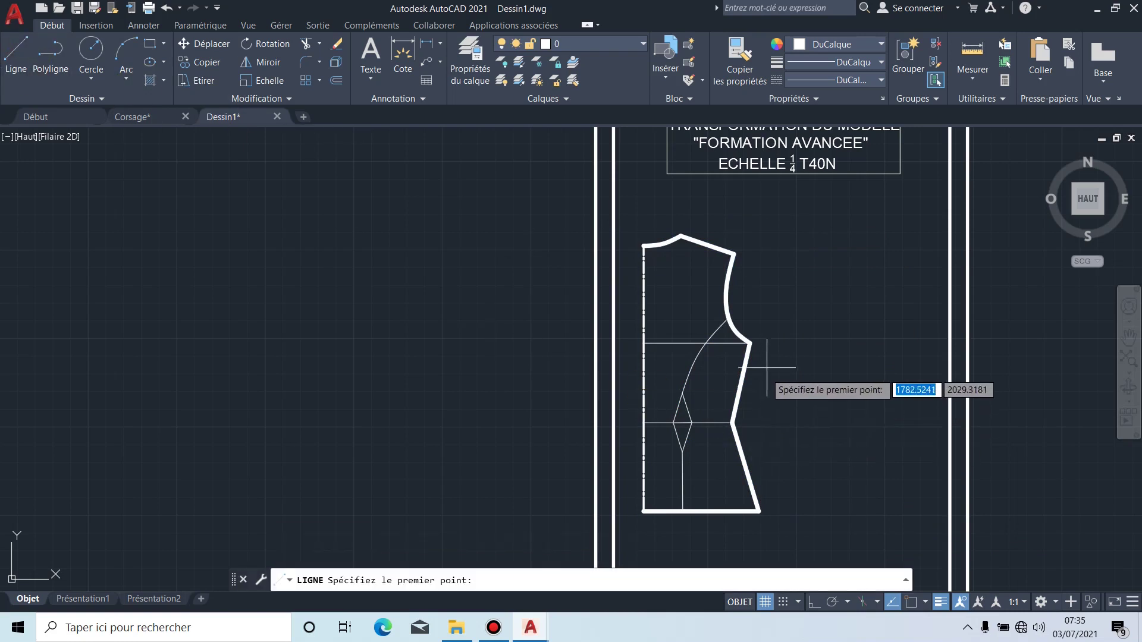
left_click(766, 238)
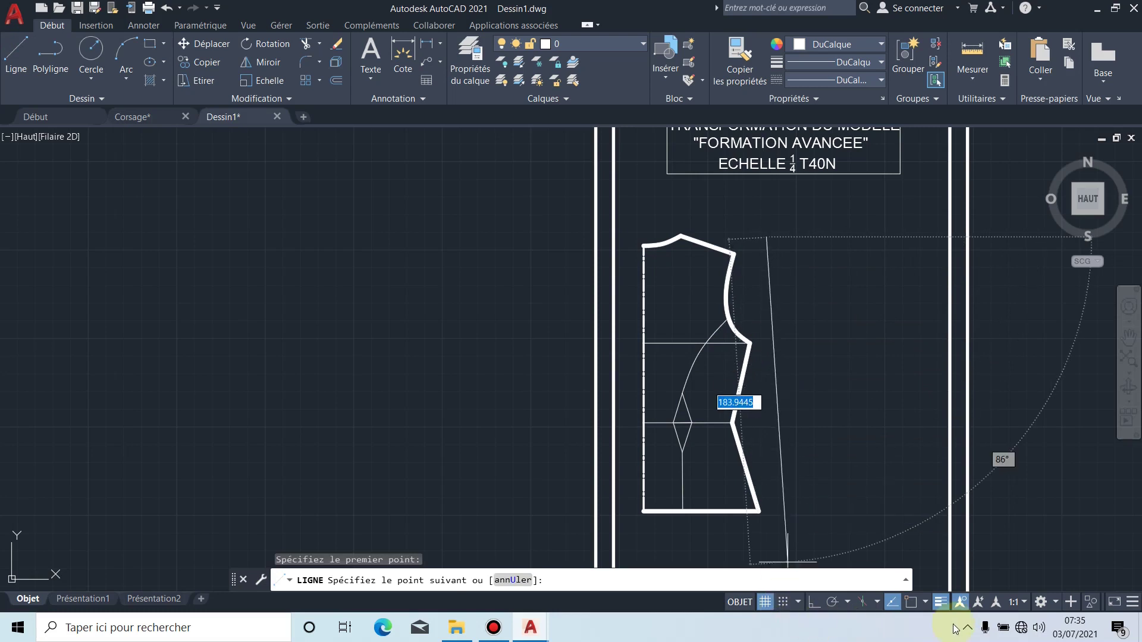
left_click(814, 605)
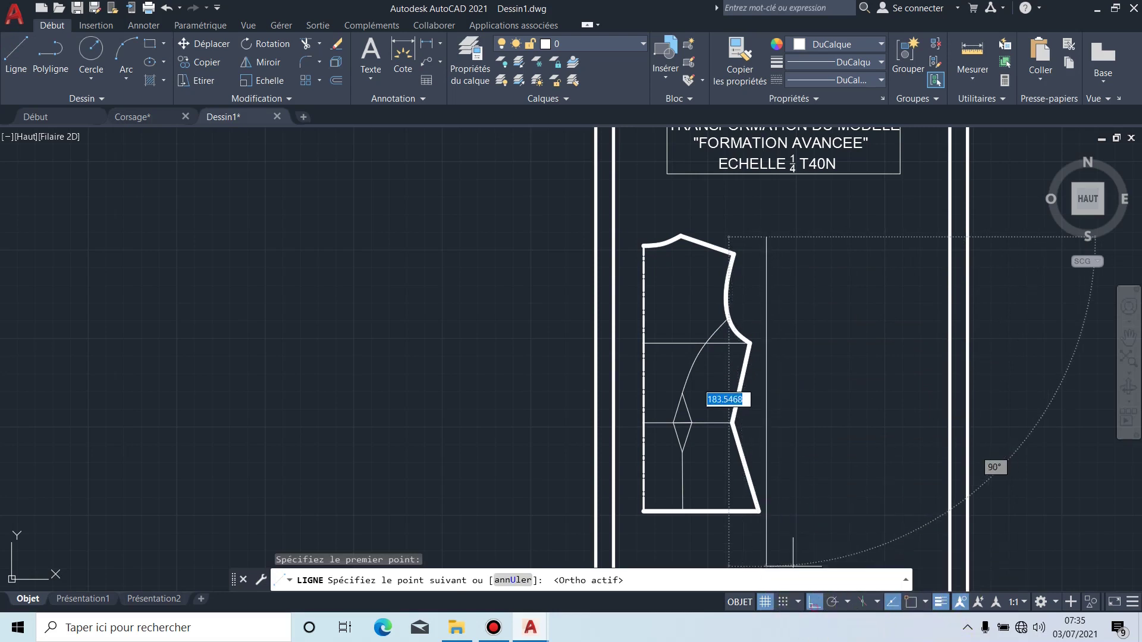
left_click(781, 529)
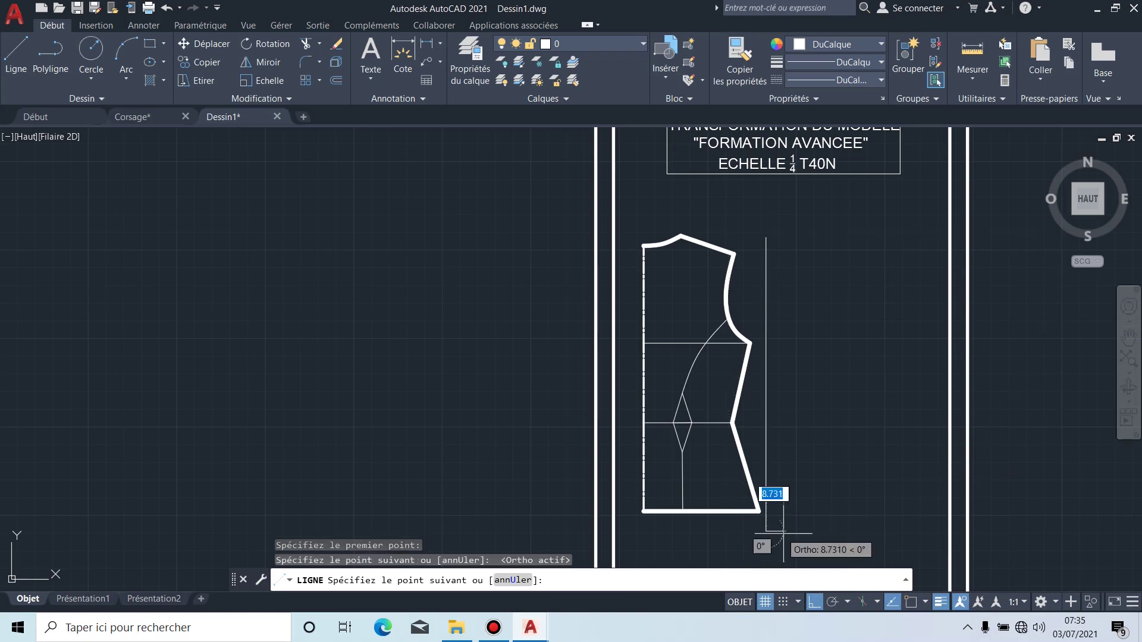
key("Escape")
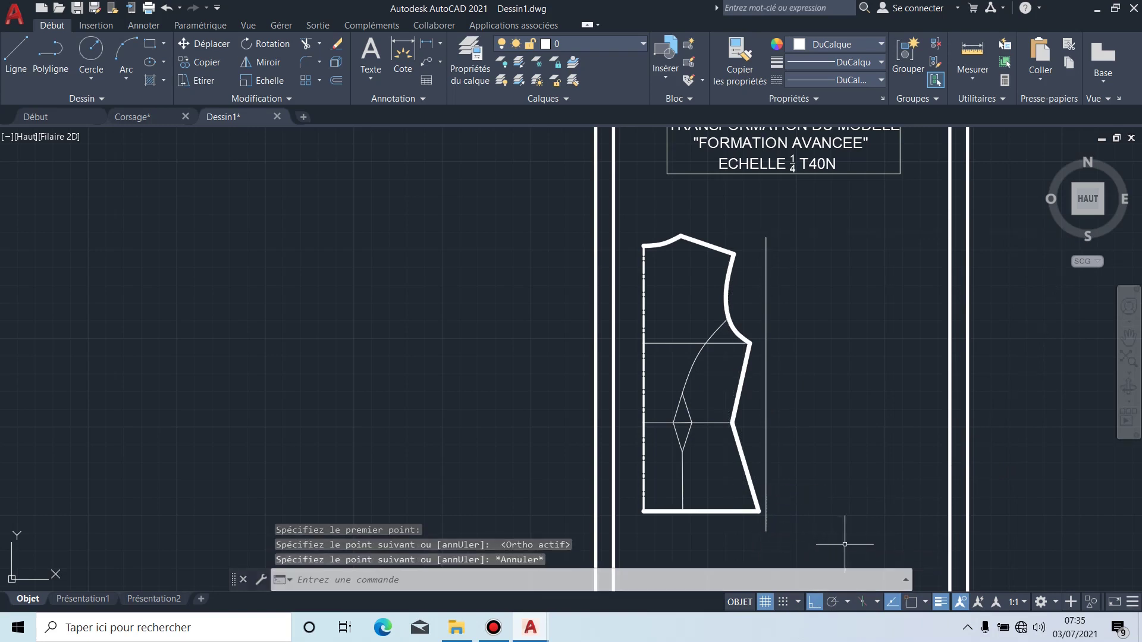
Step: Mirror the entire bodice half about the vertical line beside its side seam, with object snap on, keeping the source objects
left_click(763, 522)
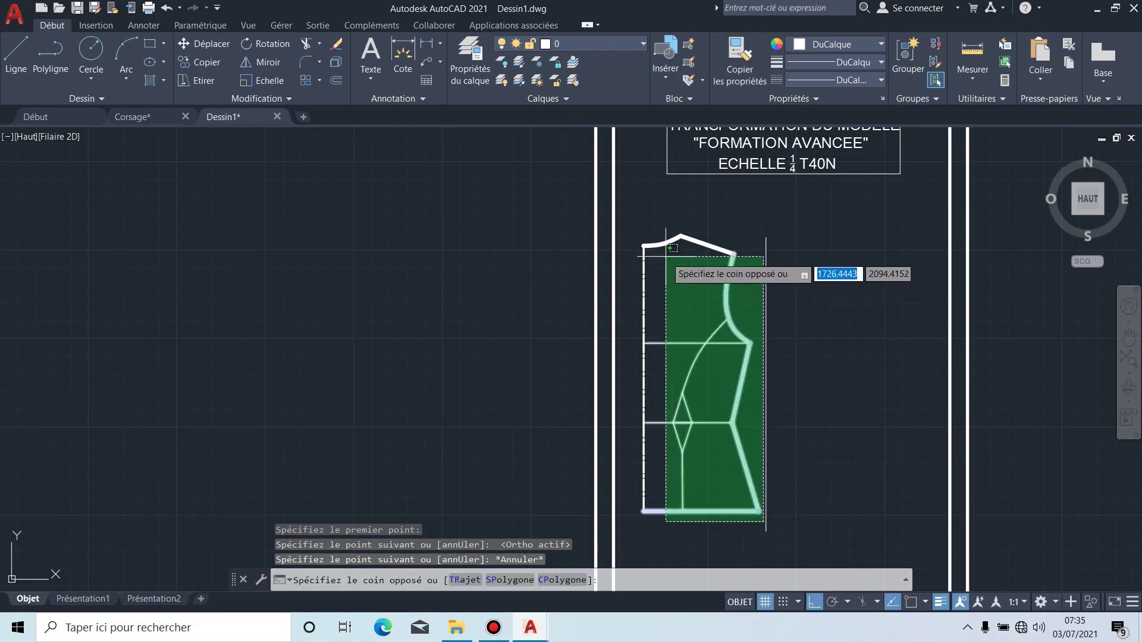
left_click(635, 213)
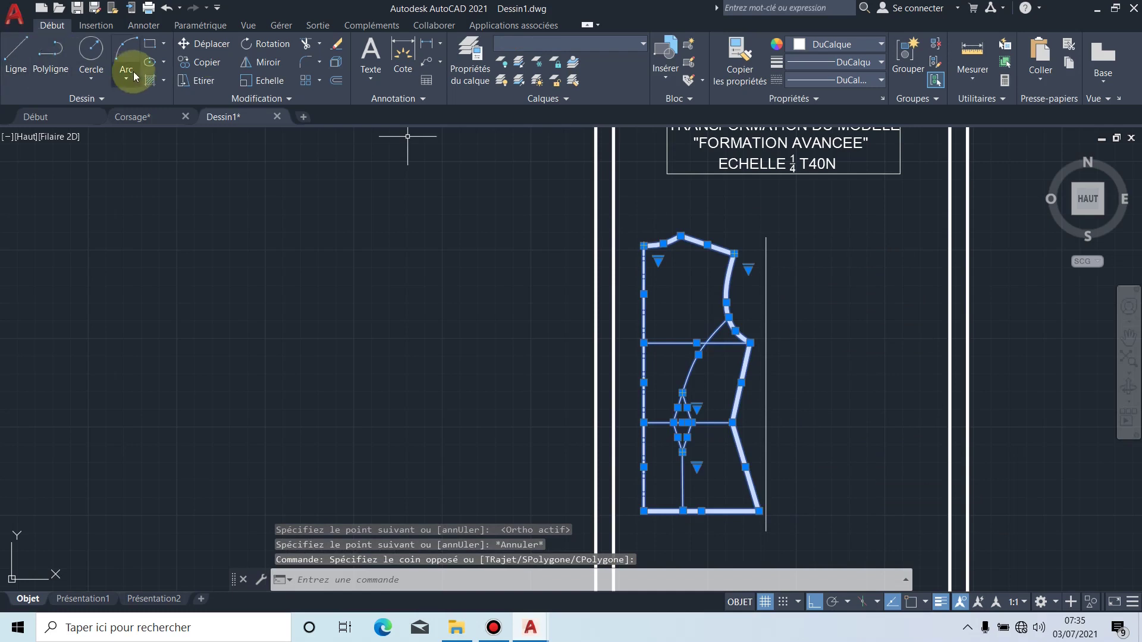
left_click(260, 68)
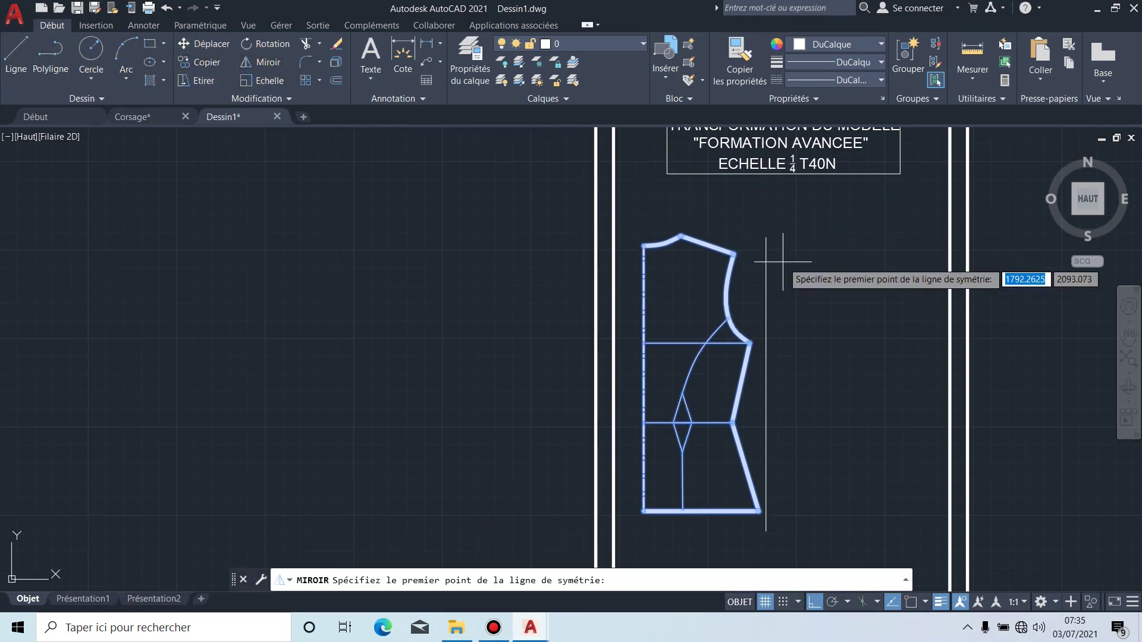
middle_click_drag(835, 368, 808, 327)
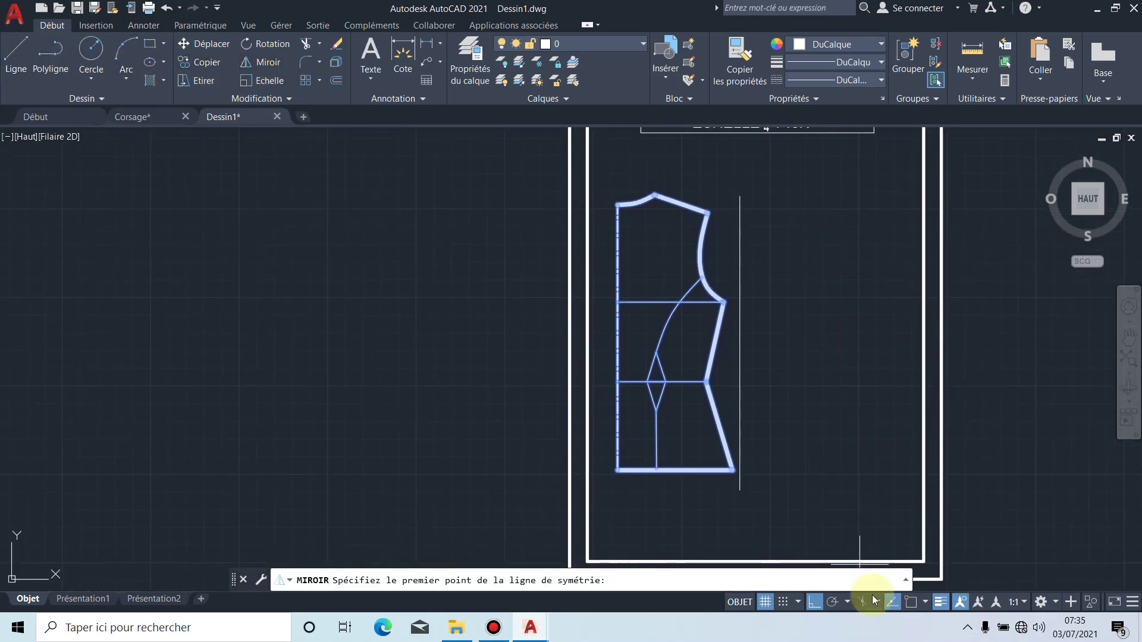
left_click(911, 604)
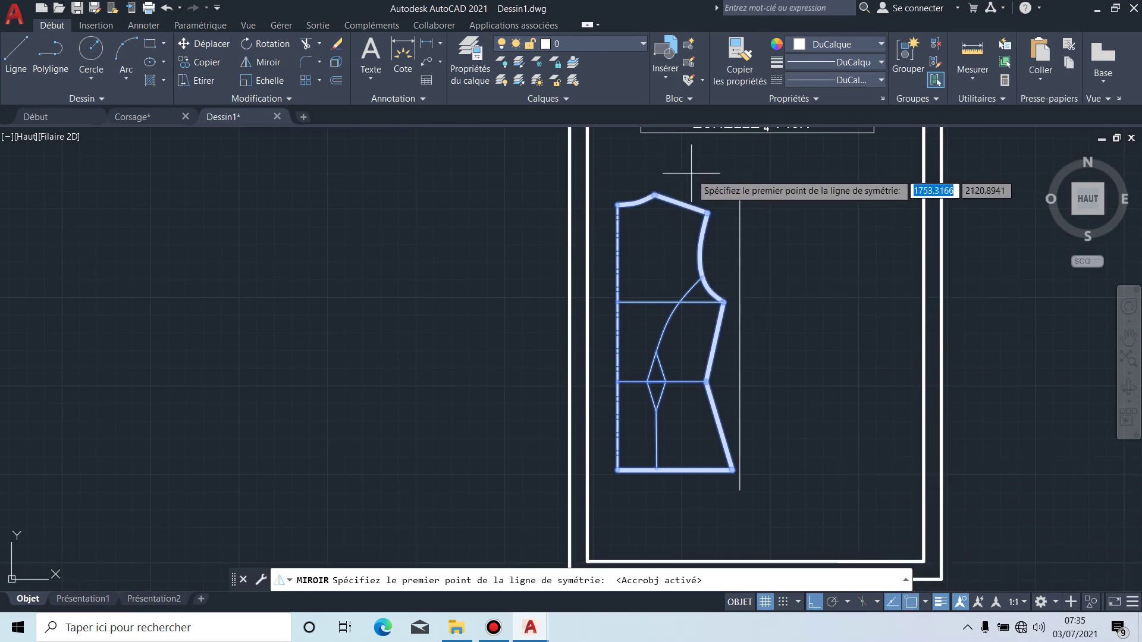
left_click(740, 195)
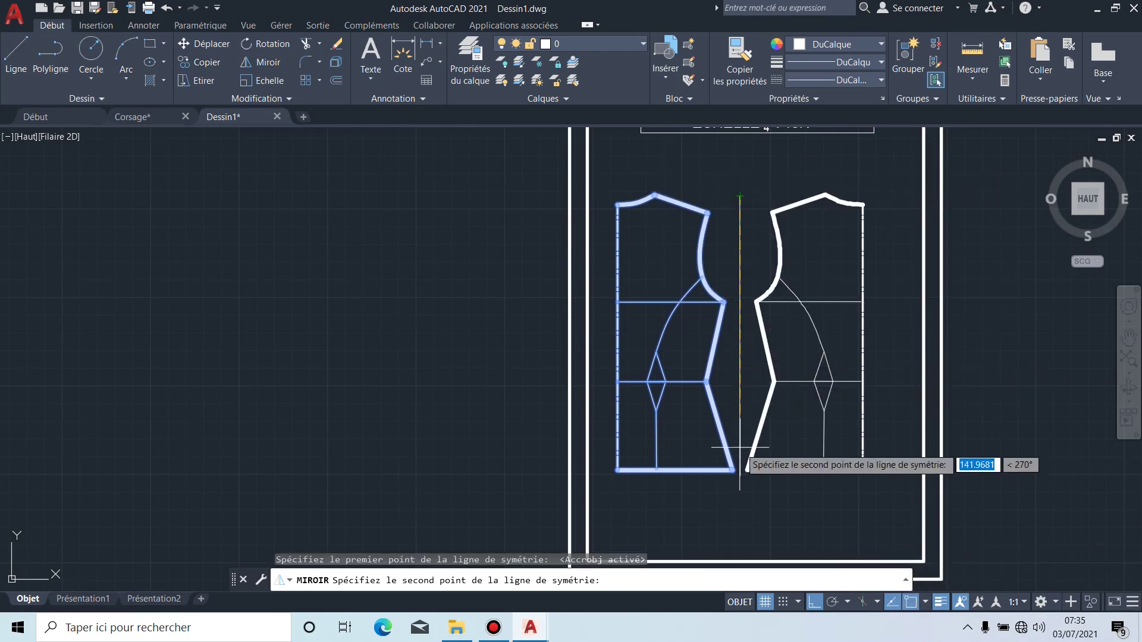
left_click(740, 489)
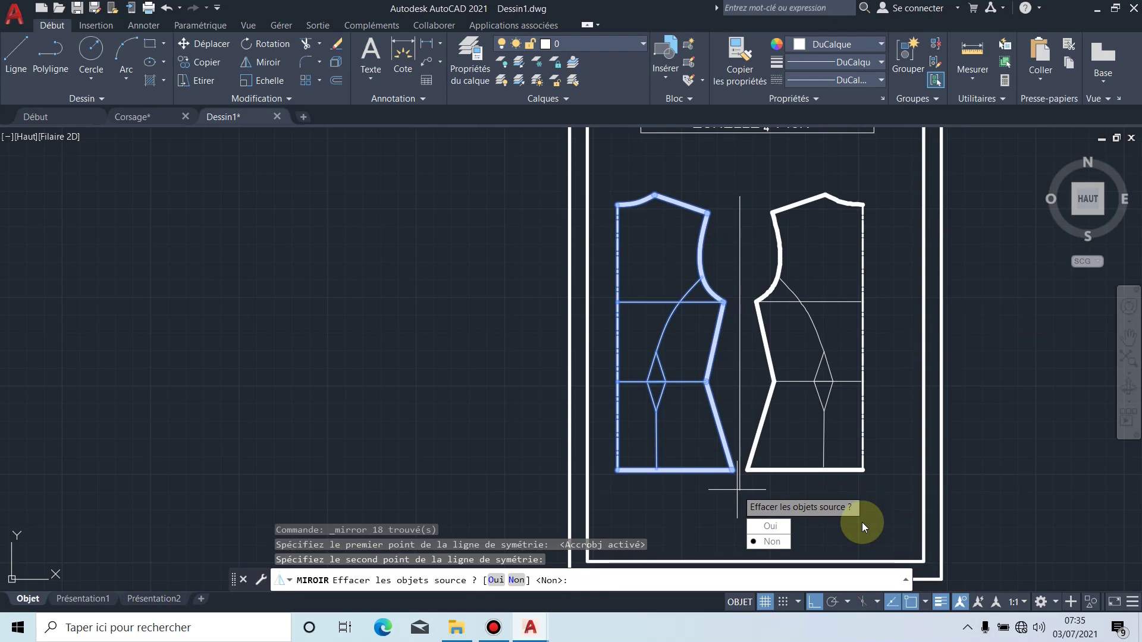
key("Return")
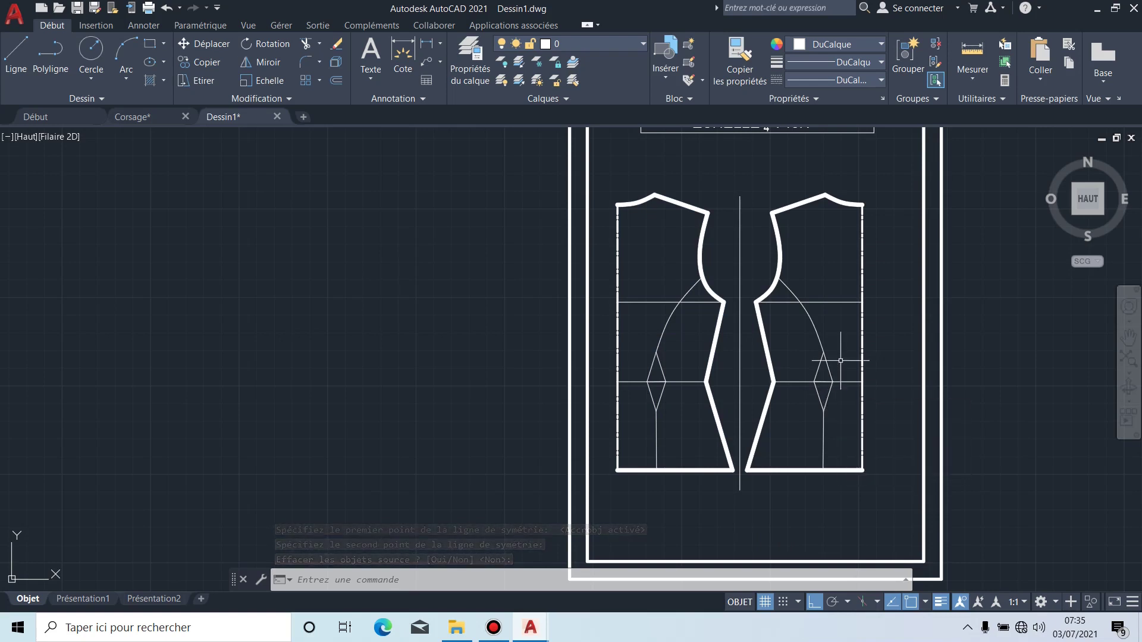
Step: Move the mirrored bodice half horizontally away from the mirror line by about 13 units
left_click(891, 485)
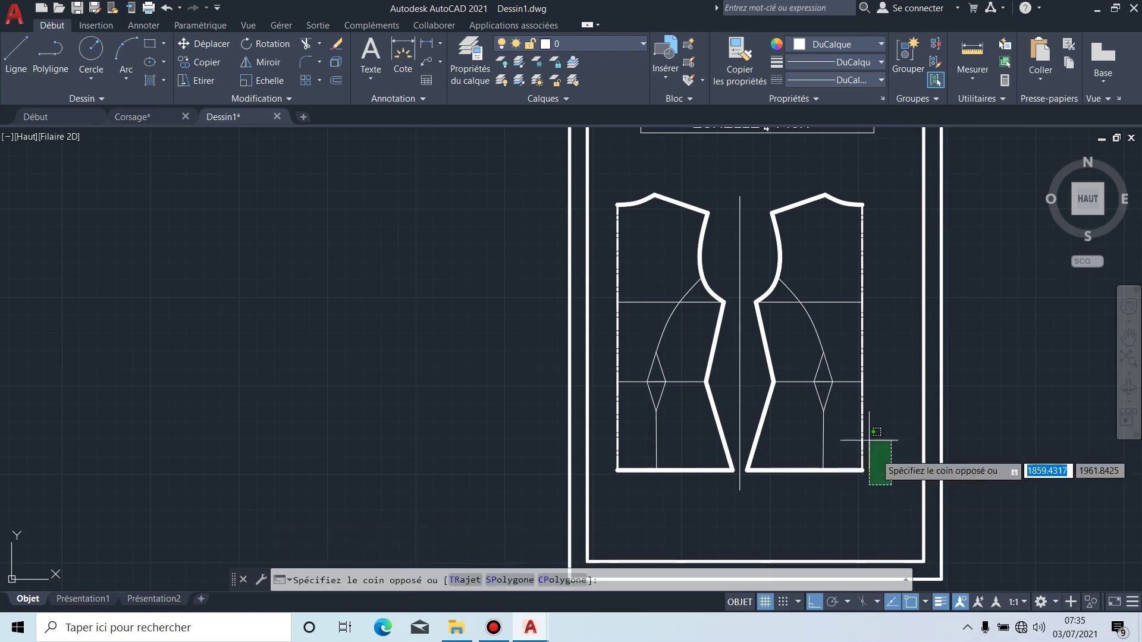
left_click(772, 183)
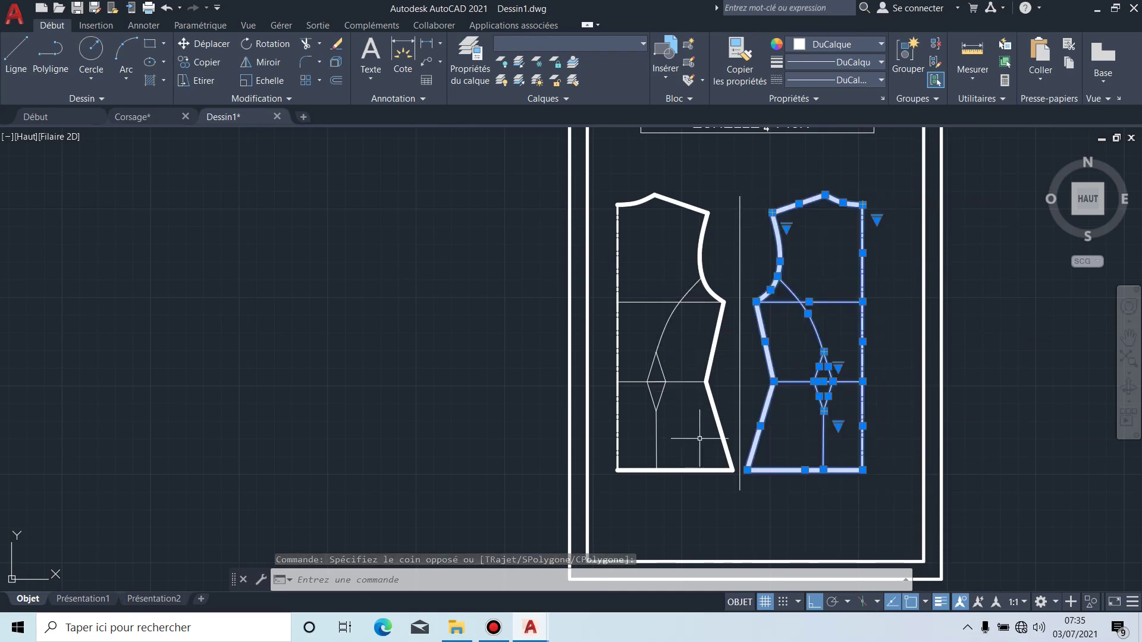
left_click(774, 377)
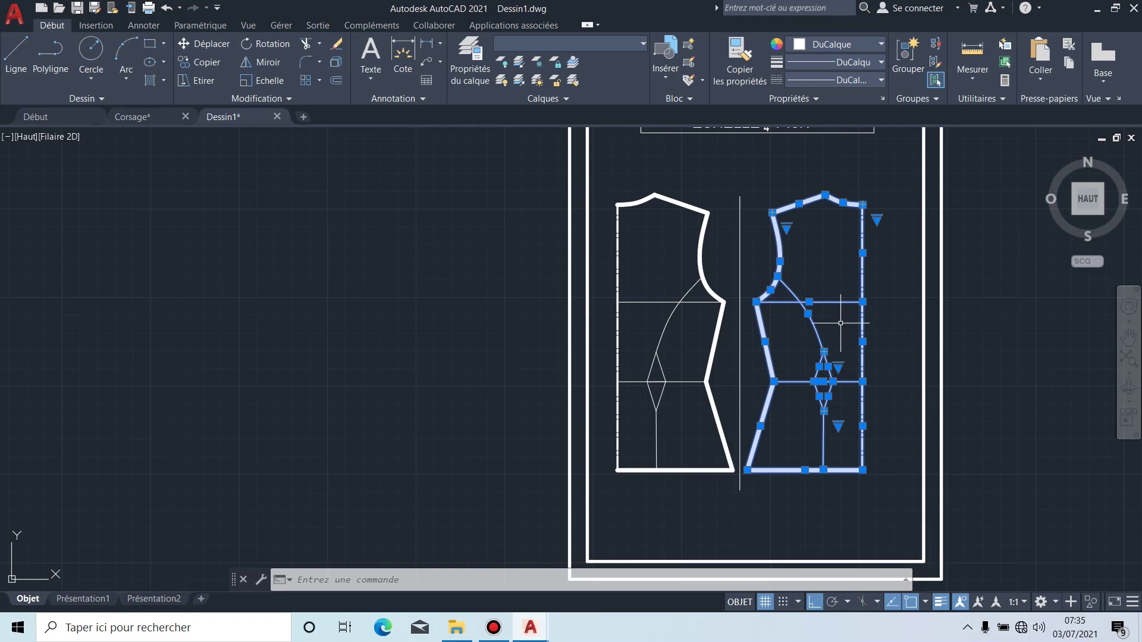
scroll(838, 306, "up", 2)
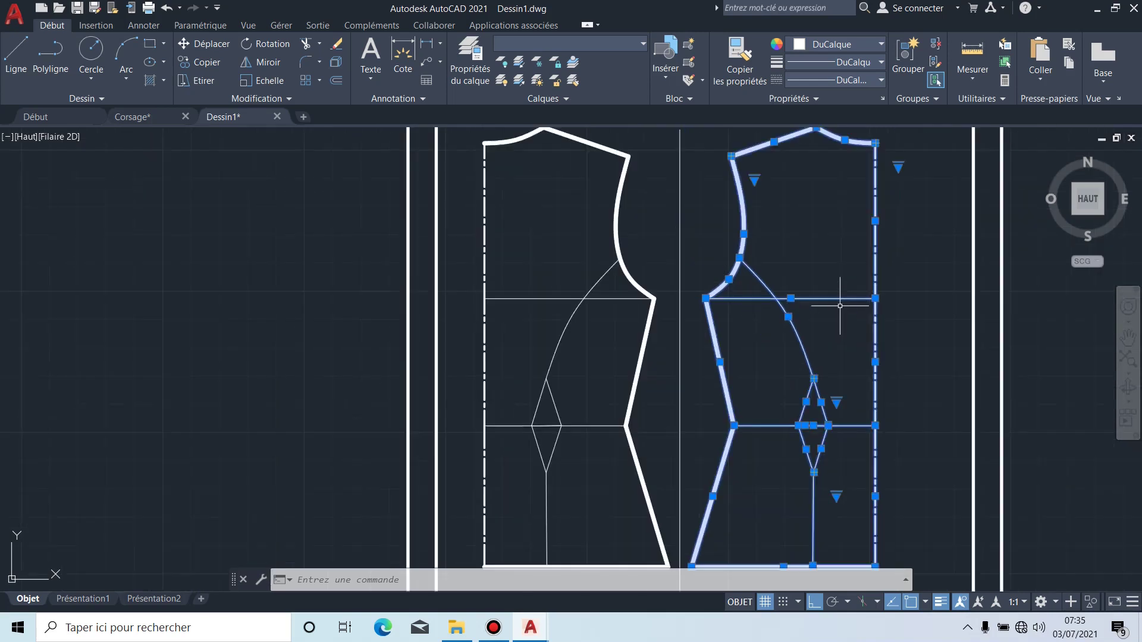
middle_click_drag(844, 339, 823, 316)
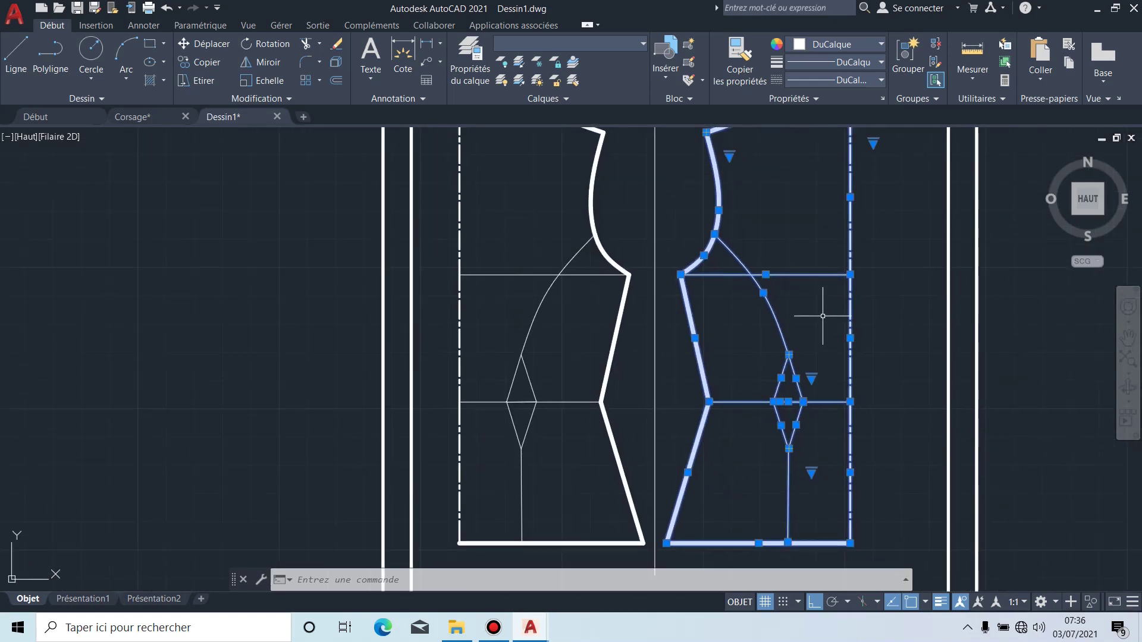
scroll(823, 315, "down", 2)
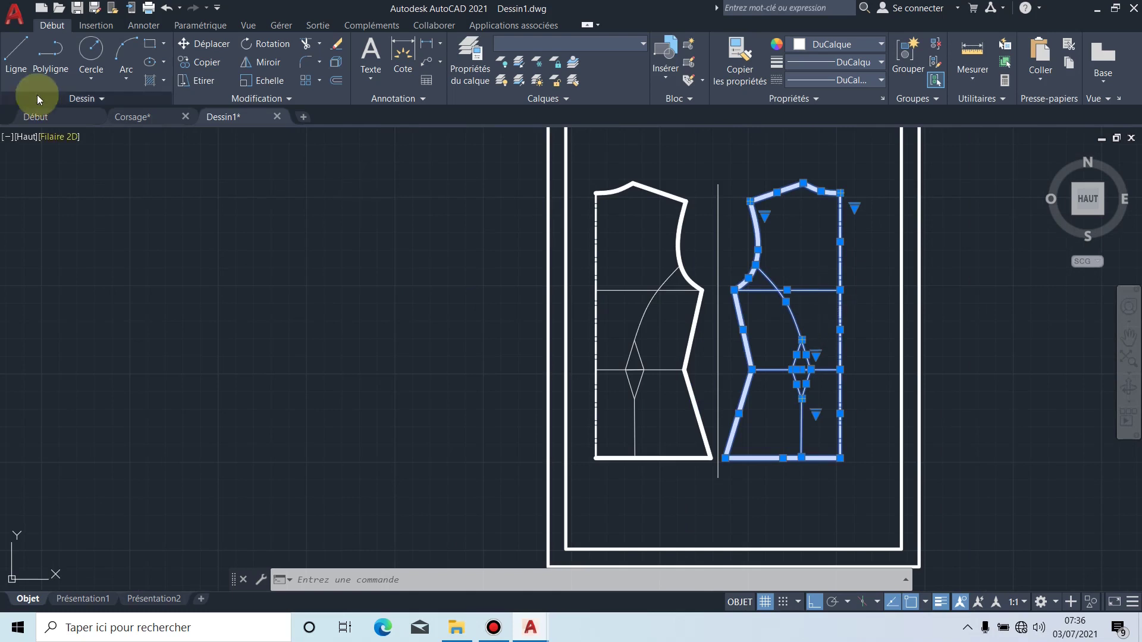
left_click(201, 45)
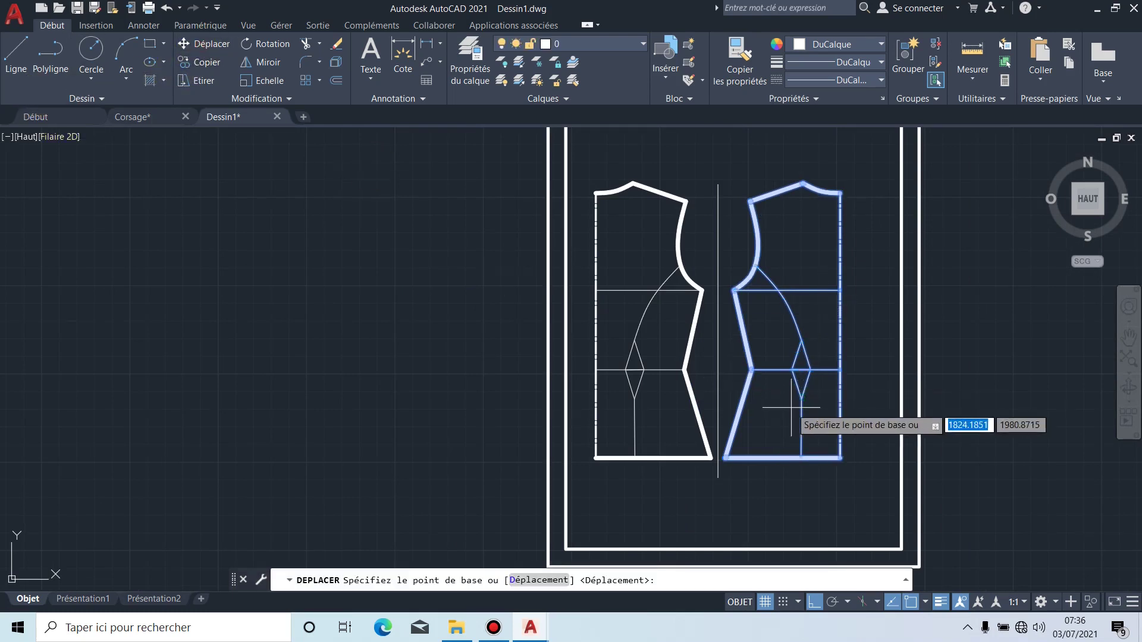
left_click(798, 408)
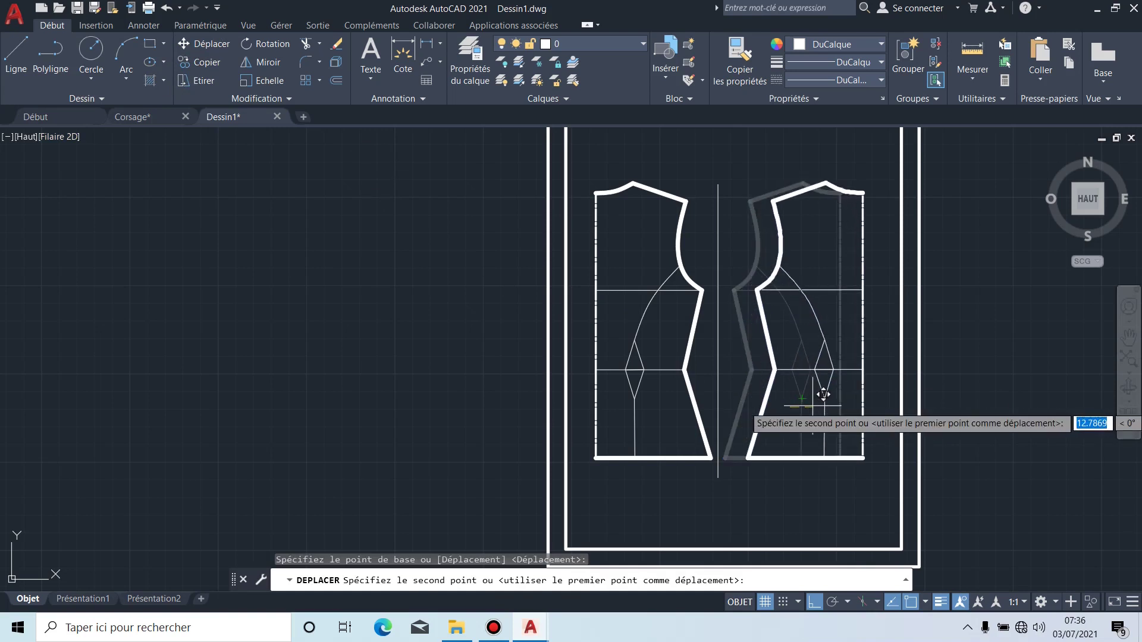
left_click(812, 406)
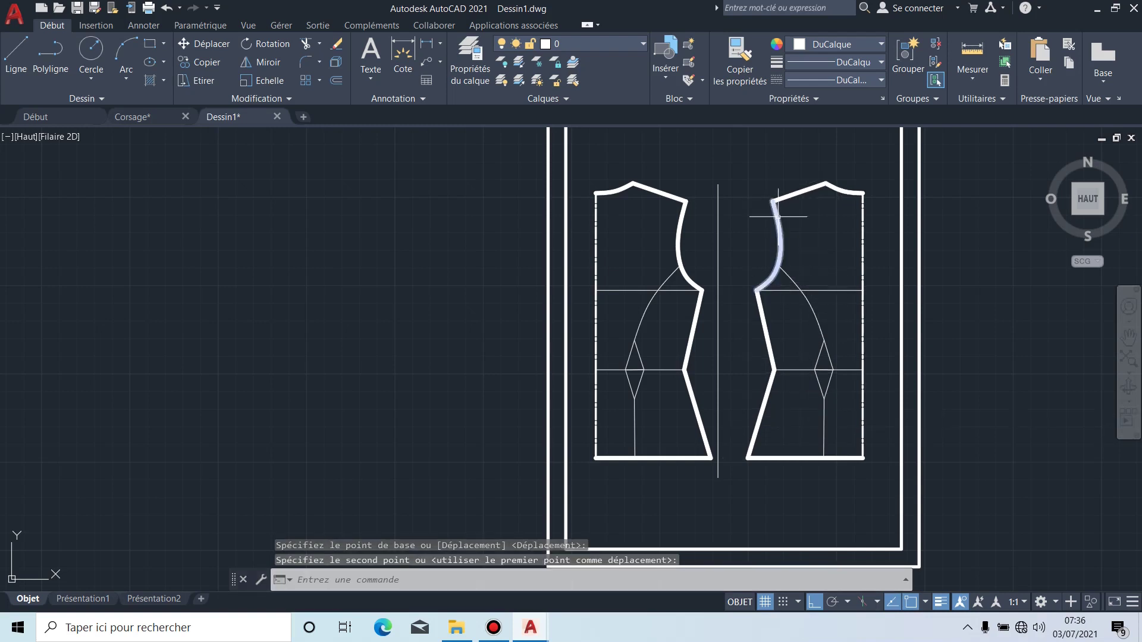
Step: Stretch the mirrored half's lower side-seam corner, with side seam and hem lines selected, about 9 units horizontally toward the mirror line
scroll(777, 196, "up", 2)
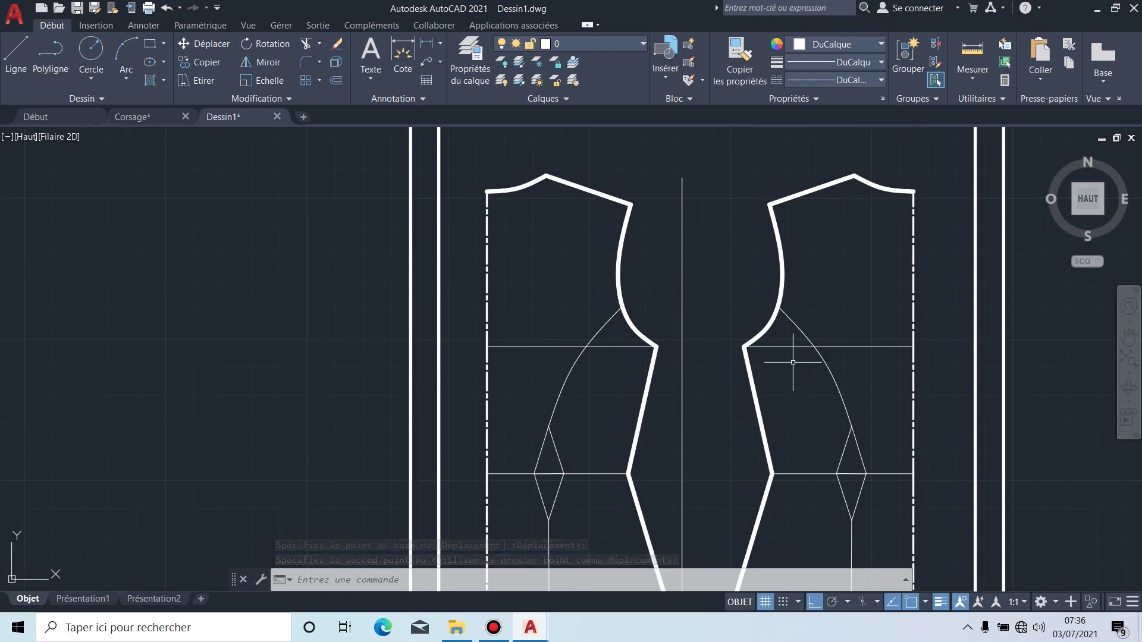
middle_click_drag(798, 383, 793, 335)
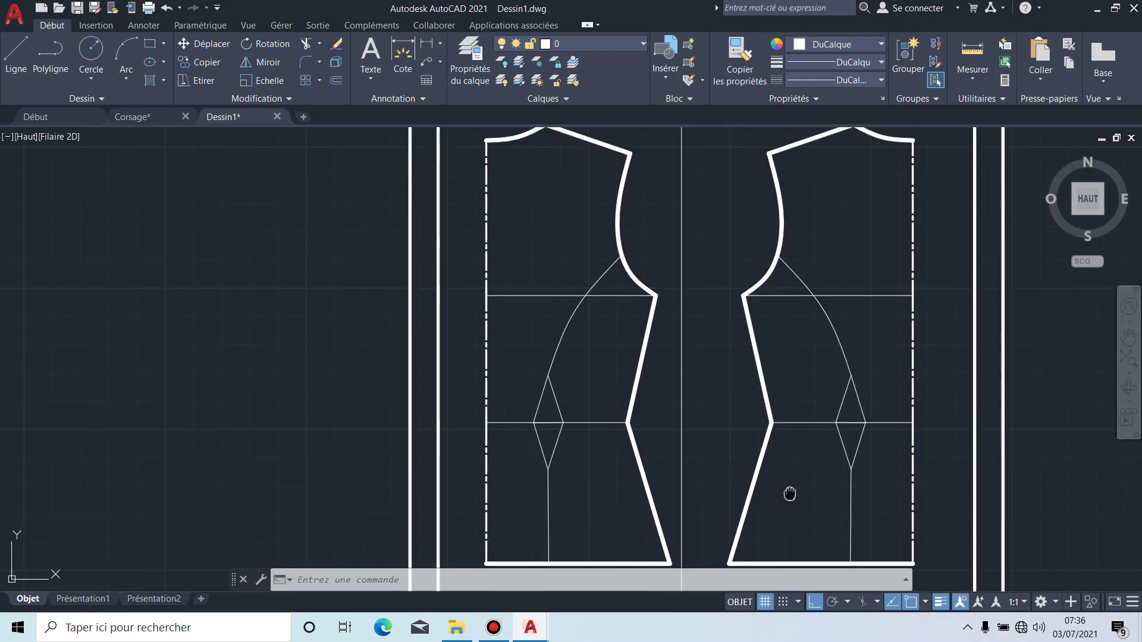
middle_click_drag(789, 494, 793, 427)
left_click(757, 524)
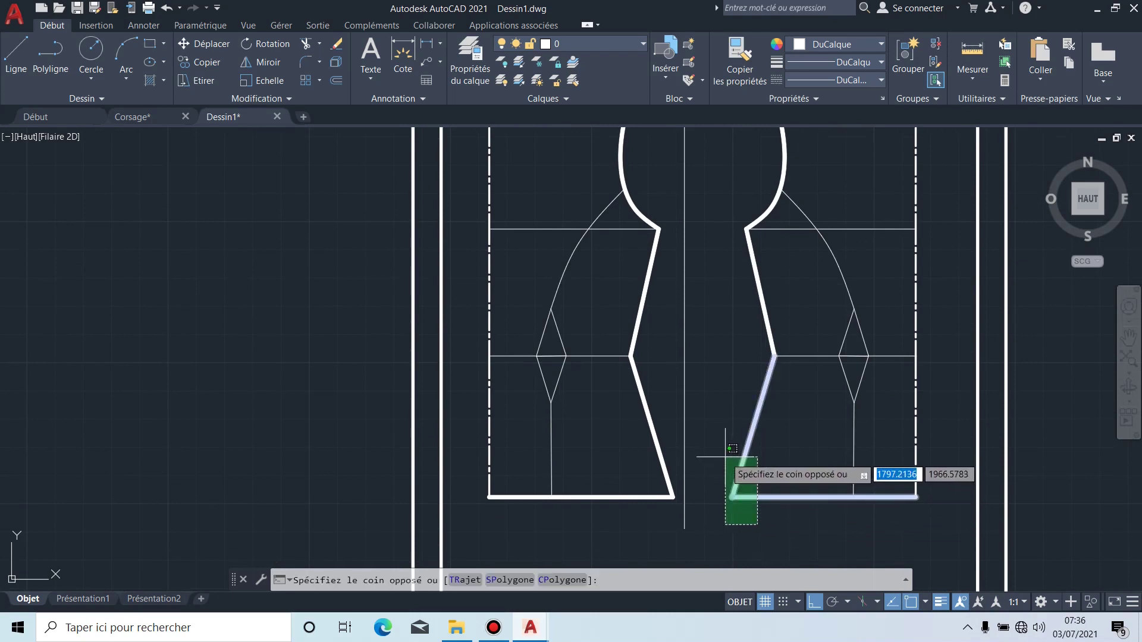
left_click(727, 459)
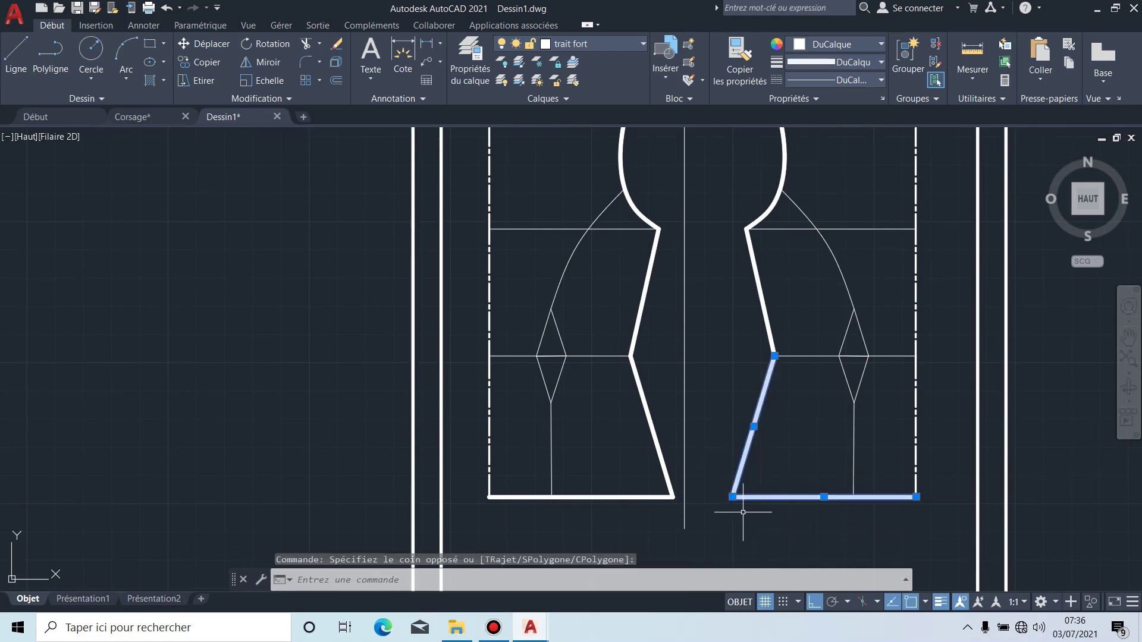
left_click(732, 497)
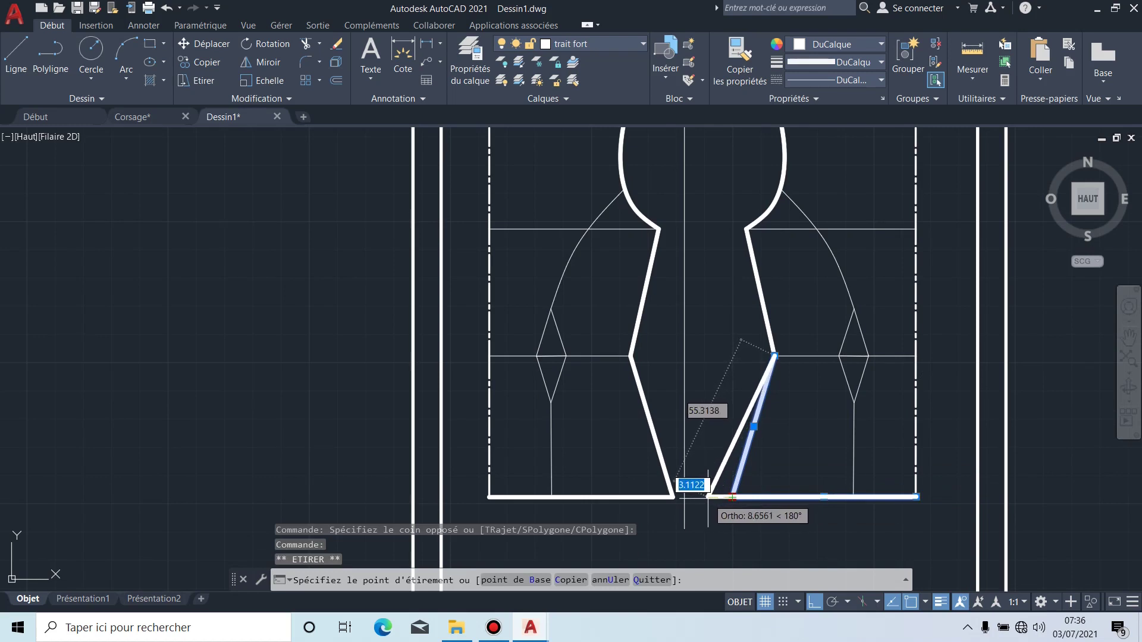
left_click(708, 496)
Step: Stretch the mirrored half's waist point, with both side-seam segments and the waistline, about 7 units horizontally toward the mirror line
scroll(790, 345, "up", 4)
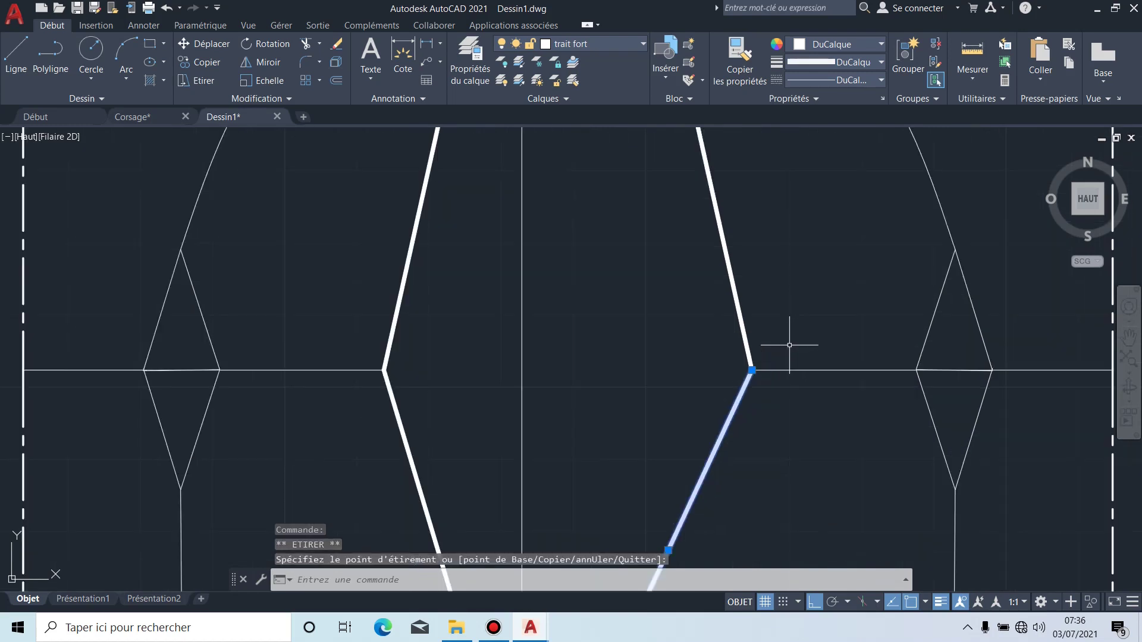
left_click(778, 406)
left_click(725, 319)
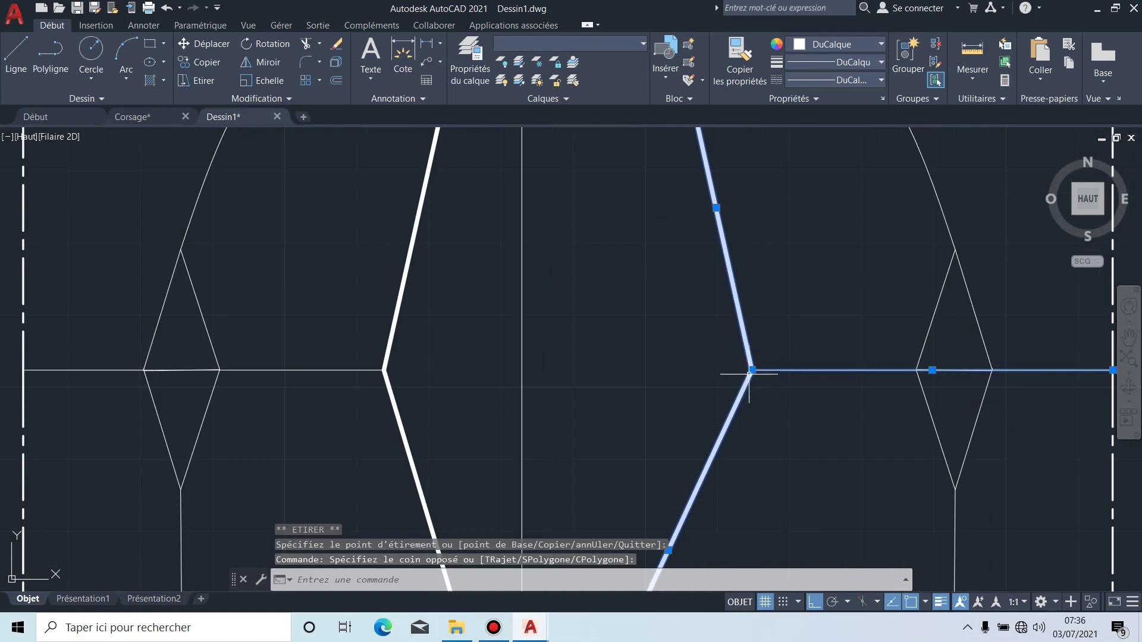
left_click(752, 370)
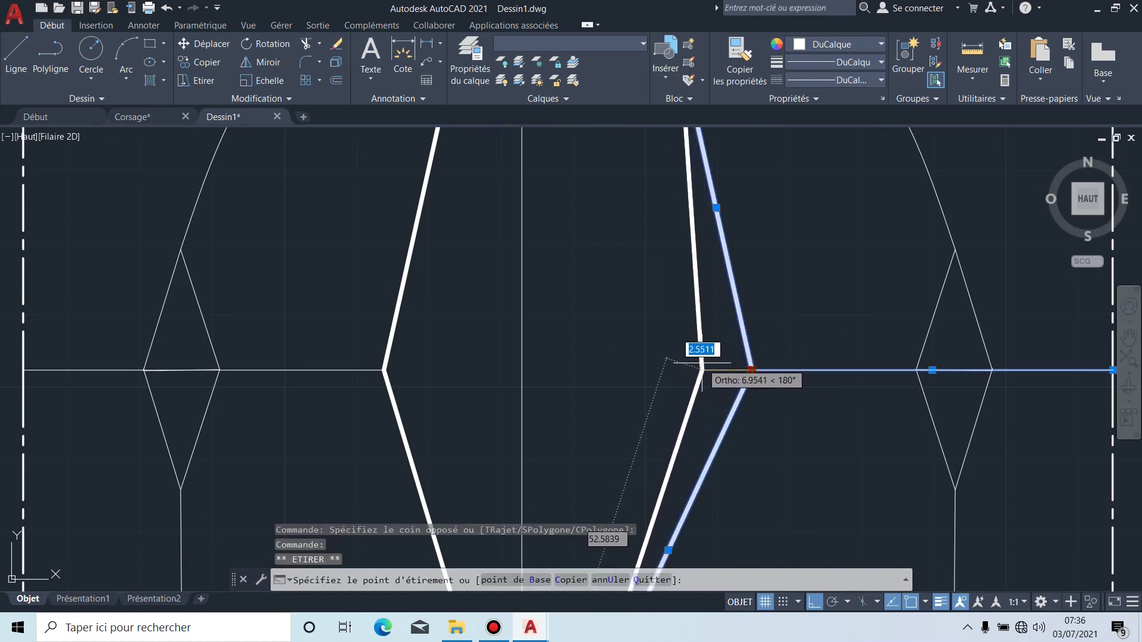
left_click(702, 364)
scroll(702, 364, "down", 5)
scroll(753, 329, "down", 1)
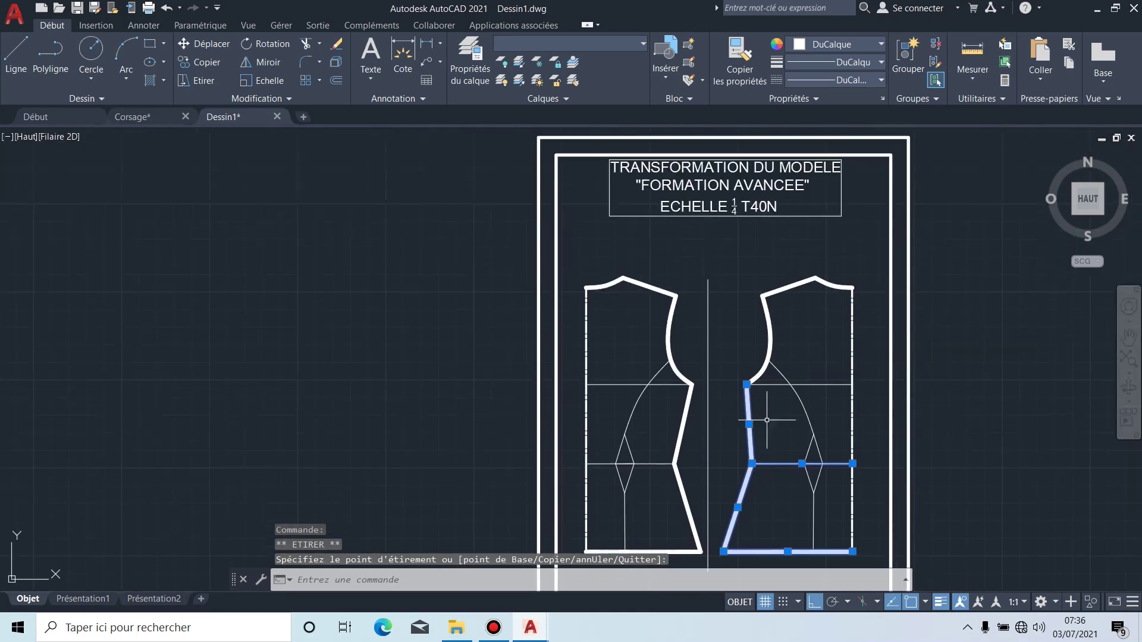
Step: Stretch the mirrored half's underarm point, with armhole, chest line and side seam, about 4 units toward the mirror line, and deselect everything
scroll(762, 380, "up", 3)
left_click(762, 398)
left_click(714, 363)
scroll(732, 384, "up", 3)
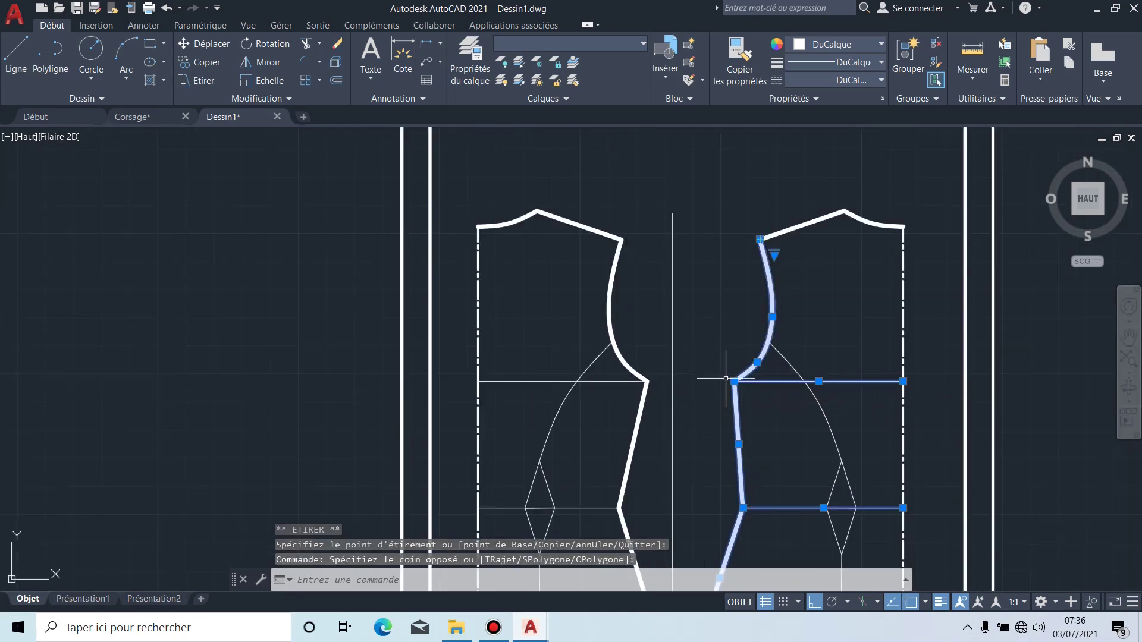
left_click(749, 388)
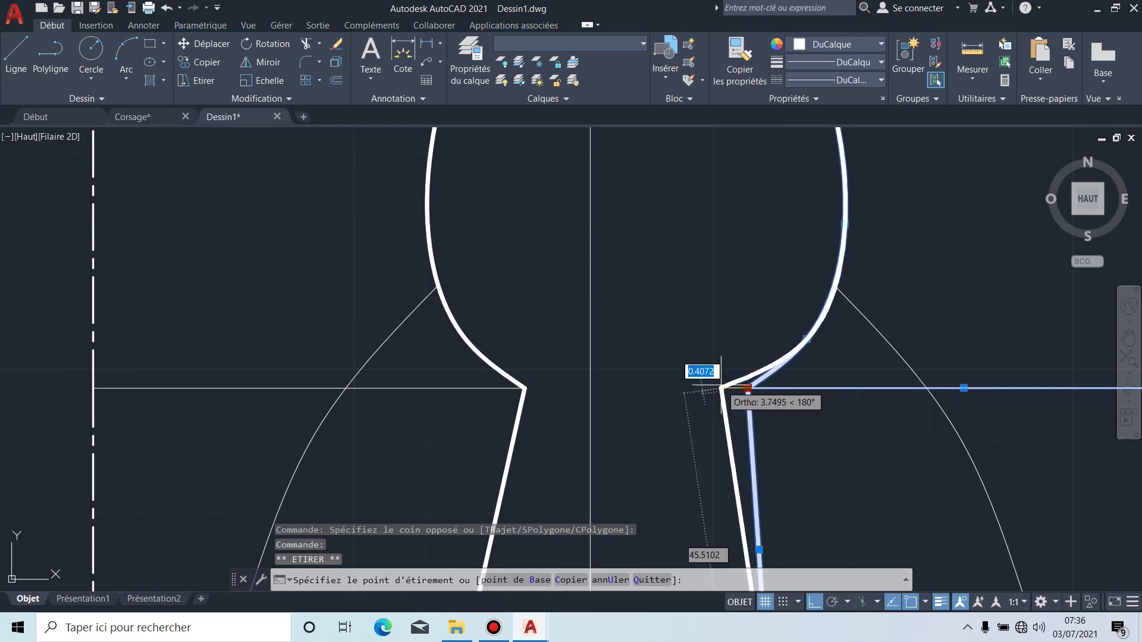
left_click(719, 388)
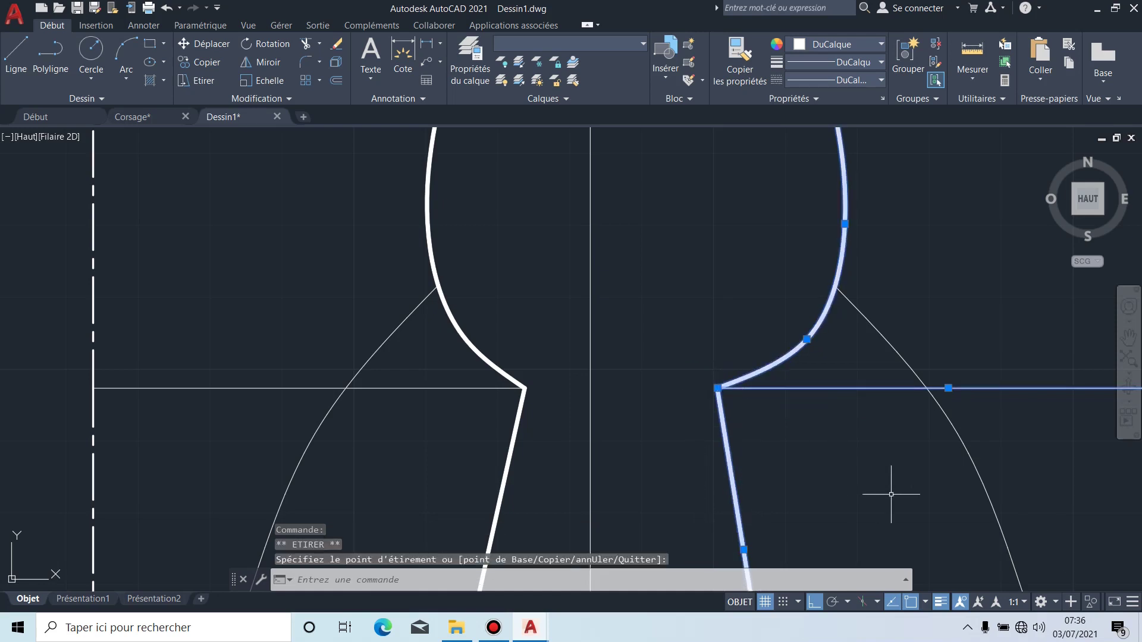
key("Escape")
Step: Delete the neckline curve of the mirrored bodice half
scroll(844, 467, "down", 5)
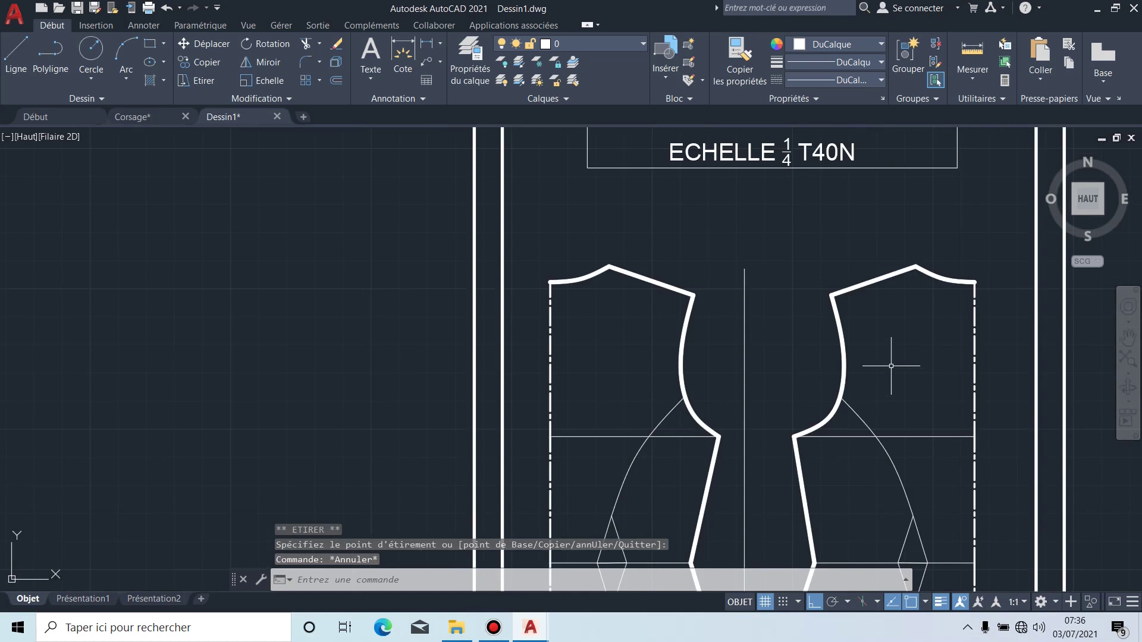
middle_click_drag(891, 366, 734, 319)
scroll(744, 321, "down", 2)
middle_click_drag(756, 382, 772, 367)
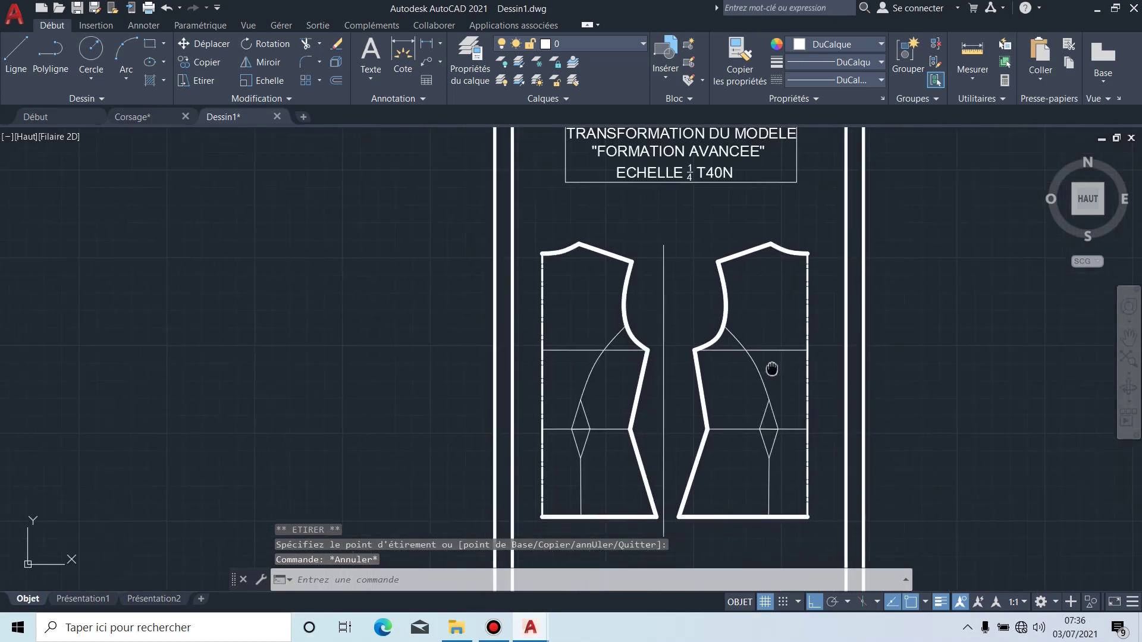
scroll(793, 255, "up", 3)
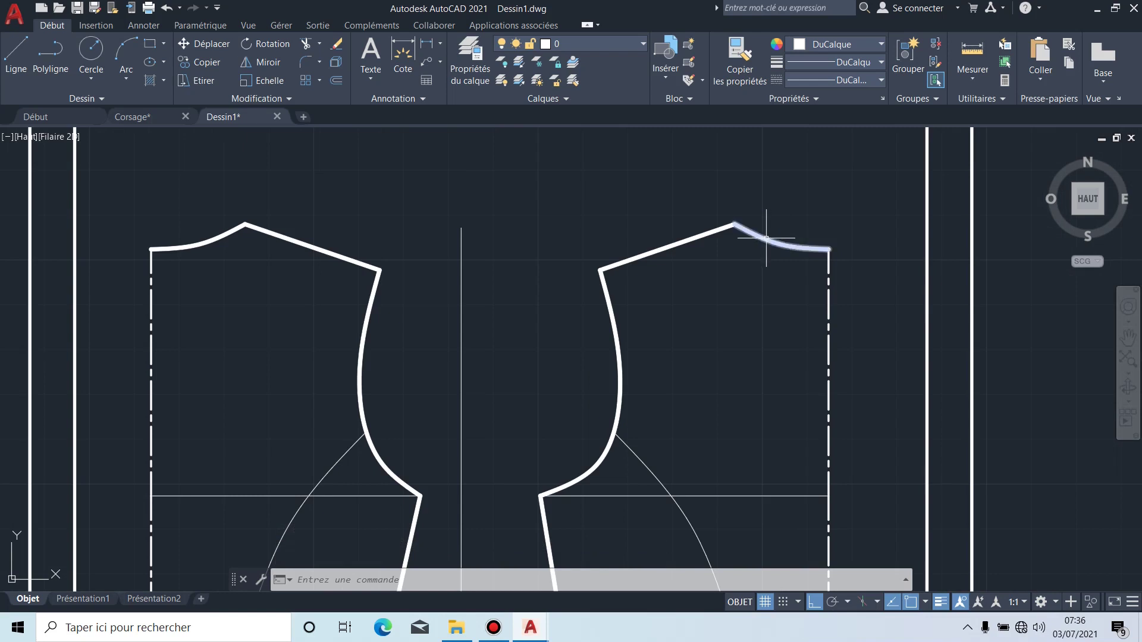
left_click(766, 242)
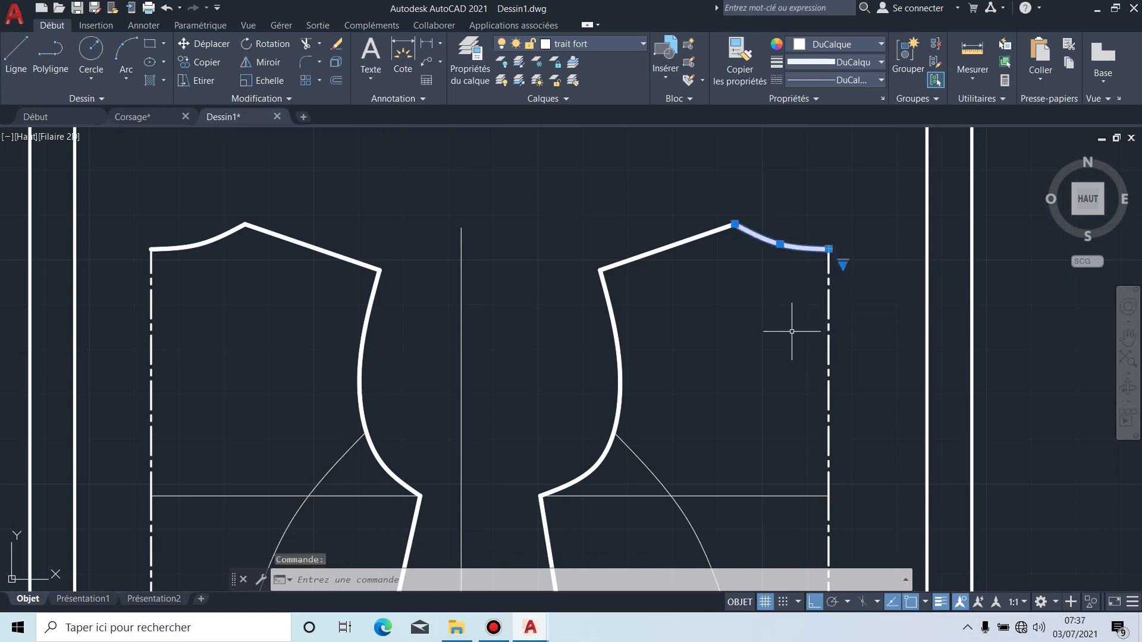
key("Delete")
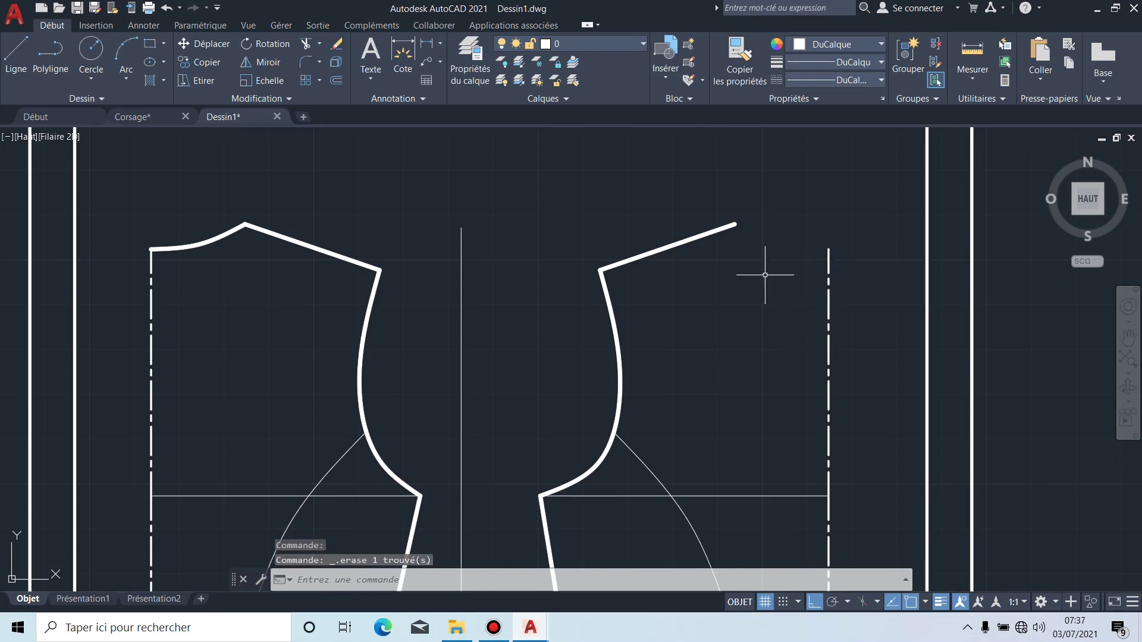
Step: Draw a deeper neckline spline on the mirrored half, from the shoulder line's open end through two intermediate points to the centre line, with ortho off
left_click(137, 101)
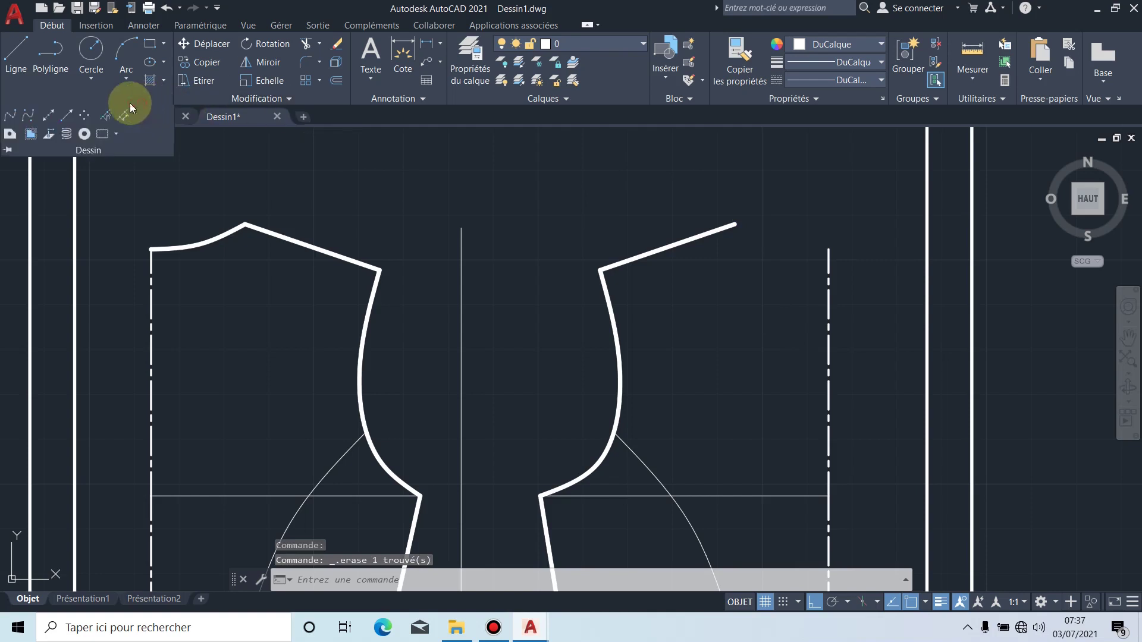
left_click(5, 116)
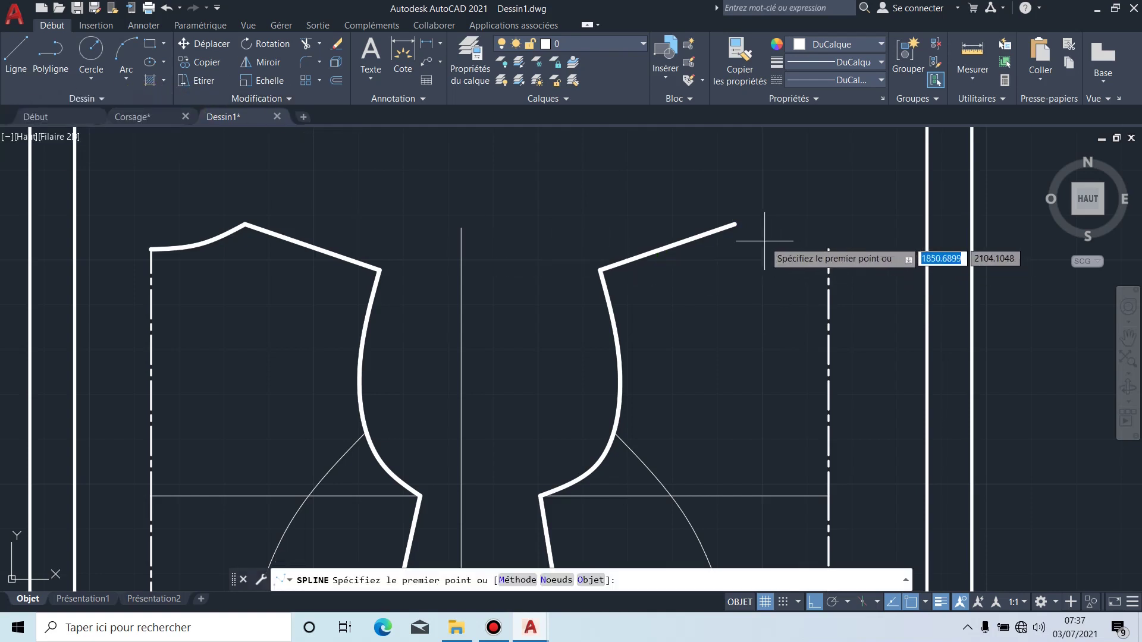
left_click(736, 224)
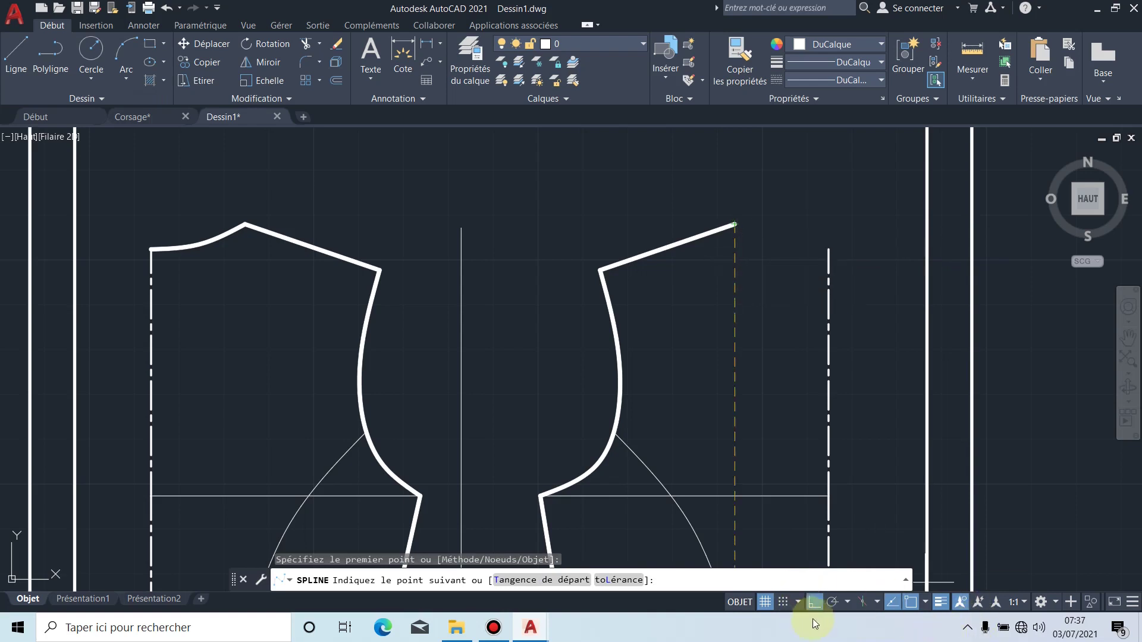
left_click(813, 602)
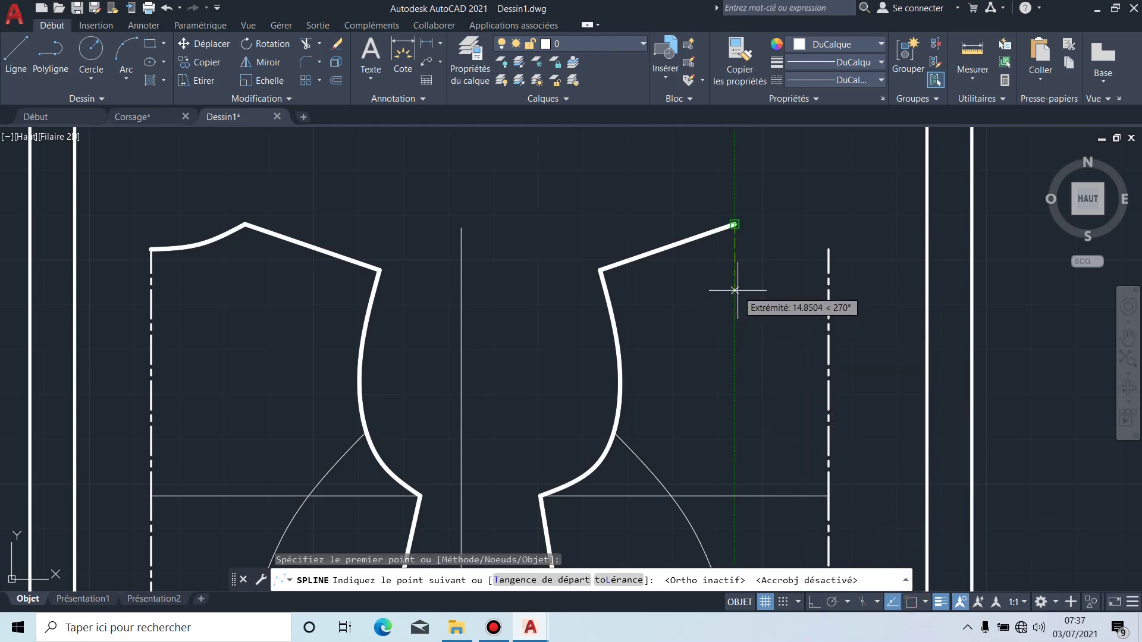
scroll(754, 285, "up", 4)
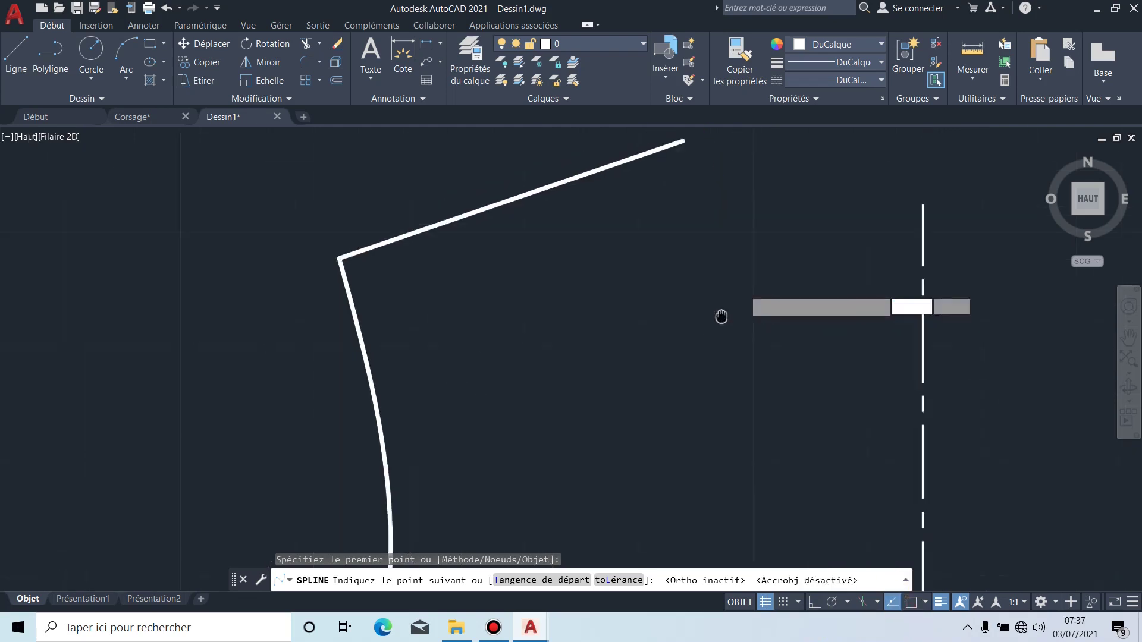
left_click(661, 371)
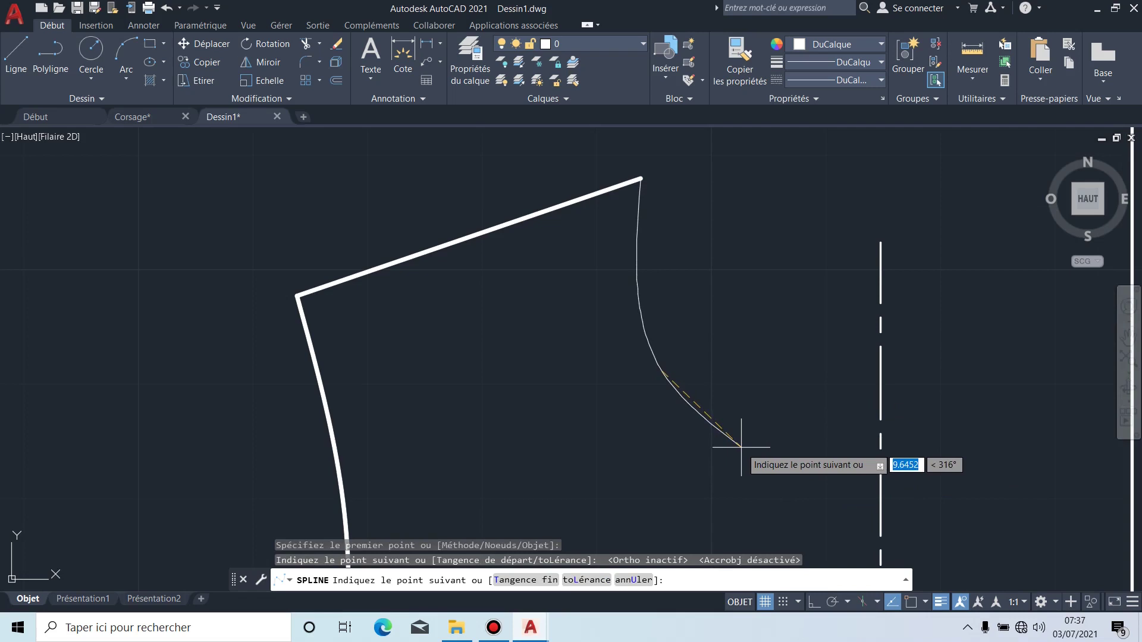
scroll(776, 480, "down", 3)
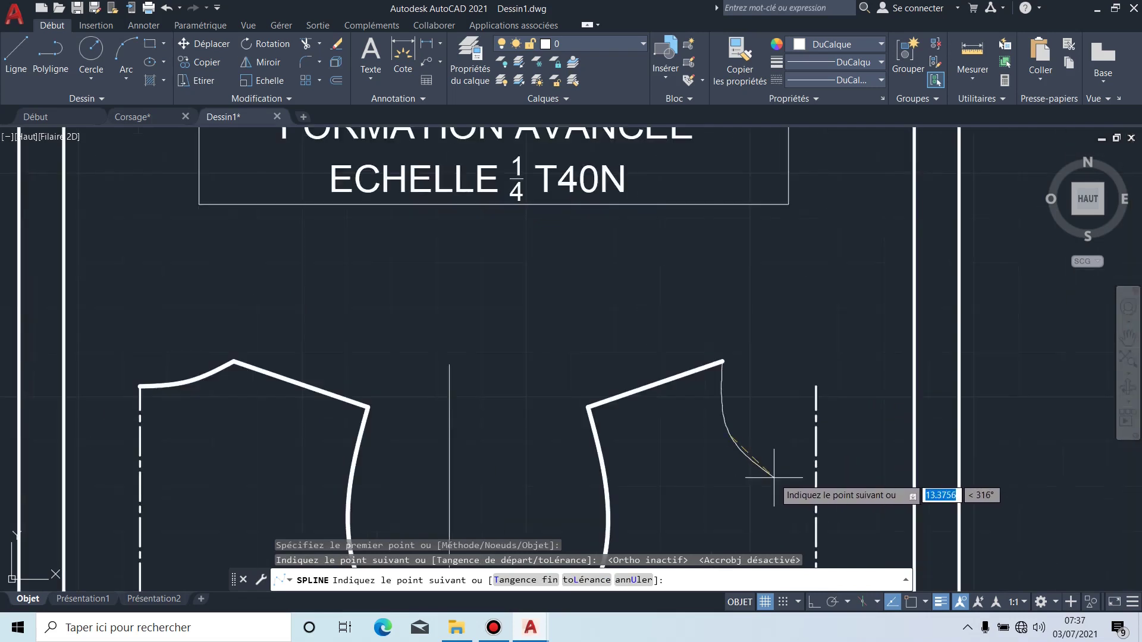
middle_click_drag(756, 477, 734, 421)
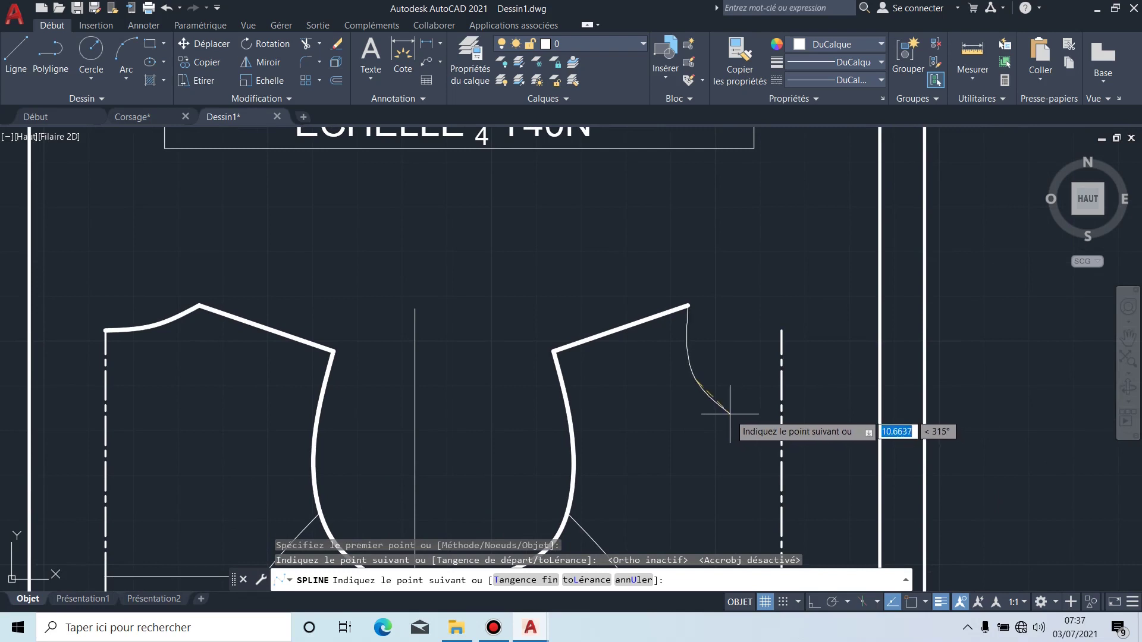
left_click(728, 406)
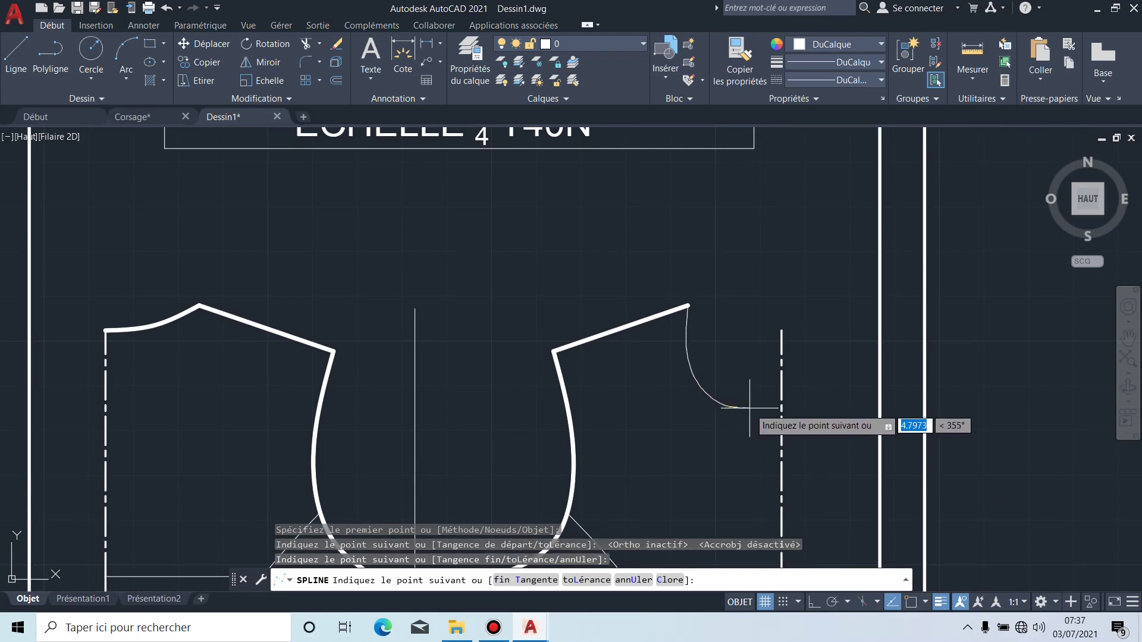
left_click(781, 413)
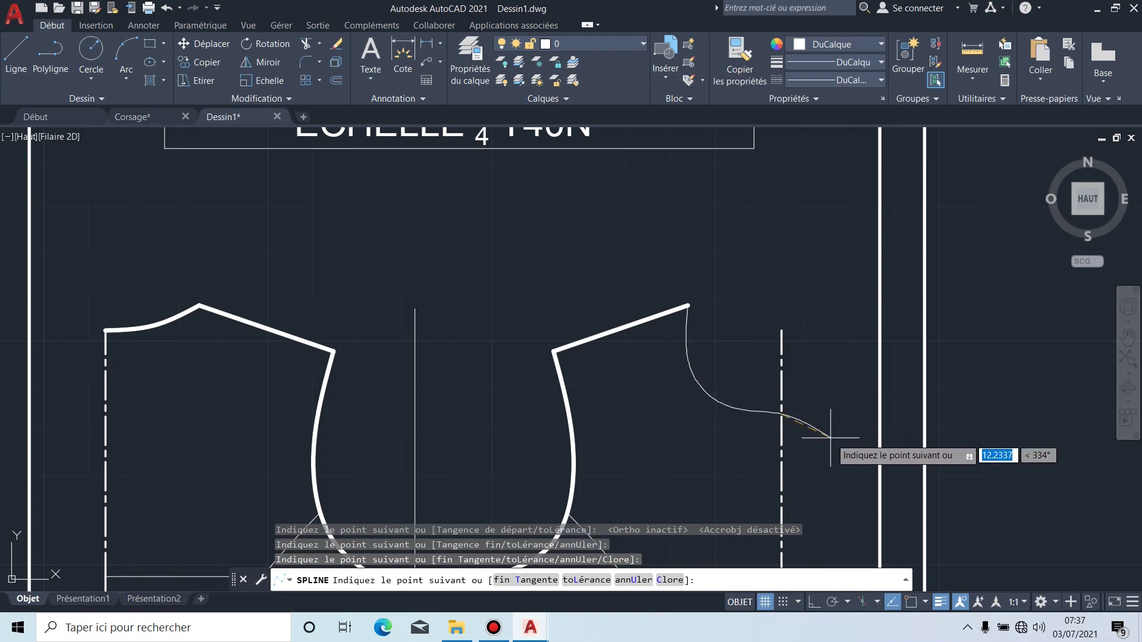
key("Return")
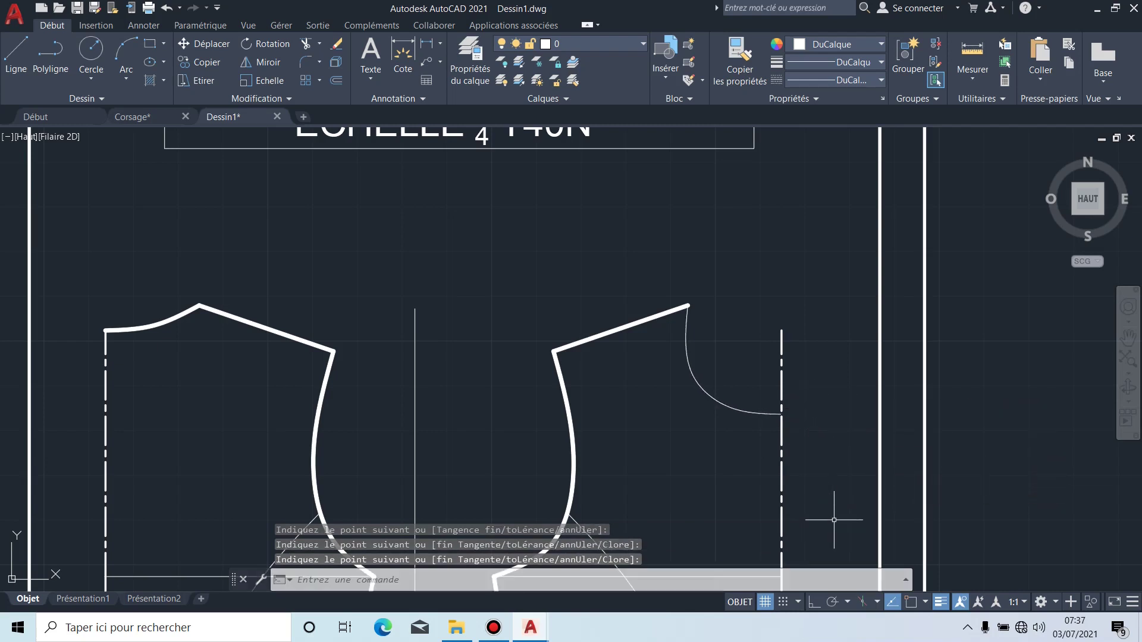
Step: Refine the new neckline curve by moving its two intermediate fit points slightly toward the centre line, and deselect it
scroll(756, 363, "down", 4)
scroll(735, 381, "up", 4)
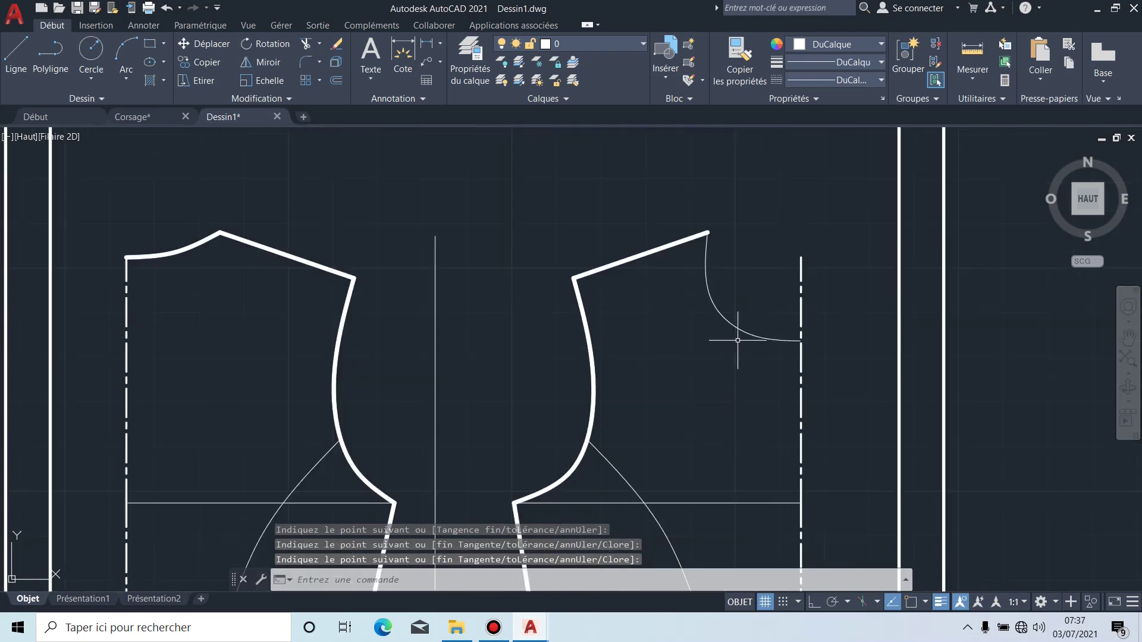
left_click(730, 326)
scroll(711, 310, "up", 5)
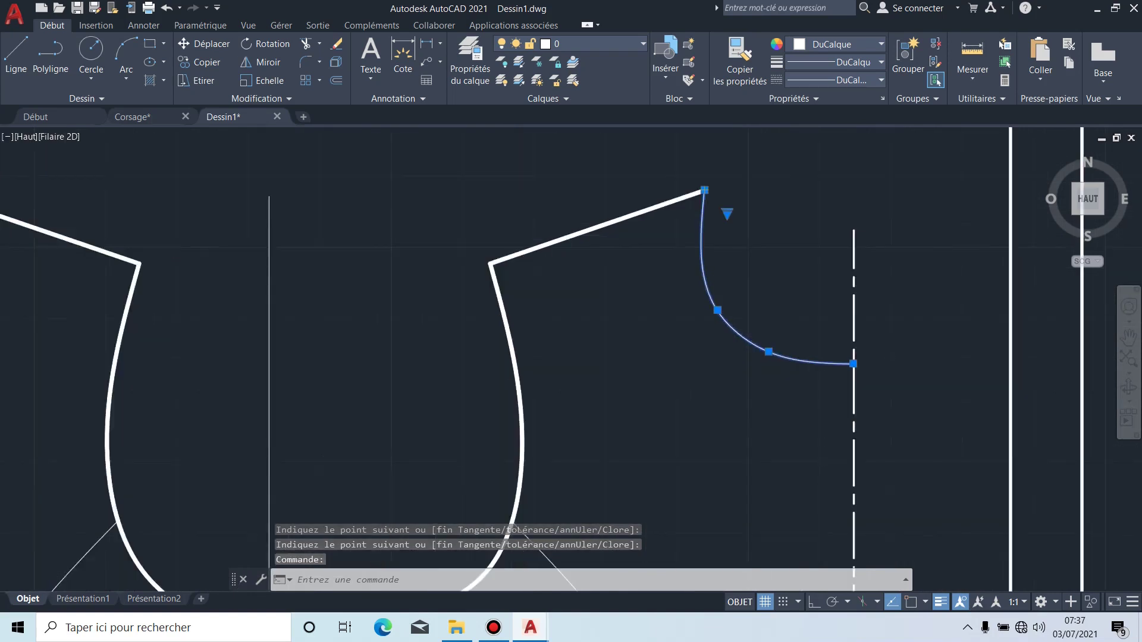
left_click(720, 315)
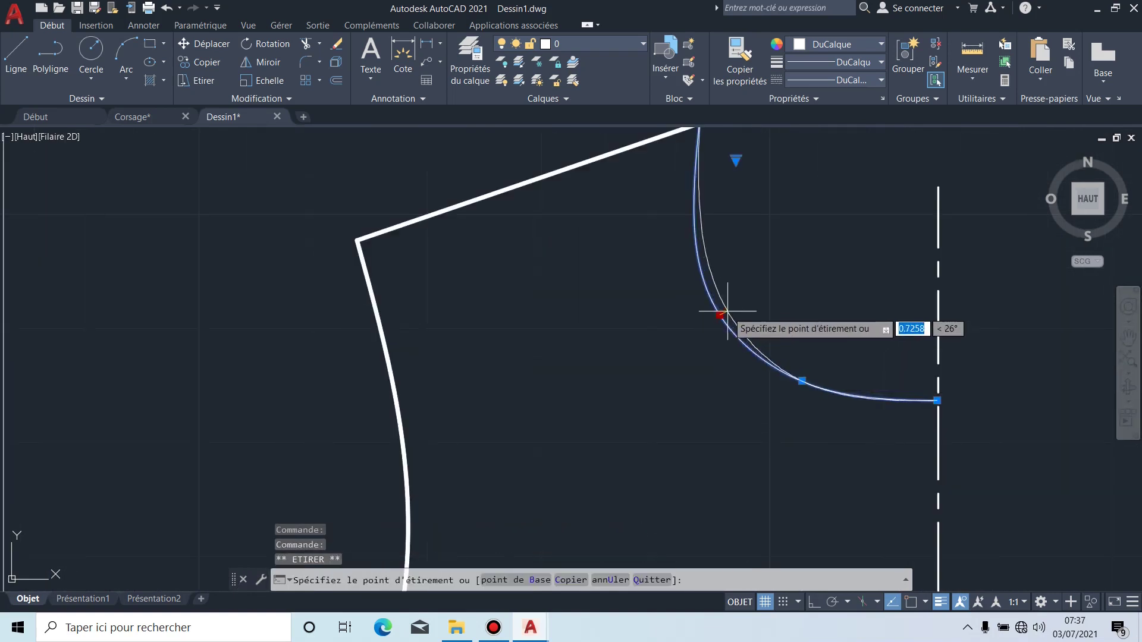
left_click(740, 305)
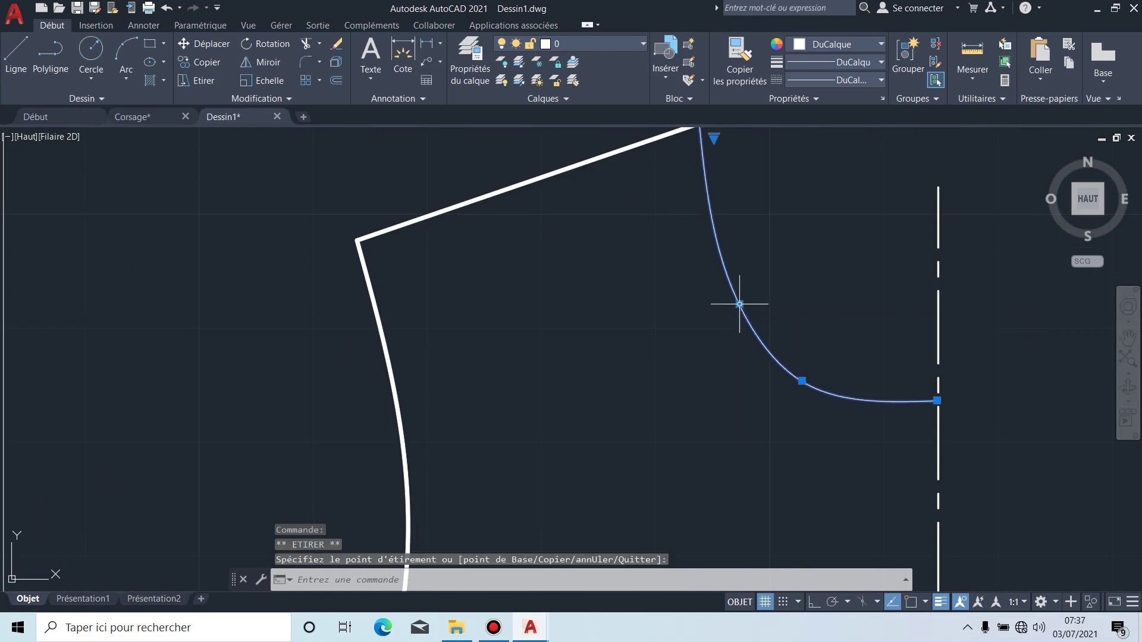
left_click(802, 381)
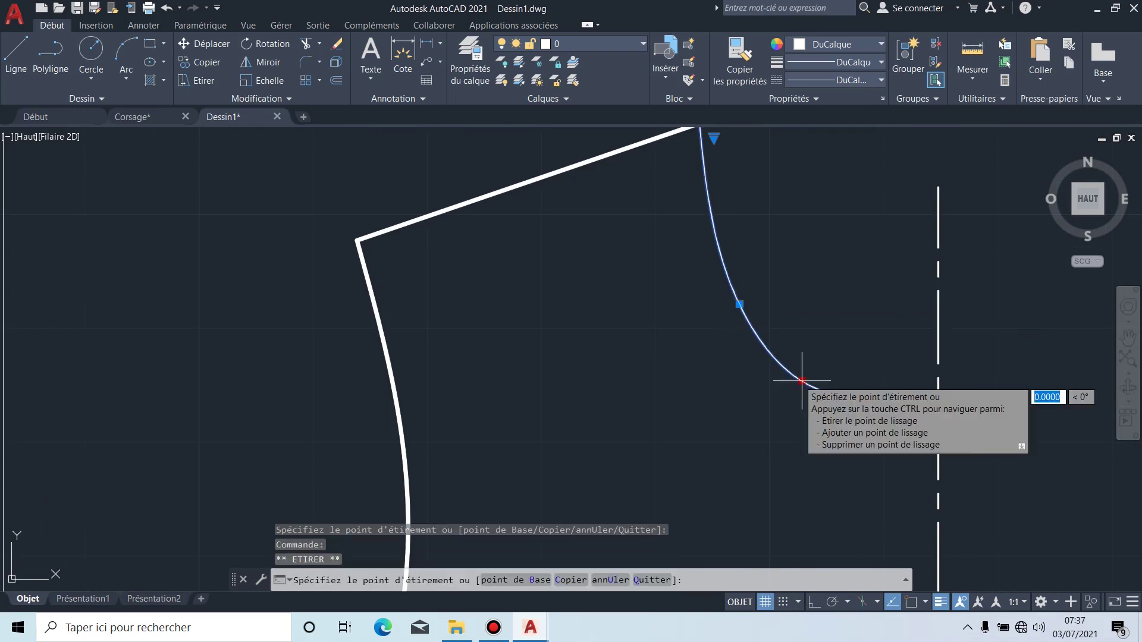
left_click(833, 388)
scroll(835, 411, "down", 4)
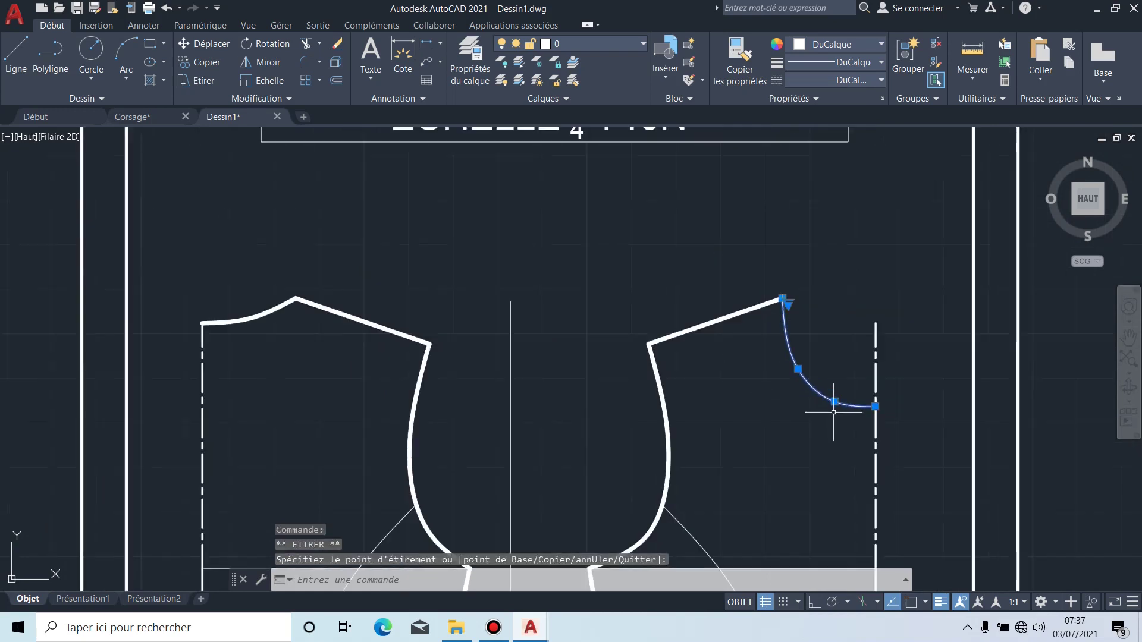
key("Escape")
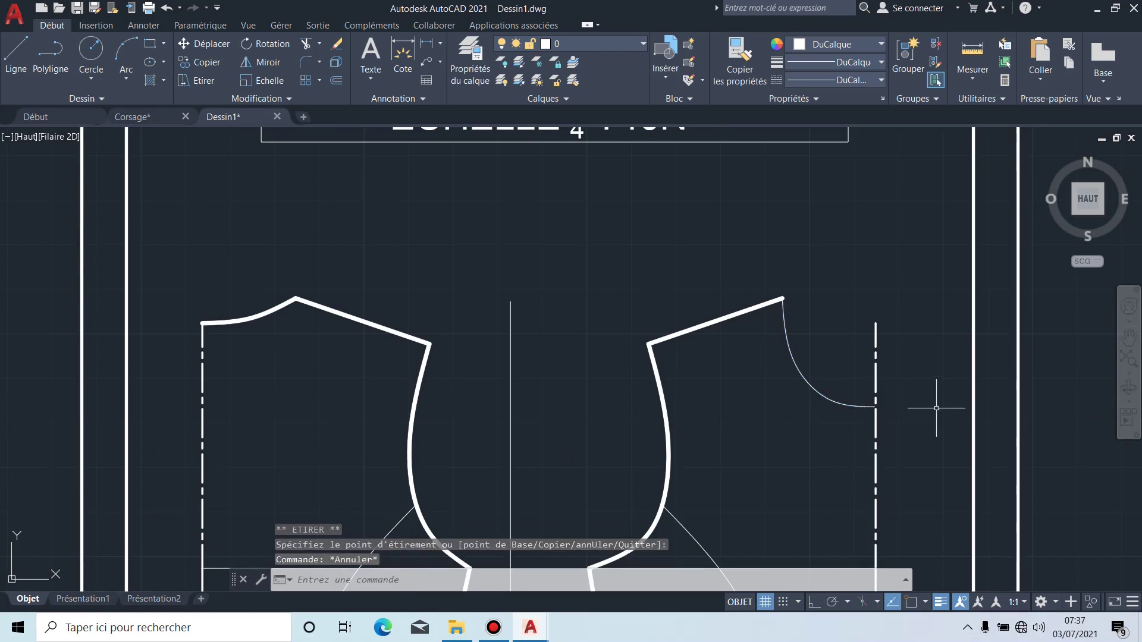
Step: Stretch the neckline spline's lower end point horizontally so that it slightly crosses the dash-dot centre line
scroll(937, 408, "up", 4)
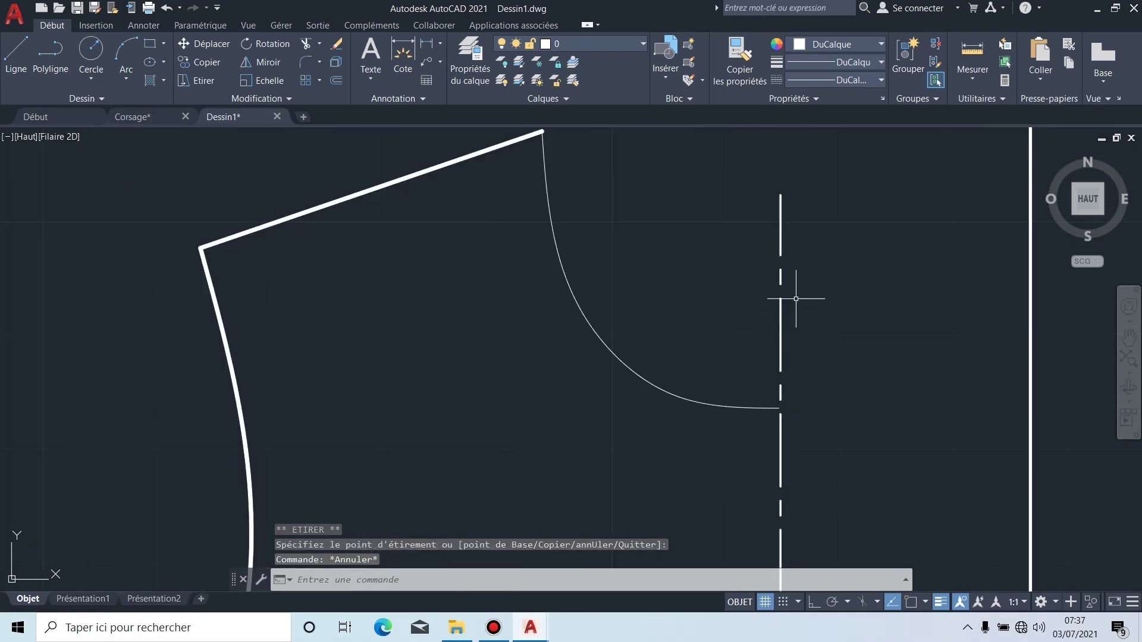
scroll(783, 405, "up", 3)
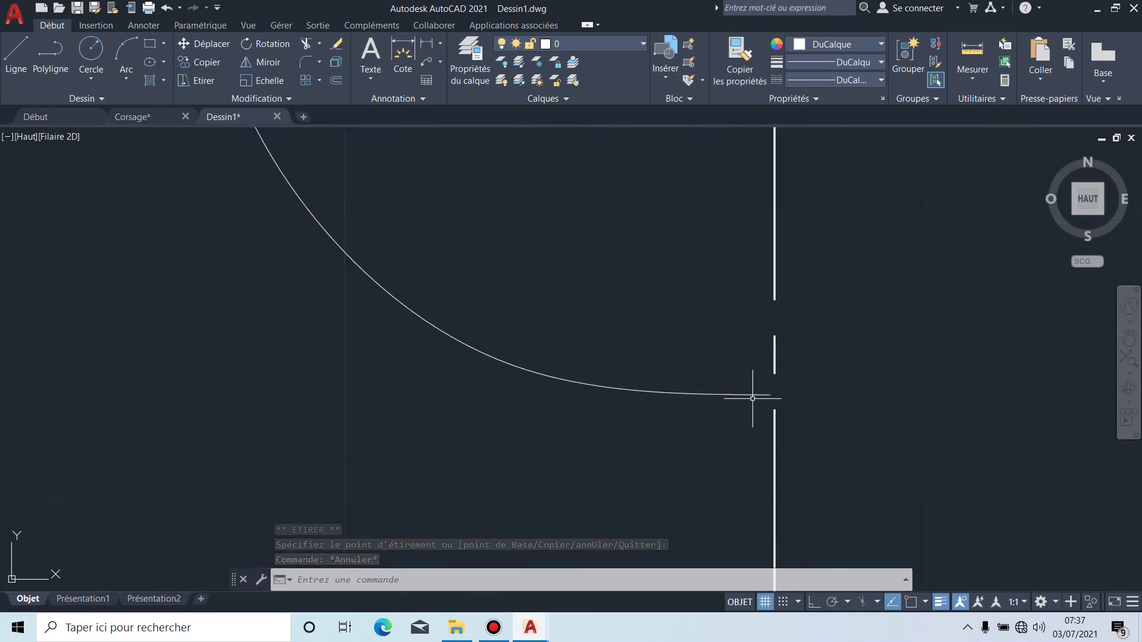
left_click(771, 396)
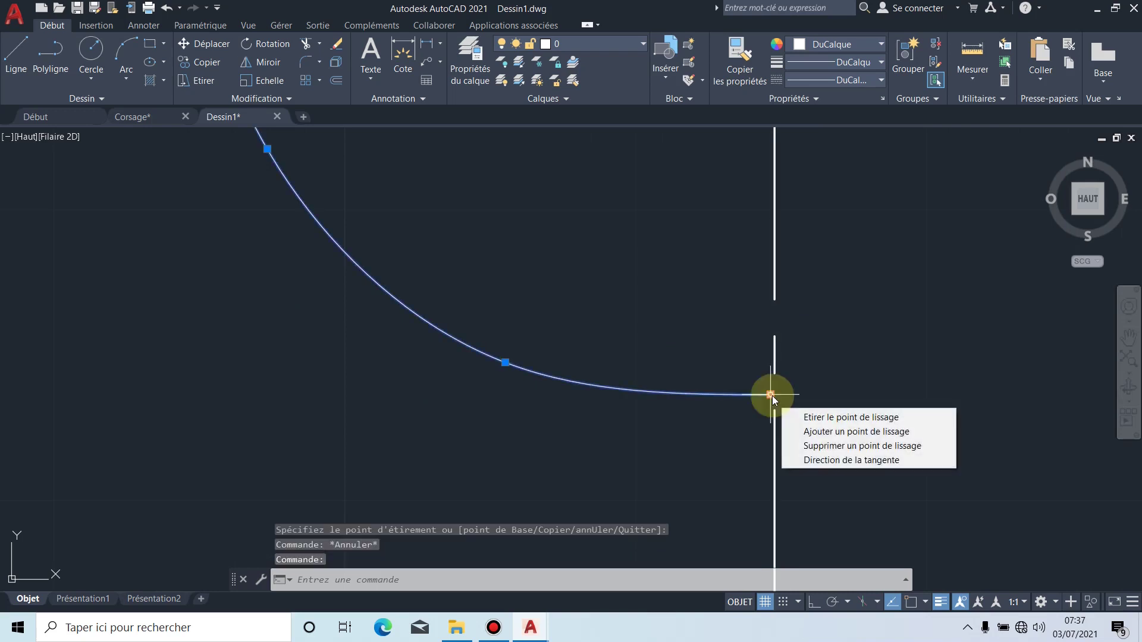
left_click(771, 395)
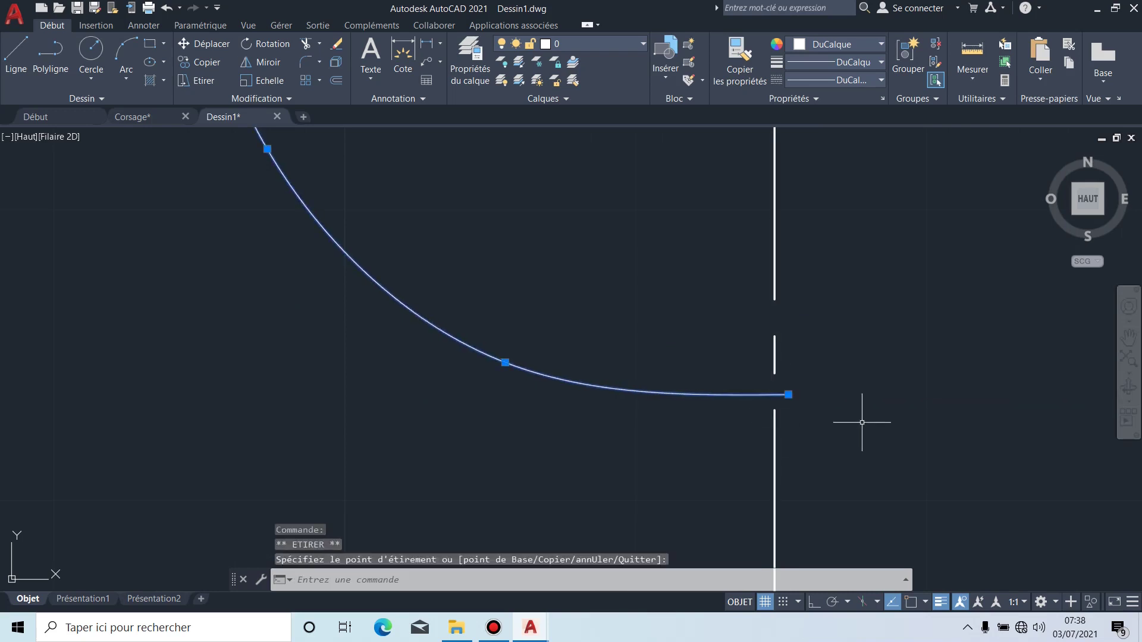
key("Escape")
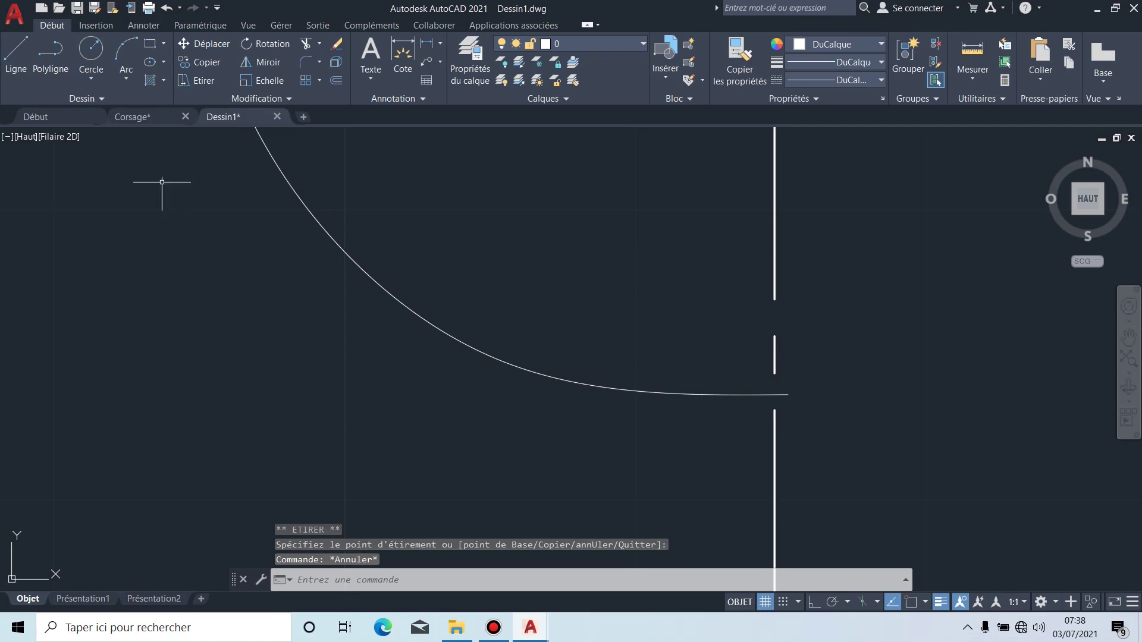
Step: Trim the centre line above the new neckline and the neckline's overhang beyond the centre line
left_click(305, 44)
scroll(598, 420, "down", 3)
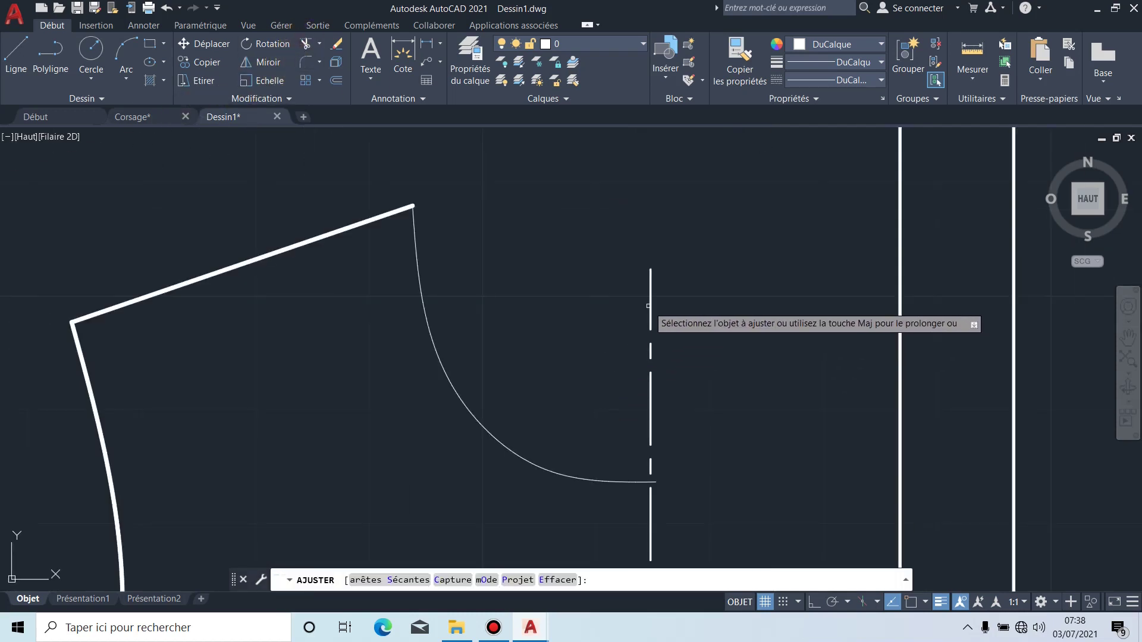
left_click(650, 306)
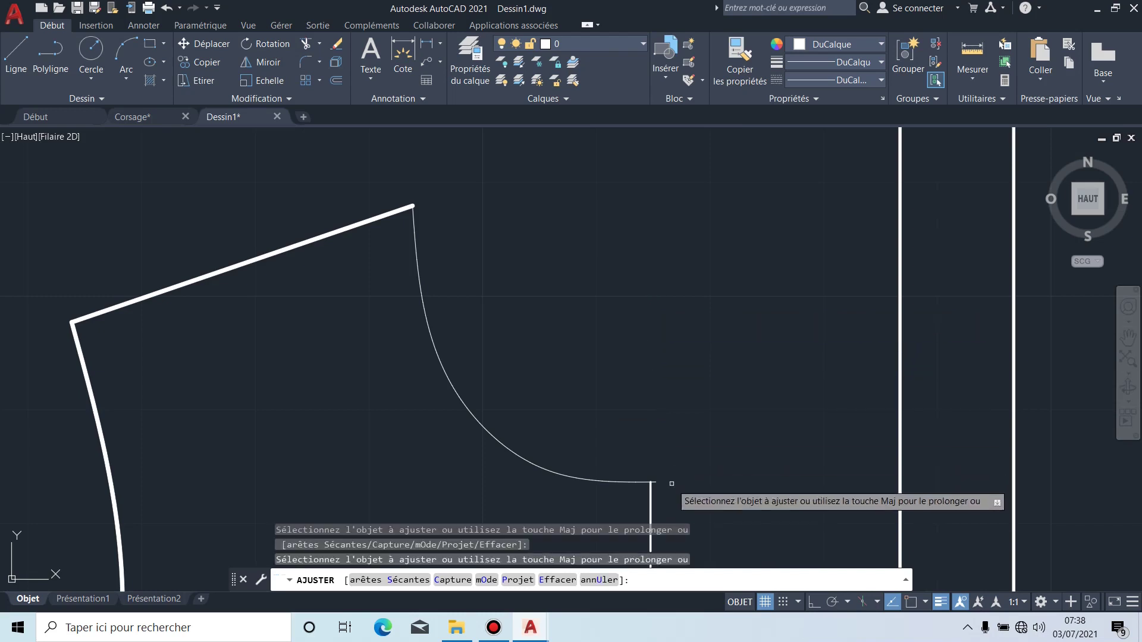
scroll(681, 410, "up", 5)
left_click(575, 428)
scroll(738, 405, "down", 5)
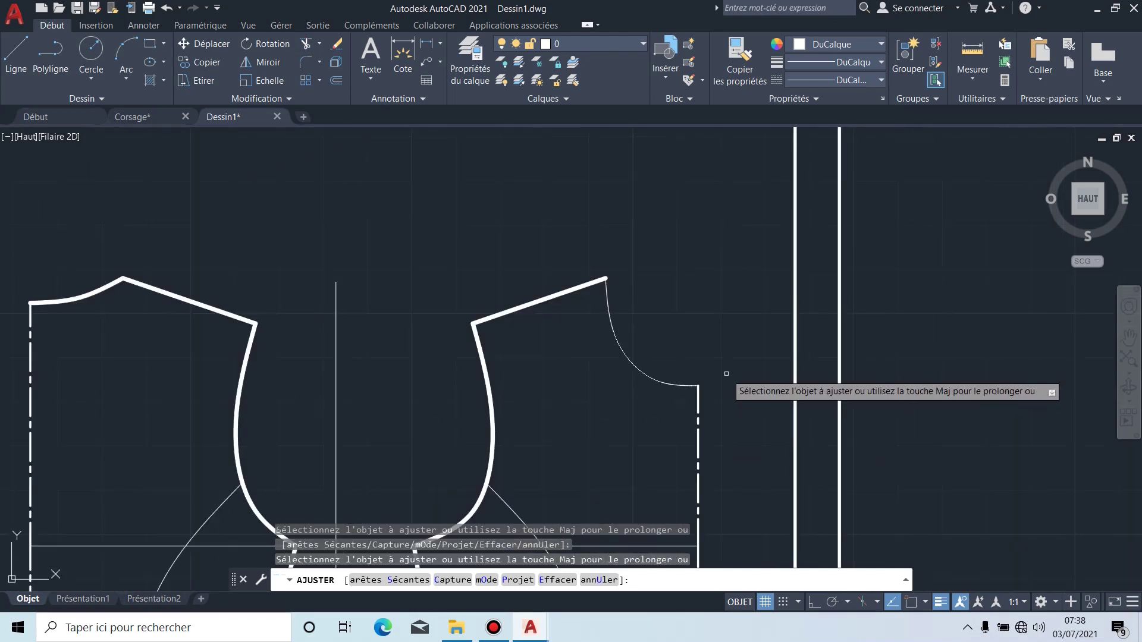
key("Escape")
scroll(726, 371, "down", 2)
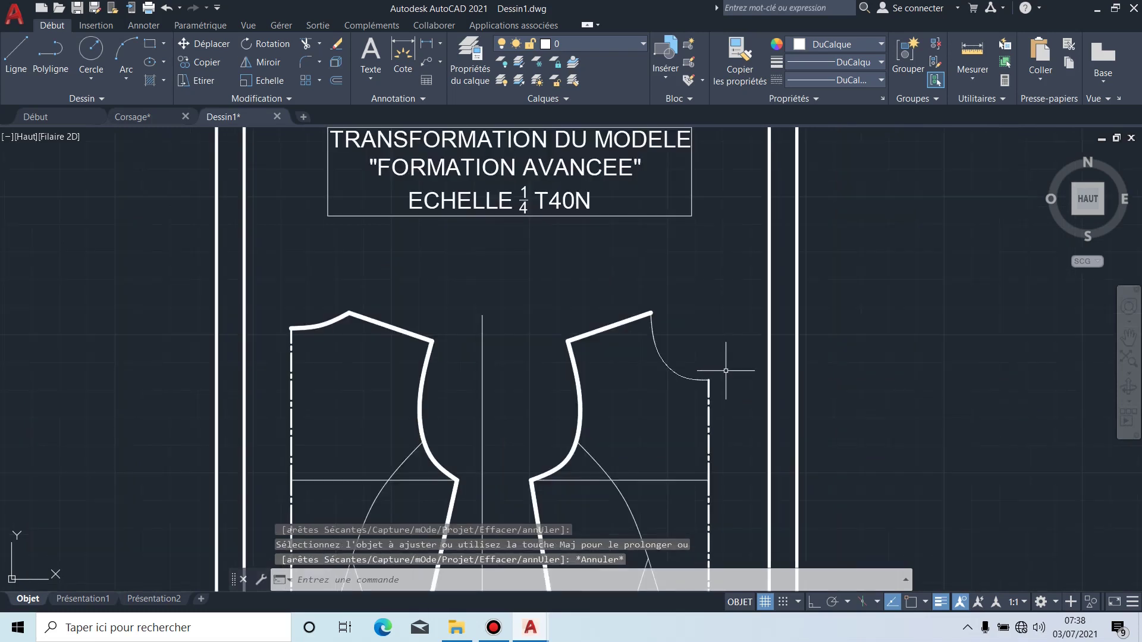
Step: Move the new neckline curve to the layer "trait fort" and deselect it
left_click(669, 367)
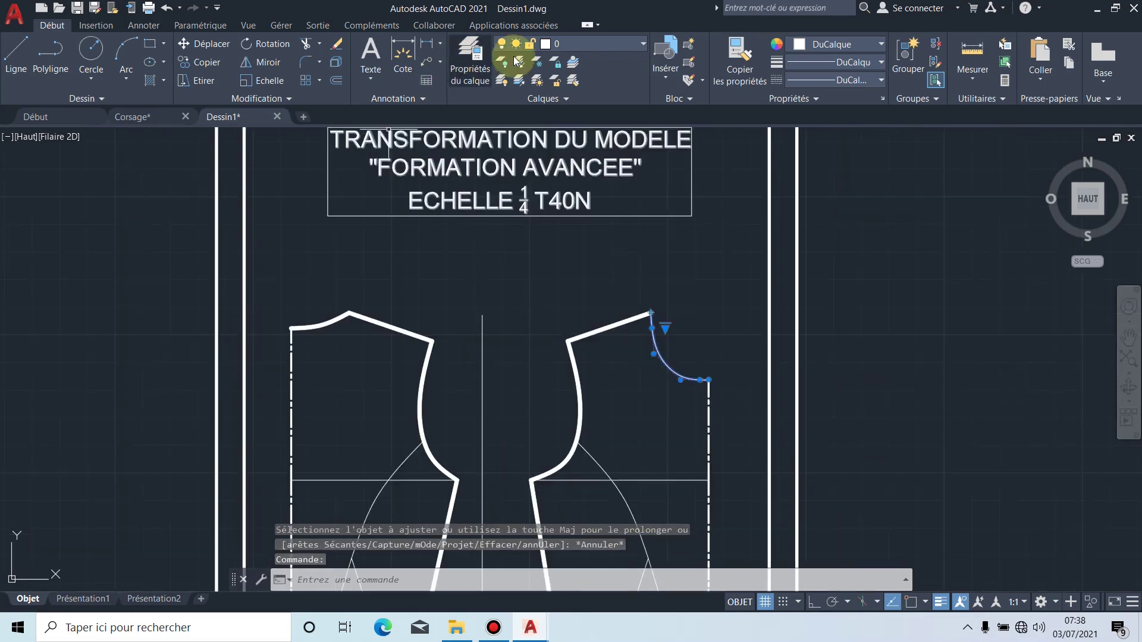
left_click(616, 46)
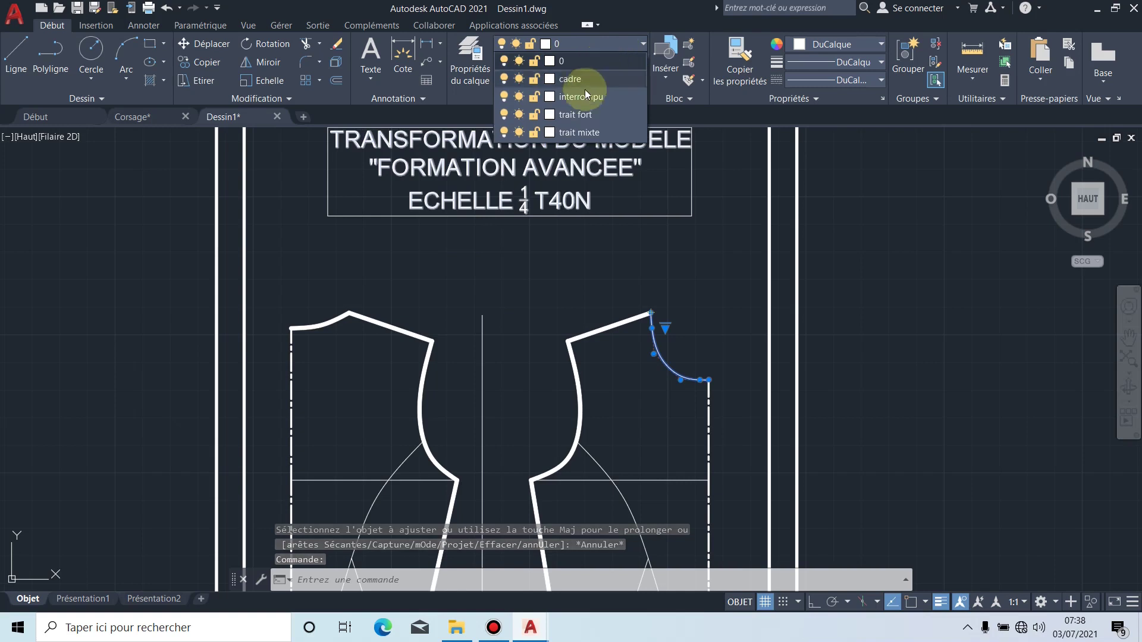
left_click(574, 115)
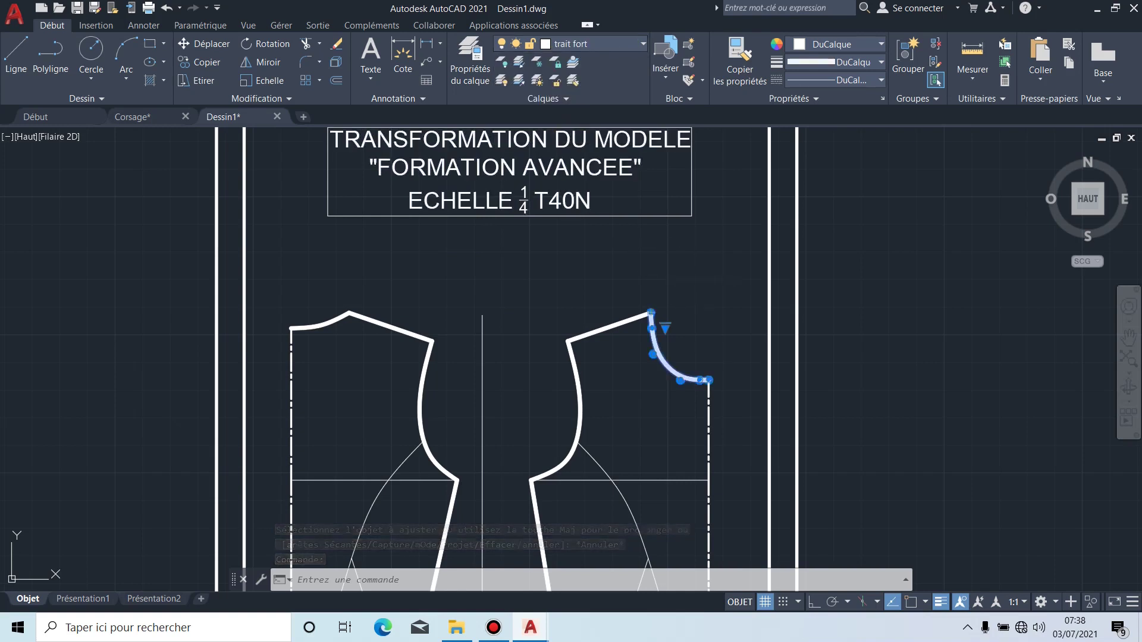
key("Escape")
Step: Stretch the mirrored half's upper dart point, with both upper dart legs and princess curve selected, slightly upward and toward the mirror line
scroll(732, 301, "down", 5)
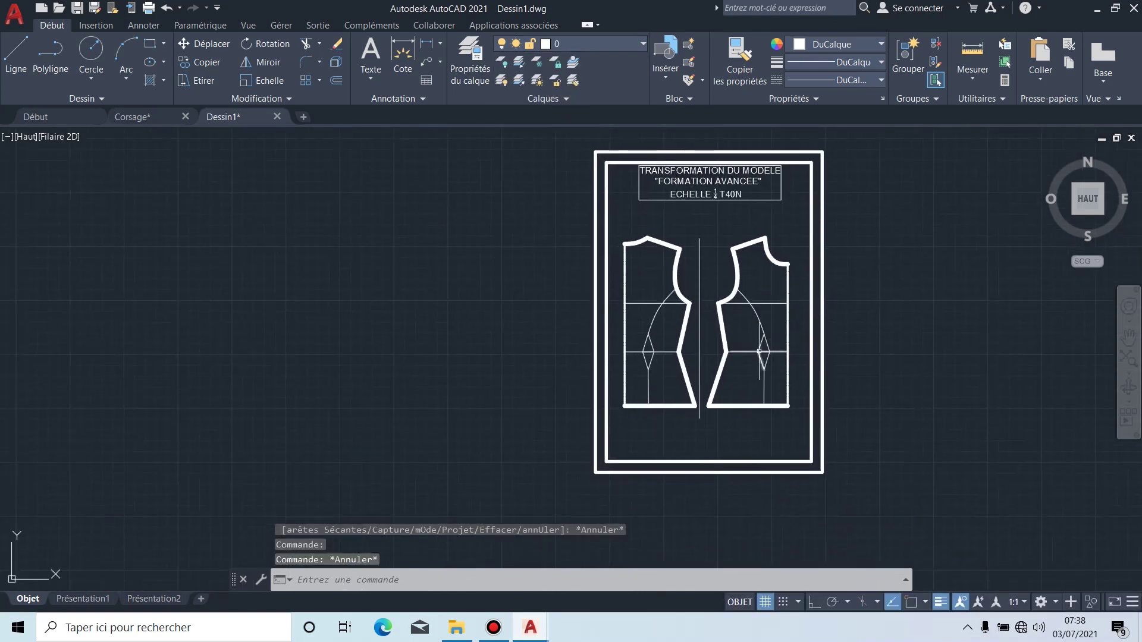
scroll(759, 352, "up", 6)
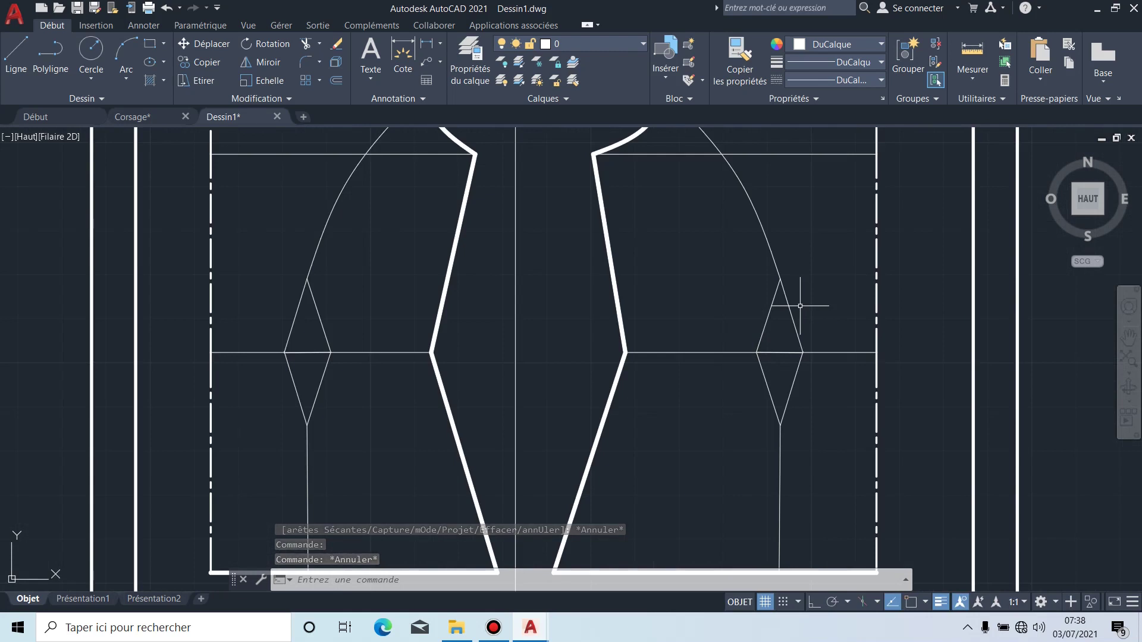
left_click(800, 305)
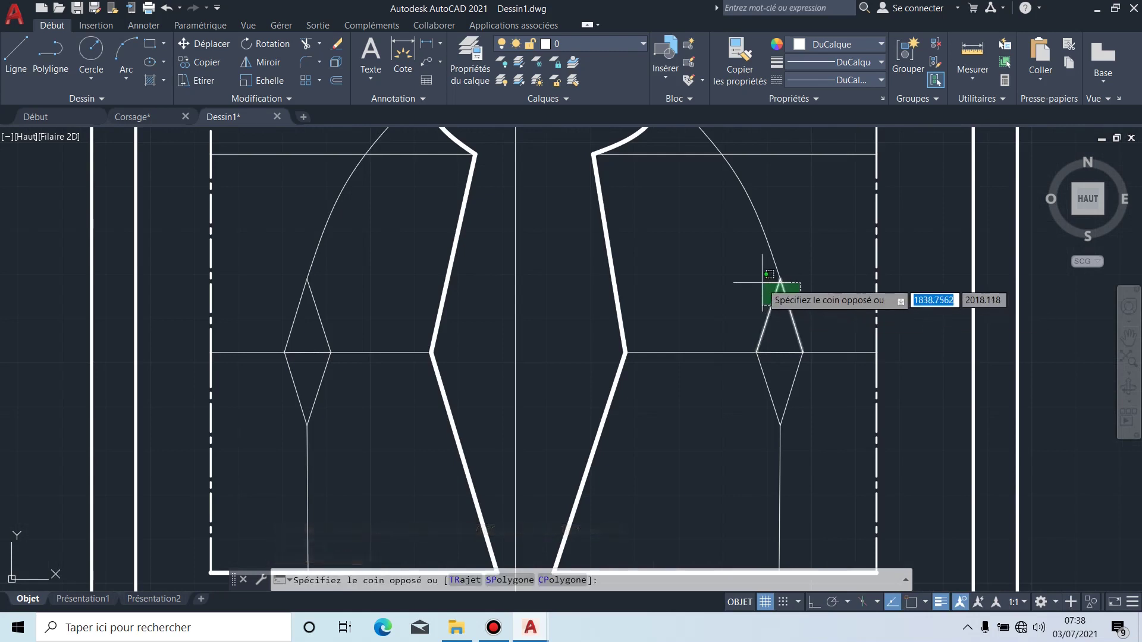
left_click(758, 283)
scroll(783, 278, "up", 2)
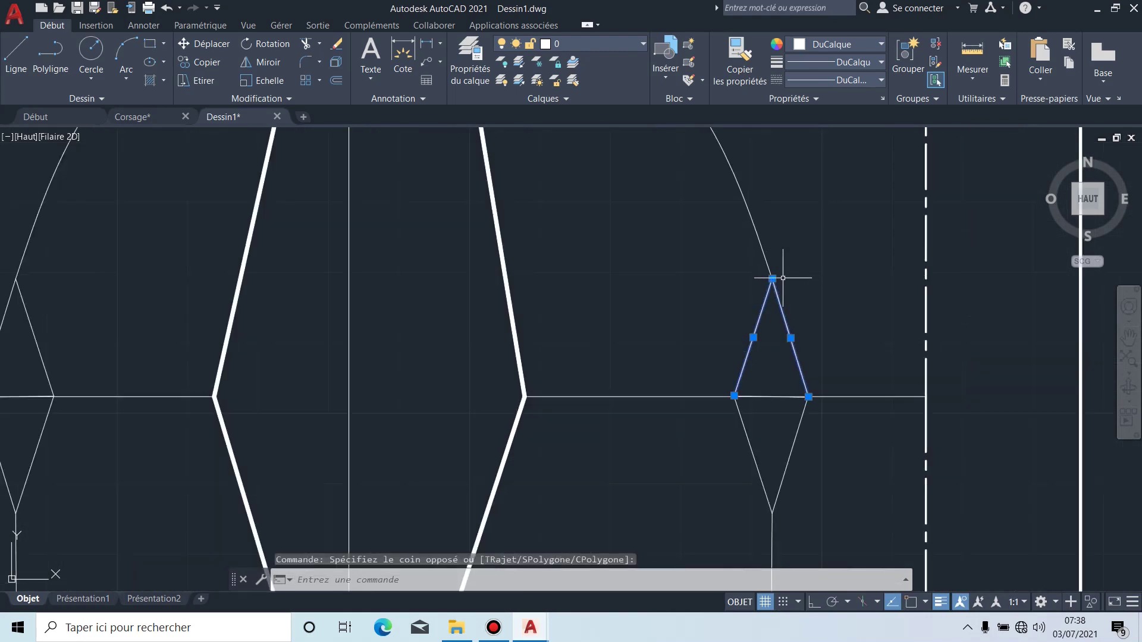
left_click(829, 301)
left_click(726, 225)
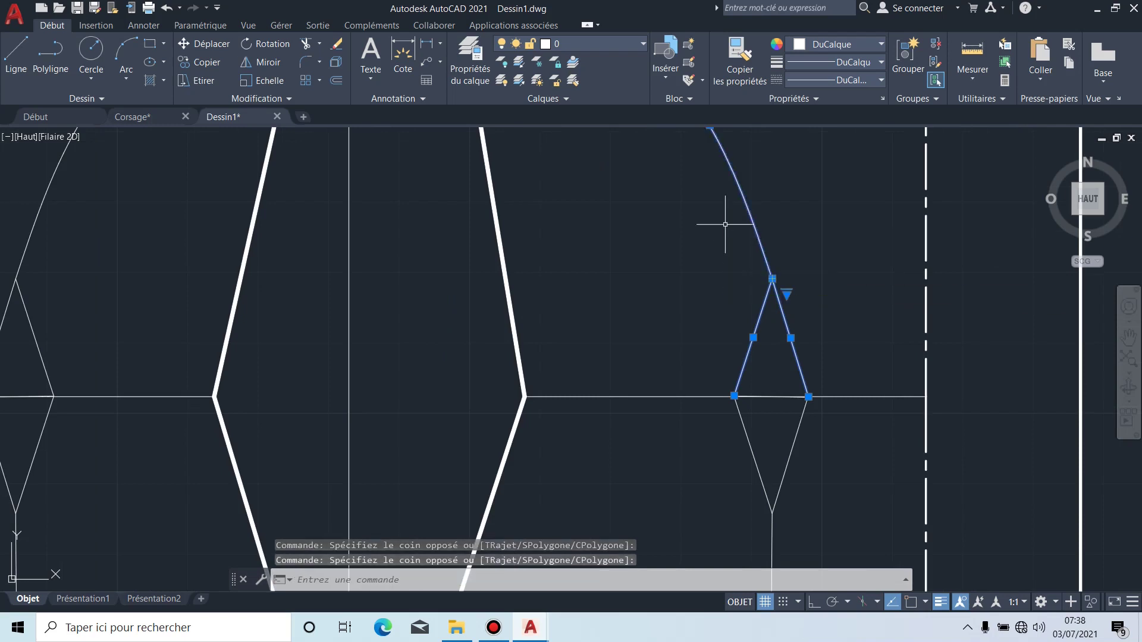
left_click(772, 278)
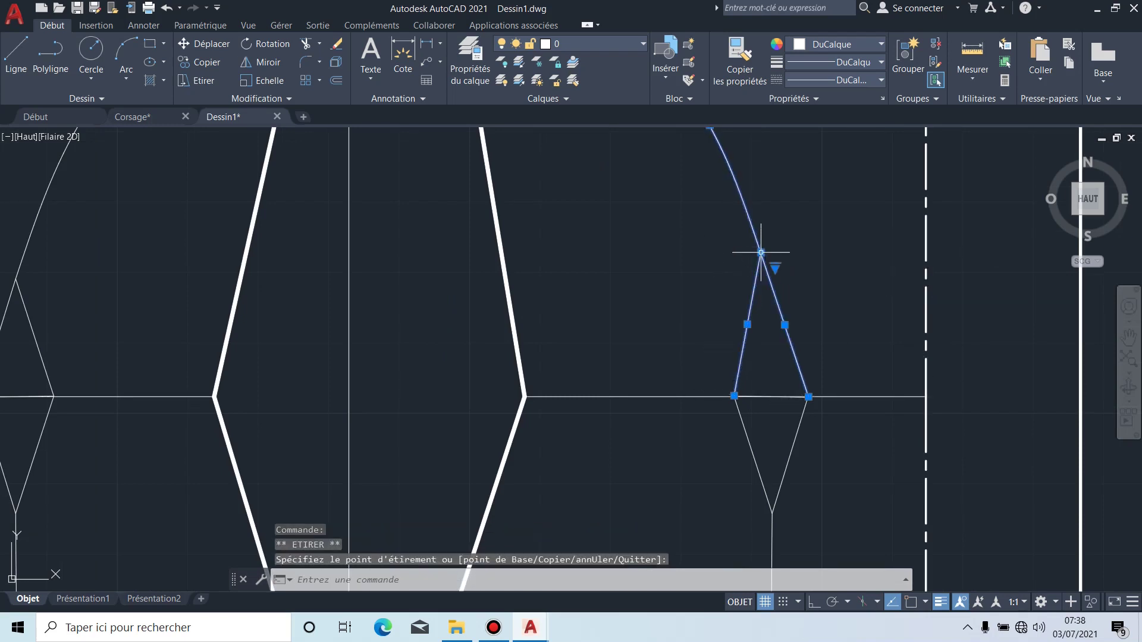
middle_click_drag(826, 445, 826, 379)
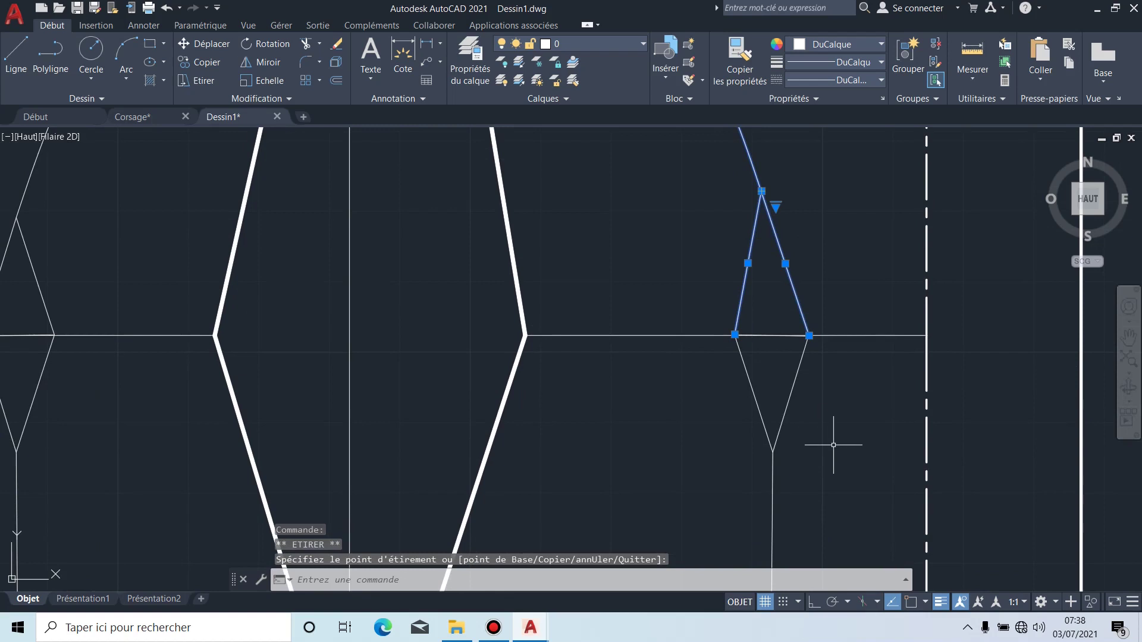
Step: Stretch the lower tip of the right bodice piece's waist dart slightly downward along the vertical line beneath it
left_click(772, 453)
left_click(688, 403)
scroll(841, 464, "down", 2)
middle_click_drag(841, 464, 843, 394)
scroll(813, 380, "up", 4)
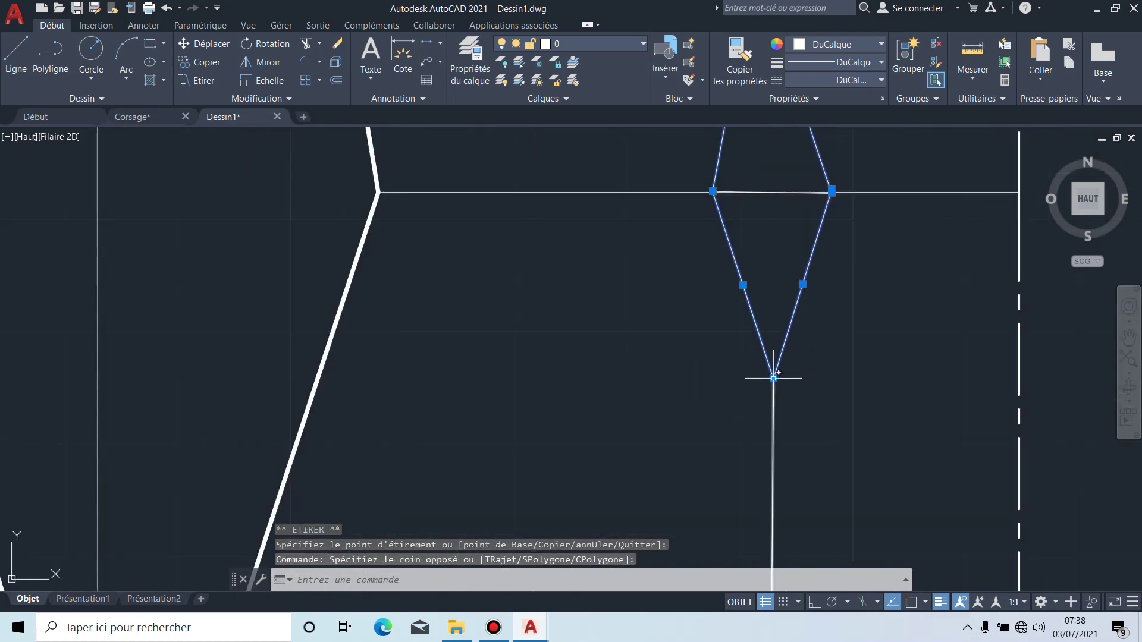
left_click(773, 378)
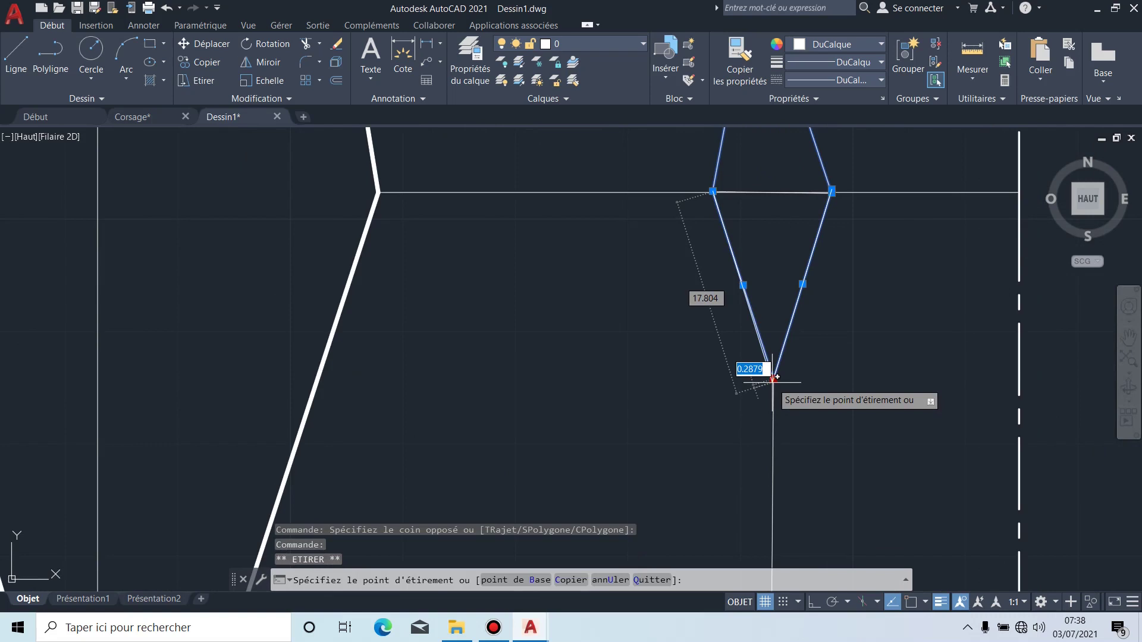
key("Escape")
left_click(773, 378)
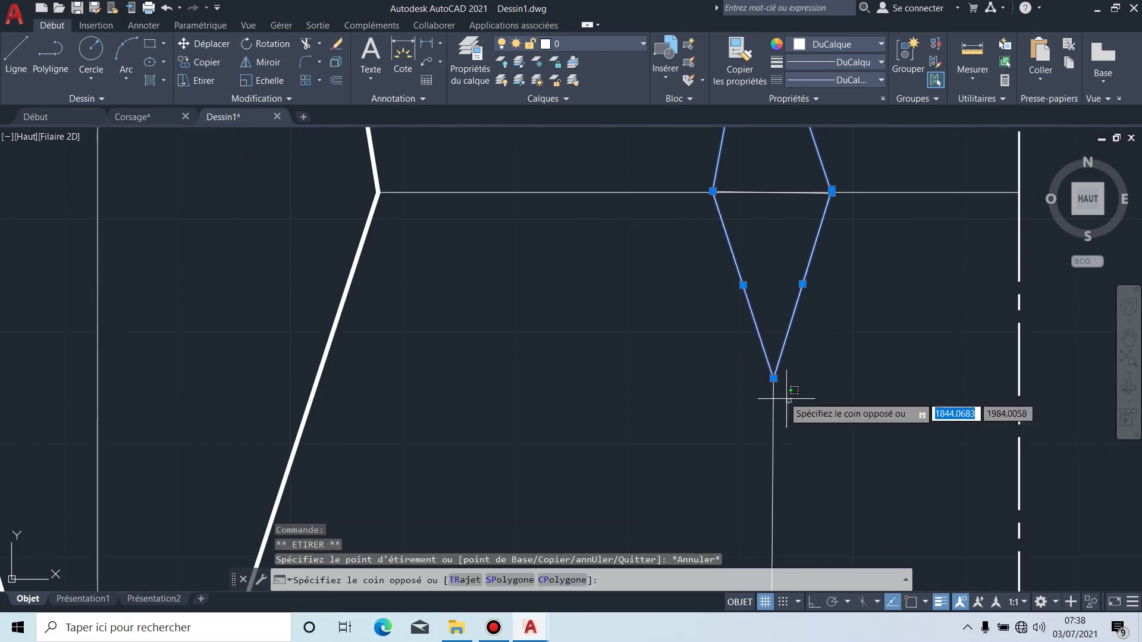
left_click(773, 379)
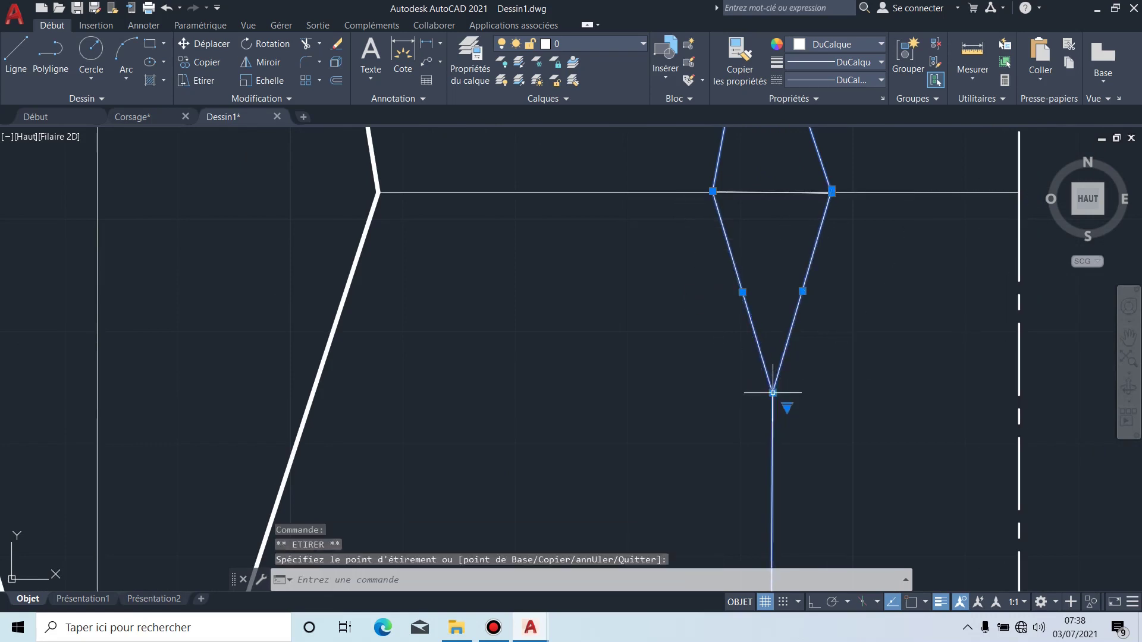
key("Escape")
scroll(834, 384, "down", 4)
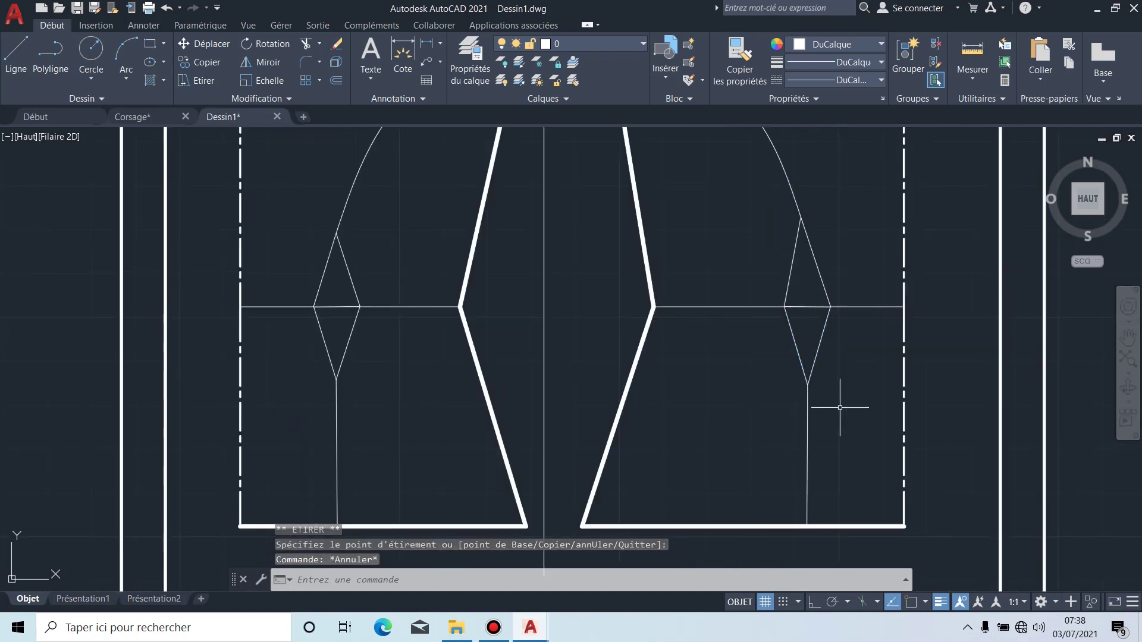
Step: Hatch the upper and lower halves of the left bodice piece's waist dart with the ANSI31 pattern
scroll(836, 413, "down", 3)
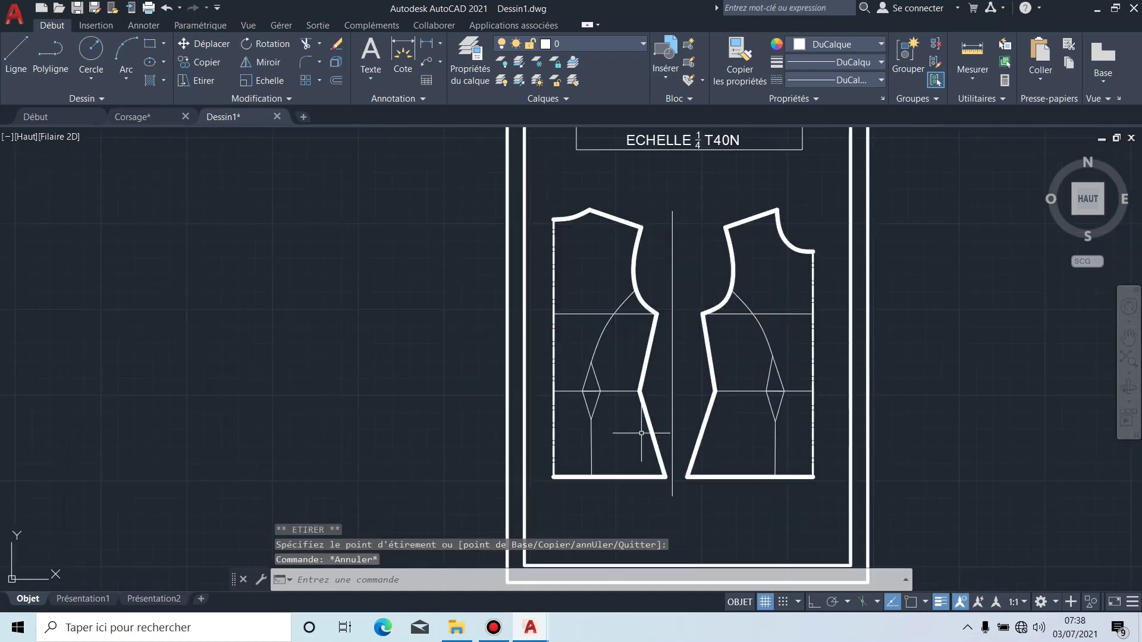
scroll(623, 408, "up", 6)
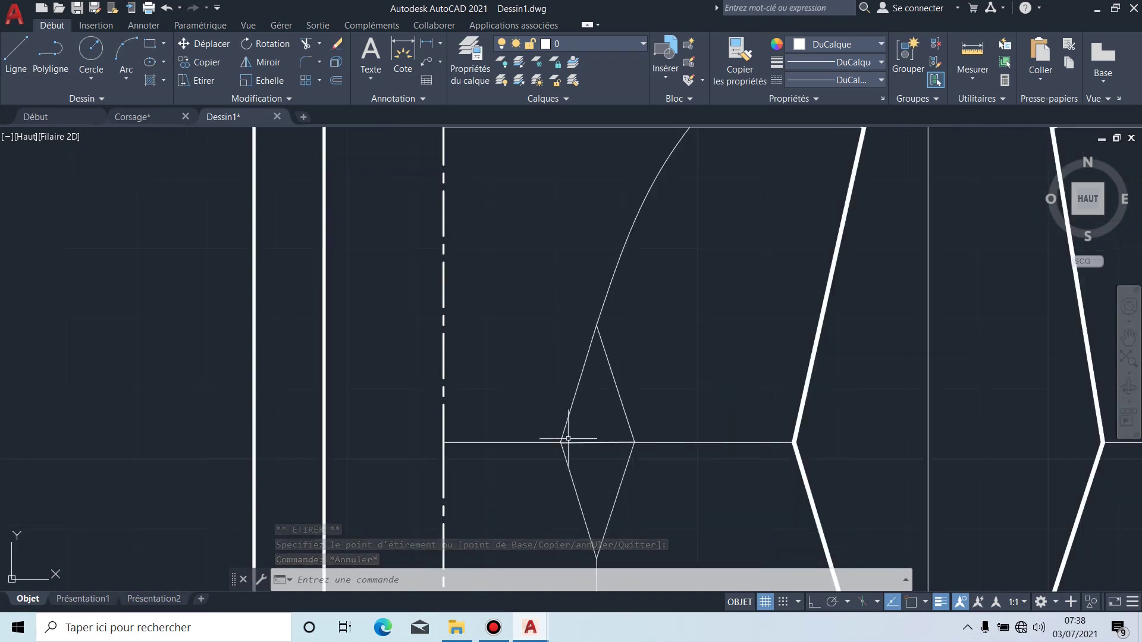
middle_click_drag(683, 419, 660, 324)
scroll(660, 323, "down", 2)
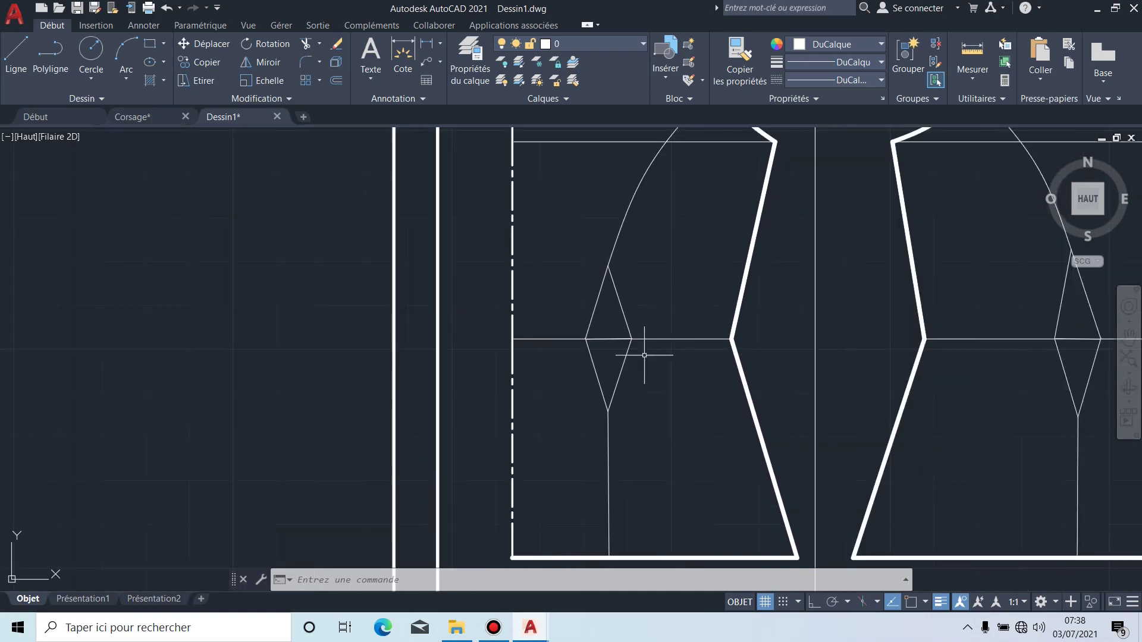
mouse_move(647, 381)
middle_mouse_down()
mouse_move(582, 426)
mouse_move(576, 390)
middle_mouse_up()
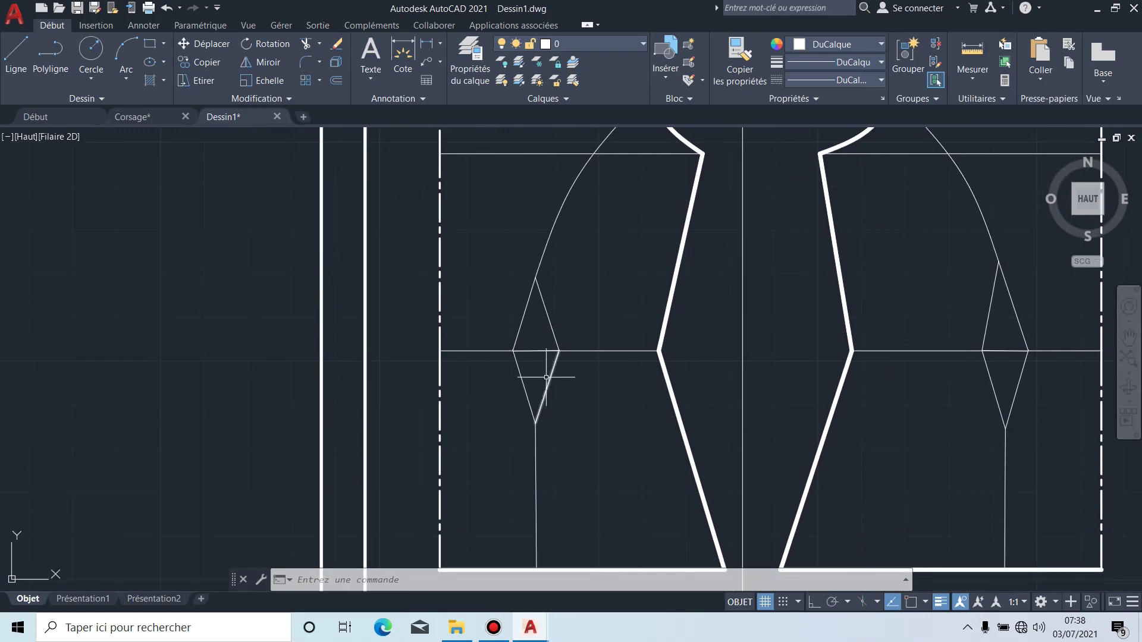
left_click(150, 81)
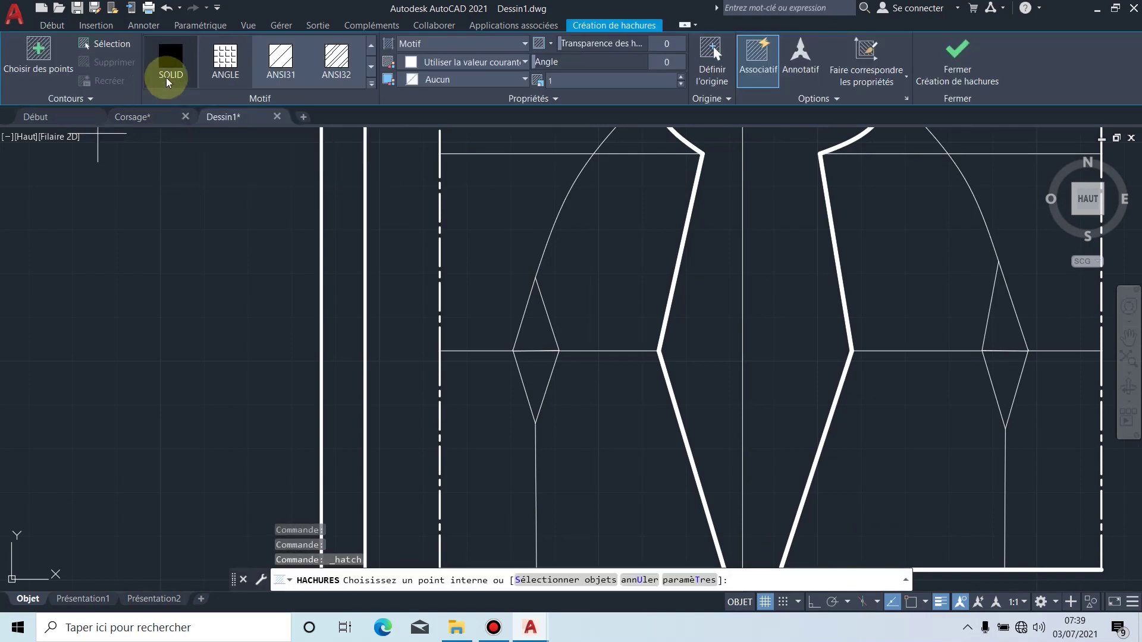
left_click(289, 62)
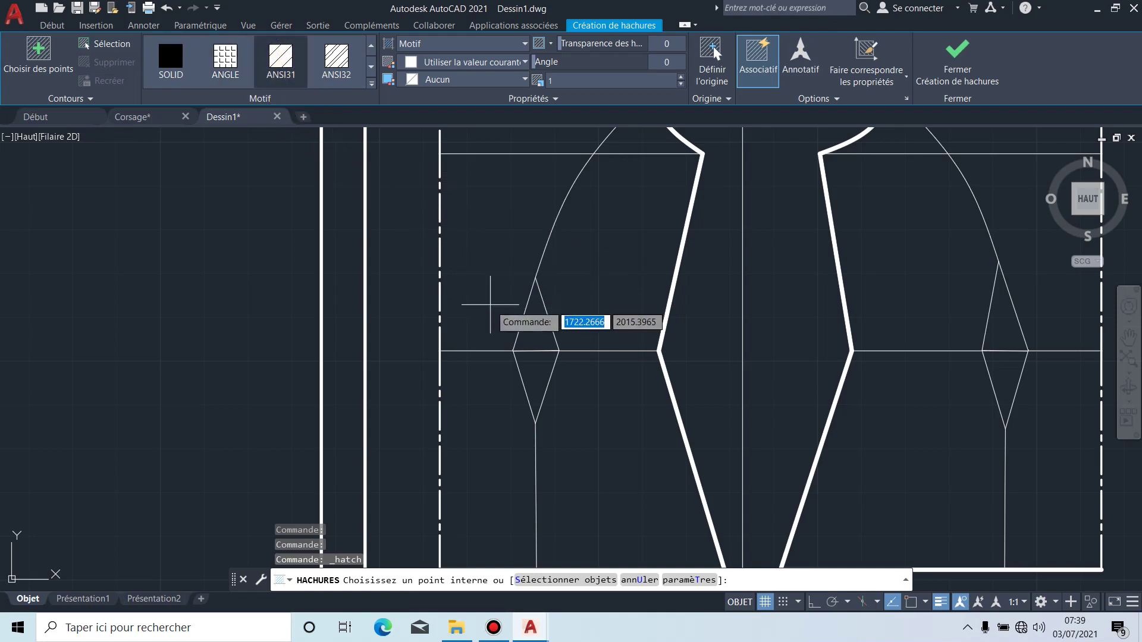
scroll(550, 344, "up", 4)
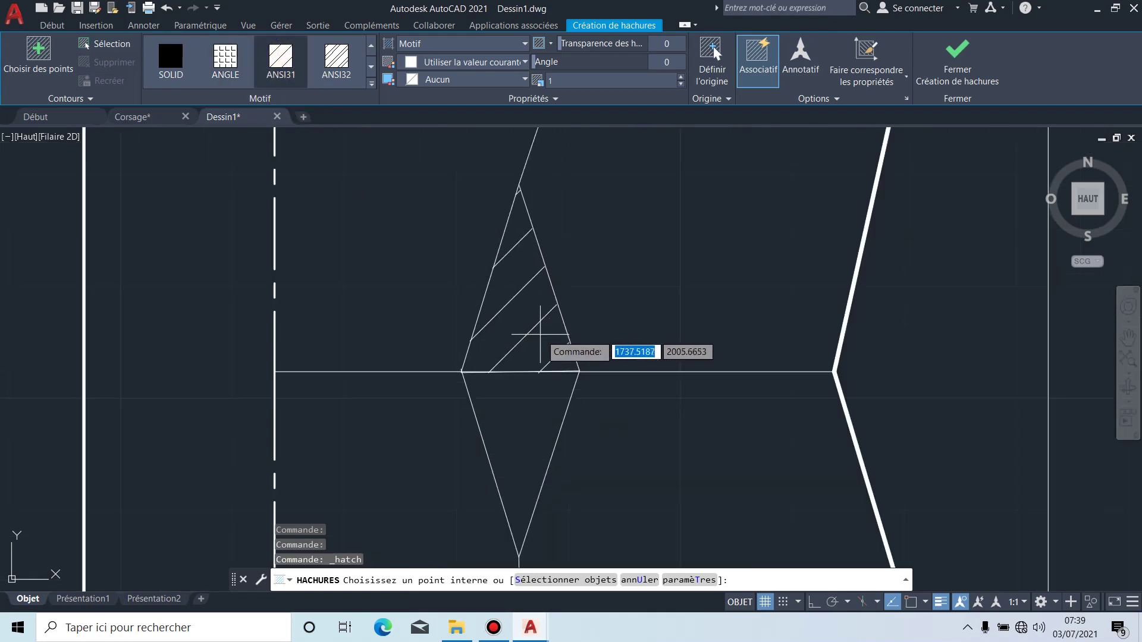
left_click(539, 334)
left_click(524, 425)
scroll(524, 411, "down", 6)
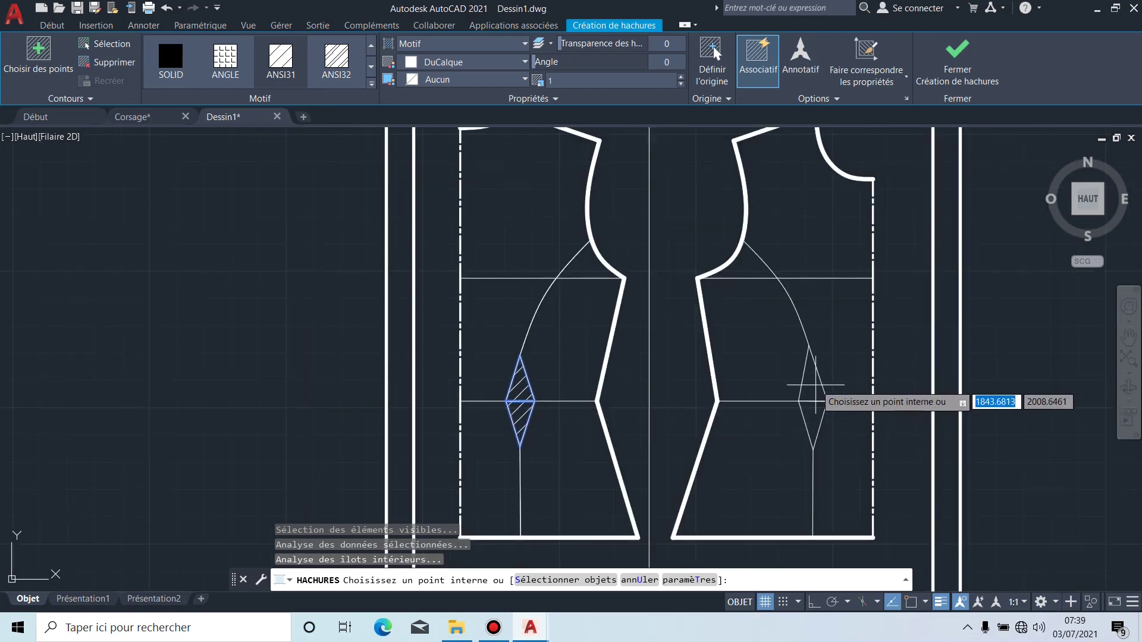
Step: Add the upper and lower halves of the right bodice piece's waist dart to the hatch
scroll(815, 393, "up", 6)
left_click(827, 396)
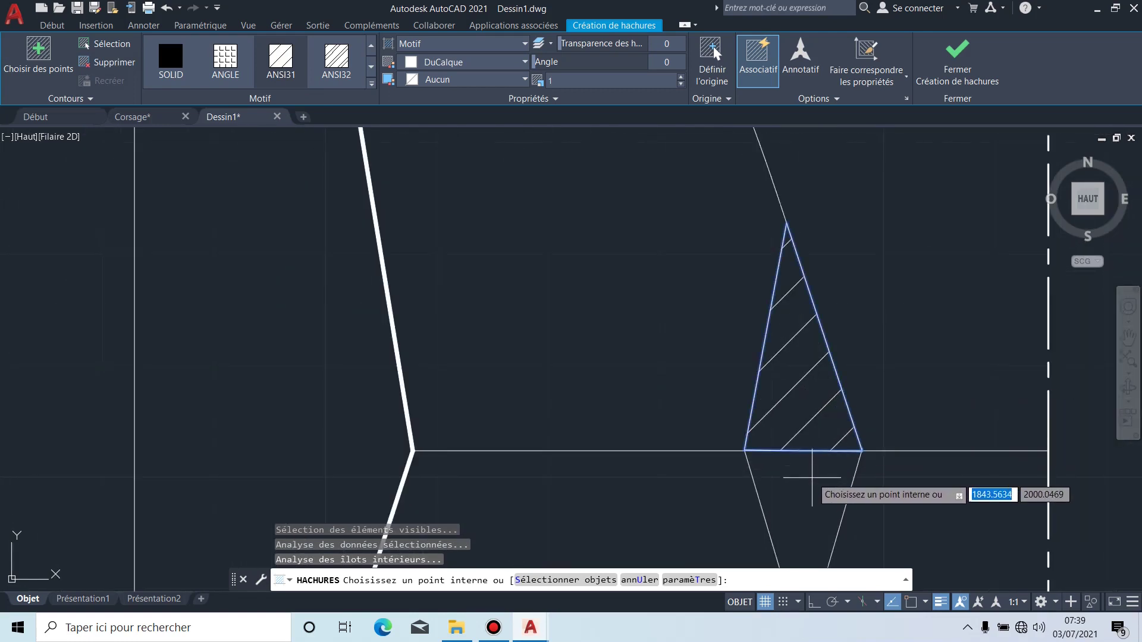
left_click(810, 486)
scroll(806, 482, "down", 5)
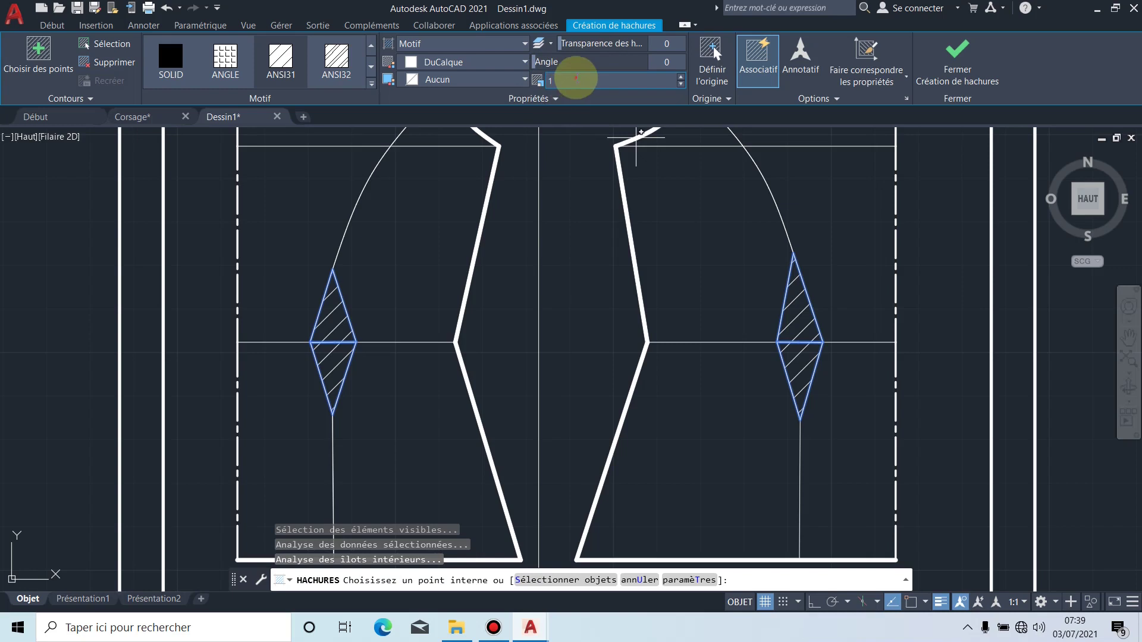
Step: Set the hatch scale to 0.2 and finish the hatching of both darts
left_click_drag(571, 78, 541, 80)
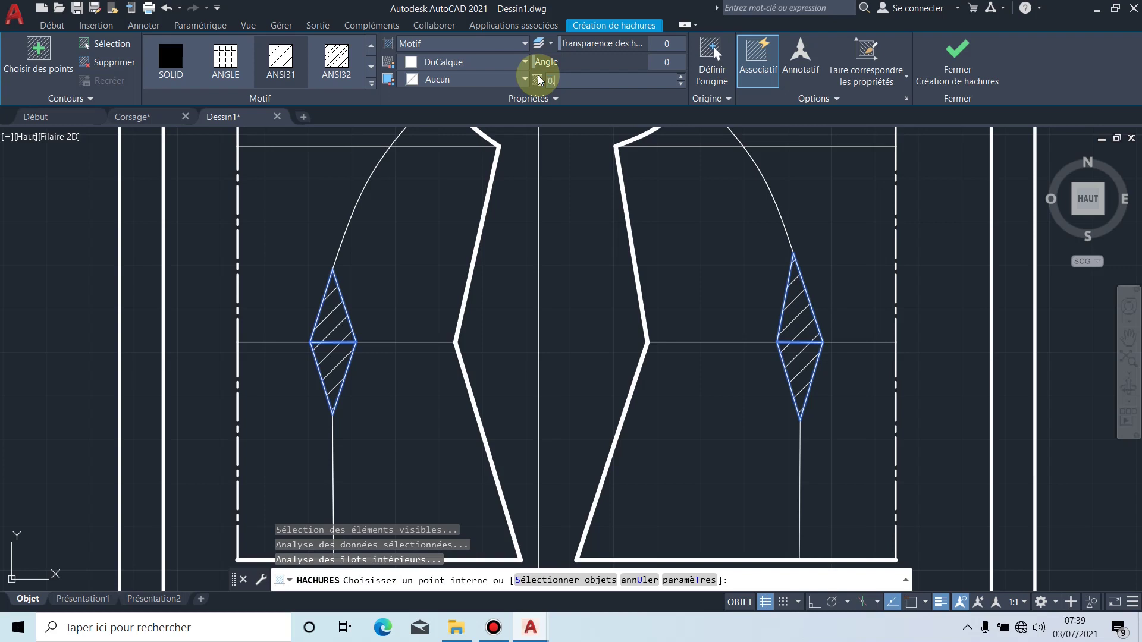
key("Return")
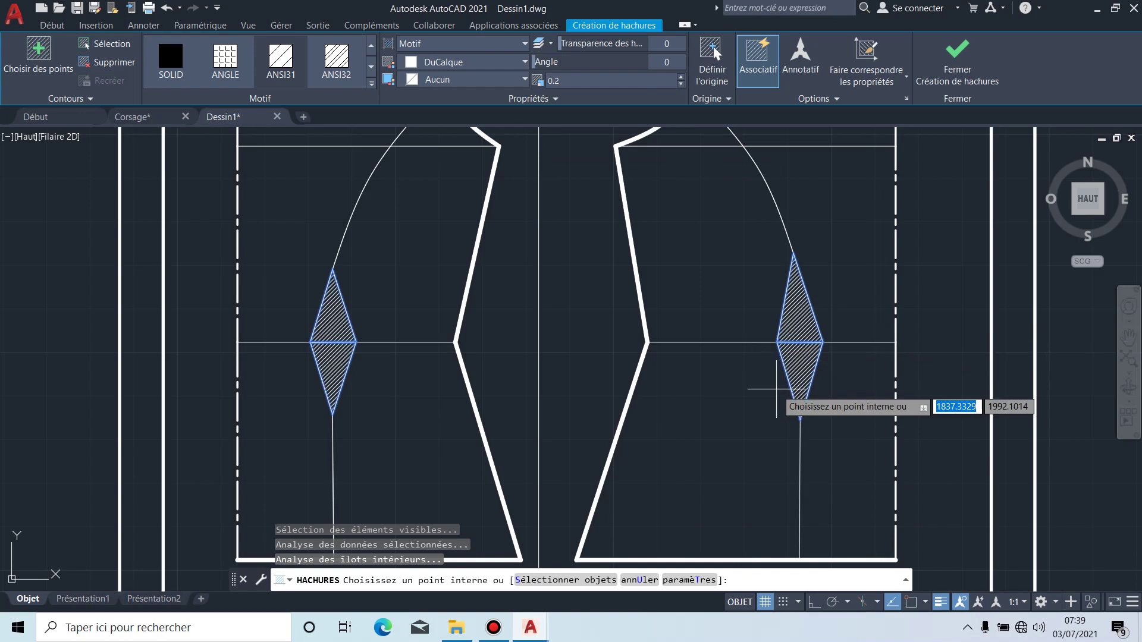
key("Escape")
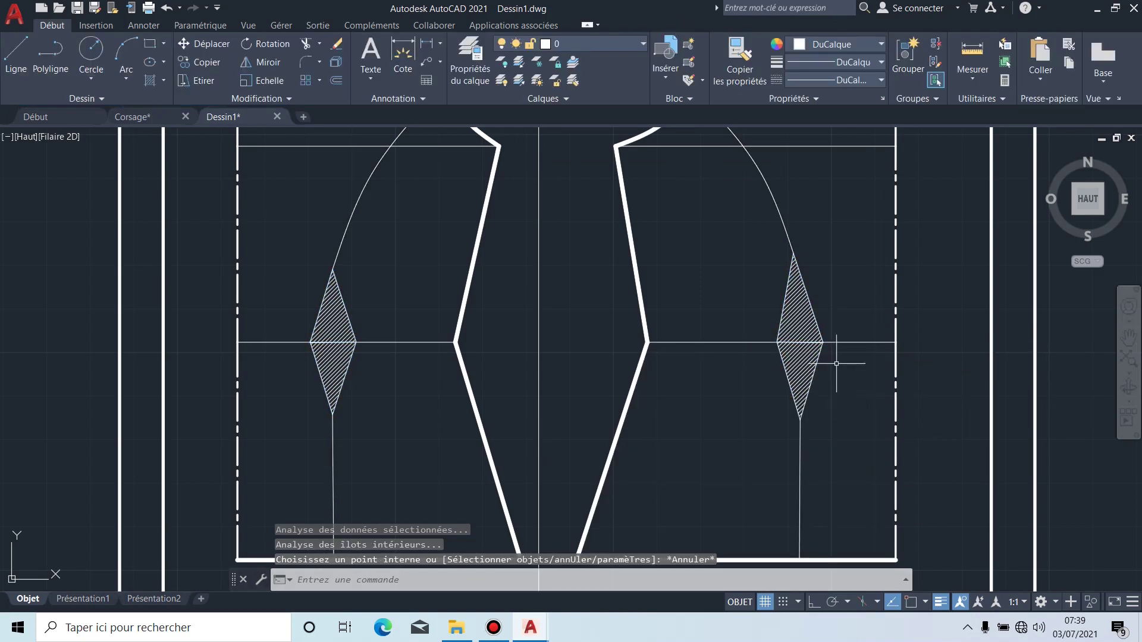
Step: Move the horizontal bust and waist lines of both bodice pieces to the interrompu layer
scroll(833, 357, "up", 3)
scroll(800, 343, "up", 3)
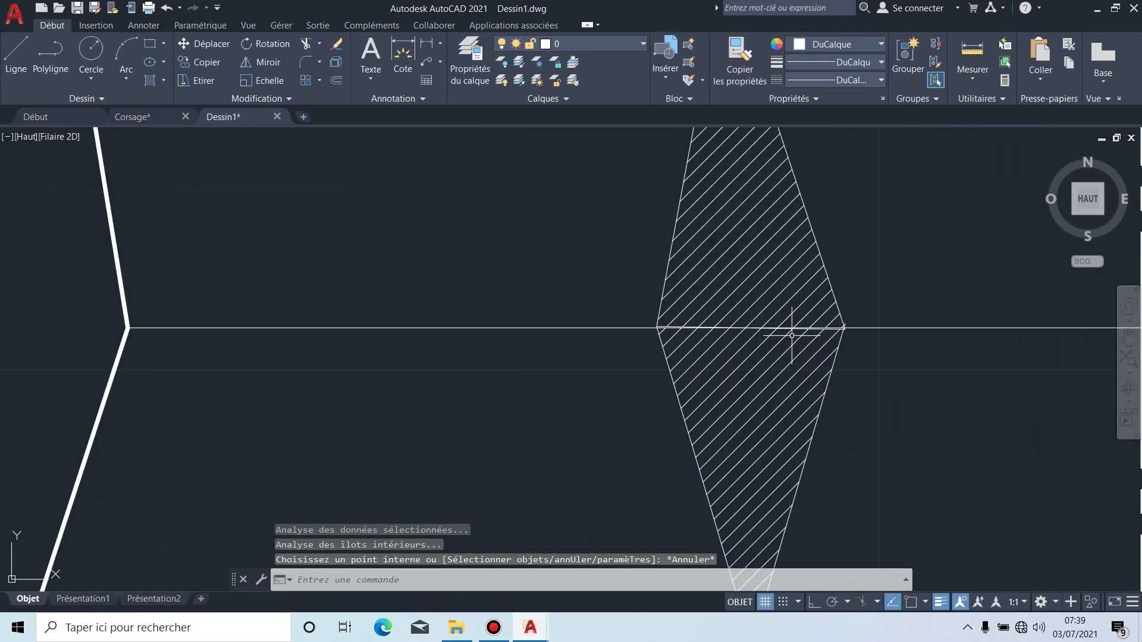
scroll(799, 345, "down", 6)
scroll(744, 400, "down", 2)
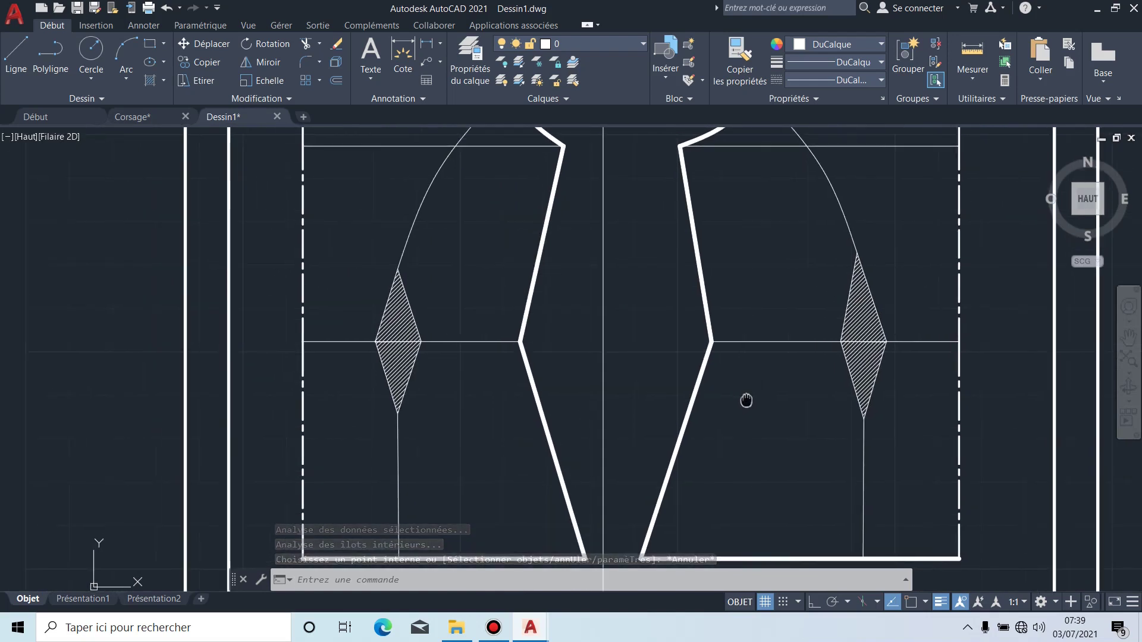
scroll(747, 399, "down", 4)
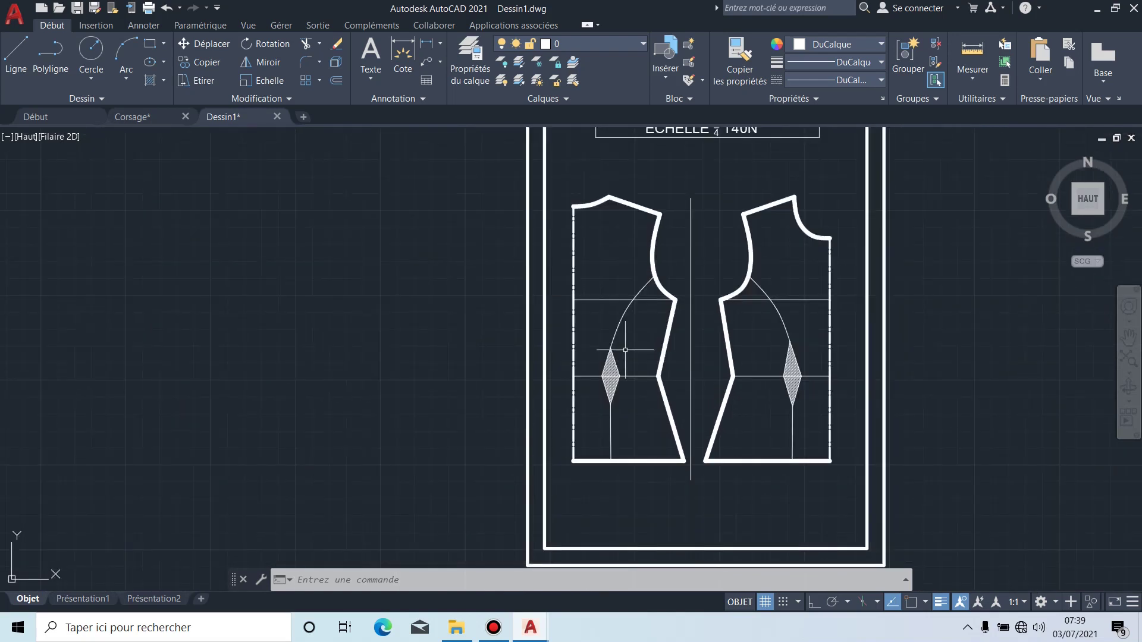
scroll(625, 349, "up", 4)
left_click(646, 420)
left_click(687, 224)
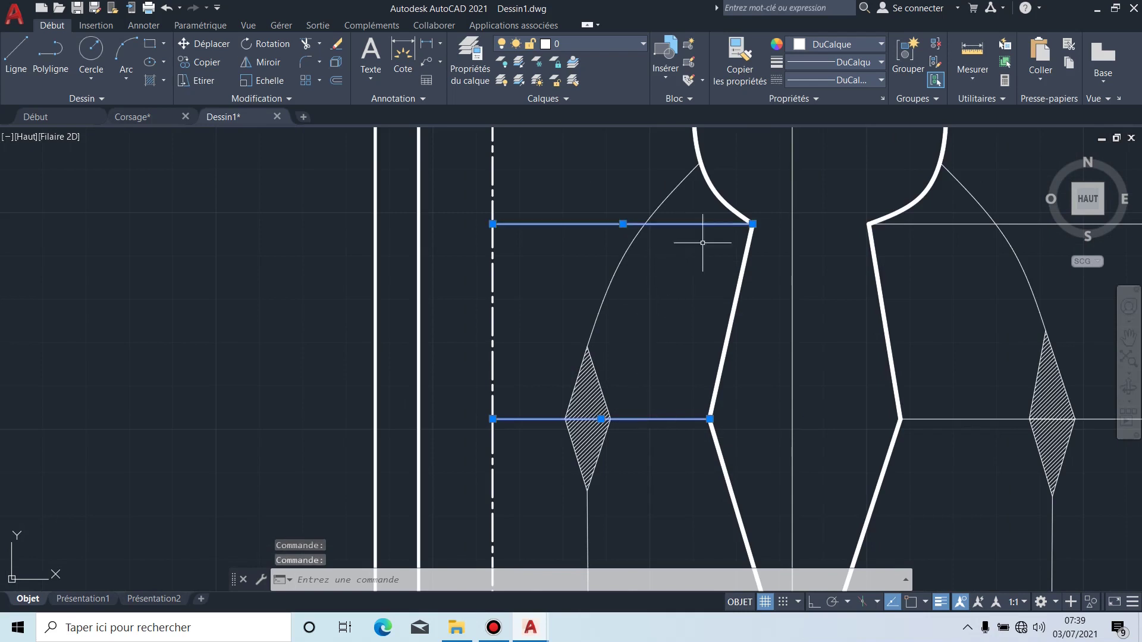
left_click(984, 420)
left_click(956, 224)
scroll(936, 323, "down", 4)
middle_click_drag(923, 464, 874, 405)
left_click(610, 39)
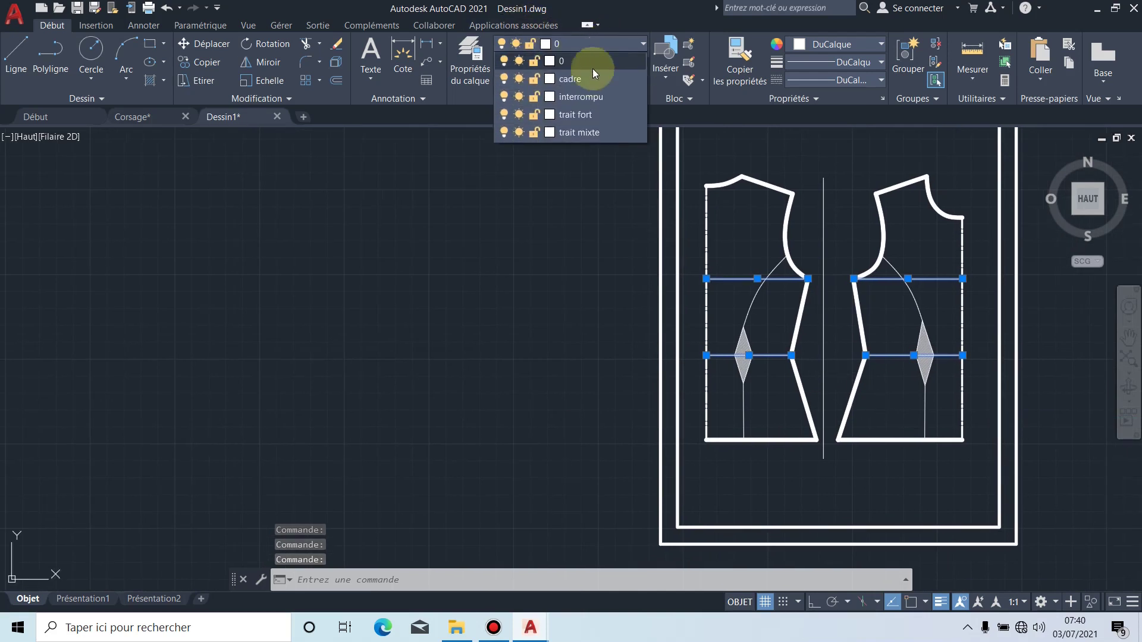
left_click(585, 102)
Step: Set the linetype scale of the four selected horizontal lines to 0.3 and deselect them
middle_click_drag(948, 434, 745, 443)
scroll(685, 326, "up", 2)
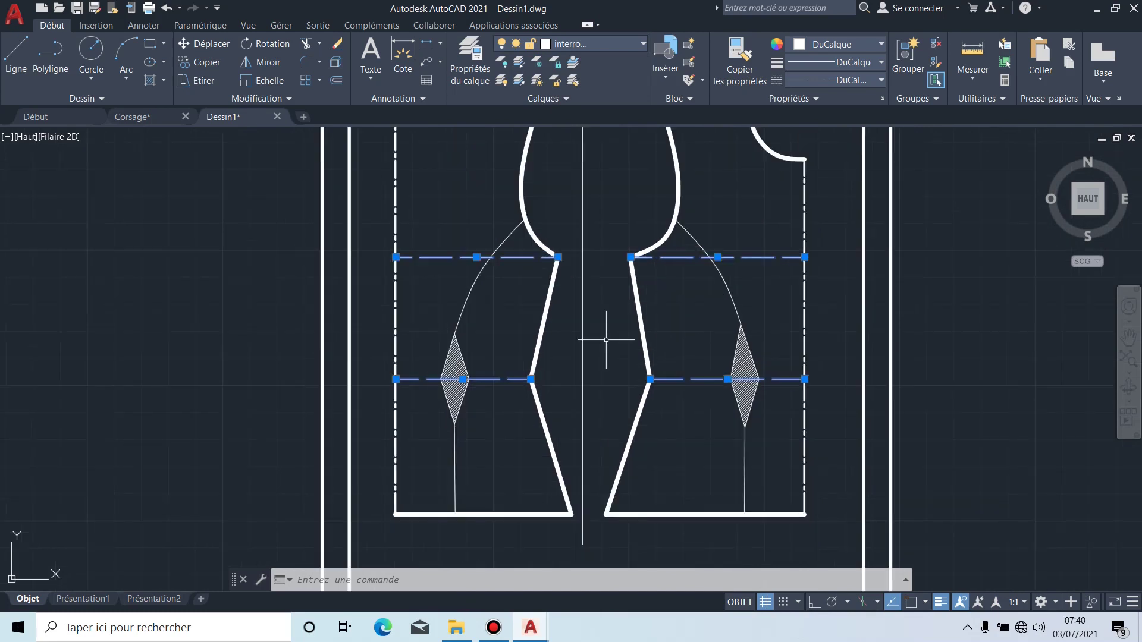
scroll(645, 277, "up", 2)
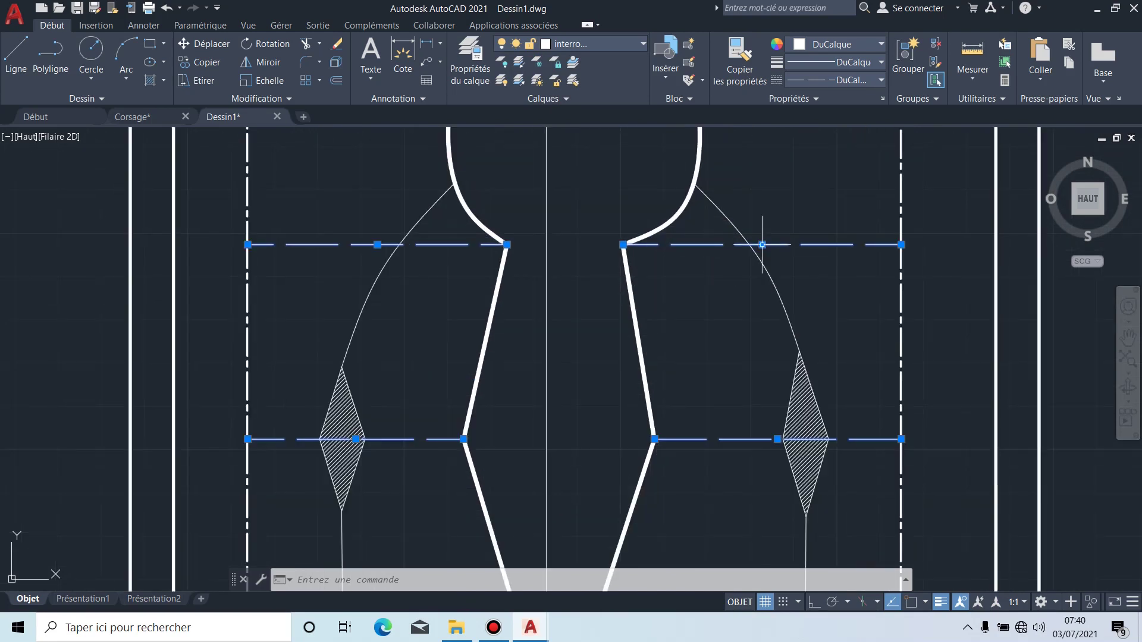
right_click(584, 289)
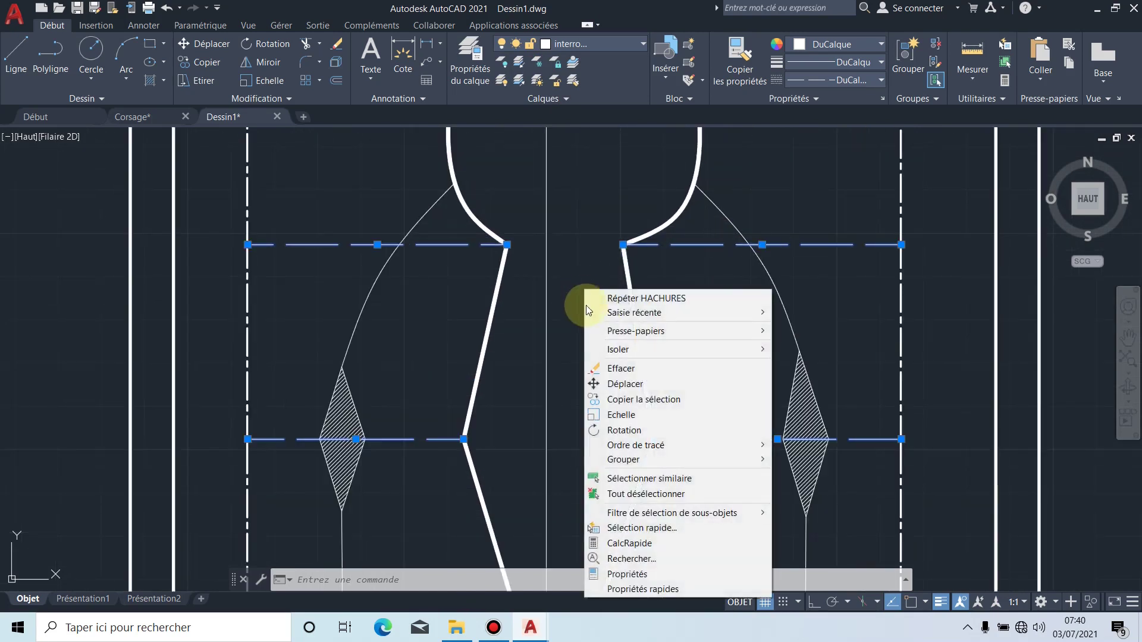
left_click(644, 575)
left_click(113, 134)
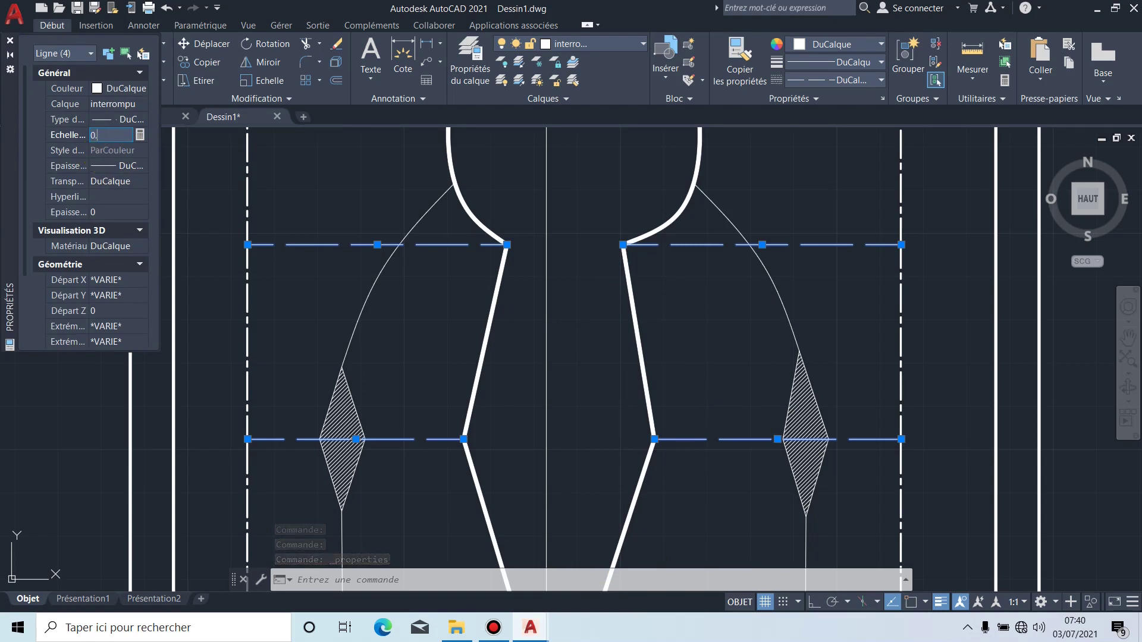
type("0.3")
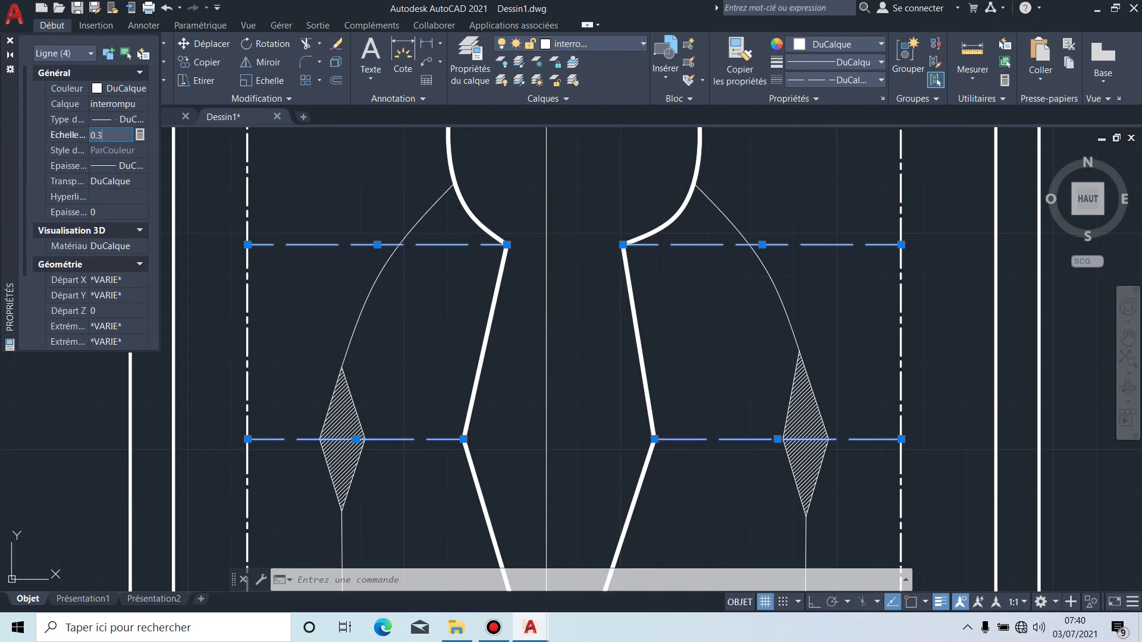
left_click(103, 156)
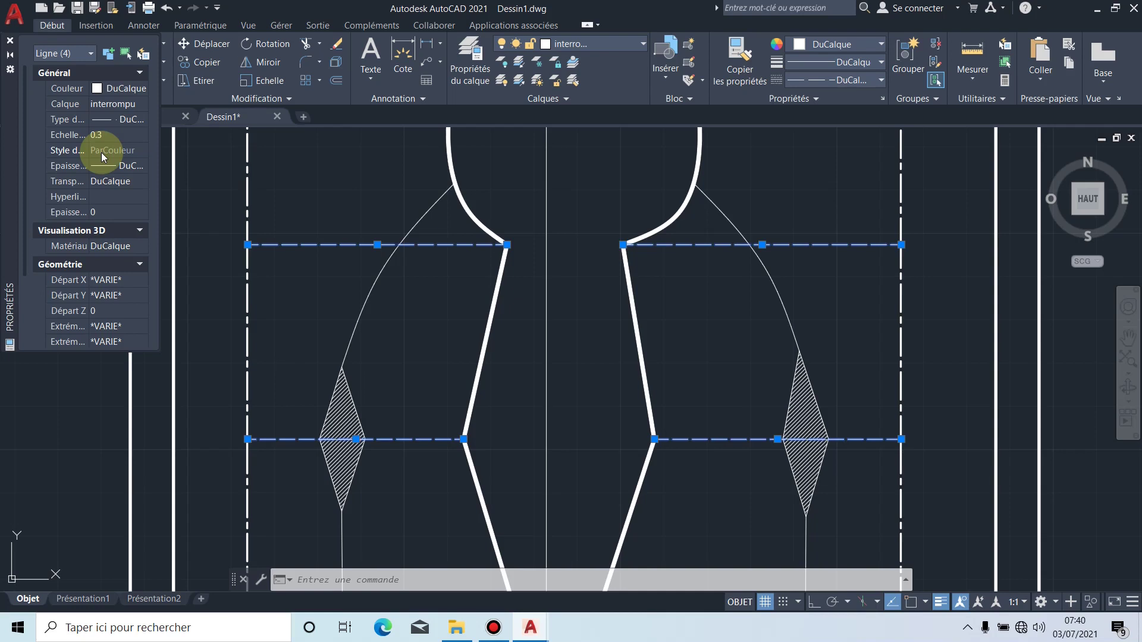
left_click(10, 41)
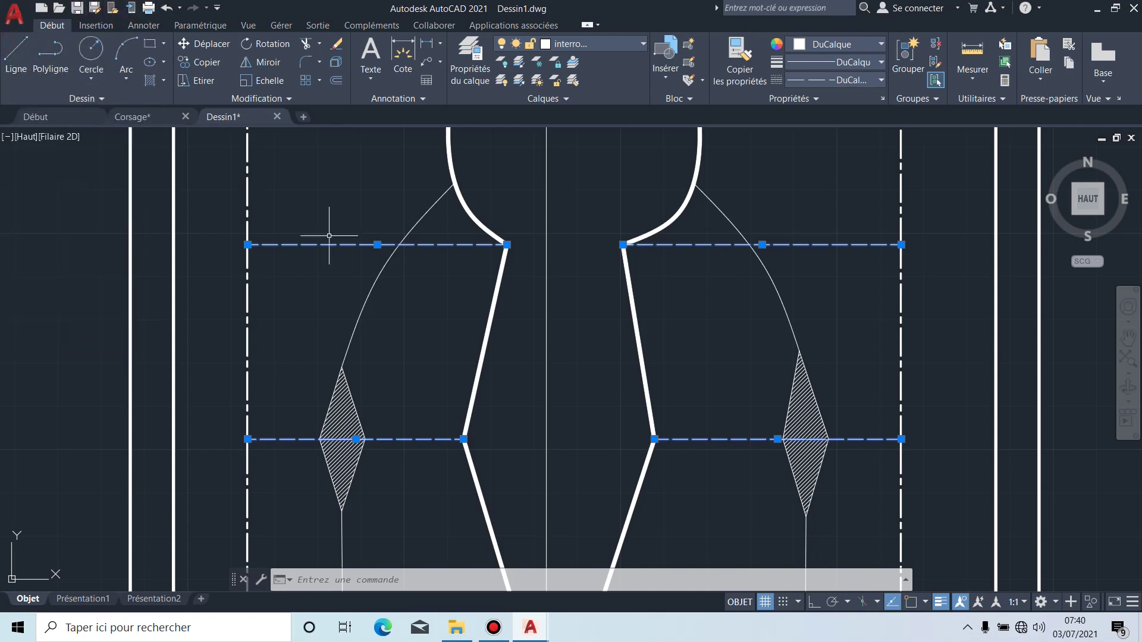
key("Escape")
Step: Delete the short solid line crossing the left bodice piece's dart at the waist
scroll(586, 310, "down", 2)
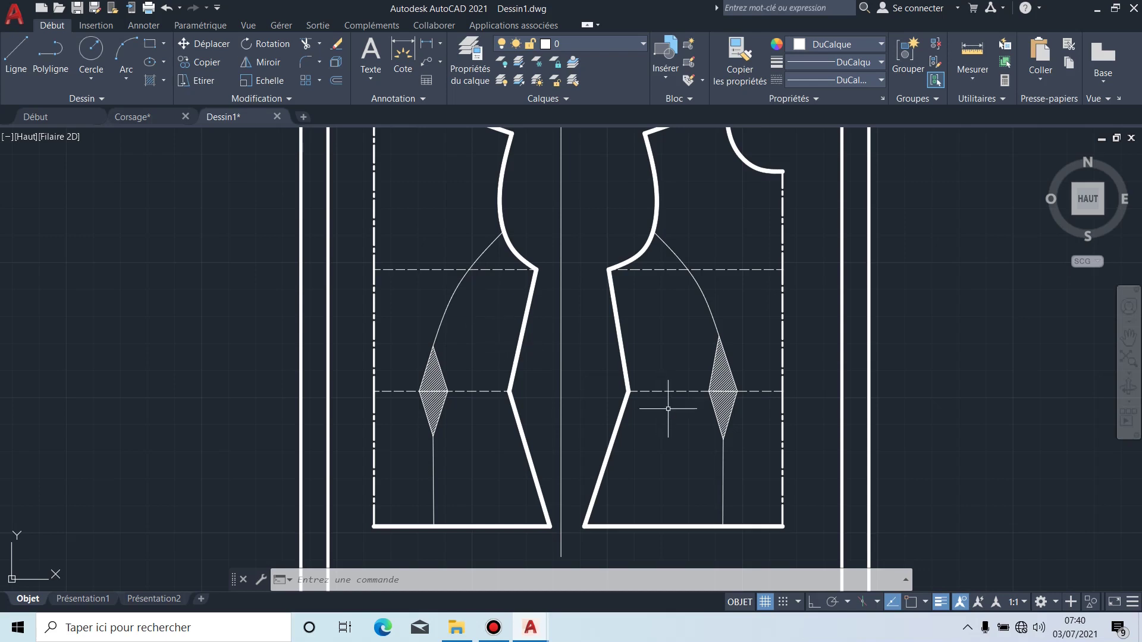
scroll(407, 375, "up", 2)
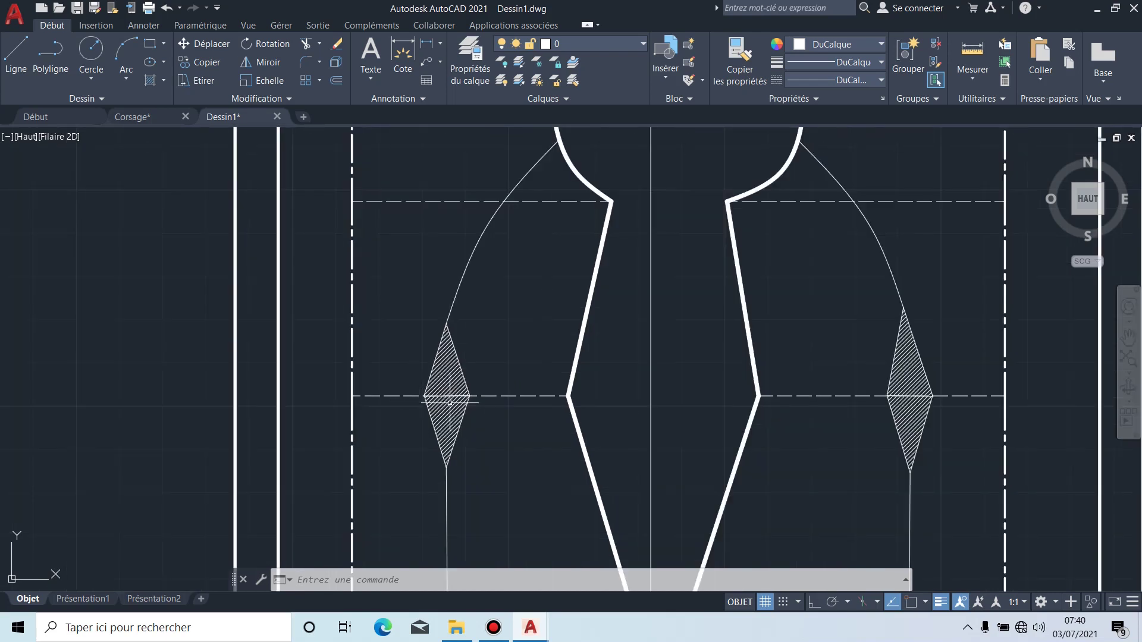
scroll(450, 403, "up", 5)
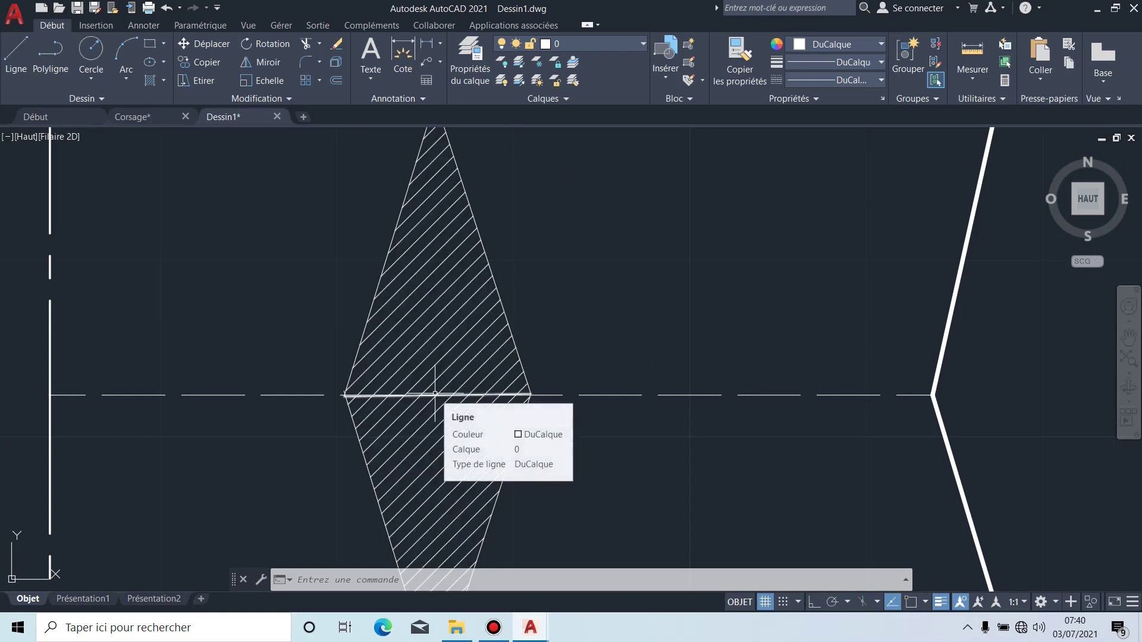
left_click(436, 394)
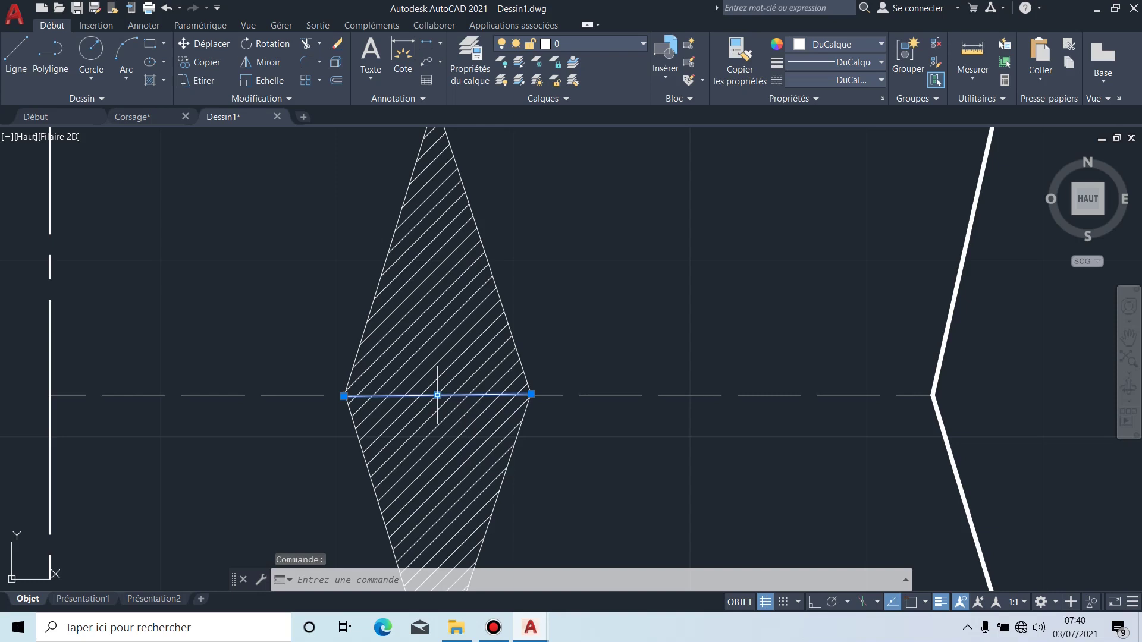
key("Delete")
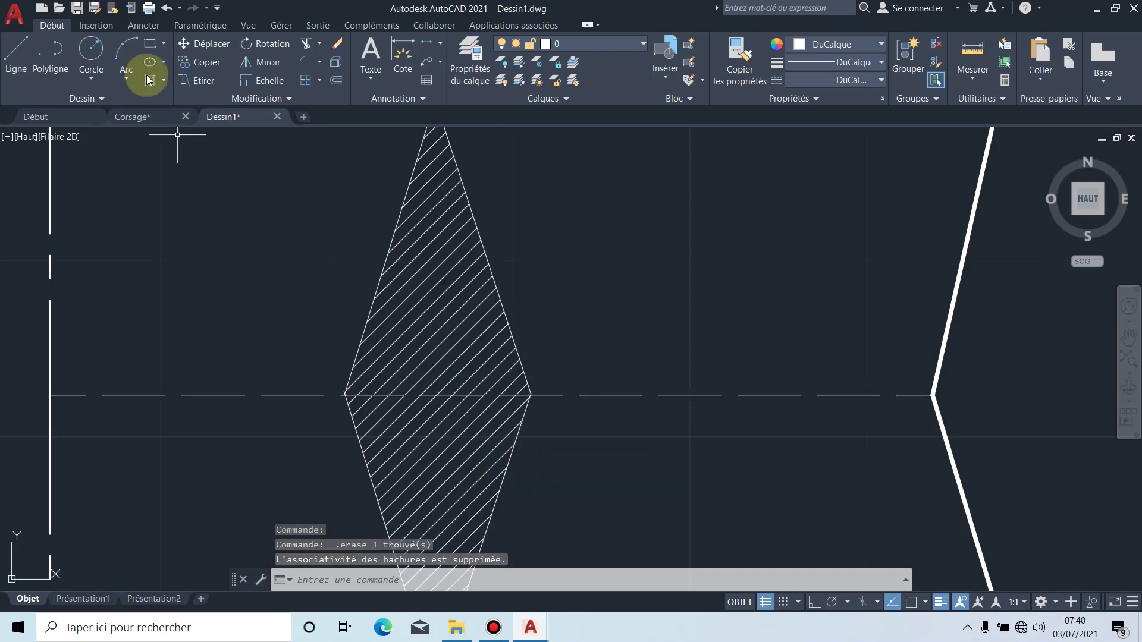
Step: Trim away the part of the dashed waist line that lies inside the left bodice piece's hatched dart
left_click(301, 43)
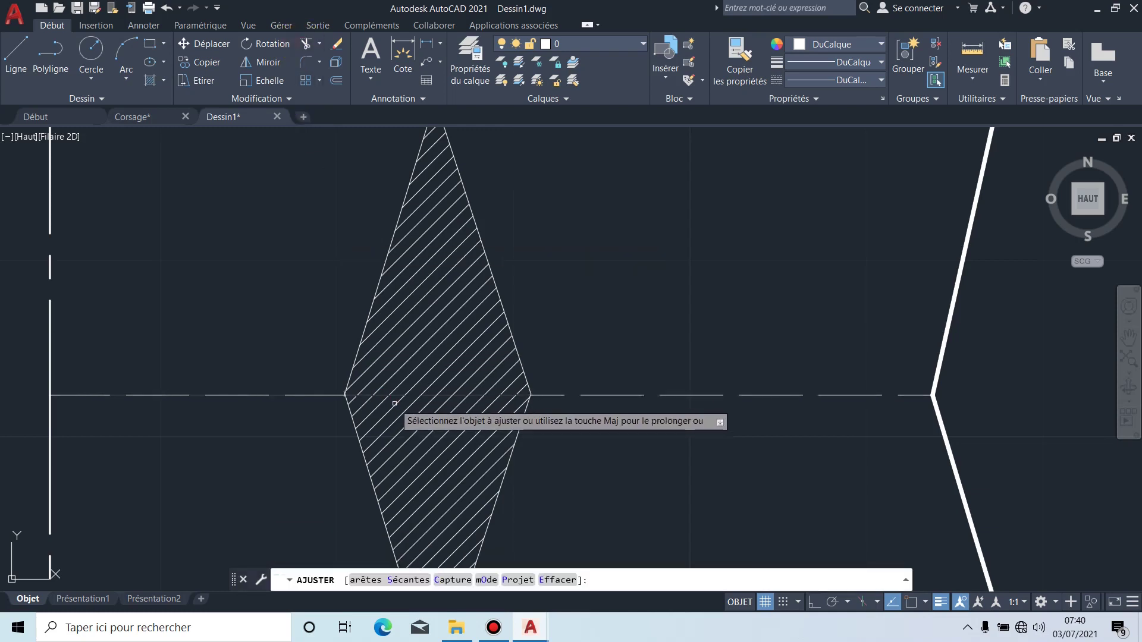
scroll(395, 404, "up", 6)
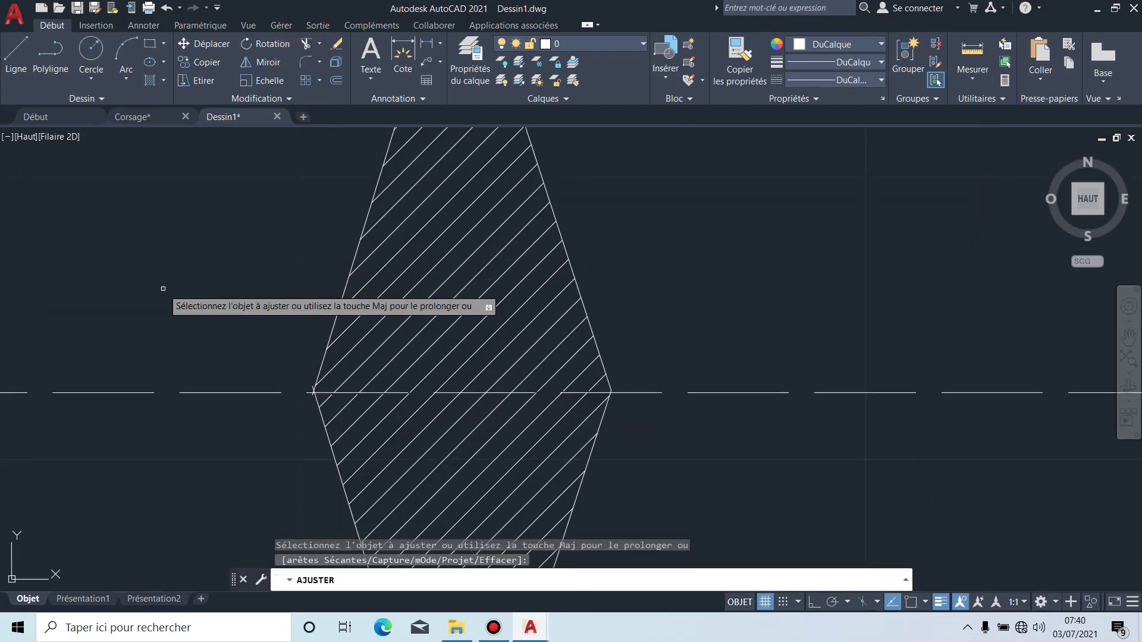
left_click(405, 387)
scroll(405, 387, "down", 6)
scroll(650, 470, "down", 5)
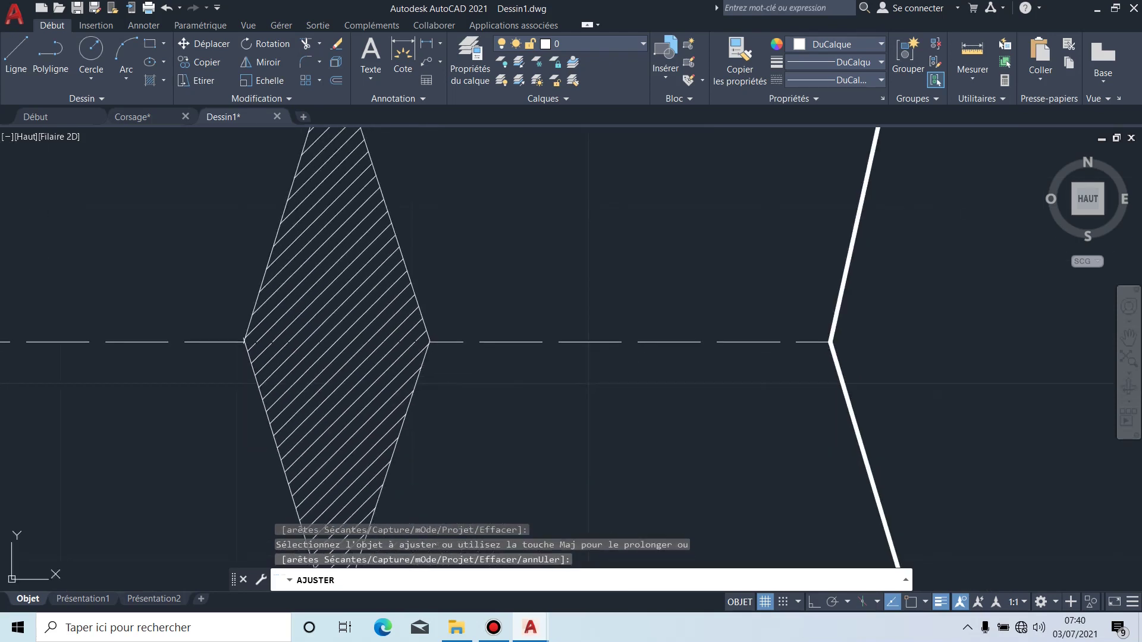
Step: Trim the solid line and the dashed waist line where they cross the right bodice piece's hatched dart
scroll(632, 330, "up", 3)
scroll(633, 331, "up", 5)
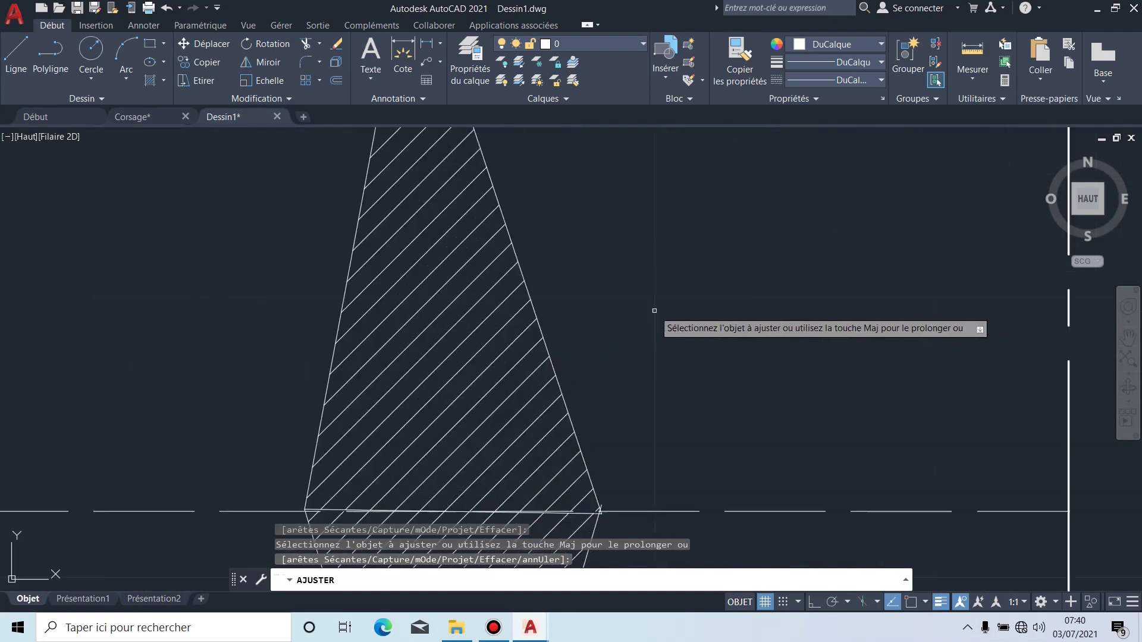
scroll(612, 308, "down", 1)
scroll(567, 395, "up", 4)
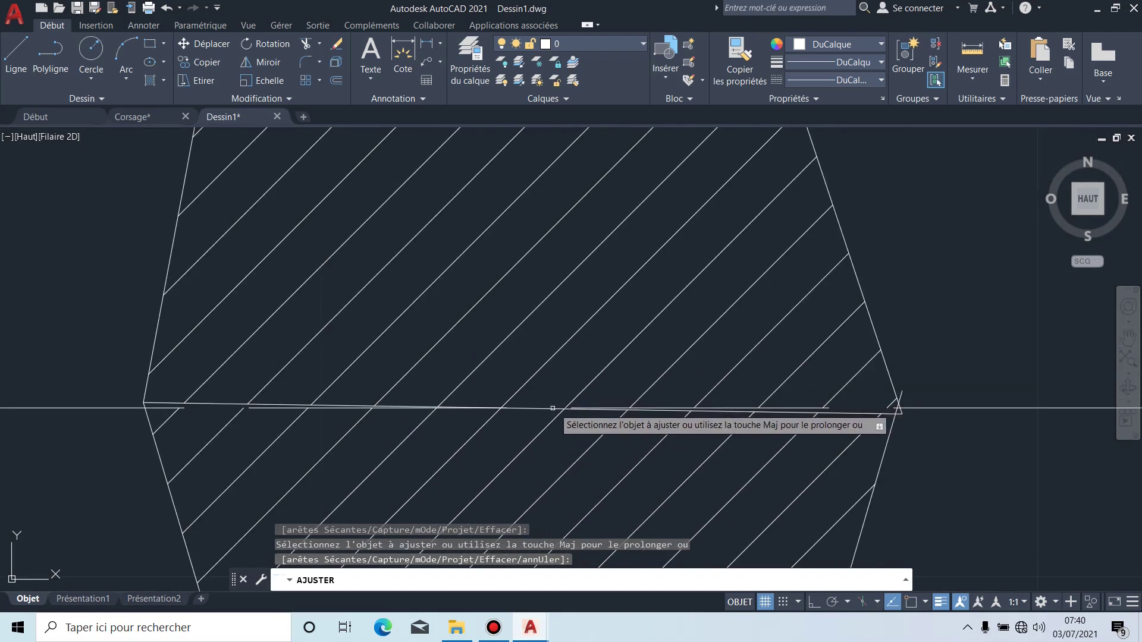
left_click(543, 408)
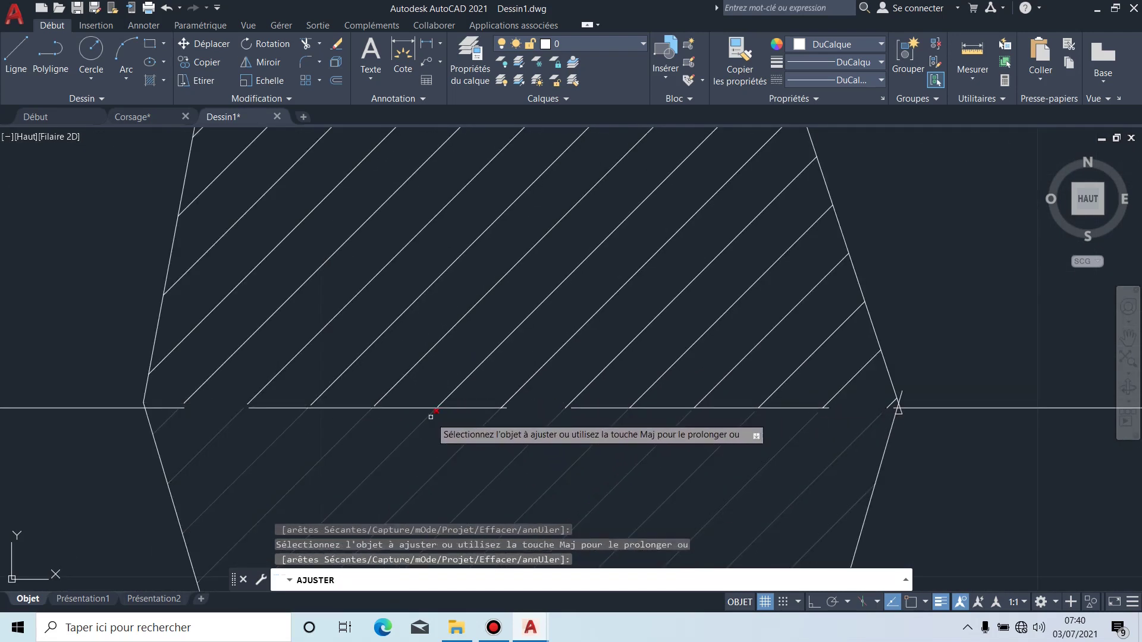
left_click(460, 408)
Step: Trim the overshooting line ends and the short leftover segment at the right dart's outer waist corner
scroll(831, 461, "up", 6)
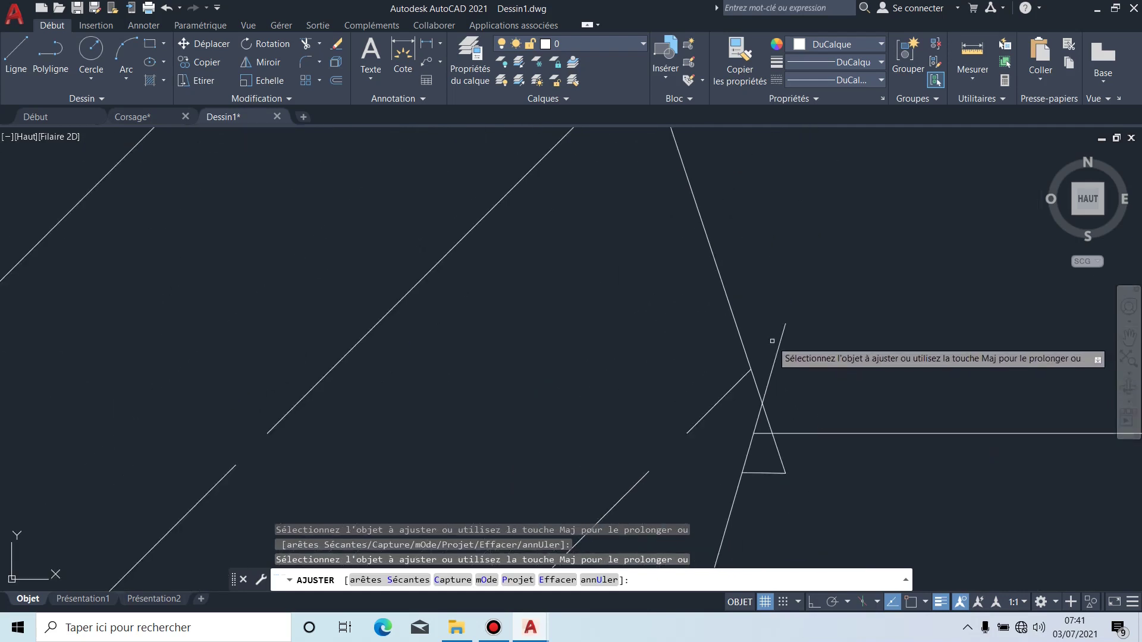
left_click(781, 460)
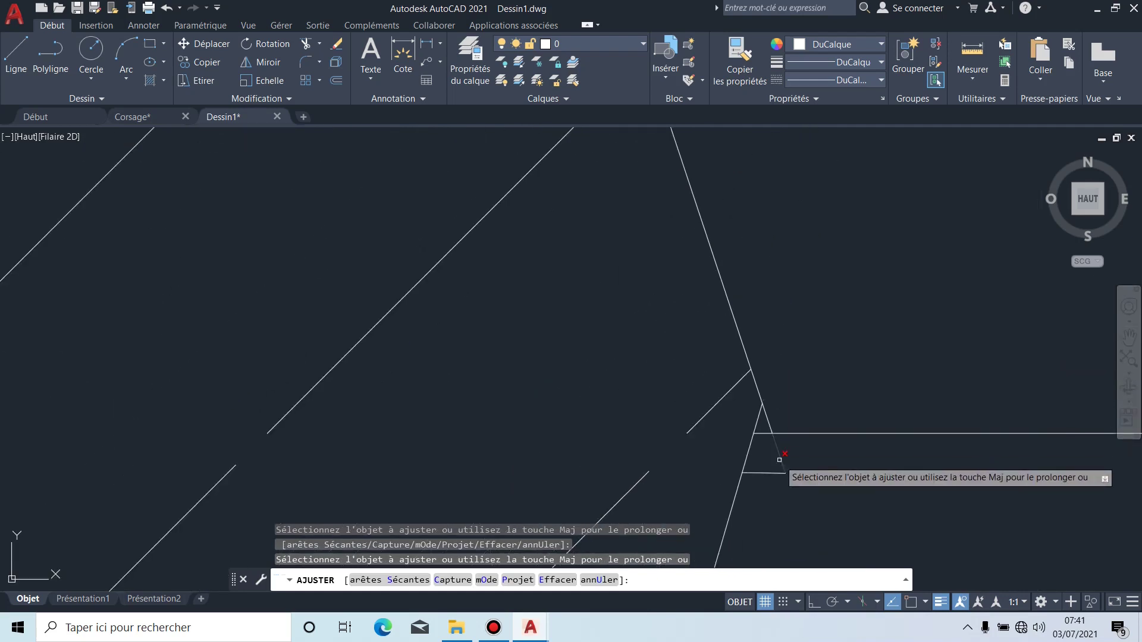
left_click(773, 473)
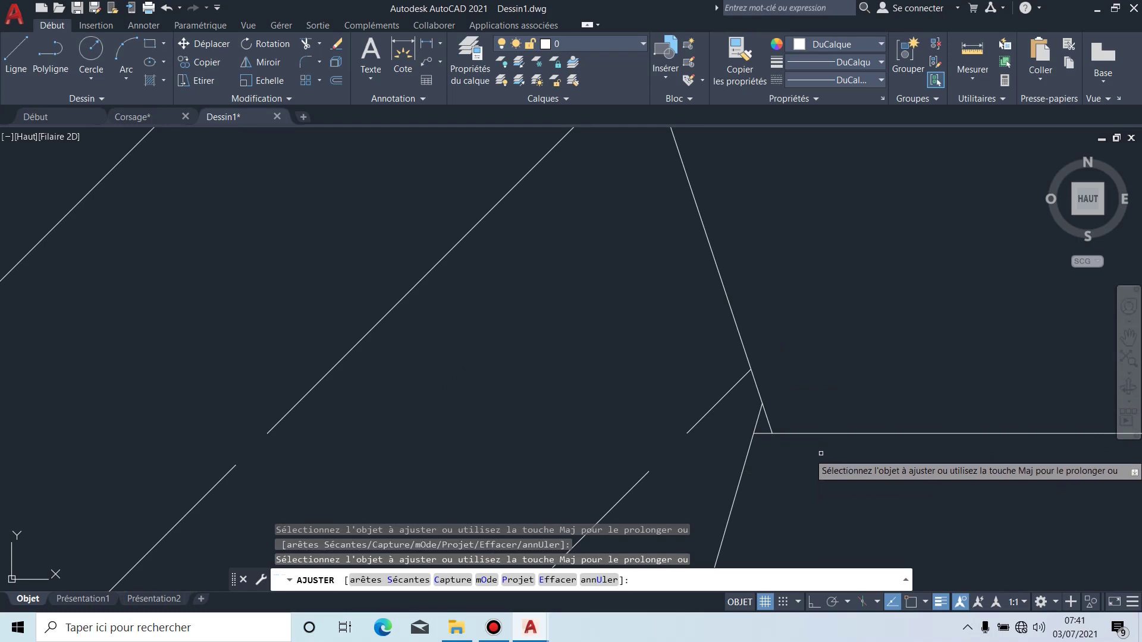
scroll(769, 422, "down", 6)
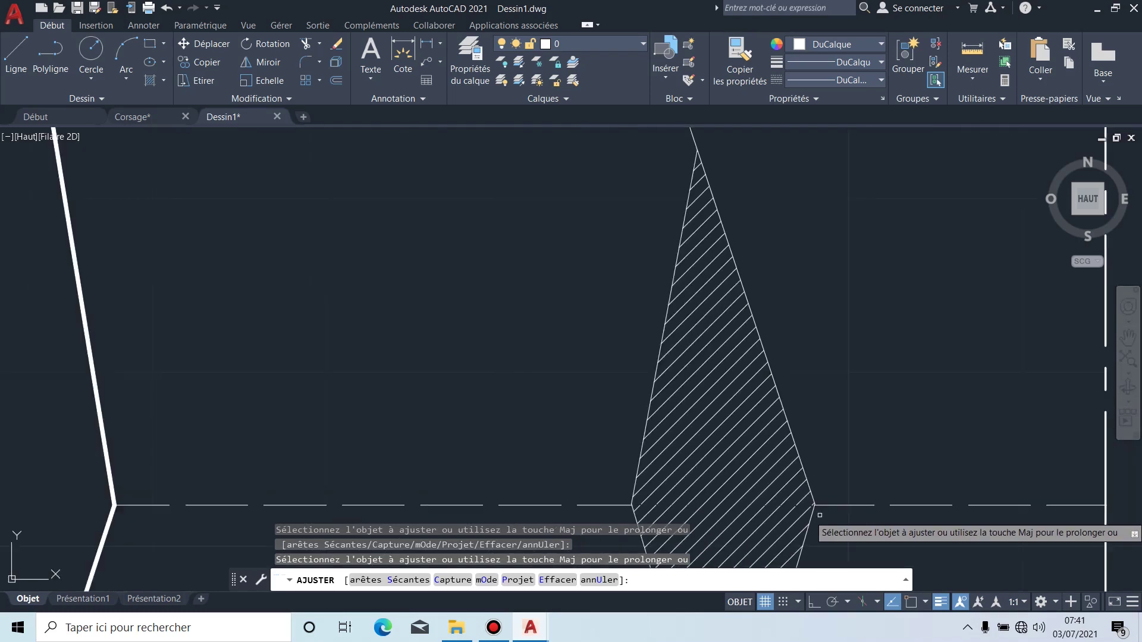
Step: Try extending the thin vertical line between the two bodice pieces down to the inner frame, and undo the extension
middle_click_drag(876, 534, 827, 307)
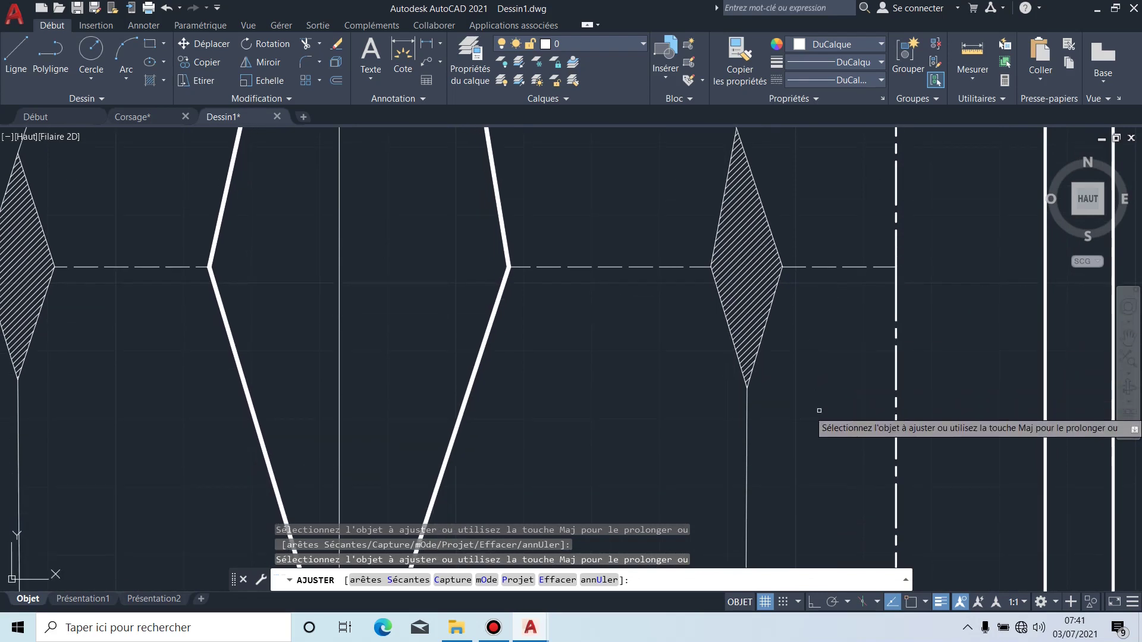
scroll(824, 392, "down", 5)
middle_click_drag(821, 457, 819, 378)
middle_click_drag(745, 444, 771, 376)
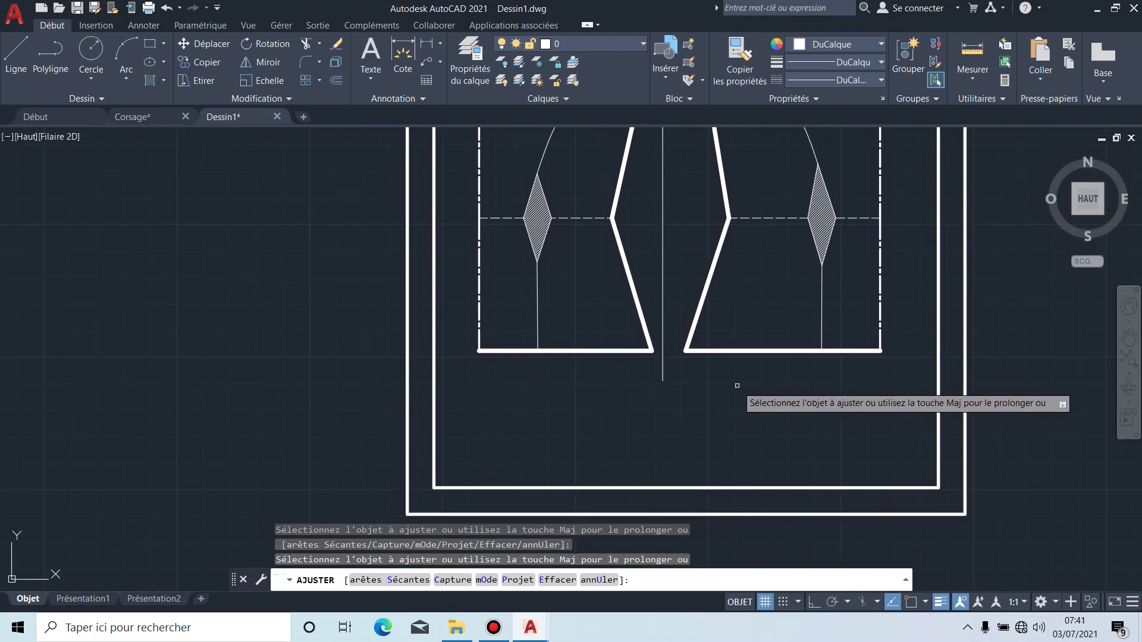
scroll(698, 387, "up", 2)
middle_click_drag(705, 390, 839, 337)
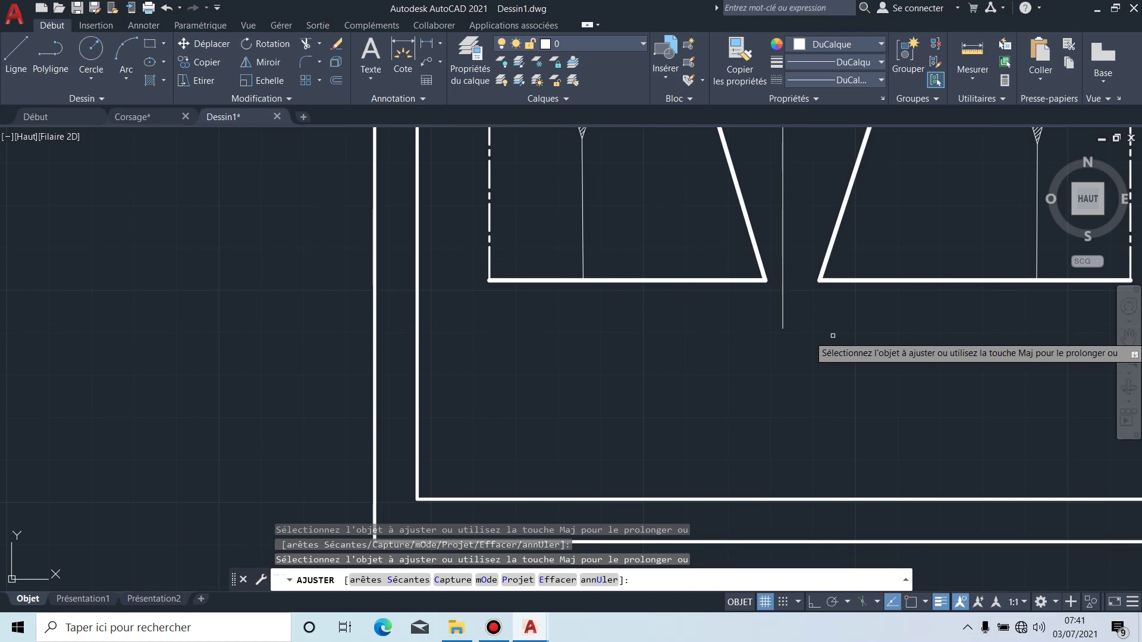
left_click(783, 316)
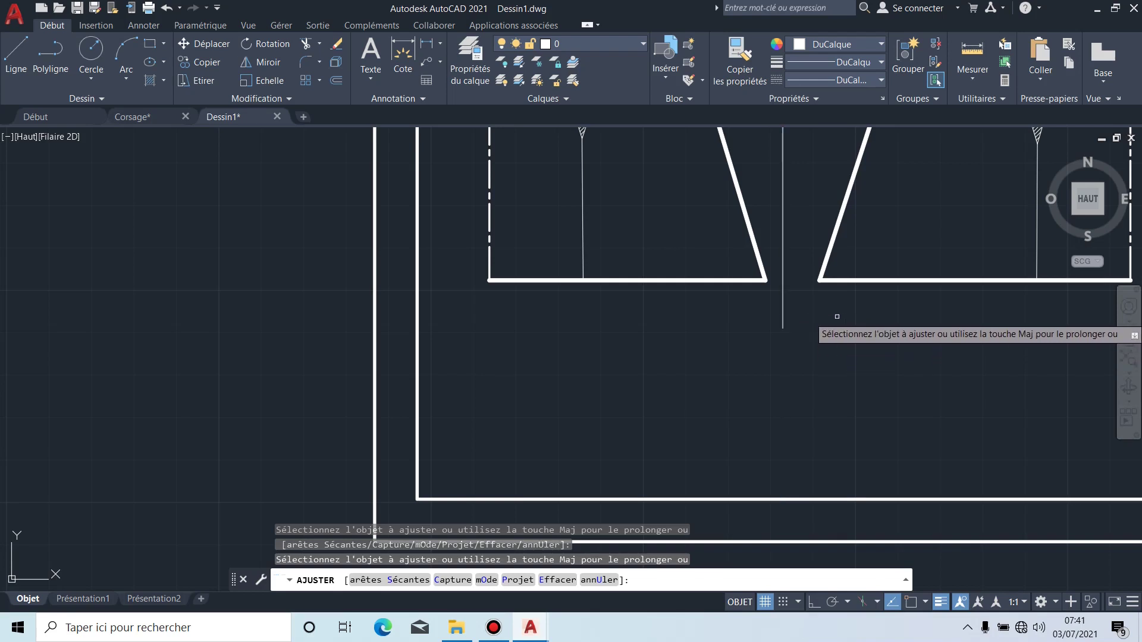
left_click(783, 303, "shift")
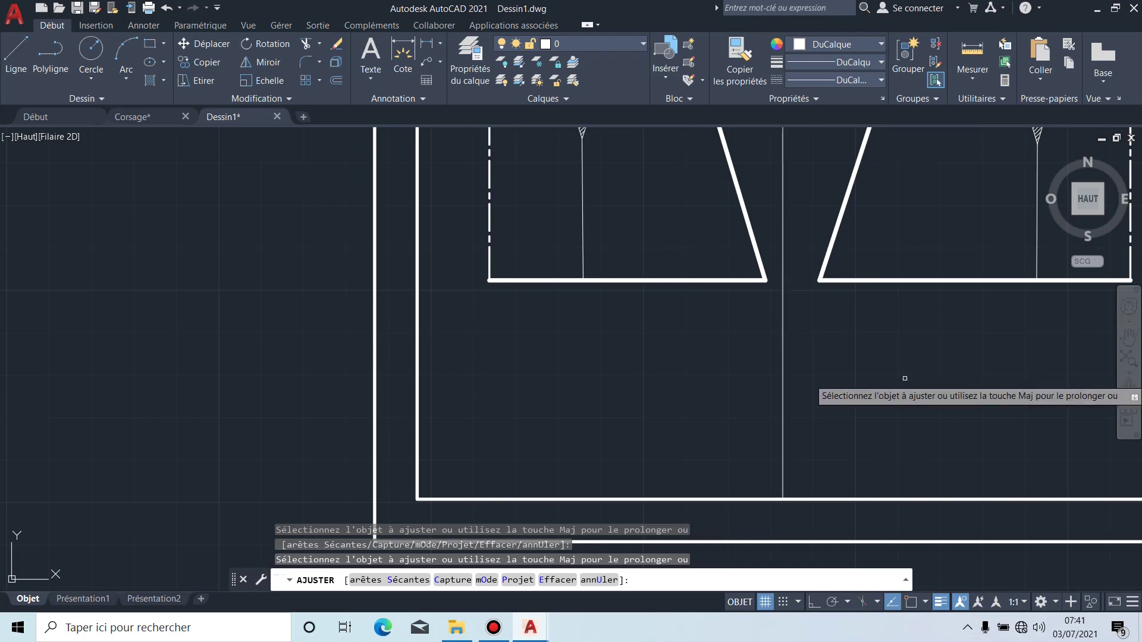
key("ctrl+z")
scroll(905, 375, "down", 5)
scroll(906, 383, "down", 4)
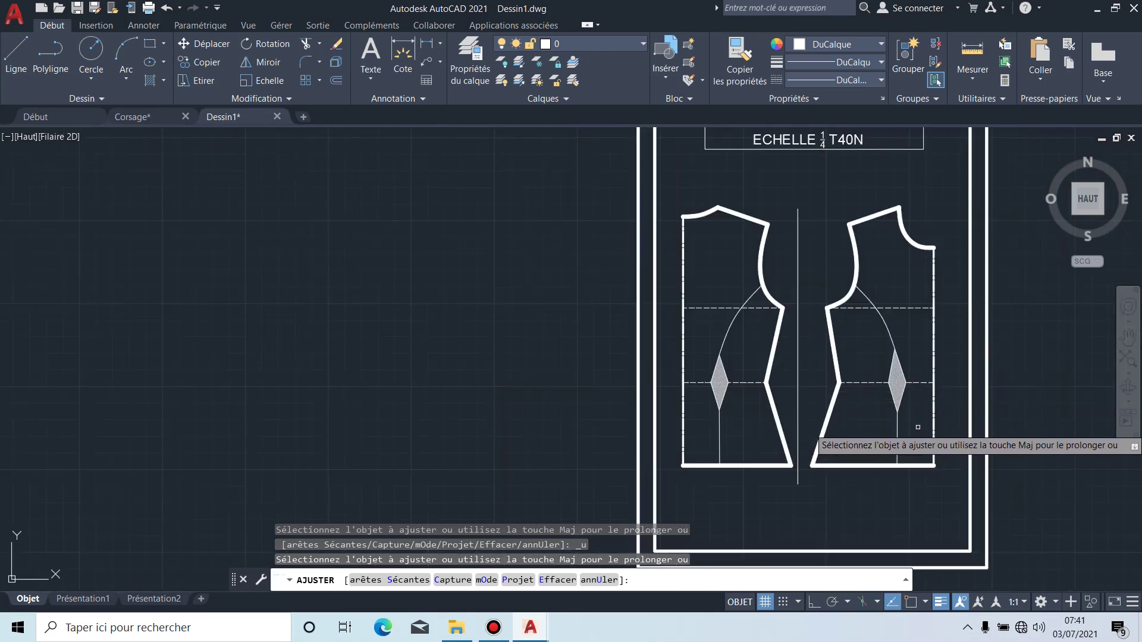
Step: Leave the Trim command and undo the whole group of trims and the deletion of the solid line across the left dart
key("Escape")
key("ctrl+z")
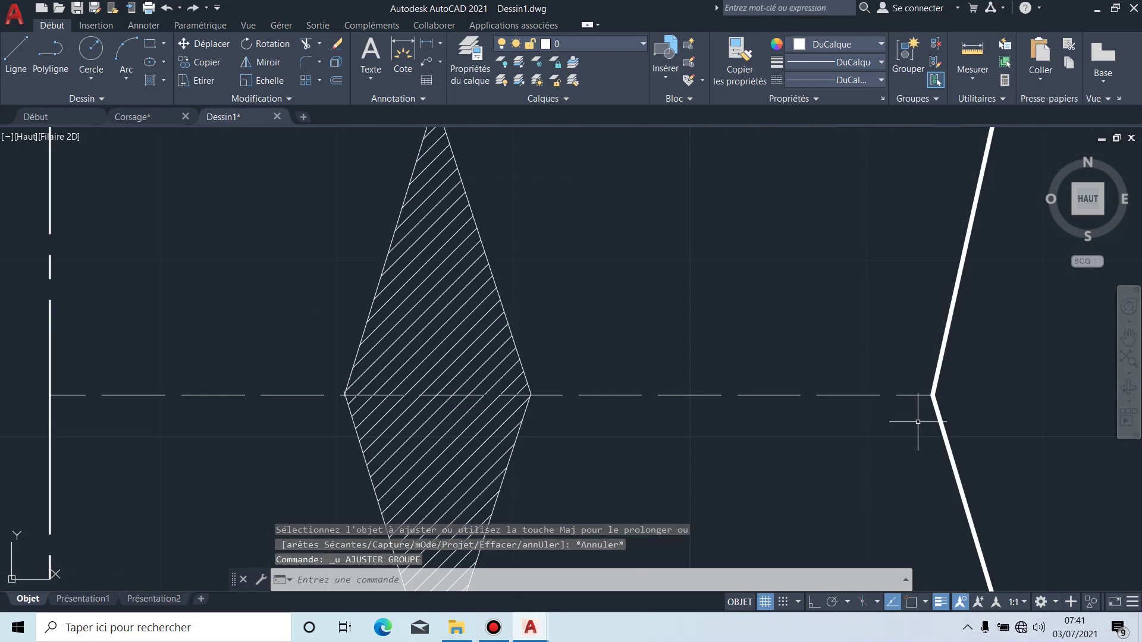
key("ctrl+z")
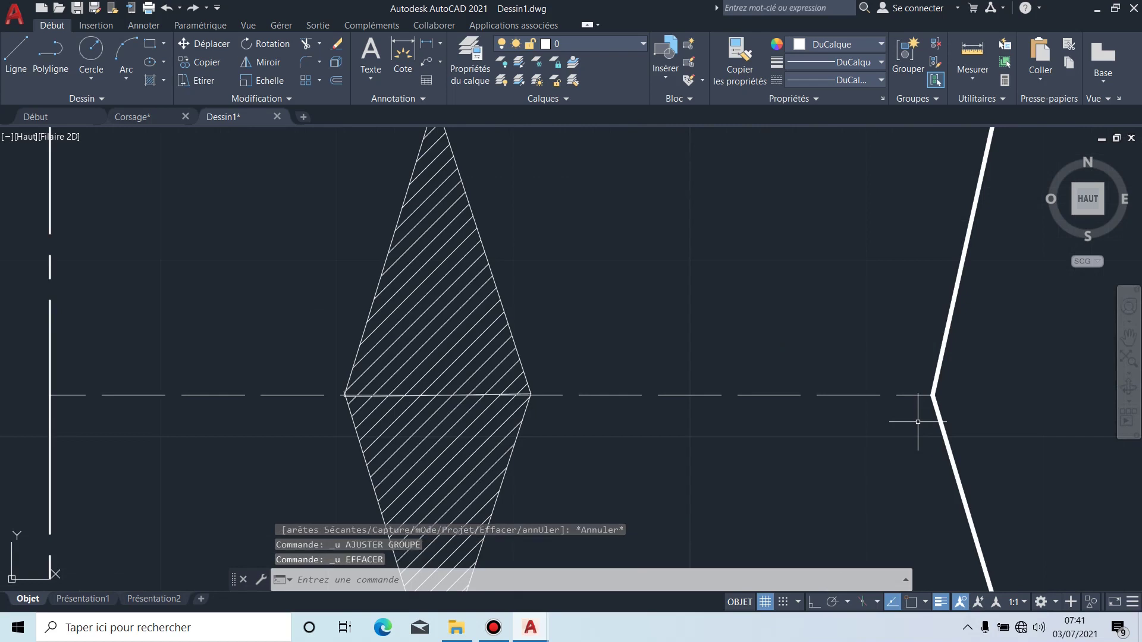
Step: Trim the solid line and the dashed waist line inside the right bodice piece's hatched dart, and end the Trim command
scroll(859, 330, "down", 4)
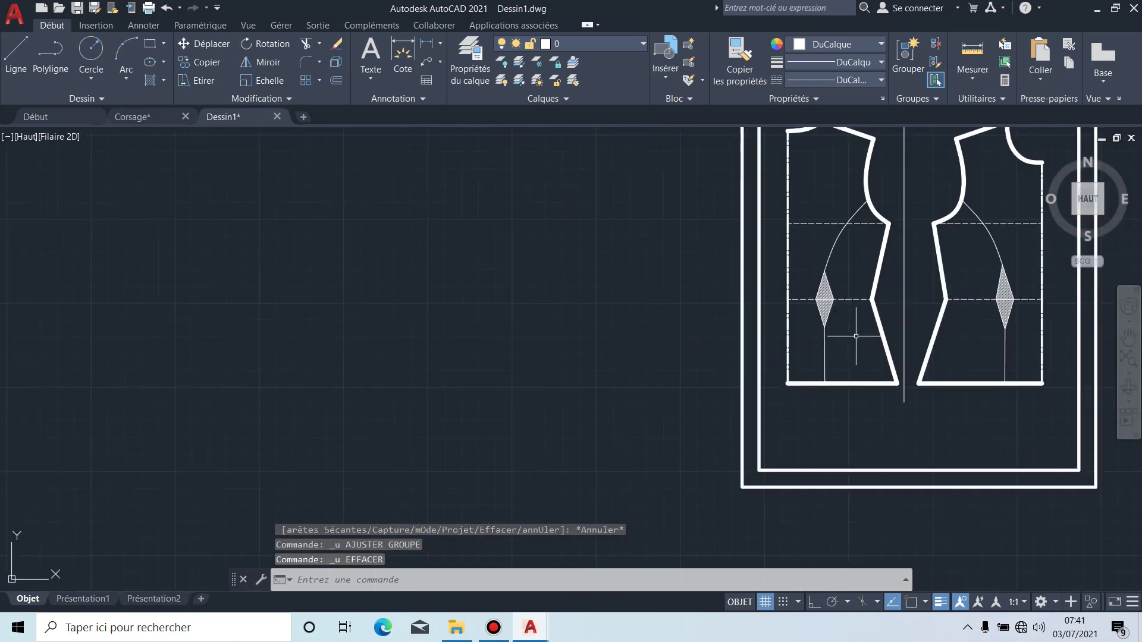
middle_click_drag(858, 340, 651, 348)
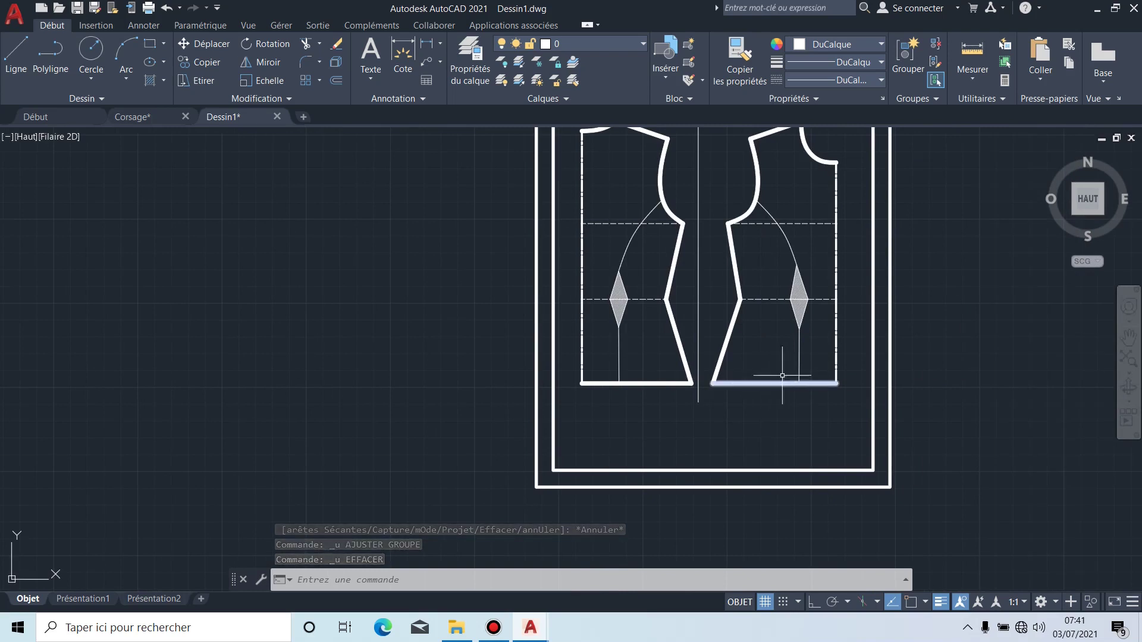
scroll(791, 380, "up", 4)
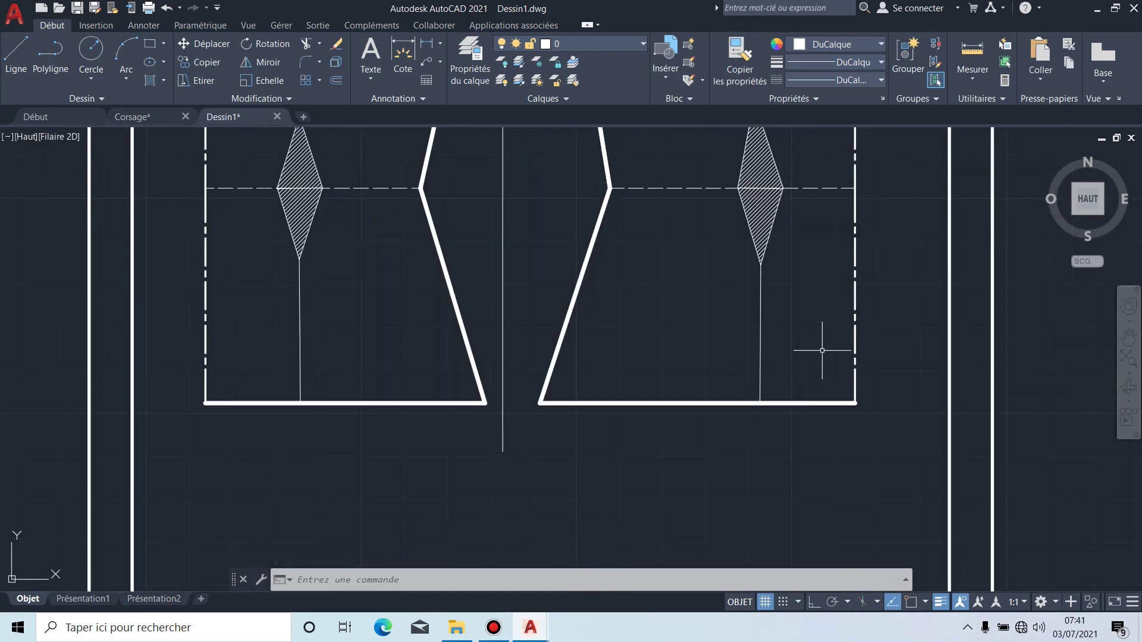
middle_click_drag(833, 310, 801, 407)
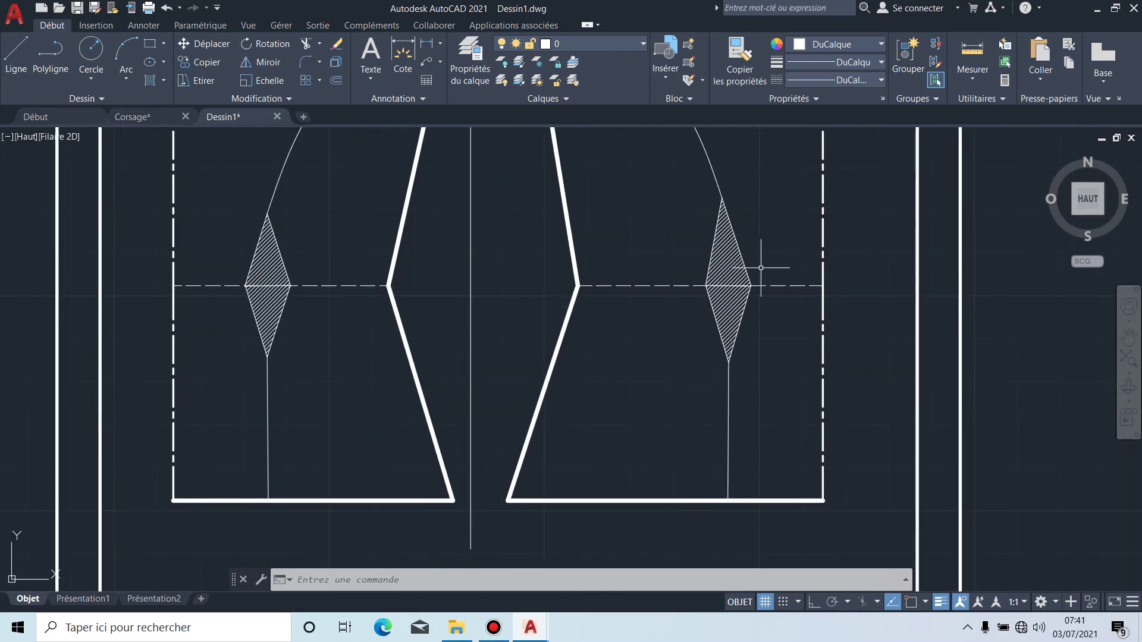
scroll(751, 262, "up", 4)
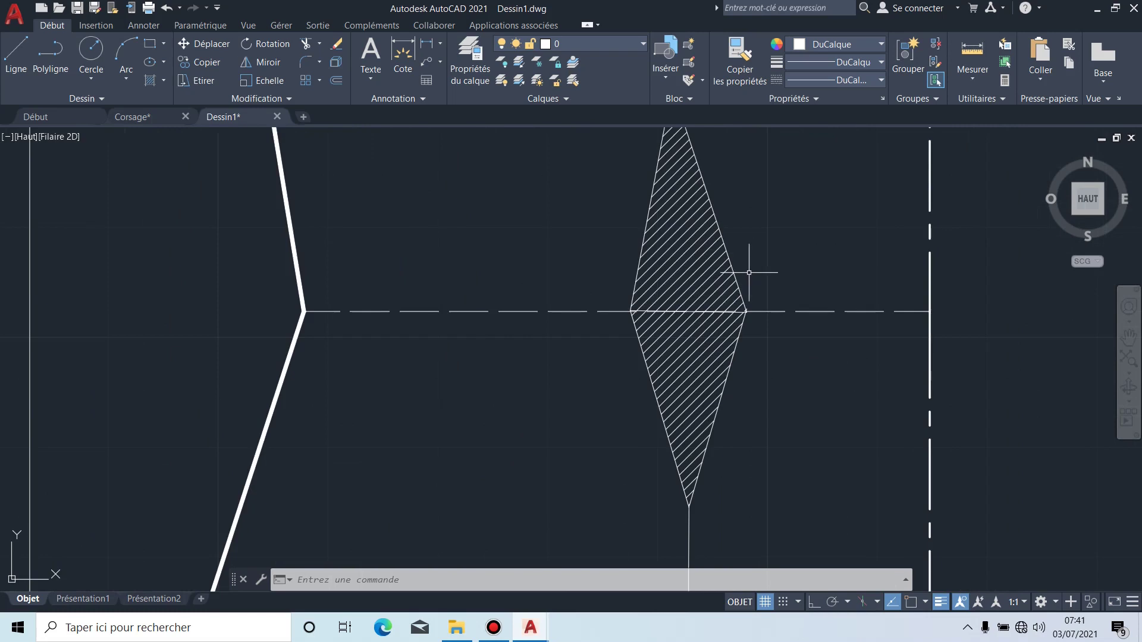
left_click(304, 44)
scroll(684, 306, "up", 6)
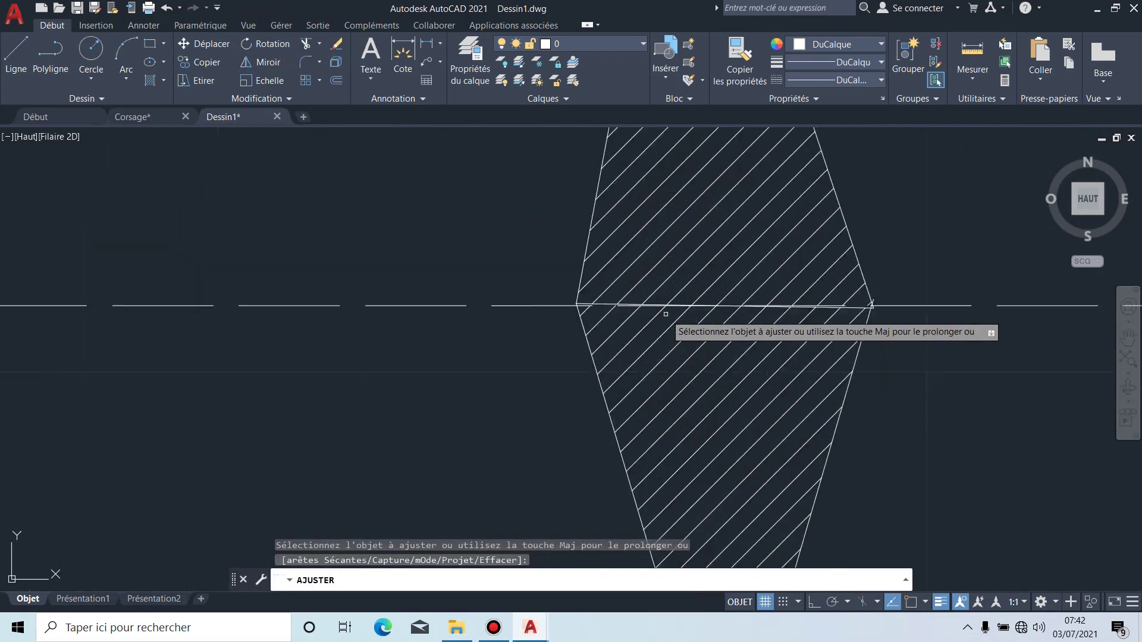
left_click(693, 304)
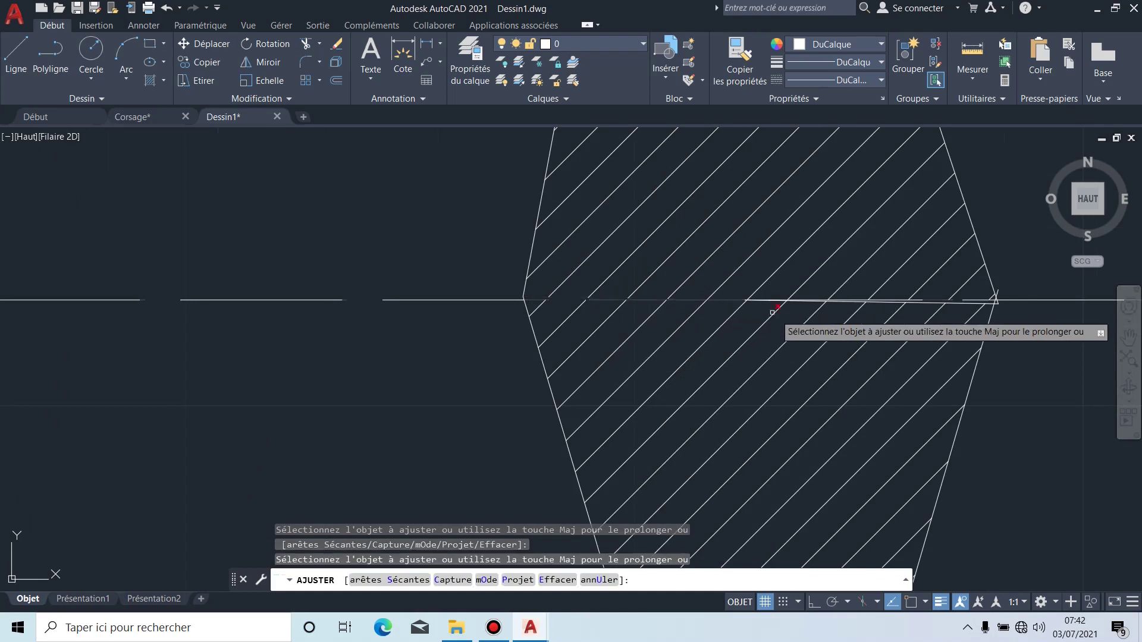
left_click(812, 303)
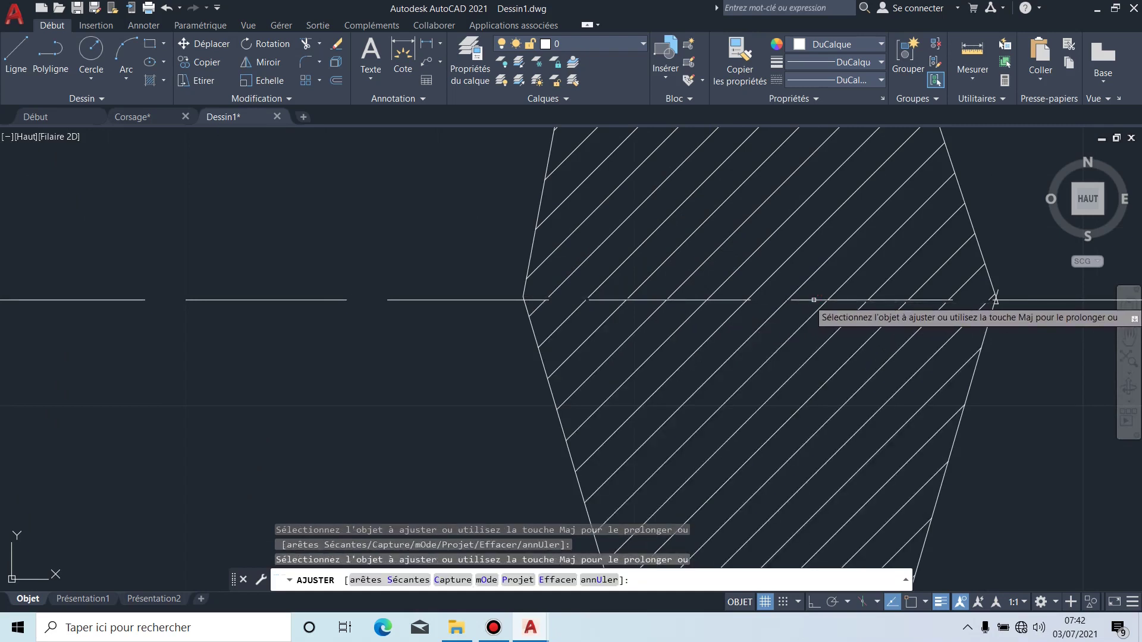
scroll(806, 302, "down", 4)
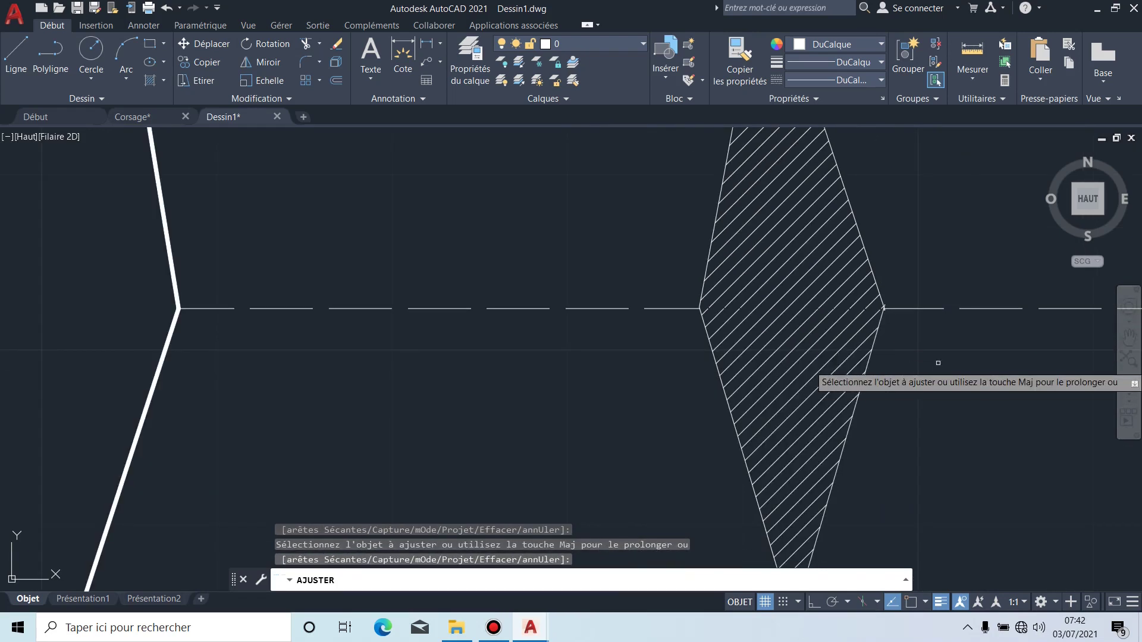
key("Escape")
scroll(952, 377, "down", 10)
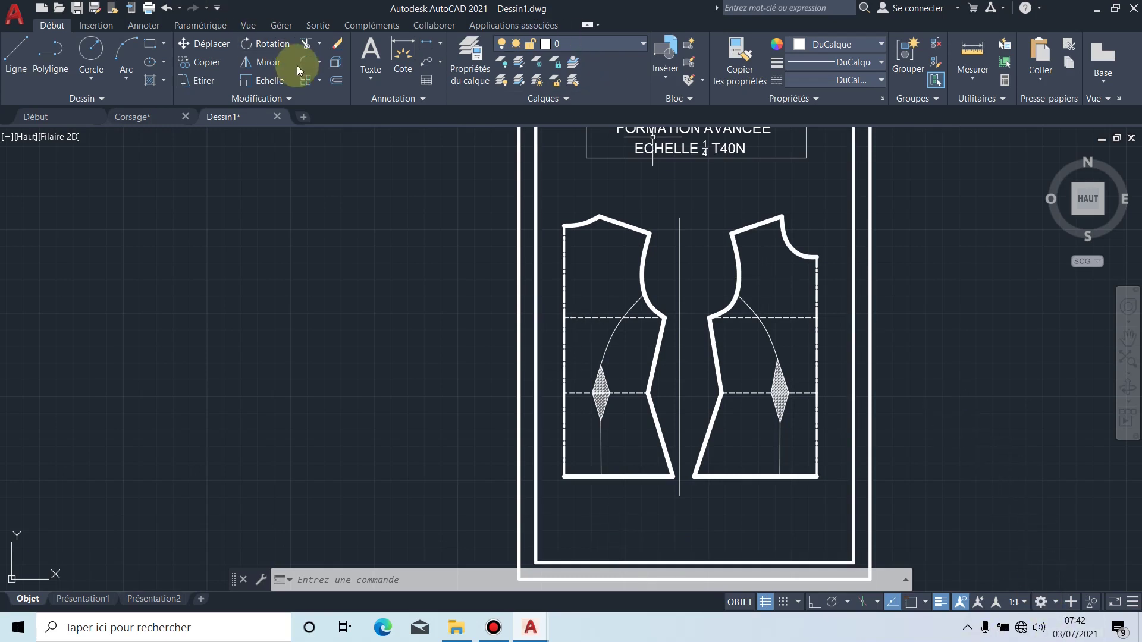
Step: Add the multiline text "Ligne d'emmanchure" just above the dashed armhole line of the left bodice piece
left_click(365, 60)
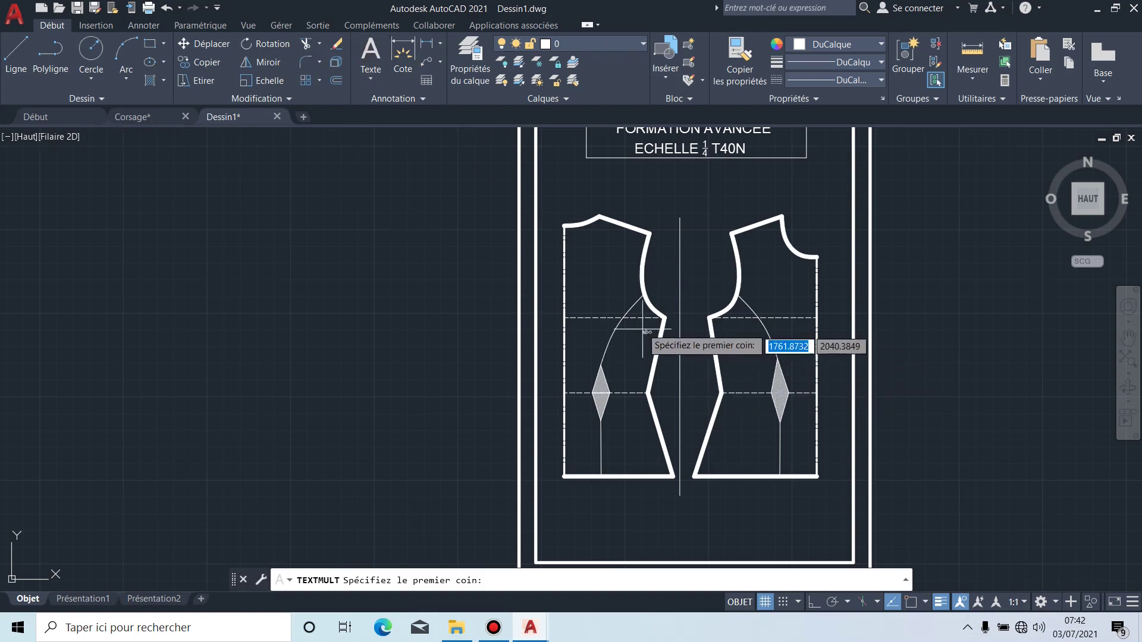
scroll(639, 330, "up", 6)
middle_click_drag(489, 325, 505, 403)
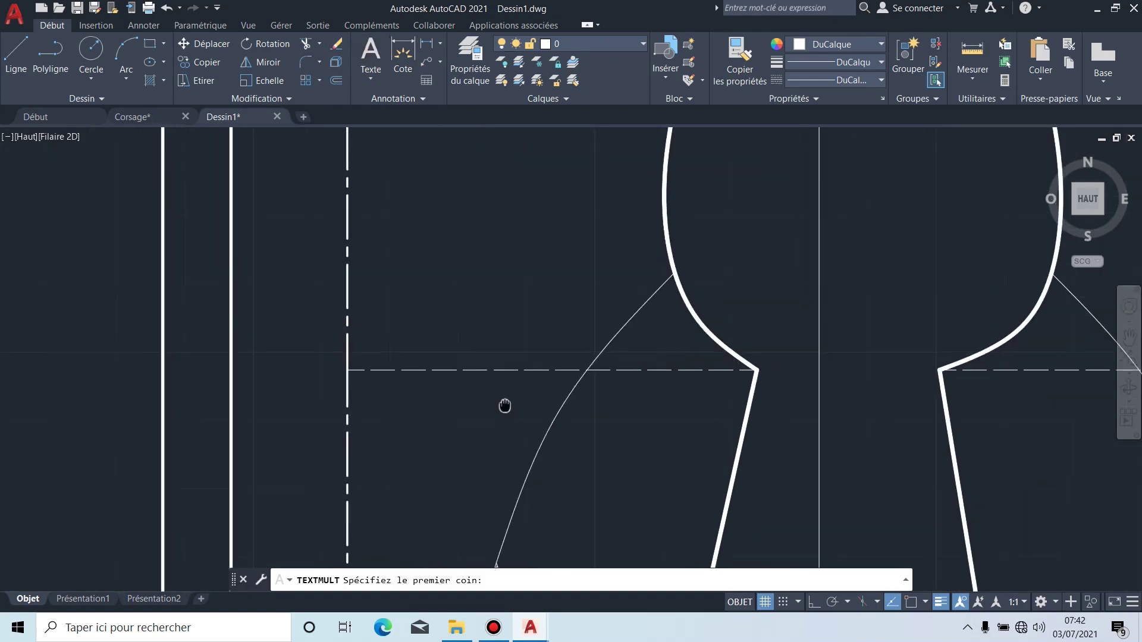
left_click(411, 335)
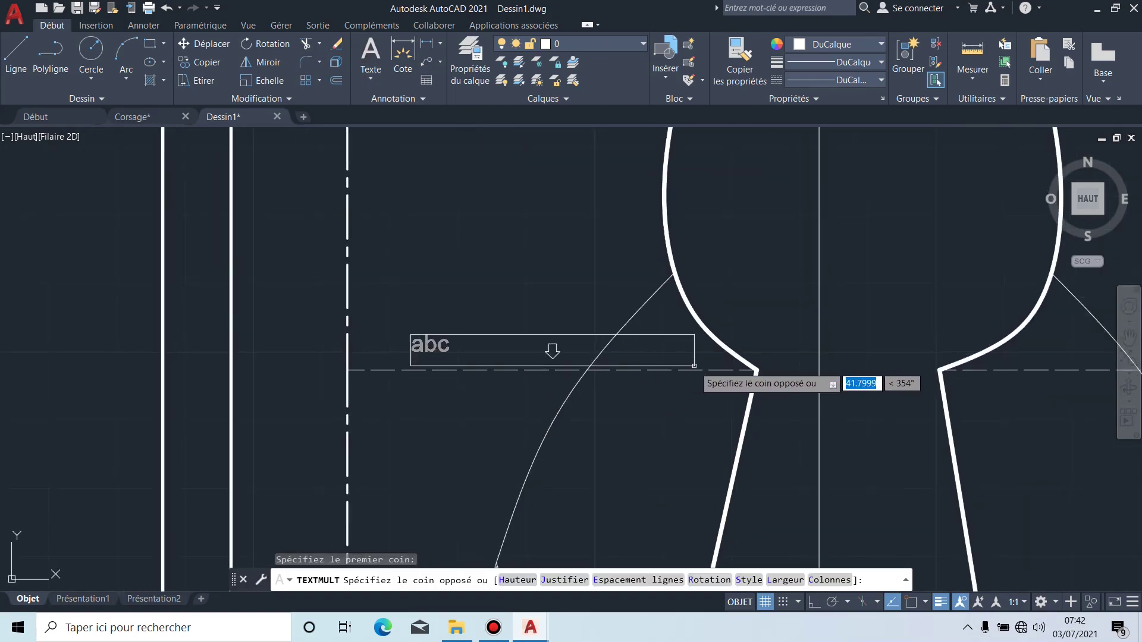
left_click(694, 366)
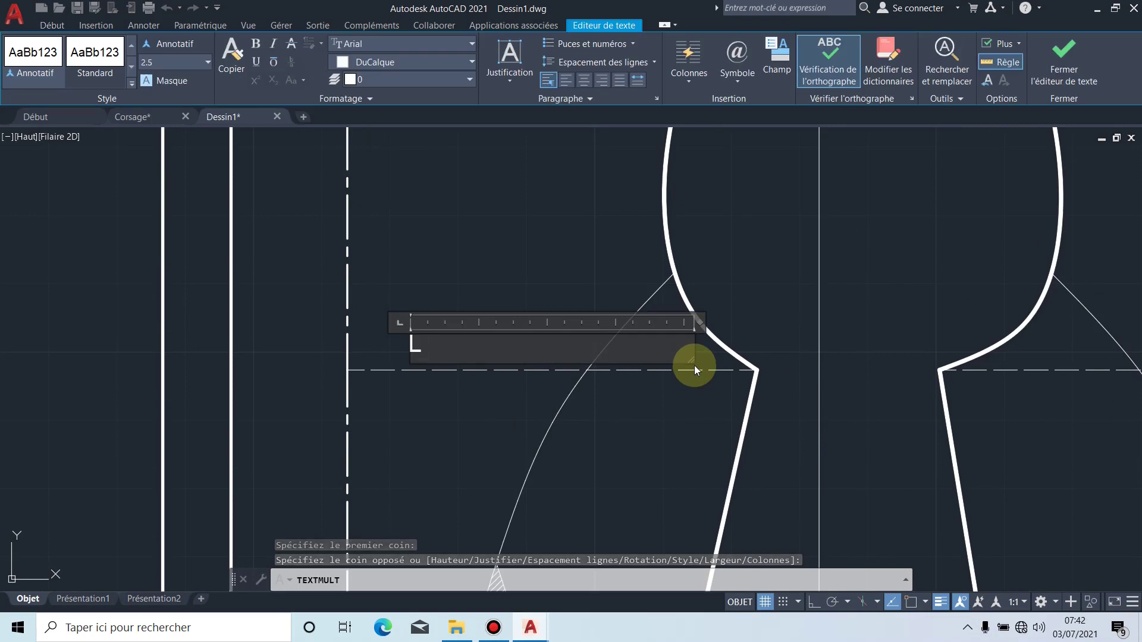
type("Ligne d")
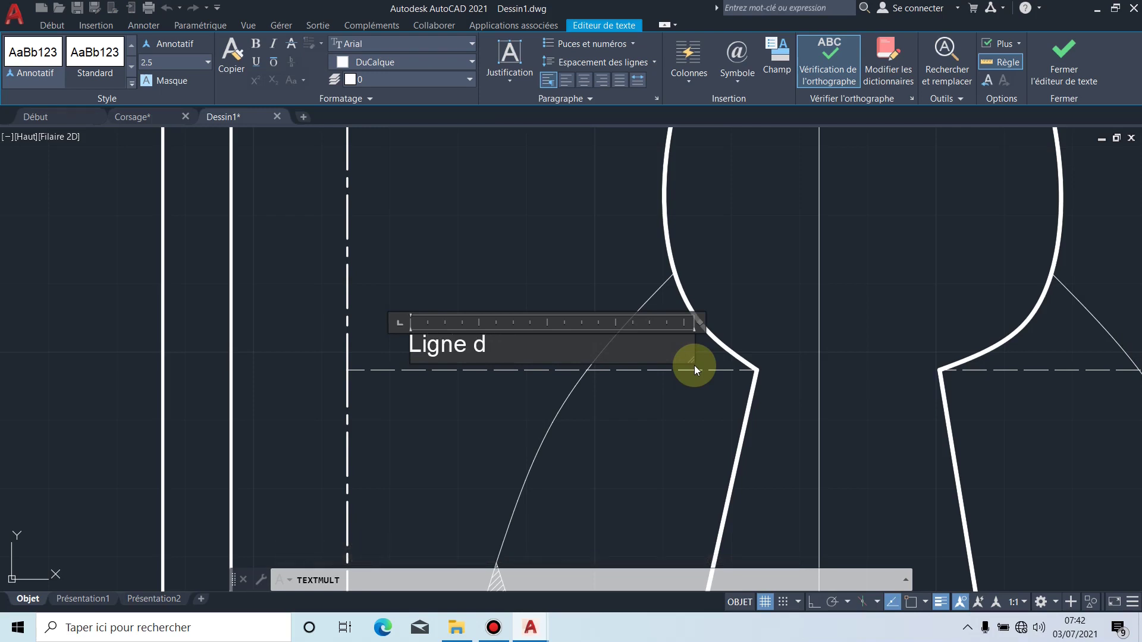
type("'emman")
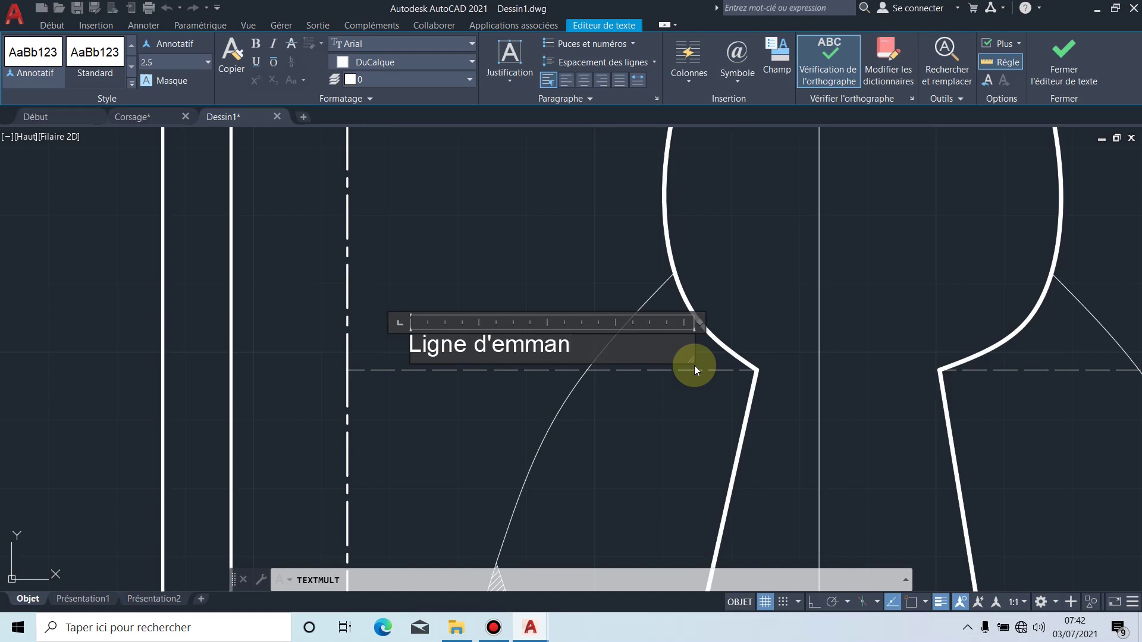
type("chure")
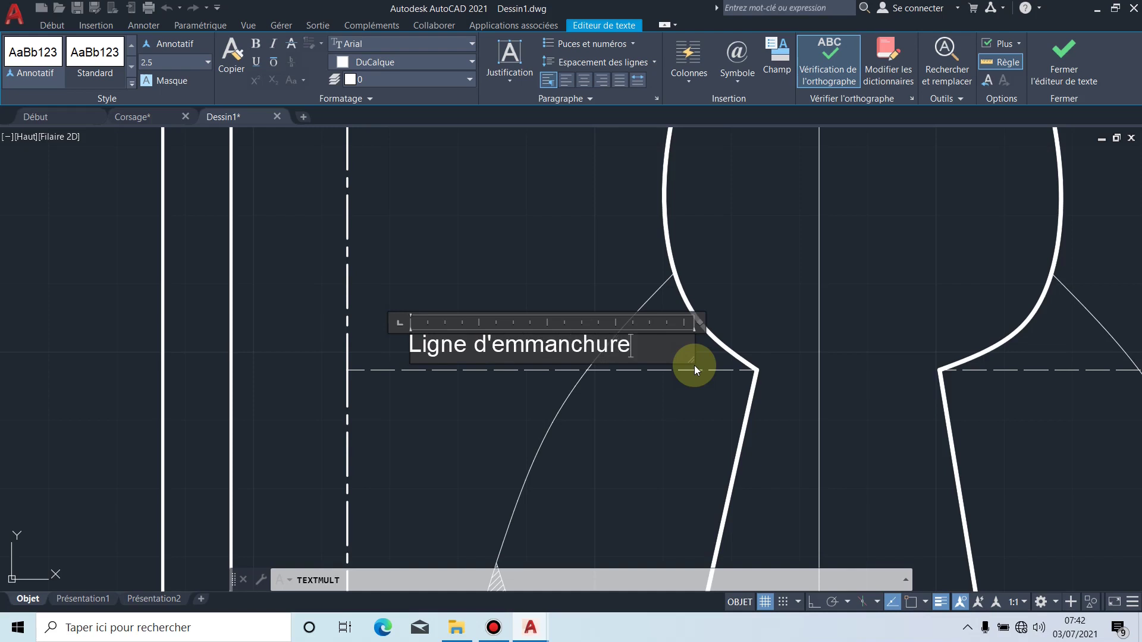
left_click(698, 407)
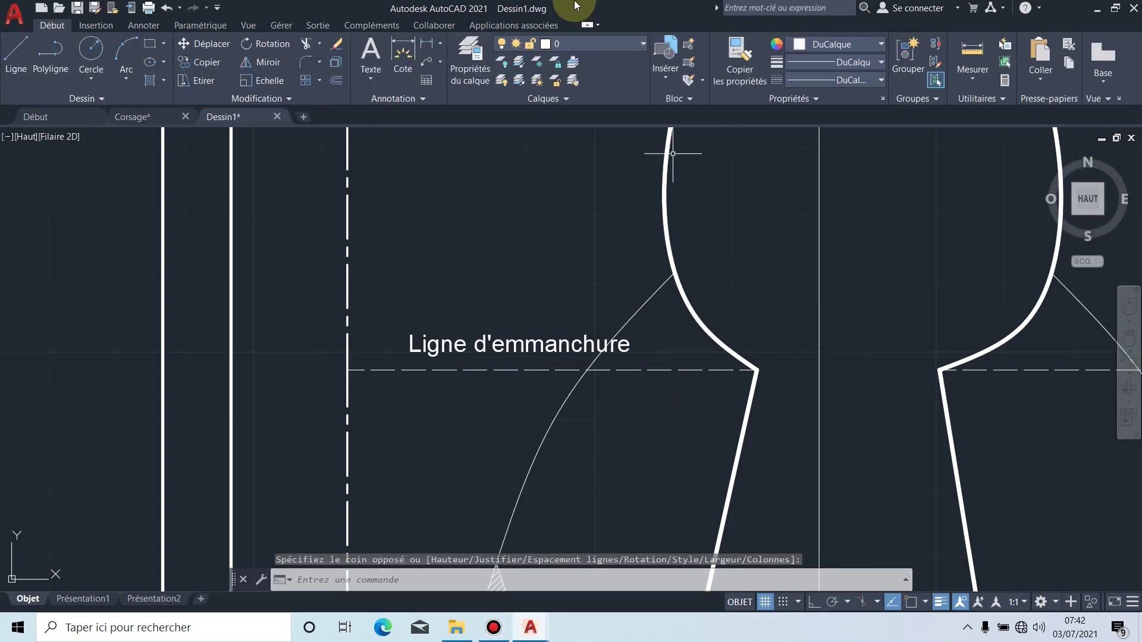
mouse_move(488, 4)
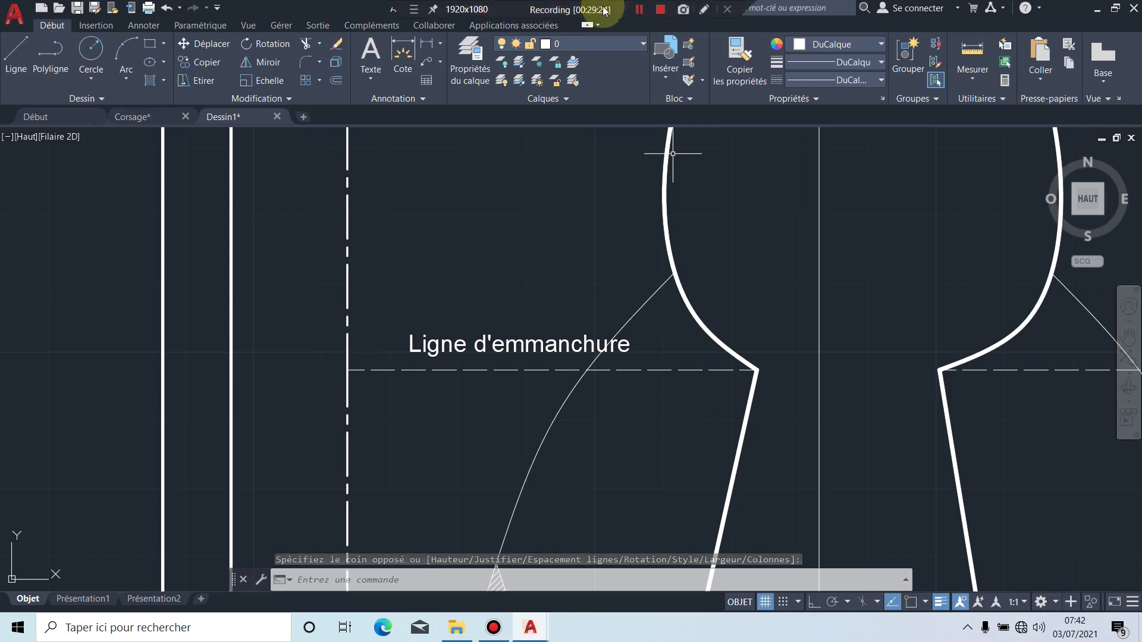
left_click(636, 11)
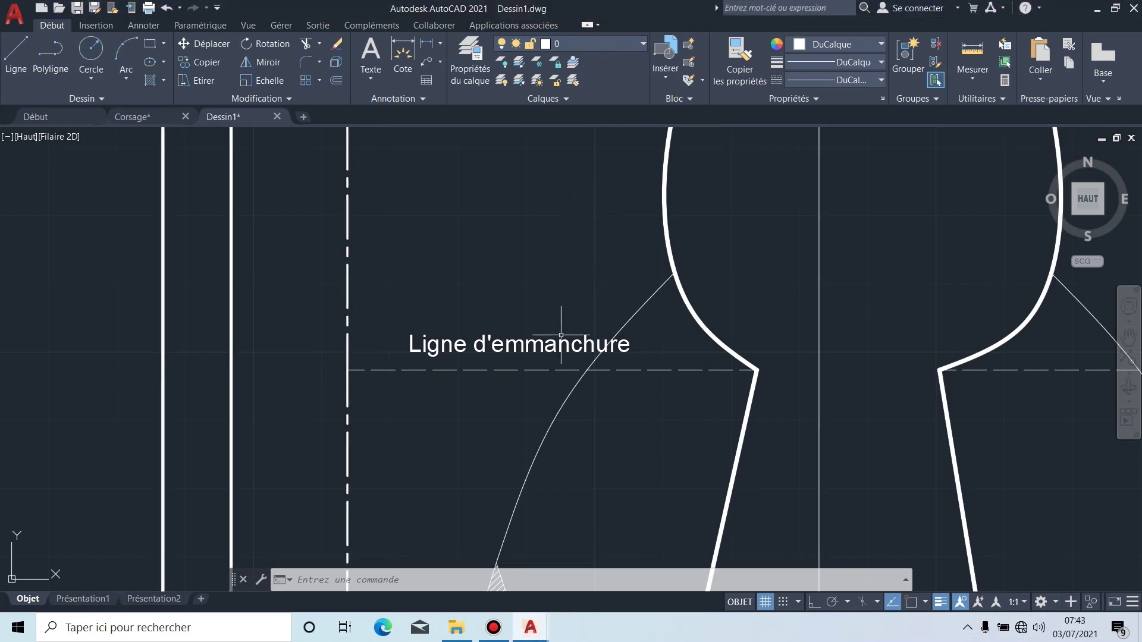
mouse_move(583, 5)
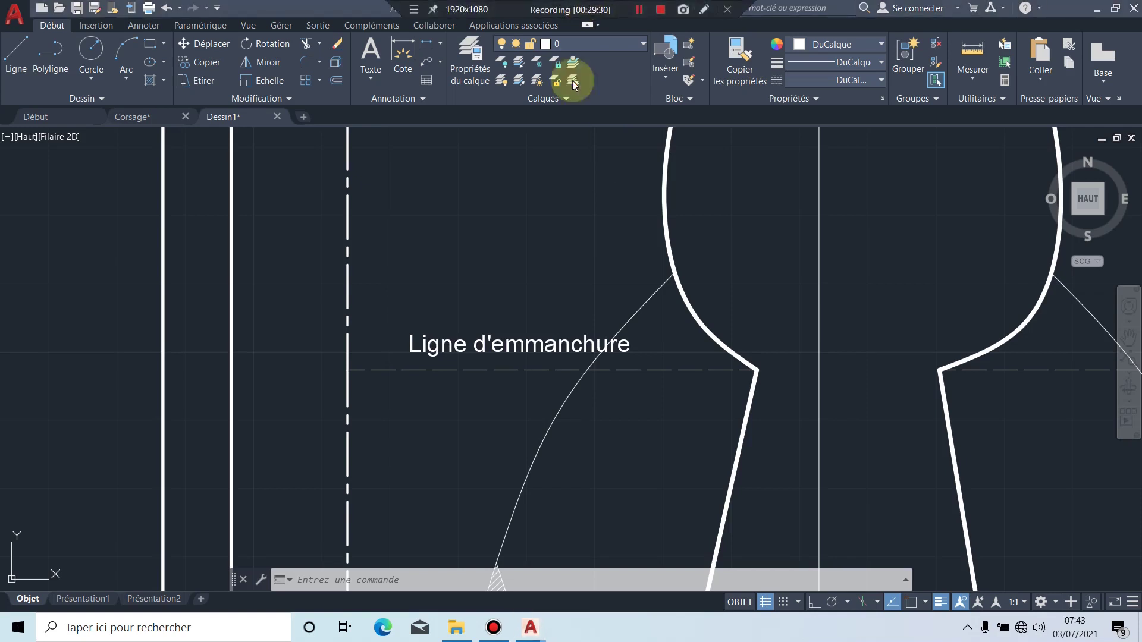
Step: Change the wording of the armhole line label to "Ligne d'emmenchure"
left_click(560, 348)
double_click(559, 348)
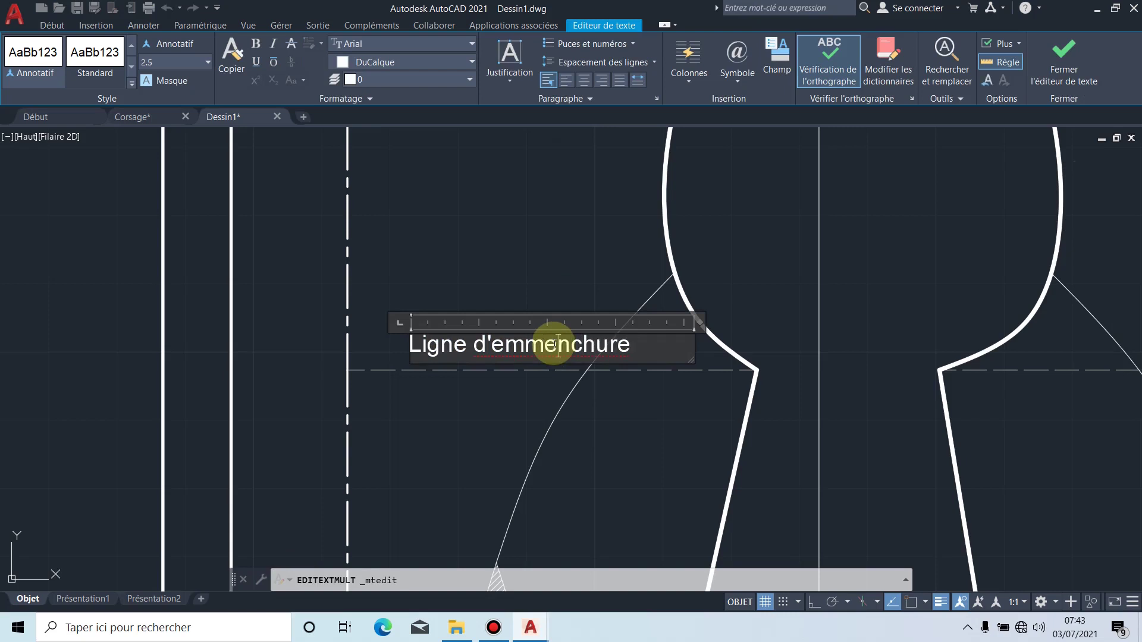
left_click(566, 221)
Step: Set the text height of the whole "Ligne d'emmenchure" label to 3 and finish editing it
middle_click_drag(605, 370, 613, 317)
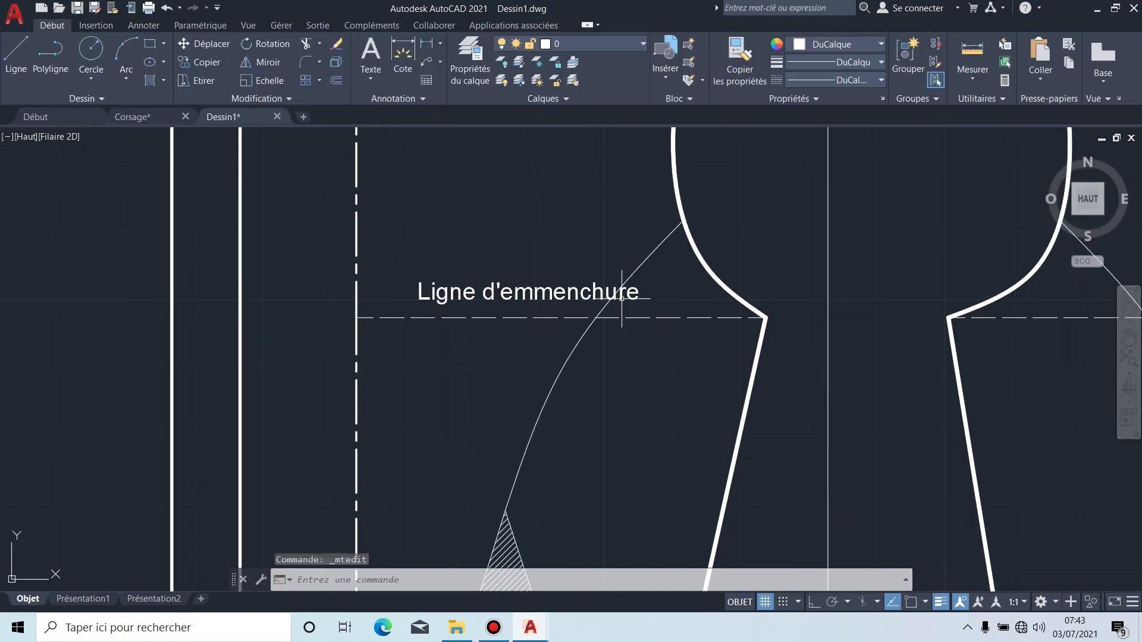
left_click(531, 295)
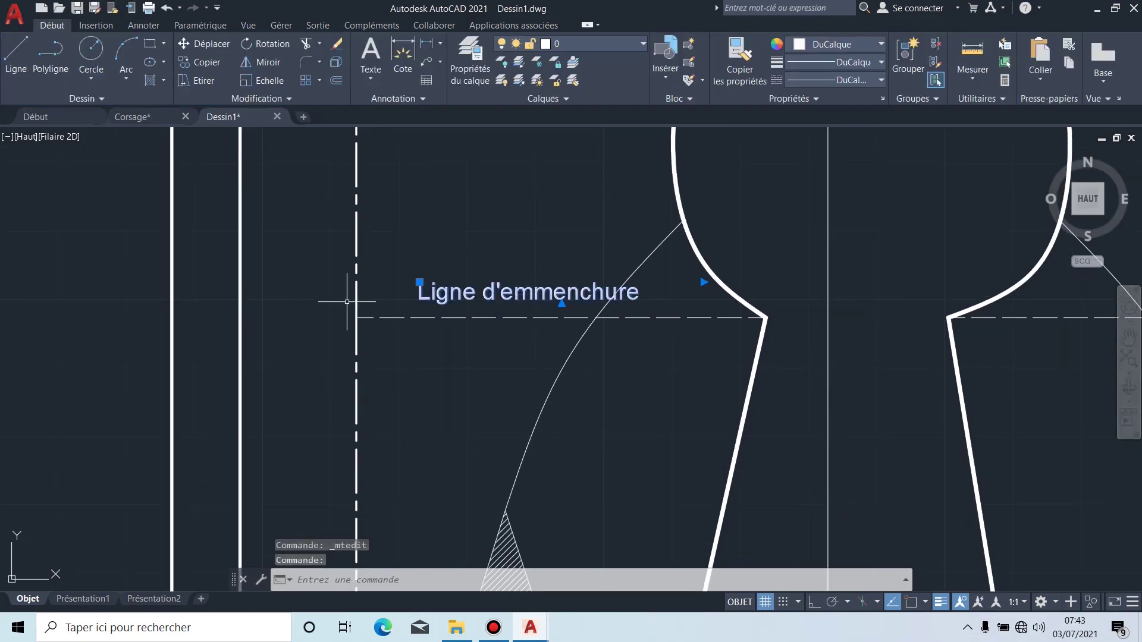
scroll(347, 301, "up", 2)
double_click(613, 291)
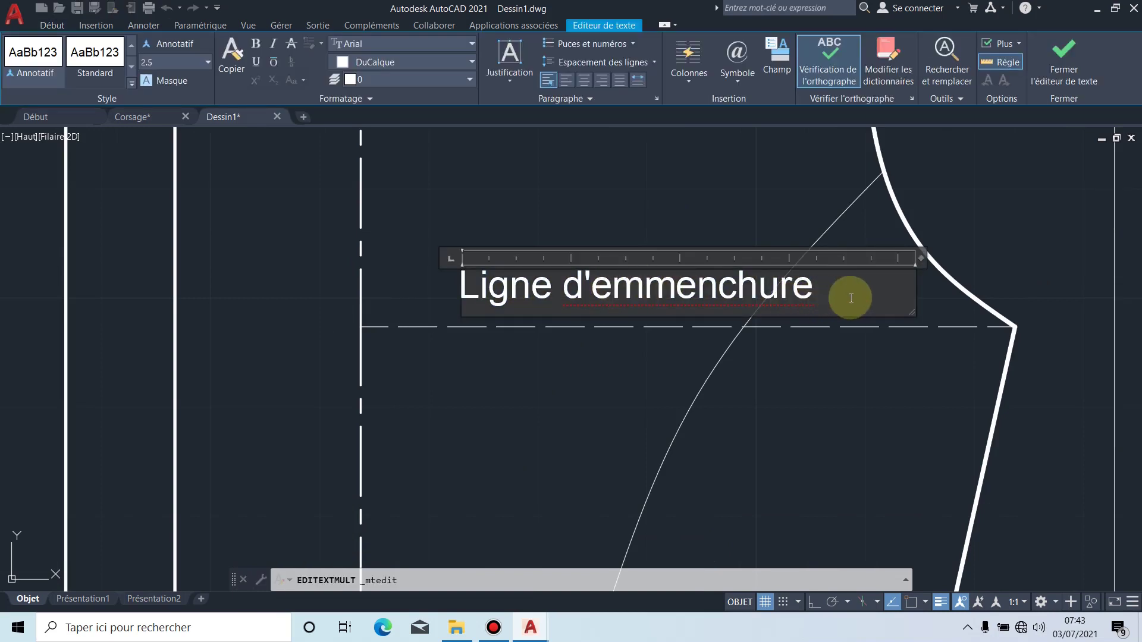
left_click_drag(823, 280, 414, 279)
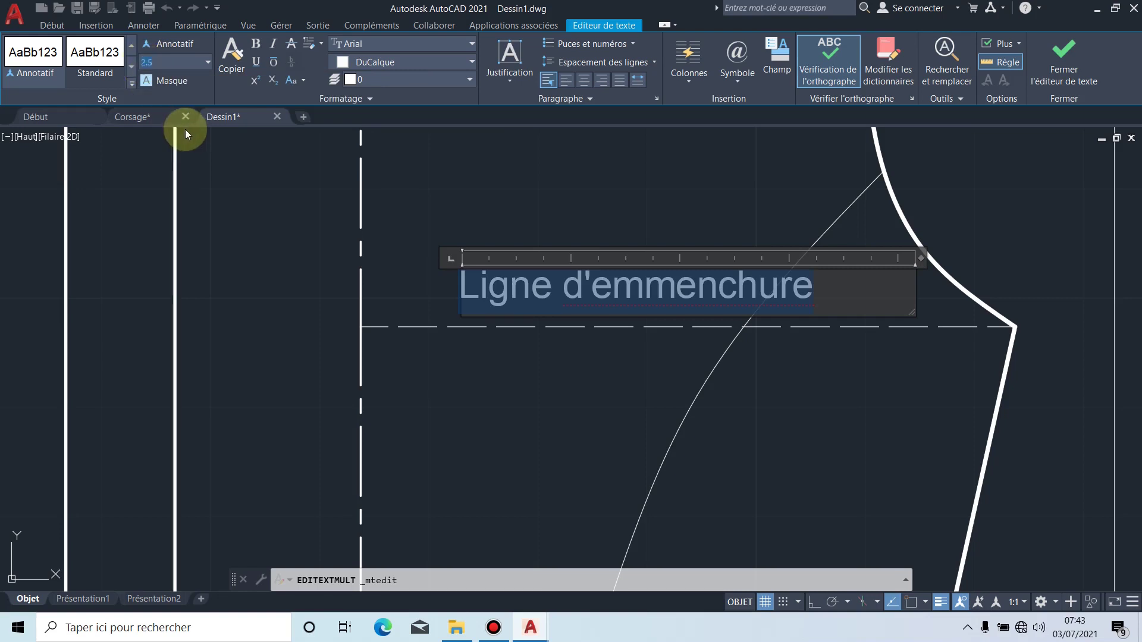
type("3")
key("Return")
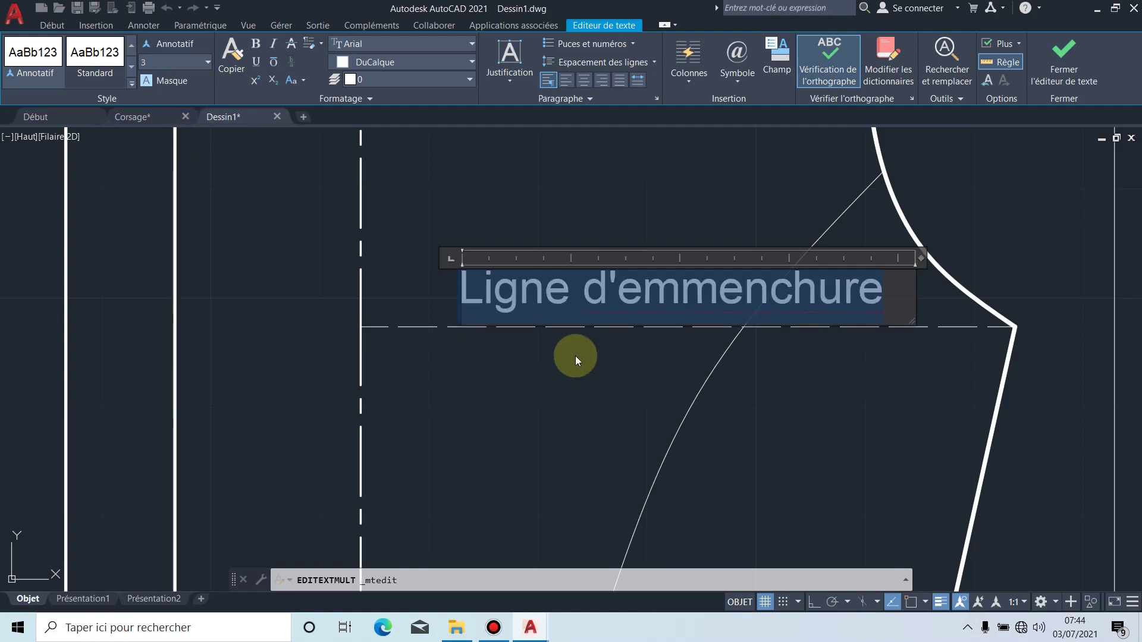
left_click(576, 356)
Step: Move the "Ligne d'emmenchure" label slightly down and to the left, closer to the dashed armhole line
left_click(488, 296)
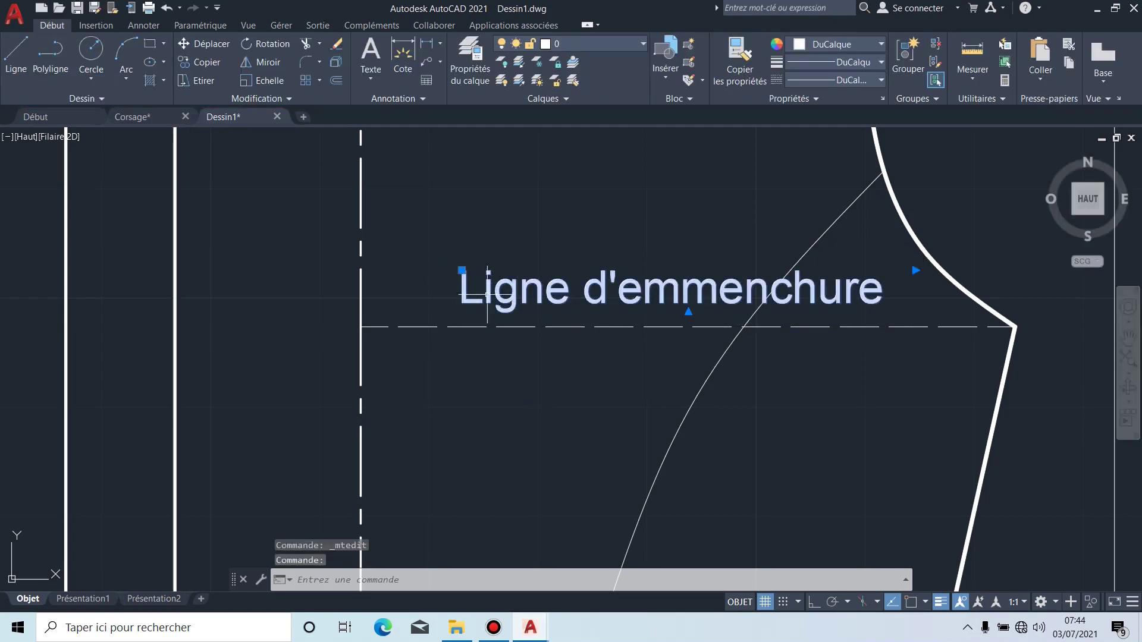
middle_click_drag(548, 327, 445, 274)
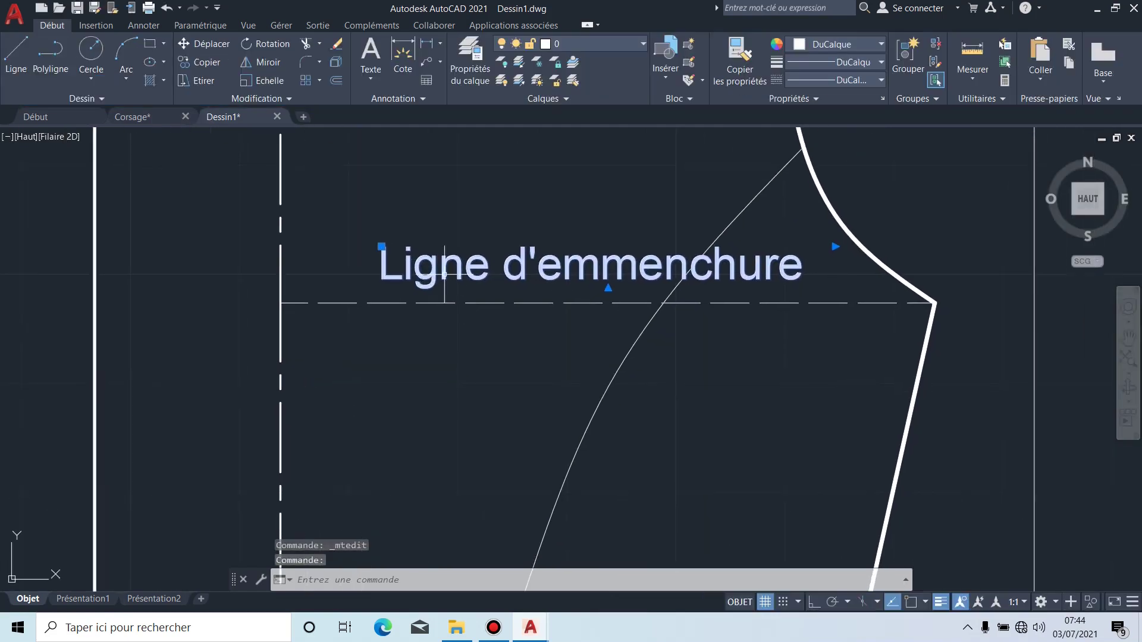
left_click(382, 246)
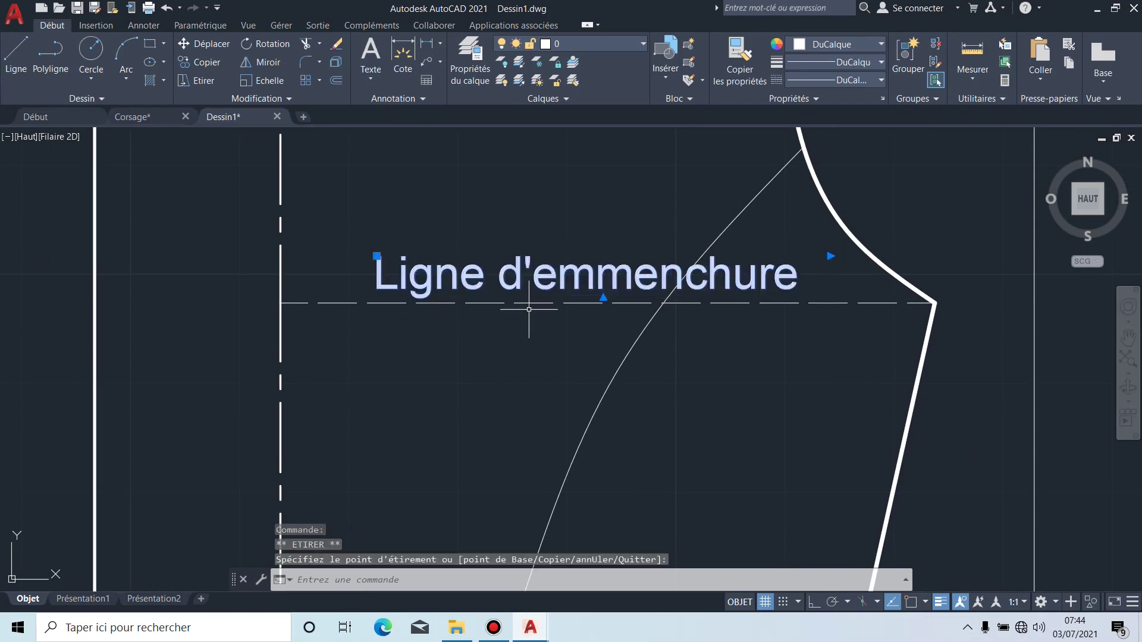
key("Escape")
Step: Add the multiline text "Ligne de taille" above the left piece's dashed waist line, with wide spacing before "taille" to span the hatched dart
scroll(528, 314, "down", 3)
middle_click_drag(643, 366, 642, 242)
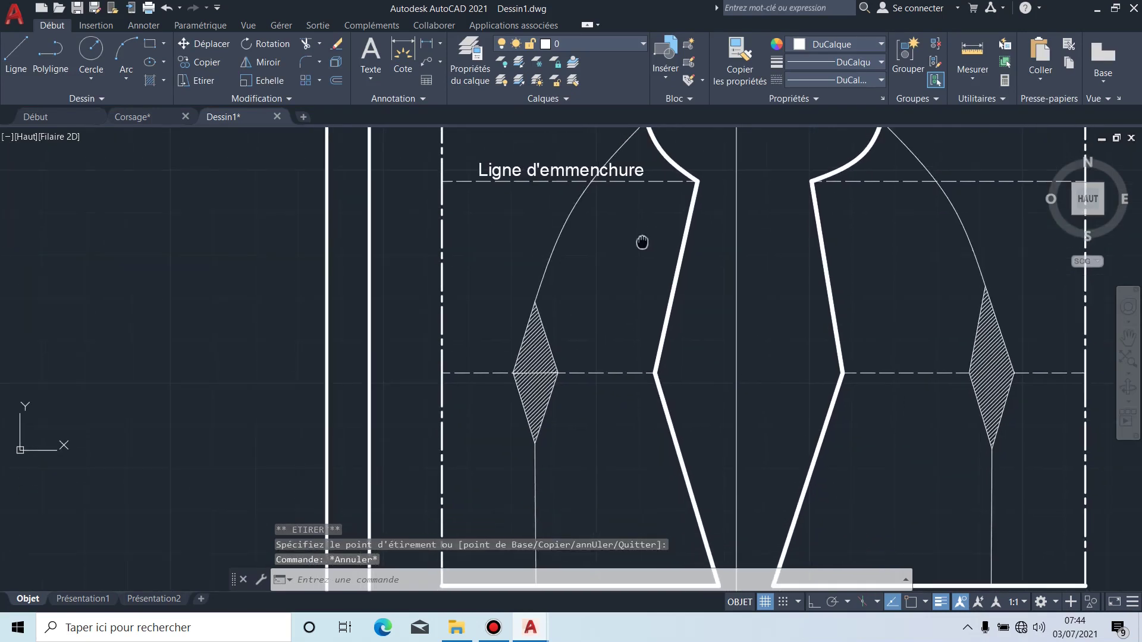
left_click(369, 56)
scroll(493, 342, "up", 2)
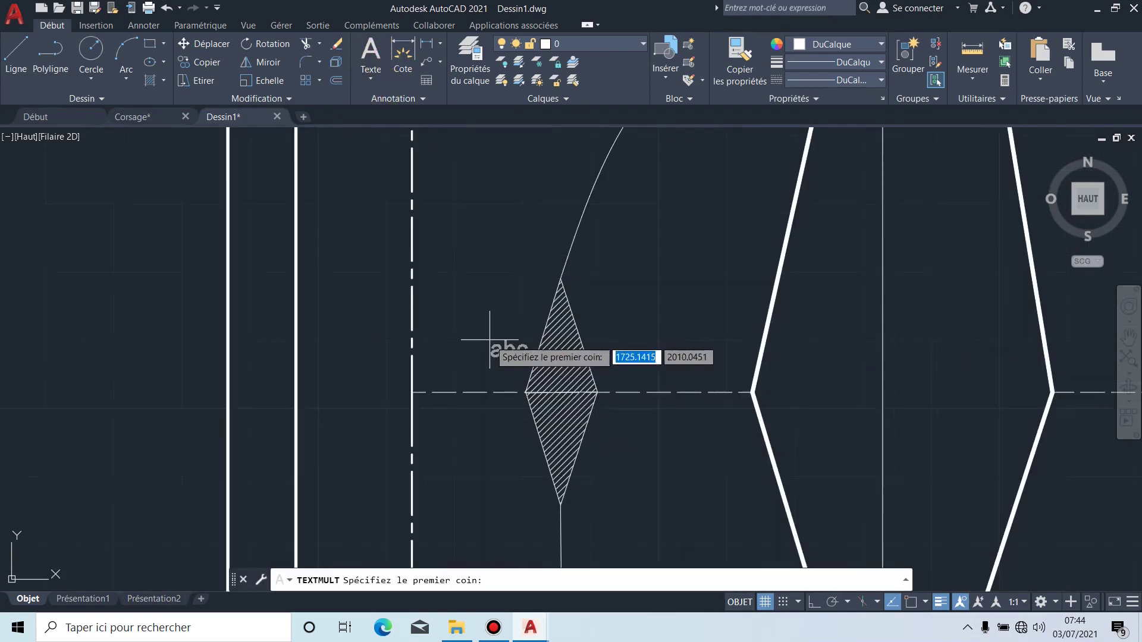
left_click(438, 365)
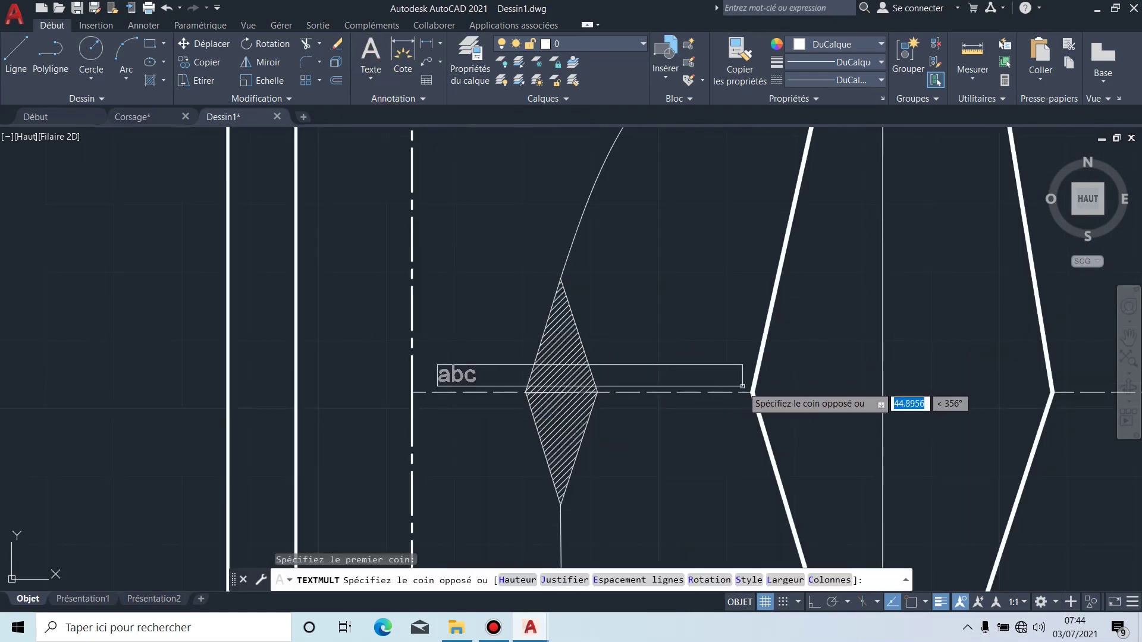
left_click(744, 387)
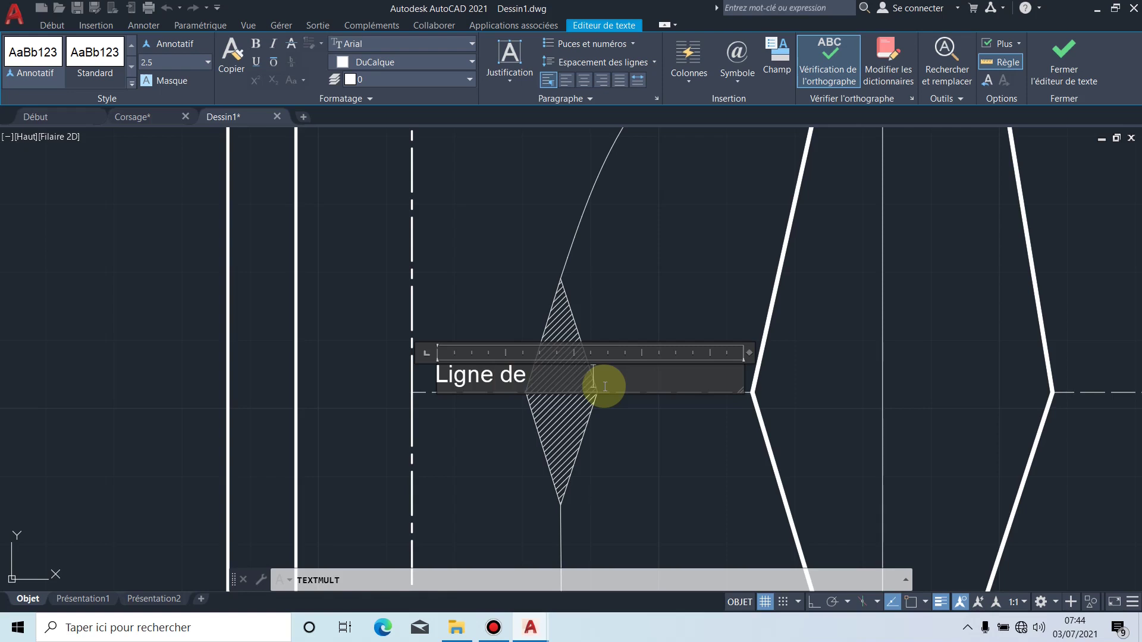
scroll(605, 386, "up", 4)
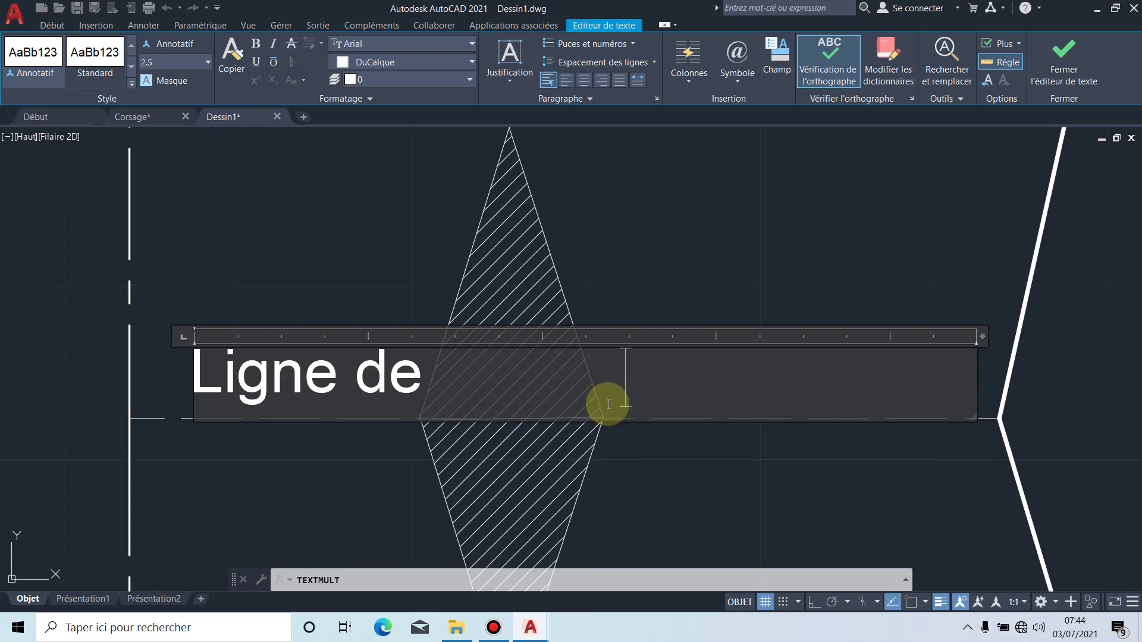
type("taille")
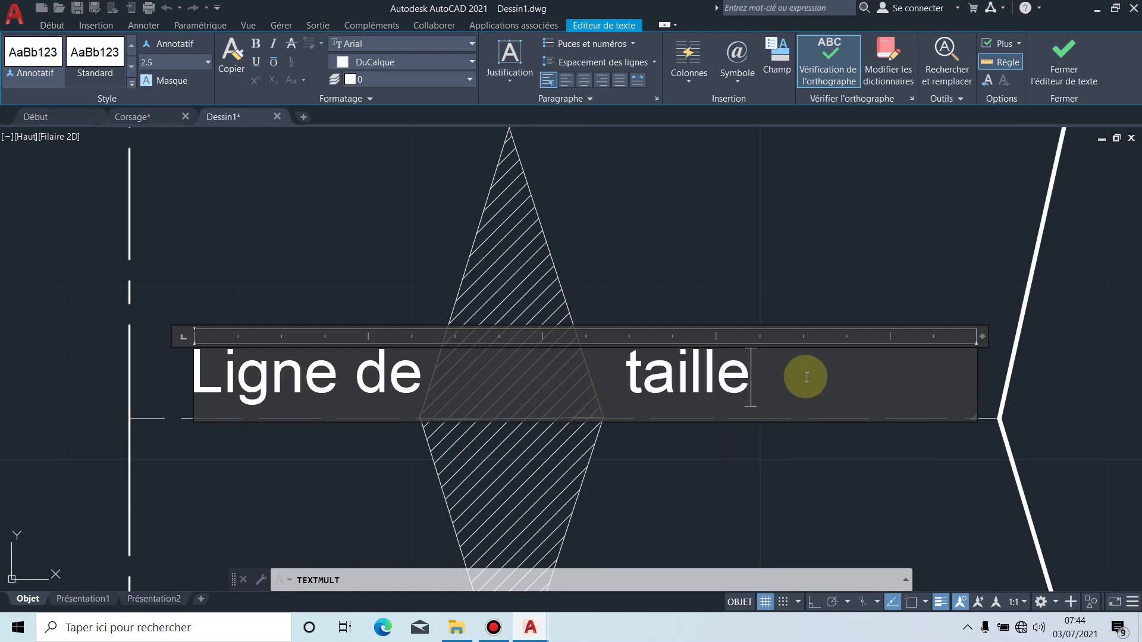
Step: Set the text height of the whole "Ligne de taille" label to 3 and finish editing it
left_click_drag(806, 374, 191, 375)
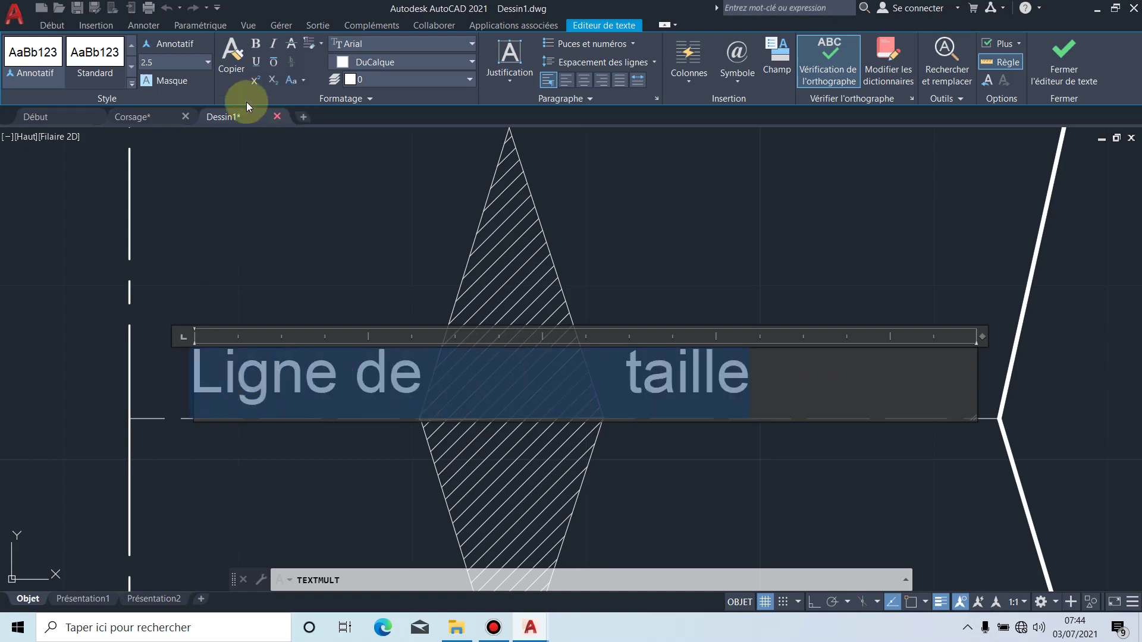
left_click(207, 63)
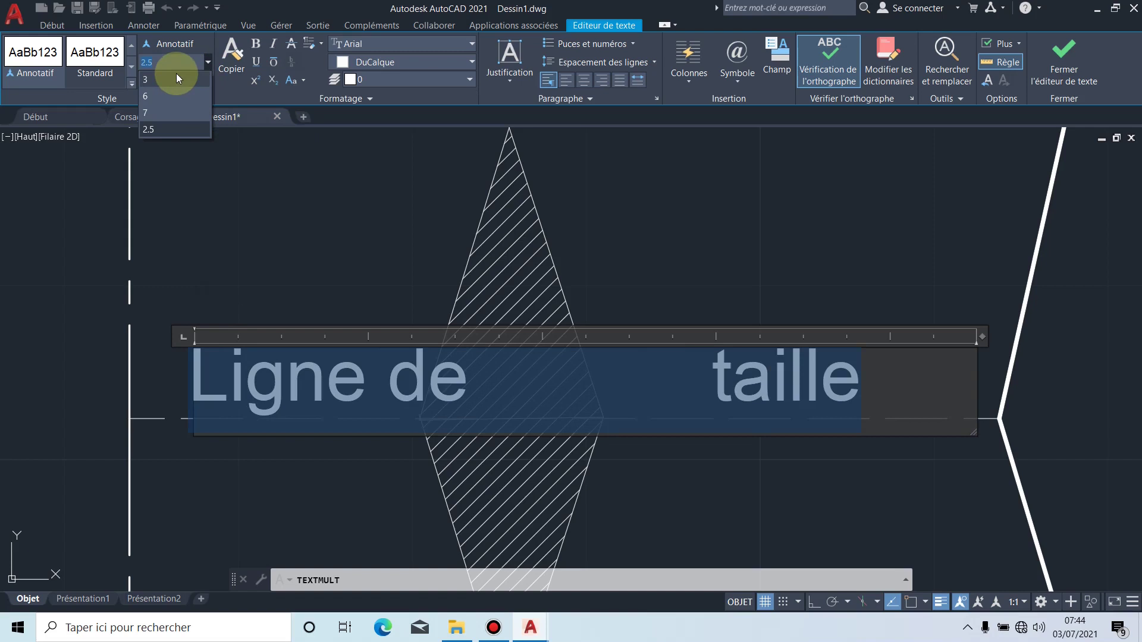
left_click(176, 74)
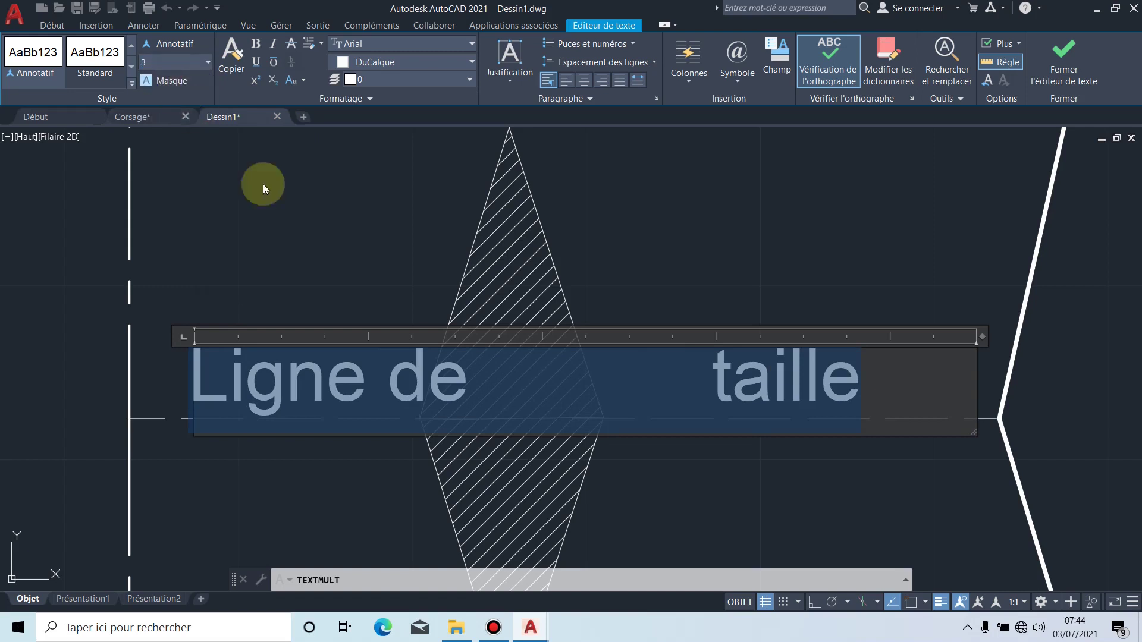
left_click(865, 451)
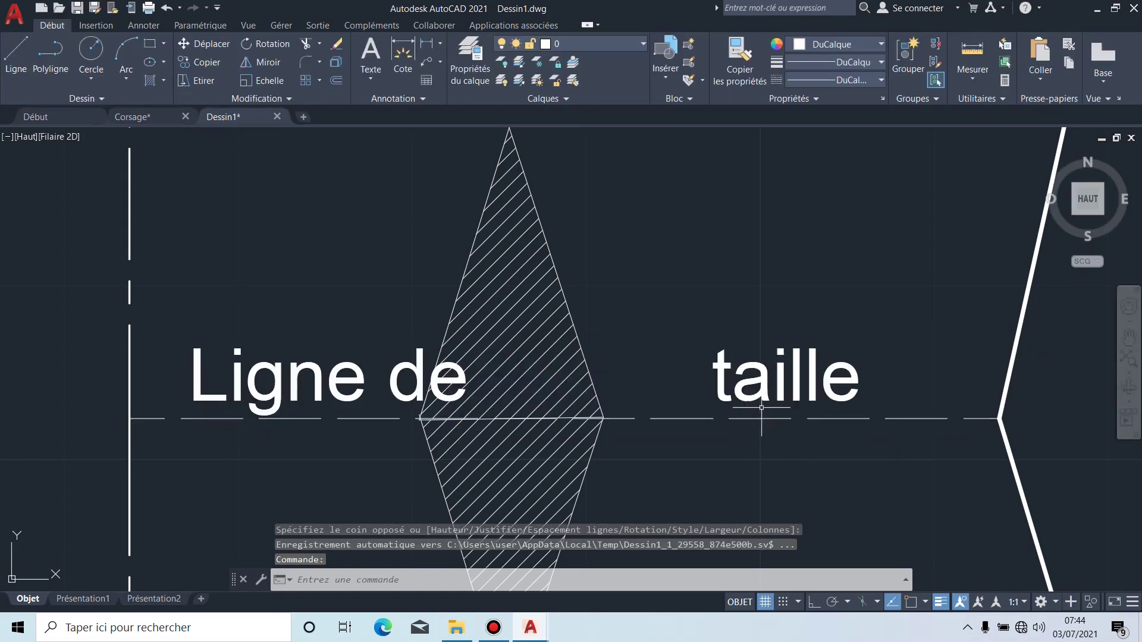
Step: Move the "Ligne de taille" label left and slightly down so its words sit on either side of the hatched dart
left_click(744, 394)
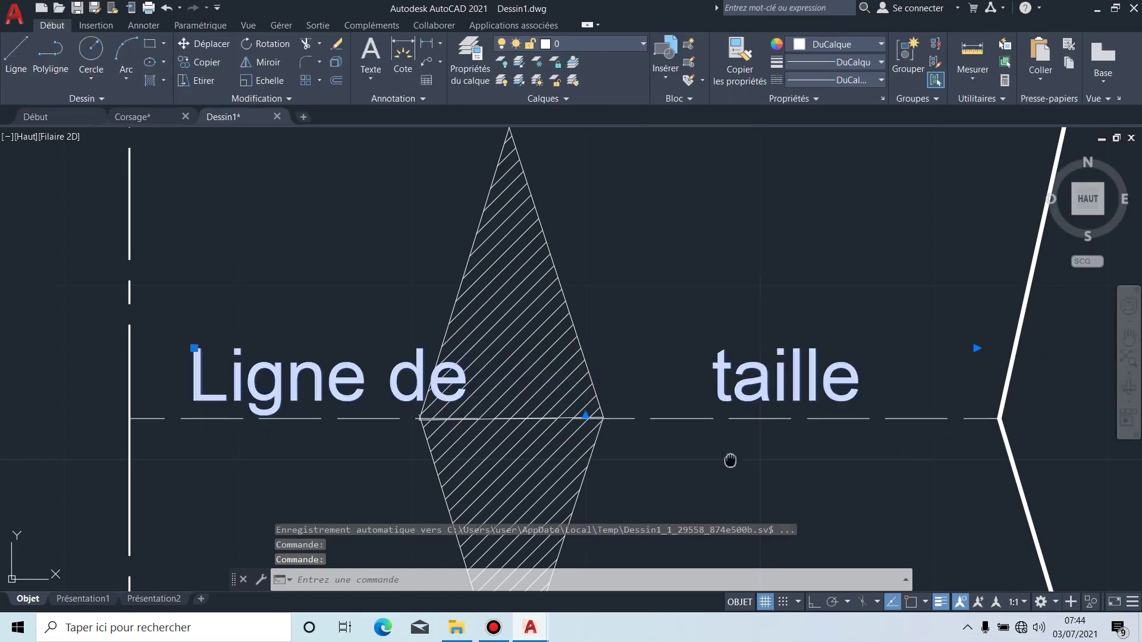
middle_click_drag(730, 461, 913, 452)
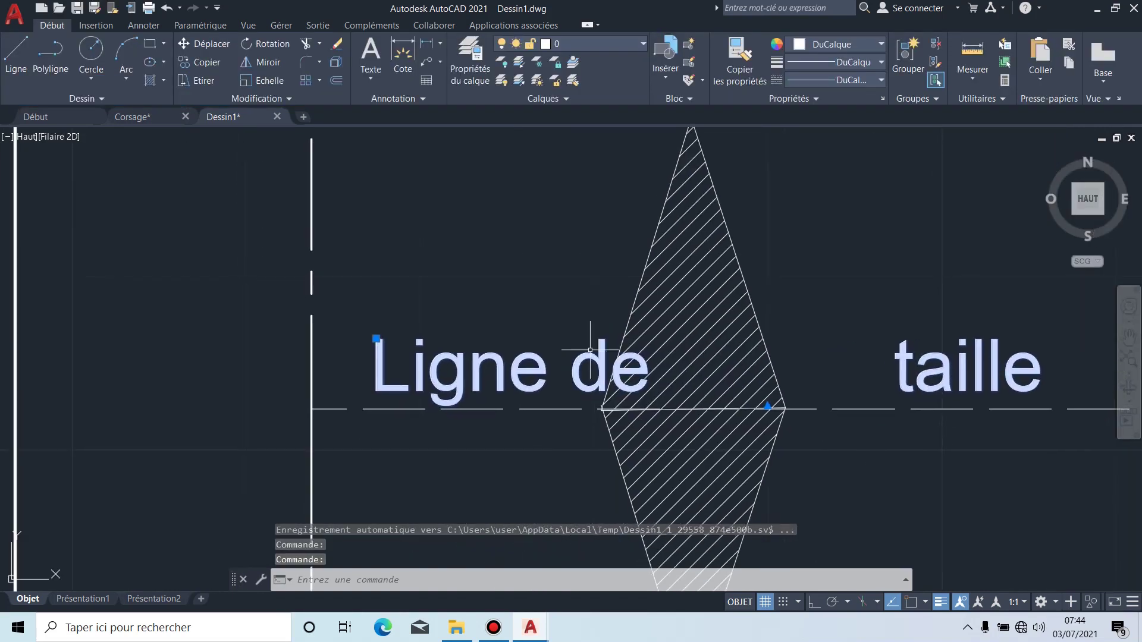
left_click(376, 338)
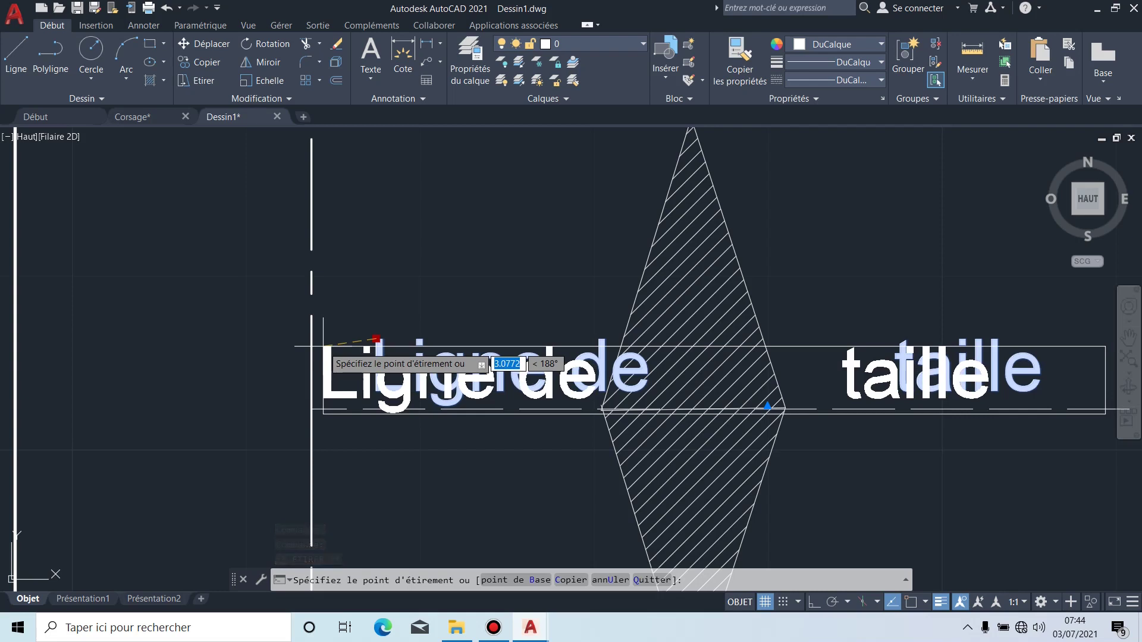
key("Escape")
scroll(532, 352, "down", 2)
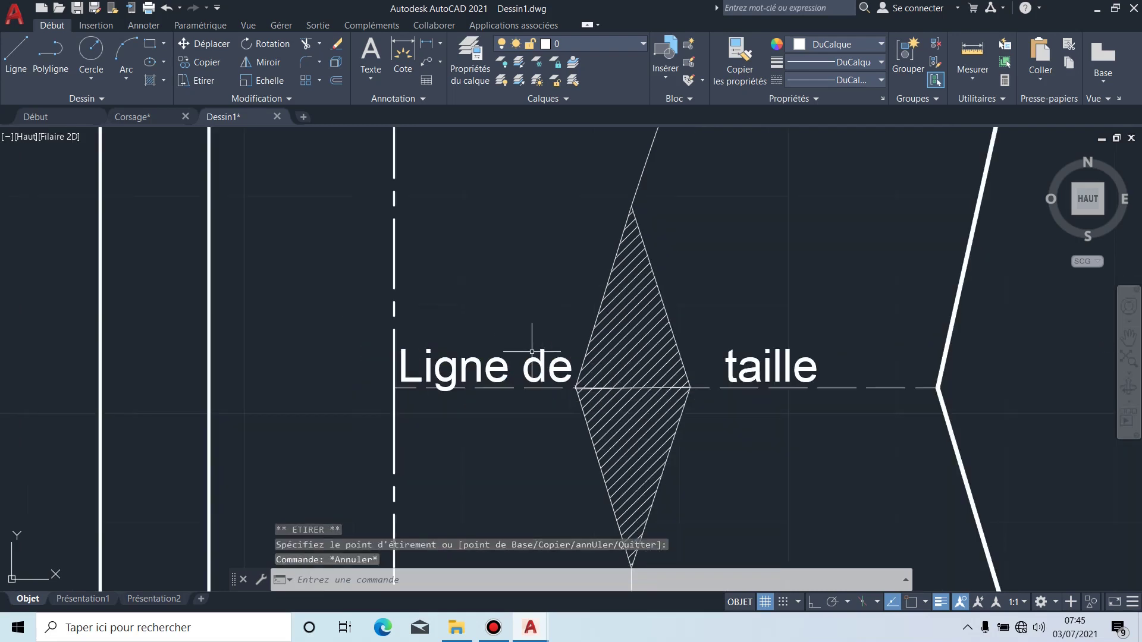
scroll(559, 392, "down", 2)
middle_click_drag(673, 424, 670, 333)
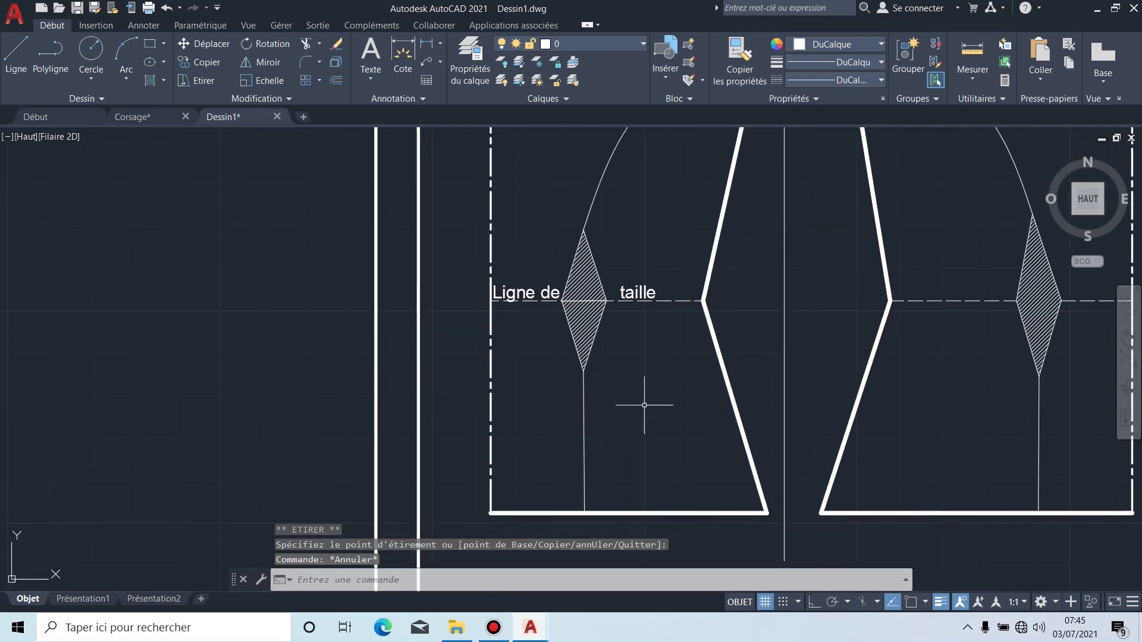
Step: Add the multiline text "Ligne de bassin" just above the bottom edge of the left bodice piece
middle_click_drag(648, 469, 636, 416)
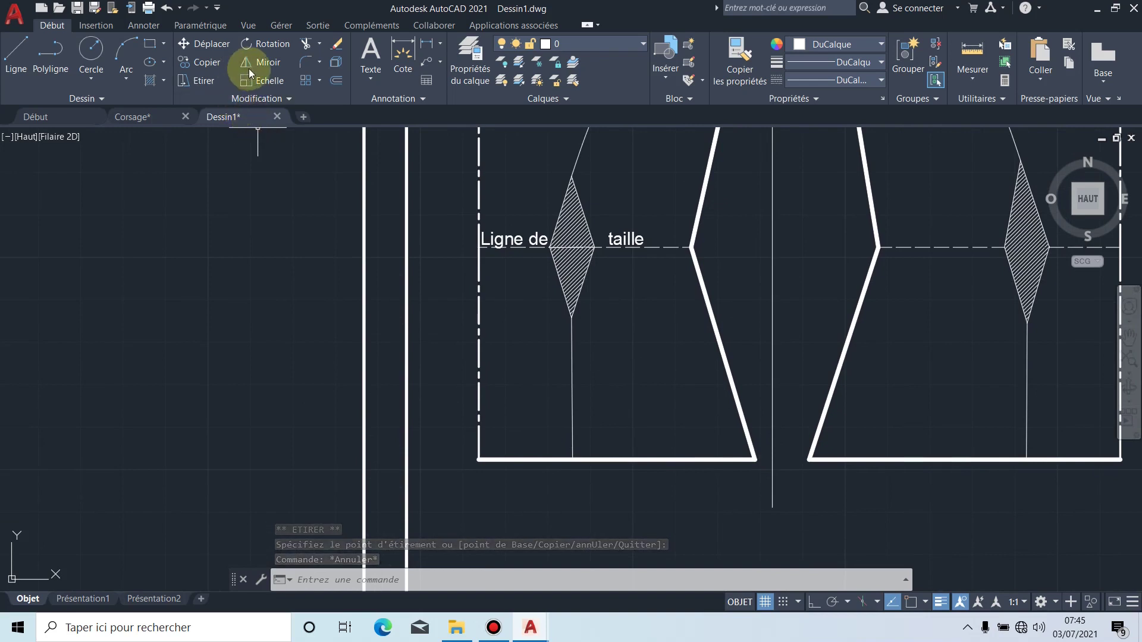
left_click(370, 52)
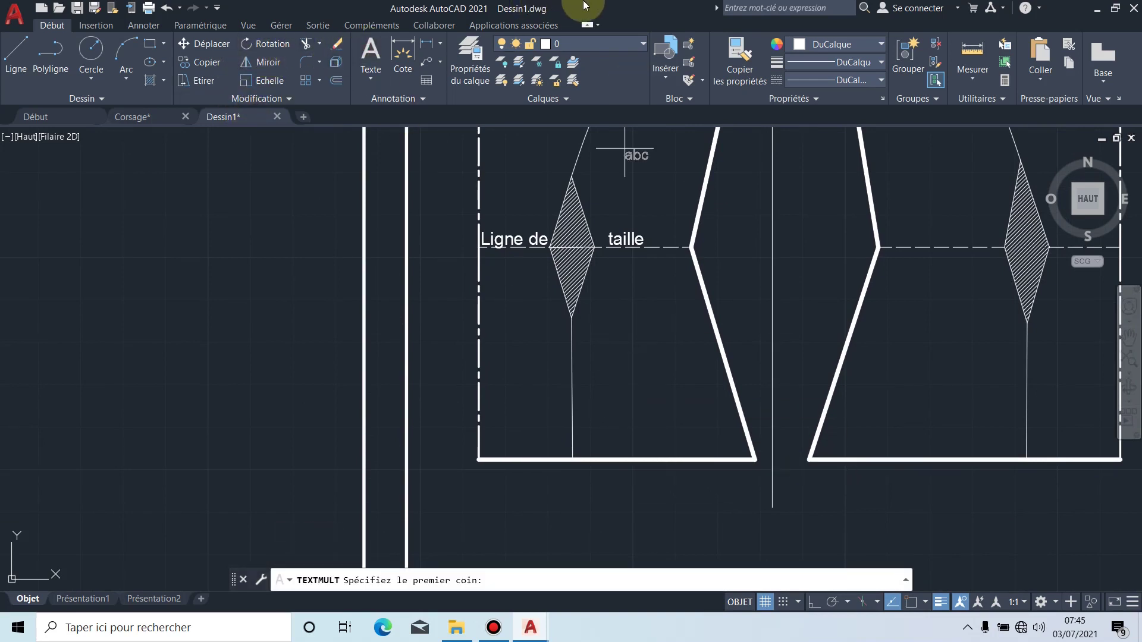
key("Escape")
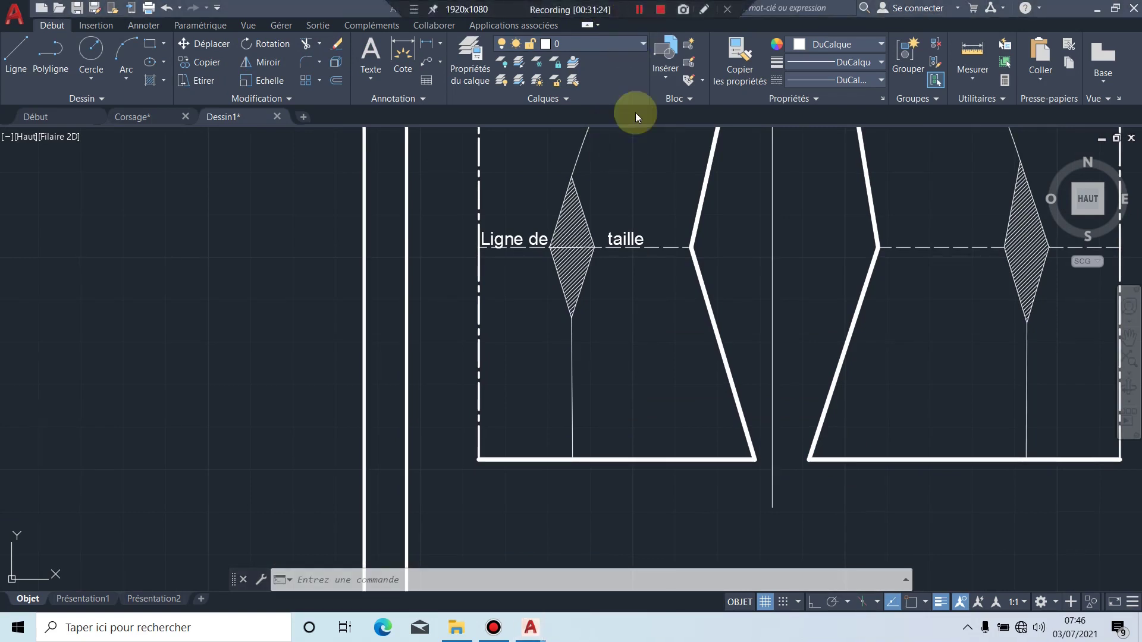
left_click(371, 51)
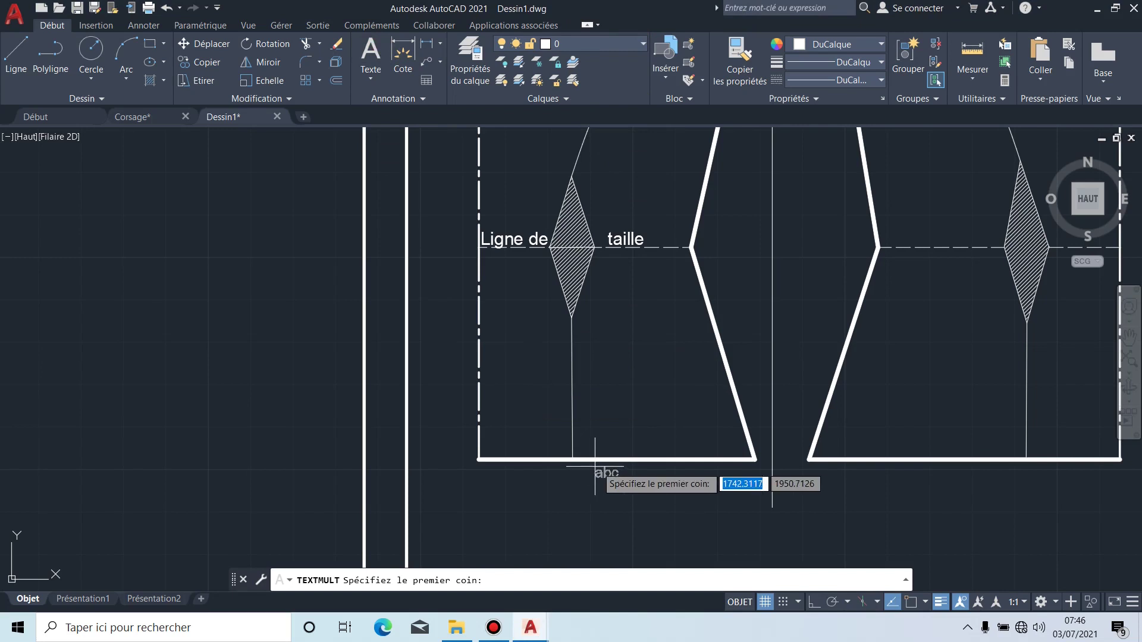
scroll(522, 457, "up", 2)
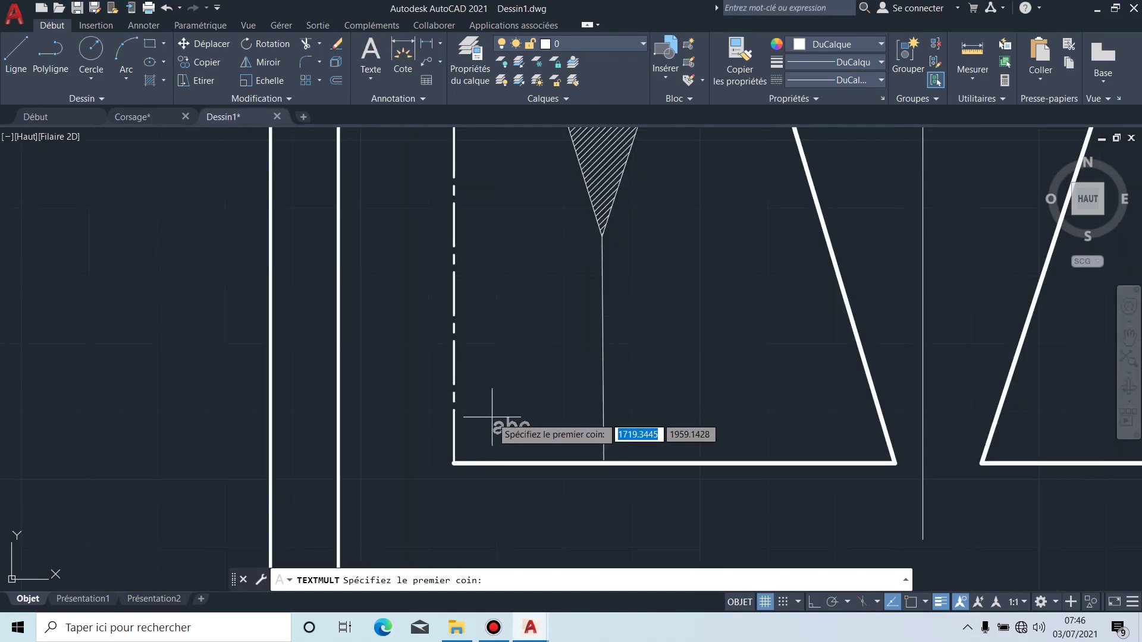
left_click(492, 417)
left_click(853, 455)
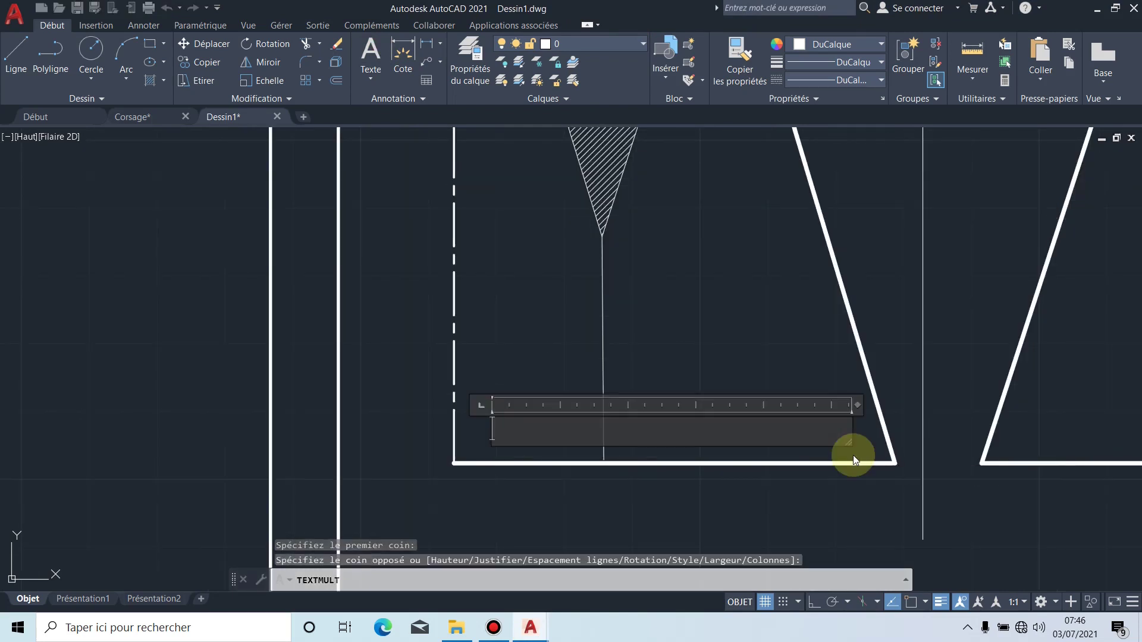
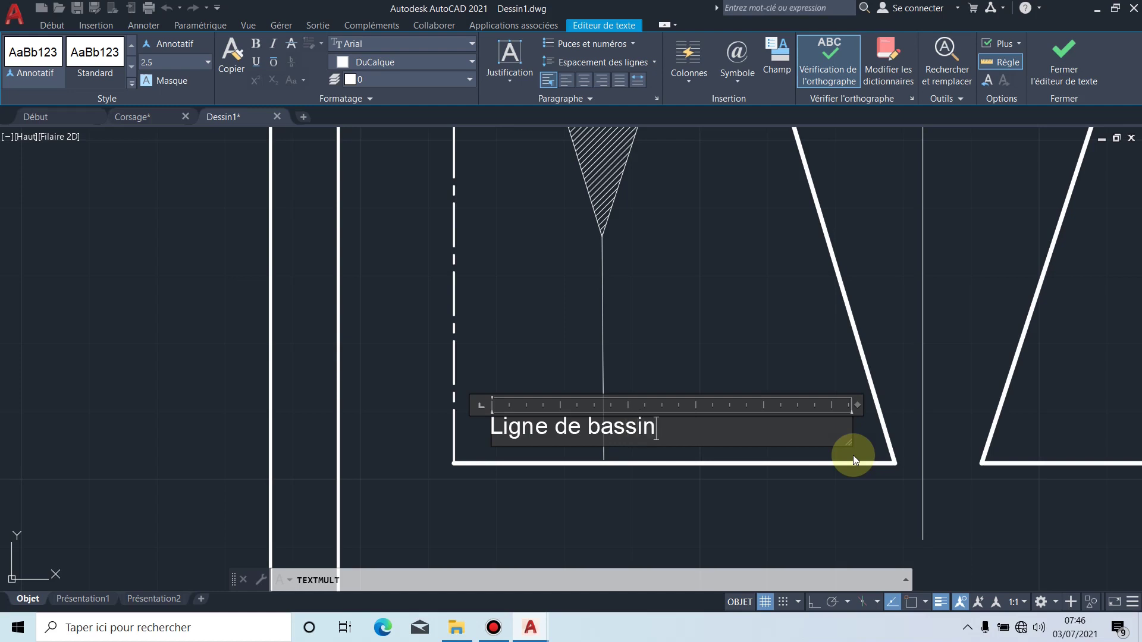
Step: Set the text height of the whole "Ligne de bassin" label to 3 and finish editing it
left_click_drag(680, 428, 434, 412)
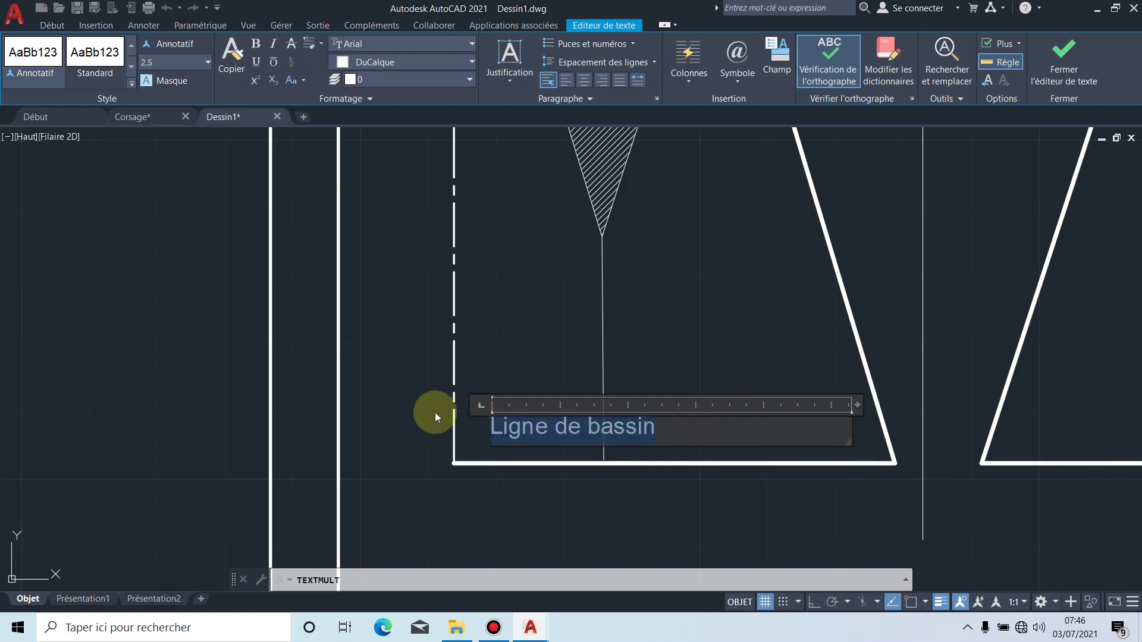
left_click(206, 62)
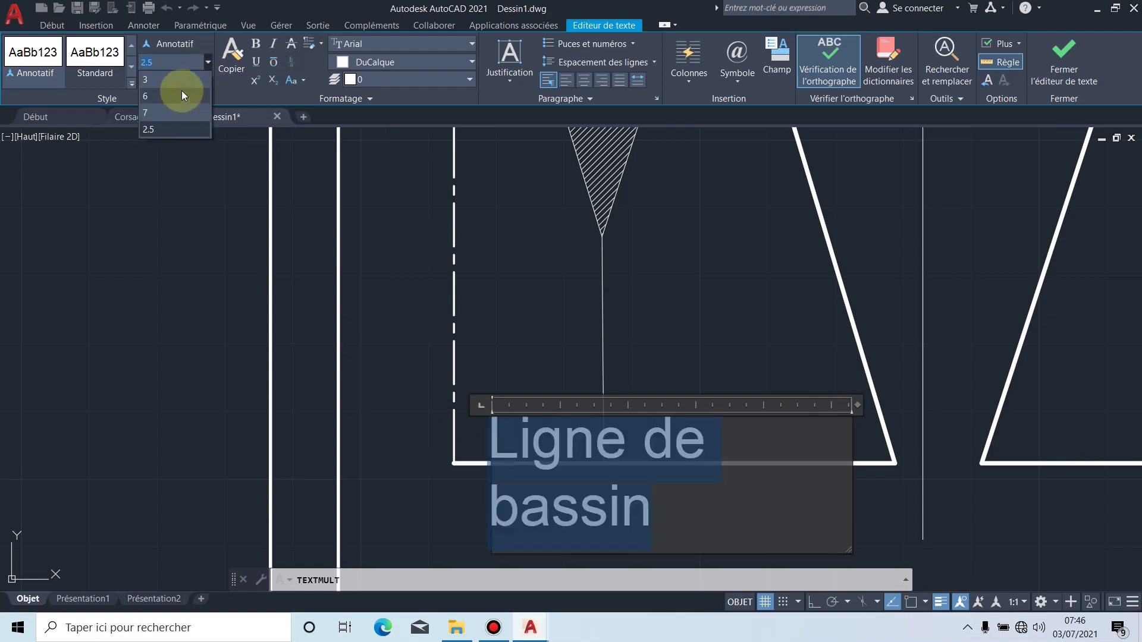
left_click(184, 73)
left_click(592, 467)
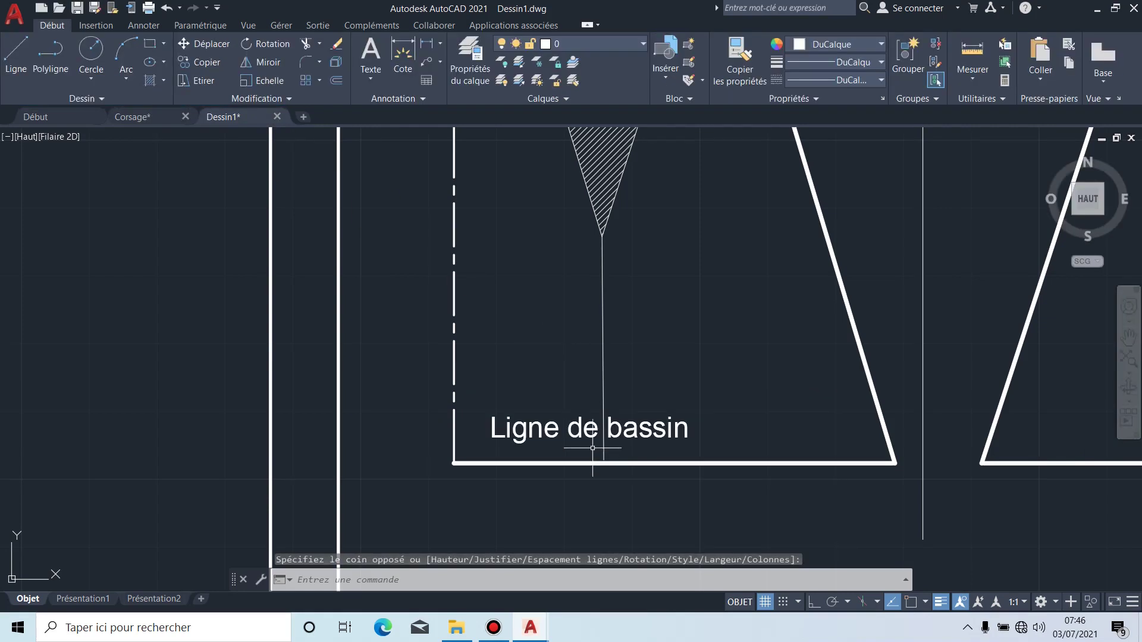
Step: Move the "Ligne de bassin" label to the right and down so it sits directly on the left piece's bottom edge
scroll(591, 458, "up", 4)
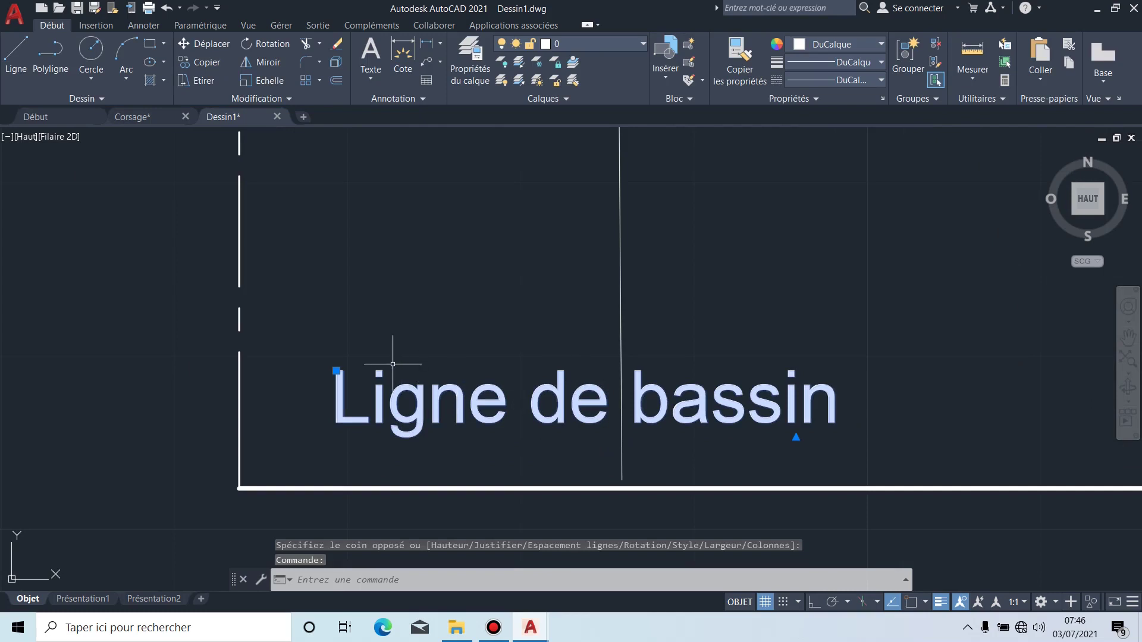
left_click(336, 370)
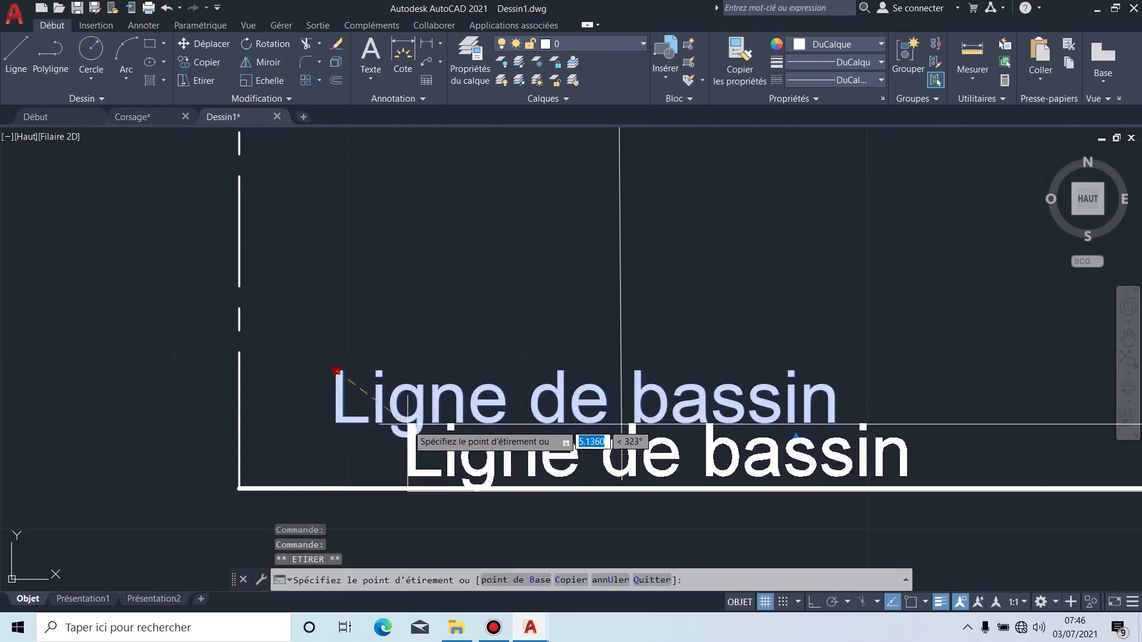
left_click(442, 422)
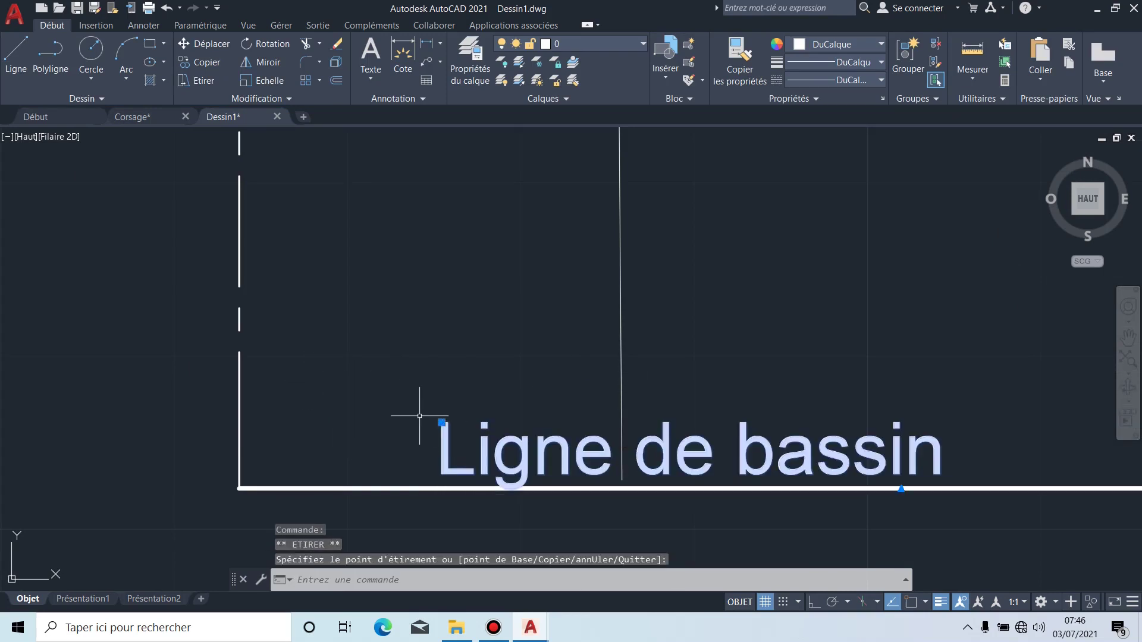
key("Escape")
scroll(421, 409, "down", 5)
scroll(572, 394, "down", 2)
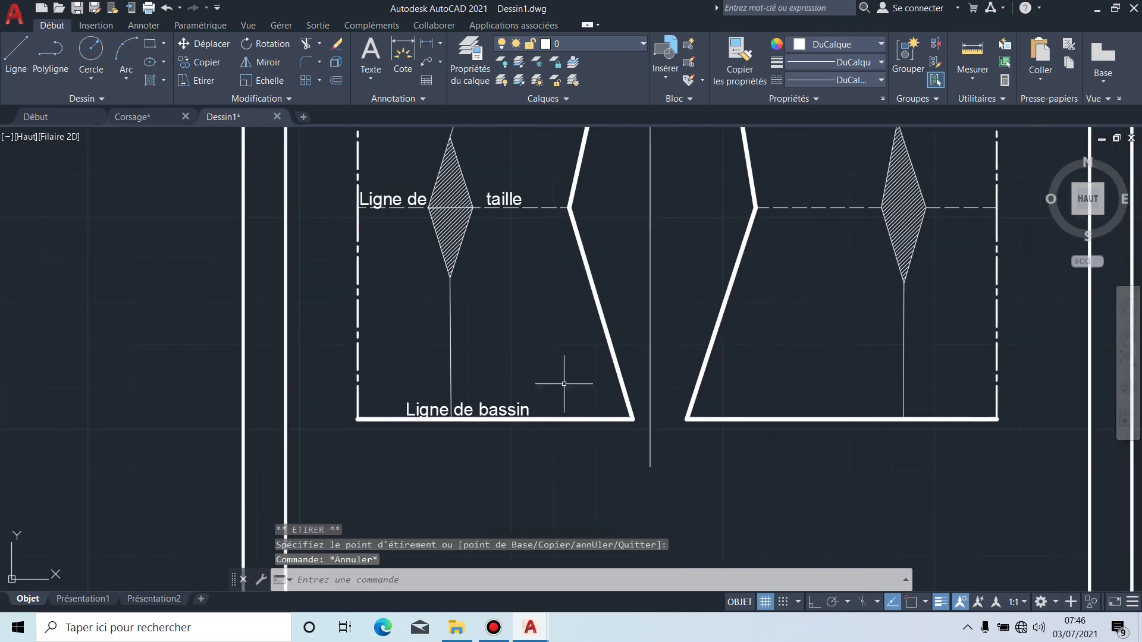
Step: Copy the armhole, waist and "Ligne de bassin" labels together from the left piece onto the matching lines of the right piece
scroll(522, 234, "up", 4)
middle_click_drag(654, 363, 556, 238)
left_click(485, 186)
left_click(536, 276)
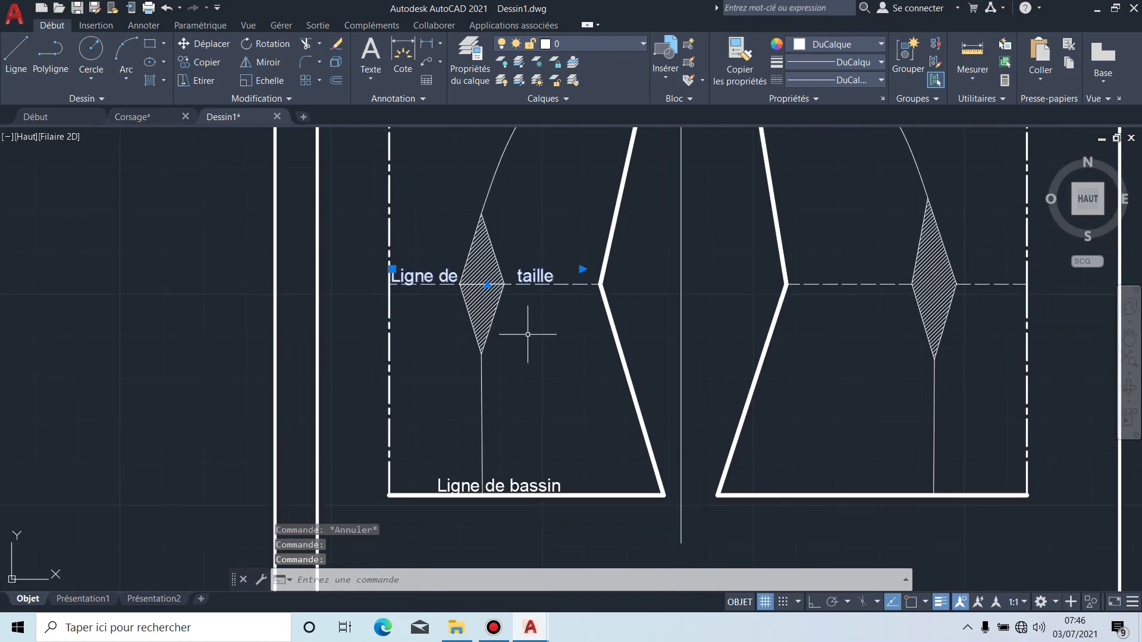
left_click(551, 489)
scroll(580, 405, "down", 4)
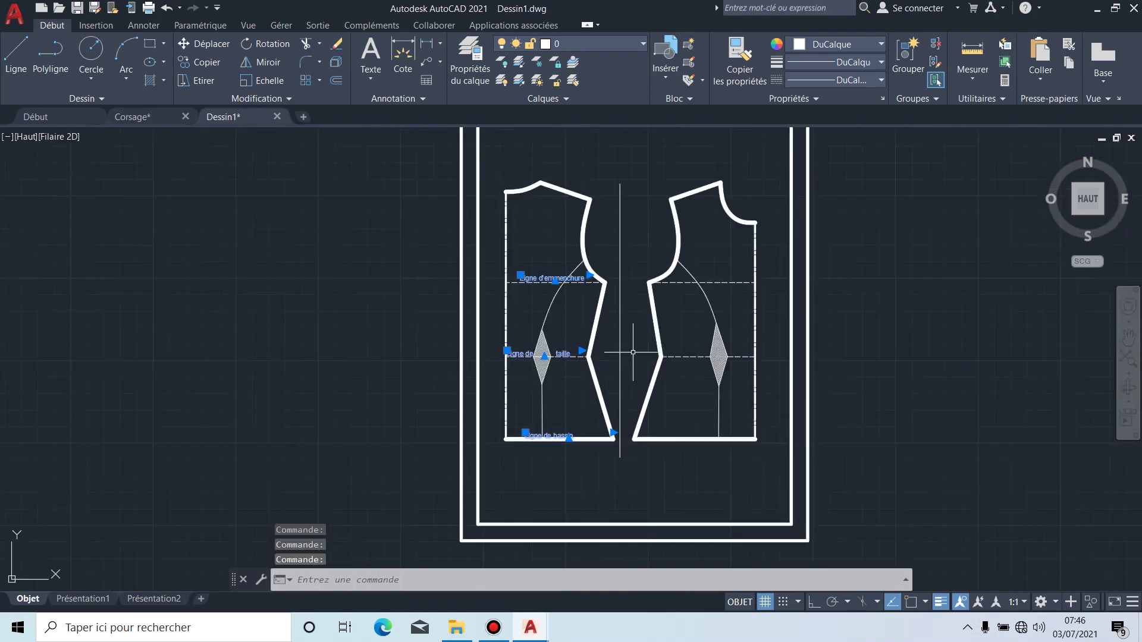
left_click(202, 62)
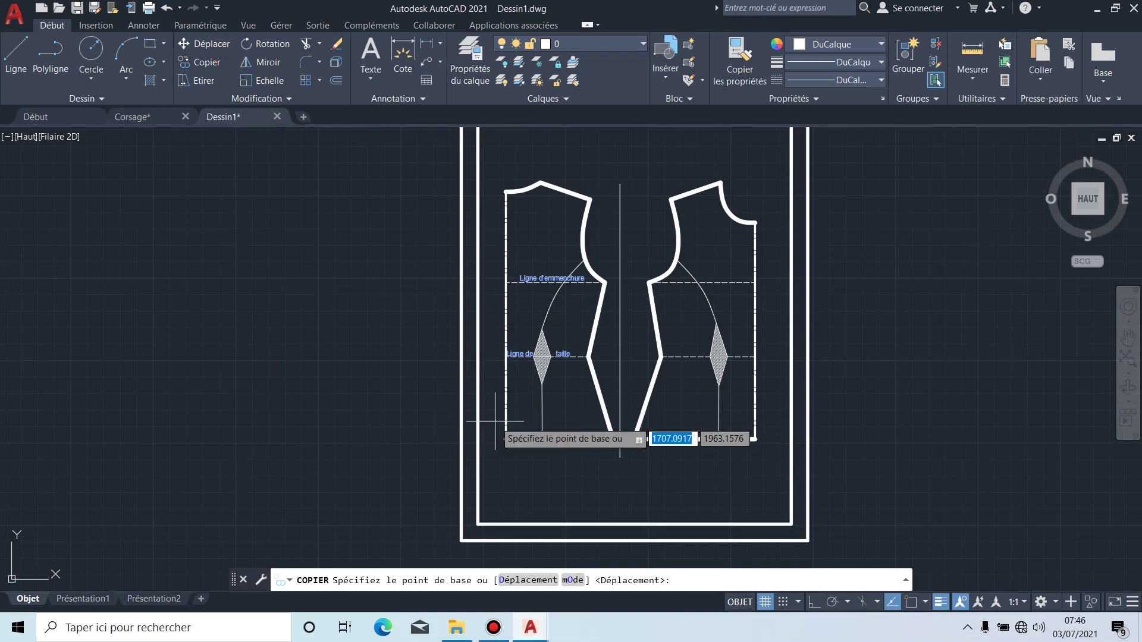
left_click(515, 430)
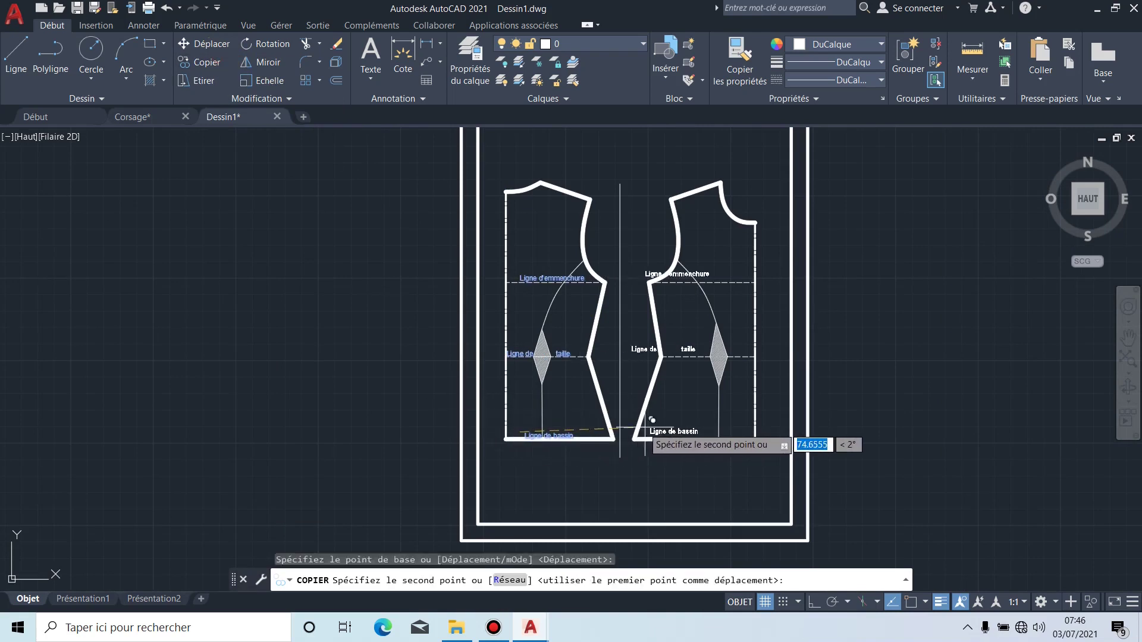
scroll(671, 429, "up", 2)
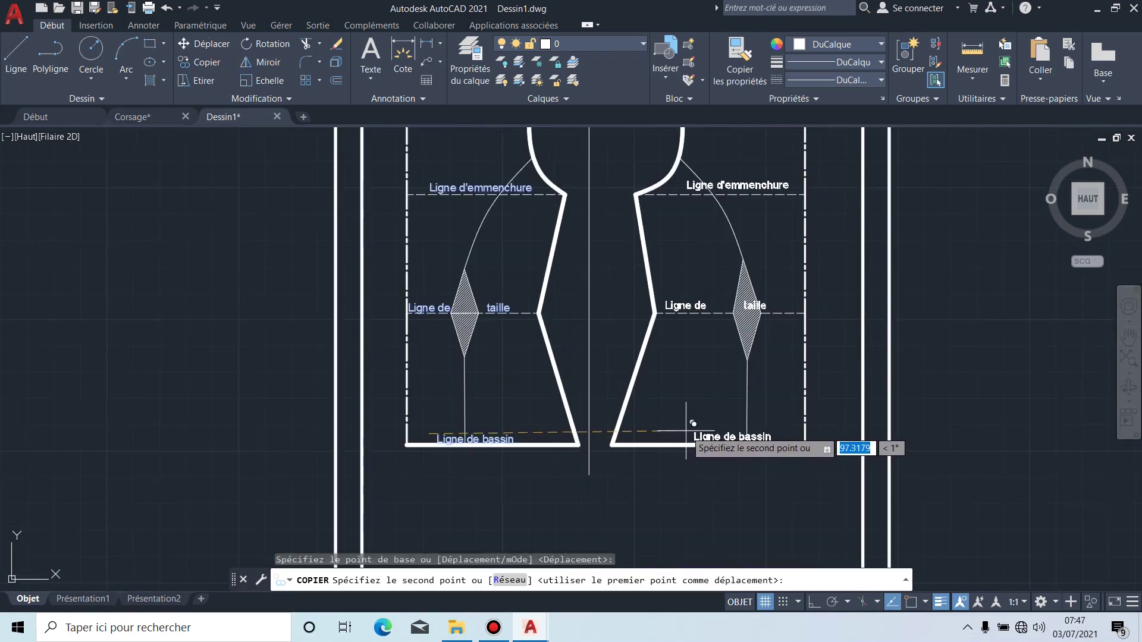
scroll(679, 431, "up", 2)
scroll(678, 431, "down", 2)
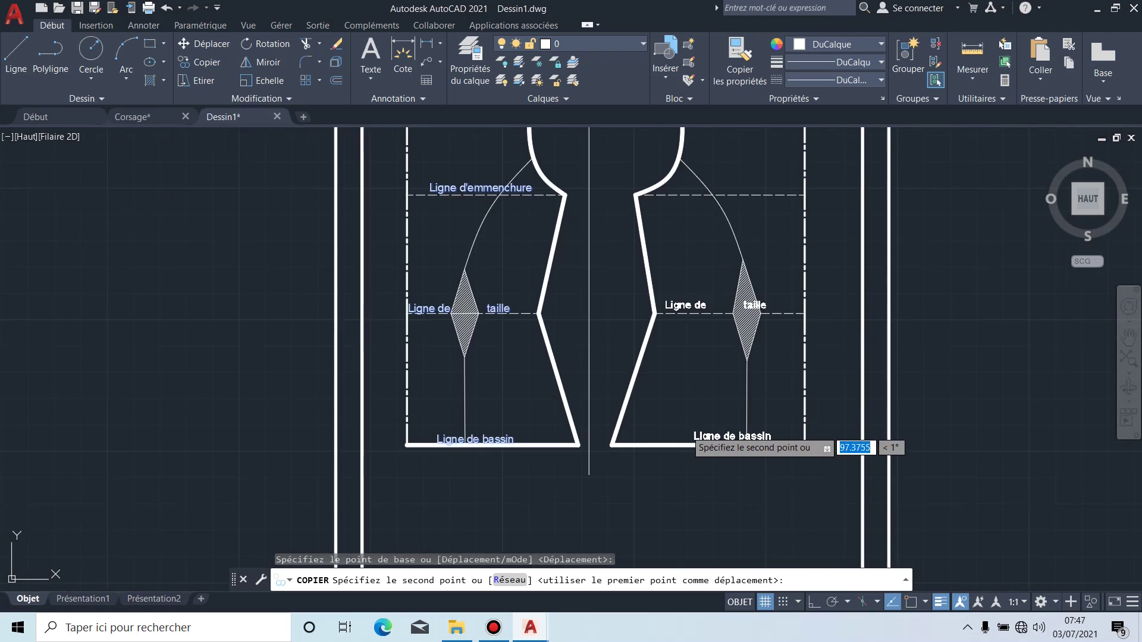
left_click(704, 431)
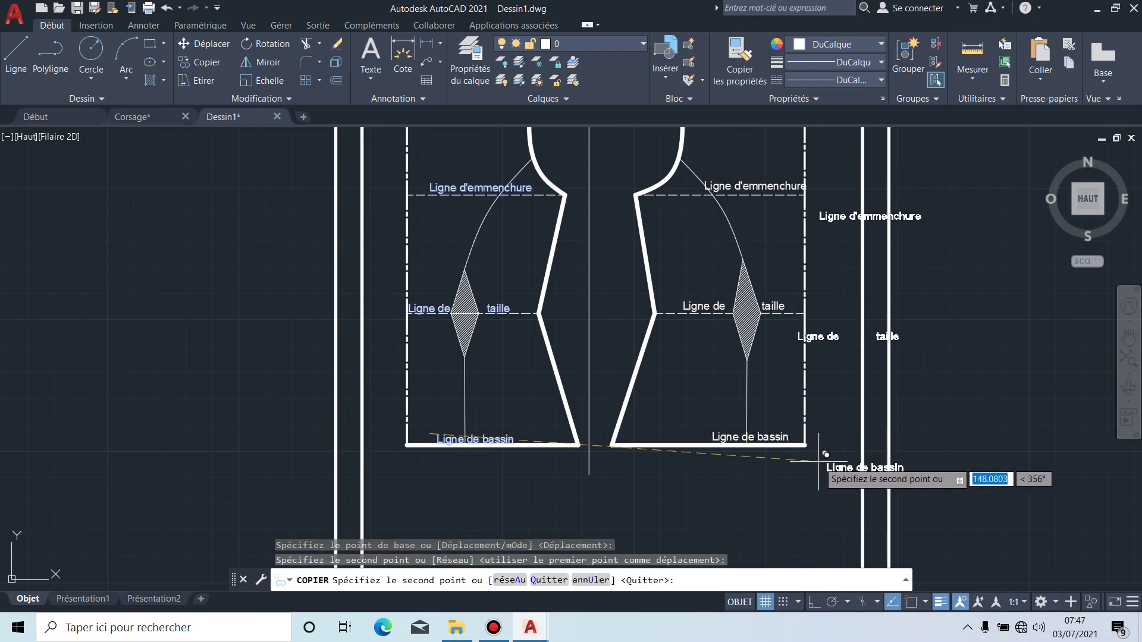
key("Escape")
Step: Move the right piece's "Ligne d'emmenchure" label slightly left and down so it fits inside the dash-dot edge
scroll(825, 164, "up", 3)
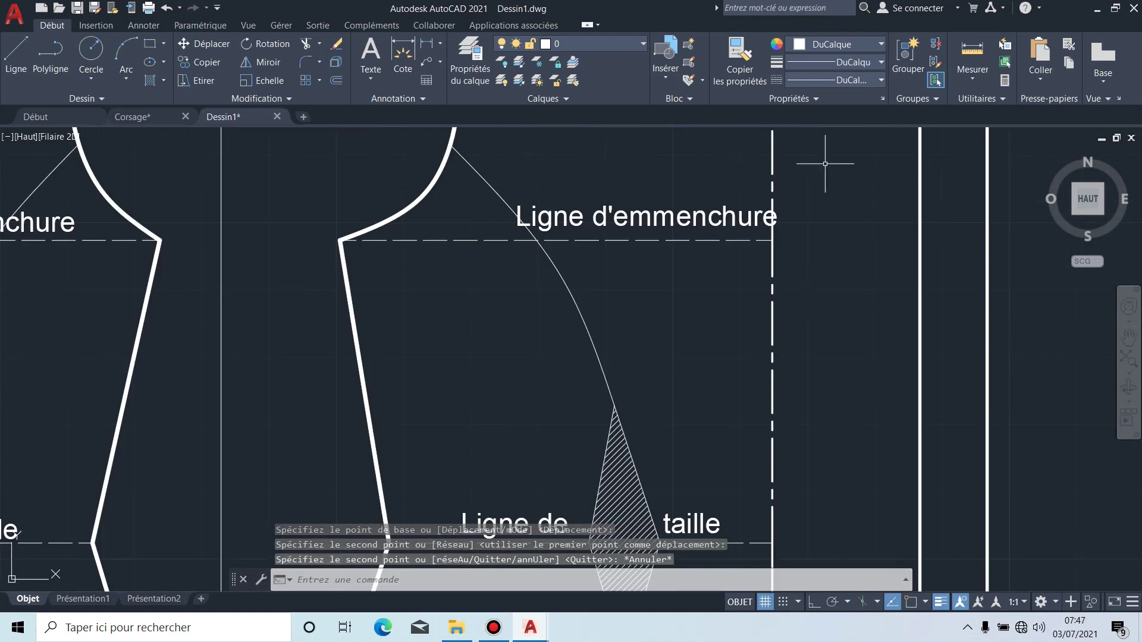
left_click(669, 217)
left_click(607, 183)
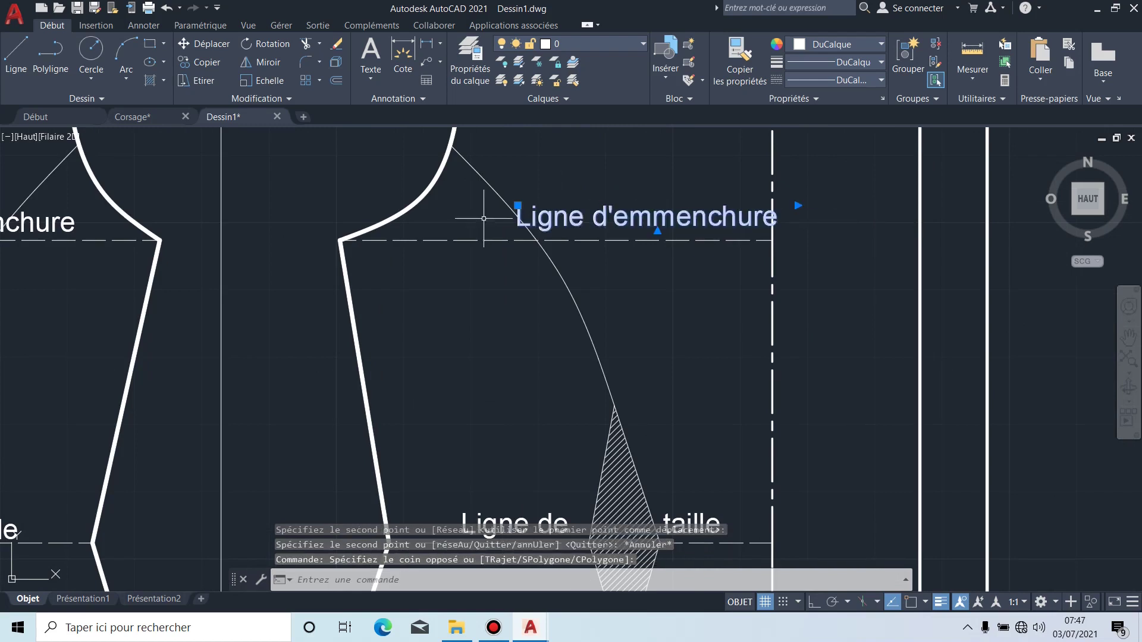
left_click(517, 205)
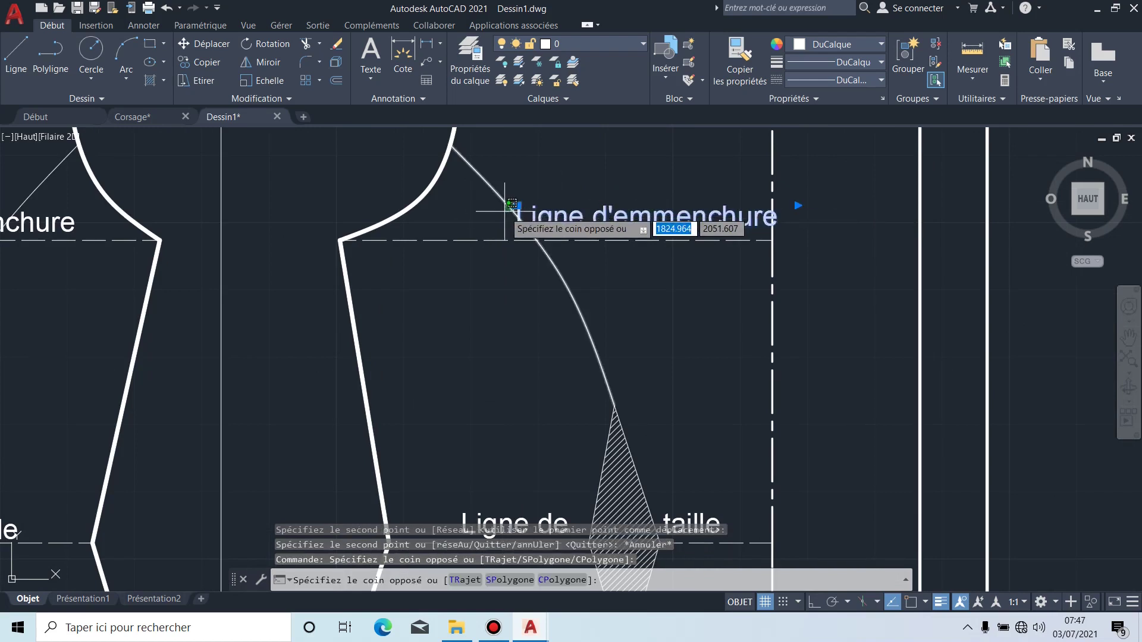
left_click(517, 206)
left_click(517, 205)
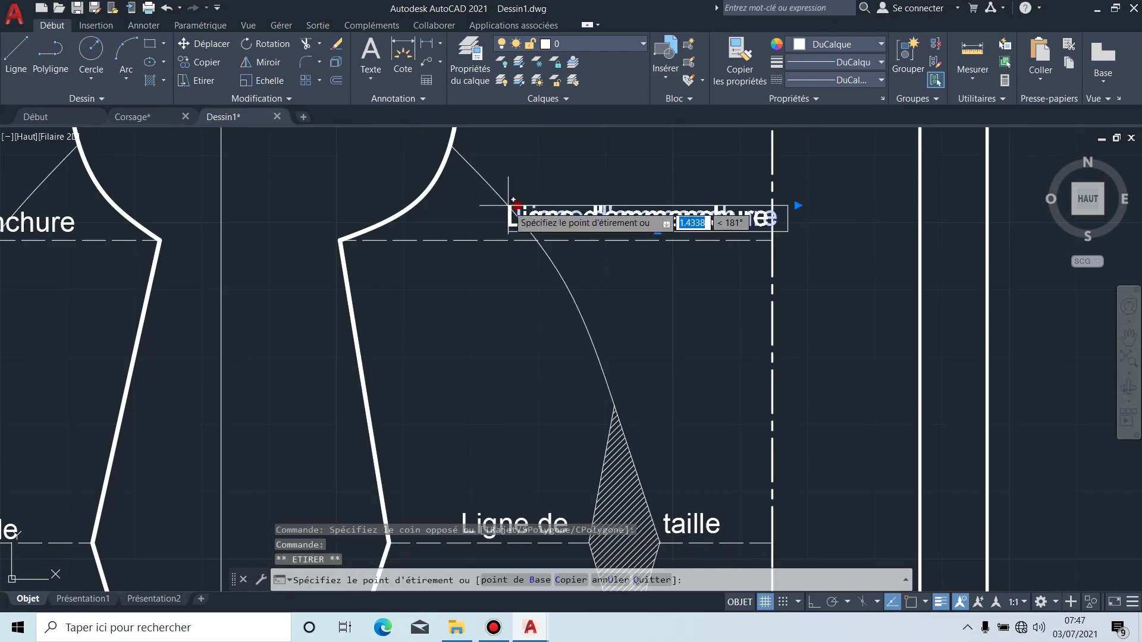
left_click(501, 211)
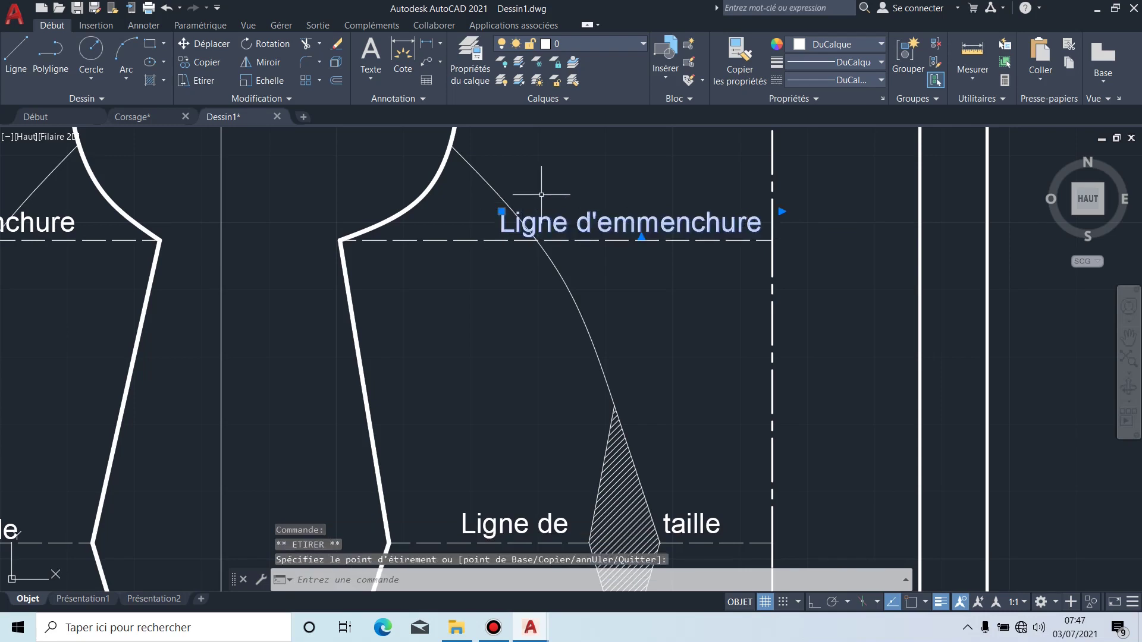
key("Escape")
Step: Delete the thin vertical construction line between the two bodice pieces
scroll(584, 250, "down", 4)
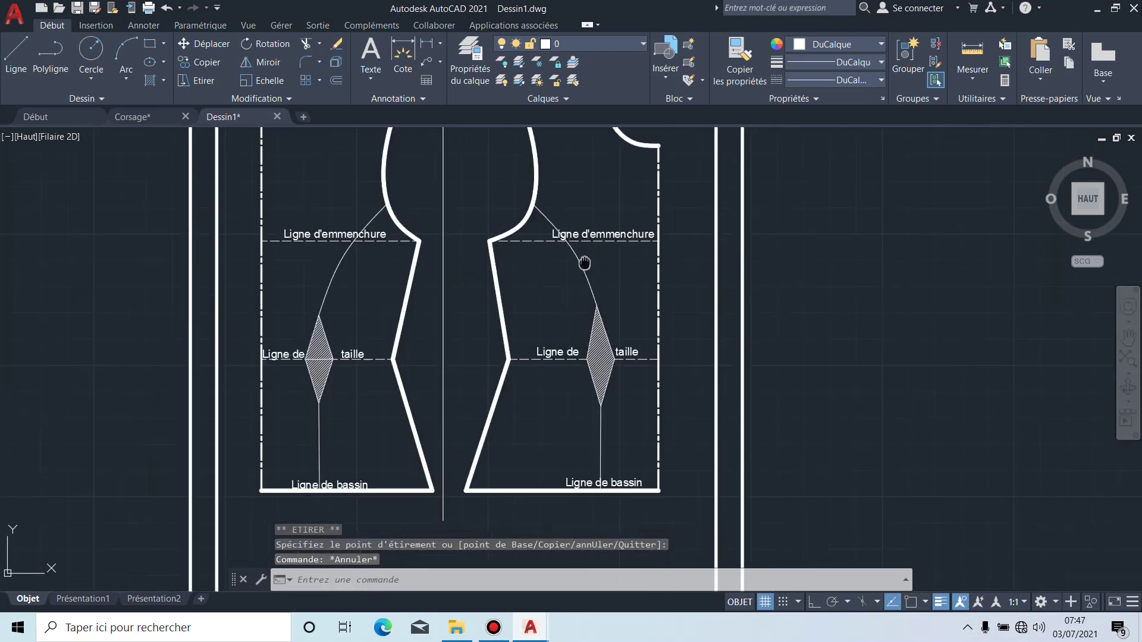
middle_click_drag(584, 263, 584, 208)
scroll(551, 255, "down", 4)
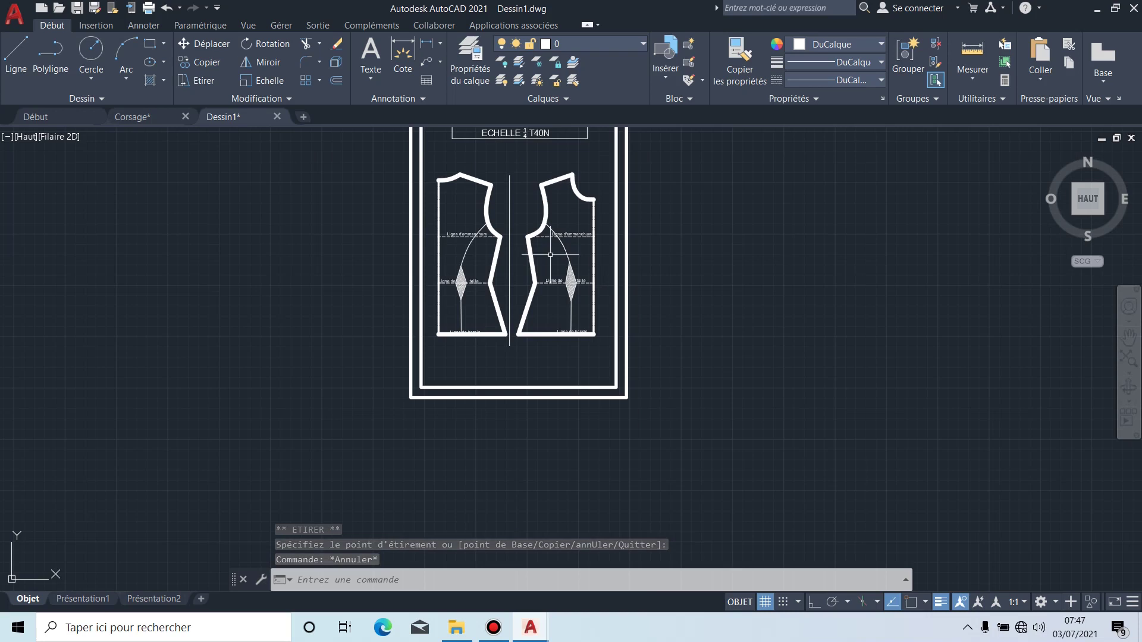
middle_click_drag(538, 167, 544, 223)
scroll(544, 223, "up", 4)
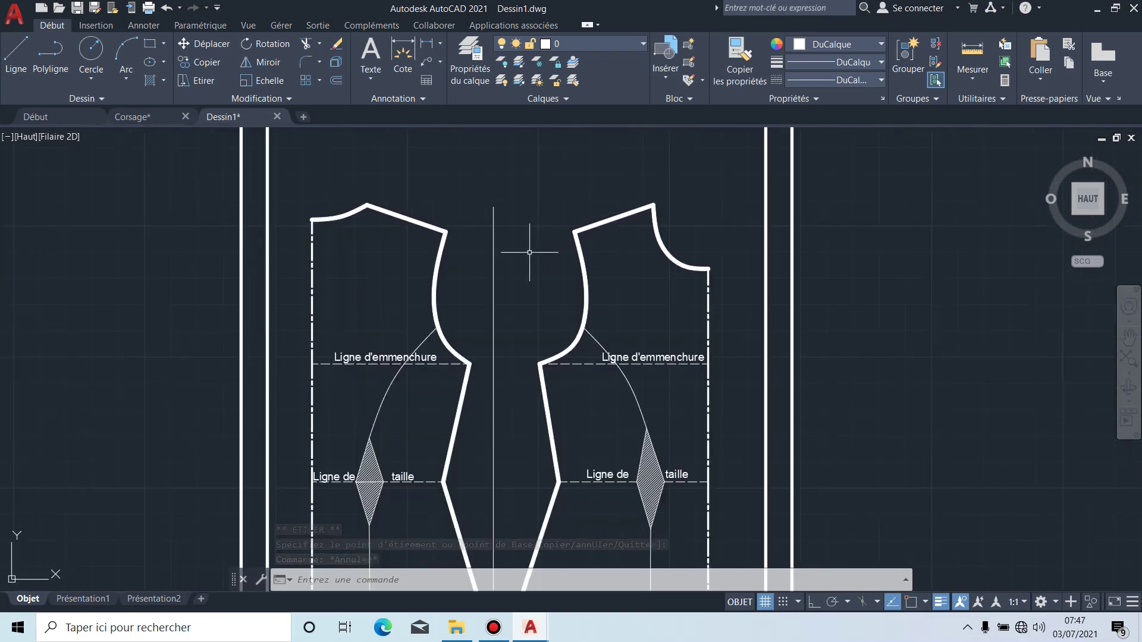
left_click(492, 241)
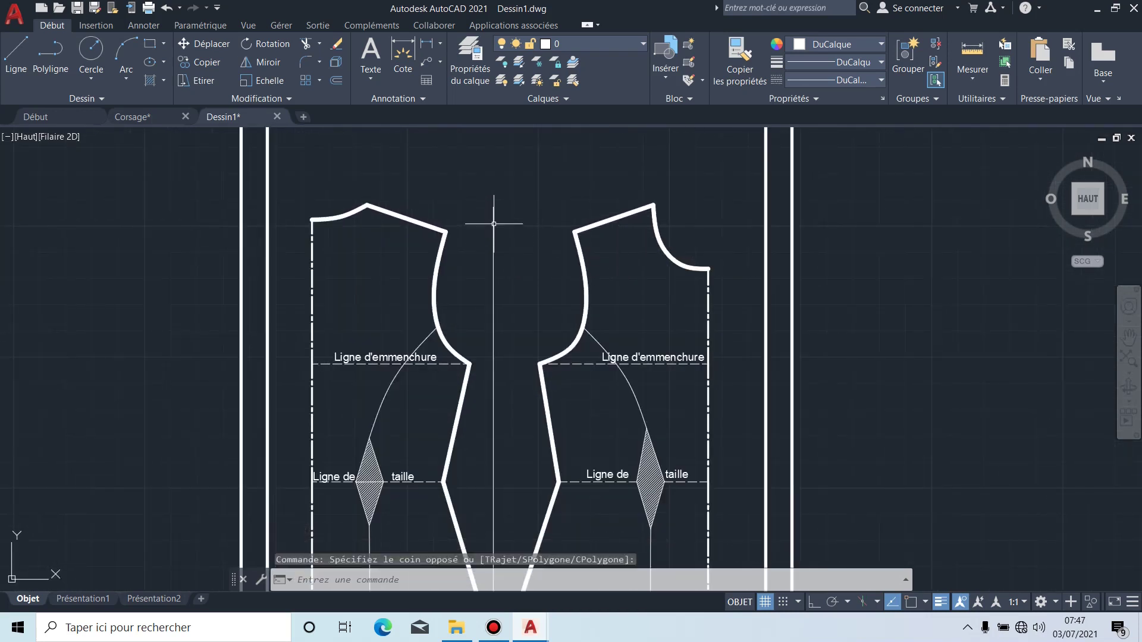
left_click(493, 238)
key("Delete")
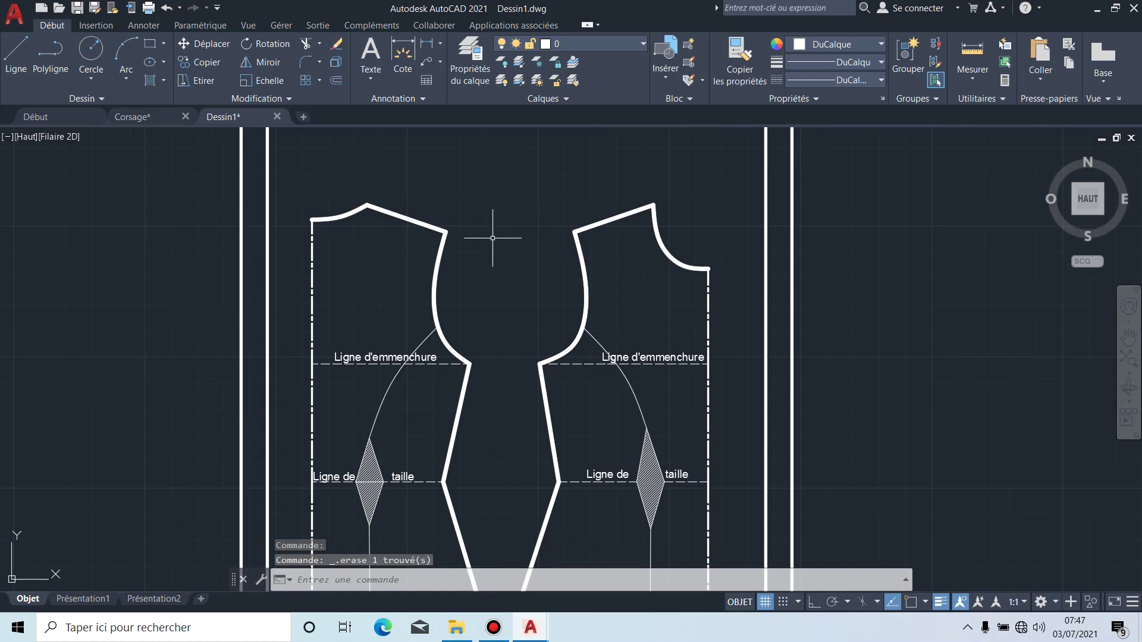
middle_click_drag(649, 318, 696, 234)
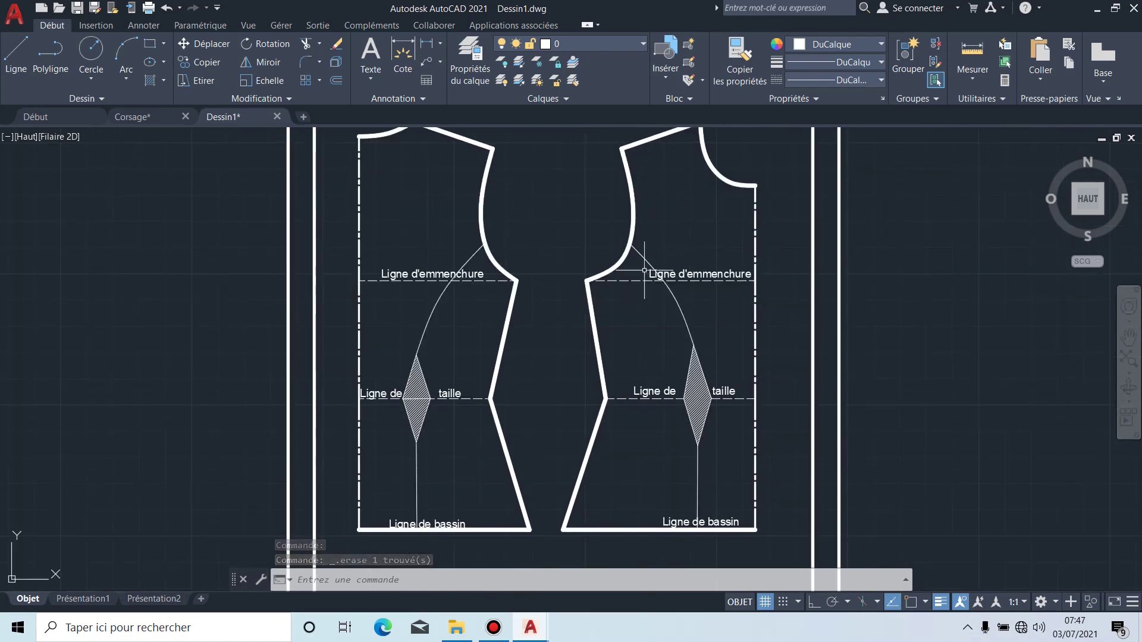
scroll(641, 286, "down", 2)
scroll(665, 307, "up", 2)
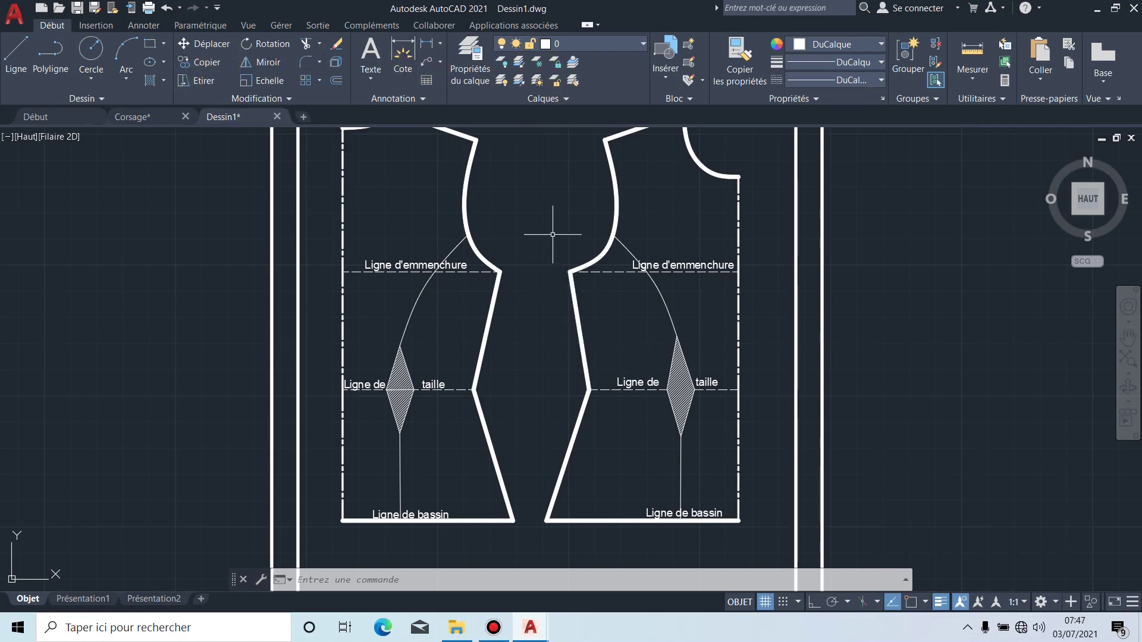
middle_click_drag(552, 236, 561, 280)
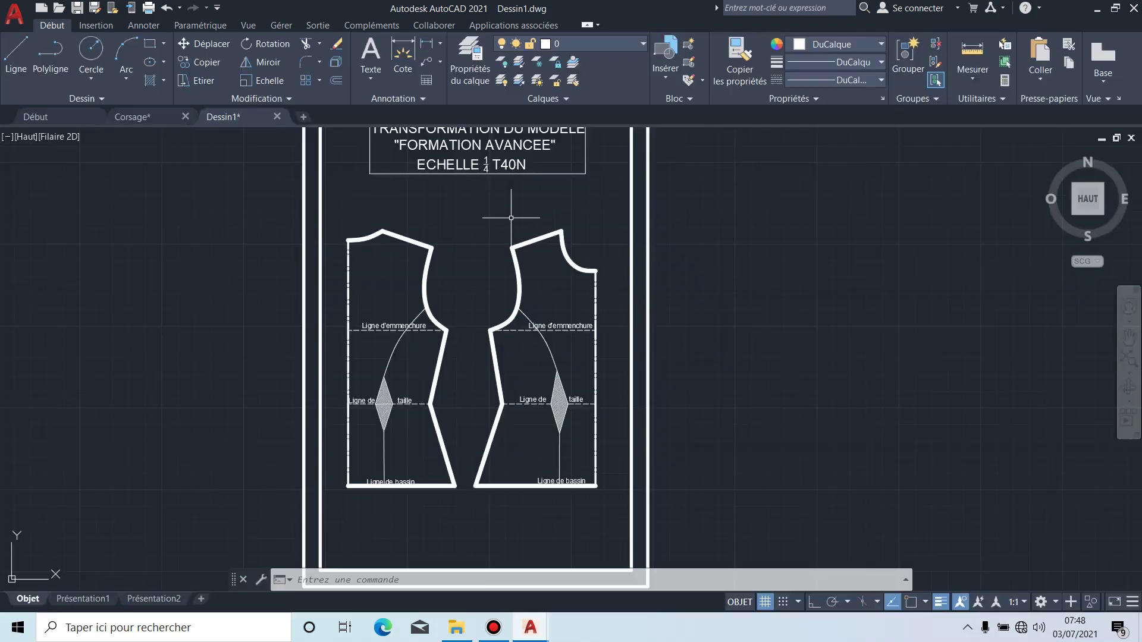
middle_click_drag(501, 220, 471, 238)
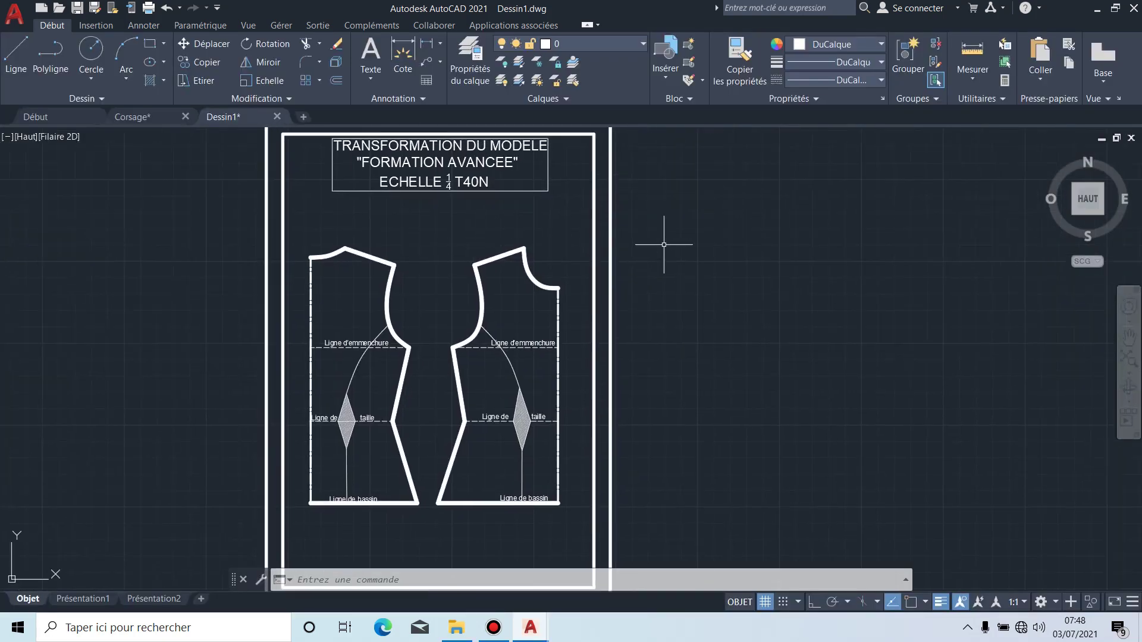
Step: Copy the double sheet frame and its boxed title, without the bodice pieces, to the empty area right of the original sheet
scroll(664, 244, "down", 3)
left_click(682, 229)
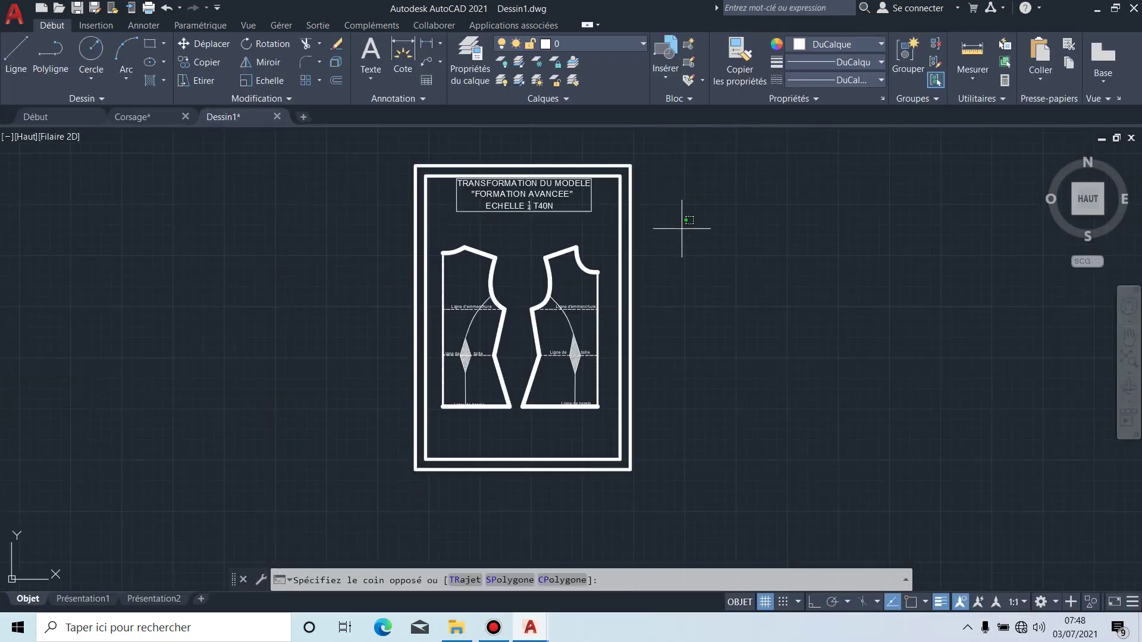
left_click(397, 147)
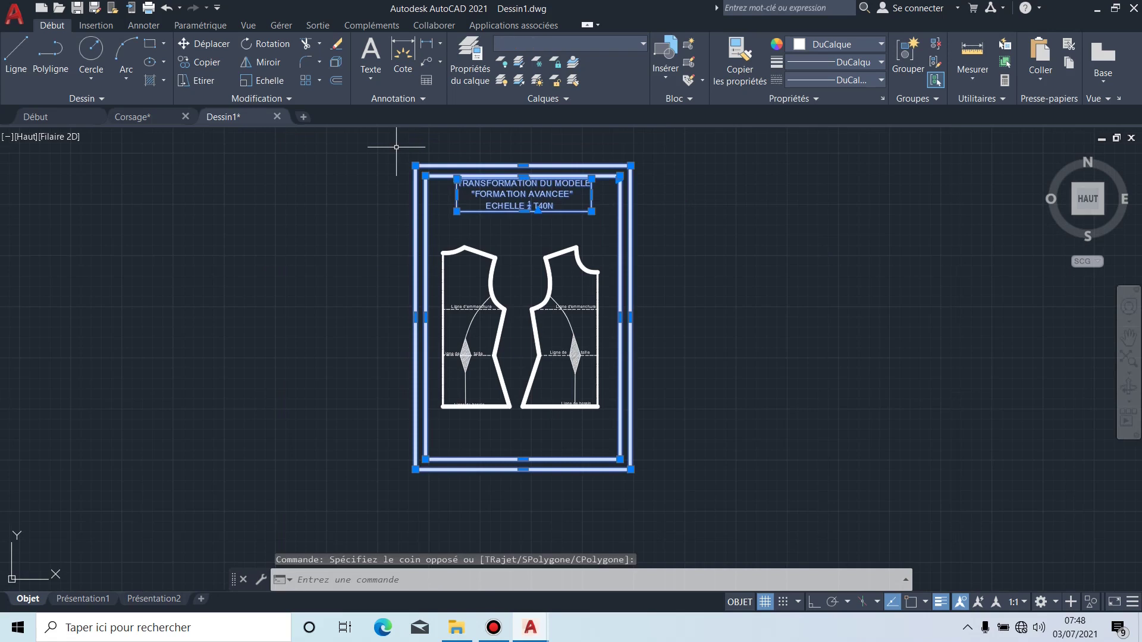
left_click(224, 62)
left_click(595, 448)
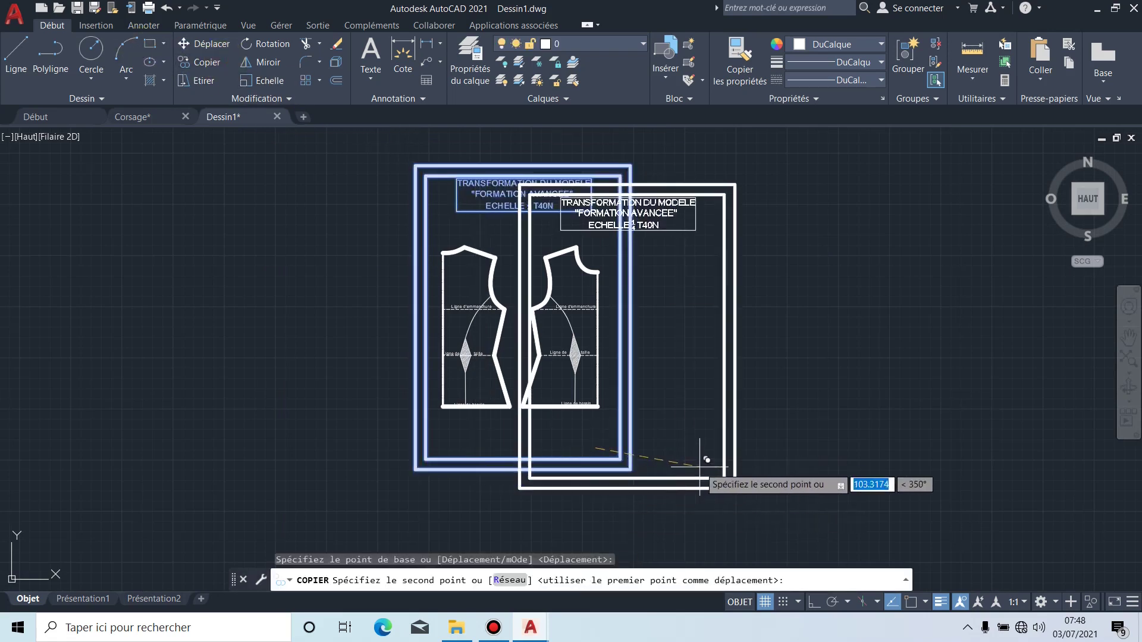
left_click(857, 454)
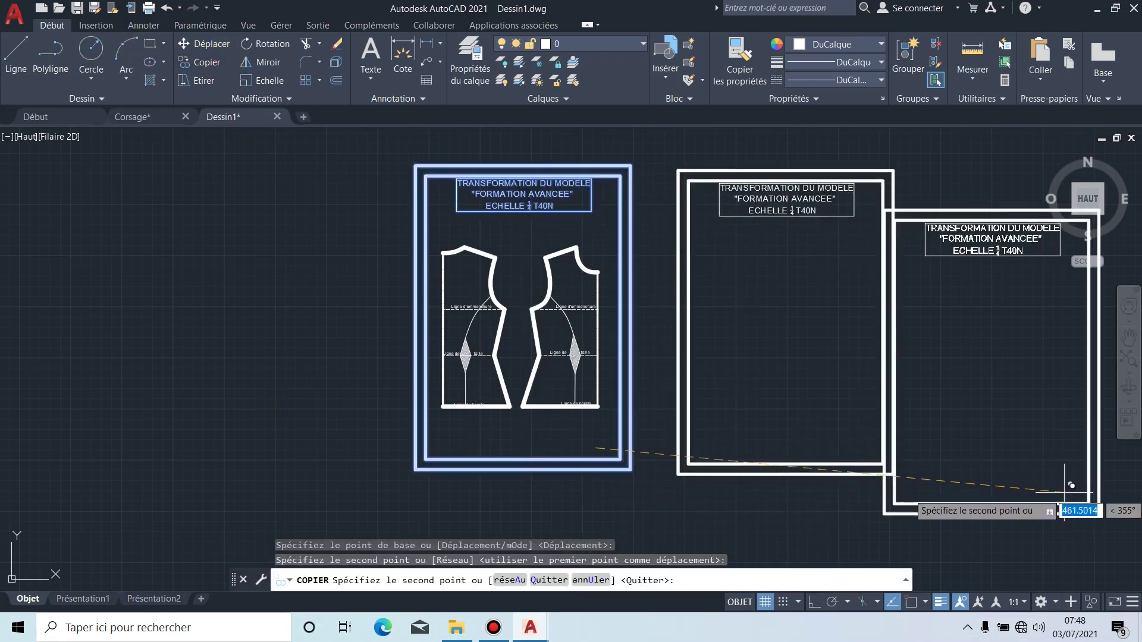
key("Escape")
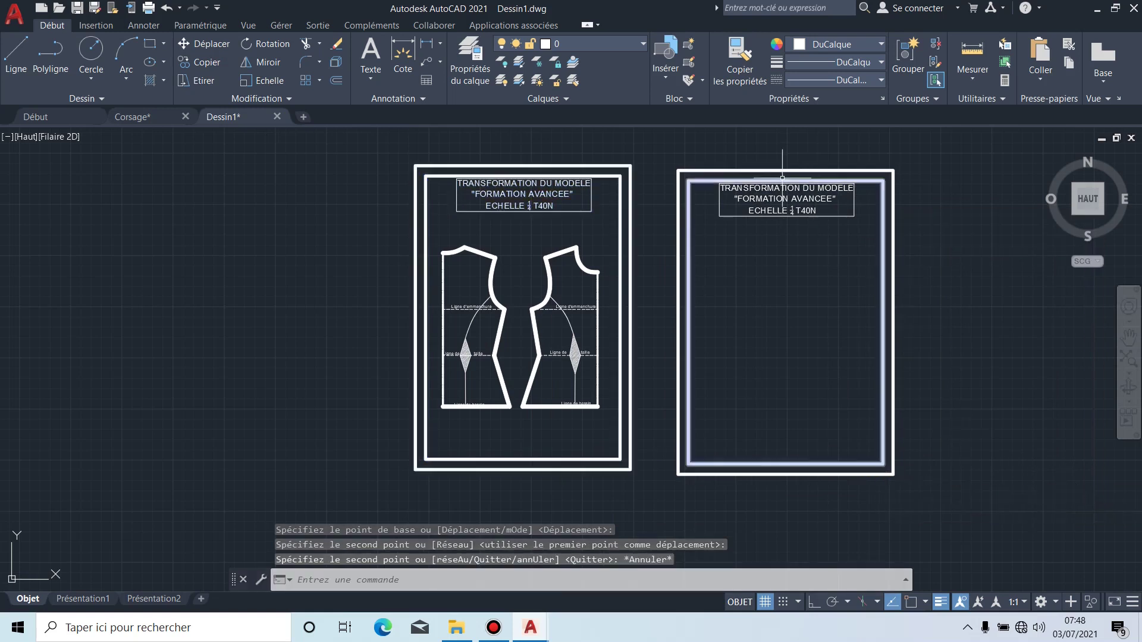
Step: In the copied sheet's title, replace "TRANSFORMATION" with "PATRONNAGE INDUSTRIEL" ahead of "DU MODELE"
scroll(784, 198, "up", 4)
scroll(833, 231, "up", 2)
middle_click_drag(848, 305, 745, 389)
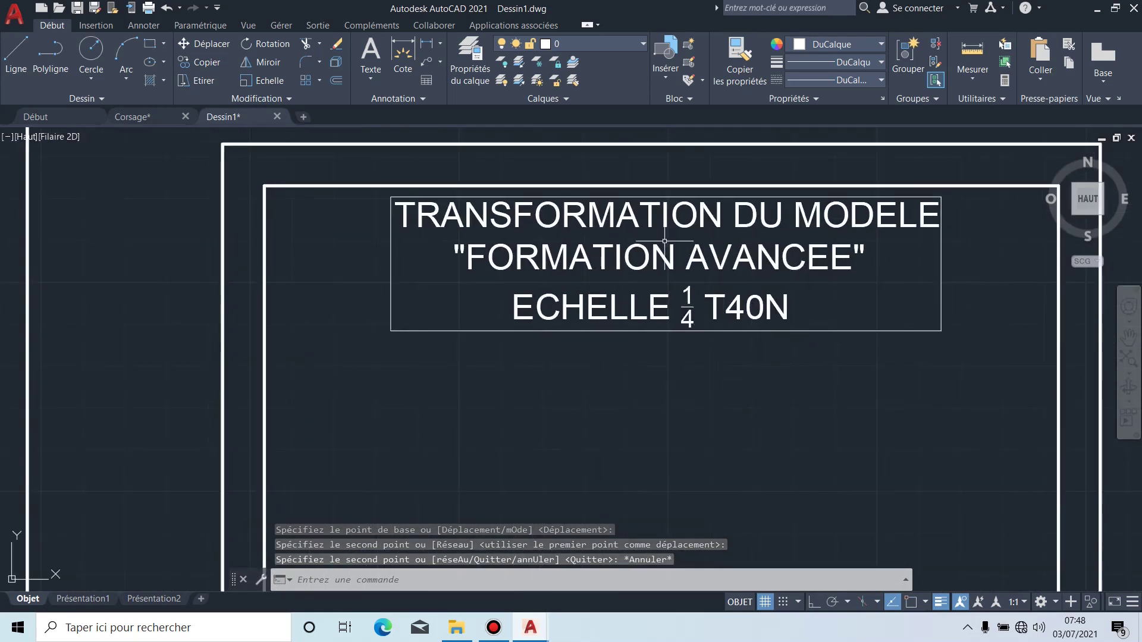
double_click(651, 210)
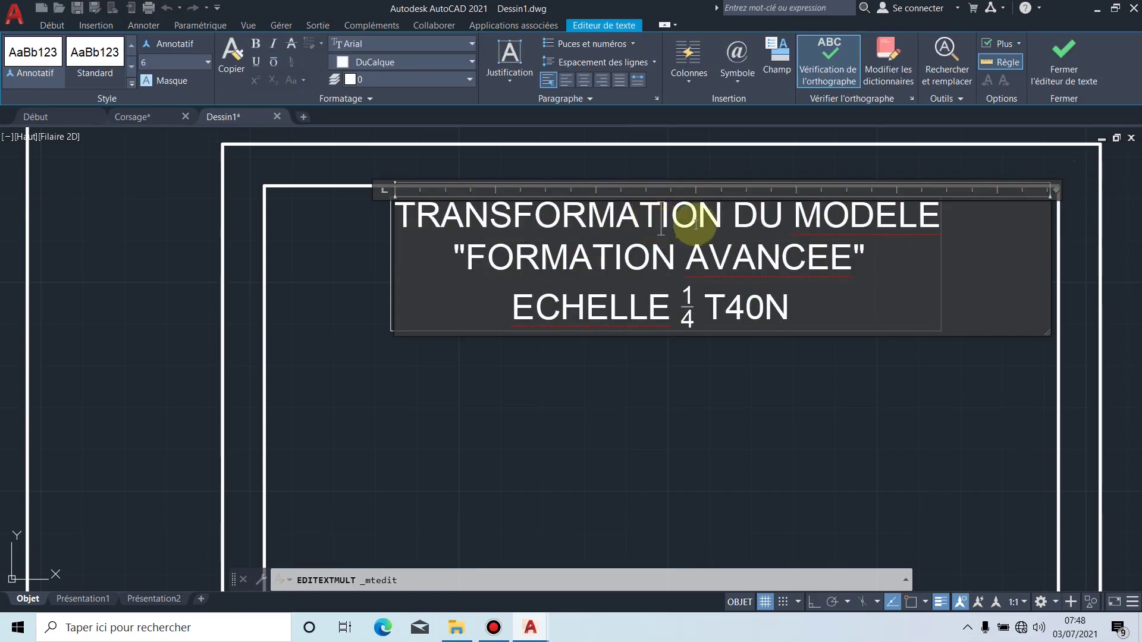
key("BackSpace")
key("BackSpace")
key("BackSpace")
key("BackSpace")
key("BackSpace")
key("BackSpace")
key("BackSpace")
key("BackSpace")
key("BackSpace")
key("BackSpace")
key("BackSpace")
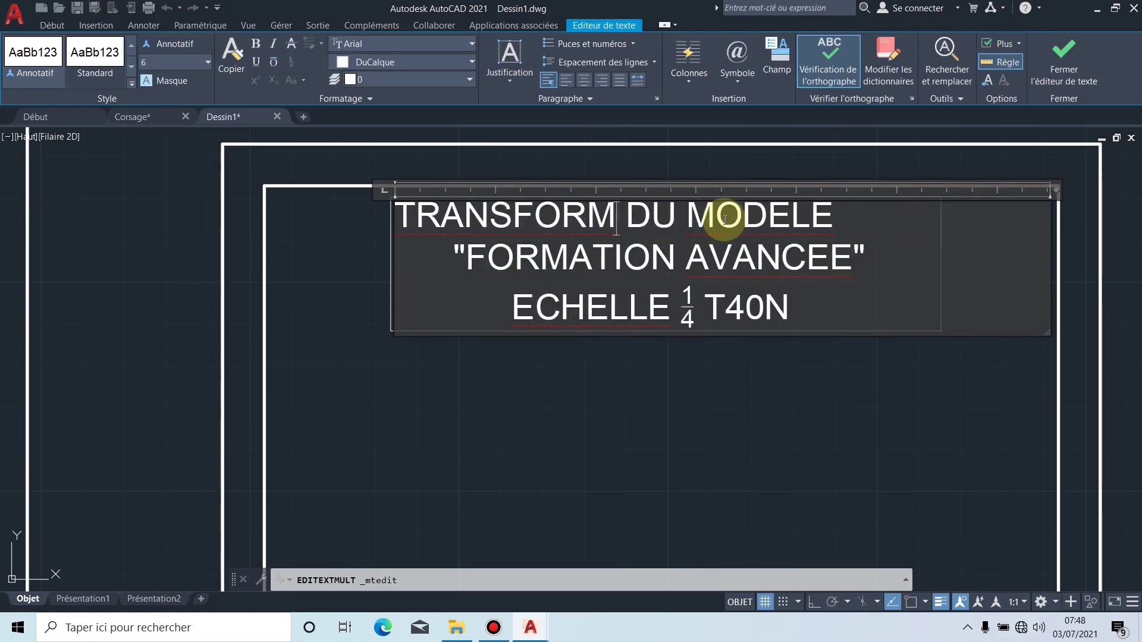
key("BackSpace")
key("BackSpace")
key("BackSpace")
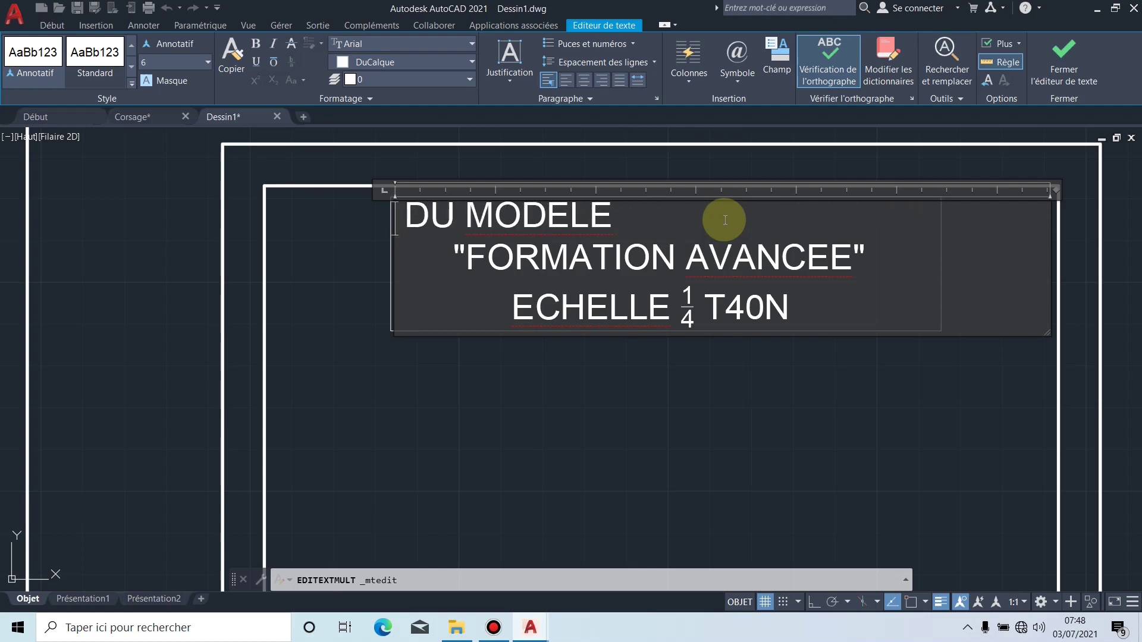
type("p")
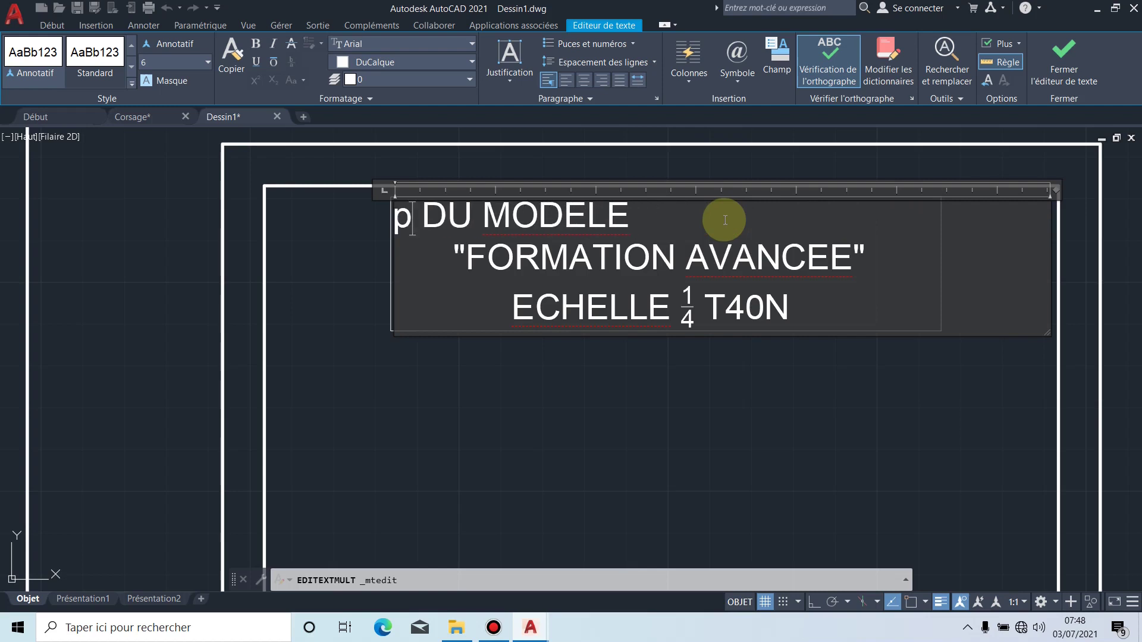
key("BackSpace")
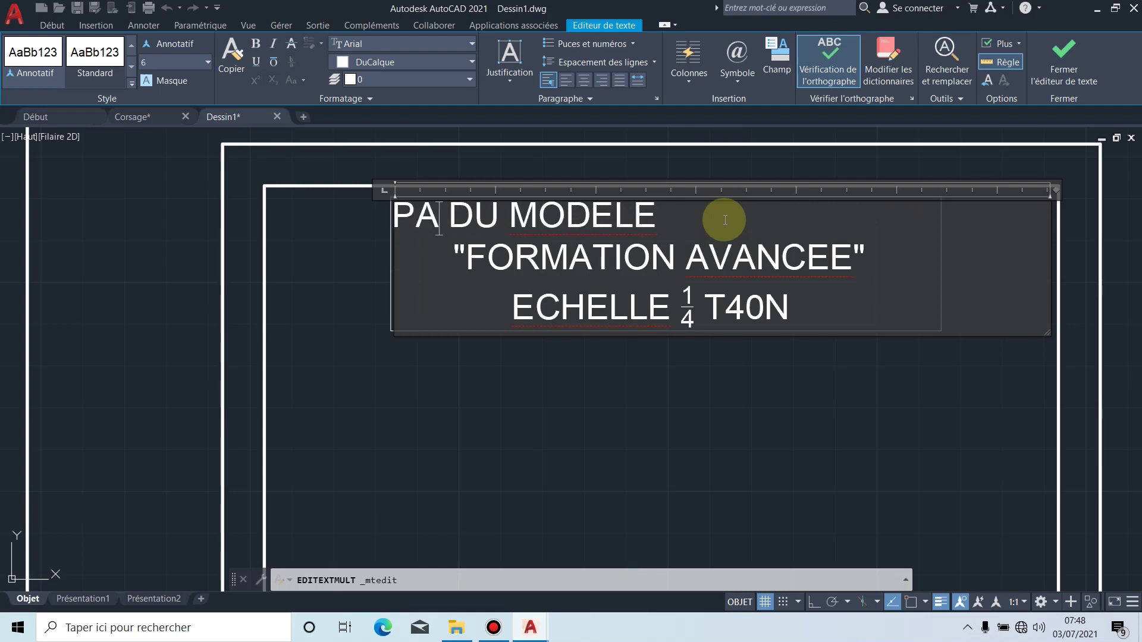
type("TRO")
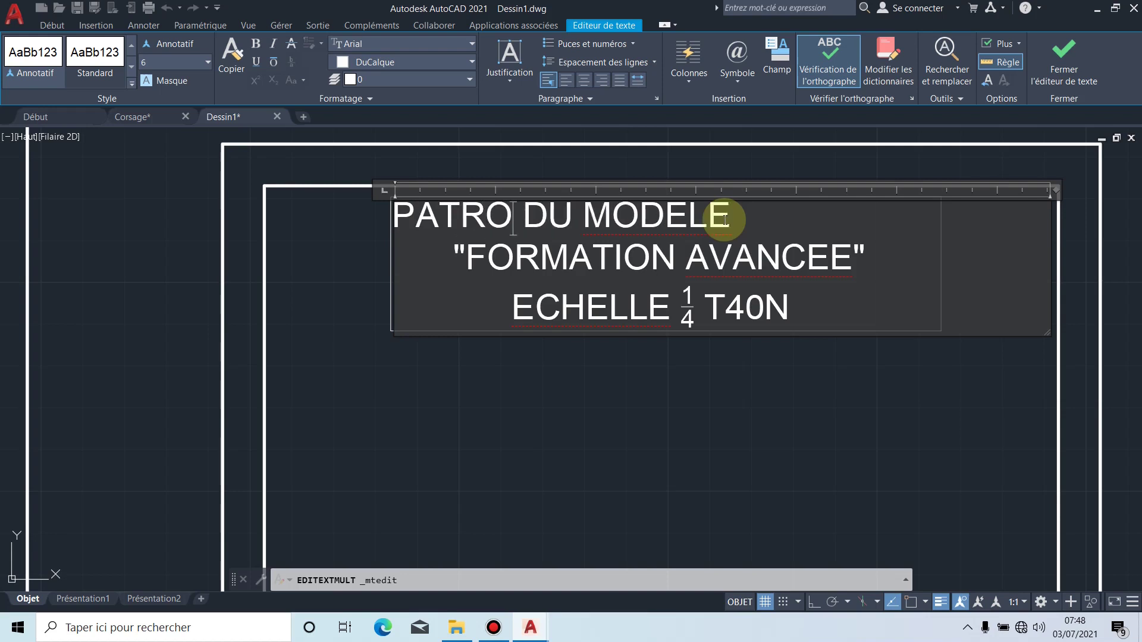
type("NNAGE")
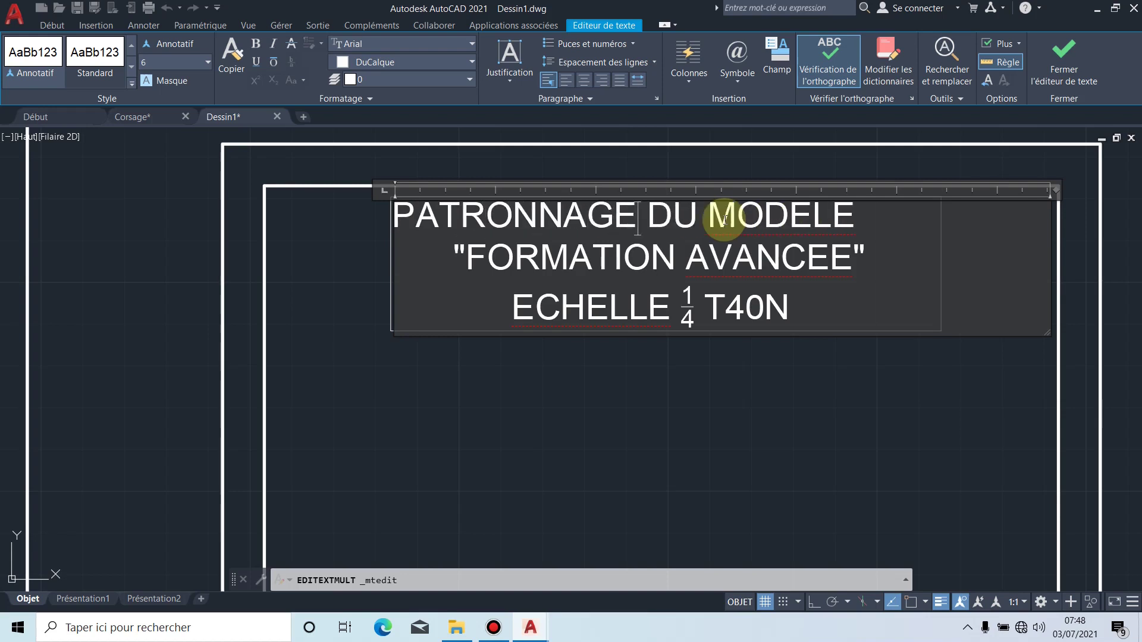
type(" O")
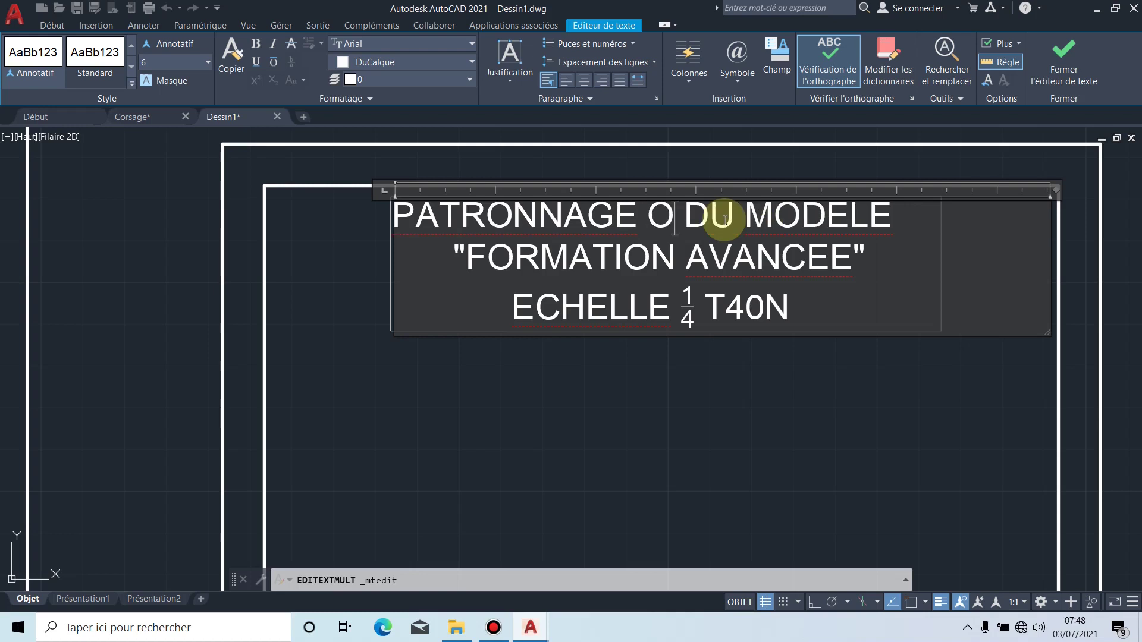
key("BackSpace")
type("INSU")
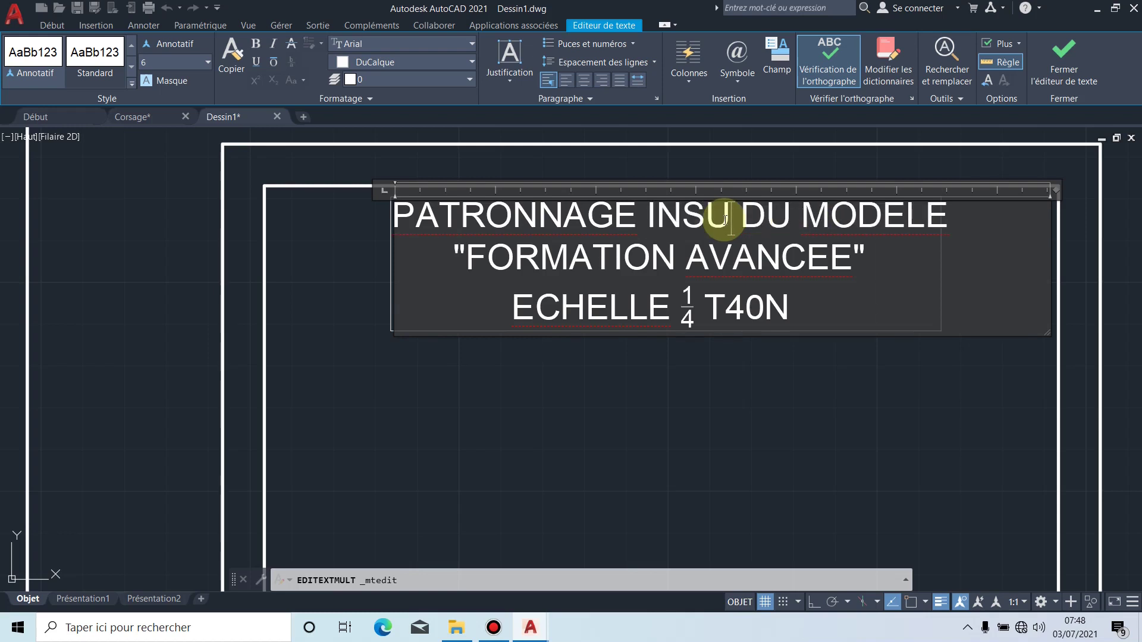
key("BackSpace")
key("BackSpace")
type("DUS")
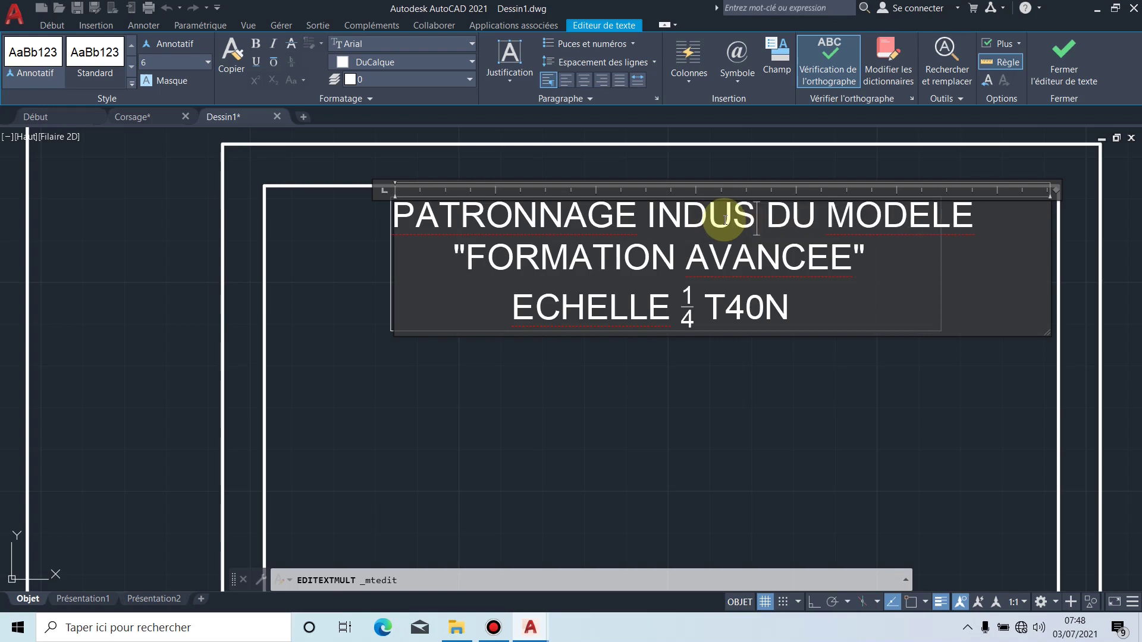
type("TRIEL")
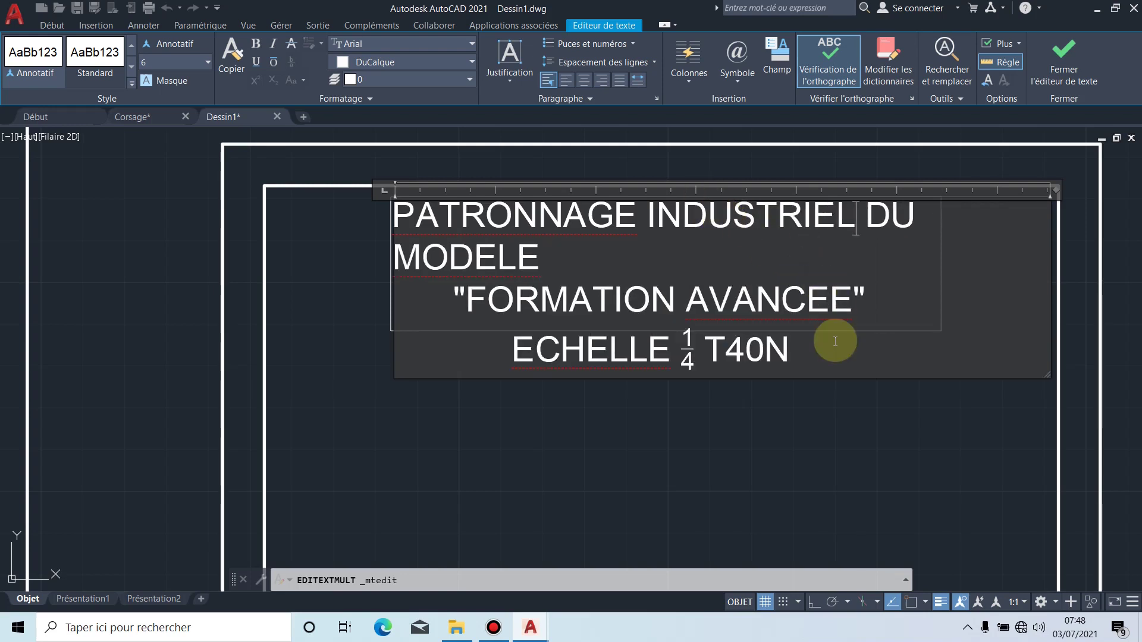
Step: Widen the title's text boundary so that "PATRONNAGE INDUSTRIEL DU MODELE" fits on a single line
scroll(832, 351, "down", 2)
scroll(841, 357, "down", 1)
middle_click_drag(841, 357, 756, 350)
key("F7")
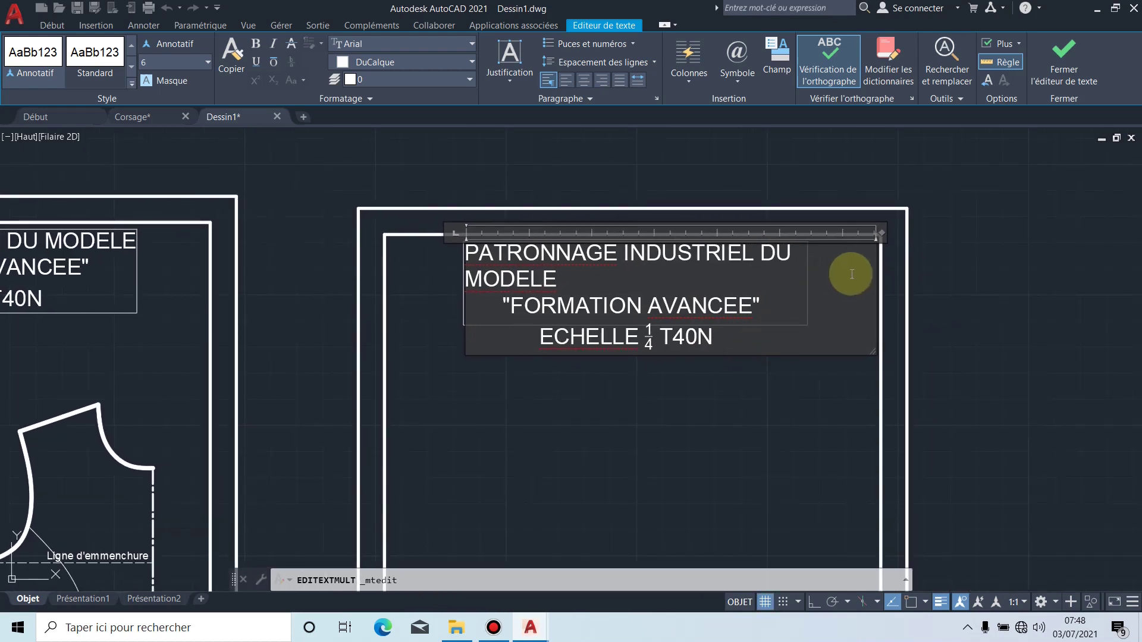
left_click_drag(877, 268, 907, 266)
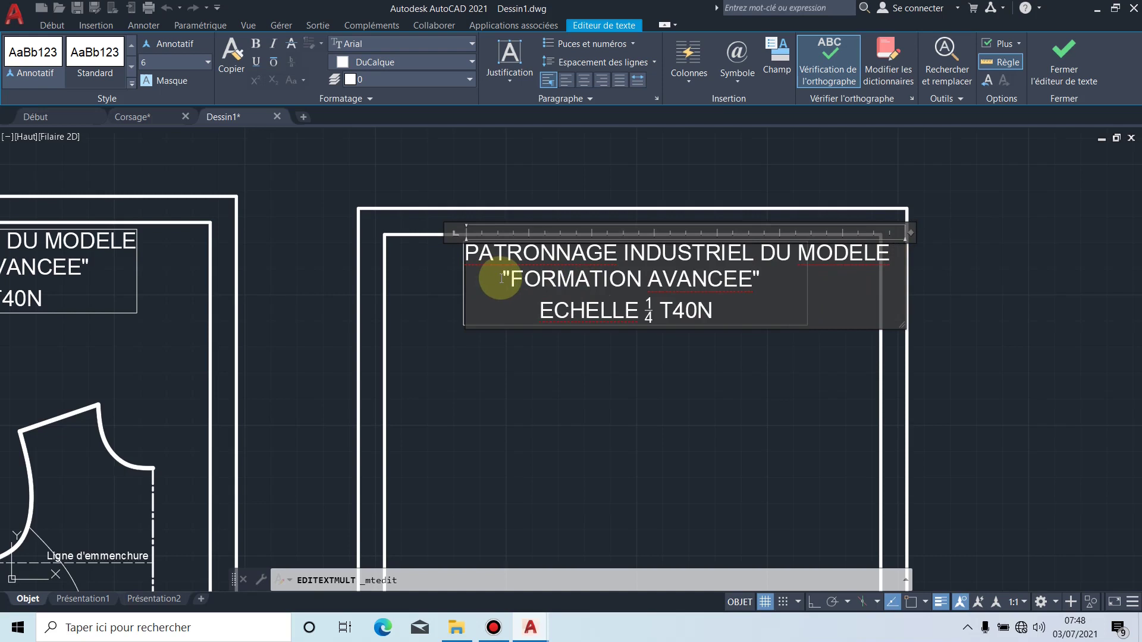
Step: Indent the "FORMATION AVANCEE" and "ECHELLE 1/4 T40N" lines with spaces to centre them under the first line, and finish the text edit
scroll(501, 278, "up", 2)
middle_click_drag(503, 279, 306, 260)
left_click(298, 255)
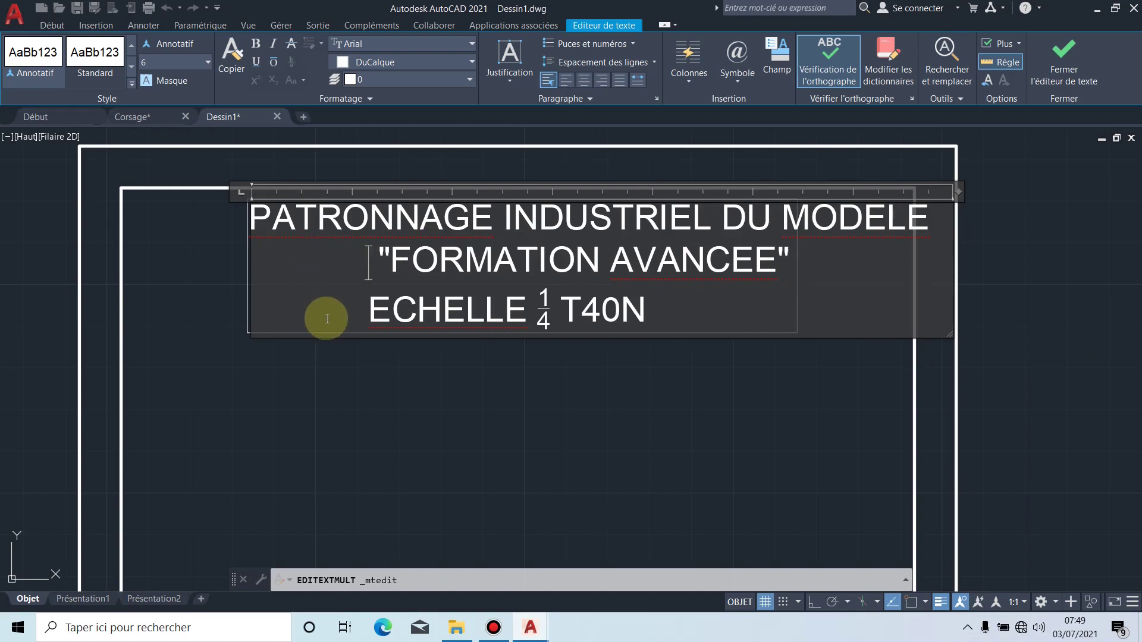
left_click(352, 325)
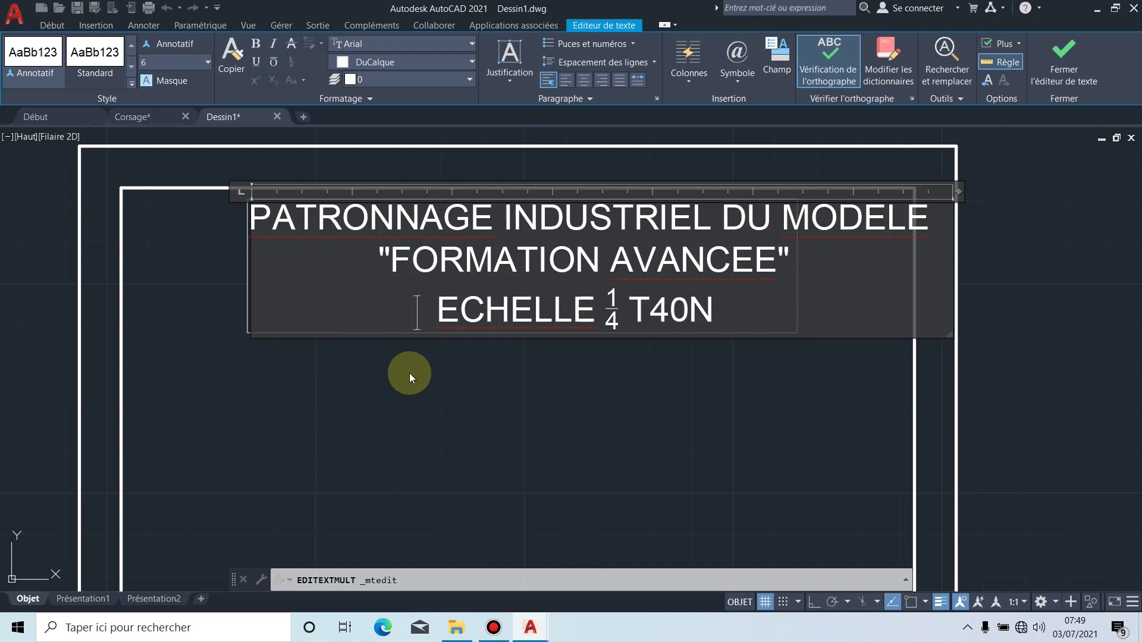
left_click(458, 380)
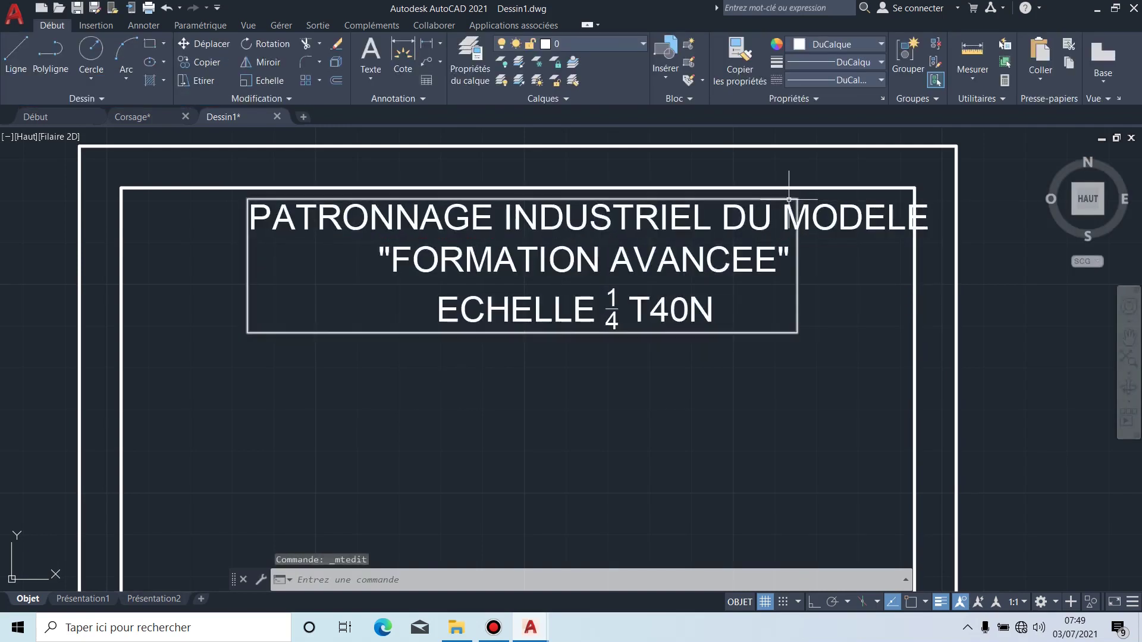
Step: Move the title text left so the whole first line lies inside the inner frame
left_click(671, 217)
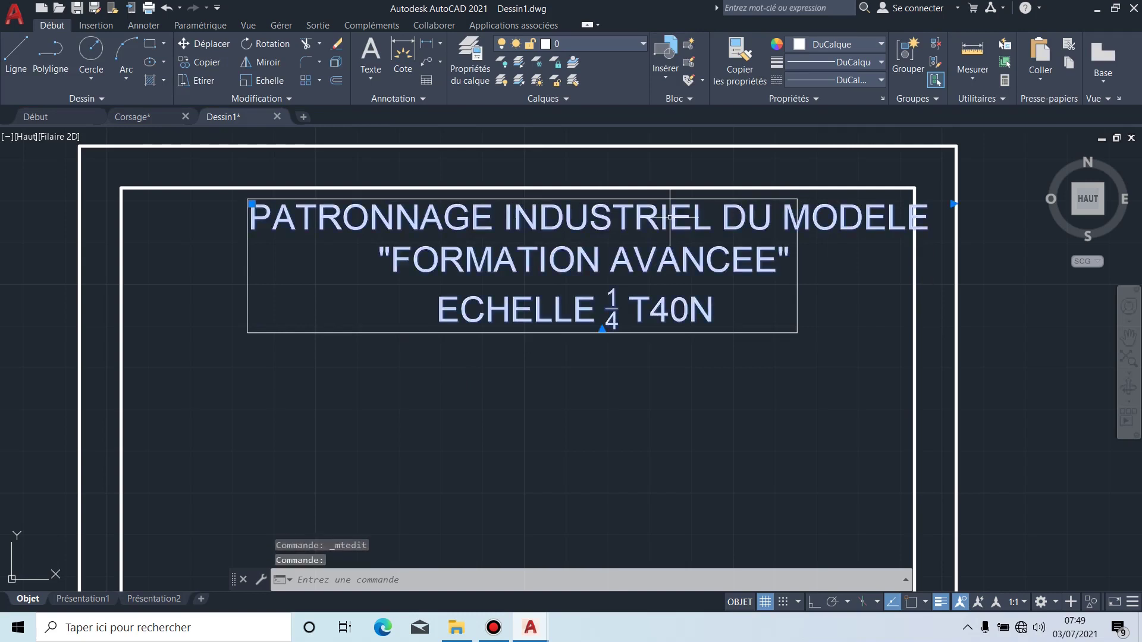
left_click(252, 203)
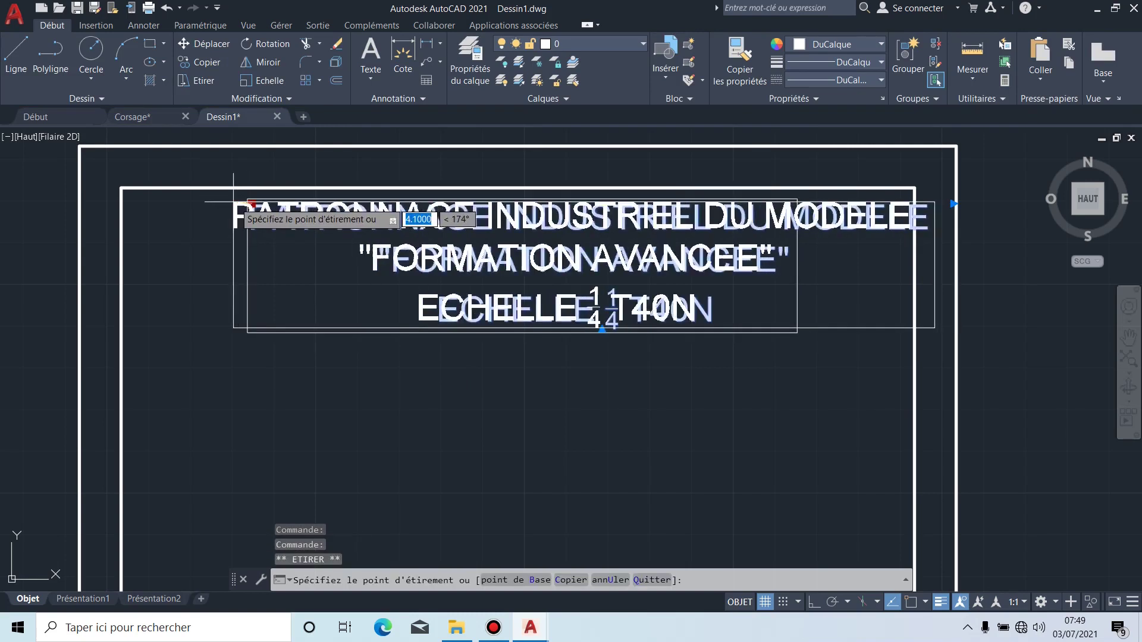
left_click(200, 203)
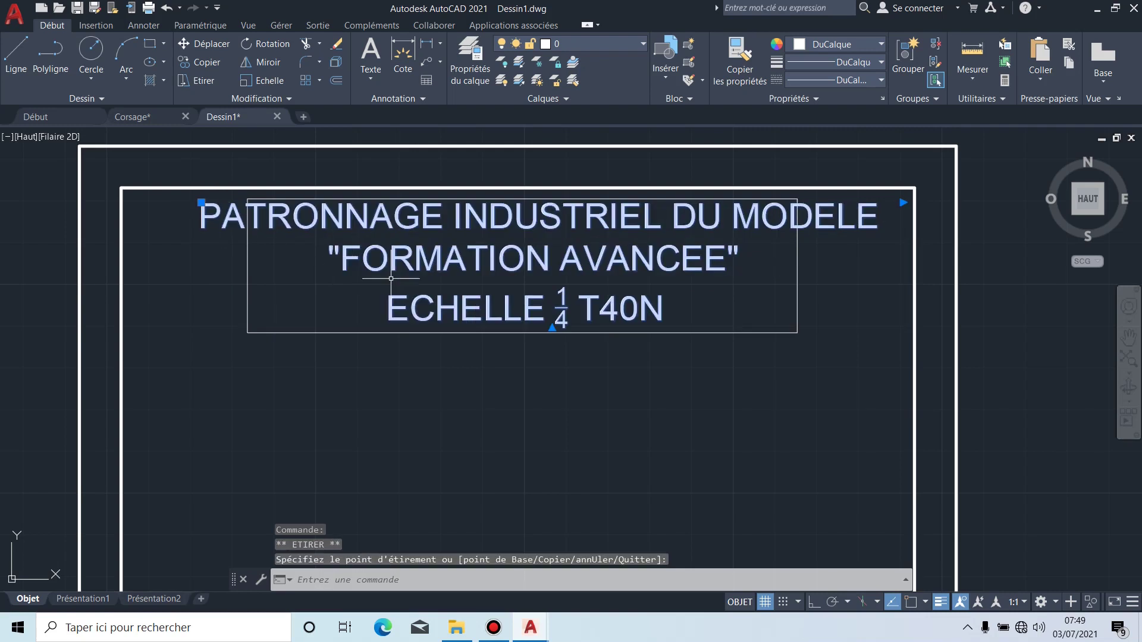
key("Escape")
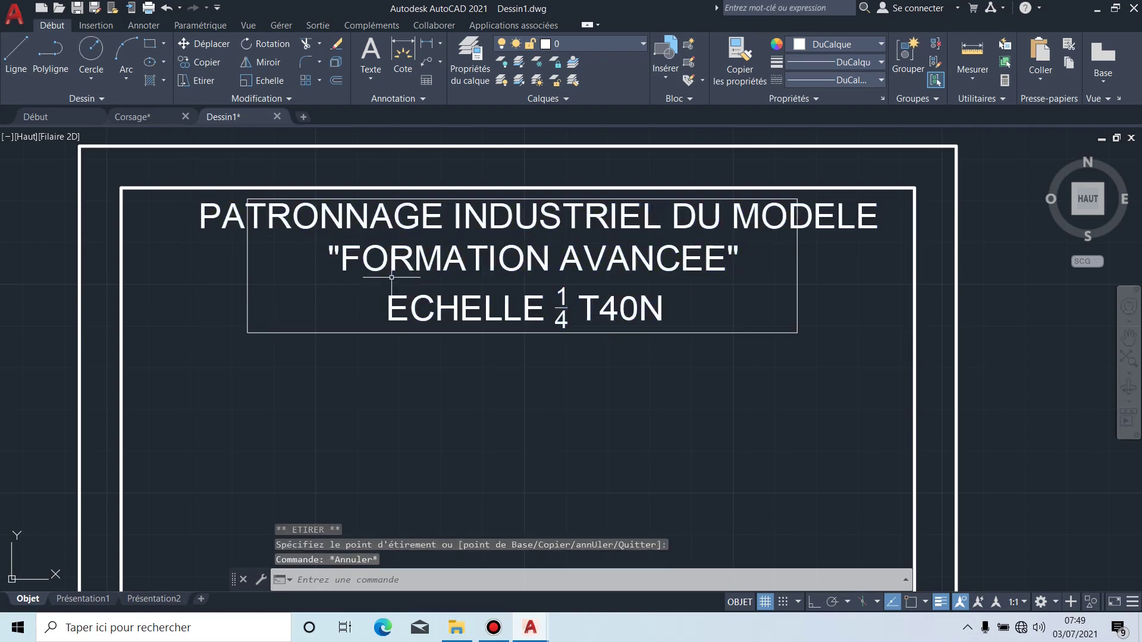
Step: Stretch the title box's right edge horizontally, with Ortho on, to just past the end of "MODELE"
left_click(498, 197)
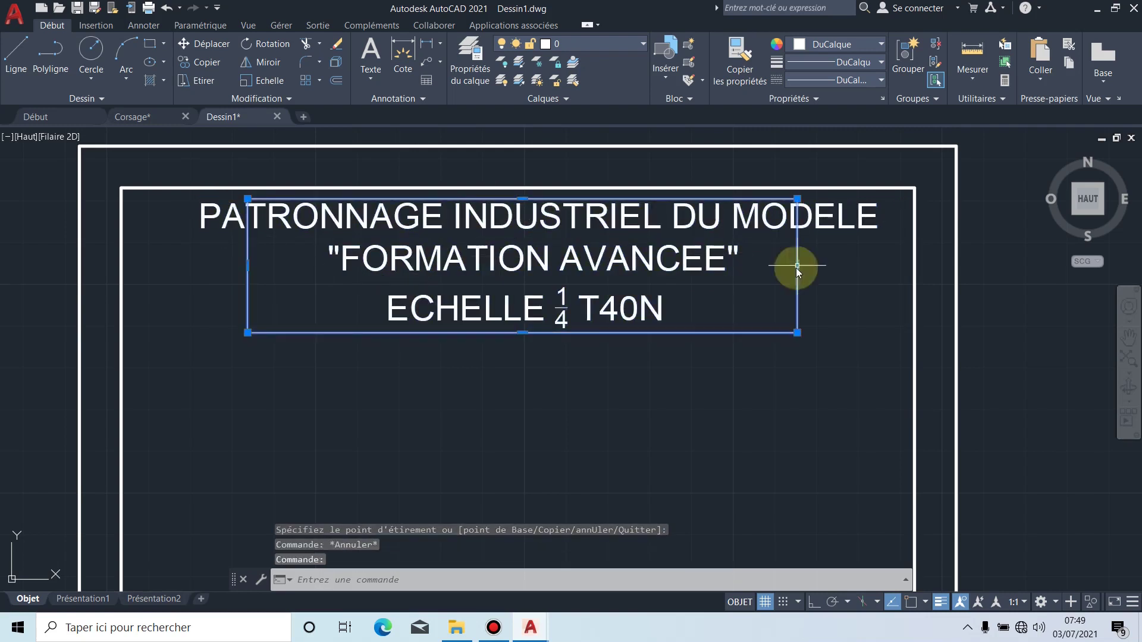
scroll(803, 263, "up", 2)
mouse_move(793, 269)
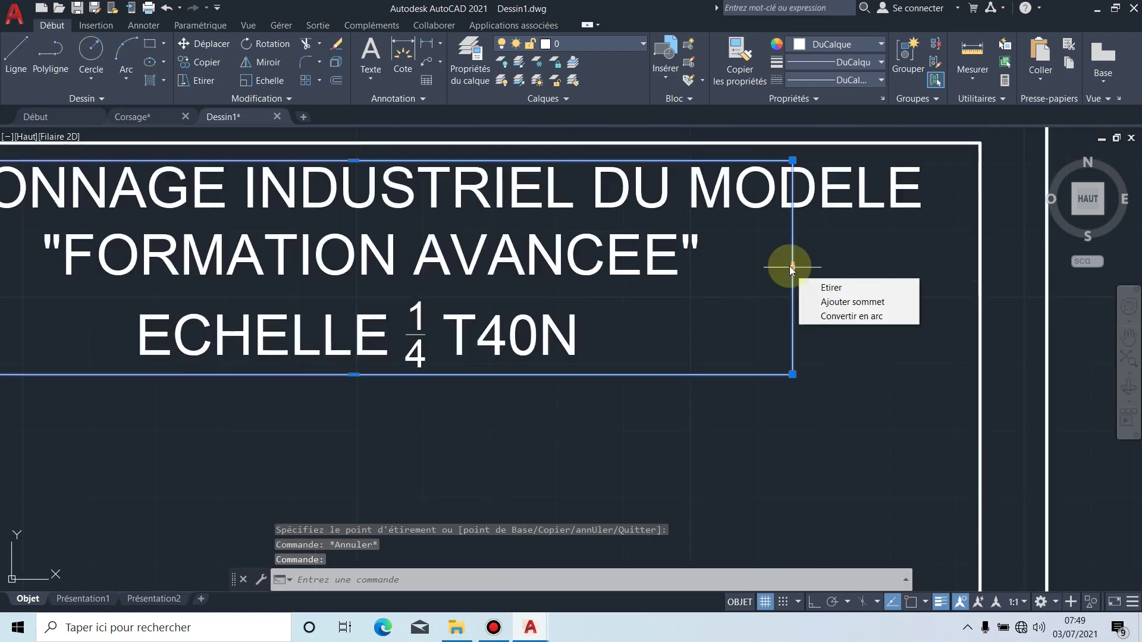
left_click(793, 267)
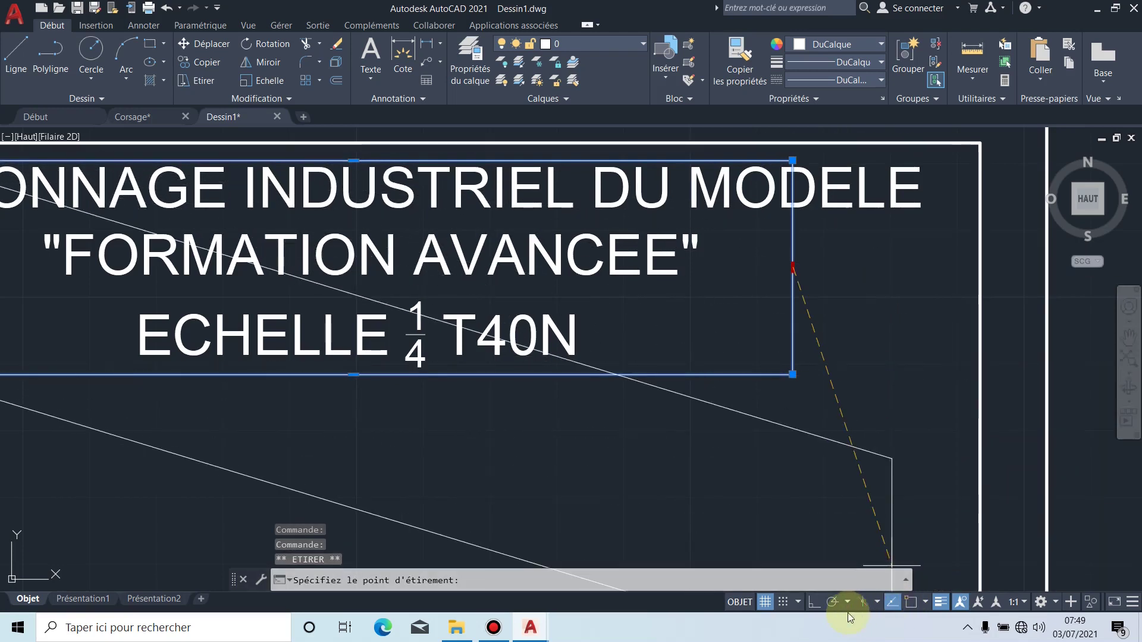
left_click(814, 602)
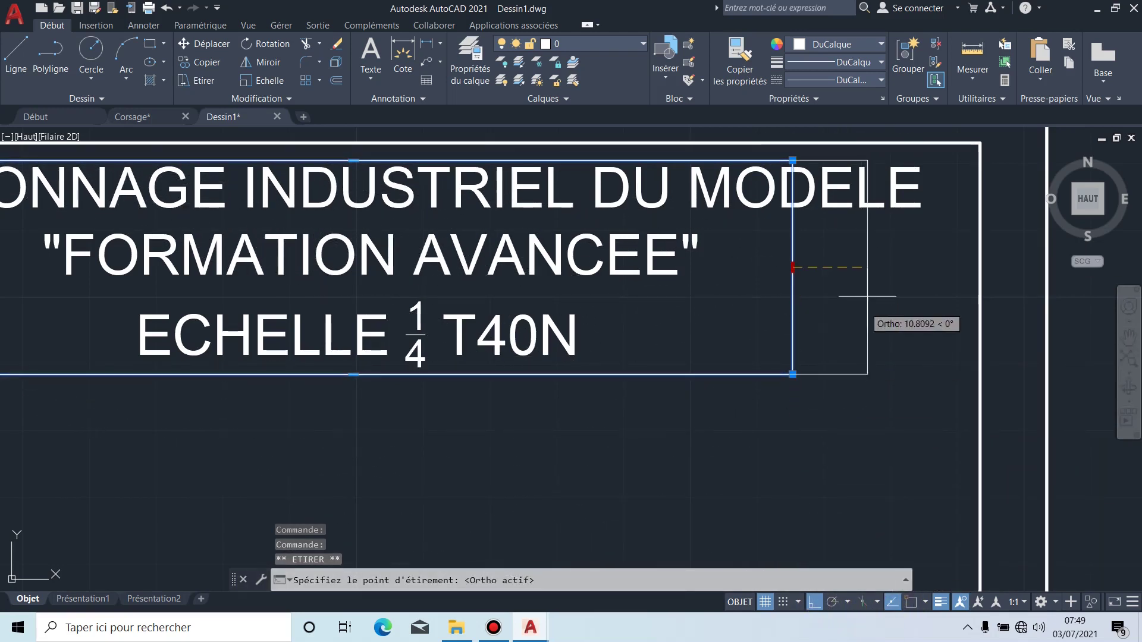
left_click(926, 291)
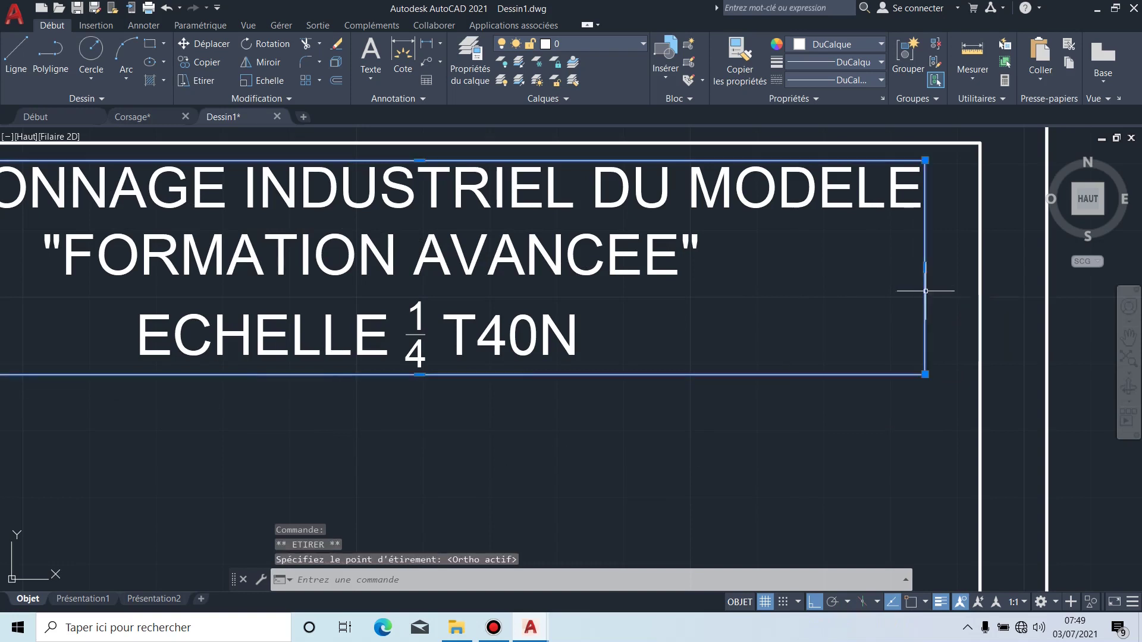
Step: Stretch the title box's left edge horizontally to just before "PATRONNAGE" and deselect the box
scroll(825, 378, "down", 2)
middle_click_drag(667, 350, 807, 337)
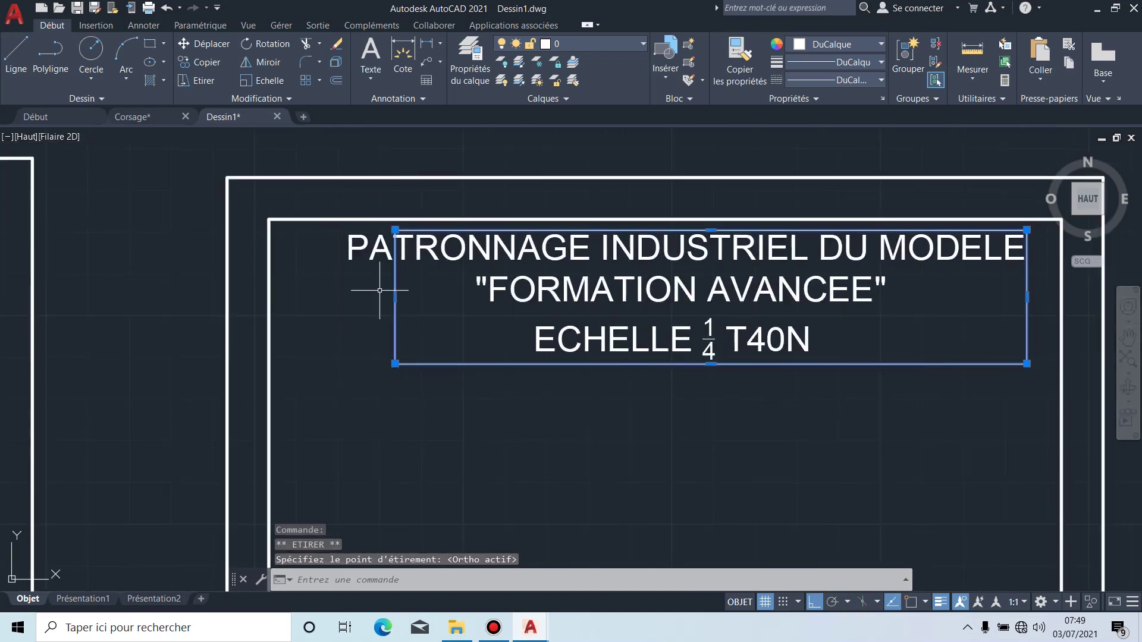
scroll(372, 291, "up", 2)
left_click(408, 301)
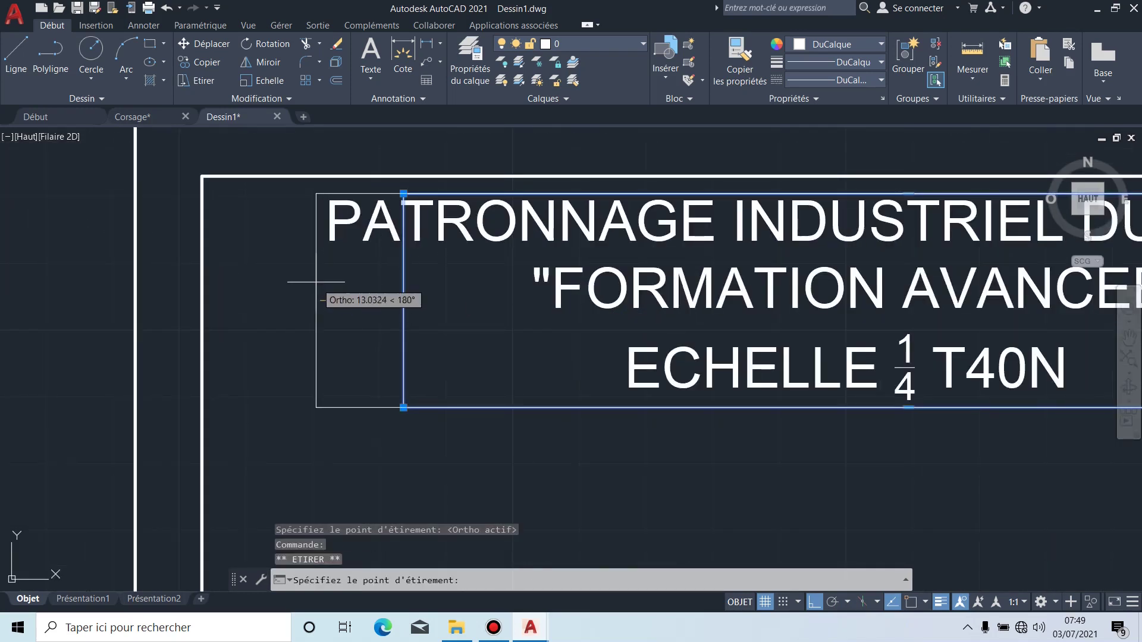
left_click(321, 282)
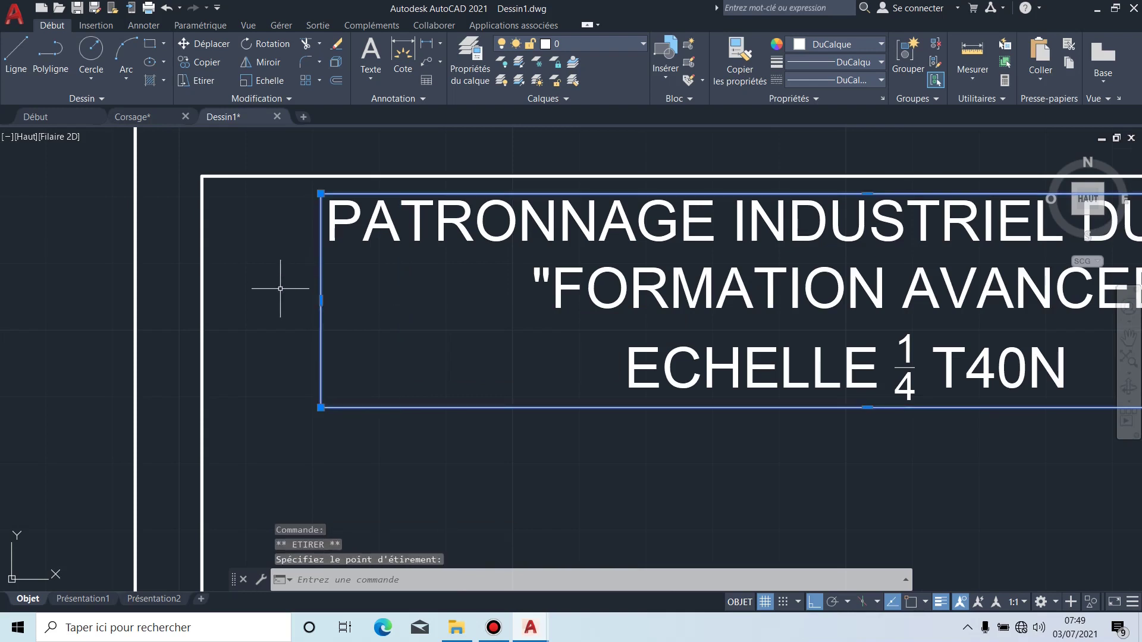
key("Escape")
scroll(408, 369, "down", 4)
middle_click_drag(586, 434, 609, 338)
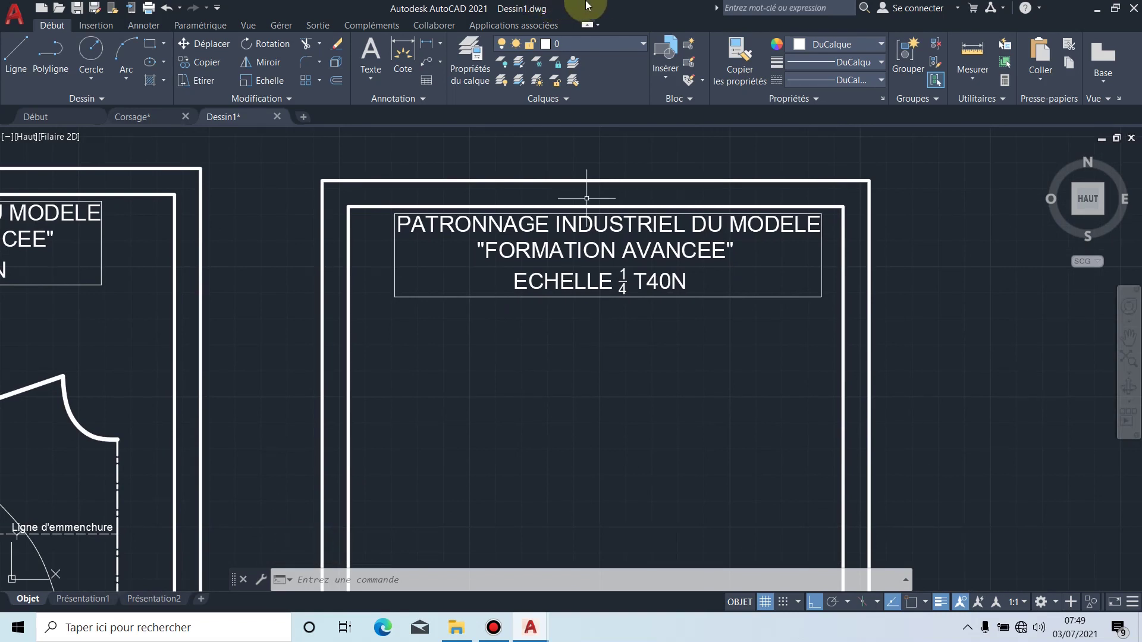
mouse_move(600, 7)
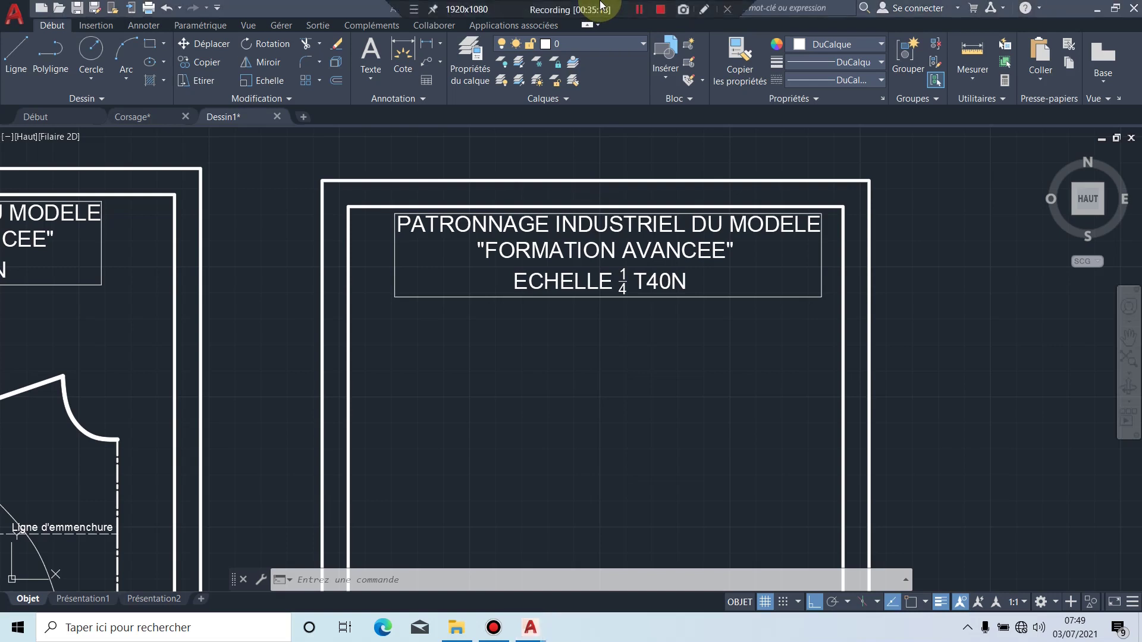
left_click(636, 11)
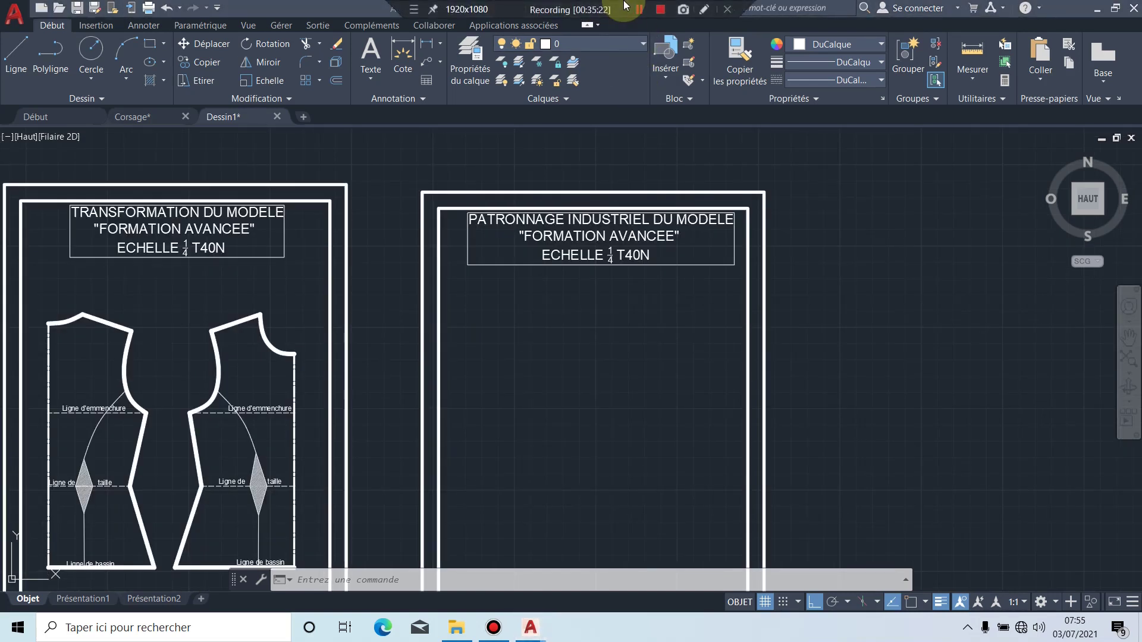
Step: Examine the bodice pieces on the transformation sheet and the empty frame of the industrial pattern sheet beside it
scroll(564, 254, "up", 2)
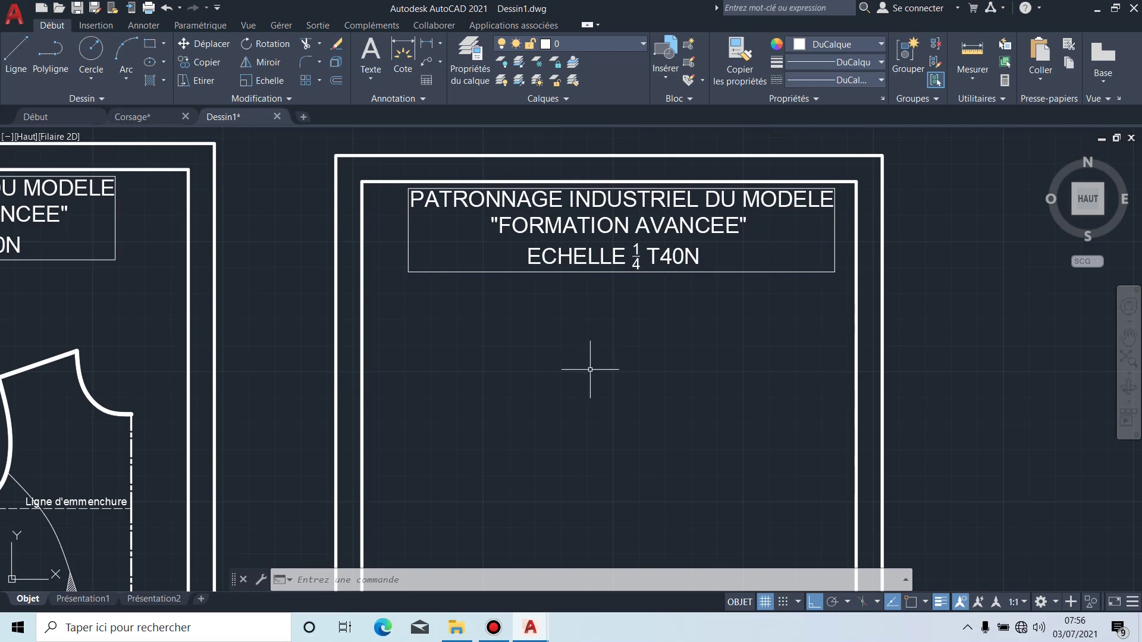
scroll(590, 369, "down", 4)
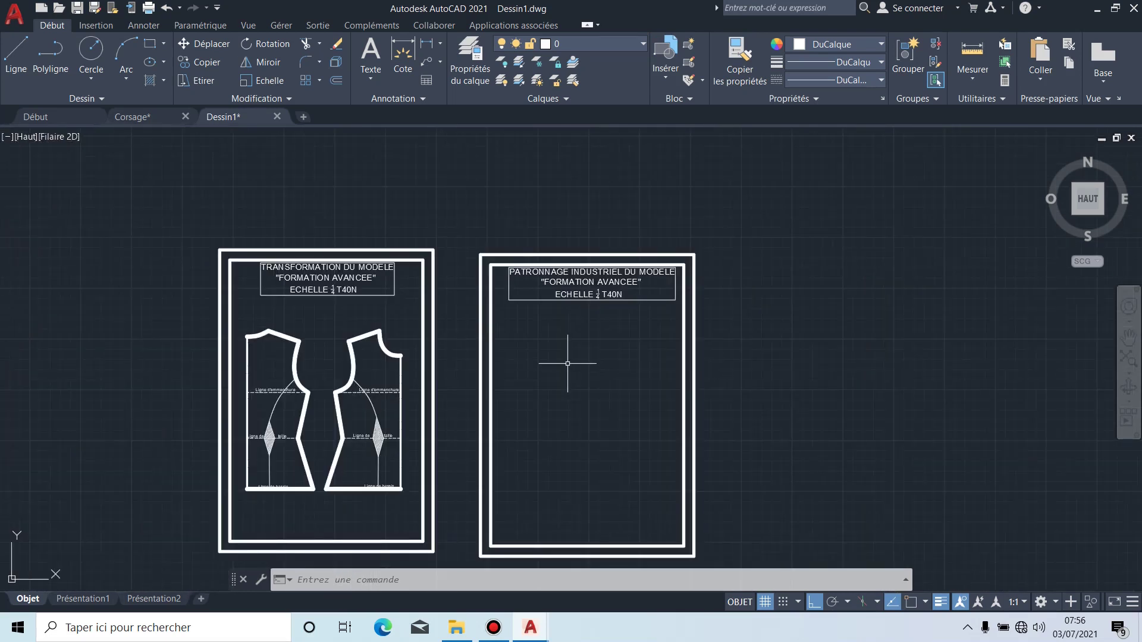
middle_click_drag(568, 364, 592, 331)
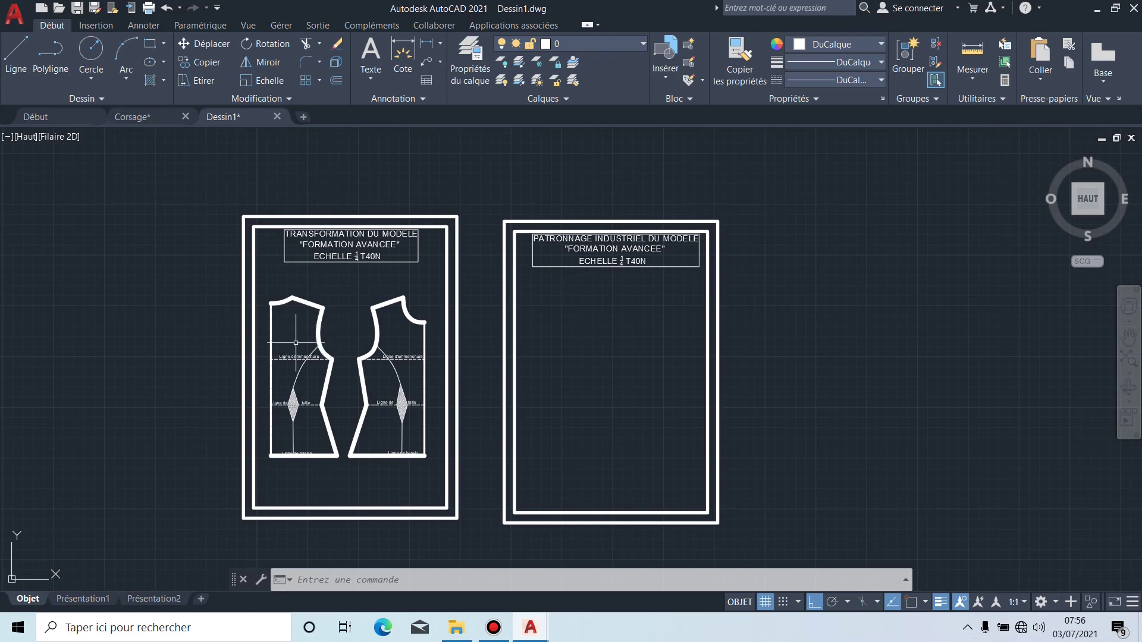
scroll(295, 344, "up", 2)
middle_click_drag(322, 377, 331, 326)
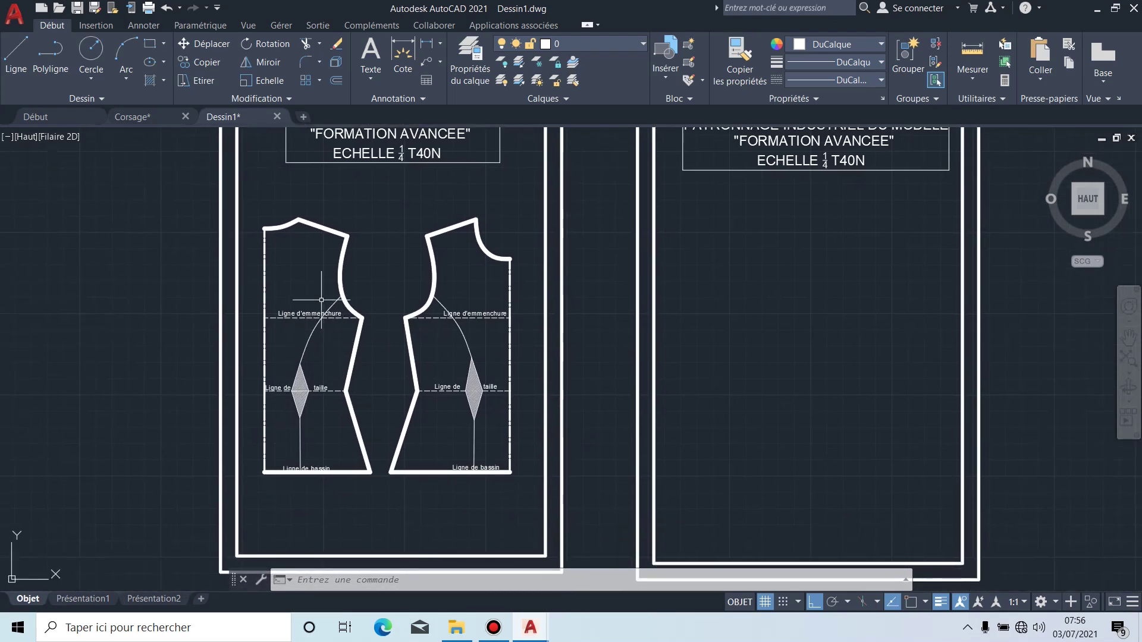
middle_click_drag(697, 303, 555, 301)
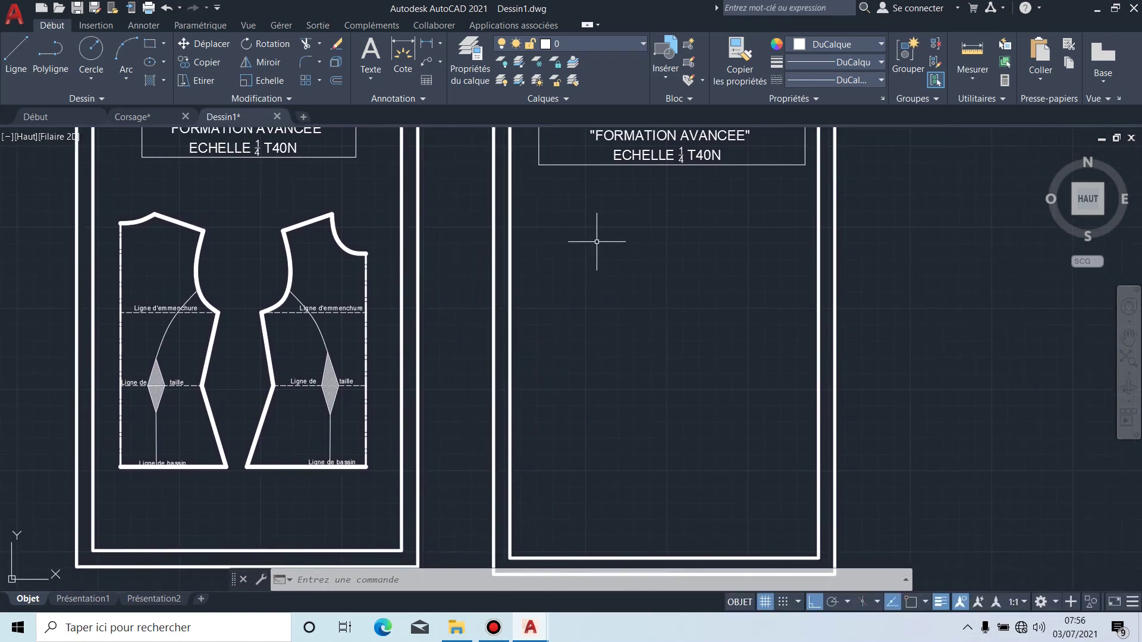
scroll(597, 239, "up", 2)
scroll(595, 238, "down", 2)
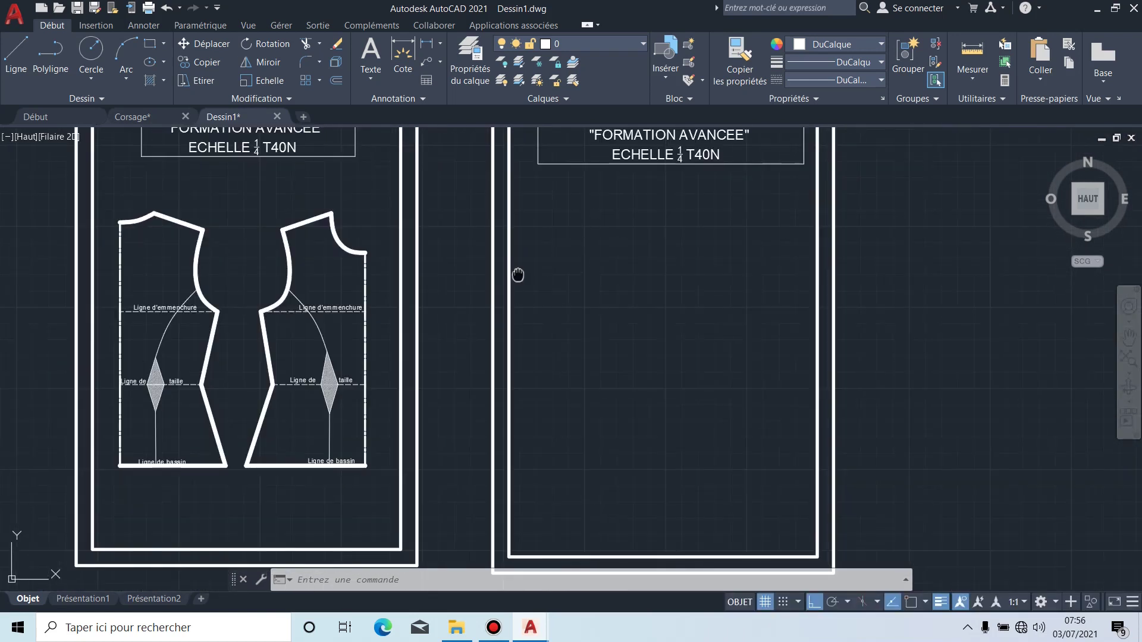
middle_click_drag(518, 275, 542, 269)
Step: Copy the back bodice's neckline, shoulder, armhole, centre line, hem, princess curve and centre-side dart edge into the industrial sheet's left half, with Ortho off
scroll(256, 278, "up", 4)
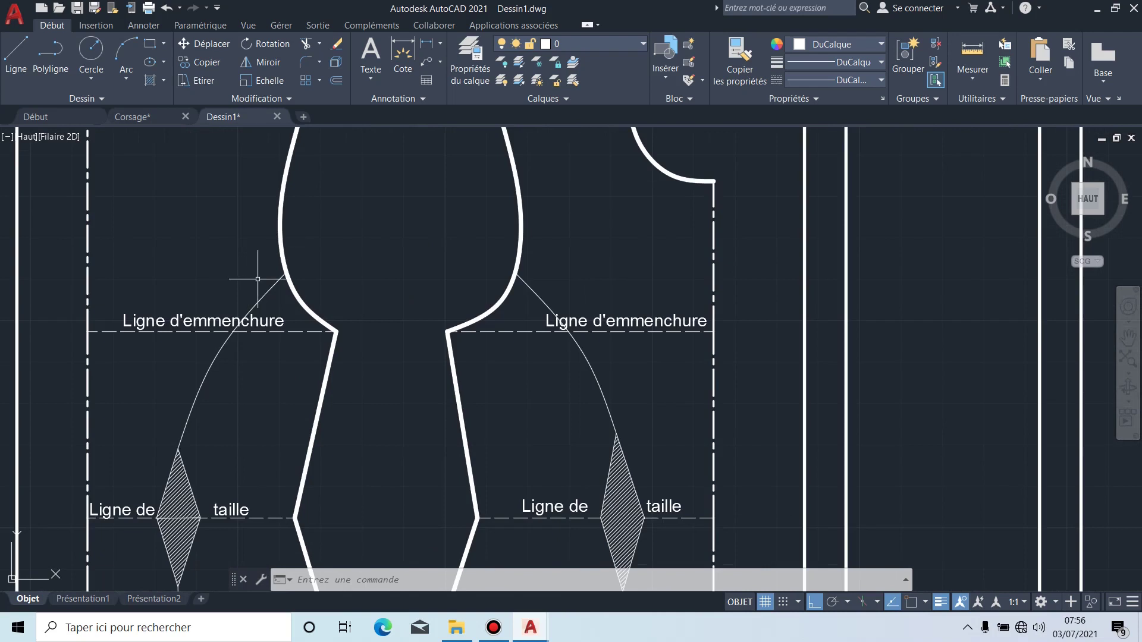
left_click(270, 289)
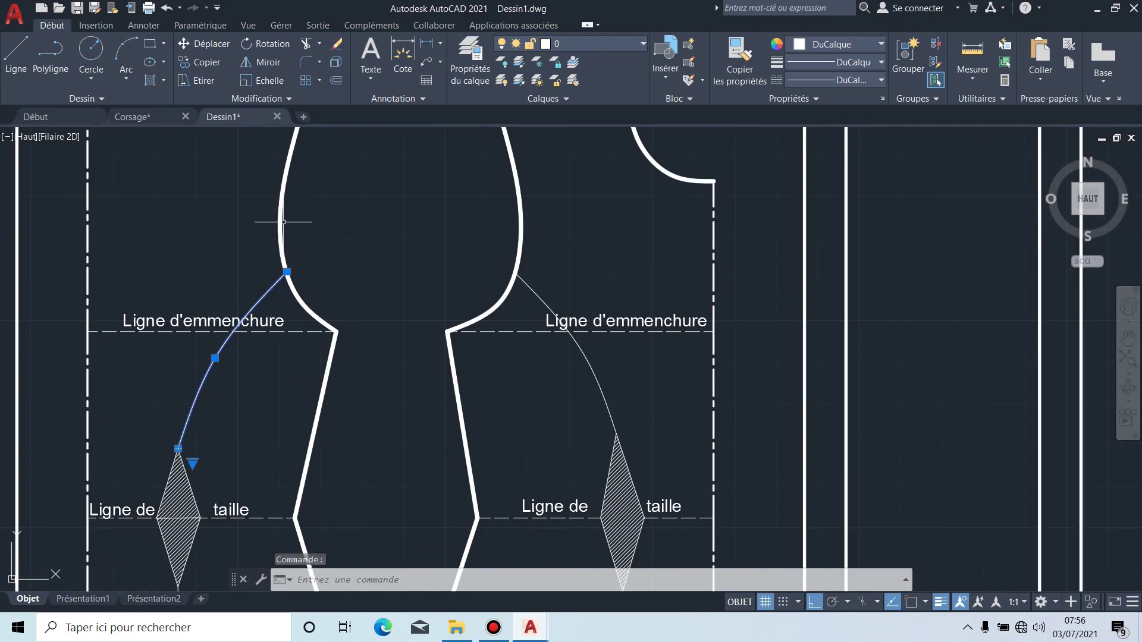
left_click(281, 223)
middle_click_drag(236, 193, 327, 335)
left_click(357, 252)
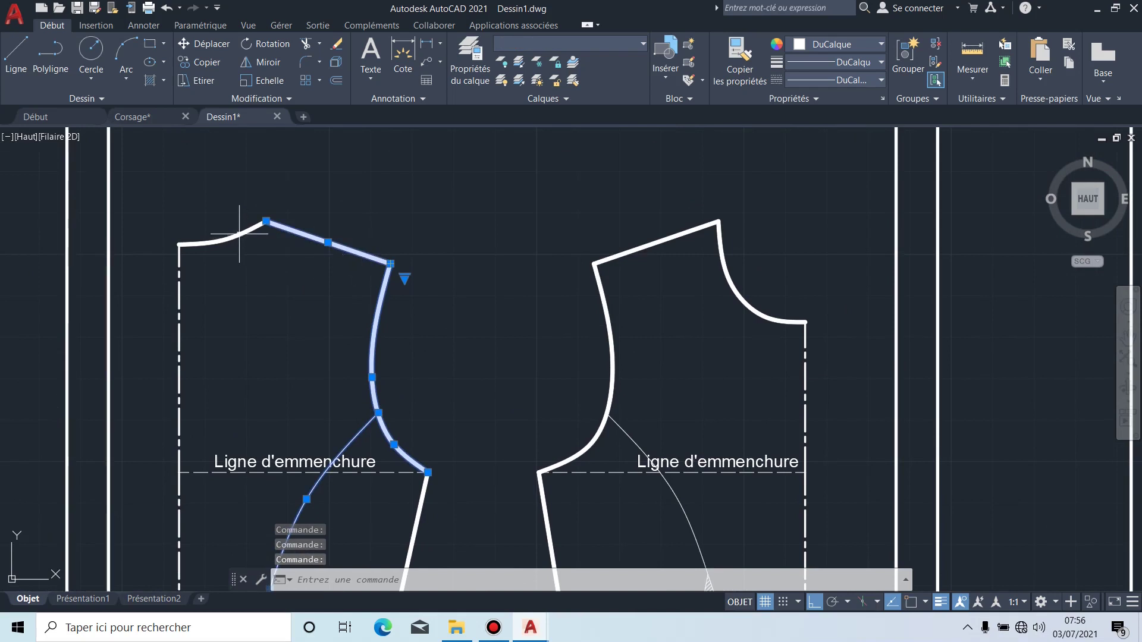
left_click(179, 292)
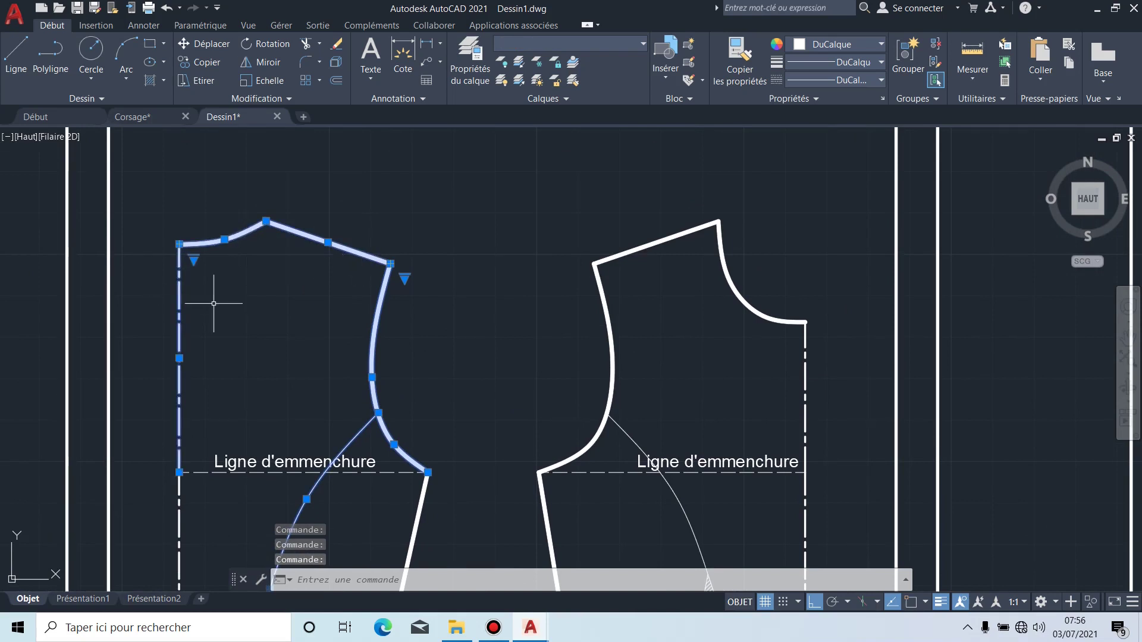
scroll(224, 305, "down", 4)
middle_click_drag(224, 314, 296, 257)
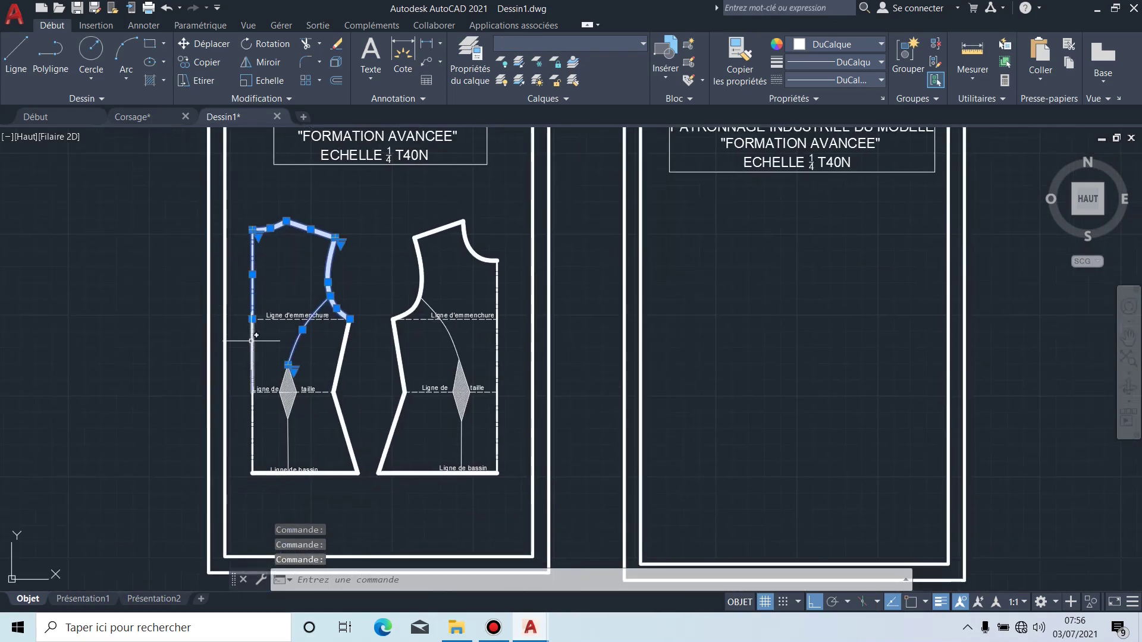
left_click(251, 401)
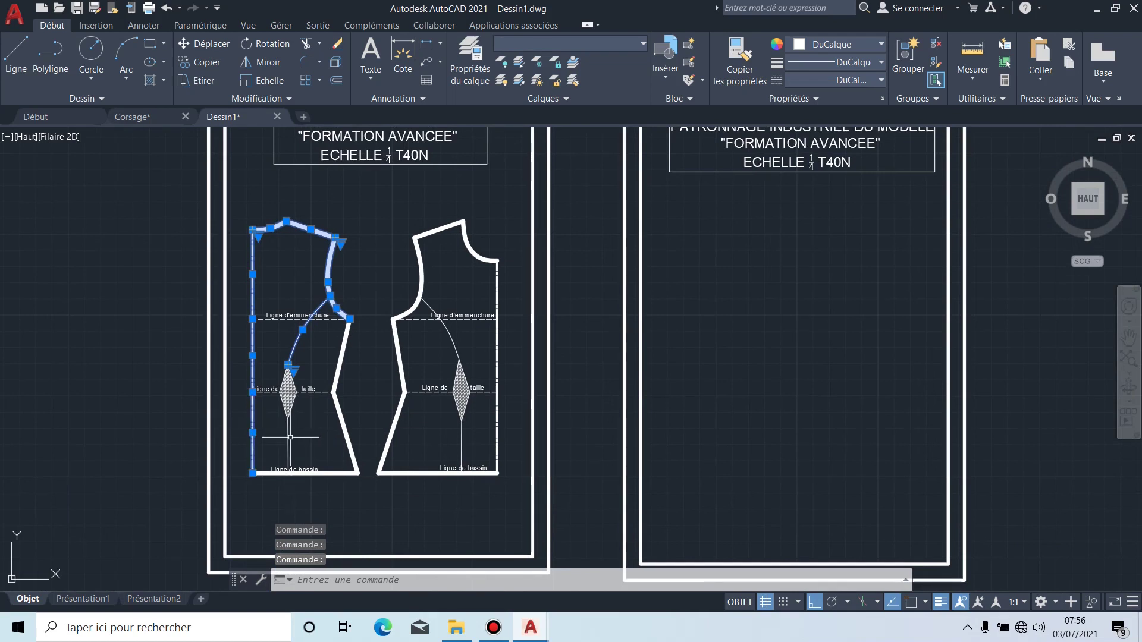
scroll(270, 474, "up", 4)
left_click(269, 473)
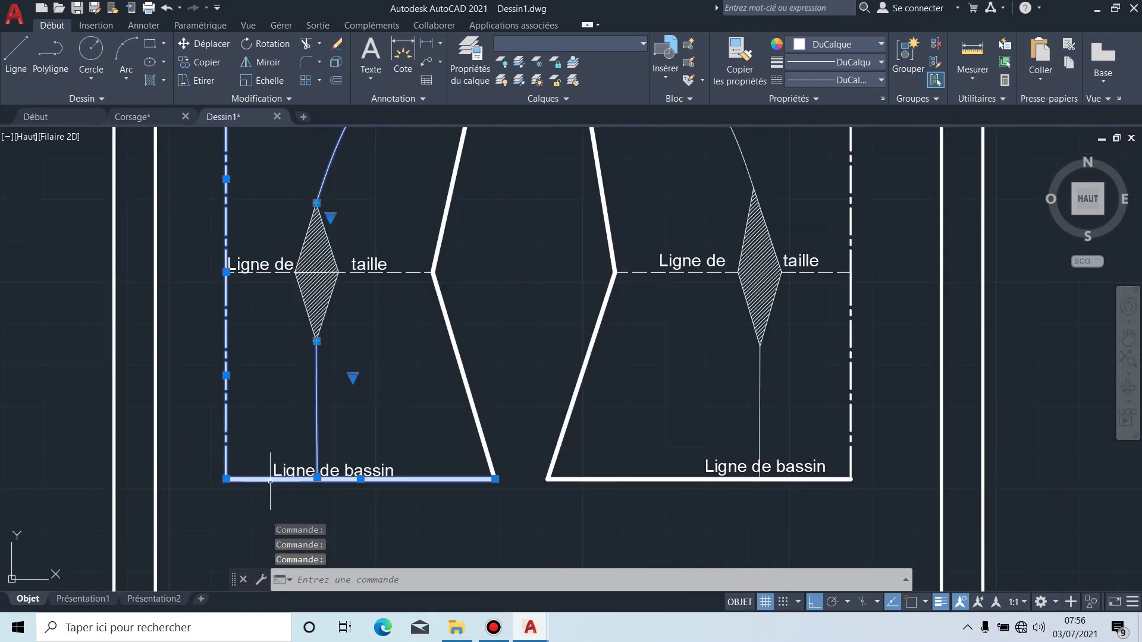
scroll(298, 306, "up", 4)
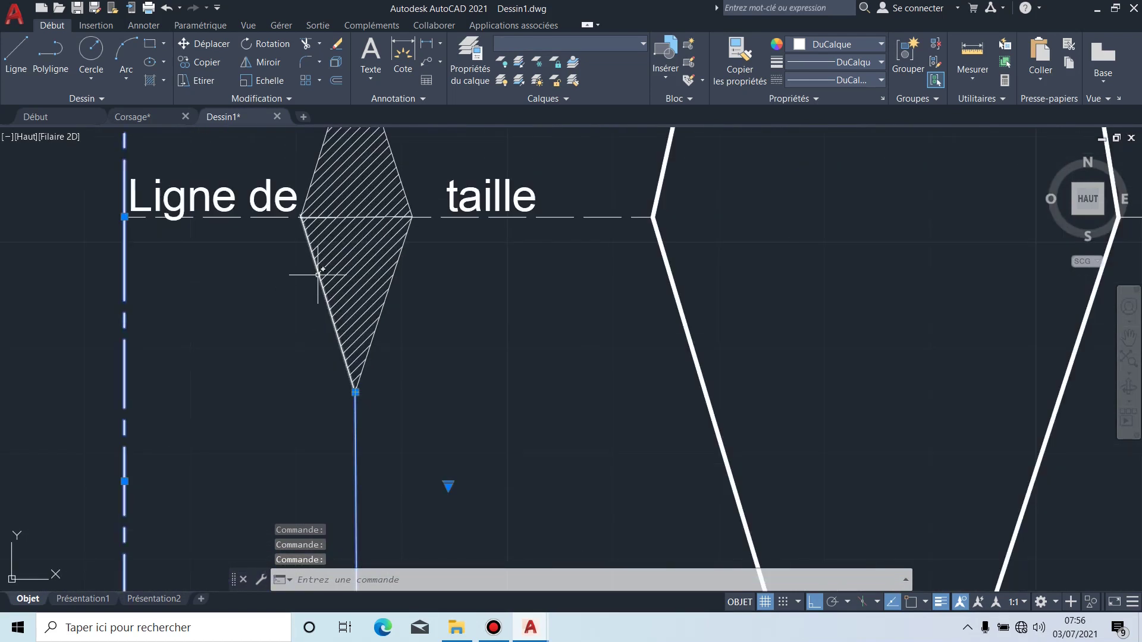
scroll(318, 185, "down", 3)
middle_click_drag(290, 163, 383, 279)
scroll(383, 278, "down", 4)
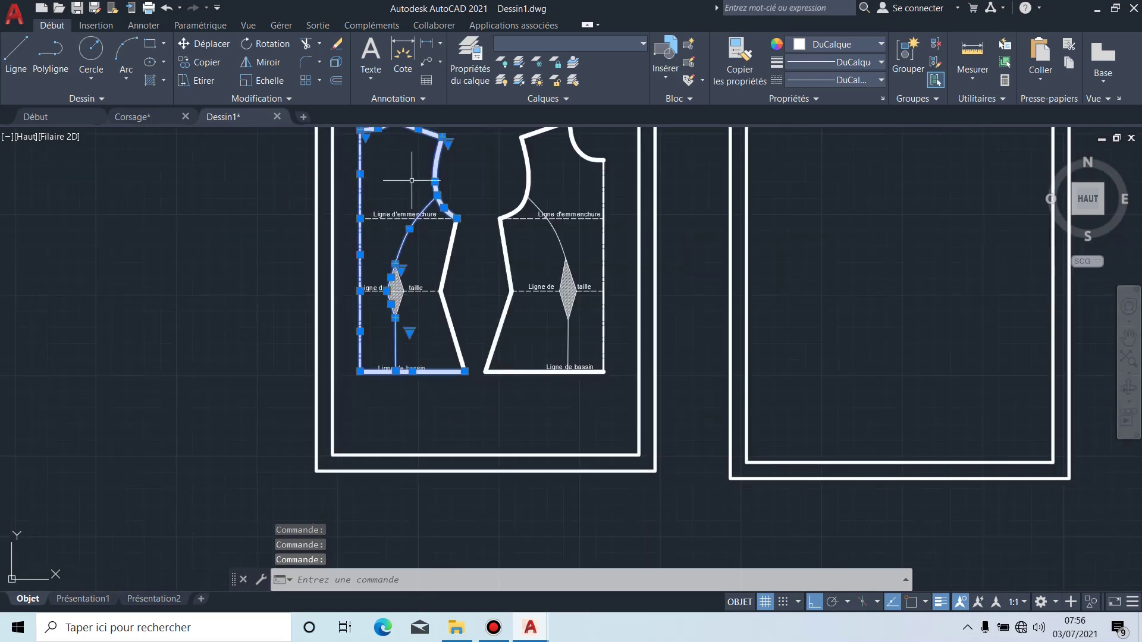
middle_click_drag(409, 208, 411, 231)
left_click(198, 62)
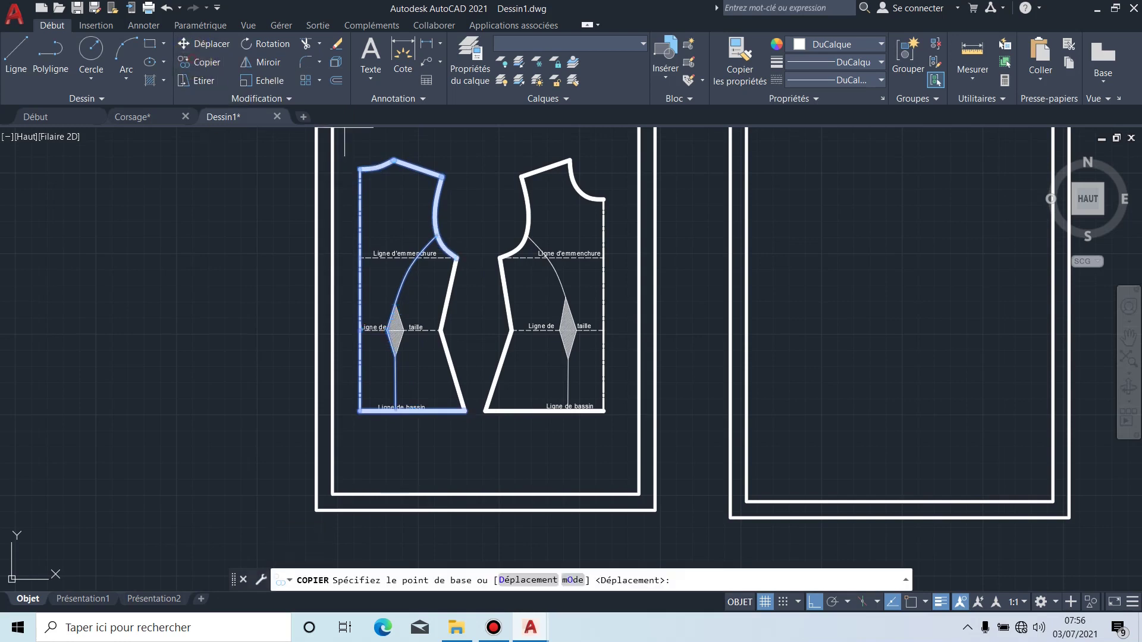
left_click(397, 304)
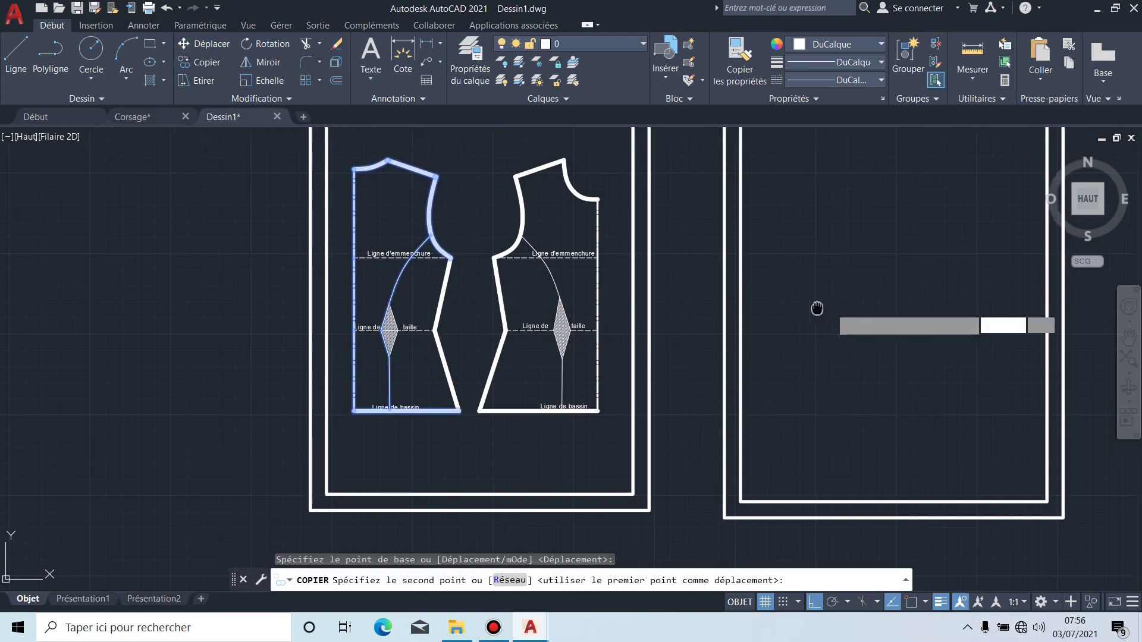
middle_click_drag(836, 300, 547, 331)
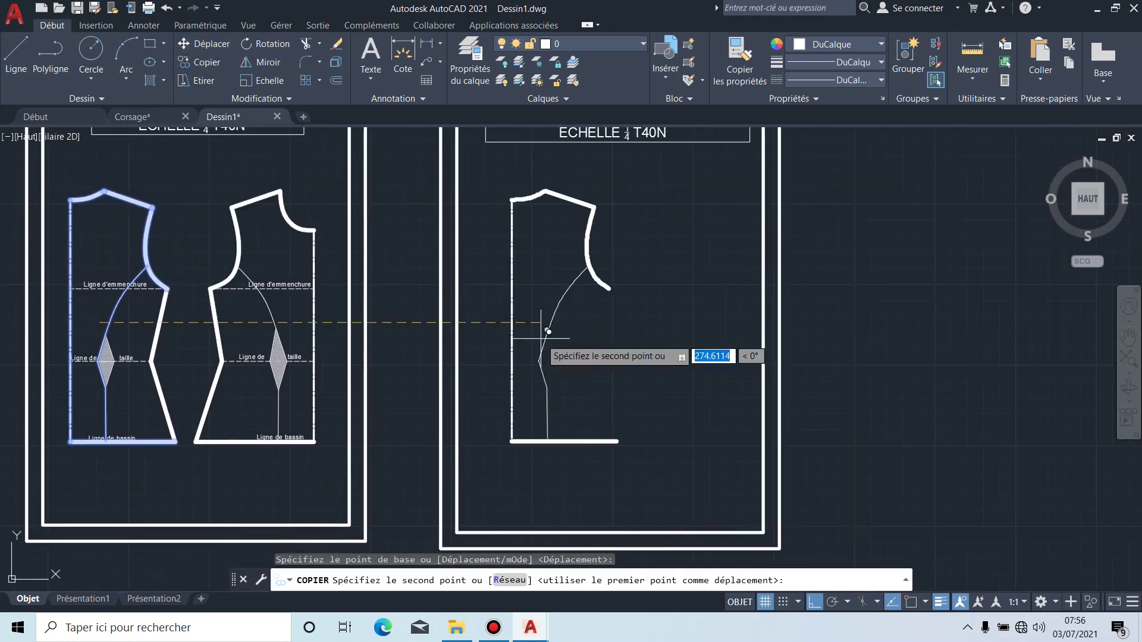
left_click(815, 605)
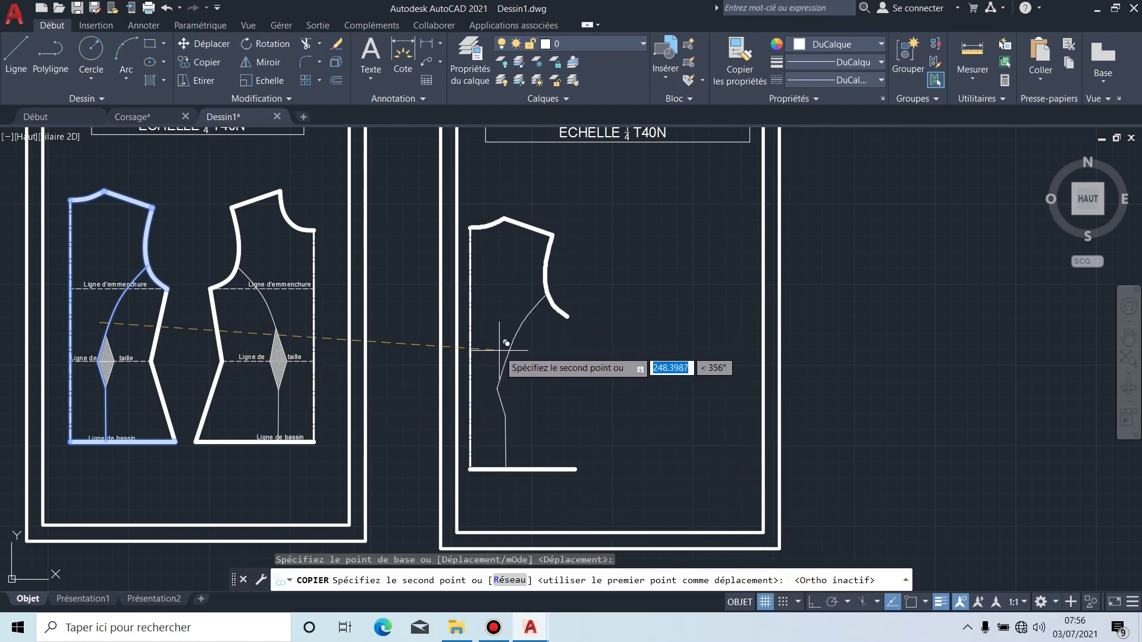
key("Escape")
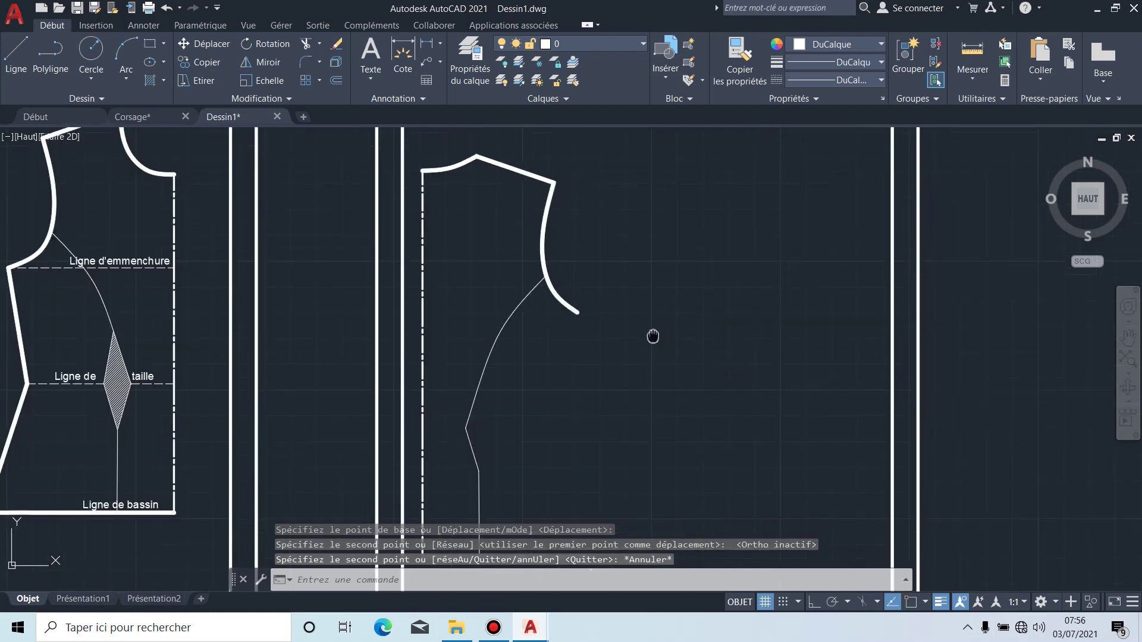
Step: Trim the copied armhole back to where it meets the princess curve
scroll(544, 246, "up", 2)
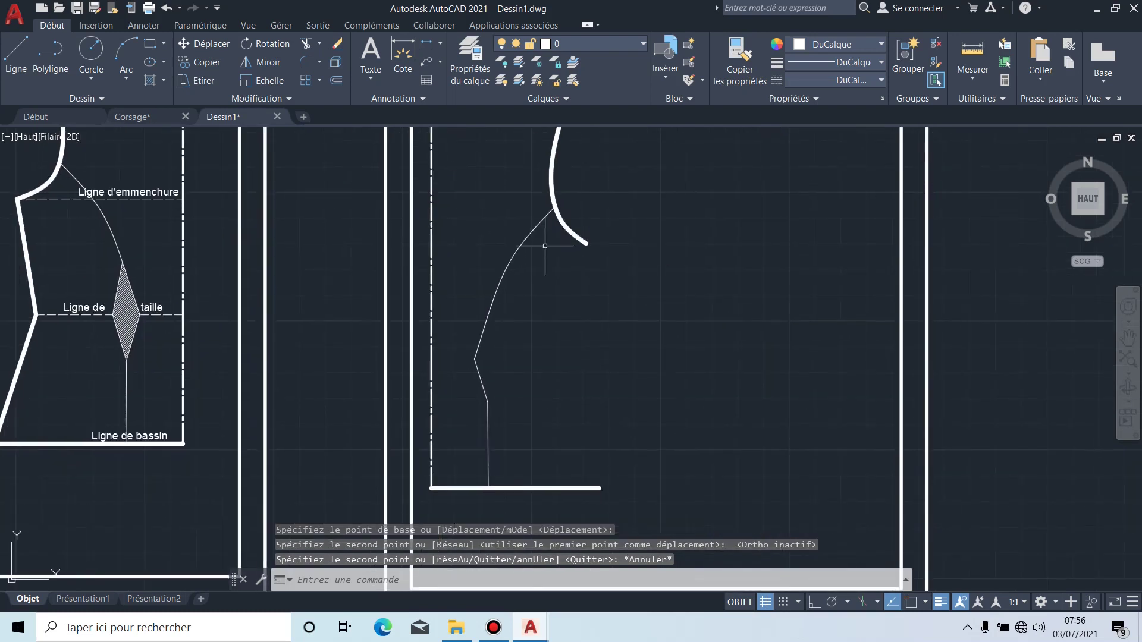
left_click(306, 44)
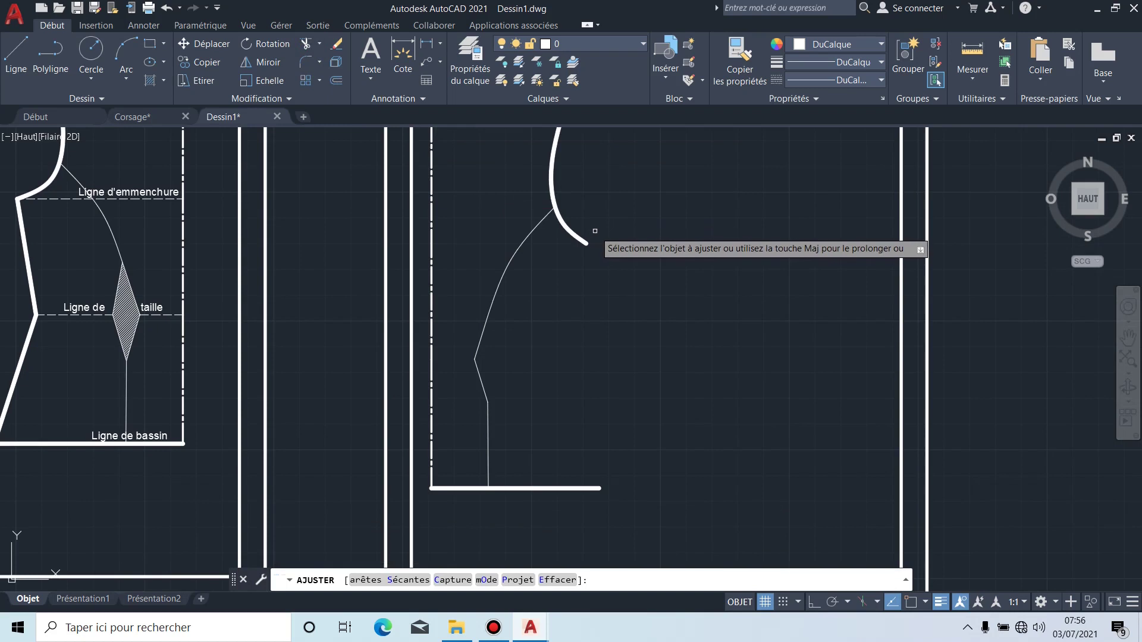
scroll(592, 244, "up", 3)
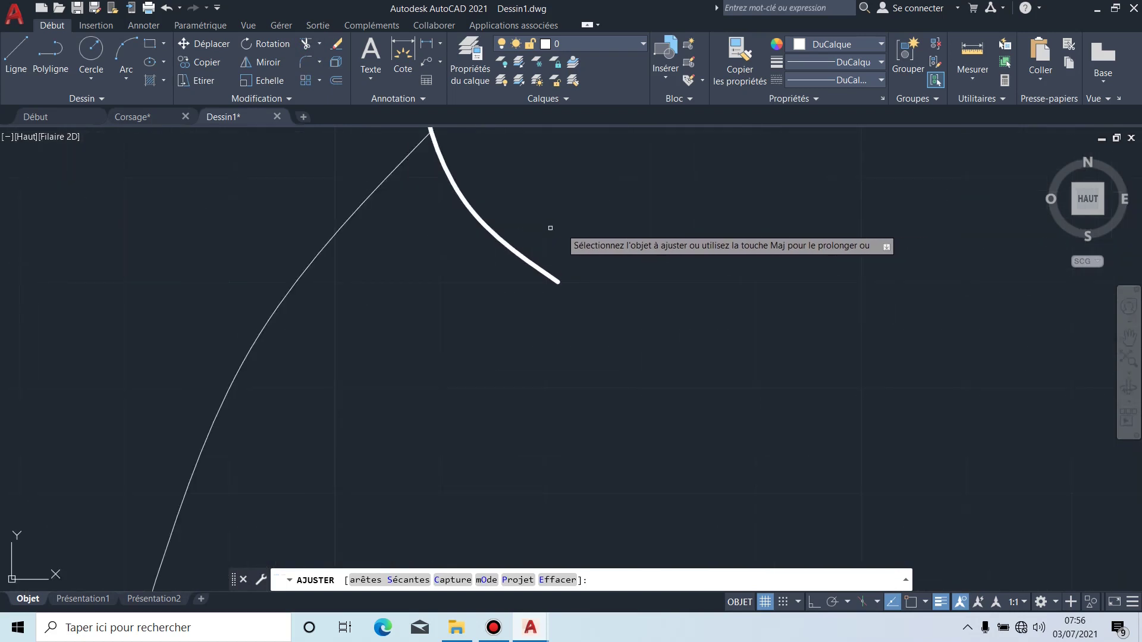
left_click(507, 249)
scroll(552, 295, "down", 5)
Step: Trim the copied hem beyond the vertical seam line below the dart, and end the trimming
scroll(587, 245, "up", 2)
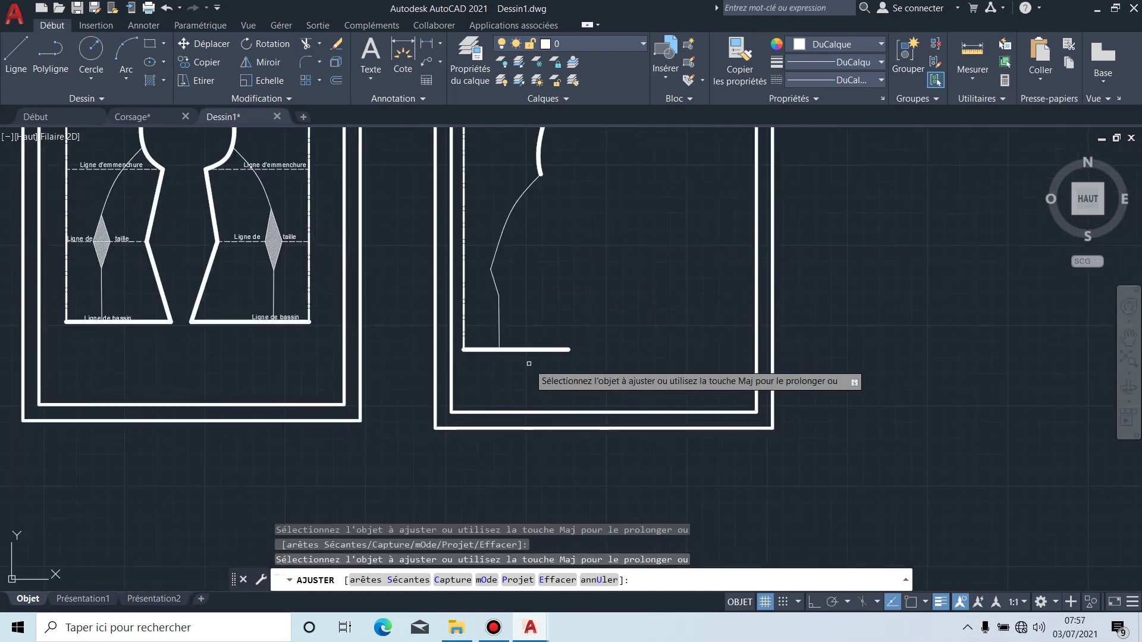
scroll(523, 326, "up", 3)
scroll(524, 327, "up", 5)
scroll(288, 318, "up", 5)
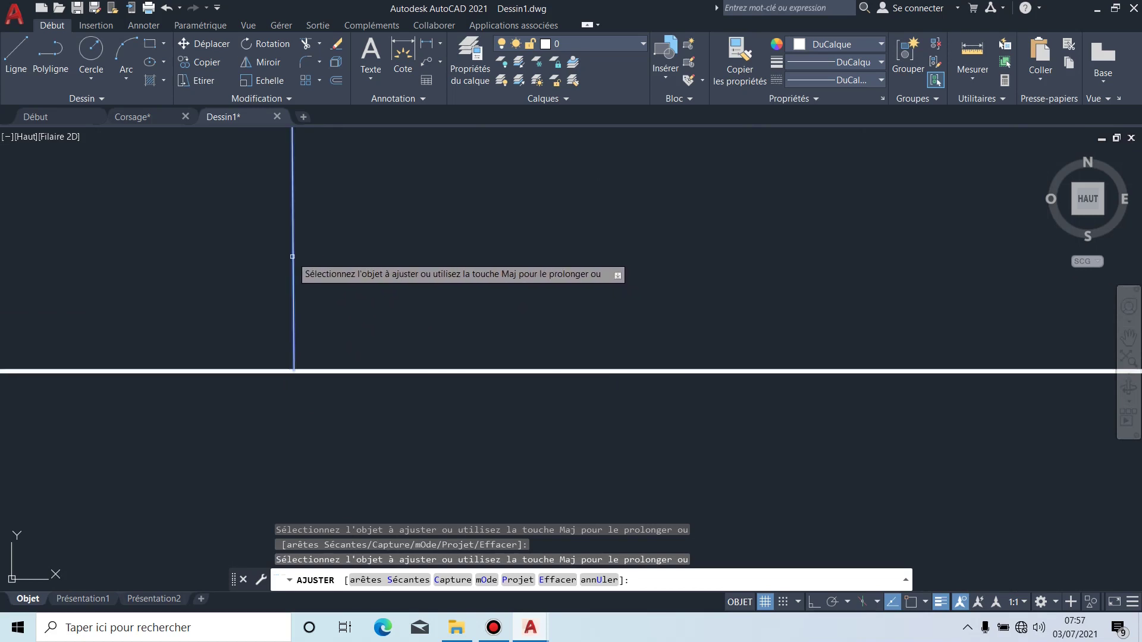
left_click(292, 256)
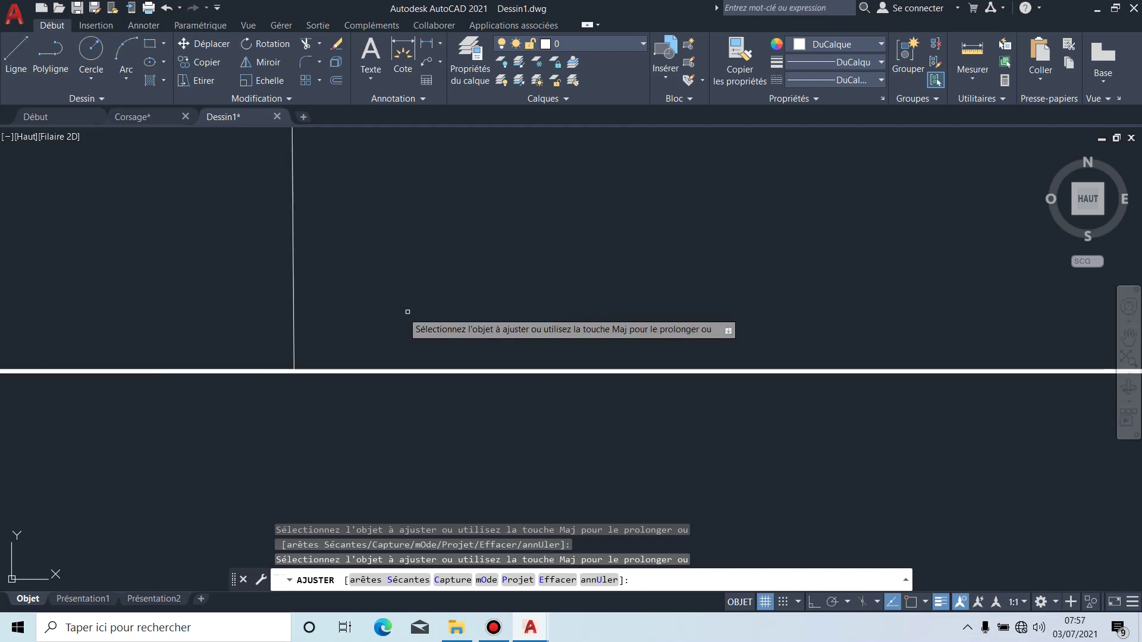
left_click(564, 372)
scroll(554, 372, "down", 15)
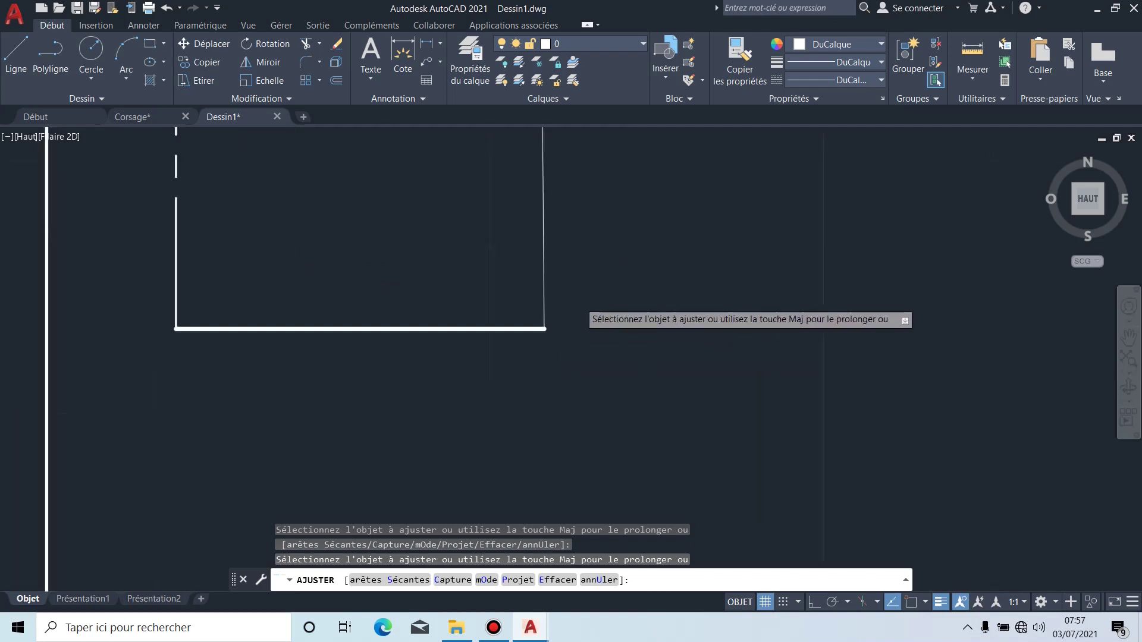
mouse_move(674, 205)
middle_mouse_down()
mouse_move(669, 266)
mouse_move(583, 328)
middle_mouse_up()
scroll(589, 303, "up", 3)
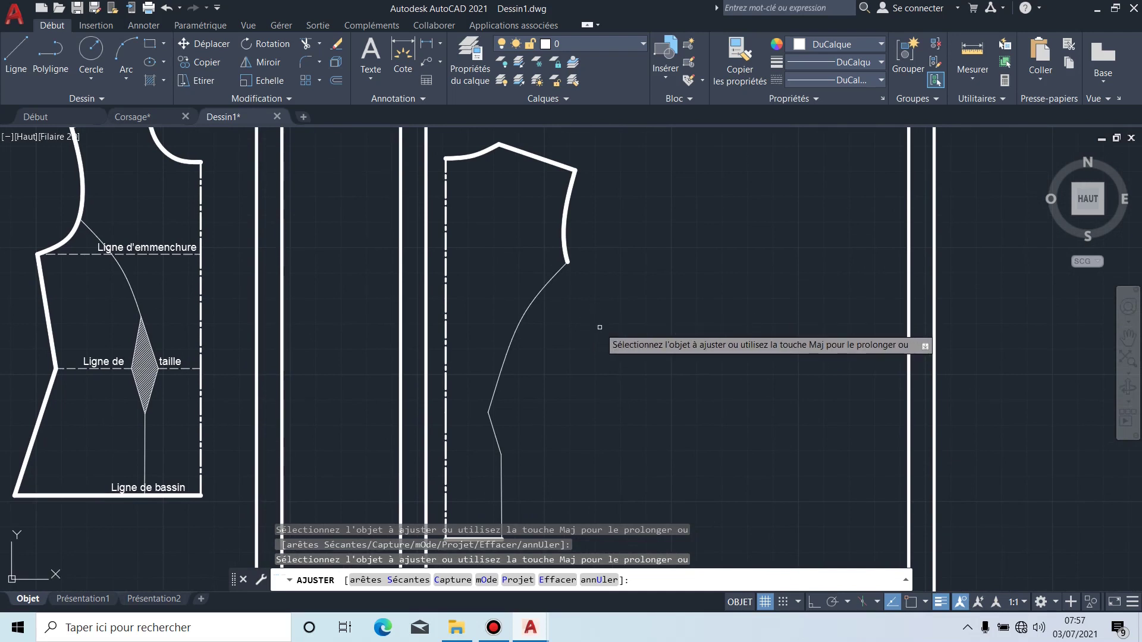
key("Escape")
Step: Put the copied panel's princess curve, dart edges and lower vertical seam on the "trait fort" layer and deselect them
middle_click_drag(566, 393, 565, 320)
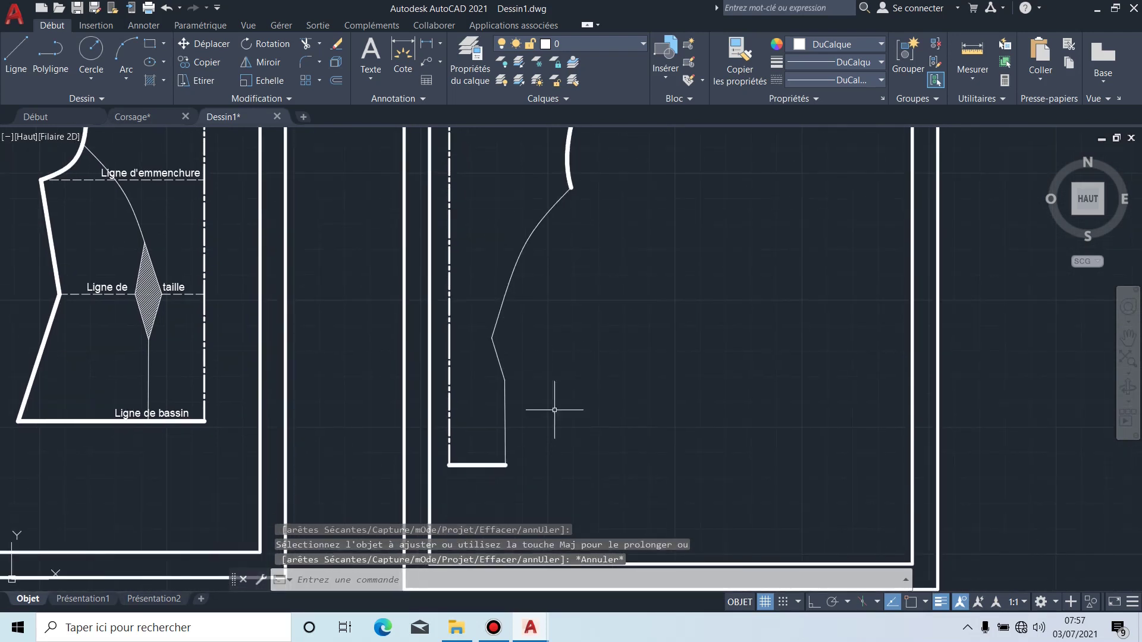
left_click(559, 463)
left_click(492, 199)
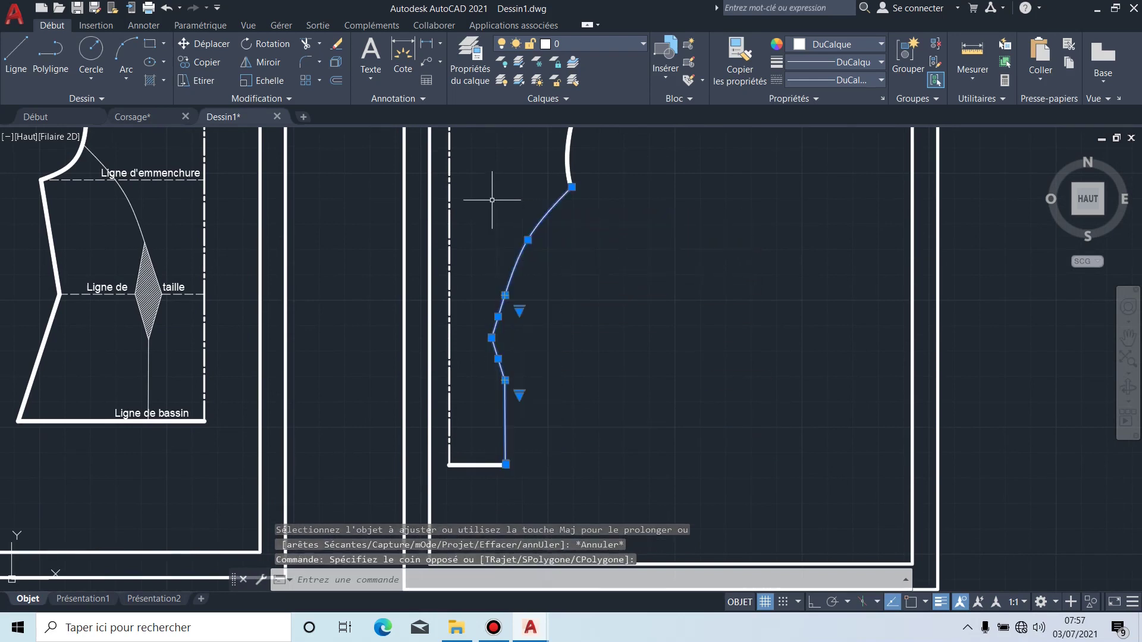
left_click(601, 42)
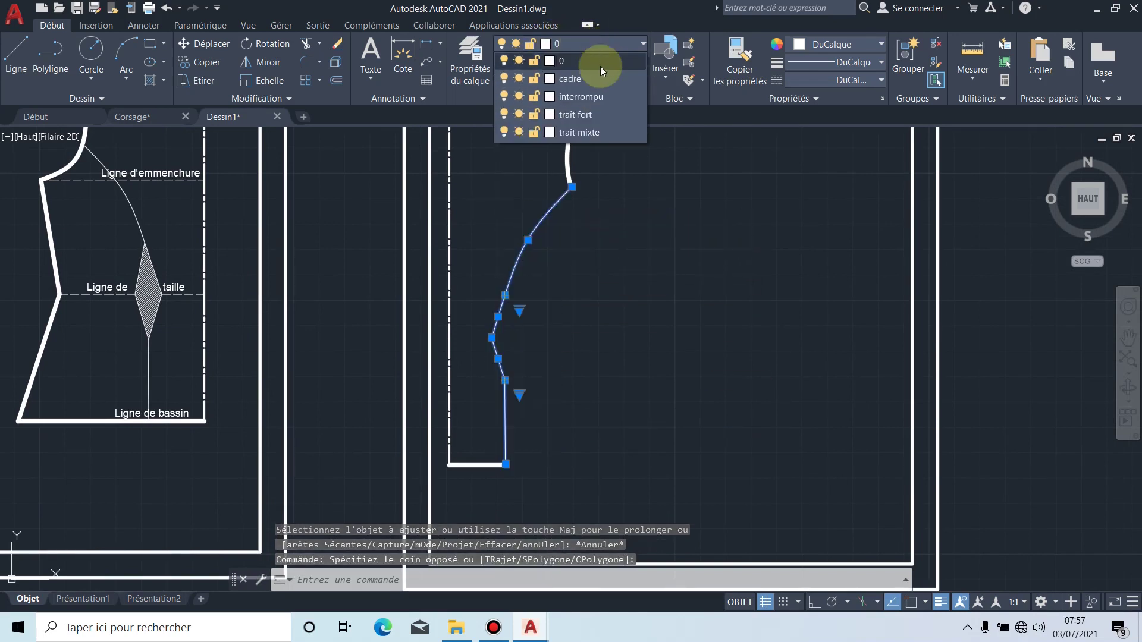
left_click(588, 115)
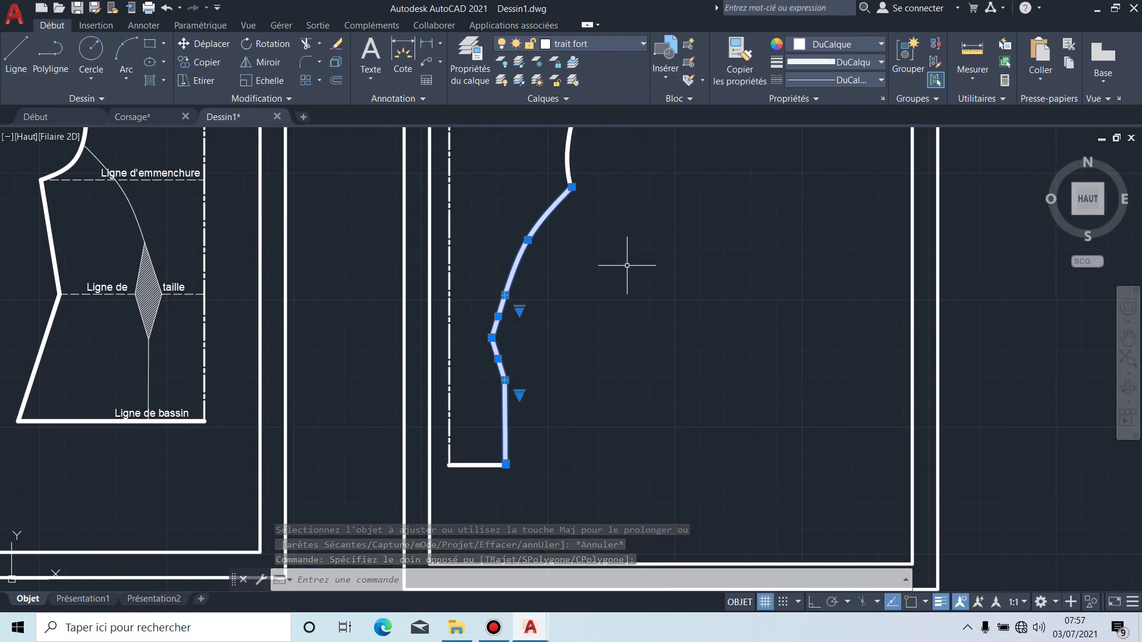
key("Escape")
scroll(629, 258, "down", 2)
middle_click_drag(599, 287, 581, 312)
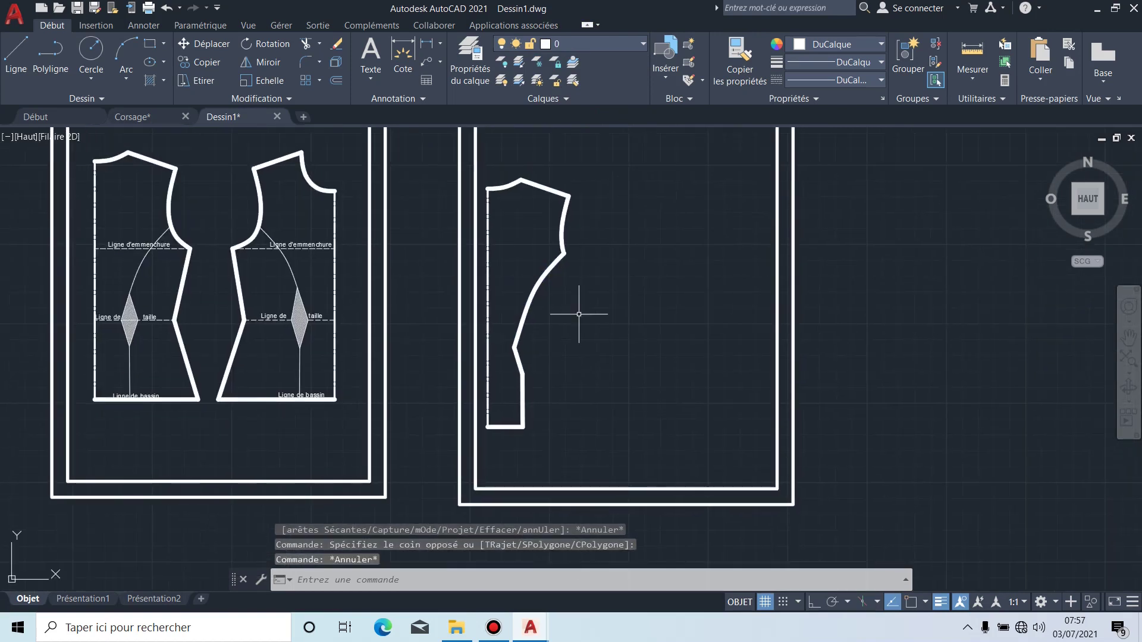
scroll(484, 309, "up", 2)
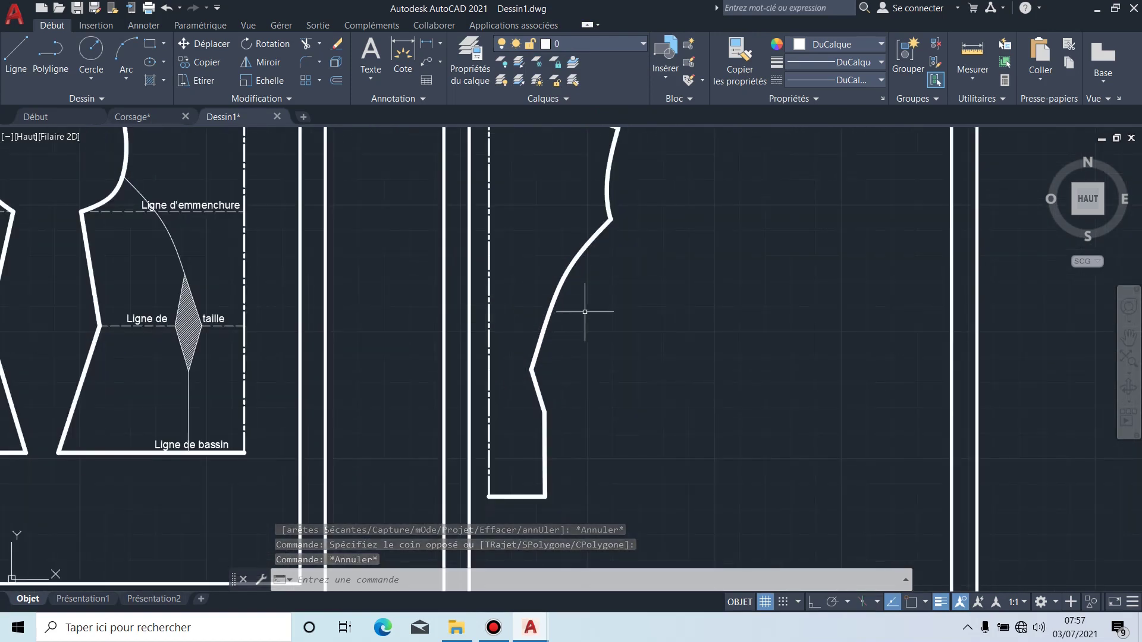
middle_click_drag(635, 287, 640, 337)
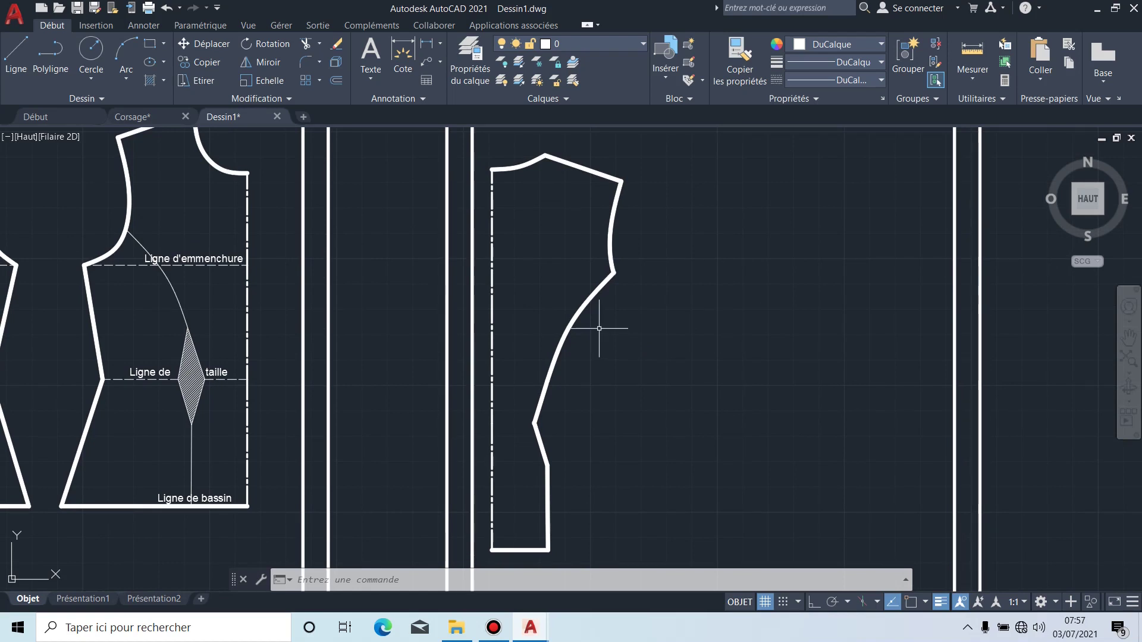
middle_click_drag(618, 290, 588, 306)
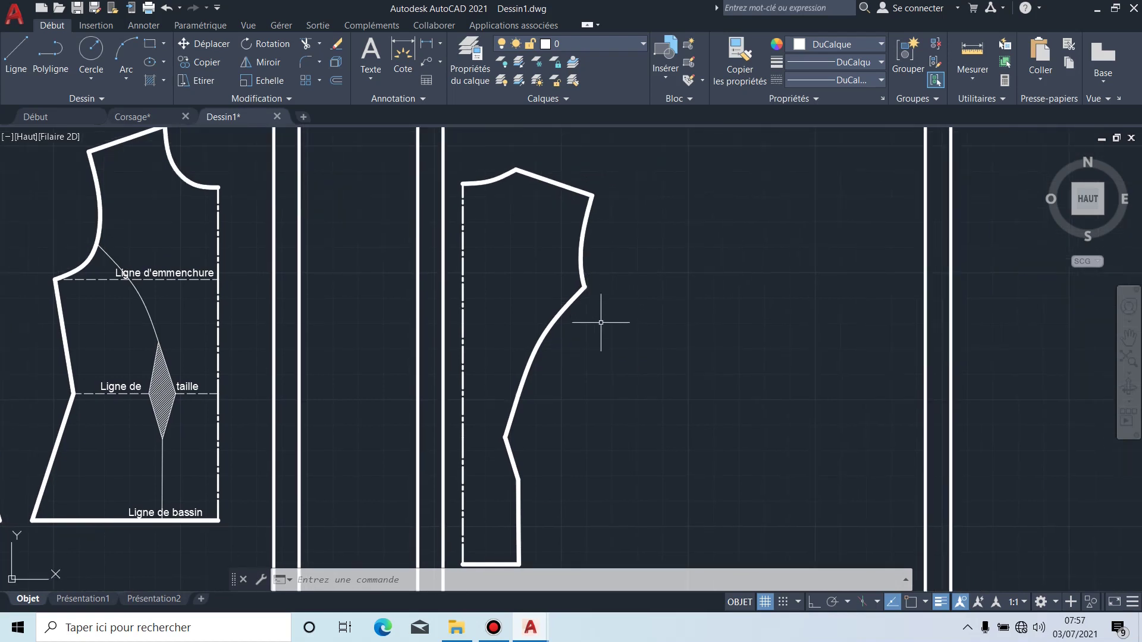
middle_click_drag(599, 345, 575, 310)
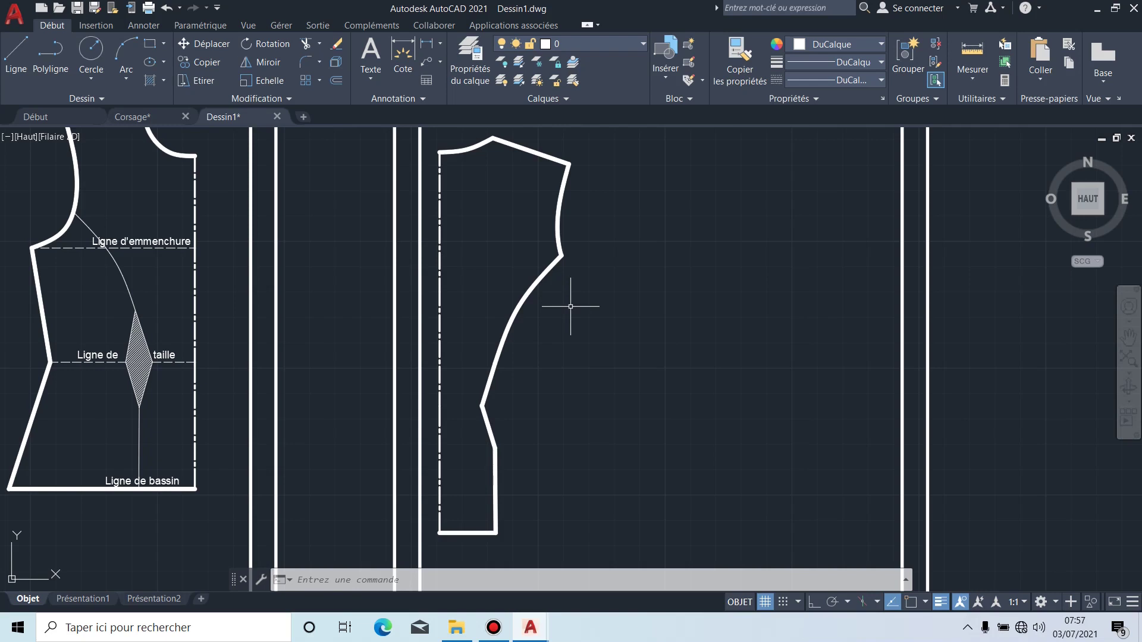
mouse_move(564, 308)
middle_mouse_down()
mouse_move(686, 323)
mouse_move(765, 319)
mouse_move(868, 349)
middle_mouse_up()
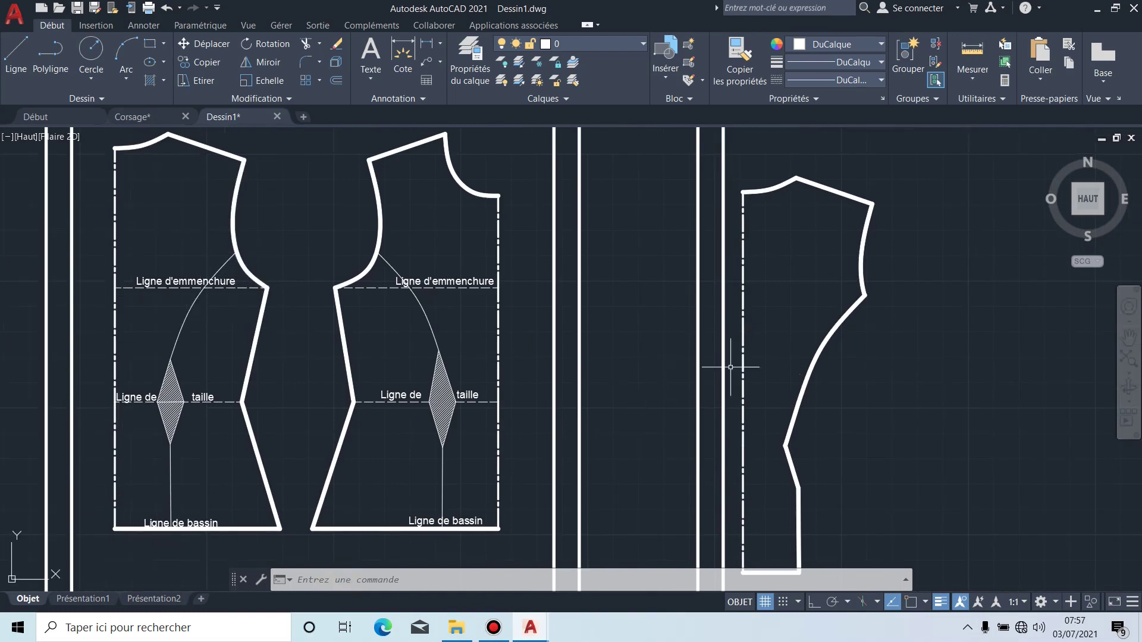
middle_click_drag(922, 396, 737, 363)
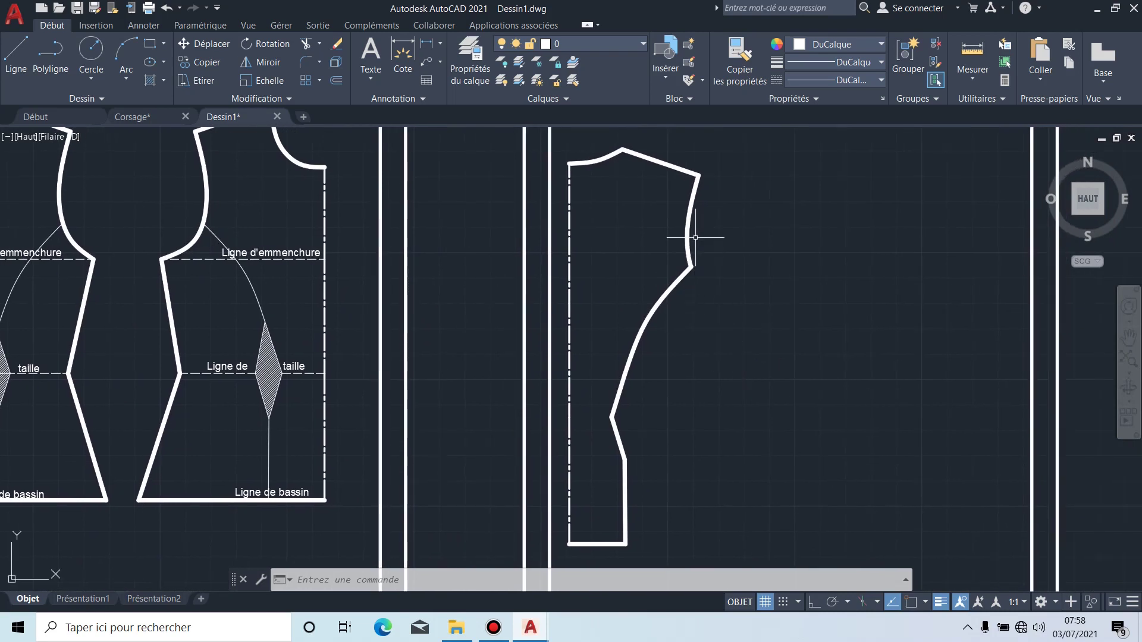
Step: Offset the copied back panel's neckline, shoulder line and armhole outward by 2 for the seam allowance
left_click(341, 80)
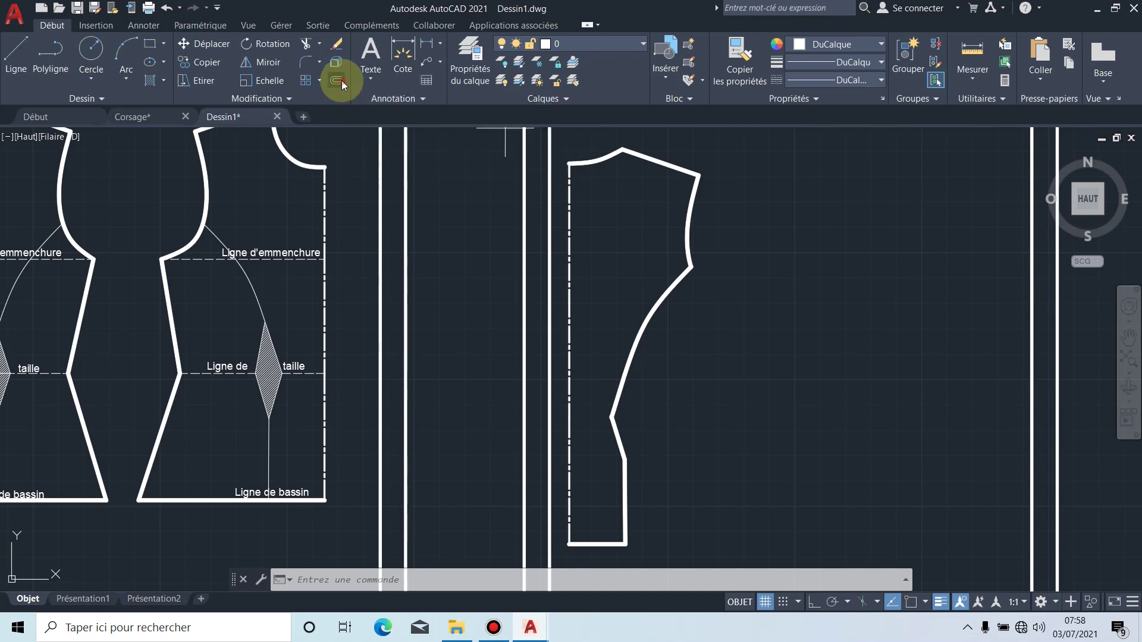
middle_click_drag(705, 197, 617, 256)
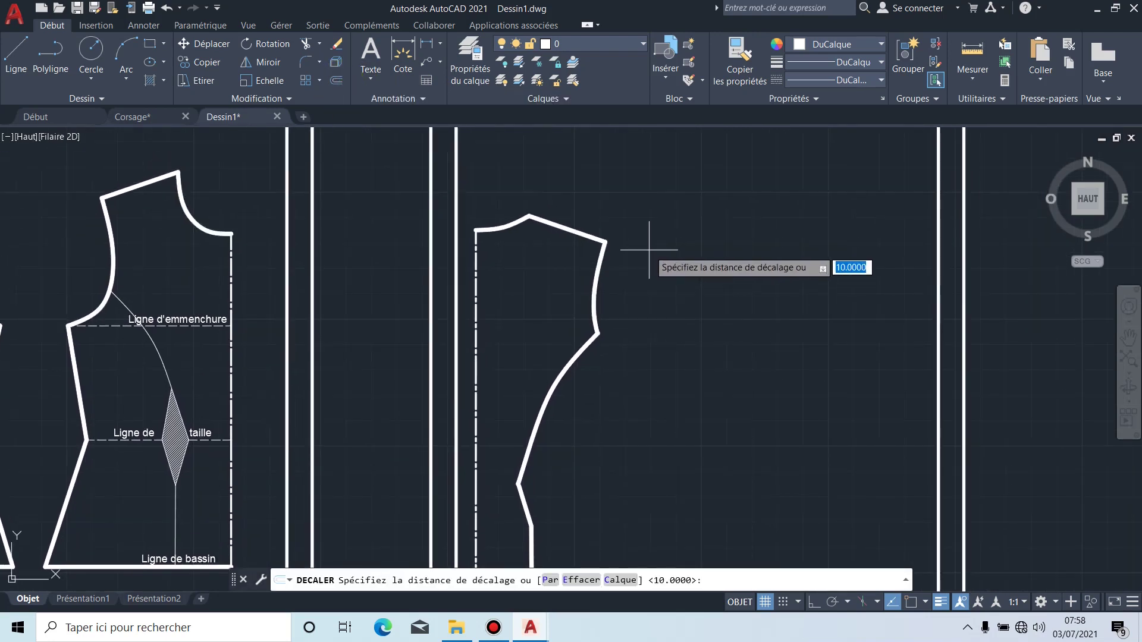
type("2")
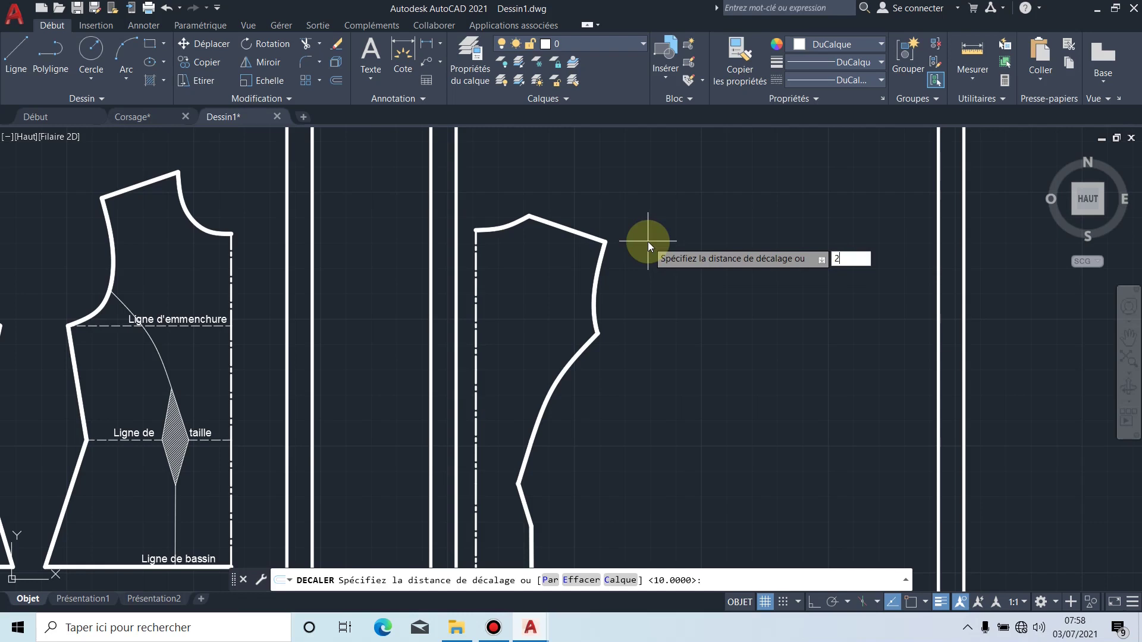
key("Return")
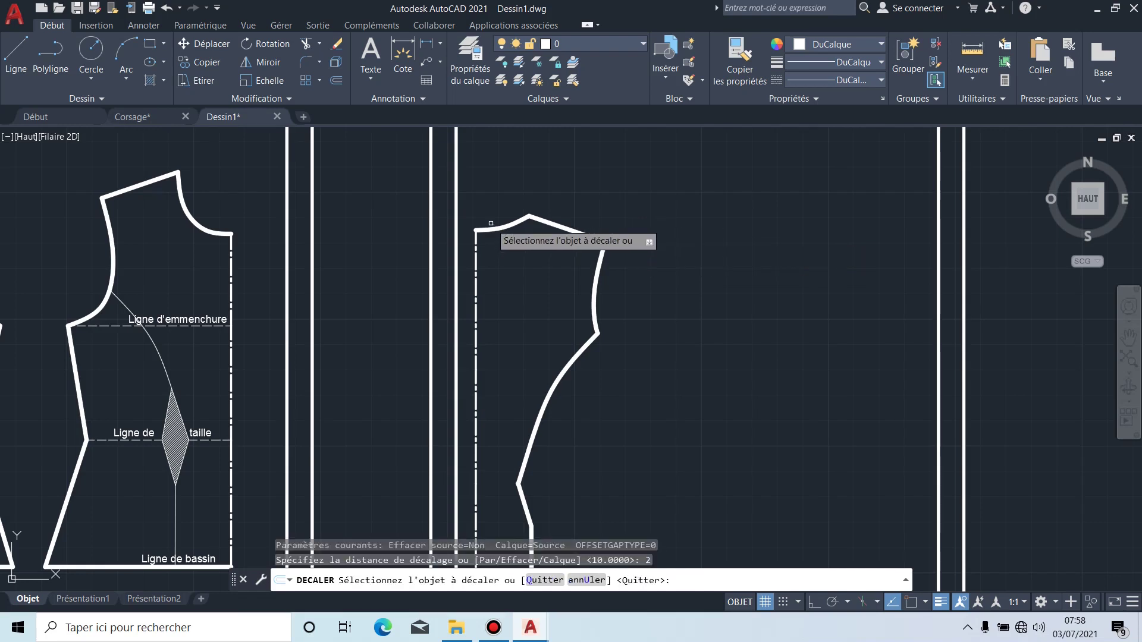
scroll(490, 223, "up", 4)
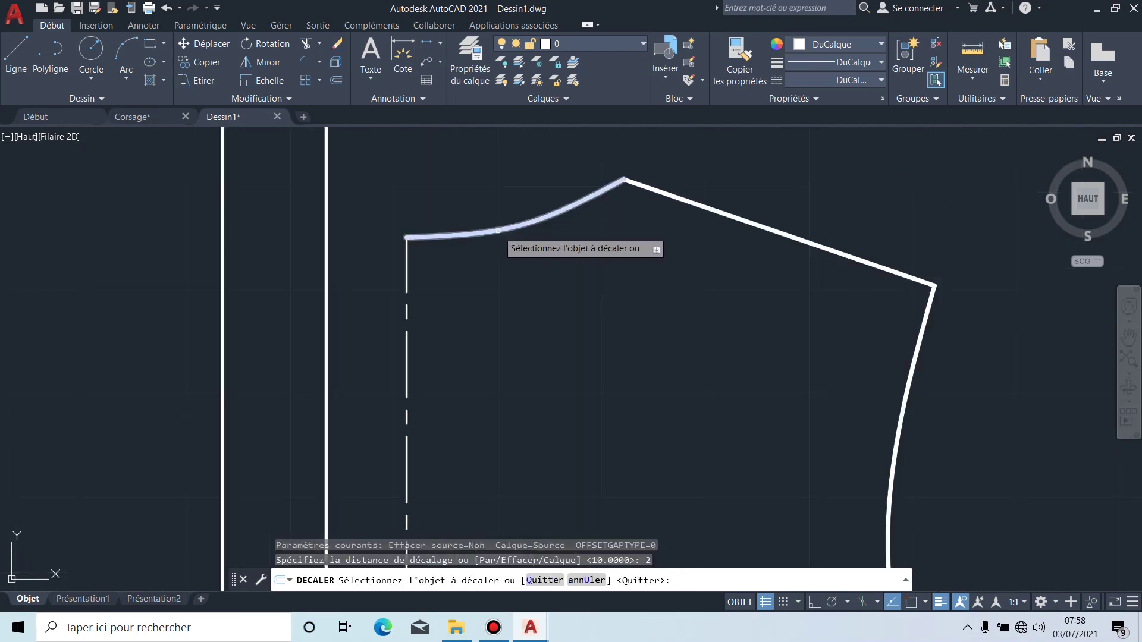
left_click(498, 226)
left_click(492, 182)
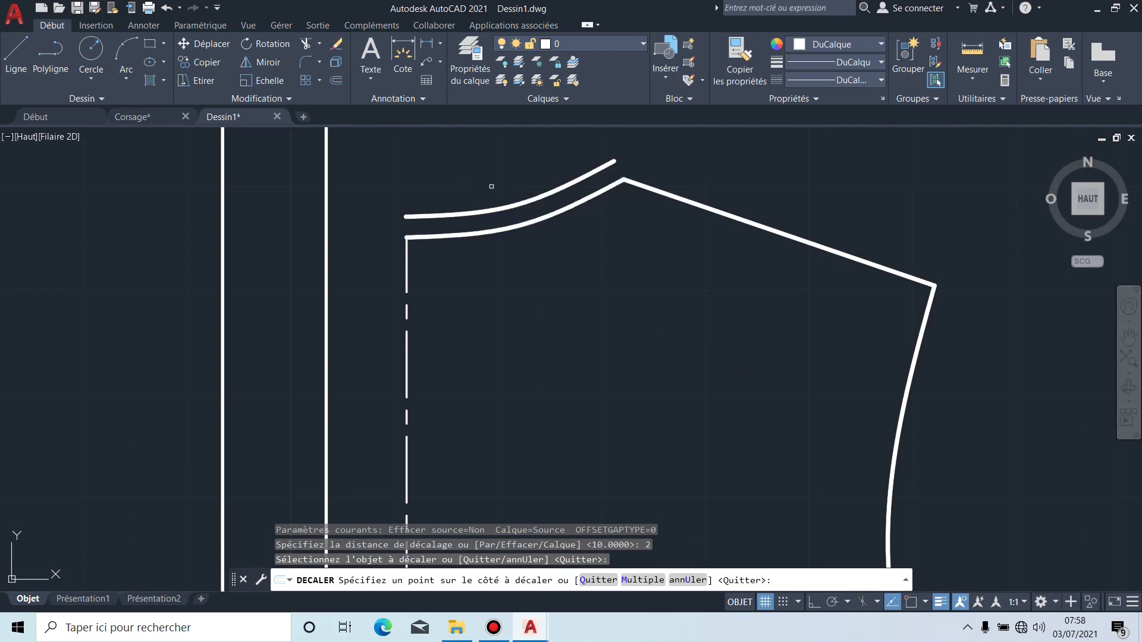
left_click(676, 195)
left_click(714, 193)
middle_click_drag(978, 384, 875, 311)
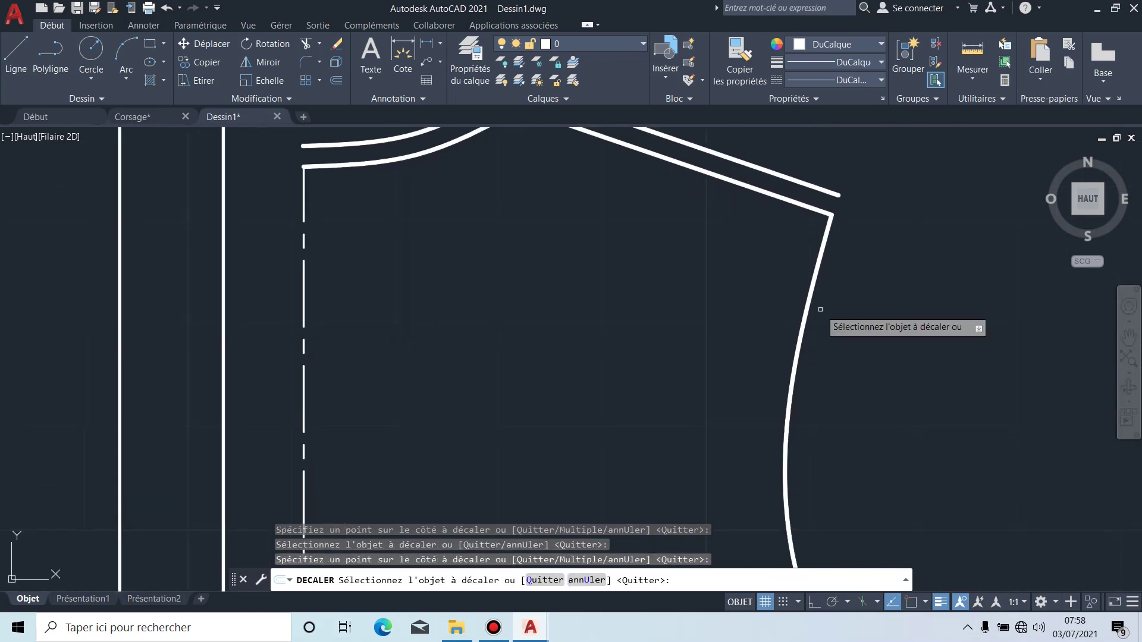
left_click(815, 317)
left_click(892, 338)
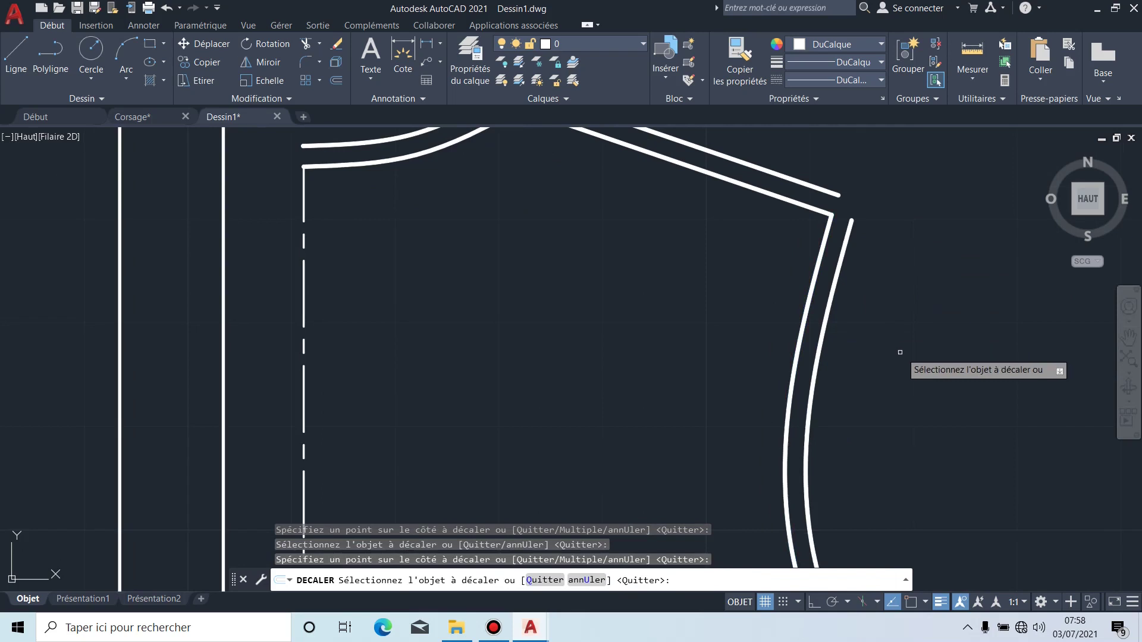
Step: Offset the panel's princess curve and the upper dart edge that continues it outward by 2
scroll(875, 281, "down", 4)
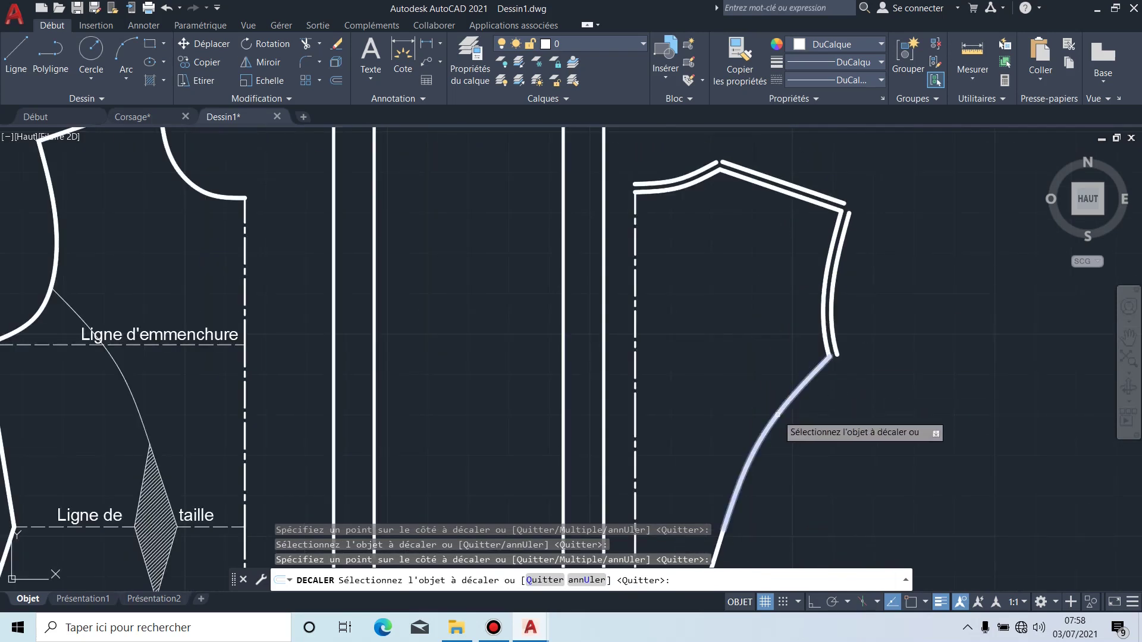
left_click(774, 409)
left_click(865, 437)
middle_click_drag(866, 437, 877, 235)
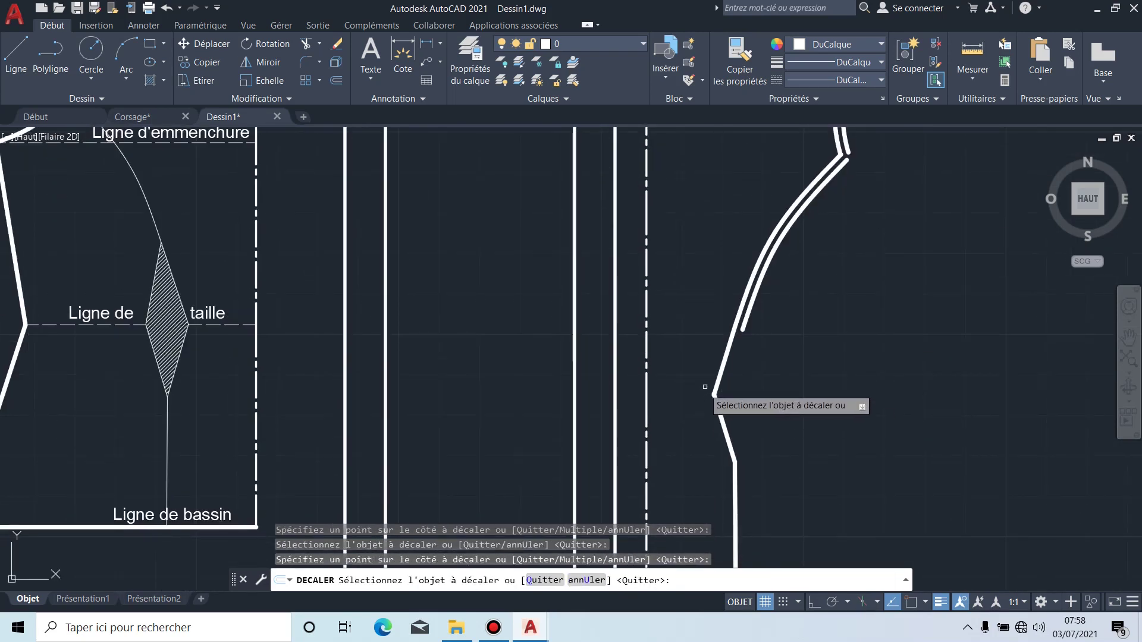
left_click(725, 370)
left_click(758, 380)
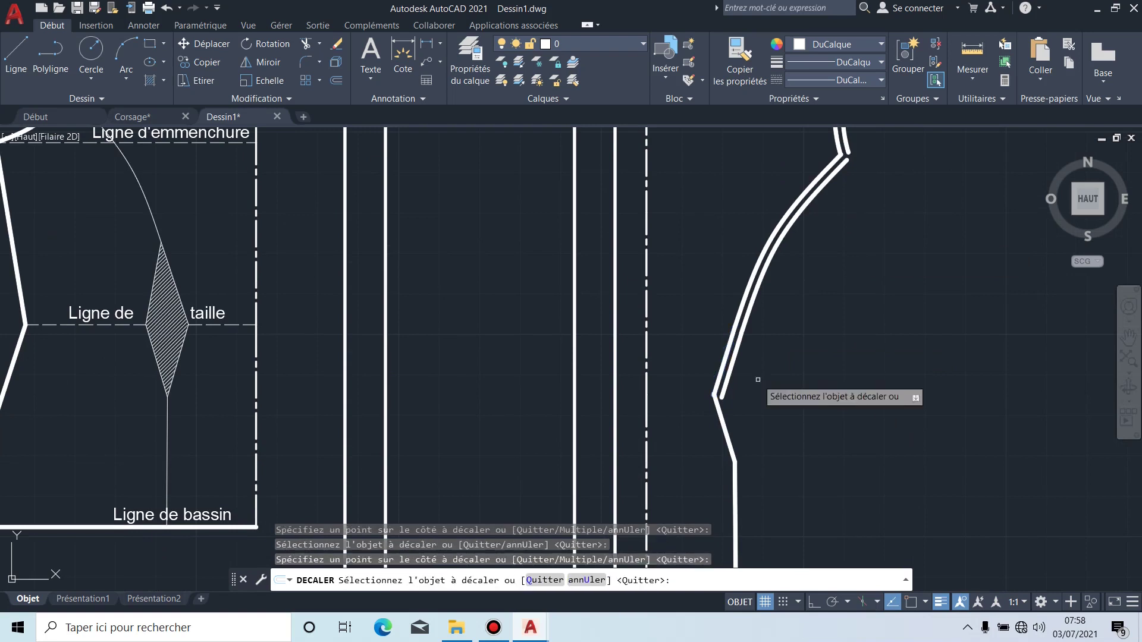
Step: Offset the lower dart edge, the vertical seam below it and the hem outward by 2, and end the offsetting
left_click(722, 419)
left_click(751, 443)
left_click(735, 488)
left_click(760, 479)
middle_click_drag(811, 495, 819, 294)
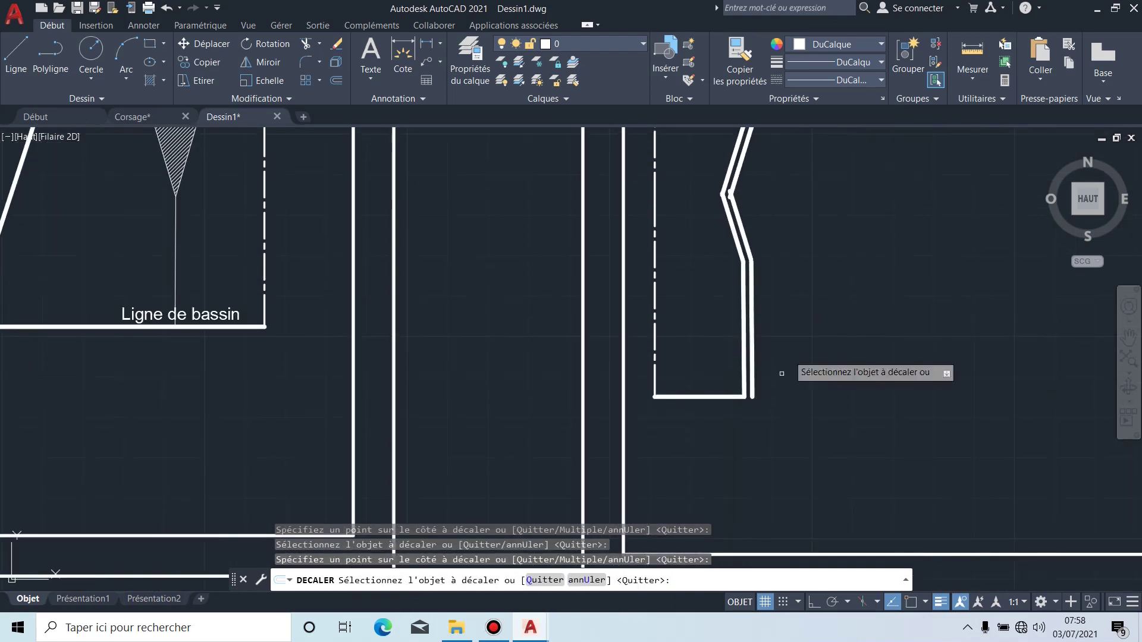
left_click(729, 396)
left_click(737, 422)
scroll(767, 380, "up", 2)
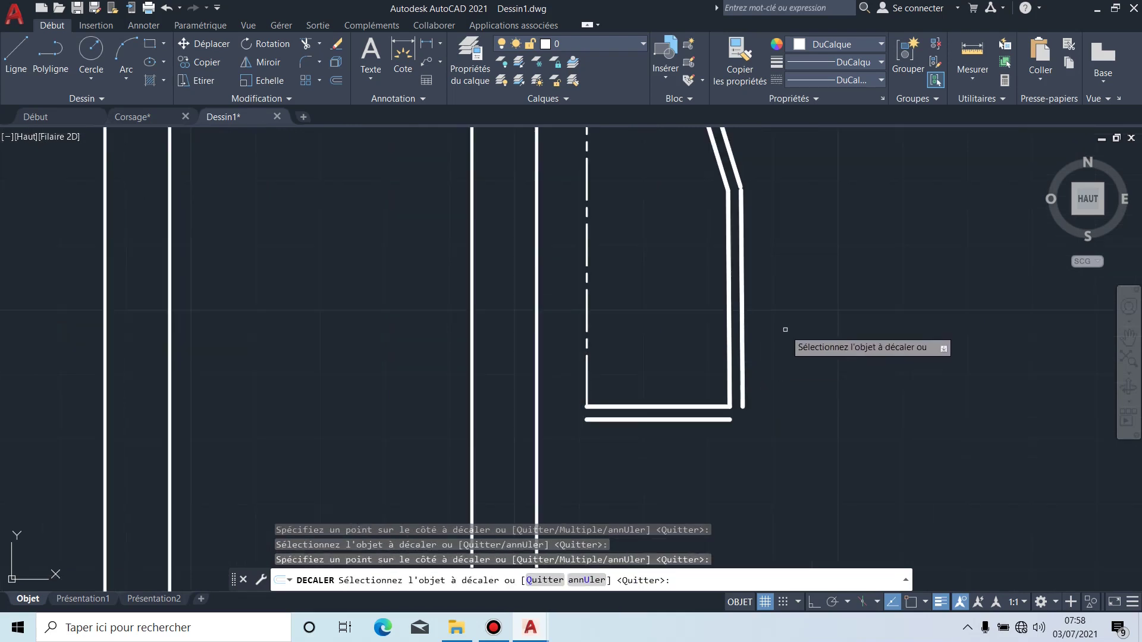
middle_click_drag(787, 324, 762, 487)
scroll(845, 318, "down", 2)
mouse_move(837, 238)
middle_mouse_down()
mouse_move(765, 401)
mouse_move(757, 366)
mouse_move(734, 401)
middle_mouse_up()
scroll(572, 142, "up", 2)
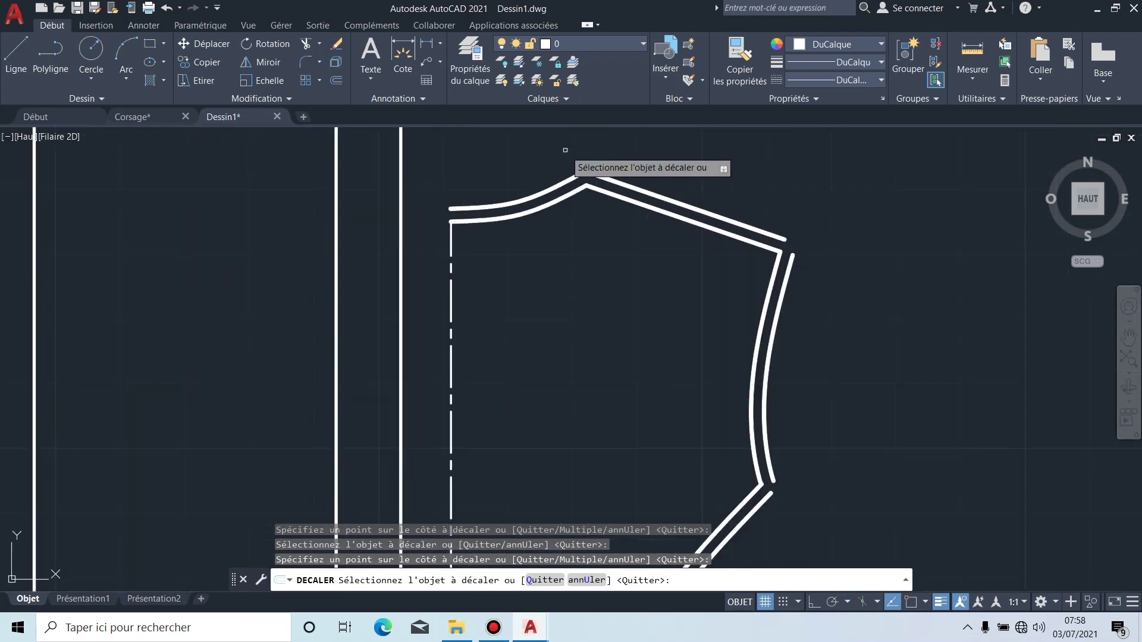
key("Escape")
Step: Extend the offset shoulder line past the neck point and stretch the offset neckline's end to meet it
scroll(599, 167, "up", 3)
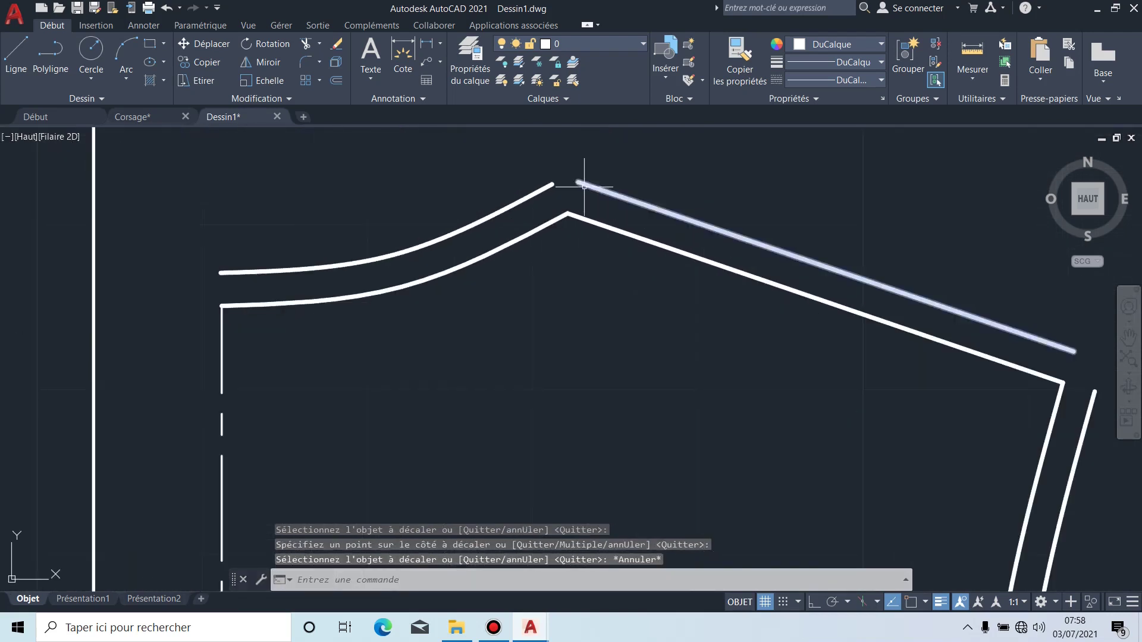
left_click(583, 183)
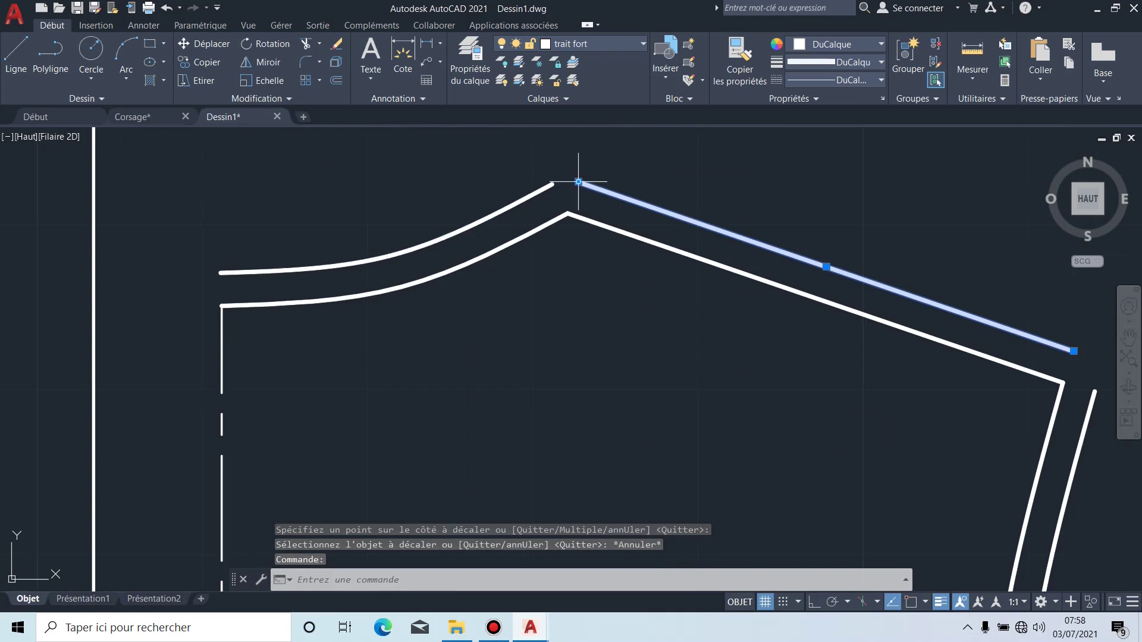
left_click(578, 182)
left_click(565, 172)
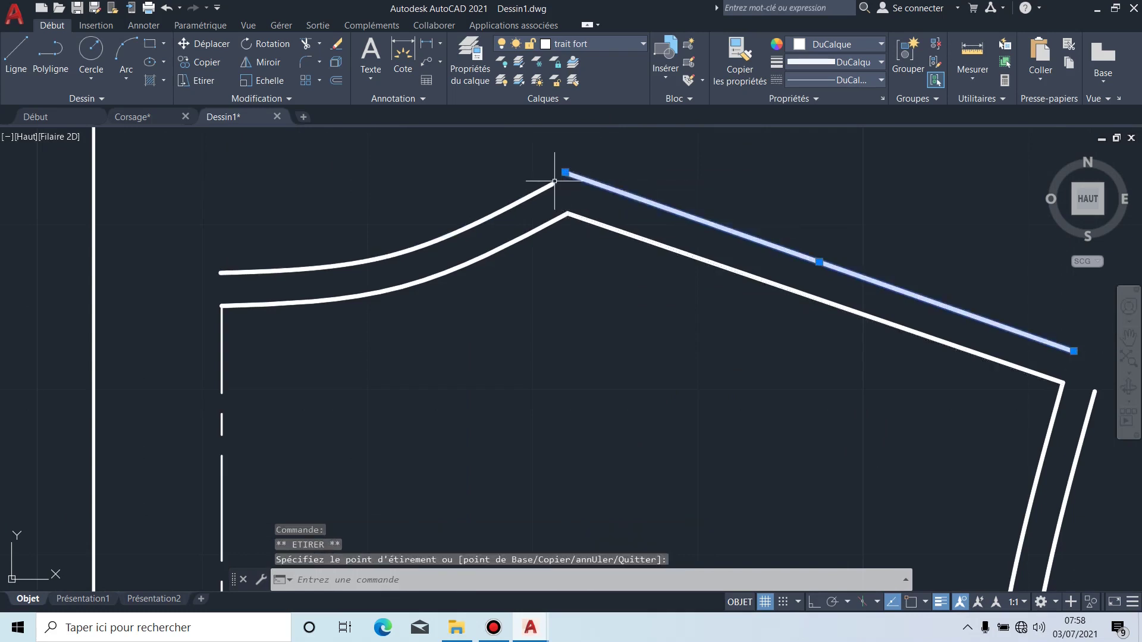
left_click(554, 183)
scroll(551, 182, "up", 5)
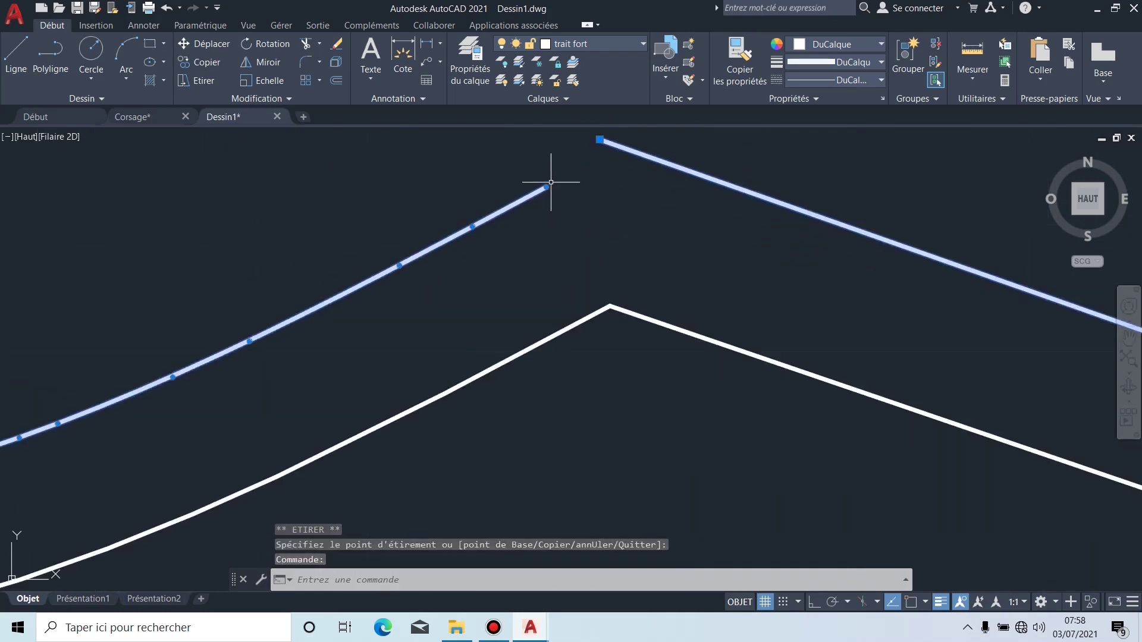
left_click(546, 187)
left_click(600, 139)
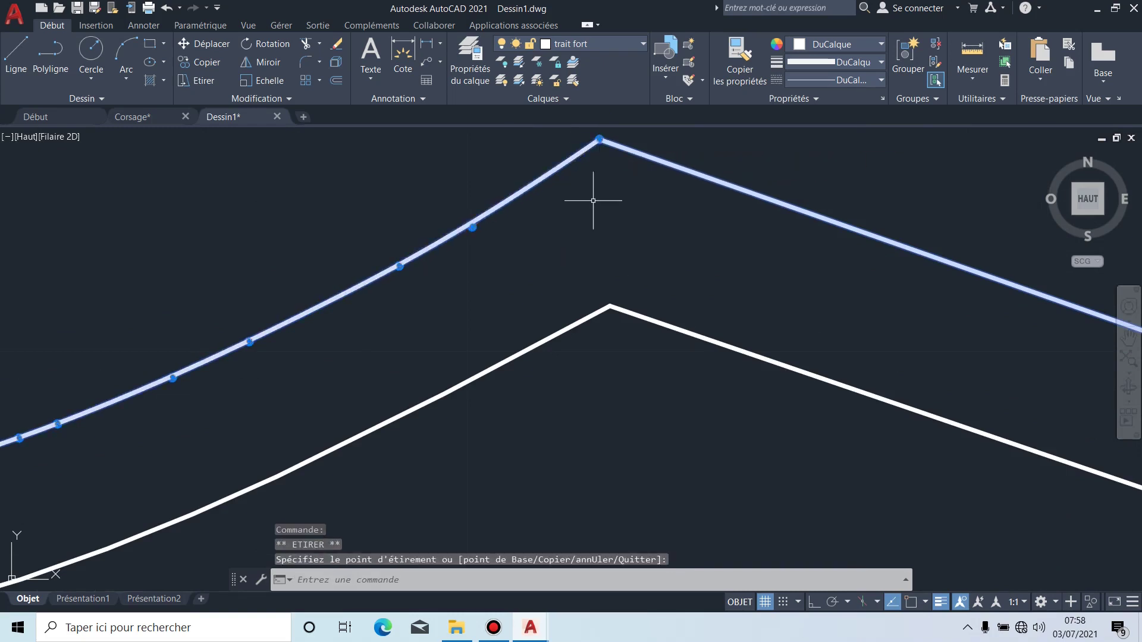
Step: Extend the offset shoulder line past the shoulder tip and stretch the offset armhole's upper end to meet it
scroll(595, 196, "down", 5)
middle_click_drag(912, 309, 751, 251)
left_click(789, 268)
scroll(786, 262, "up", 3)
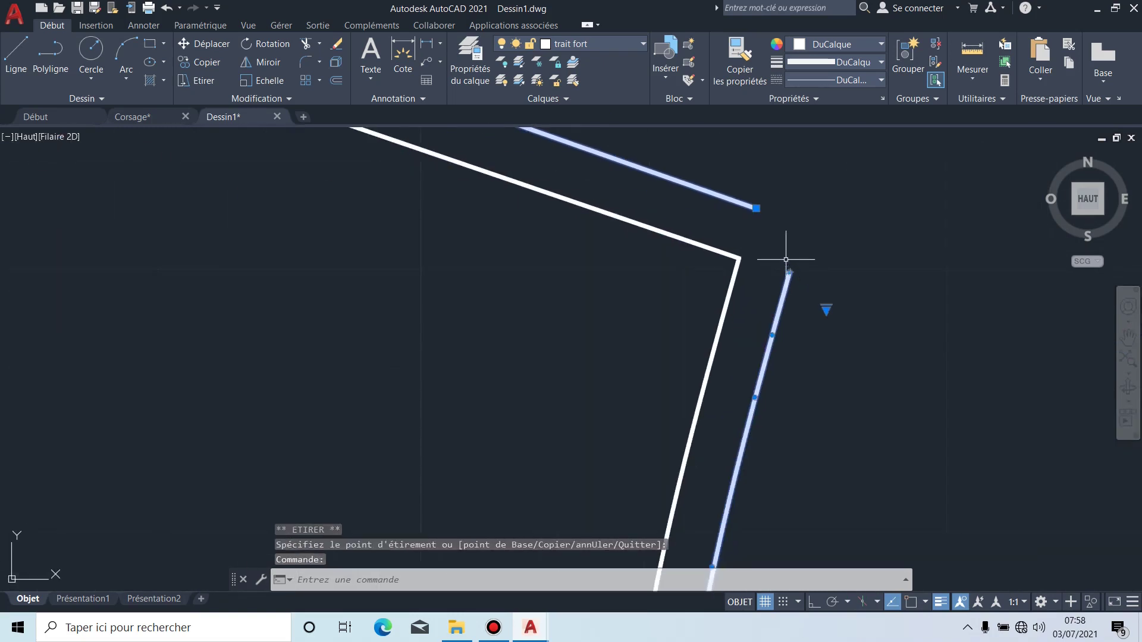
left_click(756, 208)
left_click(756, 209)
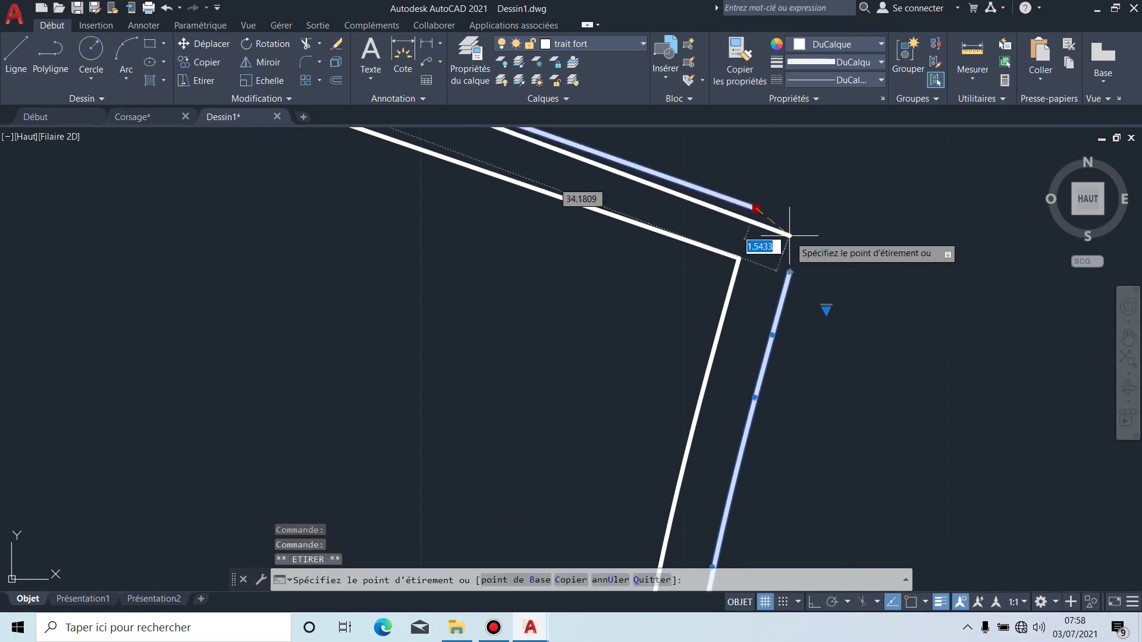
left_click(790, 226)
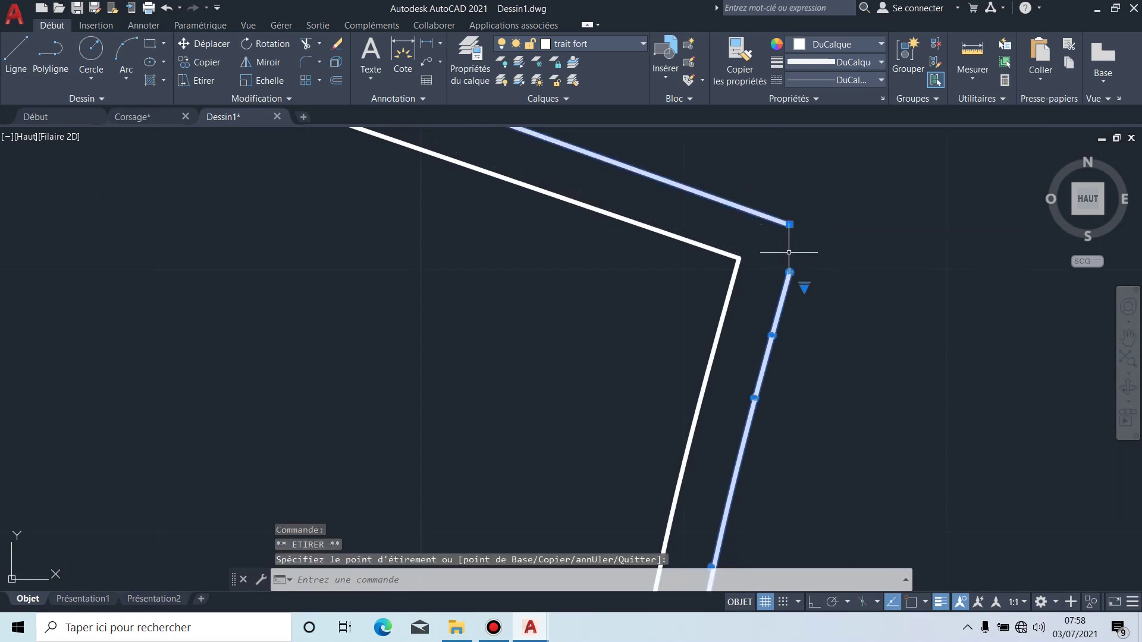
left_click(790, 273)
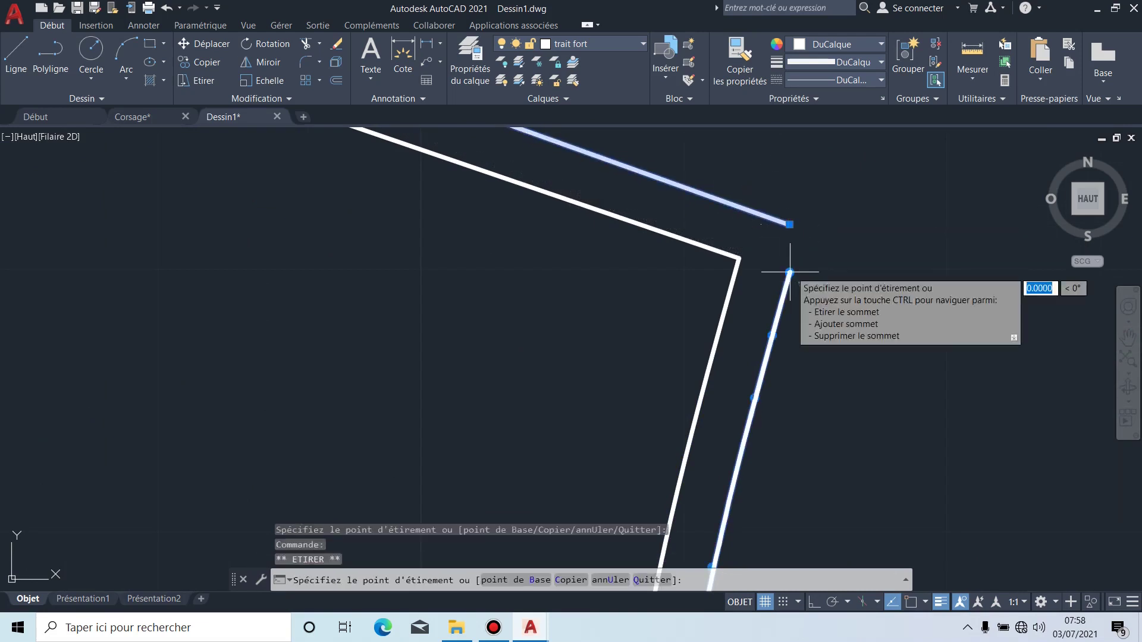
left_click(790, 225)
Step: Lengthen the dash-dotted centre line upward to the end of the offset neckline and deselect everything
scroll(861, 258, "down", 4)
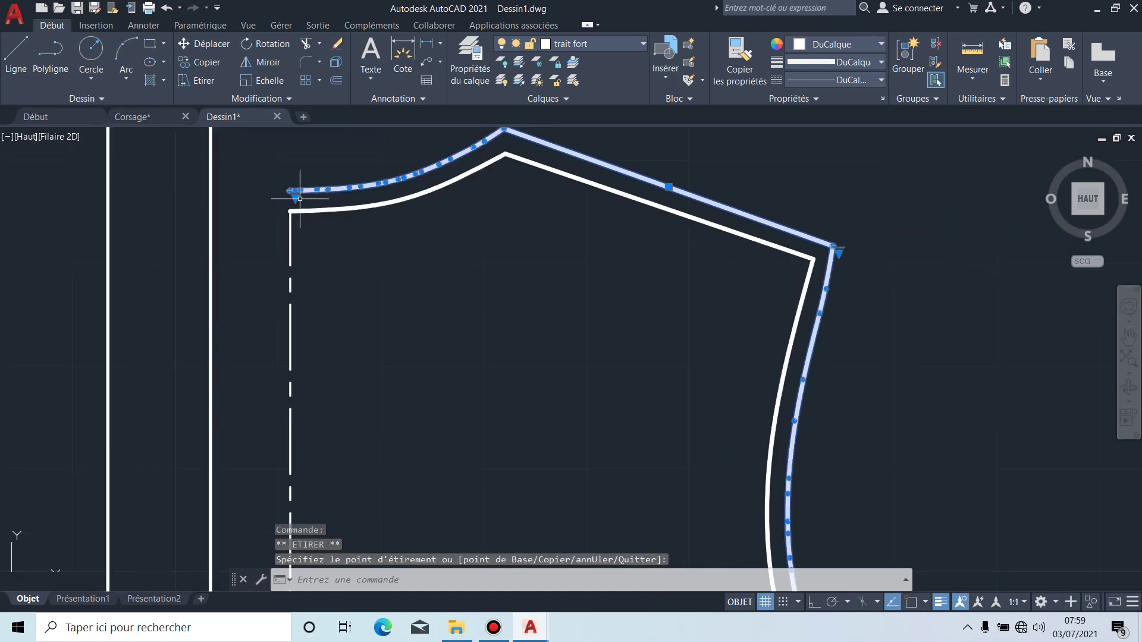
scroll(300, 199, "up", 2)
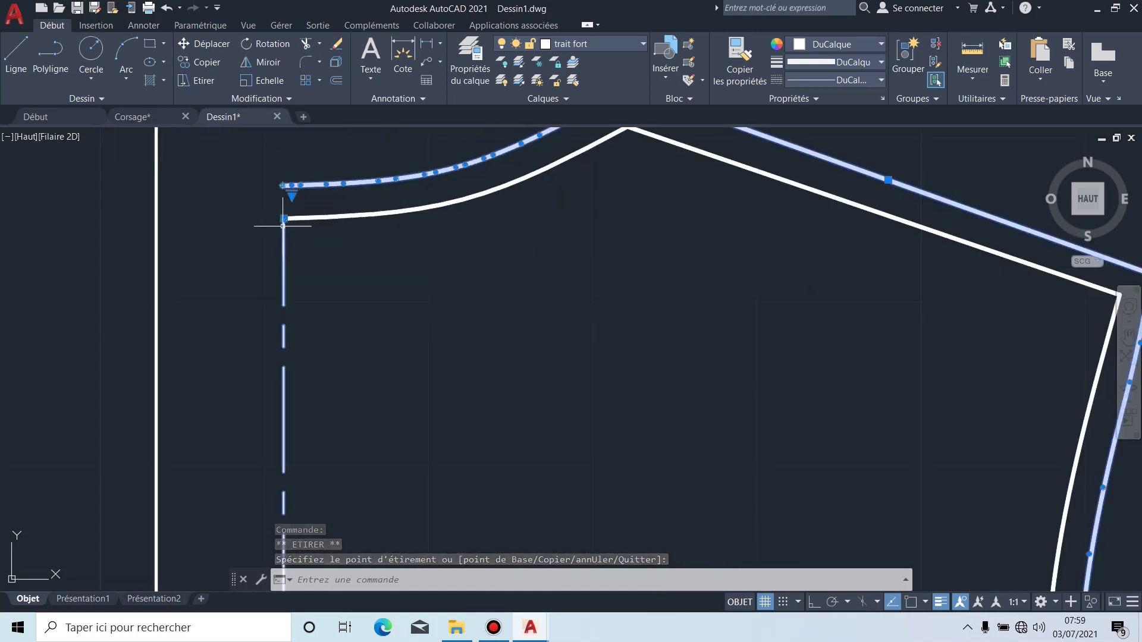
left_click(284, 225)
scroll(287, 226, "up", 3)
mouse_move(333, 210)
middle_mouse_down()
mouse_move(332, 286)
mouse_move(306, 311)
middle_mouse_up()
mouse_move(293, 309)
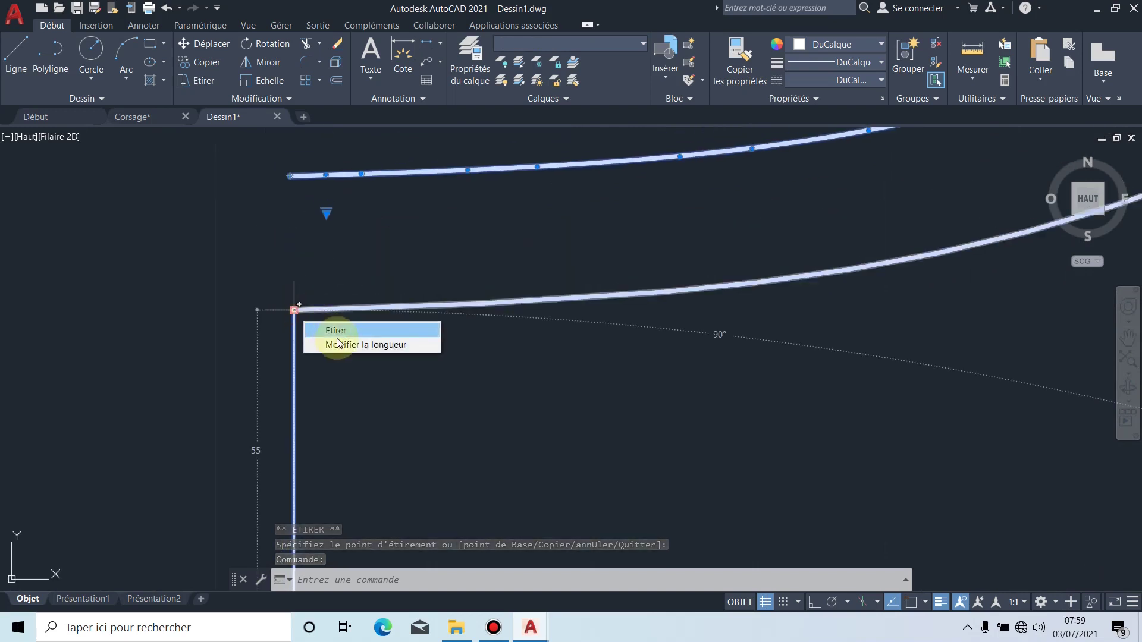
left_click(339, 341)
left_click(290, 176)
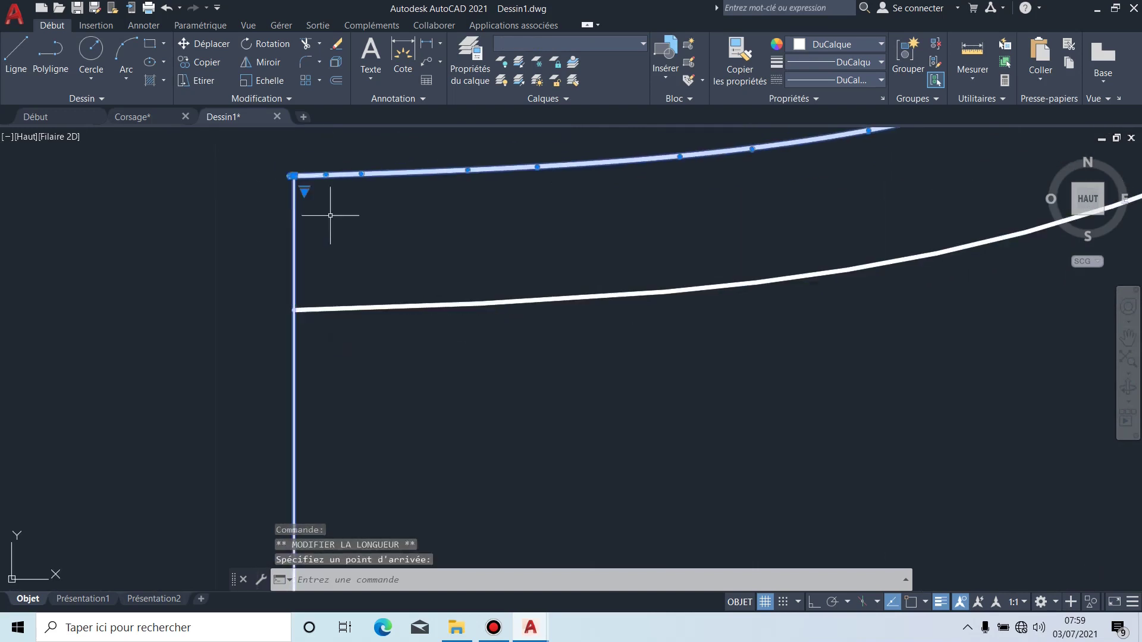
key("Escape")
Step: Extend the upper end of the offset princess curve outward and stretch the offset armhole's lower end to meet it
scroll(452, 244, "down", 6)
middle_click_drag(623, 341, 603, 172)
scroll(603, 172, "down", 5)
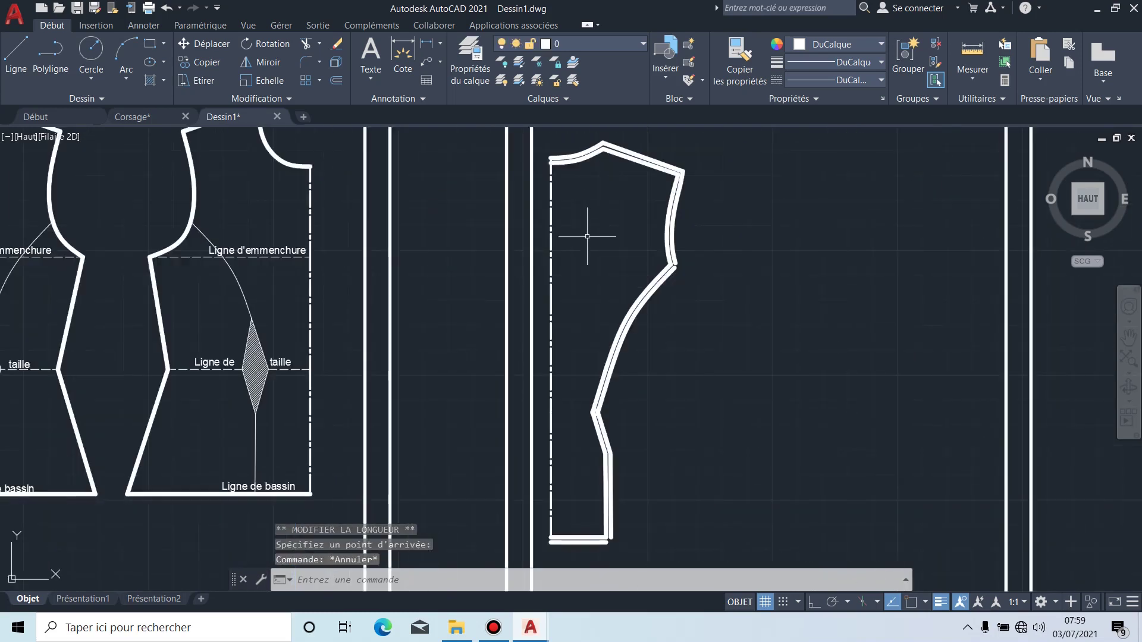
scroll(657, 196, "up", 4)
middle_click_drag(711, 196, 746, 262)
middle_click_drag(756, 461, 732, 315)
scroll(685, 335, "up", 3)
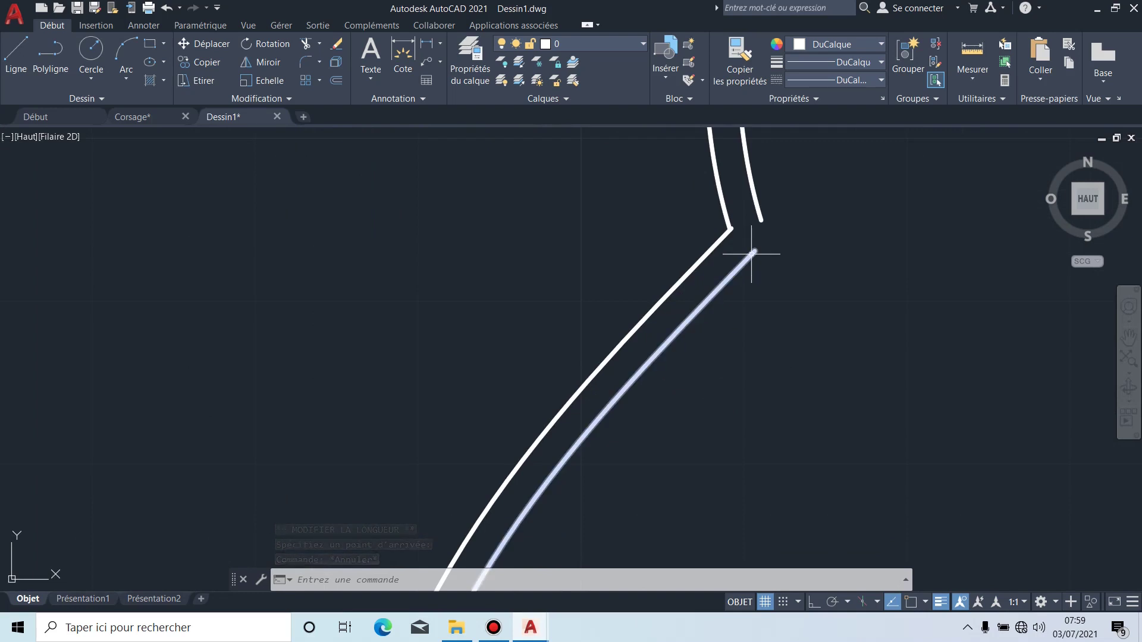
left_click(752, 254)
mouse_move(741, 273)
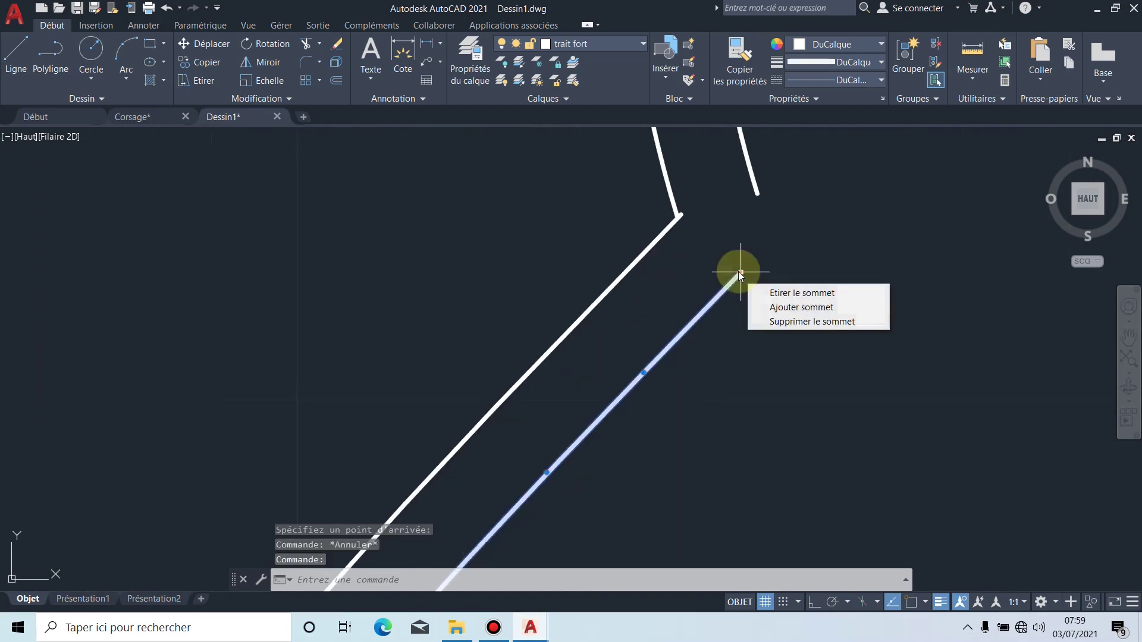
left_click(740, 273)
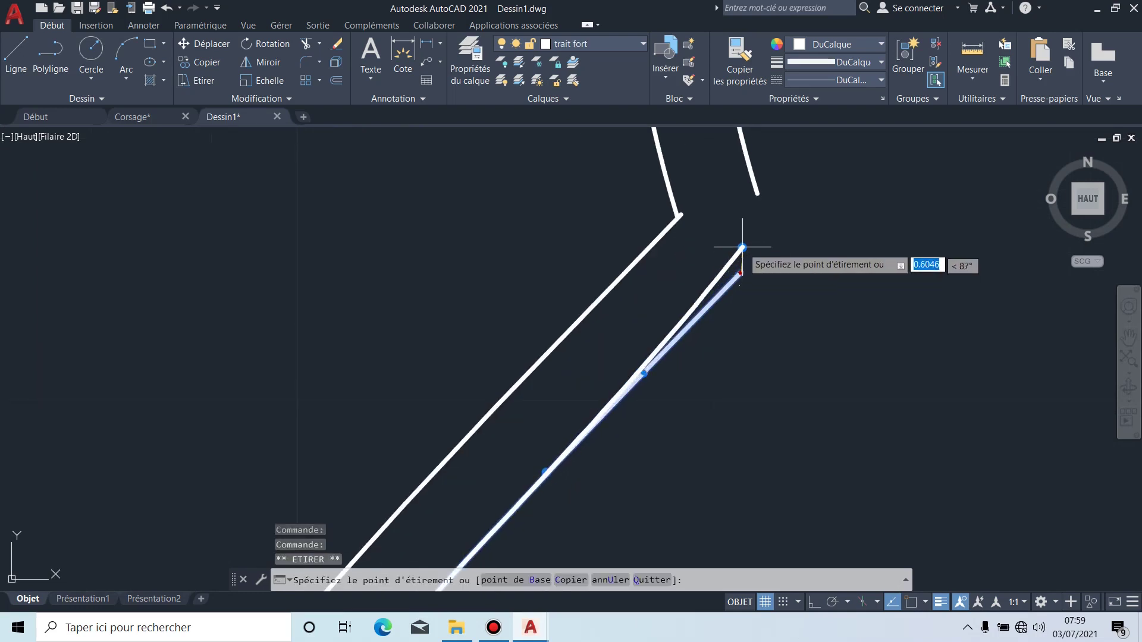
left_click(762, 241)
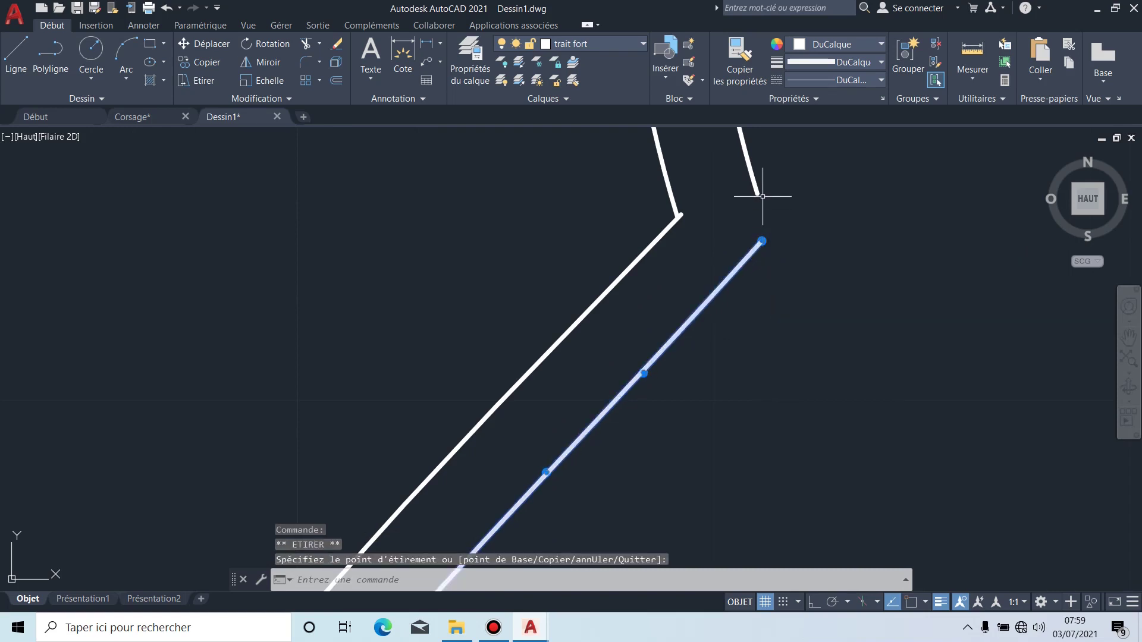
left_click(758, 192)
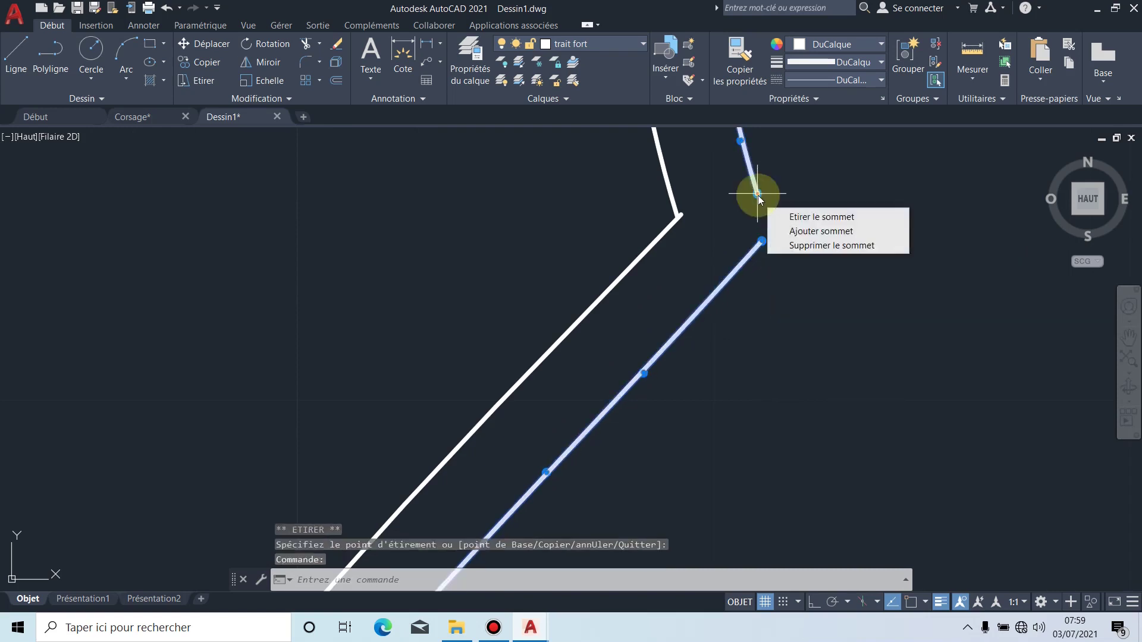
left_click(758, 194)
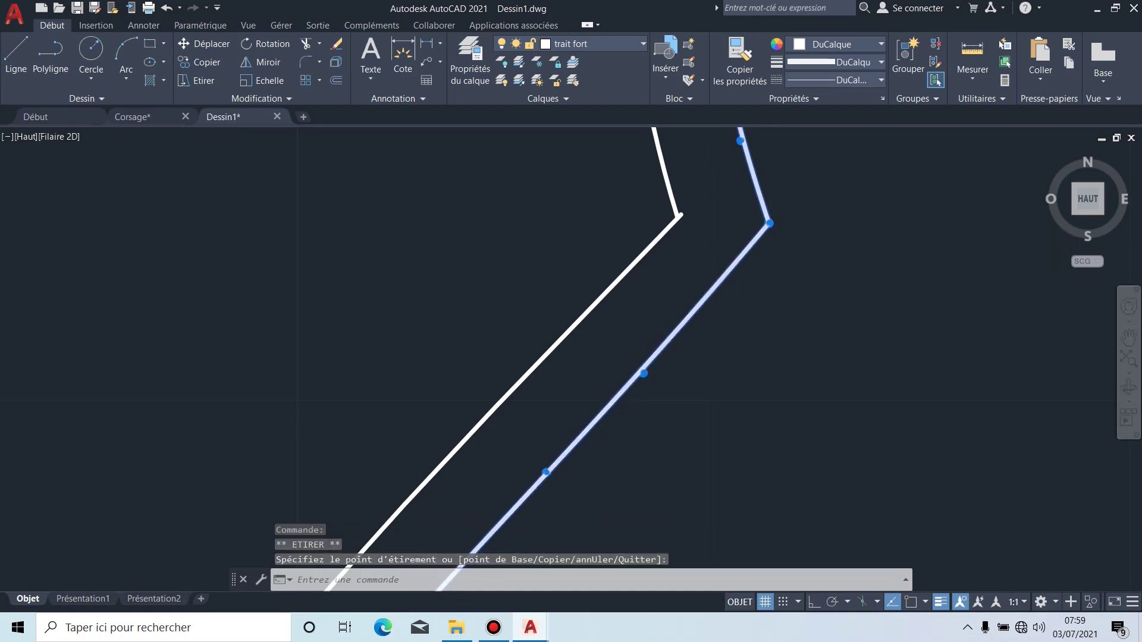
Step: Examine how the offset curve joins the straight segments down to and below the waist point, and deselect everything
scroll(727, 266, "down", 6)
middle_click_drag(737, 256, 747, 178)
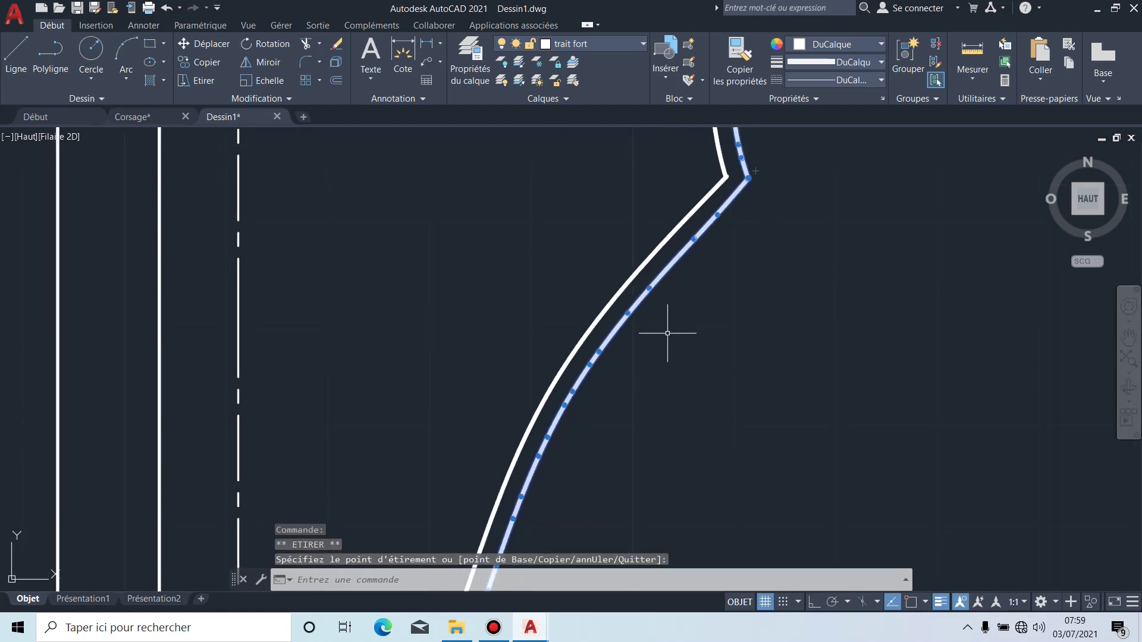
middle_click_drag(667, 333, 733, 216)
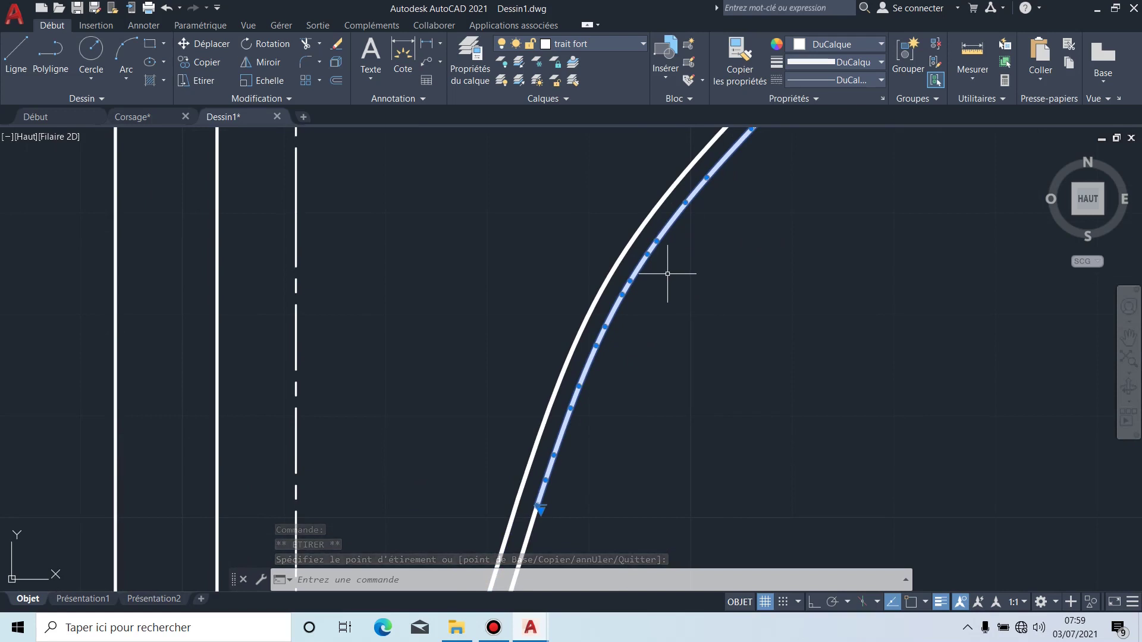
scroll(667, 274, "down", 2)
middle_click_drag(660, 381, 634, 339)
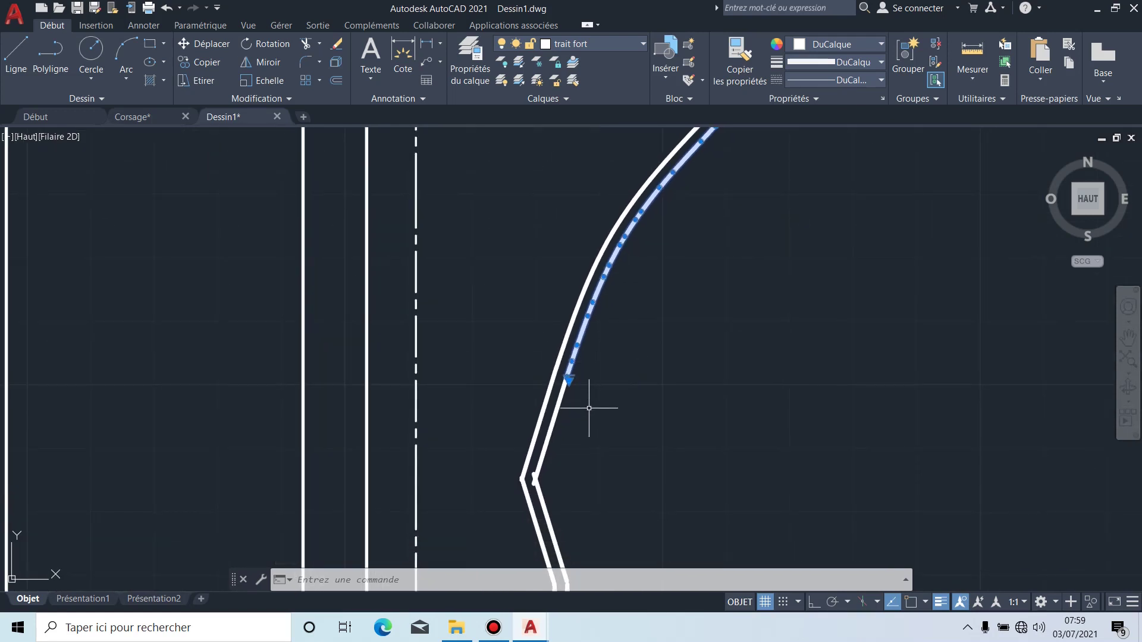
scroll(582, 404, "up", 2)
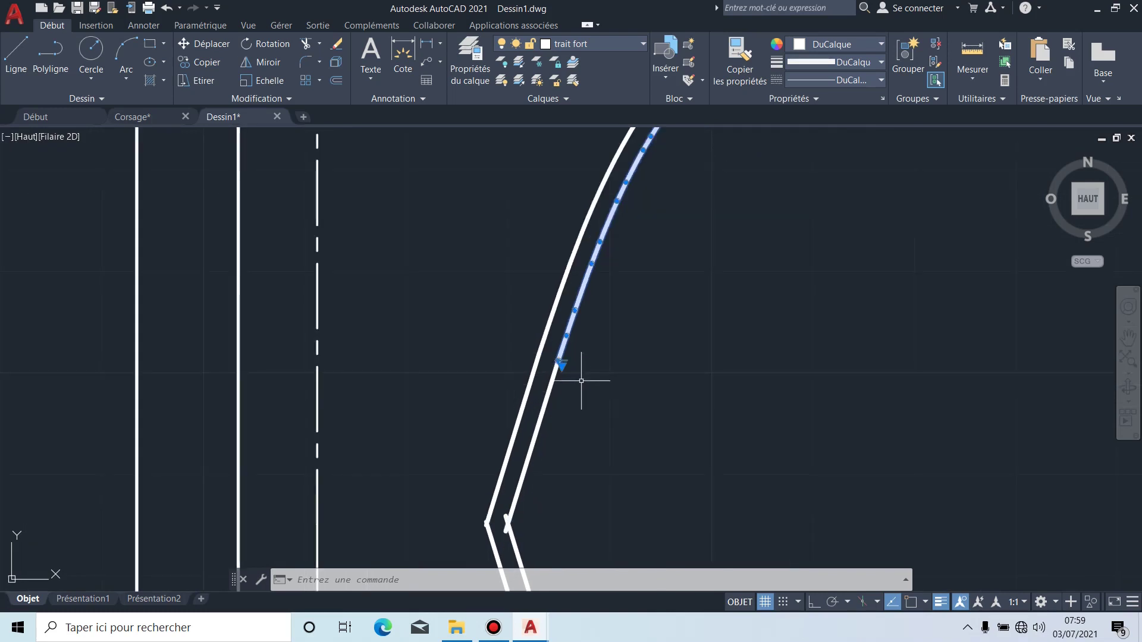
scroll(581, 382, "up", 2)
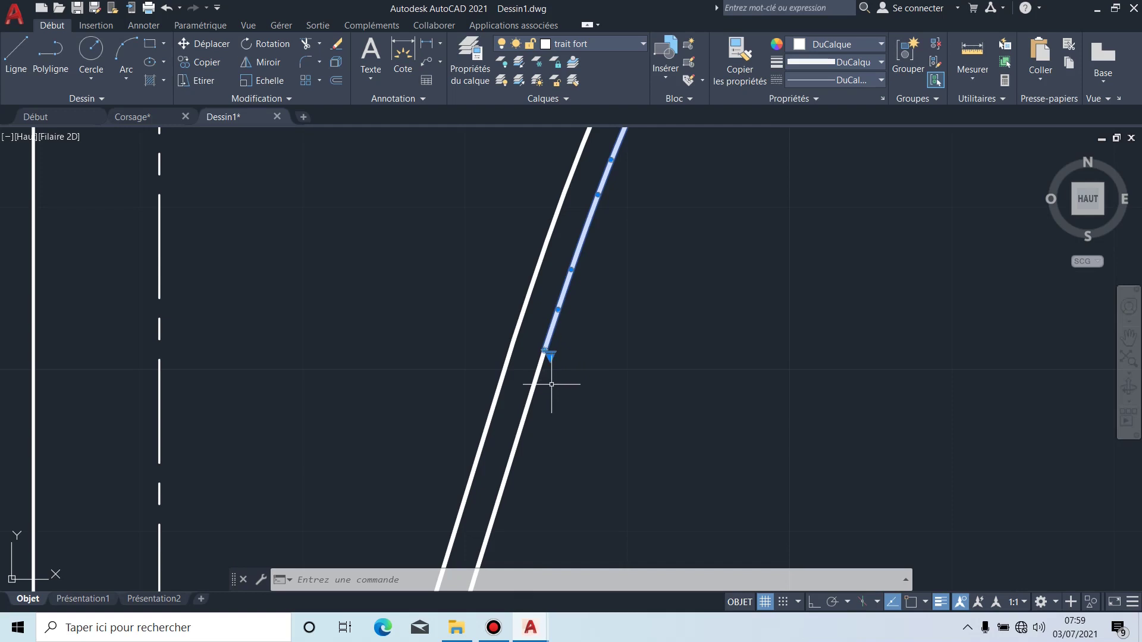
middle_click_drag(561, 399, 561, 359)
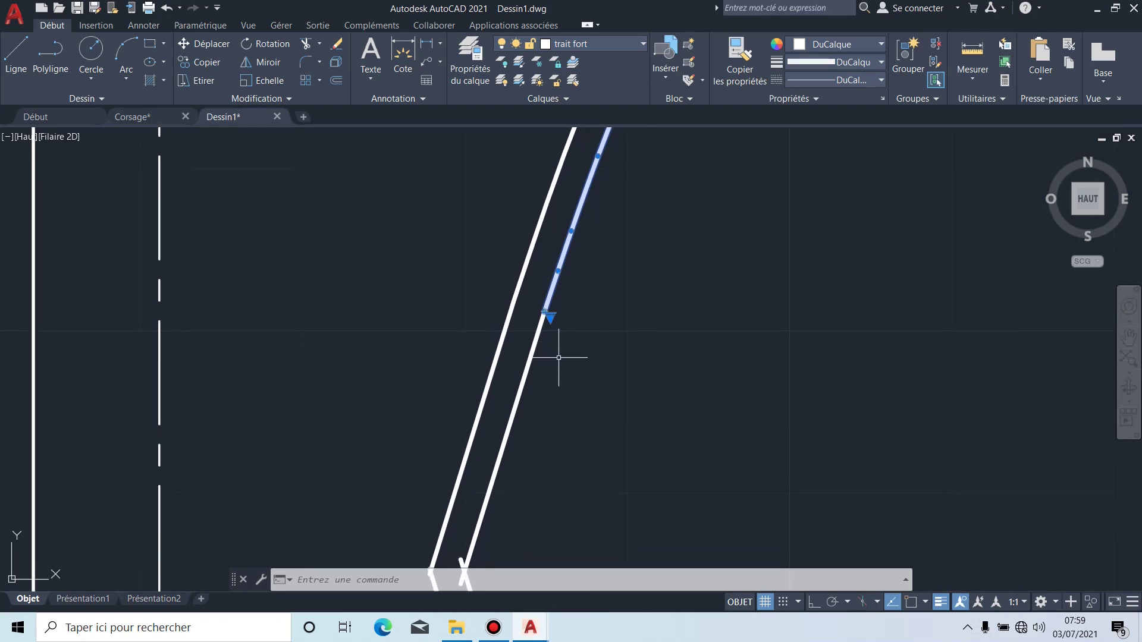
middle_click_drag(551, 374, 557, 310)
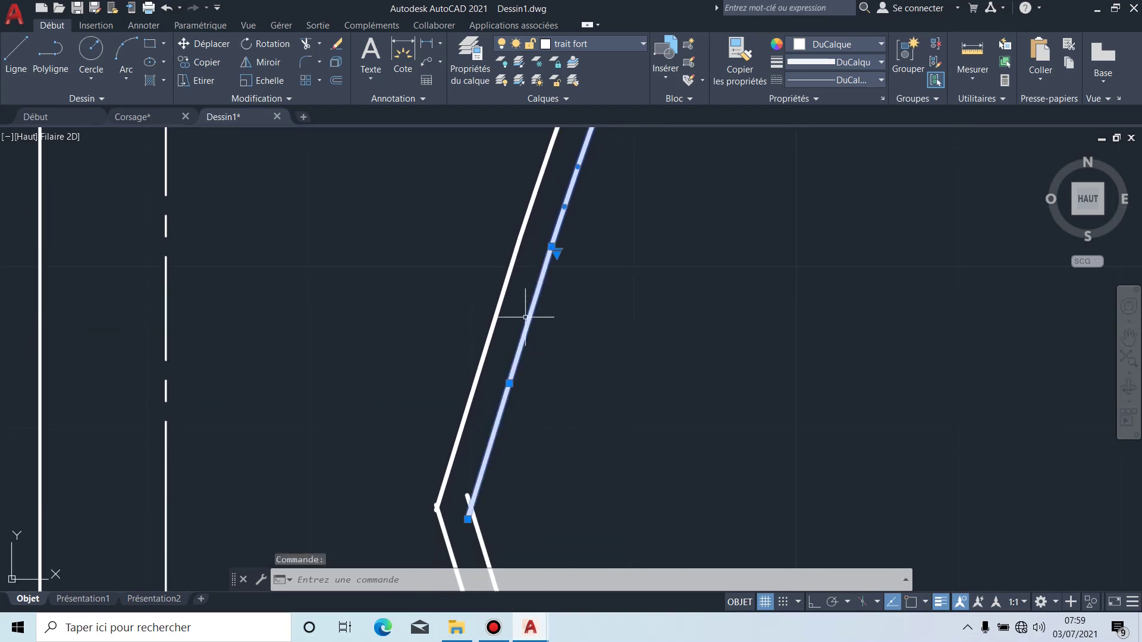
middle_click_drag(540, 400, 543, 295)
middle_click_drag(612, 474, 620, 338)
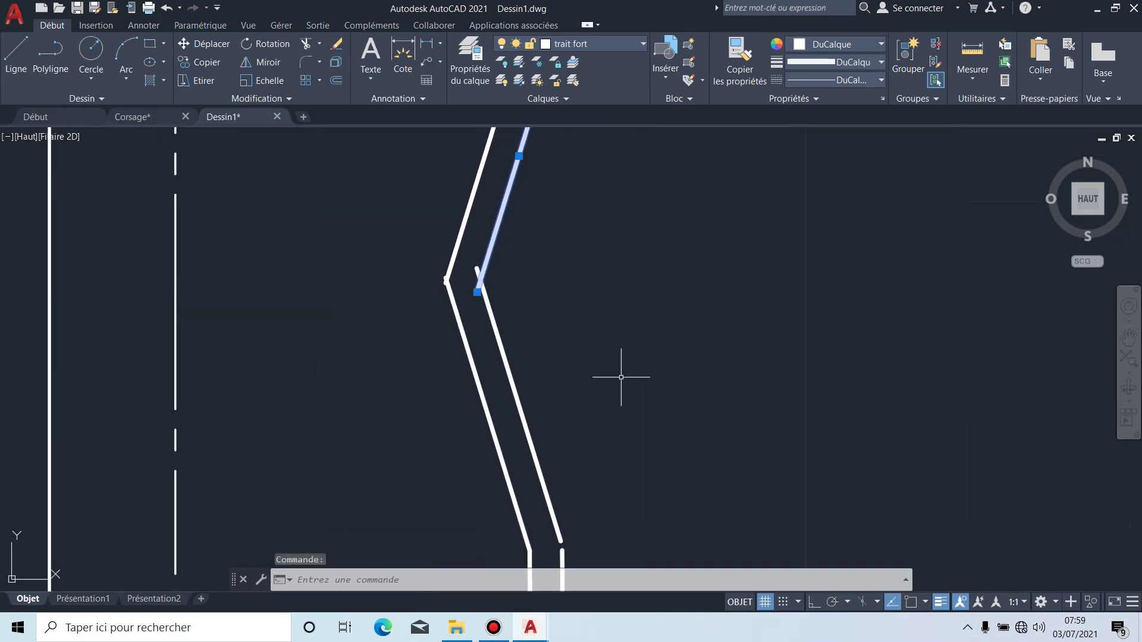
middle_click_drag(663, 459, 610, 343)
key("Escape")
key("Escape")
Step: Extend the slanted offset edge below the waist and stretch the offset vertical seam's upper end to meet it
scroll(571, 342, "up", 2)
left_click(562, 330)
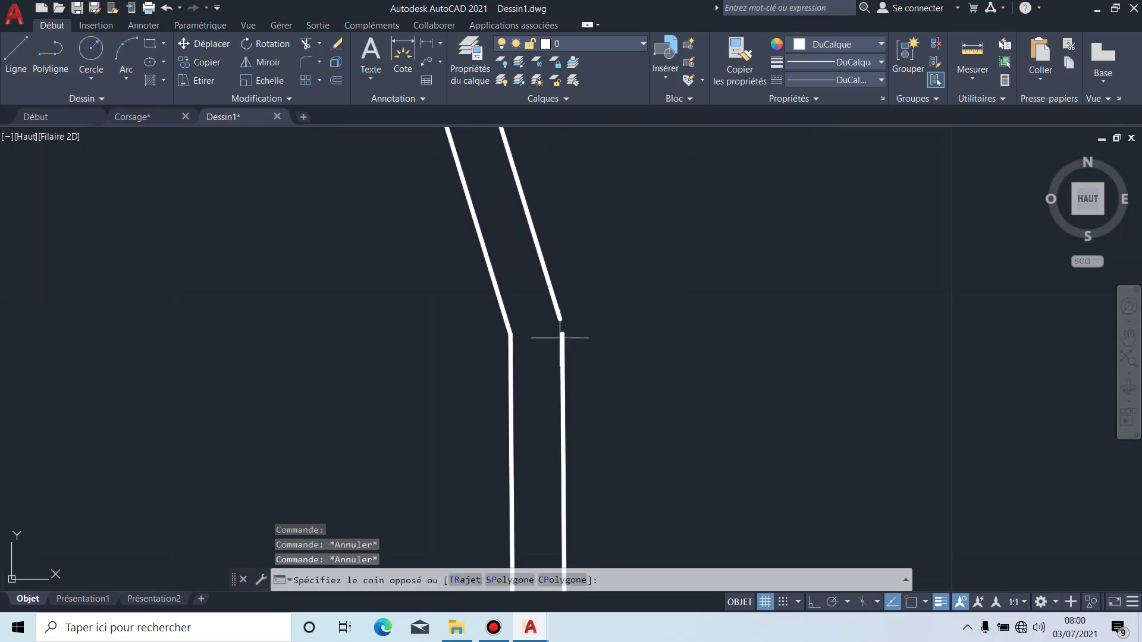
scroll(562, 329, "up", 5)
left_click(535, 326)
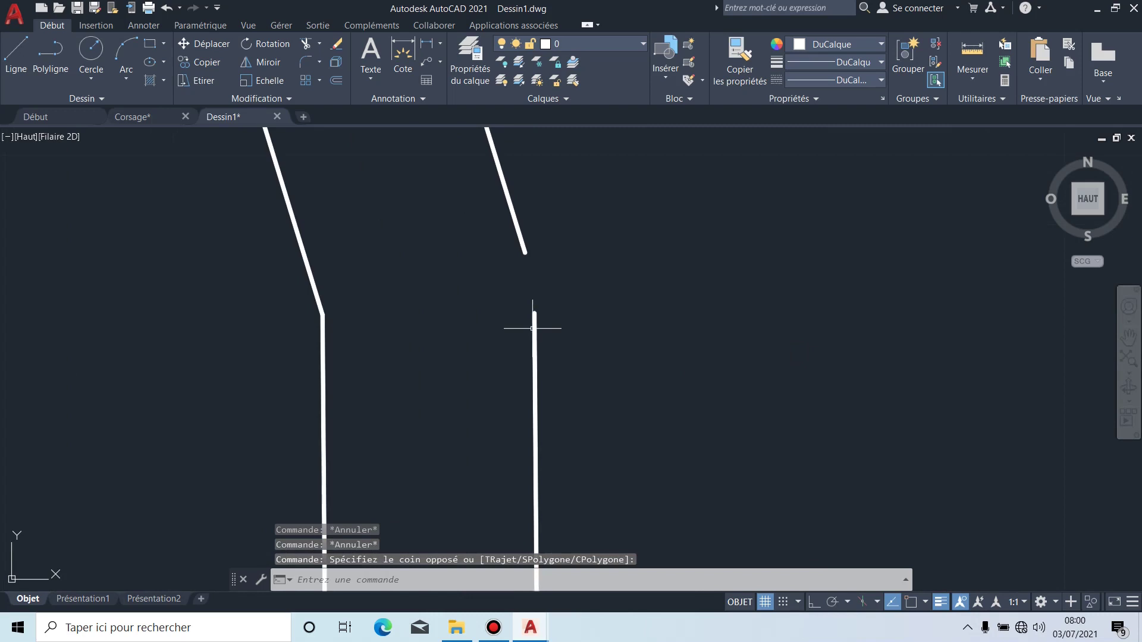
left_click(524, 249)
left_click(525, 252)
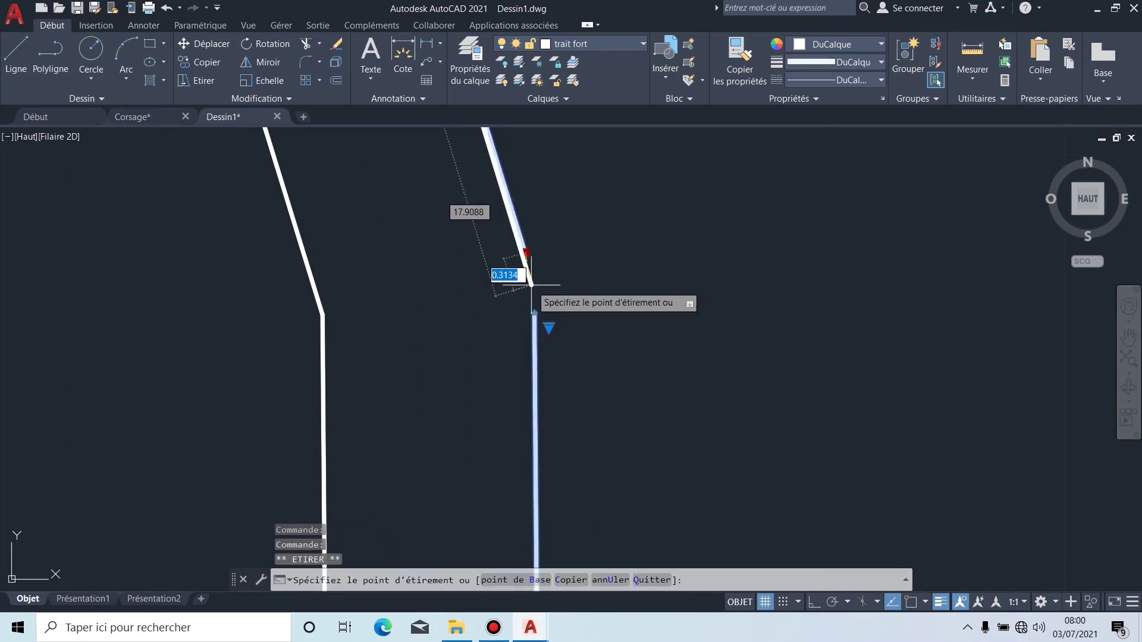
left_click(531, 285)
left_click(535, 313)
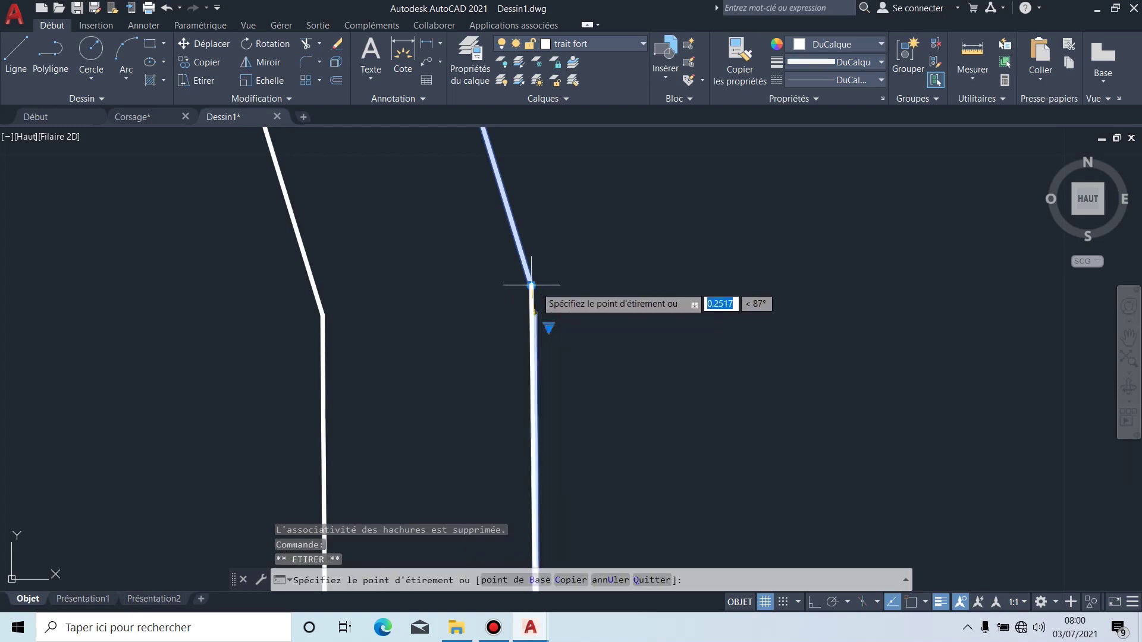
left_click(531, 286)
scroll(605, 326, "down", 5)
key("Escape")
Step: Extend the offset hem past the side corner and stretch the offset vertical seam's lower end to meet it
middle_click_drag(633, 370, 619, 271)
scroll(600, 298, "up", 4)
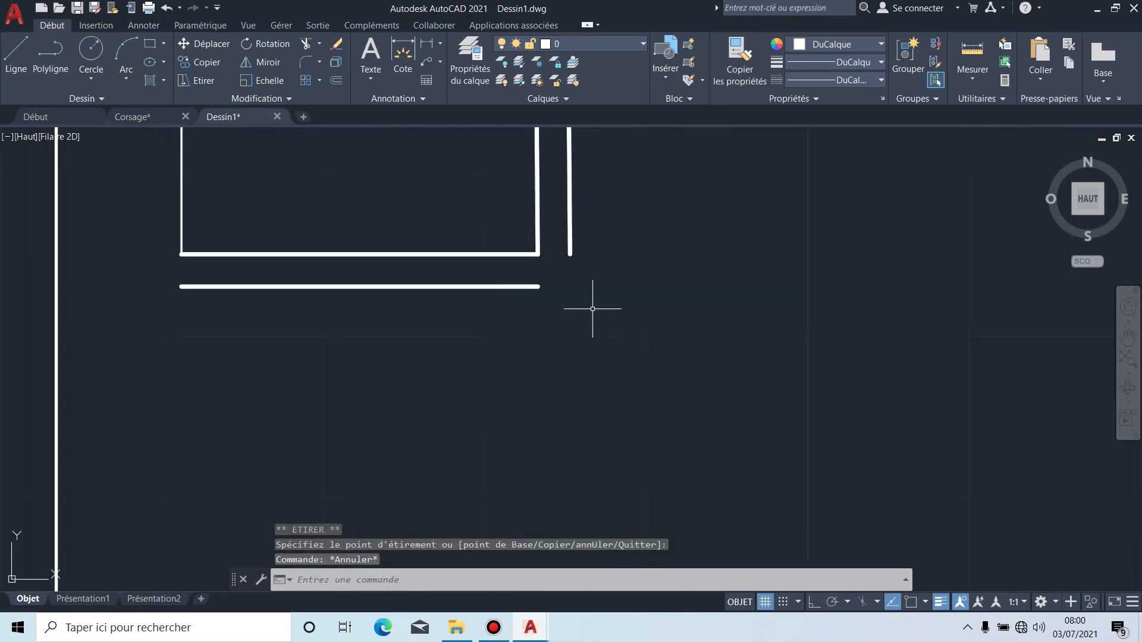
left_click(537, 286)
left_click(540, 286)
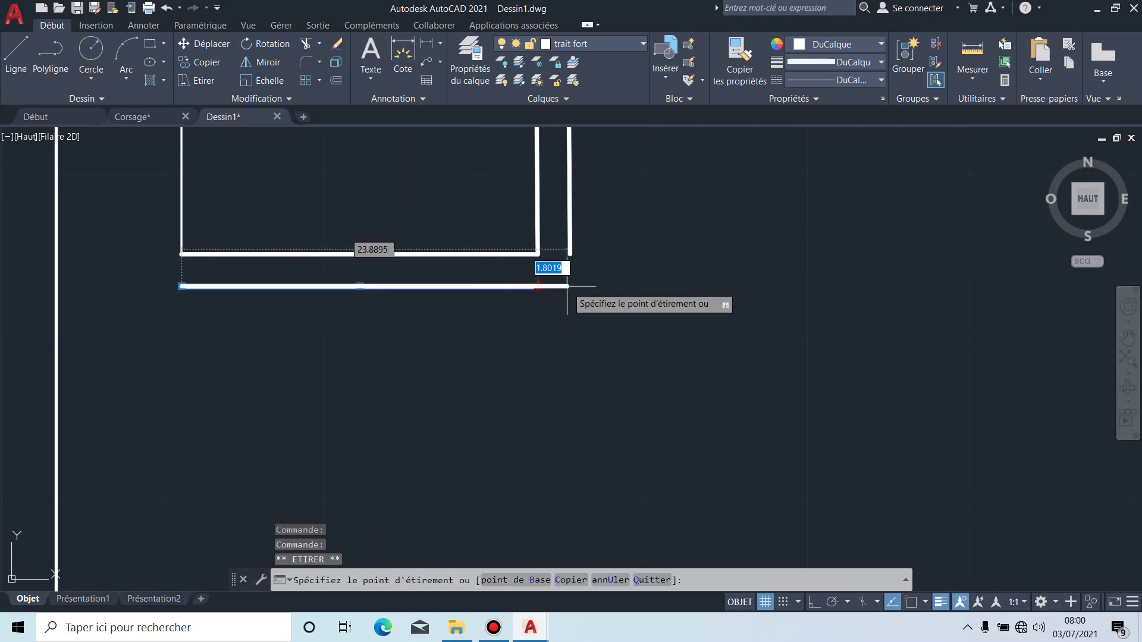
left_click(573, 228)
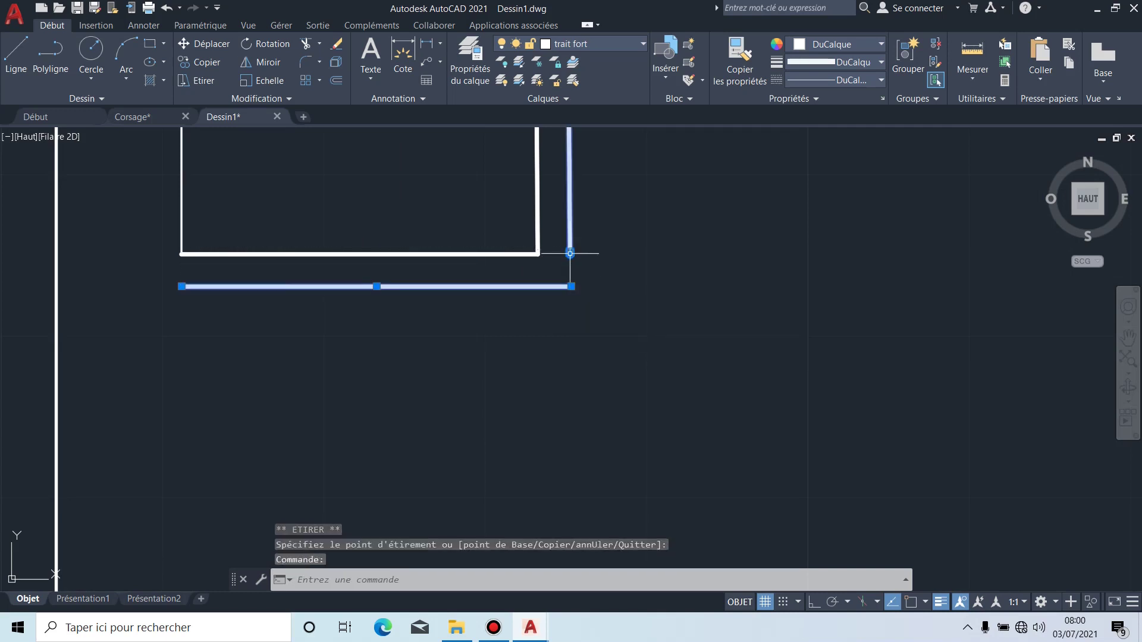
left_click(569, 254)
left_click(571, 286)
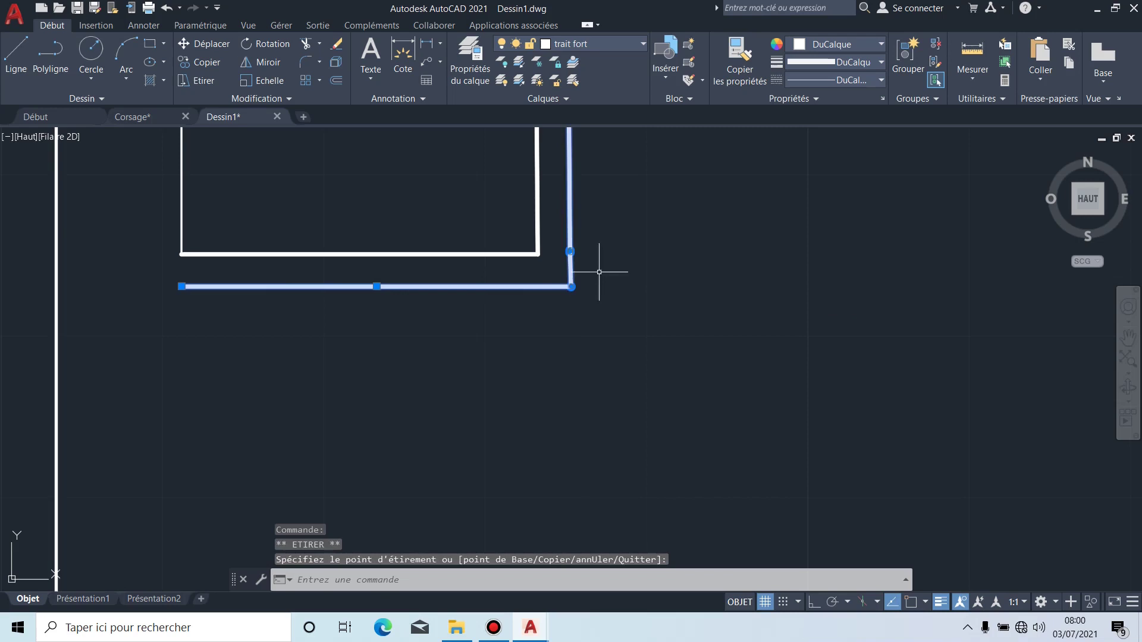
key("Escape")
Step: Lengthen the dash-dotted centre line downward to the end of the offset hem and deselect it
middle_click_drag(244, 260, 353, 287)
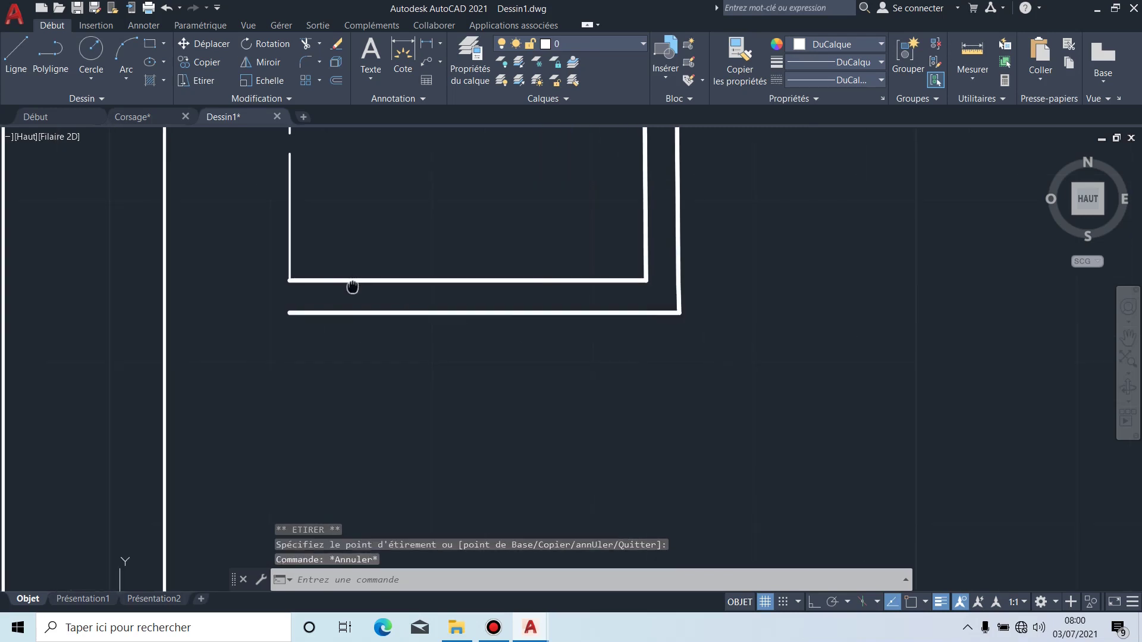
left_click(290, 248)
scroll(289, 265, "up", 3)
mouse_move(289, 302)
left_click(351, 334)
key("Escape")
scroll(430, 219, "down", 5)
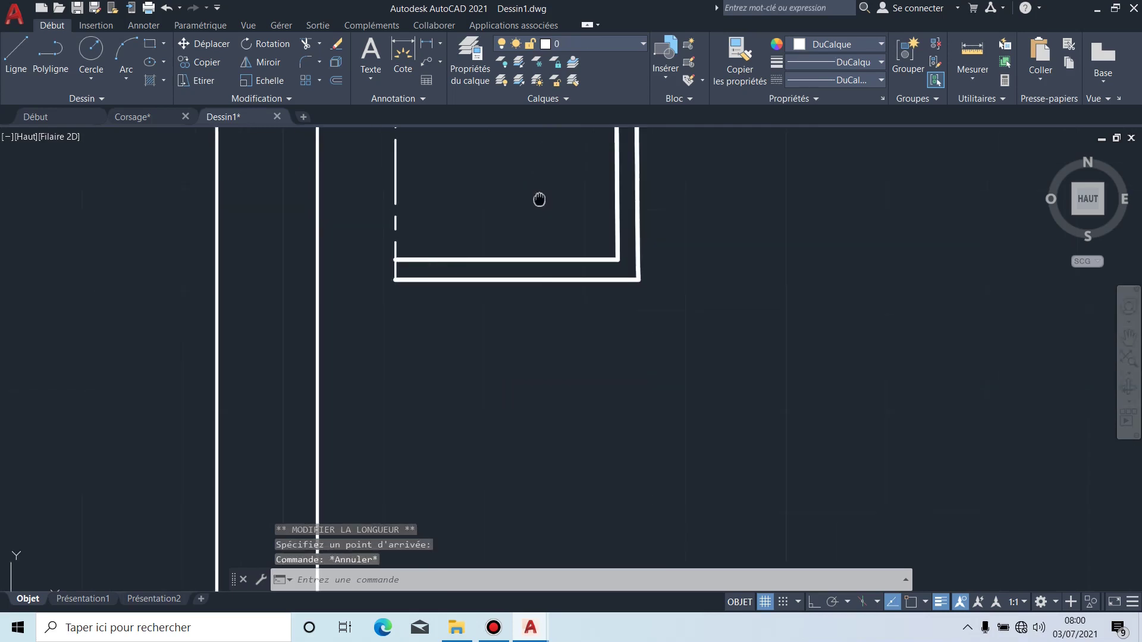
Step: Delete the original inner outline, from neckline, shoulder and armhole through the princess and lower seams to the hem, keeping the offset contour
middle_click_drag(540, 172, 508, 364)
scroll(507, 364, "down", 3)
middle_click_drag(543, 233, 543, 372)
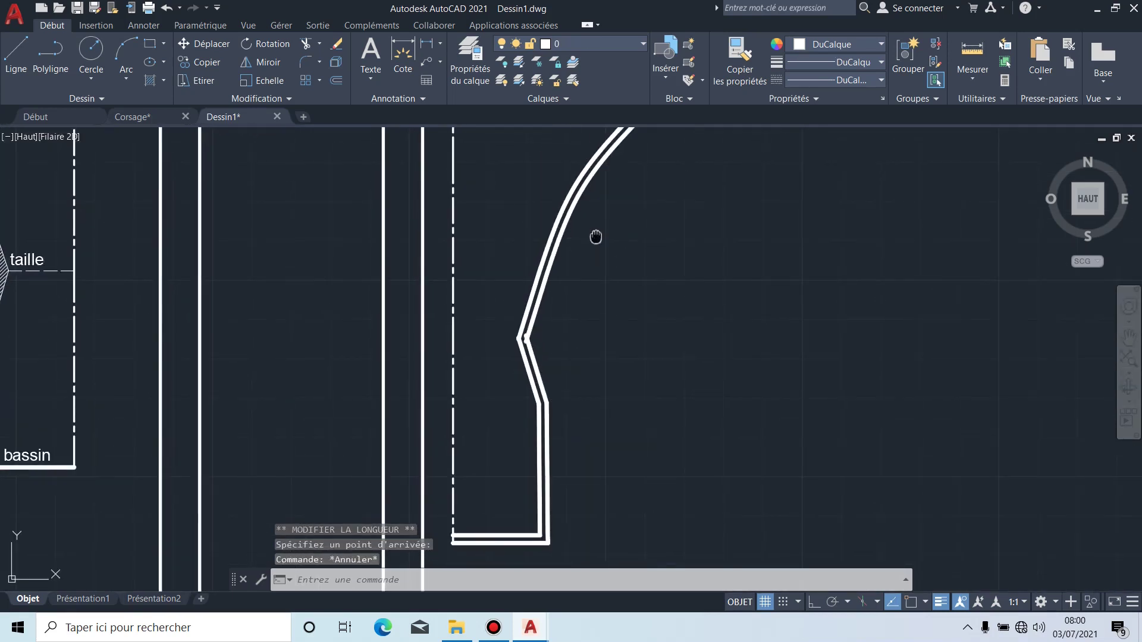
middle_click_drag(596, 236, 532, 357)
middle_click_drag(676, 175, 612, 291)
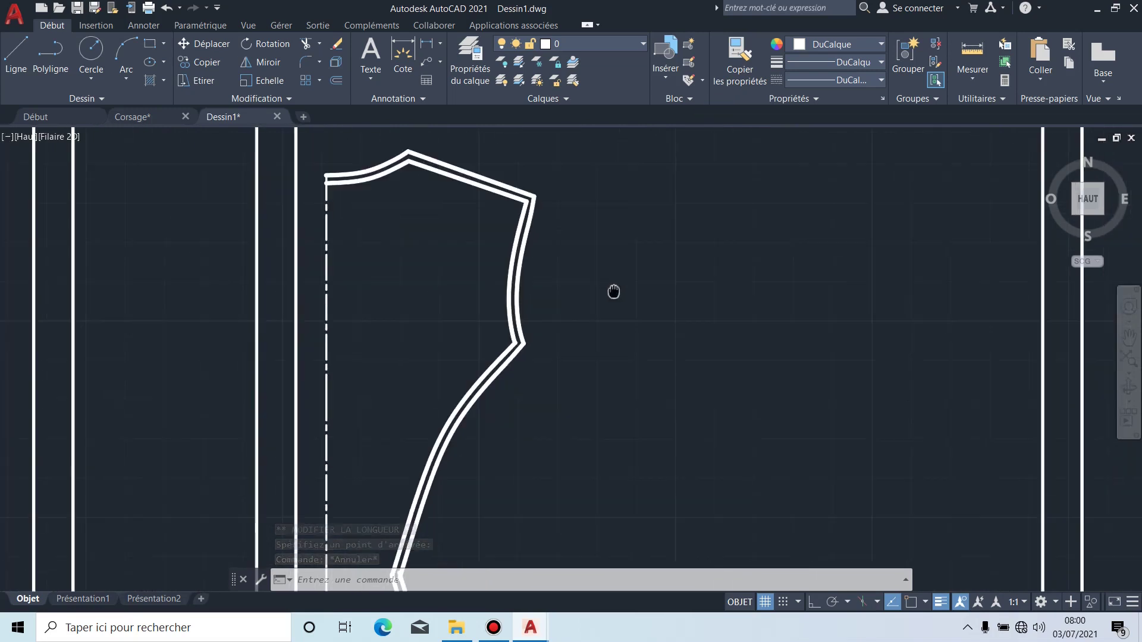
middle_click_drag(591, 248, 619, 237)
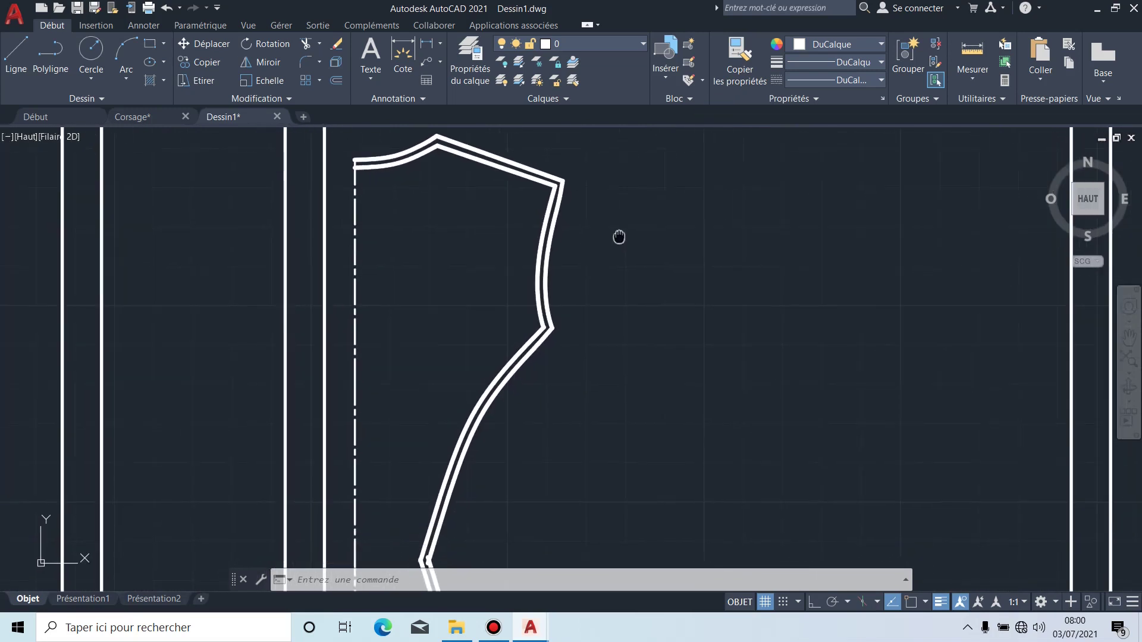
left_click(541, 233)
left_click(546, 176)
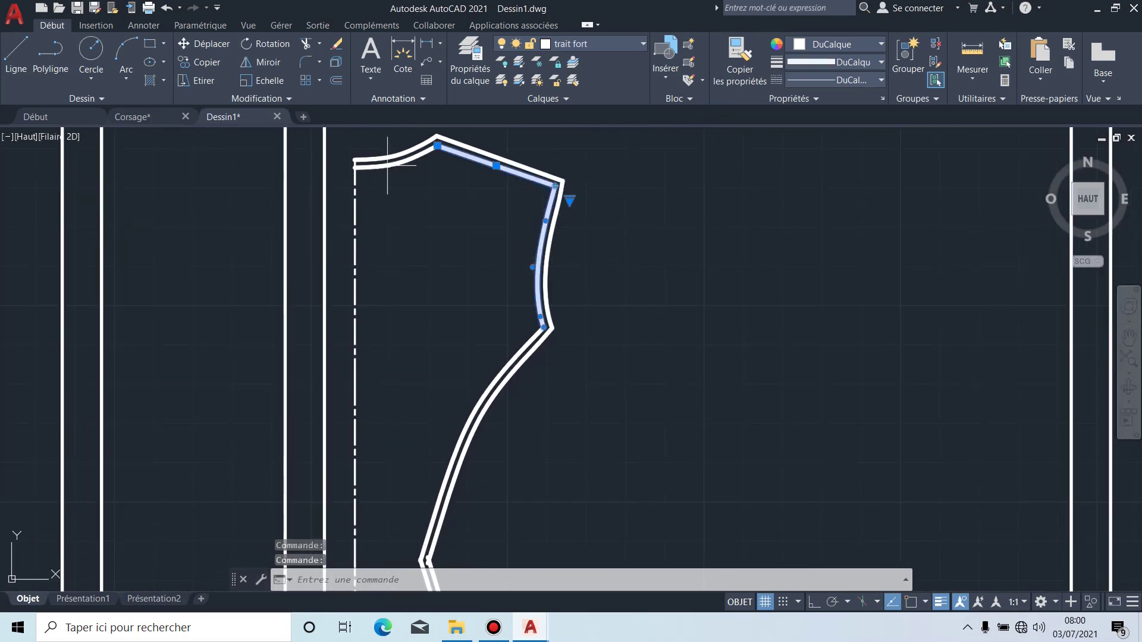
left_click(395, 159)
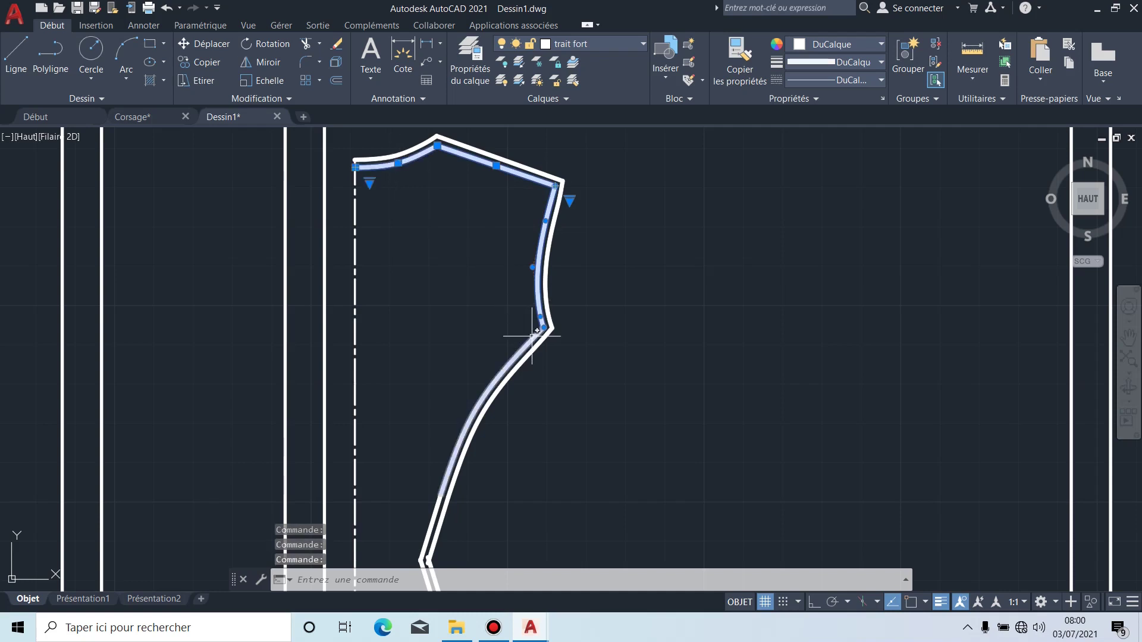
middle_click_drag(554, 339, 622, 187)
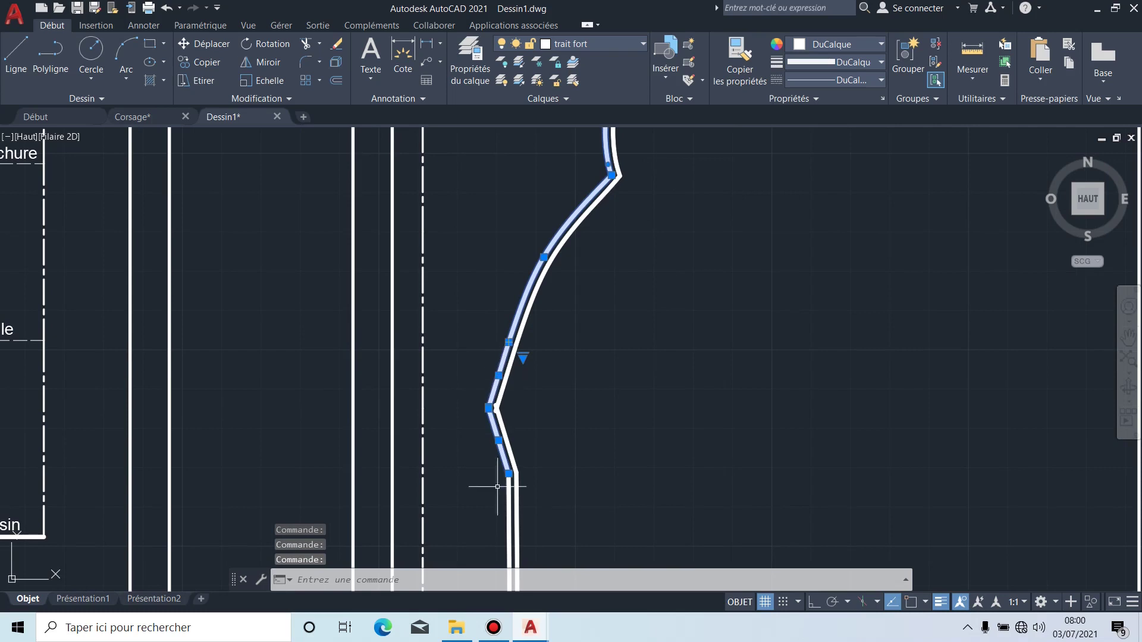
middle_click_drag(552, 472, 609, 309)
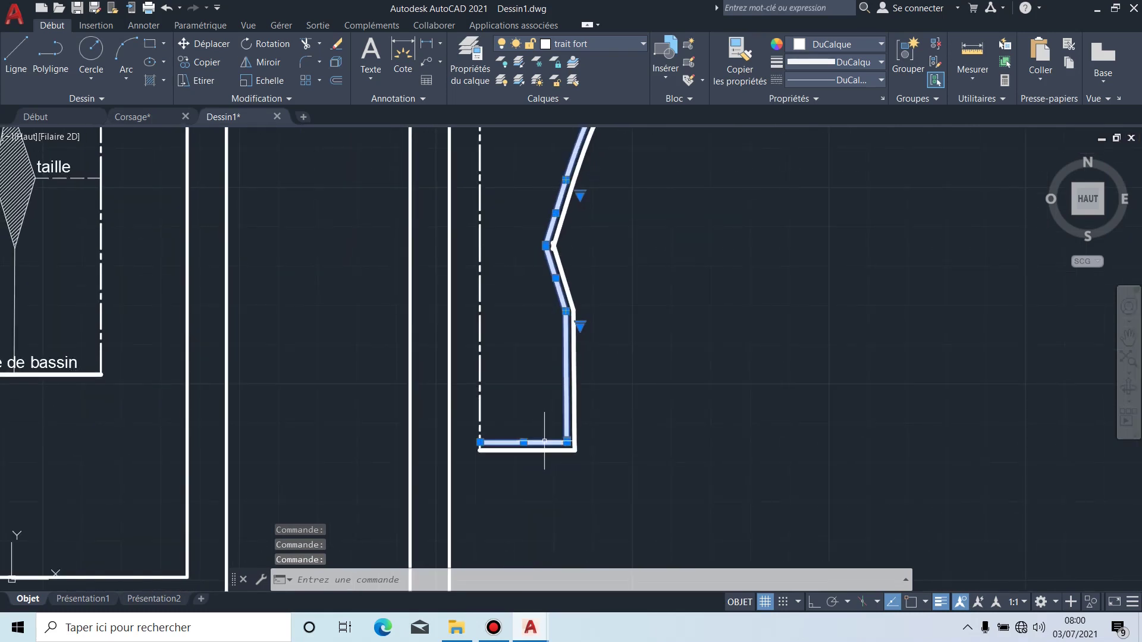
key("Delete")
Step: Trim the two crossing line ends at the waist corner of the first piece's offset outline
middle_click_drag(732, 221, 686, 398)
mouse_move(718, 262)
middle_mouse_down()
mouse_move(701, 390)
mouse_move(693, 369)
mouse_move(727, 303)
middle_mouse_up()
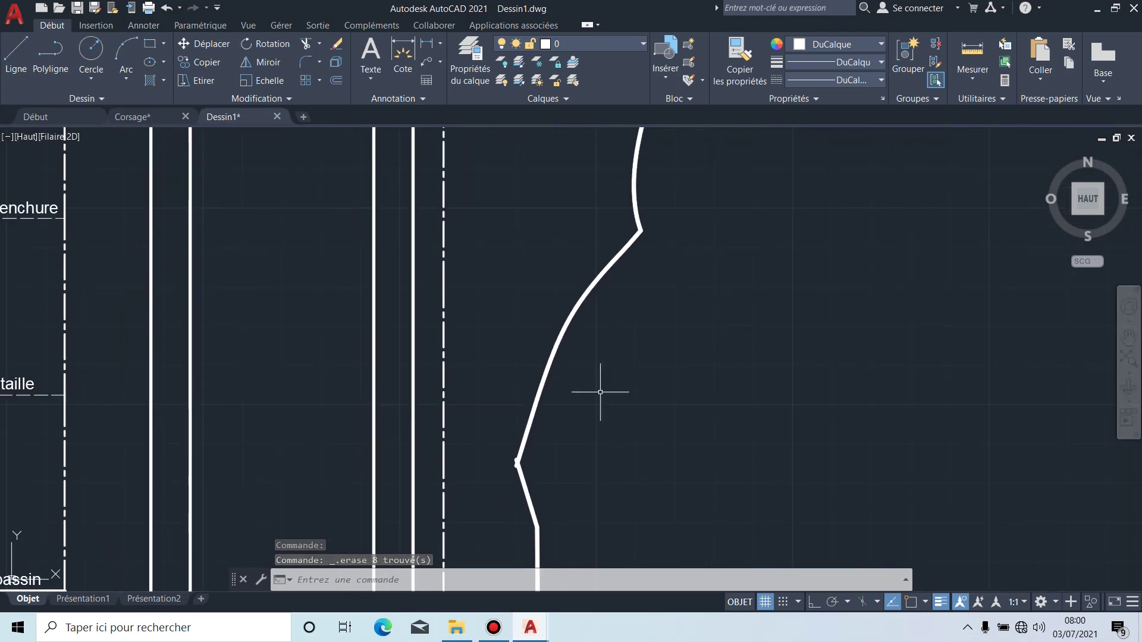
scroll(537, 458, "up", 4)
middle_click_drag(561, 446, 581, 438)
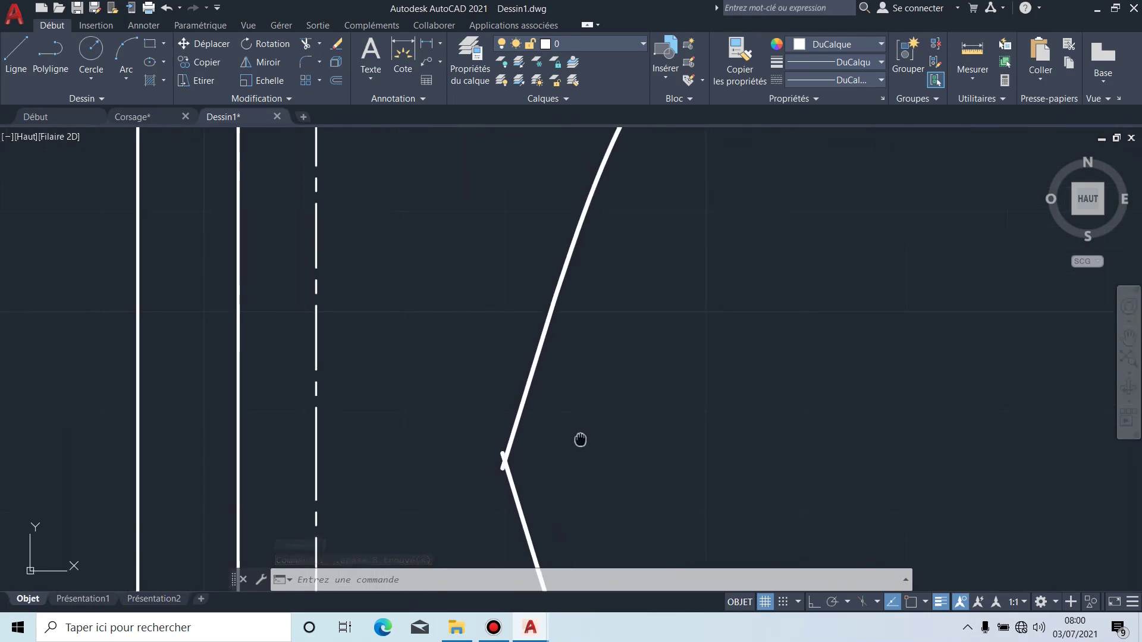
left_click(305, 45)
middle_click_drag(504, 501, 551, 381)
scroll(551, 353, "up", 2)
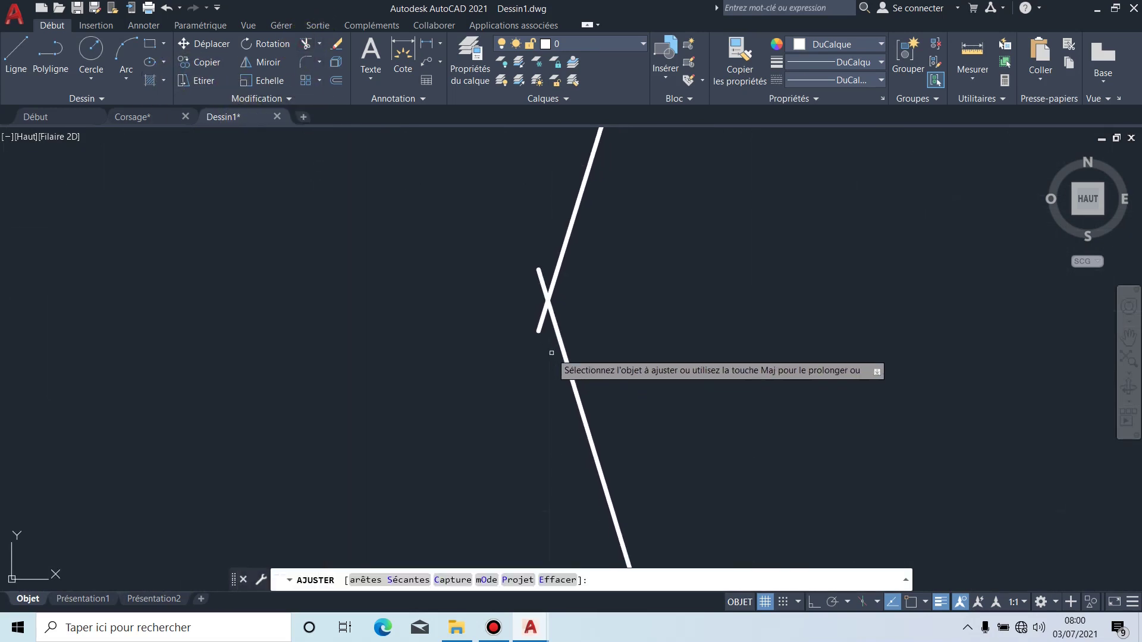
left_click(541, 321)
left_click(542, 281)
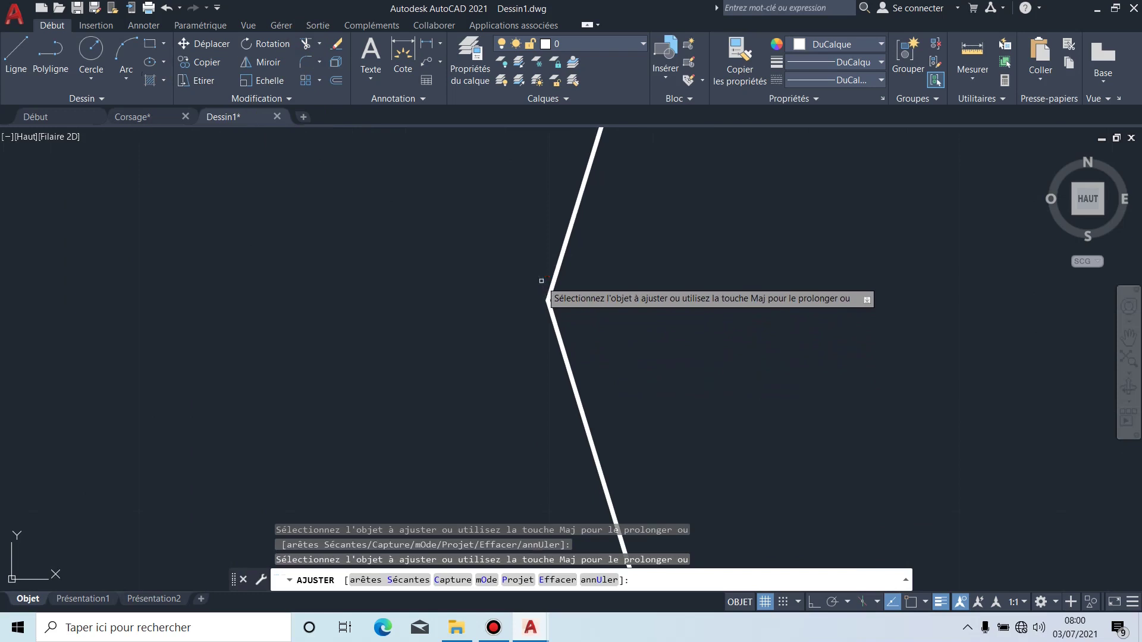
Step: Trim the neckline's overhang beyond the dash-dotted centre line of the first piece and finish trimming
scroll(512, 334, "down", 6)
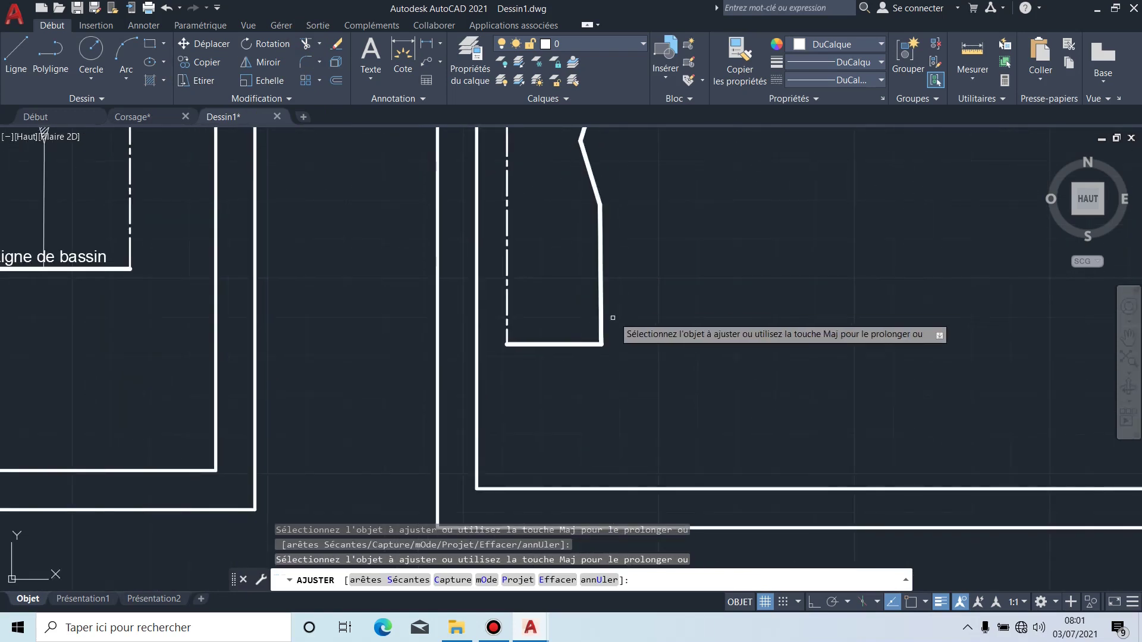
scroll(613, 318, "up", 4)
scroll(346, 422, "up", 2)
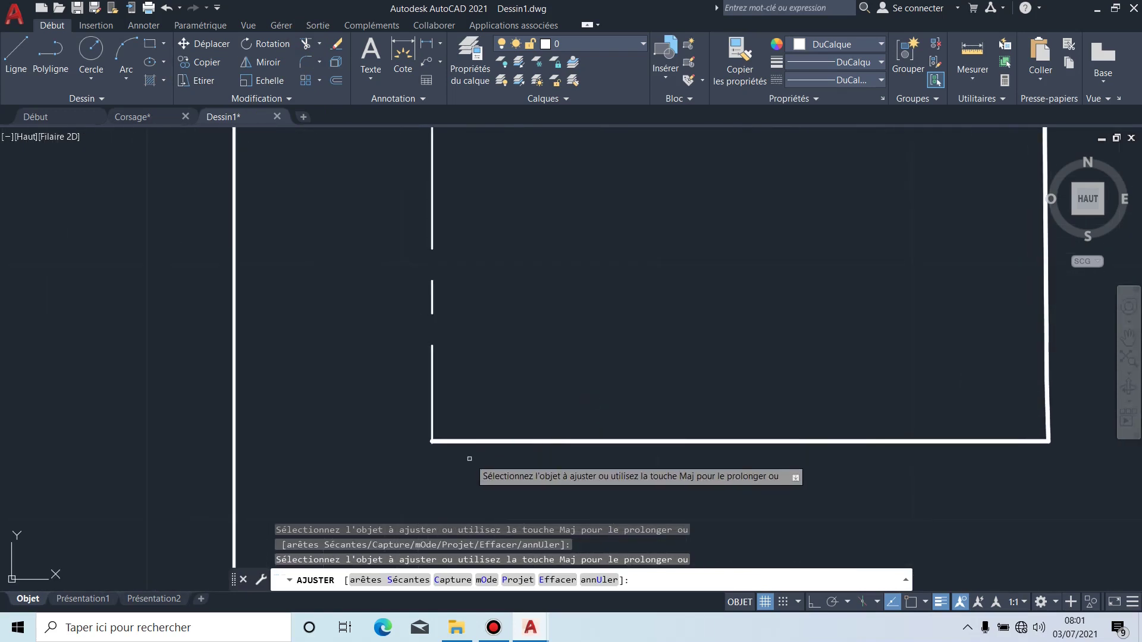
scroll(458, 453, "up", 2)
scroll(481, 368, "down", 7)
scroll(481, 369, "up", 8)
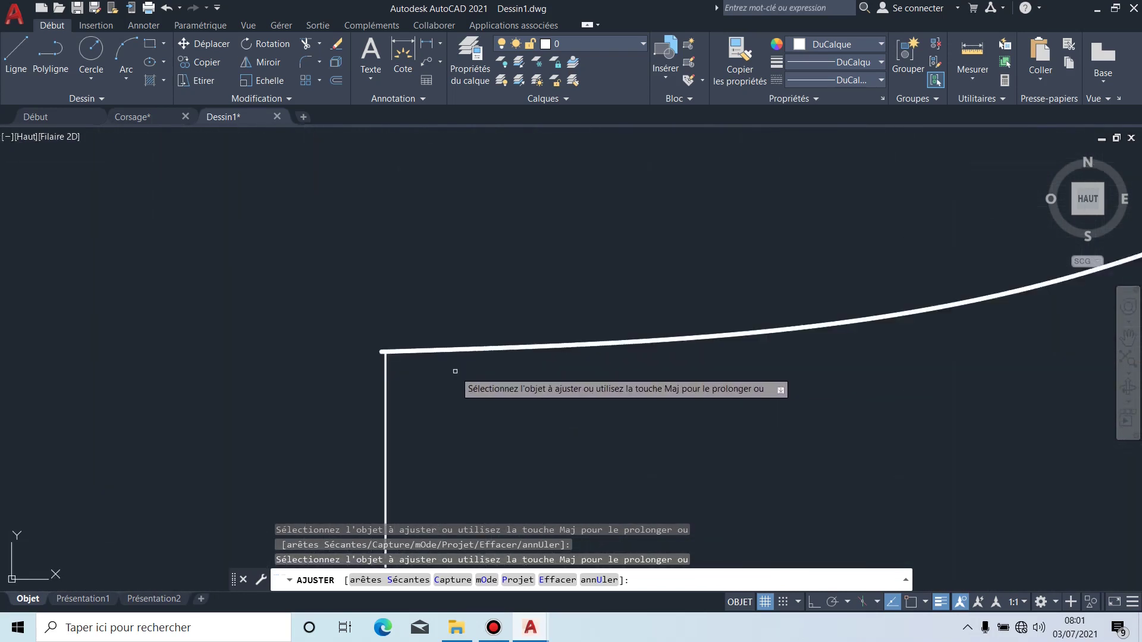
scroll(455, 371, "up", 2)
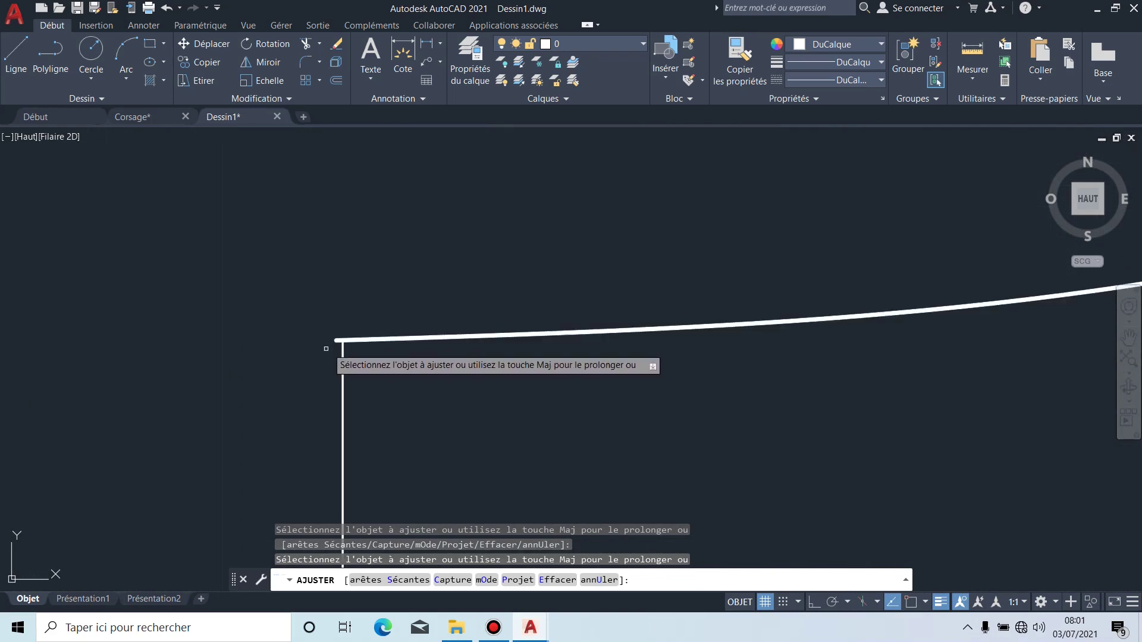
scroll(350, 355, "up", 6)
scroll(299, 279, "up", 5)
scroll(299, 273, "up", 3)
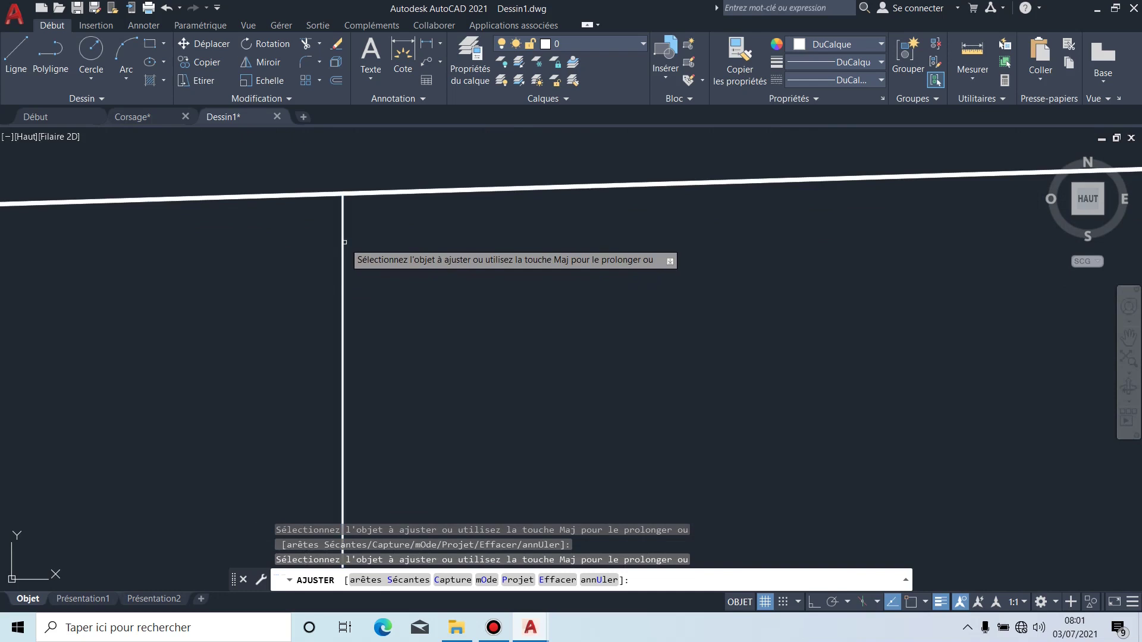
left_click(275, 197)
middle_click_drag(343, 195, 291, 225)
scroll(290, 225, "down", 5)
mouse_move(411, 349)
middle_mouse_down()
mouse_move(476, 305)
mouse_move(487, 263)
middle_mouse_up()
scroll(476, 306, "down", 4)
key("Escape")
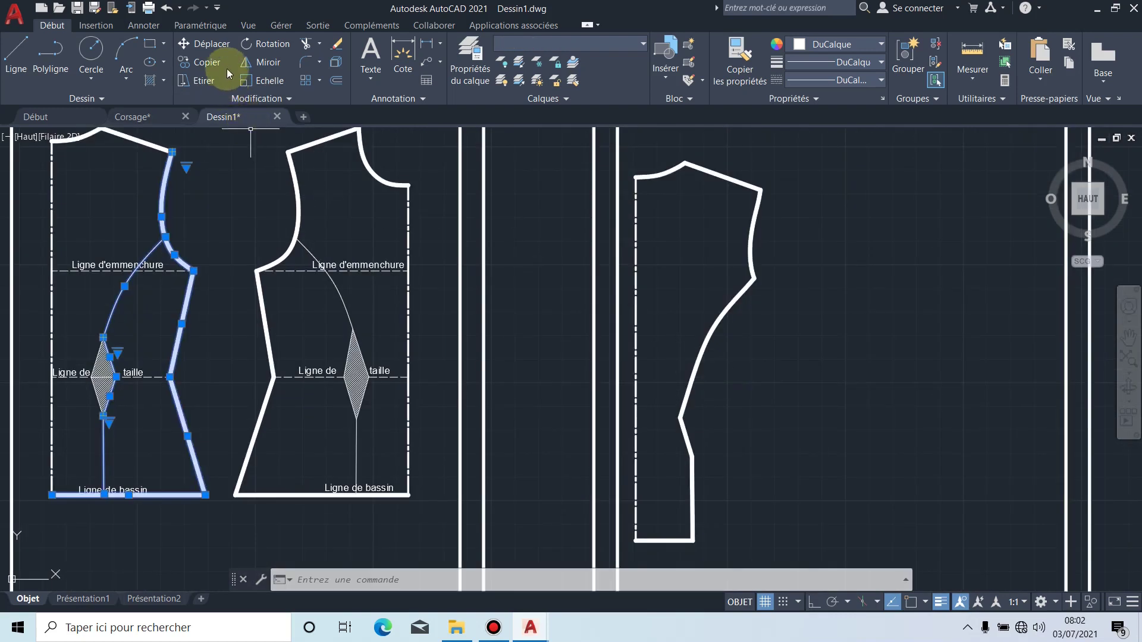
Step: Copy the selected back bodice side panel lines onto the industrial pattern sheet, just beside the first piece
left_click(224, 63)
left_click(152, 315)
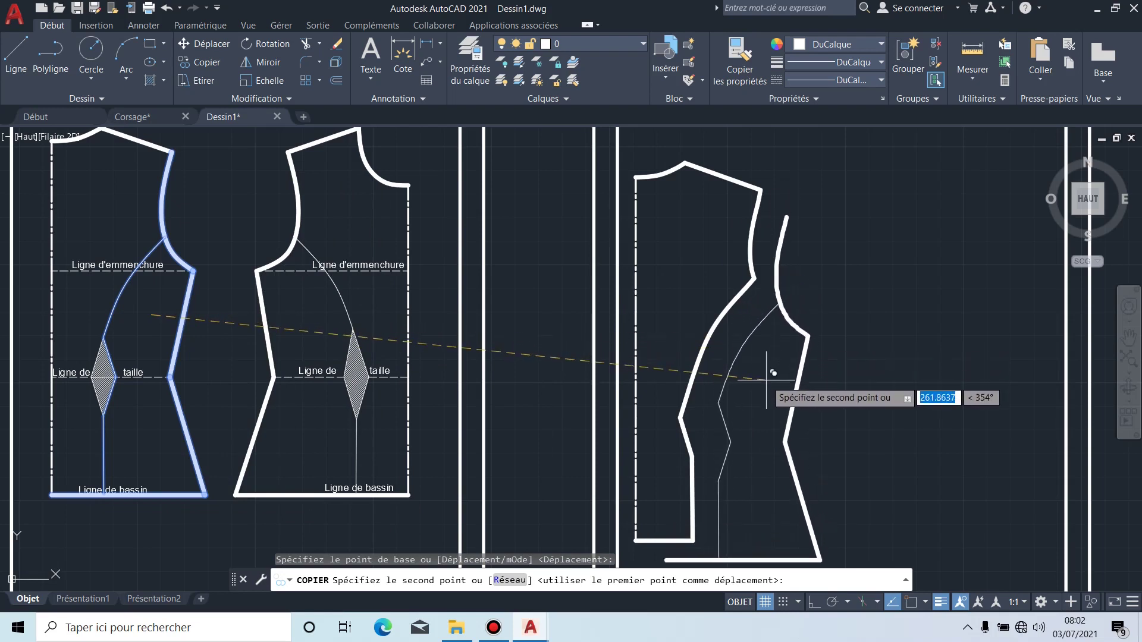
middle_click_drag(763, 379, 689, 306)
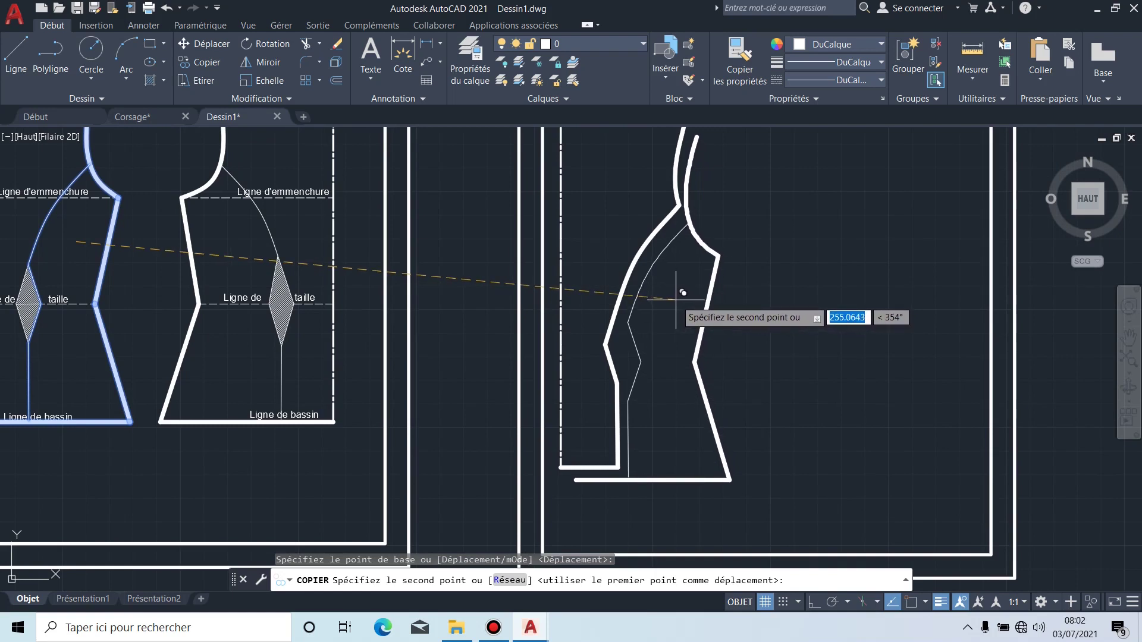
left_click(676, 300)
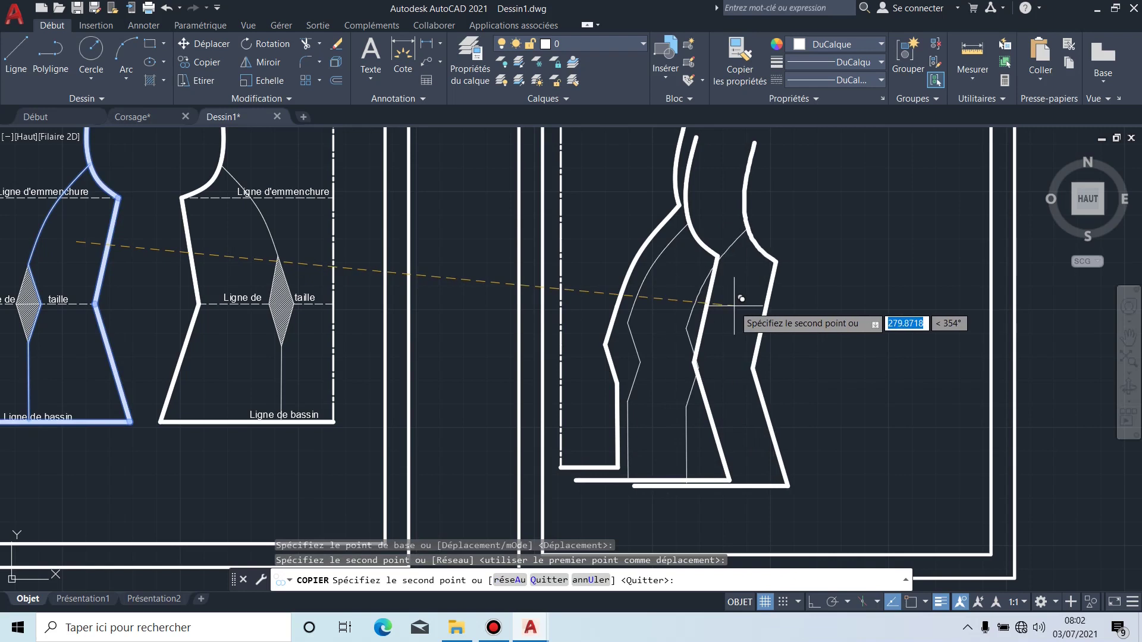
key("Escape")
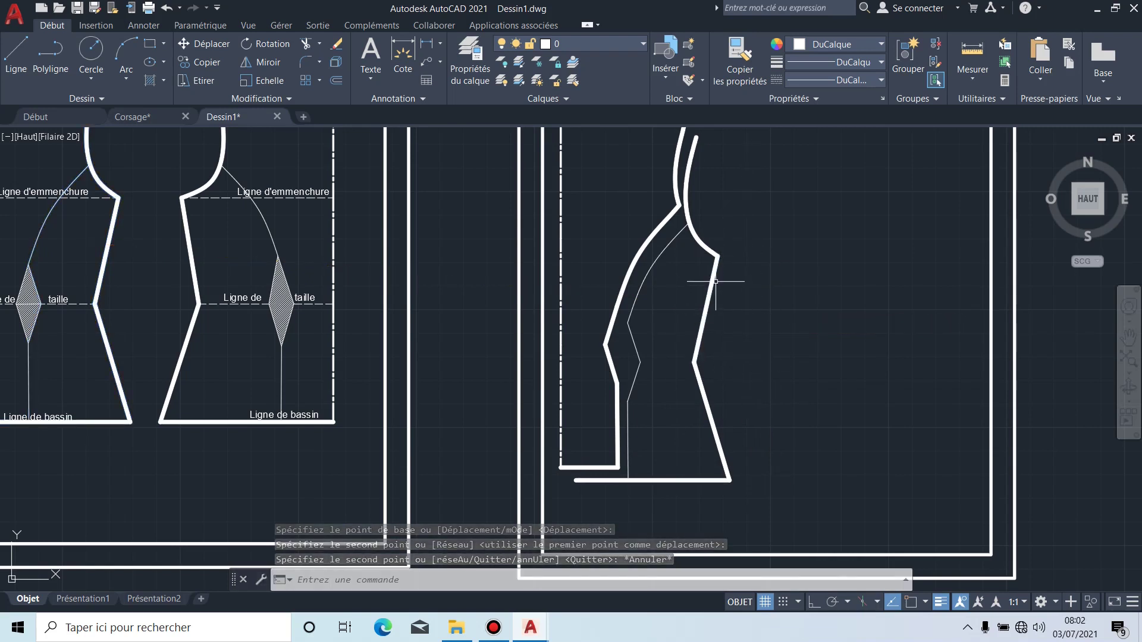
Step: Trim the copied armhole curve above its junction with the princess seam
scroll(689, 197, "up", 4)
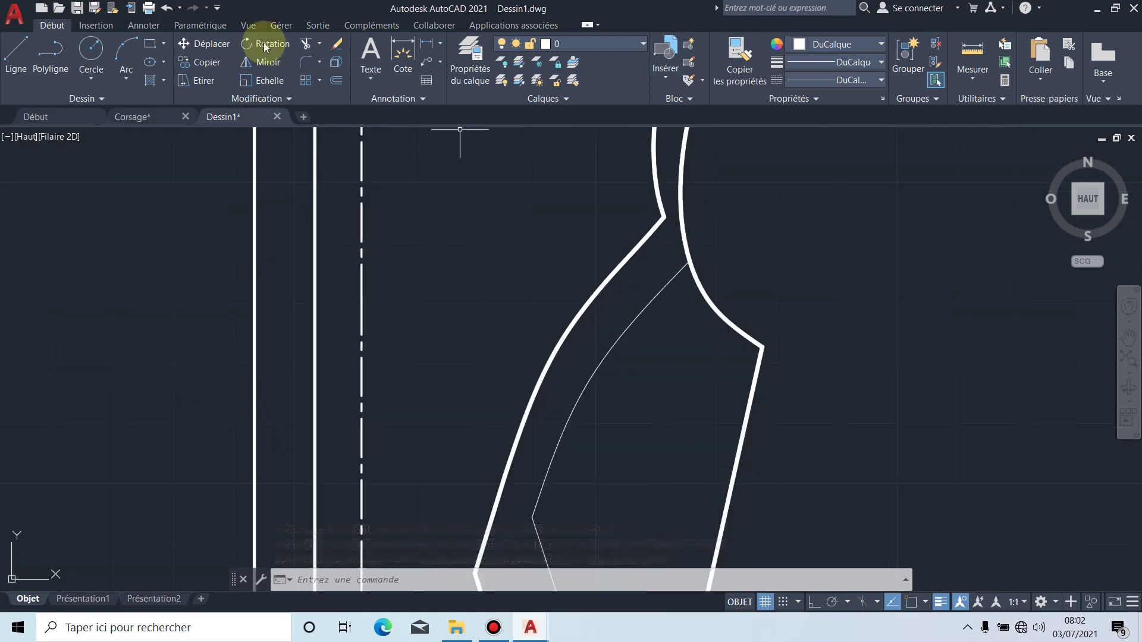
left_click(305, 45)
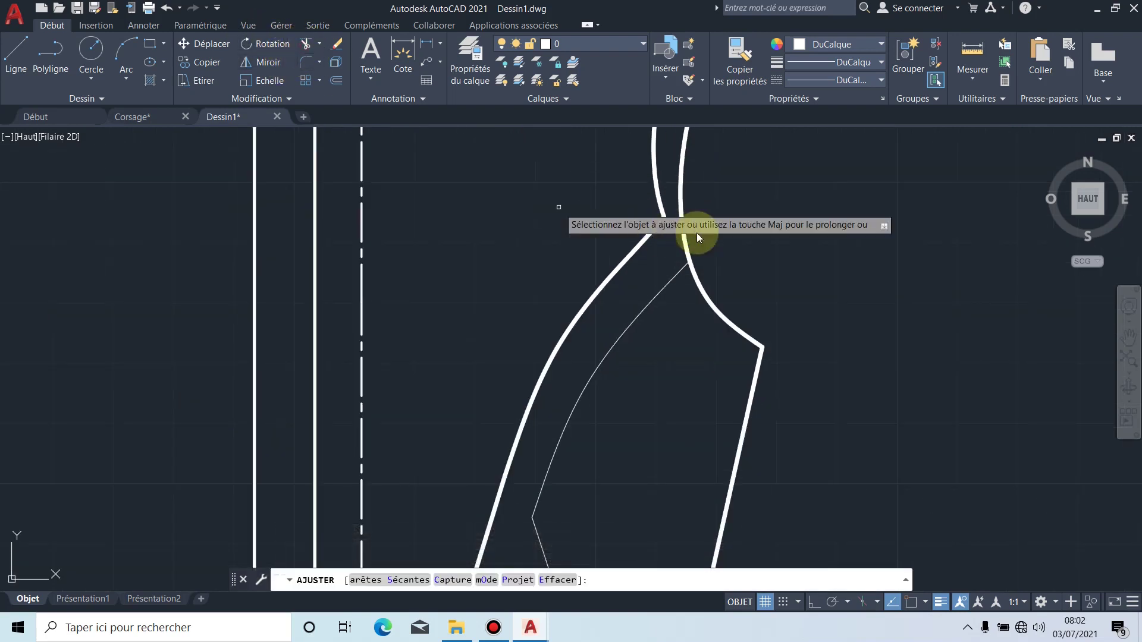
scroll(667, 223, "up", 2)
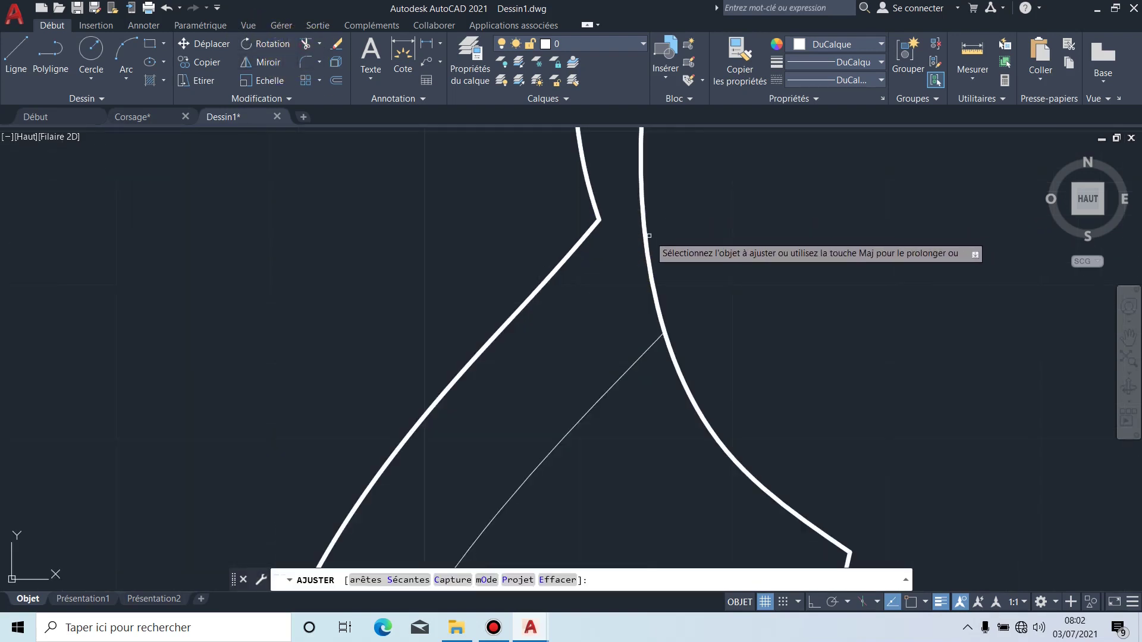
left_click(645, 232)
Step: Extend the copied thin vertical seam down to the hem and trim the hem's overhang beyond it
scroll(746, 318, "down", 4)
scroll(746, 317, "down", 5)
scroll(753, 279, "up", 8)
scroll(629, 380, "up", 5)
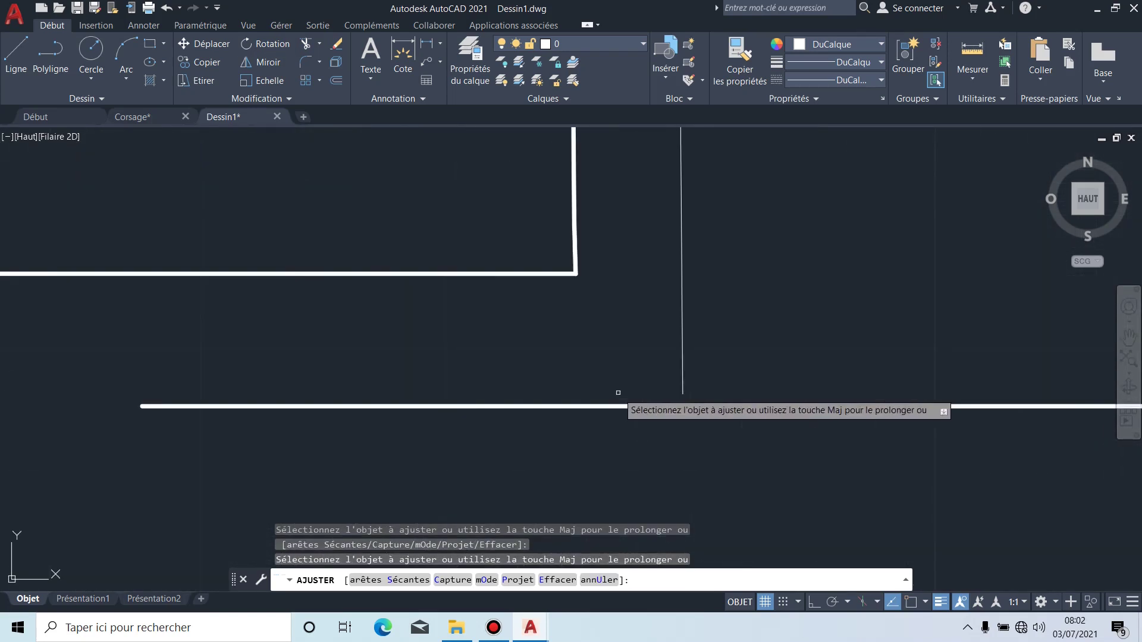
scroll(718, 375, "up", 3)
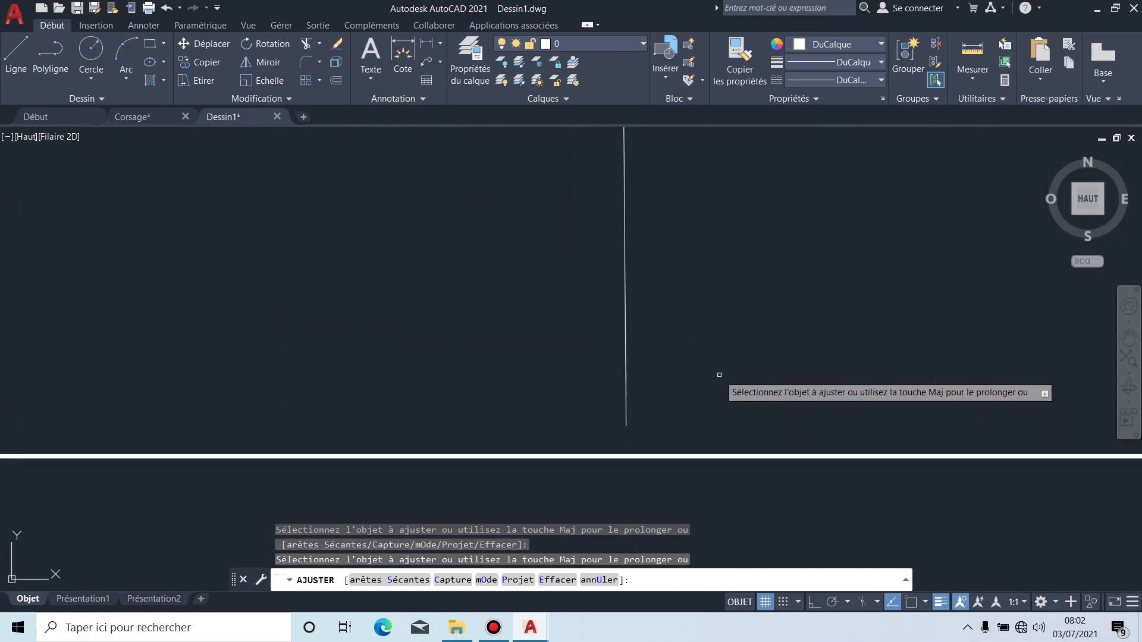
left_click(625, 400, "shift")
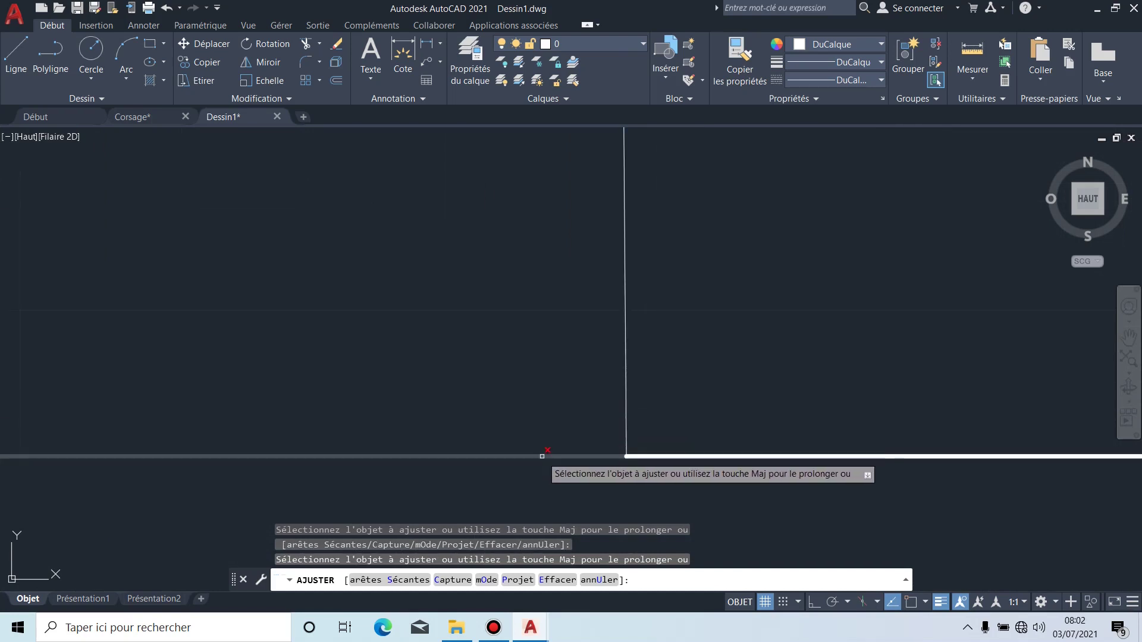
scroll(545, 417, "down", 5)
mouse_move(614, 322)
middle_mouse_down()
mouse_move(627, 398)
mouse_move(620, 444)
middle_mouse_up()
scroll(661, 164, "up", 2)
scroll(624, 311, "down", 5)
key("Escape")
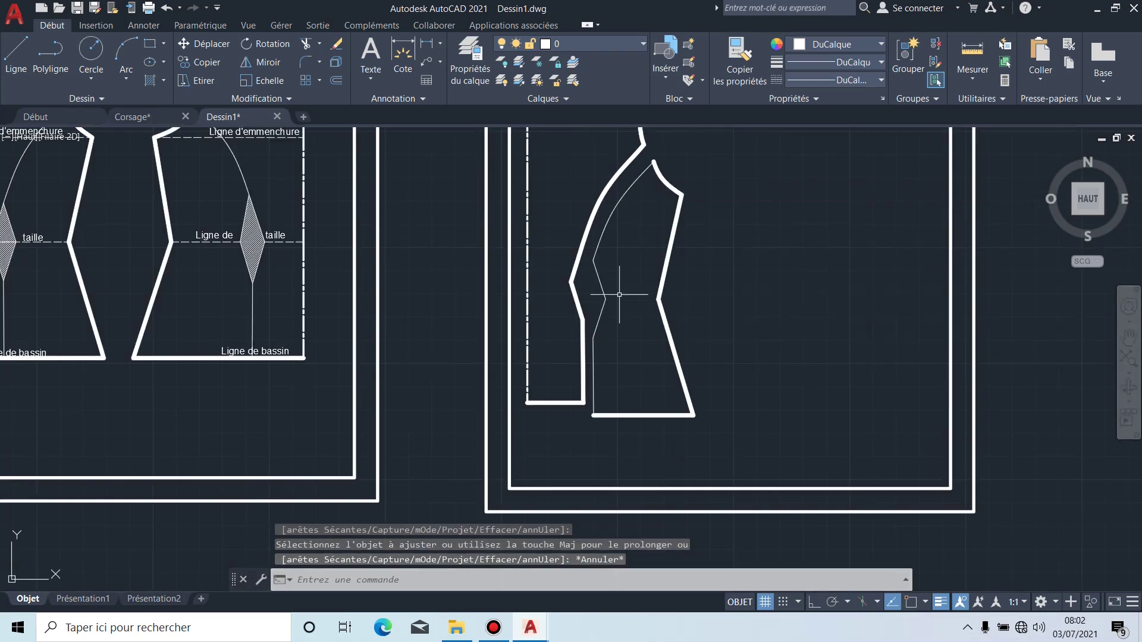
Step: Assign the copied princess curve, waist dart edges and vertical seam to the "trait fort" layer, then deselect them
left_click(611, 215)
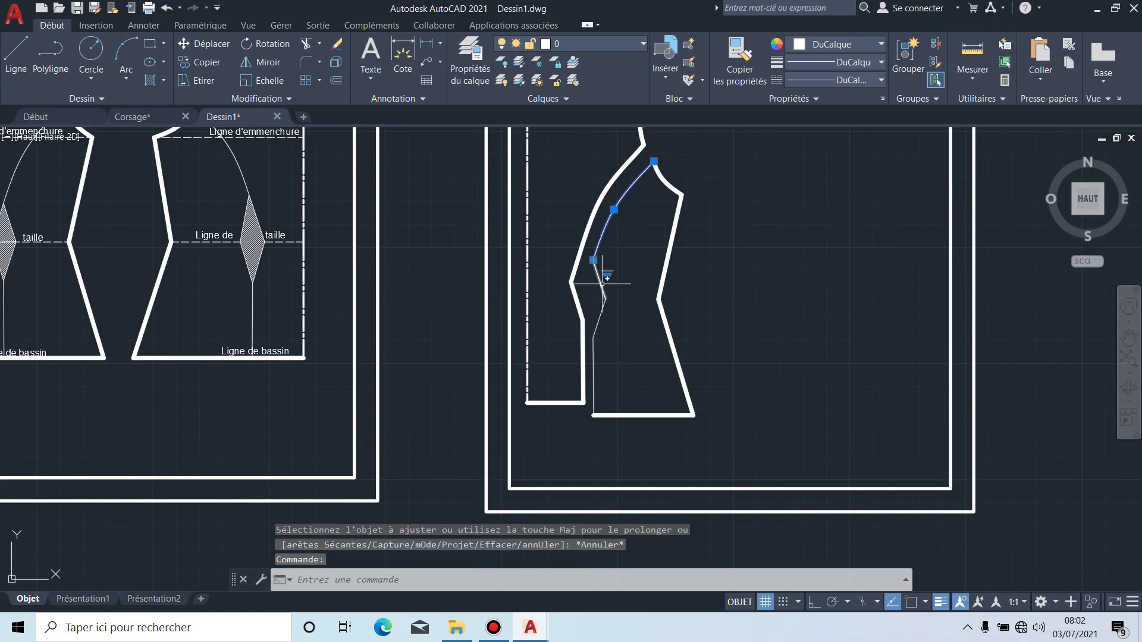
left_click(609, 331)
scroll(612, 375, "up", 2)
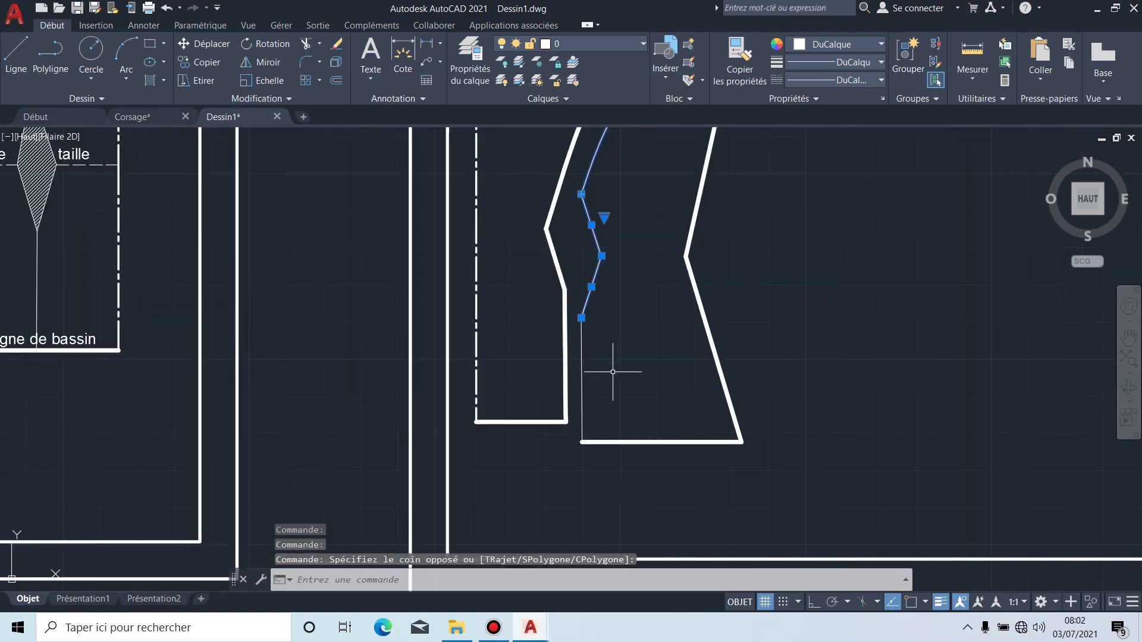
left_click(580, 346)
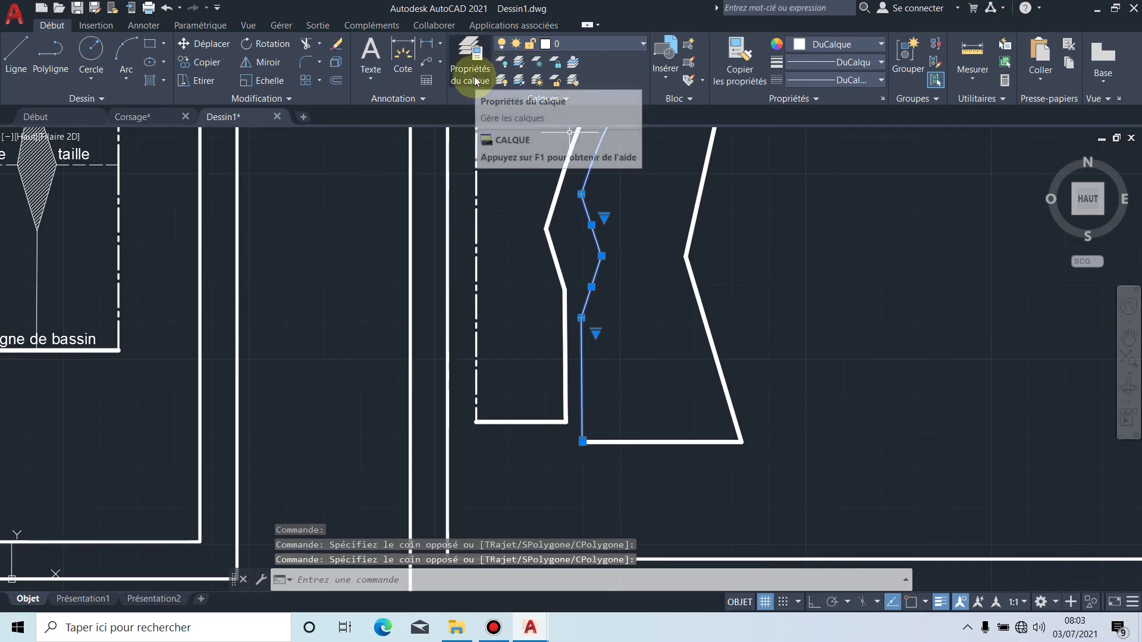
left_click(591, 41)
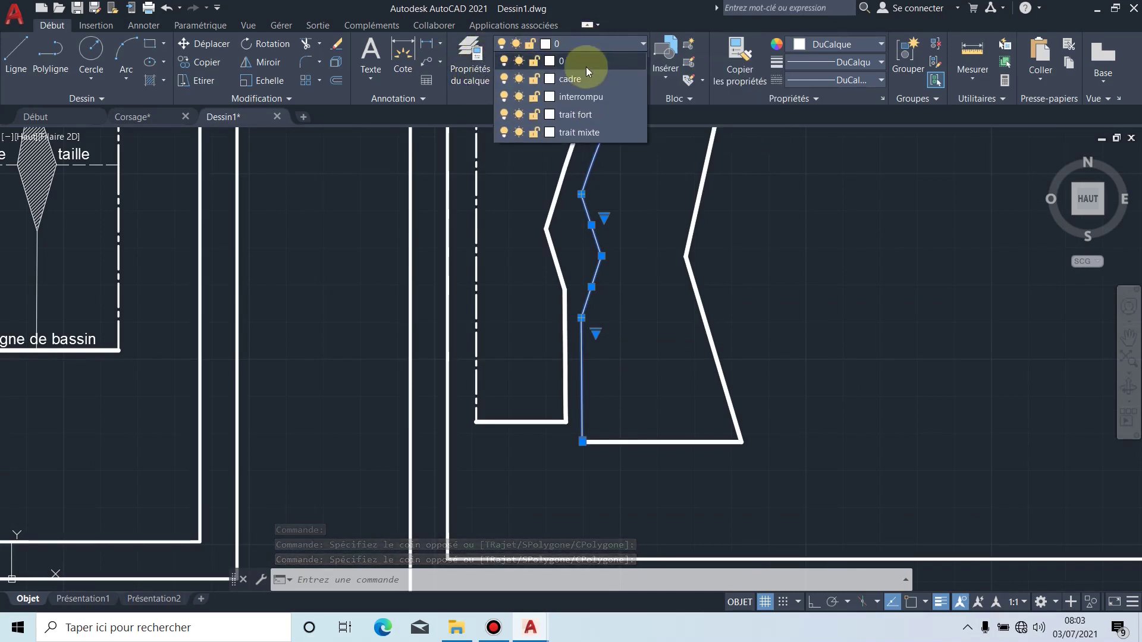
left_click(583, 113)
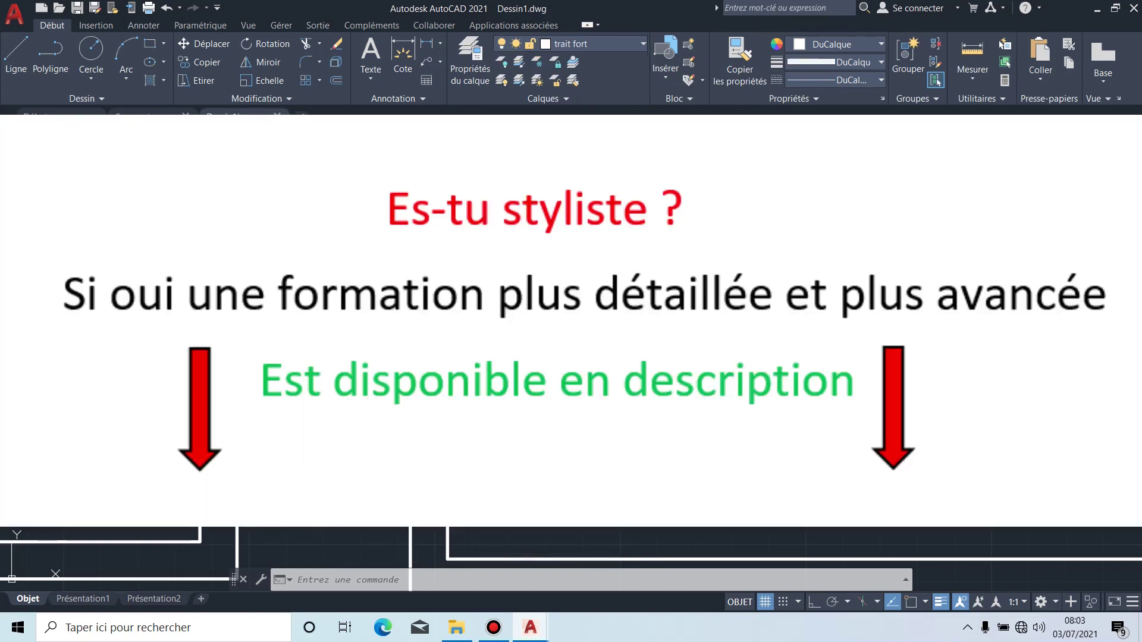
key("Escape")
middle_click_drag(649, 196, 650, 303)
scroll(650, 302, "down", 2)
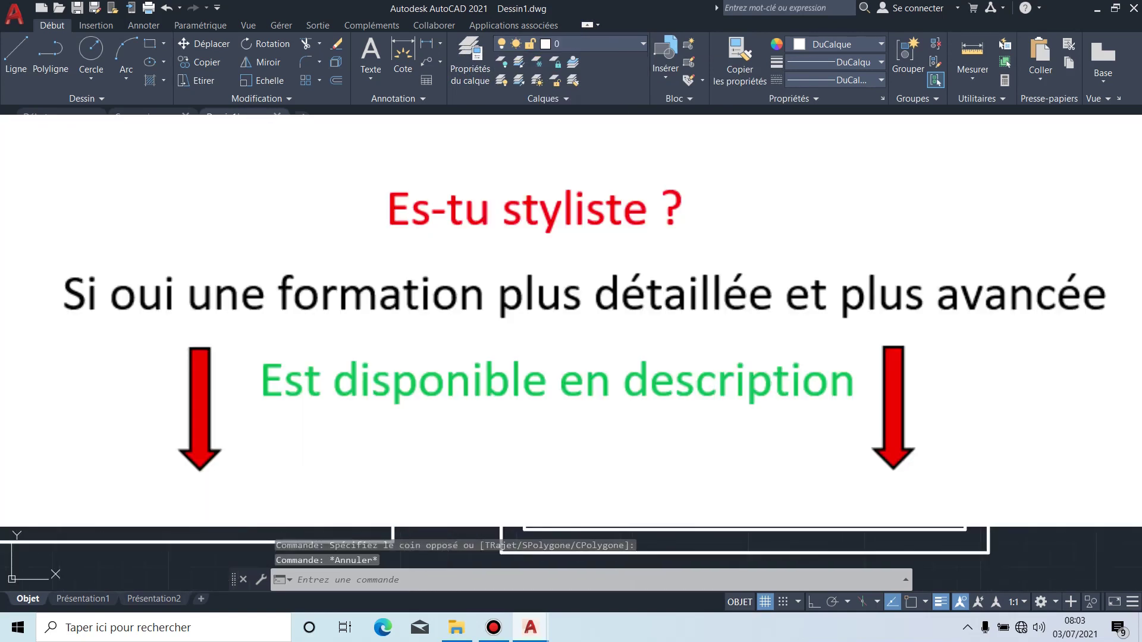
Step: Select the front bodice's side panel lines: princess curve, side-facing dart edges, vertical seam, hem, side seam and armhole, excluding shoulder and neckline
scroll(684, 310, "up", 2)
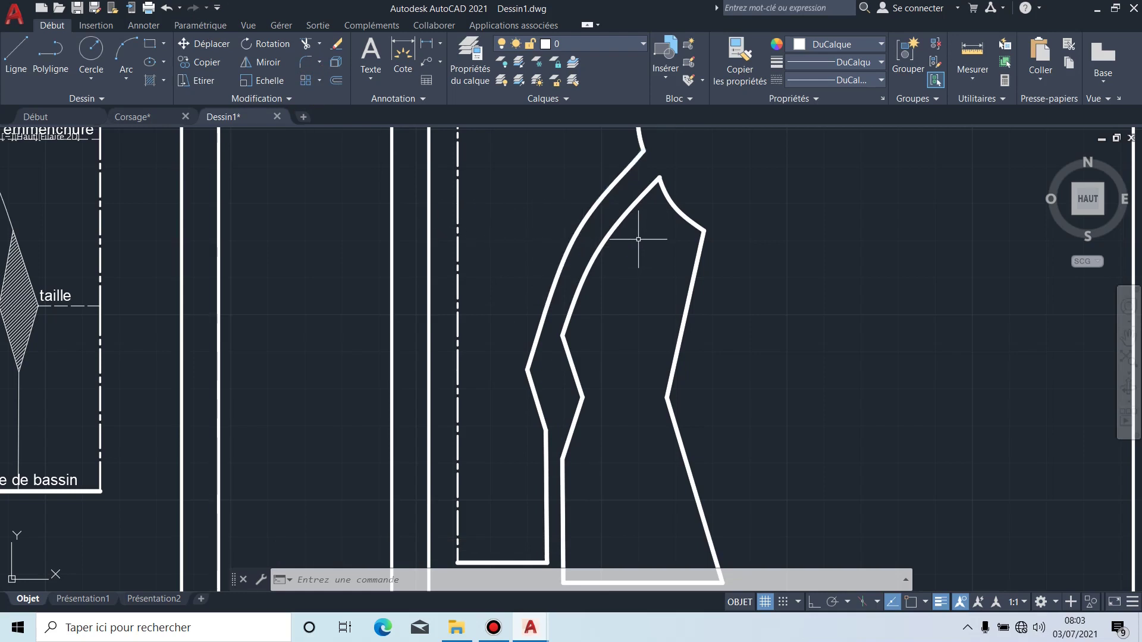
scroll(625, 275, "down", 3)
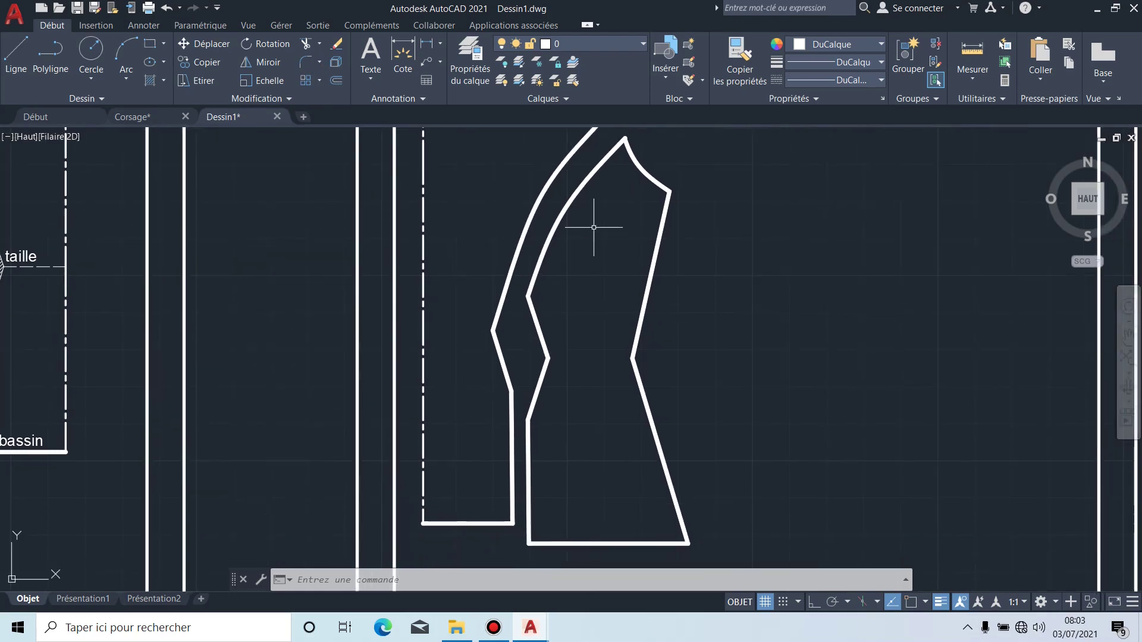
middle_click_drag(667, 227, 627, 333)
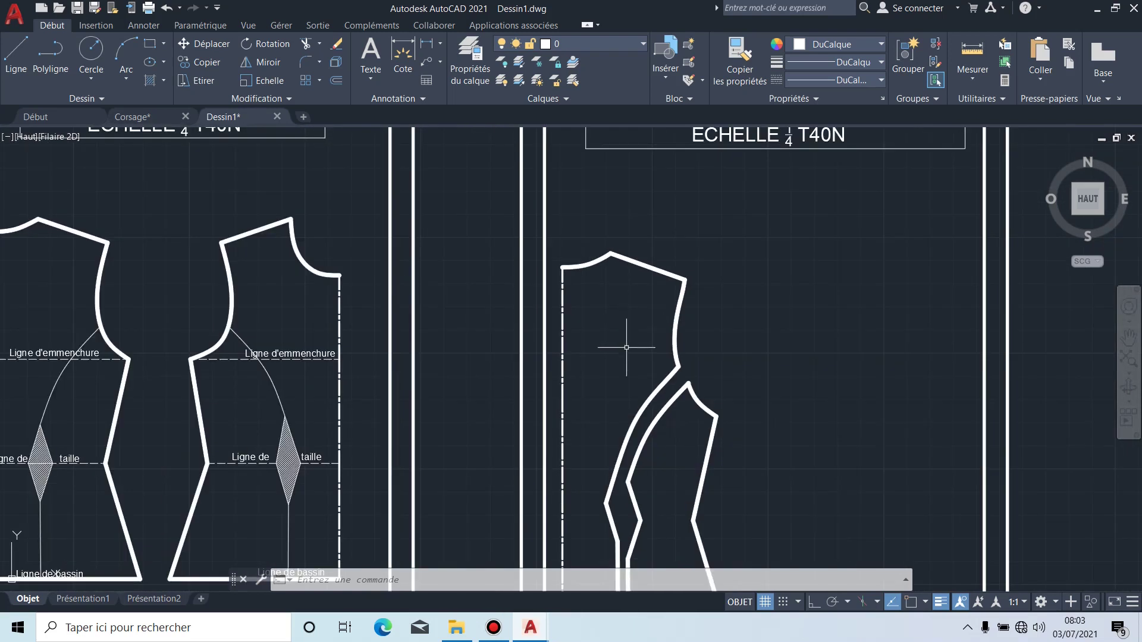
middle_click_drag(674, 439, 655, 254)
mouse_move(301, 219)
middle_mouse_down()
mouse_move(391, 217)
mouse_move(436, 233)
middle_mouse_up()
scroll(390, 224, "up", 2)
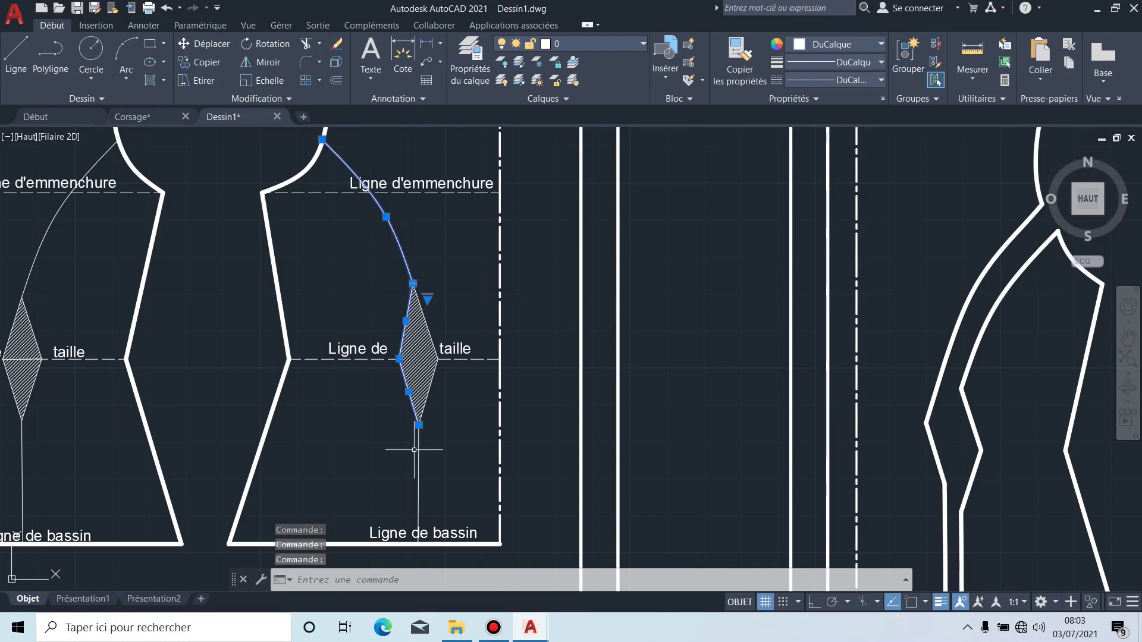
middle_click_drag(448, 472, 531, 375)
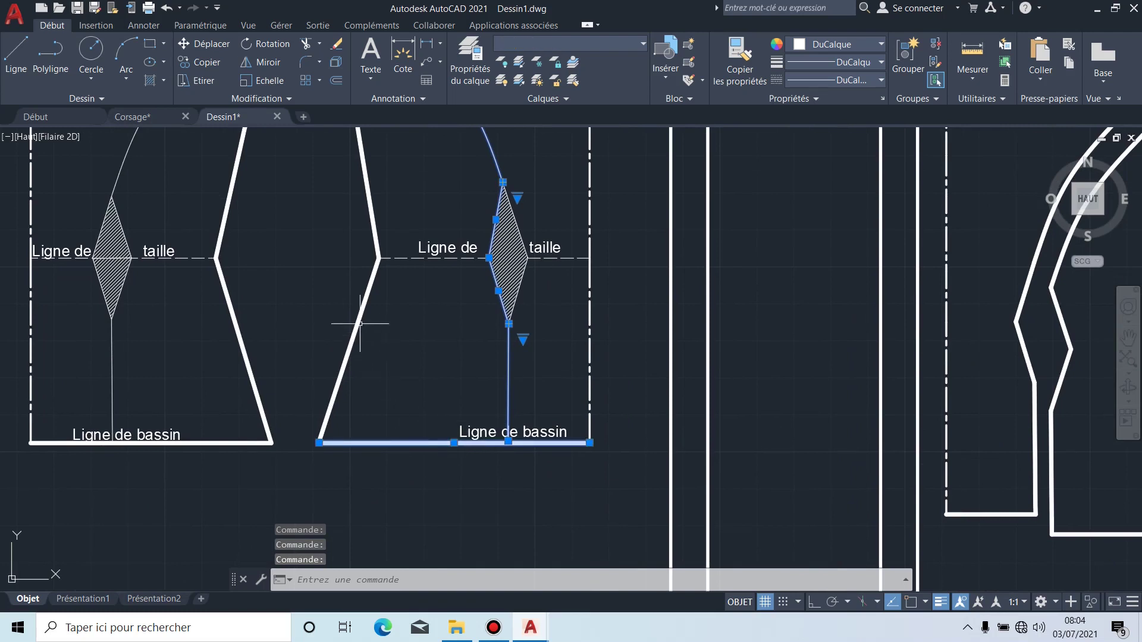
left_click(418, 197)
left_click(321, 176)
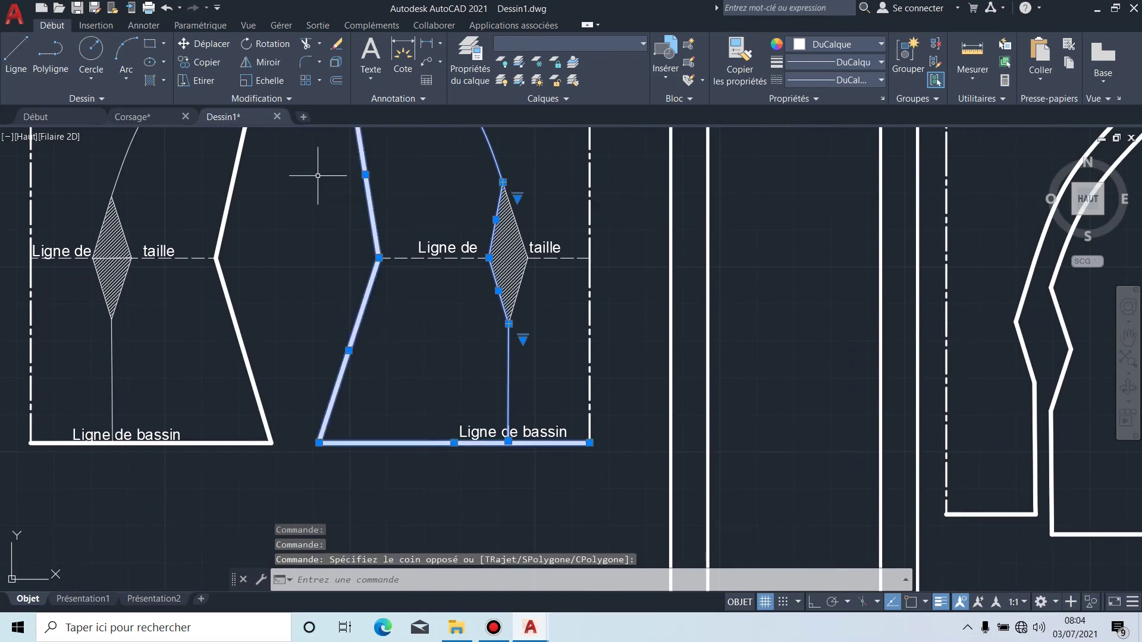
scroll(319, 176, "down", 6)
middle_click_drag(317, 179, 351, 320)
scroll(382, 256, "up", 5)
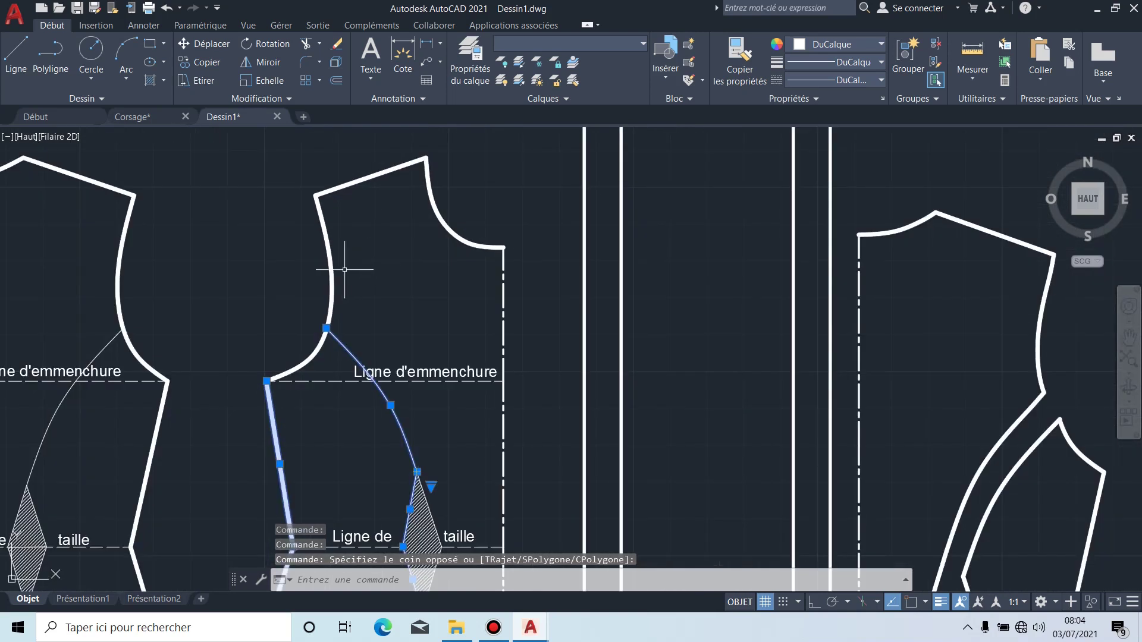
left_click(329, 267)
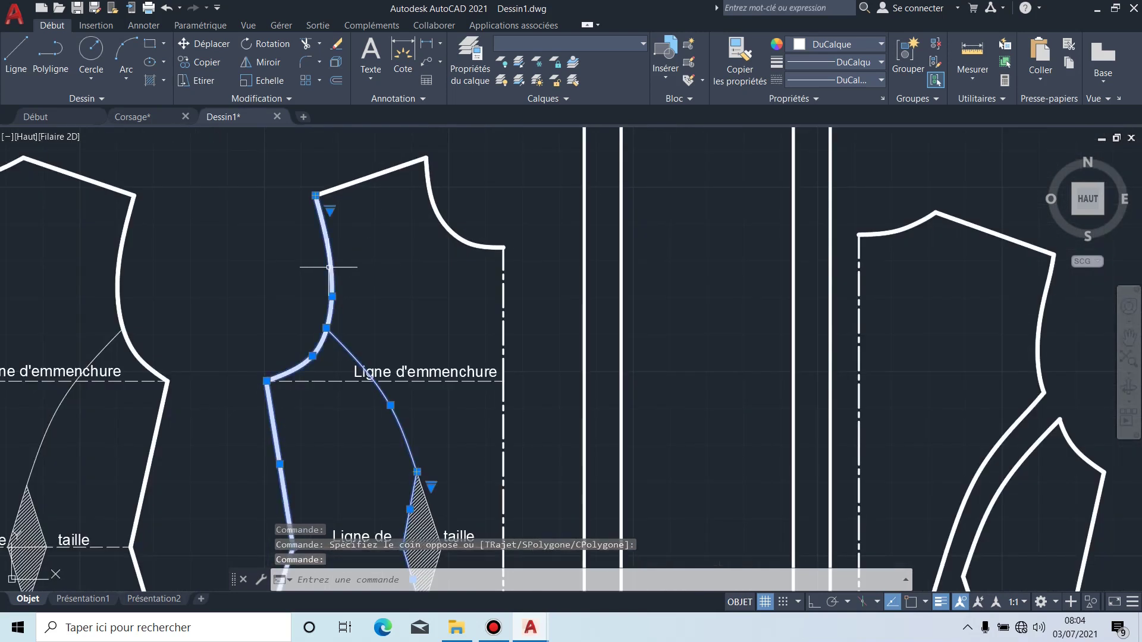
left_click(394, 168)
left_click(442, 221)
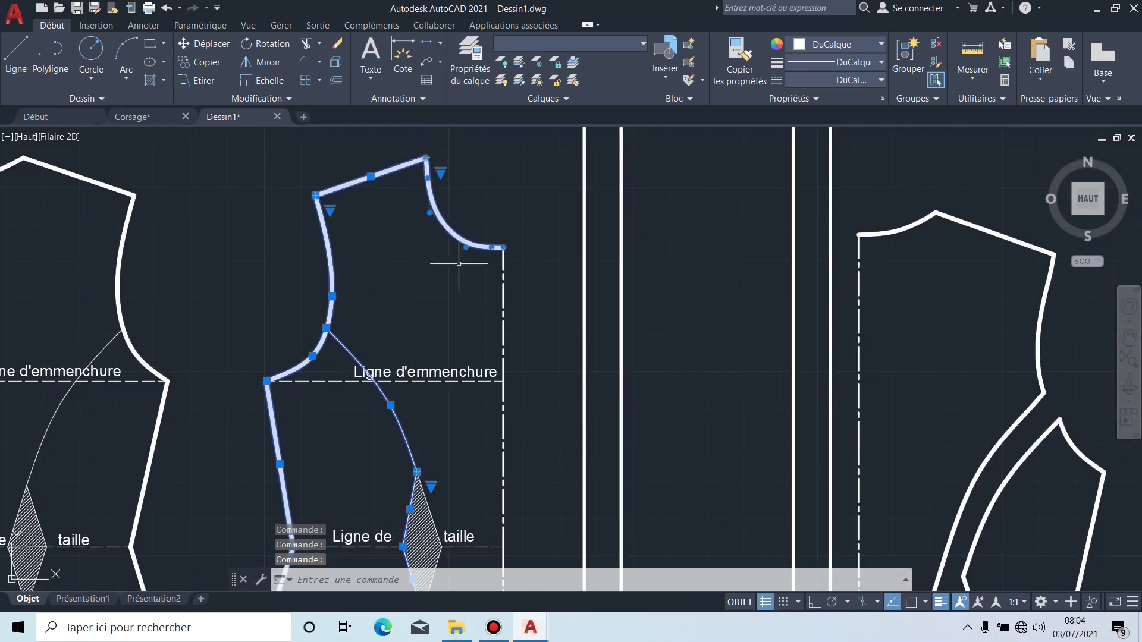
left_click(444, 218, "shift")
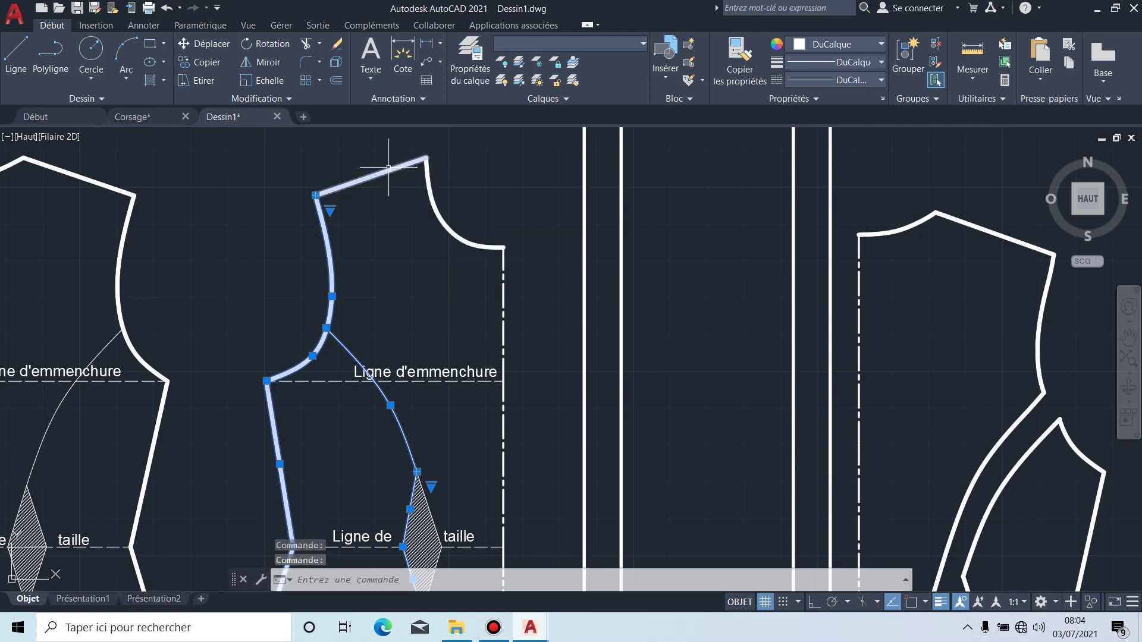
Step: Copy the selected front side panel lines onto the industrial pattern sheet, beside the back side panel
scroll(428, 269, "down", 2)
middle_click_drag(428, 285, 430, 239)
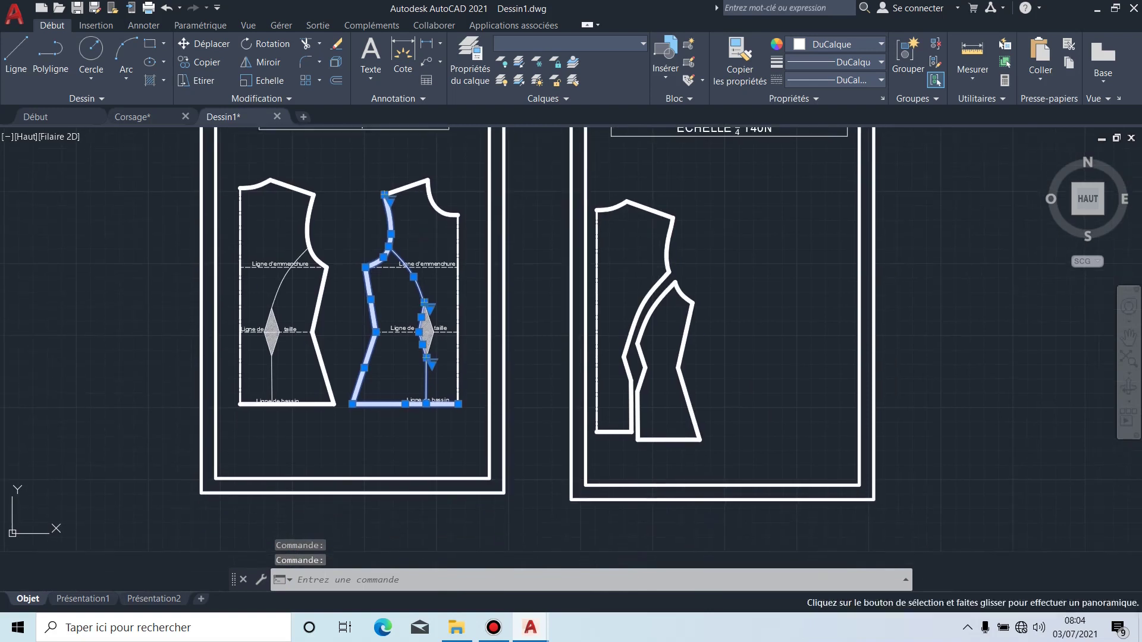
left_click(192, 59)
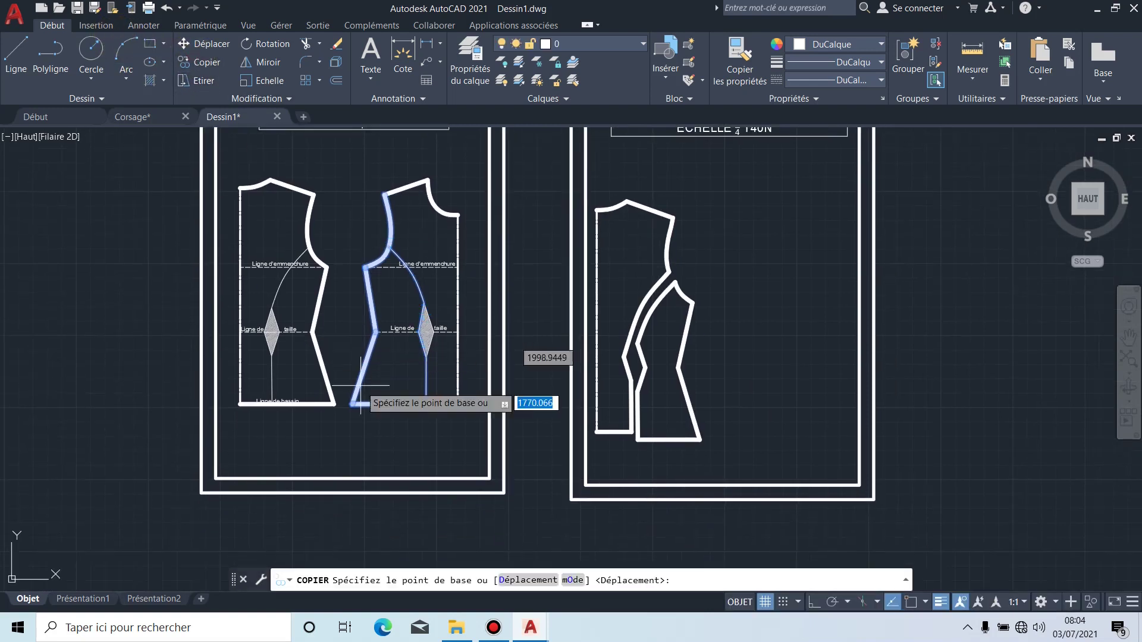
left_click(405, 375)
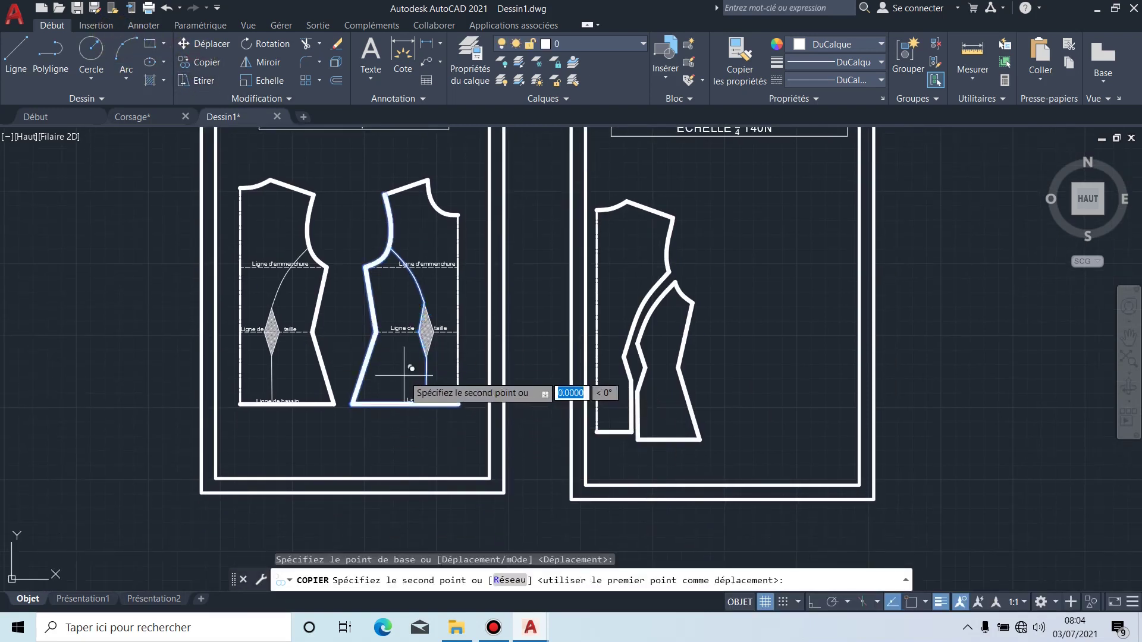
left_click(753, 424)
key("Escape")
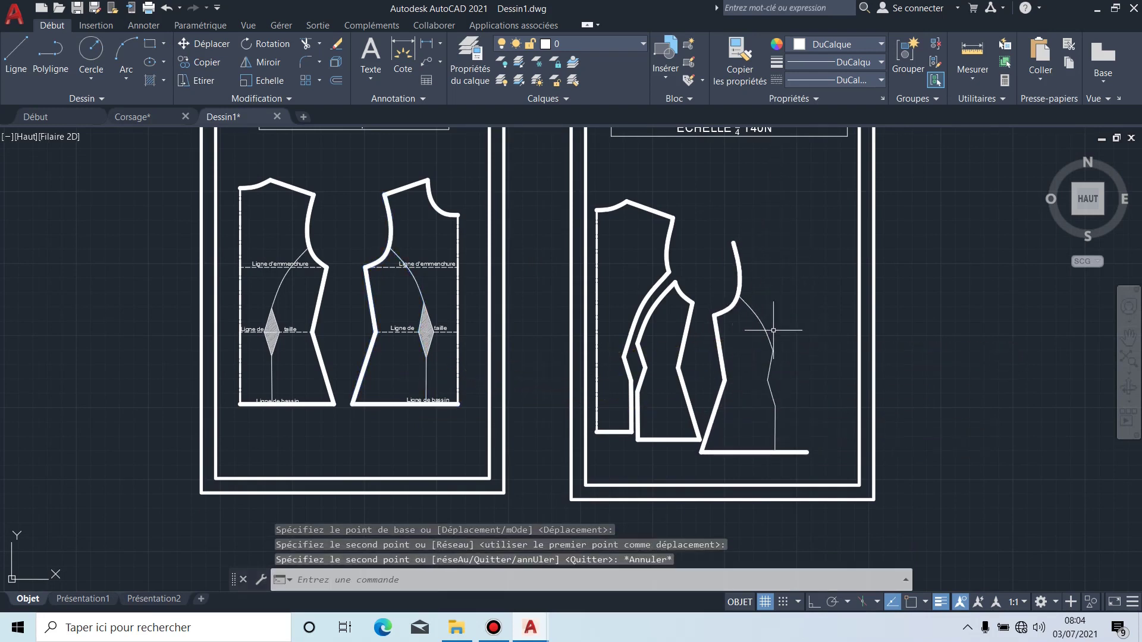
Step: Trim the copied front armhole curve above its junction with the princess curve
left_click(306, 47)
scroll(714, 238, "up", 5)
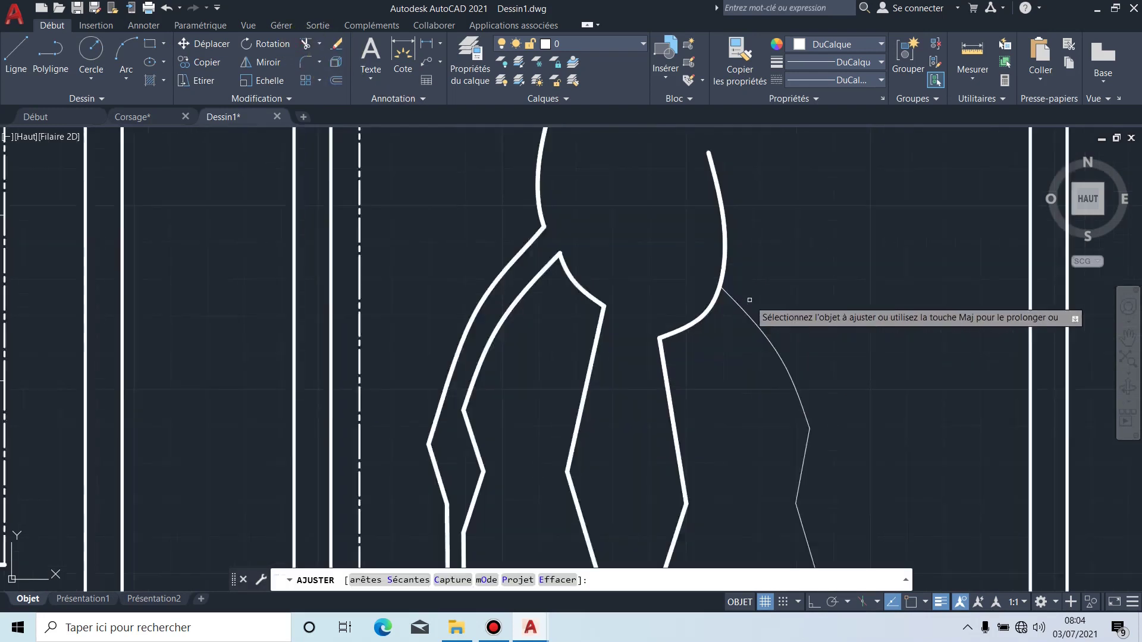
left_click(710, 232)
Step: Trim the copied front side panel's hem overhang beyond the thin vertical seam
scroll(805, 342, "down", 5)
scroll(815, 278, "up", 4)
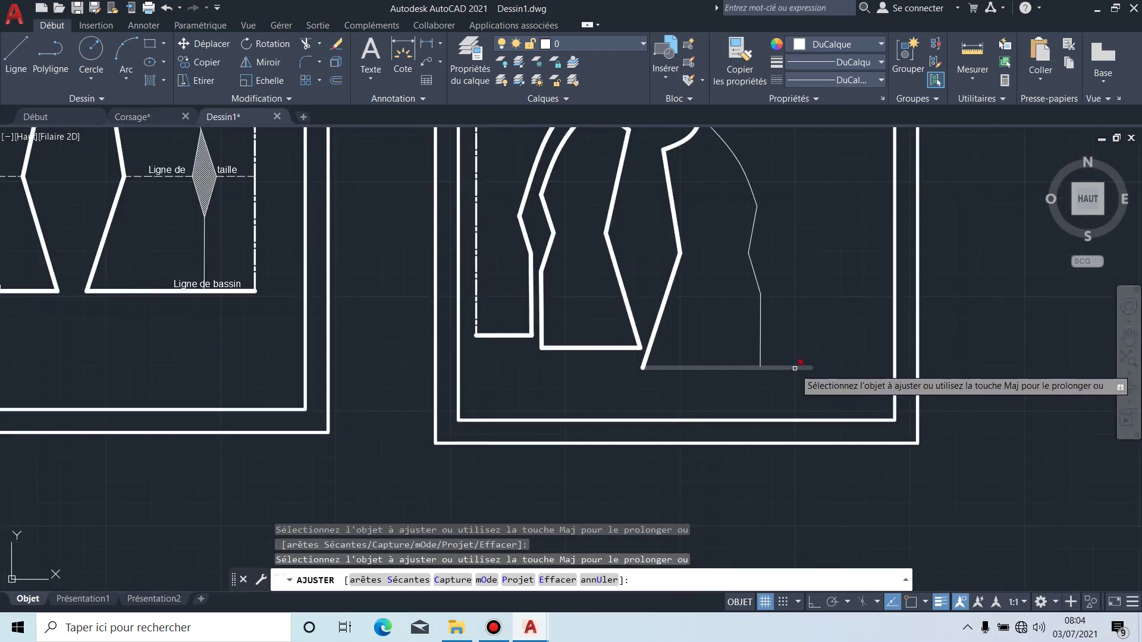
scroll(795, 368, "up", 5)
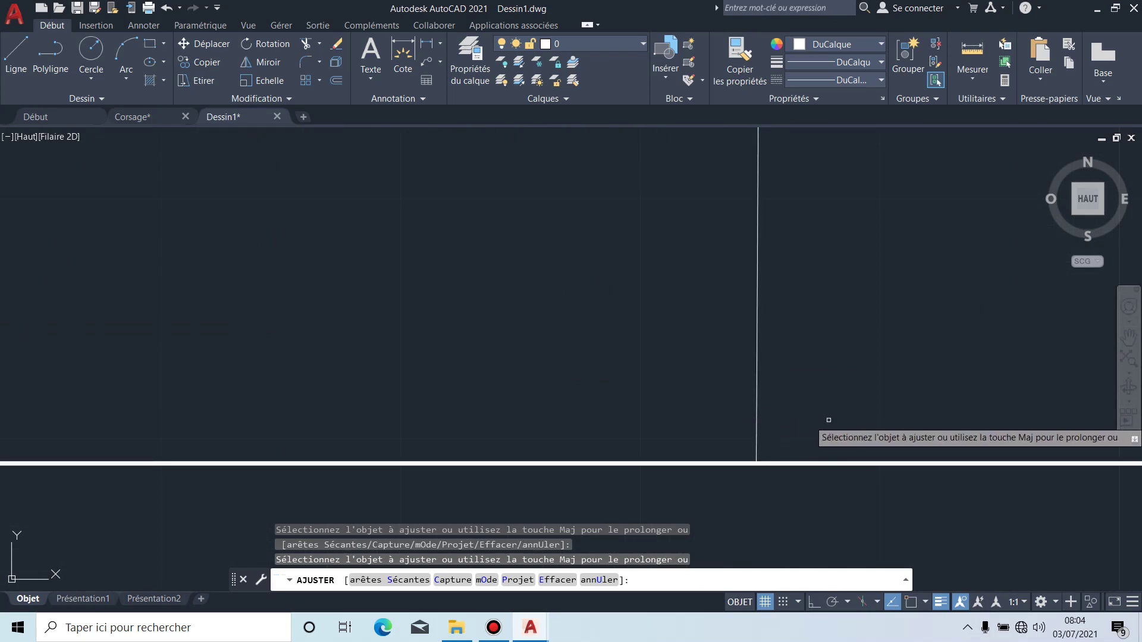
scroll(826, 415, "down", 3)
scroll(871, 426, "down", 5)
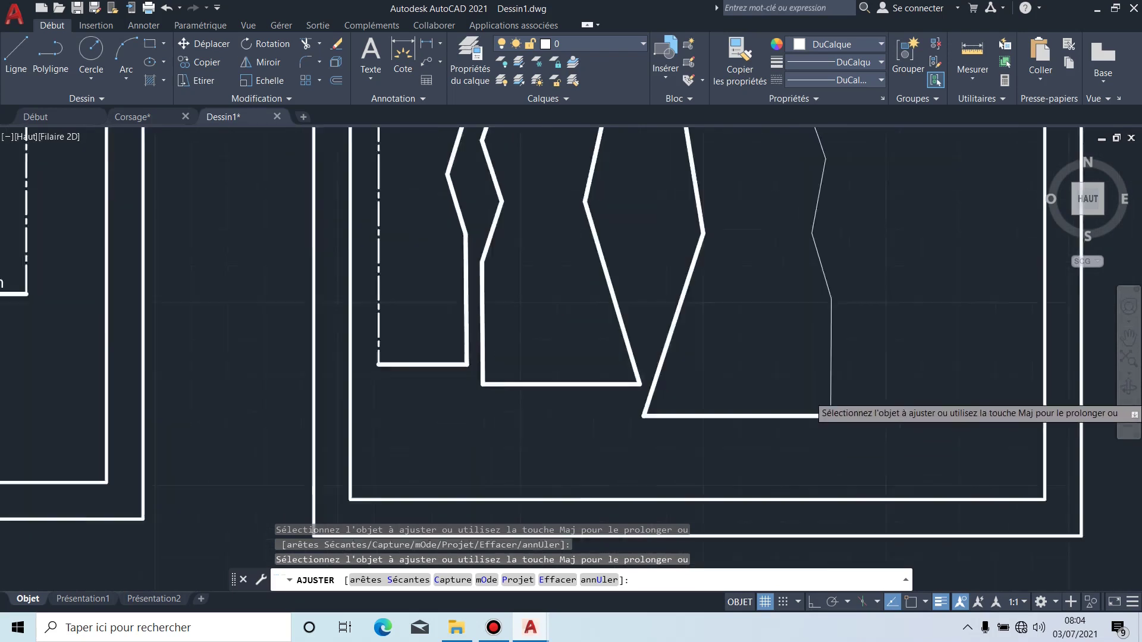
key("Escape")
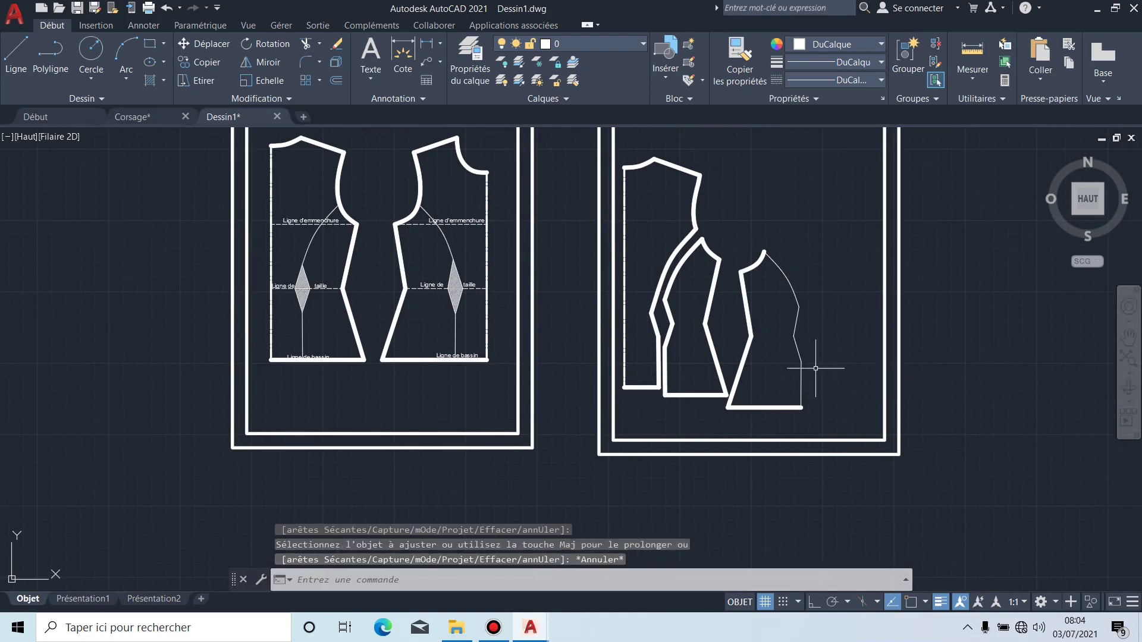
Step: Assign the front side panel's princess curve, dart edges and vertical seam to the "trait fort" layer, then deselect them
left_click(839, 390)
left_click(784, 275)
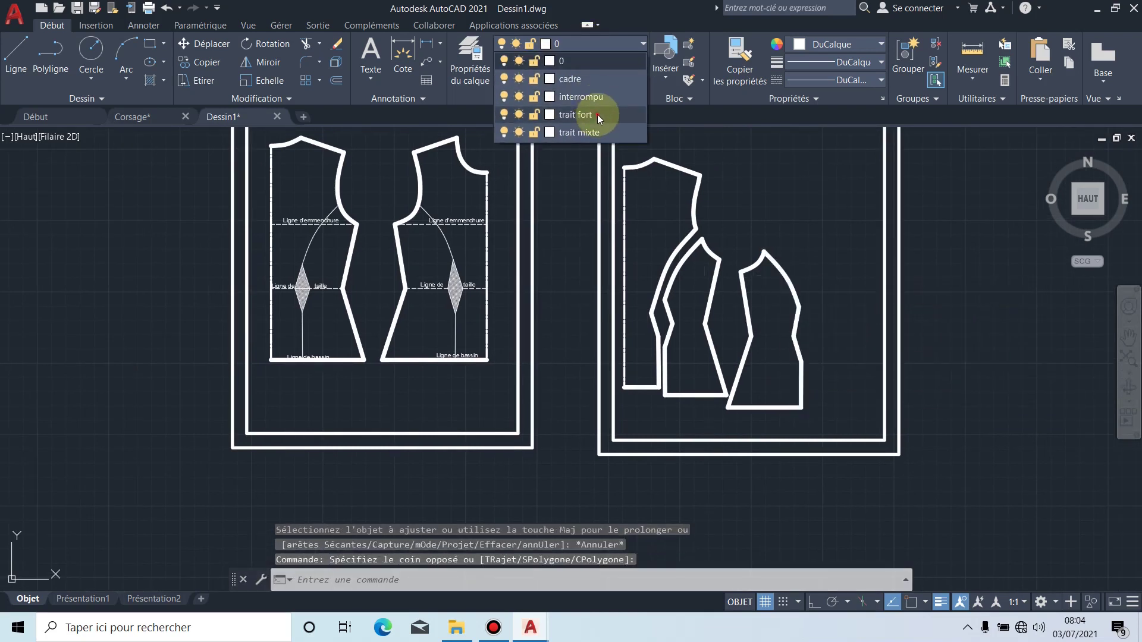
left_click(597, 114)
key("Escape")
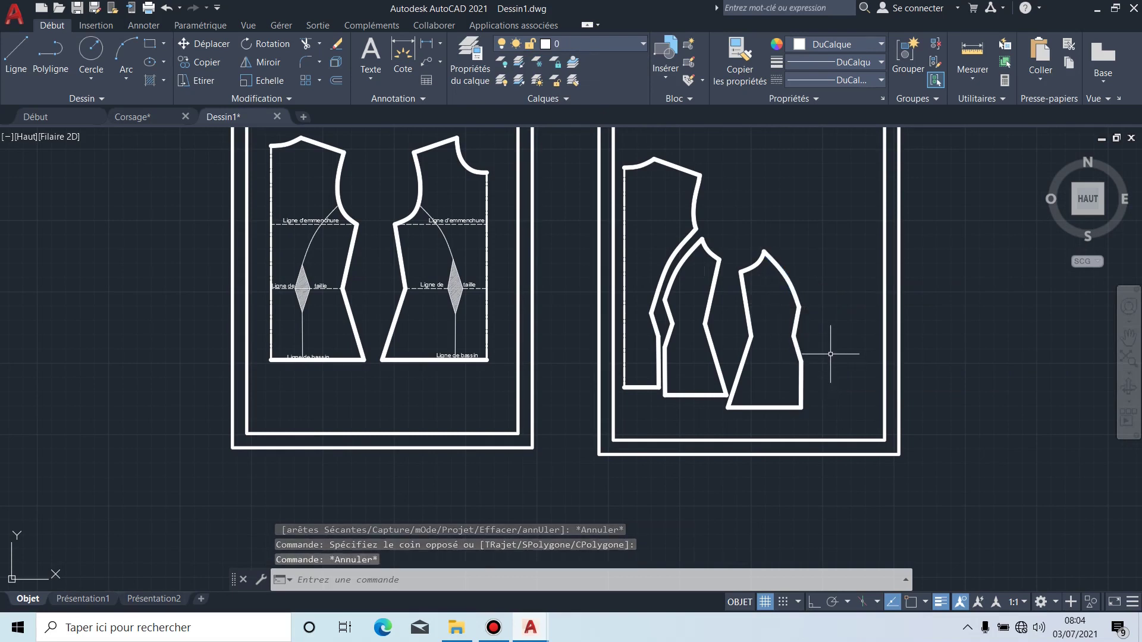
Step: Select the front bodice's centre panel lines: neckline, centre line, vertical seam, centre-facing dart edges, princess curve, shoulder, armhole and hem
scroll(830, 354, "up", 5)
scroll(799, 365, "down", 5)
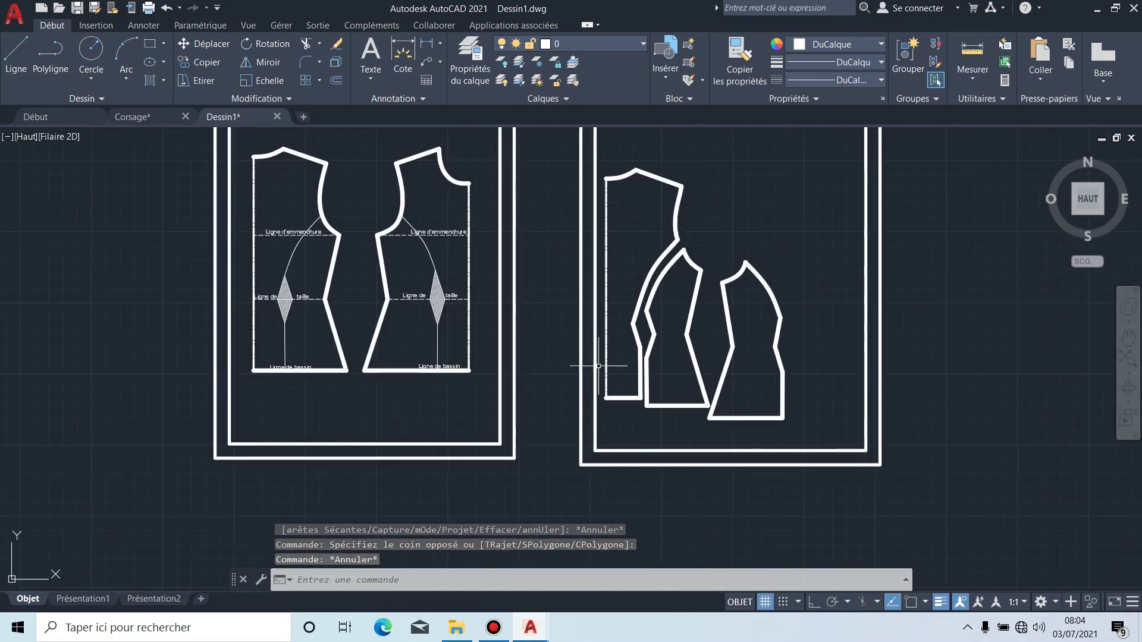
left_click(468, 183)
scroll(470, 194, "up", 2)
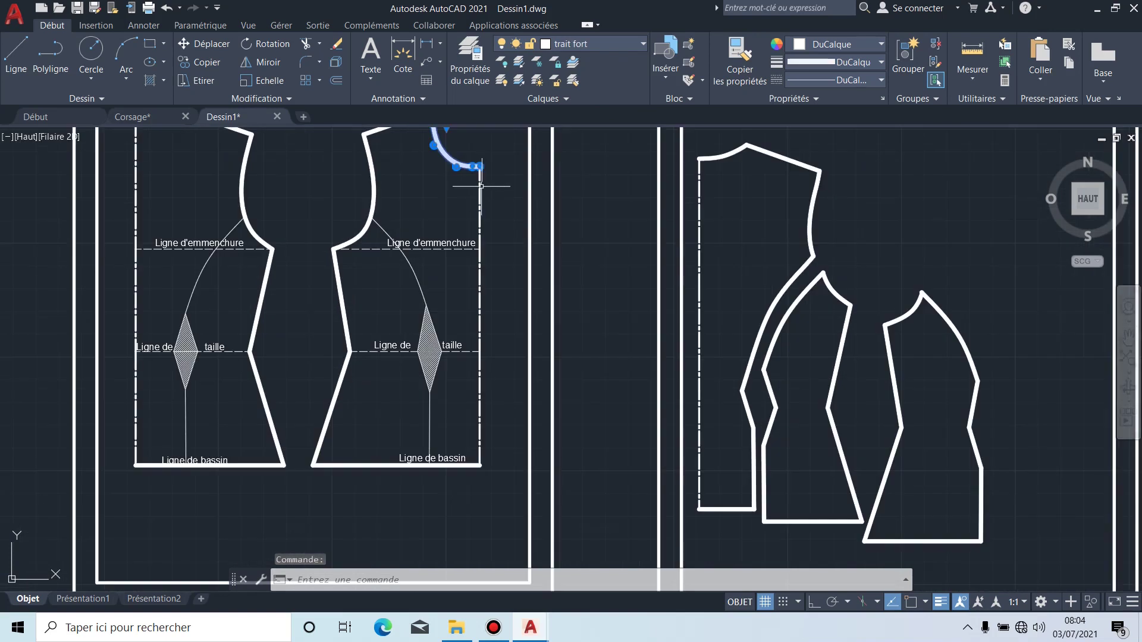
left_click(481, 187)
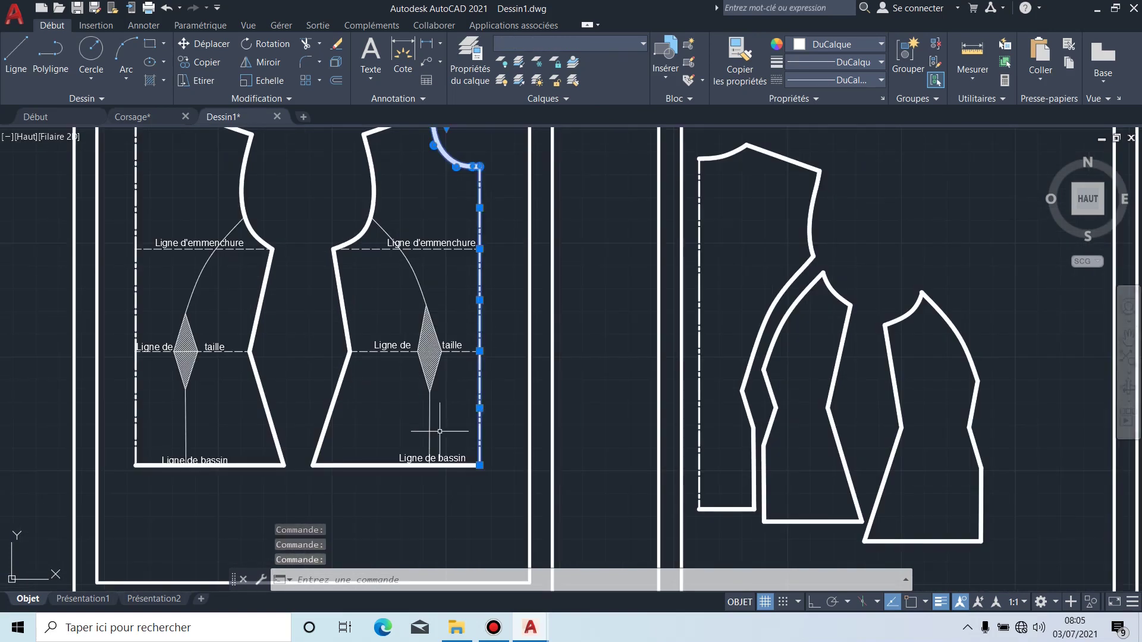
scroll(432, 423, "up", 3)
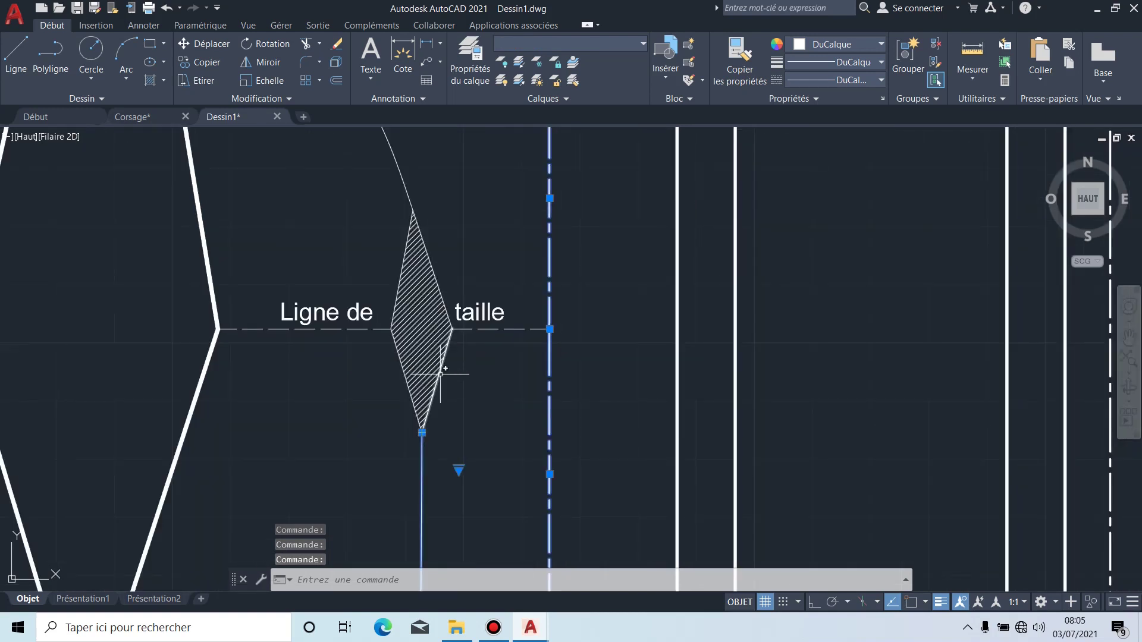
left_click(407, 192)
scroll(421, 242, "up", 4)
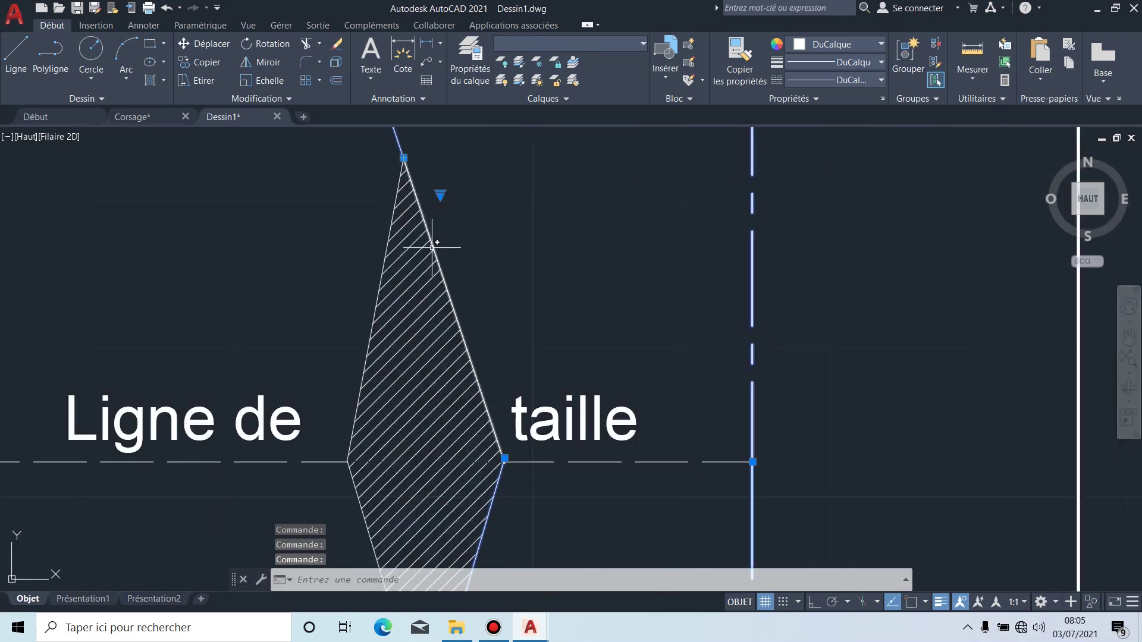
scroll(490, 247, "down", 5)
scroll(510, 235, "up", 2)
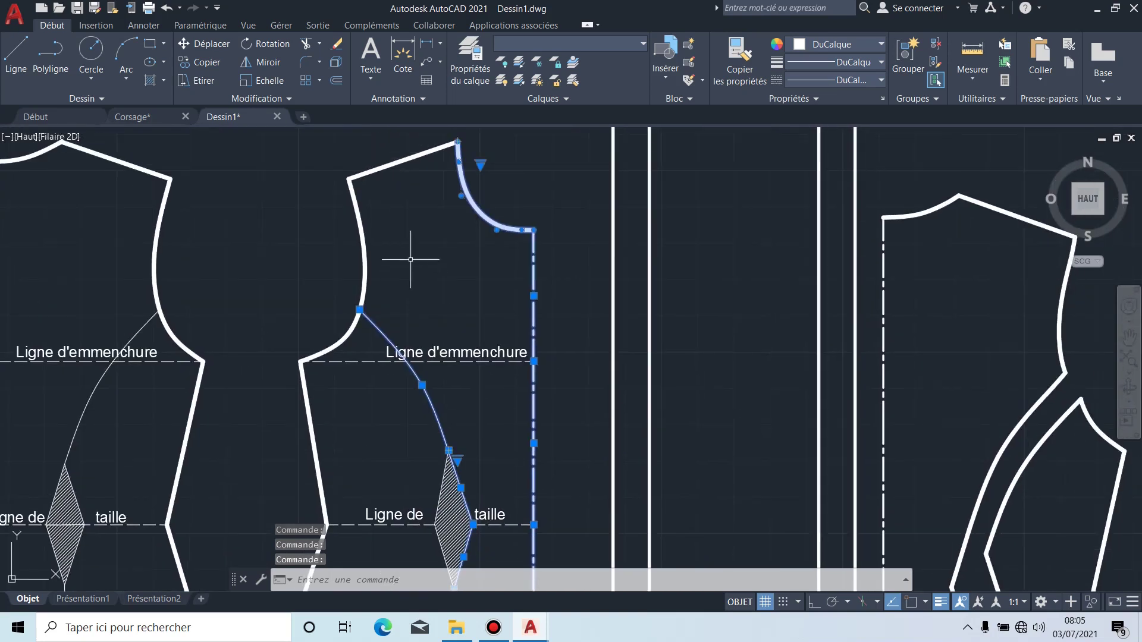
left_click(445, 260)
left_click(334, 139)
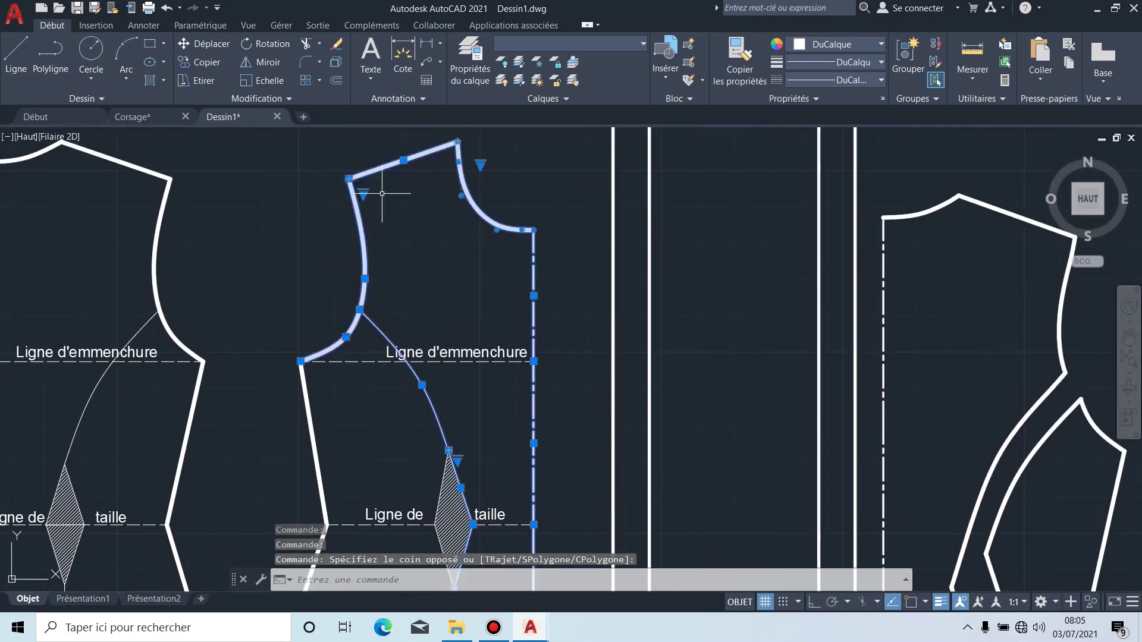
scroll(394, 217, "down", 4)
scroll(454, 412, "up", 4)
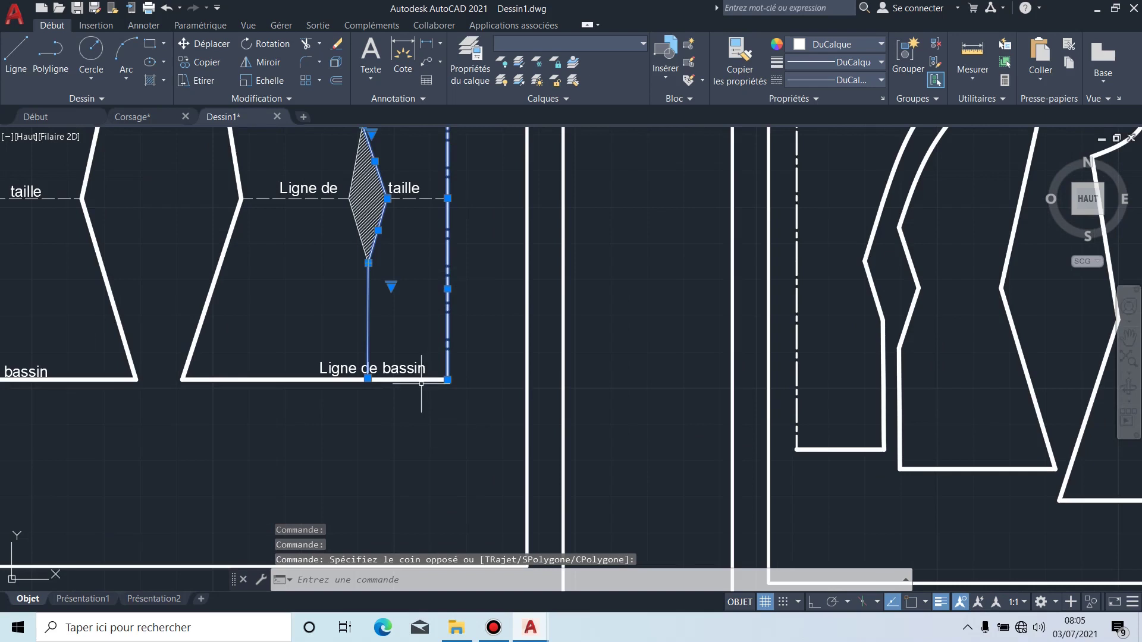
scroll(446, 381, "down", 6)
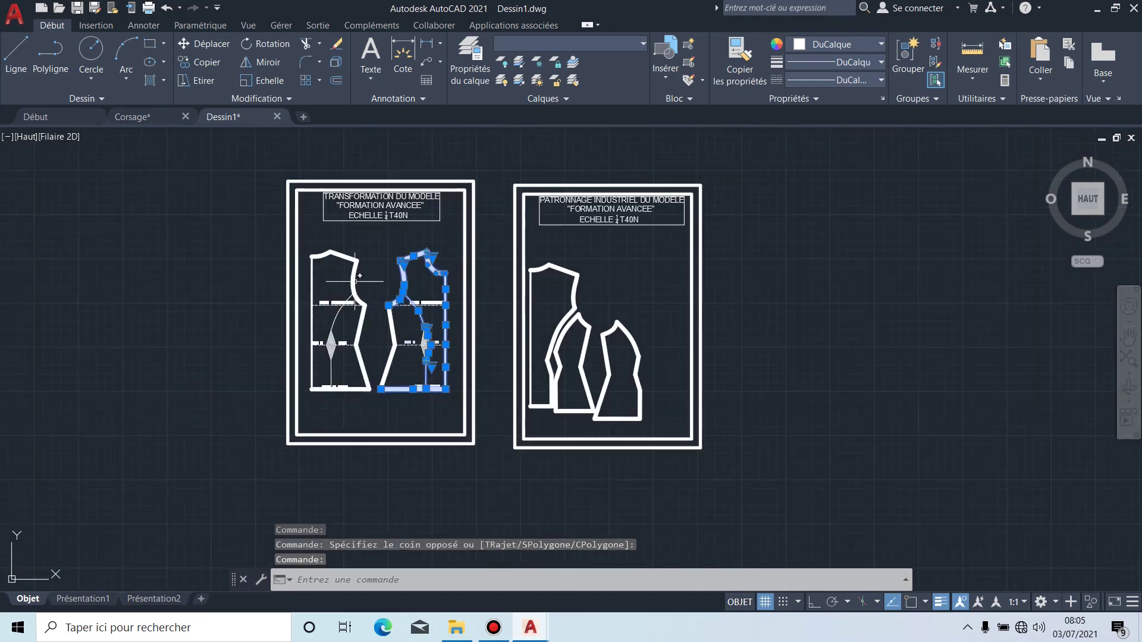
Step: Copy the selected front centre panel lines onto the industrial pattern sheet, overlapping the front side panel
left_click(204, 63)
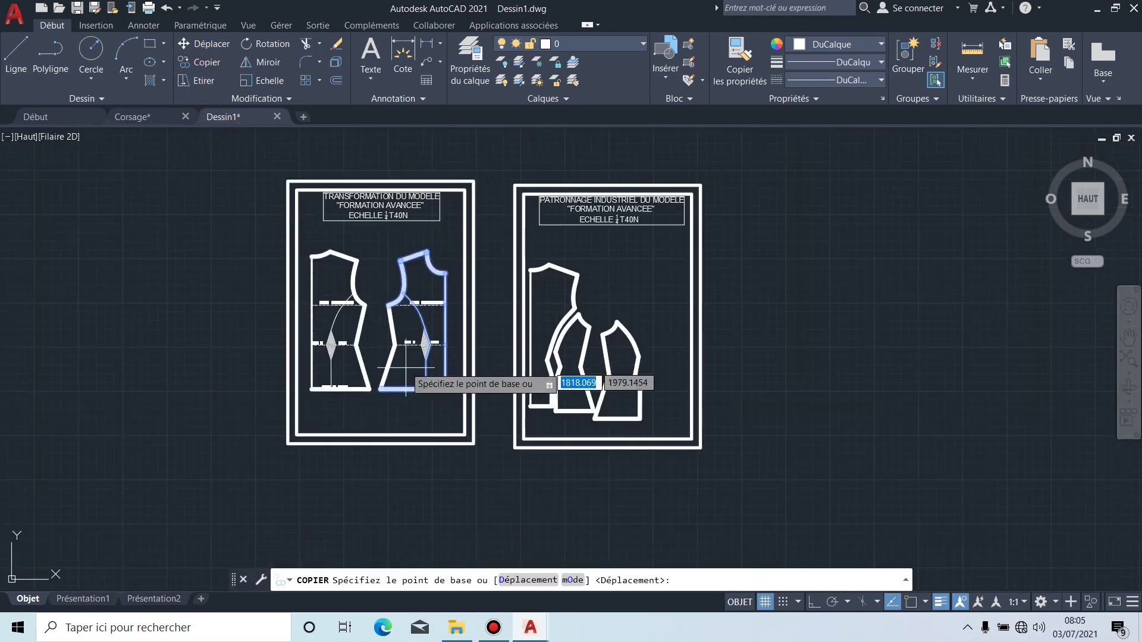
scroll(446, 368, "up", 5)
left_click(441, 367)
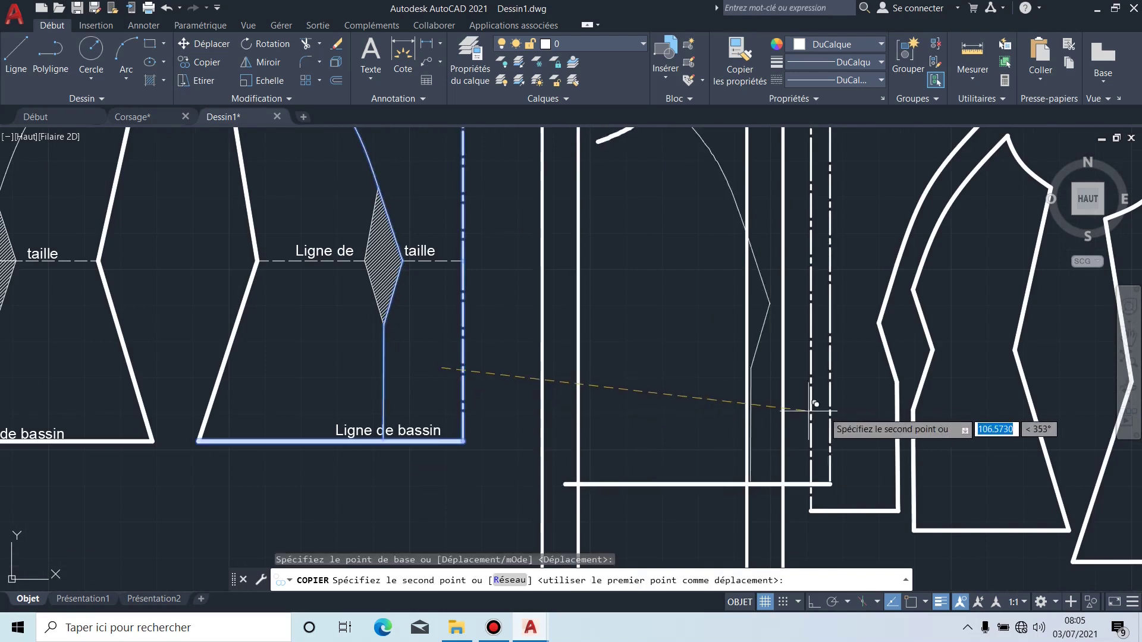
middle_click_drag(849, 398, 352, 412)
scroll(356, 411, "down", 4)
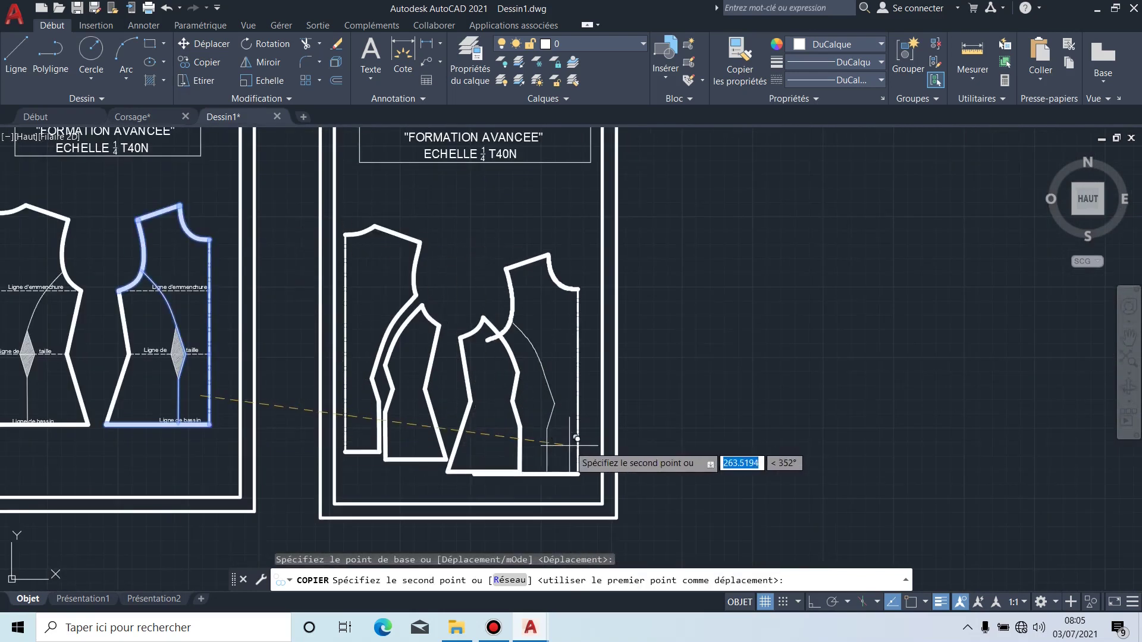
scroll(565, 449, "up", 3)
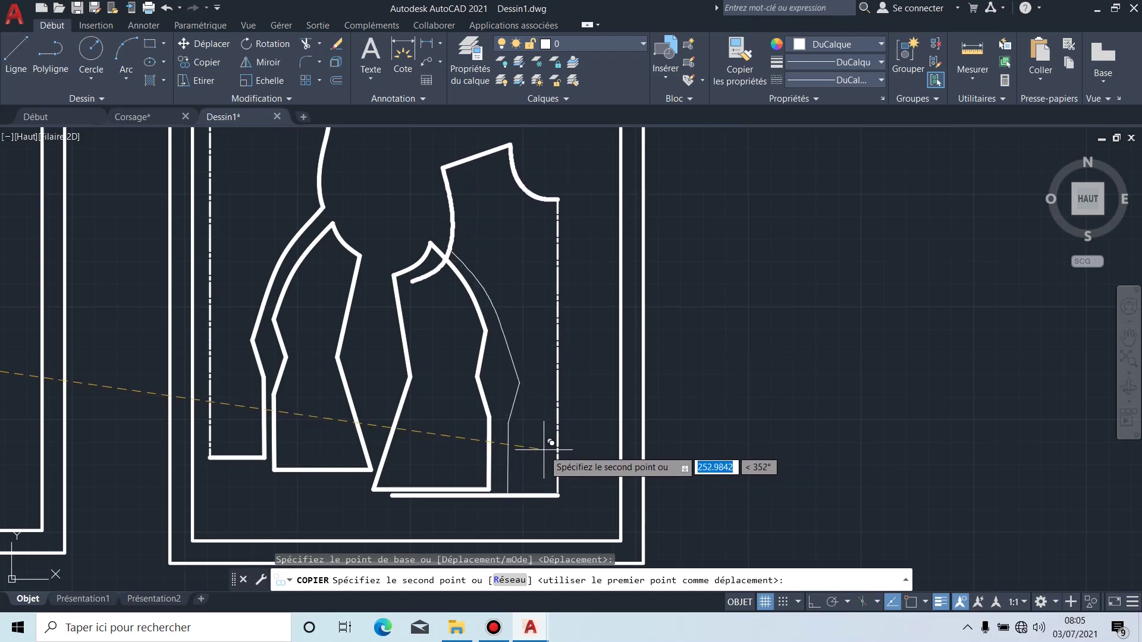
left_click(544, 450)
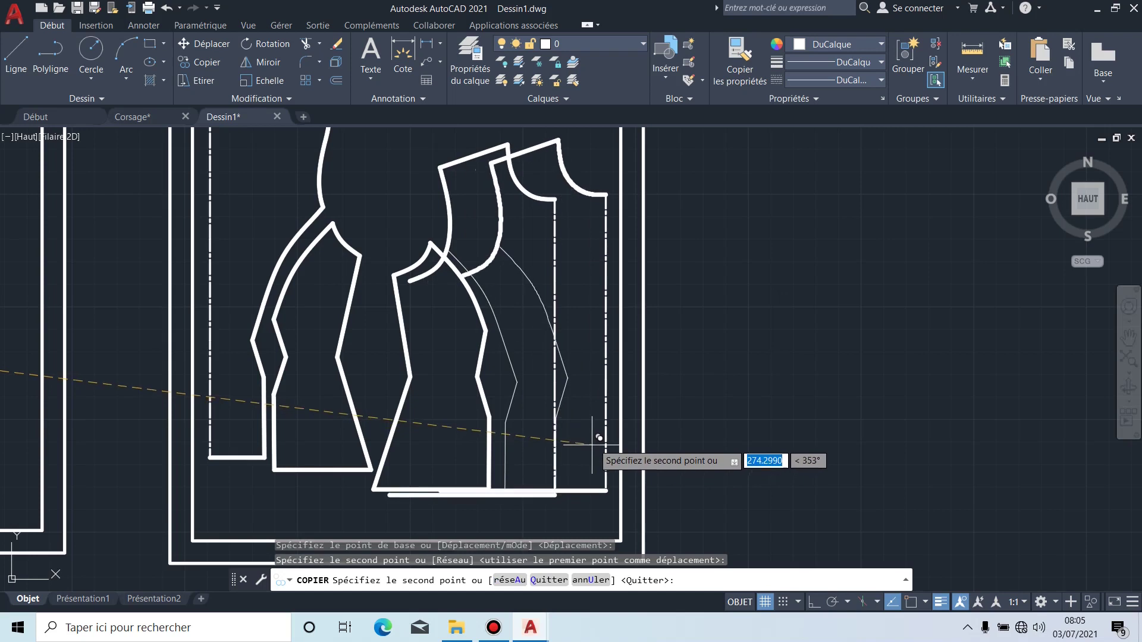
Step: Extend the copied front centre panel's thin vertical seam to the hem and trim the hem overhang beyond that seam
key("Escape")
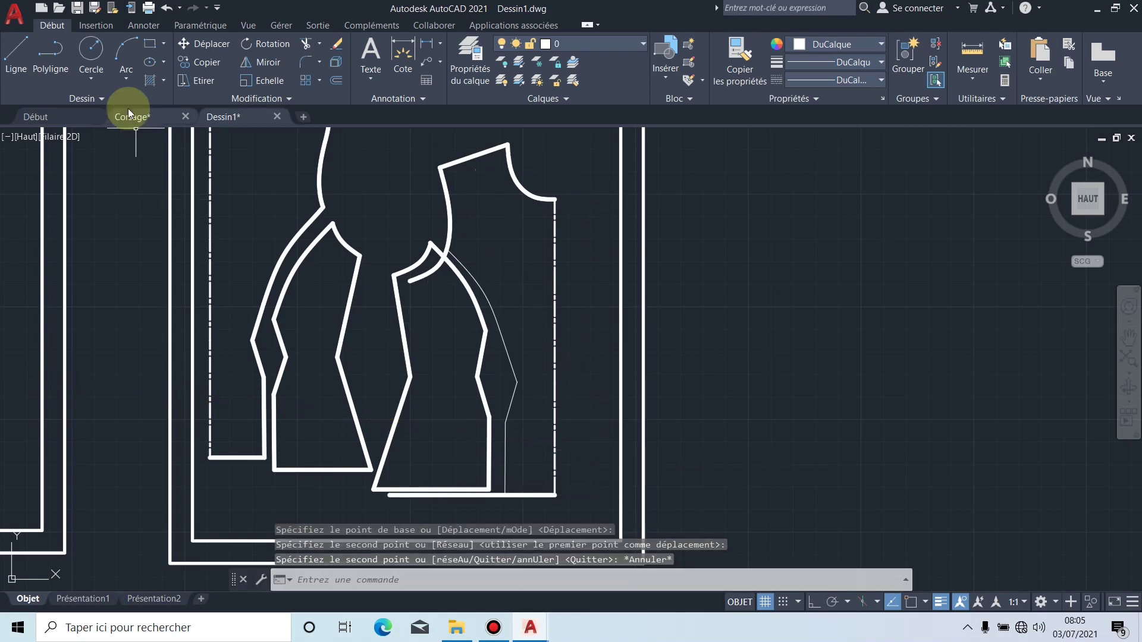
left_click(302, 47)
scroll(418, 345, "up", 2)
middle_click_drag(416, 359, 441, 226)
scroll(521, 450, "up", 4)
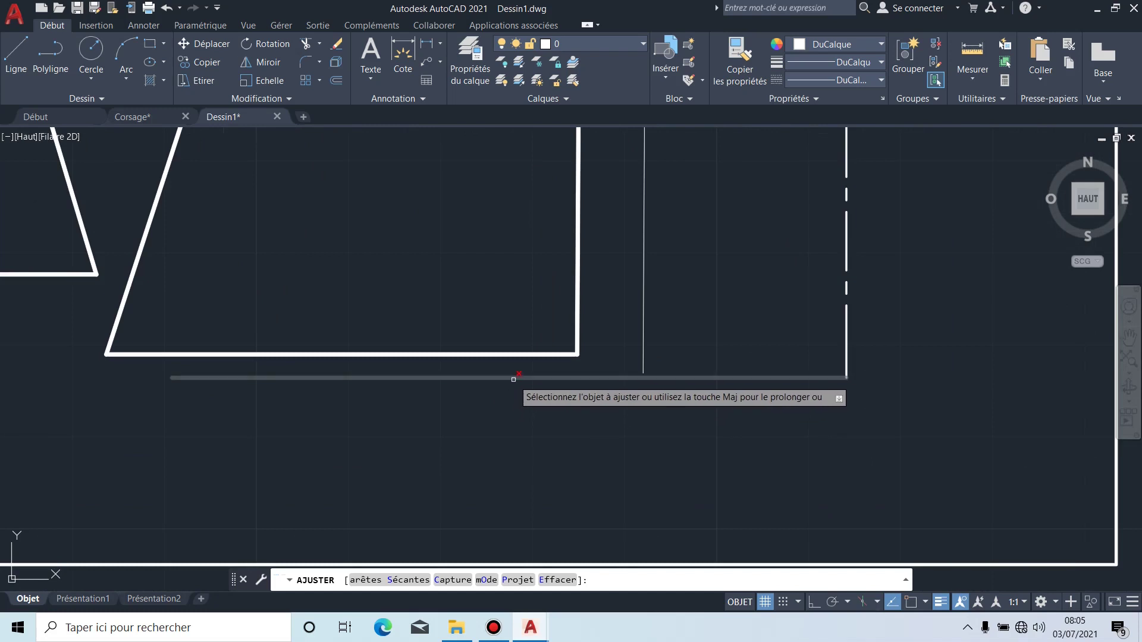
scroll(666, 381, "up", 4)
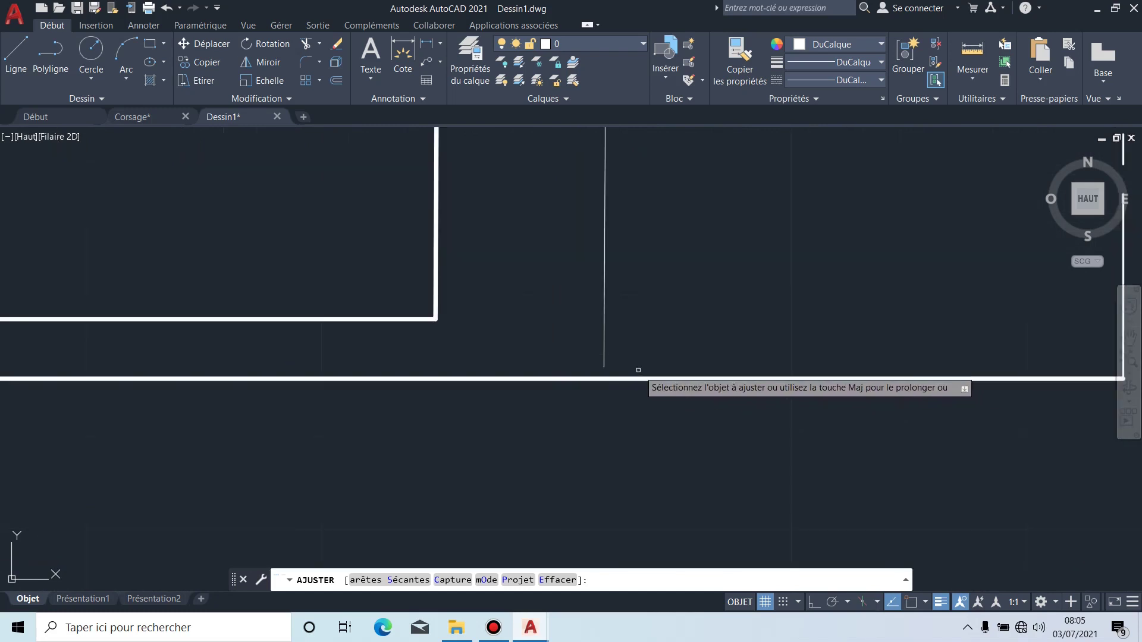
left_click(605, 353)
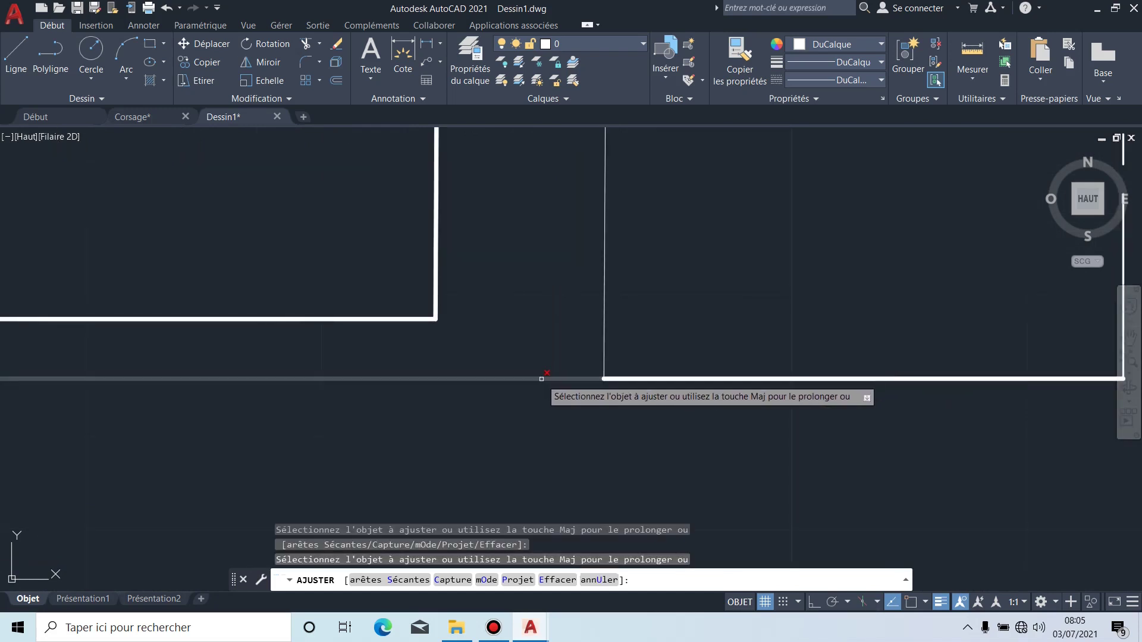
left_click(541, 379)
Step: Trim the front centre panel's armhole curve where it overhangs the thin princess curve
scroll(540, 378, "down", 5)
scroll(490, 227, "up", 4)
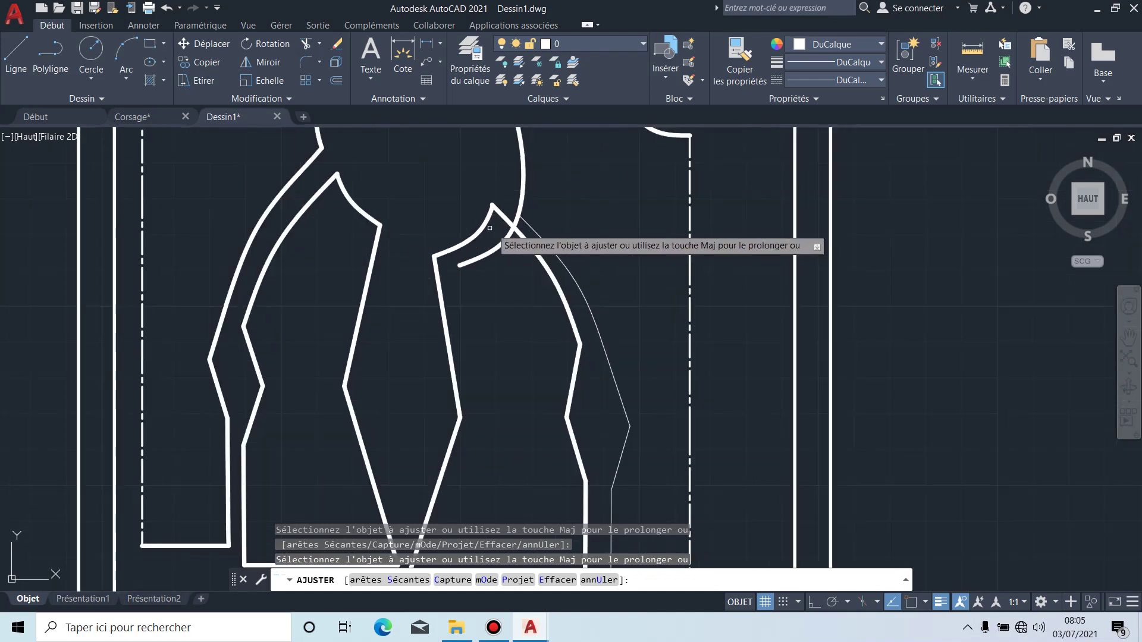
scroll(502, 238, "up", 5)
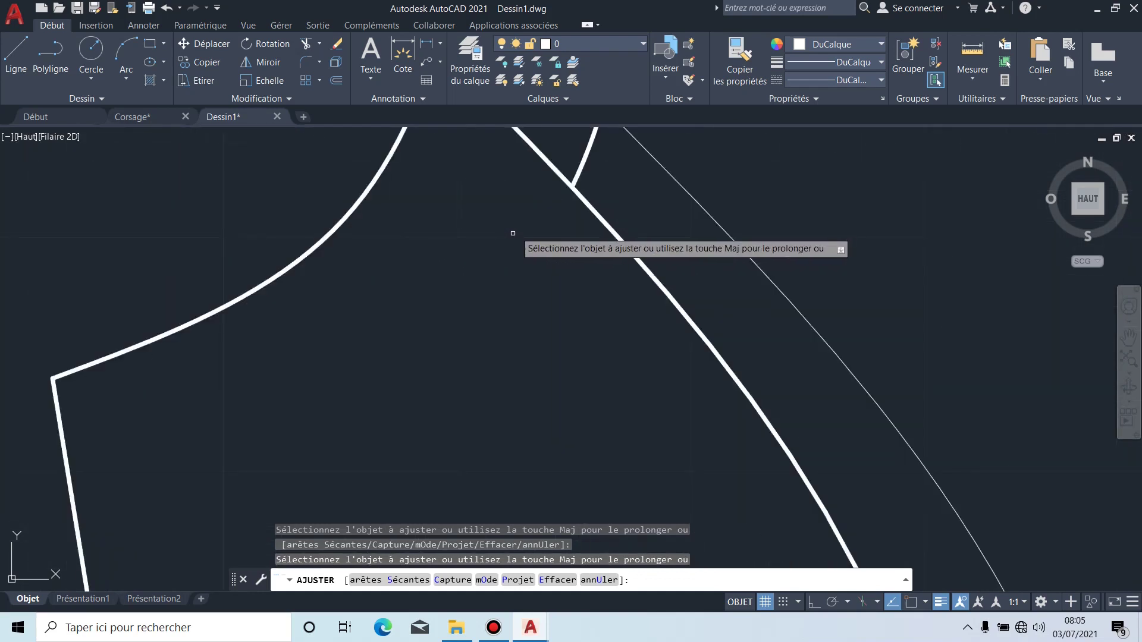
left_click(581, 156)
scroll(581, 156, "down", 5)
scroll(479, 301, "up", 6)
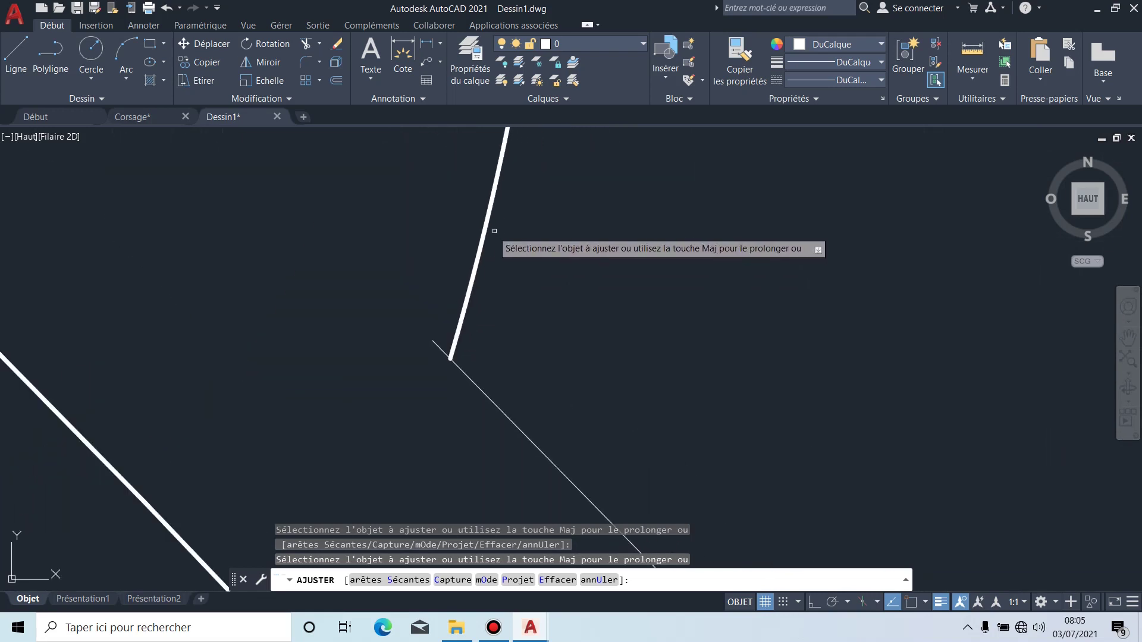
scroll(437, 336, "down", 4)
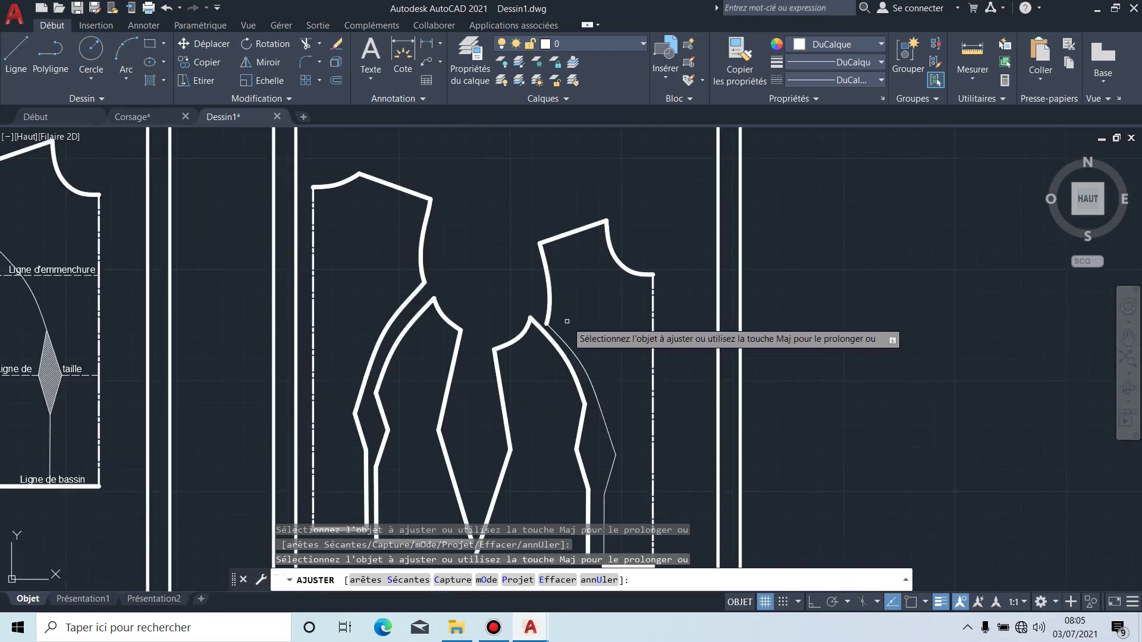
middle_click_drag(588, 317, 472, 285)
key("Escape")
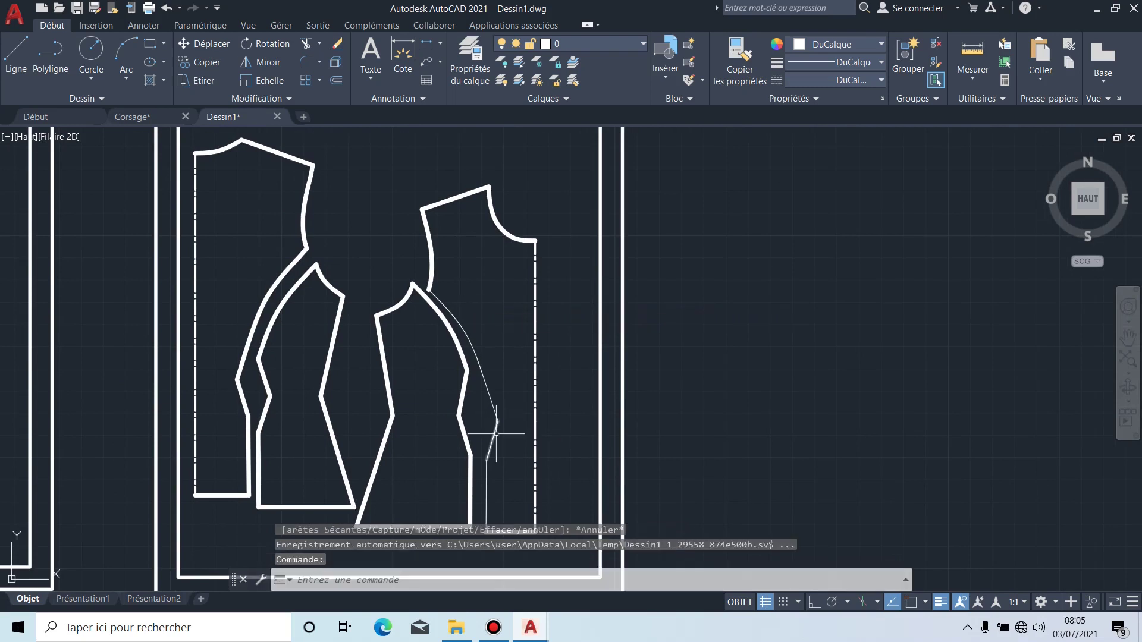
key("Escape")
Step: Assign the front centre panel's princess curve, dart edges and vertical seam to the "trait fort" layer, then deselect them
left_click(493, 428)
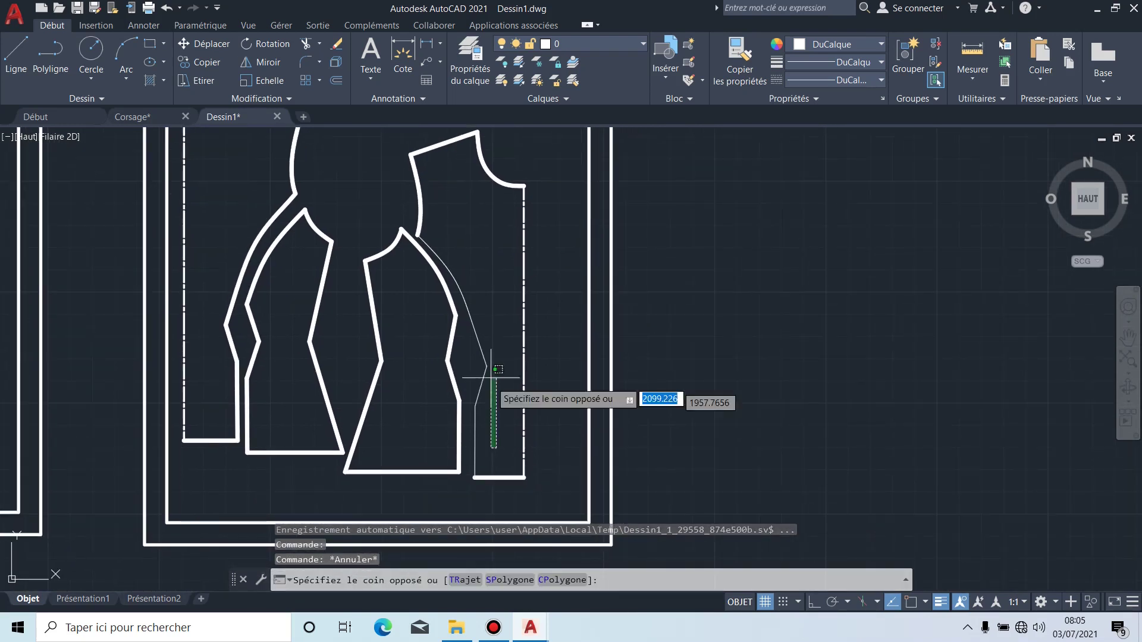
left_click(471, 326)
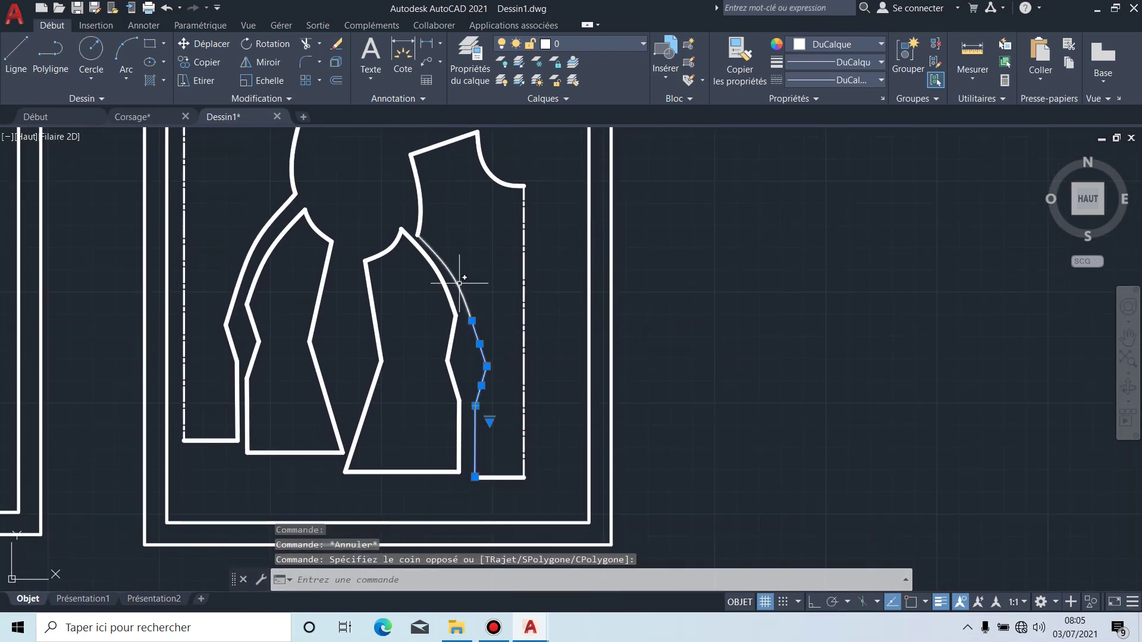
left_click(460, 283)
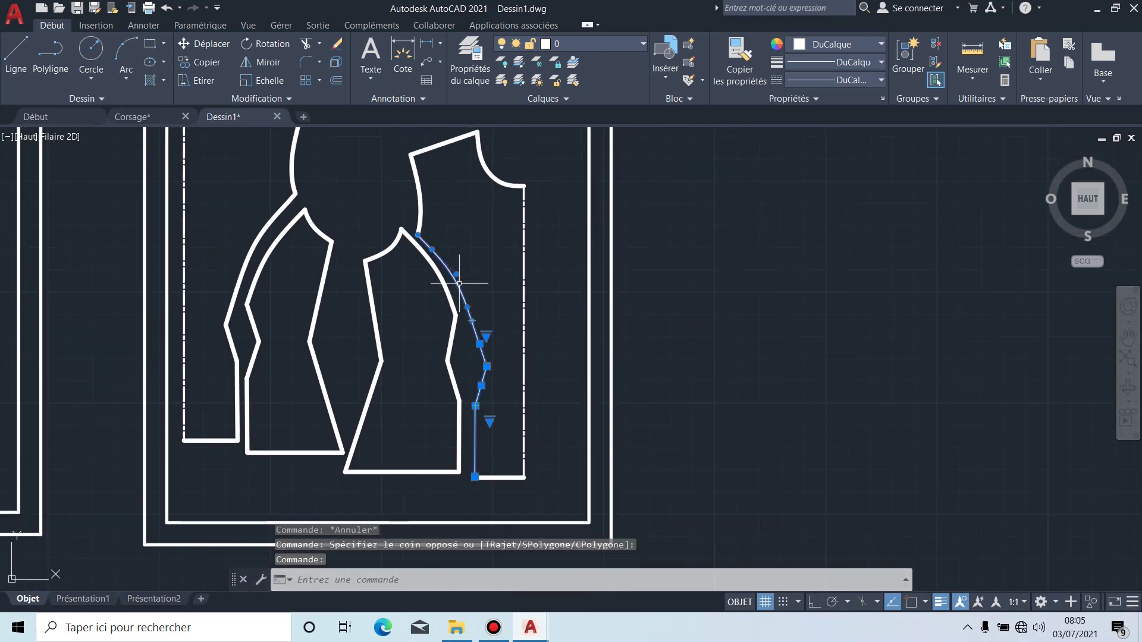
left_click(575, 44)
left_click(591, 112)
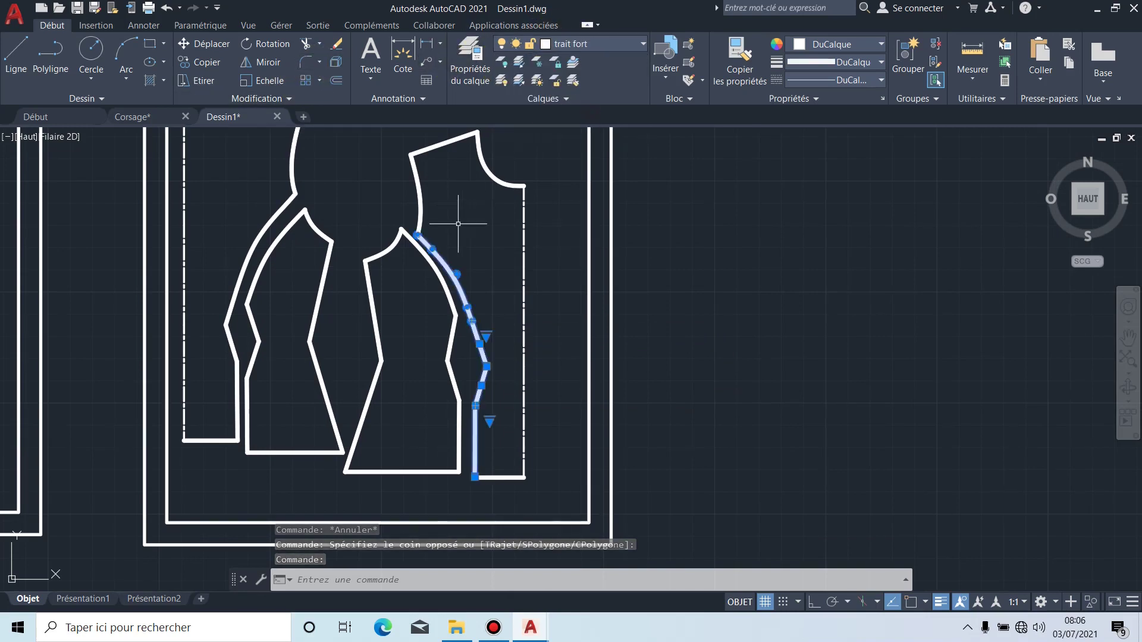
key("Escape")
scroll(459, 230, "down", 2)
middle_click_drag(461, 233, 562, 312)
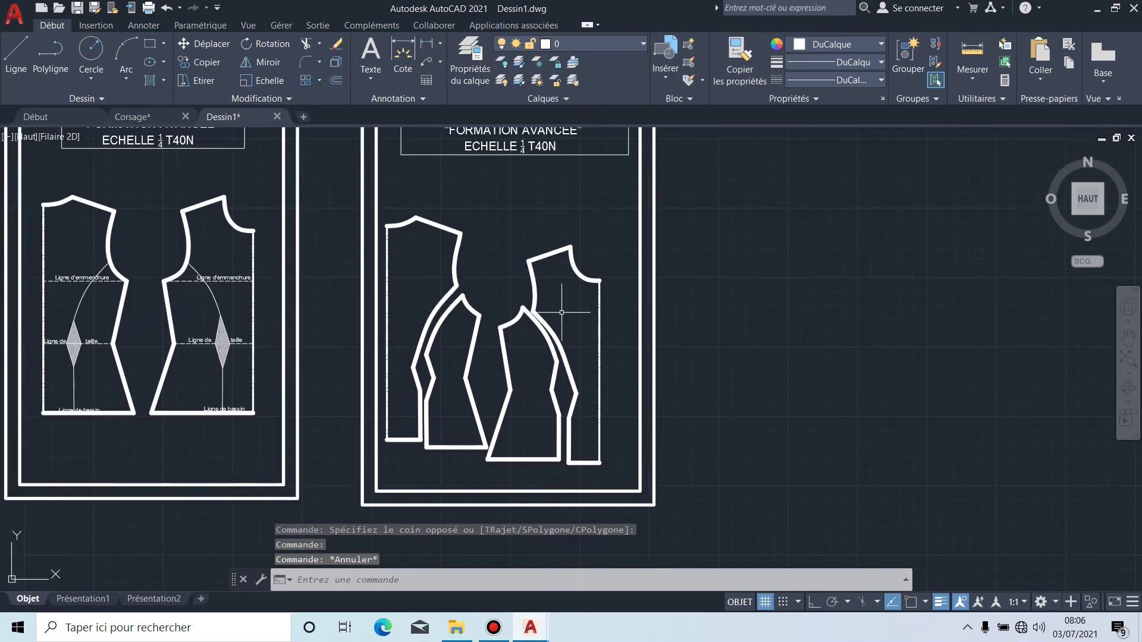
scroll(536, 333, "up", 2)
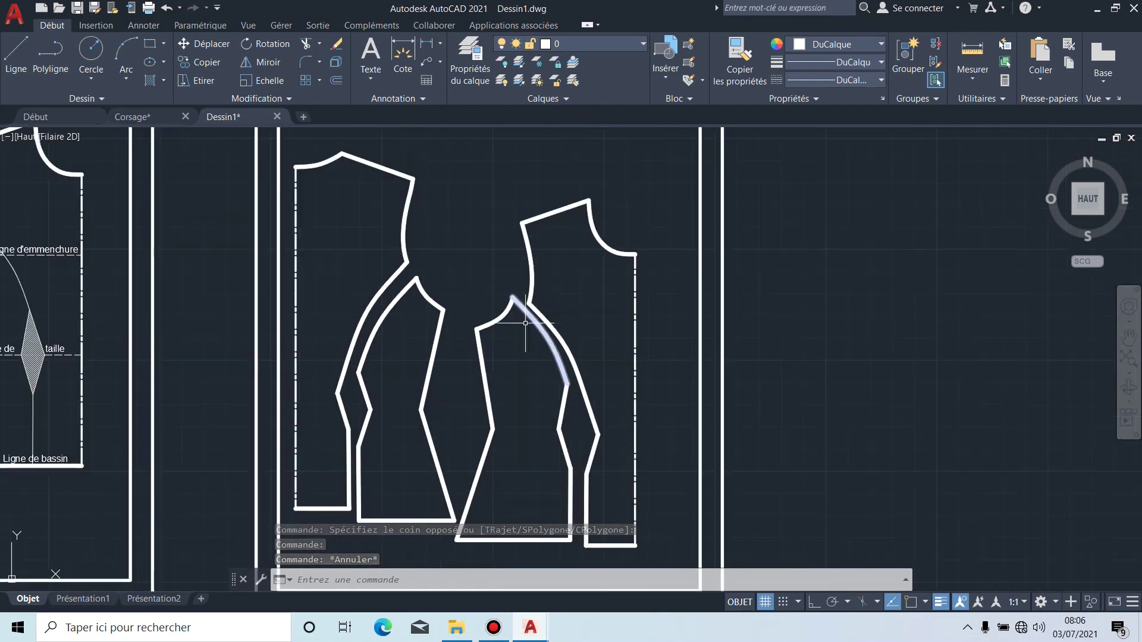
middle_click_drag(425, 298, 560, 249)
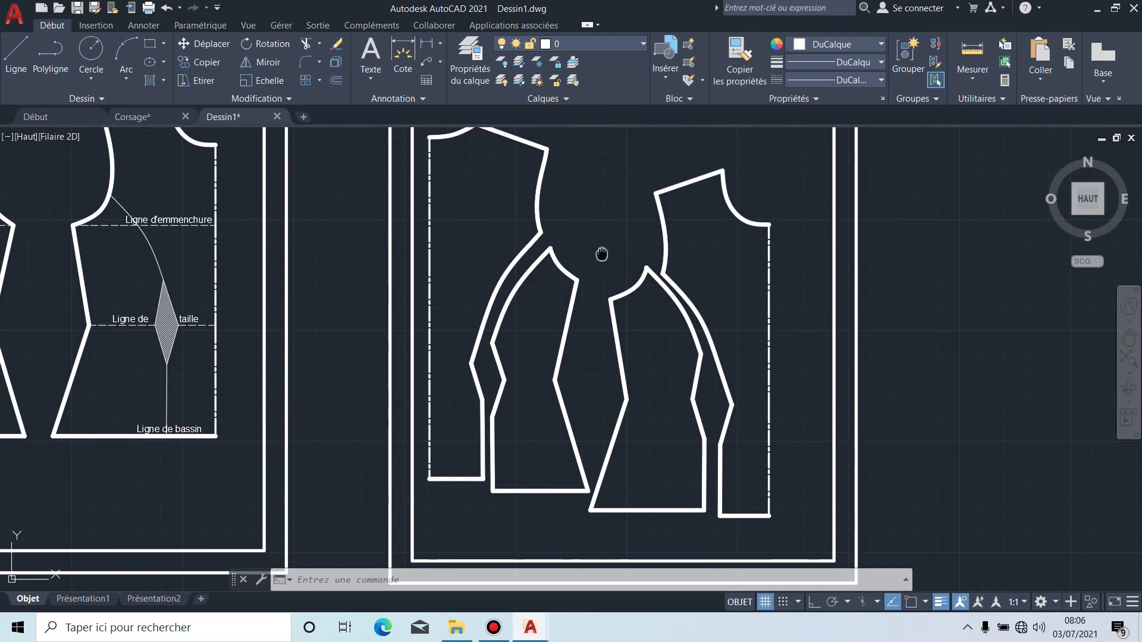
middle_click_drag(602, 255, 647, 280)
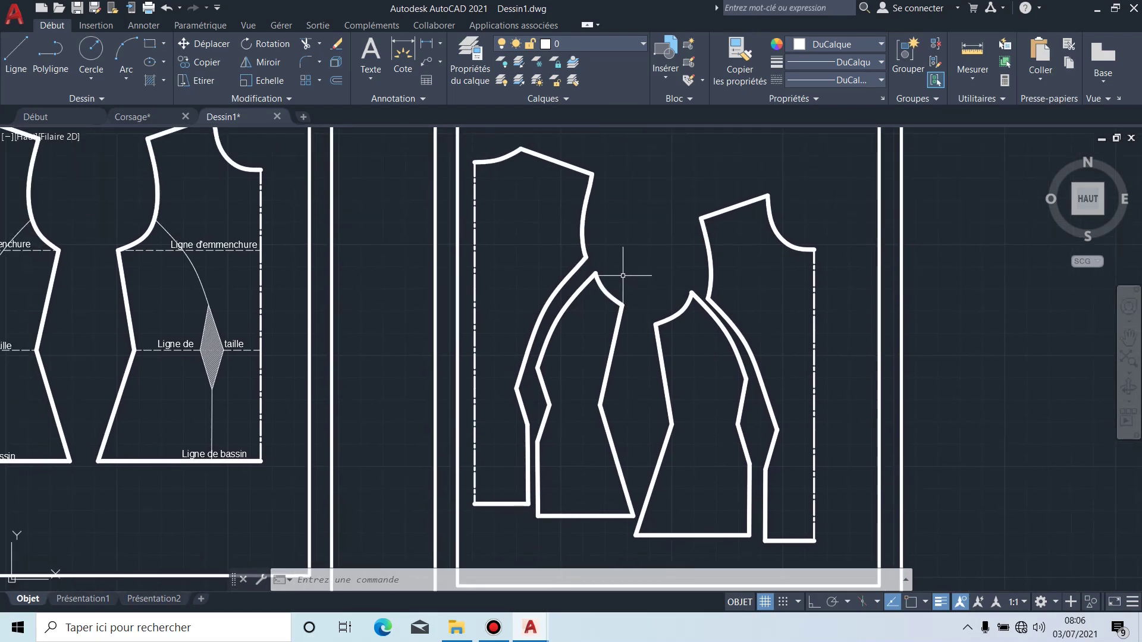
middle_click_drag(616, 270, 765, 295)
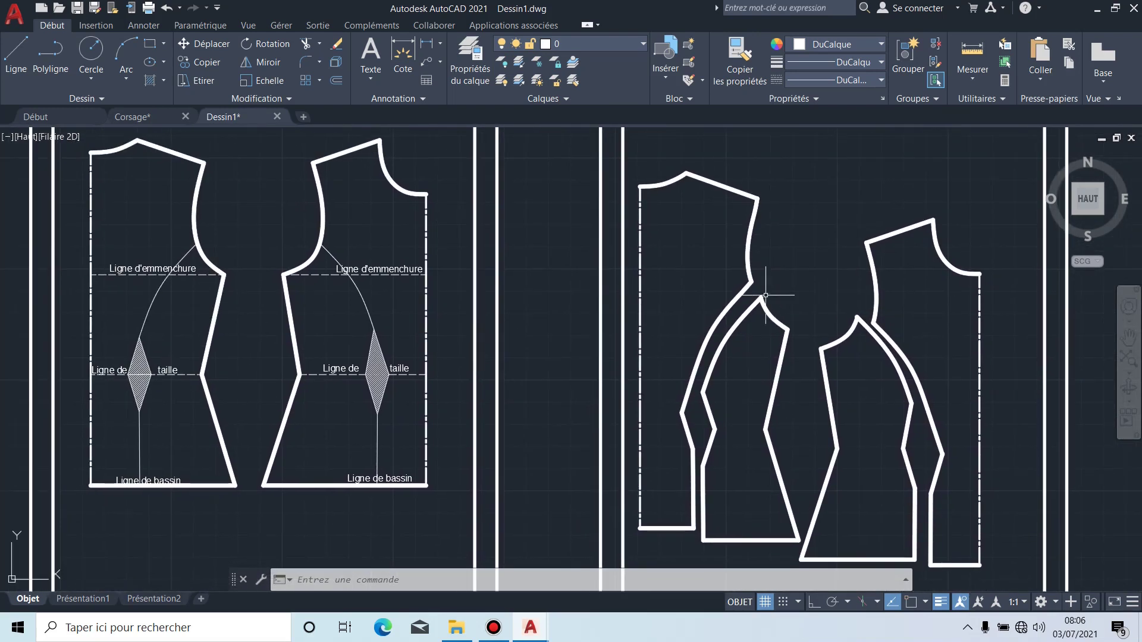
left_click(364, 47)
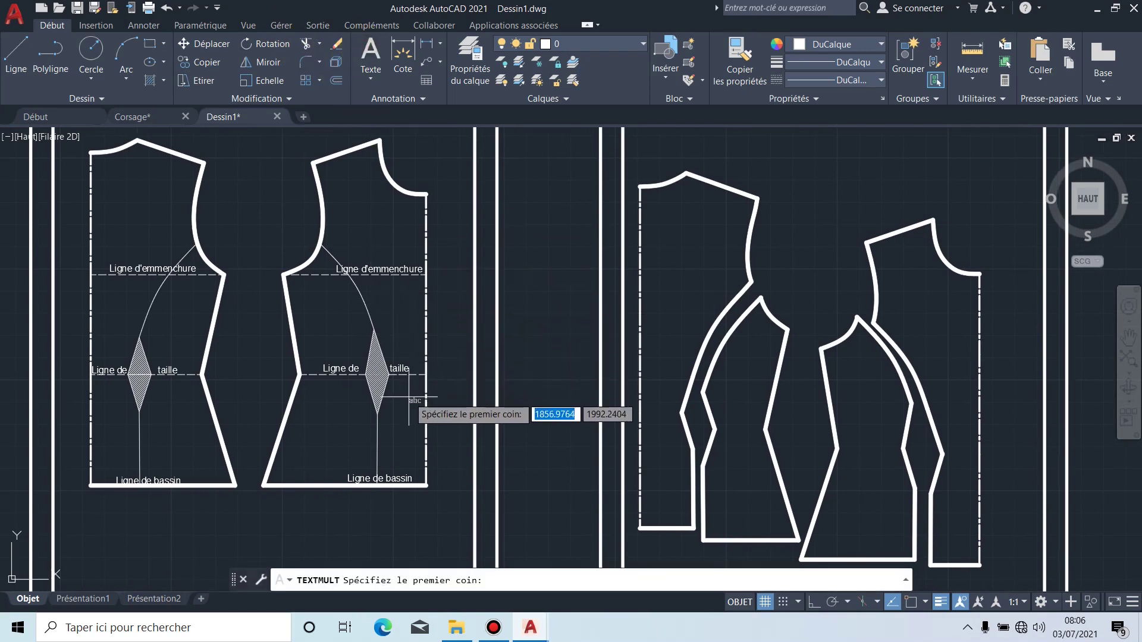
scroll(411, 381, "up", 2)
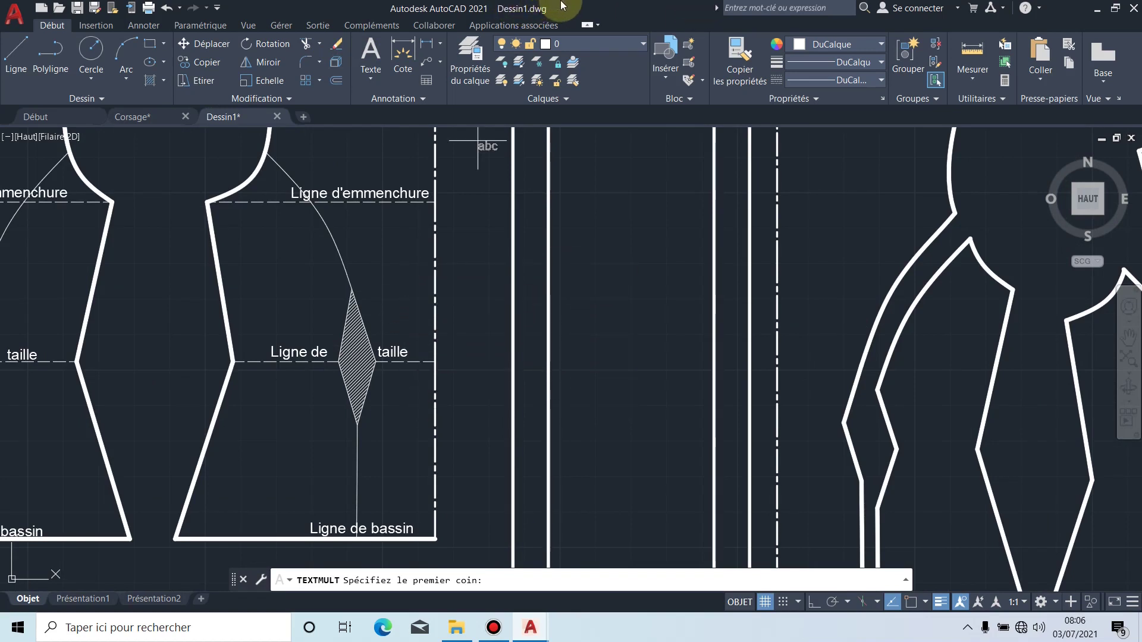
mouse_move(564, 5)
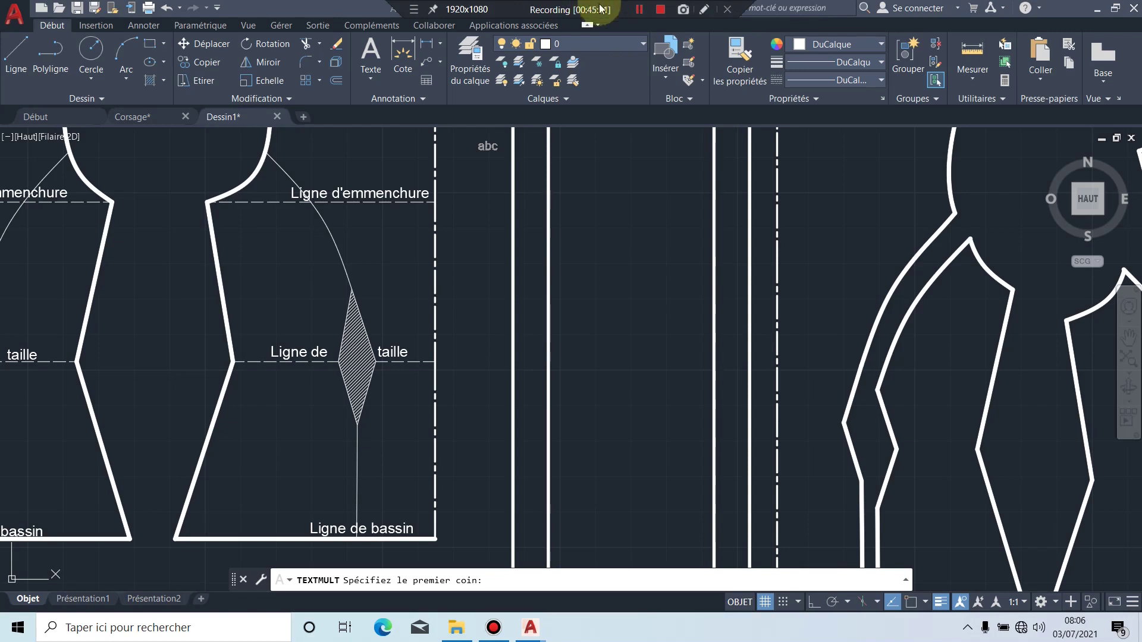
left_click(638, 12)
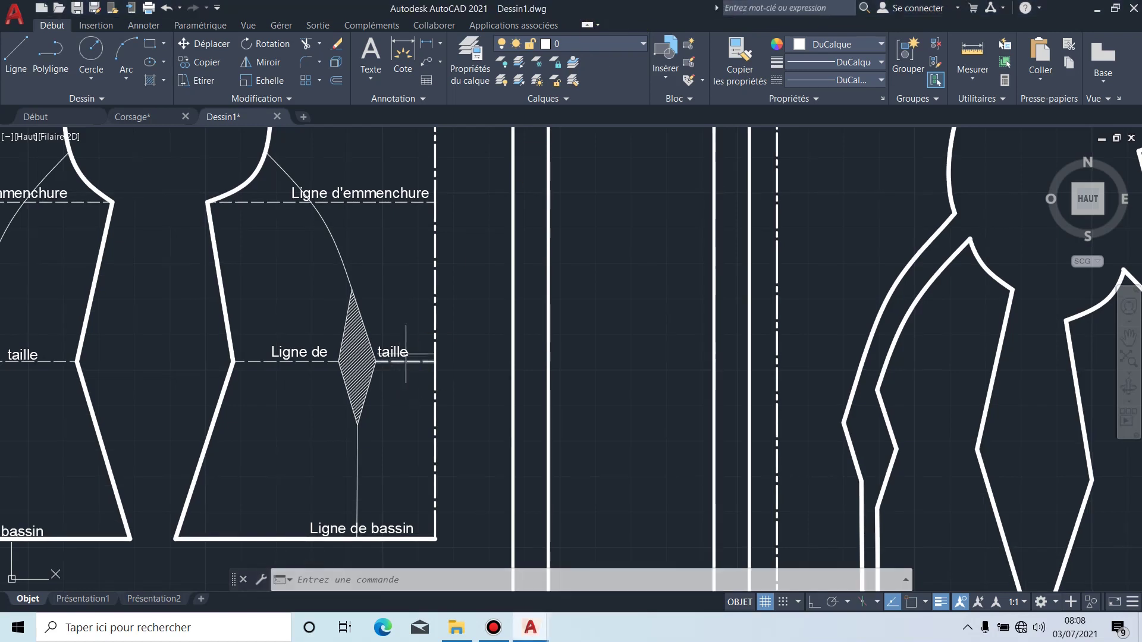
Step: Add the multiline text "MILIEU DEVANT" across the front bodice's centre line, between the waist and hip lines
left_click(380, 42)
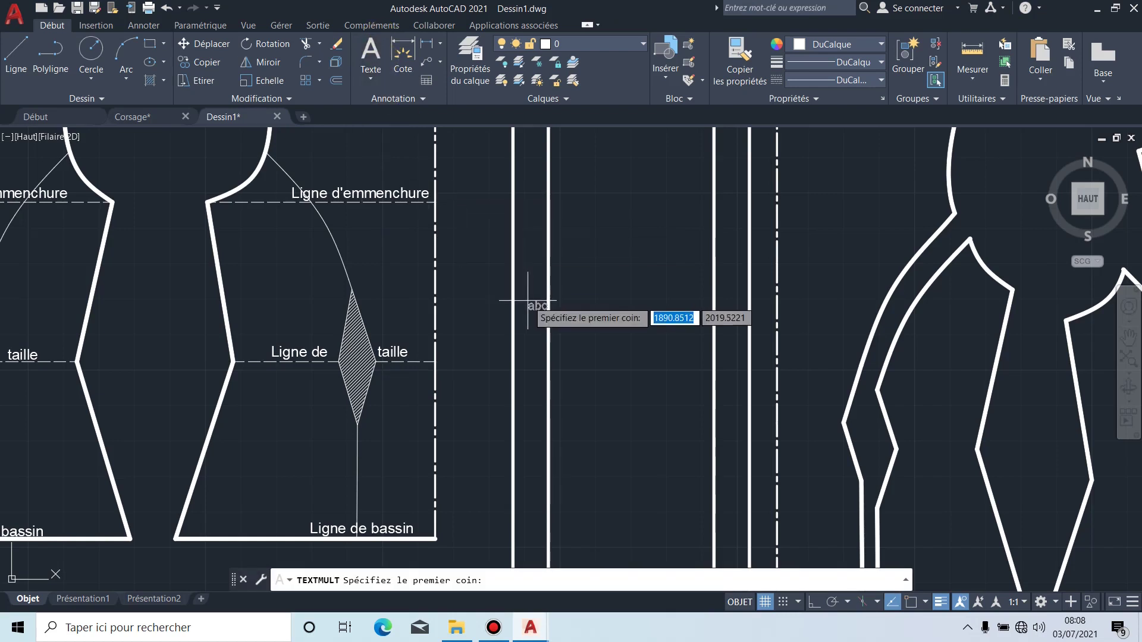
middle_click_drag(489, 310, 696, 291)
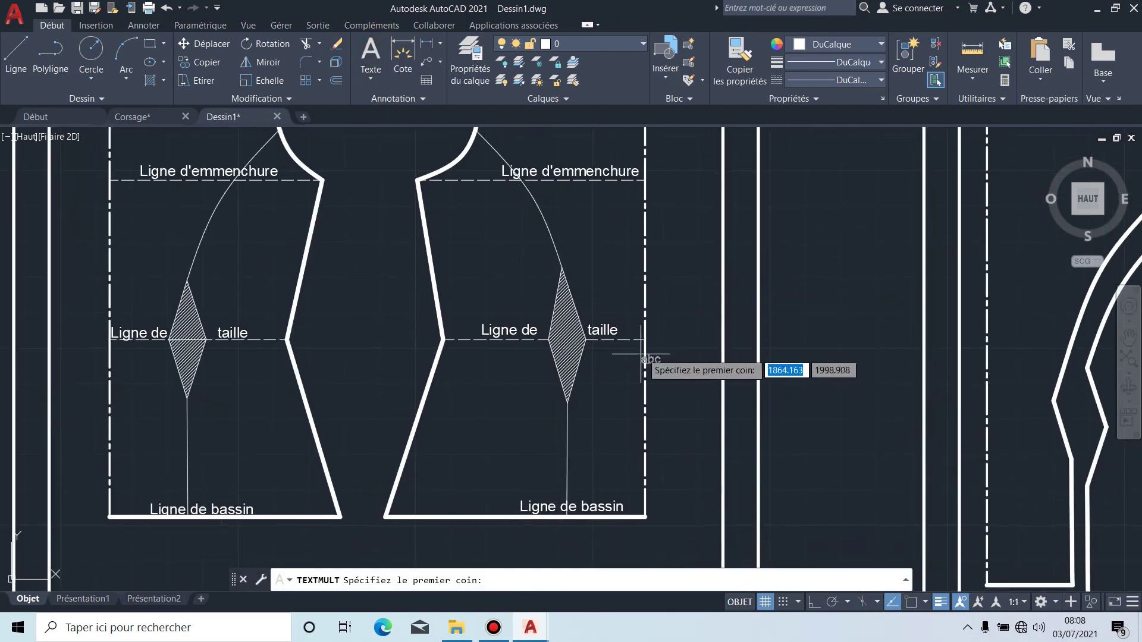
left_click(610, 401)
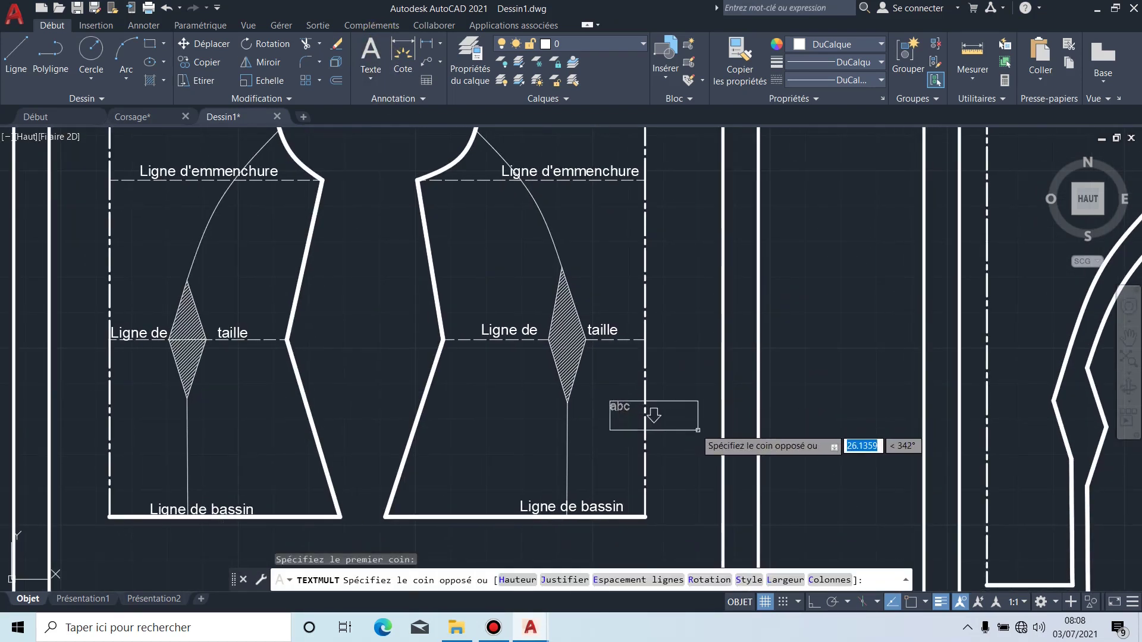
left_click(719, 449)
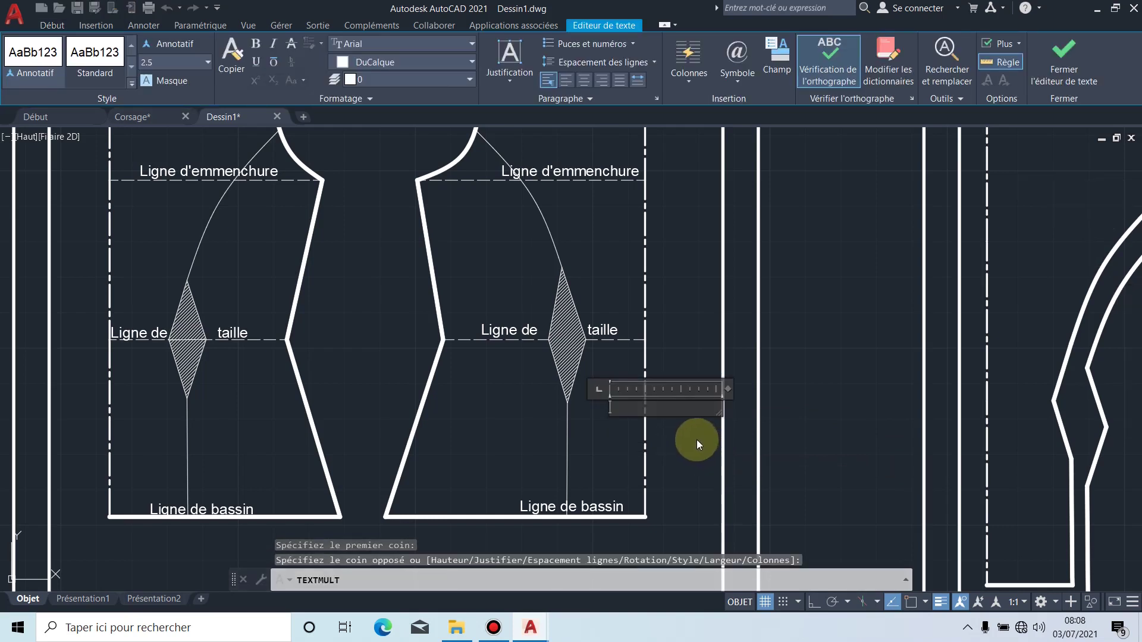
type("MILIEU DEV")
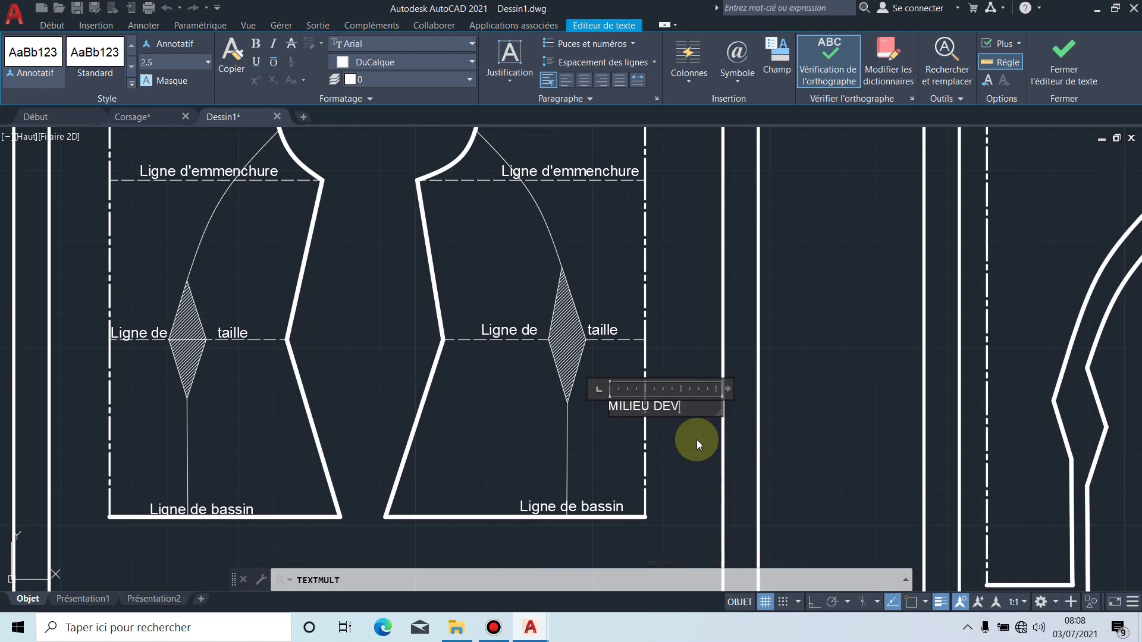
left_click(740, 388)
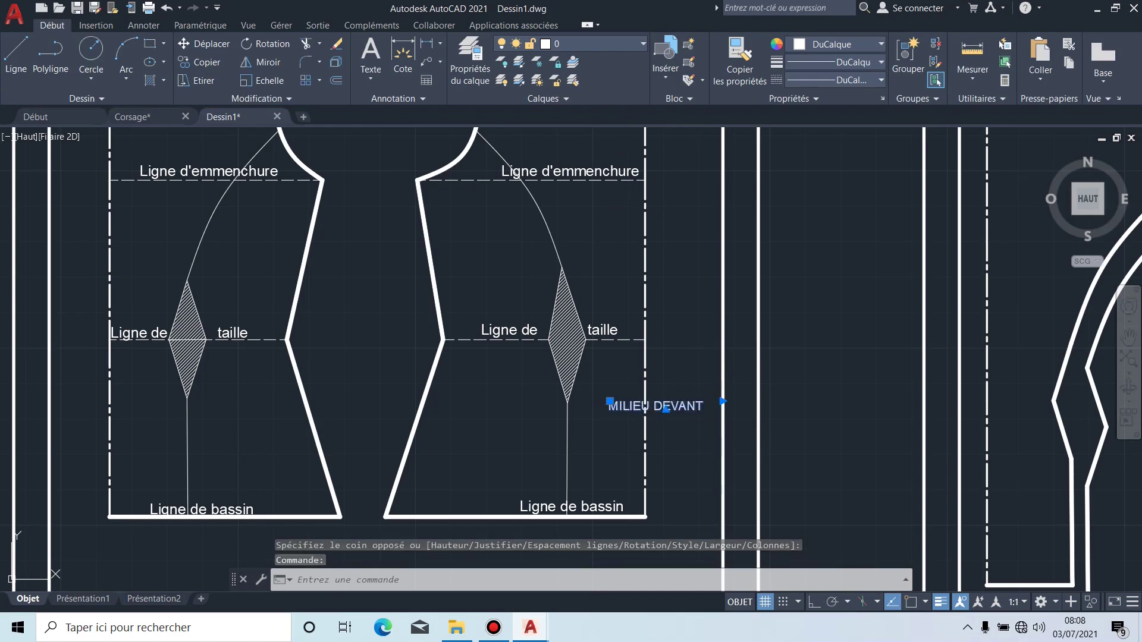
Step: Set the "MILIEU DEVANT" text height to 3 and widen its frame so the label fits on one line
double_click(689, 404)
left_click_drag(708, 412, 595, 398)
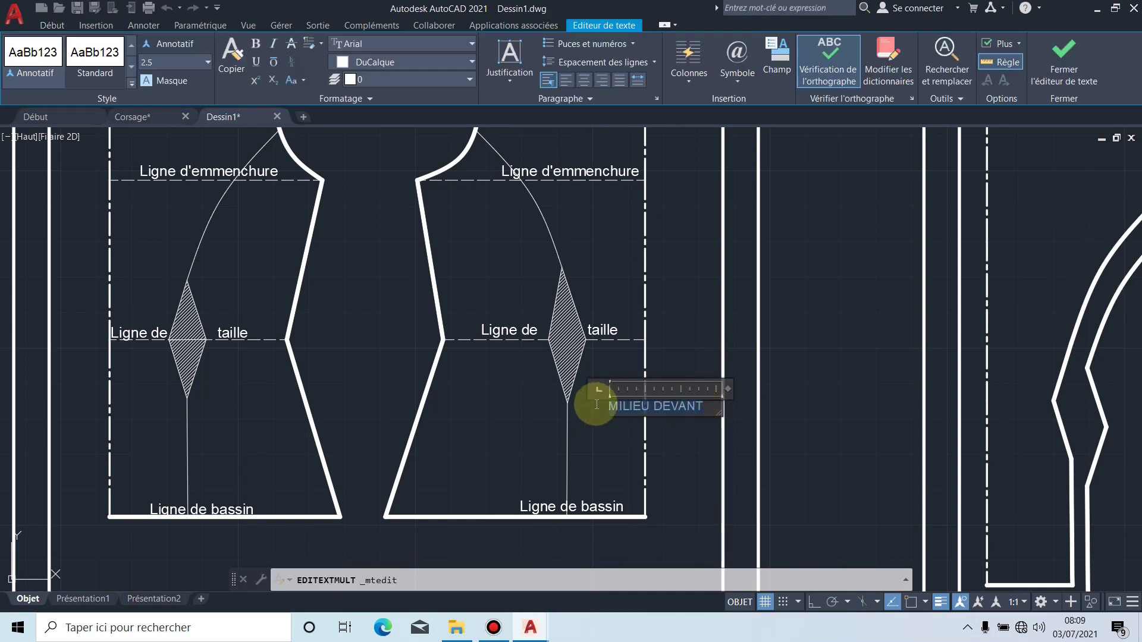
left_click(207, 64)
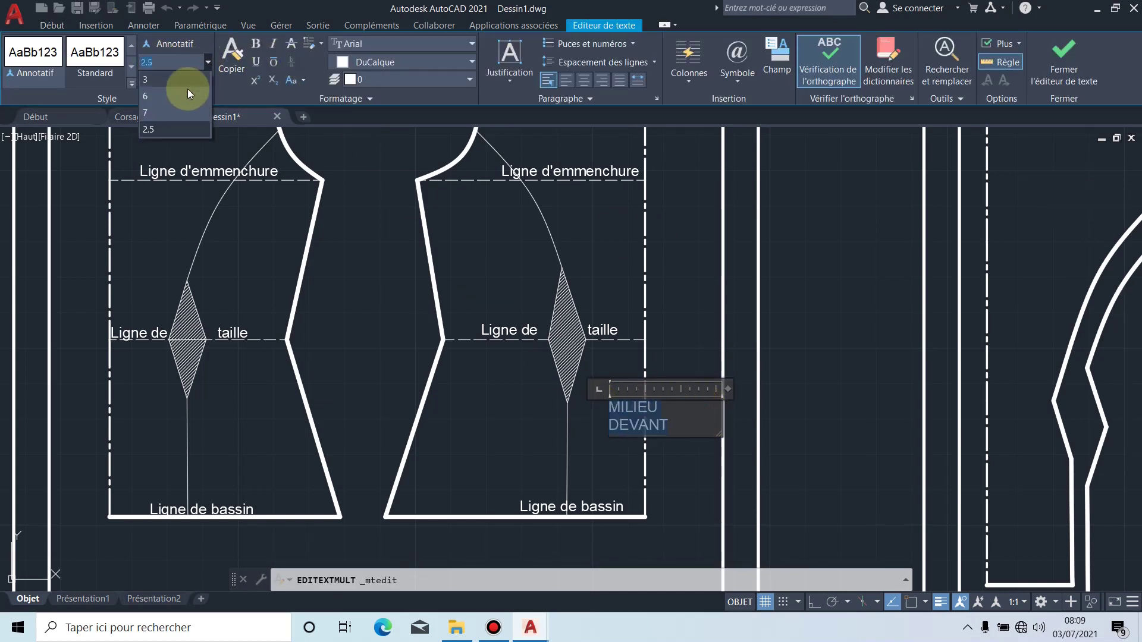
left_click(183, 77)
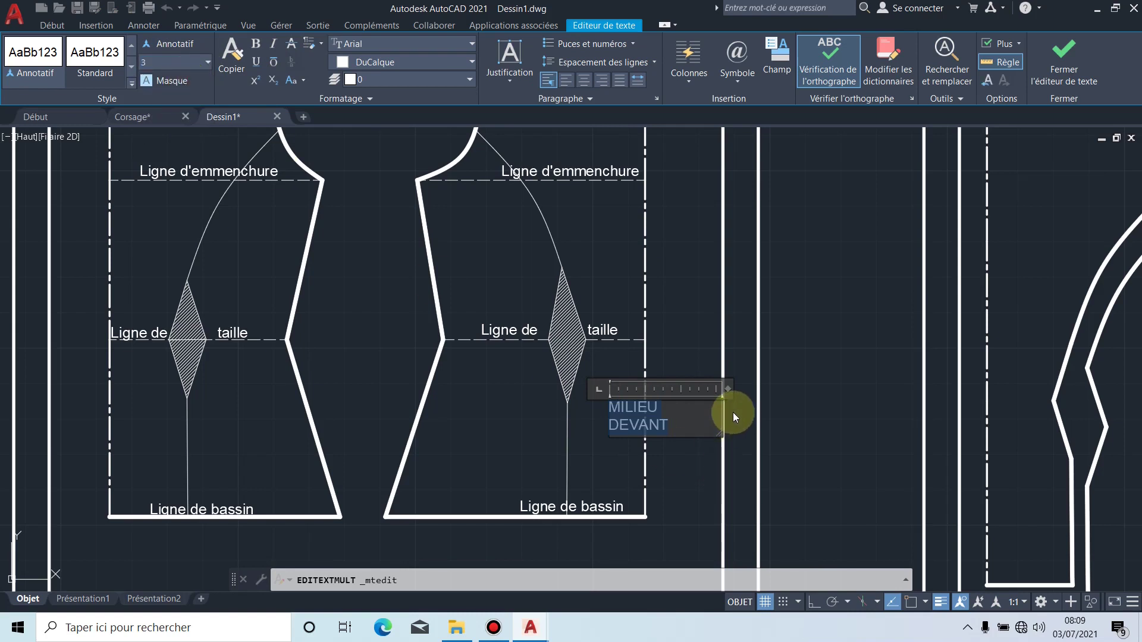
scroll(733, 415, "up", 4)
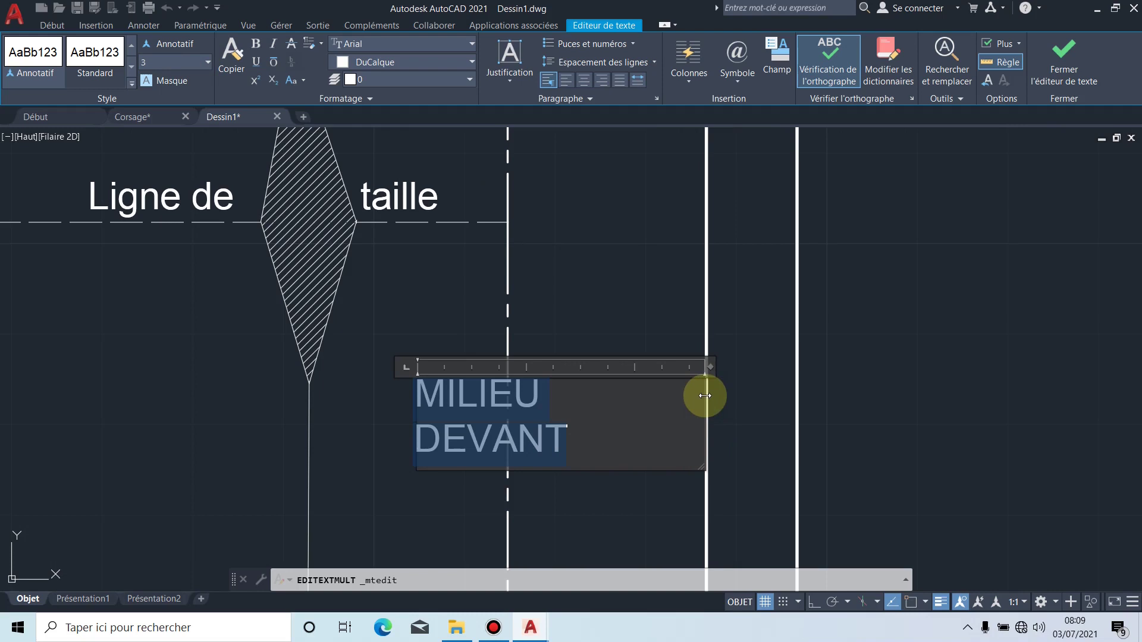
left_click_drag(705, 395, 778, 395)
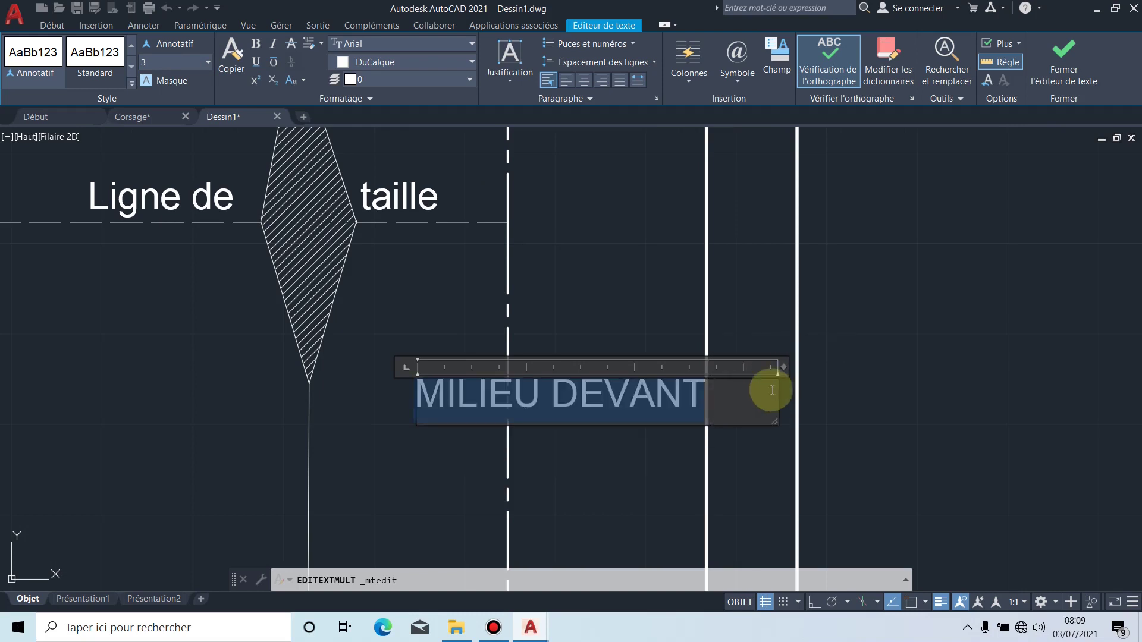
left_click(645, 327)
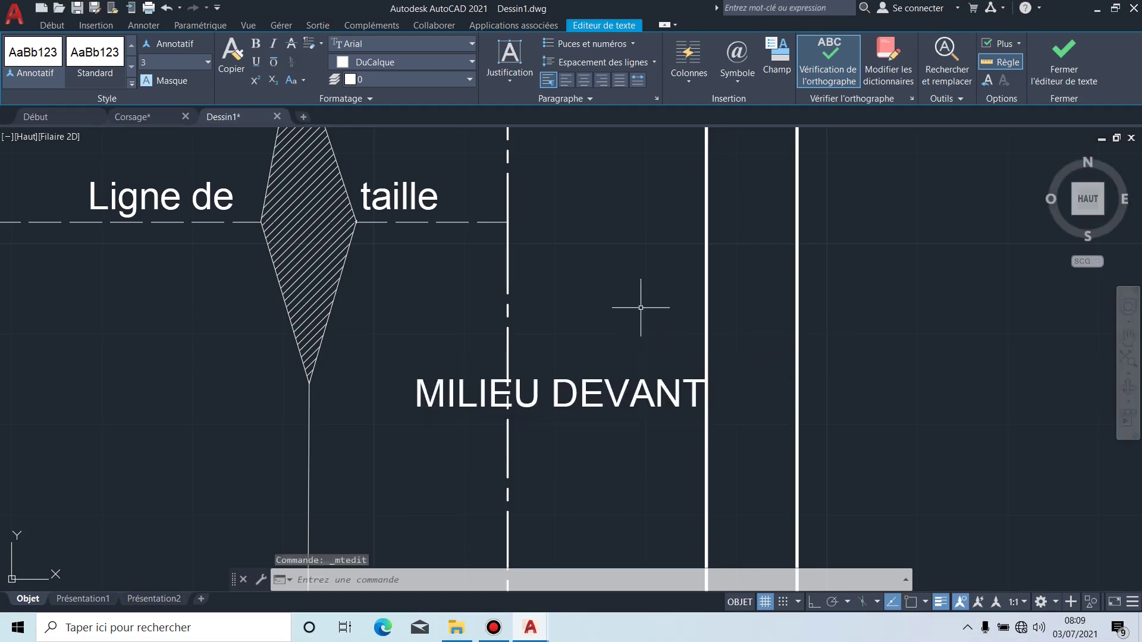
Step: Rotate the "MILIEU DEVANT" label 90° about its start, with ortho mode on, so it runs parallel to the front centre line
left_click(585, 395)
scroll(580, 391, "down", 5)
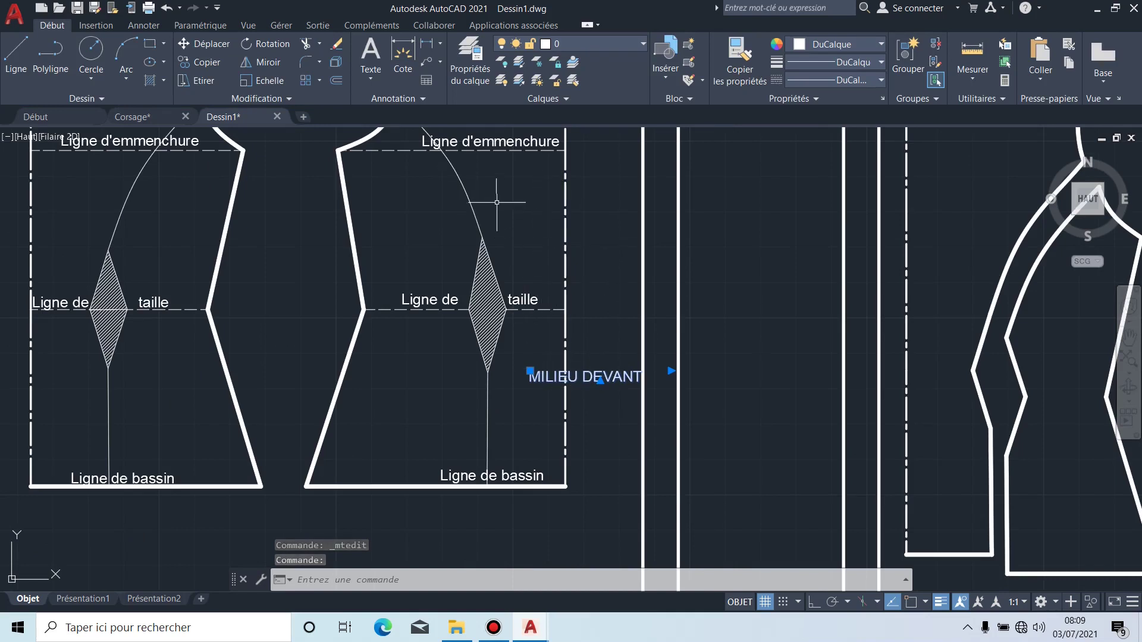
left_click(271, 45)
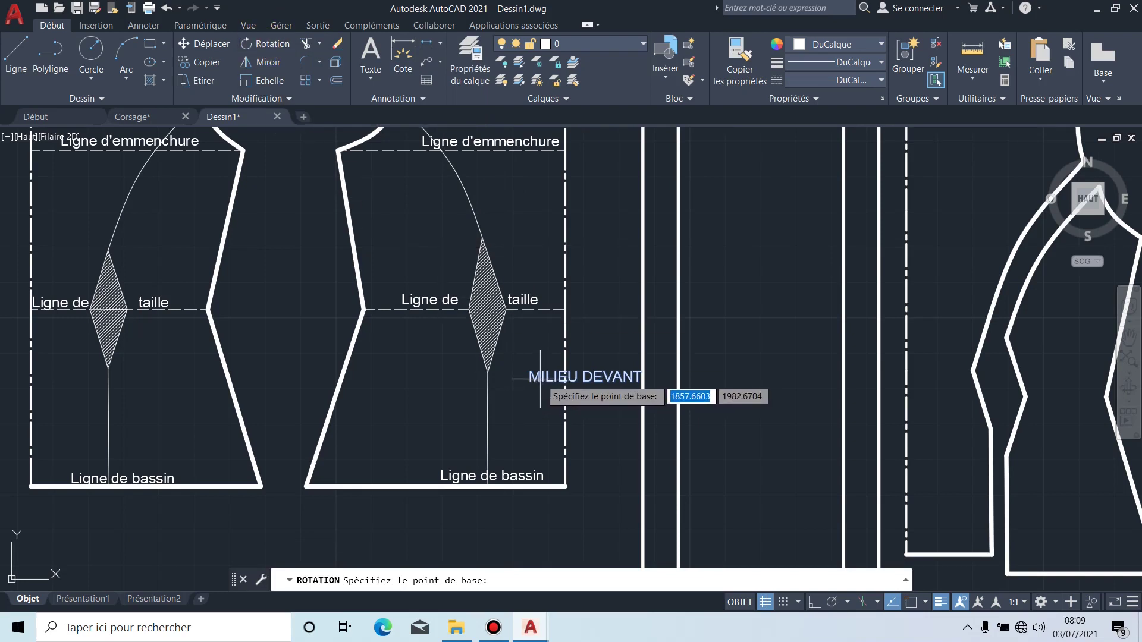
left_click(540, 377)
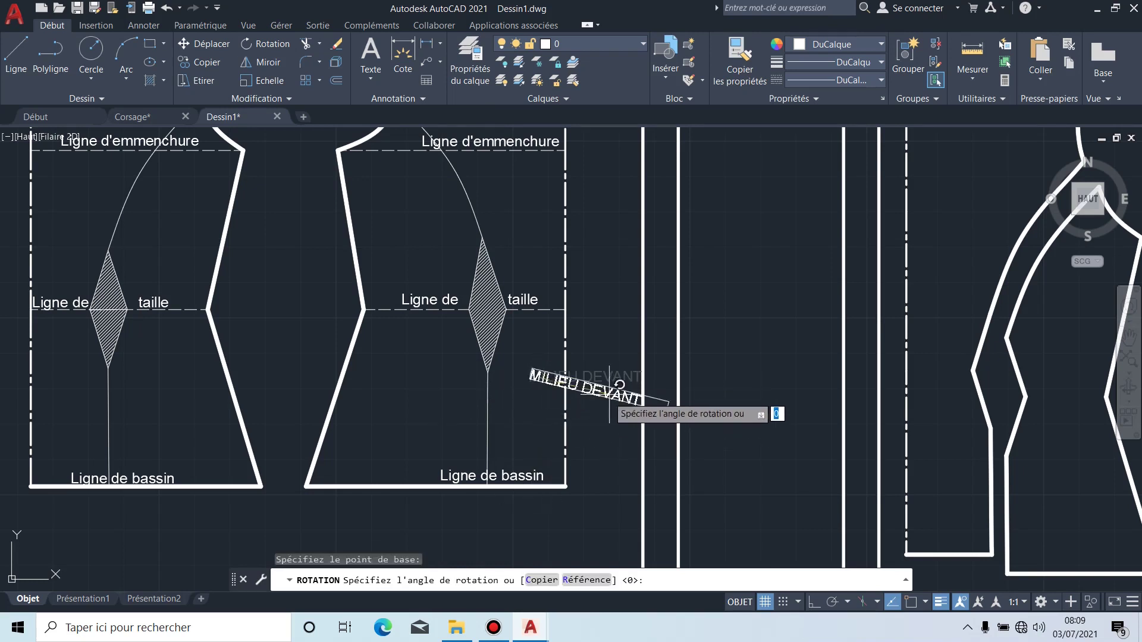
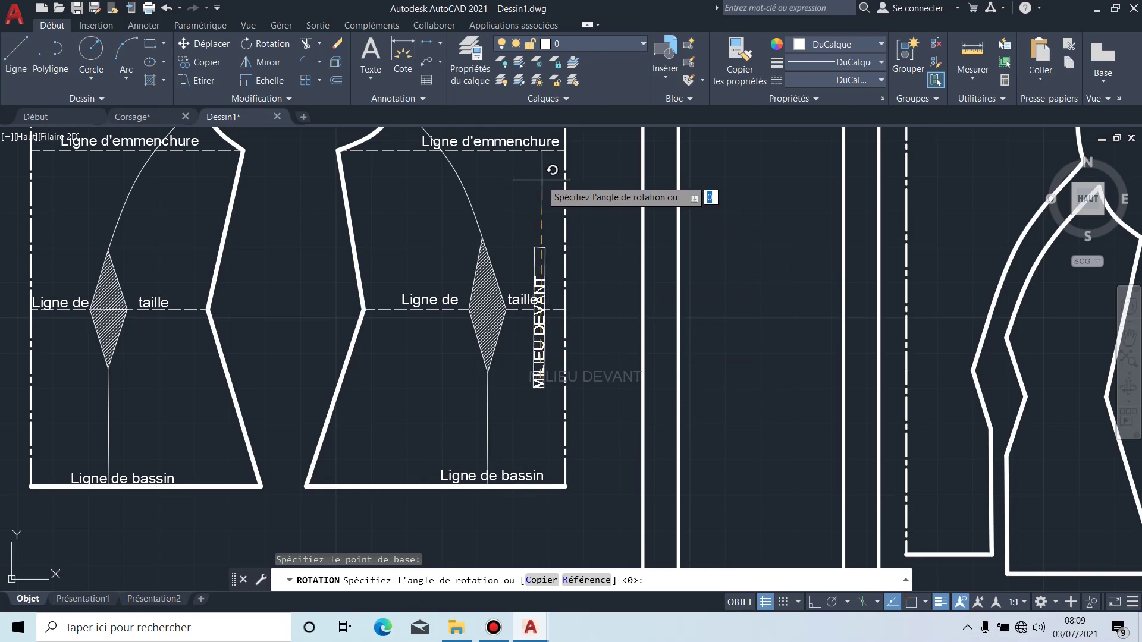
left_click(811, 602)
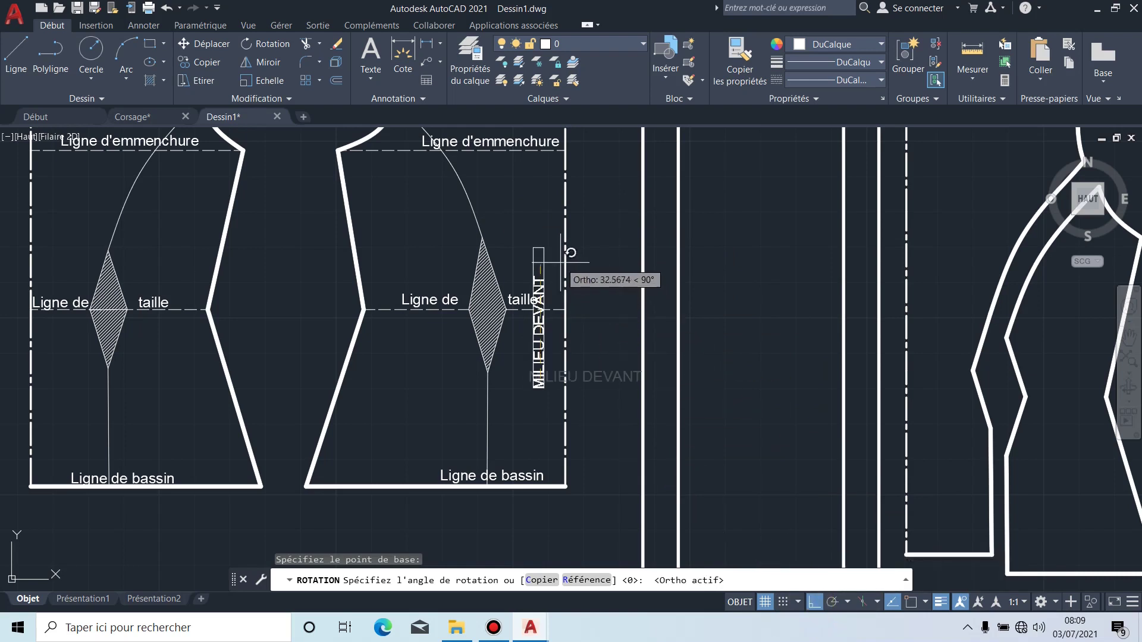
left_click(555, 244)
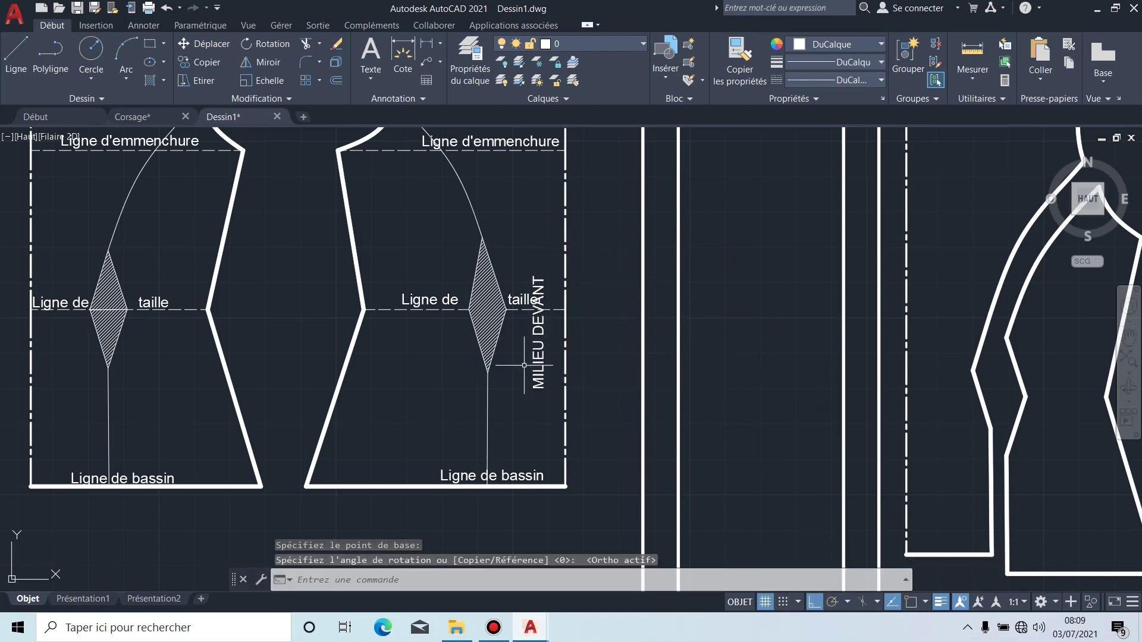
Step: With ortho mode off, move the vertical "MILIEU DEVANT" label just inside the front bodice's centre line, across the waist line, and deselect it
left_click(534, 354)
scroll(546, 375, "up", 4)
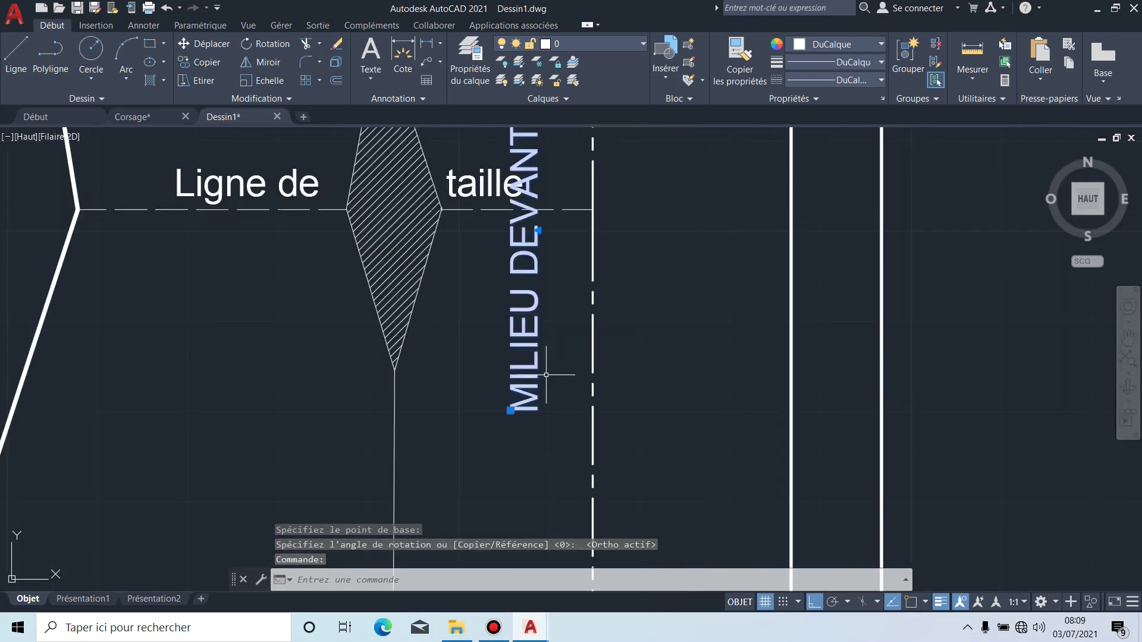
left_click(511, 411)
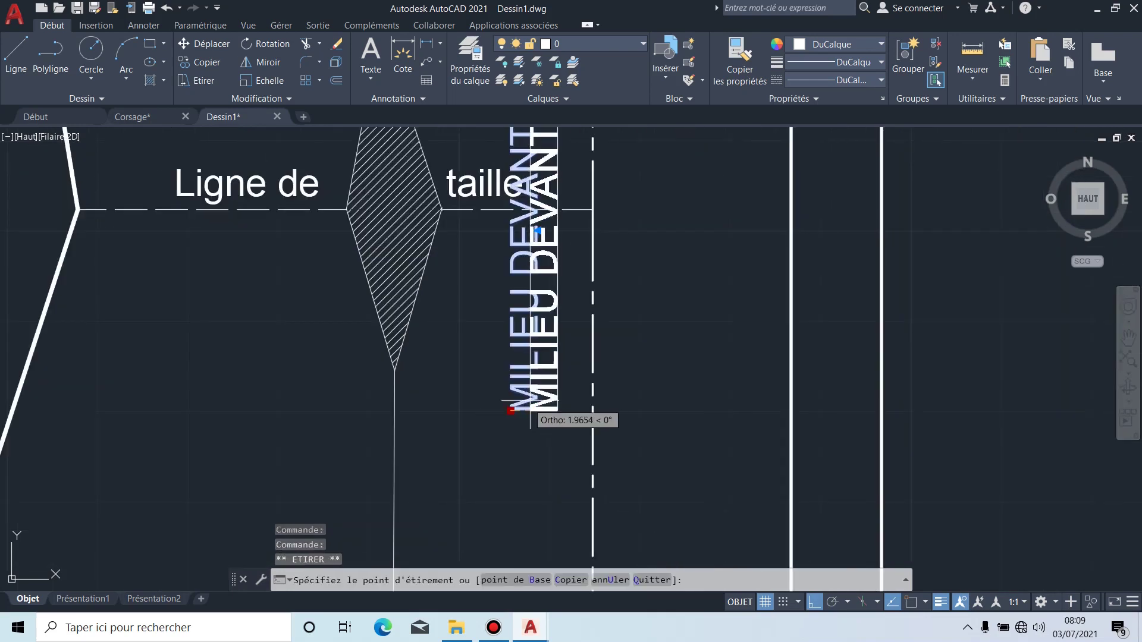
left_click(813, 601)
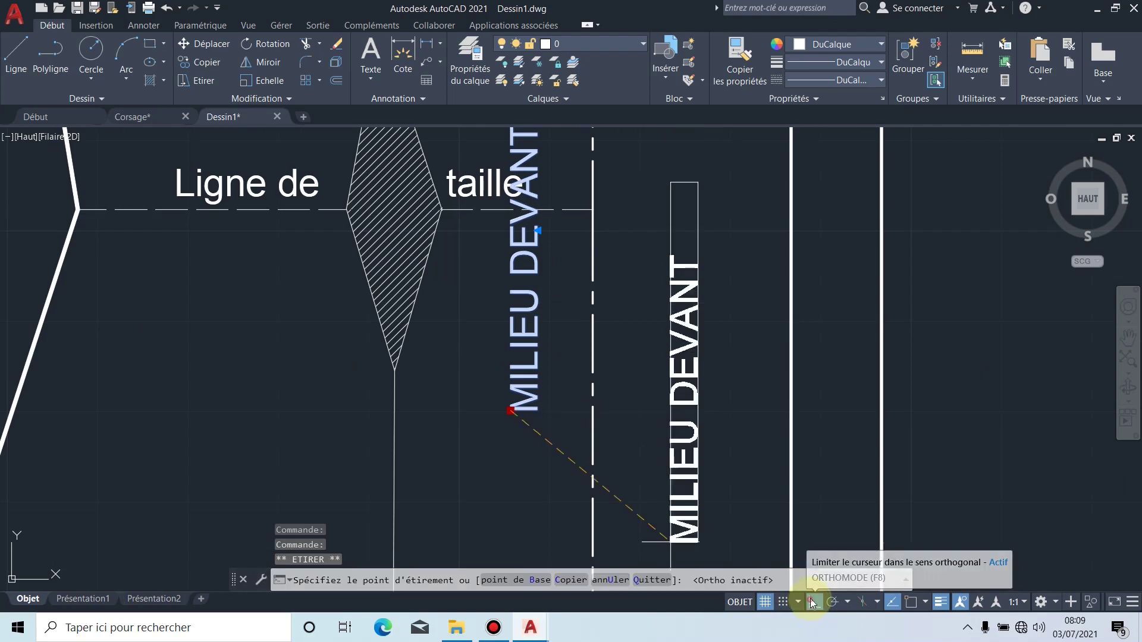
left_click(555, 339)
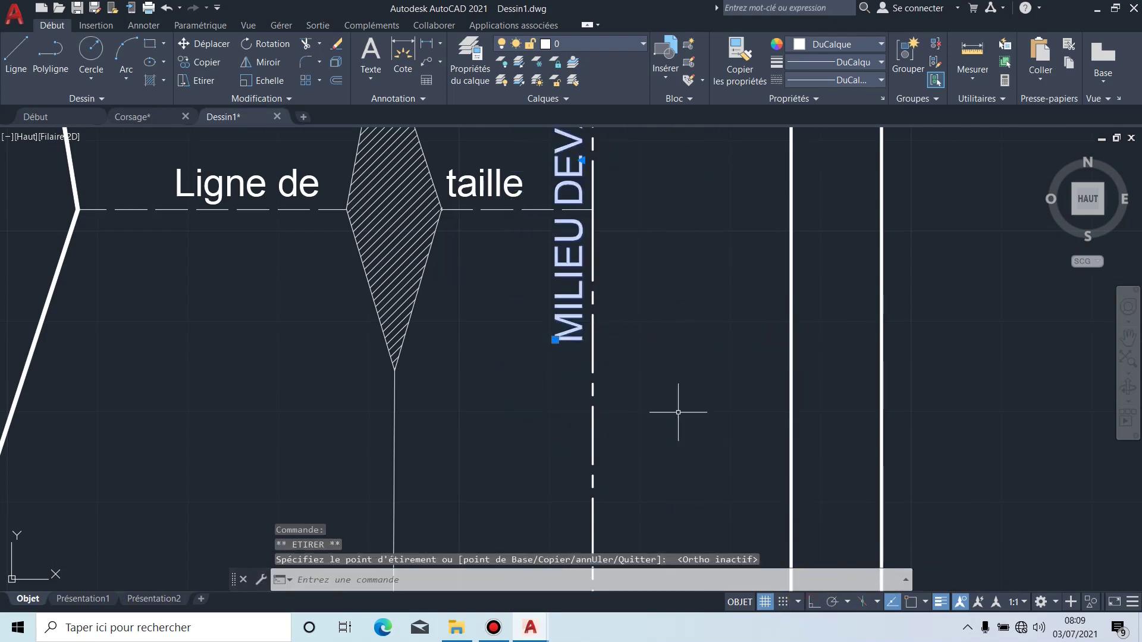
key("Escape")
scroll(731, 394, "down", 4)
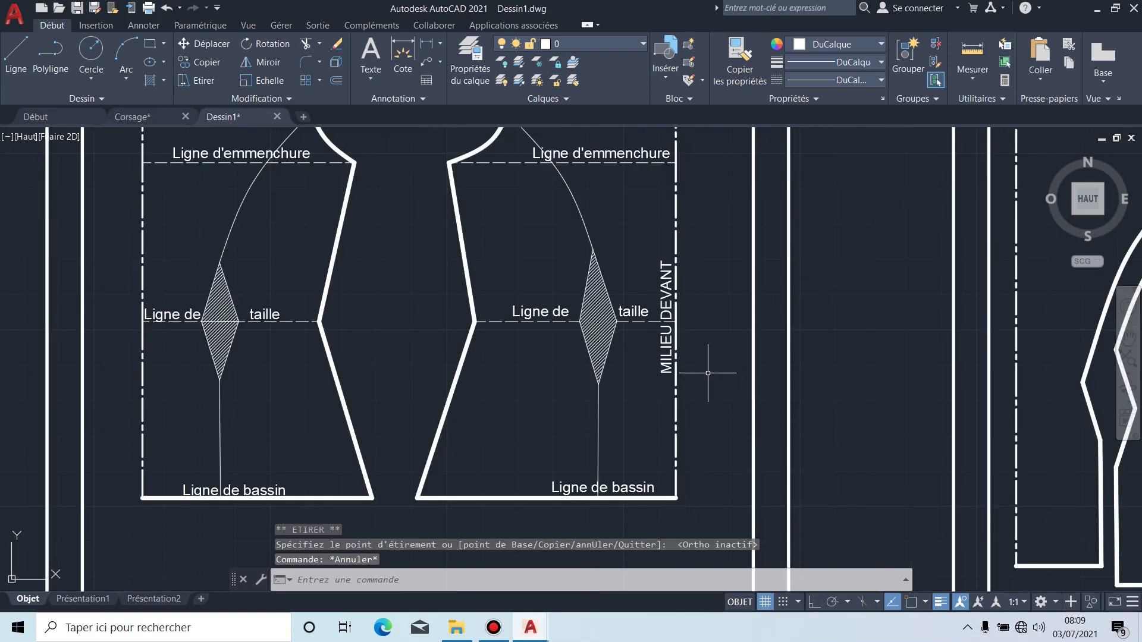
Step: Add the multiline text "MILIEU DOS" across the back bodice's centre line, just above the waist line
left_click(375, 56)
scroll(163, 333, "up", 5)
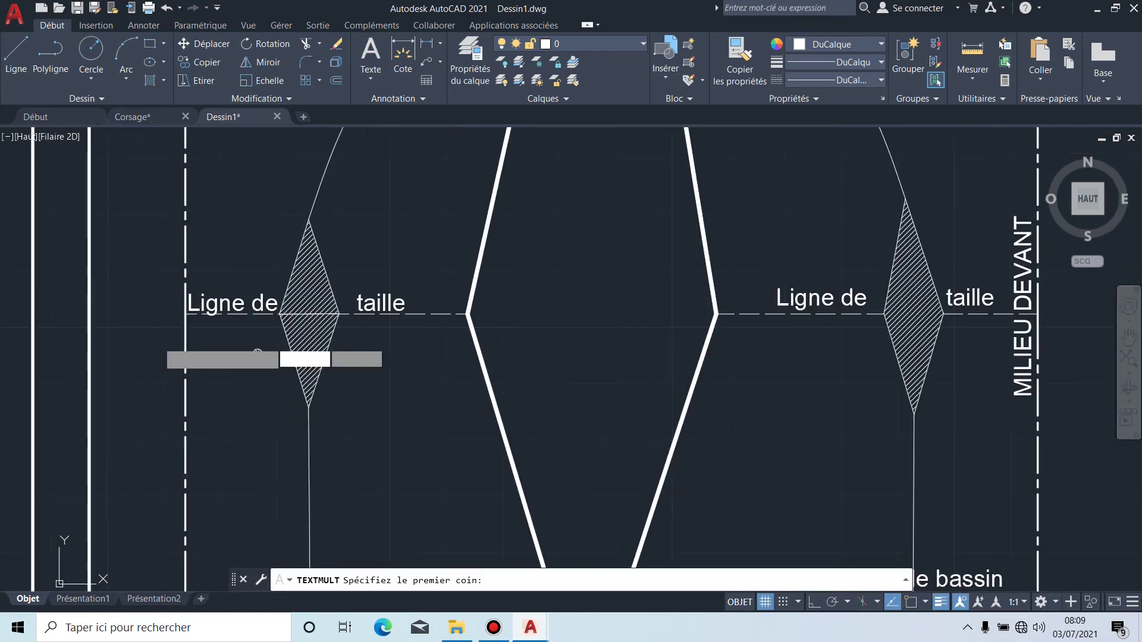
scroll(310, 267, "down", 4)
scroll(394, 301, "up", 4)
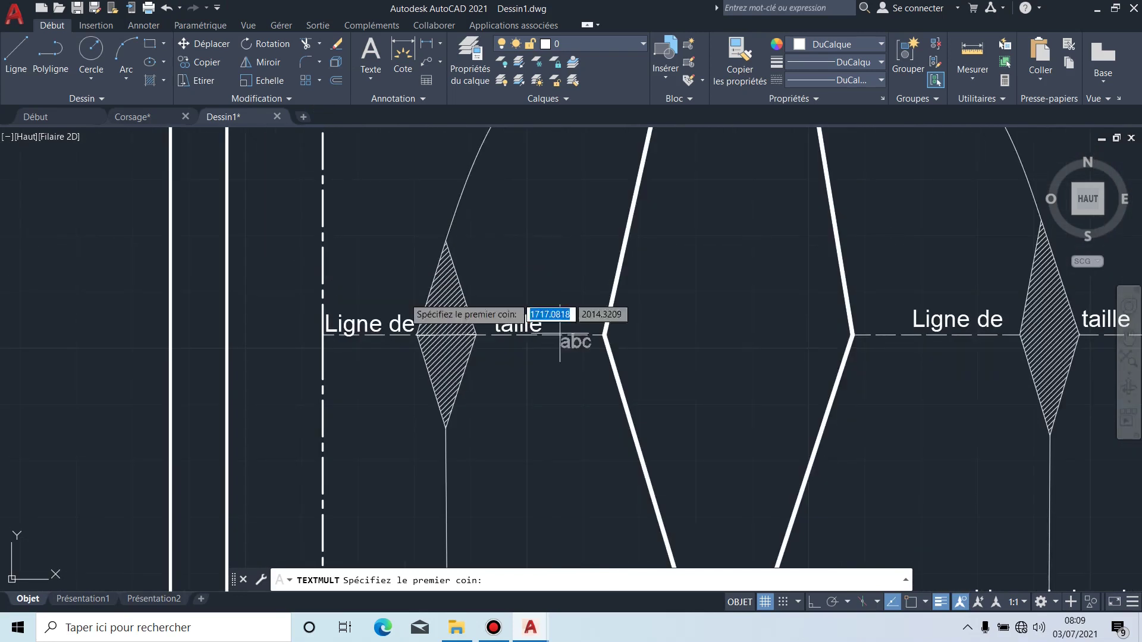
left_click(276, 218)
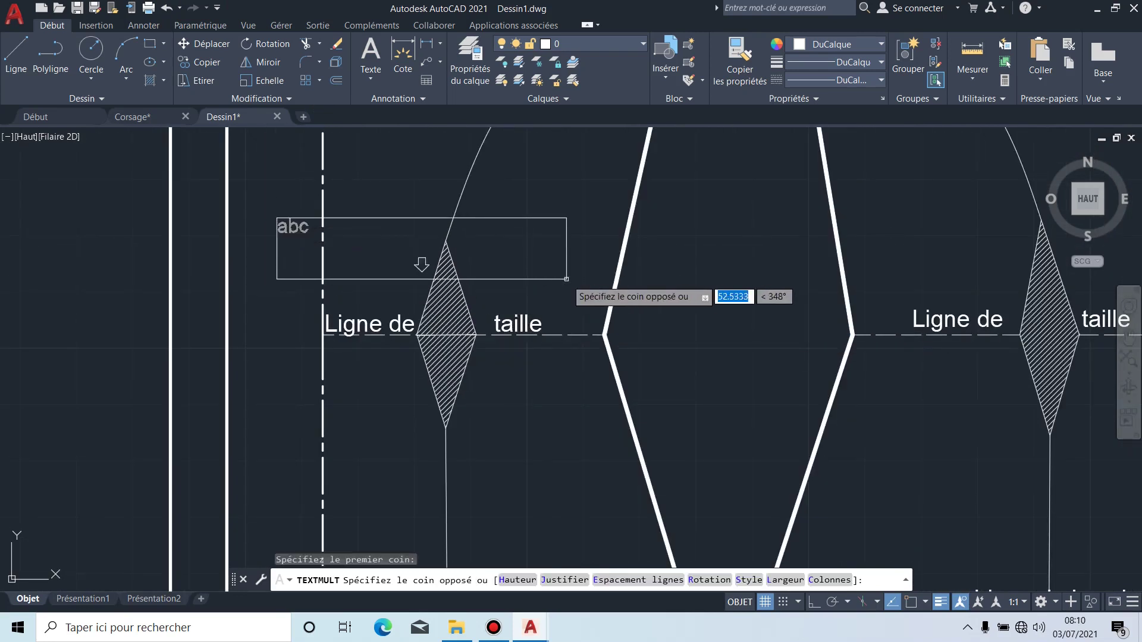
left_click(594, 280)
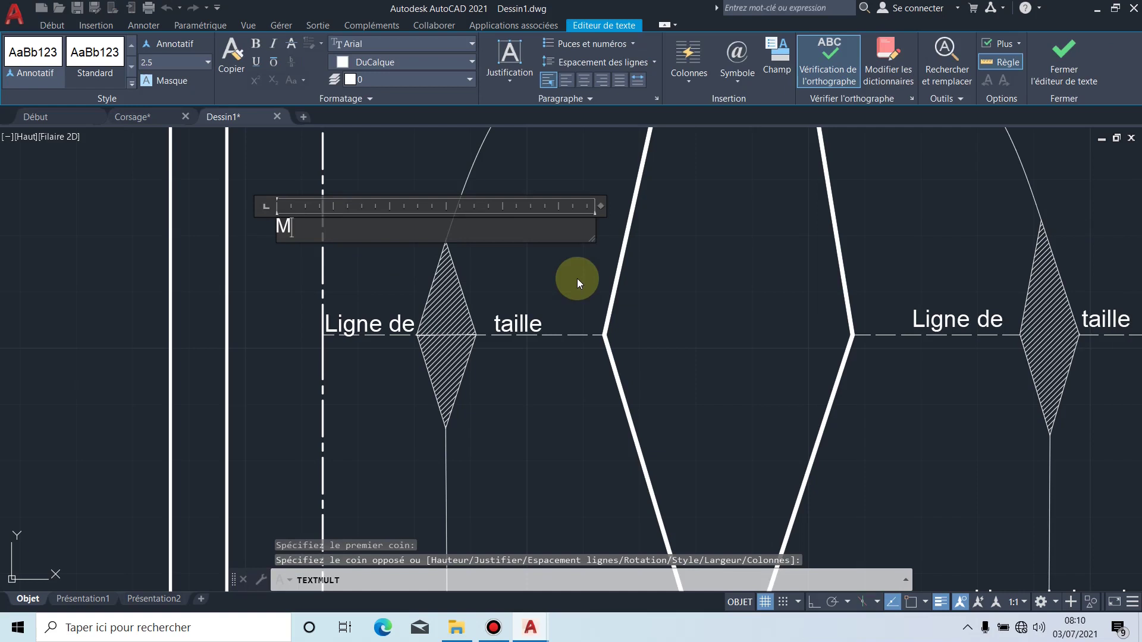
type("MILIEU DOS")
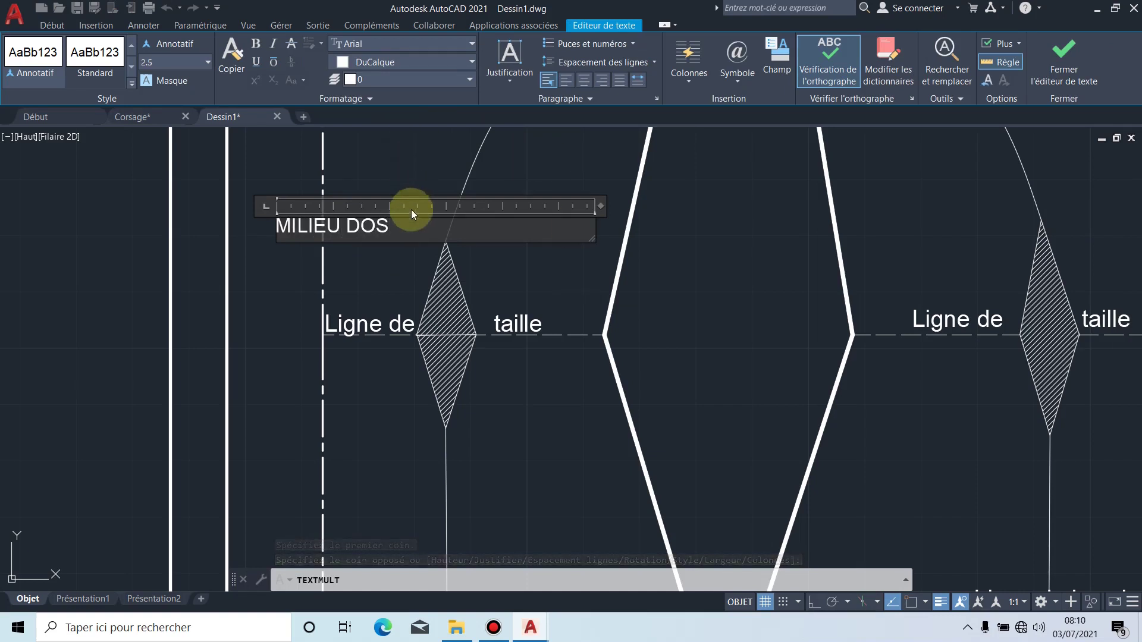
Step: Set the "MILIEU DOS" text height to 3 and finish editing the label
left_click_drag(390, 229, 262, 214)
left_click(201, 66)
left_click(184, 80)
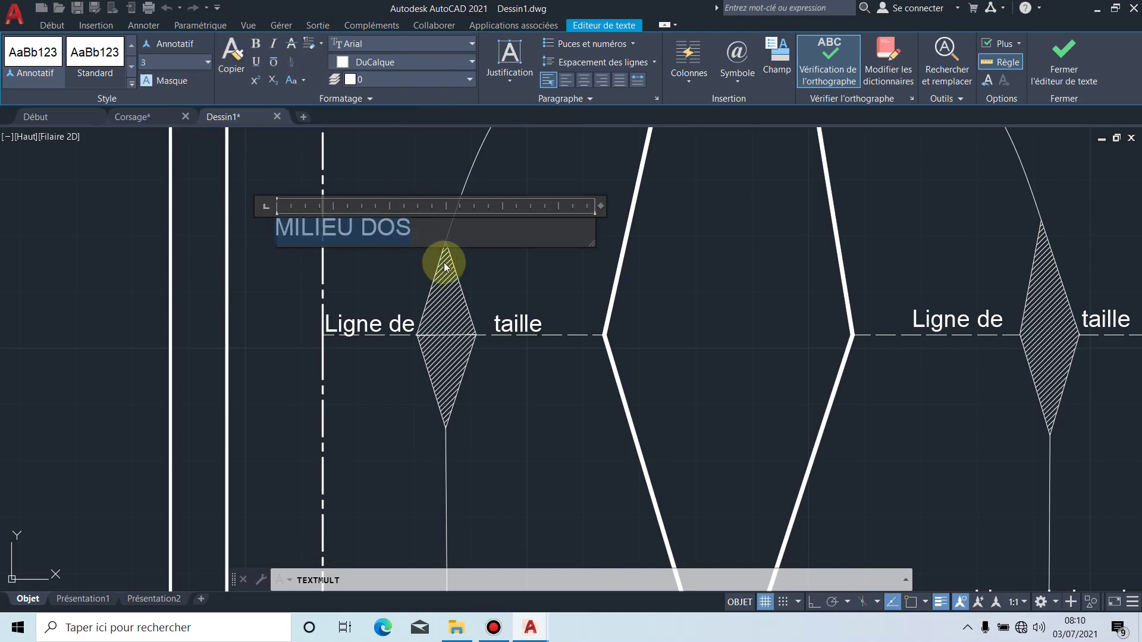
left_click(385, 263)
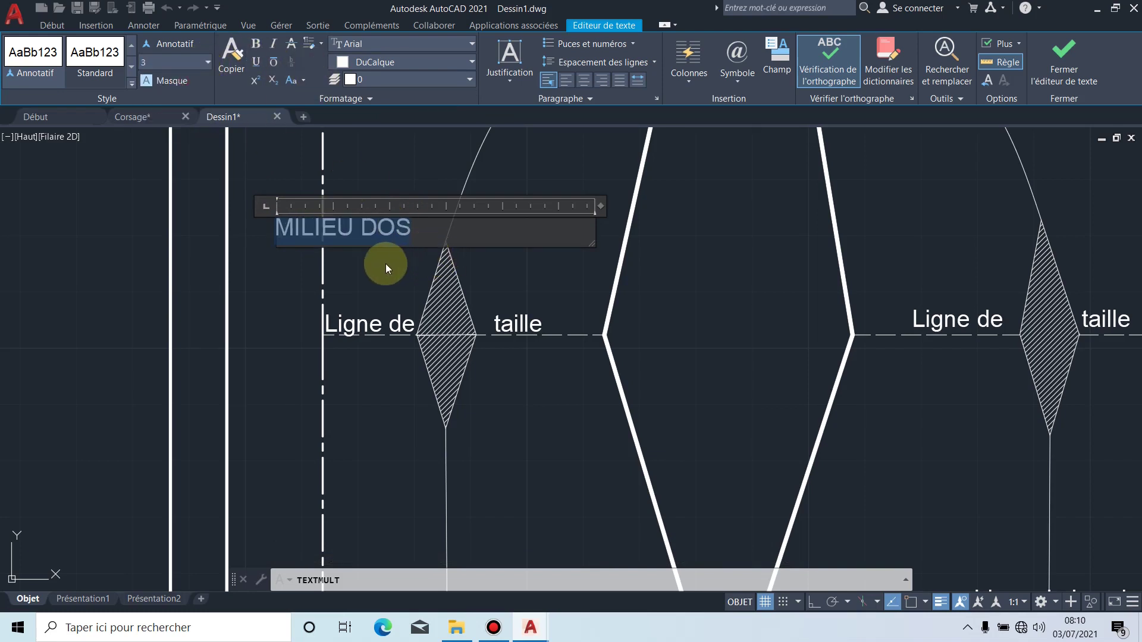
Step: Rotate the "MILIEU DOS" label 90° about its start, with ortho mode on, so it runs parallel to the back centre line
left_click(370, 211)
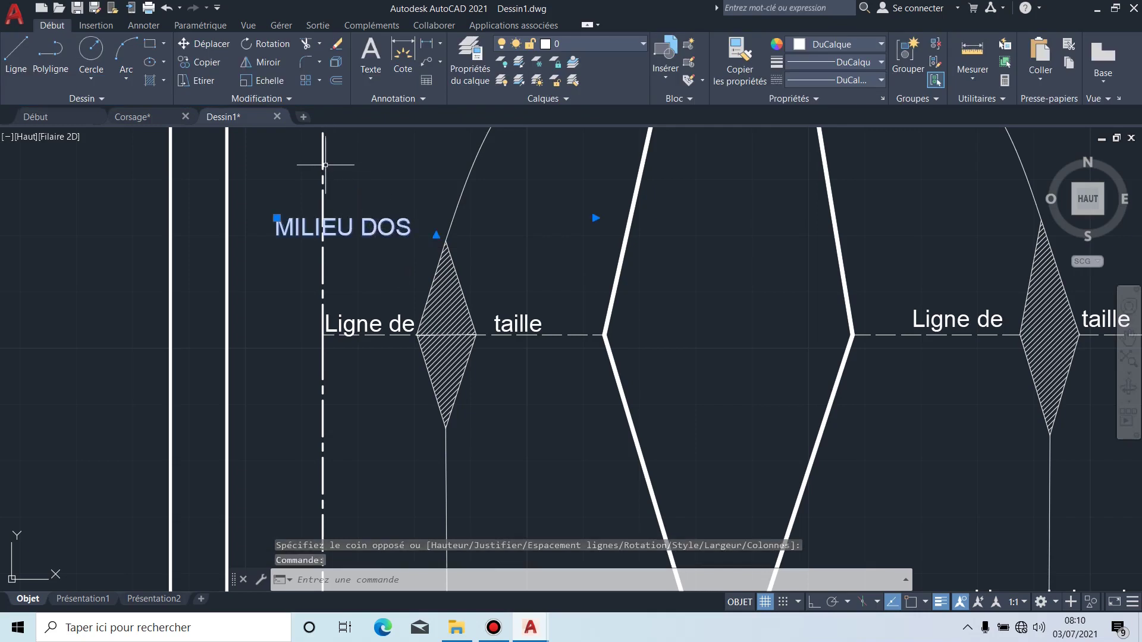
left_click(269, 39)
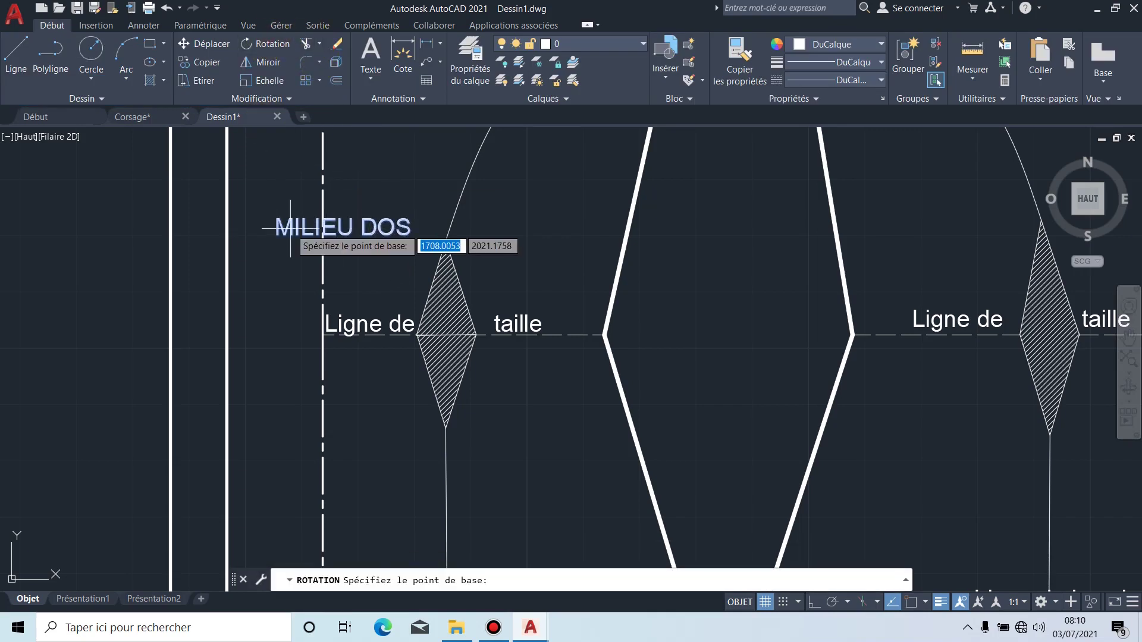
left_click(287, 234)
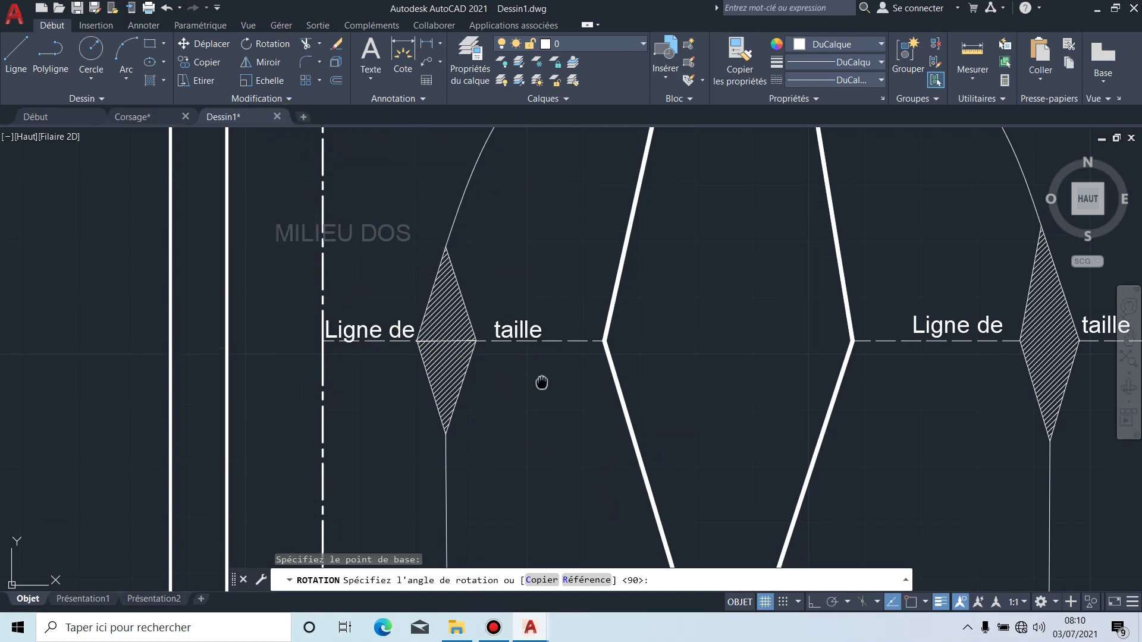
middle_click_drag(540, 383, 713, 577)
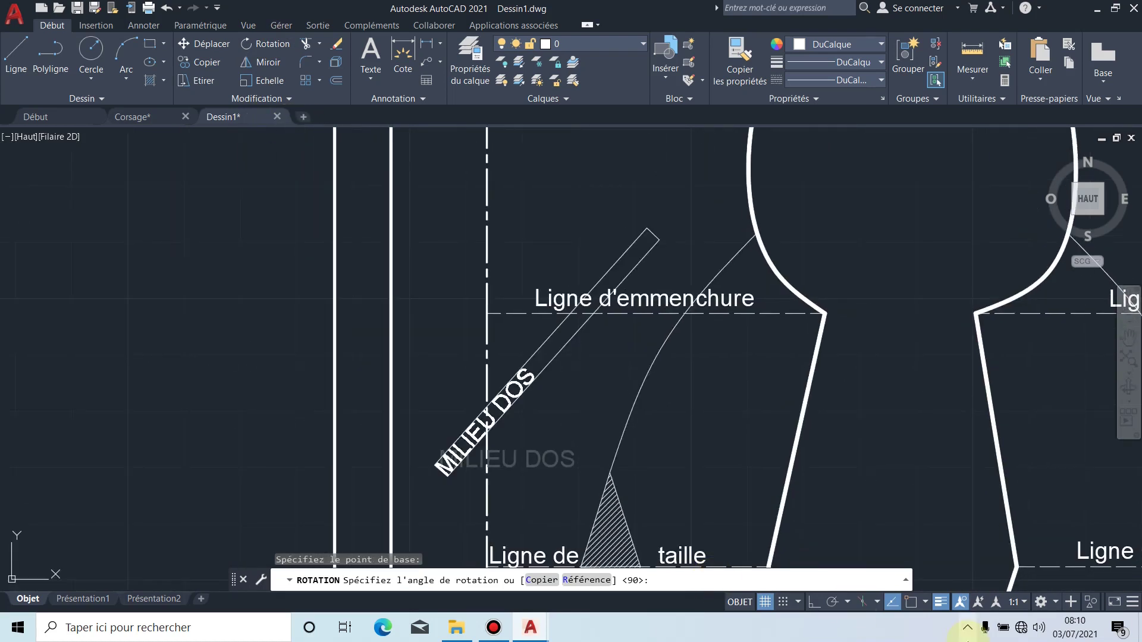
left_click(815, 602)
left_click(468, 326)
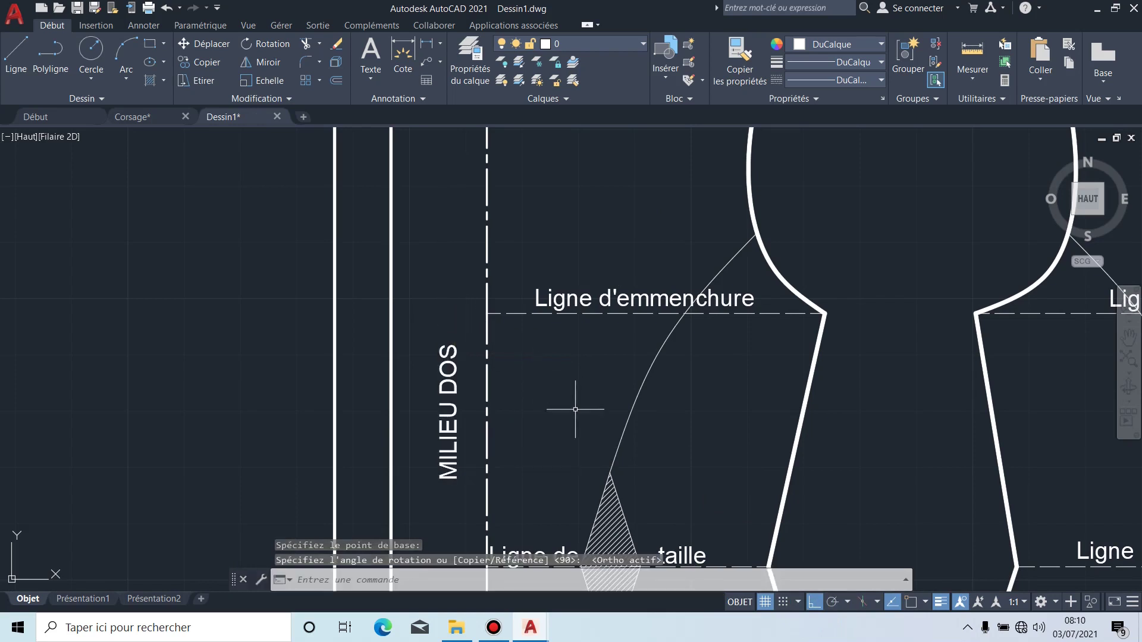
Step: Move the vertical "MILIEU DOS" label horizontally to just inside the back bodice's centre line and deselect it
left_click(448, 437)
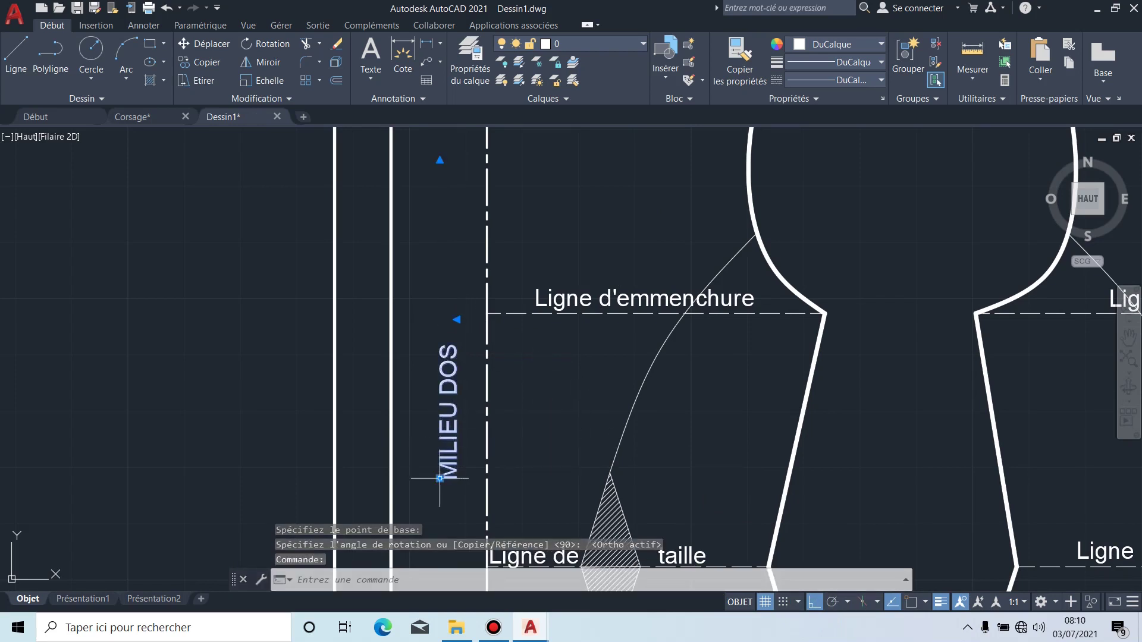
left_click(439, 477)
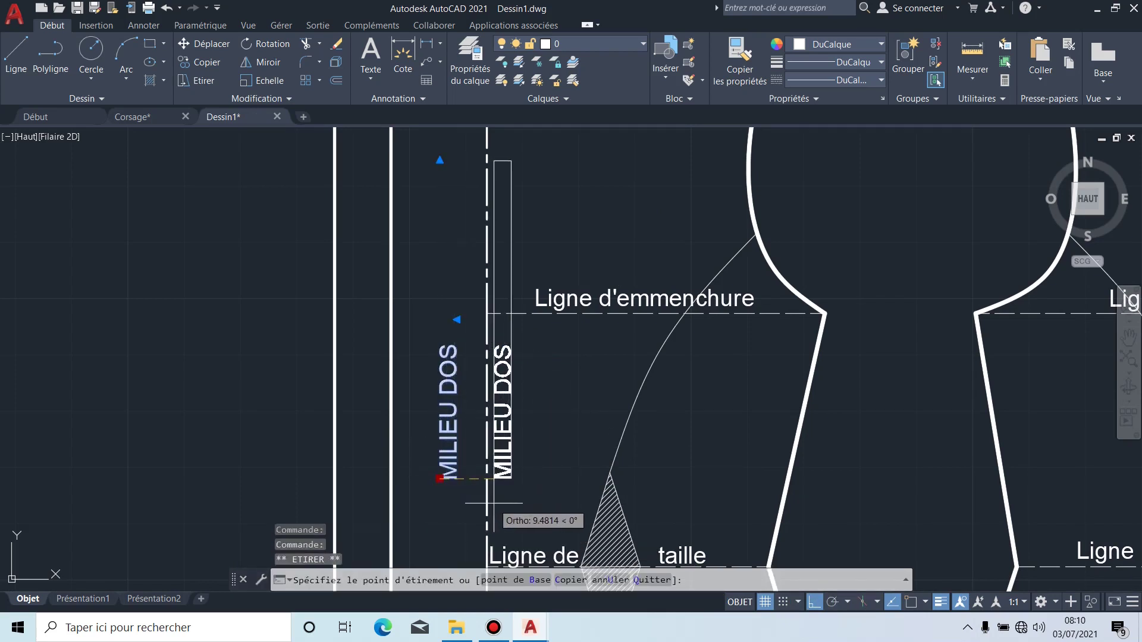
left_click(495, 502)
key("Escape")
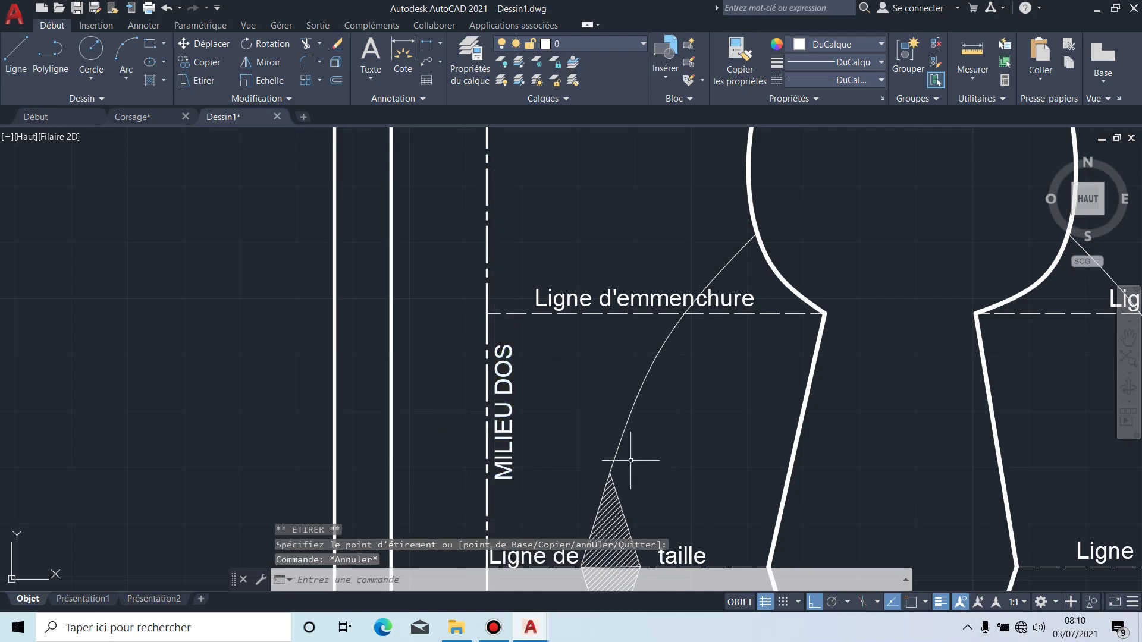
scroll(633, 467, "down", 5)
scroll(599, 286, "up", 2)
middle_click_drag(866, 352, 787, 345)
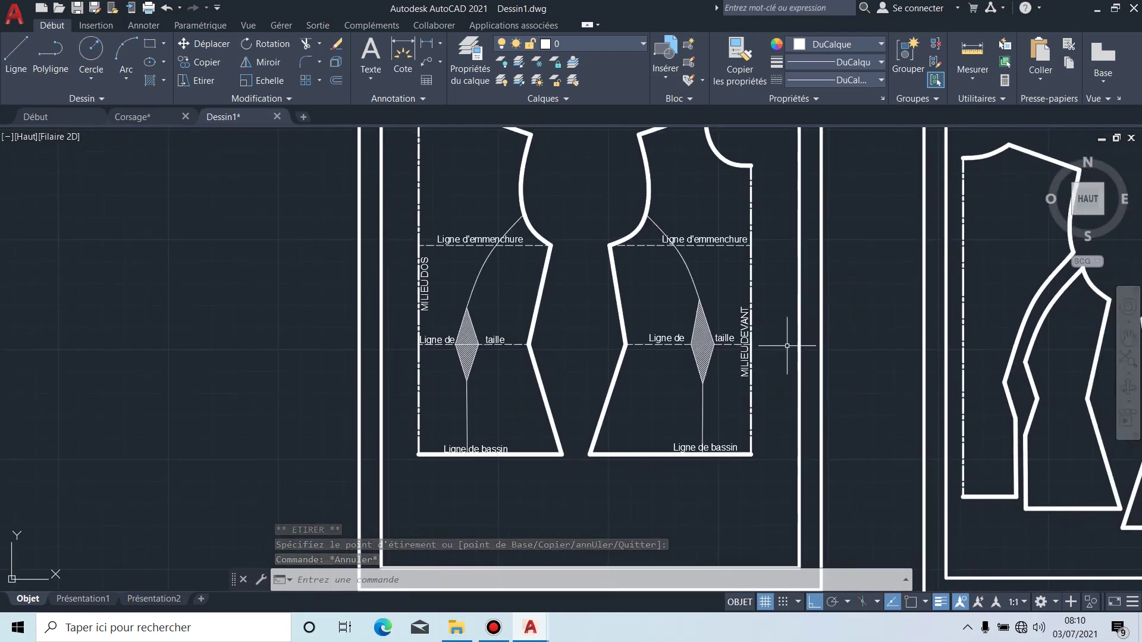
mouse_move(797, 367)
middle_mouse_down()
mouse_move(708, 342)
mouse_move(590, 343)
middle_mouse_up()
scroll(638, 367, "down", 2)
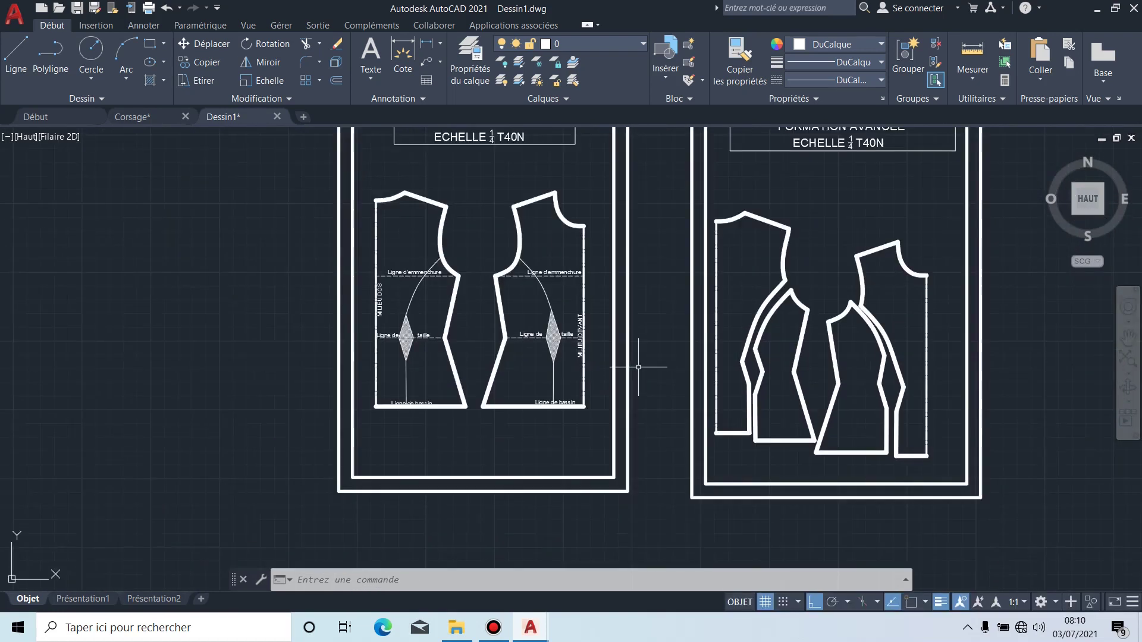
middle_click_drag(875, 385, 791, 374)
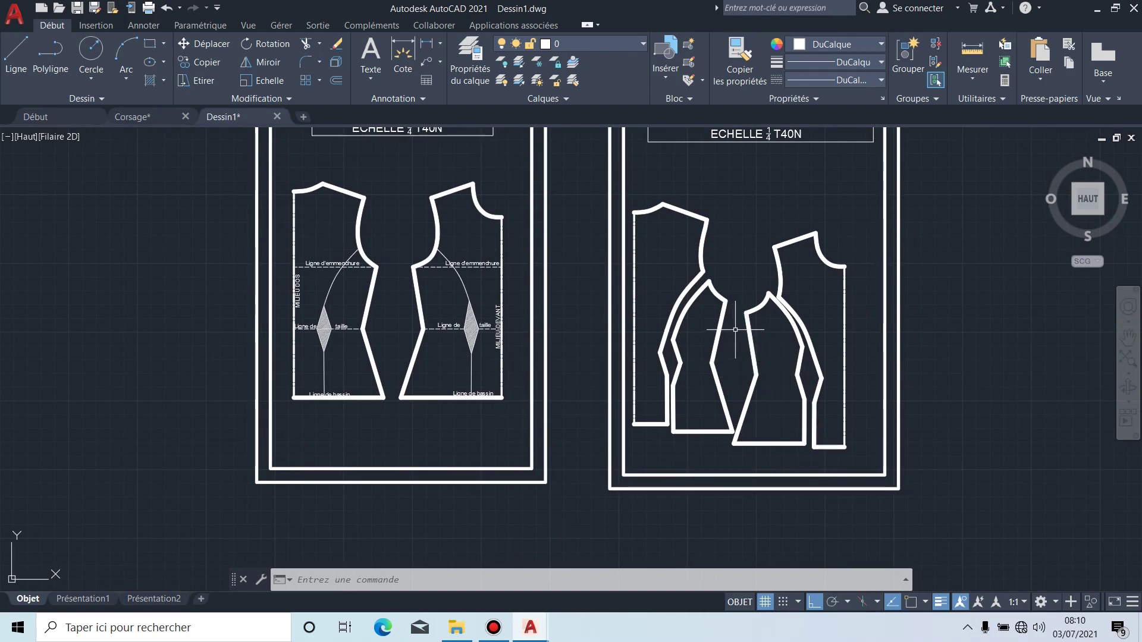
Step: Add multiline text "1" to the front bodice's centre panel, above the "Ligne d'emmenchure" label in the unseparated pattern
scroll(736, 330, "up", 2)
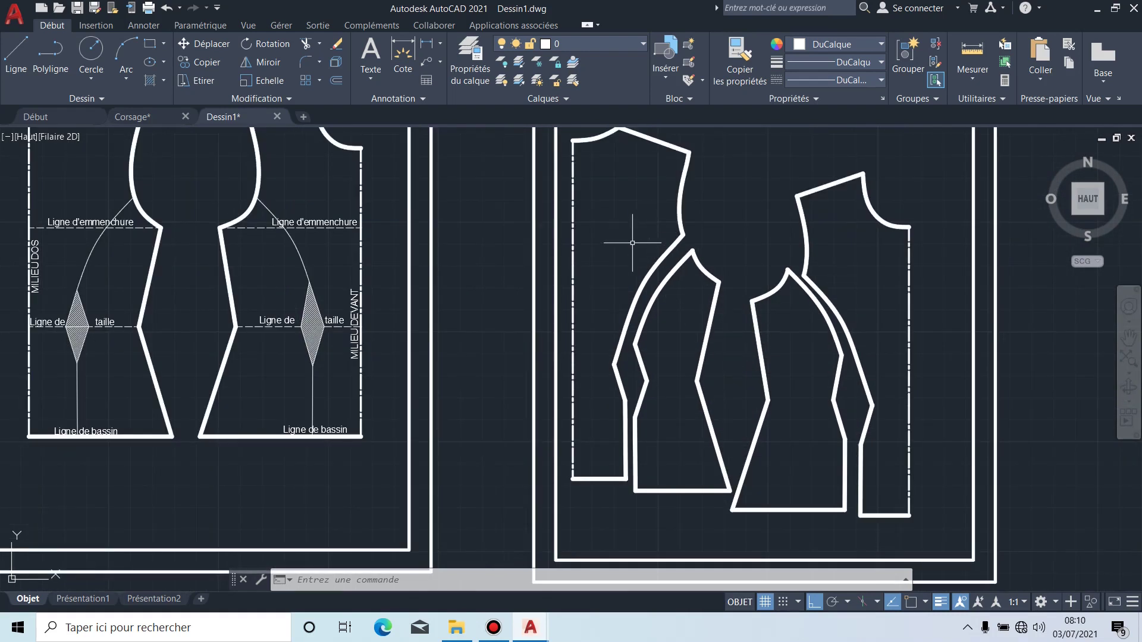
middle_click_drag(423, 263, 693, 289)
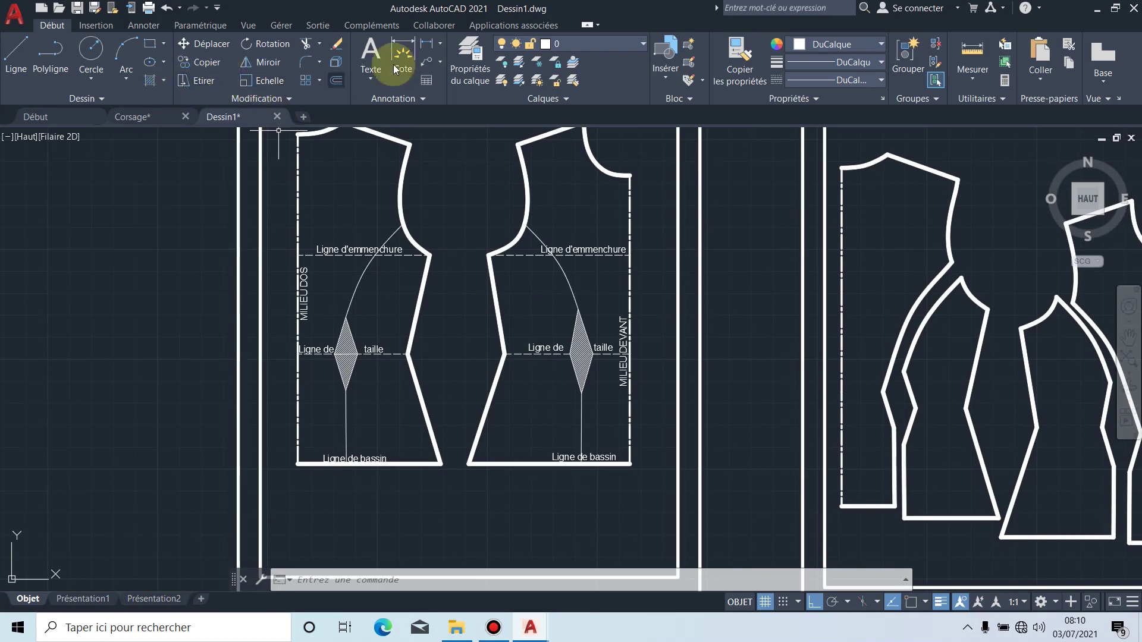
left_click(361, 53)
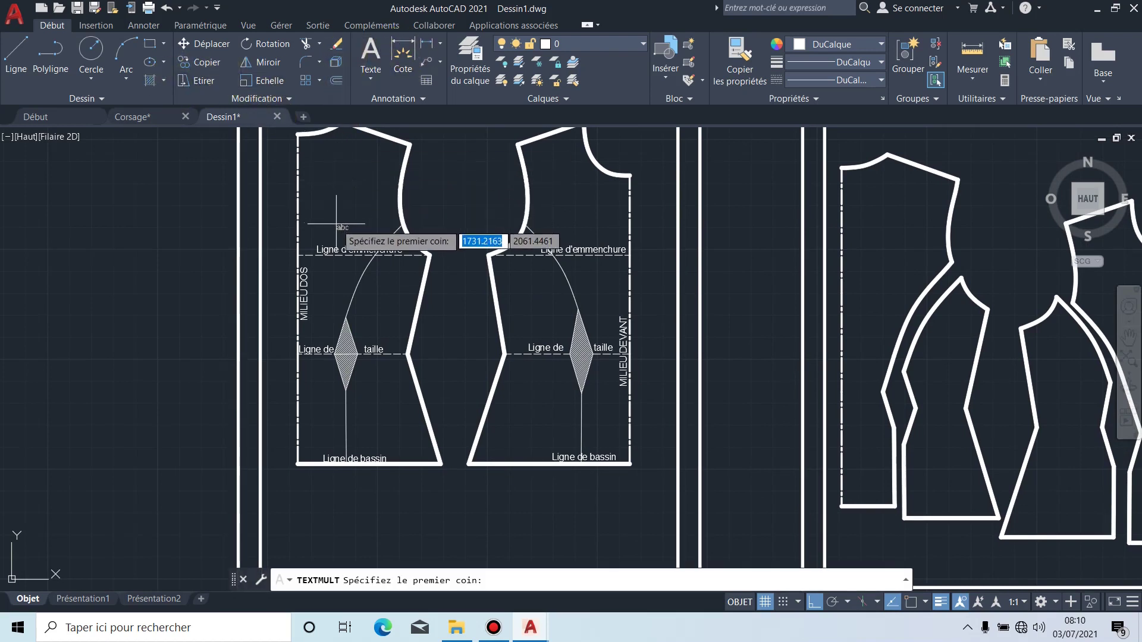
scroll(341, 224, "up", 2)
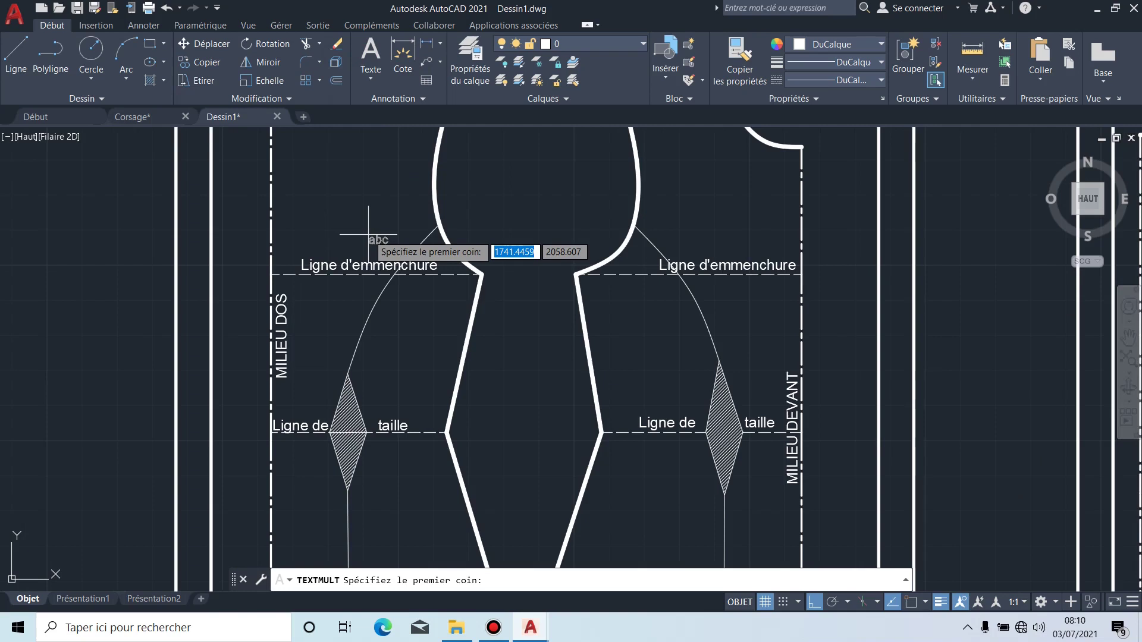
scroll(368, 234, "down", 2)
scroll(593, 222, "up", 2)
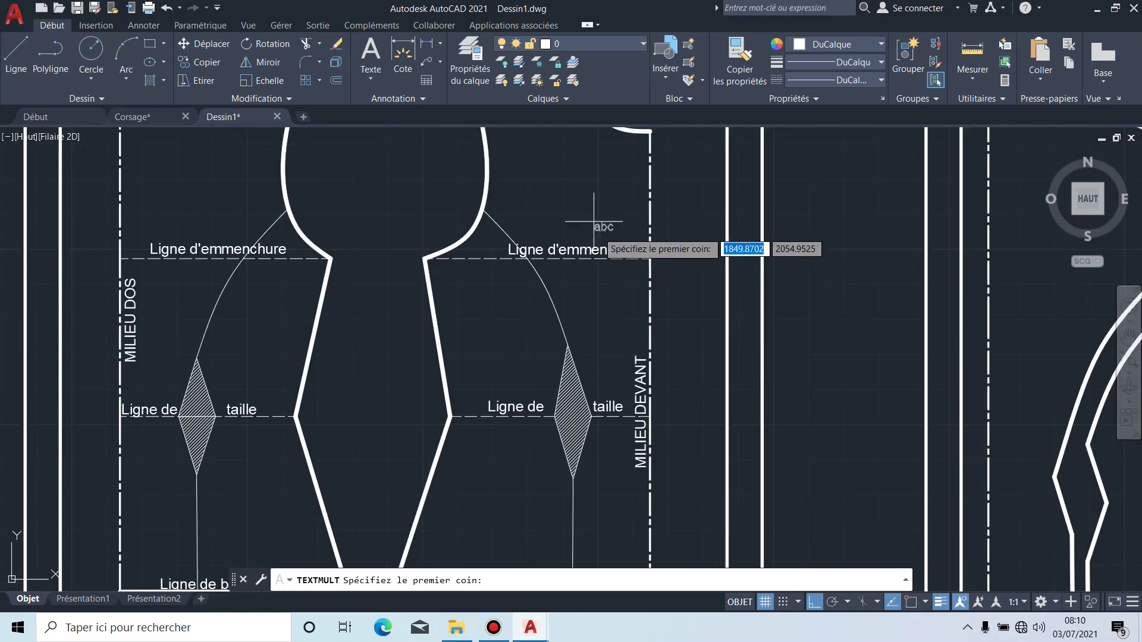
mouse_move(574, 203)
middle_mouse_down()
mouse_move(449, 191)
mouse_move(442, 255)
middle_mouse_up()
left_click(435, 246)
left_click(492, 277)
type("1")
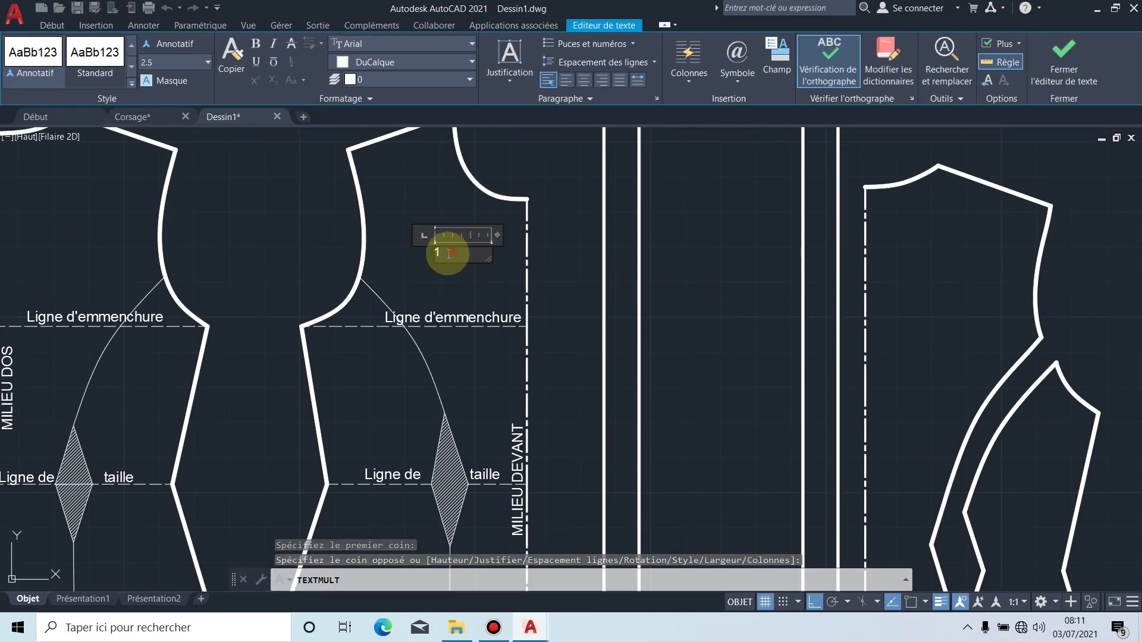
Step: Set the text height of the new "1" on the front bodice to 3
left_click_drag(451, 253, 415, 257)
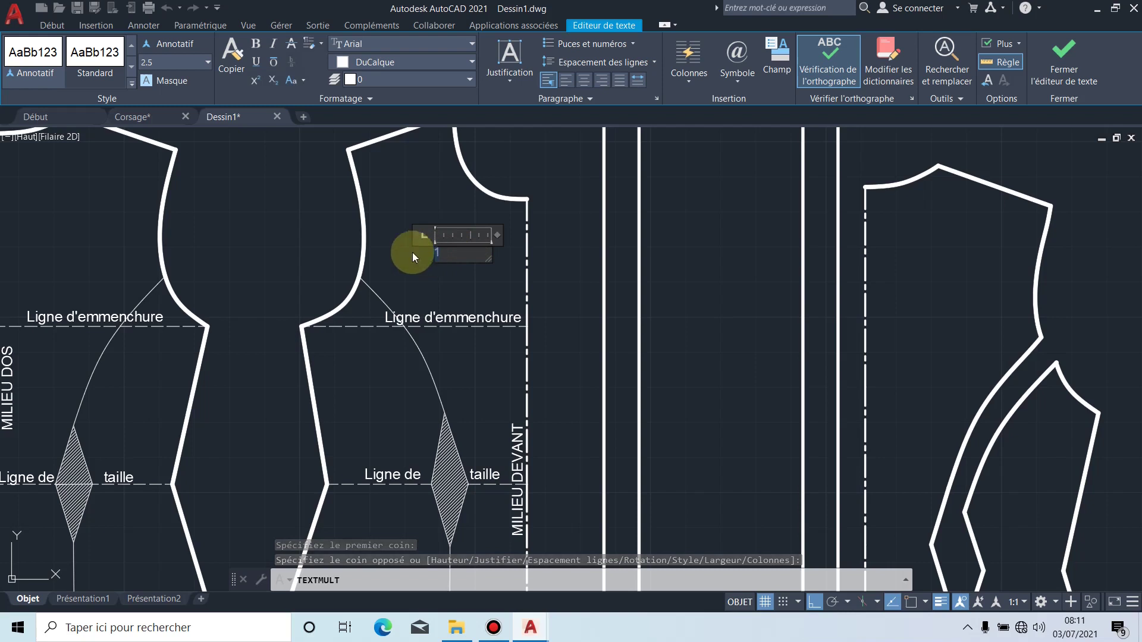
left_click(208, 63)
left_click(191, 81)
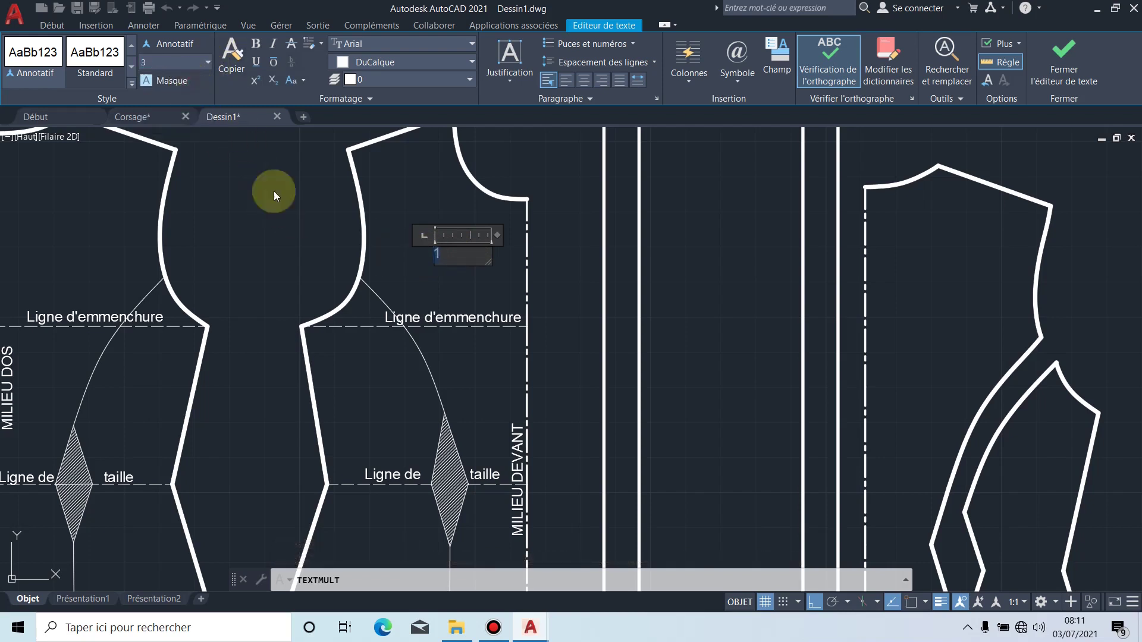
left_click(442, 278)
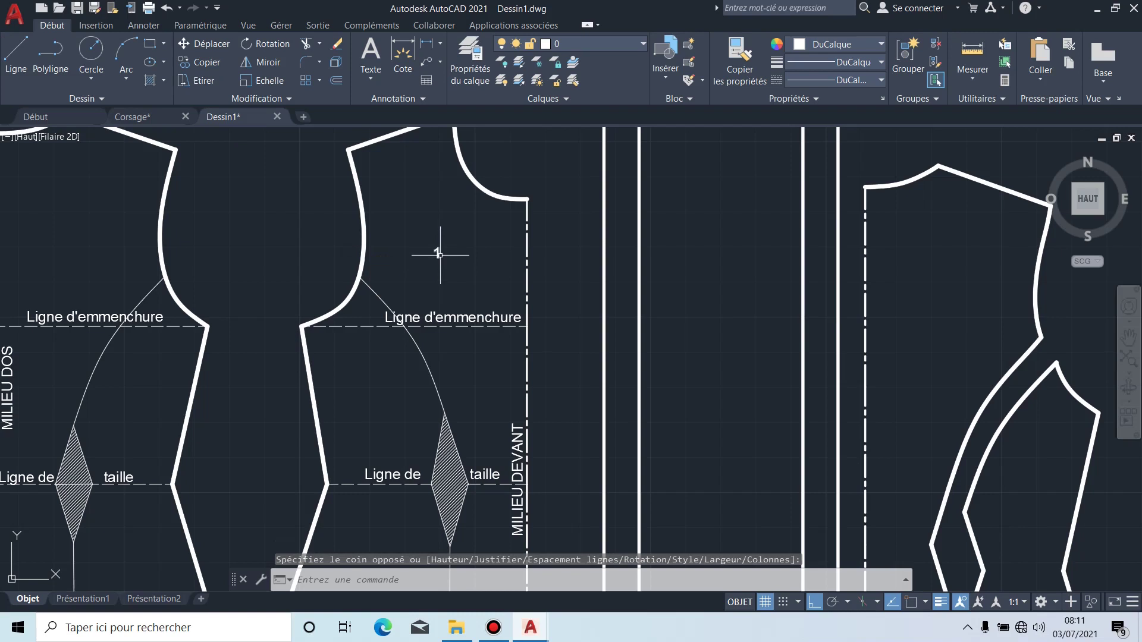
left_click(437, 253)
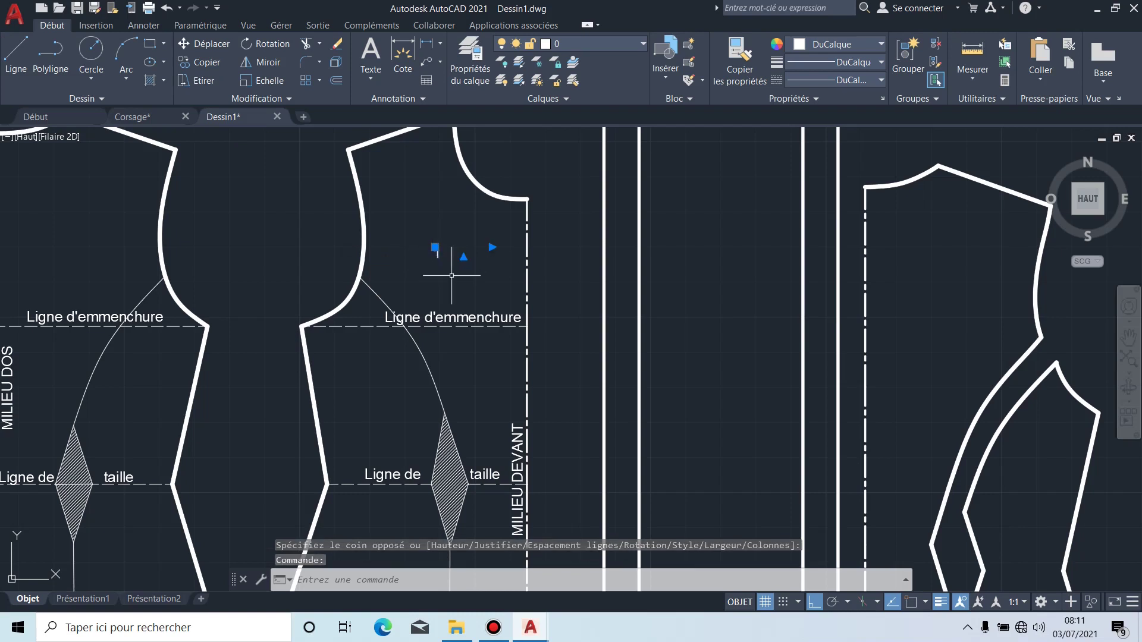
key("Escape")
Step: Draw a circle of about 2 units radius around the number 1, centred on the digit
scroll(437, 253, "up", 4)
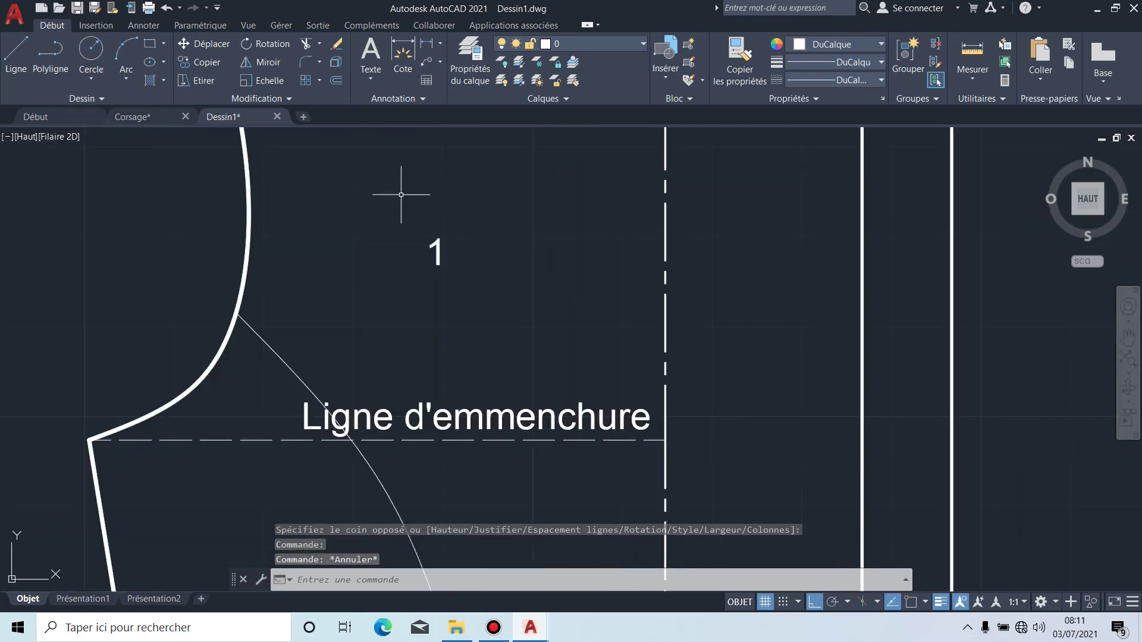
left_click(93, 56)
scroll(424, 250, "up", 3)
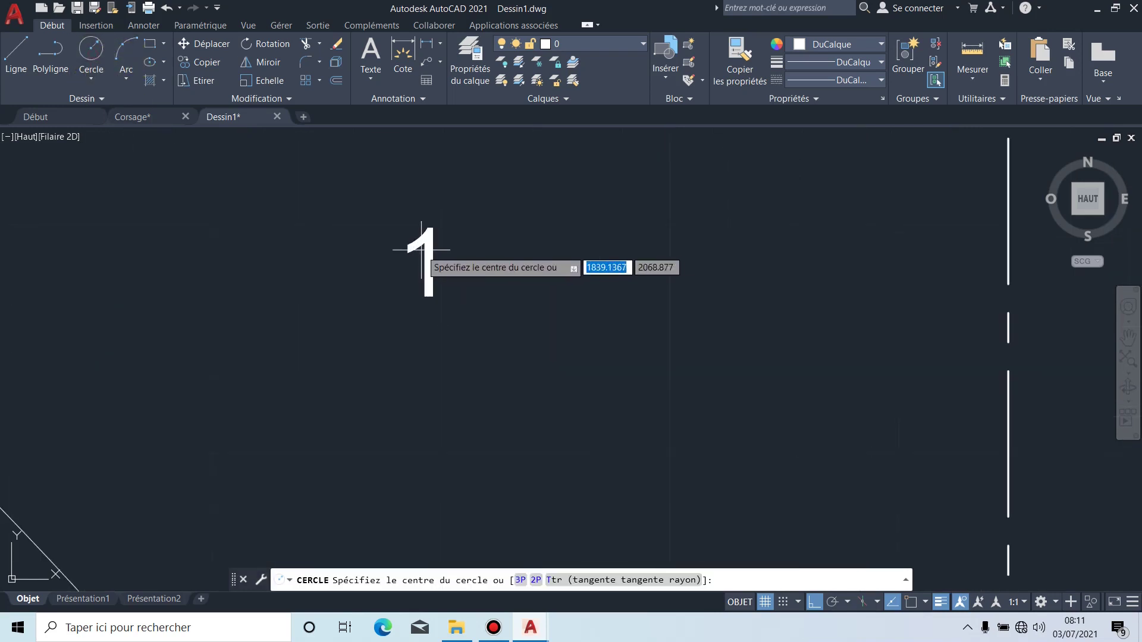
left_click(424, 262)
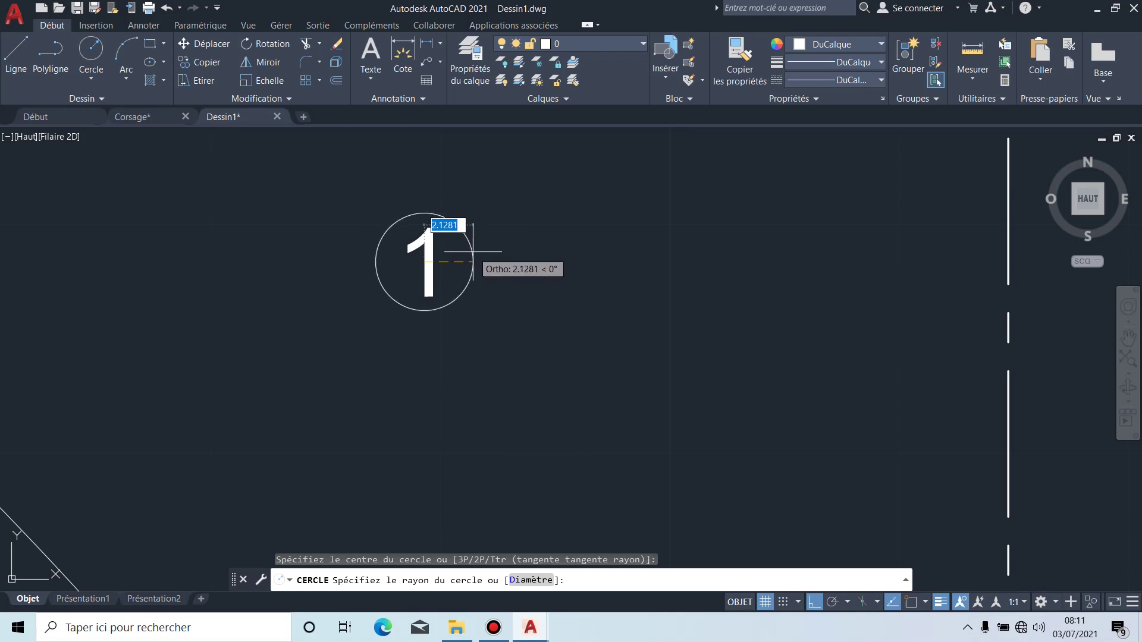
left_click(471, 250)
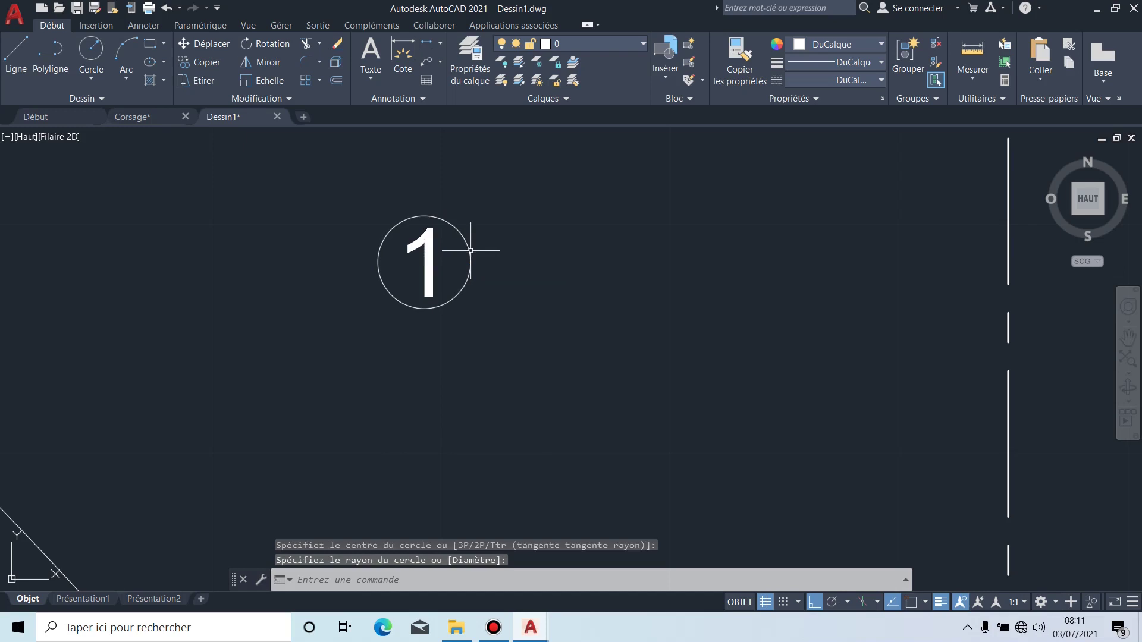
Step: Copy the circled 1 from the circle's centre onto the back bodice's centre panel, above the armhole line, with Ortho mode off
scroll(483, 270, "down", 15)
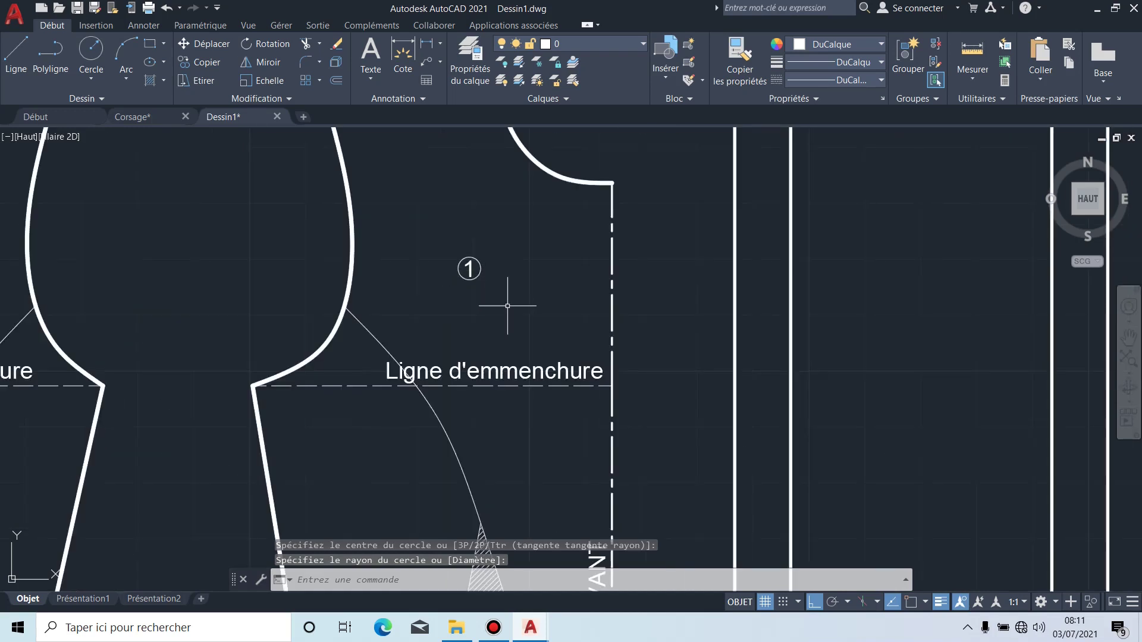
scroll(498, 296, "up", 4)
left_click(512, 315)
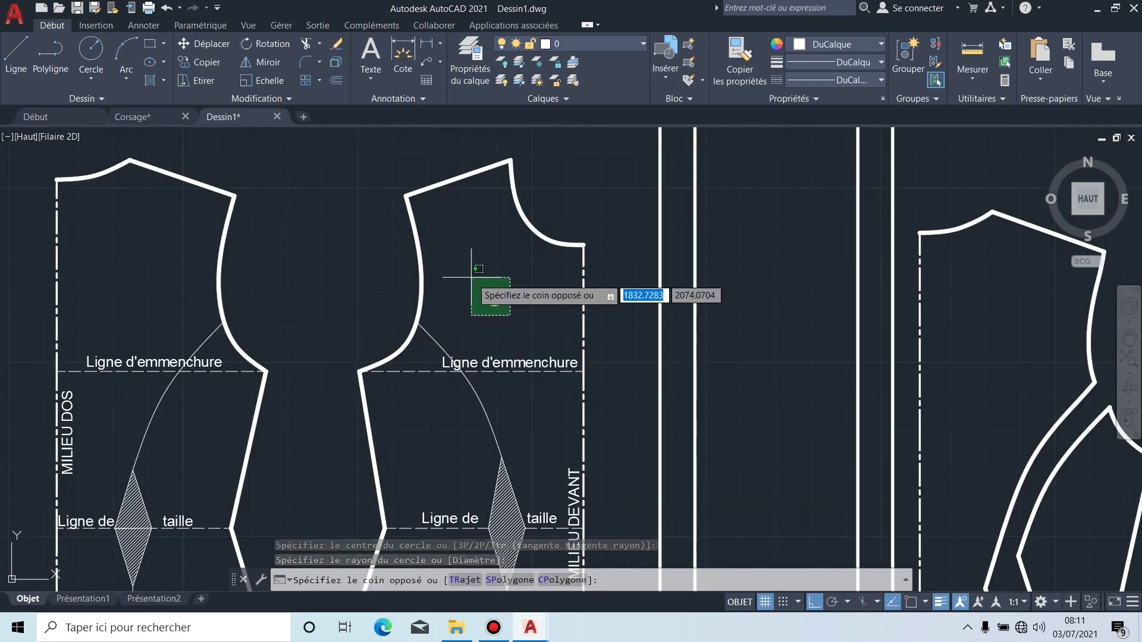
left_click(476, 284)
scroll(506, 307, "up", 5)
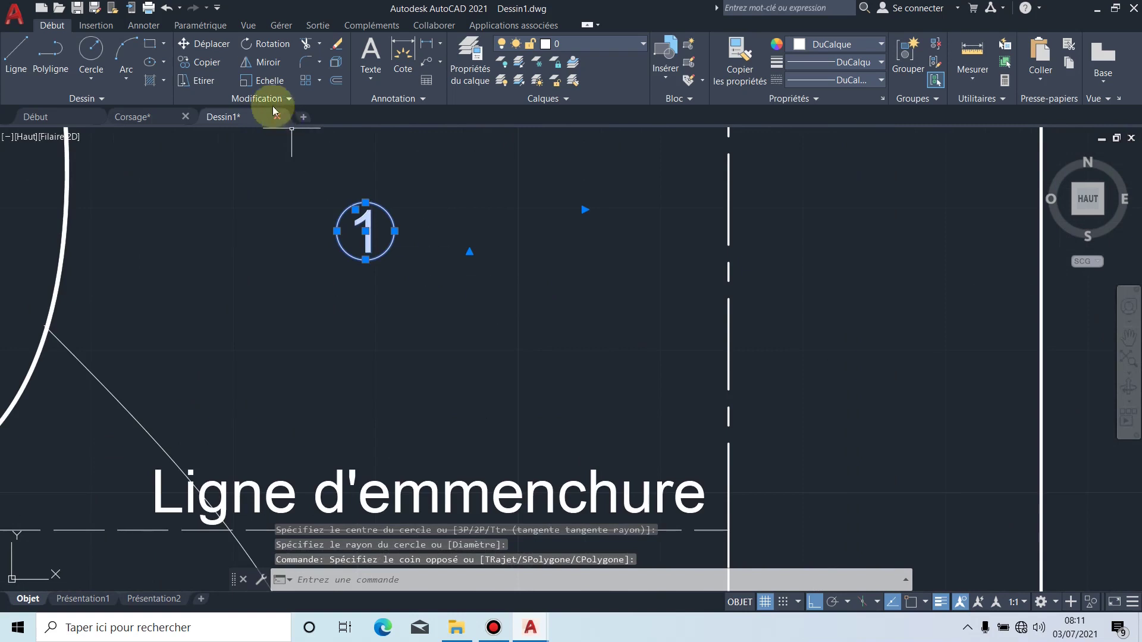
left_click(220, 63)
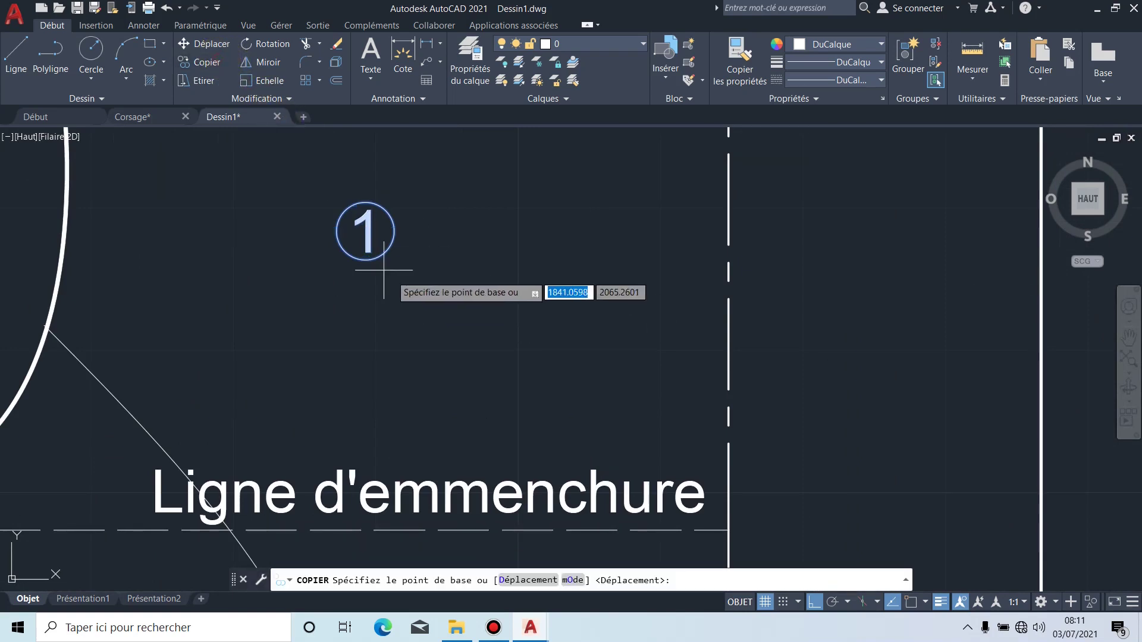
left_click(366, 232)
scroll(517, 300, "down", 5)
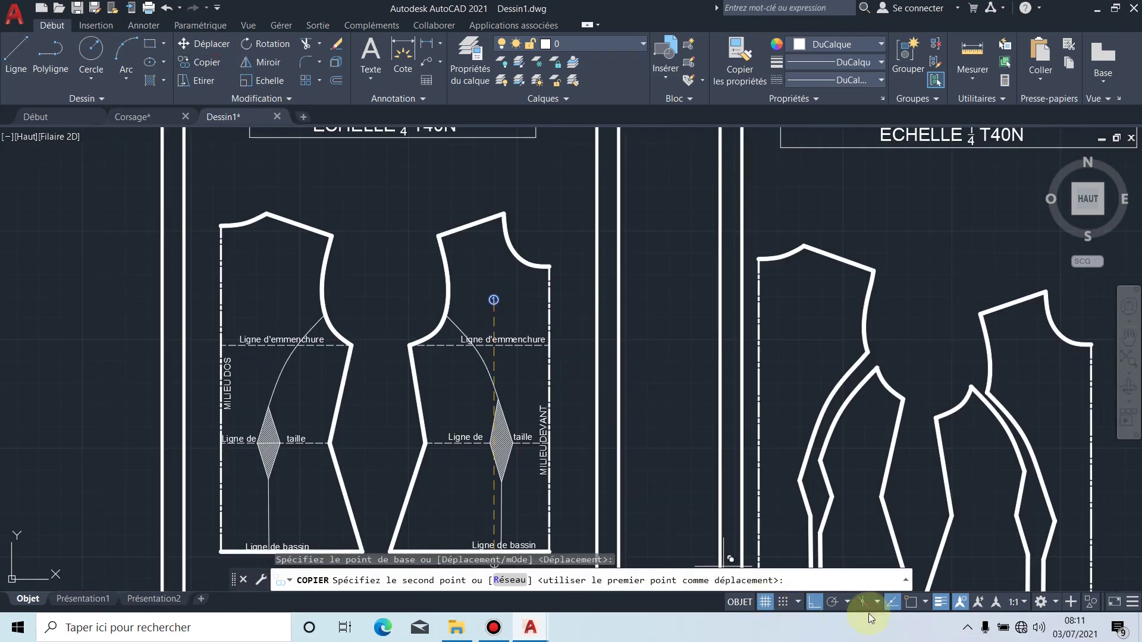
left_click(812, 604)
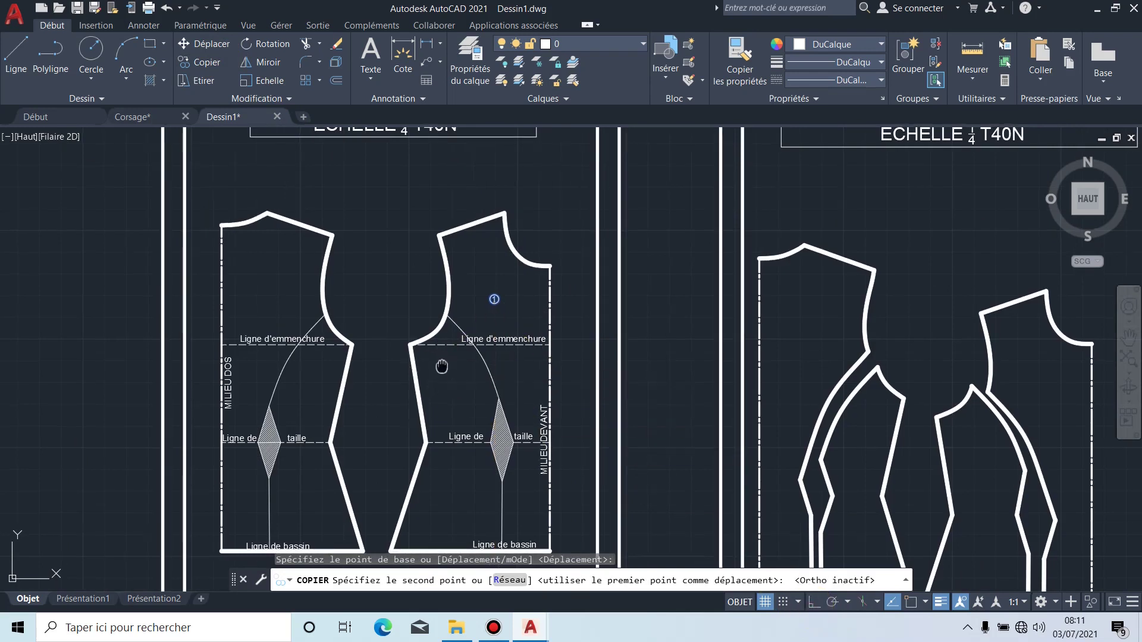
middle_click_drag(442, 365, 459, 274)
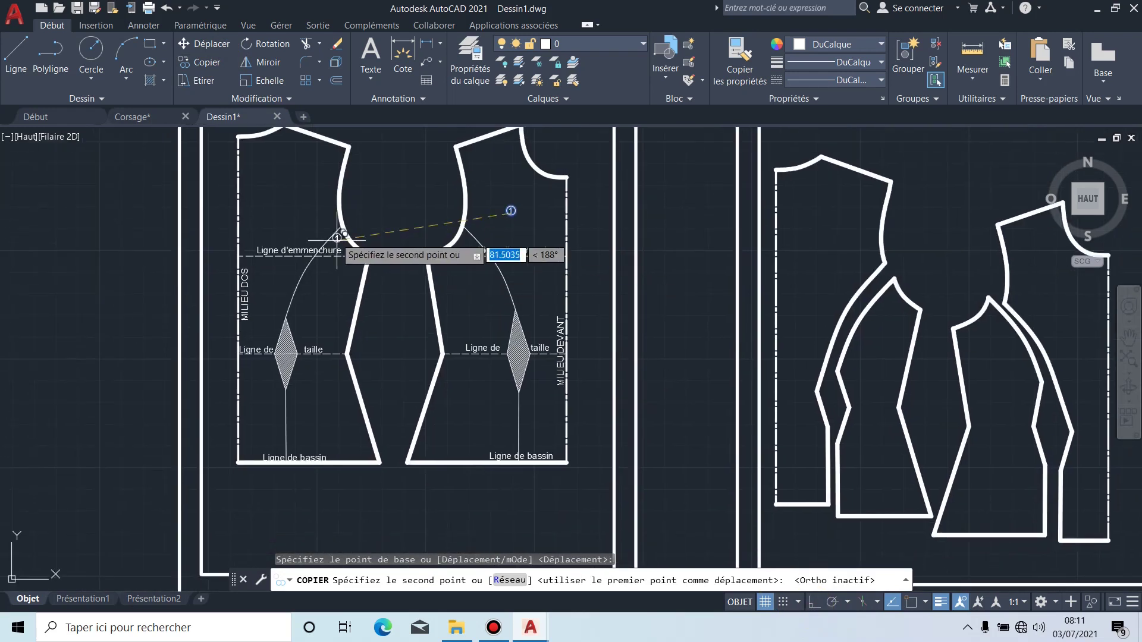
left_click(277, 210)
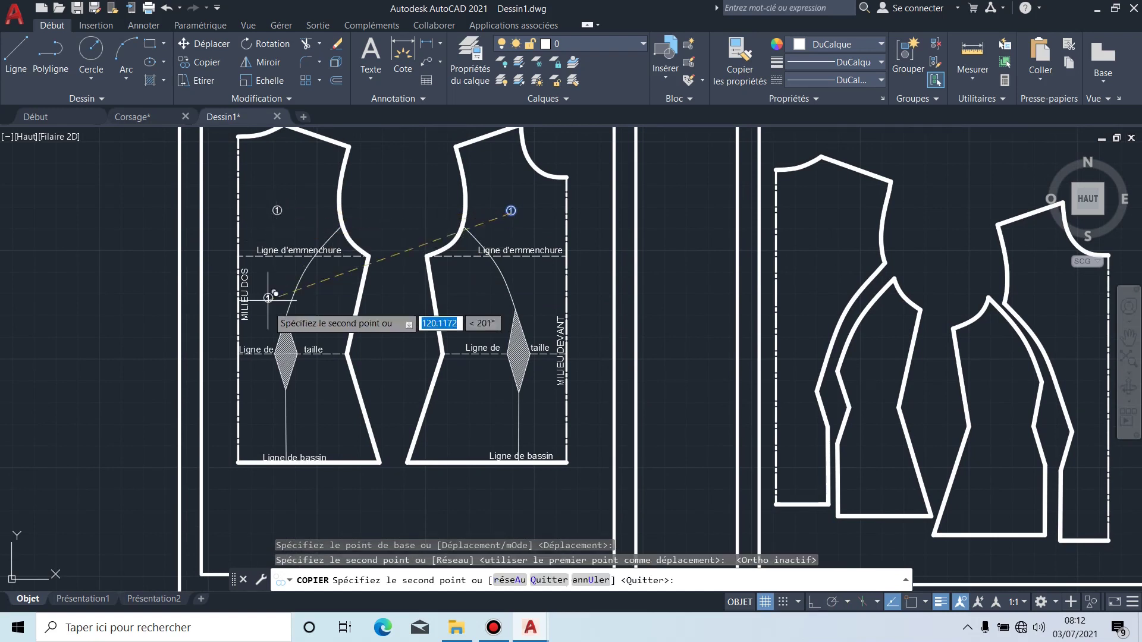
Step: Place further copies of the circled 1 on the front and back side panels, just above the waist lines
left_click(479, 306)
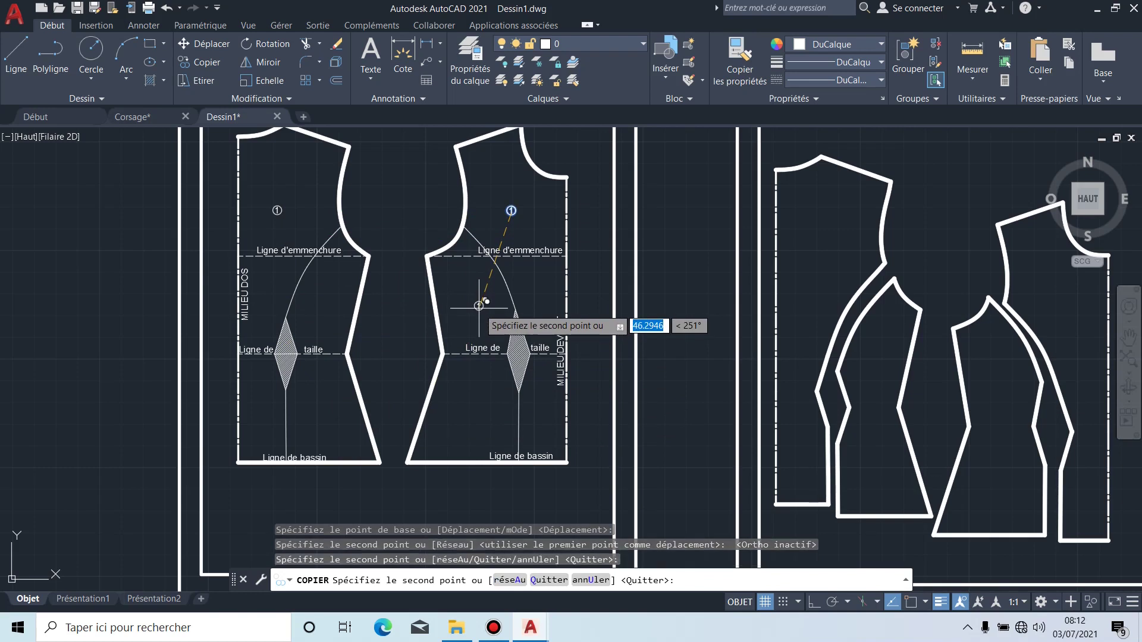
left_click(323, 317)
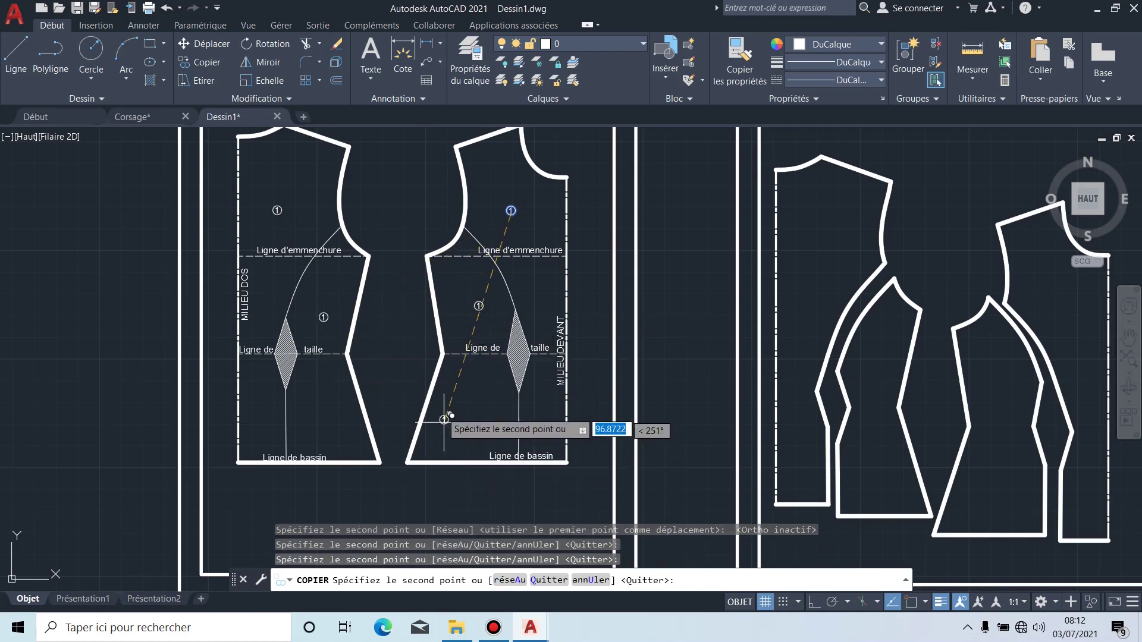
key("Escape")
Step: Change the circled number on the front bodice's side panel to 3
scroll(478, 303, "up", 6)
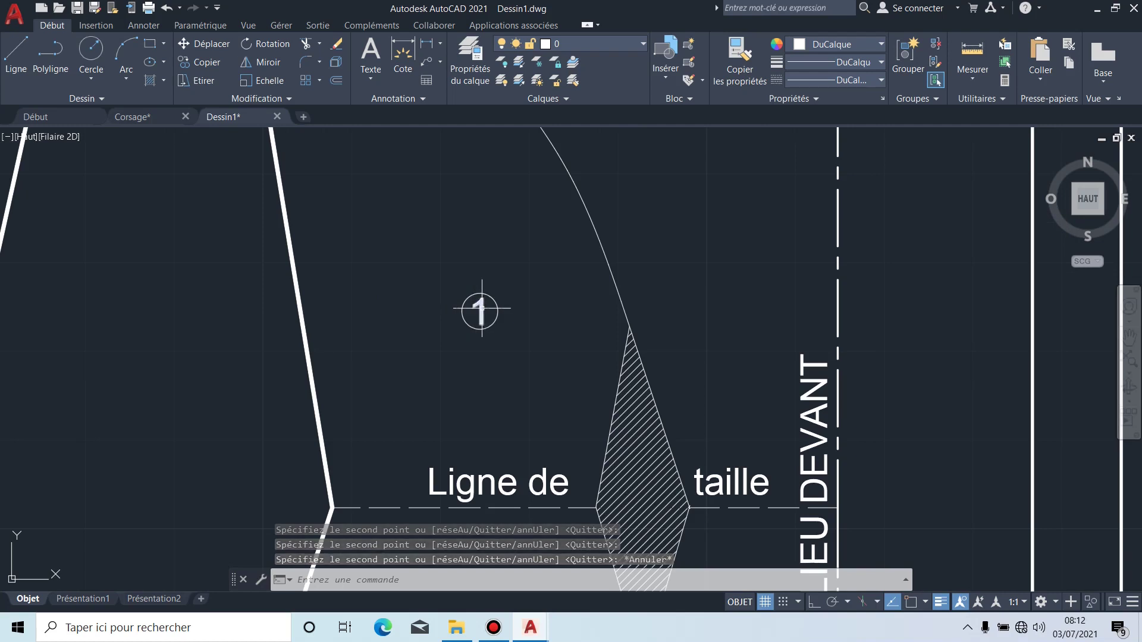
double_click(482, 309)
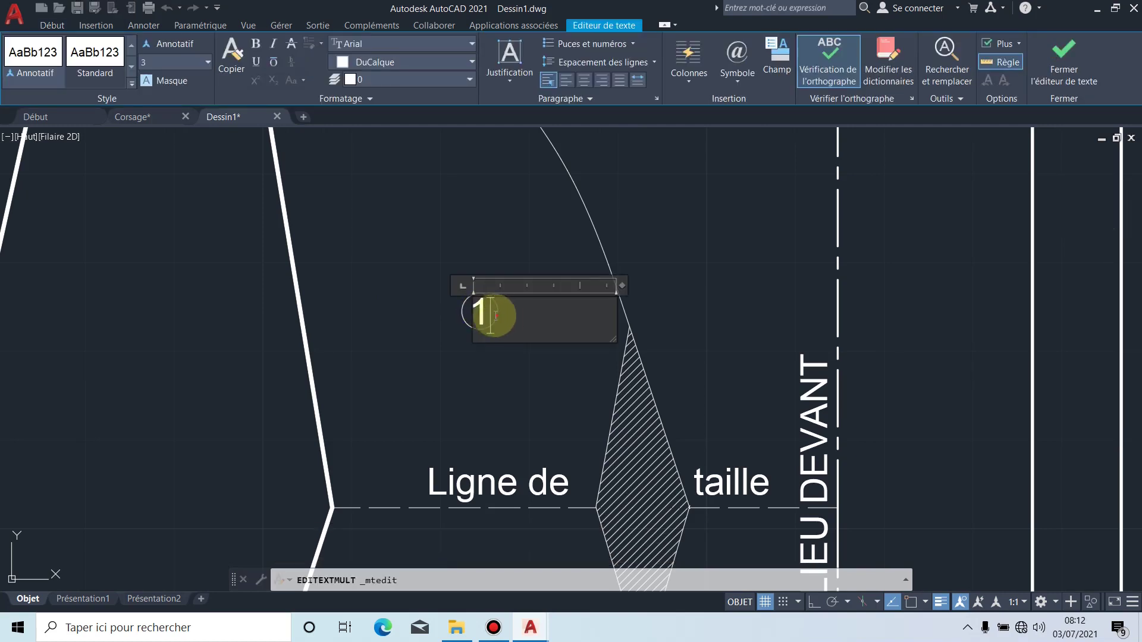
left_click_drag(492, 316, 465, 312)
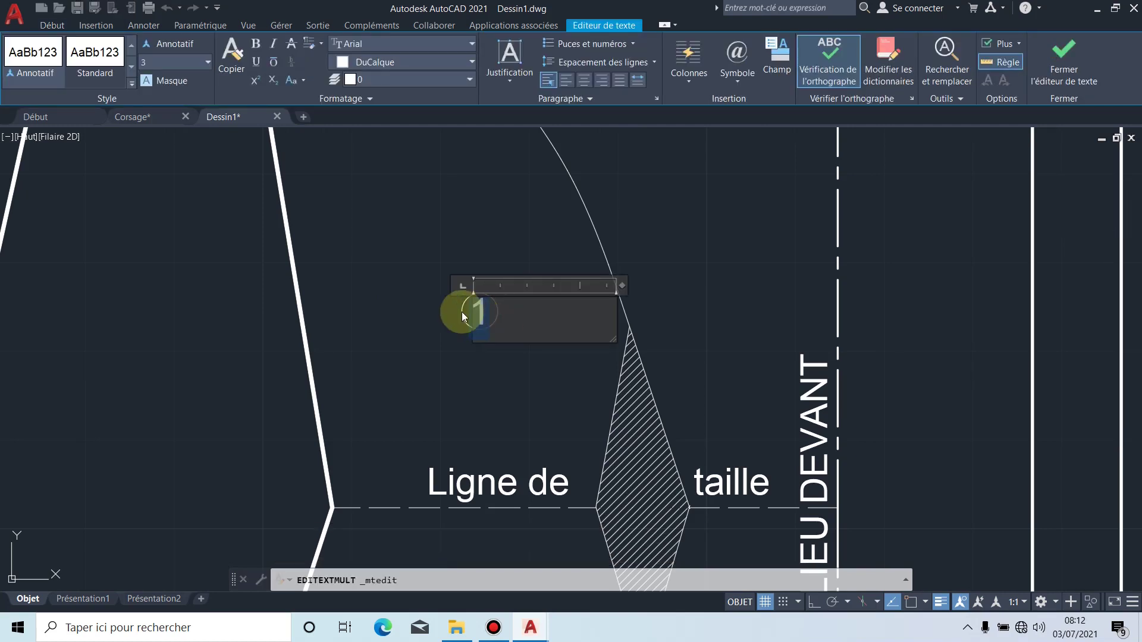
left_click(421, 357)
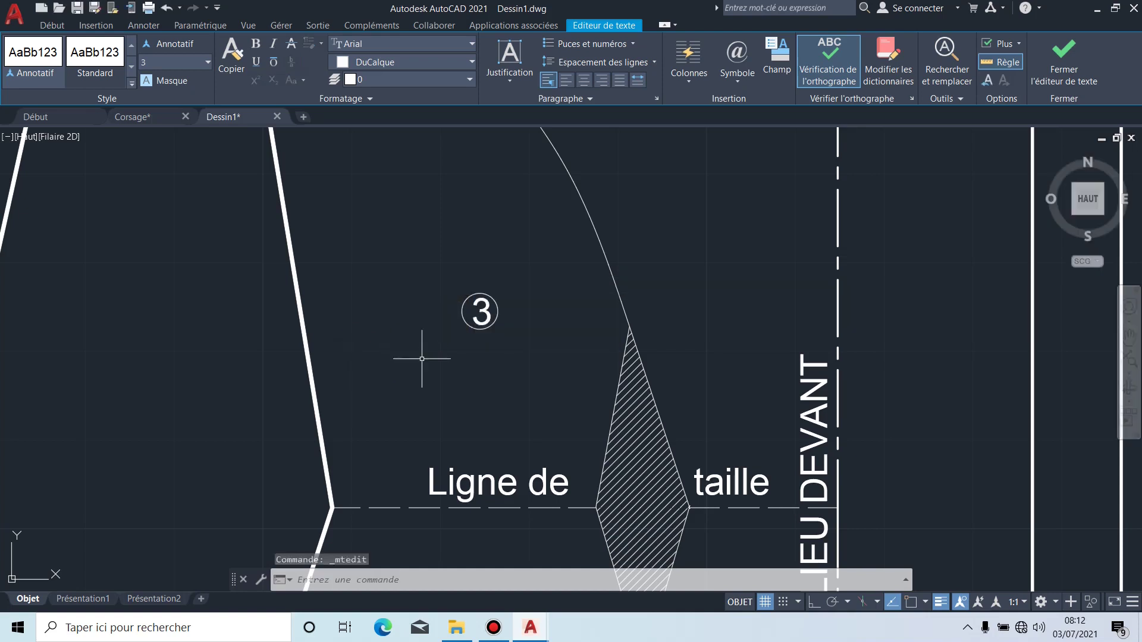
Step: Change the circled number on the back bodice's centre panel to 2
scroll(421, 357, "down", 6)
scroll(238, 247, "up", 4)
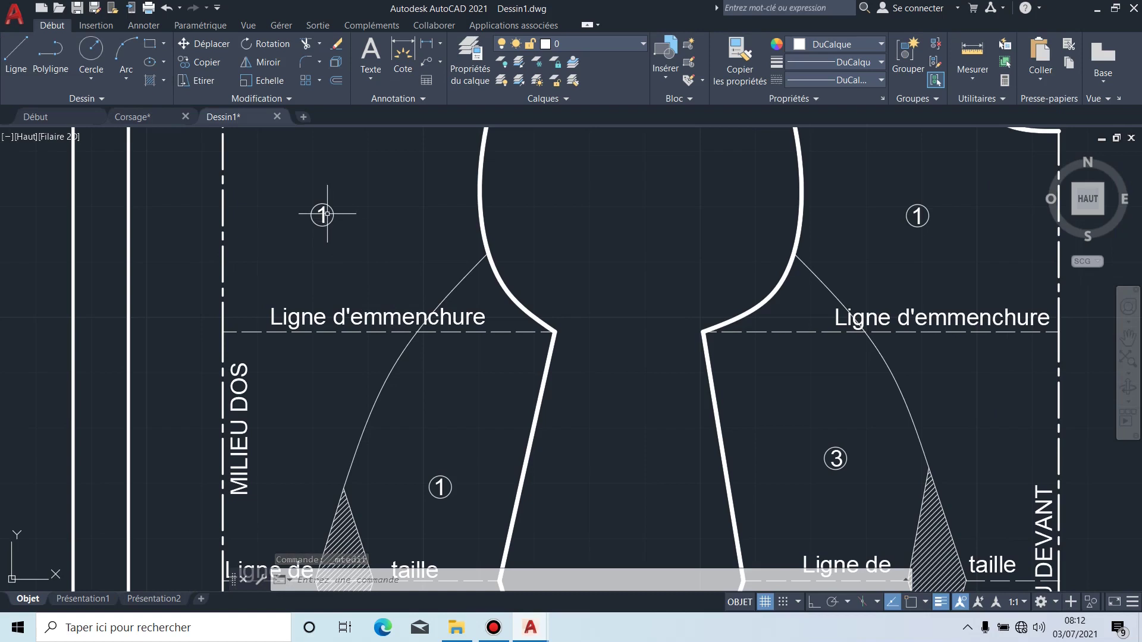
double_click(326, 213)
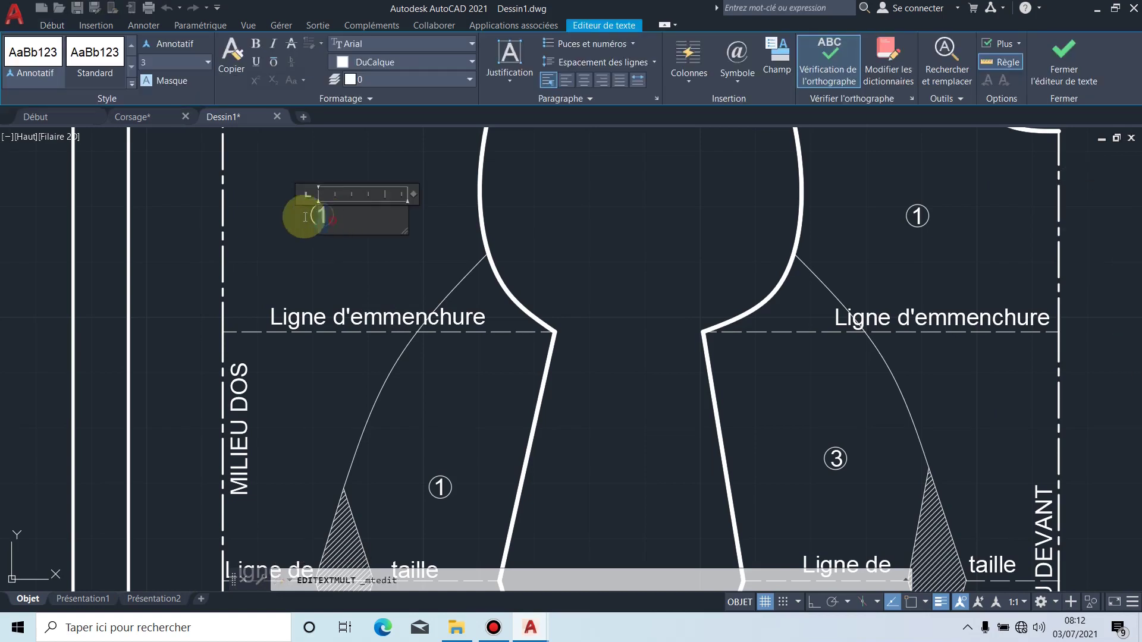
type("2")
left_click(328, 267)
Step: Change the circled number on the back bodice's side panel to 4
scroll(374, 369, "down", 5)
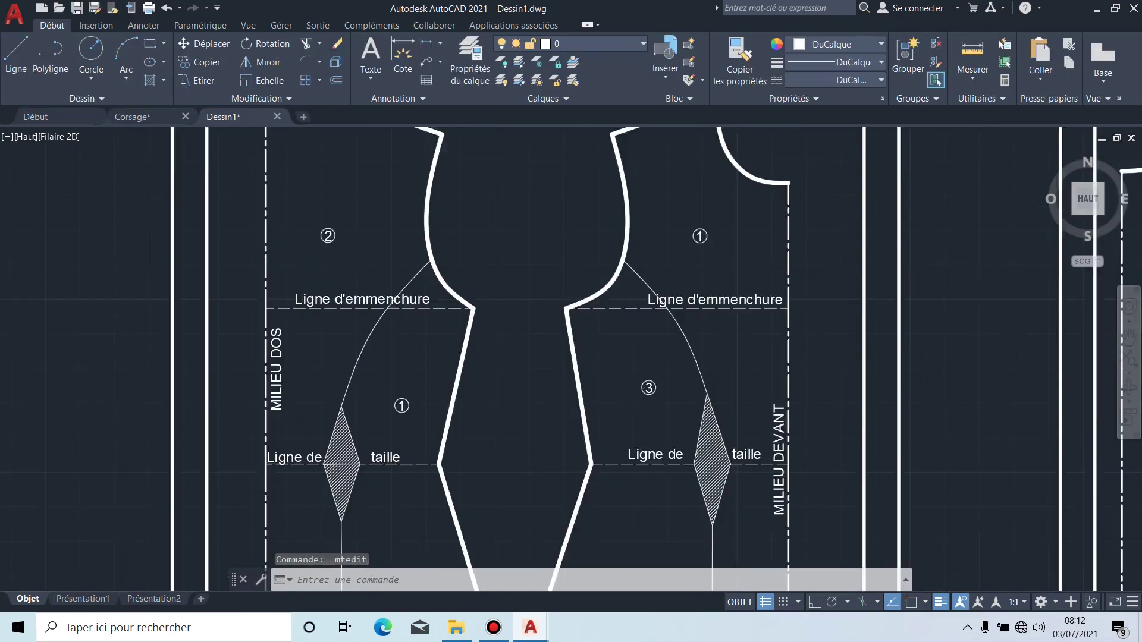
scroll(373, 368, "up", 8)
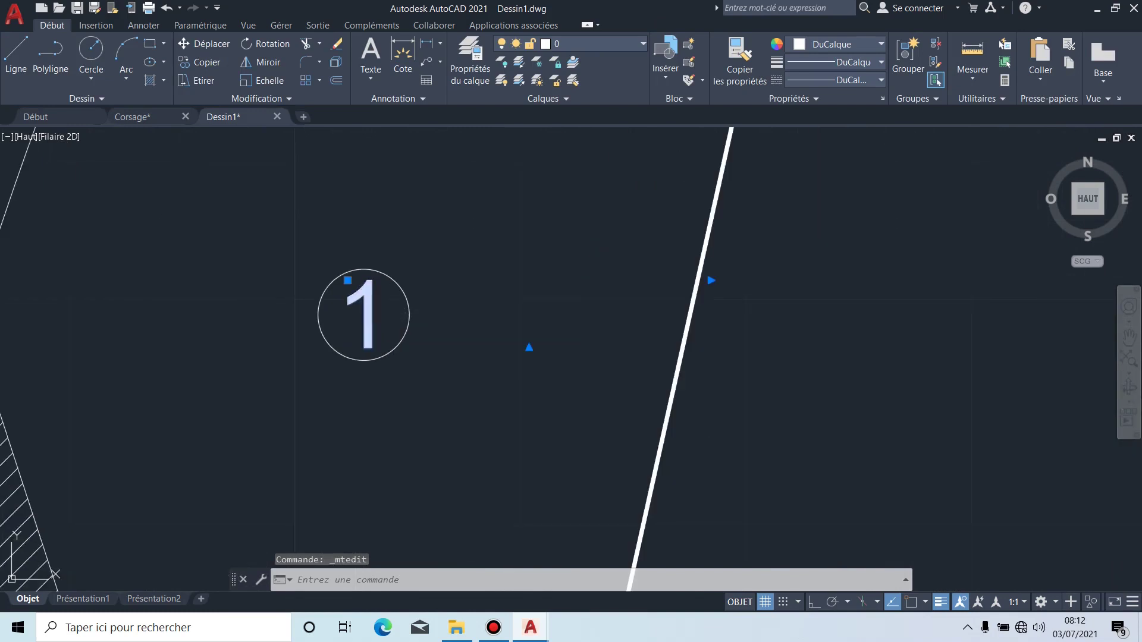
double_click(379, 322)
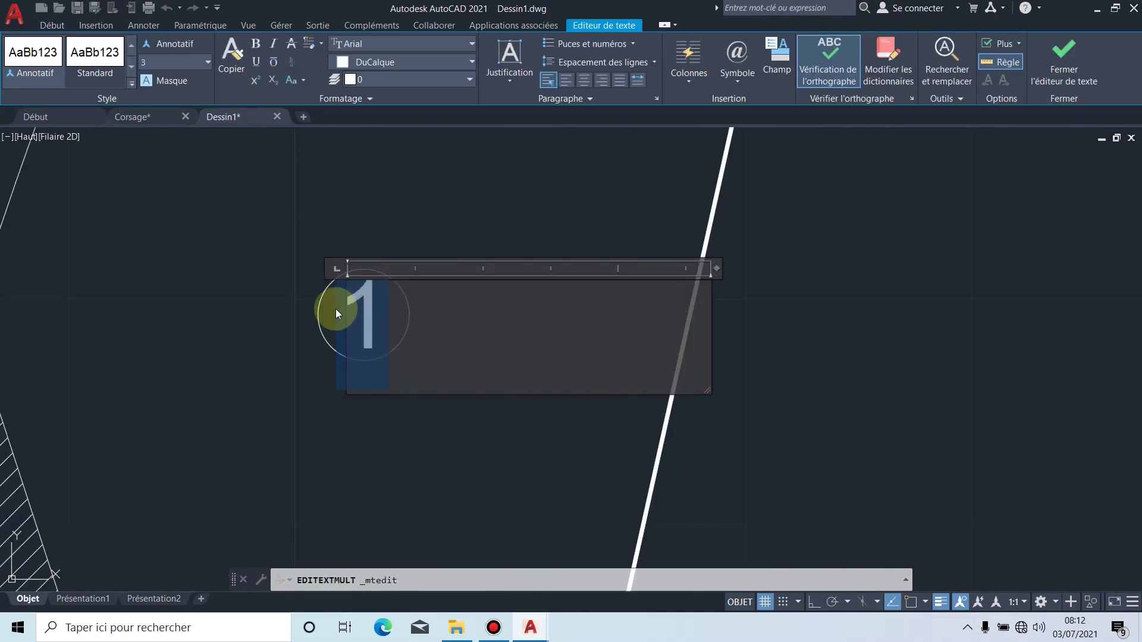
type("4")
left_click(382, 446)
scroll(410, 429, "down", 5)
scroll(449, 311, "down", 4)
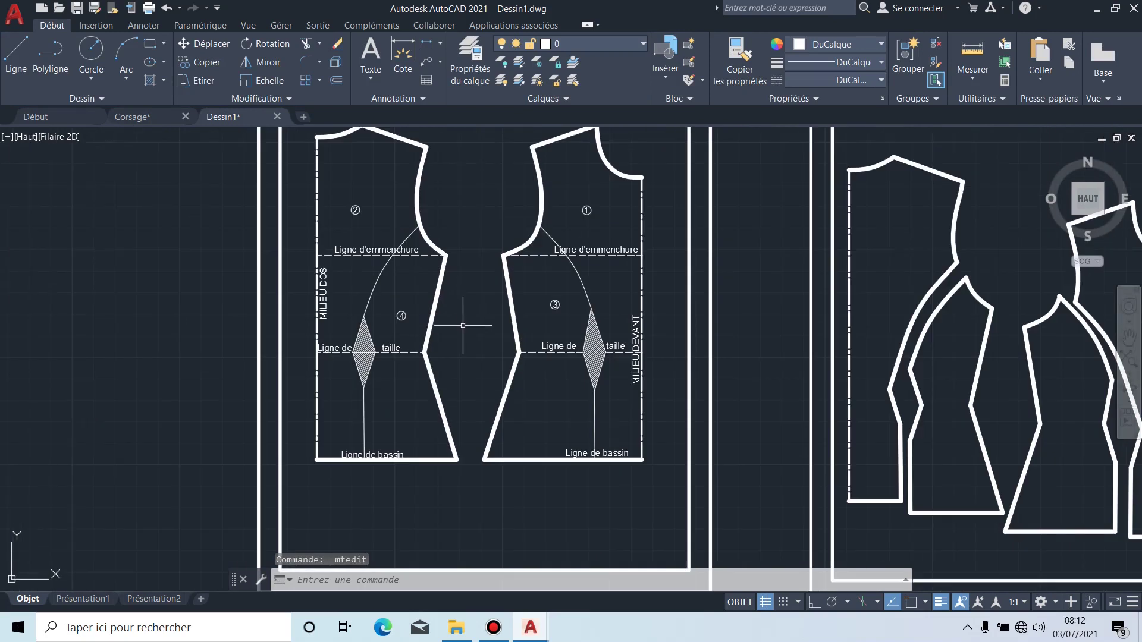
middle_click_drag(467, 311, 503, 344)
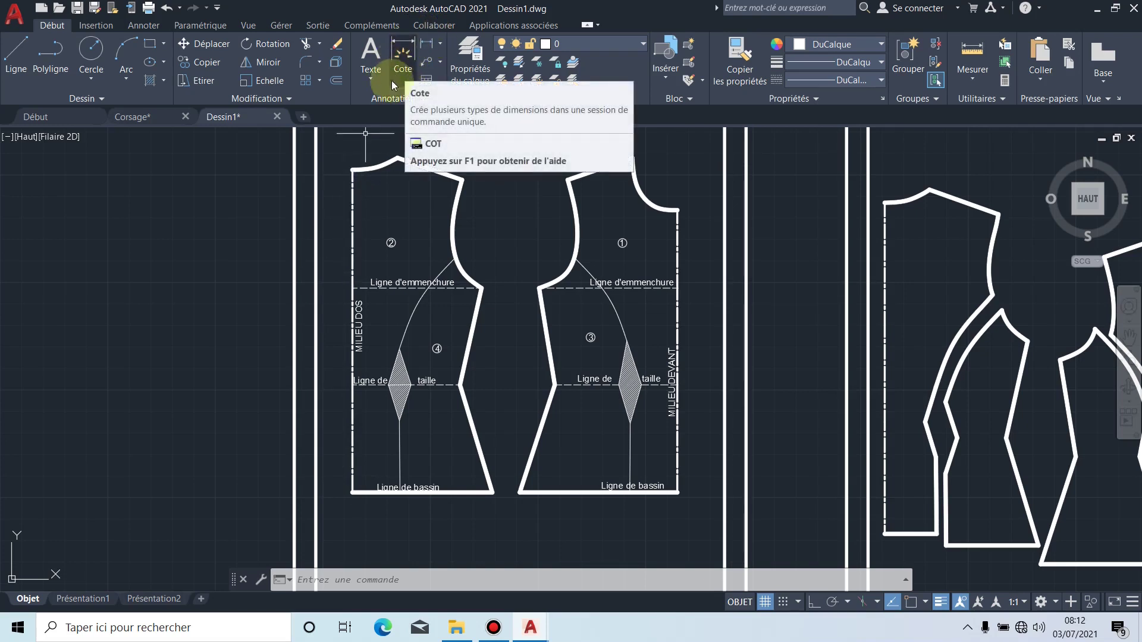
Step: Turn on object snap and dimension the back bodice's full length along MILIEU DOS, placing the dimension line just outside the pattern
left_click(407, 48)
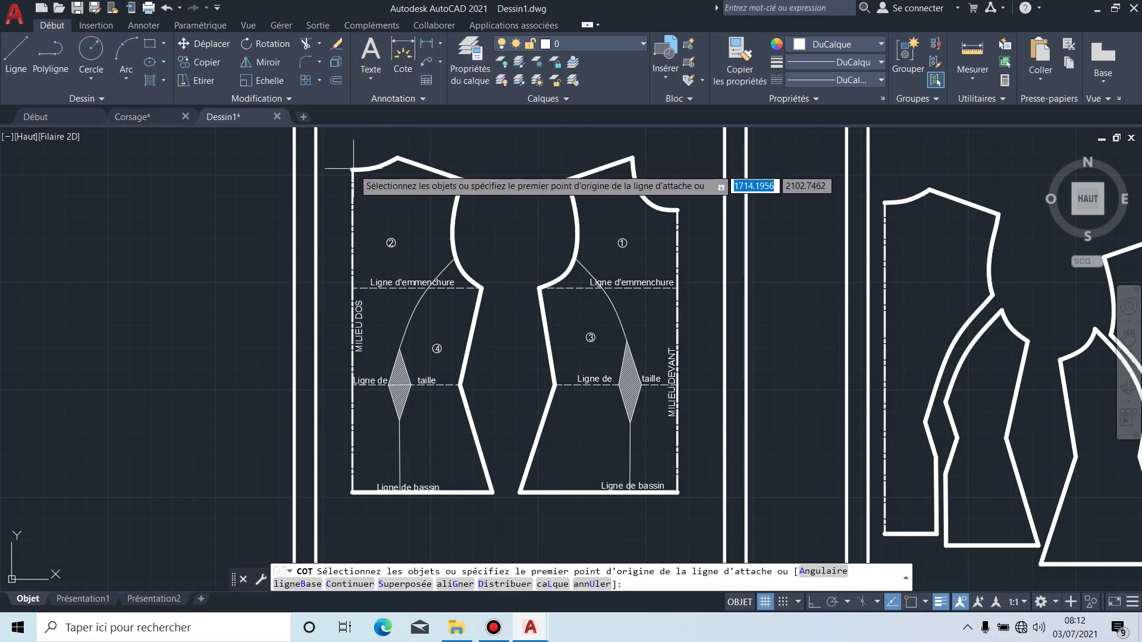
scroll(348, 167, "up", 2)
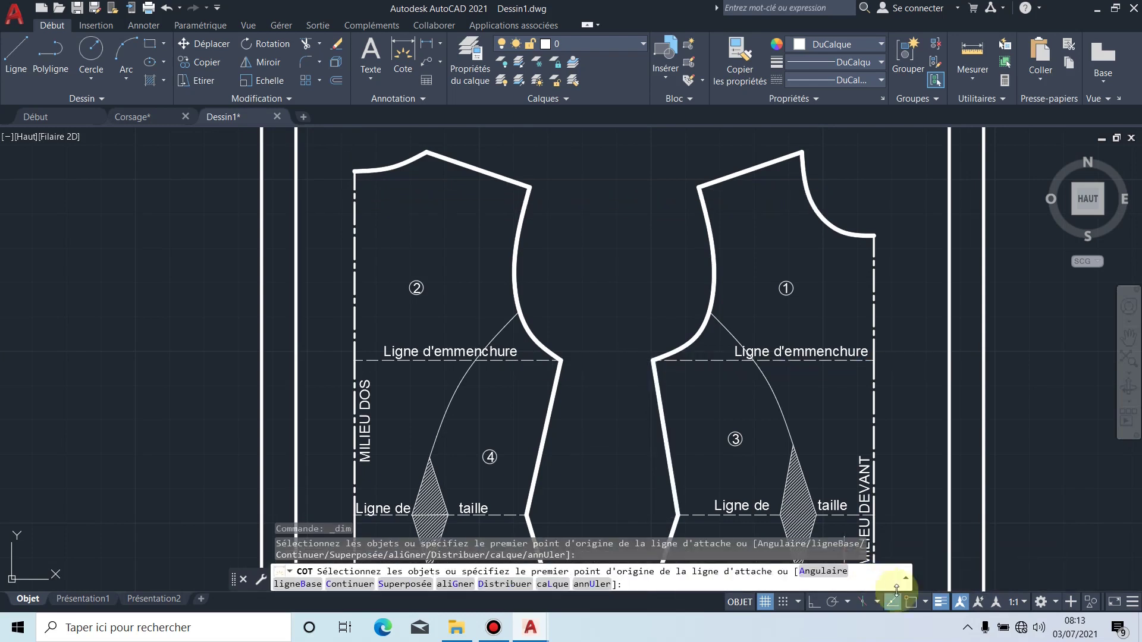
left_click(907, 605)
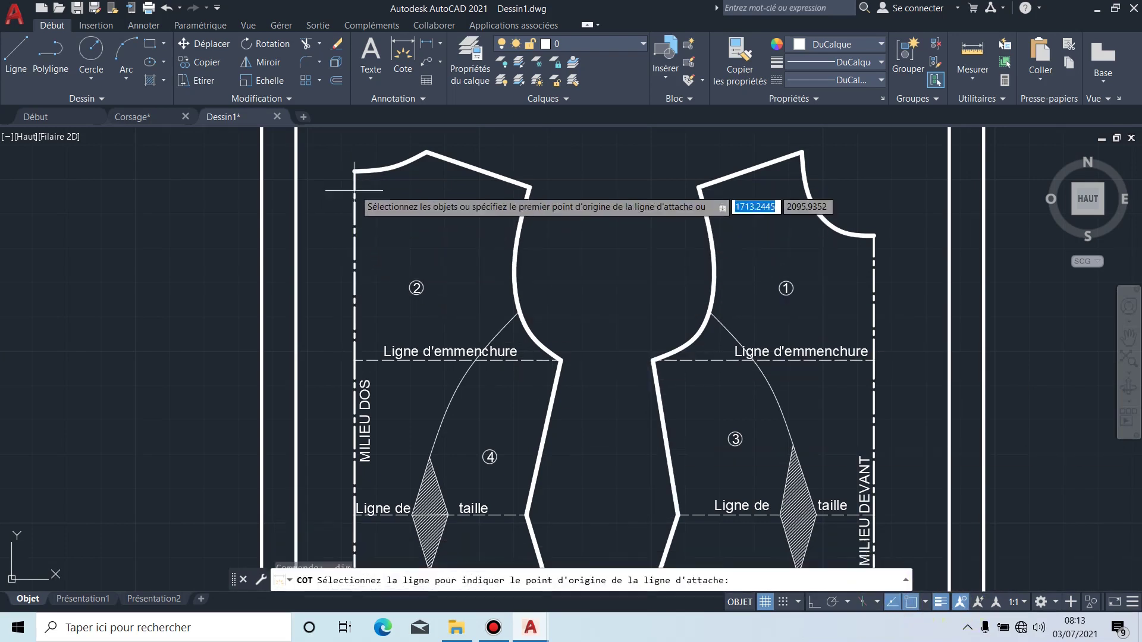
left_click(355, 172)
middle_click_drag(343, 452, 408, 234)
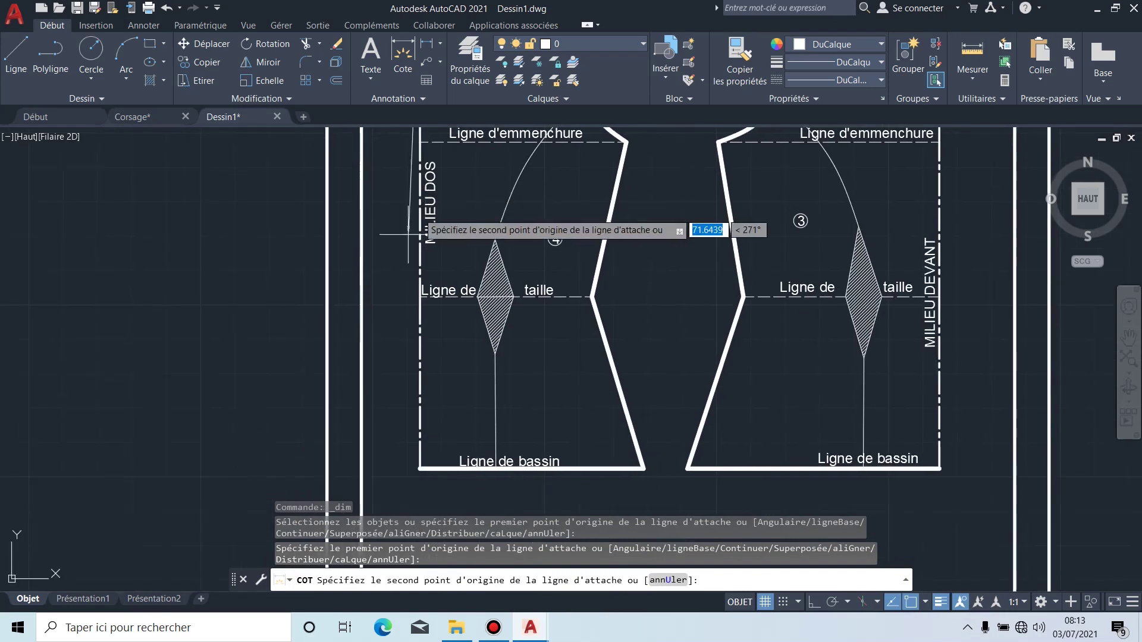
left_click(420, 469)
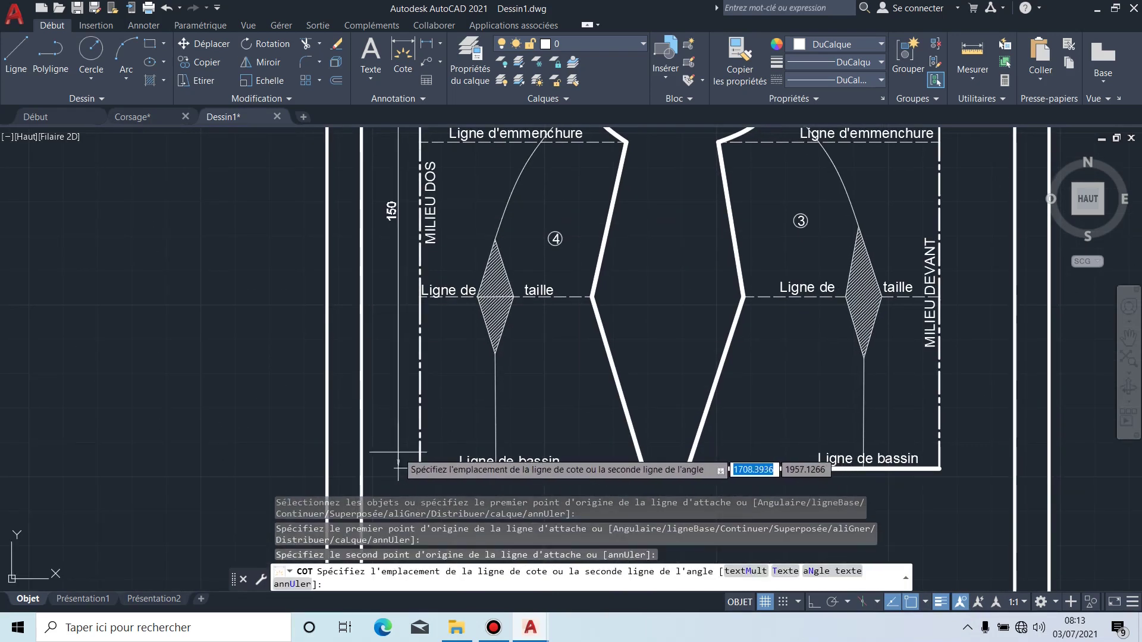
mouse_move(434, 470)
middle_mouse_down()
mouse_move(606, 497)
mouse_move(605, 484)
middle_mouse_up()
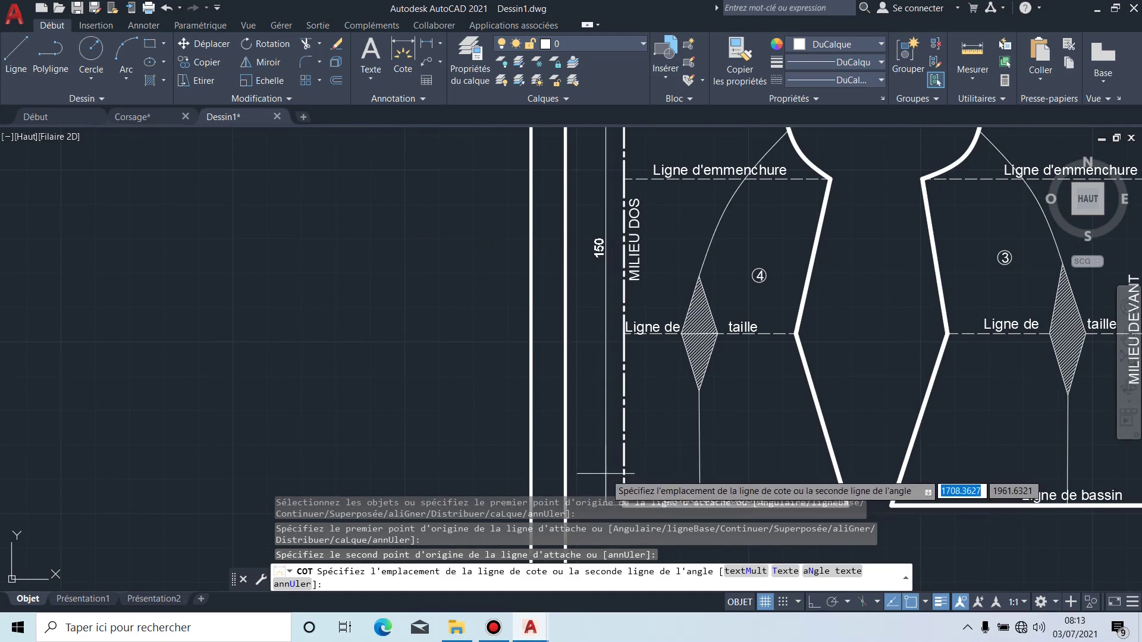
middle_click_drag(584, 492, 515, 428)
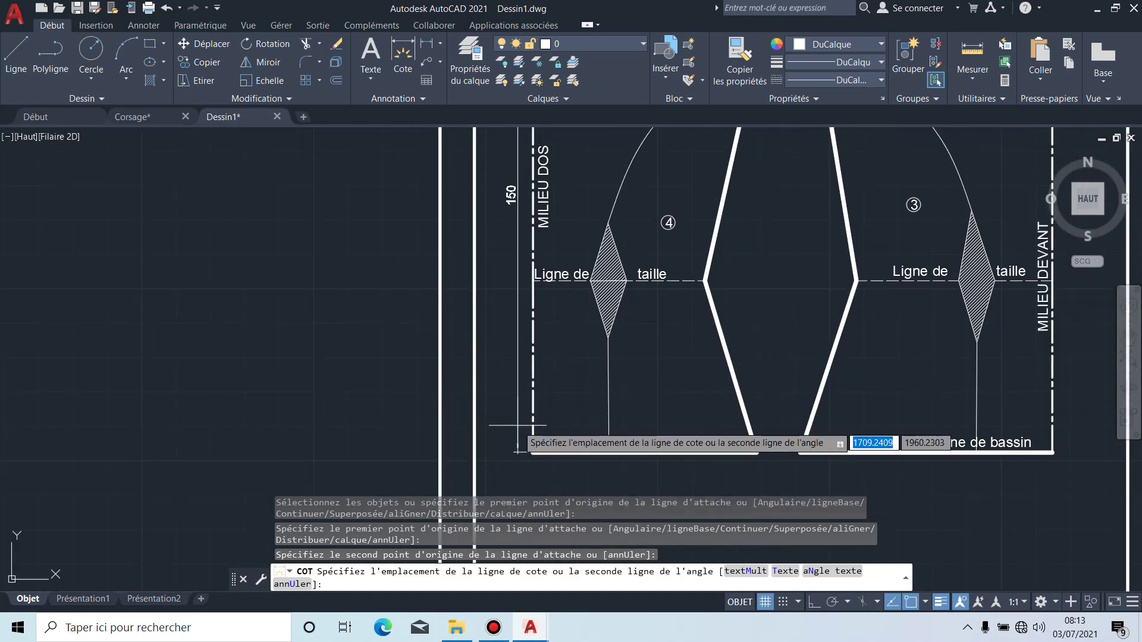
left_click(517, 426)
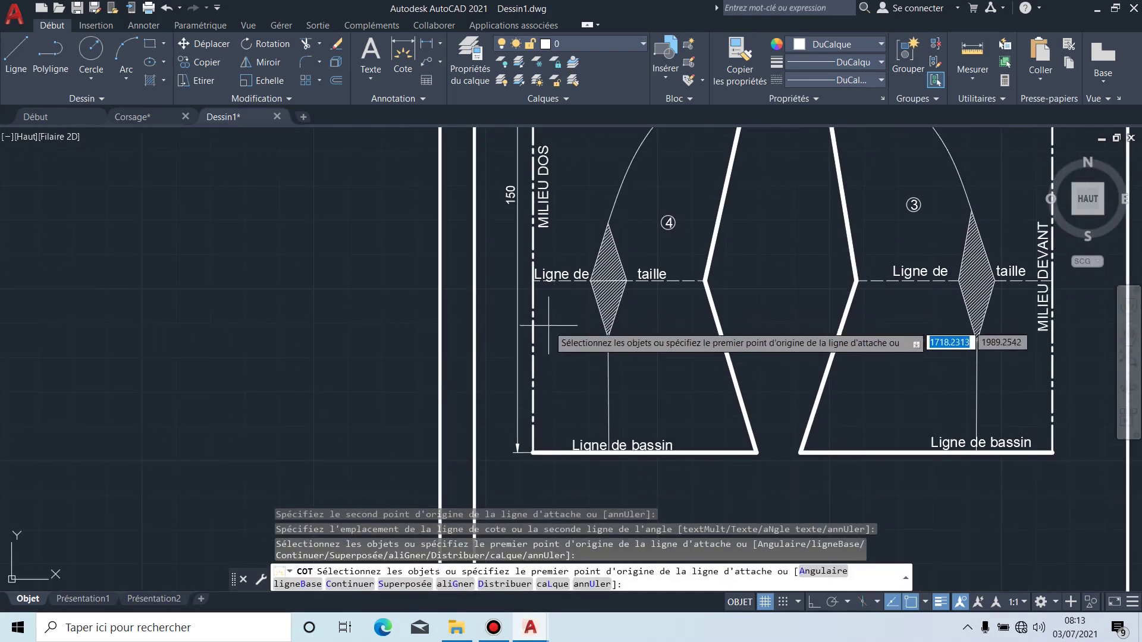
middle_click_drag(550, 327, 522, 448)
scroll(523, 448, "down", 2)
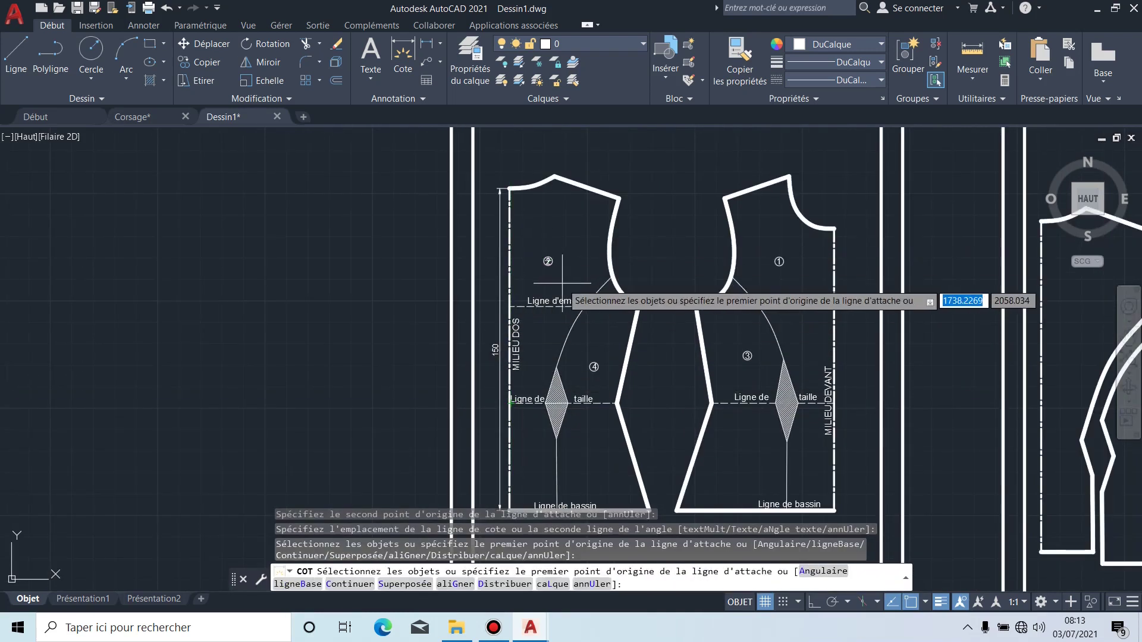
key("Return")
Step: Add an aligned dimension to the back bodice's shoulder seam, placing it just above the seam
left_click(409, 54)
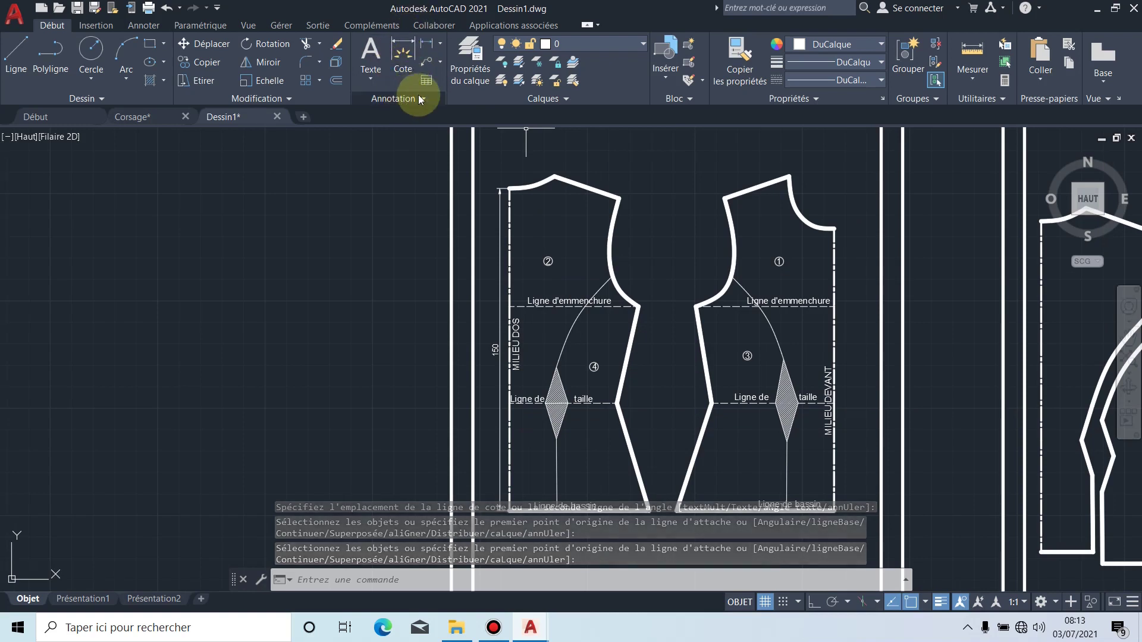
left_click(441, 44)
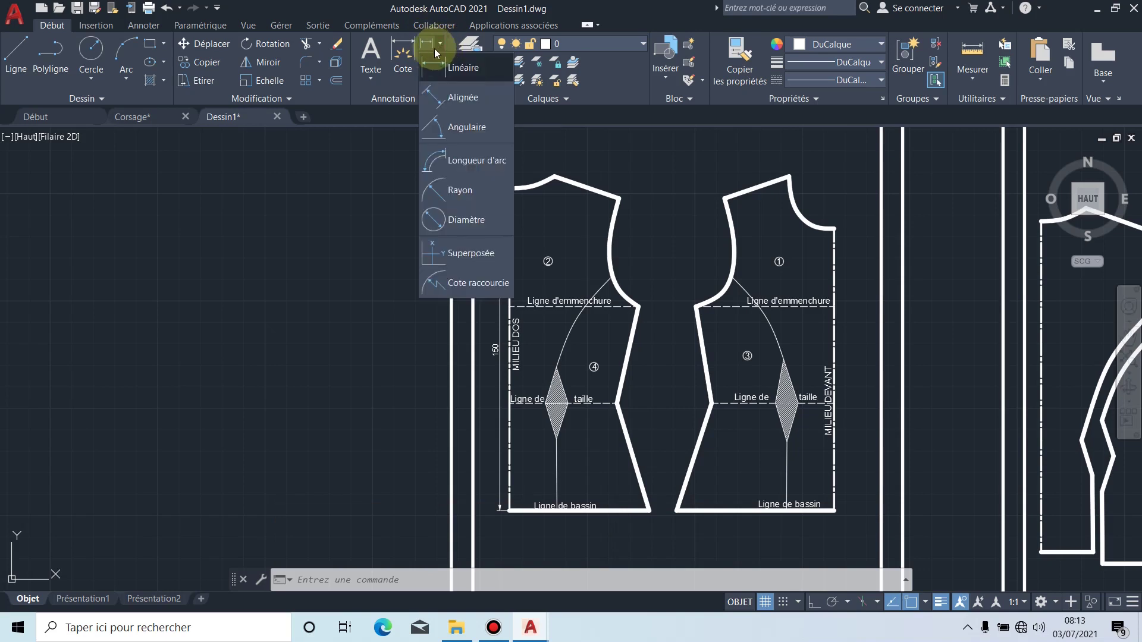
left_click(476, 94)
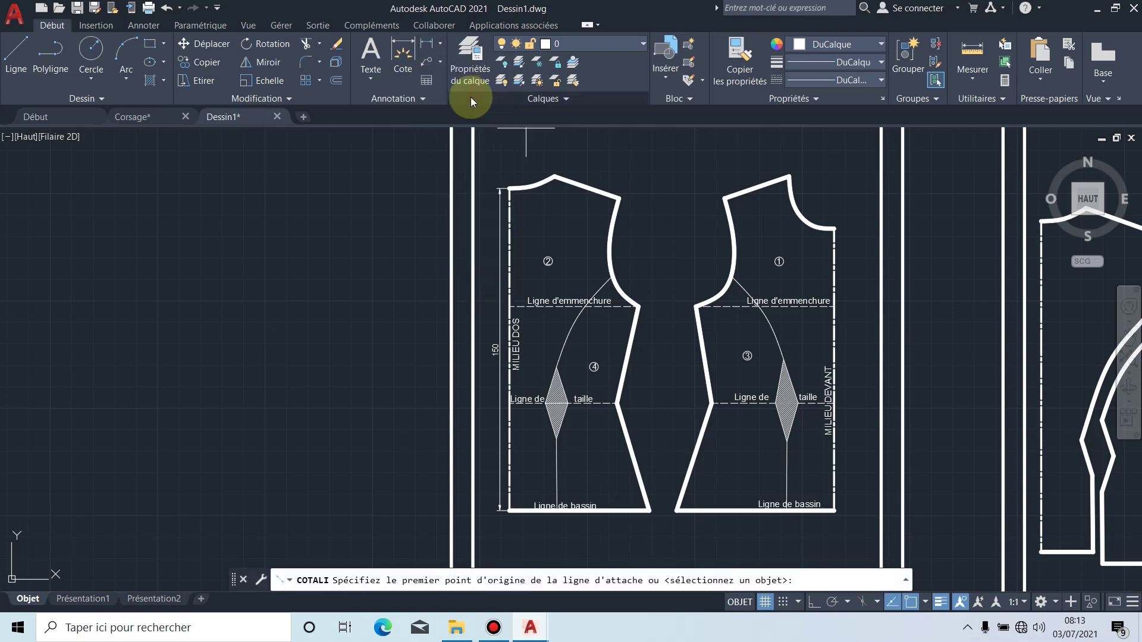
scroll(551, 183, "up", 2)
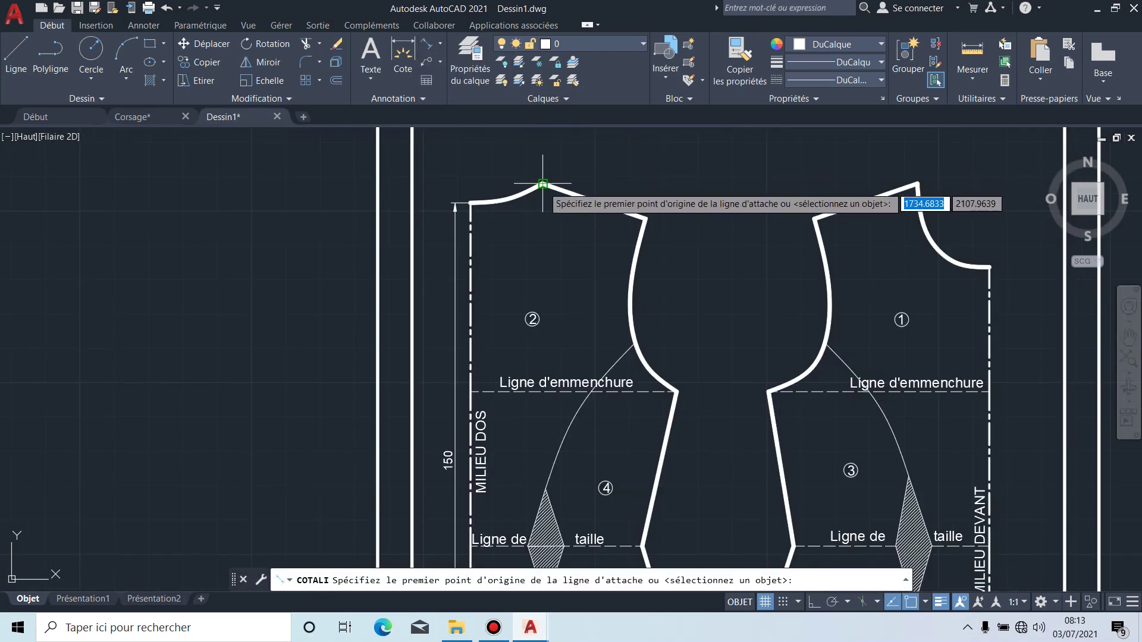
left_click(544, 184)
left_click(645, 219)
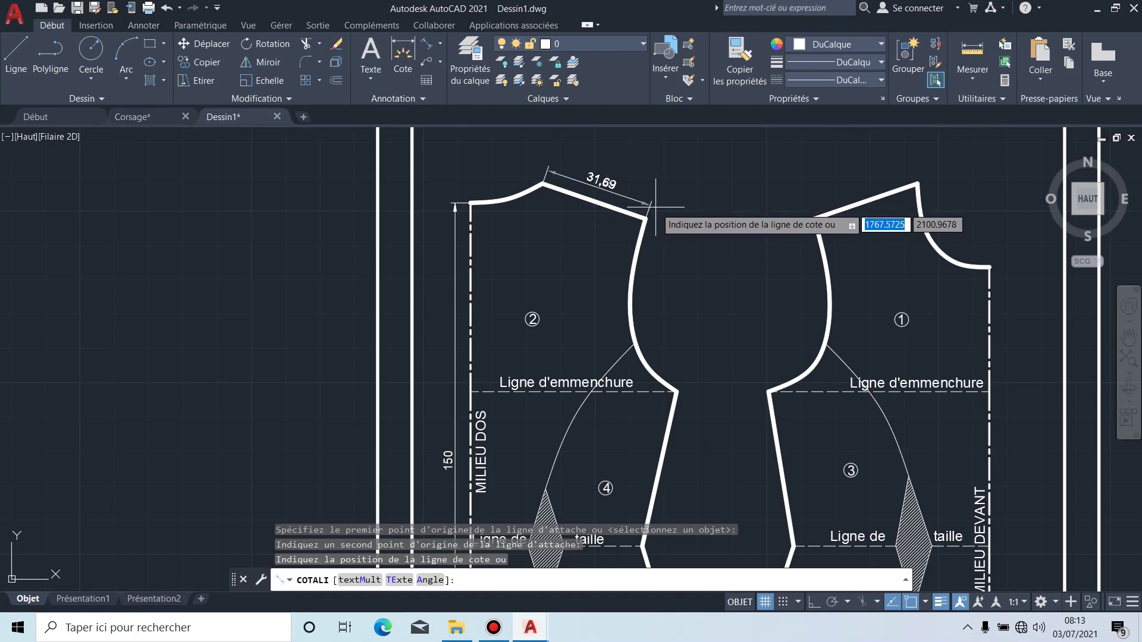
left_click(656, 207)
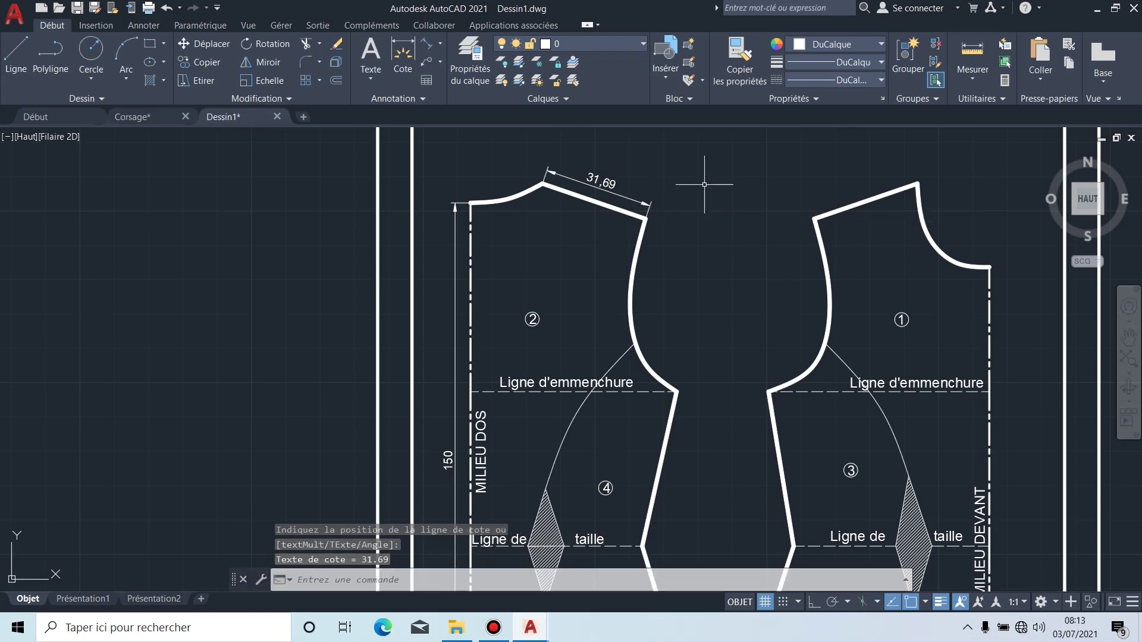
Step: Examine the arrowheads and text size of the new dimensions on the back bodice
scroll(678, 235, "down", 2)
middle_click_drag(686, 261, 607, 227)
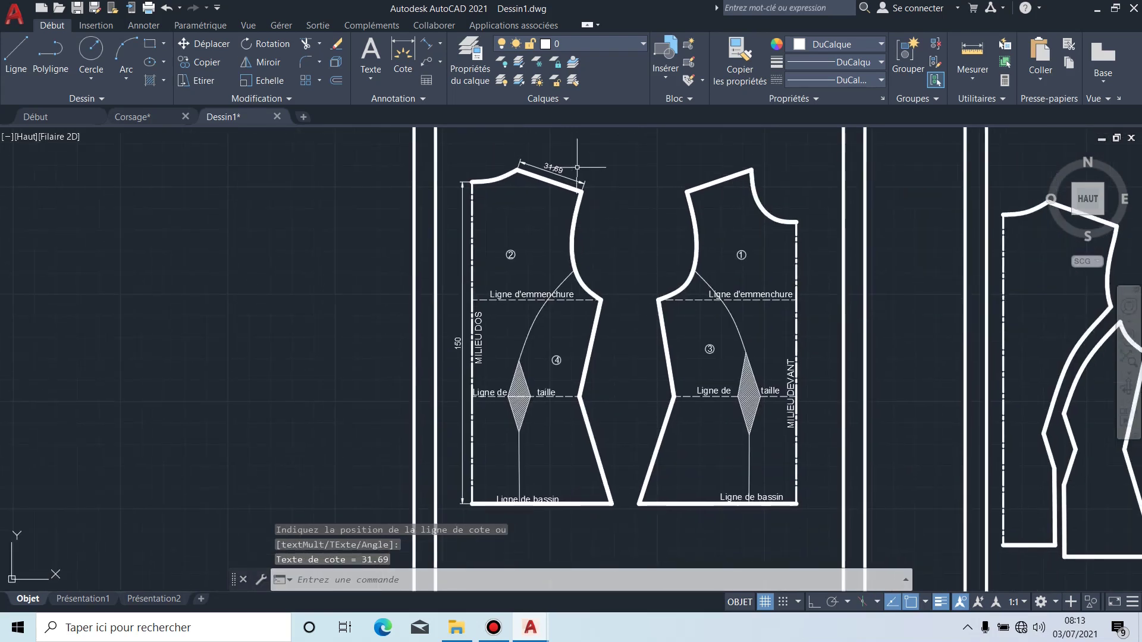
scroll(550, 161, "up", 2)
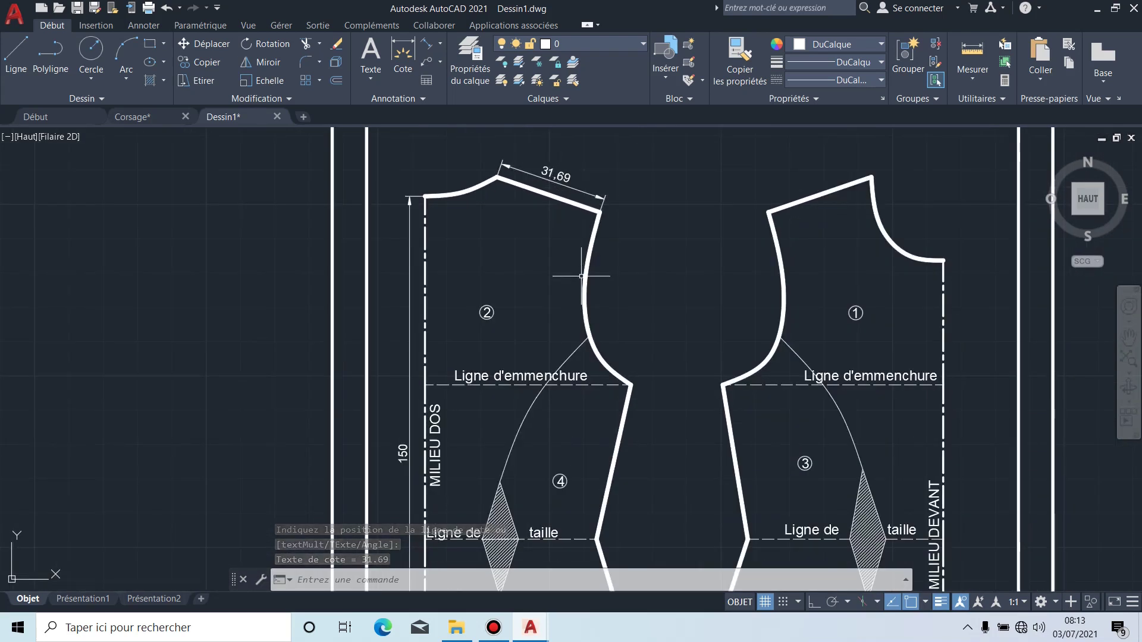
mouse_move(529, 273)
middle_mouse_down()
mouse_move(571, 214)
mouse_move(561, 243)
middle_mouse_up()
scroll(440, 173, "up", 5)
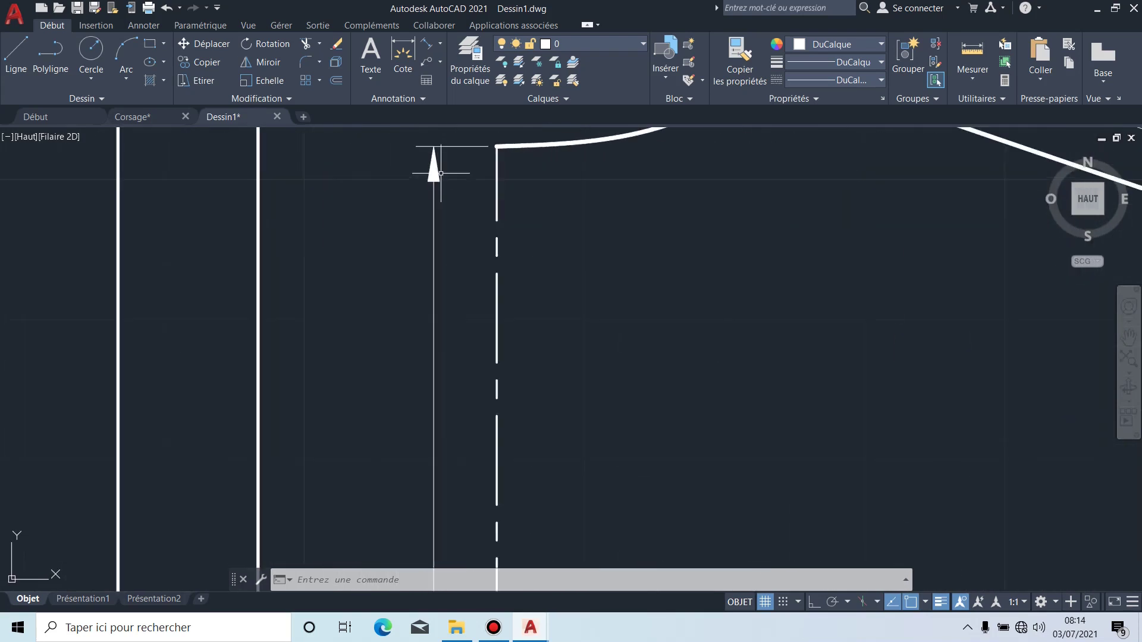
scroll(441, 173, "down", 6)
scroll(438, 238, "up", 4)
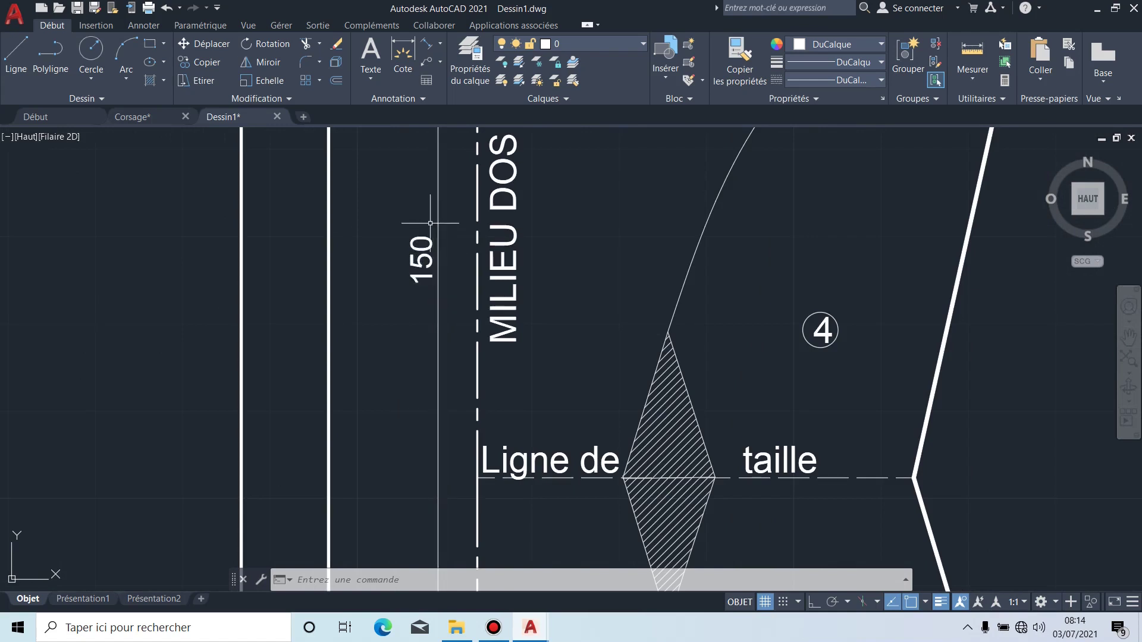
middle_click_drag(424, 205, 474, 314)
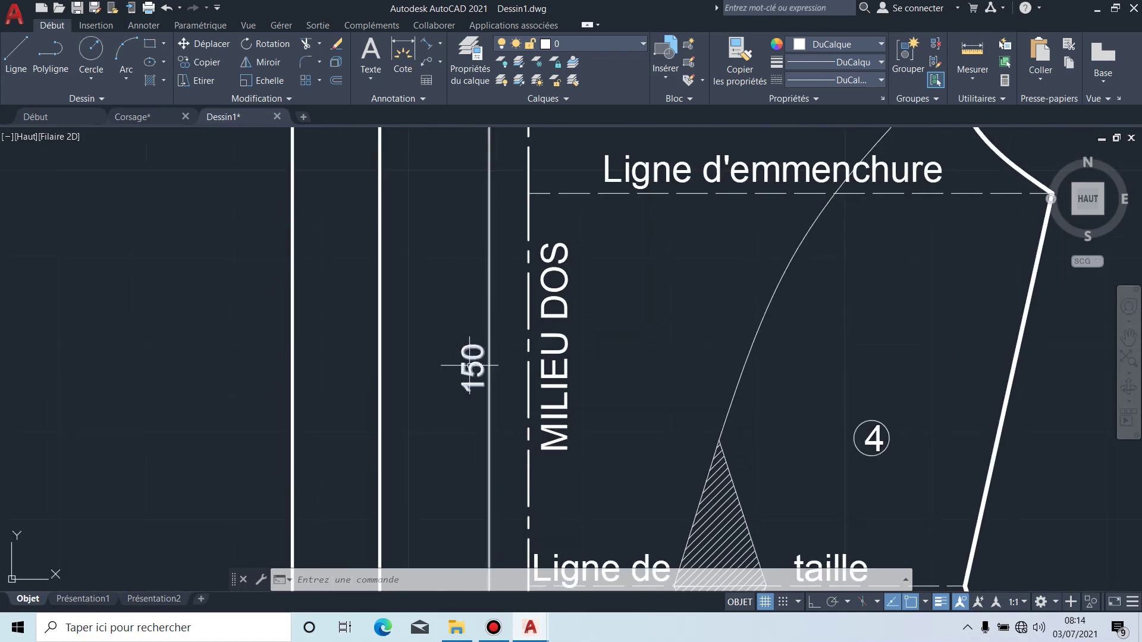
double_click(470, 369)
left_click_drag(487, 375, 468, 372)
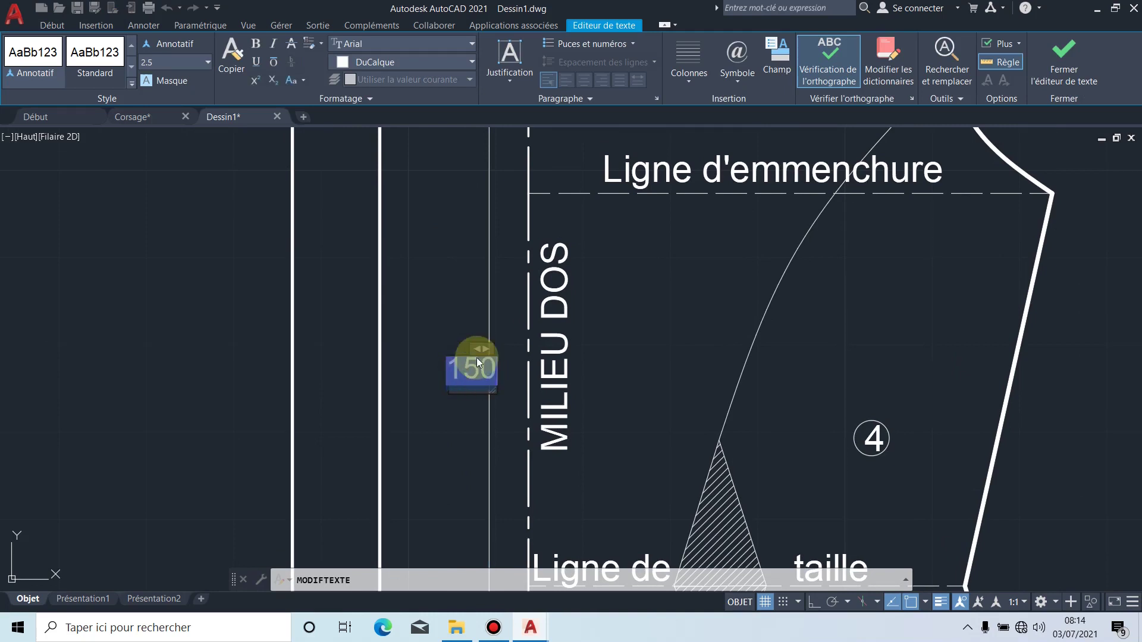
left_click(450, 293)
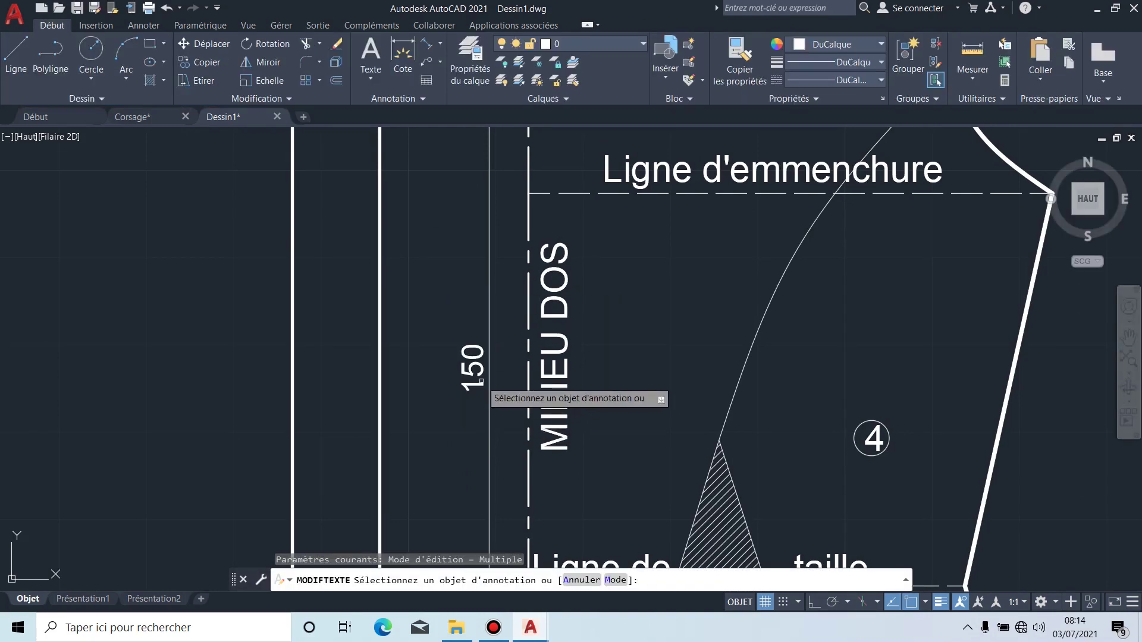
key("Escape")
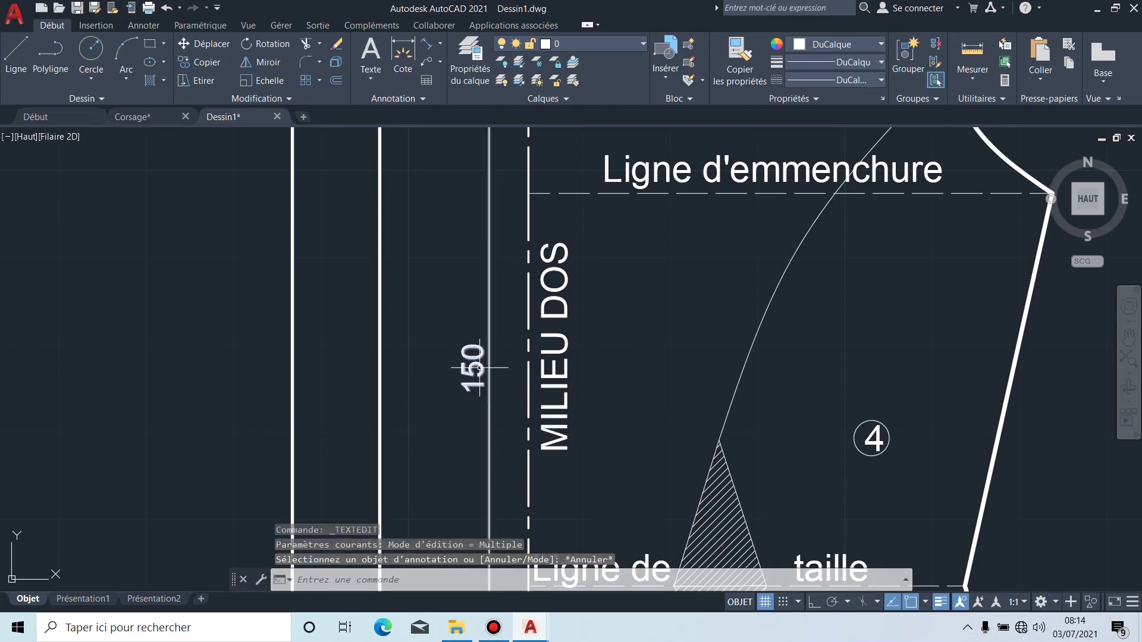
Step: Set the text height of the back bodice's centre-back length dimension to 3
double_click(479, 368)
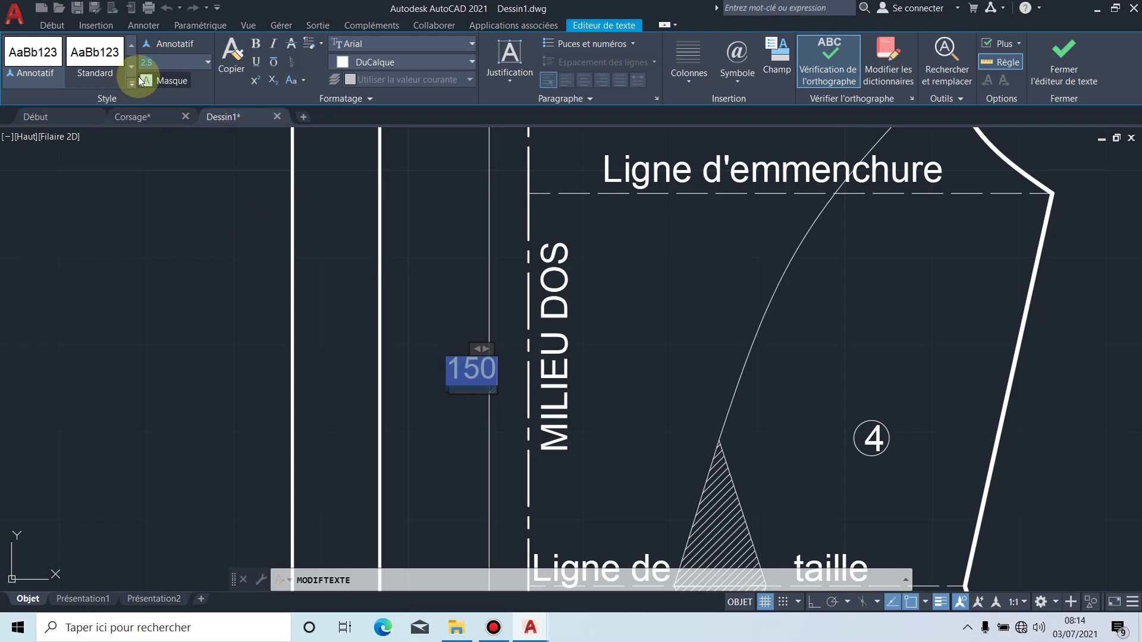
type("3")
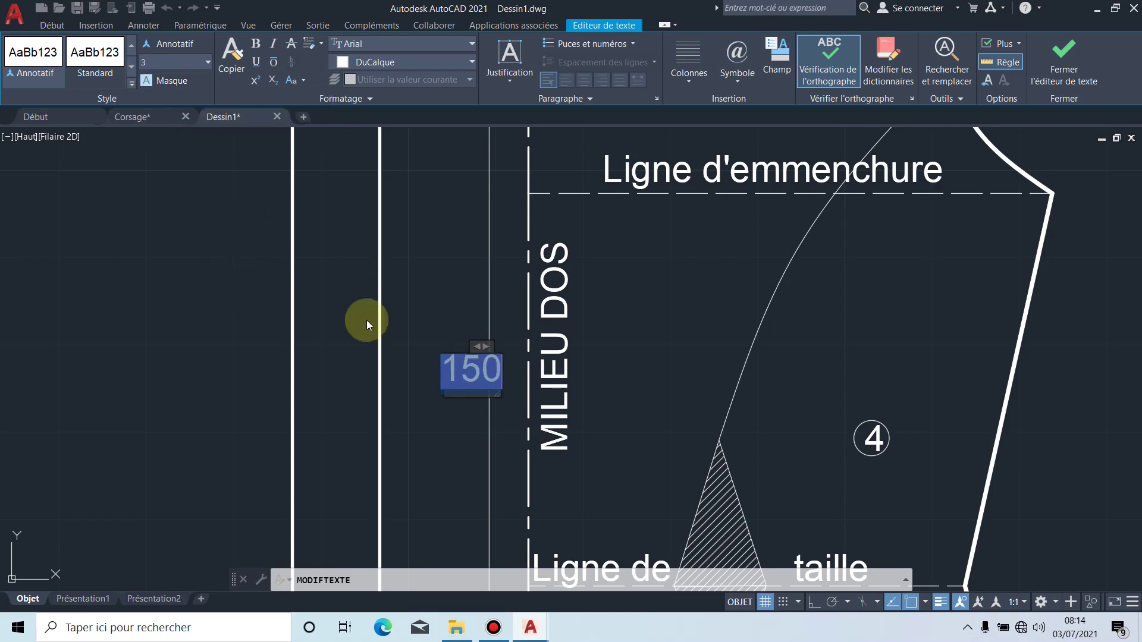
left_click(321, 314)
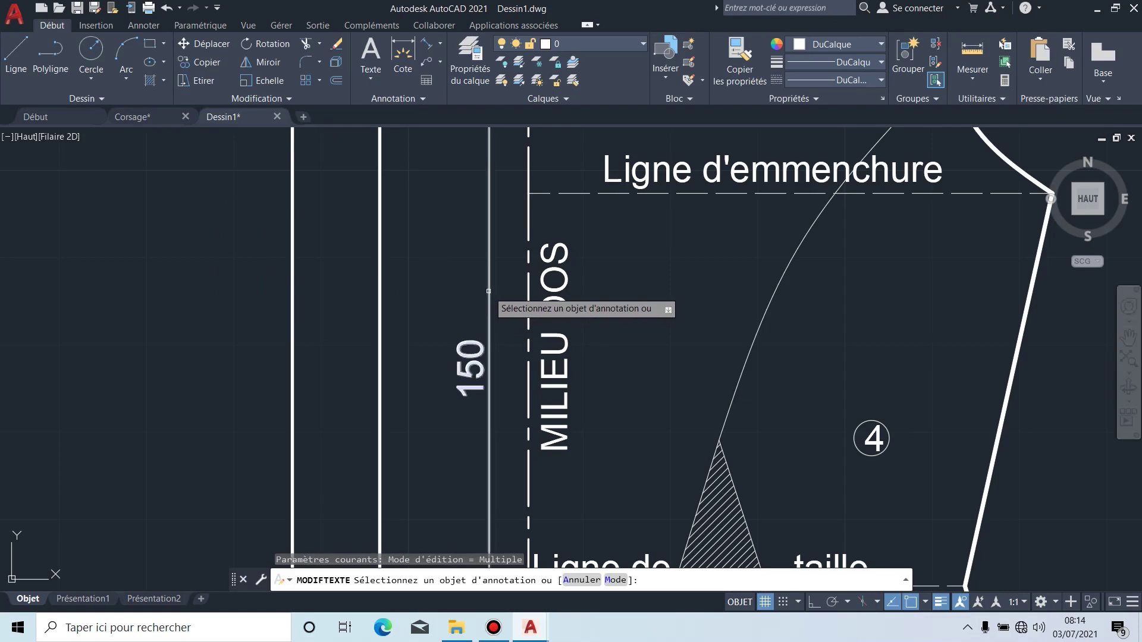
left_click(453, 327)
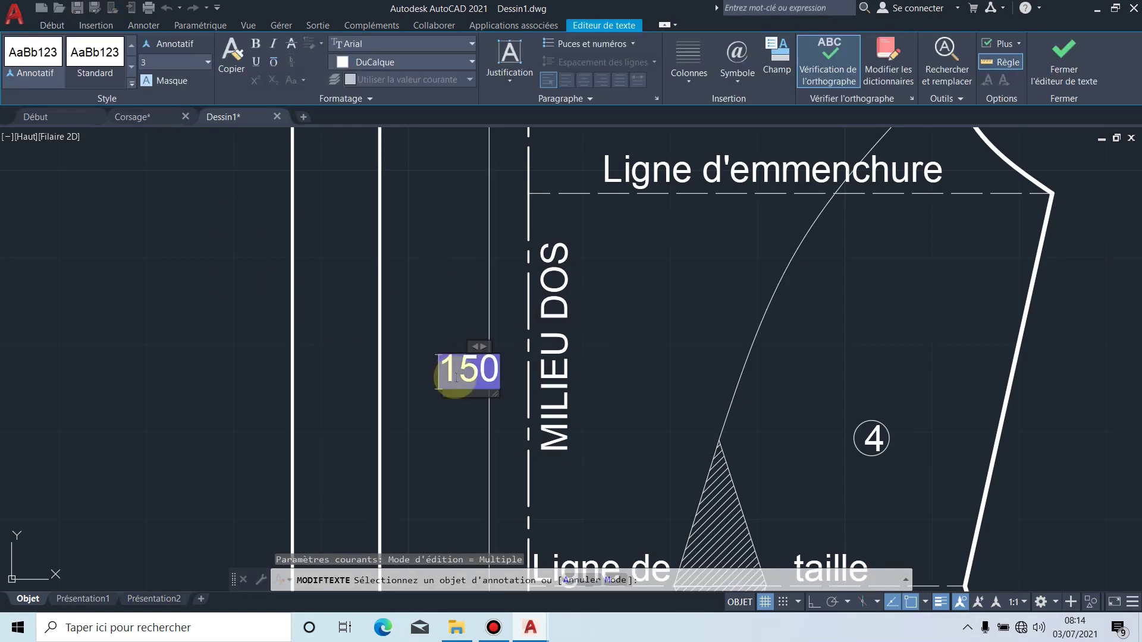
scroll(455, 374, "down", 5)
scroll(471, 223, "up", 4)
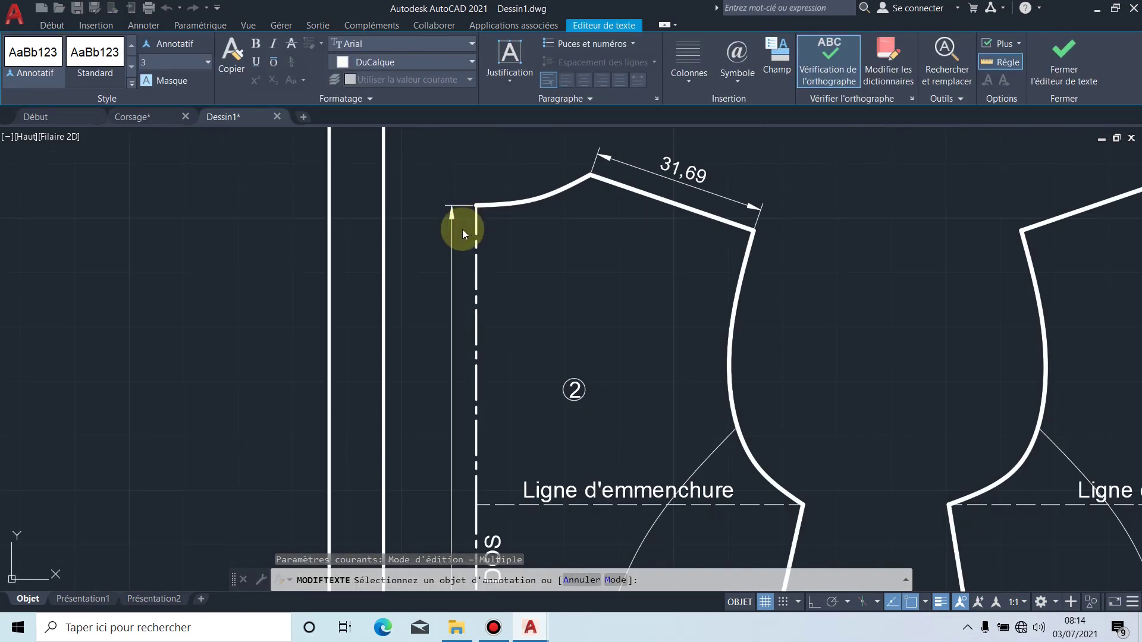
left_click(463, 230)
key("Escape")
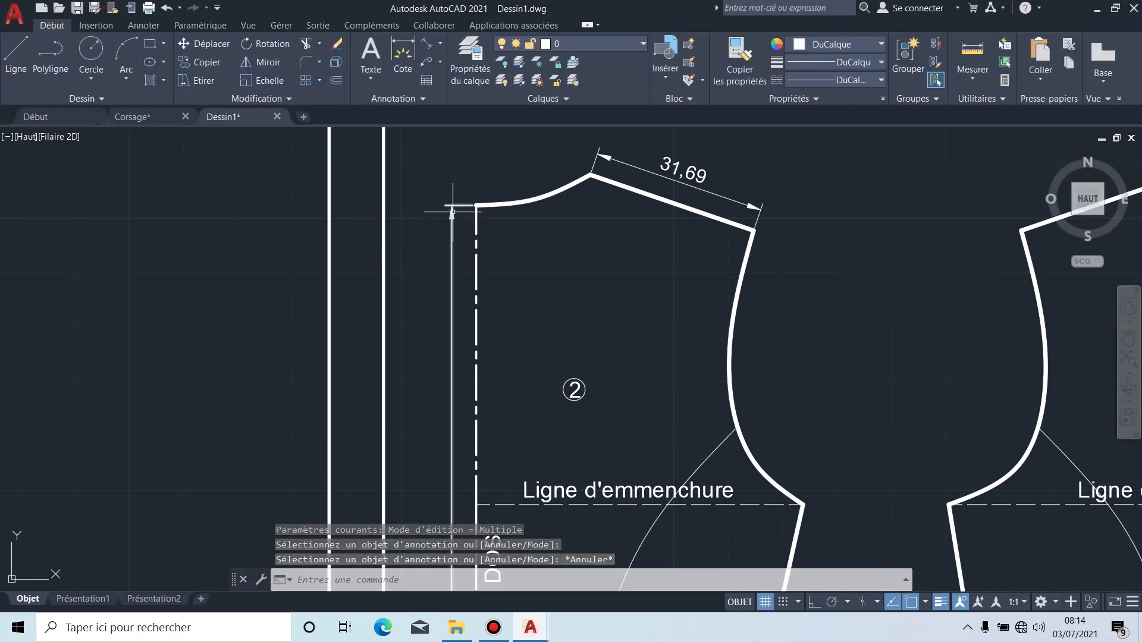
Step: Set the arrow size of the back bodice's centre-back length dimension to 4 in its properties
left_click(452, 214)
scroll(450, 284, "down", 2)
scroll(439, 498, "up", 4)
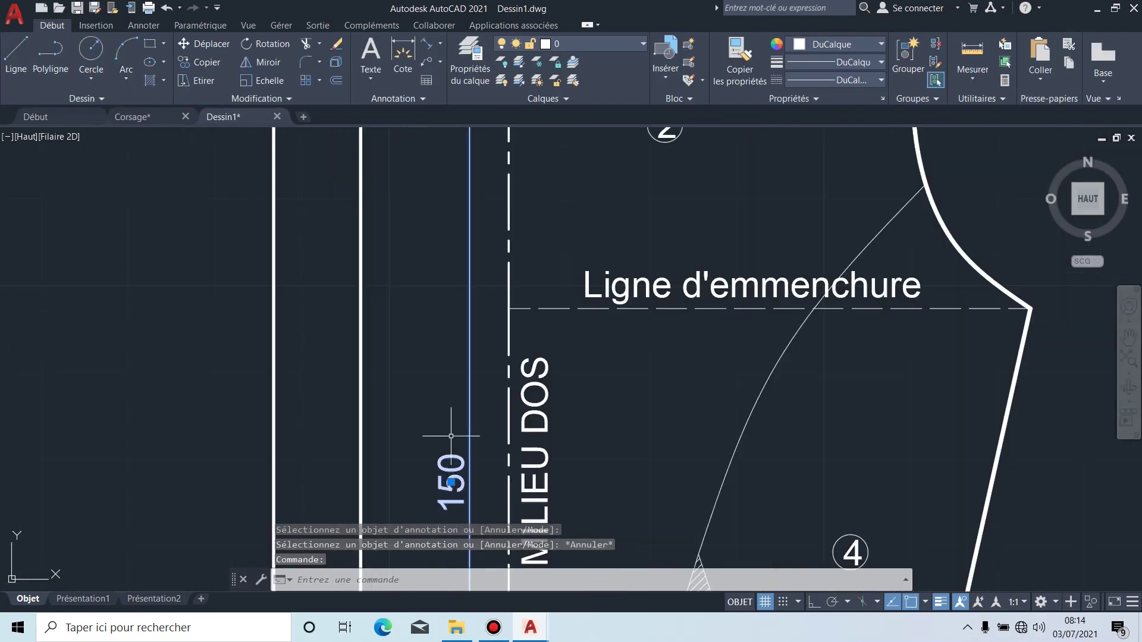
right_click(474, 258)
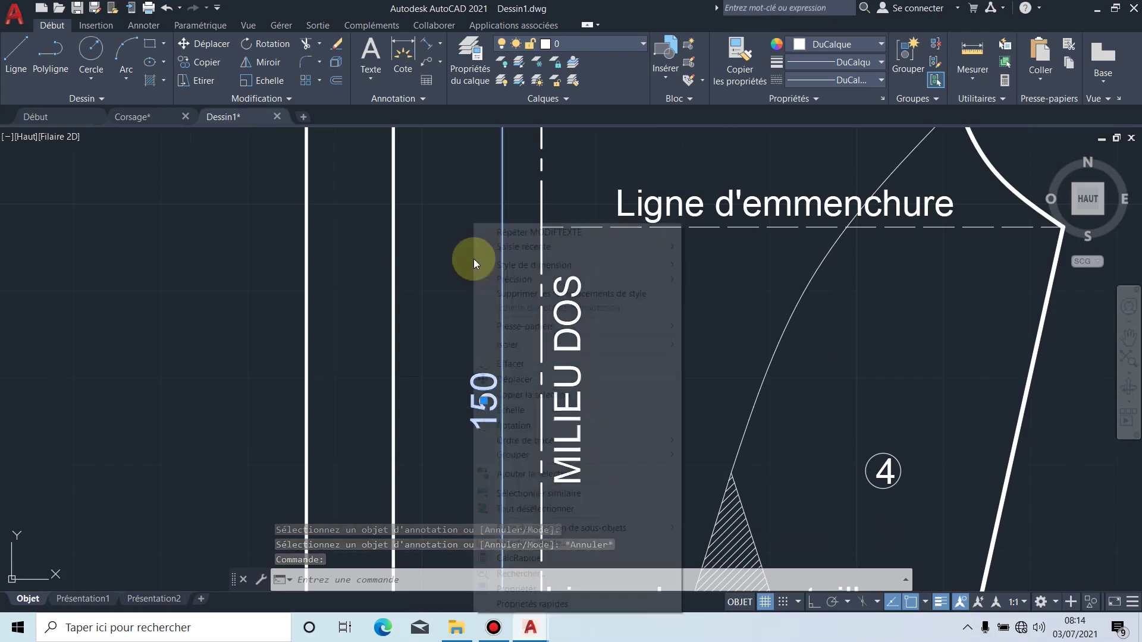
left_click(508, 576)
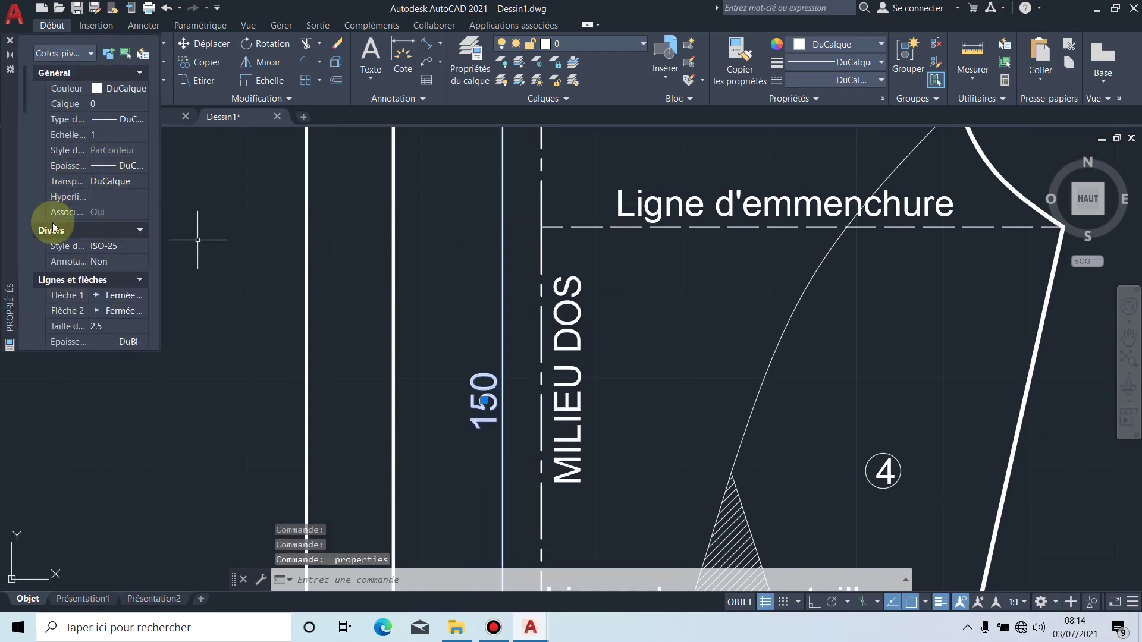
scroll(52, 228, "down", 3)
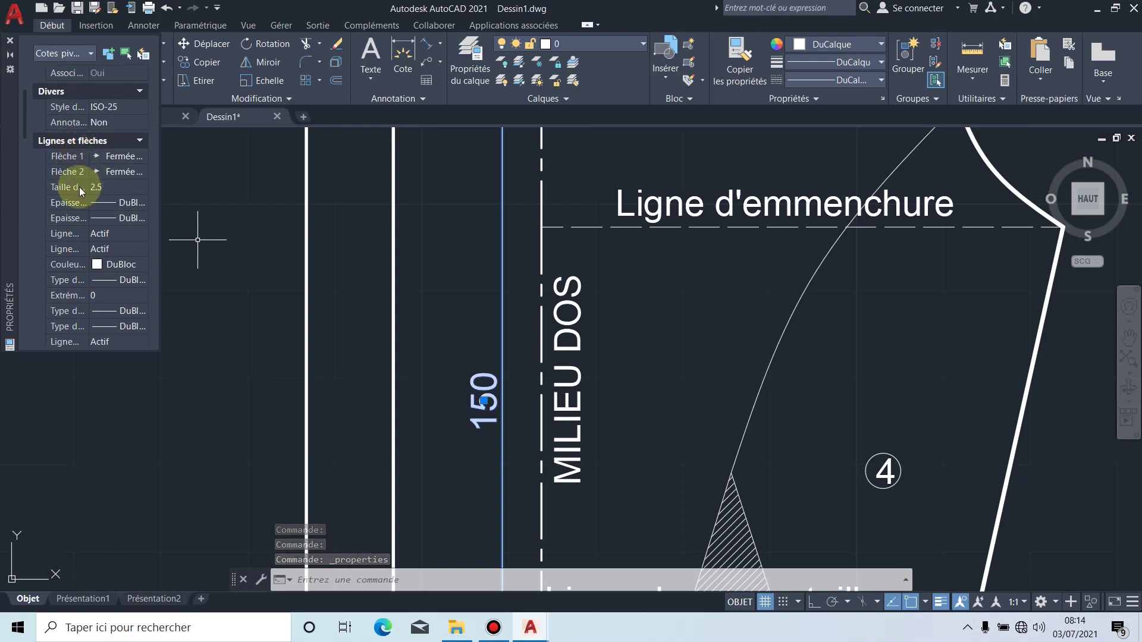
scroll(544, 239, "down", 3)
mouse_move(548, 186)
middle_mouse_down()
mouse_move(517, 324)
mouse_move(458, 367)
middle_mouse_up()
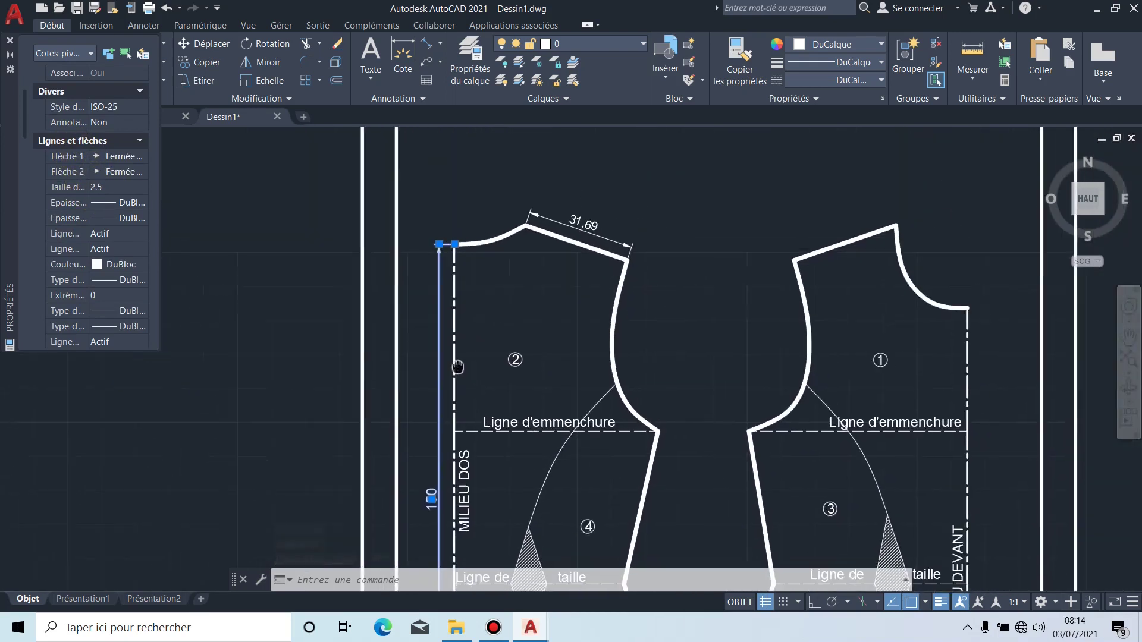
scroll(441, 242, "up", 6)
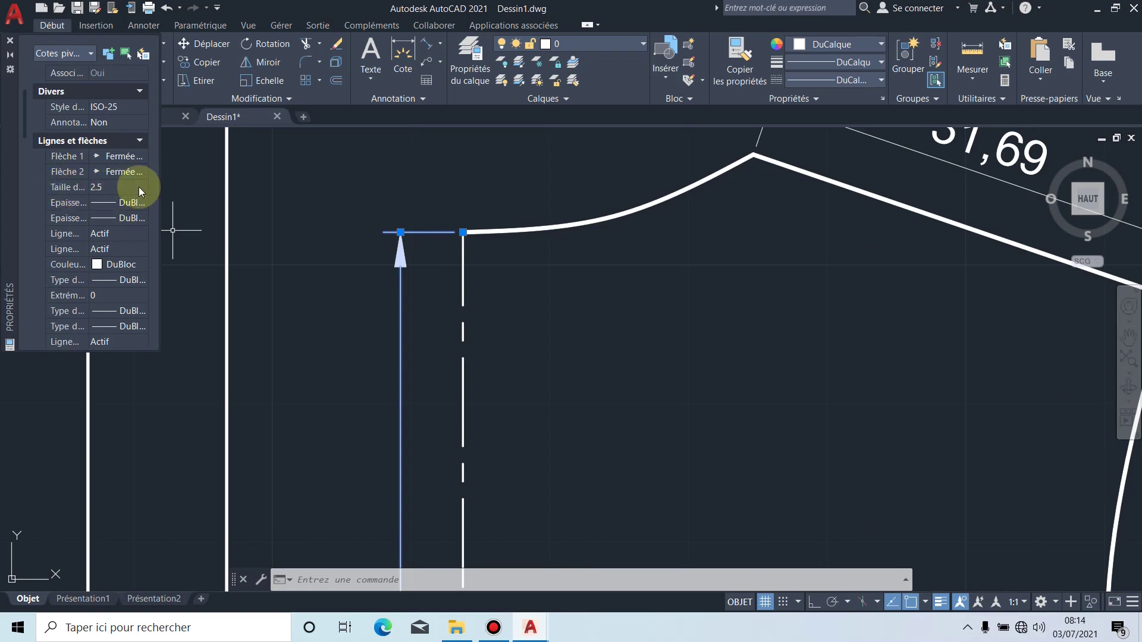
left_click(119, 187)
type("4")
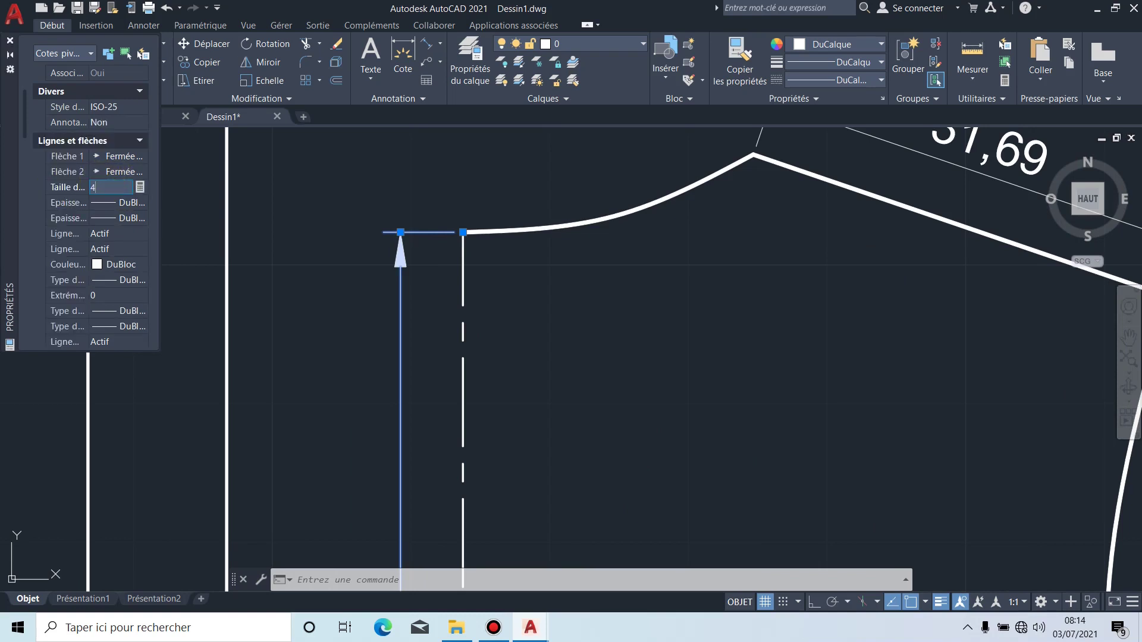
key("Tab")
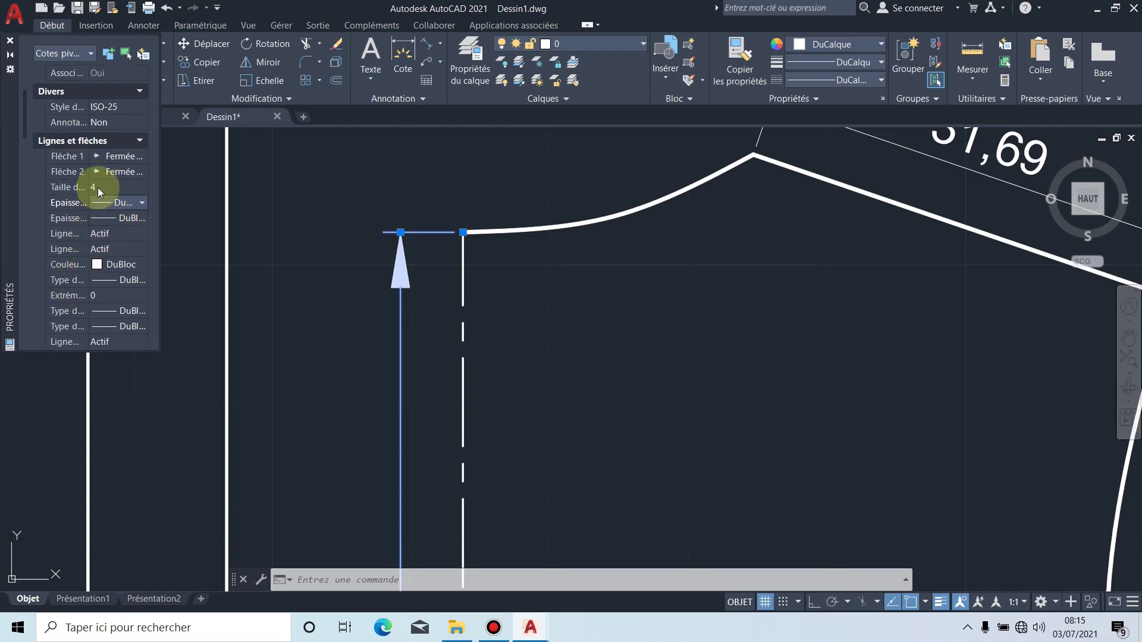
Step: Set the text height property of the selected centre-back dimension to 3
scroll(102, 262, "down", 3)
scroll(99, 259, "down", 2)
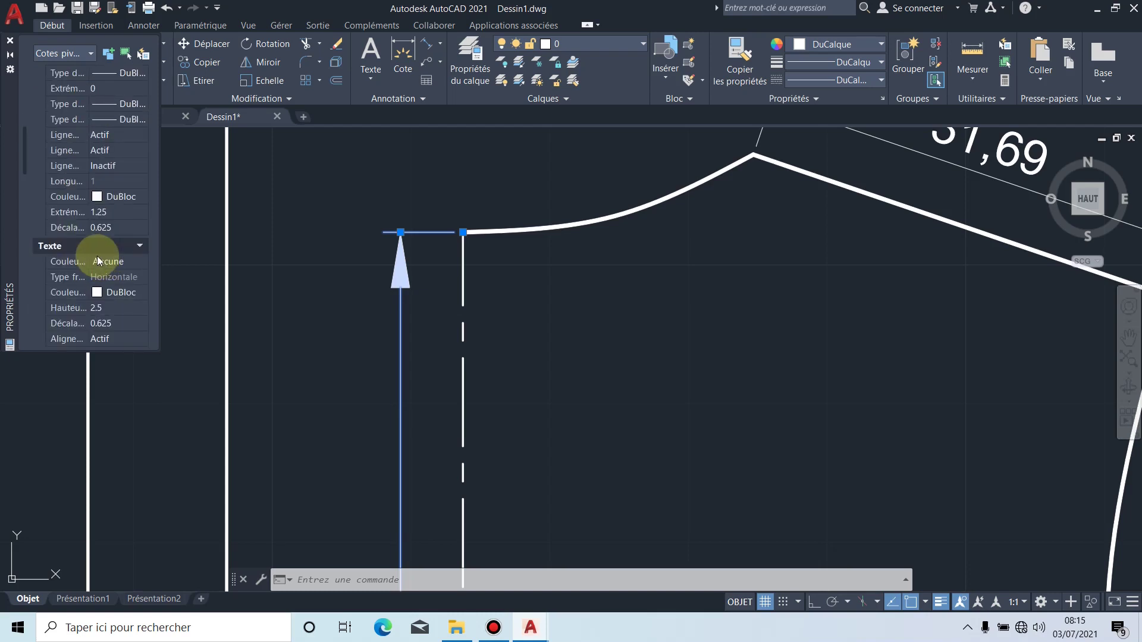
scroll(91, 227, "down", 2)
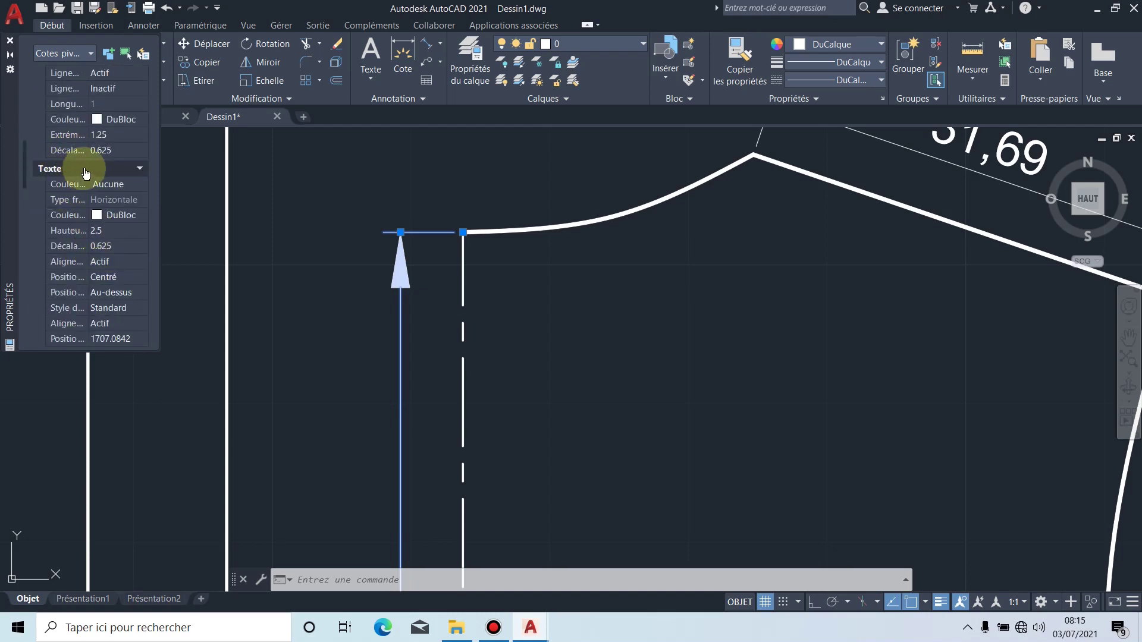
left_click(99, 230)
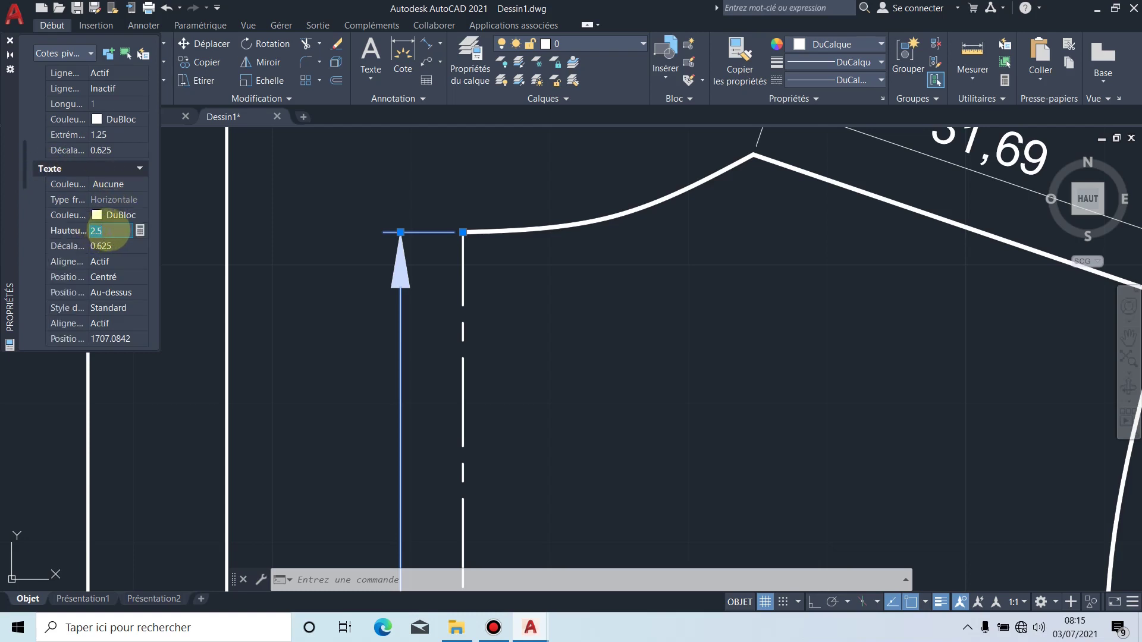
type("3")
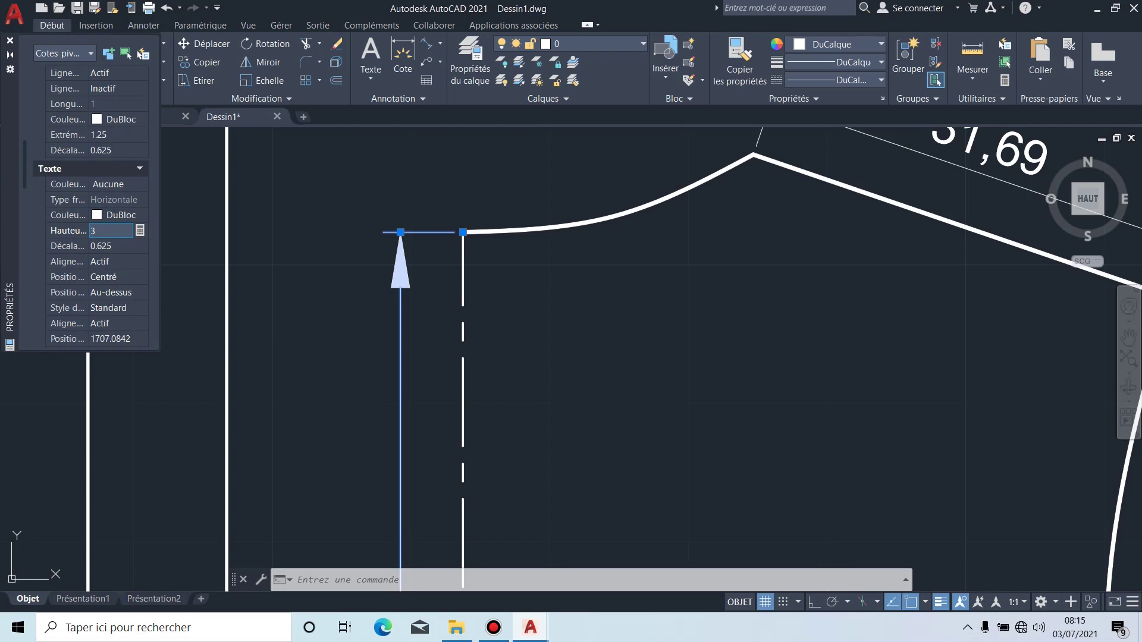
left_click(118, 240)
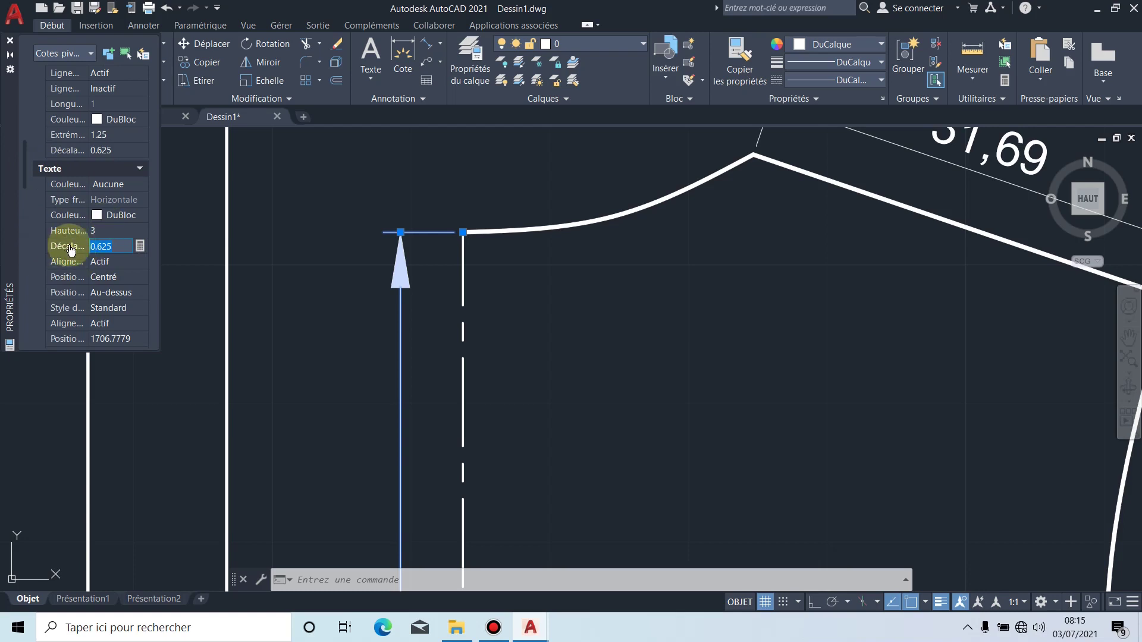
Step: Set the centre-back dimension's text offset to 1, then close its properties and deselect it
middle_click_drag(384, 375, 462, 143)
scroll(448, 335, "down", 4)
middle_click_drag(470, 383, 490, 208)
scroll(464, 443, "up", 6)
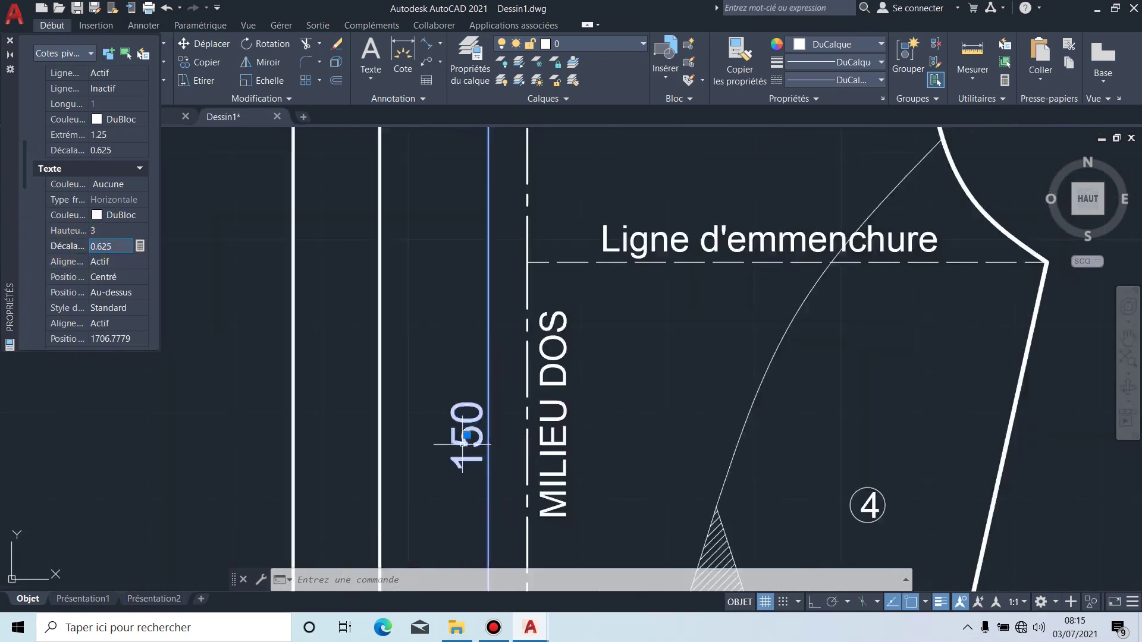
middle_click_drag(497, 431, 495, 334)
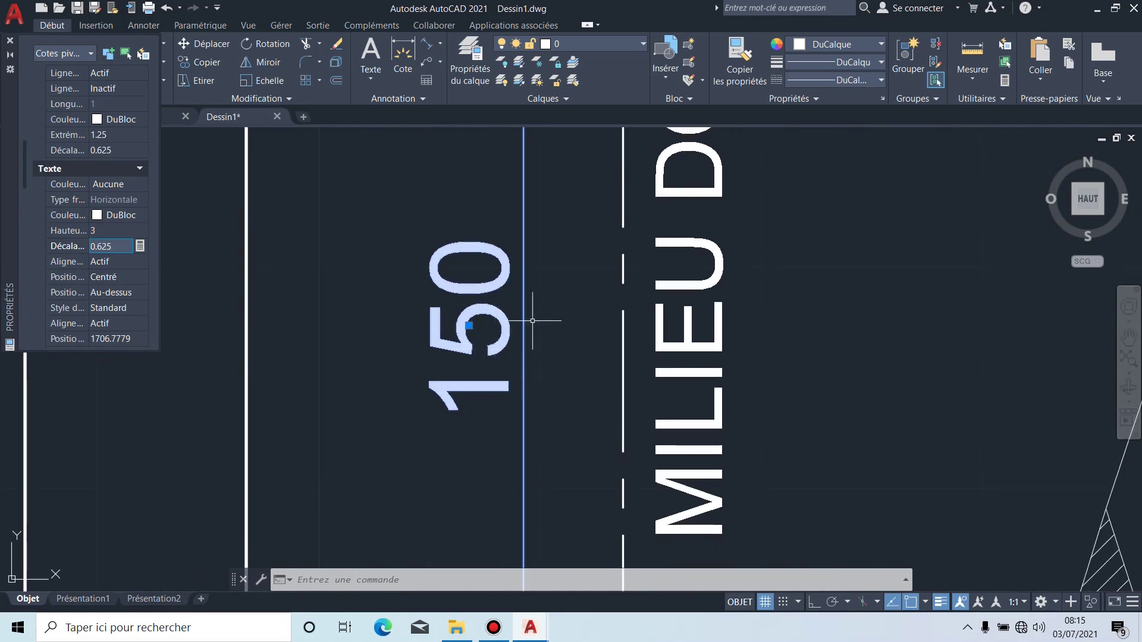
left_click(104, 246)
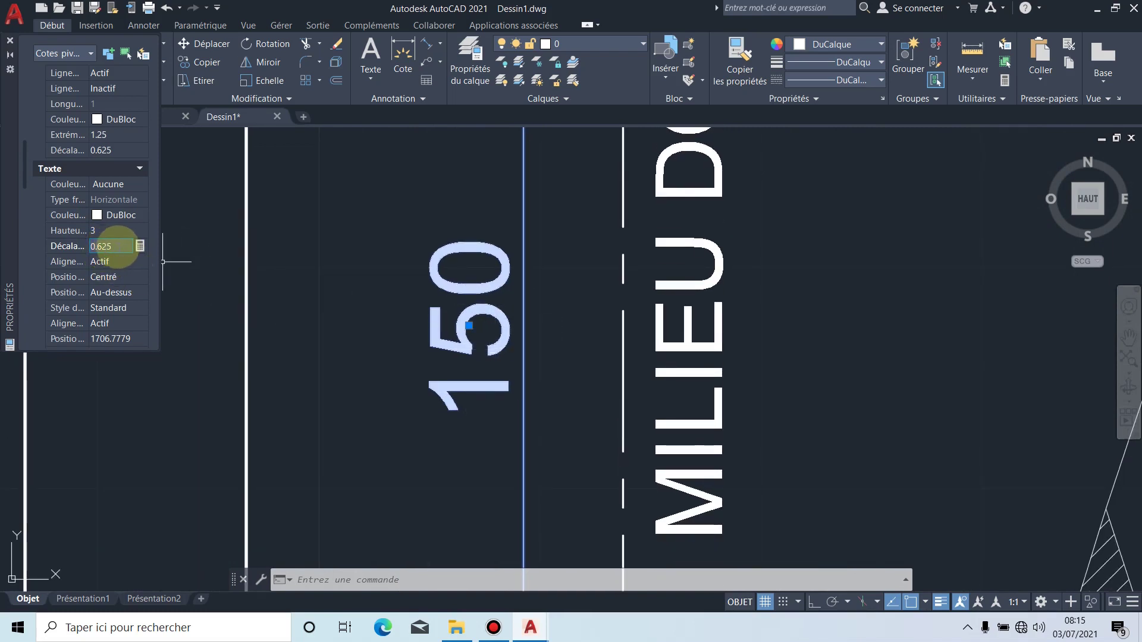
left_click(69, 251)
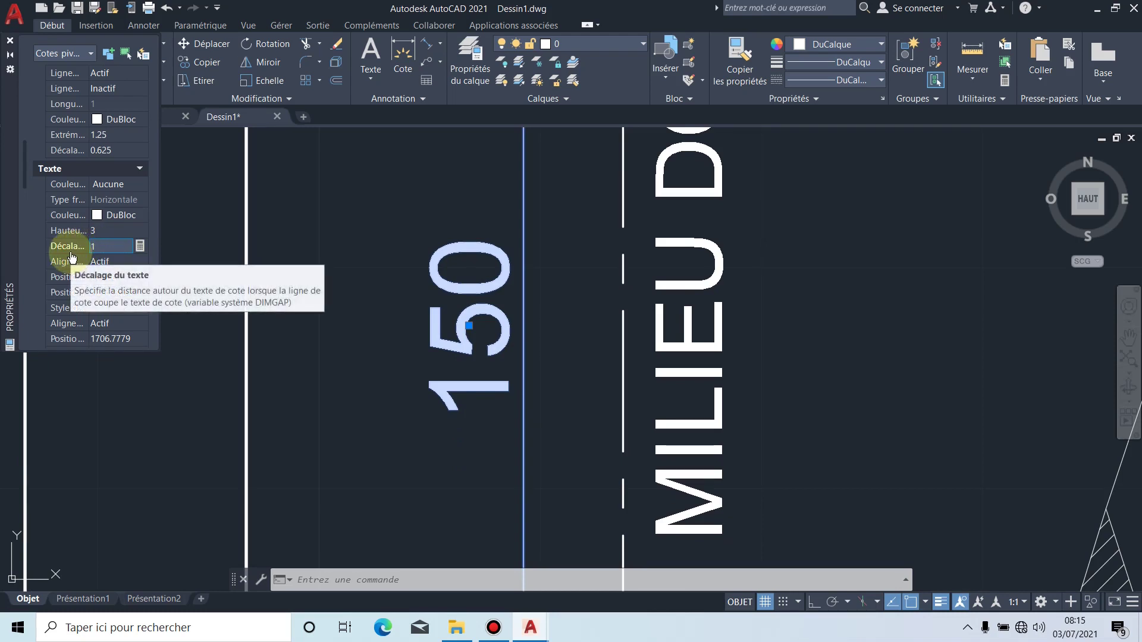
key("Return")
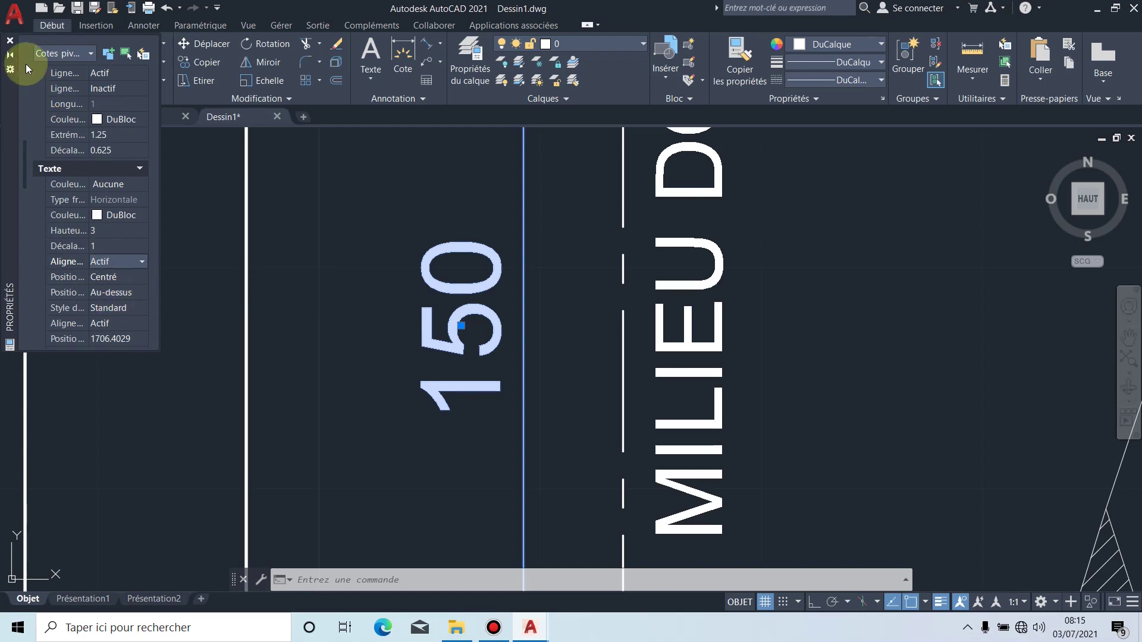
left_click(9, 41)
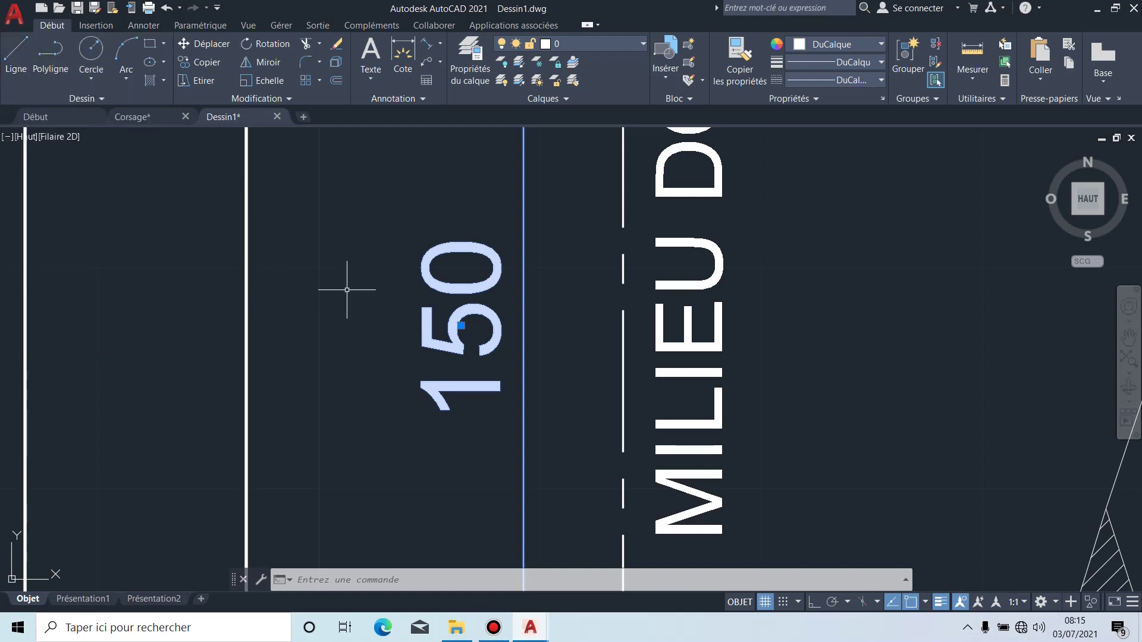
scroll(345, 291, "down", 4)
mouse_move(585, 279)
middle_mouse_down()
mouse_move(580, 366)
mouse_move(549, 379)
middle_mouse_up()
key("Escape")
Step: On the second sheet, draw a vertical line about 99 units long from the front side panel's armhole midpoint to just above its hem, using Ortho
scroll(579, 357, "down", 4)
scroll(549, 380, "down", 2)
middle_click_drag(680, 383, 542, 360)
middle_click_drag(774, 380, 508, 319)
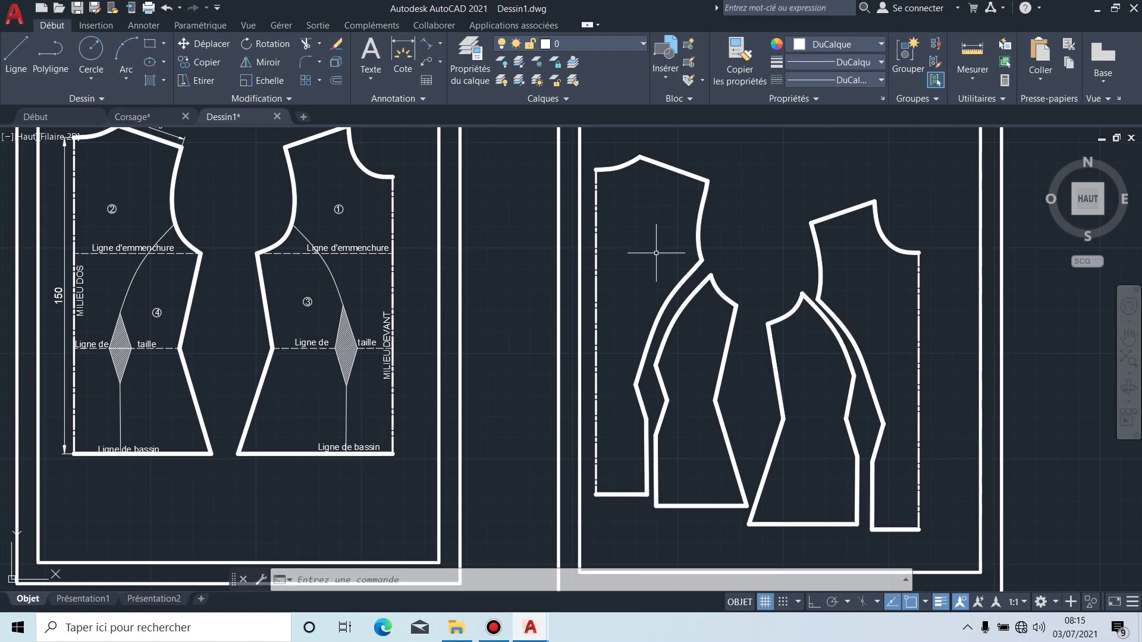
scroll(654, 252, "up", 2)
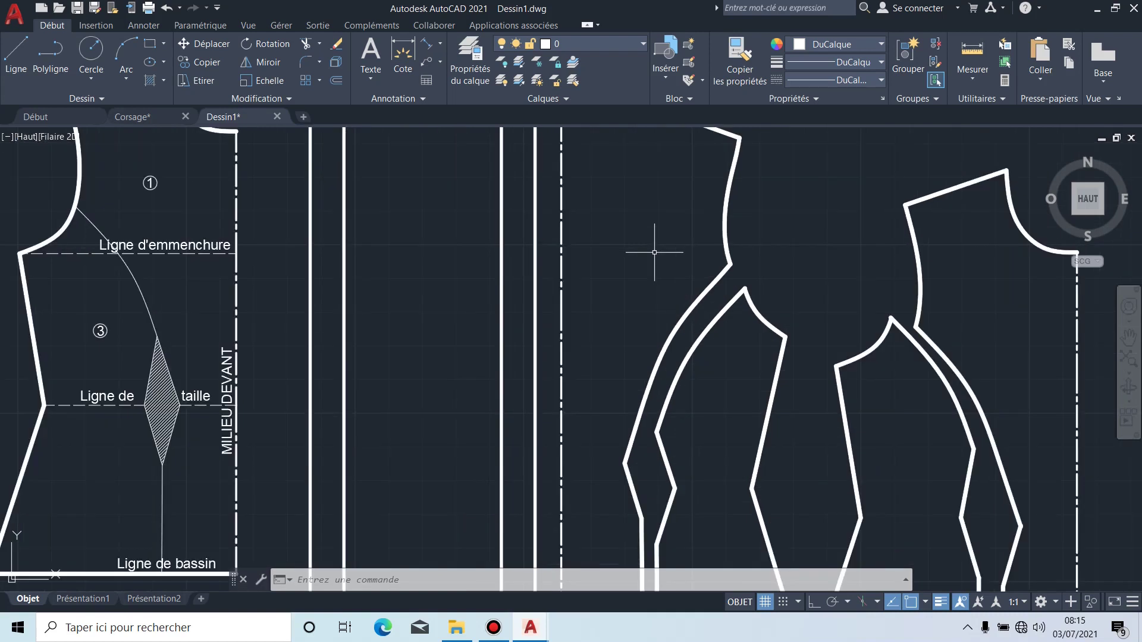
scroll(655, 252, "down", 2)
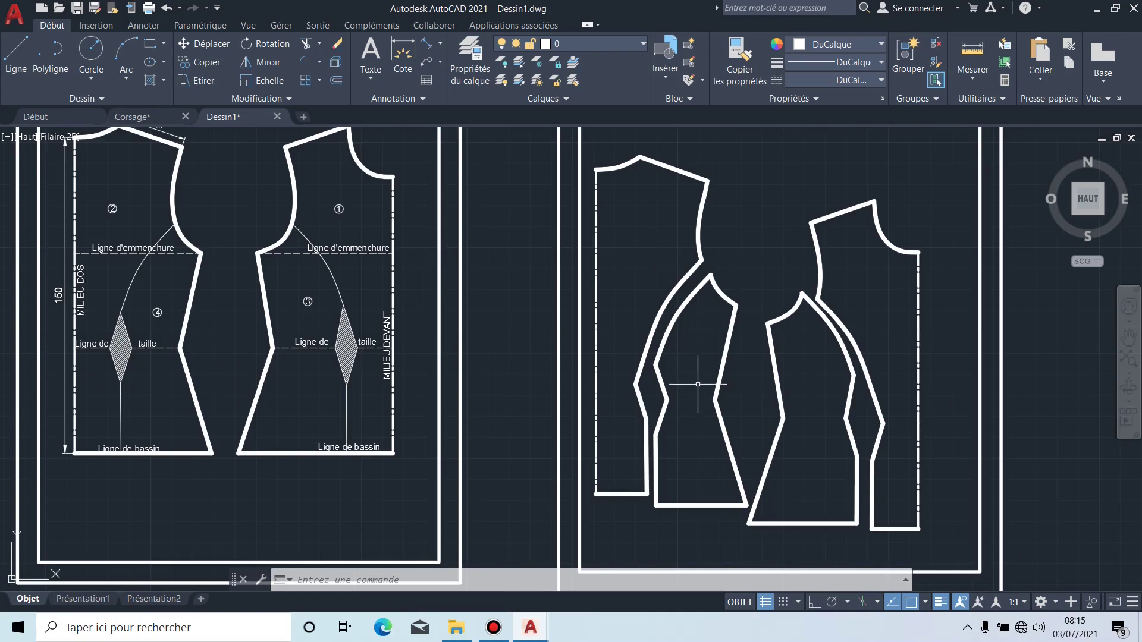
left_click(15, 51)
middle_click_drag(827, 436, 739, 385)
scroll(705, 270, "up", 4)
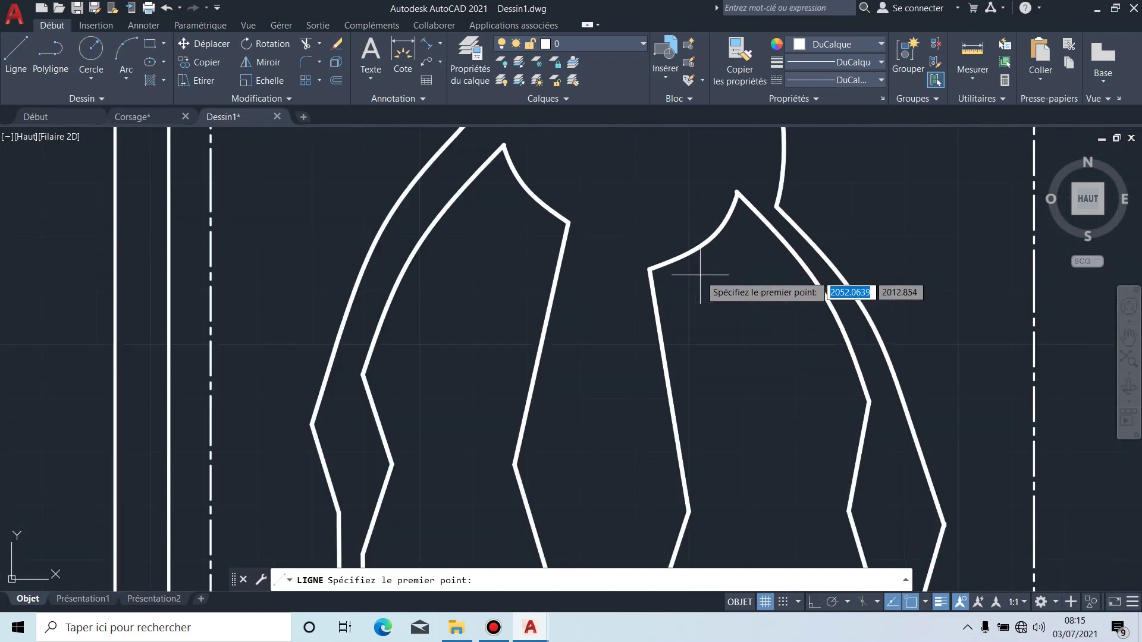
left_click(705, 244)
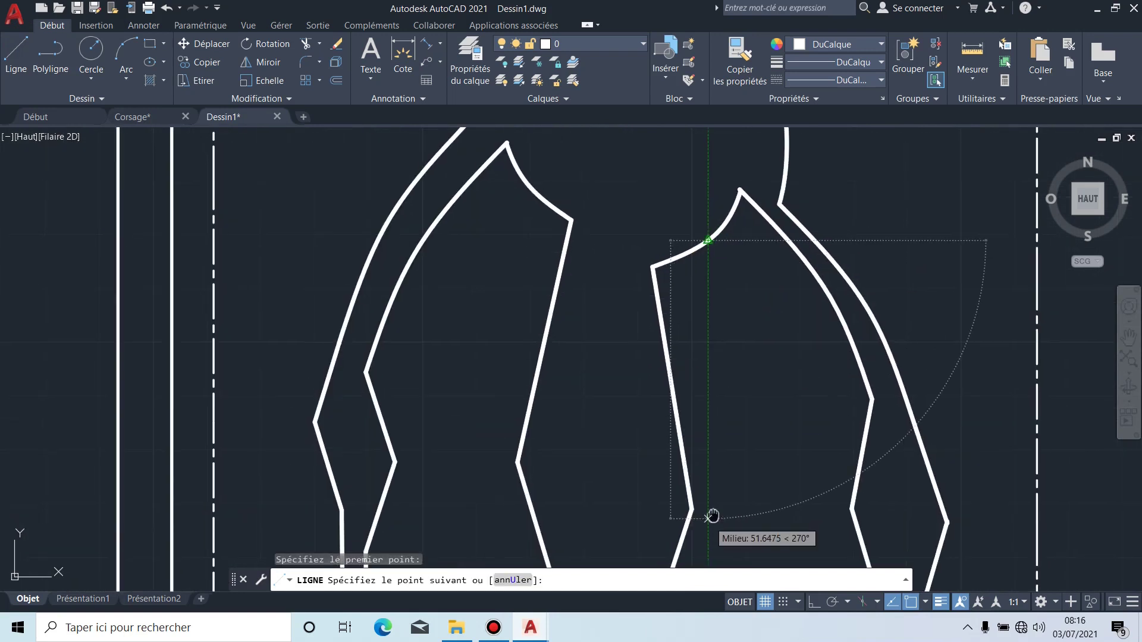
middle_click_drag(714, 509, 723, 327)
middle_click_drag(711, 515, 714, 333)
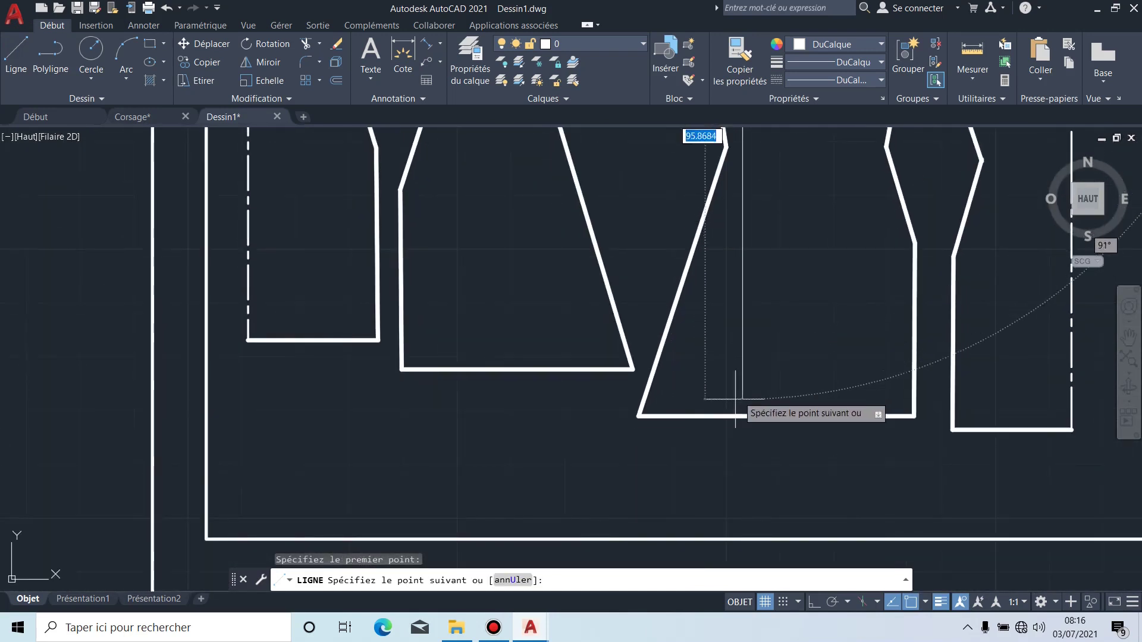
left_click(813, 604)
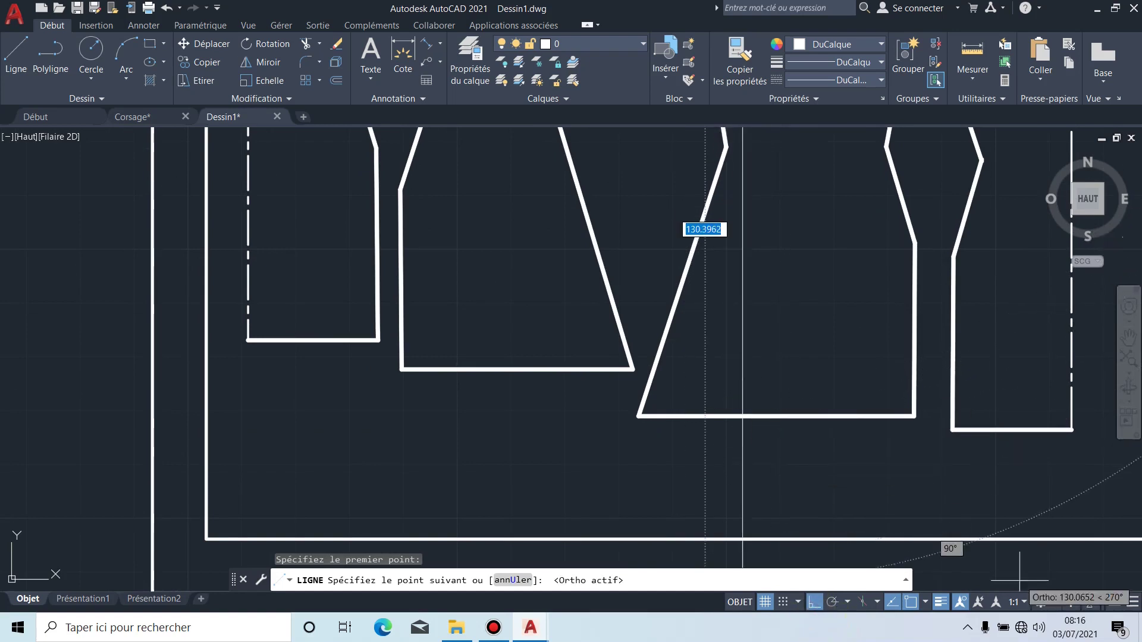
left_click(909, 603)
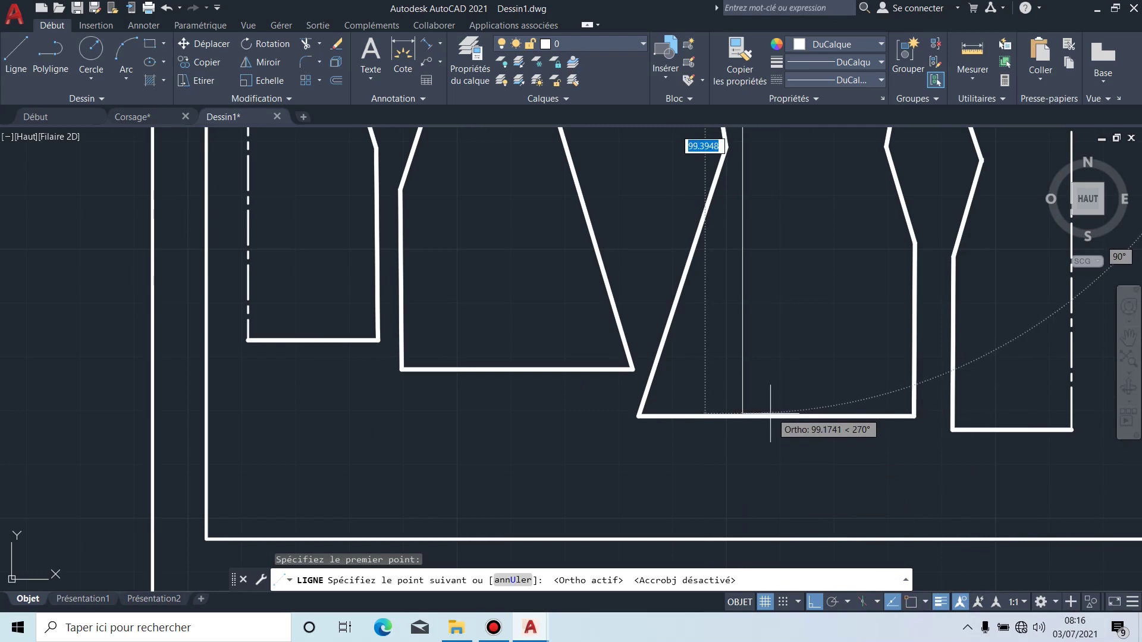
left_click(767, 413)
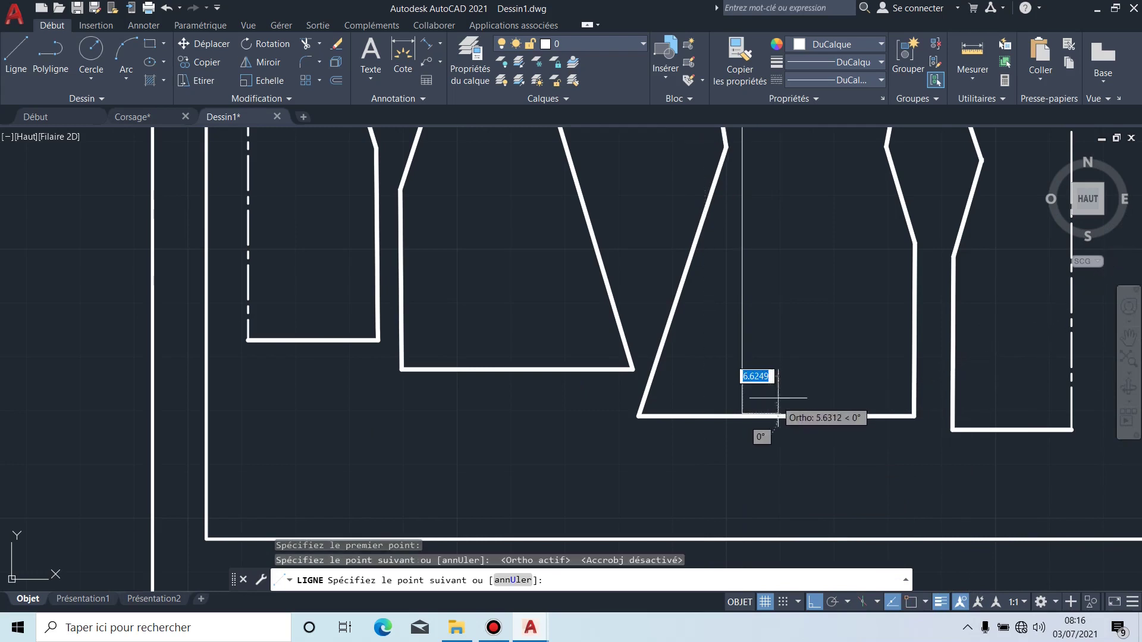
key("Escape")
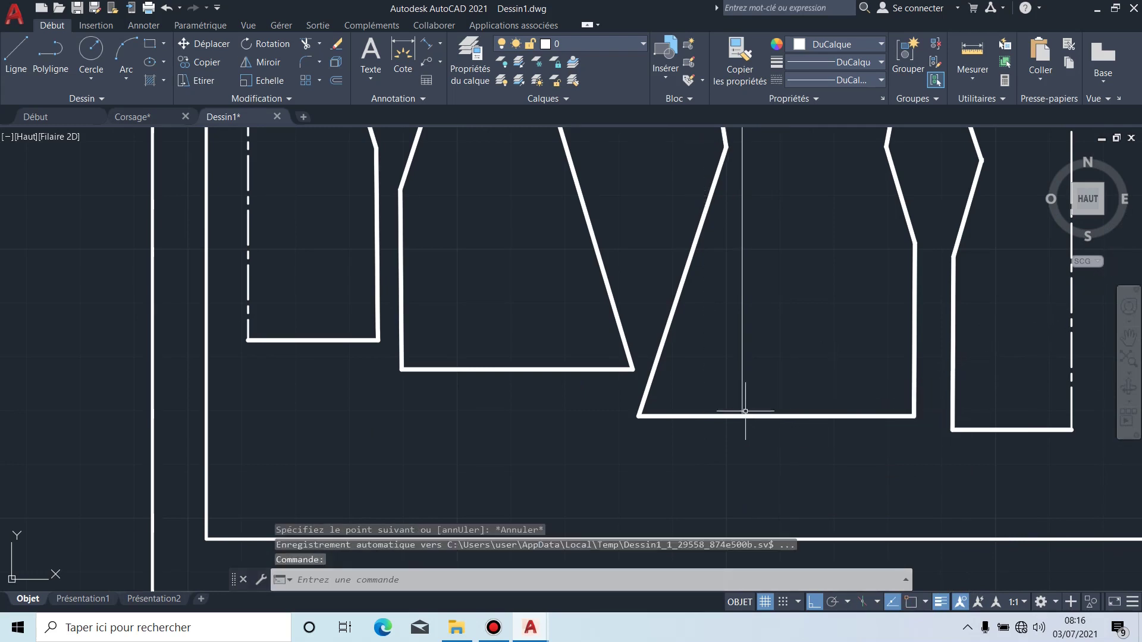
Step: Draw a short sloping line up and left from the grainline's lower end as the arrowhead's first side, with object snap on and Ortho off
scroll(745, 411, "up", 2)
left_click(16, 55)
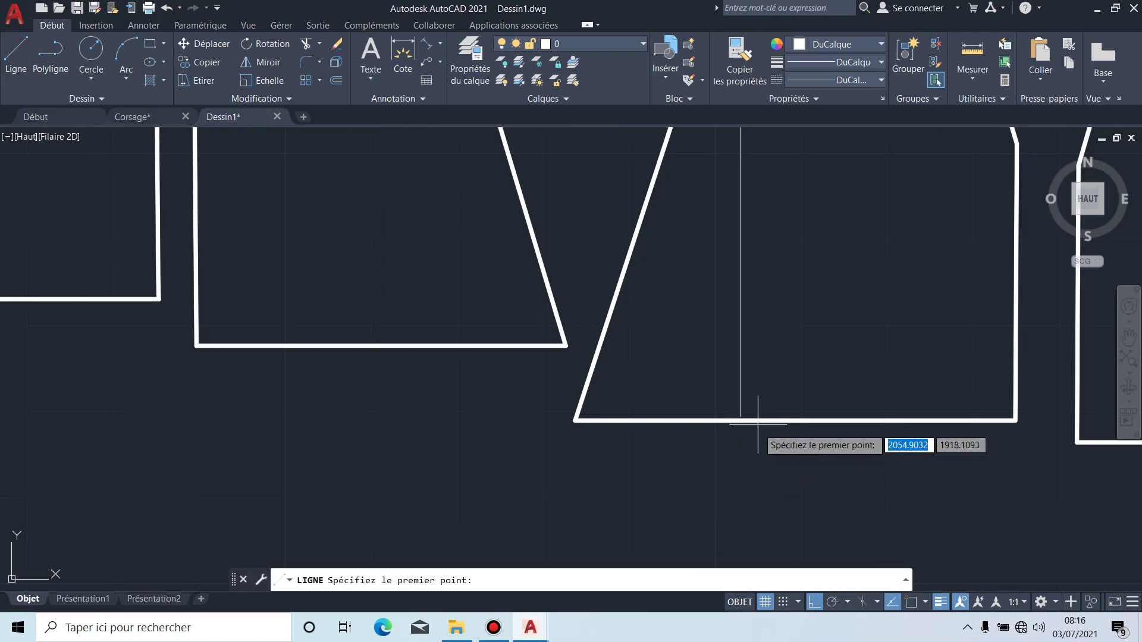
scroll(758, 424, "up", 2)
left_click(912, 602)
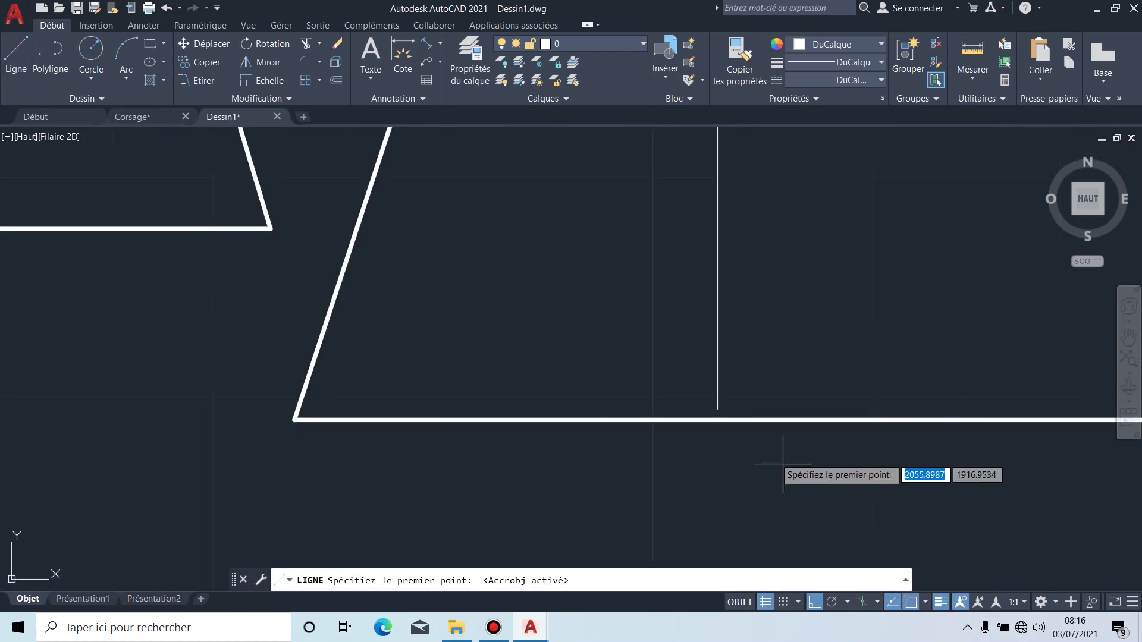
left_click(718, 409)
scroll(699, 376, "up", 2)
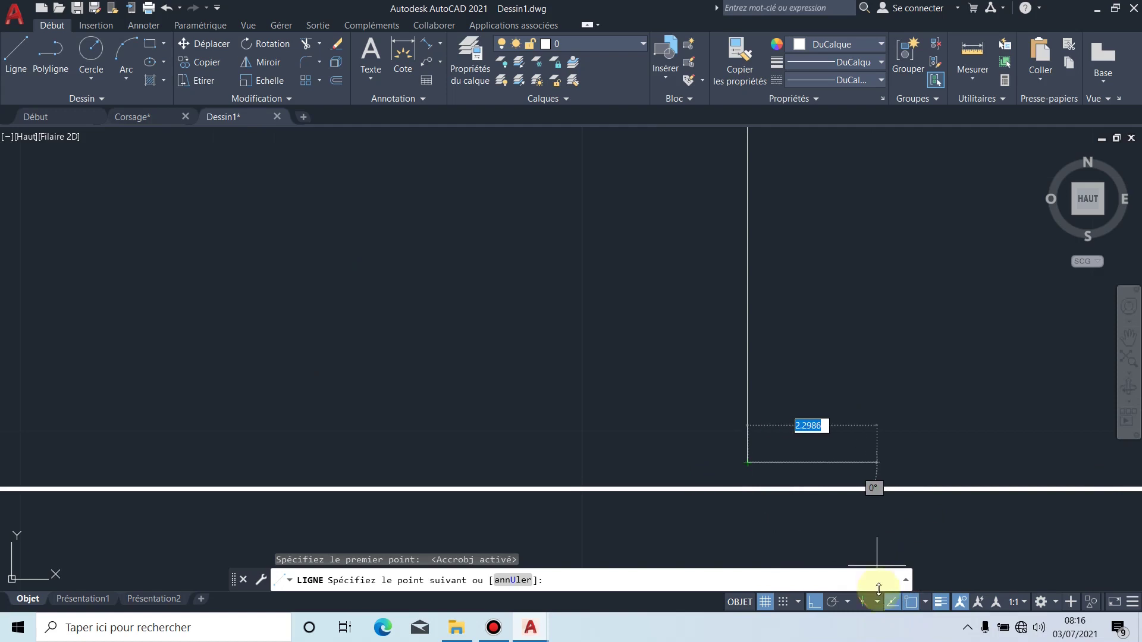
left_click(816, 603)
scroll(715, 454, "up", 4)
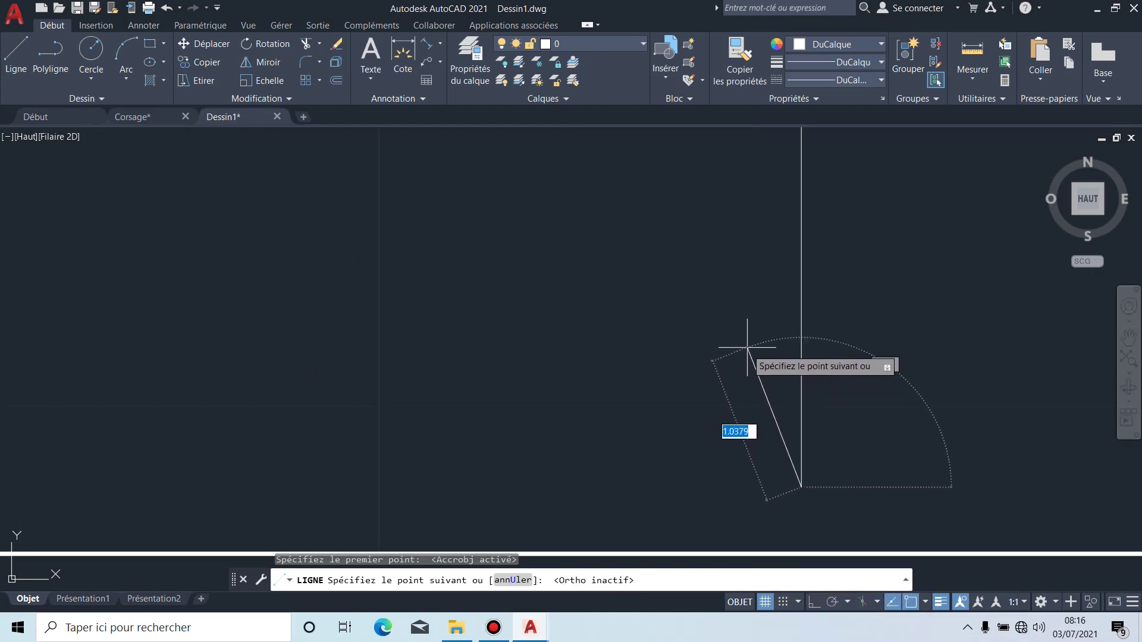
left_click(748, 323)
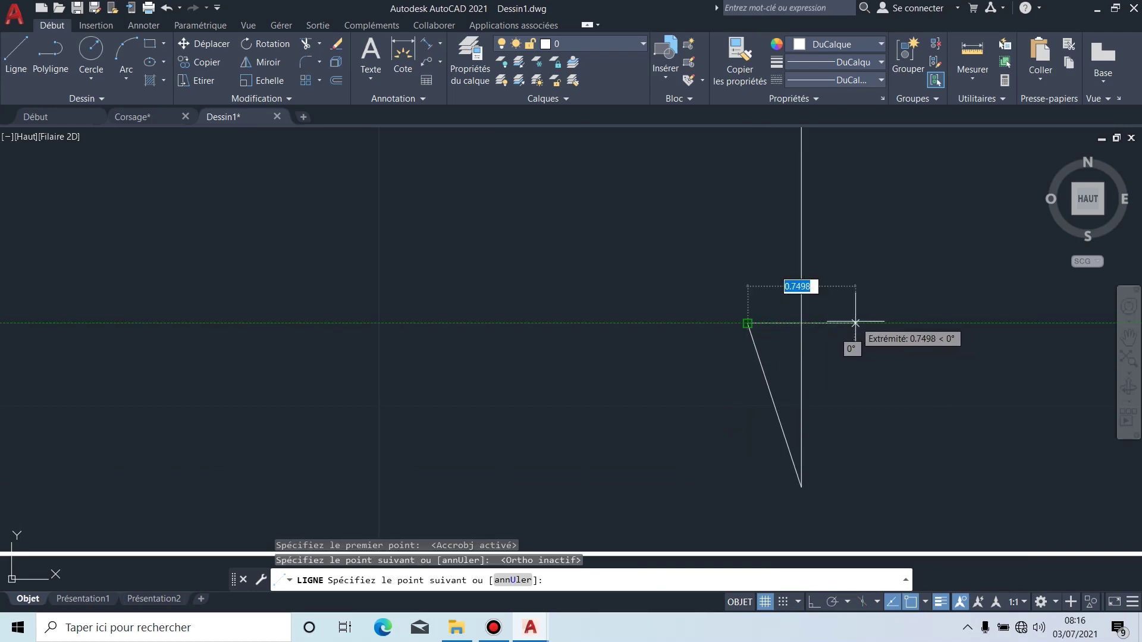
Step: Complete the arrowhead triangle with a horizontal top edge about 0.75 units wide and a second sloping side ending at the grainline's lower end
left_click(911, 602)
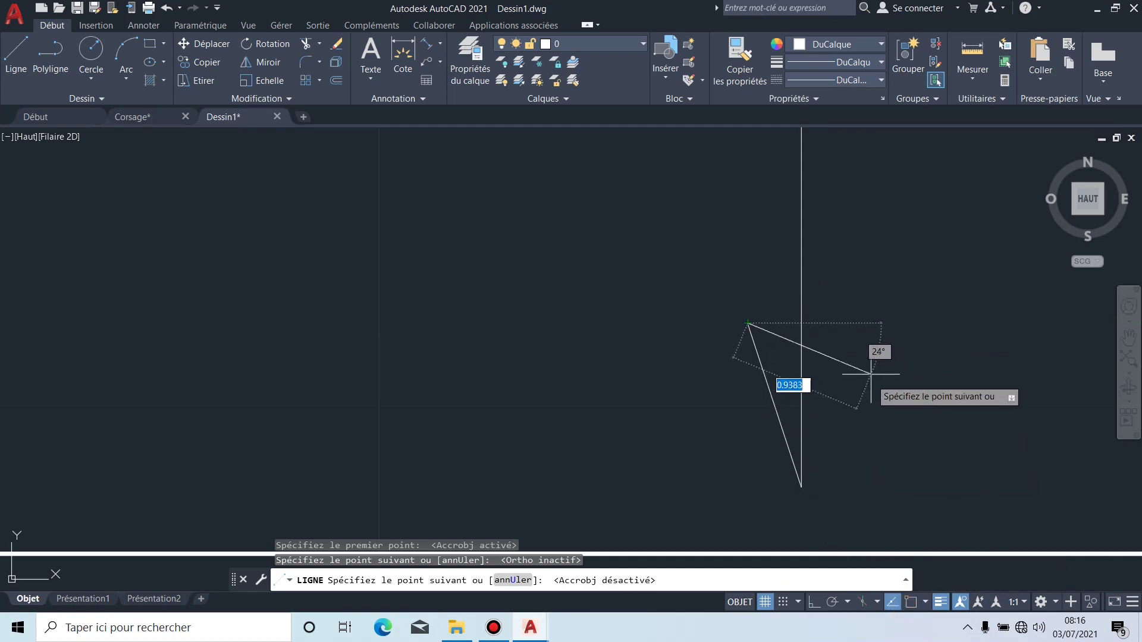
left_click(854, 323)
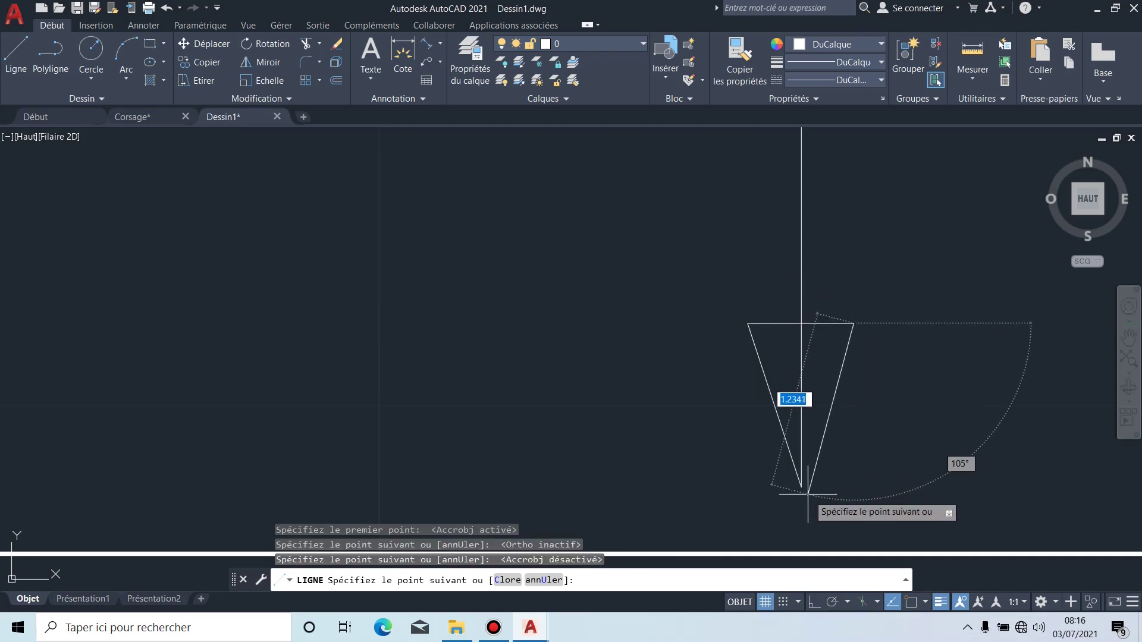
left_click(911, 602)
left_click(801, 487)
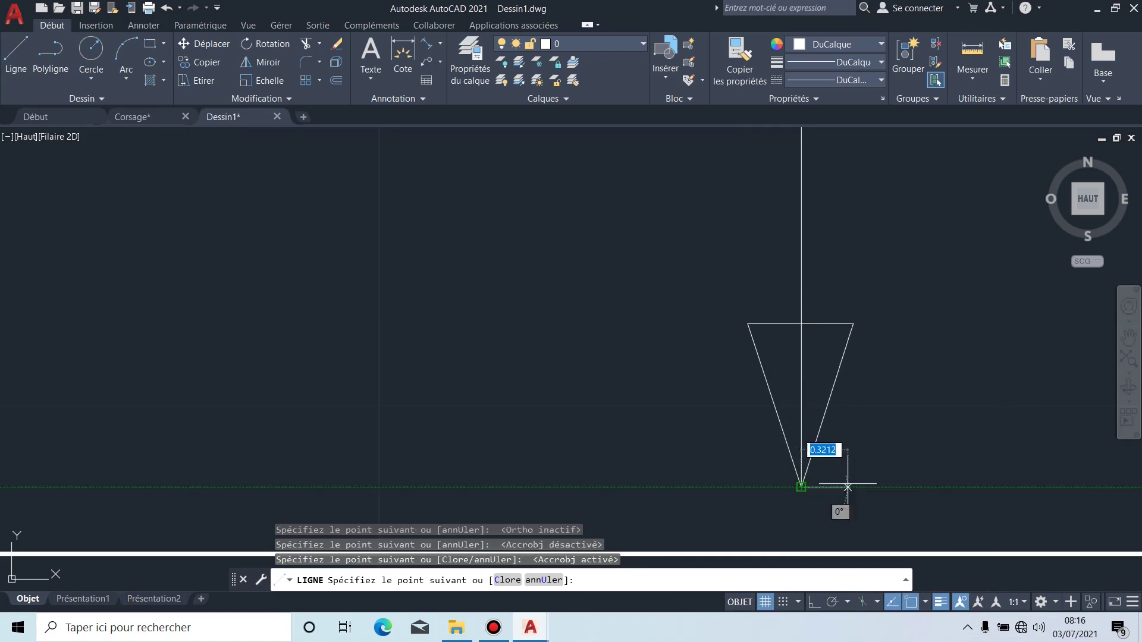
key("Escape")
Step: Delete the horizontal top edge of the arrowhead, keeping only its two sloping sides
scroll(1001, 476, "down", 5)
middle_click_drag(1006, 449, 737, 423)
scroll(736, 423, "down", 3)
scroll(807, 379, "down", 3)
scroll(719, 400, "up", 4)
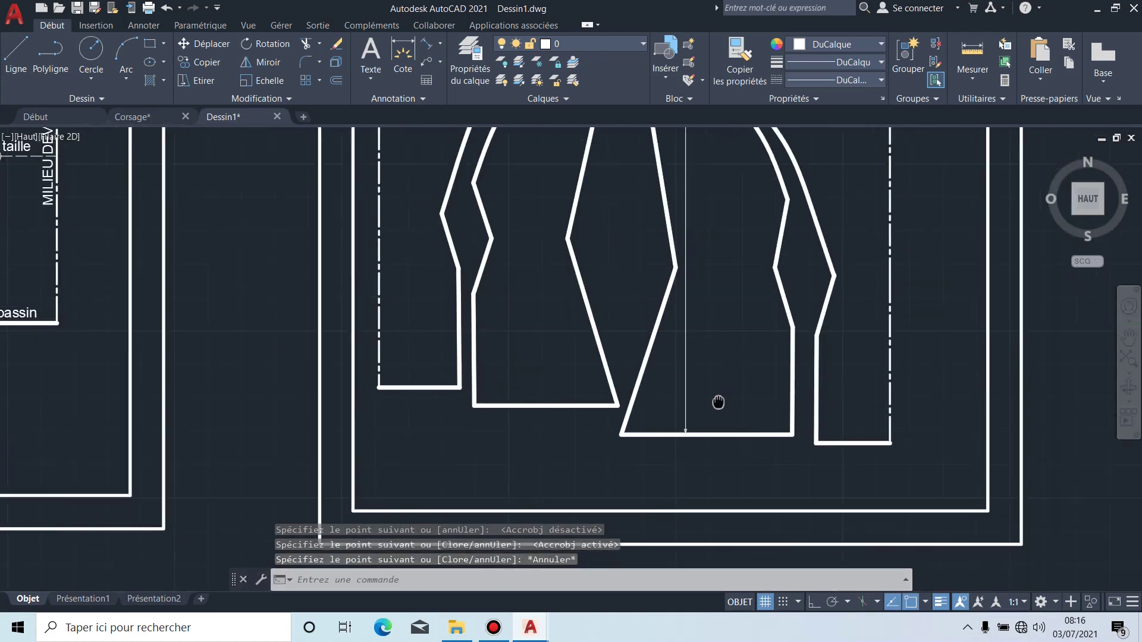
scroll(672, 459, "up", 6)
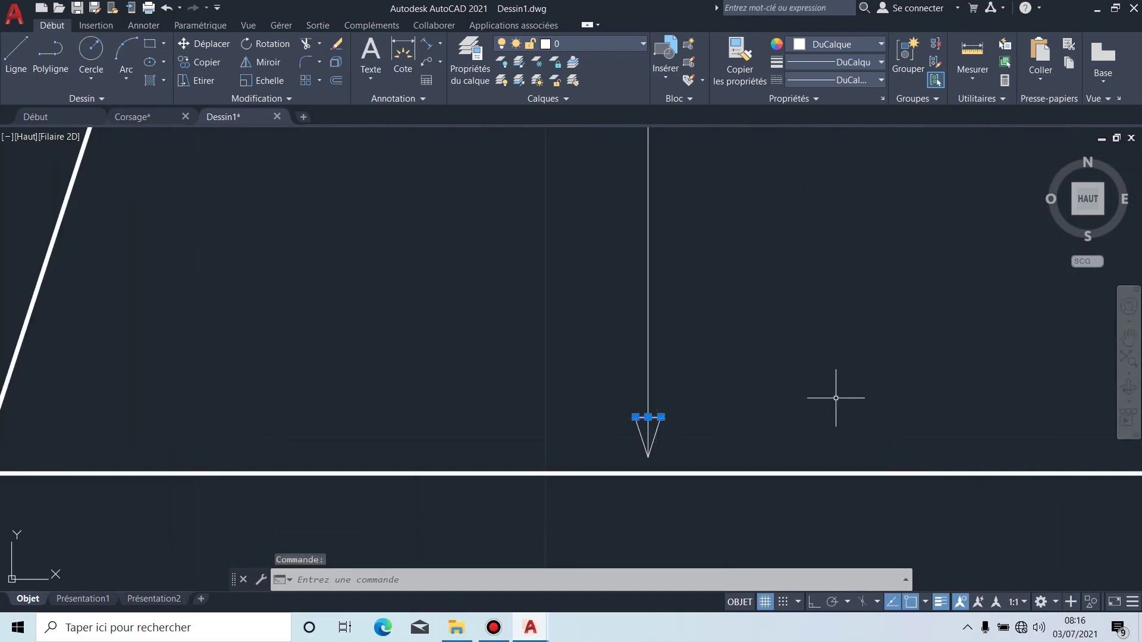
key("Delete")
scroll(621, 425, "up", 2)
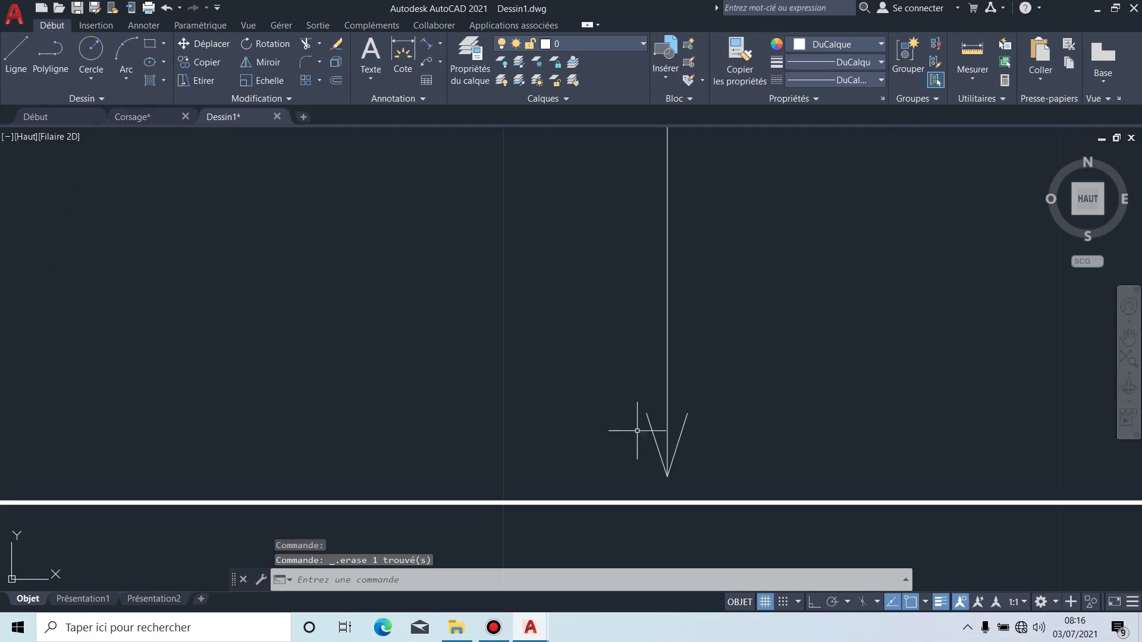
Step: Try to scale up the two arrowhead sides freehand from their tip, and undo the scaling
left_click(685, 427)
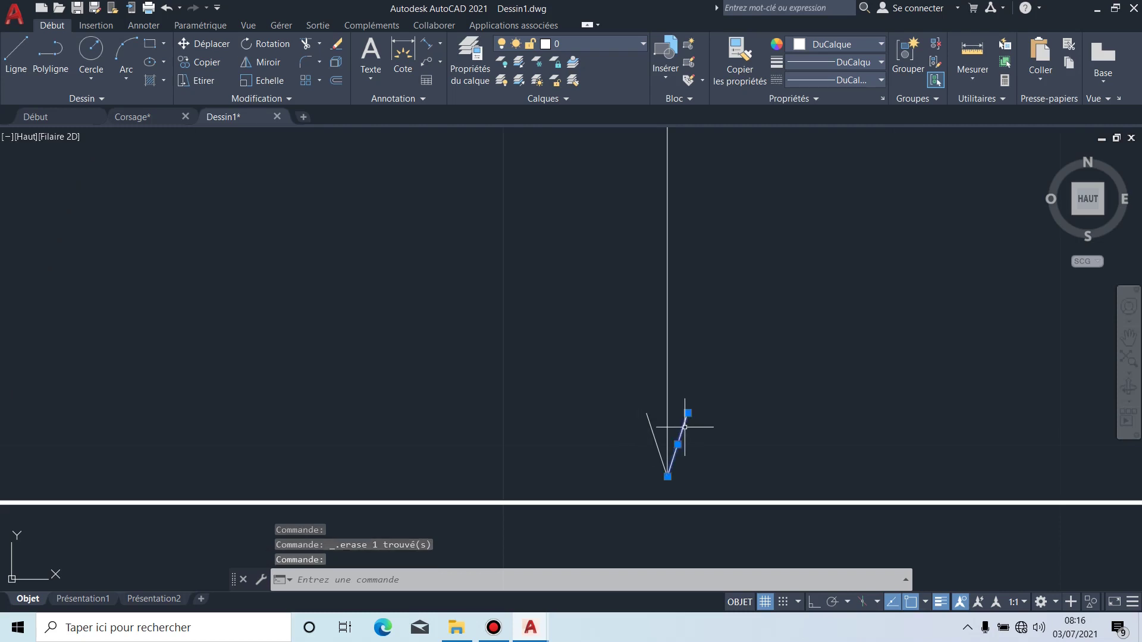
left_click(653, 424)
left_click(265, 81)
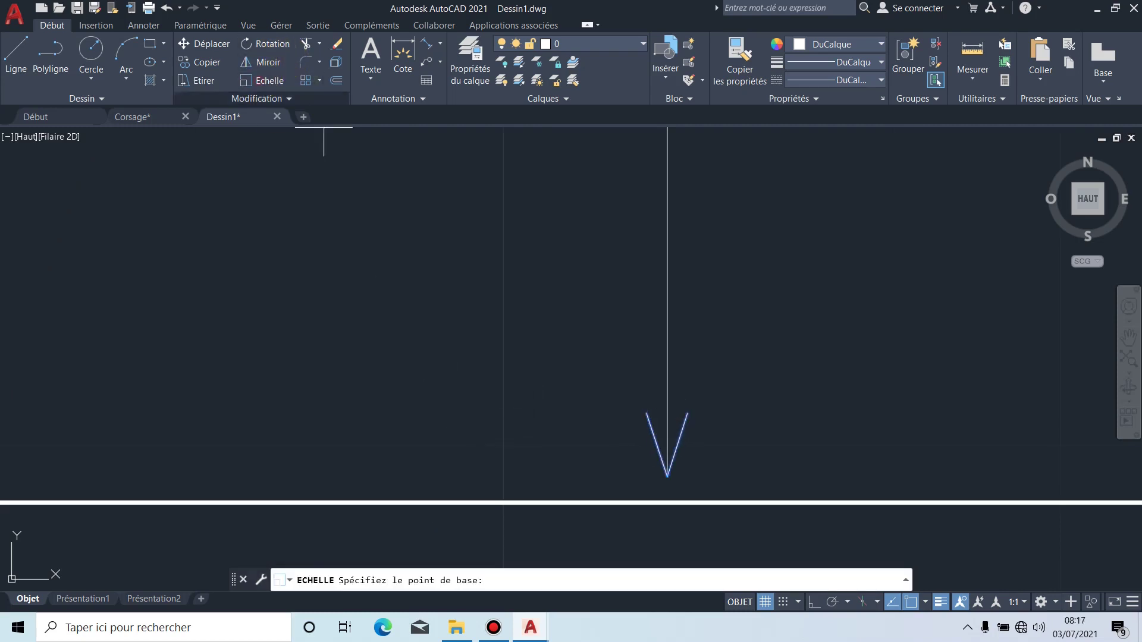
left_click(667, 476)
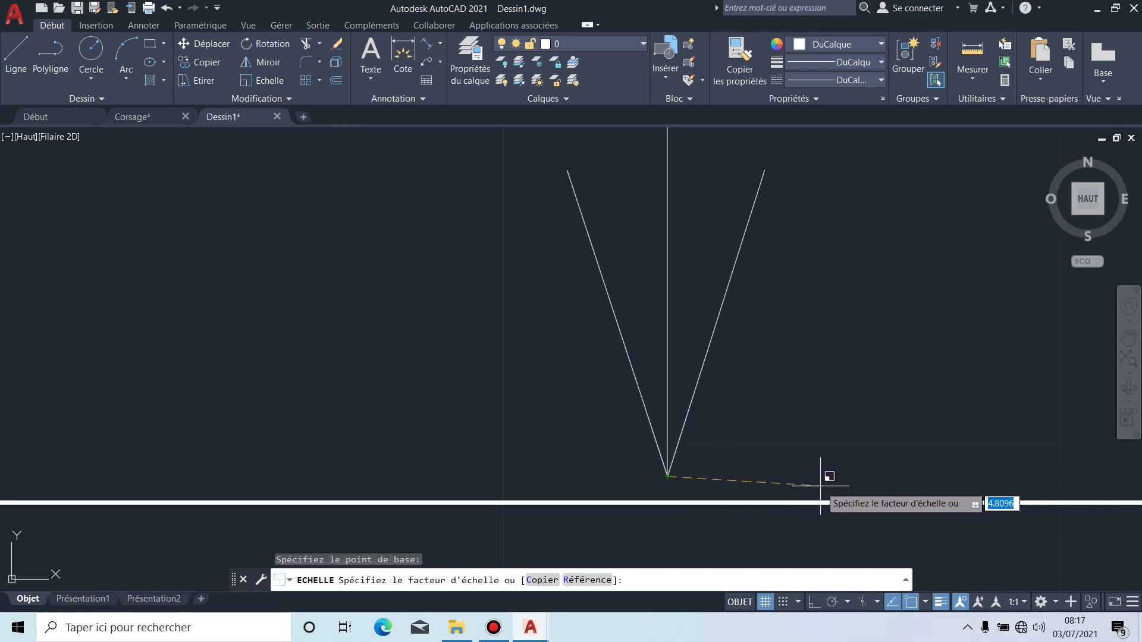
scroll(854, 486, "down", 8)
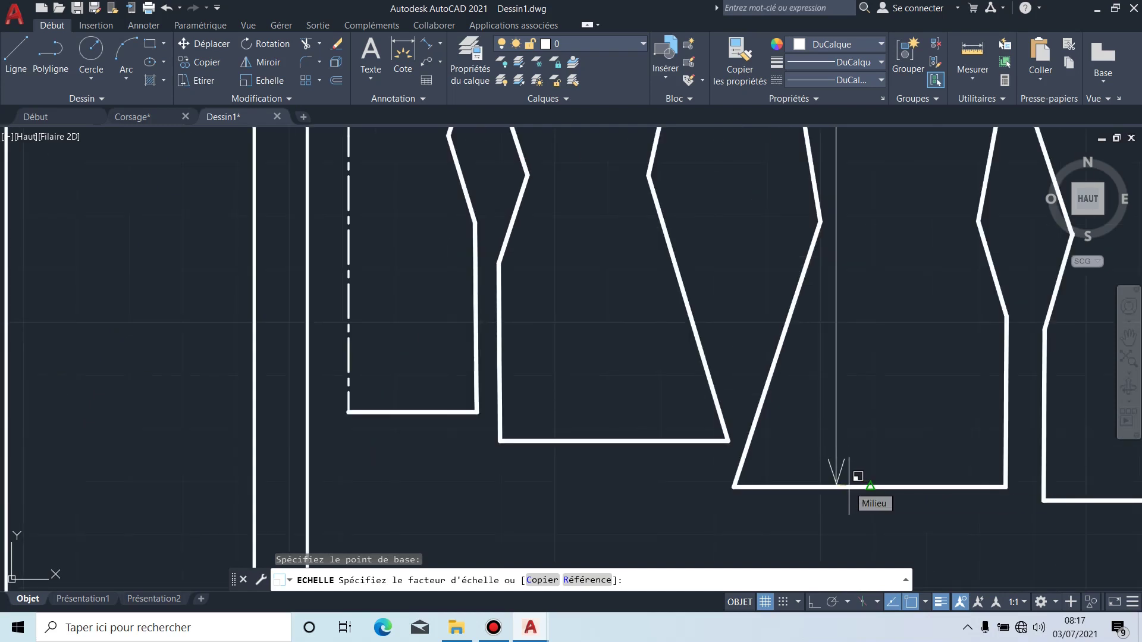
left_click(848, 486)
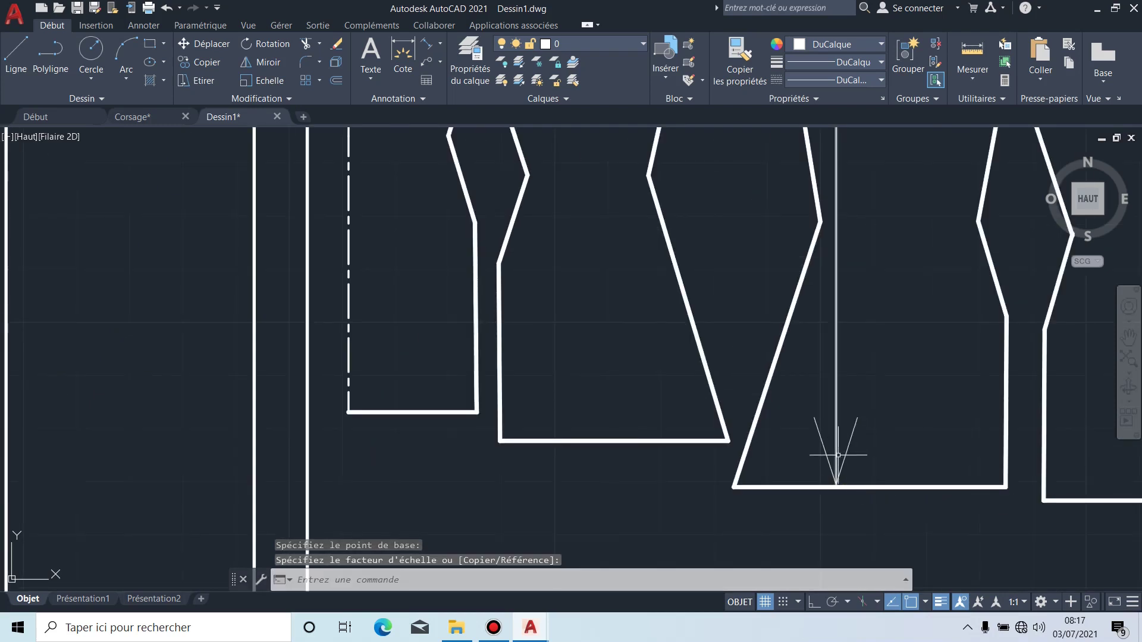
key("ctrl+z")
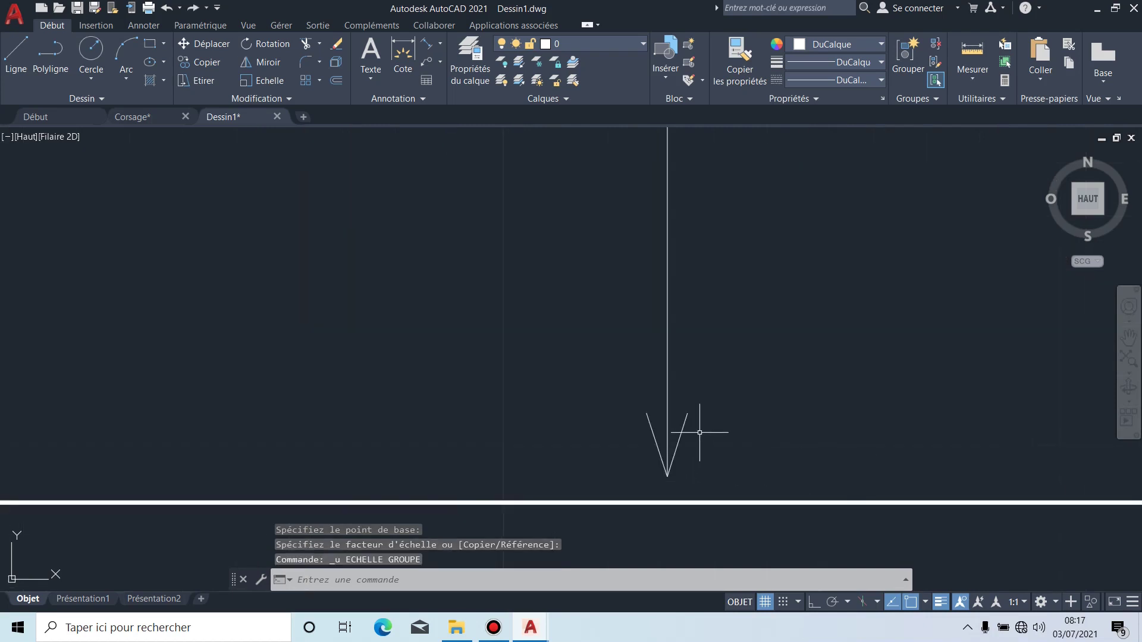
Step: Slightly enlarge the two arrowhead sides freehand with Scale, using their tip as the base point and turning object snap off
left_click(681, 424)
left_click(685, 426)
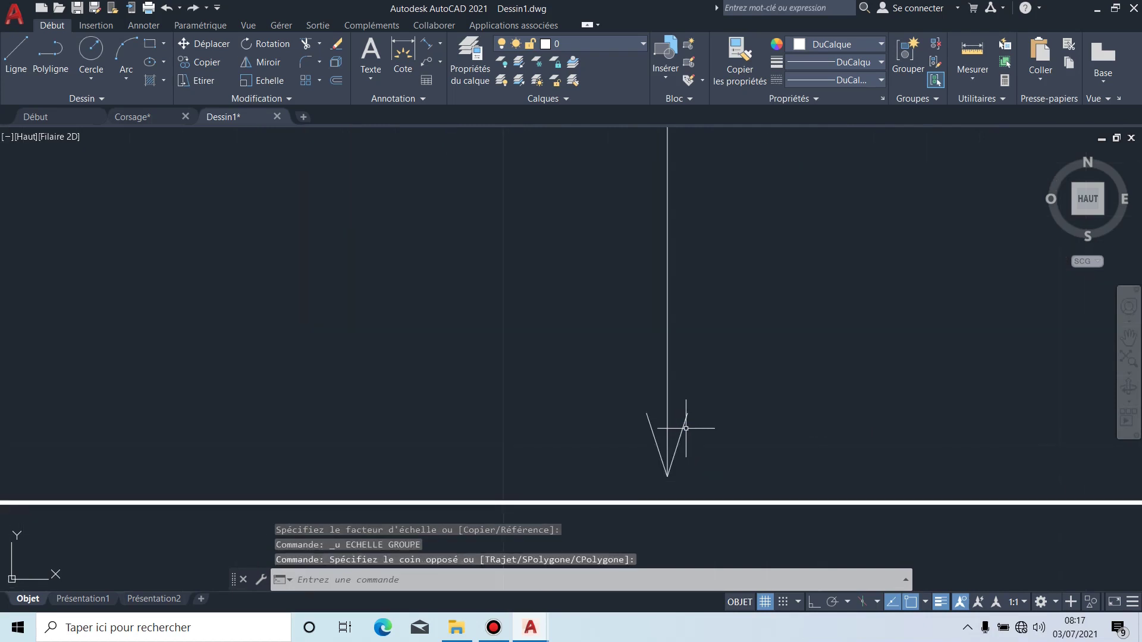
left_click(654, 426)
left_click(266, 81)
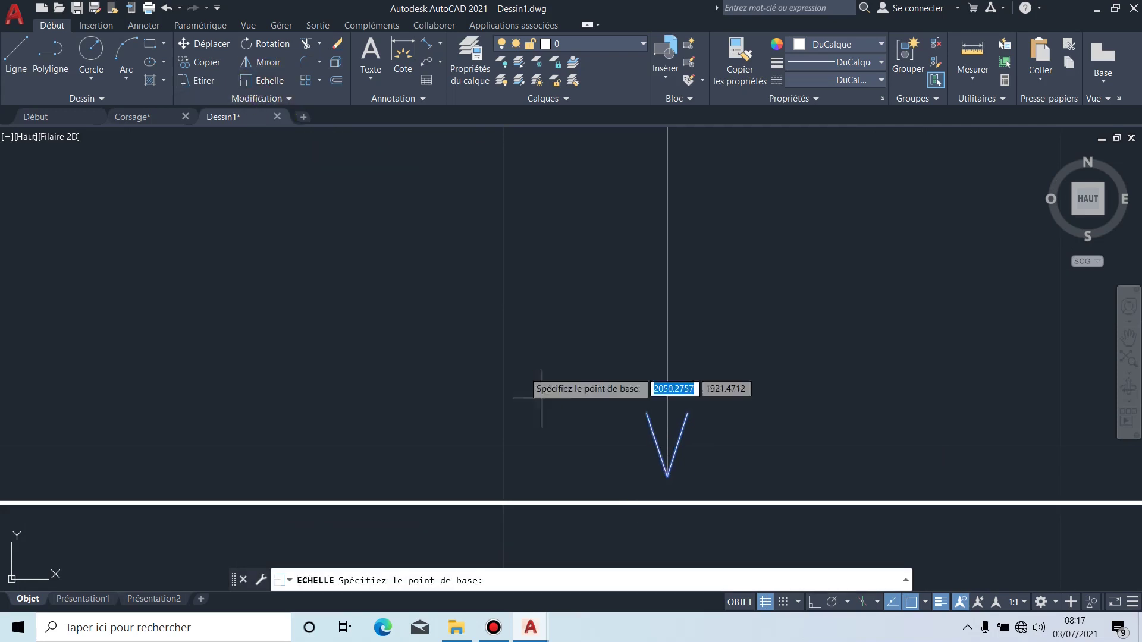
scroll(666, 476, "up", 4)
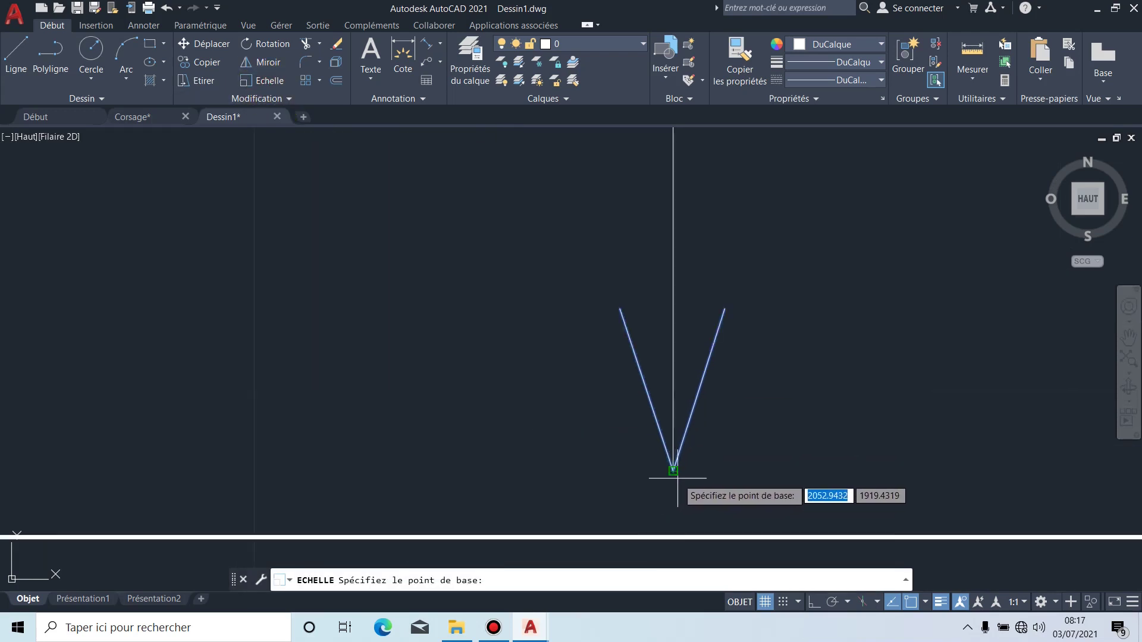
left_click(673, 471)
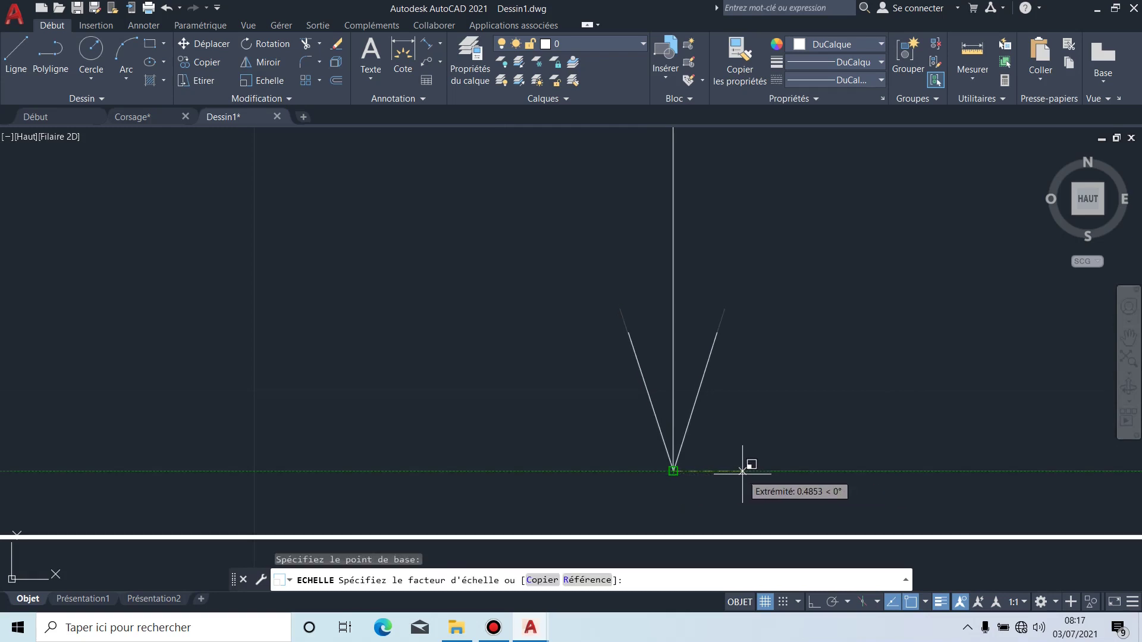
left_click(910, 603)
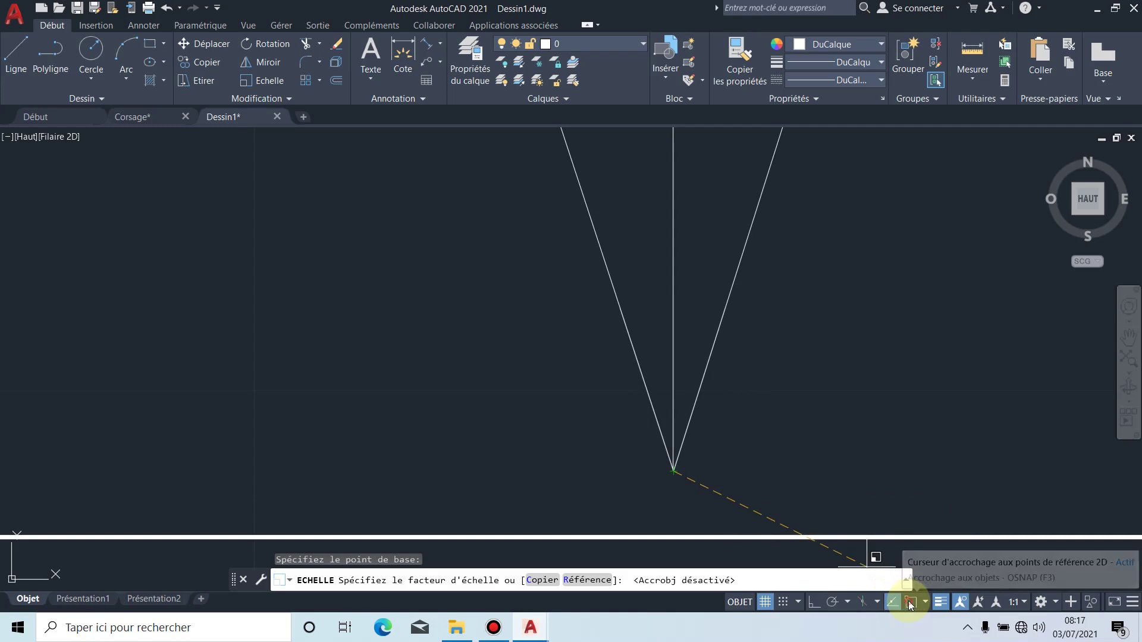
left_click(776, 483)
scroll(821, 434, "up", 5)
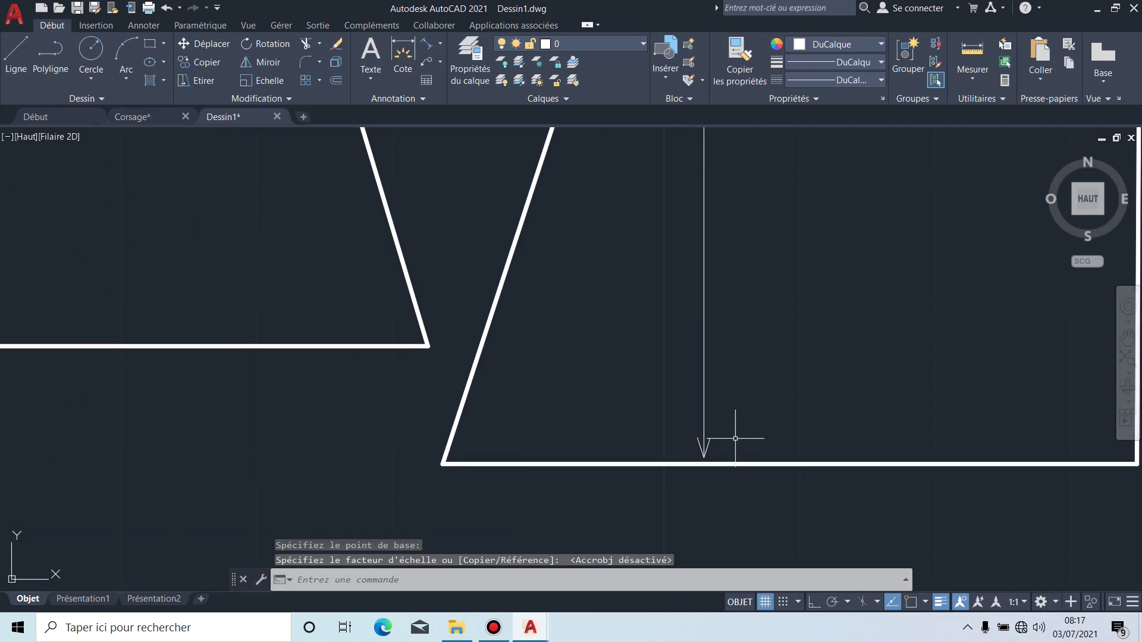
Step: Examine the grainline along its full length and the arrowhead's size relative to the front side panel
middle_click_drag(766, 321, 639, 343)
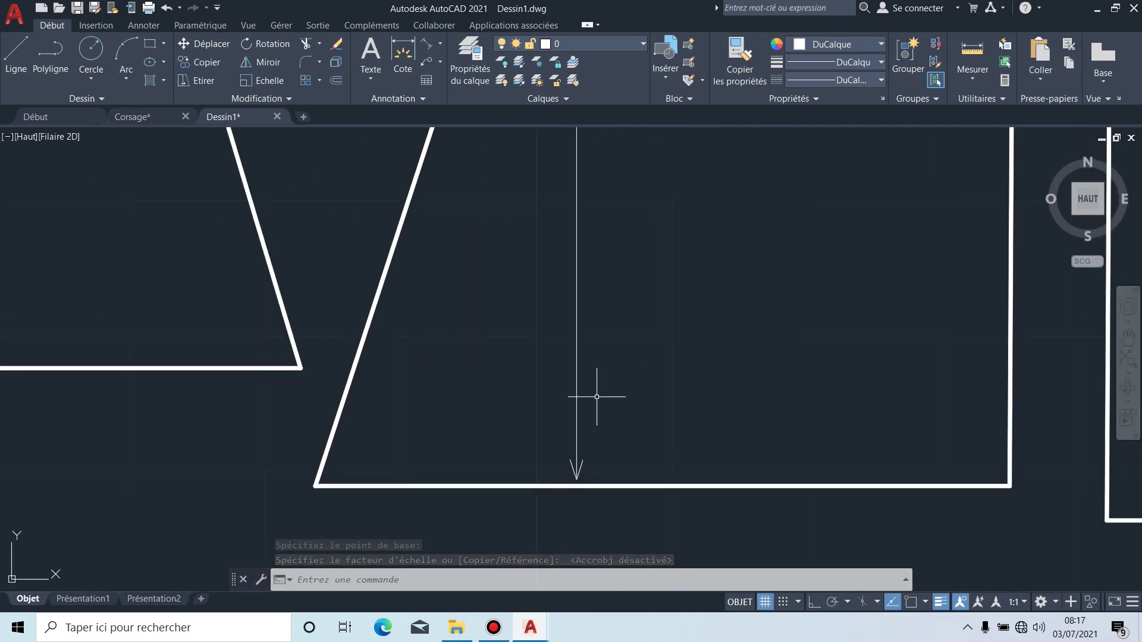
left_click(576, 337)
scroll(590, 327, "down", 5)
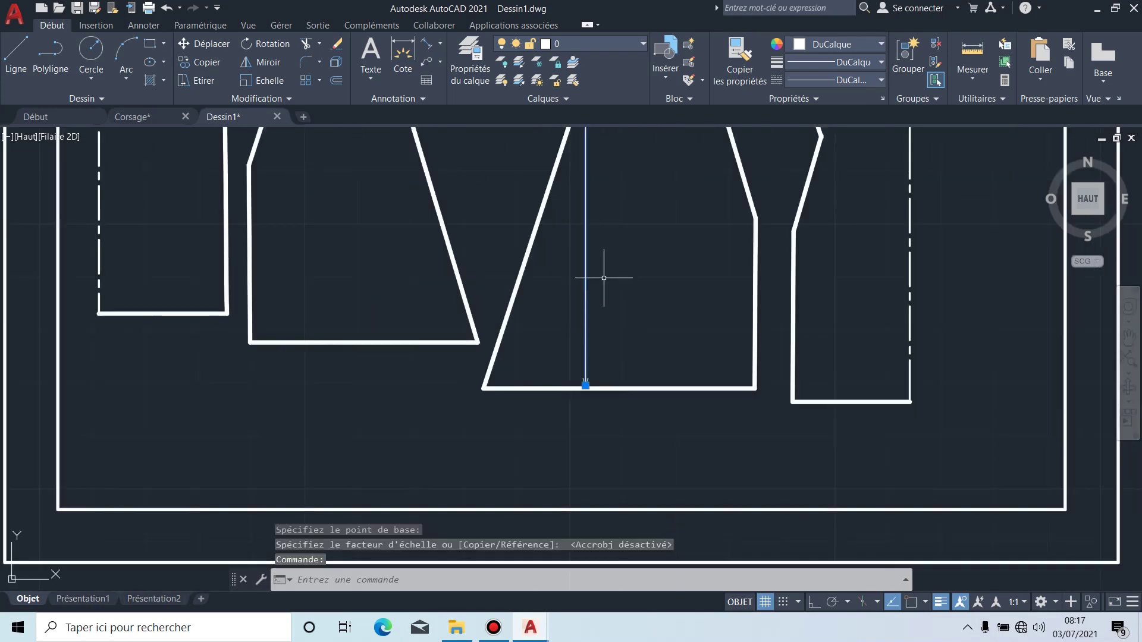
scroll(601, 275, "up", 5)
middle_click_drag(618, 300, 536, 369)
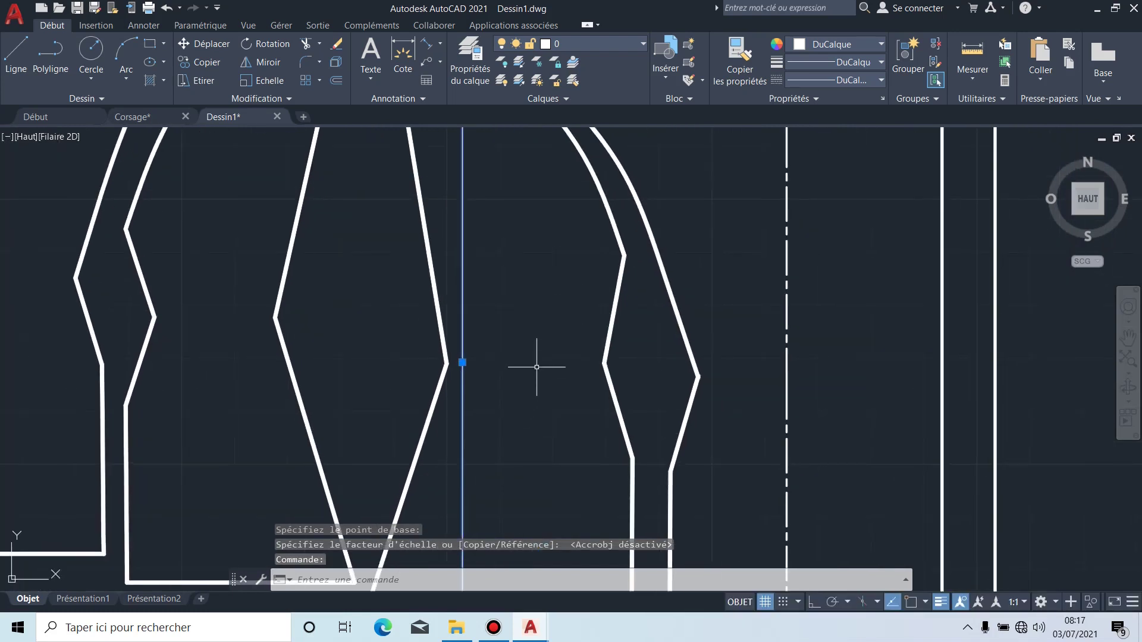
scroll(535, 370, "down", 4)
key("Escape")
Step: Assign both arrowhead sides at the grainline's lower end to the "trait fort" layer
scroll(530, 396, "up", 6)
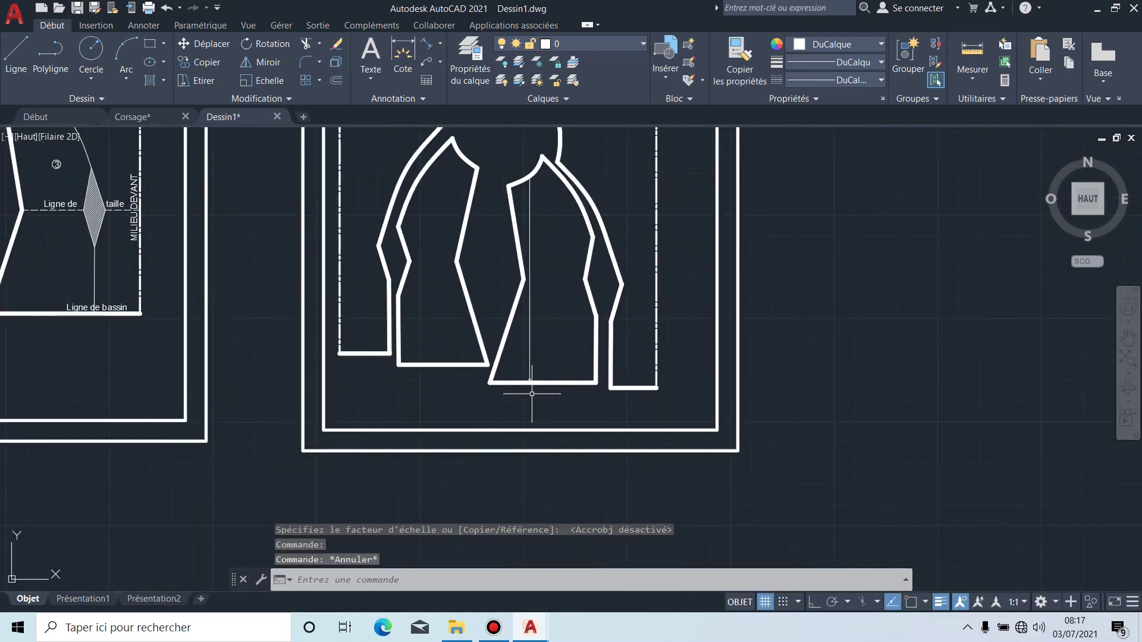
left_click(509, 343)
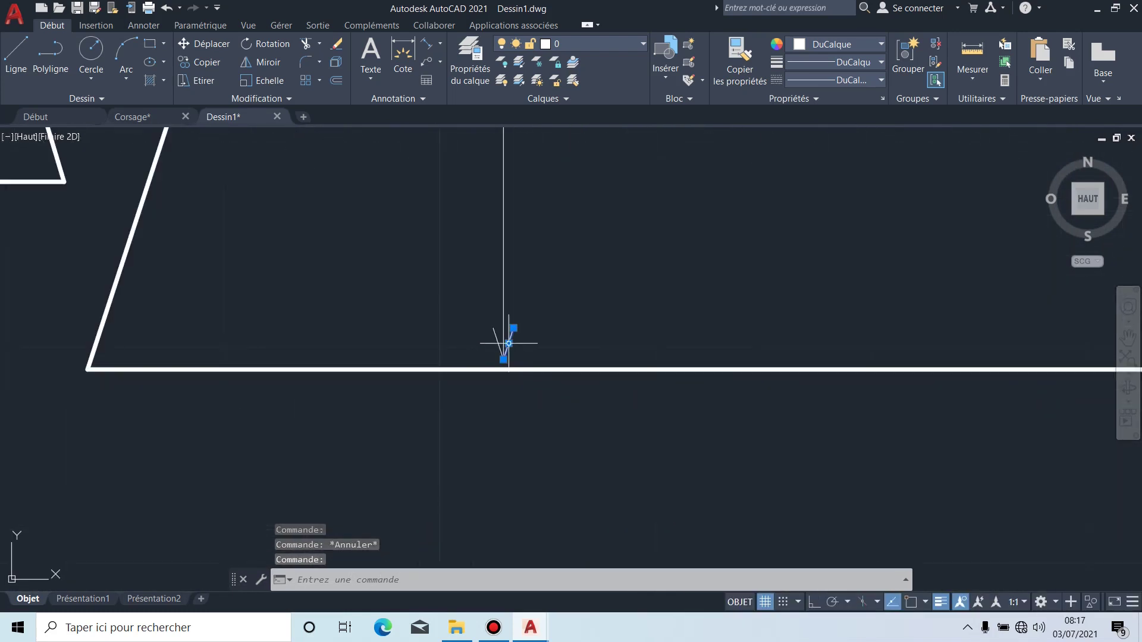
left_click(496, 337)
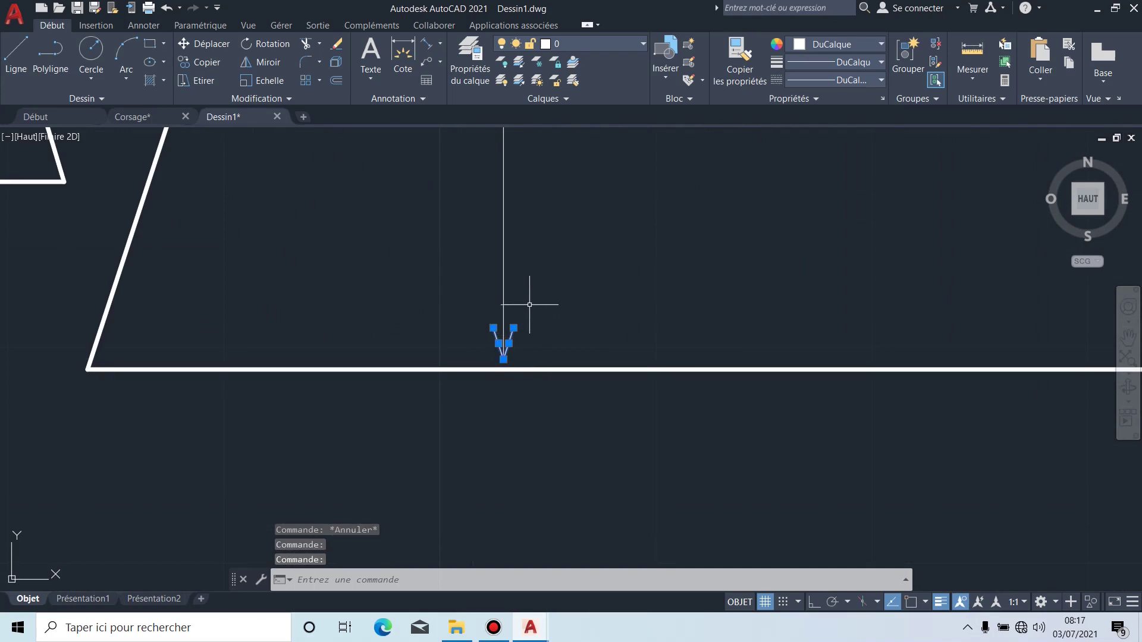
scroll(528, 328, "up", 2)
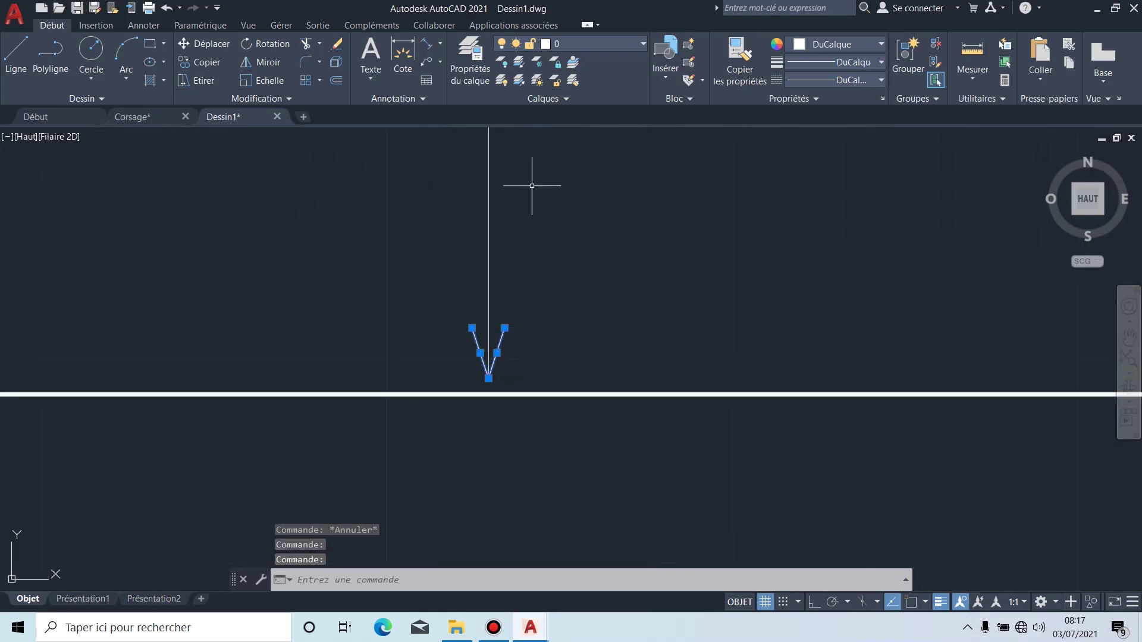
left_click(634, 42)
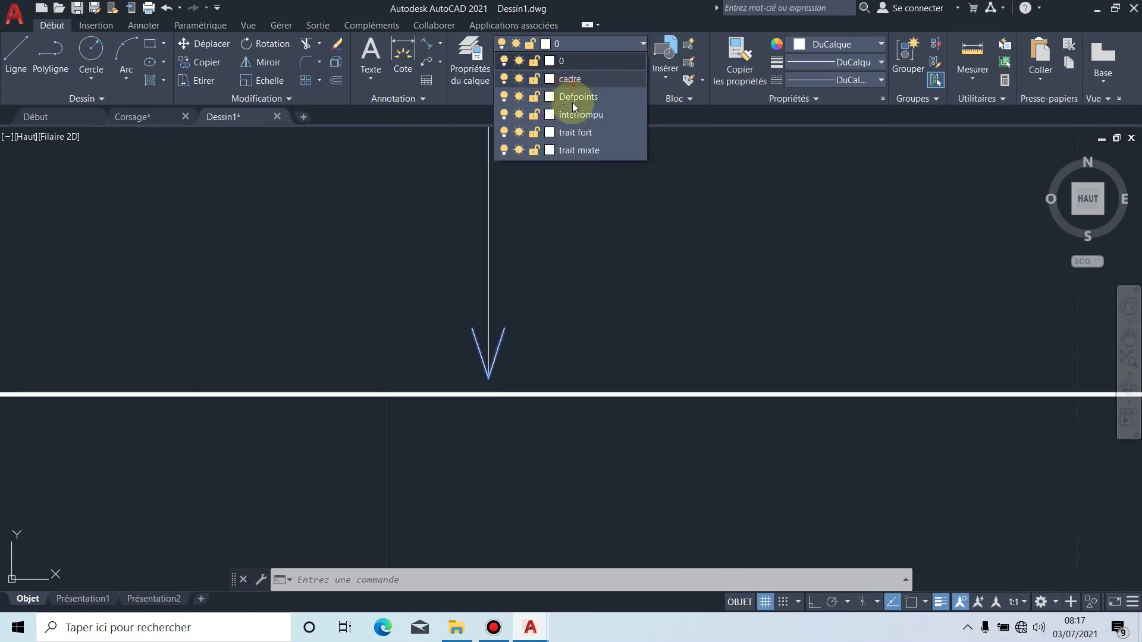
key("Escape")
Step: Place a multiline text box just right of the front side panel's grainline at waist level and enter DL
scroll(621, 319, "down", 2)
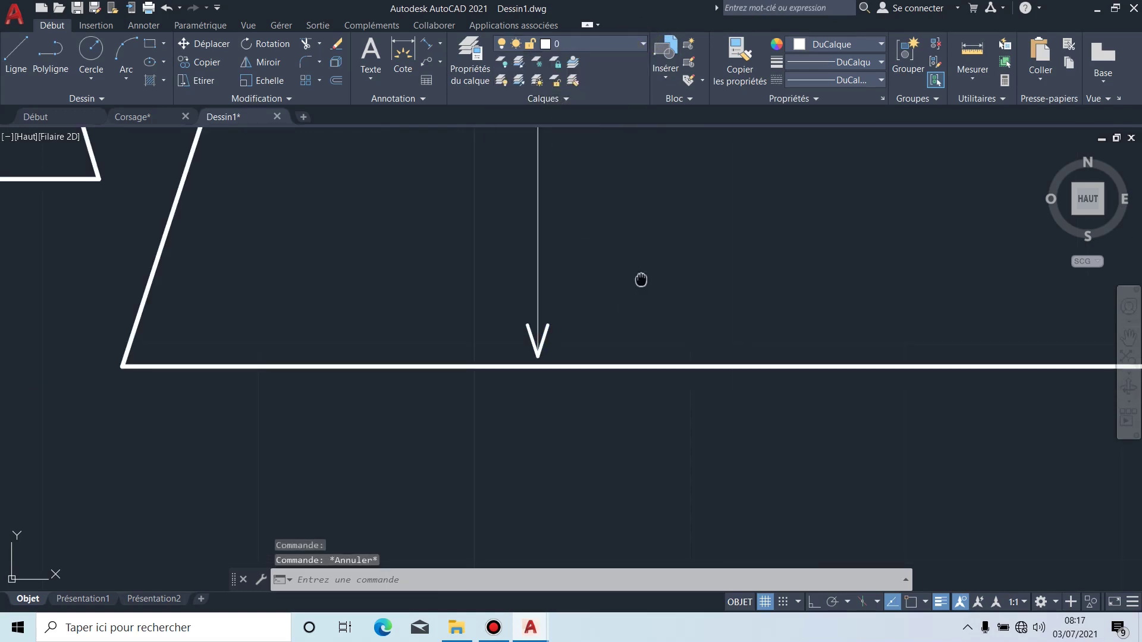
middle_click_drag(641, 279, 551, 438)
scroll(641, 276, "down", 2)
middle_click_drag(704, 196, 579, 331)
scroll(589, 253, "down", 2)
middle_click_drag(591, 227, 533, 365)
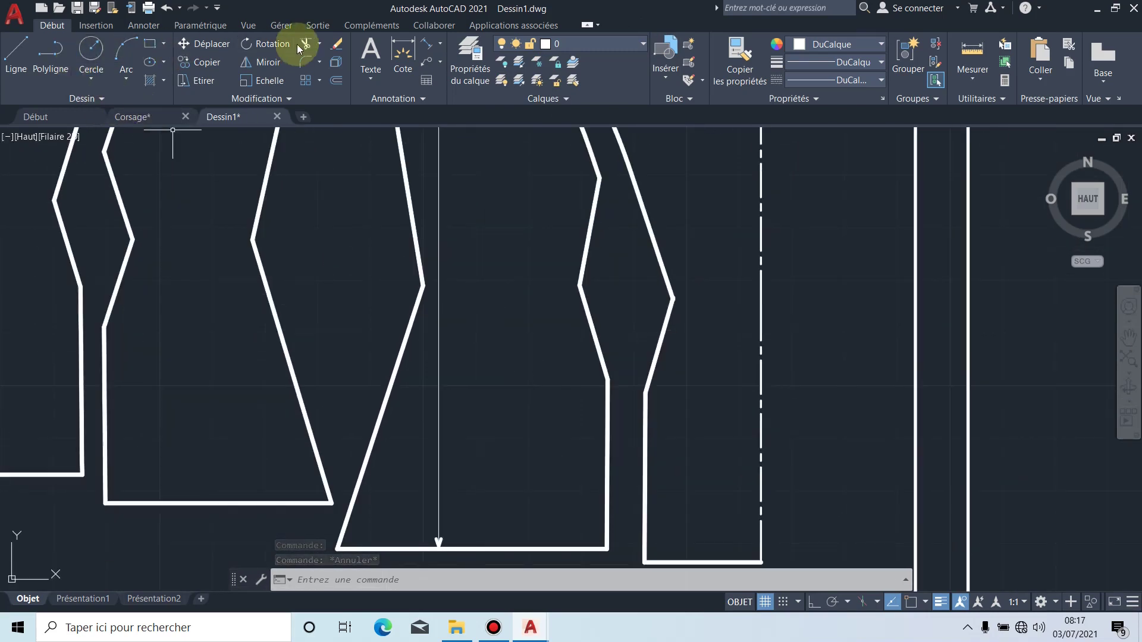
left_click(372, 51)
scroll(455, 360, "up", 2)
scroll(461, 351, "down", 2)
scroll(470, 381, "up", 2)
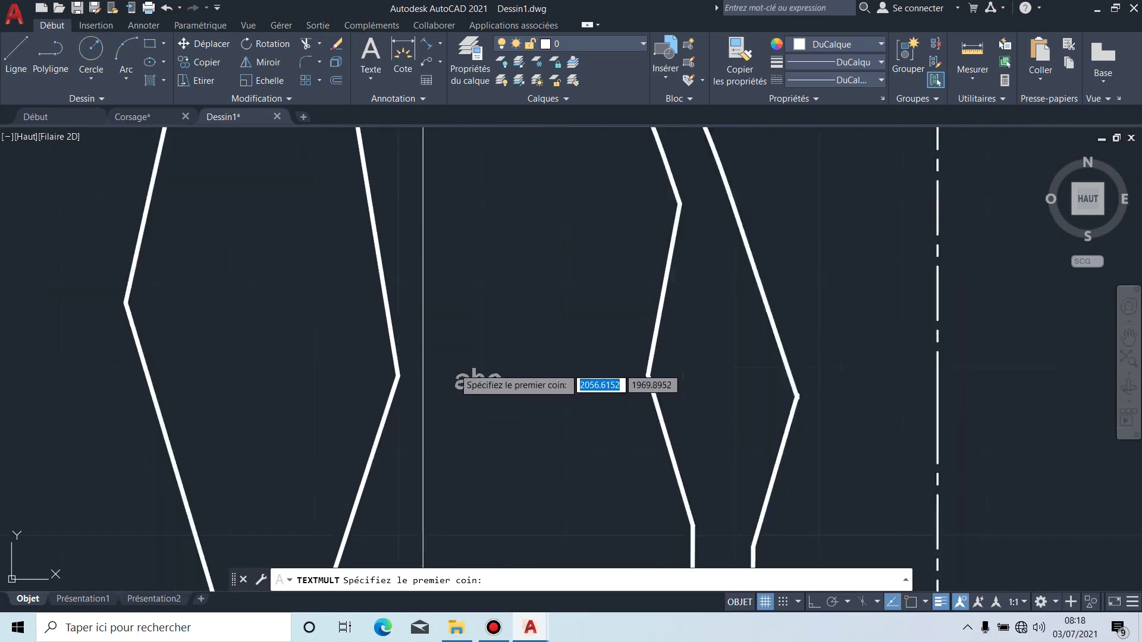
scroll(453, 368, "up", 2)
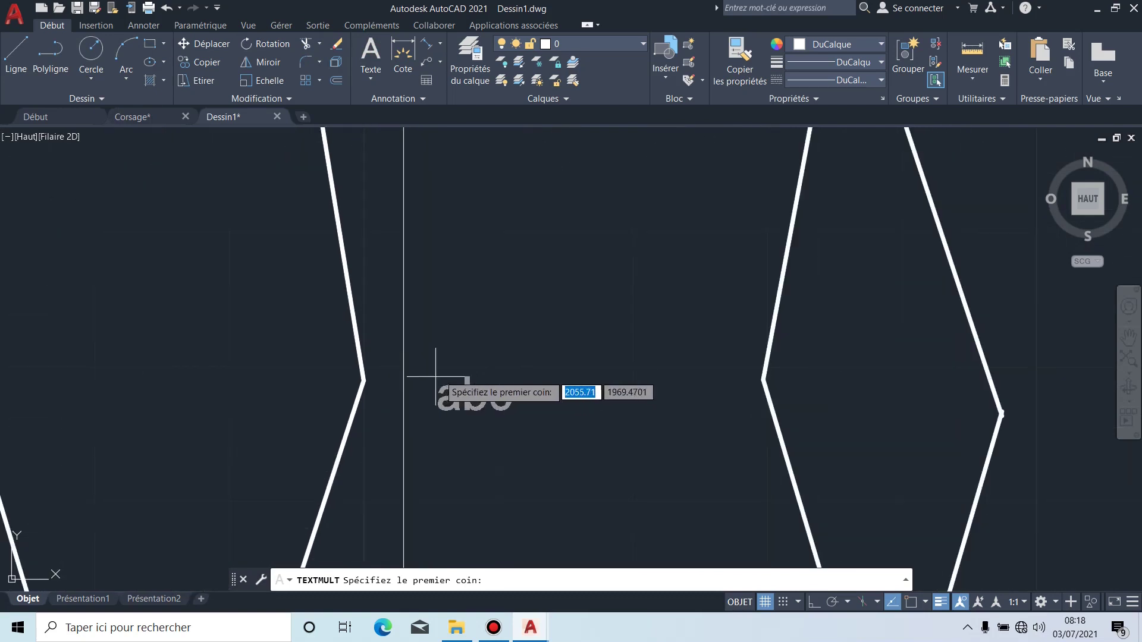
left_click(415, 313)
left_click(519, 397)
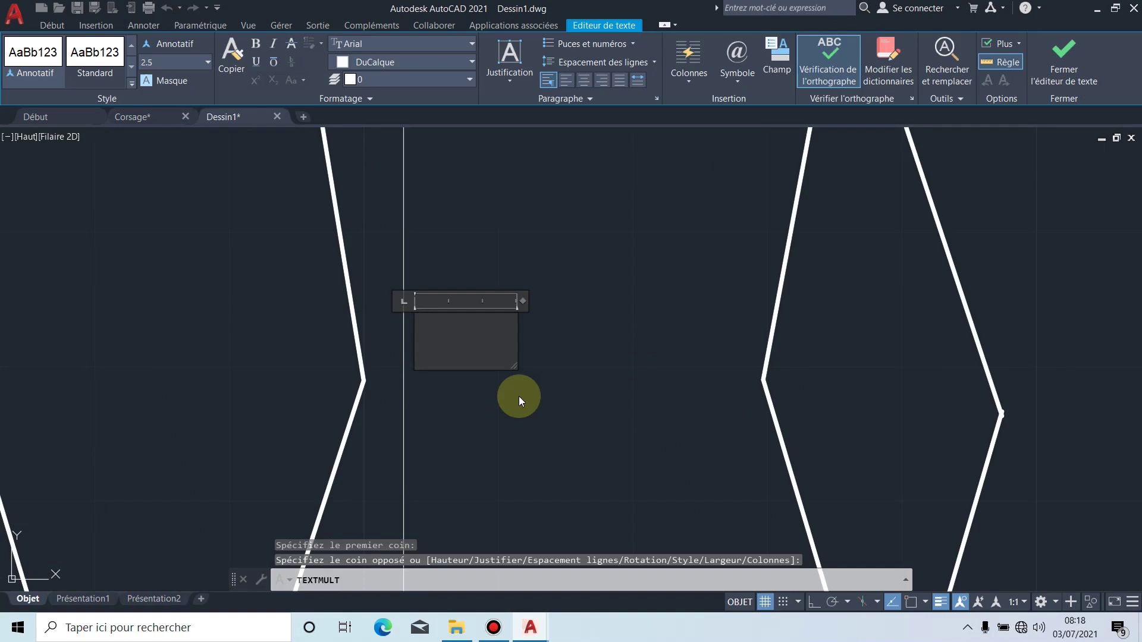
type("D")
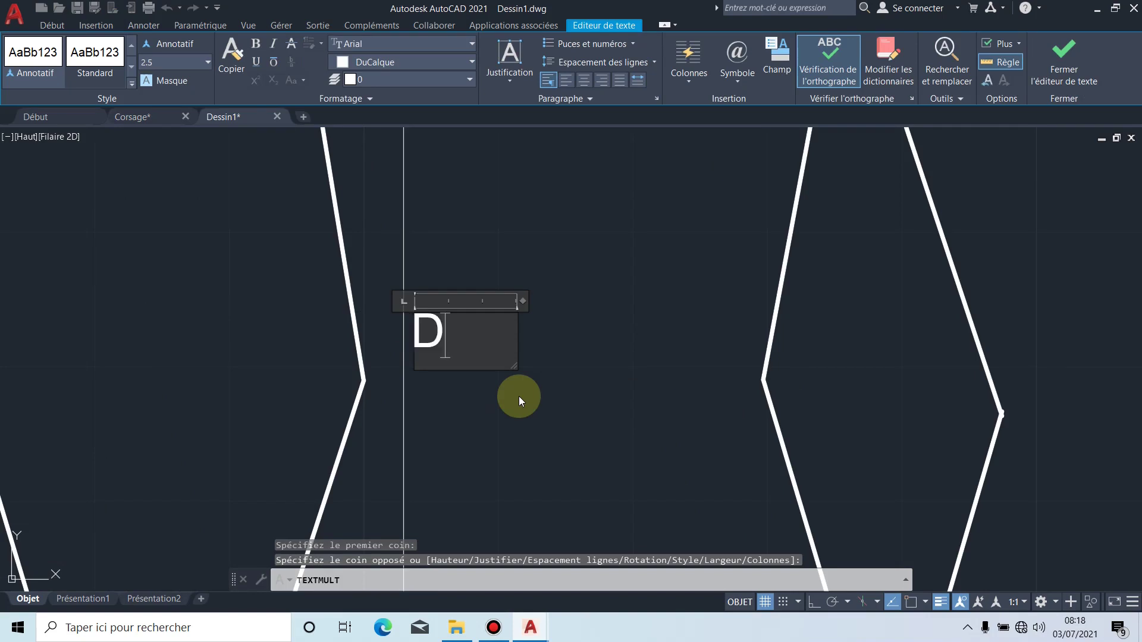
type("LL")
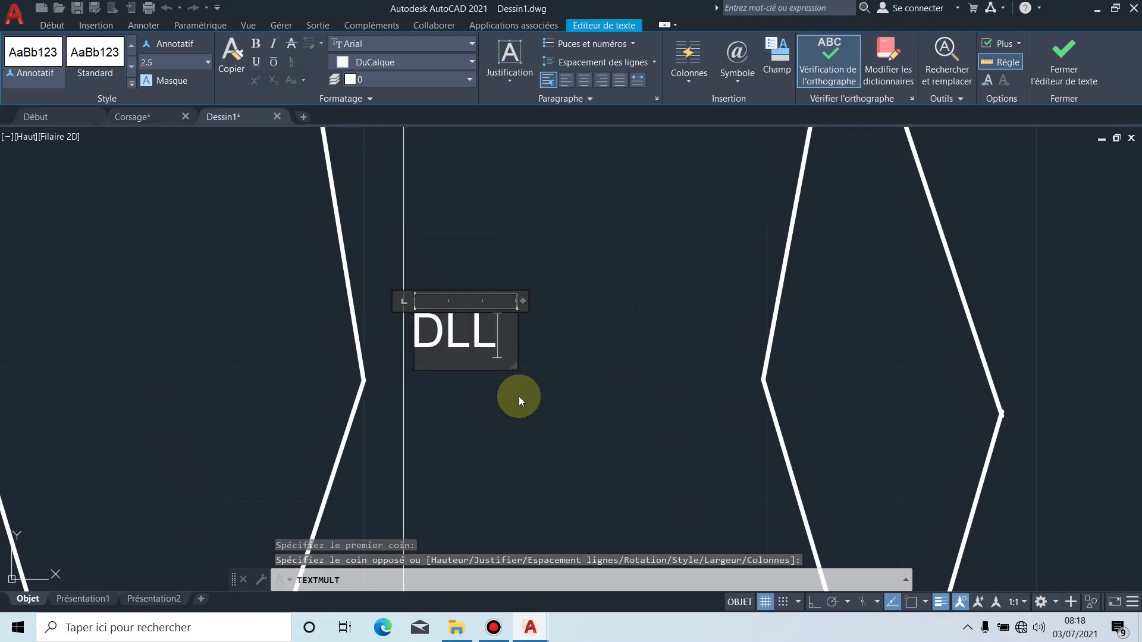
key("BackSpace")
Step: Set the label's text height to 5, re-enter DL as its content and finish the text
left_click_drag(476, 336, 406, 330)
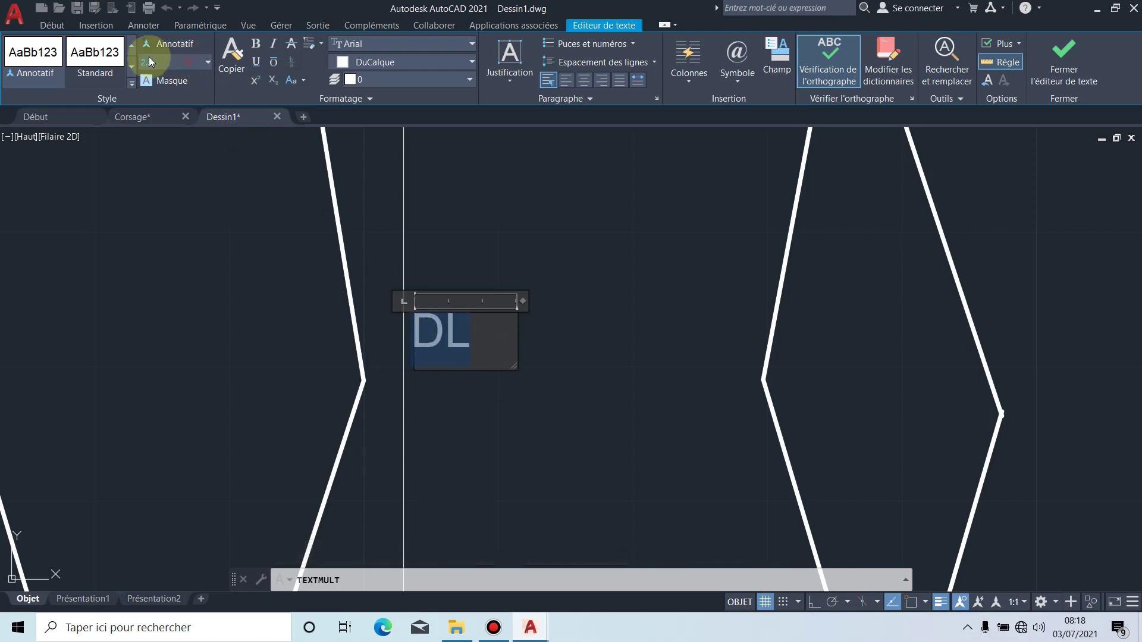
left_click(125, 55)
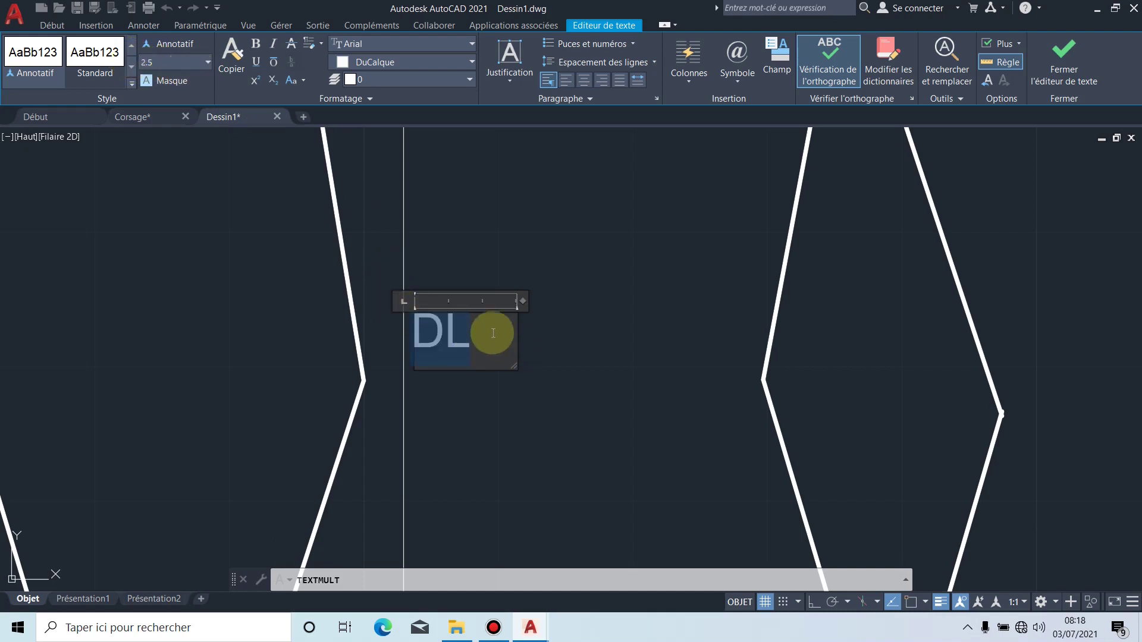
left_click(173, 62)
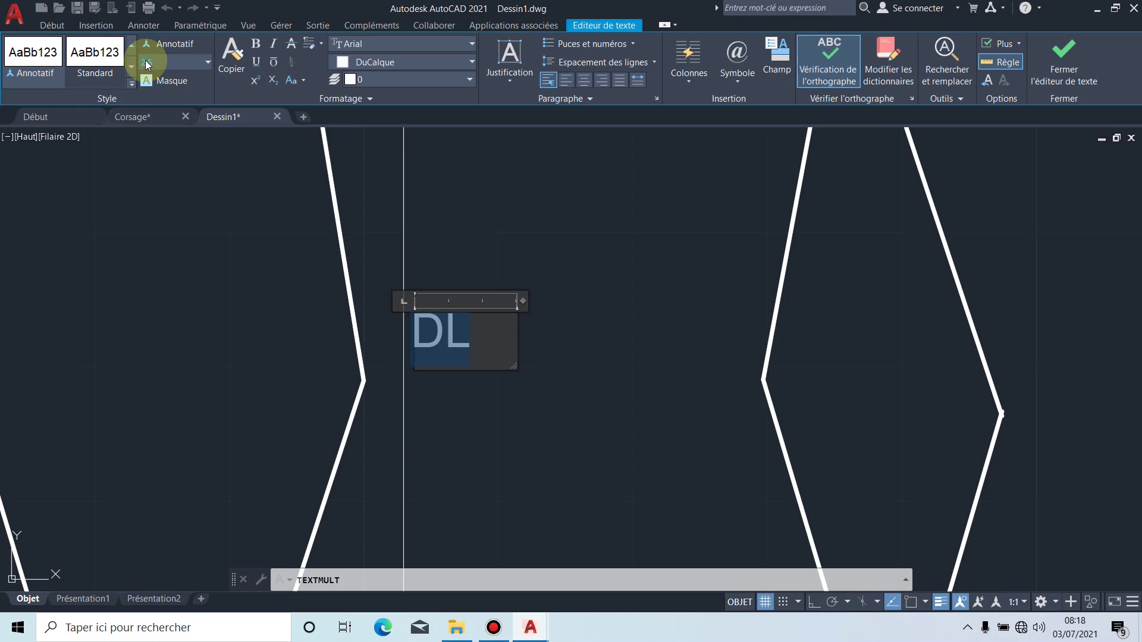
type("5")
key("Return")
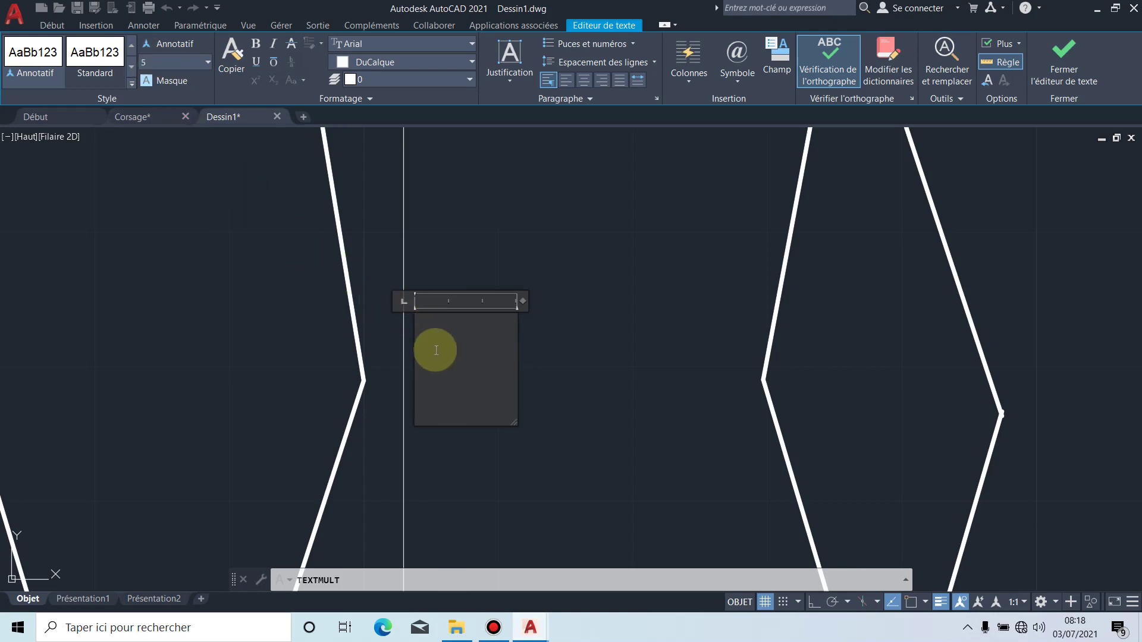
key("BackSpace")
type("G")
key("BackSpace")
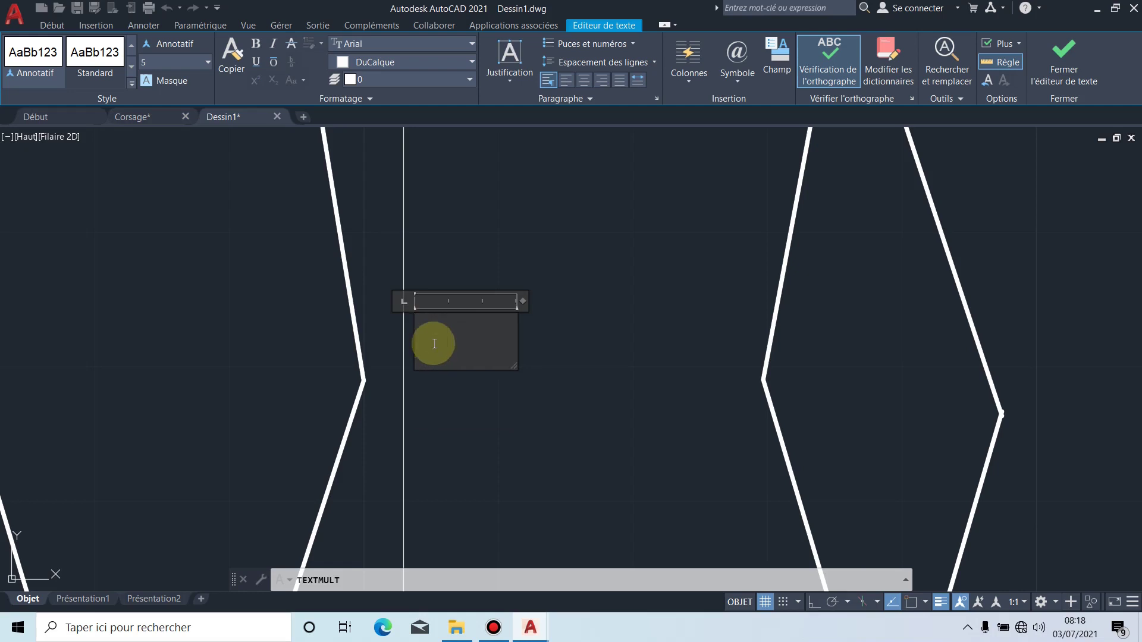
type("DL")
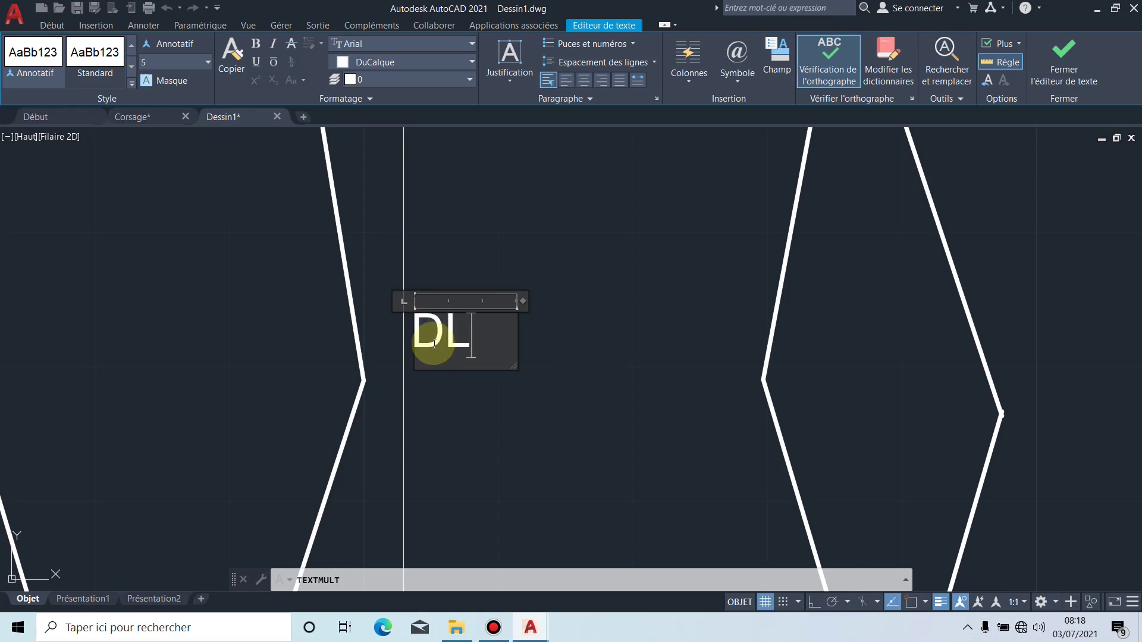
left_click(544, 253)
Step: Rotate the DL label 90 degrees so that it reads upwards along the grainline
scroll(485, 362, "down", 8)
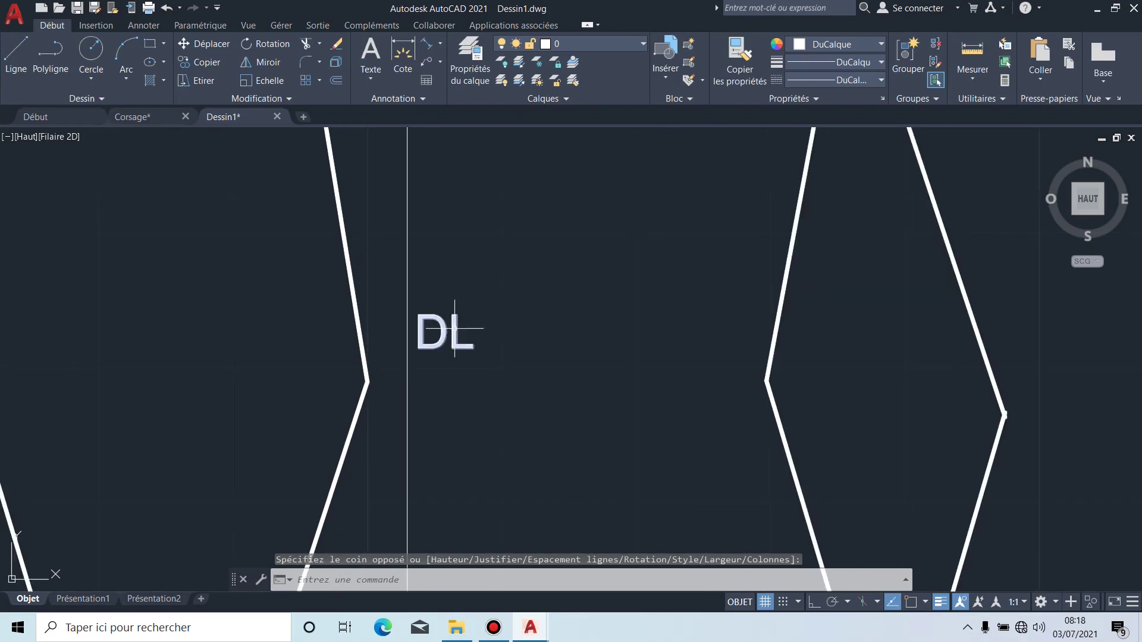
scroll(494, 366, "up", 5)
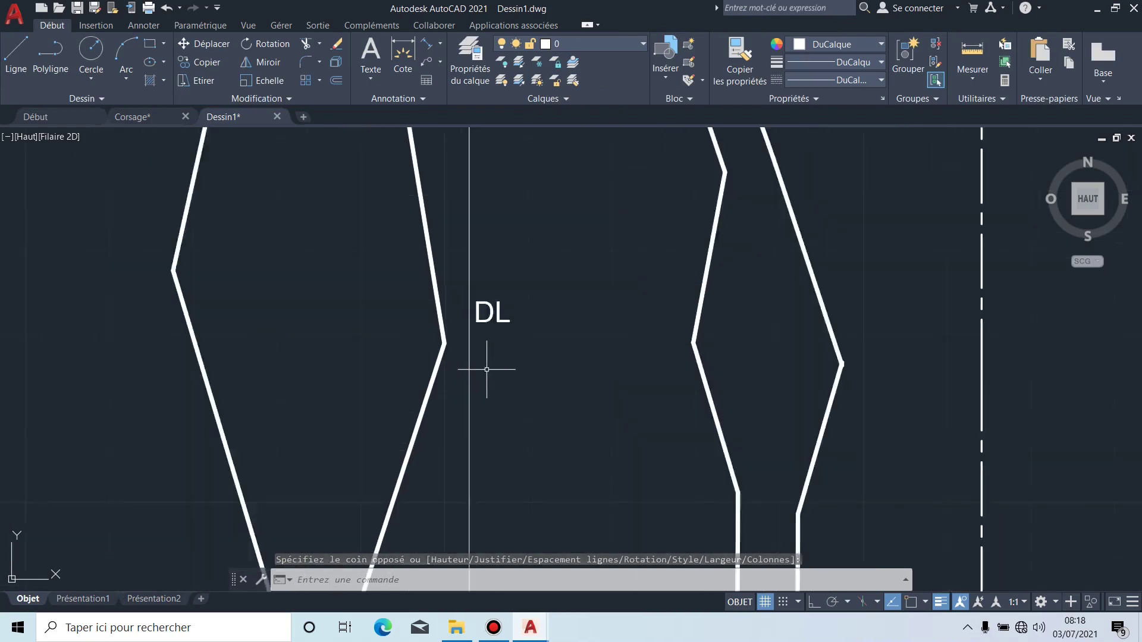
left_click(487, 305)
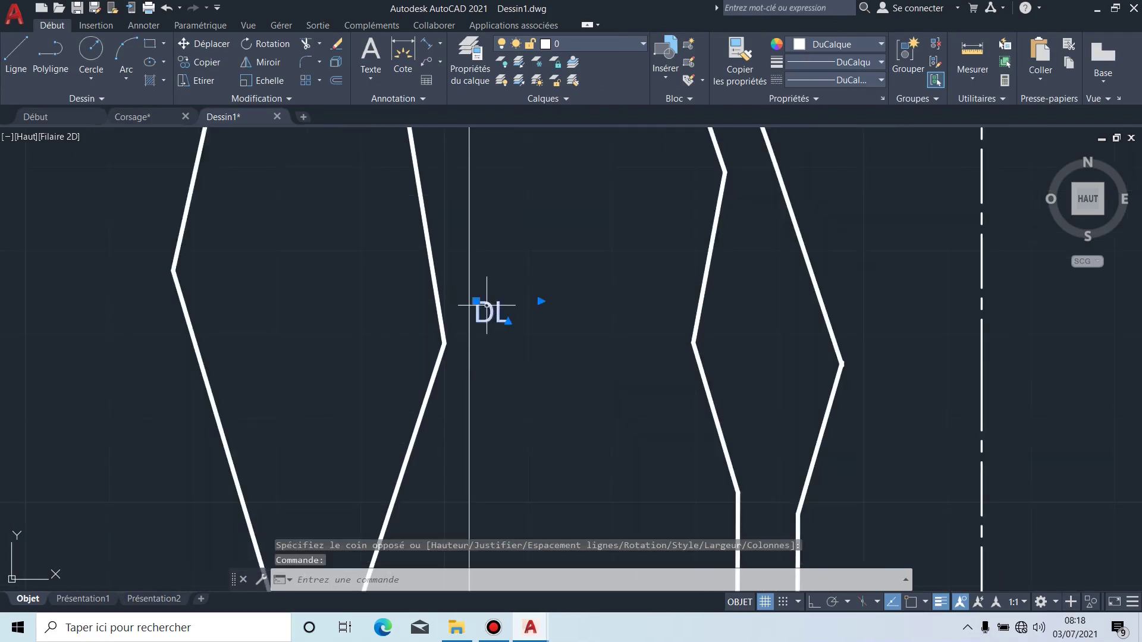
left_click(265, 44)
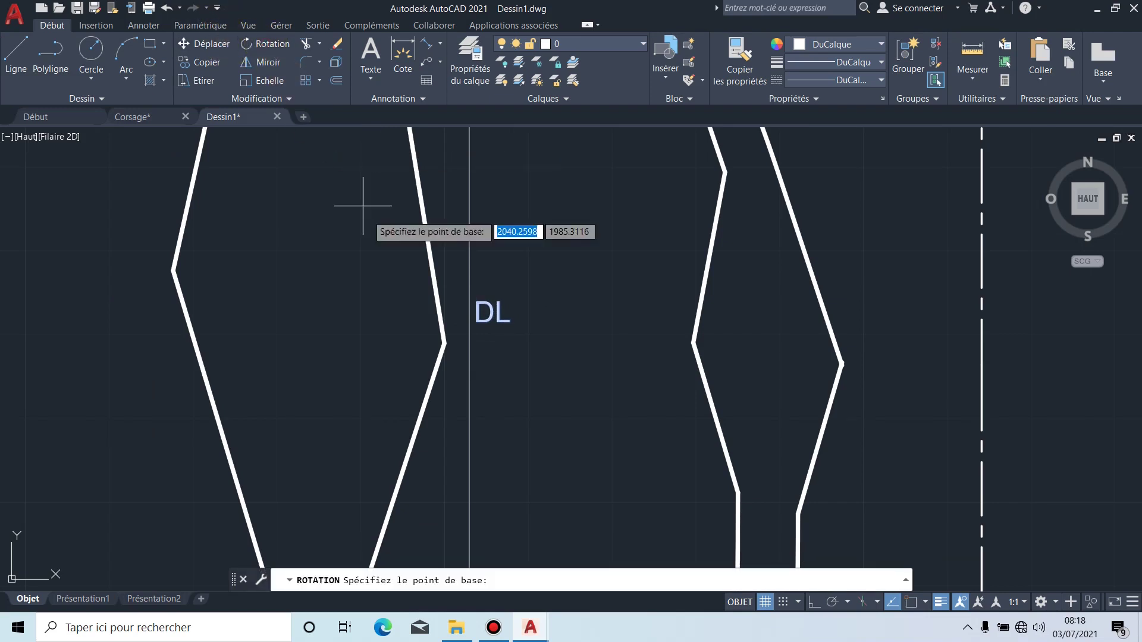
left_click(485, 314)
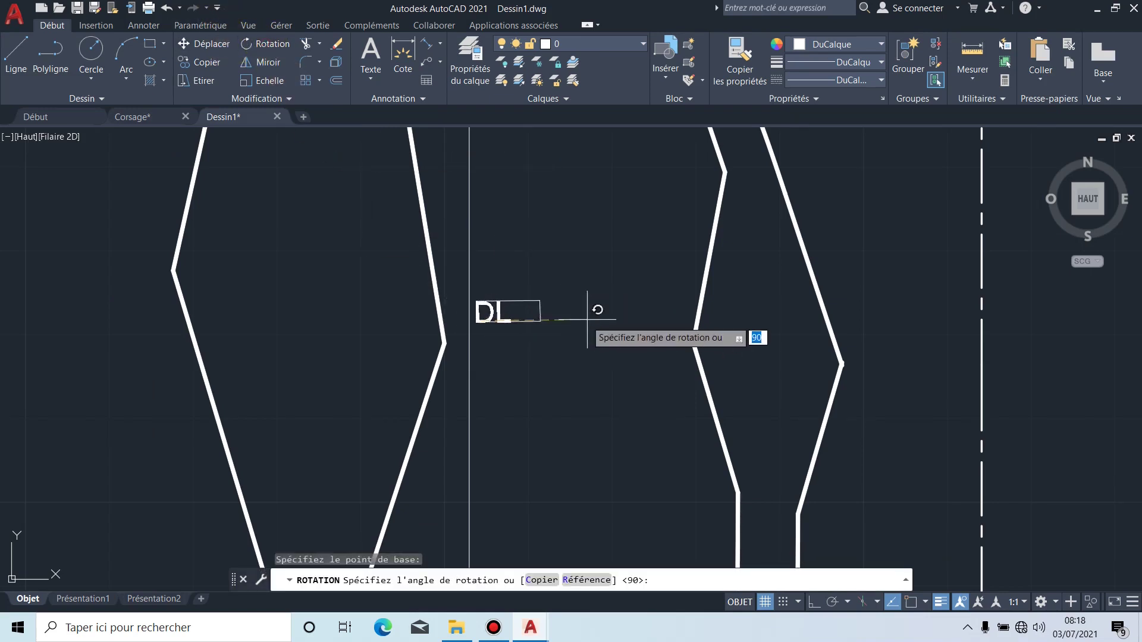
left_click(480, 141)
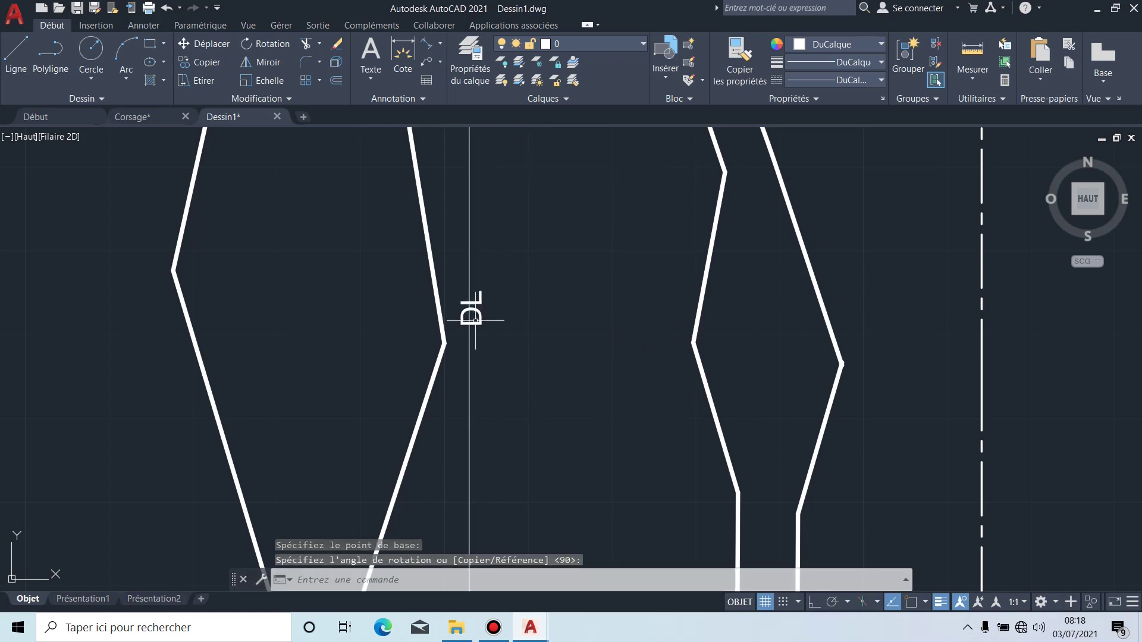
Step: Move the rotated DL label to just left of the grainline, clear of the line
left_click(477, 311)
left_click(472, 313)
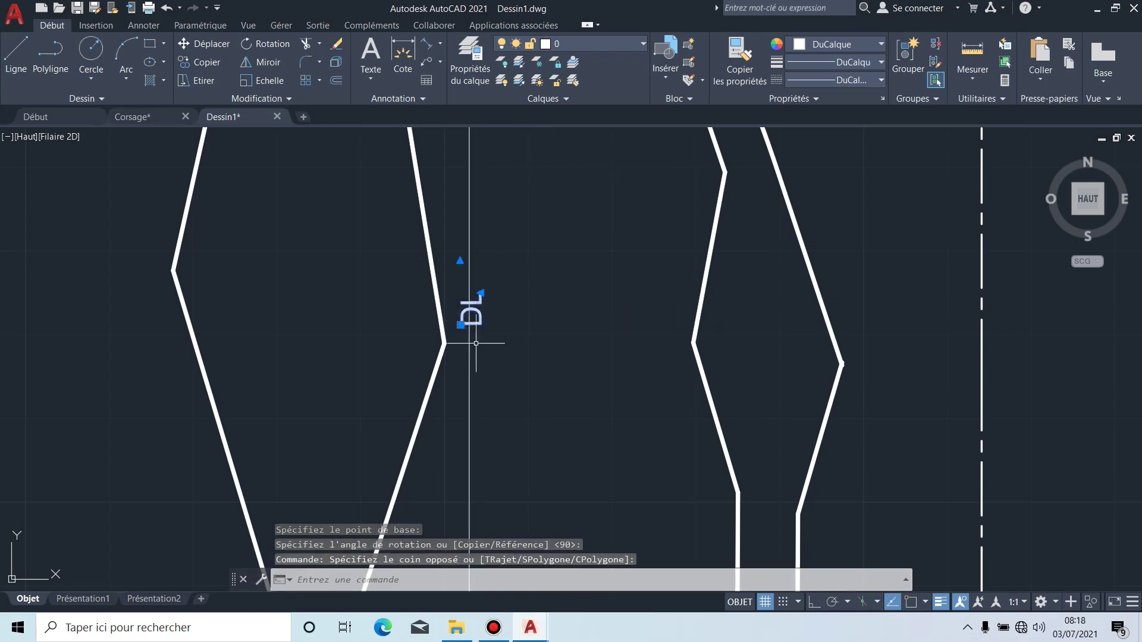
scroll(434, 324, "up", 4)
left_click(431, 326)
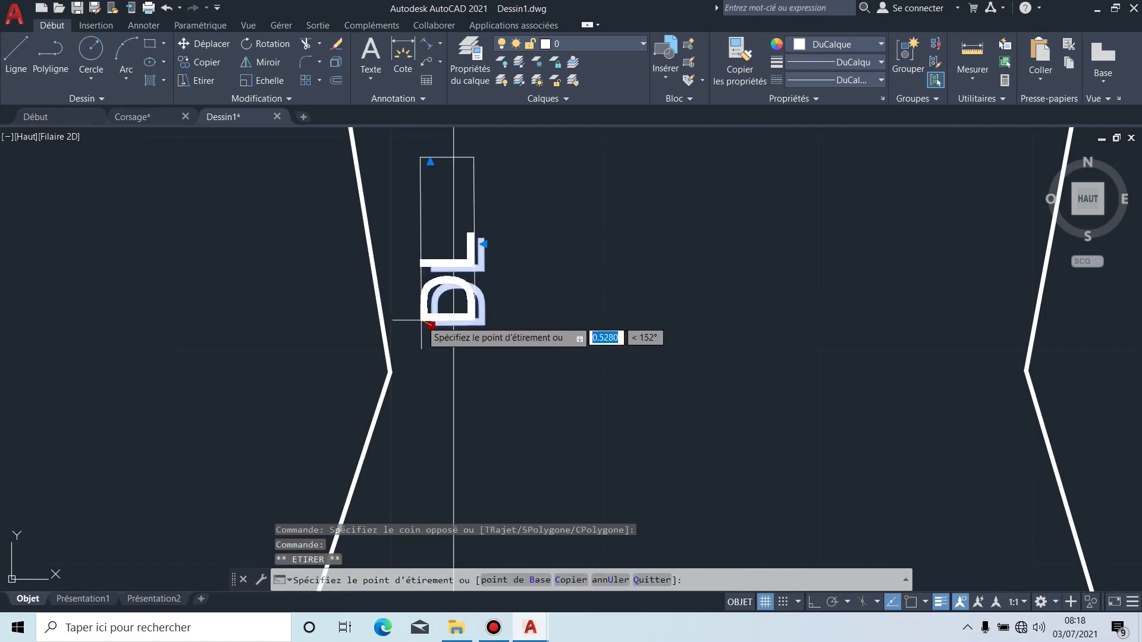
key("Escape")
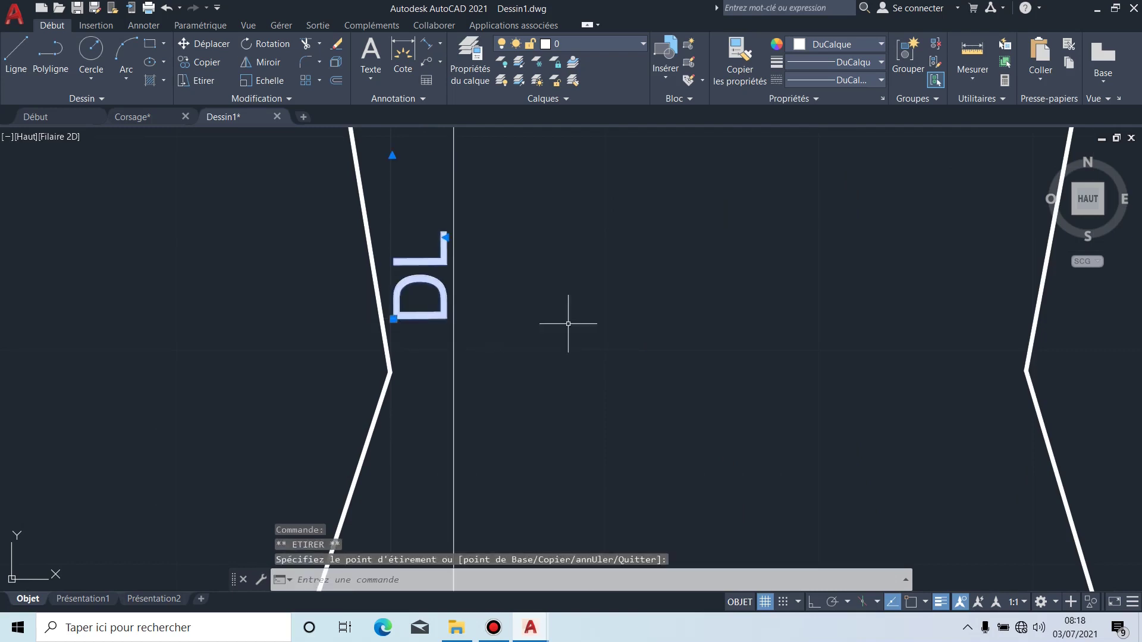
Step: Copy the grainline, its arrowhead and the DL label about 47 units left onto the neighbouring side panel, with the arrow tip just above its hem
scroll(581, 323, "down", 5)
scroll(553, 209, "down", 4)
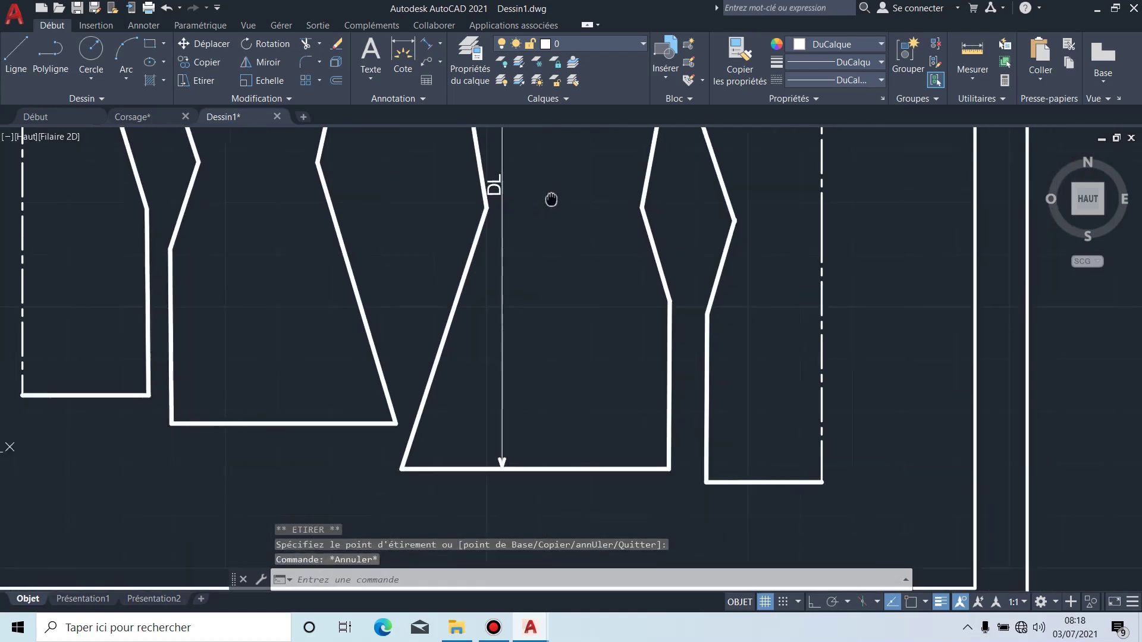
scroll(503, 367, "up", 2)
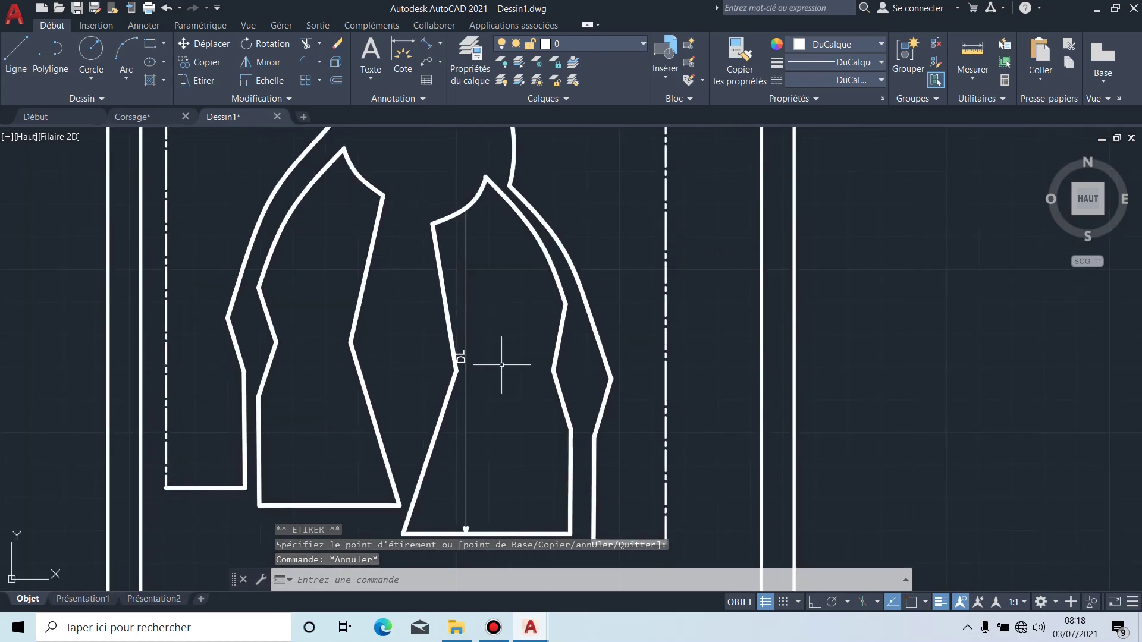
scroll(478, 372, "up", 2)
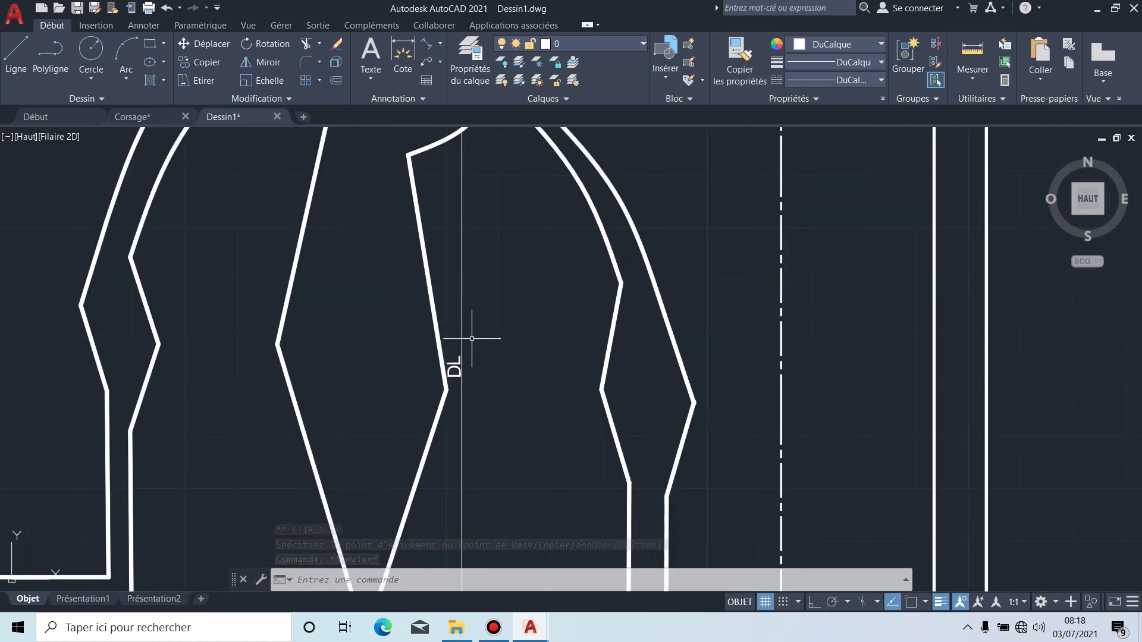
left_click(480, 389)
left_click(456, 329)
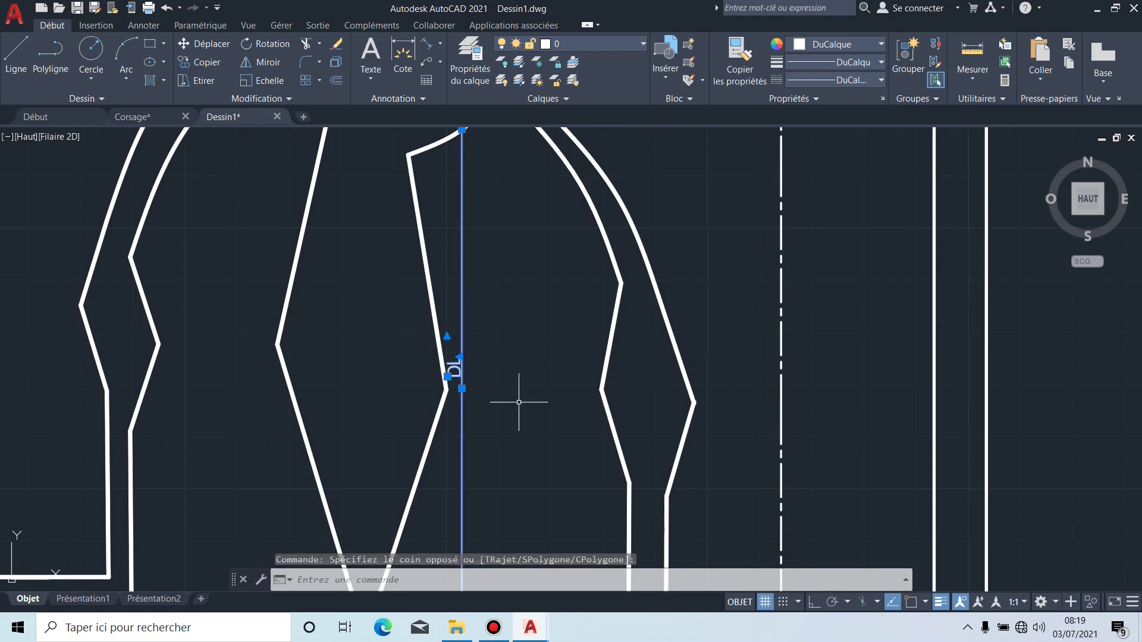
scroll(523, 420, "down", 3)
scroll(484, 484, "up", 6)
left_click(450, 433)
left_click(408, 408)
scroll(476, 330, "down", 2)
scroll(477, 324, "down", 3)
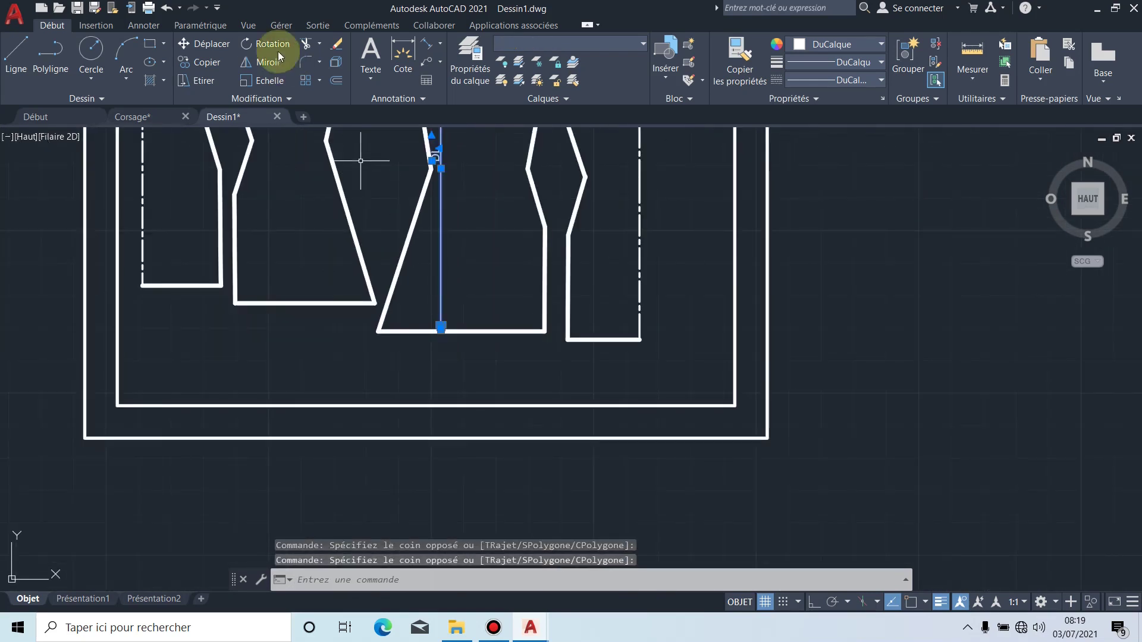
left_click(205, 61)
scroll(447, 324, "up", 2)
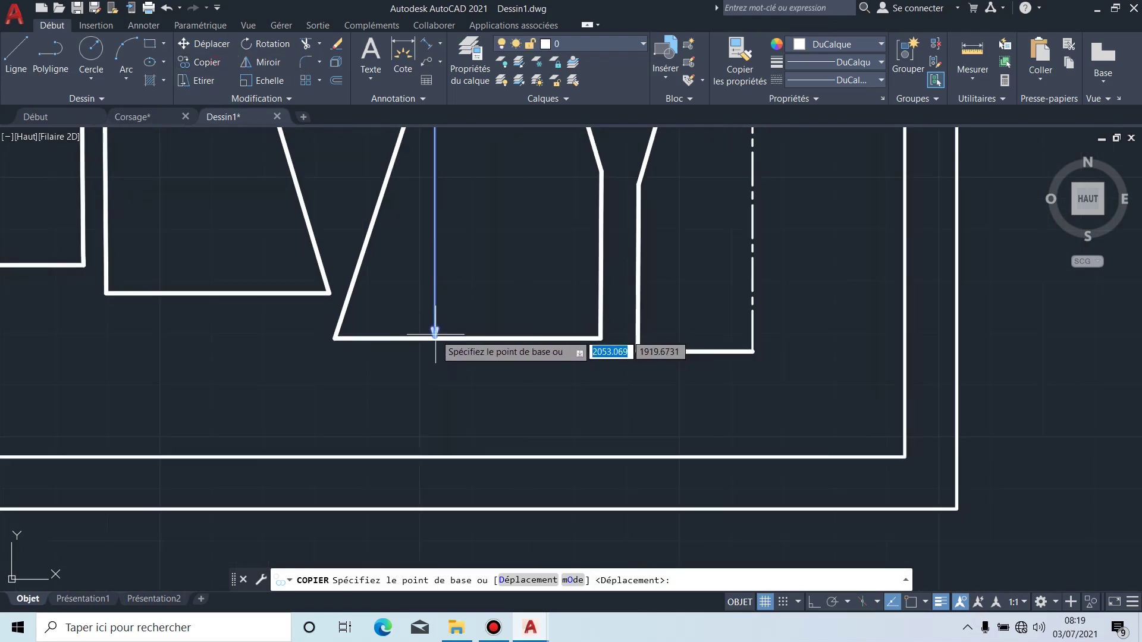
scroll(435, 335, "up", 5)
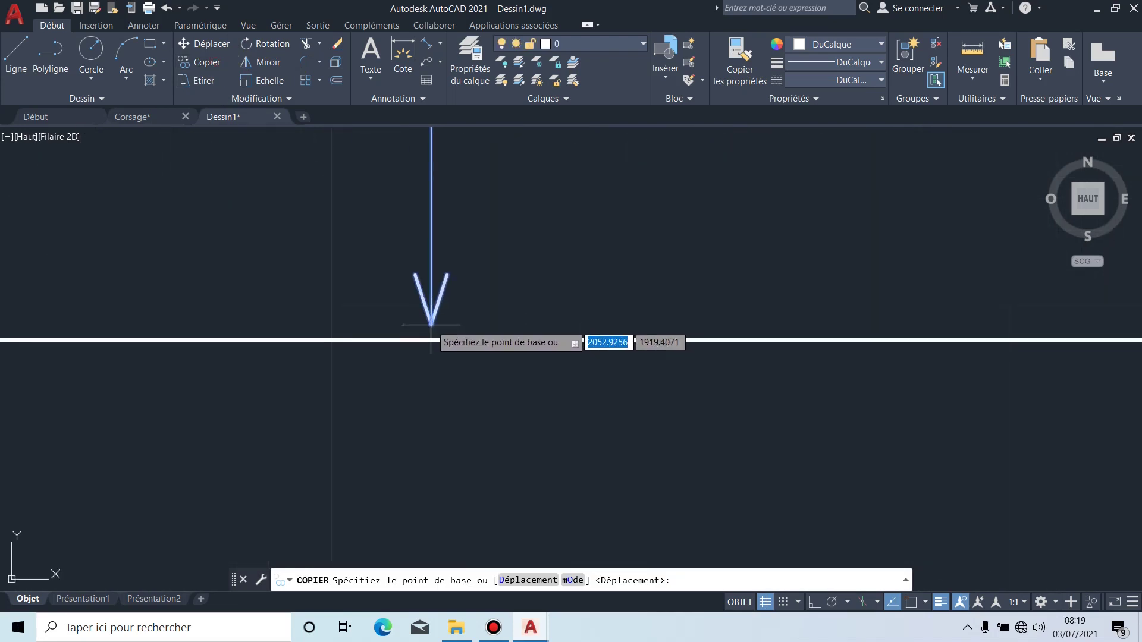
left_click(431, 339)
scroll(327, 335, "down", 5)
mouse_move(262, 300)
middle_mouse_down()
mouse_move(250, 291)
mouse_move(344, 387)
mouse_move(346, 441)
middle_mouse_up()
scroll(346, 400, "up", 4)
scroll(346, 402, "down", 4)
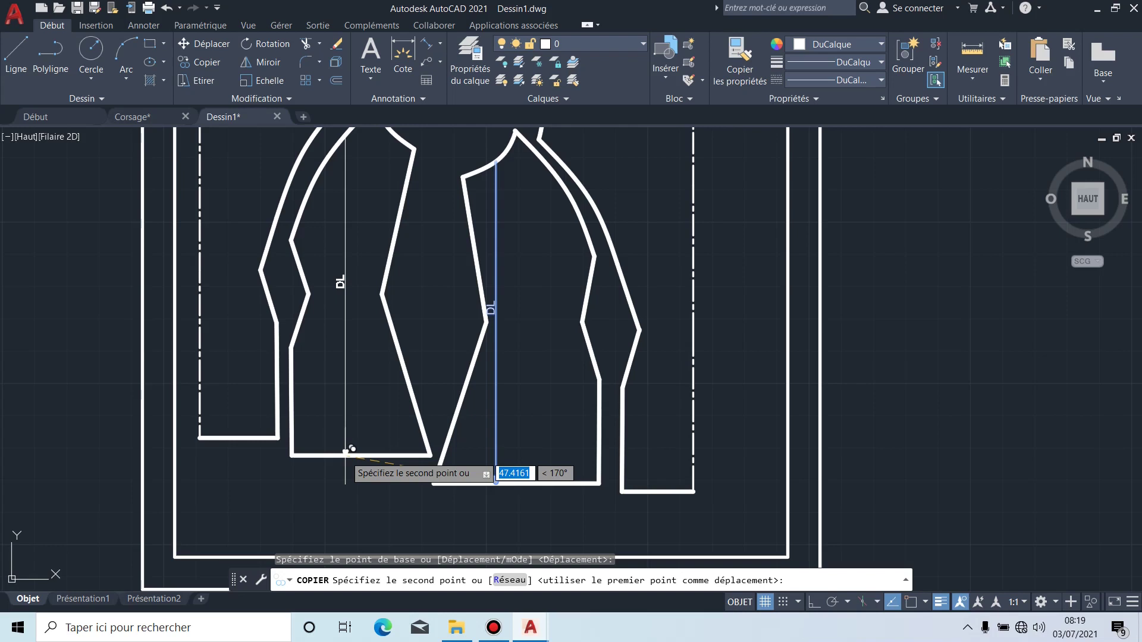
left_click(345, 452)
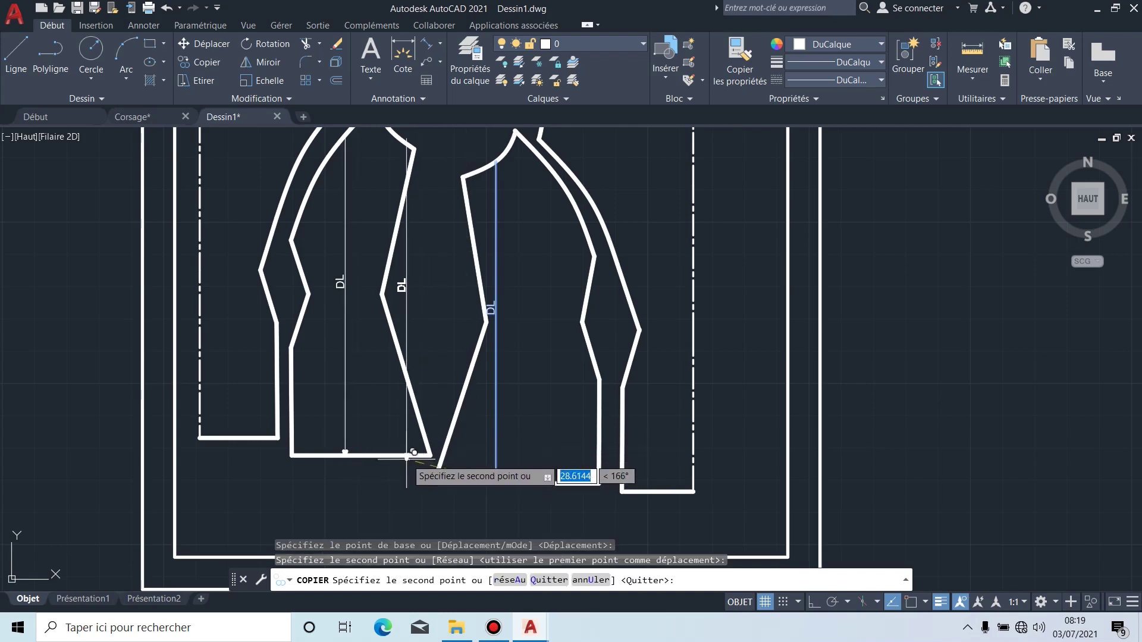
key("Escape")
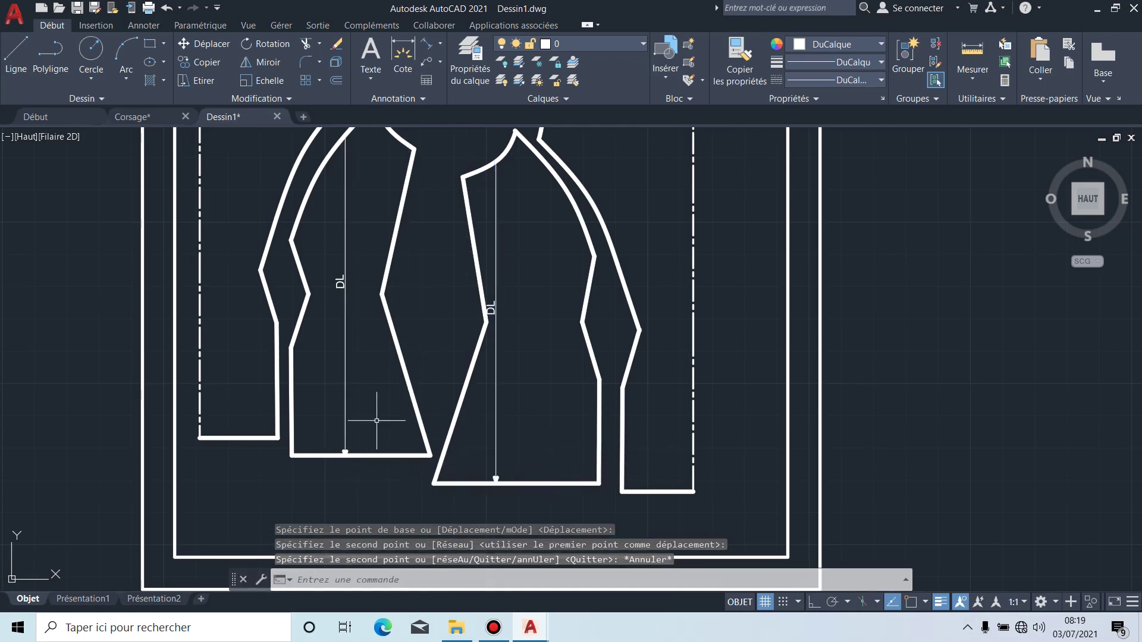
mouse_move(340, 384)
middle_mouse_down()
mouse_move(467, 440)
mouse_move(446, 413)
middle_mouse_up()
scroll(480, 234, "up", 4)
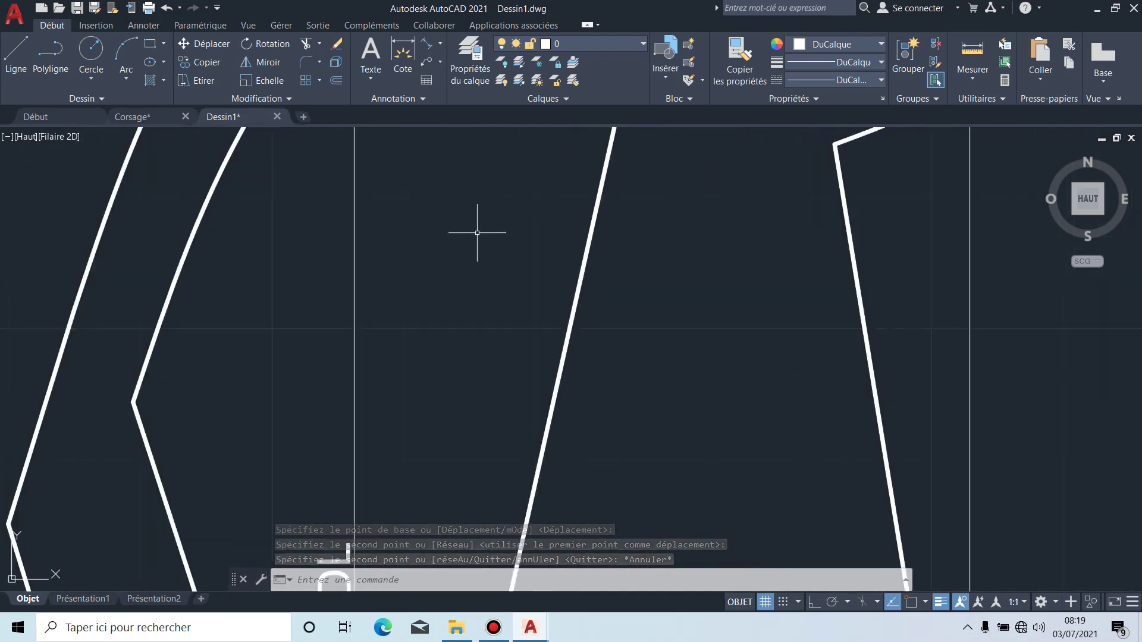
scroll(477, 249, "down", 2)
middle_click_drag(732, 382, 671, 361)
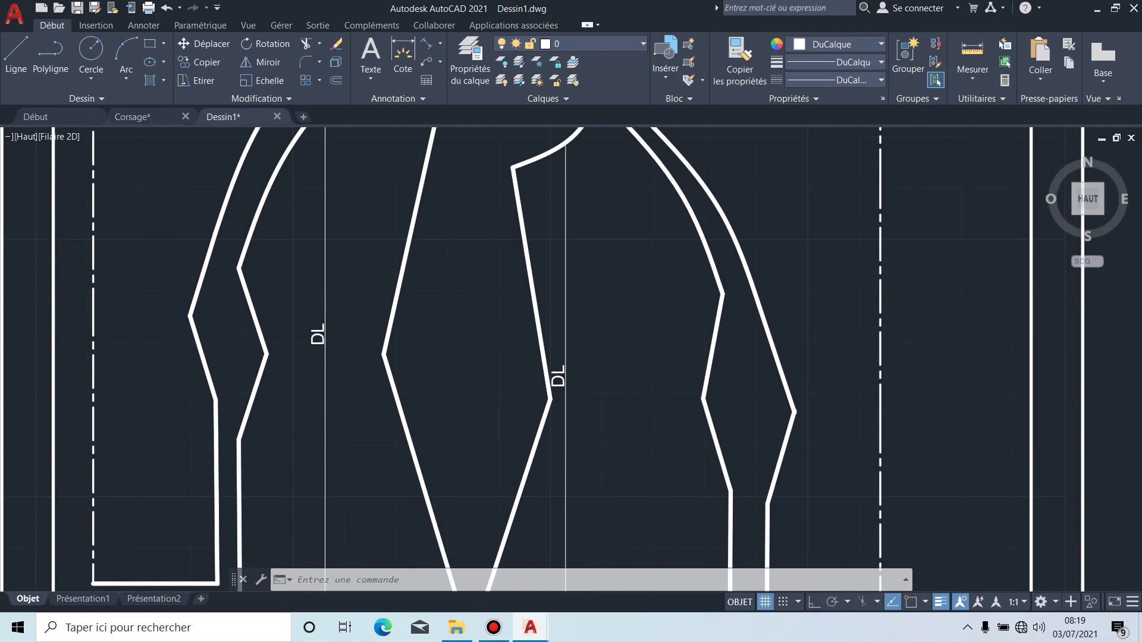
middle_click_drag(633, 316, 559, 313)
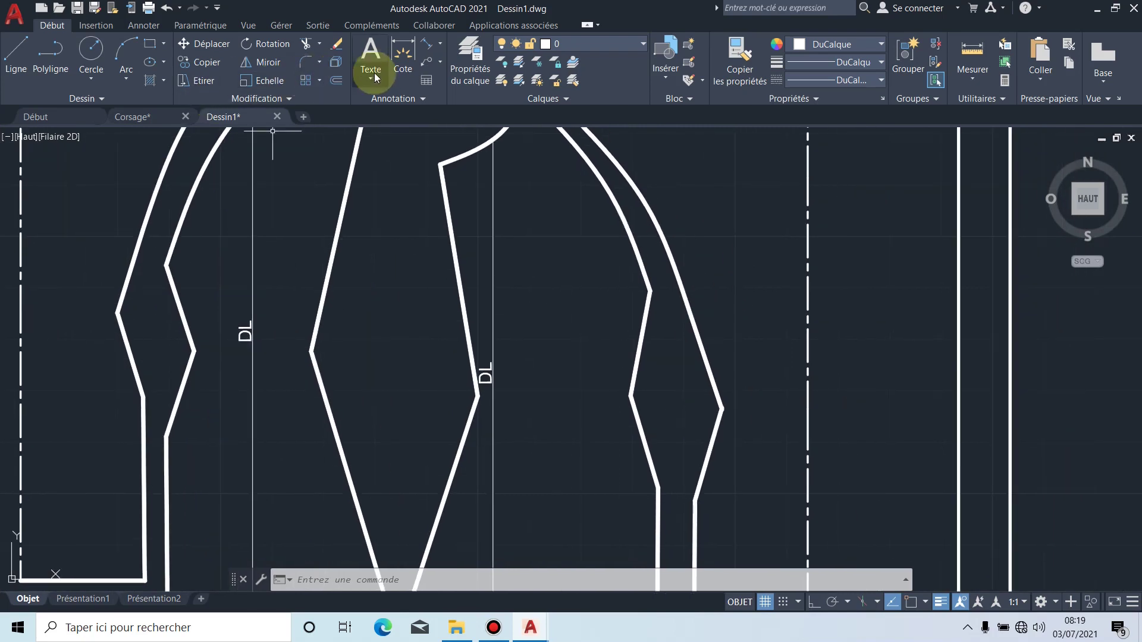
Step: Start a multiline text with its frame to the right of the grainline on the front side panel, around waist level
left_click(377, 53)
scroll(544, 288, "down", 4)
middle_click_drag(566, 300, 509, 287)
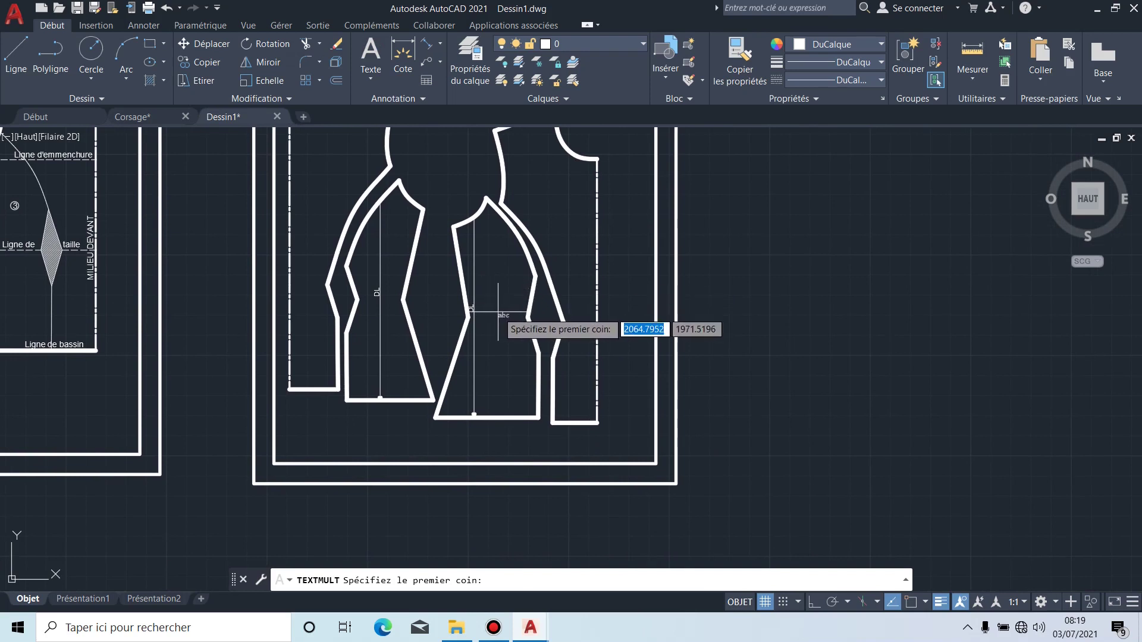
scroll(490, 310, "up", 4)
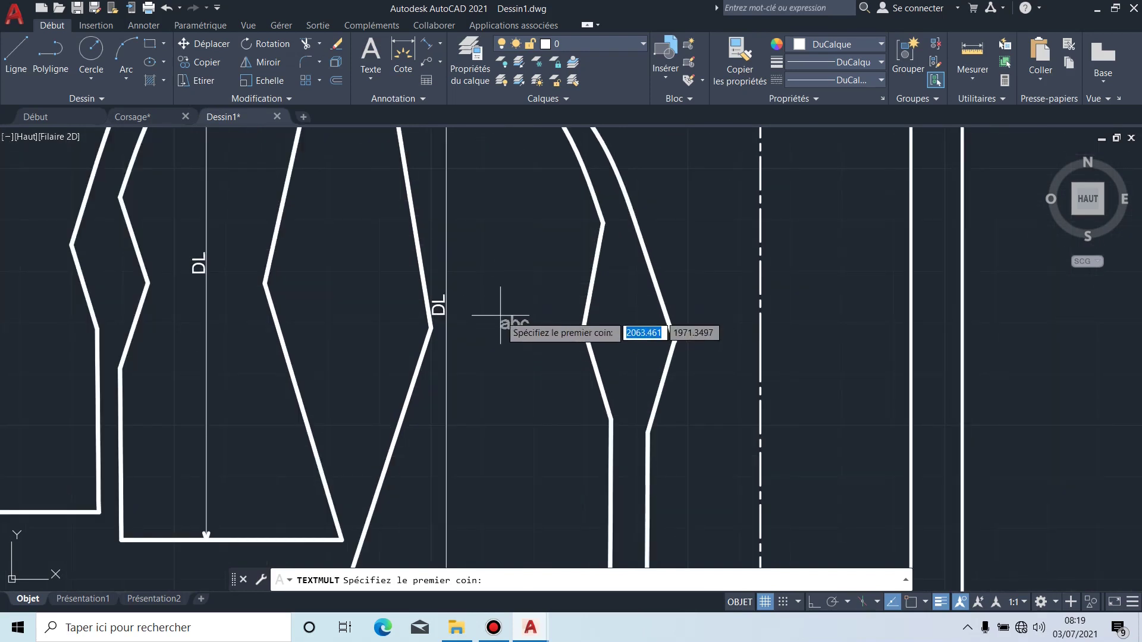
left_click(469, 239)
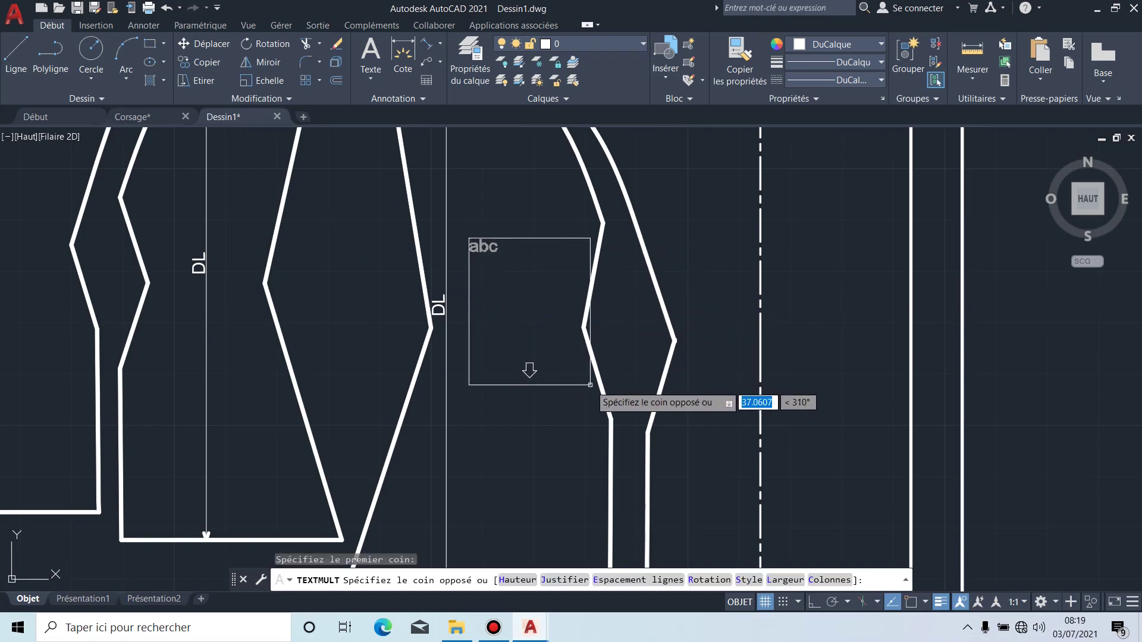
left_click(611, 394)
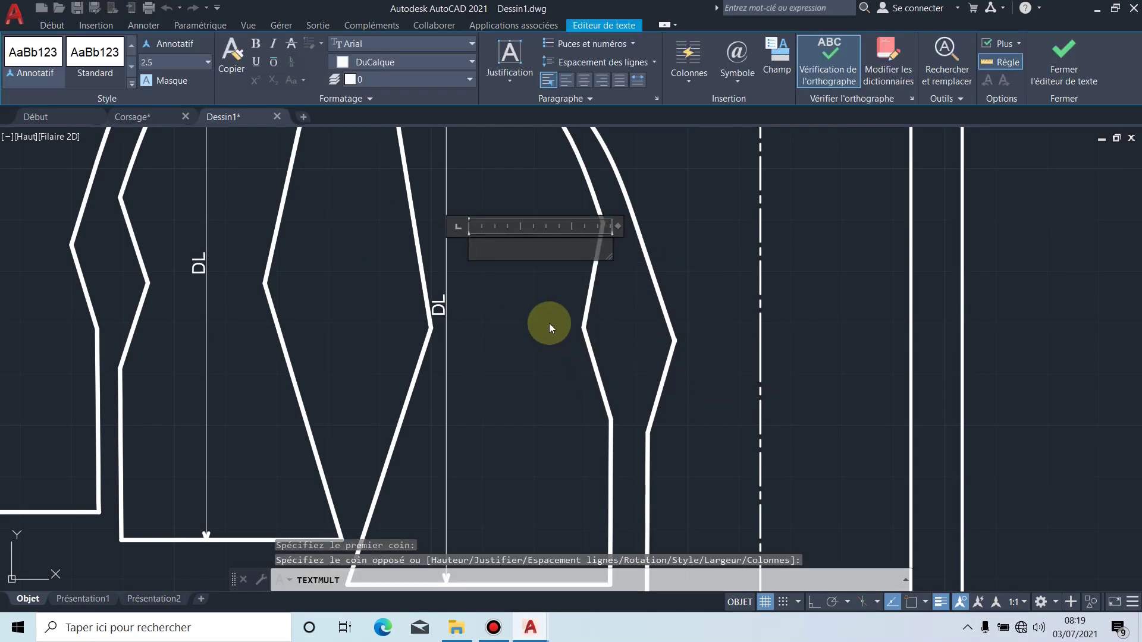
Step: Enter Modèle "formation" as the first line and widen the text frame so that the line fits without wrapping
type("MOD")
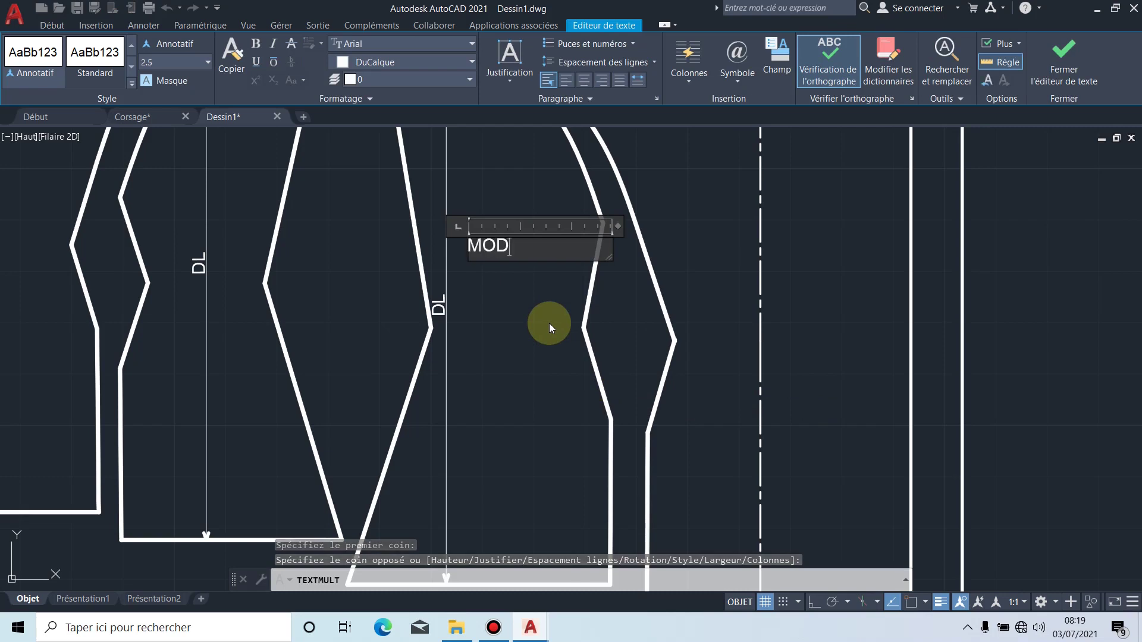
key("BackSpace")
key("BackSpace")
type("odèle")
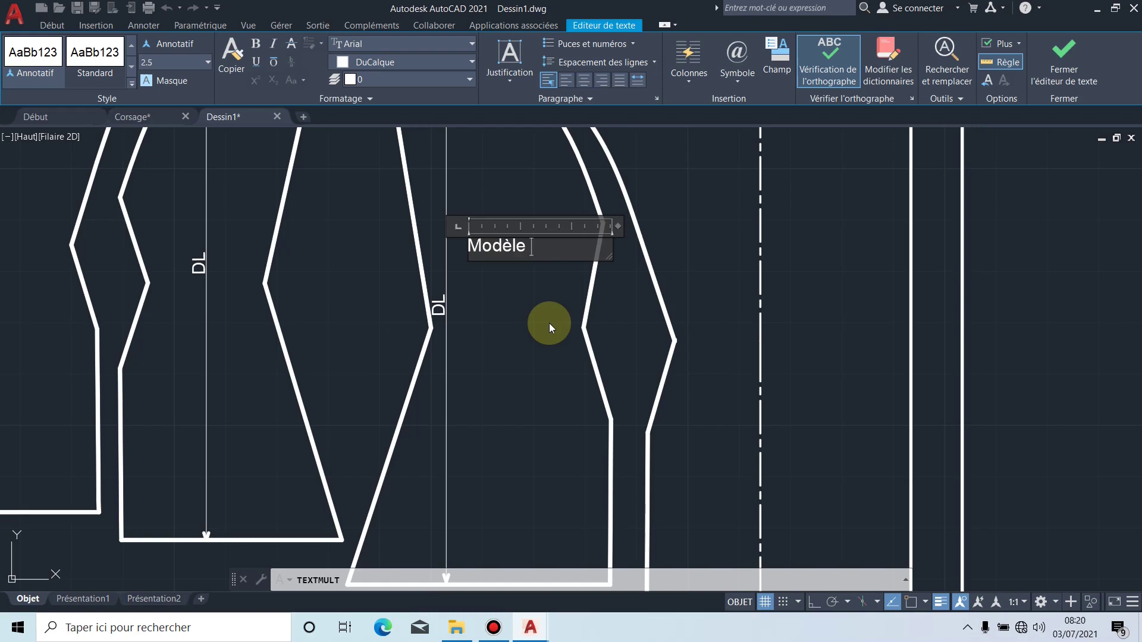
type(" \"formation")
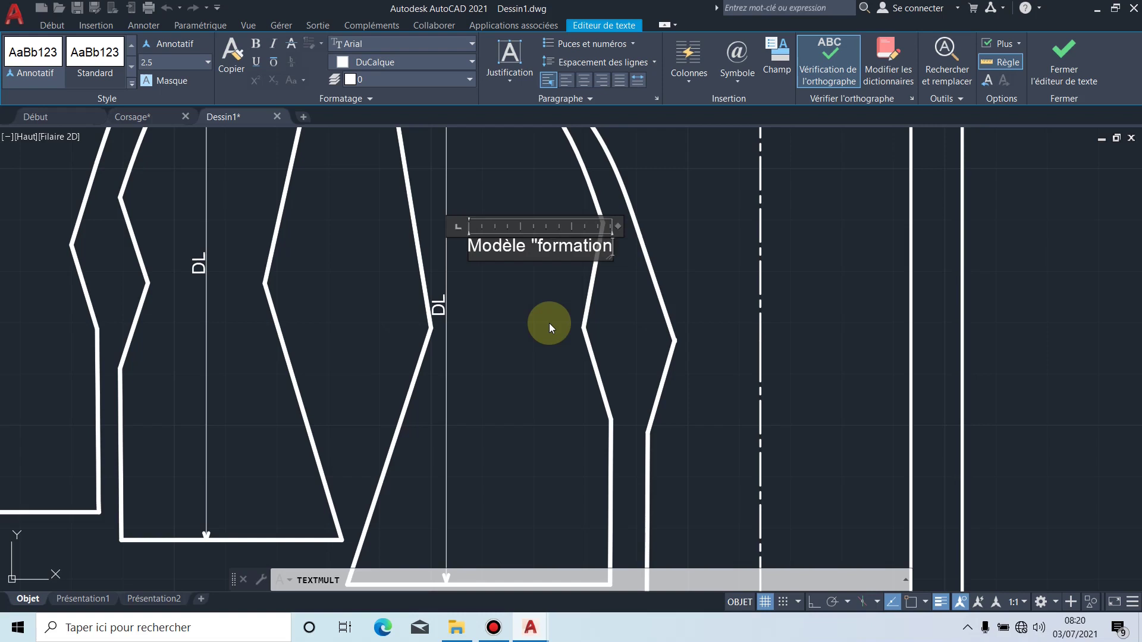
type("\"")
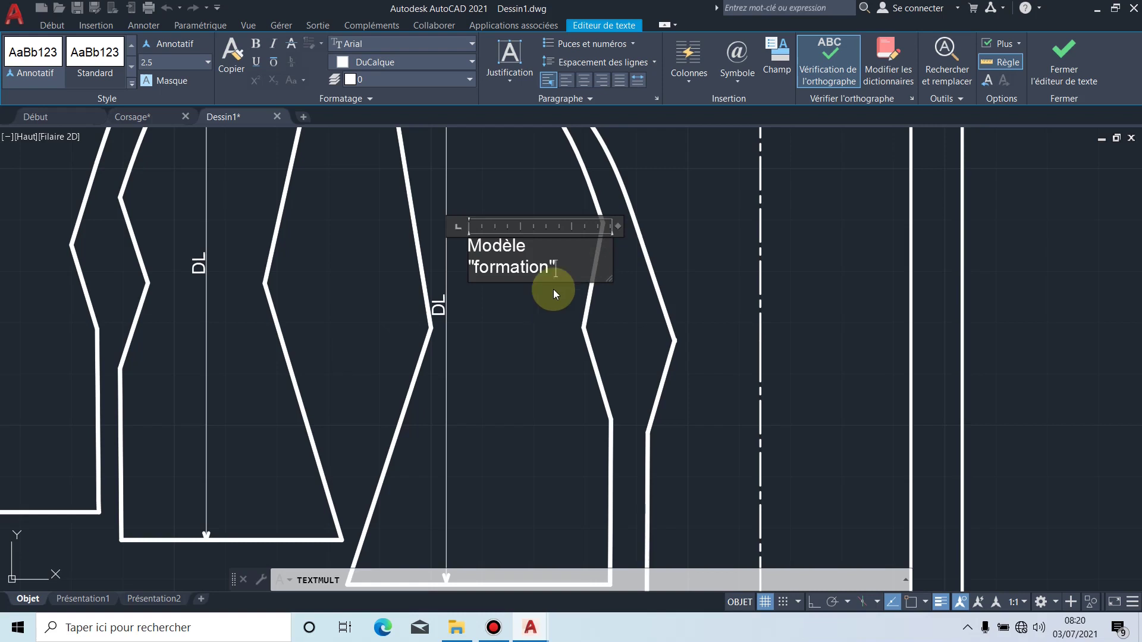
left_click_drag(608, 245, 640, 247)
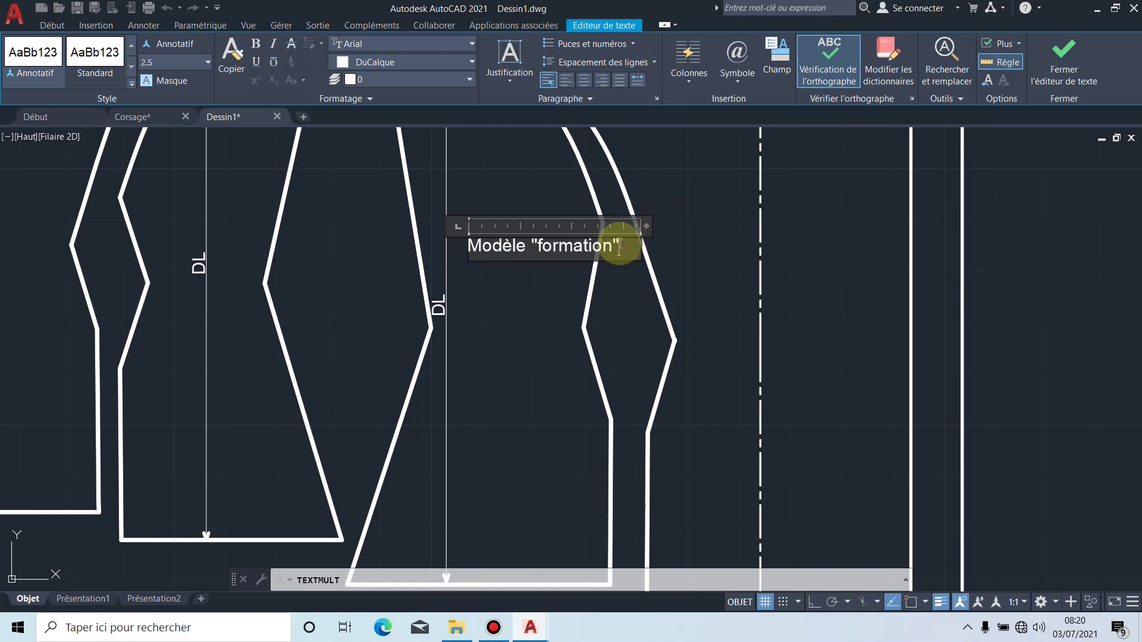
Step: Add Découpe devant as the second line of the panel text
key("Return")
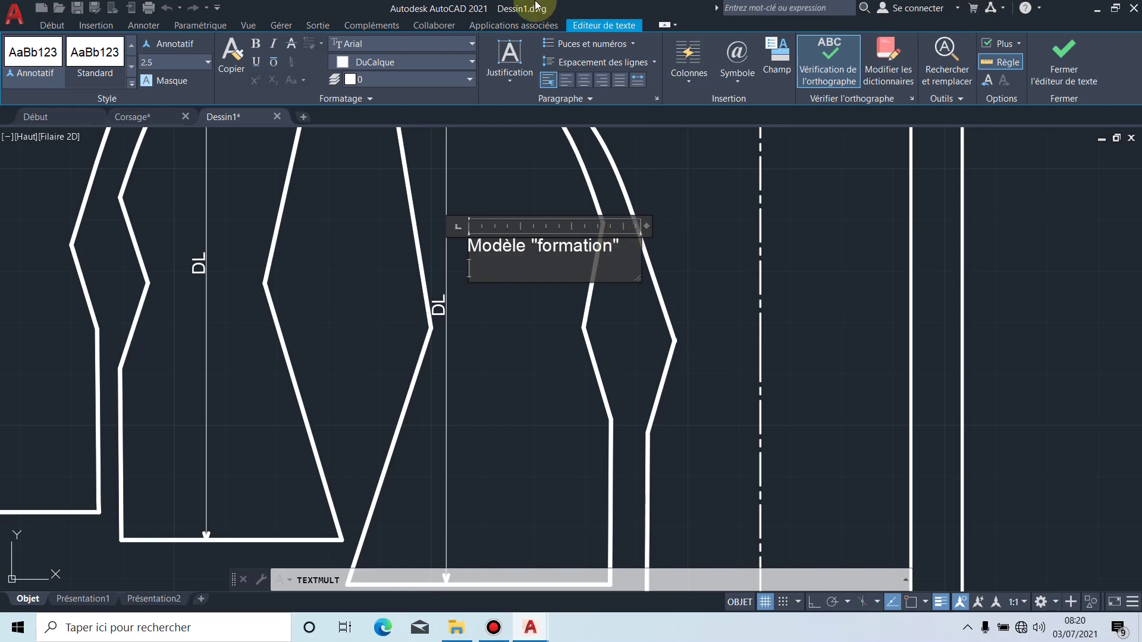
mouse_move(577, 5)
left_click(639, 8)
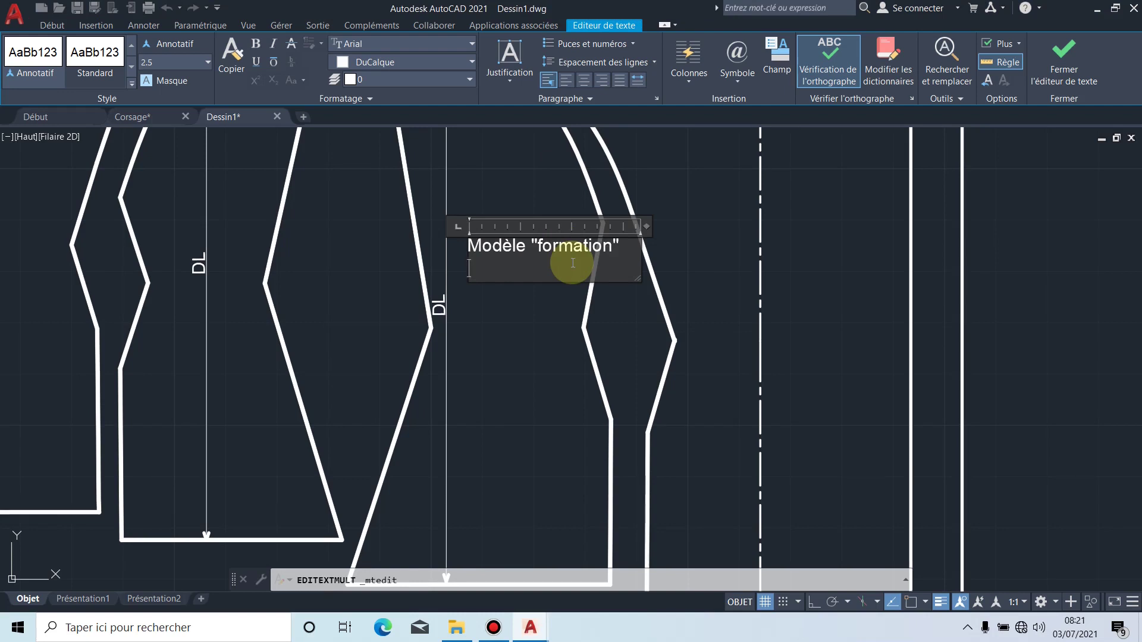
type("Découpe devant")
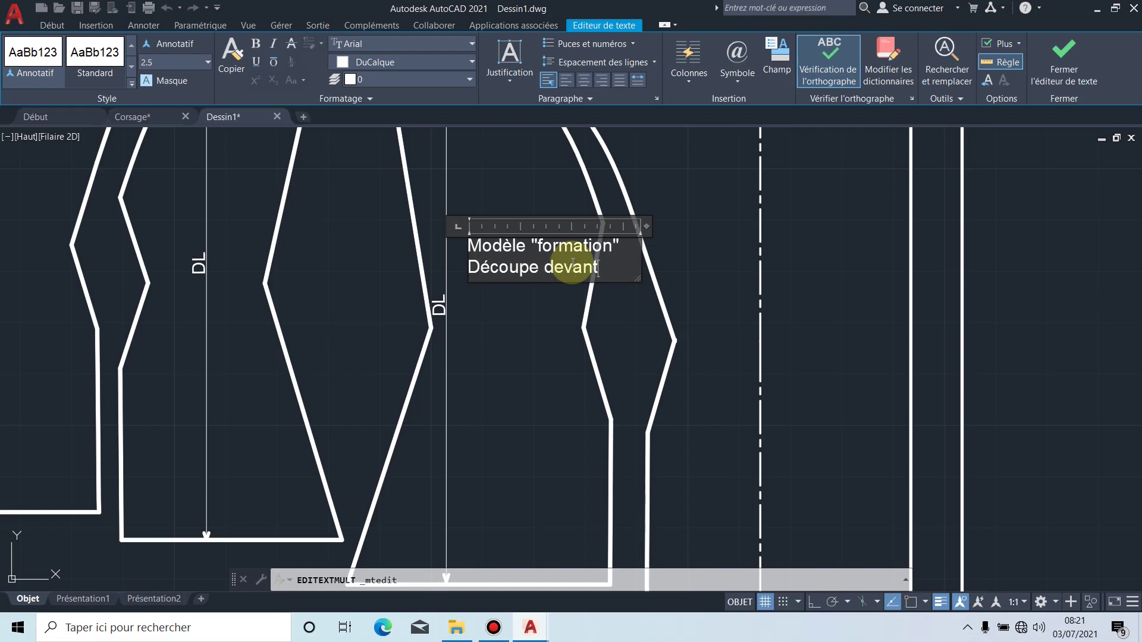
key("Return")
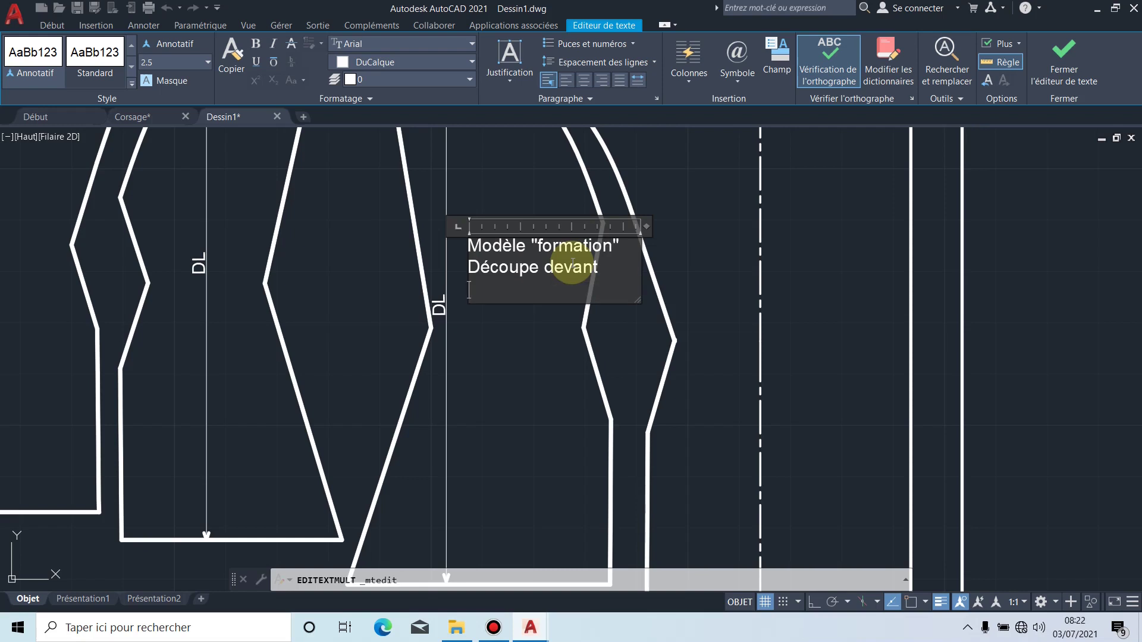
Step: Add tailler une fois double as the third line of the panel text
type("ec")
key("BackSpace")
key("BackSpace")
type("E")
key("BackSpace")
type("tailler une fois")
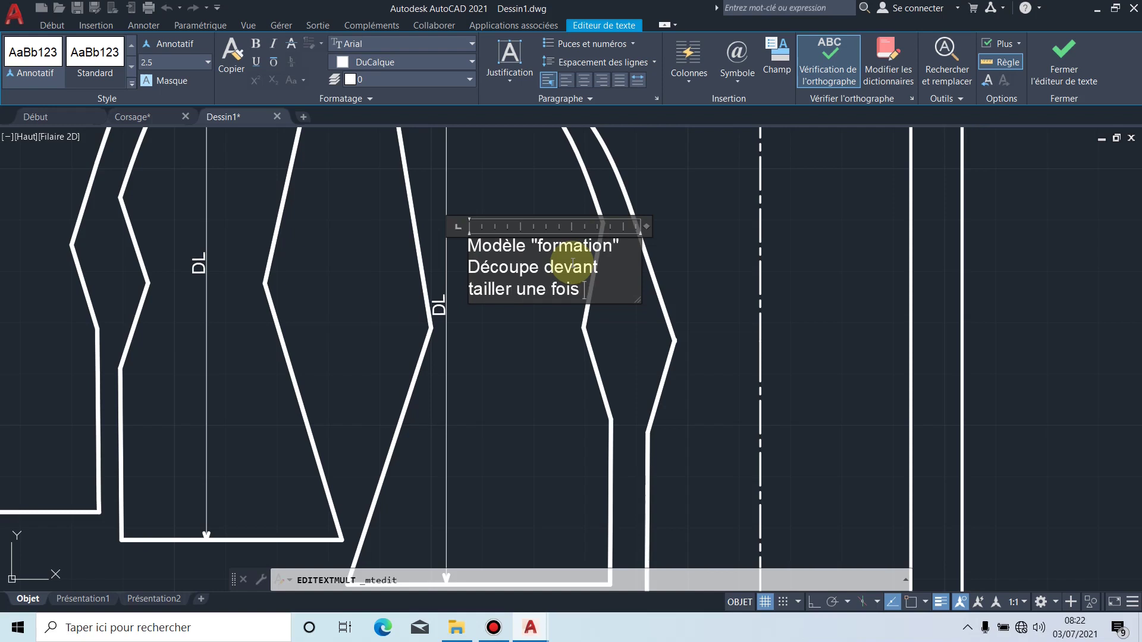
type(" double")
key("Return")
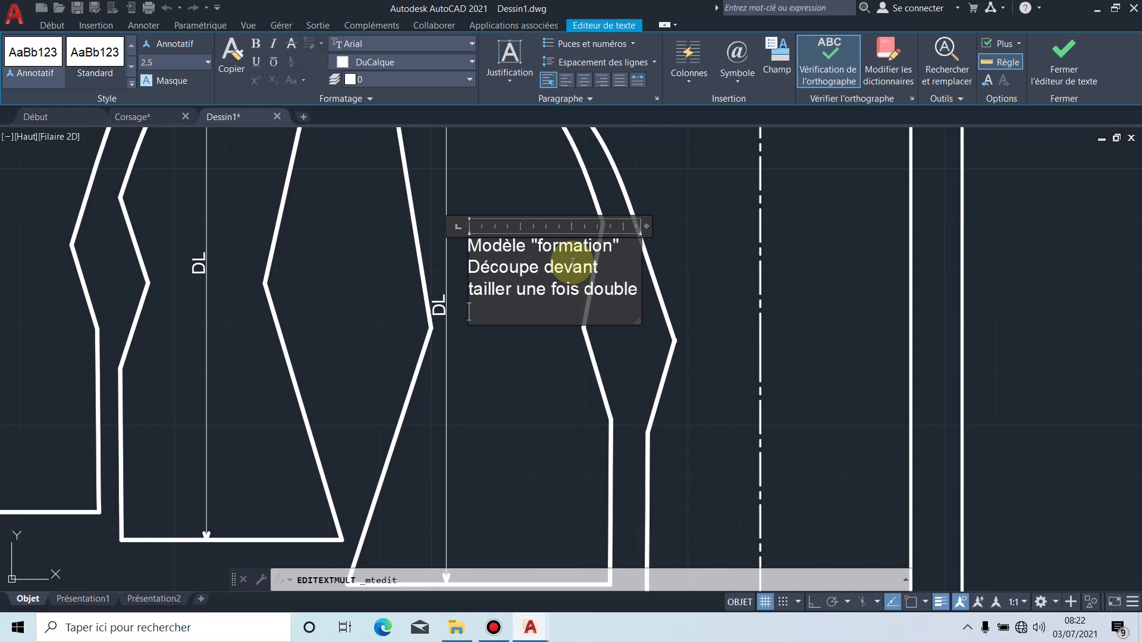
Step: Add Echelle 1/4 T40N as the last line and capitalise the first letter of Tailler in the line above
type("Echelle 1/4 ")
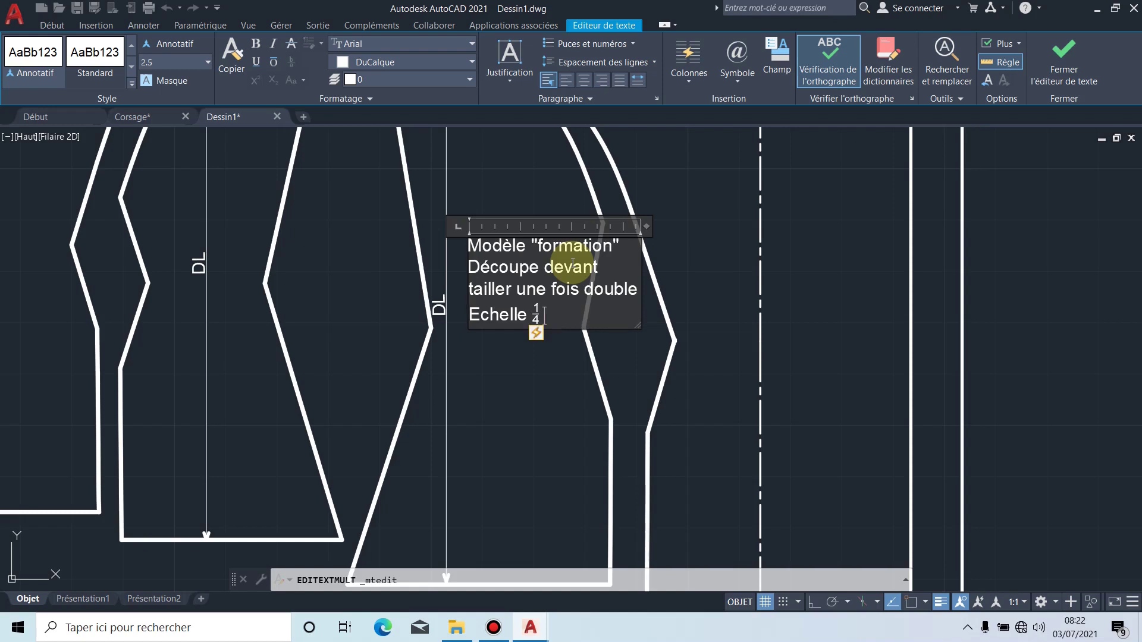
type("T")
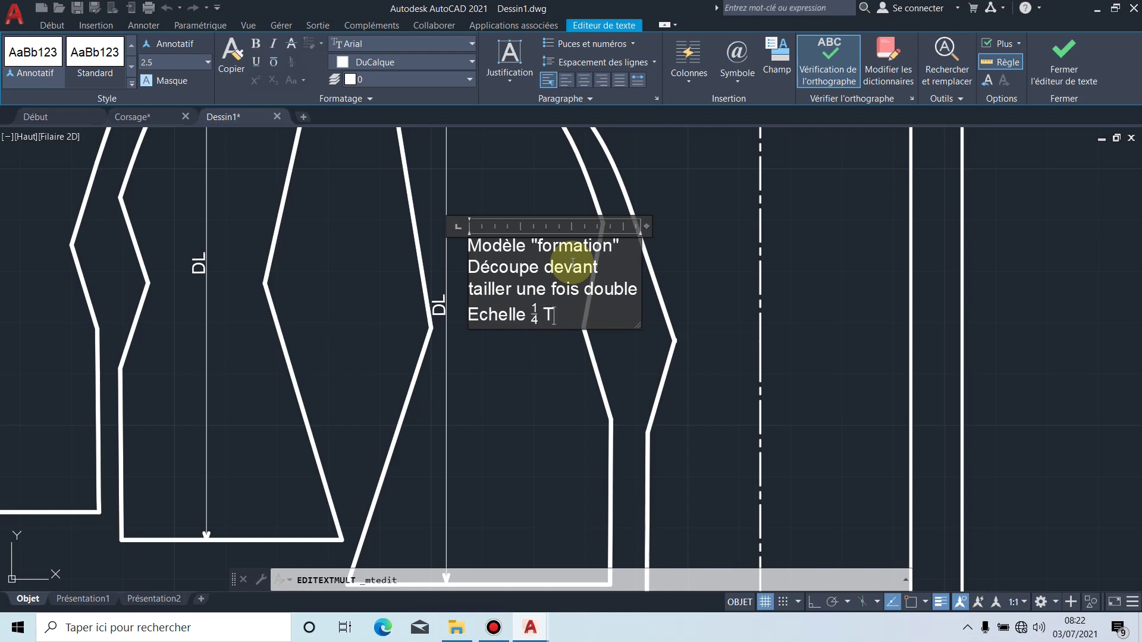
type("40N")
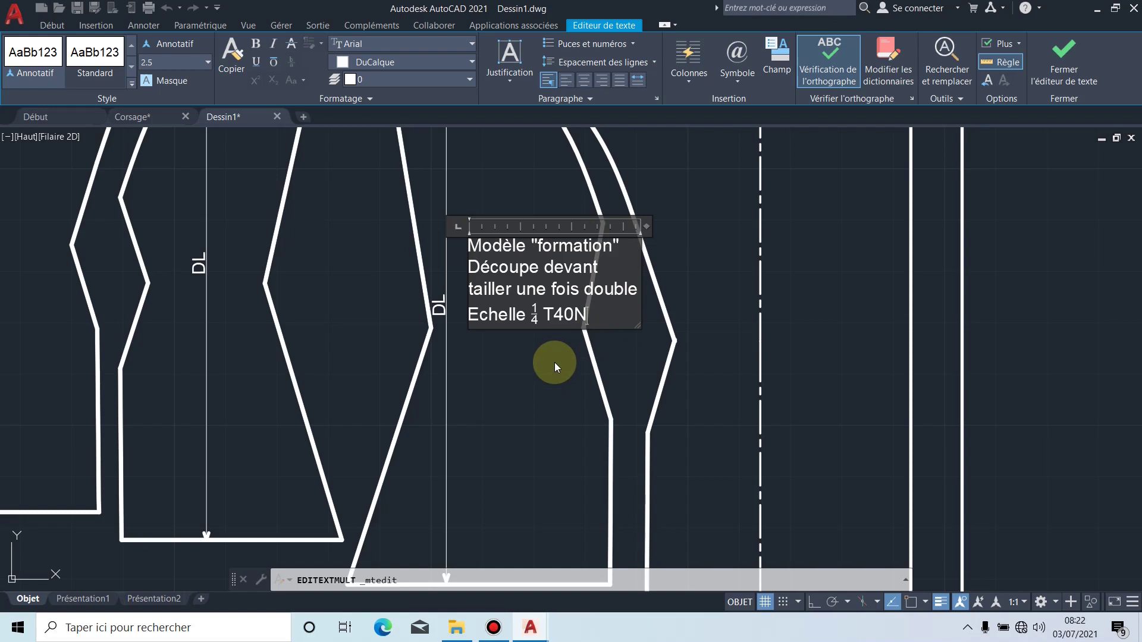
left_click(474, 290)
key("BackSpace")
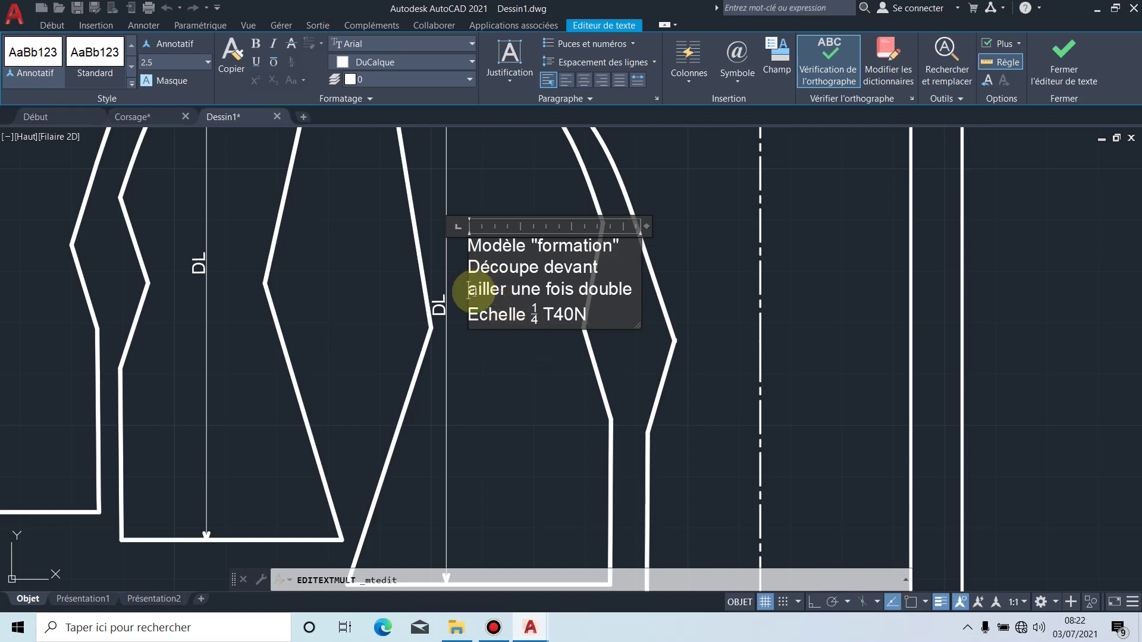
type("T")
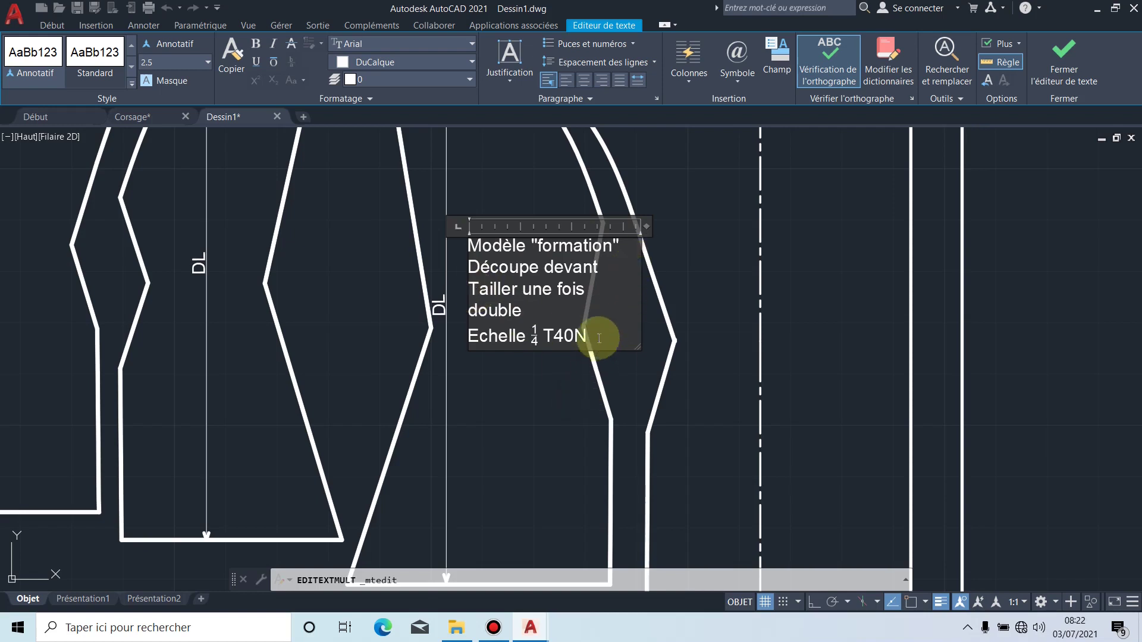
Step: Indent the lines below Modèle "formation" with spaces so that they sit roughly centred under it, and finish the text
scroll(539, 268, "up", 2)
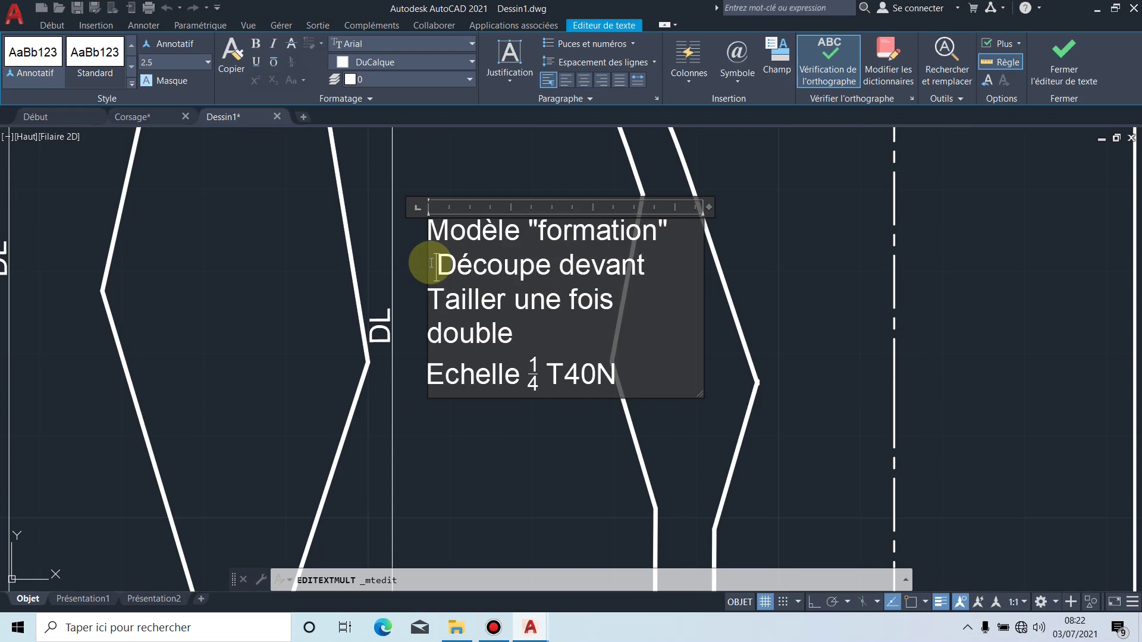
left_click(429, 300)
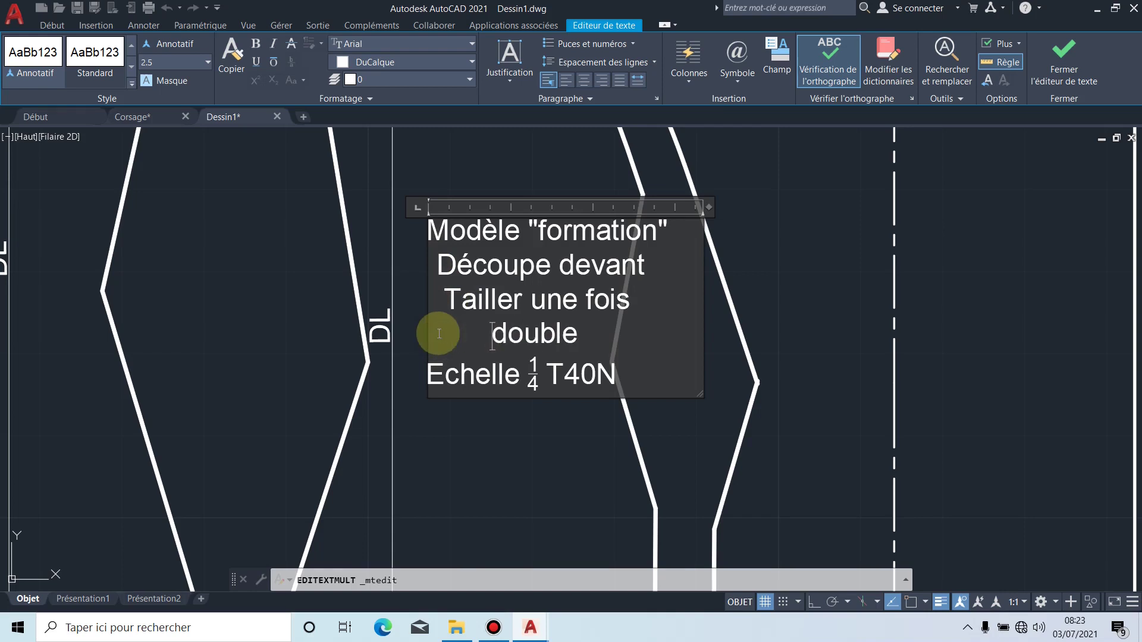
left_click(428, 379)
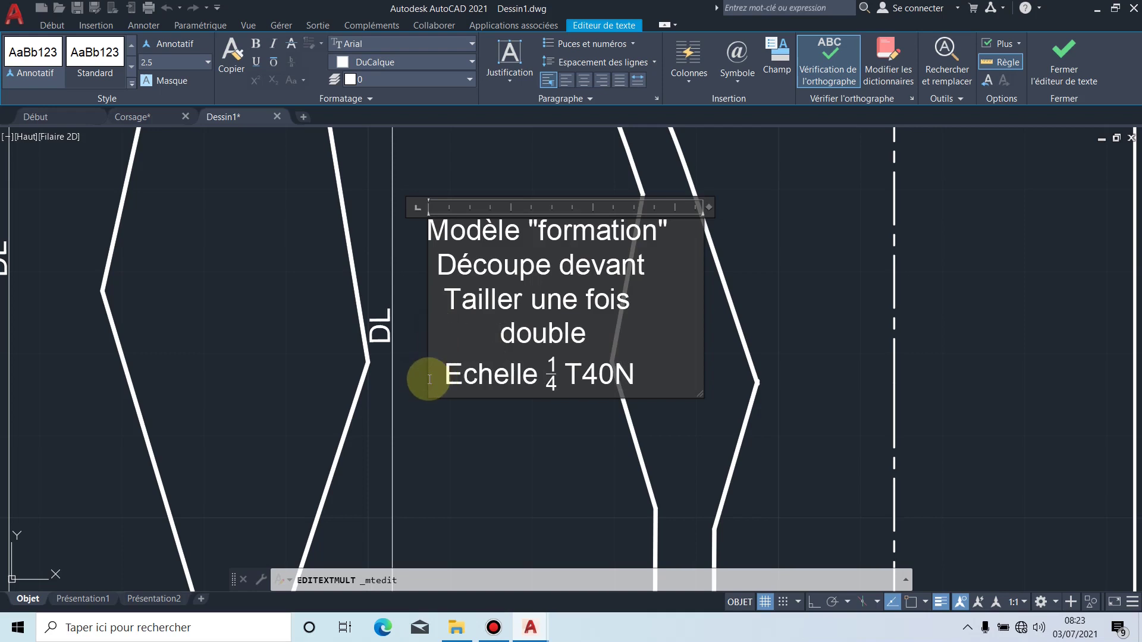
left_click(522, 482)
Step: Move the text block against the right side of the grainline and about 32 units down into the panel's lower part, above the hem
left_click(545, 233)
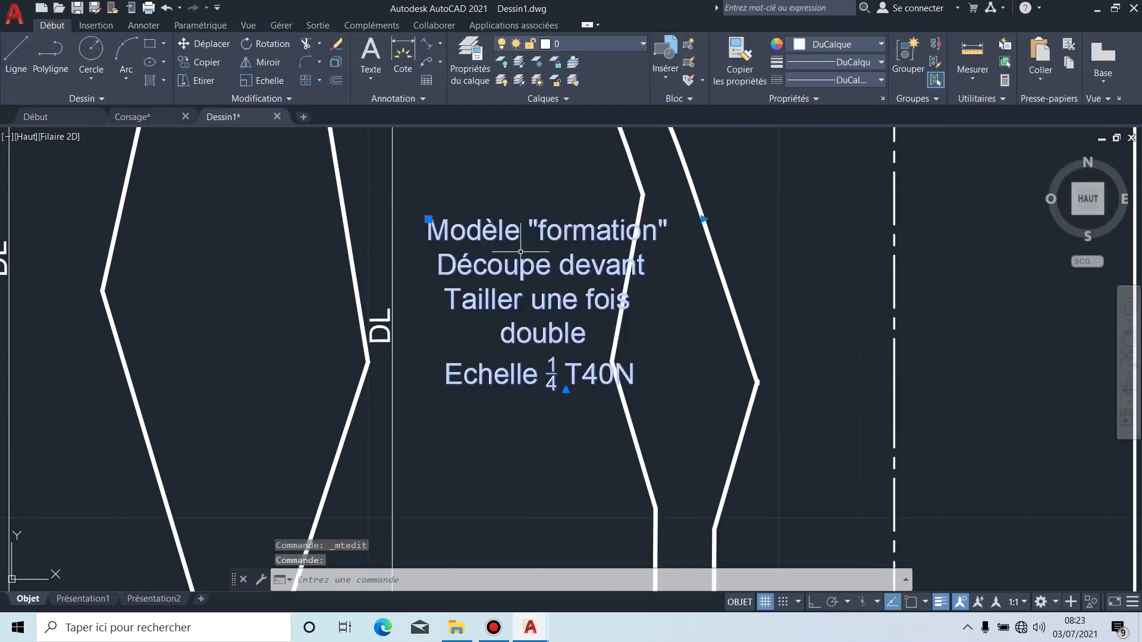
scroll(521, 241, "up", 2)
left_click(376, 200)
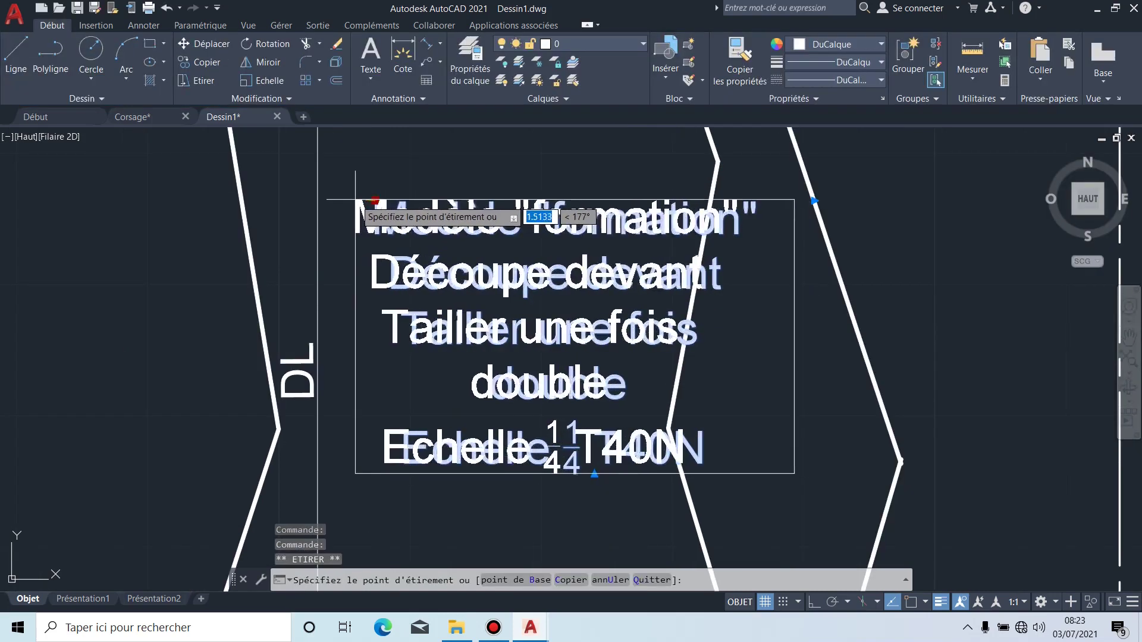
left_click(317, 192)
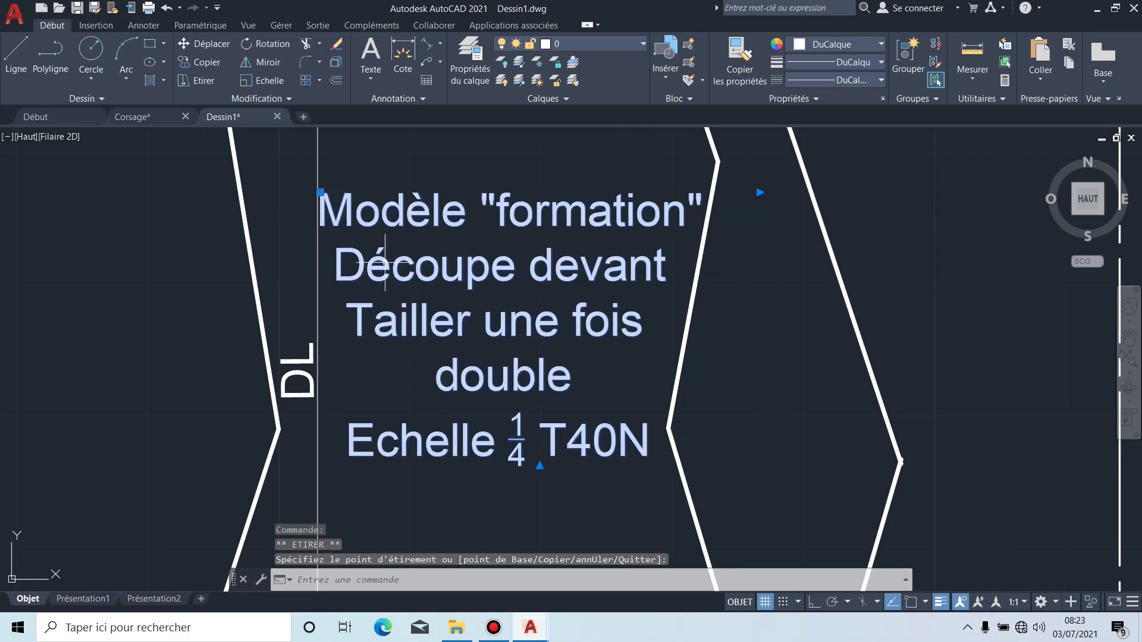
scroll(530, 399, "down", 4)
middle_click_drag(535, 401, 558, 352)
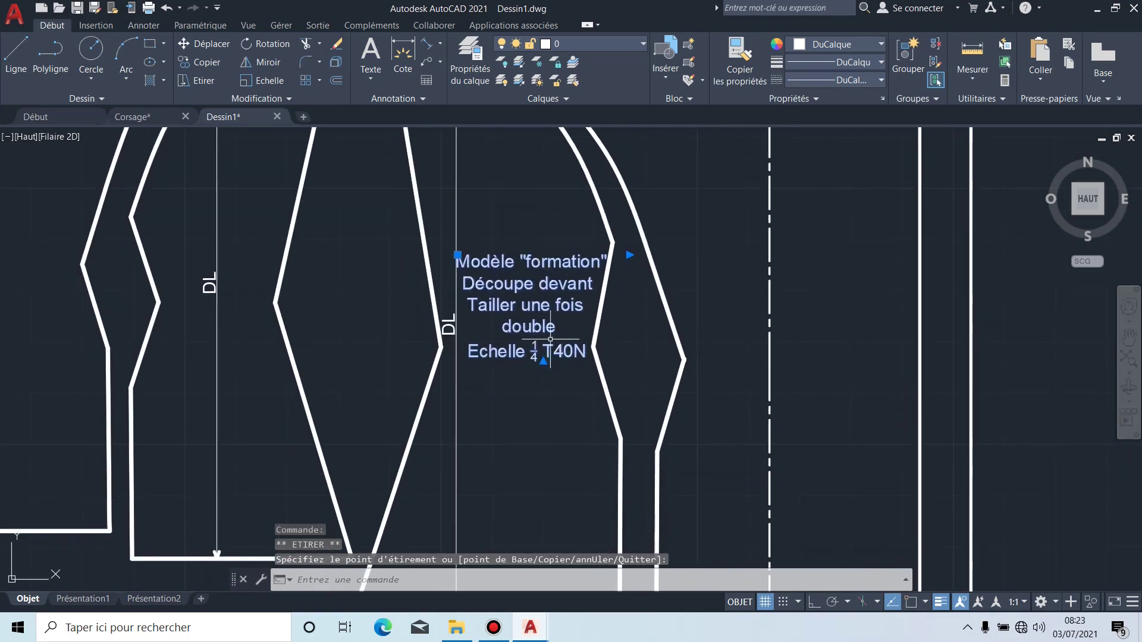
scroll(485, 261, "down", 3)
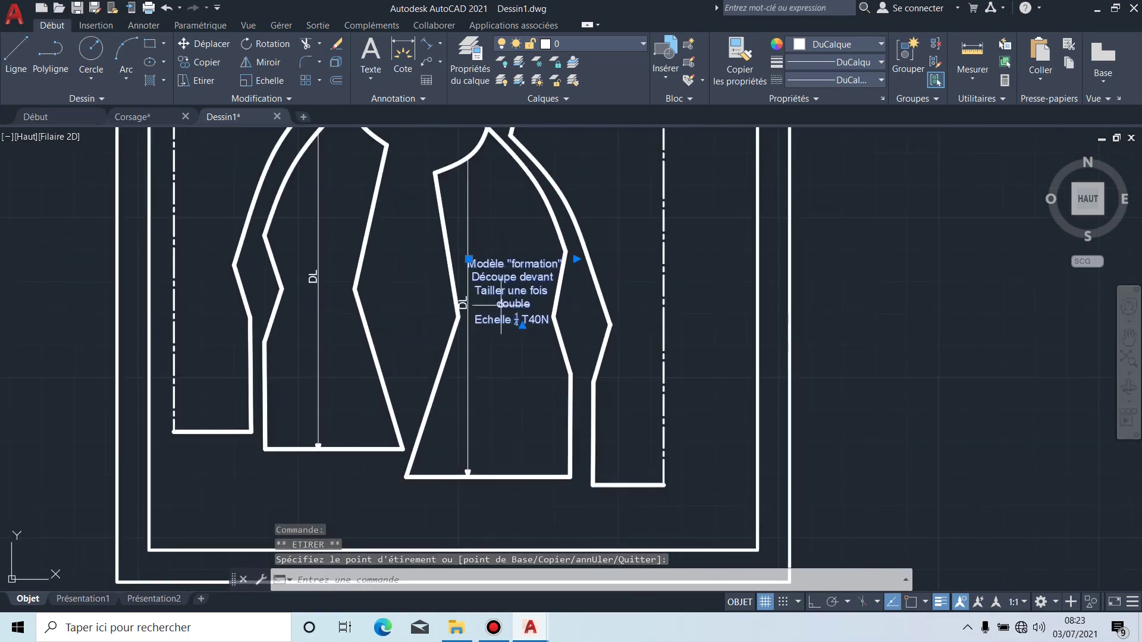
left_click(473, 260)
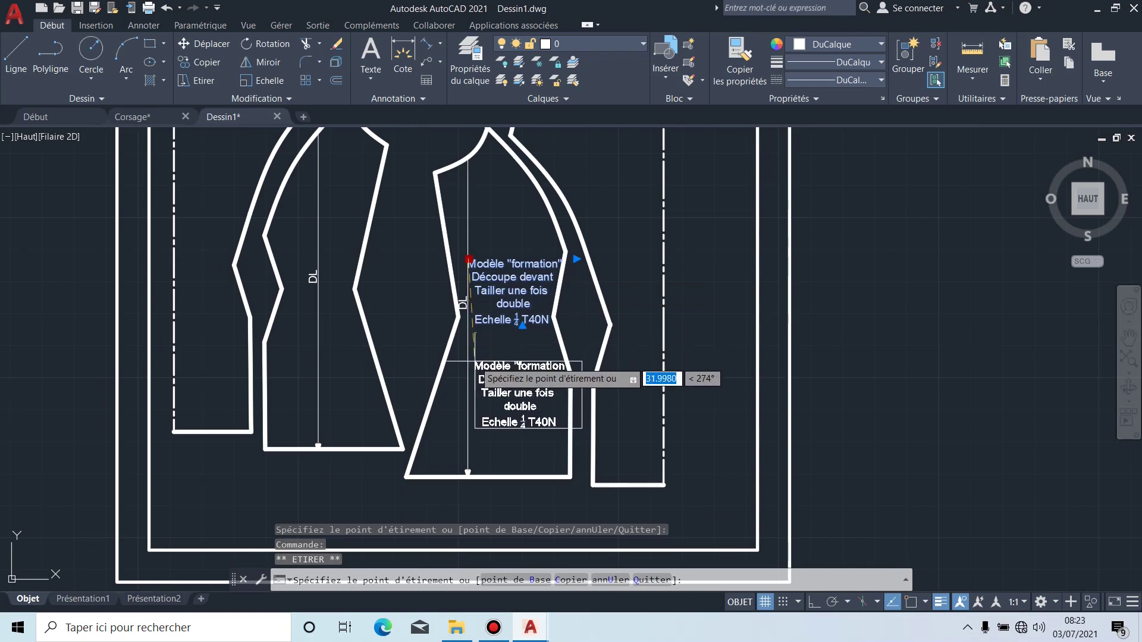
left_click(472, 362)
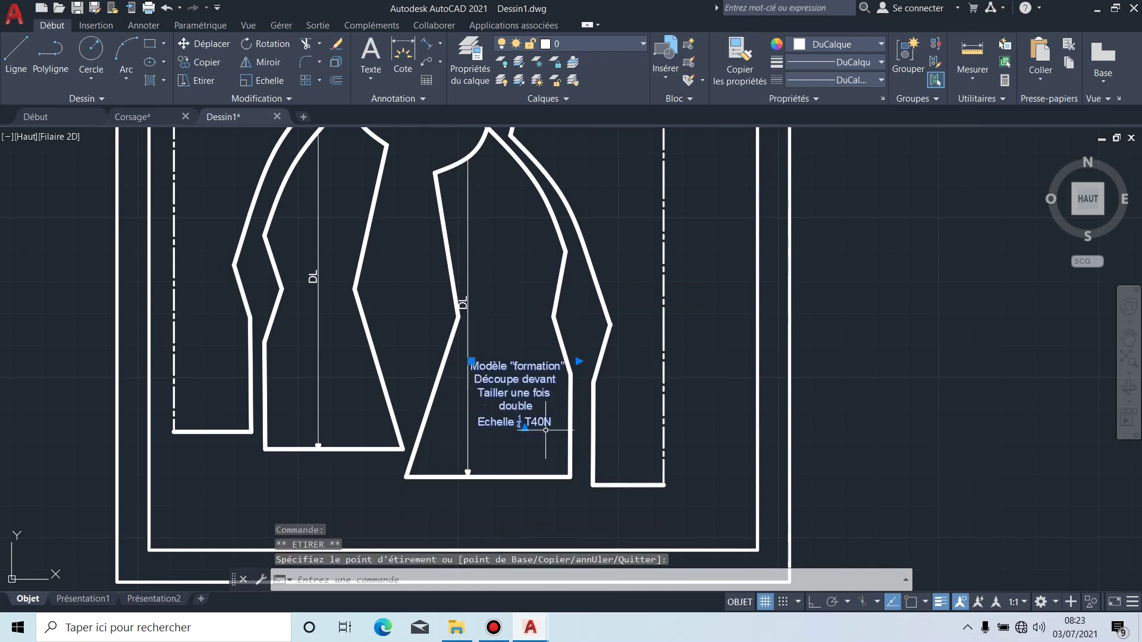
Step: Set the text height of all lines in the front panel's text block to 3
double_click(525, 381)
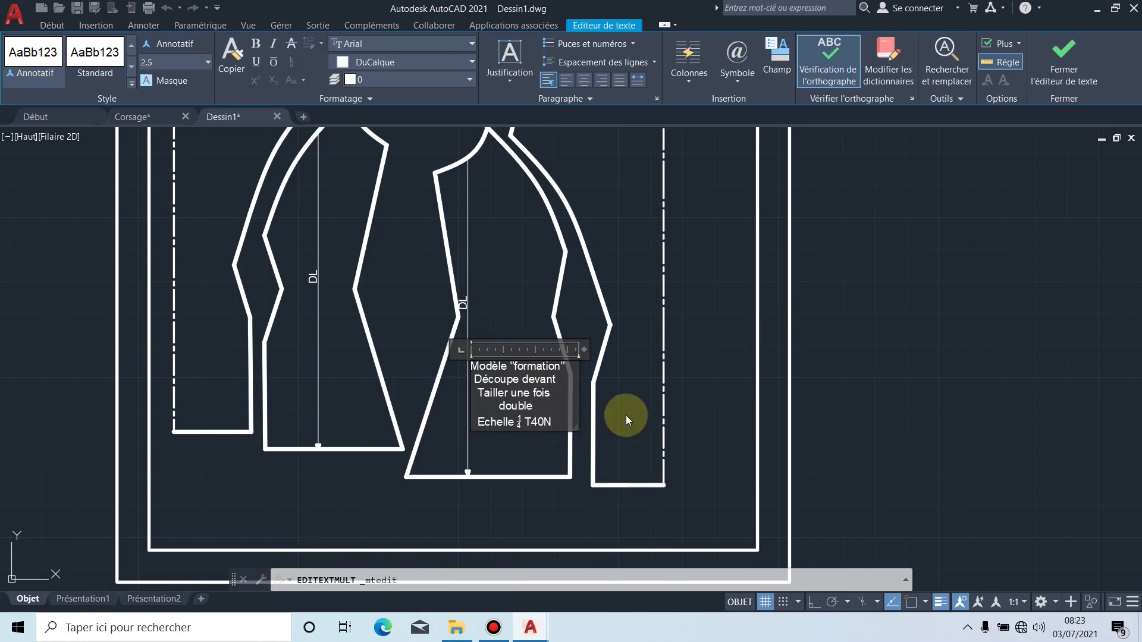
left_click_drag(602, 408, 388, 257)
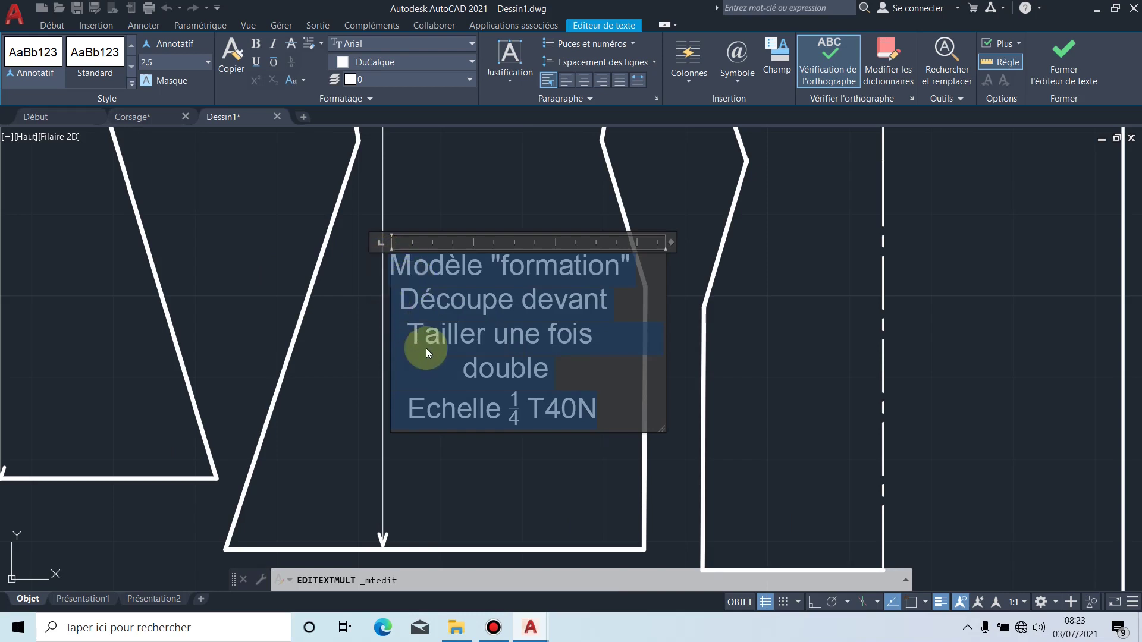
scroll(490, 313, "down", 5)
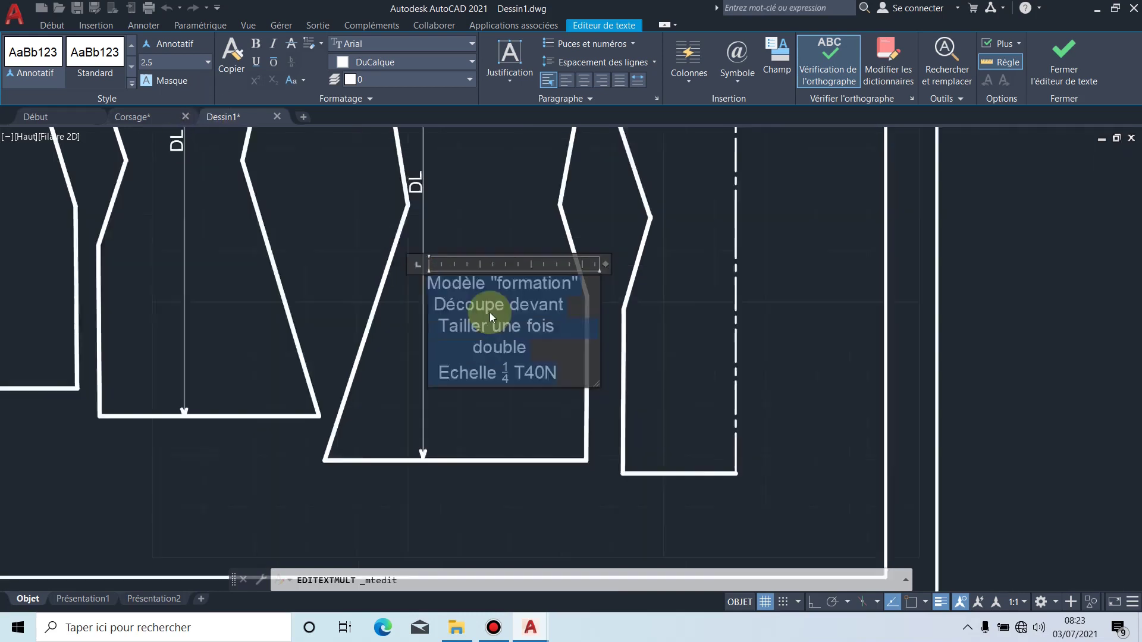
scroll(250, 197, "down", 2)
middle_click_drag(250, 197, 262, 269)
scroll(407, 338, "up", 4)
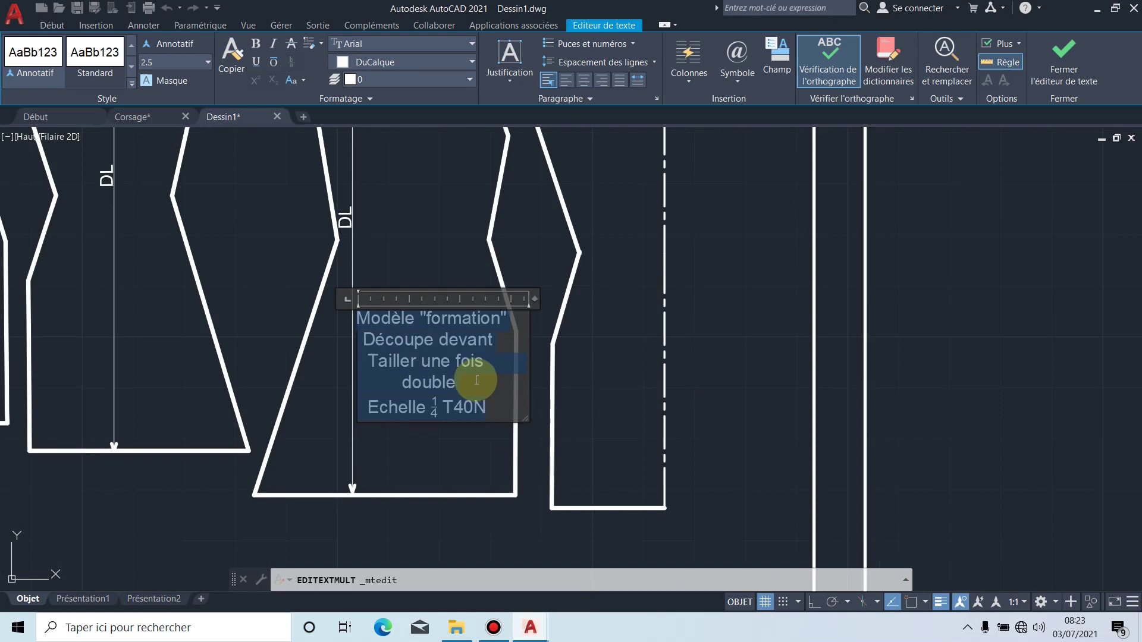
left_click(206, 60)
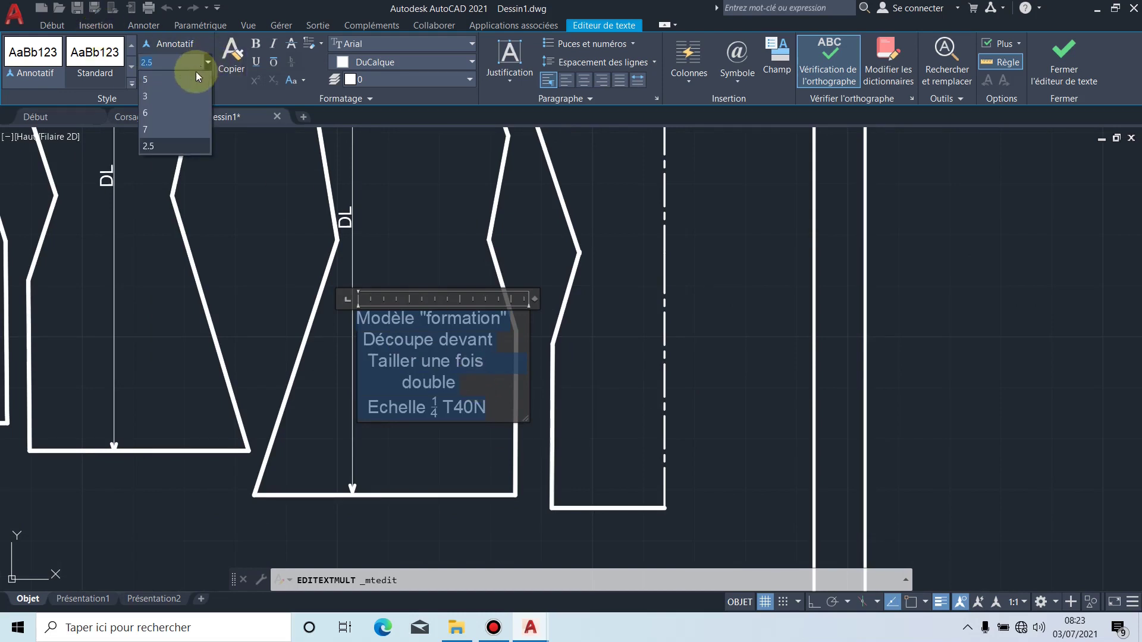
left_click(174, 89)
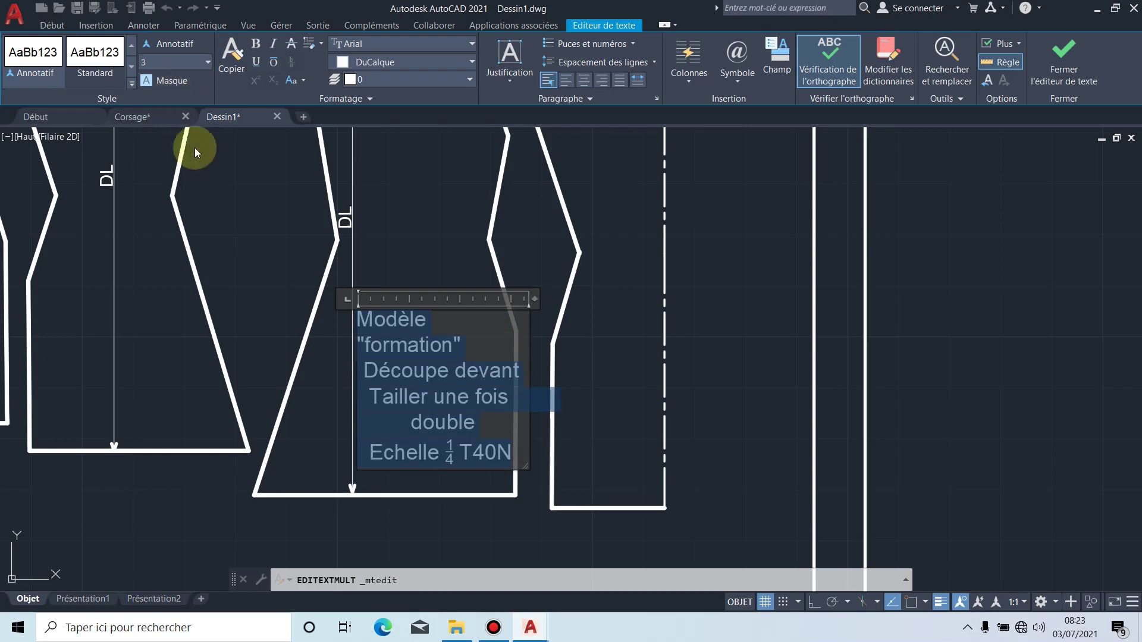
left_click(424, 255)
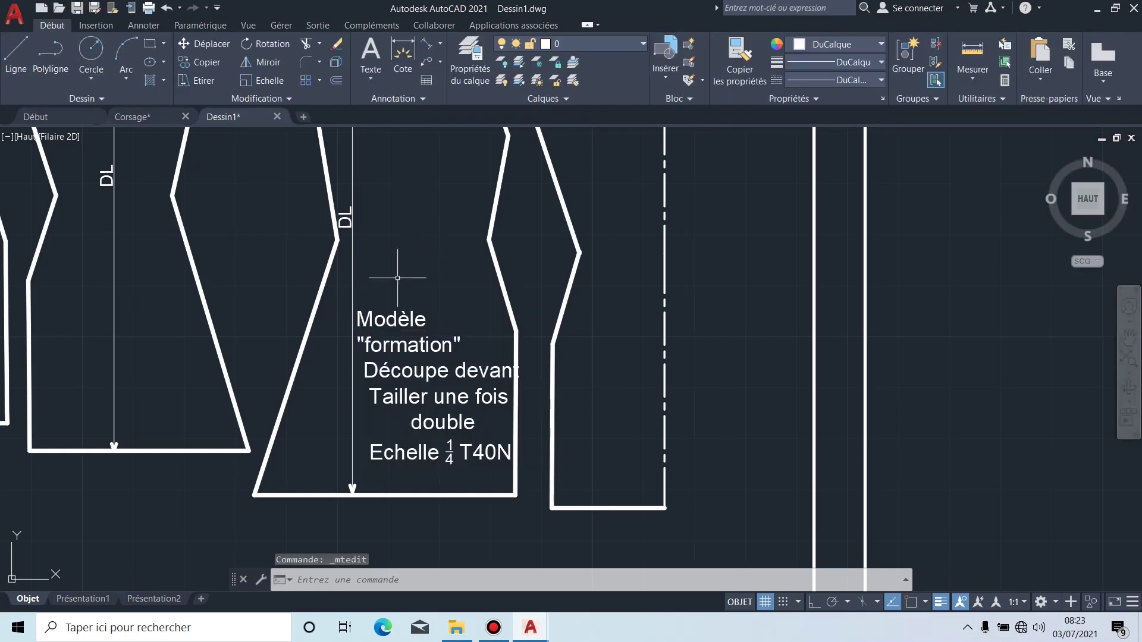
Step: Move the text block about 0.8 units left, against the front panel's grainline
middle_click_drag(378, 264, 499, 295)
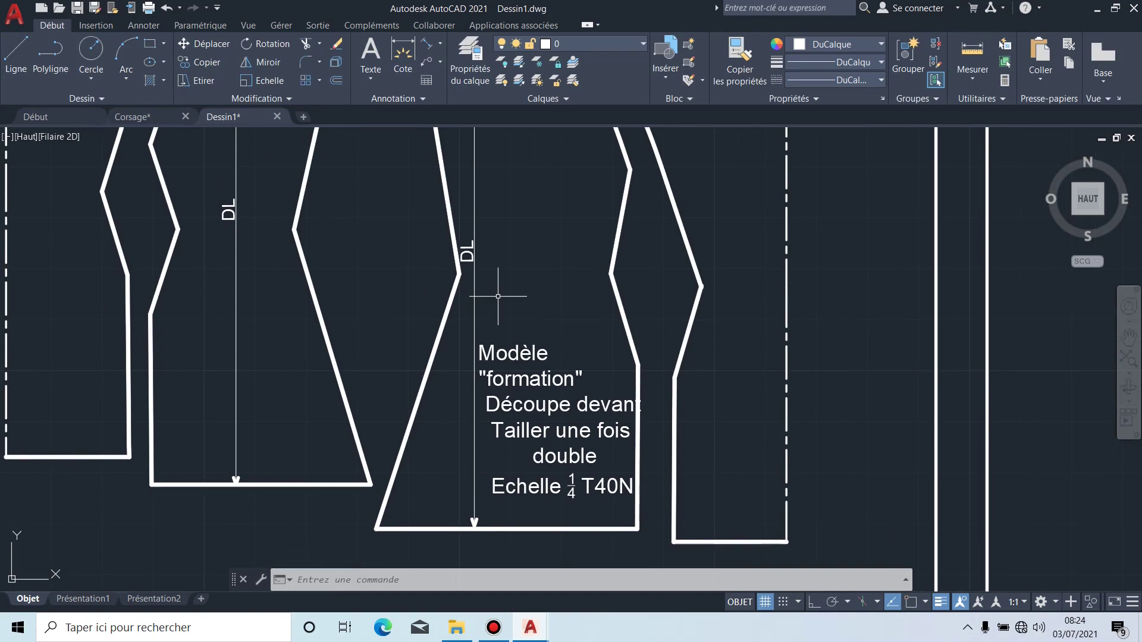
scroll(560, 435, "up", 2)
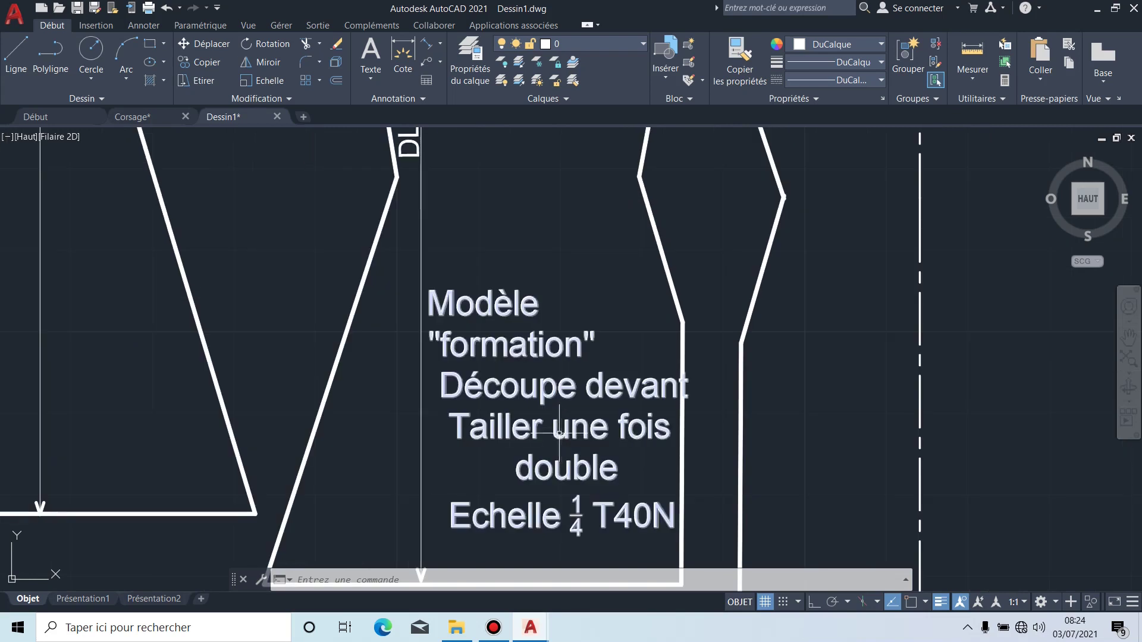
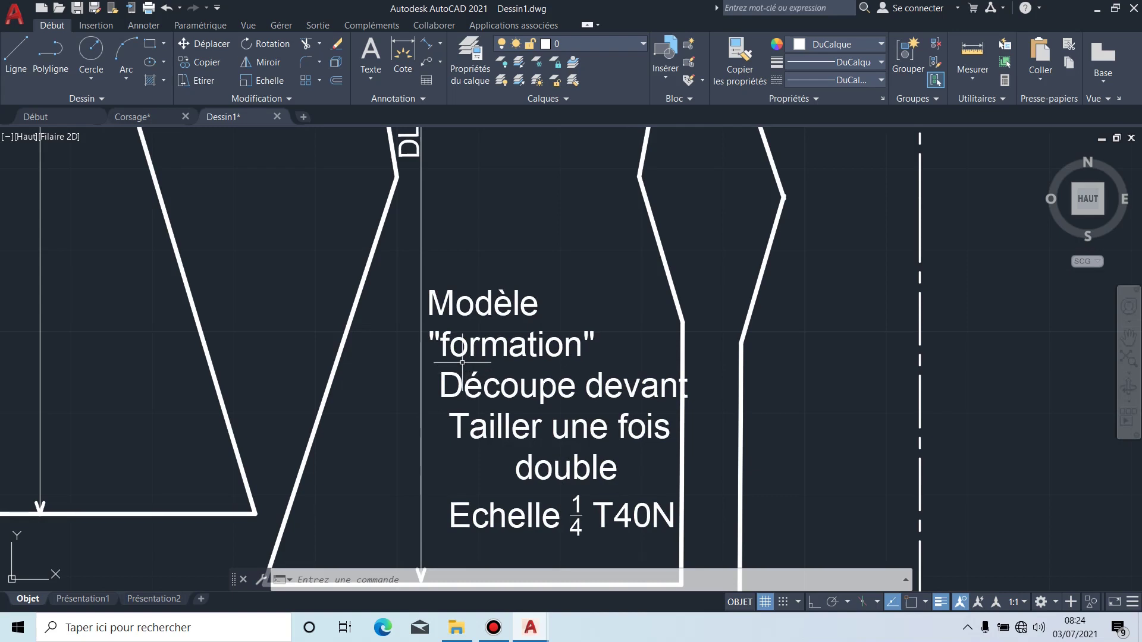
scroll(462, 362, "down", 3)
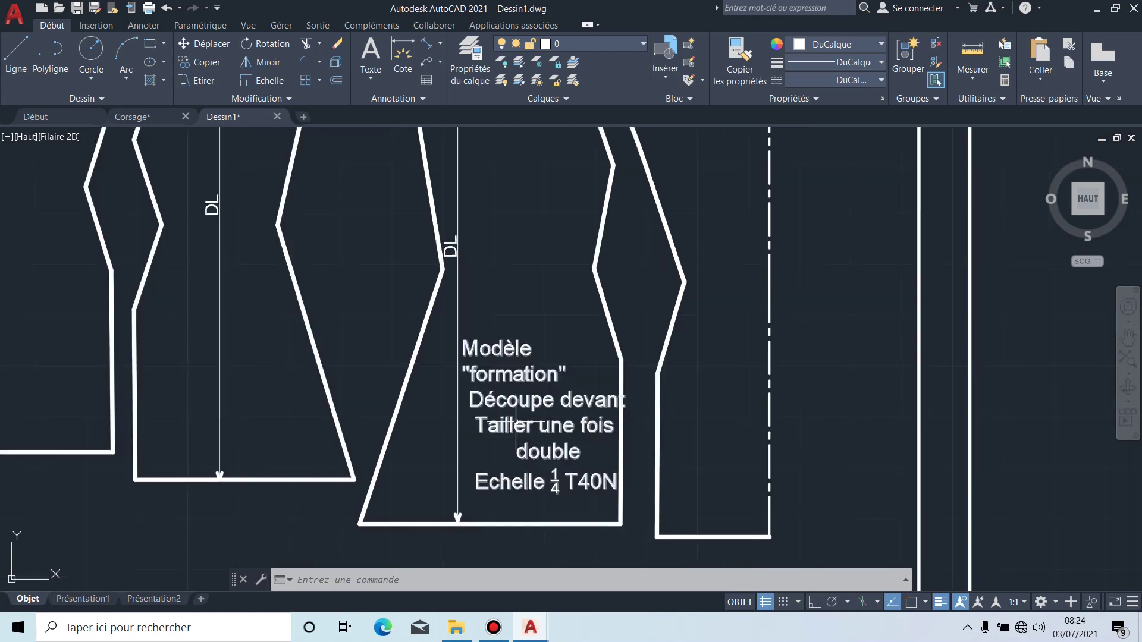
middle_click_drag(521, 435, 521, 406)
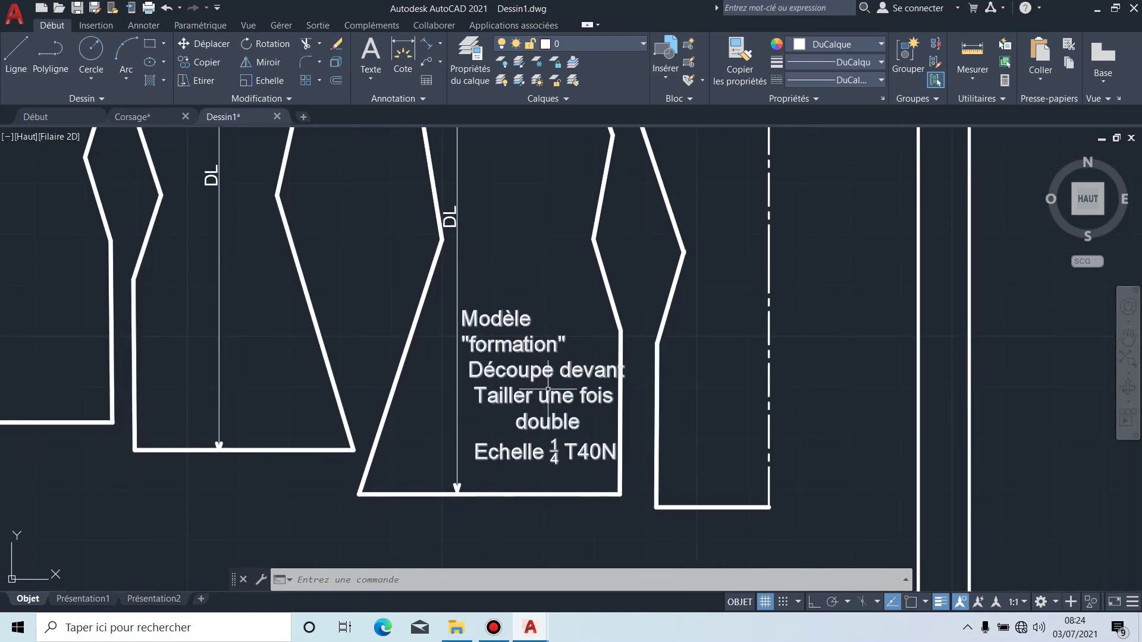
scroll(619, 374, "up", 5)
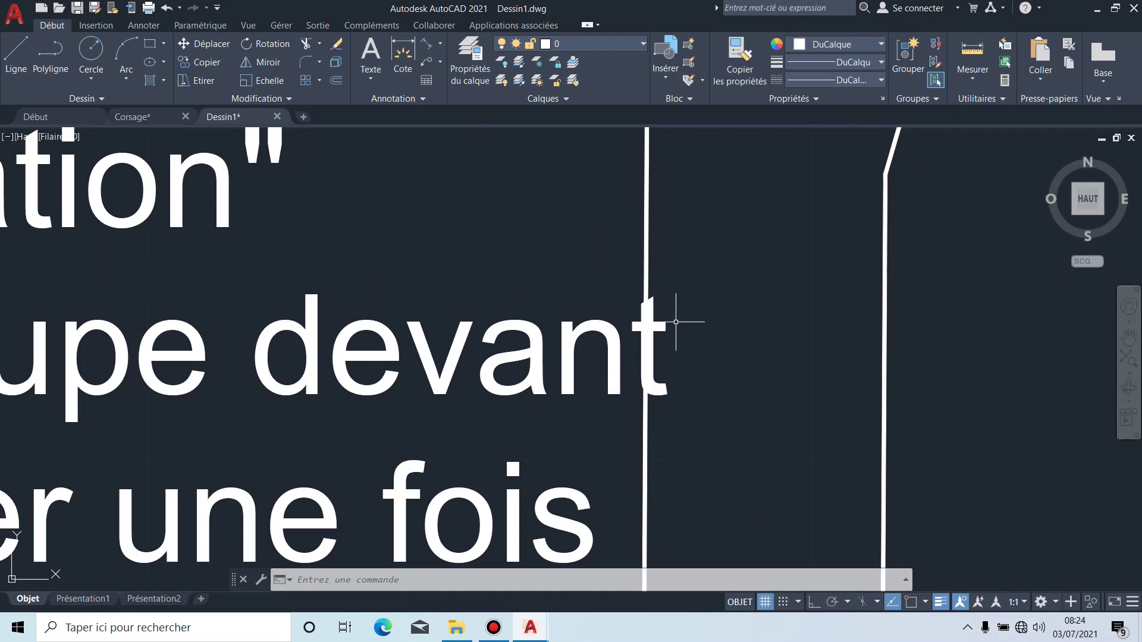
scroll(643, 336, "down", 4)
scroll(420, 275, "down", 2)
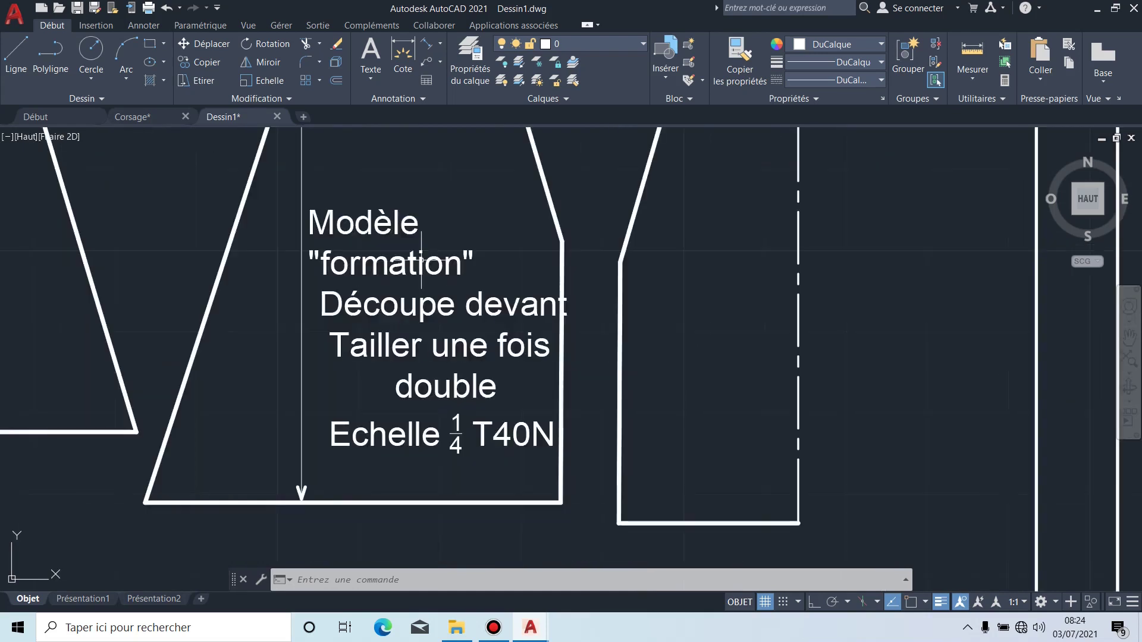
left_click(308, 209)
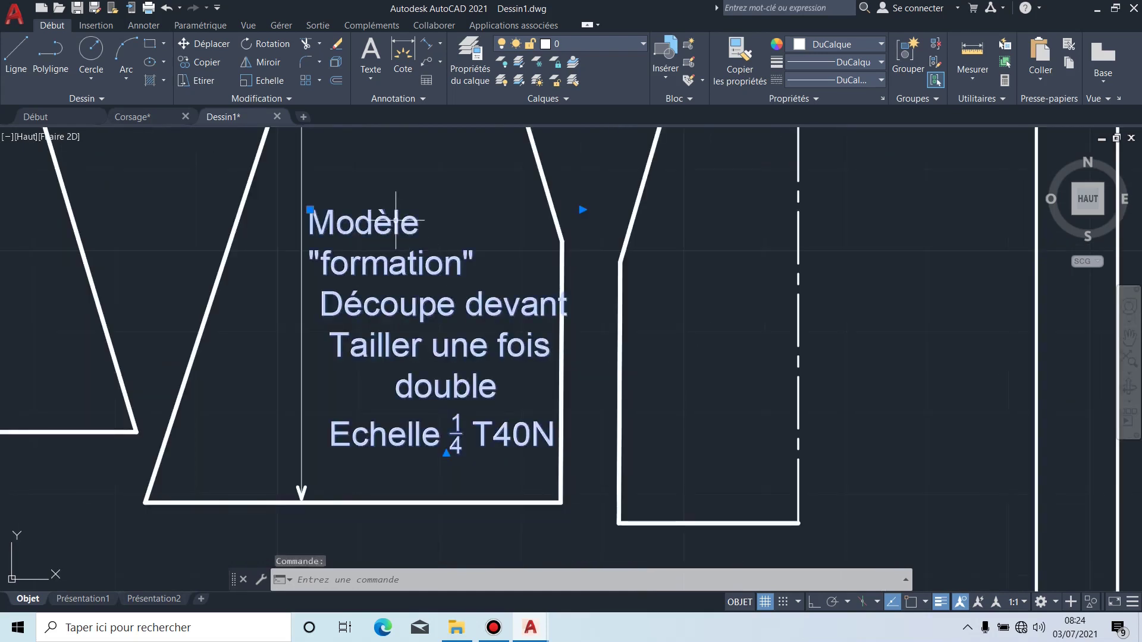
left_click(310, 209)
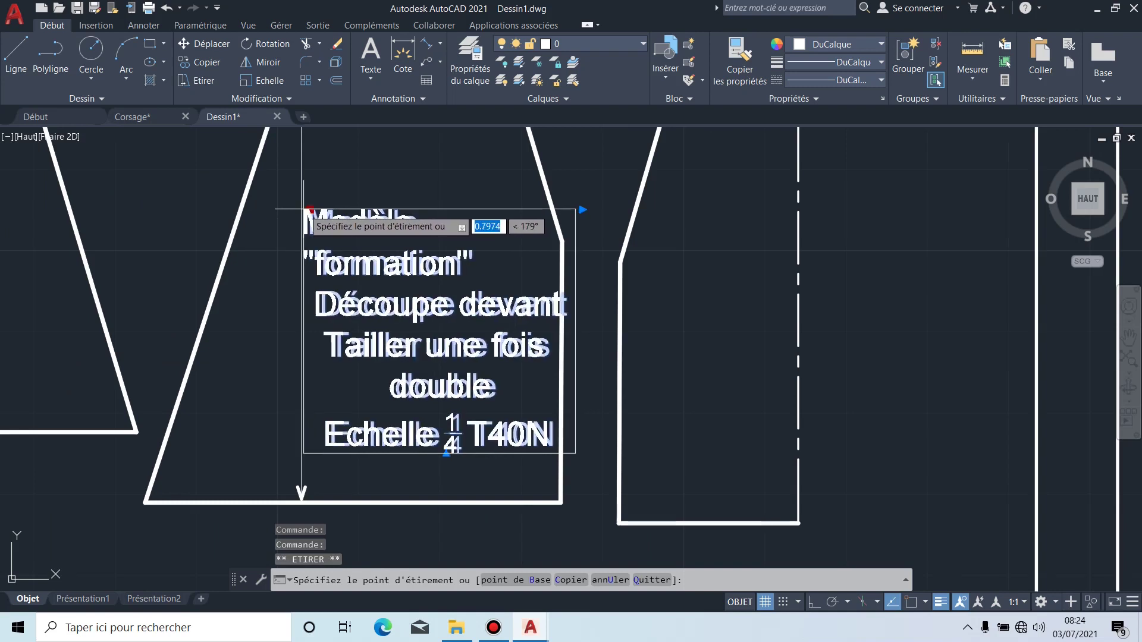
left_click(304, 209)
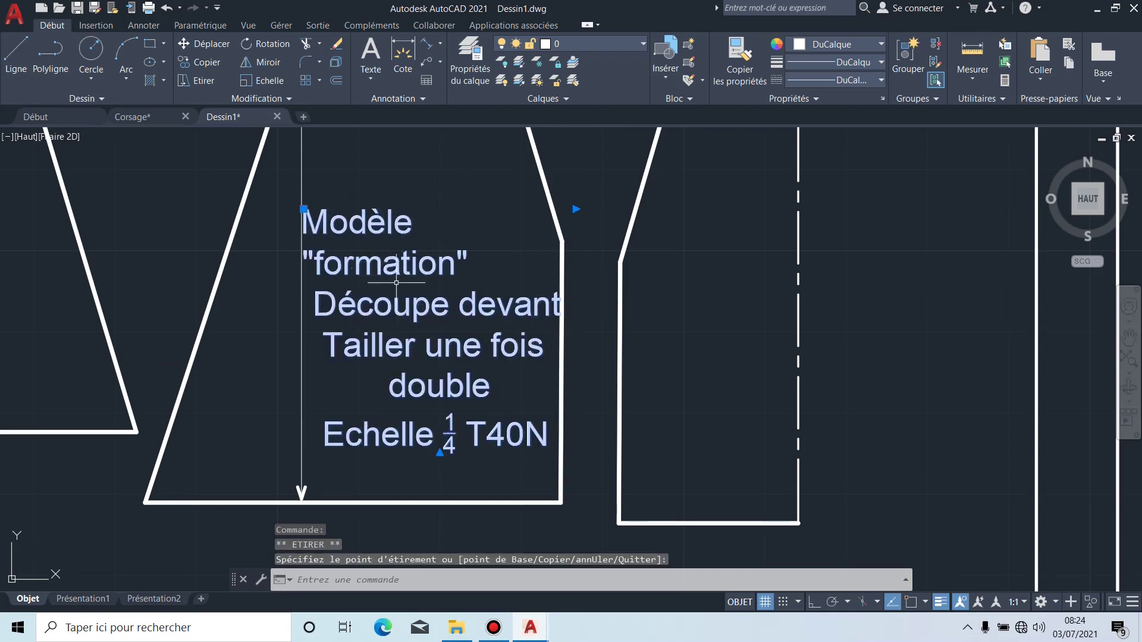
key("Escape")
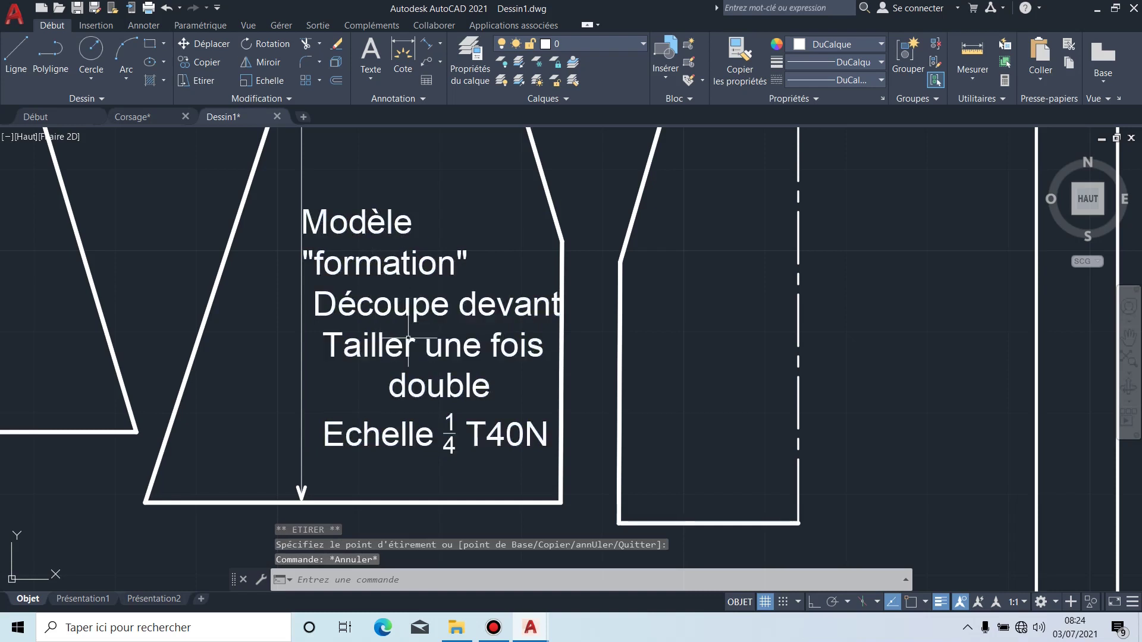
Step: Widen the text block's frame slightly to the right so that Modèle "formation" fits on one line
left_click(413, 264)
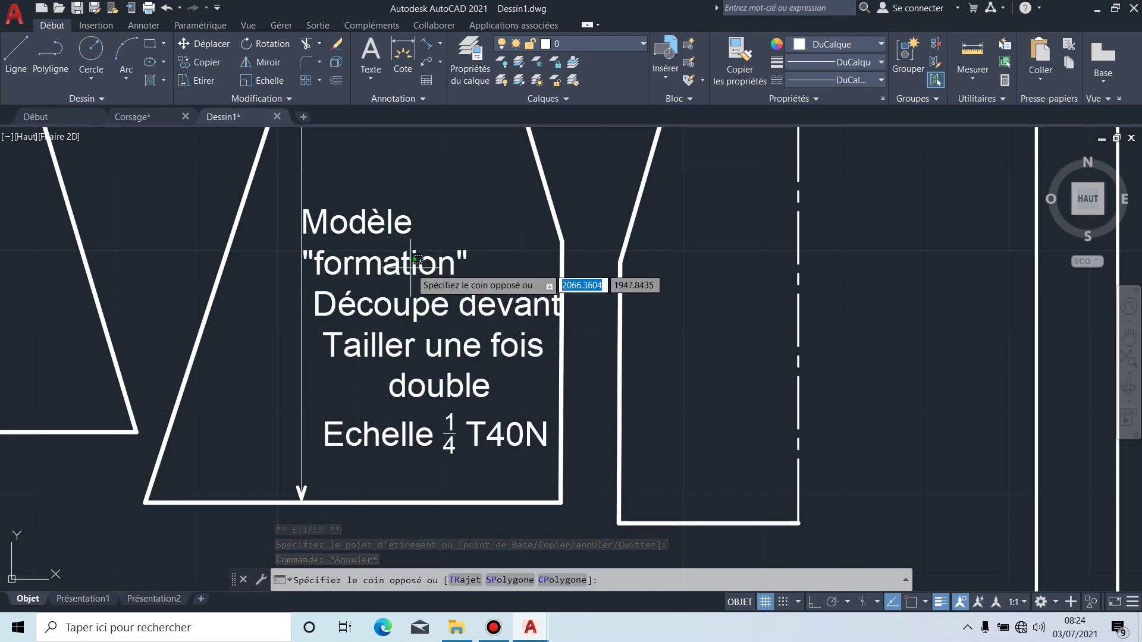
left_click(370, 262)
double_click(510, 446)
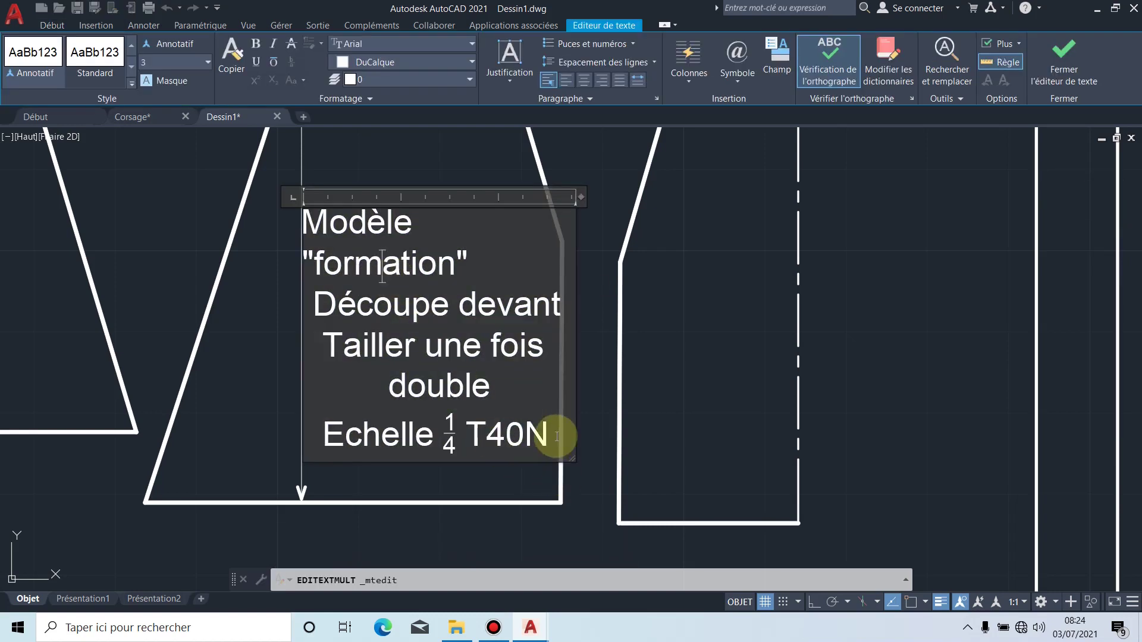
left_click_drag(536, 442, 400, 263)
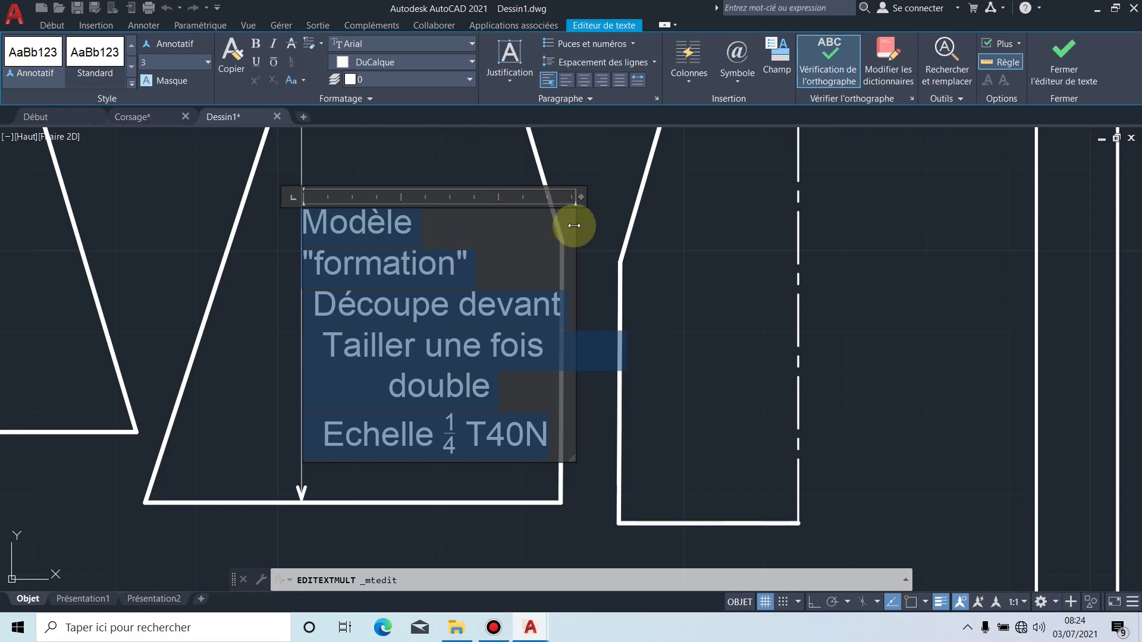
left_click_drag(574, 225, 594, 225)
left_click(479, 167)
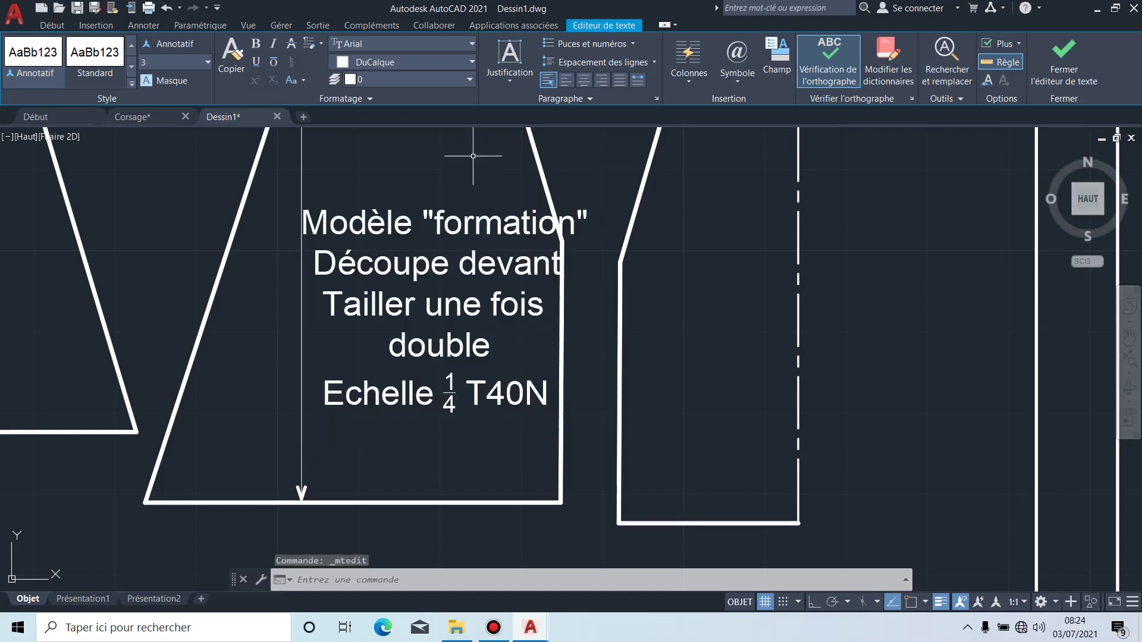
Step: Move the text block slightly down along the grainline, keeping its left edge on the line
scroll(435, 246, "down", 2)
left_click(435, 246)
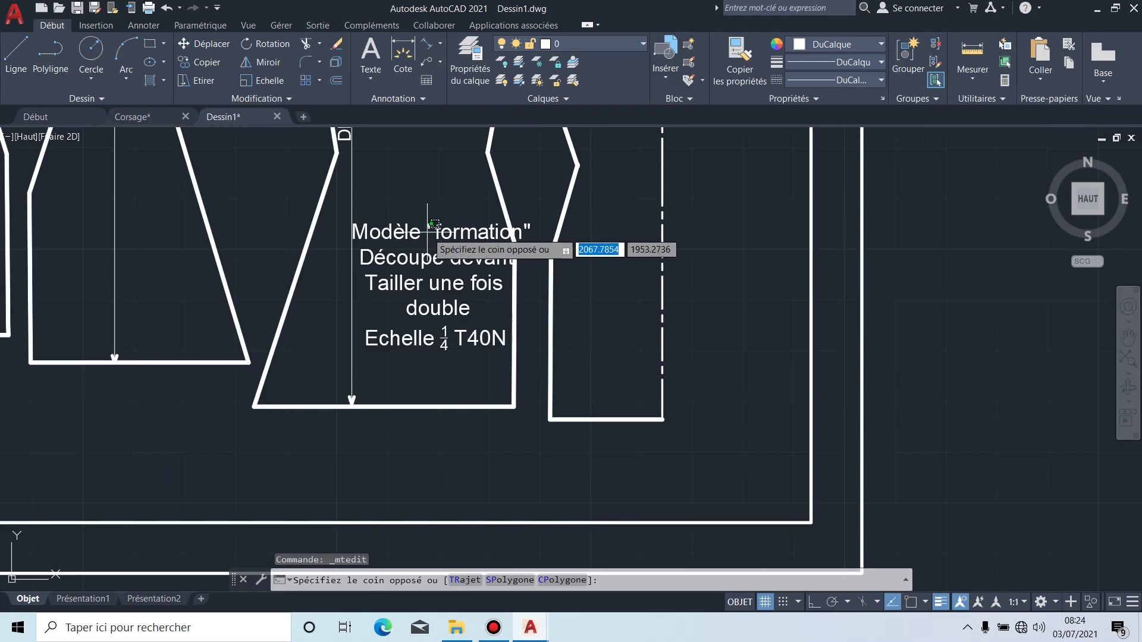
left_click(353, 223)
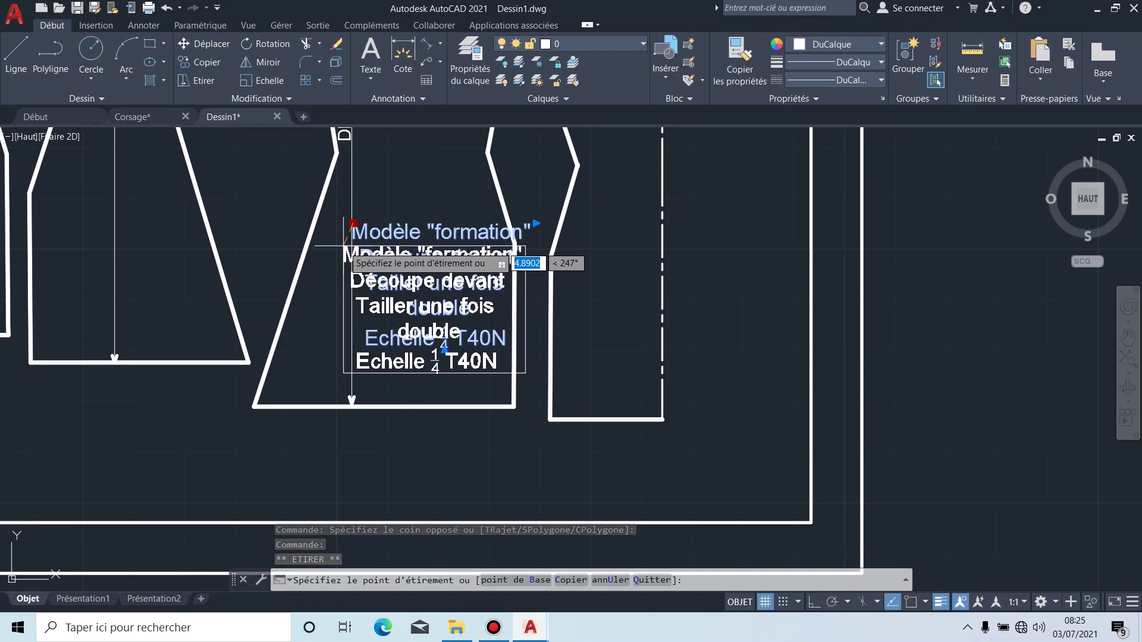
scroll(339, 253, "down", 2)
scroll(344, 247, "up", 4)
scroll(356, 253, "up", 2)
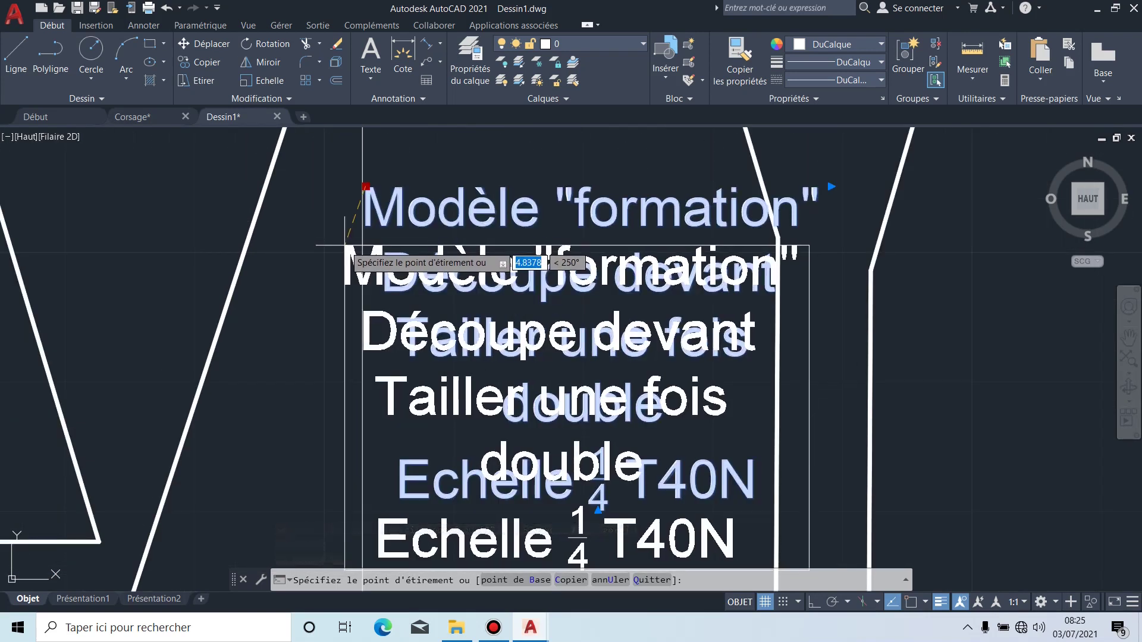
scroll(349, 237, "down", 2)
middle_click_drag(351, 218, 350, 398)
scroll(347, 342, "down", 1)
scroll(357, 255, "up", 2)
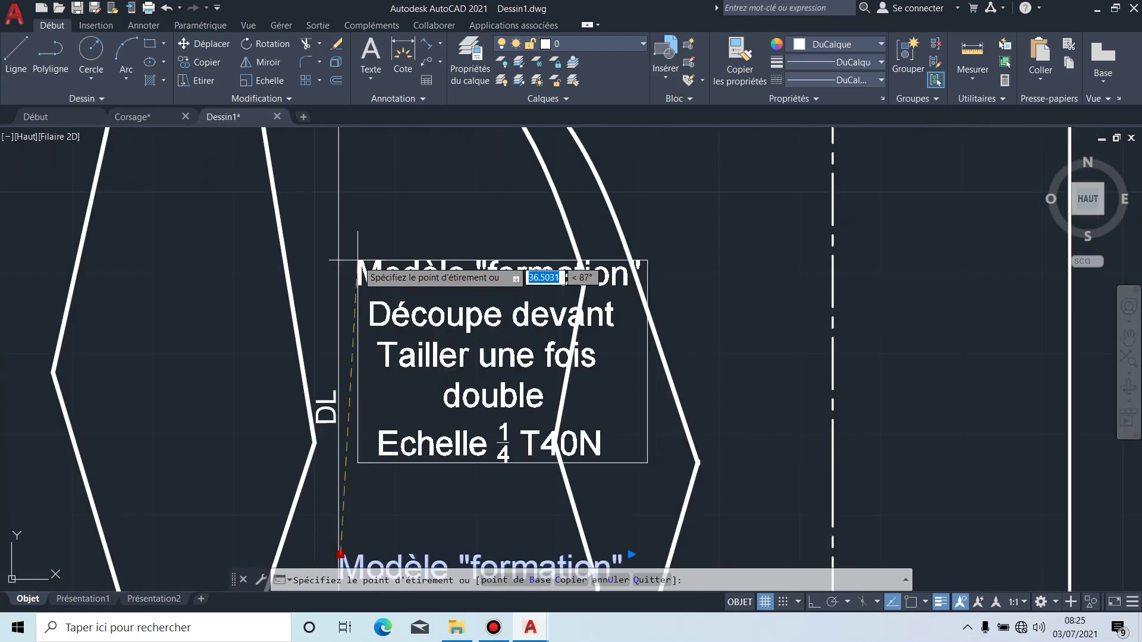
scroll(336, 333, "down", 4)
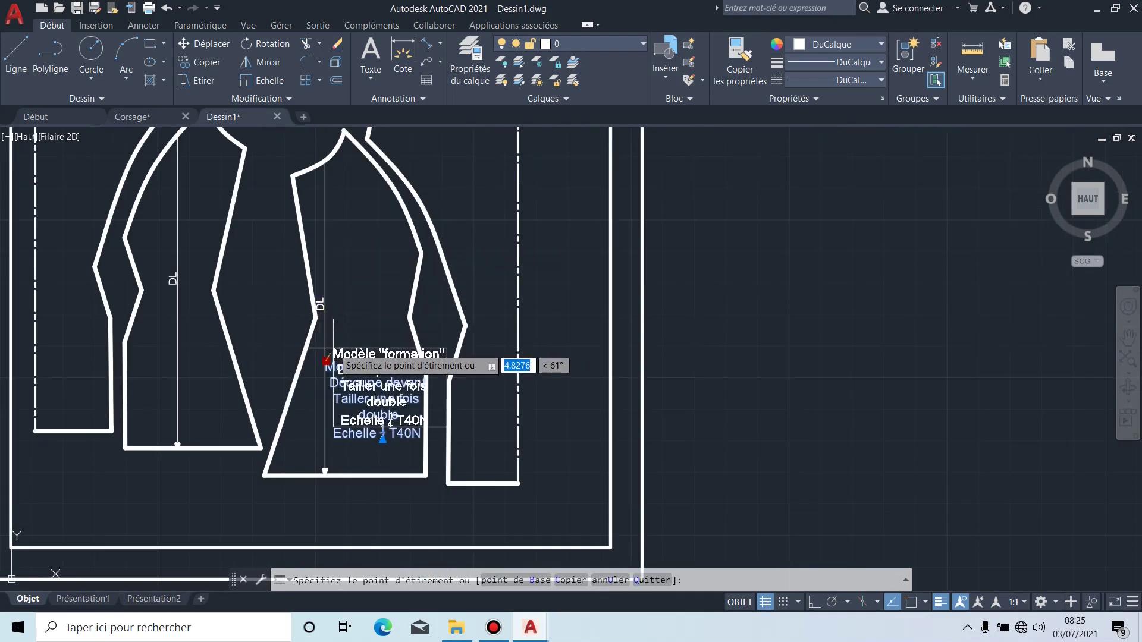
scroll(374, 267, "up", 4)
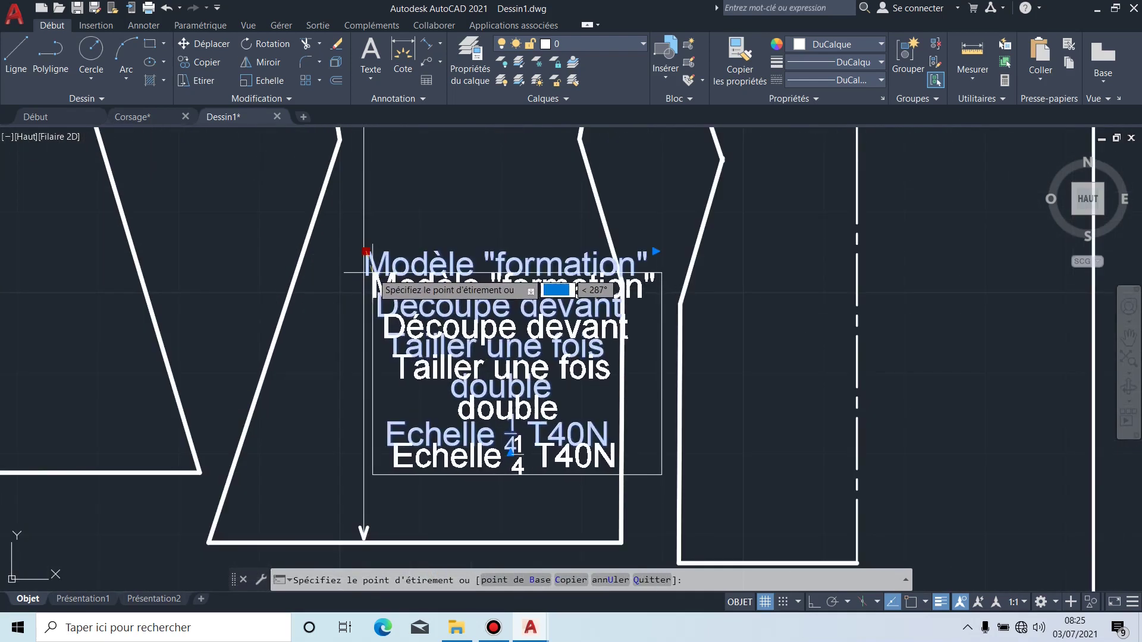
scroll(364, 271, "down", 2)
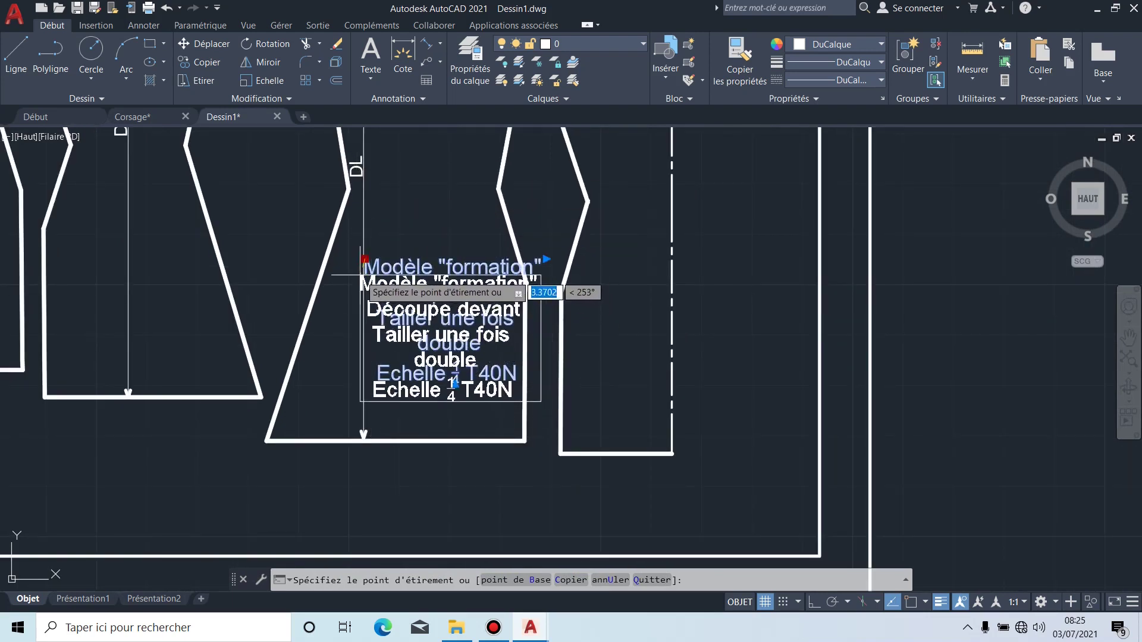
left_click(364, 267)
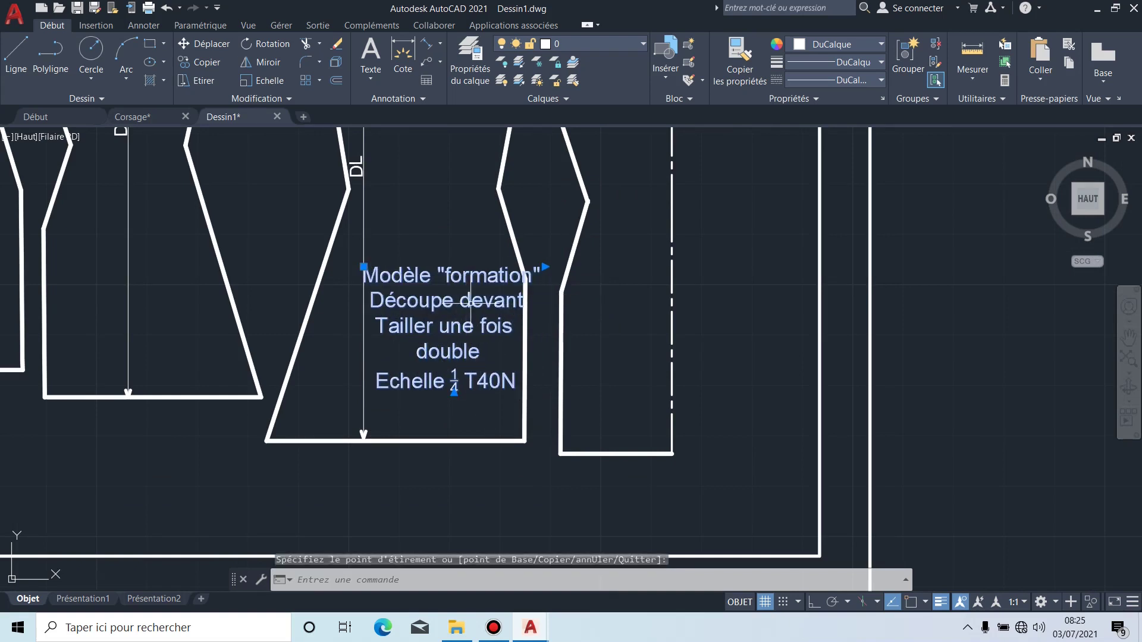
Step: Set the height of the whole Découpe devant text block to 2.7 and finish editing the text
double_click(462, 303)
left_click_drag(531, 380, 366, 262)
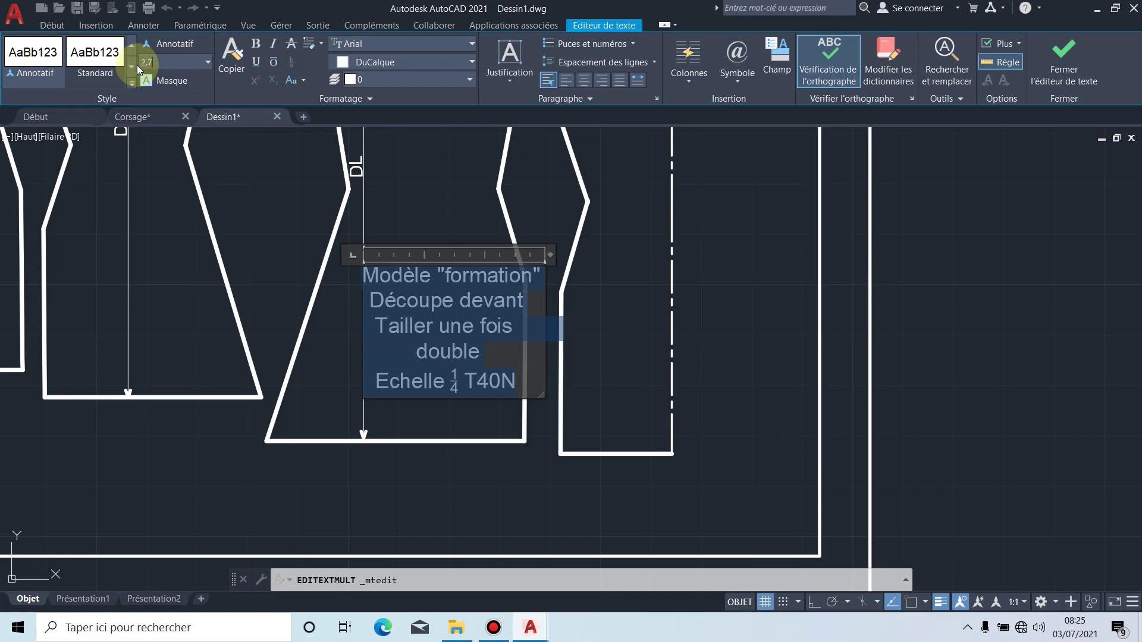
key("Return")
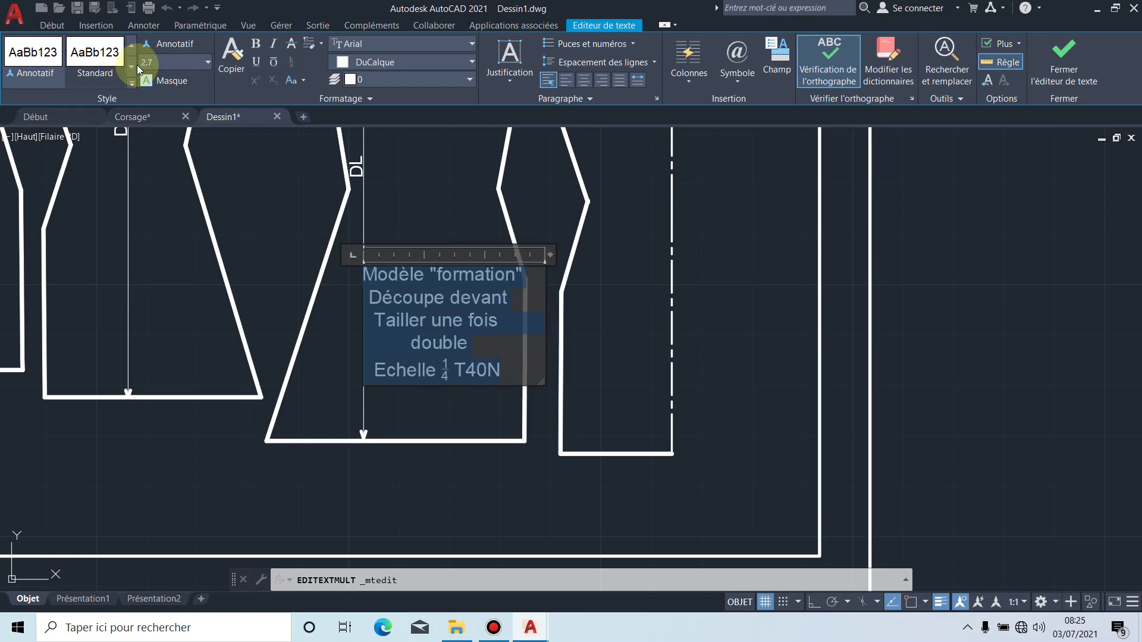
left_click(423, 408)
scroll(527, 244, "up", 3)
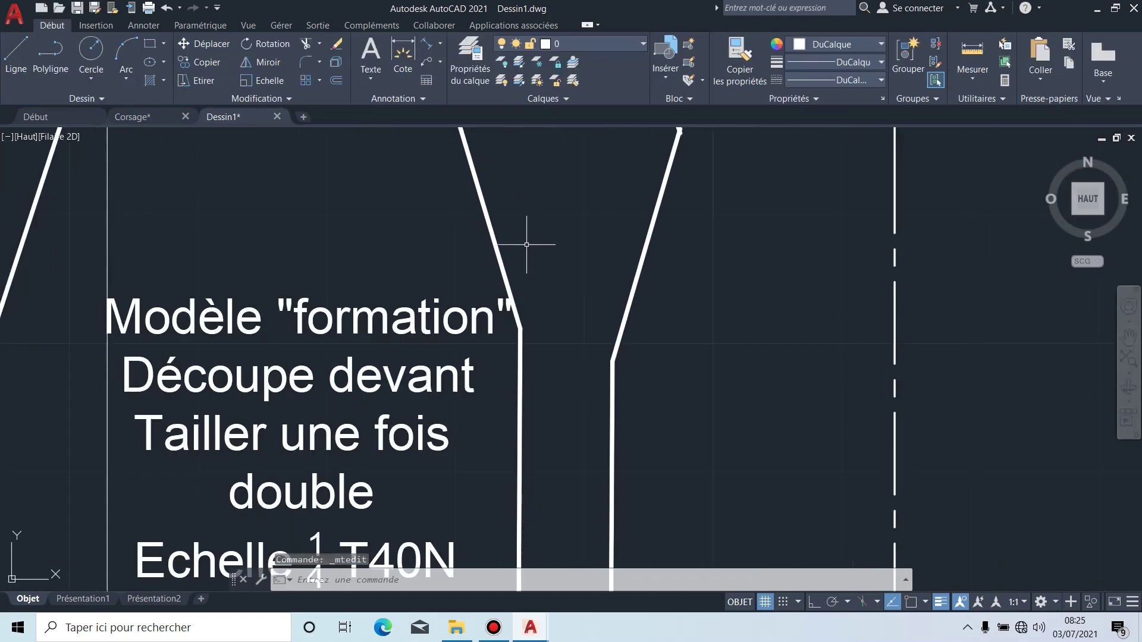
scroll(416, 348, "down", 4)
middle_click_drag(392, 321, 565, 322)
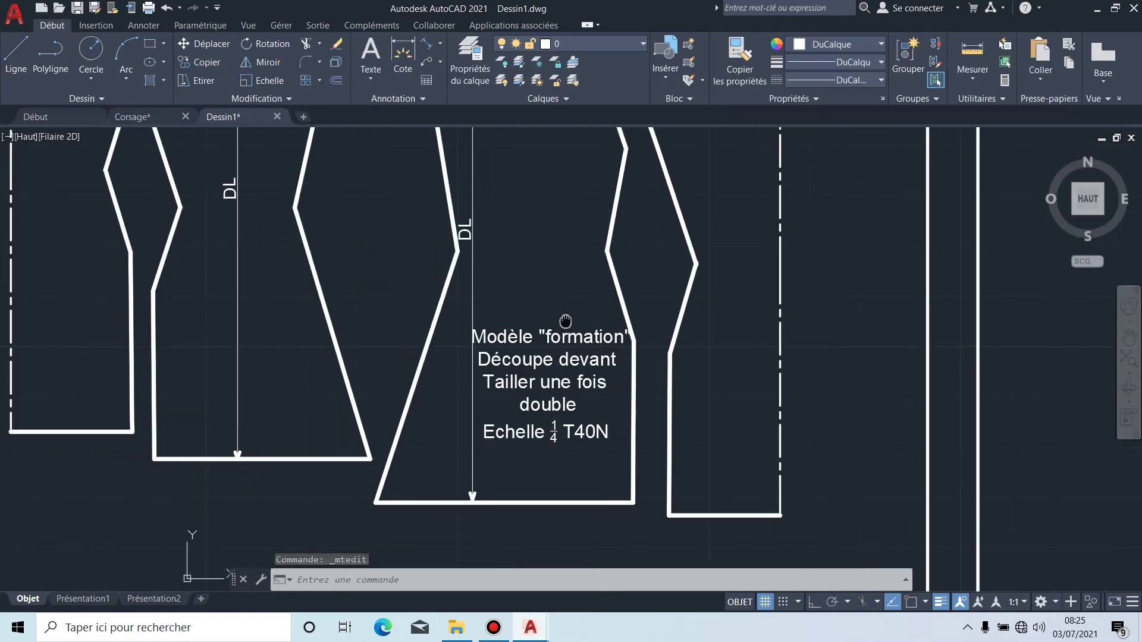
scroll(515, 247, "up", 5)
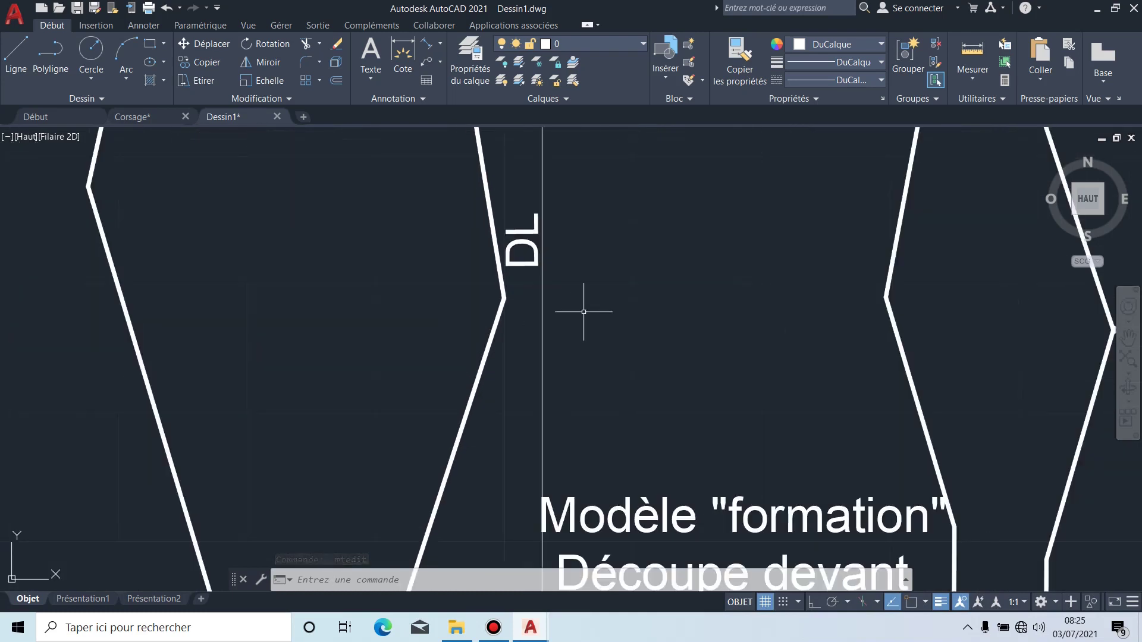
Step: Draw a circle of radius 1.5 just right of the grainline, beside the front panel's DL label
middle_click_drag(593, 248, 528, 318)
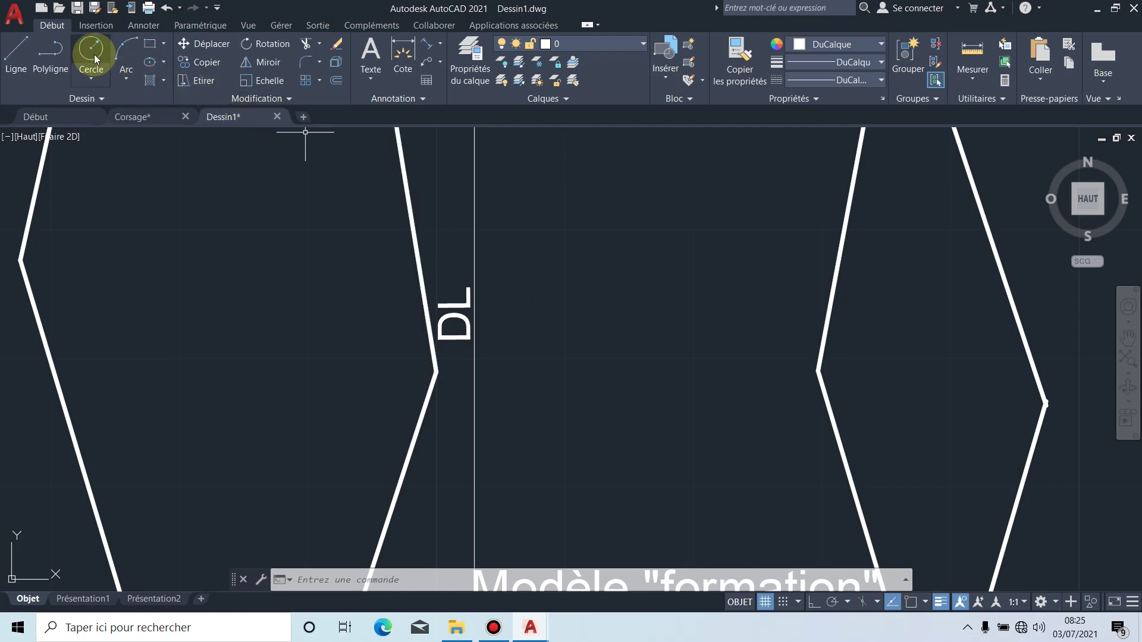
left_click(108, 70)
scroll(491, 315, "up", 4)
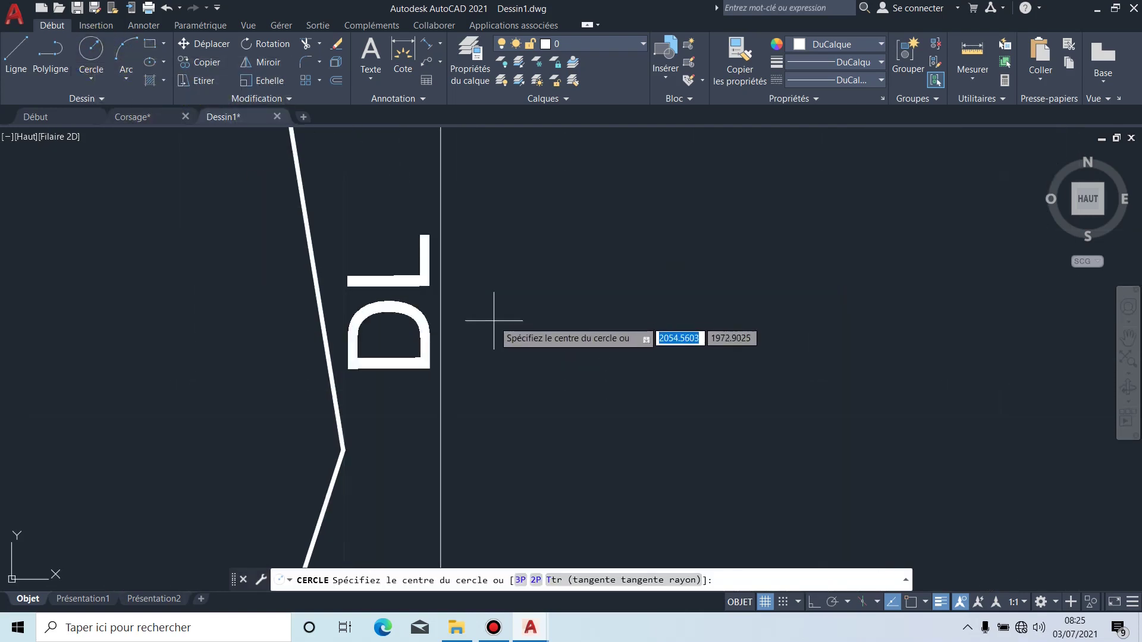
left_click(508, 315)
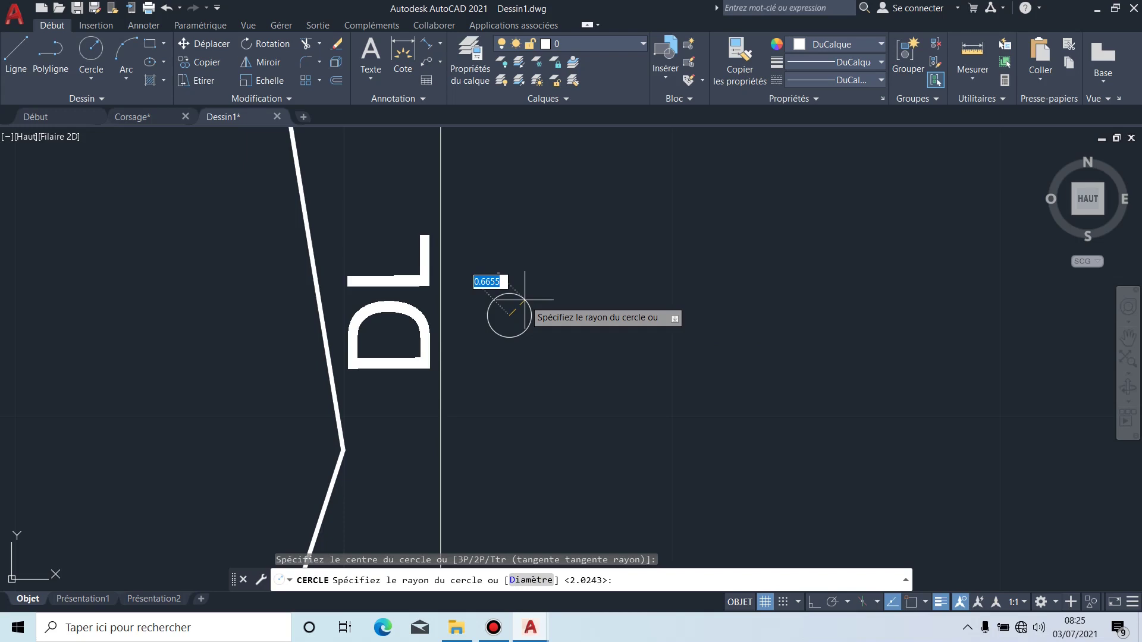
type("1.5")
key("Return")
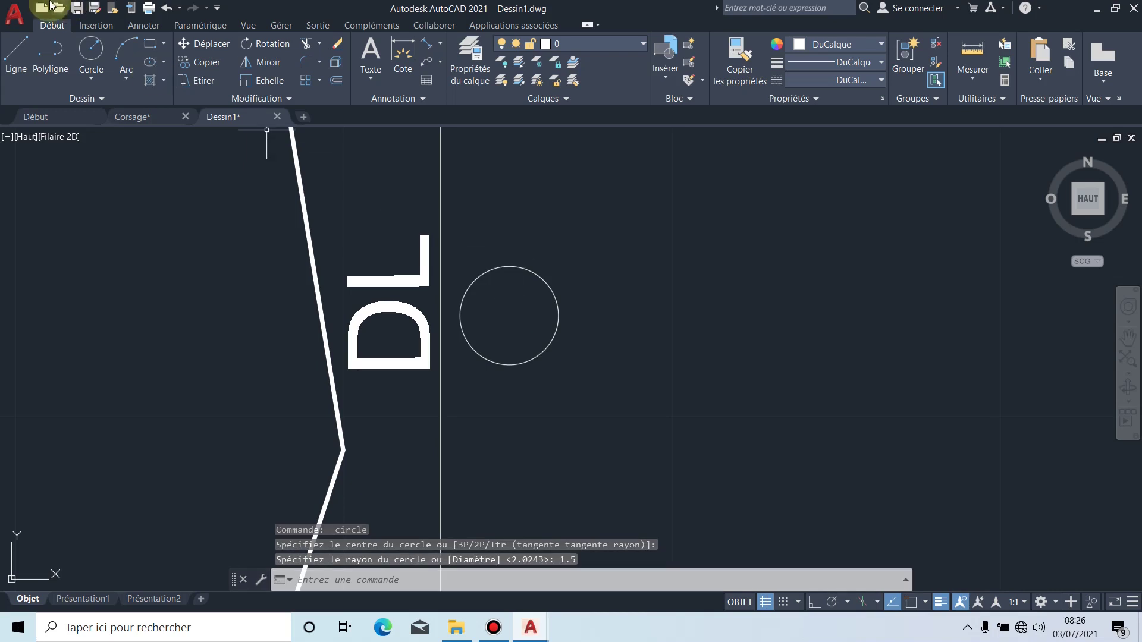
Step: With object snap and Ortho on, draw a 3-unit vertical line downward from the circle's bottom quadrant
left_click(16, 50)
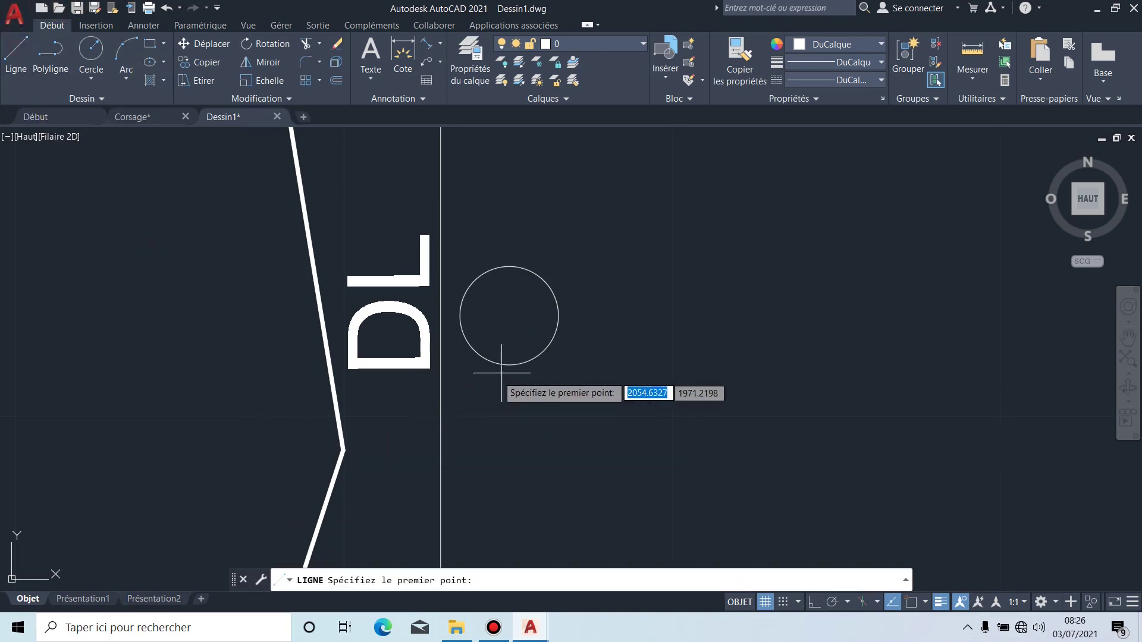
left_click(912, 603)
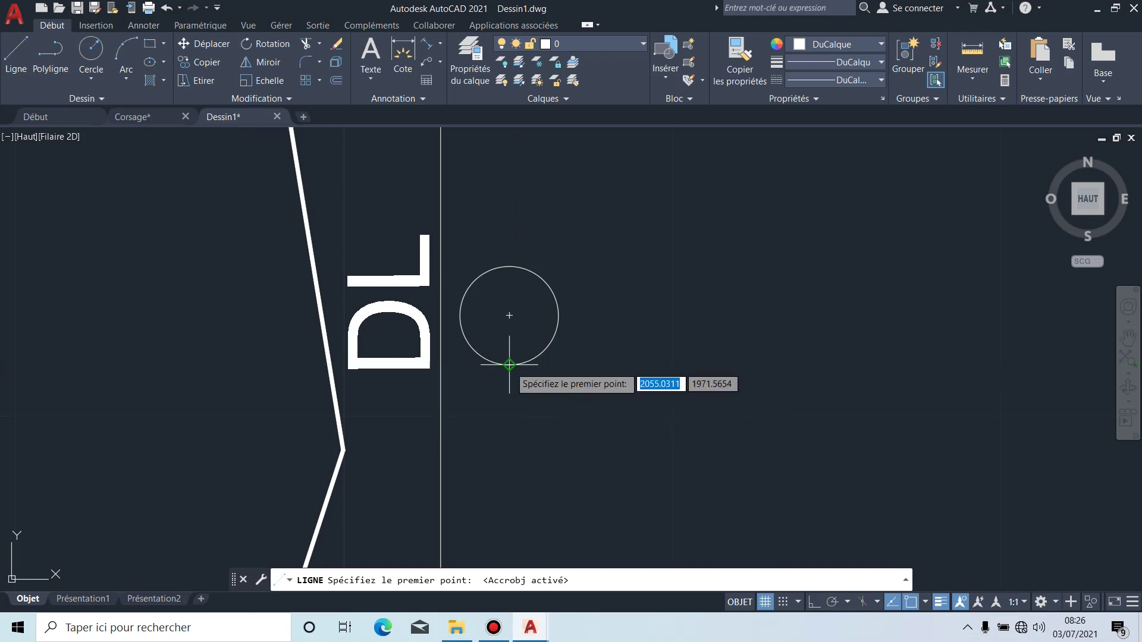
scroll(509, 364, "up", 4)
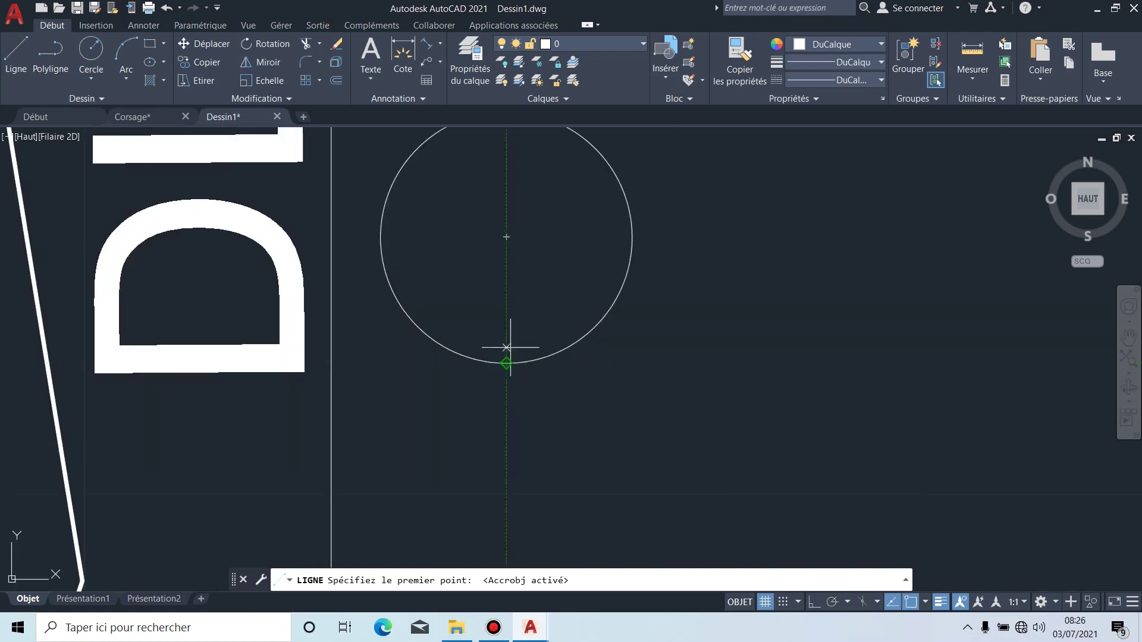
left_click(926, 603)
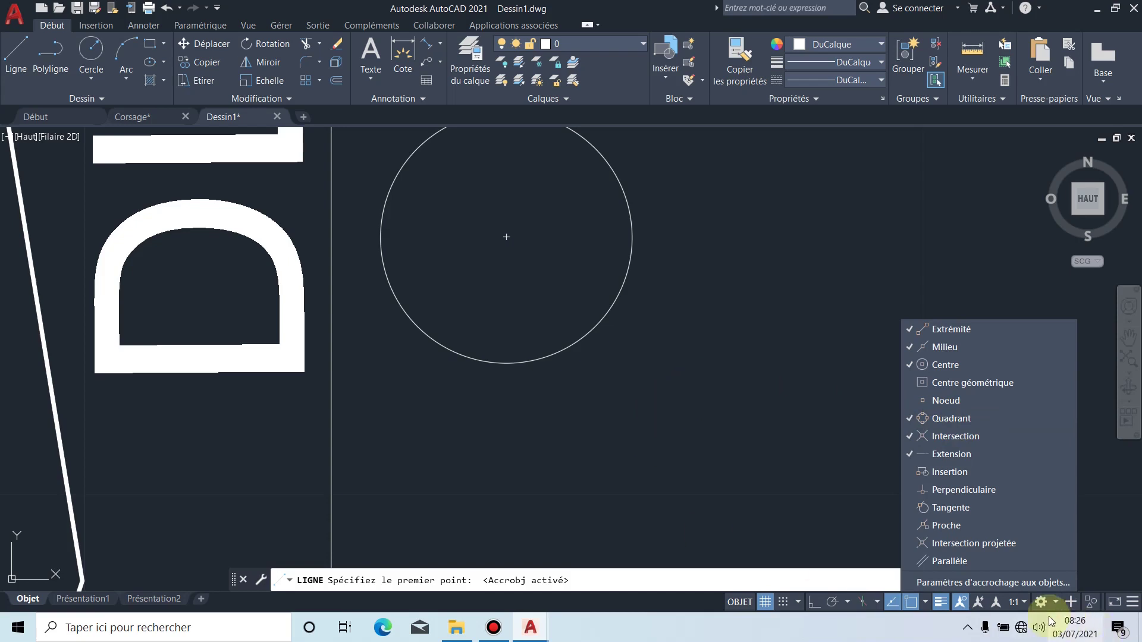
left_click(926, 602)
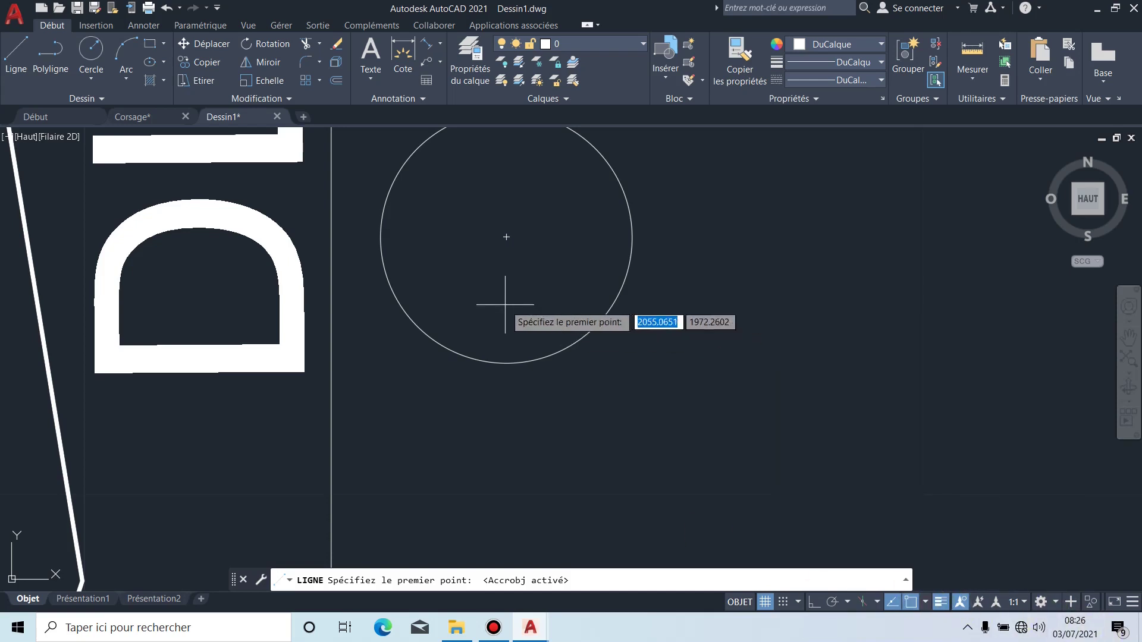
left_click(506, 363)
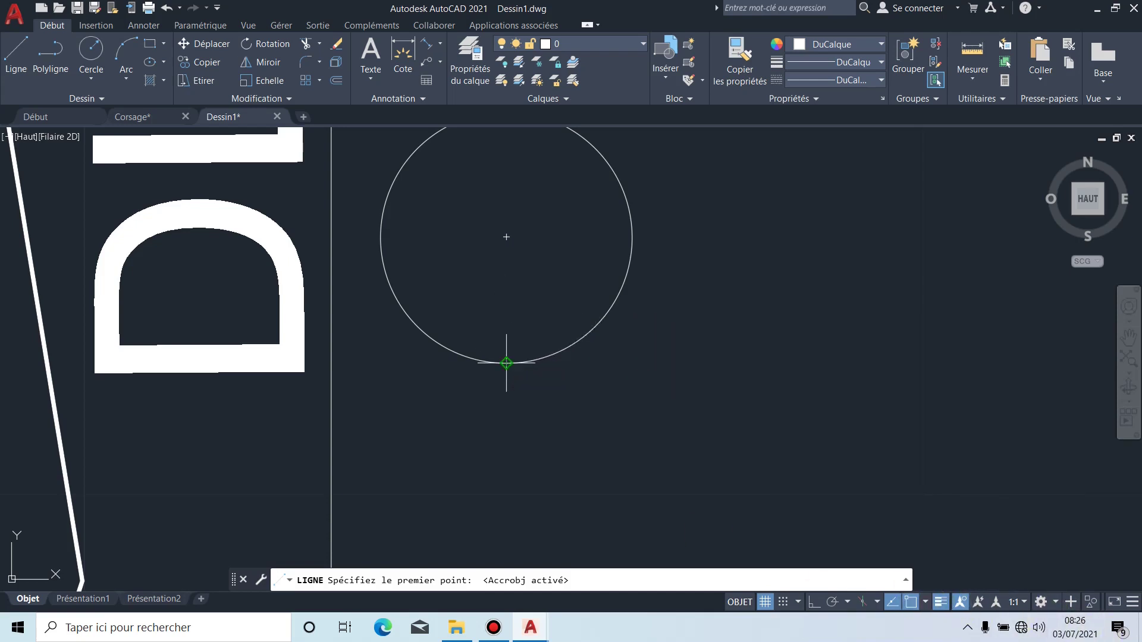
middle_click_drag(533, 476, 588, 384)
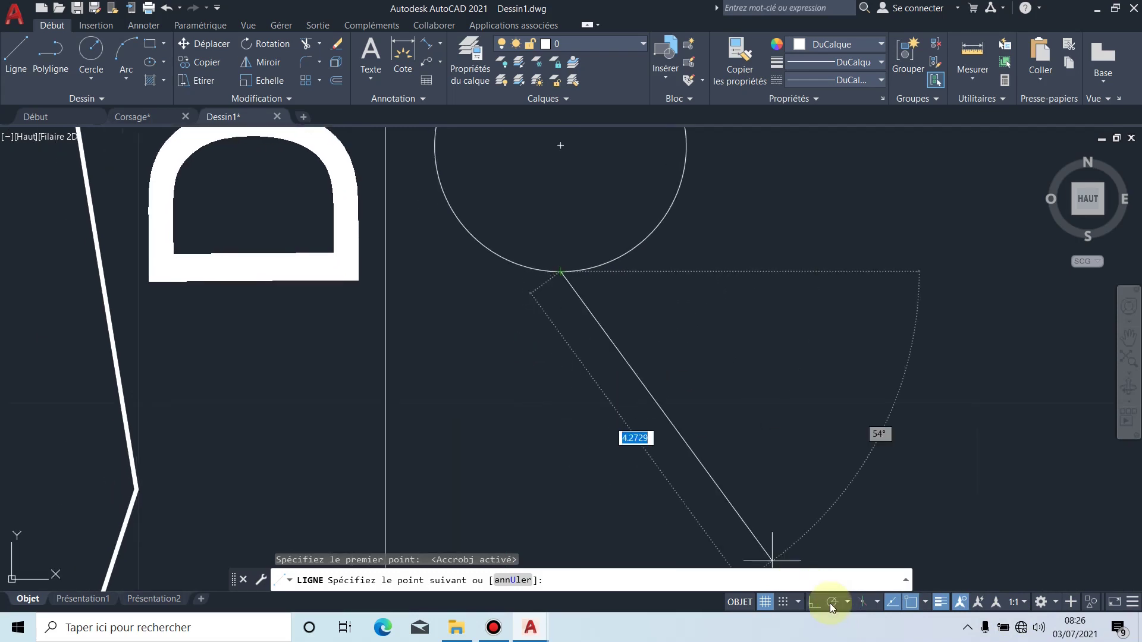
left_click(812, 602)
scroll(598, 399, "down", 3)
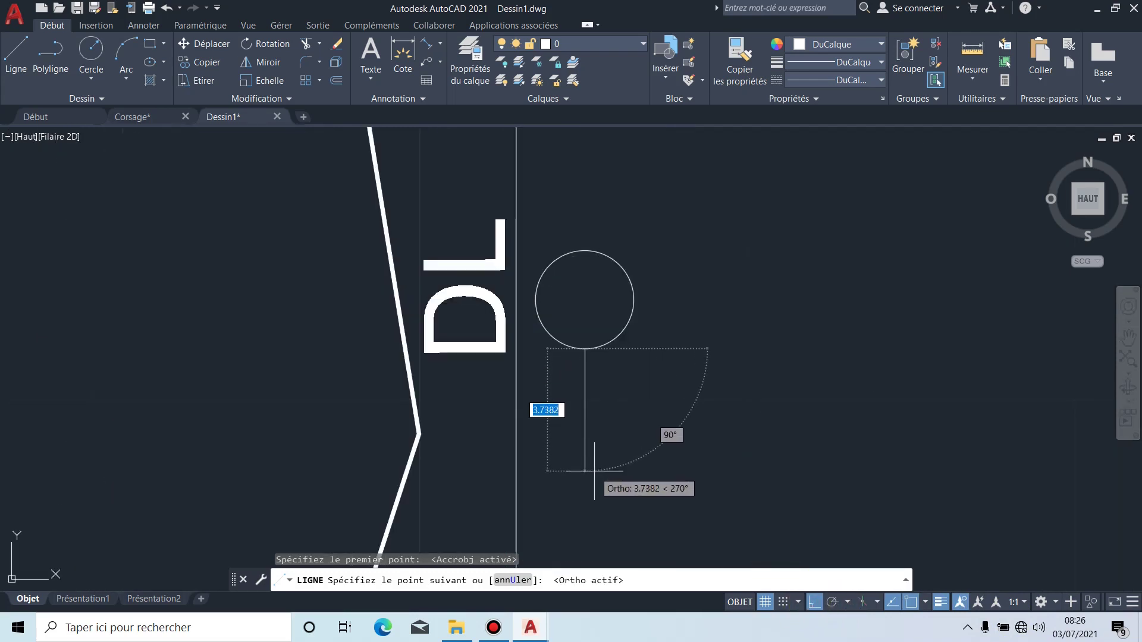
type("3")
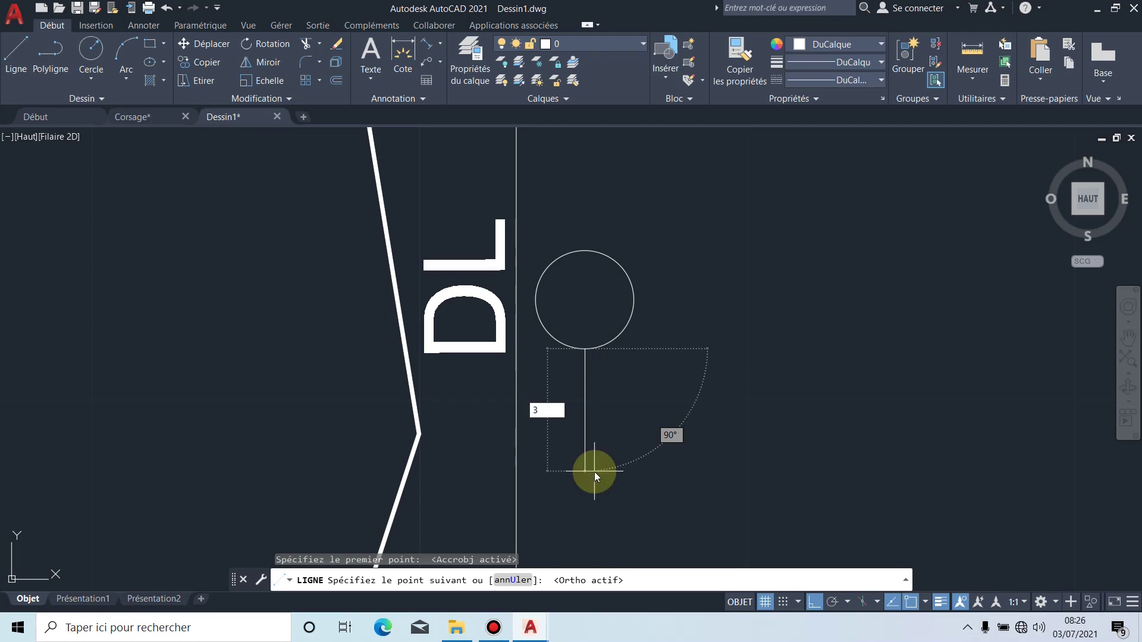
key("Return")
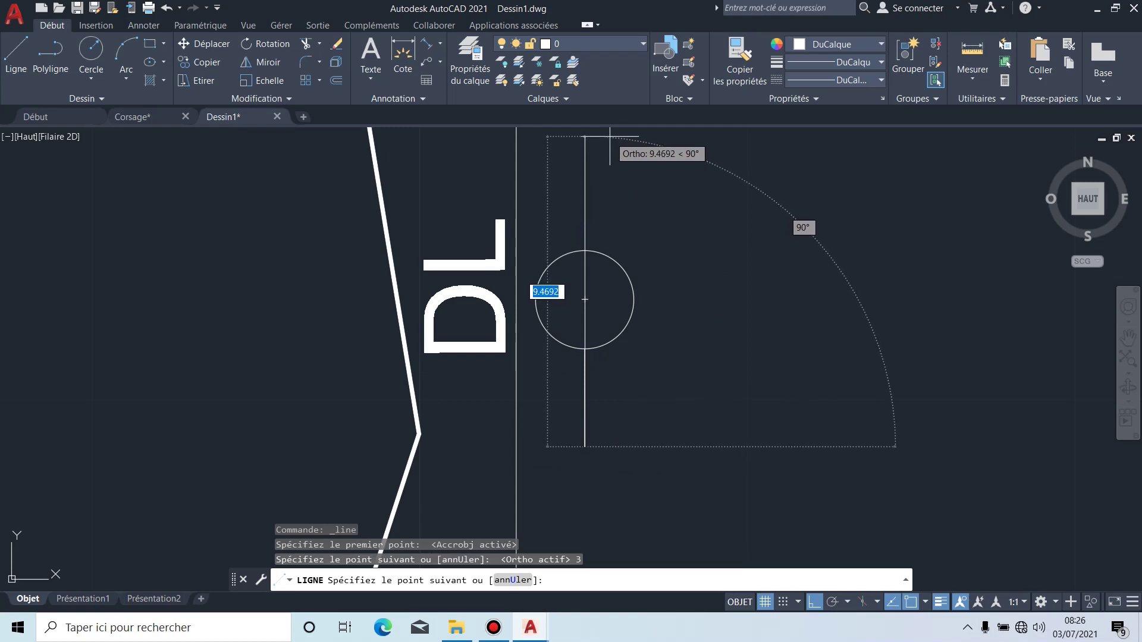
key("Escape")
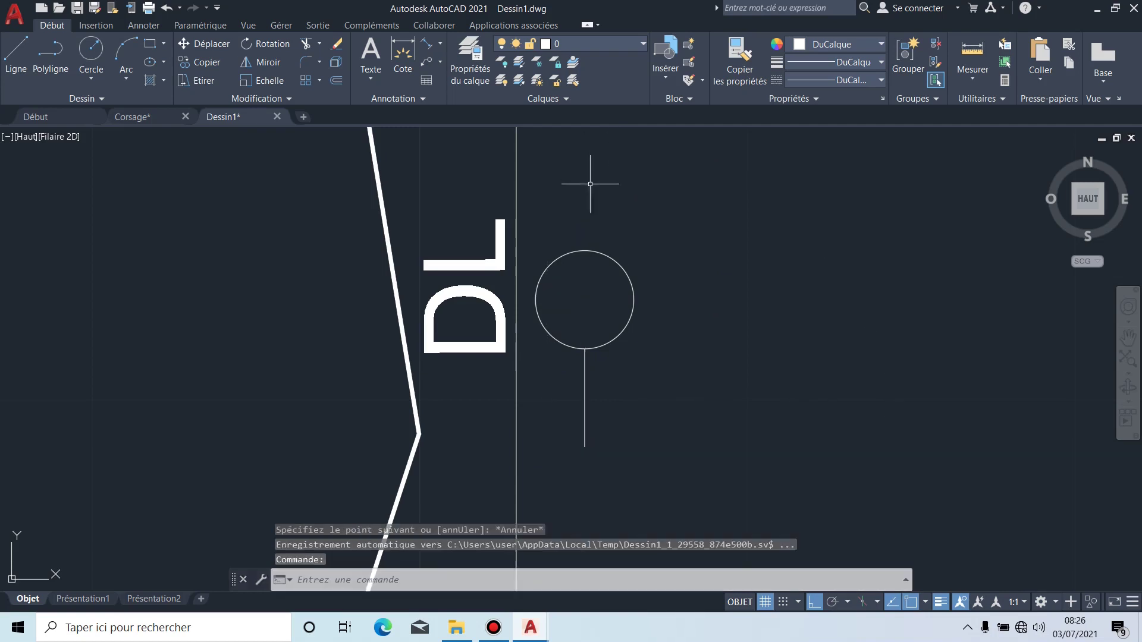
Step: Draw a 3-unit vertical line upward from the circle's top quadrant
left_click(16, 53)
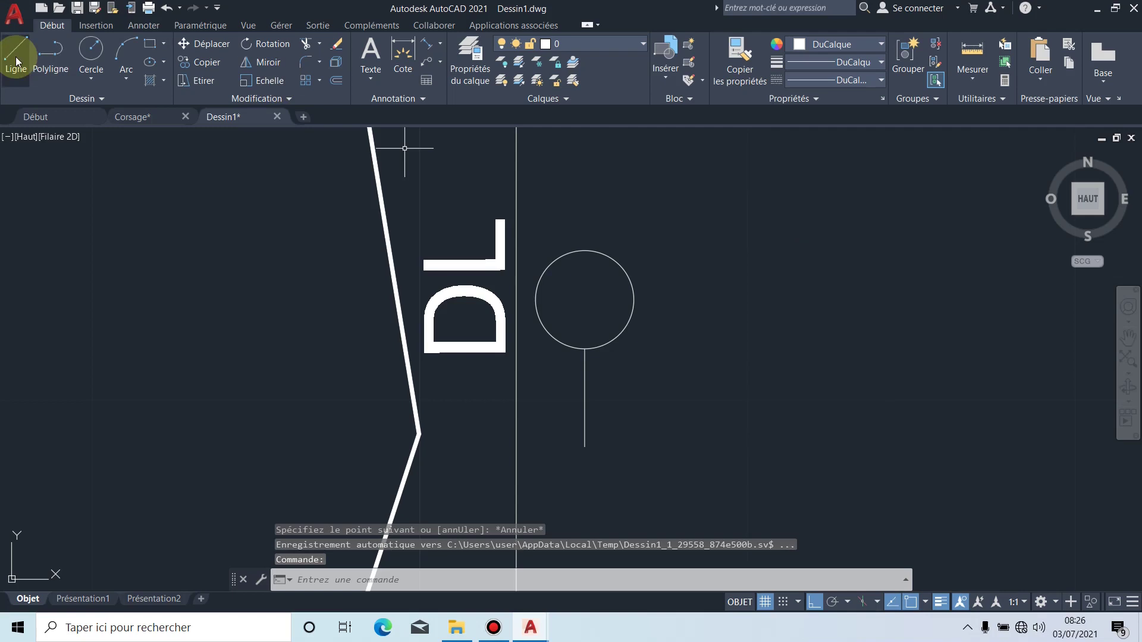
left_click(585, 249)
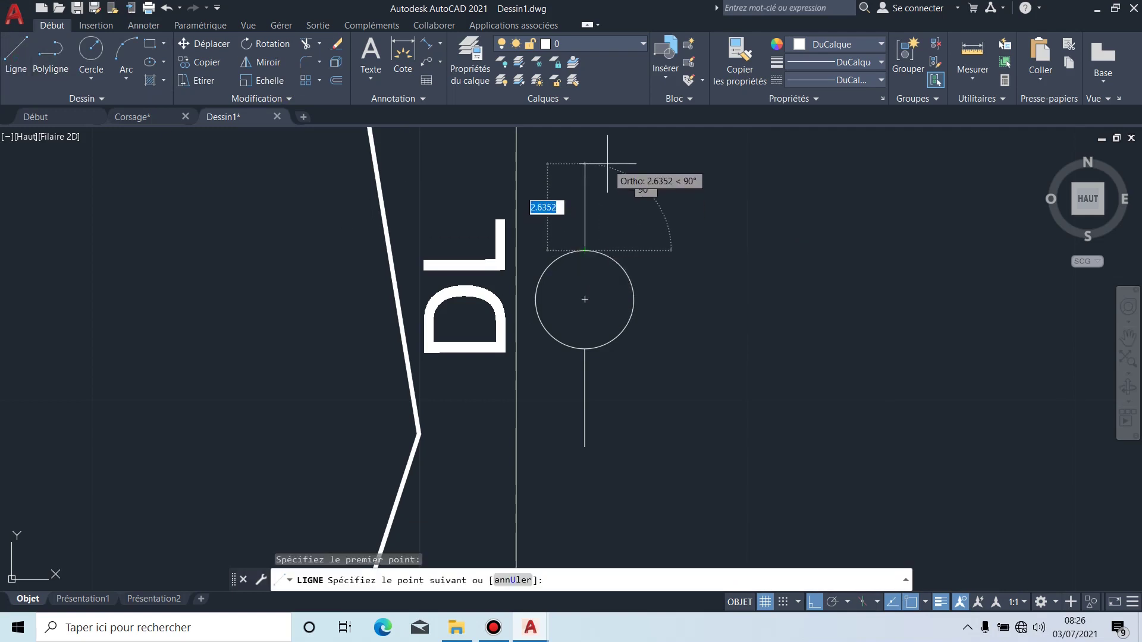
type("3")
key("Return")
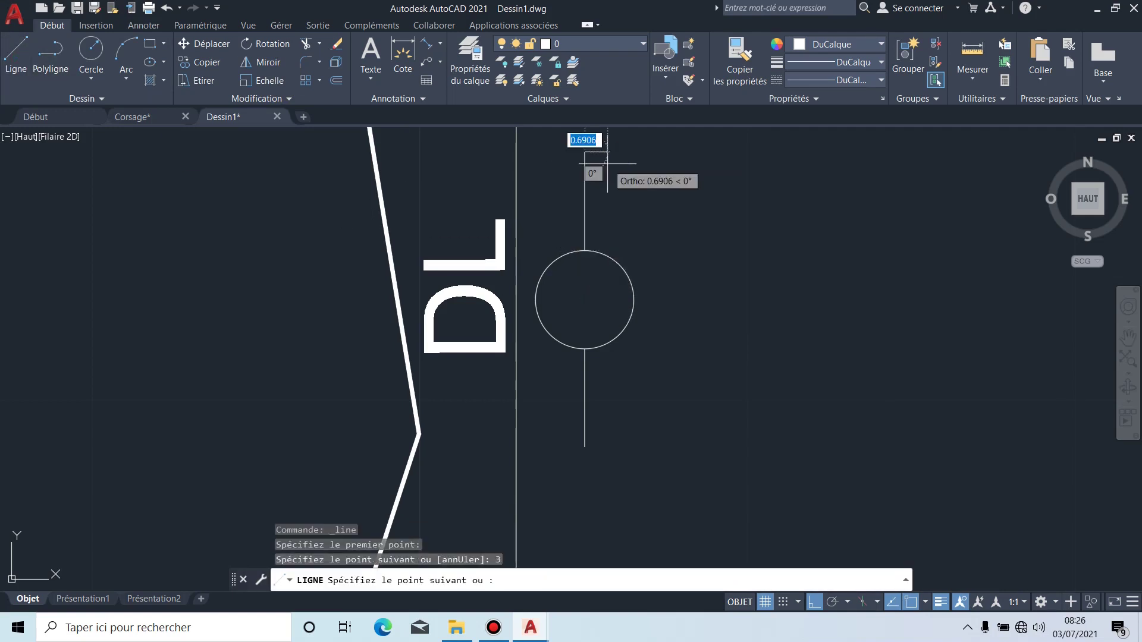
key("Escape")
Step: Examine the size of the circle-and-lines symbol relative to the DL label, cutting text and front panel
scroll(718, 260, "down", 4)
scroll(718, 260, "down", 5)
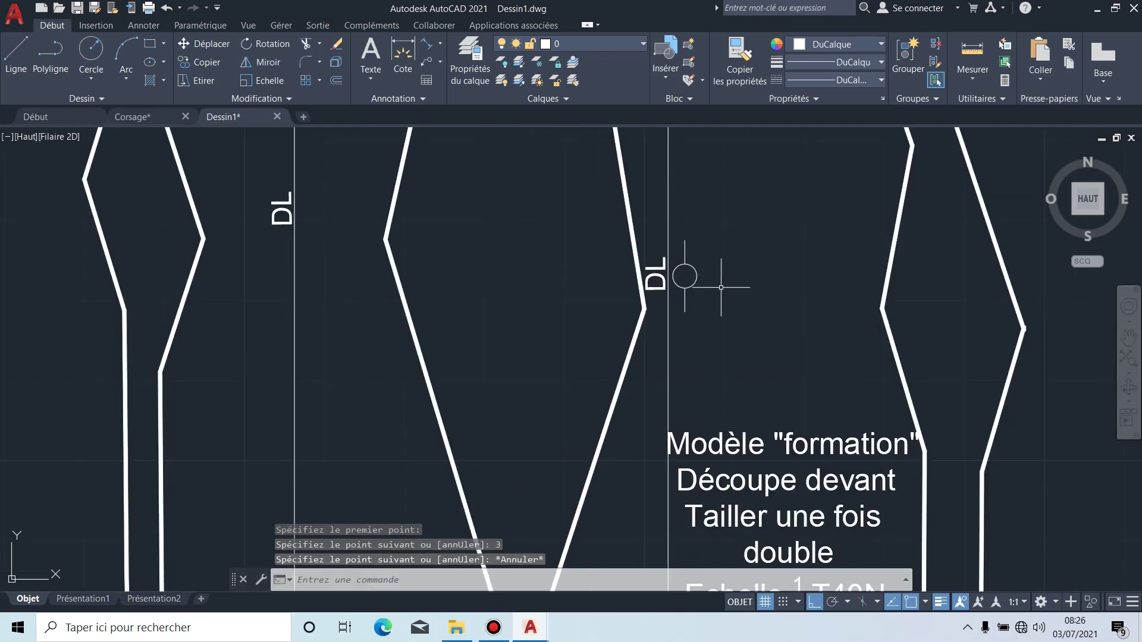
scroll(729, 301, "up", 2)
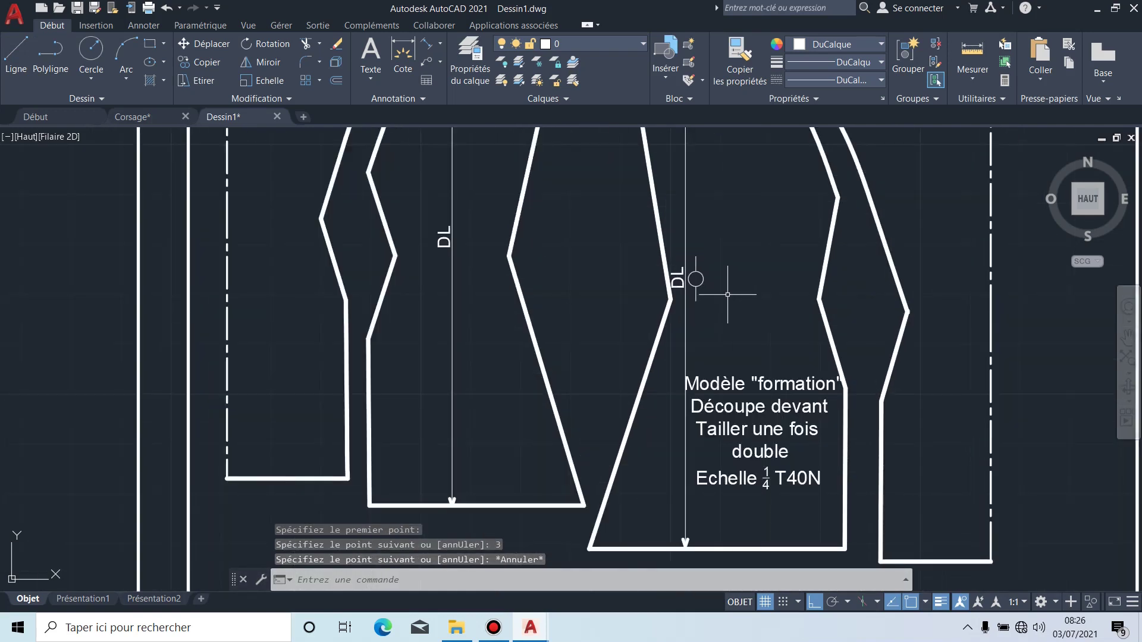
scroll(726, 279, "up", 4)
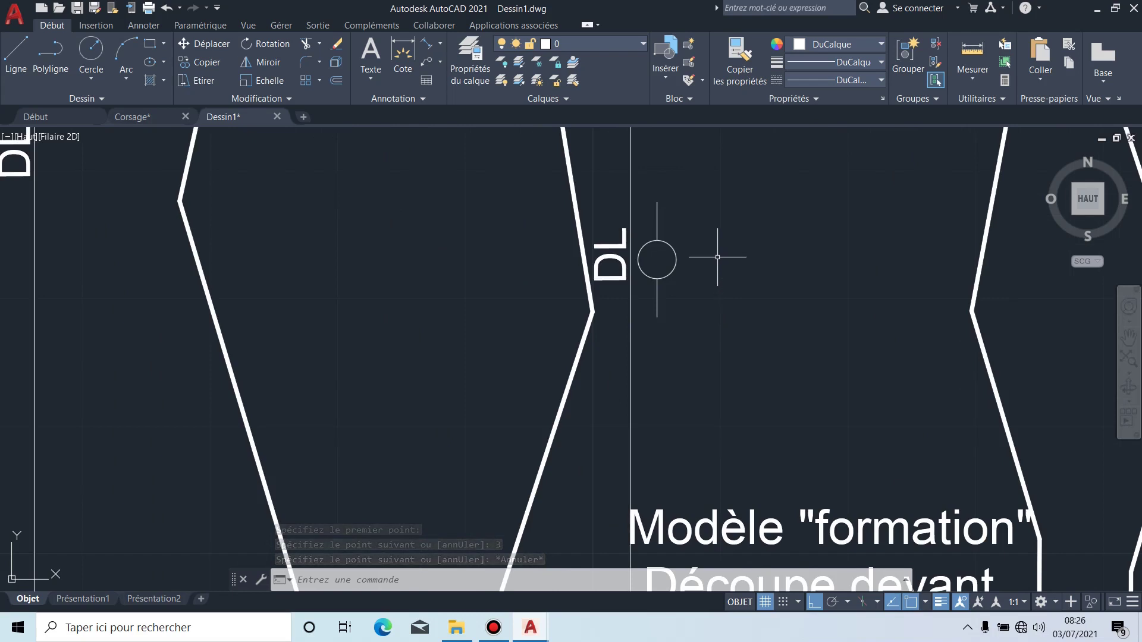
scroll(718, 255, "down", 4)
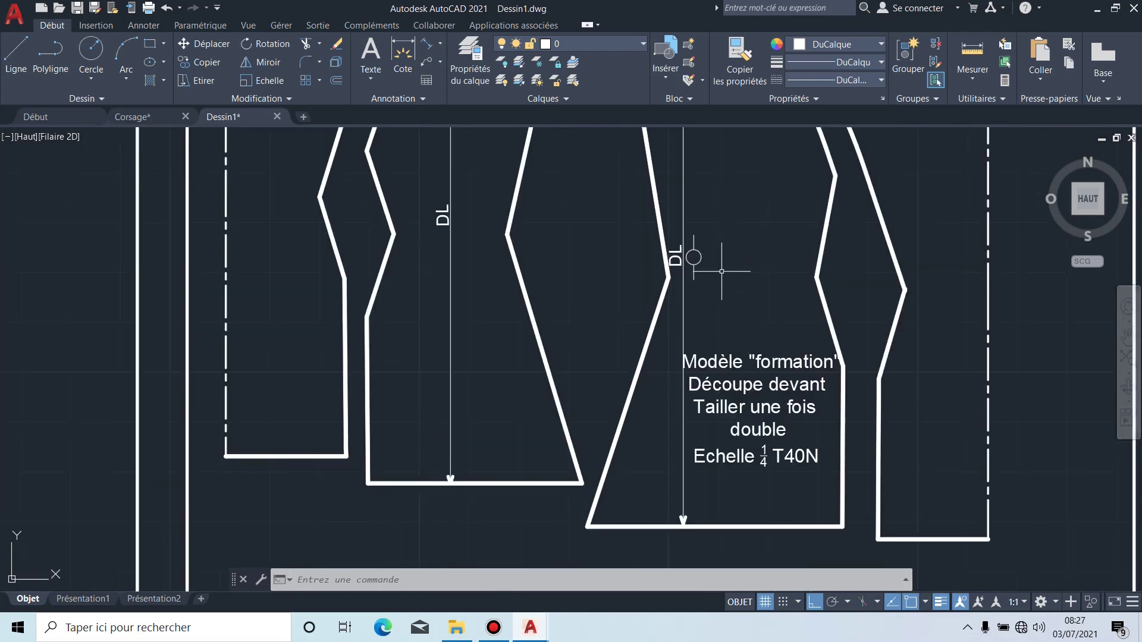
scroll(722, 272, "up", 3)
scroll(705, 228, "down", 1)
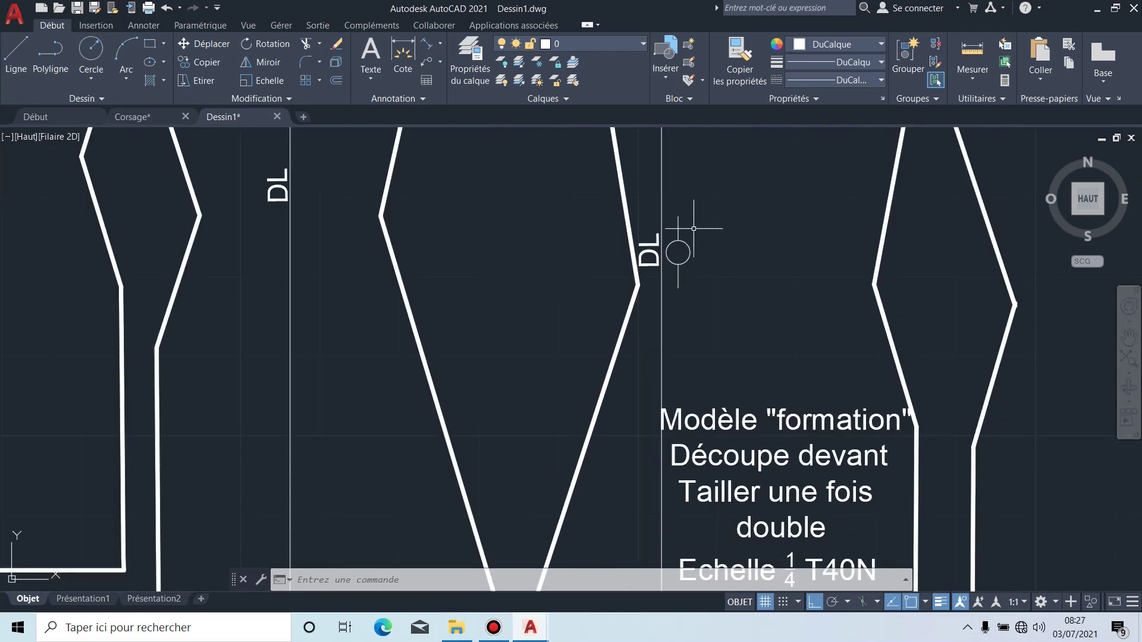
scroll(689, 251, "up", 3)
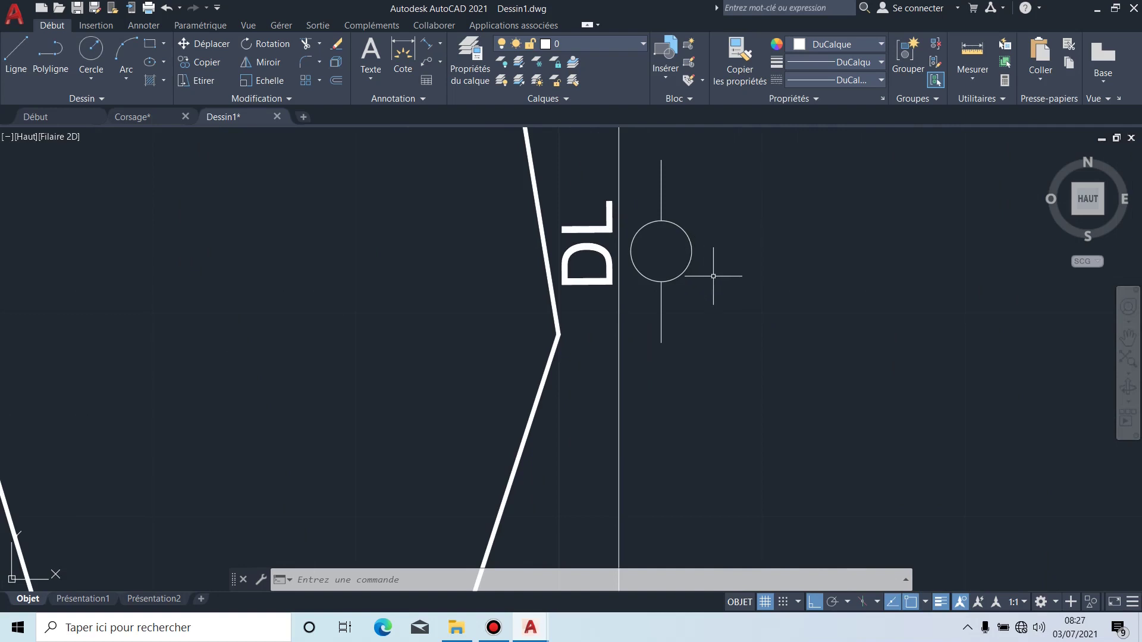
scroll(708, 273, "down", 4)
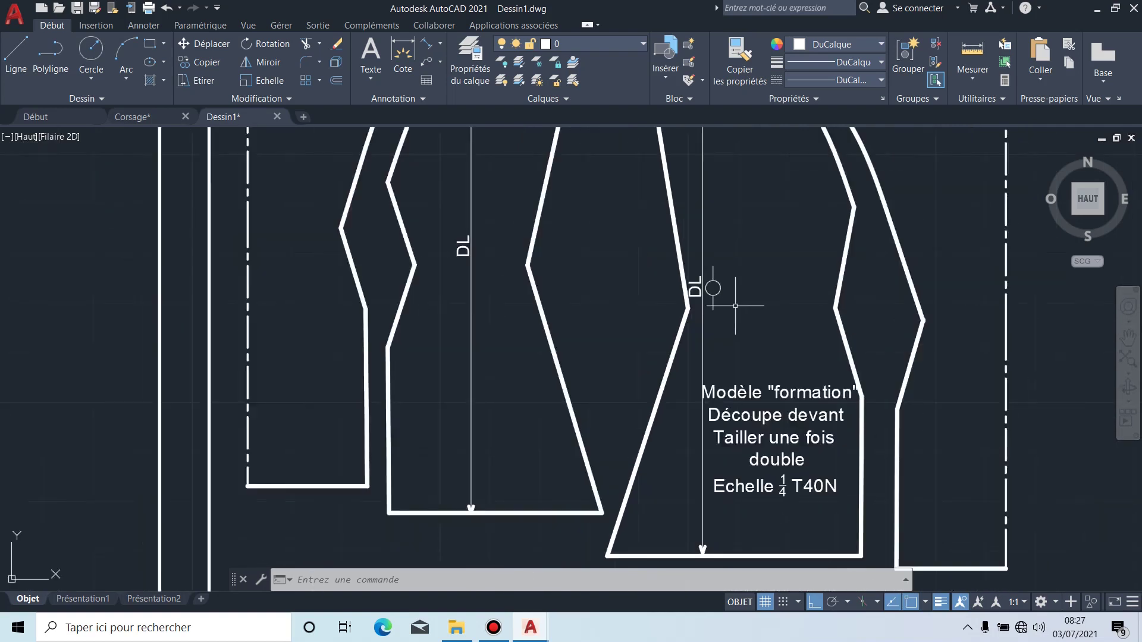
scroll(715, 280, "up", 3)
scroll(715, 280, "up", 3)
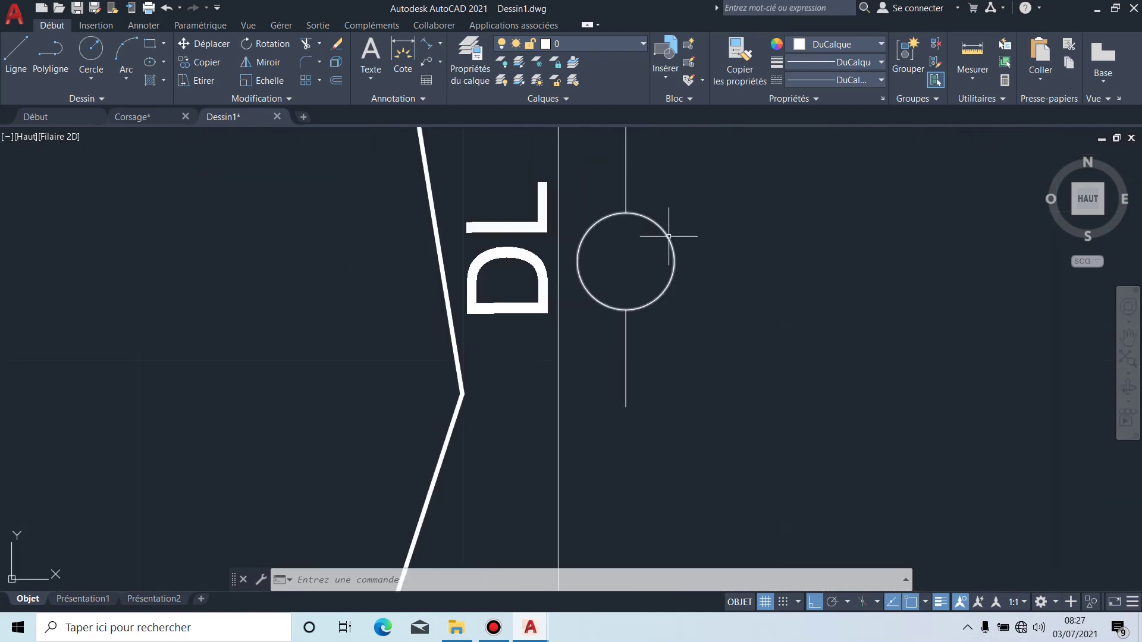
Step: Shrink the circle beside the DL label to a radius of about 0.8, keeping its centre
left_click(669, 237)
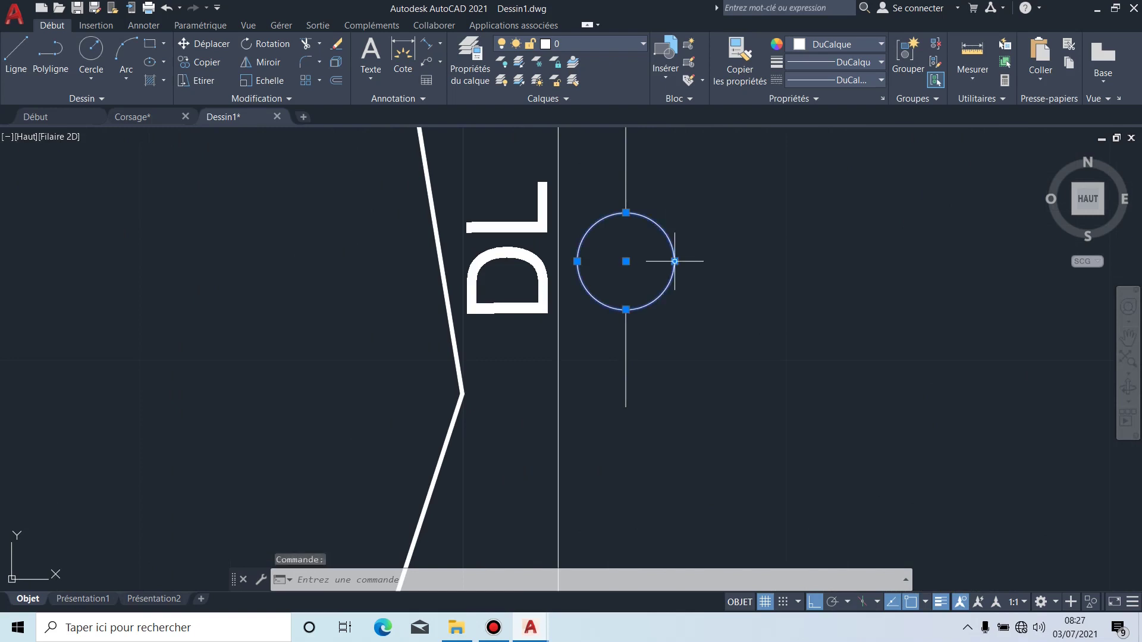
left_click(675, 261)
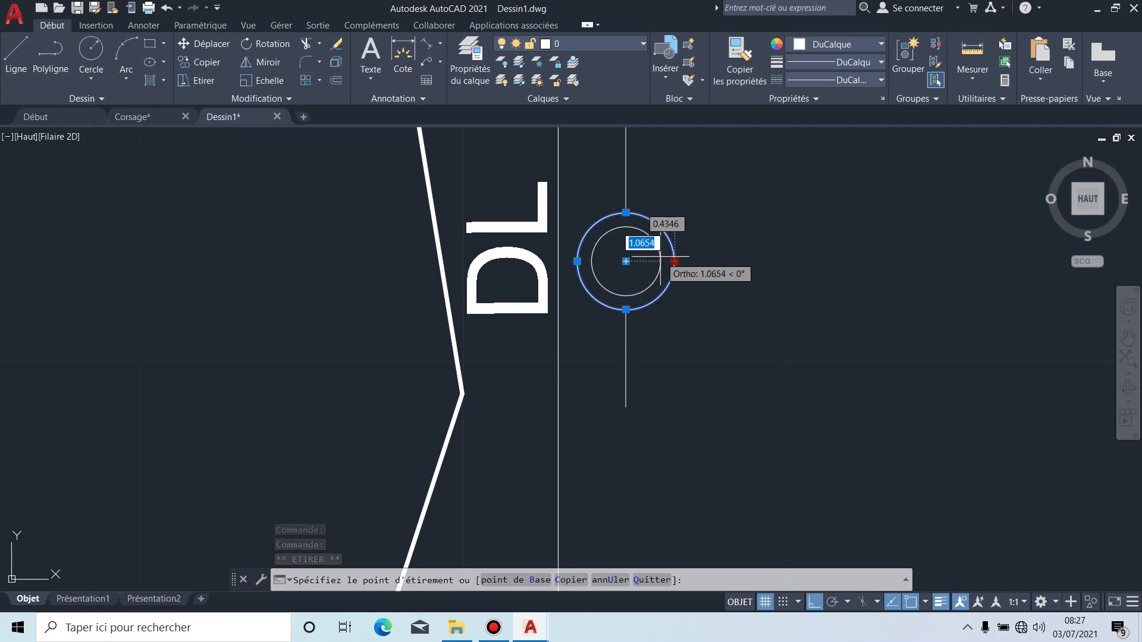
left_click(660, 257)
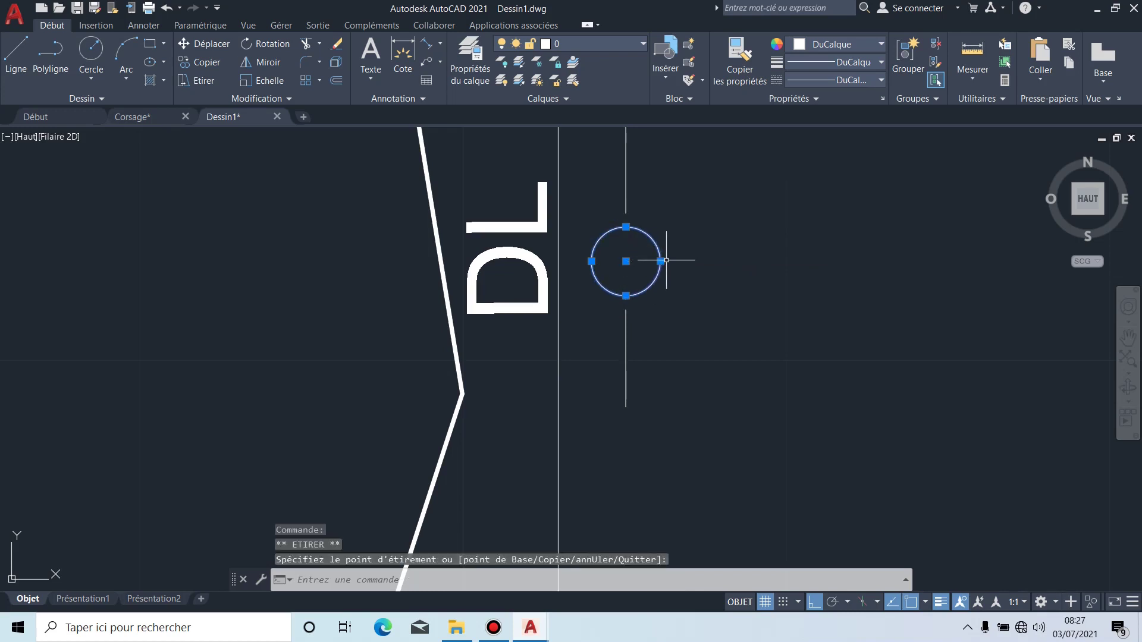
left_click(660, 261)
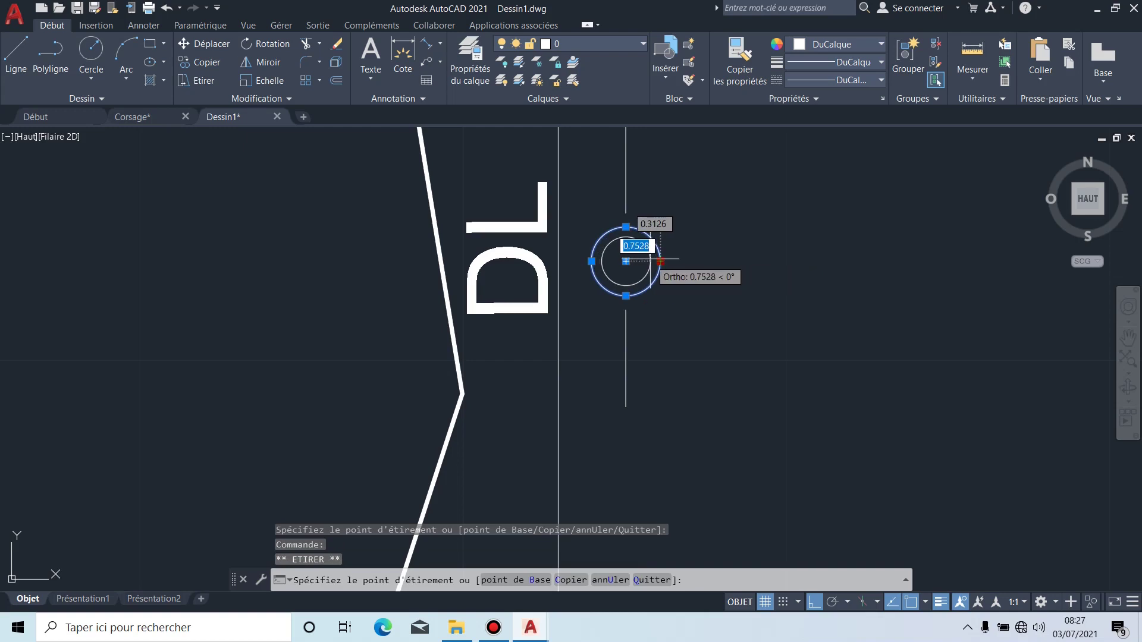
left_click(661, 261)
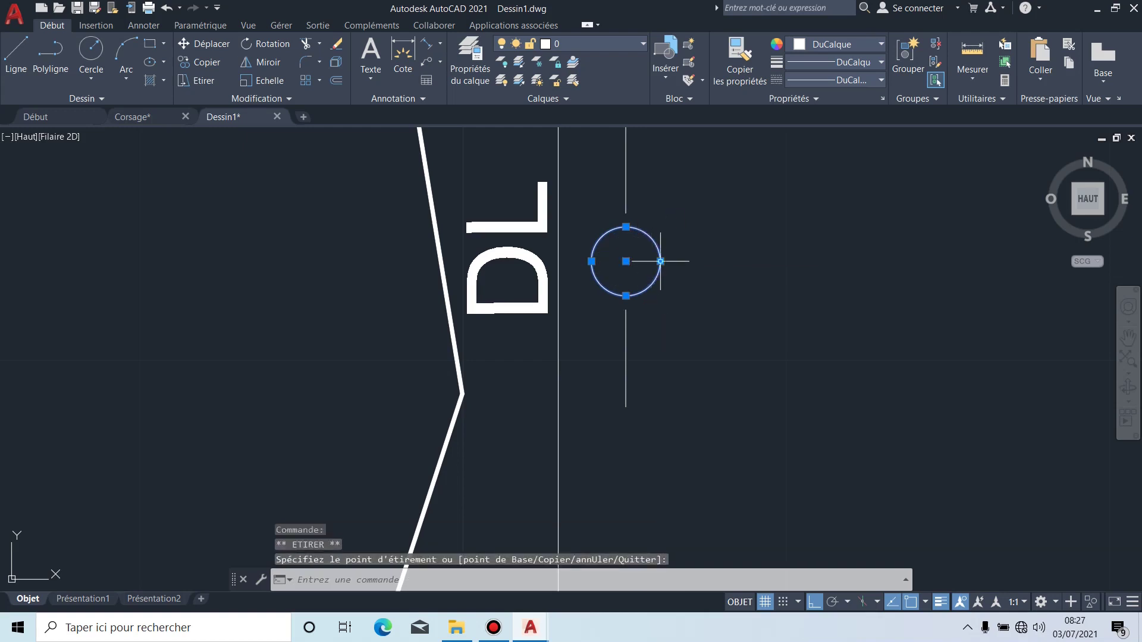
left_click(660, 261)
scroll(660, 261, "up", 4)
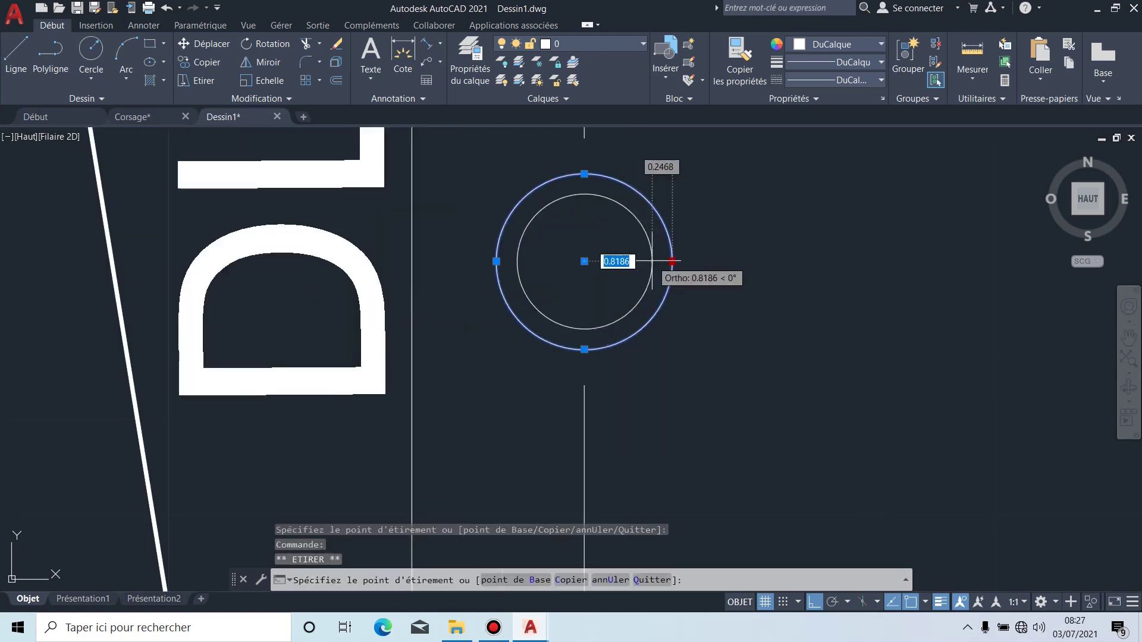
left_click(672, 261)
scroll(660, 265, "down", 5)
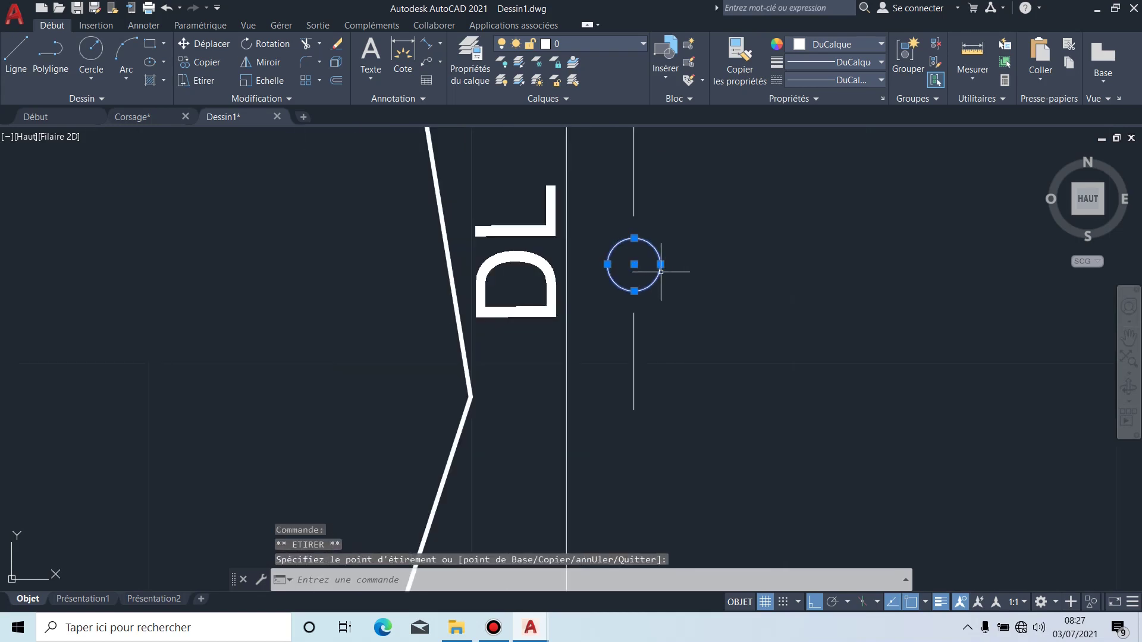
key("Escape")
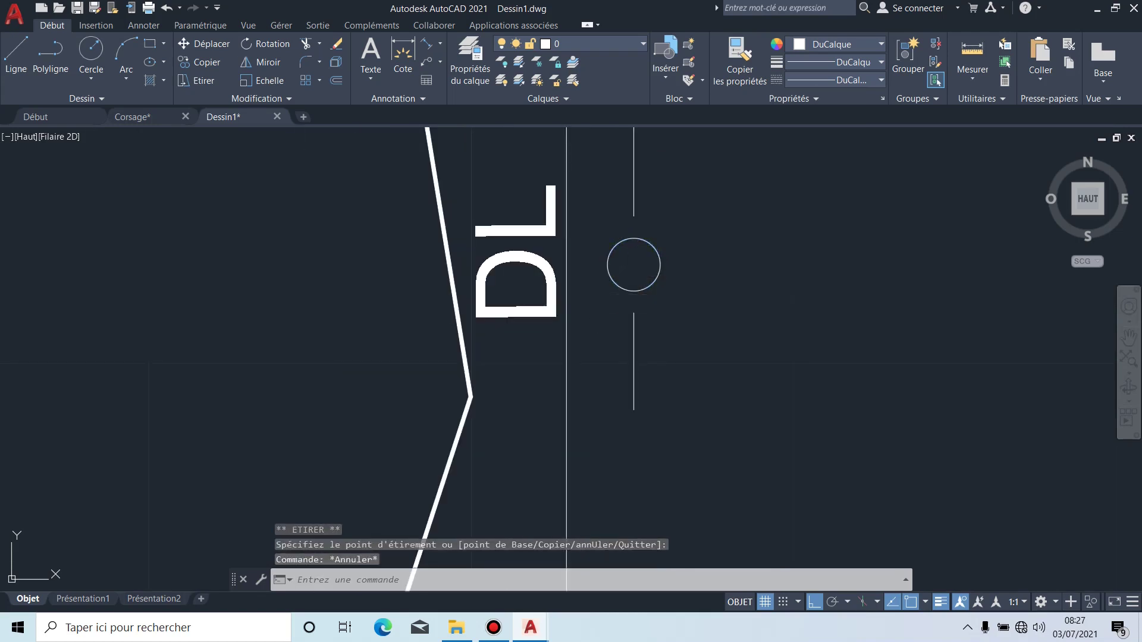
Step: With object snap off, move the lower symbol line straight up until its top end meets the circle's bottom
left_click(634, 334)
scroll(638, 327, "up", 2)
left_click(629, 385)
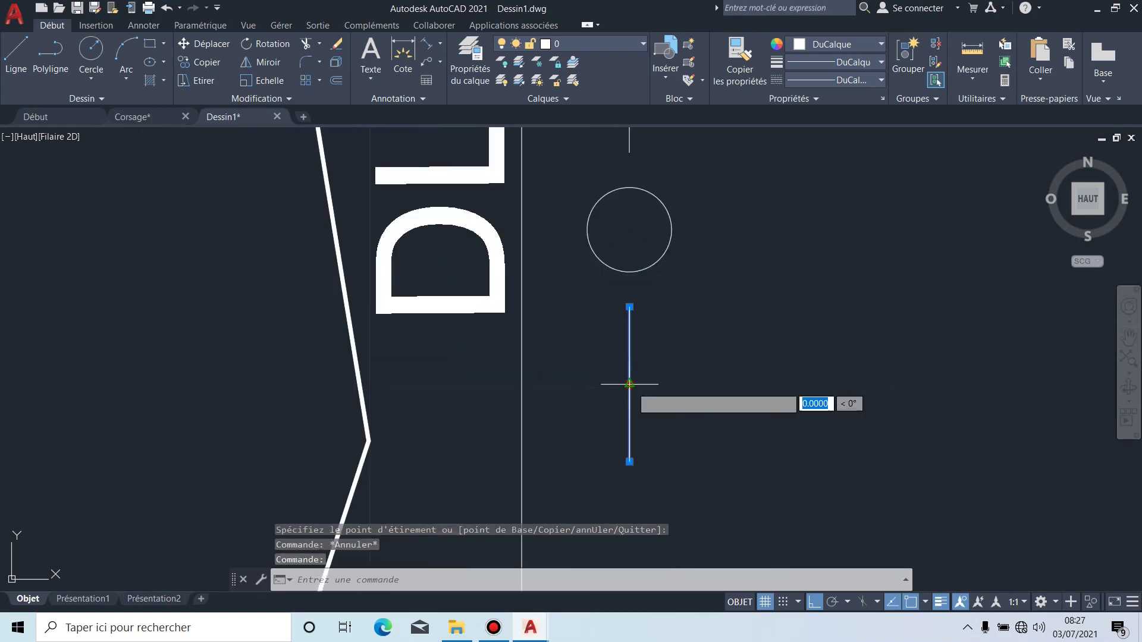
left_click(632, 350)
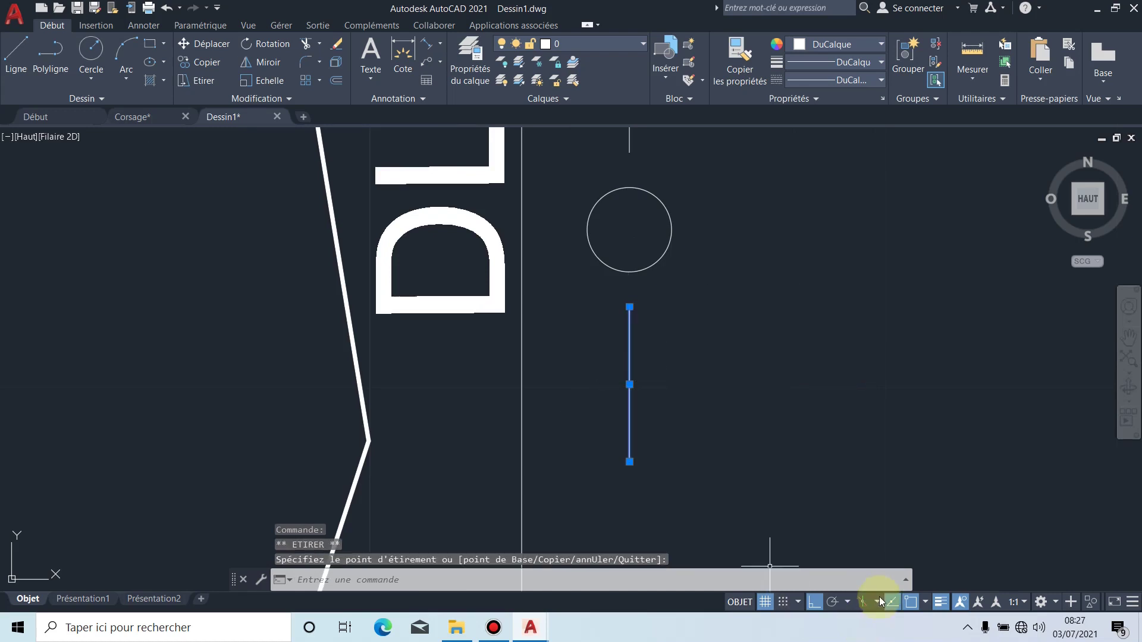
left_click(910, 602)
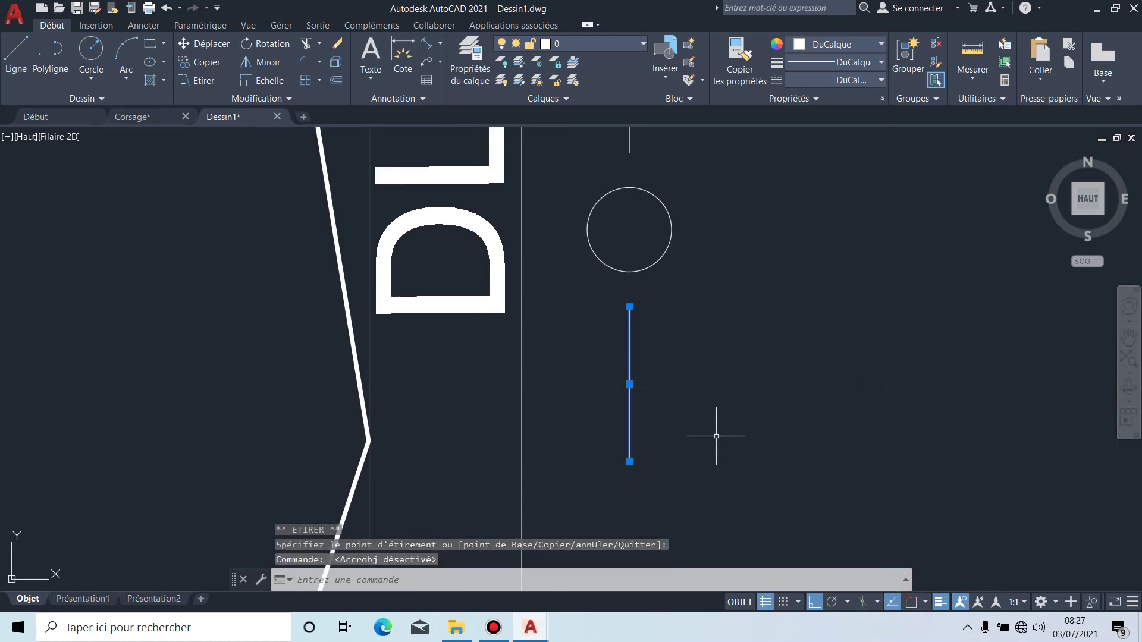
left_click(629, 385)
left_click(632, 349)
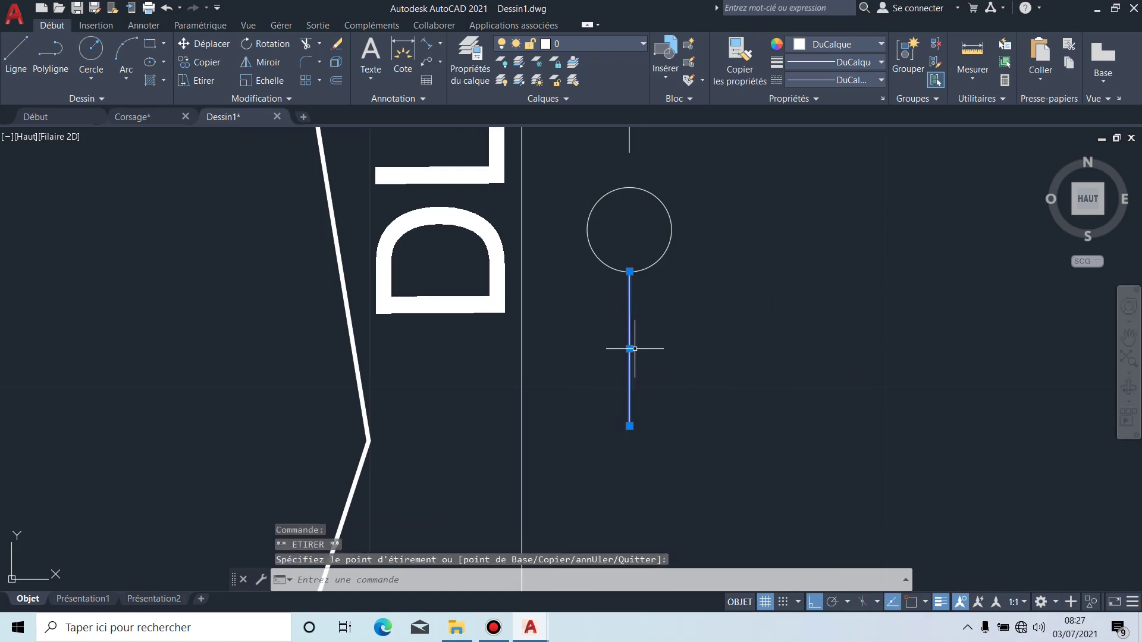
Step: Move the upper symbol line straight down until its lower end meets the circle's top
middle_click_drag(773, 242, 738, 413)
left_click(593, 228)
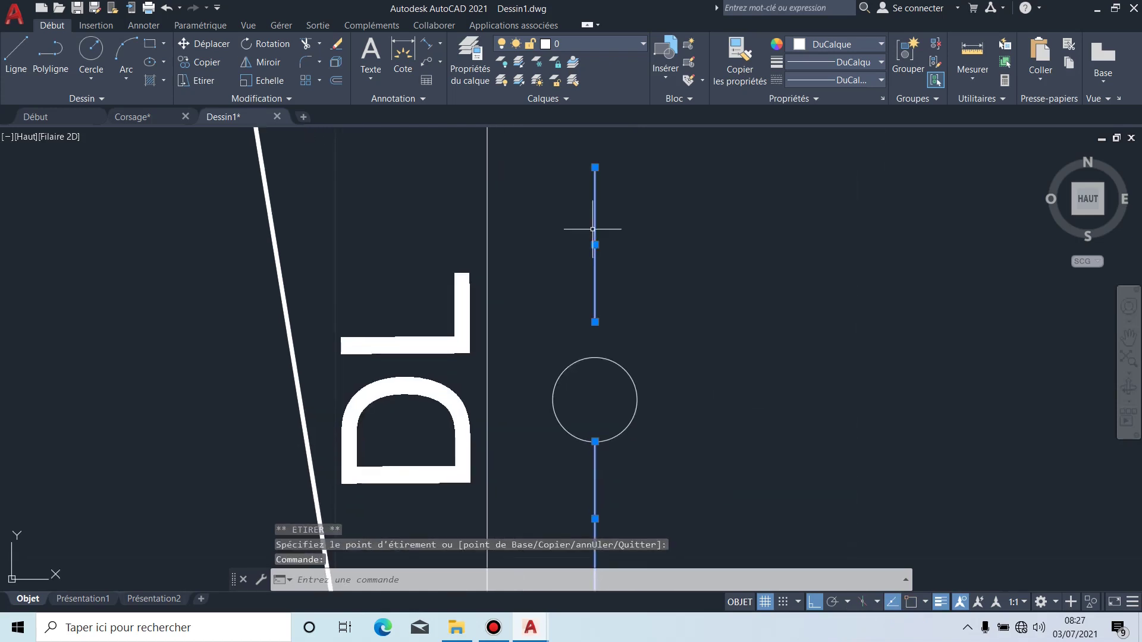
left_click(595, 245)
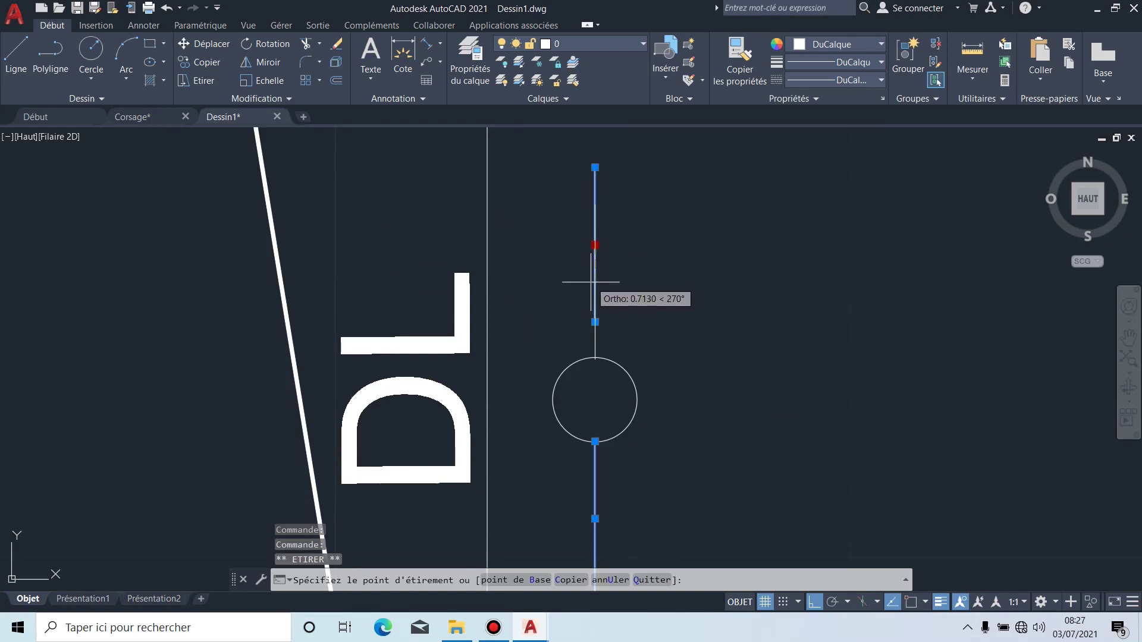
left_click(591, 279)
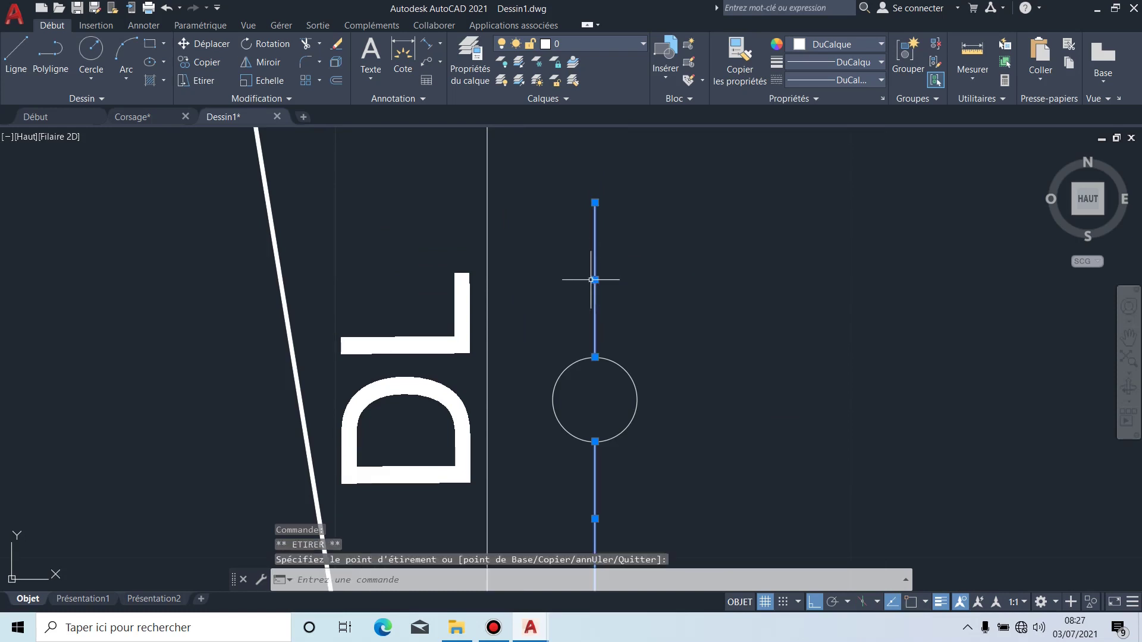
key("Escape")
Step: With Ortho off, copy the circle-and-lines symbol beside the DL label on the back side panel's grainline
scroll(700, 325, "down", 6)
middle_click_drag(722, 357, 731, 261)
scroll(731, 262, "down", 2)
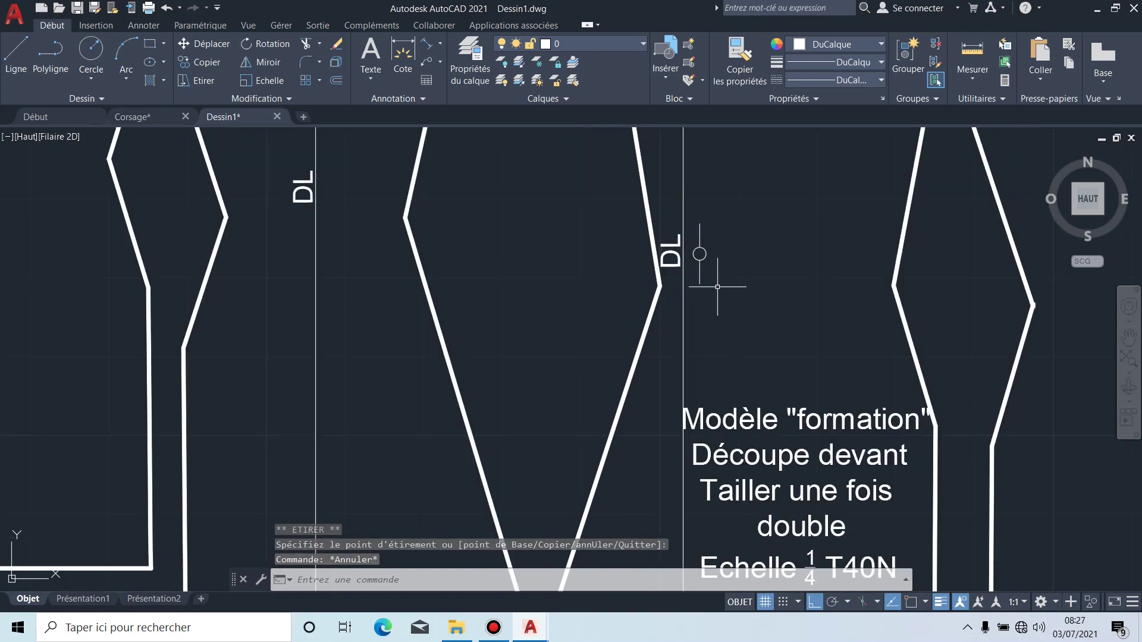
left_click(717, 286)
left_click(691, 222)
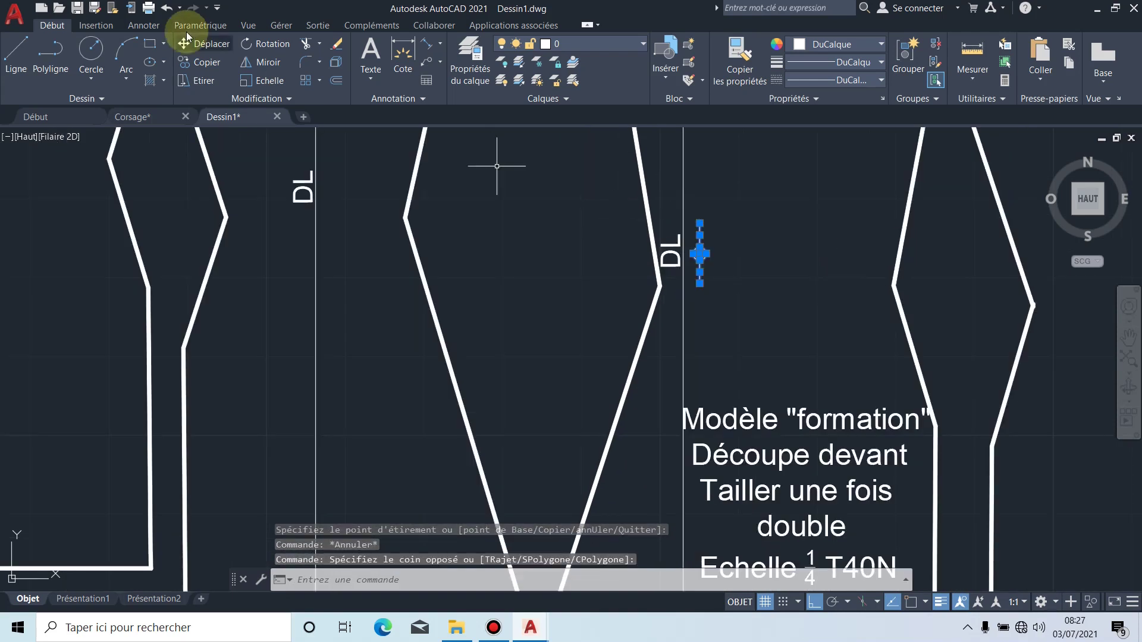
left_click(218, 62)
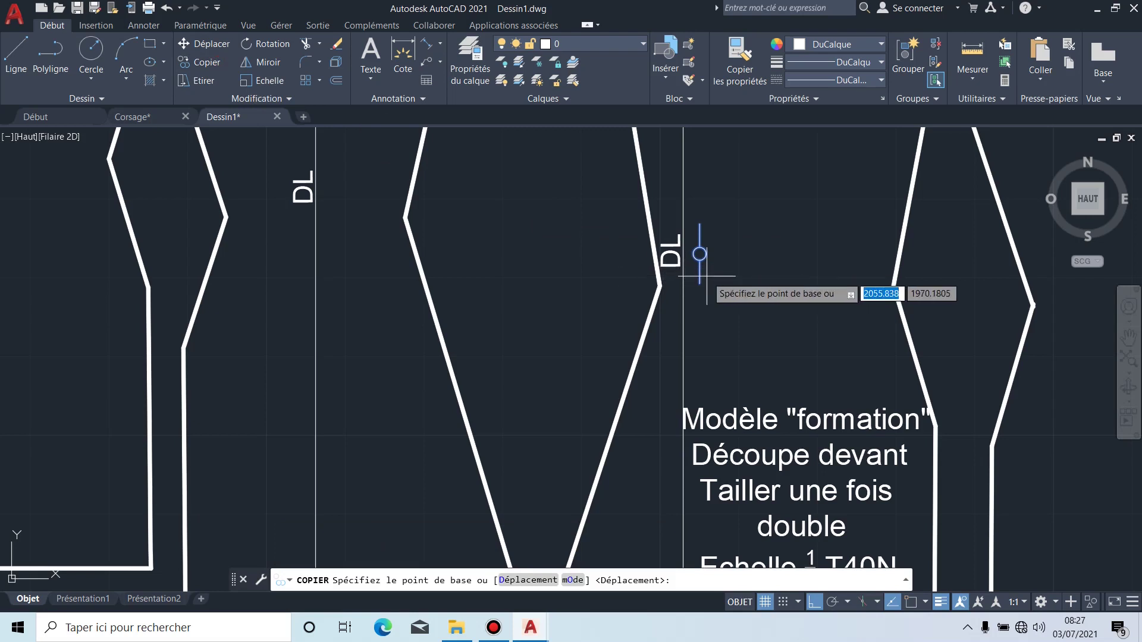
left_click(700, 254)
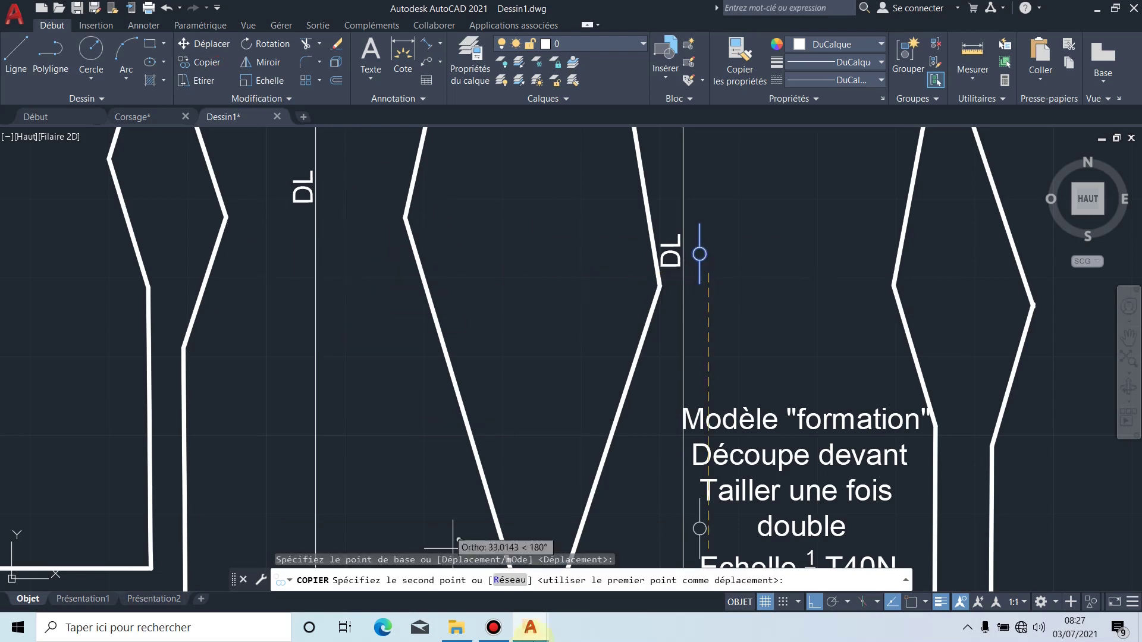
left_click(814, 602)
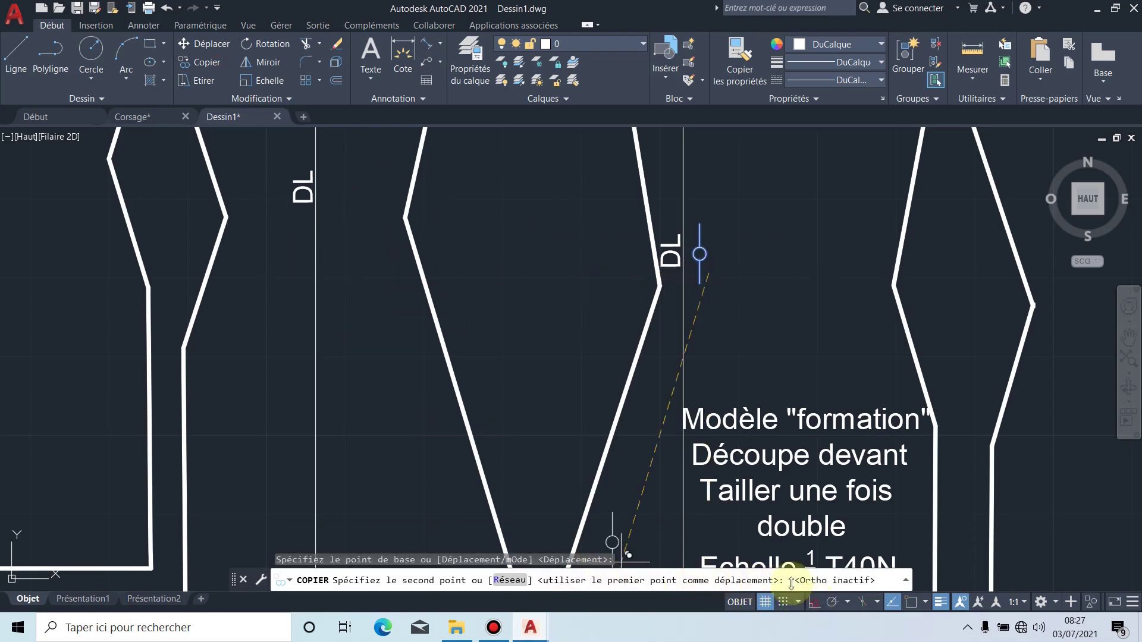
scroll(335, 201, "up", 2)
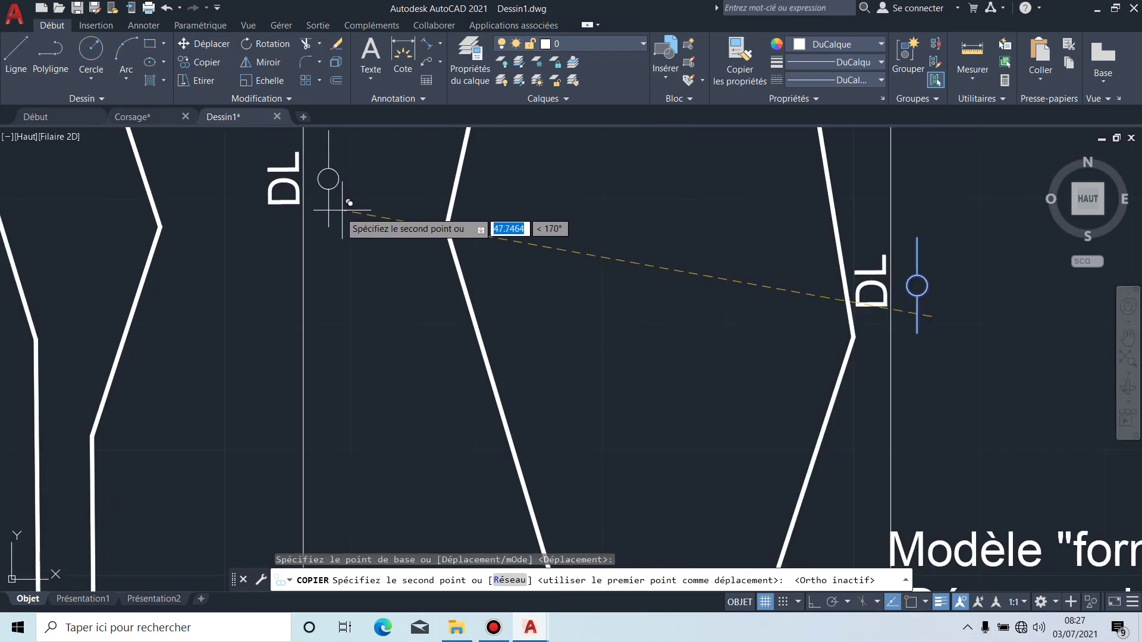
left_click(347, 208)
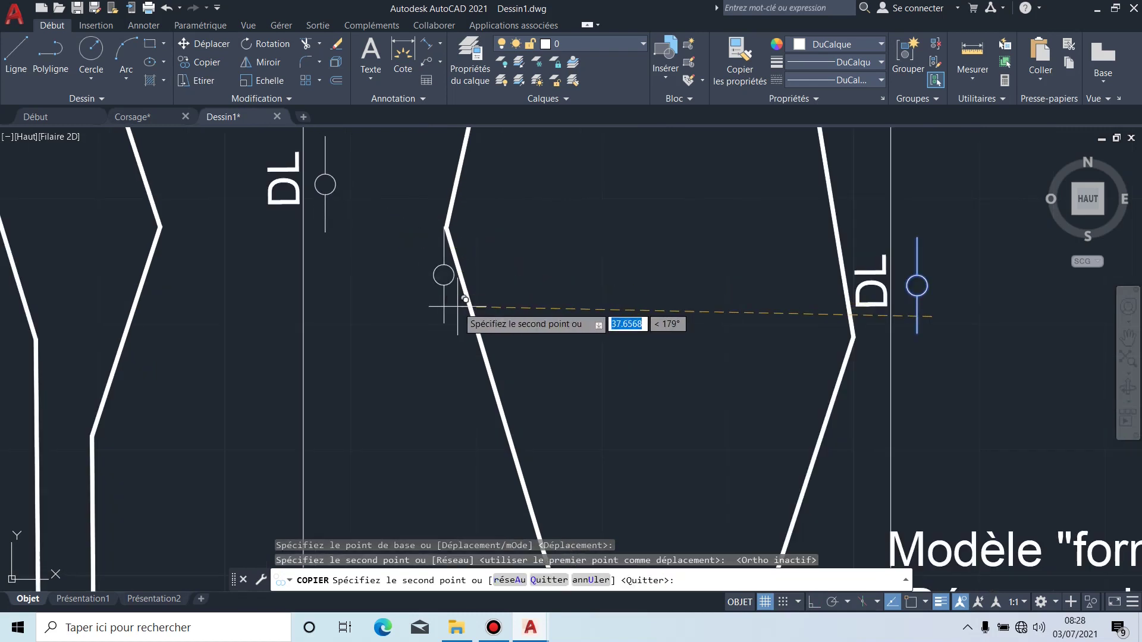
key("Escape")
Step: Examine the grainline symbols and the cutting text on the second sheet's side panels
scroll(500, 302, "down", 4)
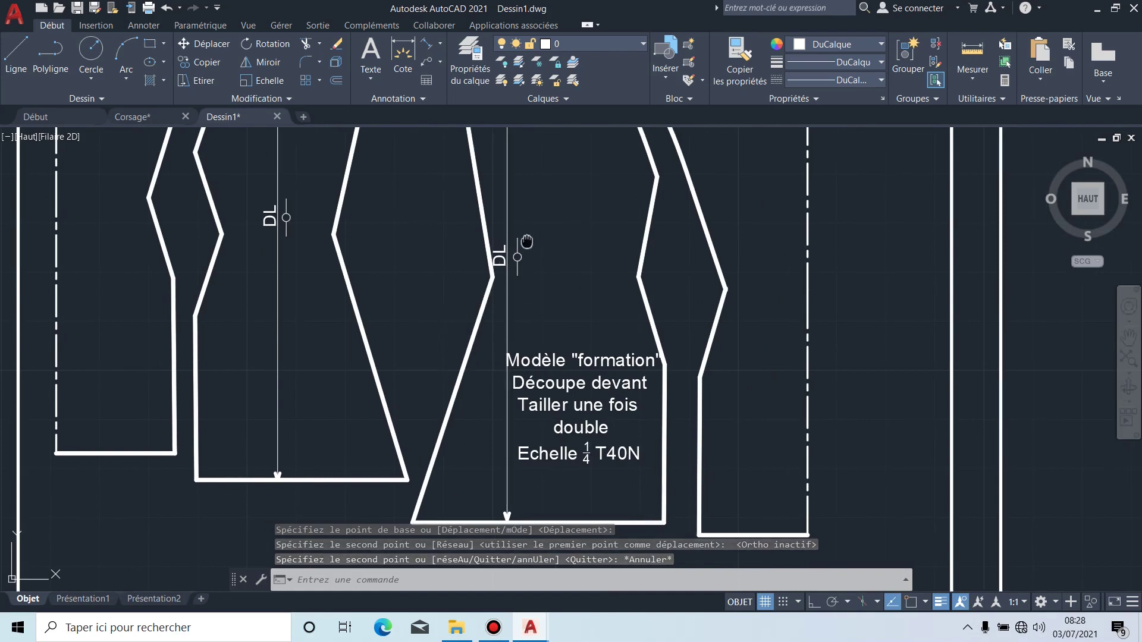
middle_click_drag(526, 241, 574, 301)
scroll(577, 303, "down", 2)
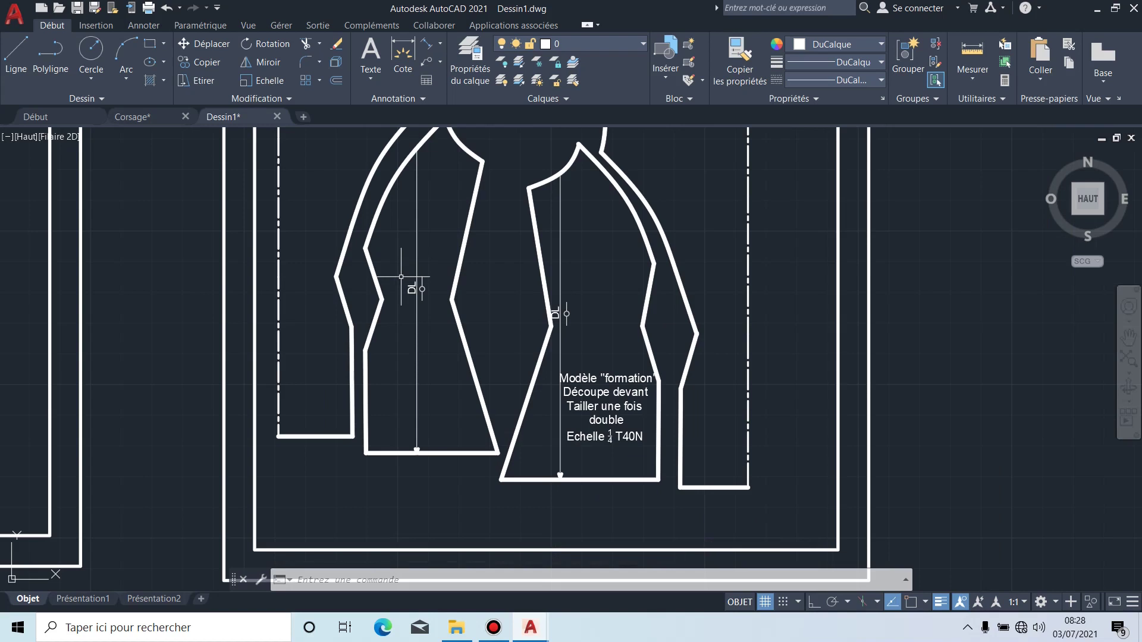
scroll(624, 452, "up", 2)
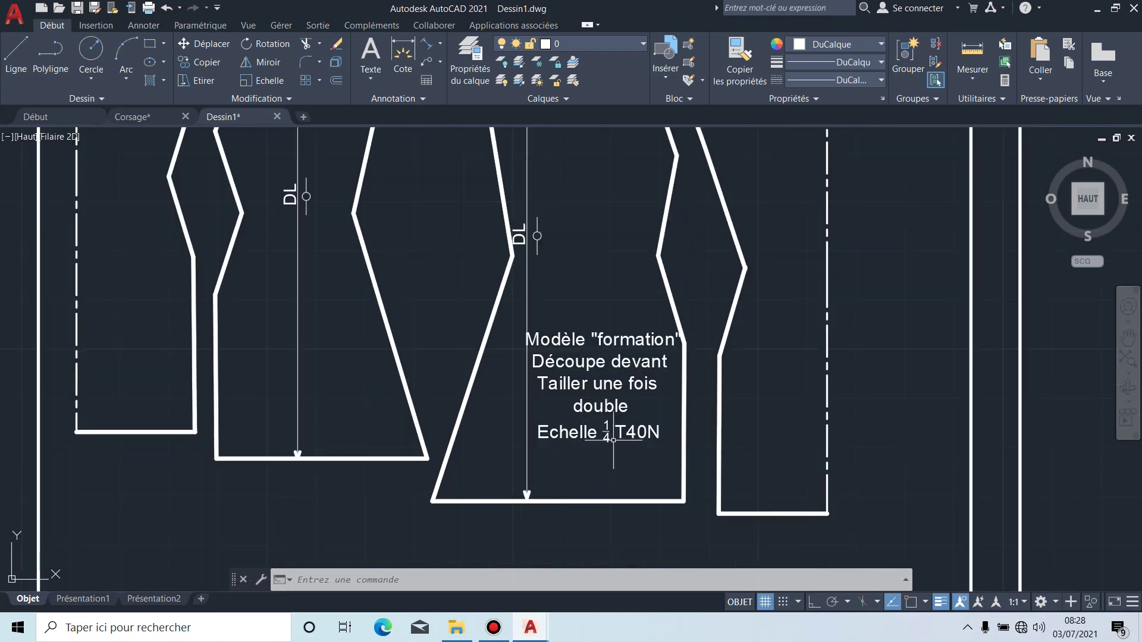
scroll(615, 457, "up", 2)
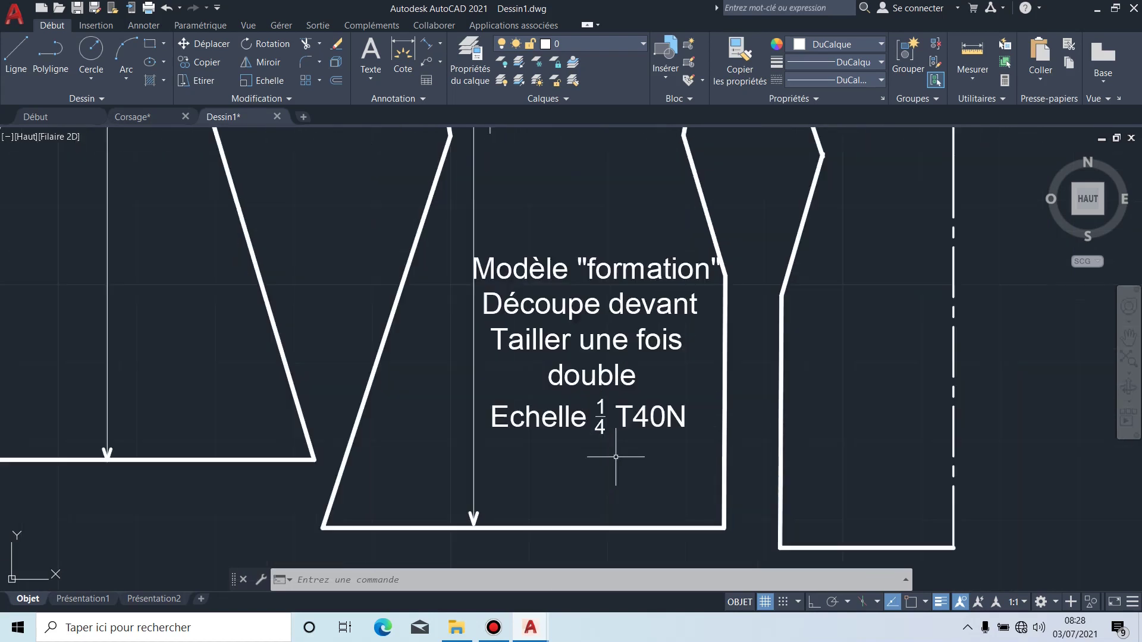
scroll(609, 441, "down", 4)
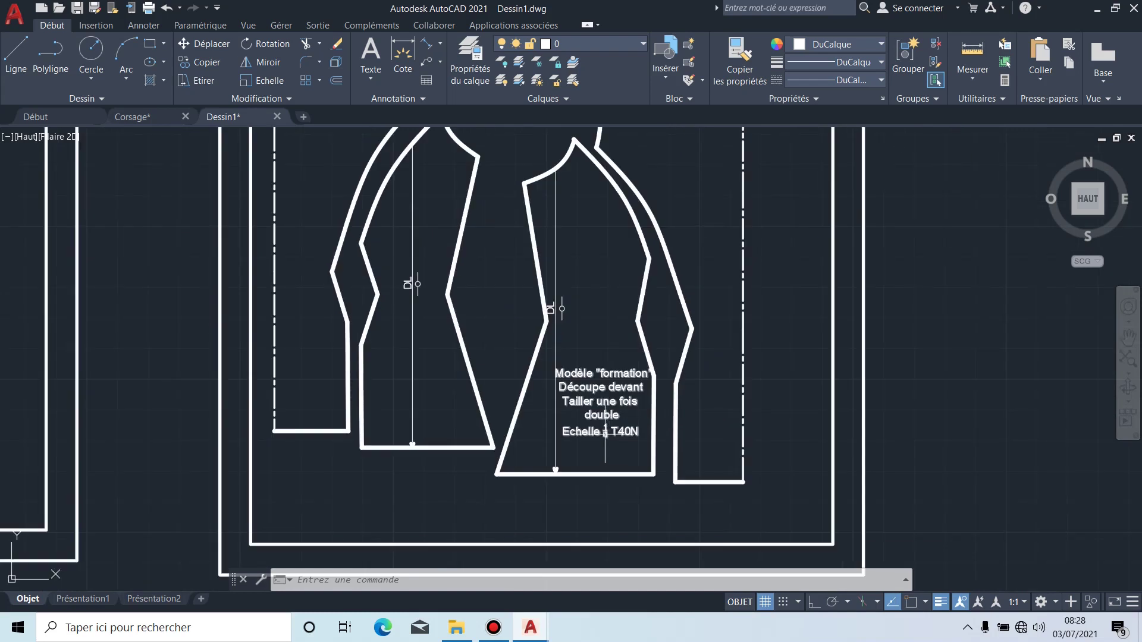
middle_click_drag(595, 451, 619, 406)
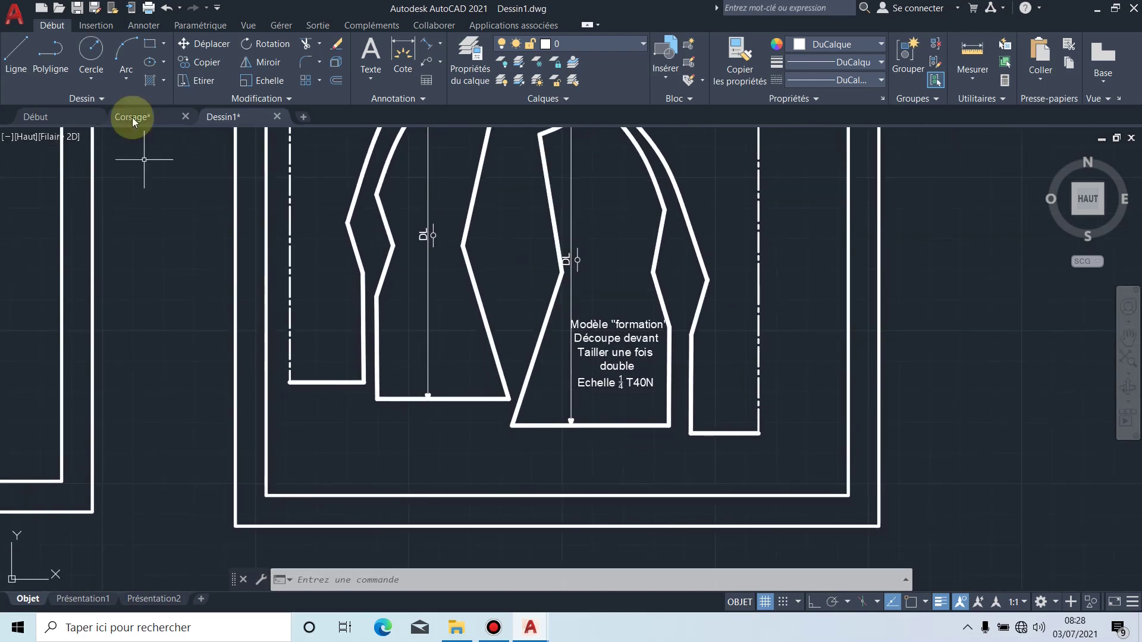
Step: Add the multiline text 3/4 as a stacked fraction below the cutting text on the front side panel
left_click(369, 50)
scroll(629, 396, "up", 2)
scroll(629, 396, "up", 4)
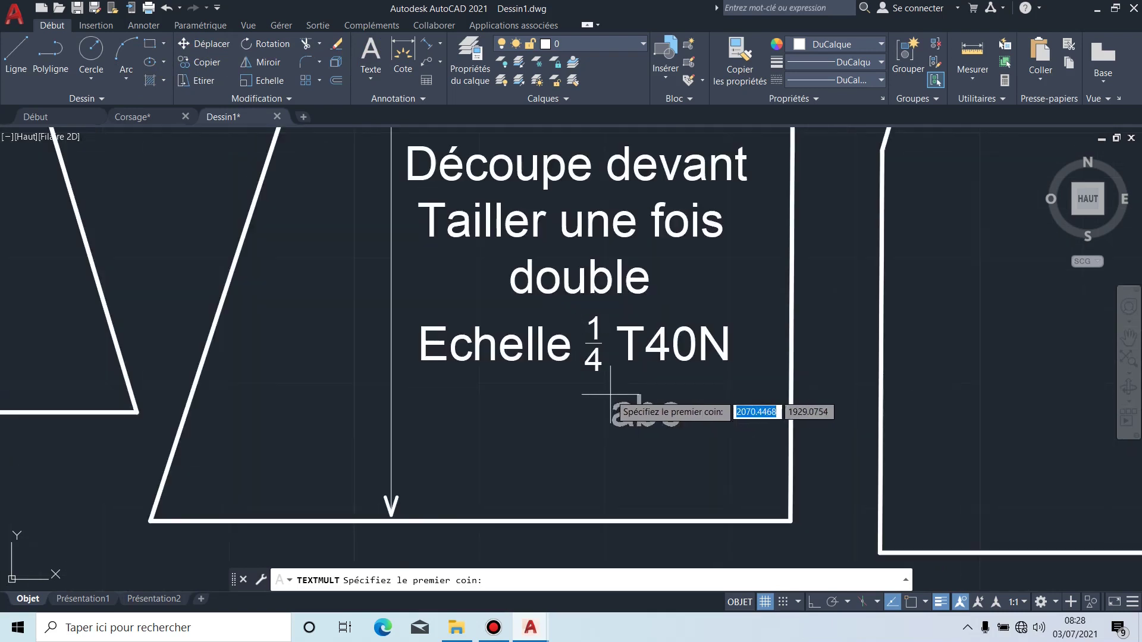
left_click(532, 419)
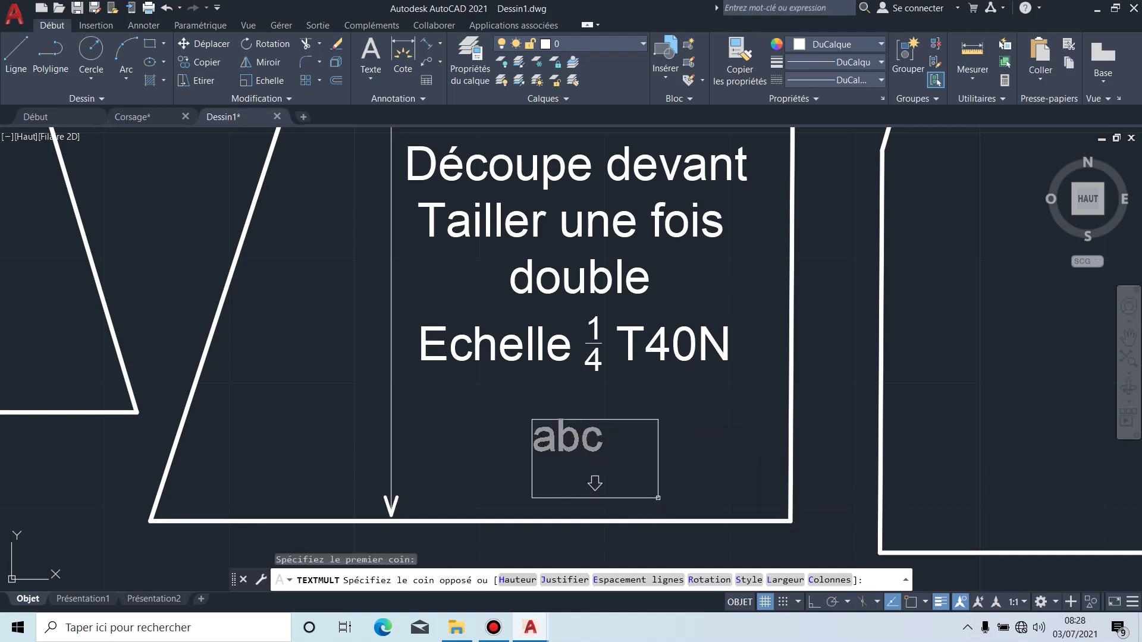
left_click(654, 491)
type("1")
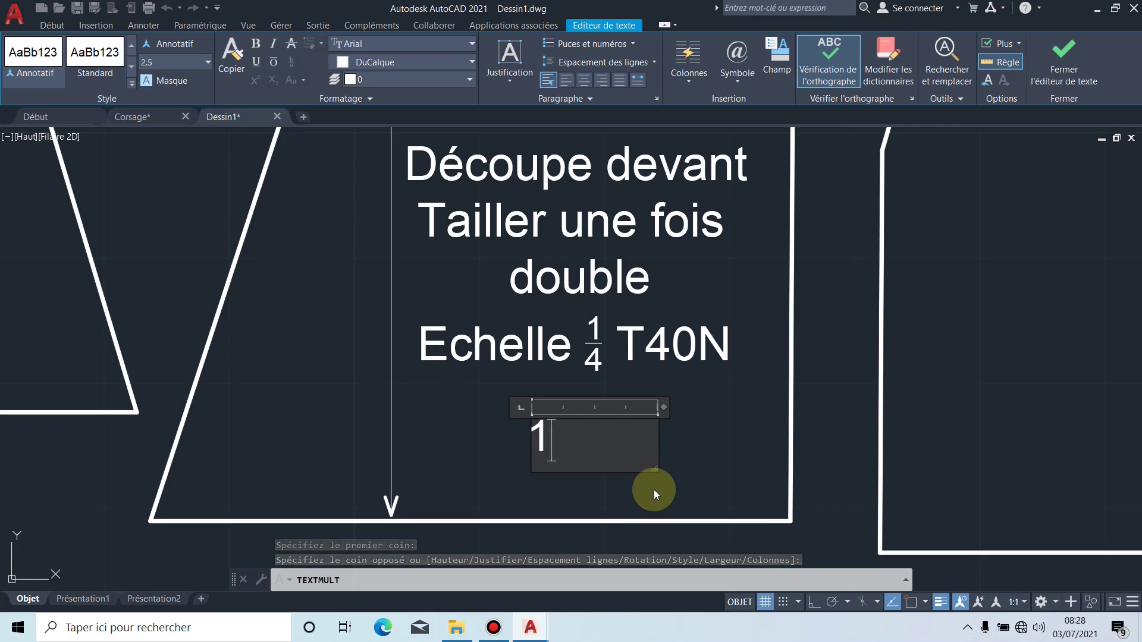
key("BackSpace")
type("3")
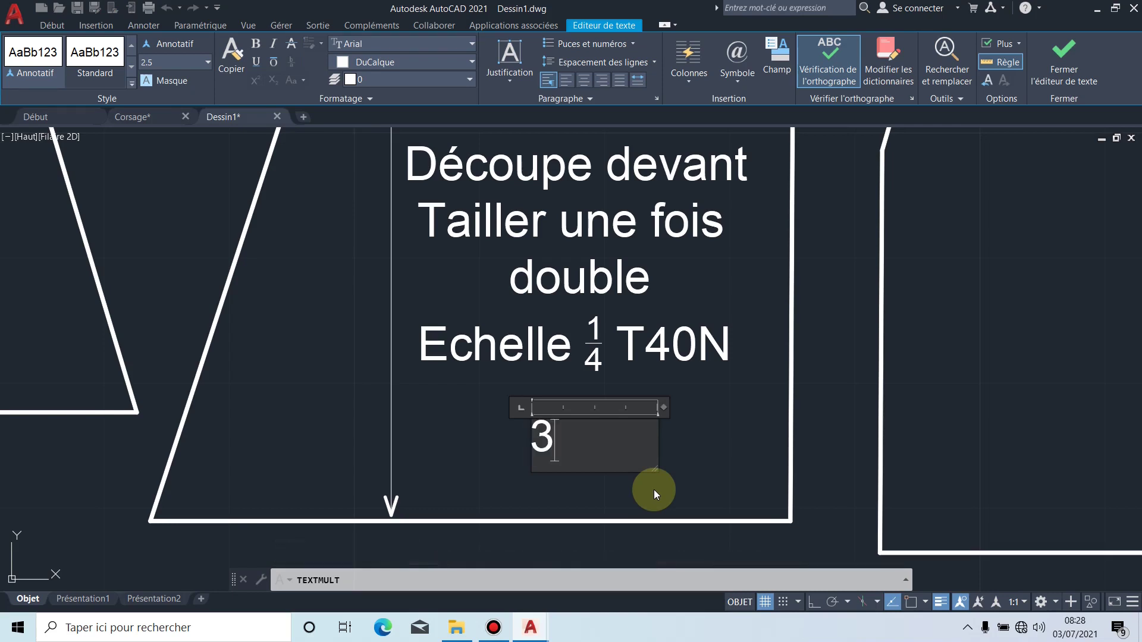
type("/4")
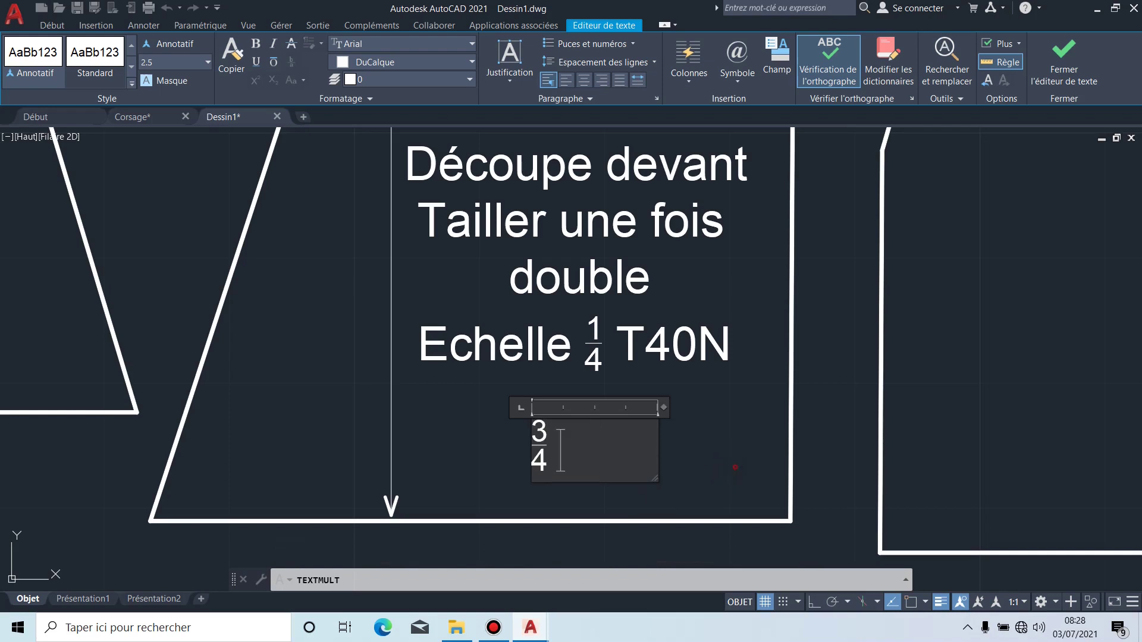
left_click(738, 465)
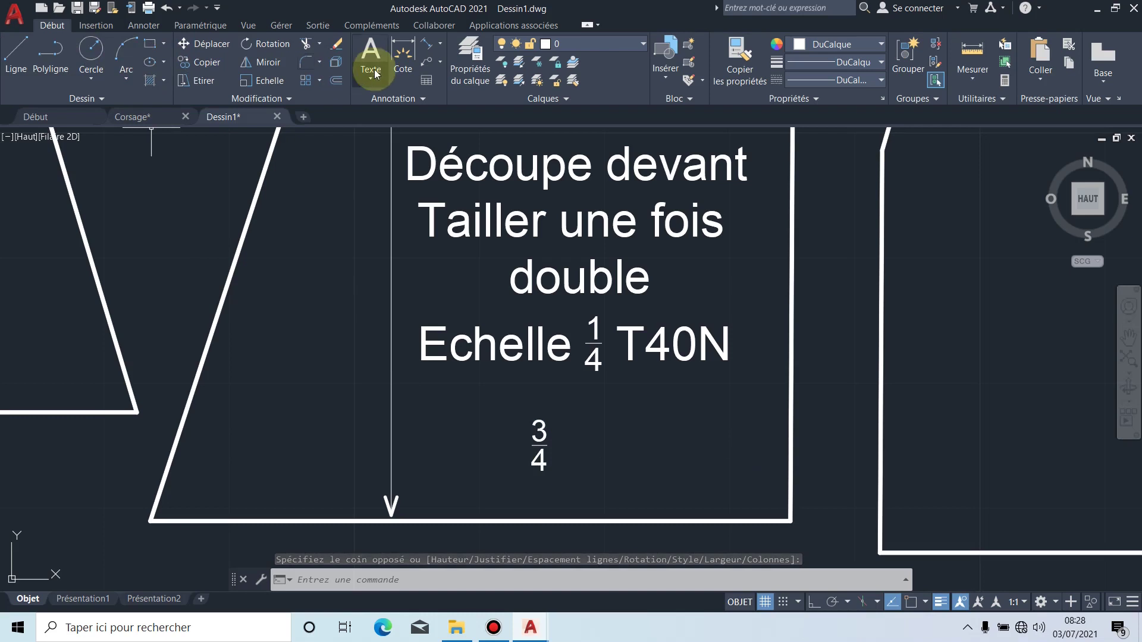
Step: Draw a circle around the stacked 3/4 fraction, centred on its fraction bar
left_click(91, 49)
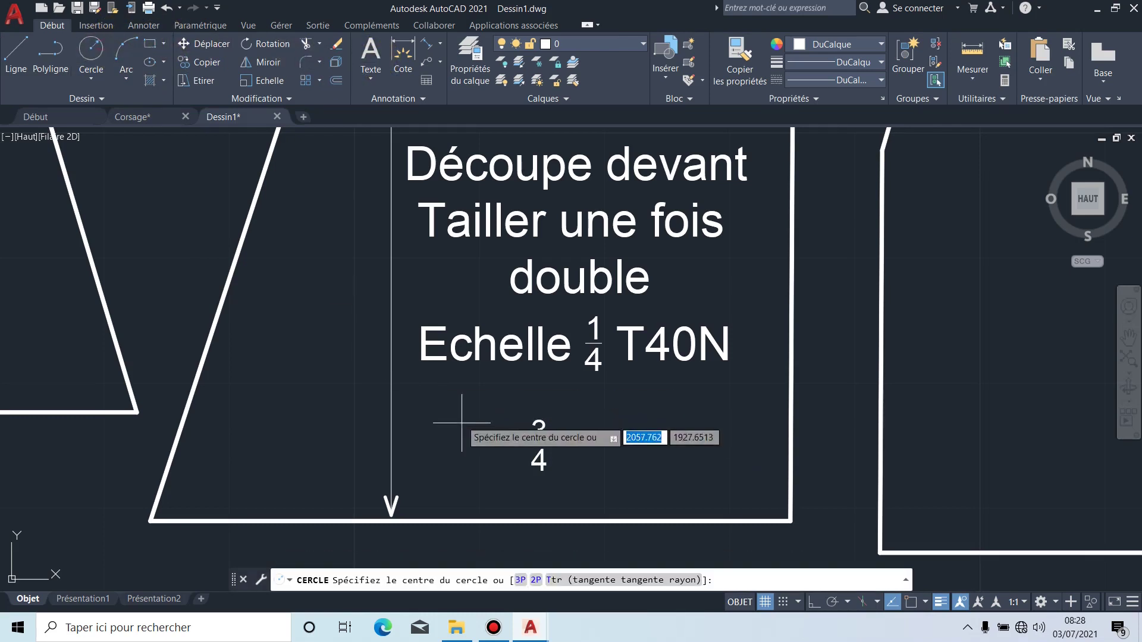
scroll(537, 444, "up", 2)
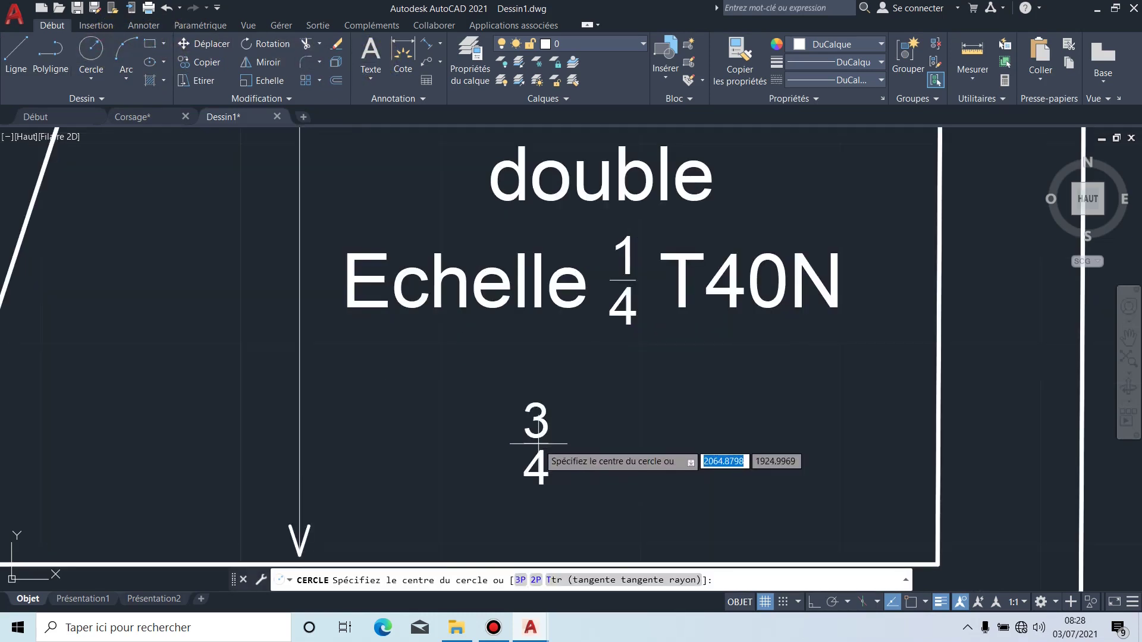
left_click(537, 443)
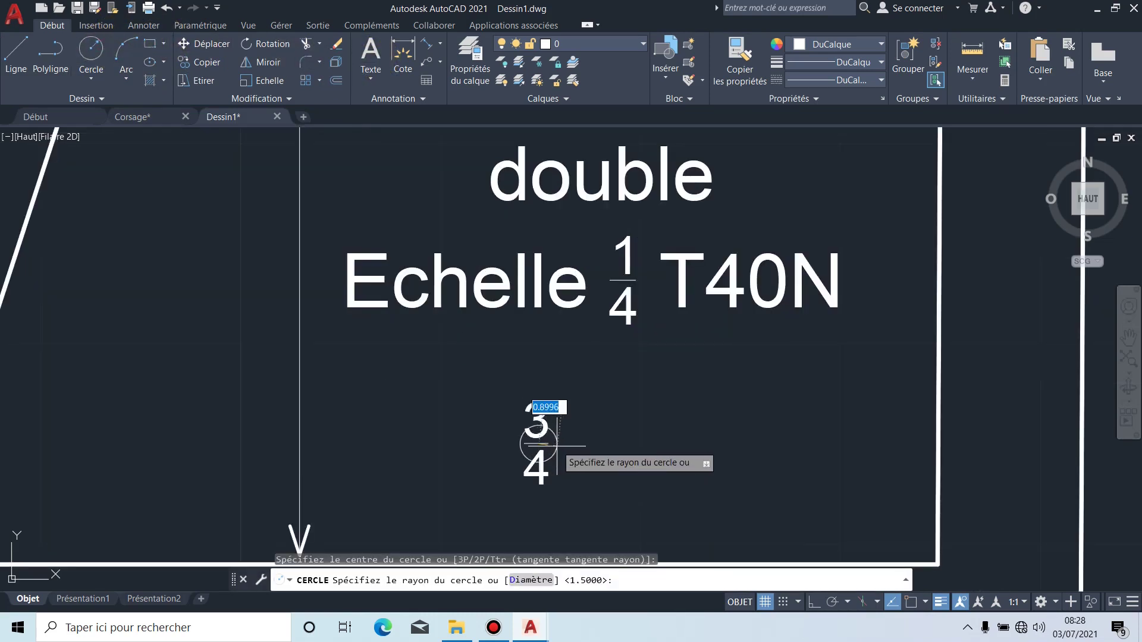
left_click(593, 461)
Step: Copy the circled 3/4 fraction onto the front centre panel, the back side panel and the back centre panel
scroll(706, 472, "down", 4)
left_click(701, 470)
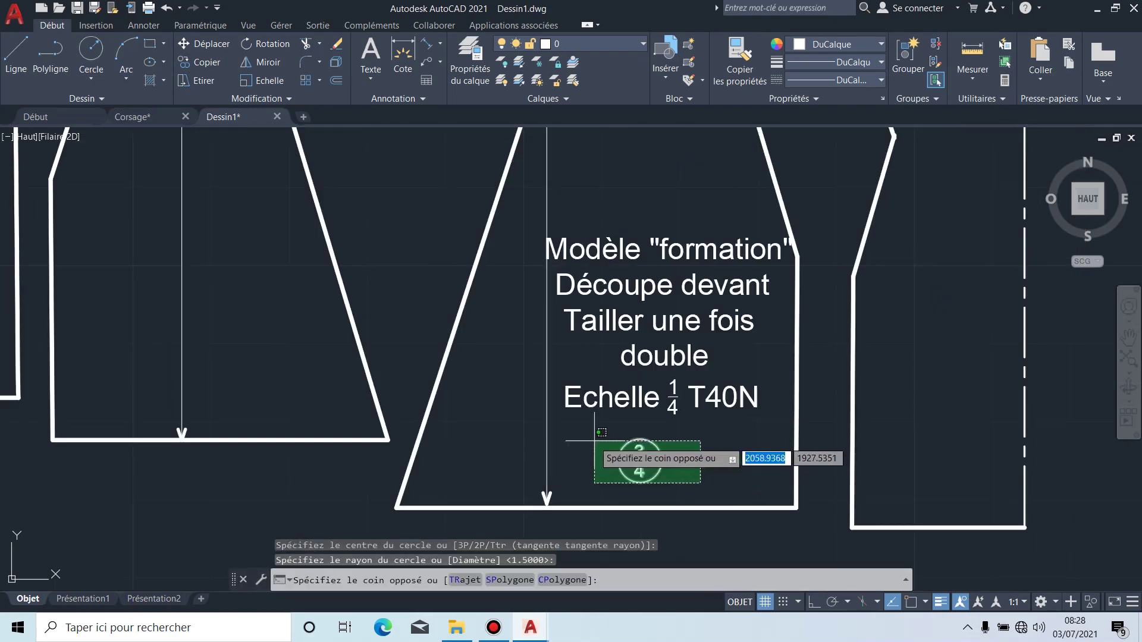
left_click(573, 441)
left_click(187, 60)
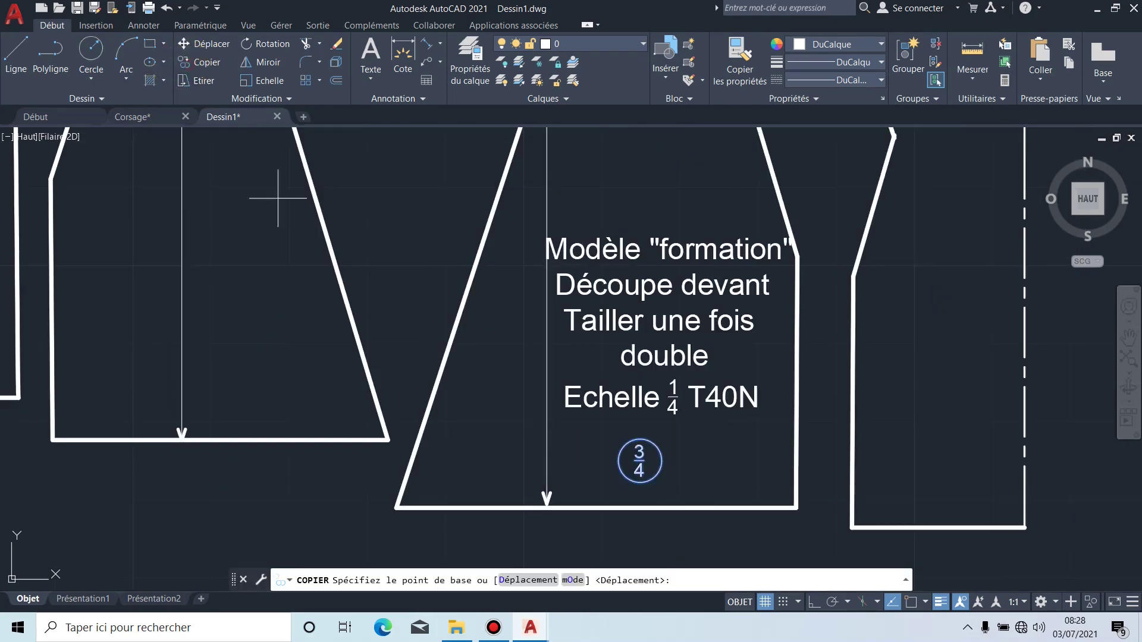
left_click(649, 470)
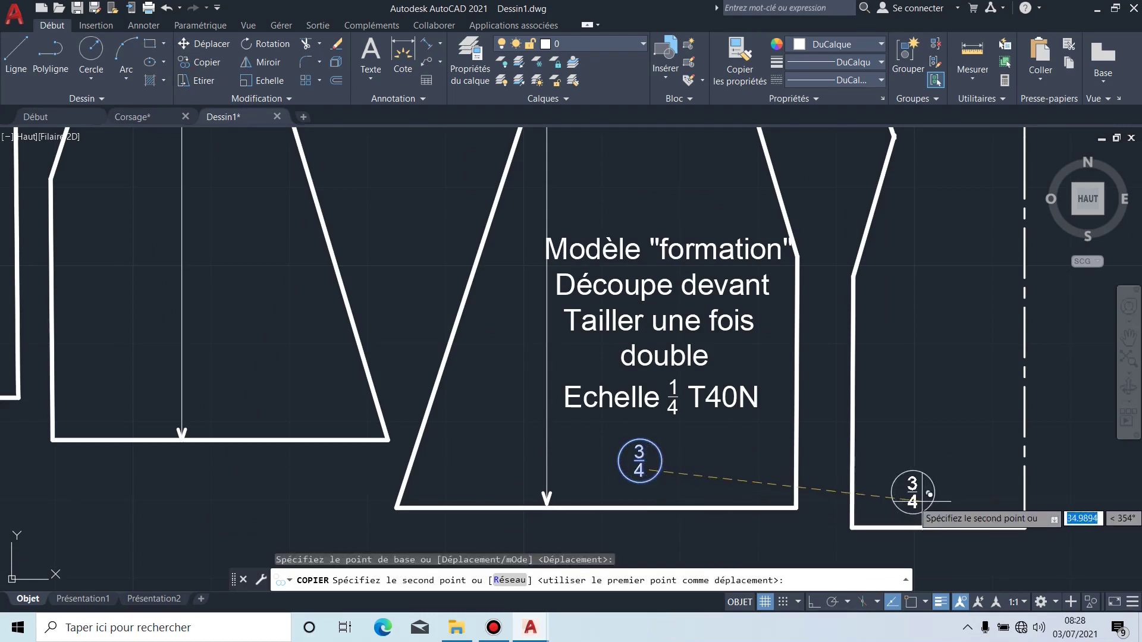
left_click(902, 504)
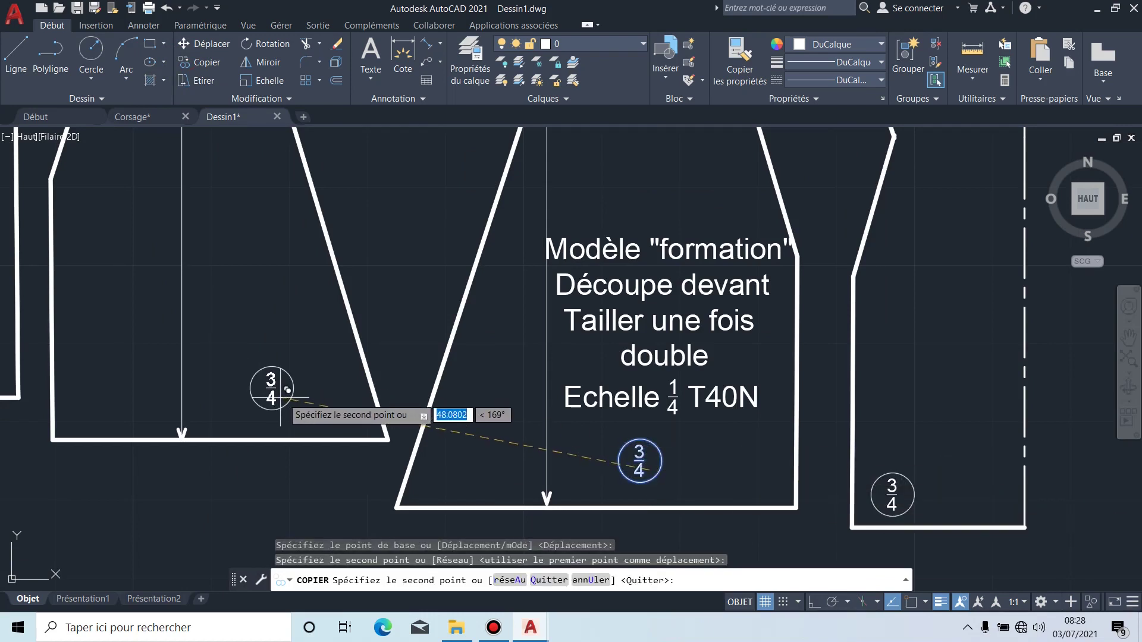
left_click(322, 410)
middle_click_drag(314, 353, 502, 440)
scroll(502, 440, "down", 3)
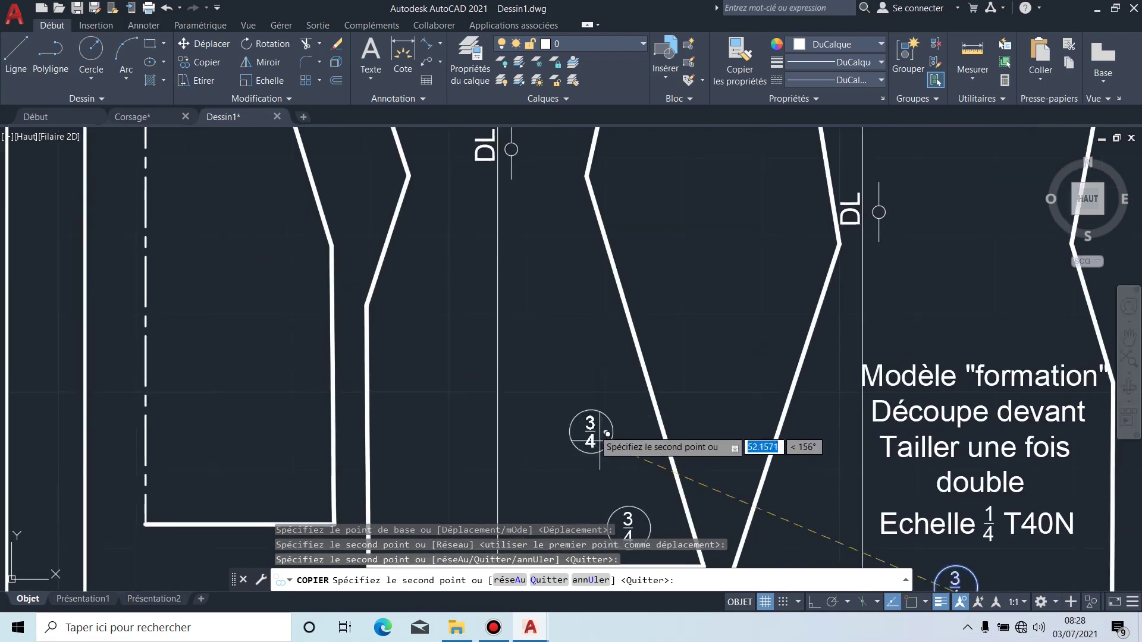
middle_click_drag(541, 326, 536, 460)
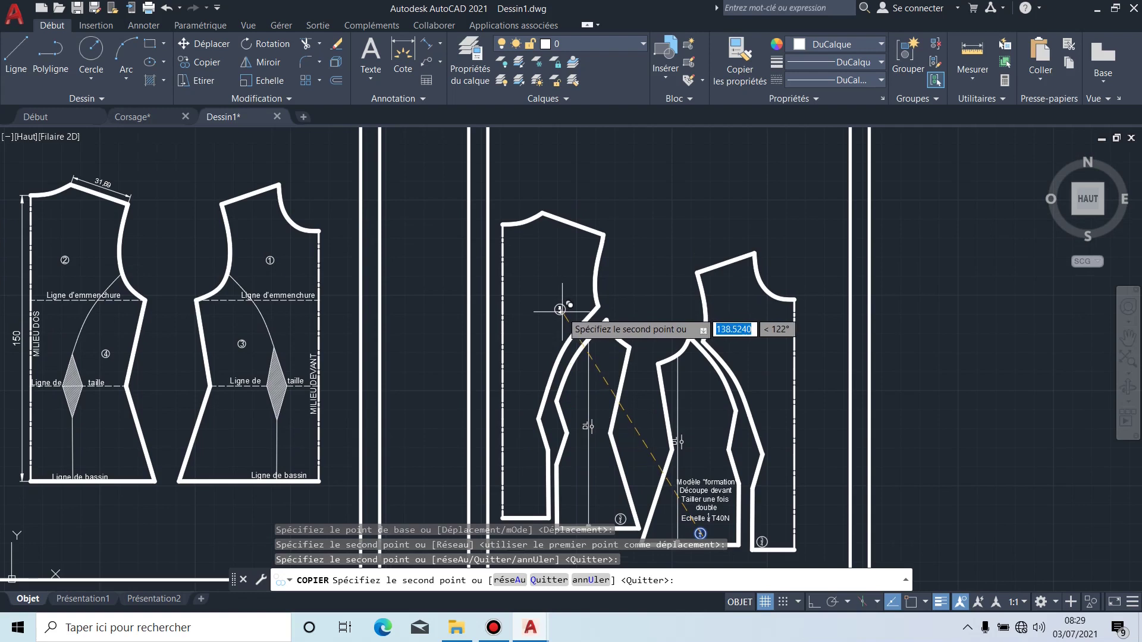
left_click(561, 321)
key("Escape")
Step: Set the numerator of the front centre panel's circled fraction to 1 so it reads 1/4
middle_click_drag(654, 420, 562, 311)
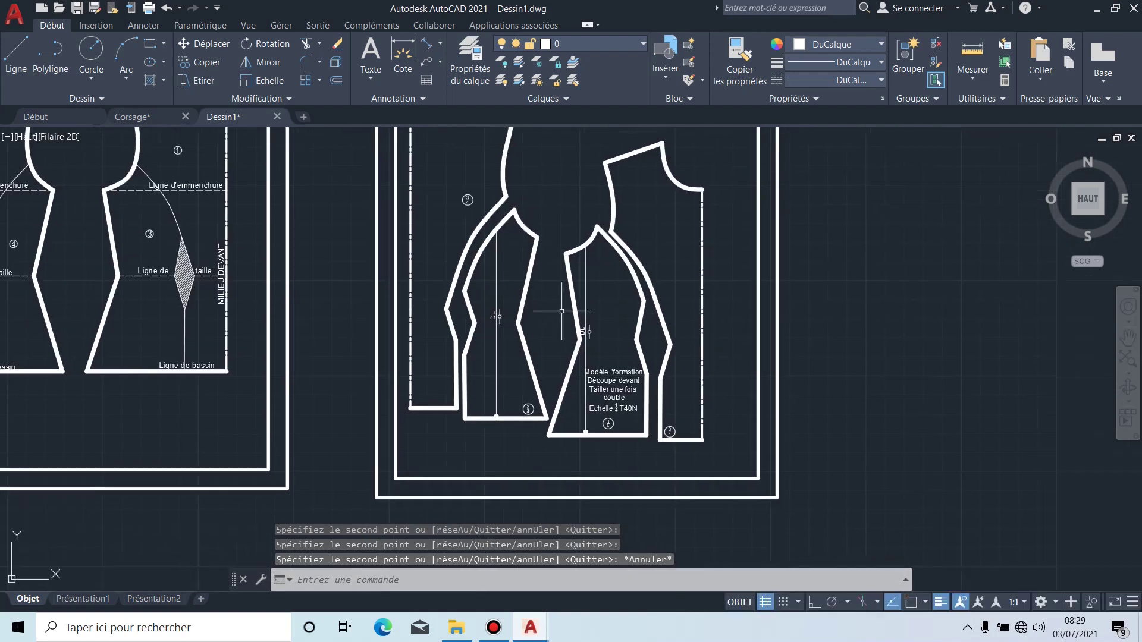
scroll(684, 416, "up", 5)
middle_click_drag(628, 483, 626, 401)
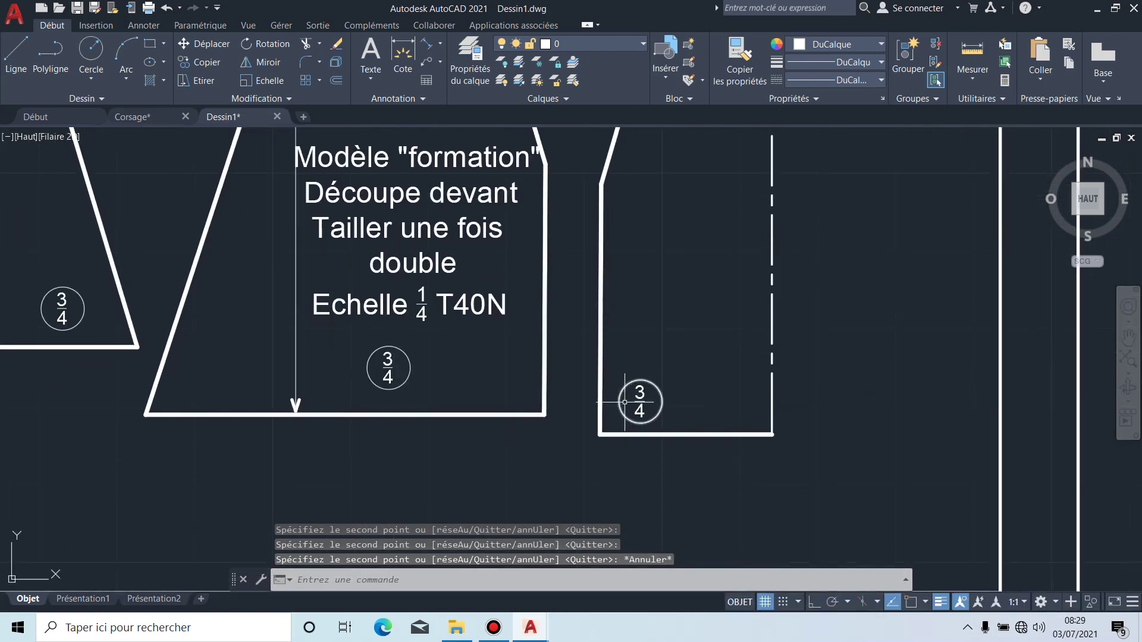
scroll(625, 401, "up", 4)
double_click(660, 395)
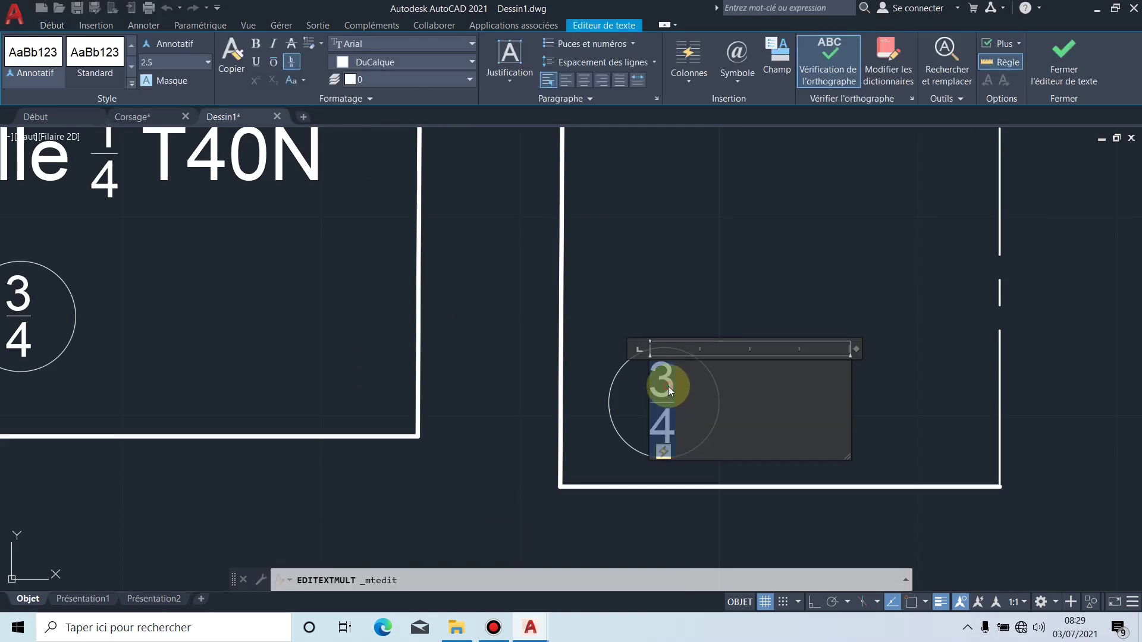
double_click(669, 386)
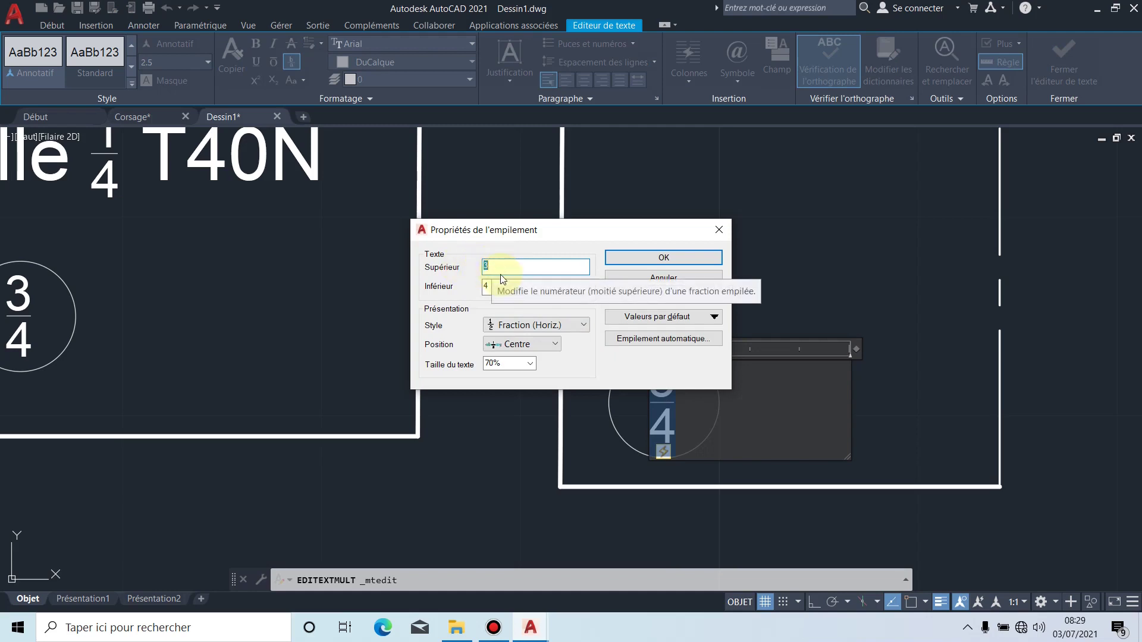
type("1")
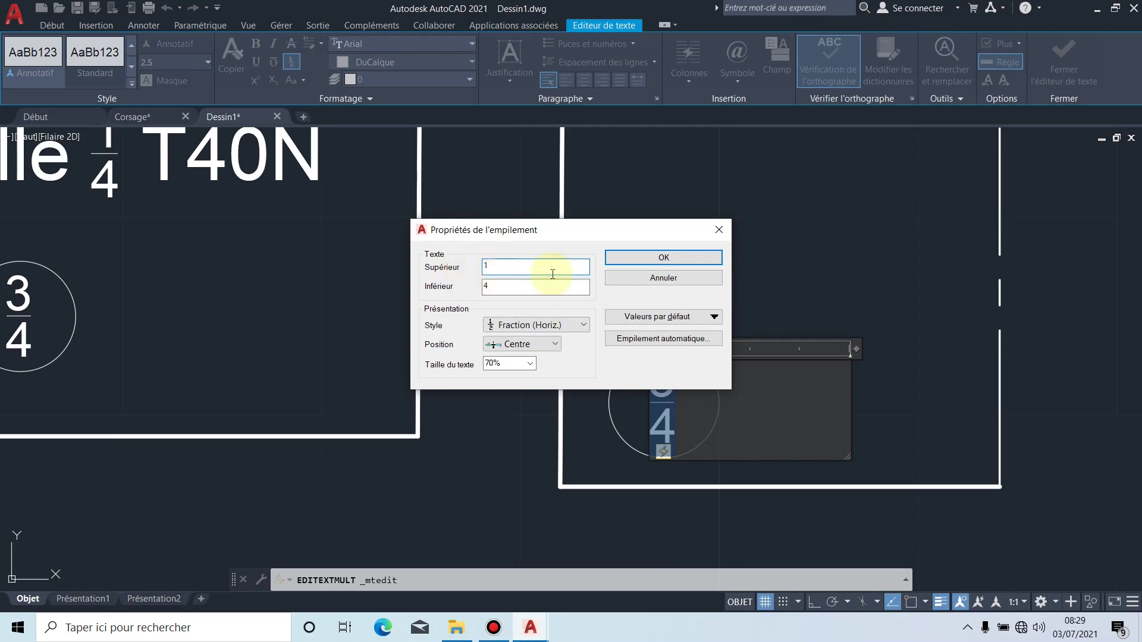
left_click(643, 257)
left_click(669, 256)
Step: Set the numerator of the back centre panel's circled fraction to 2 so it reads 2/4
scroll(701, 287, "down", 5)
middle_click_drag(668, 216, 707, 351)
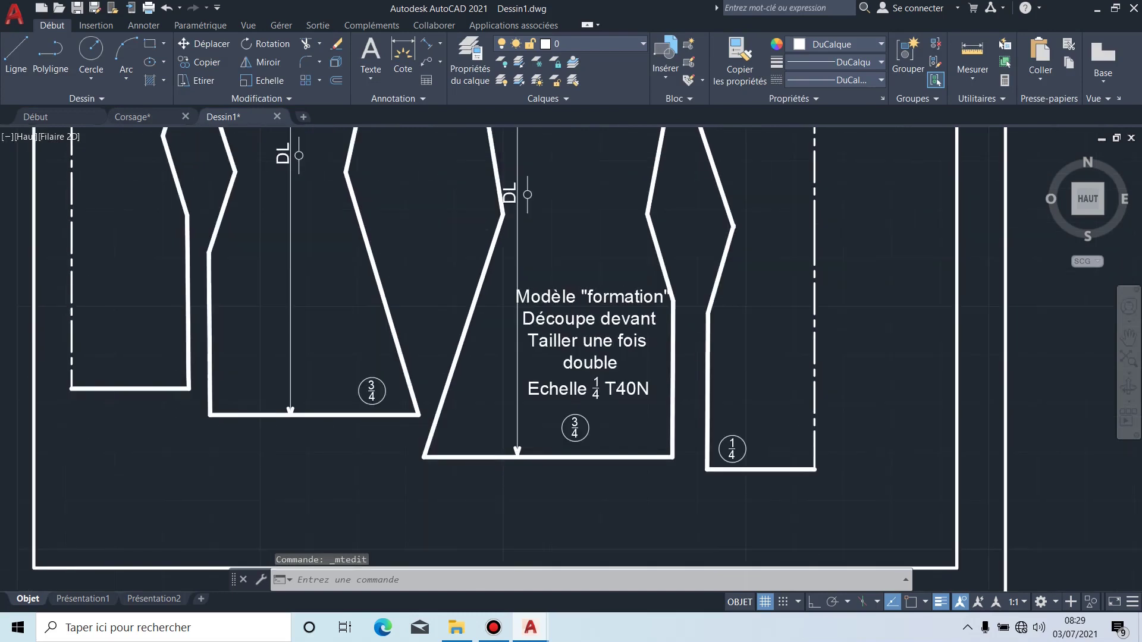
mouse_move(404, 363)
middle_mouse_down()
mouse_move(667, 403)
mouse_move(665, 496)
middle_mouse_up()
scroll(665, 401, "down", 2)
middle_click_drag(665, 398, 667, 503)
scroll(540, 223, "up", 6)
scroll(539, 223, "up", 2)
double_click(586, 360)
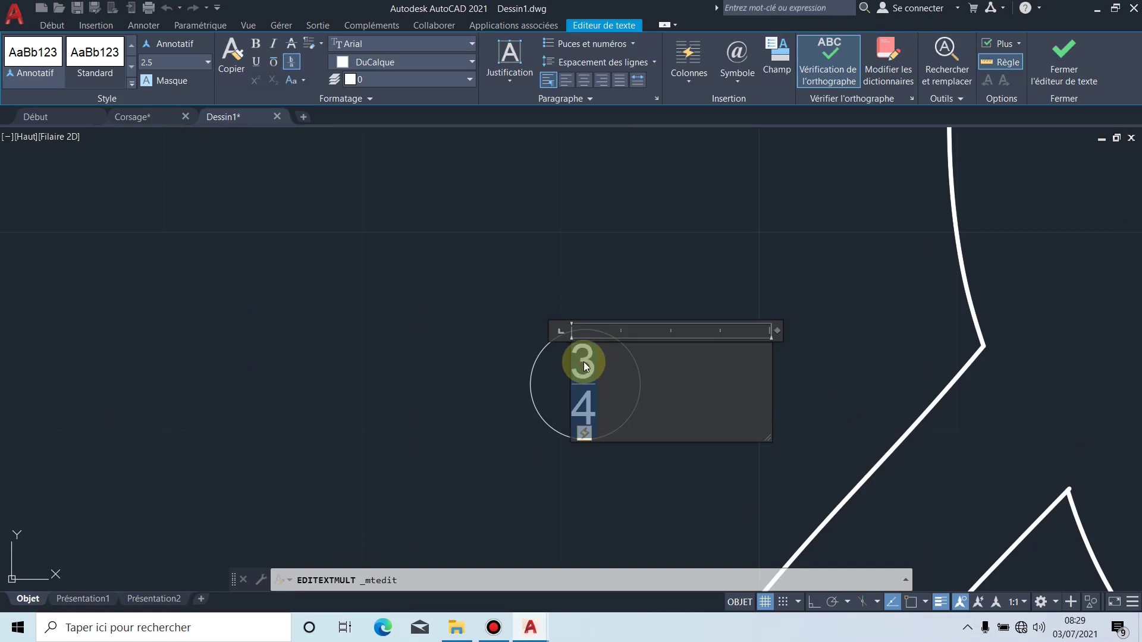
left_click(583, 363)
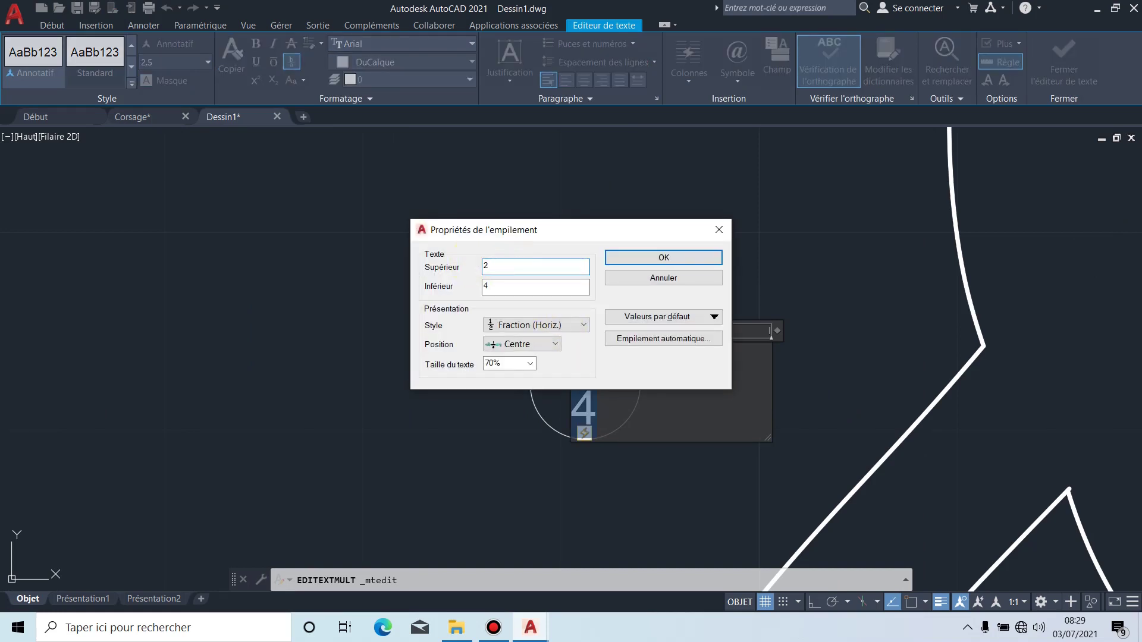
left_click(626, 260)
scroll(601, 327, "down", 5)
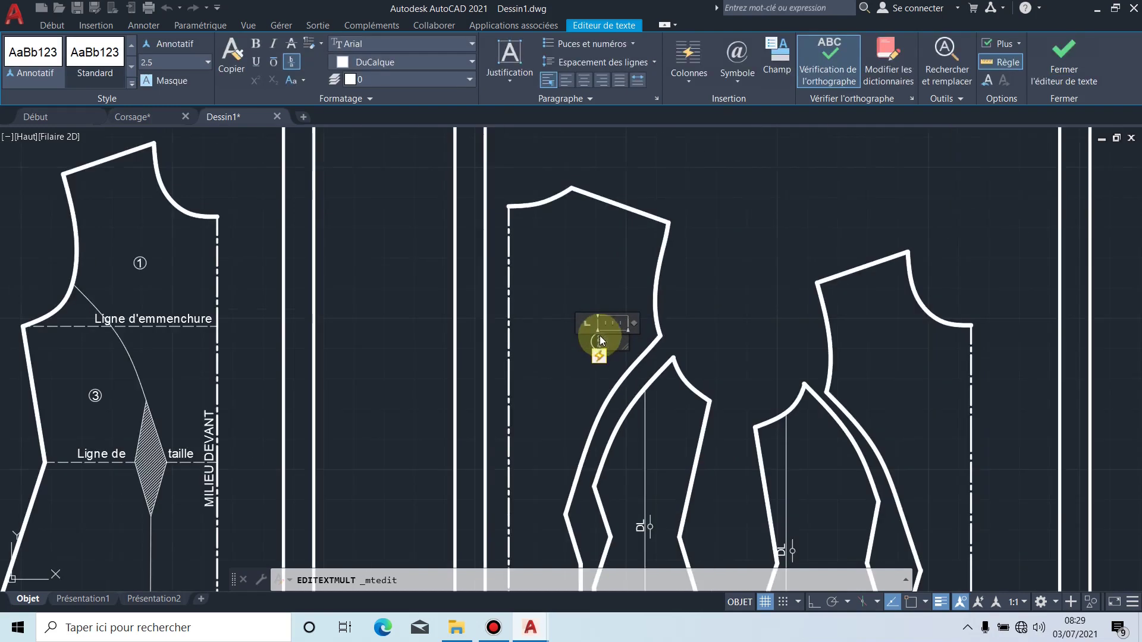
left_click(572, 377)
Step: Set the numerator of the back side panel's circled fraction to 4 so it reads 4/4
middle_click_drag(572, 377, 572, 205)
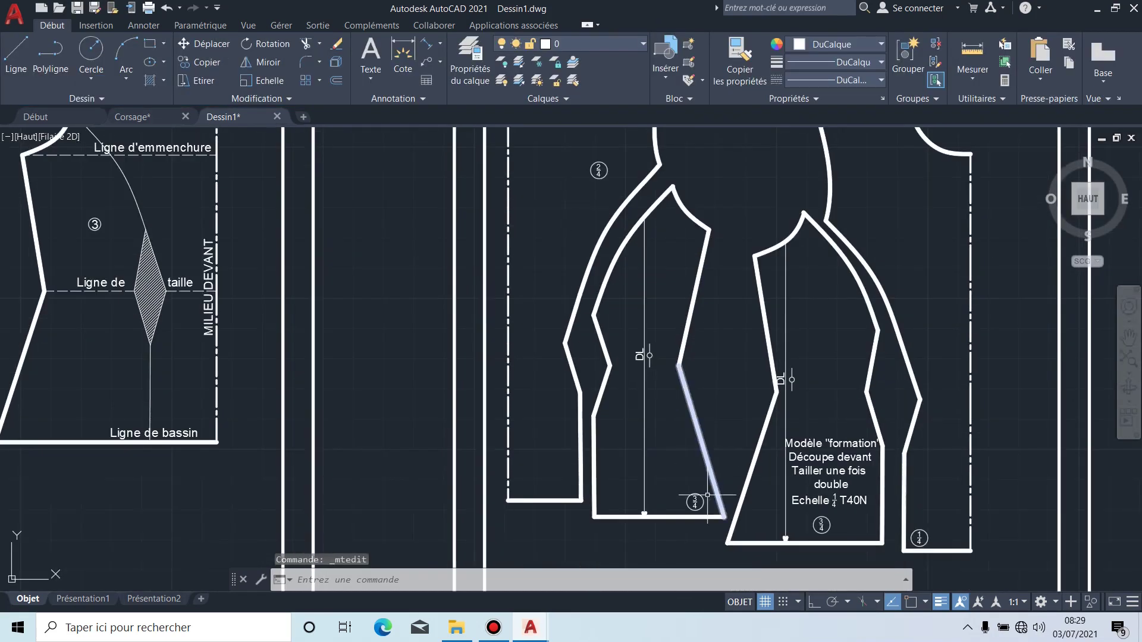
scroll(707, 510, "up", 4)
mouse_move(633, 497)
middle_mouse_down()
mouse_move(658, 405)
mouse_move(580, 400)
middle_mouse_up()
scroll(580, 410, "down", 5)
scroll(581, 415, "up", 5)
scroll(581, 415, "up", 2)
double_click(587, 416)
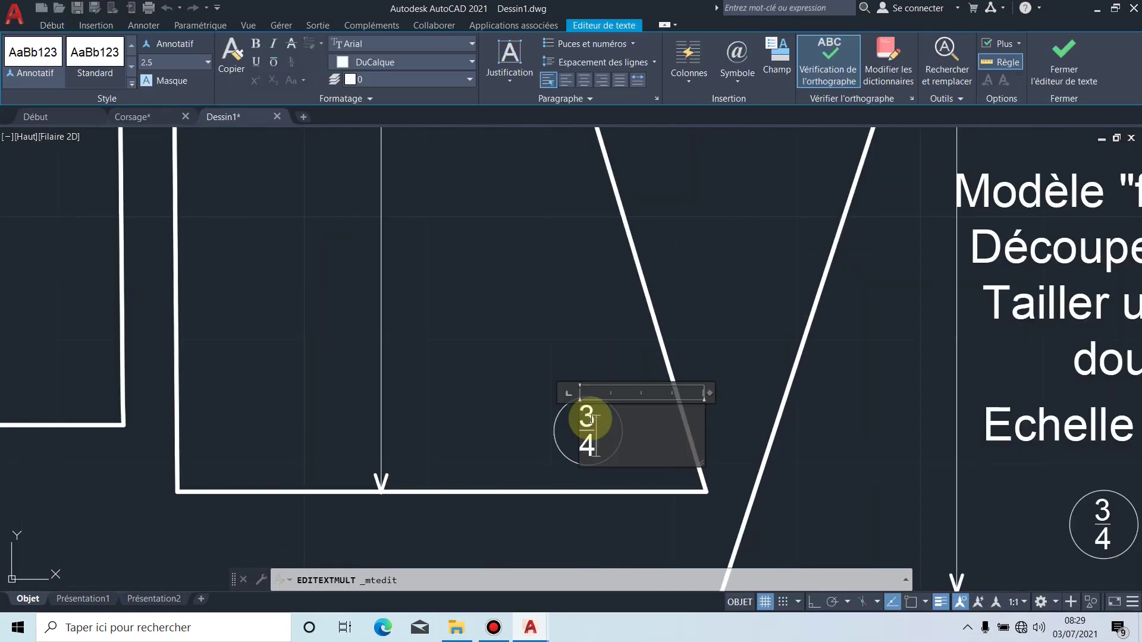
double_click(587, 417)
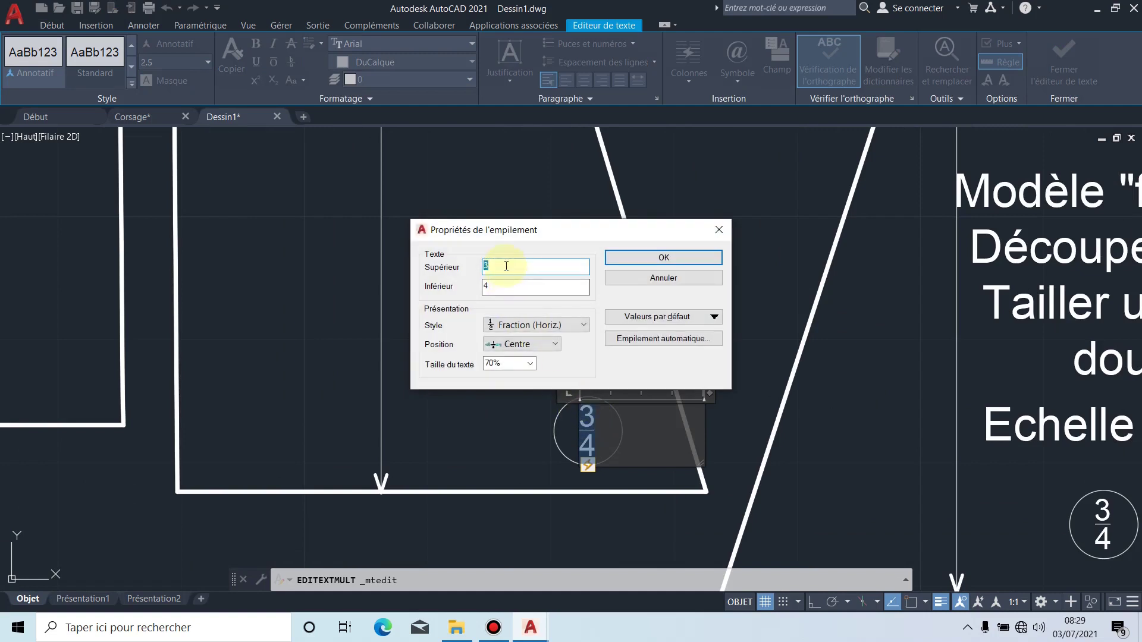
left_click(615, 261)
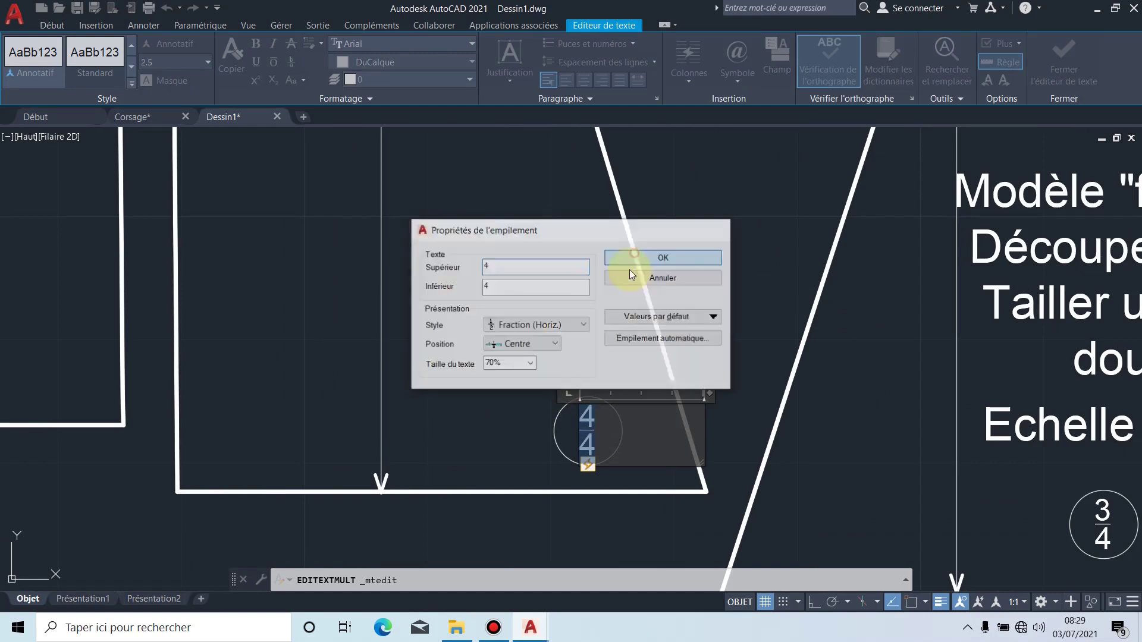
left_click(528, 308)
Step: Examine the circled fractions, grainlines and cutting text across the four panels of the second sheet
scroll(533, 334, "down", 4)
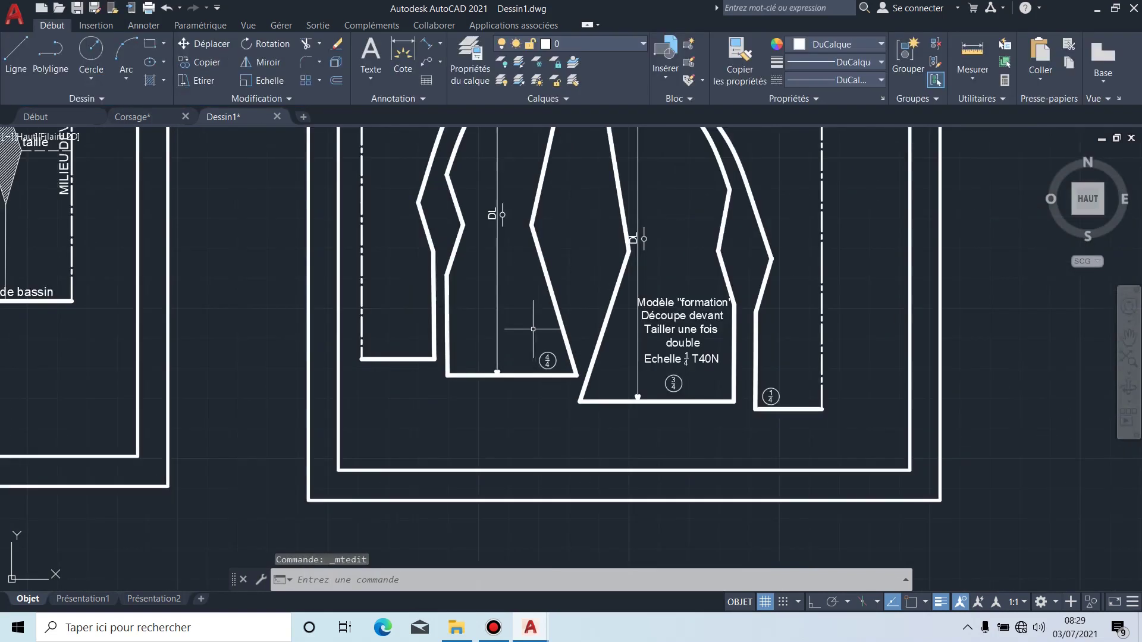
middle_click_drag(501, 268, 512, 385)
scroll(510, 328, "down", 6)
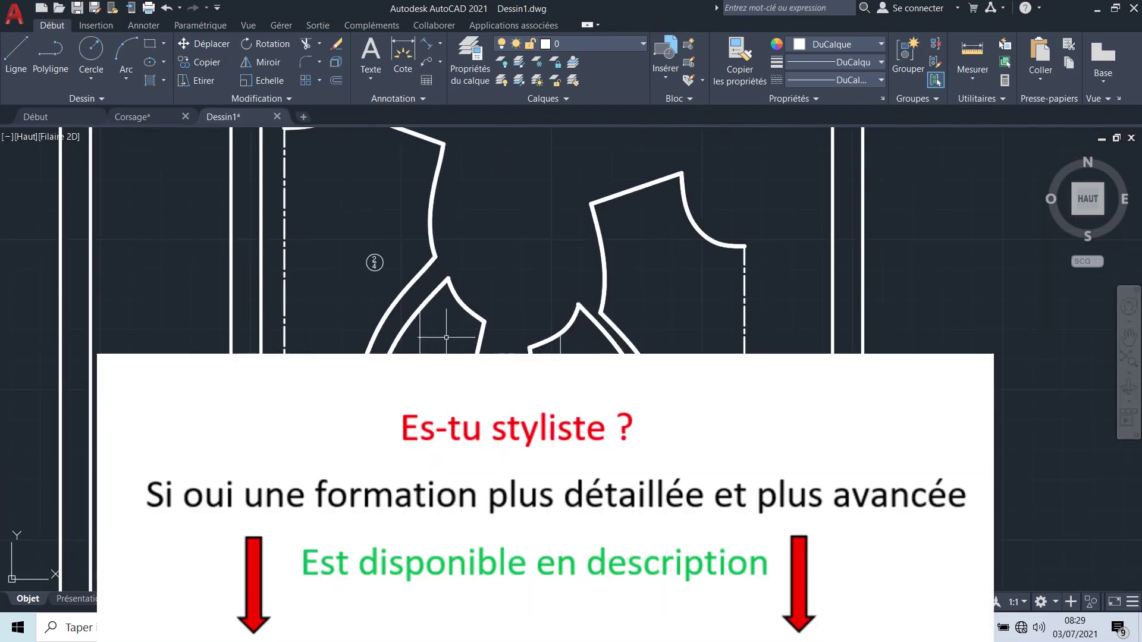
scroll(523, 286, "up", 5)
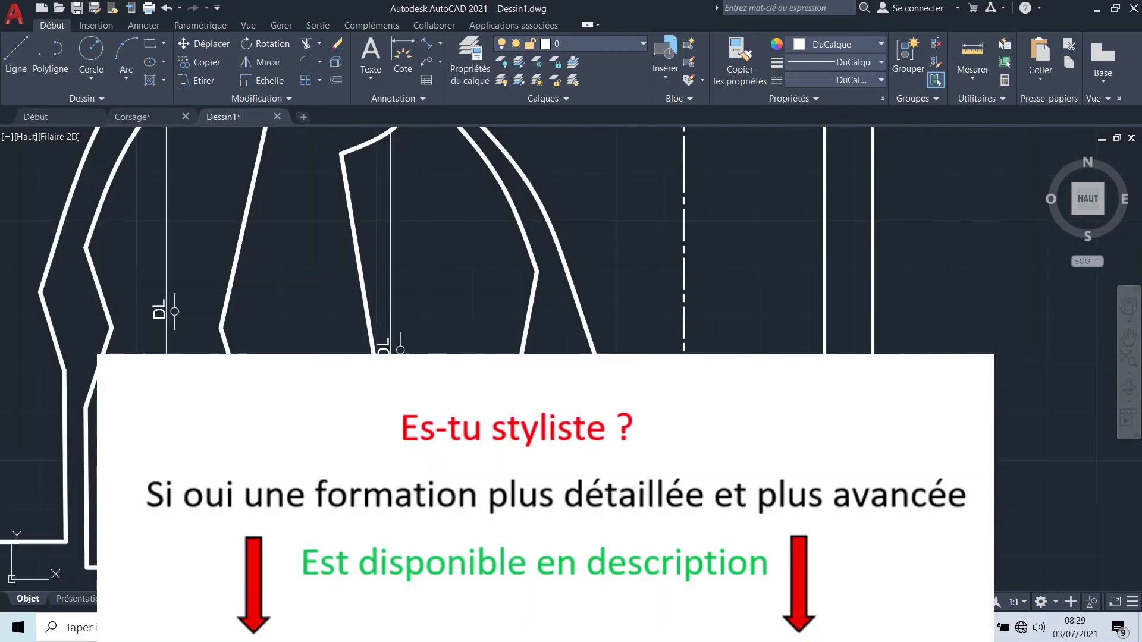
middle_click_drag(494, 398, 558, 314)
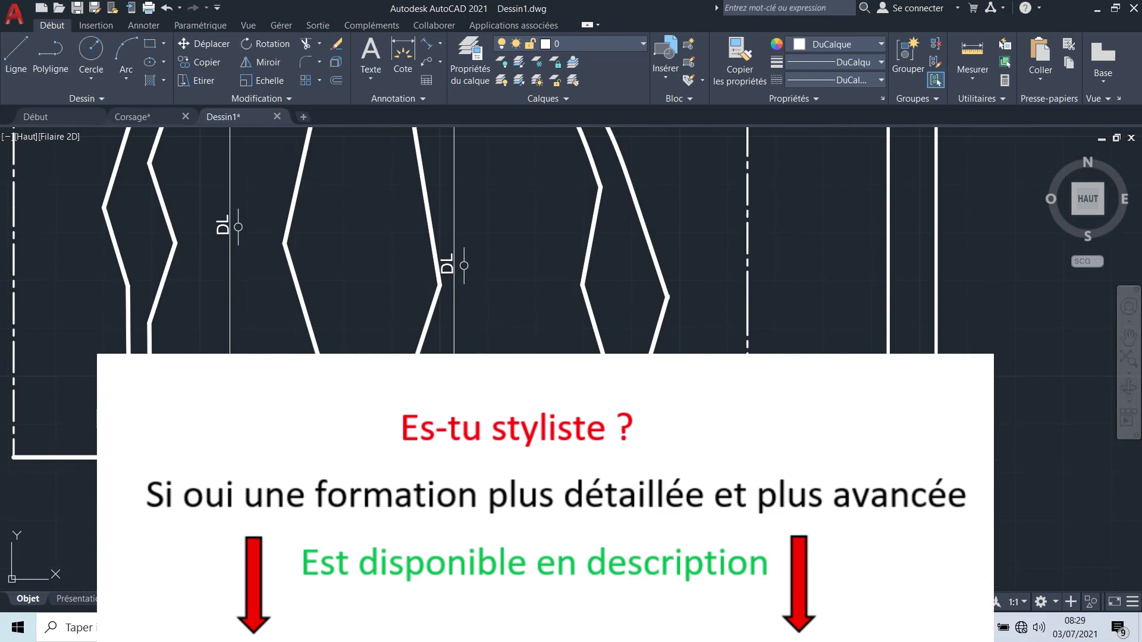
mouse_move(530, 281)
middle_mouse_down()
mouse_move(594, 360)
mouse_move(639, 392)
middle_mouse_up()
scroll(587, 297, "down", 1)
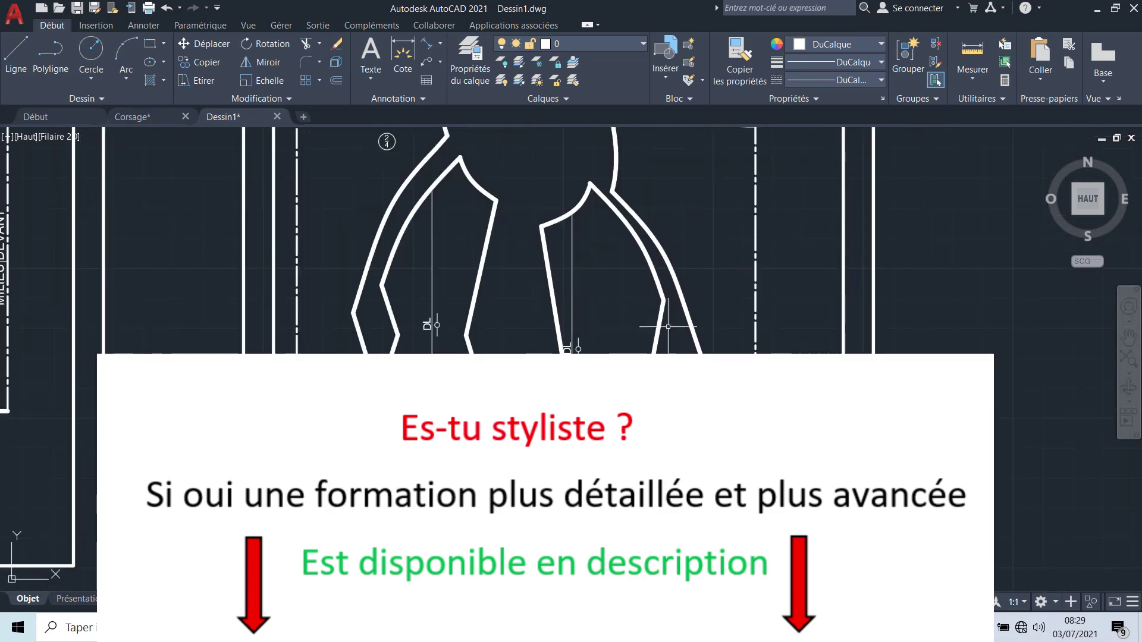
mouse_move(580, 4)
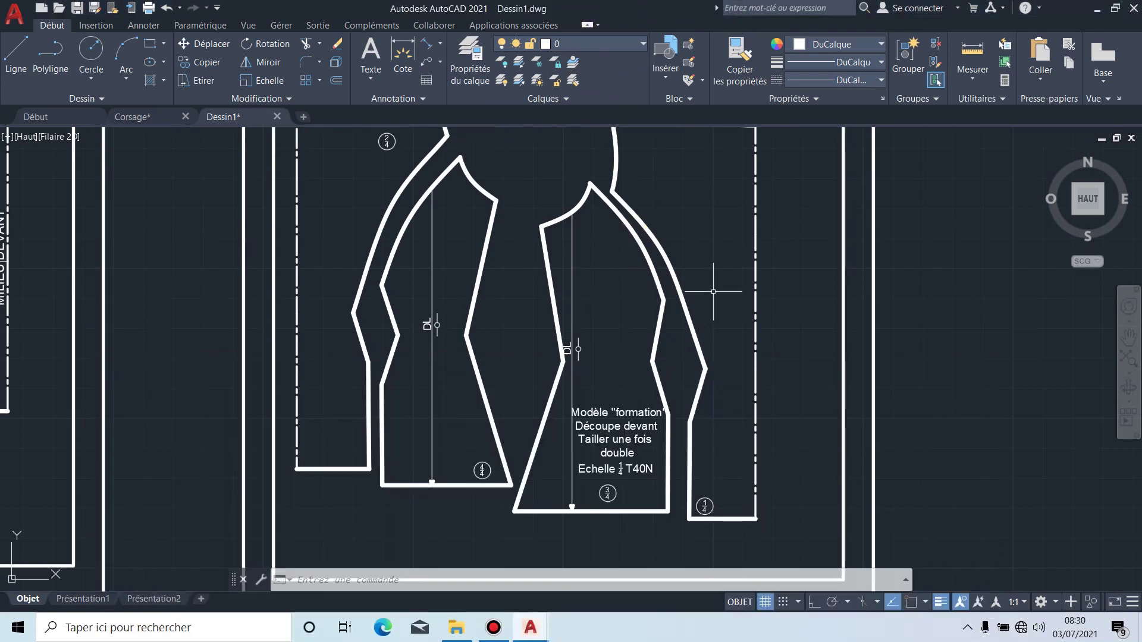
middle_click_drag(713, 291, 633, 289)
mouse_move(316, 233)
middle_mouse_down()
mouse_move(415, 257)
mouse_move(476, 320)
middle_mouse_up()
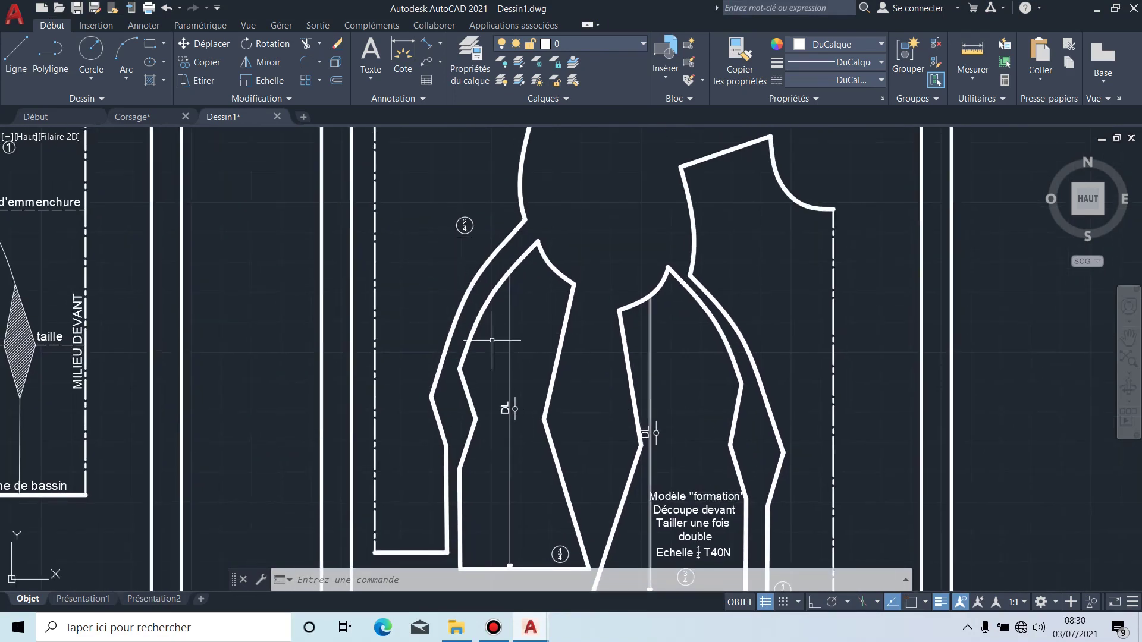
middle_click_drag(711, 520, 644, 401)
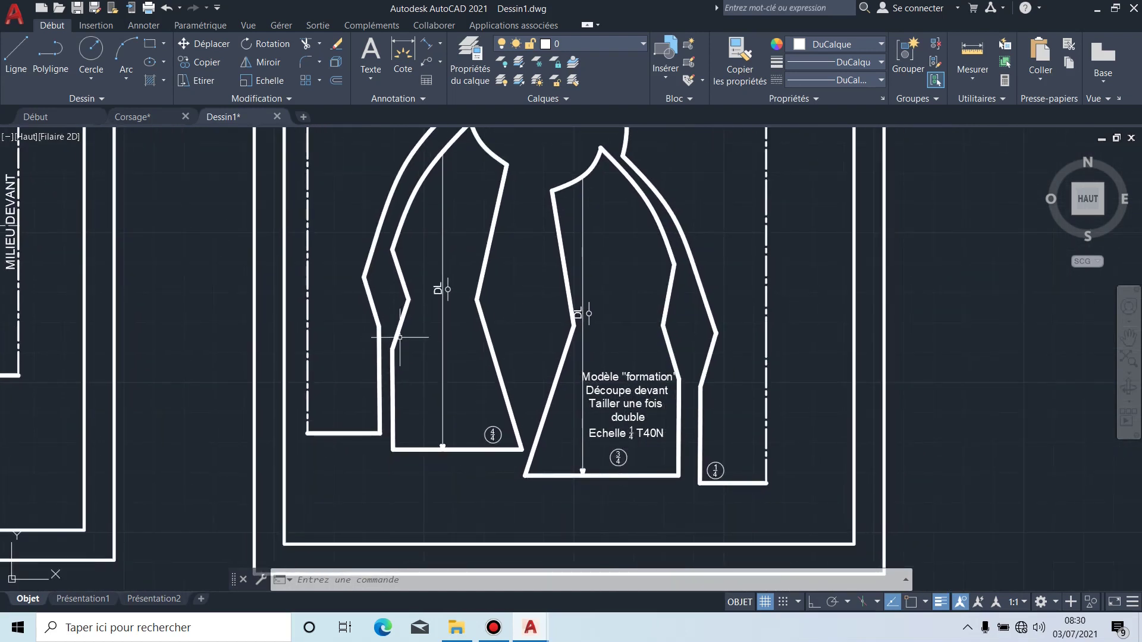
middle_click_drag(432, 237, 465, 351)
middle_click_drag(393, 239, 388, 351)
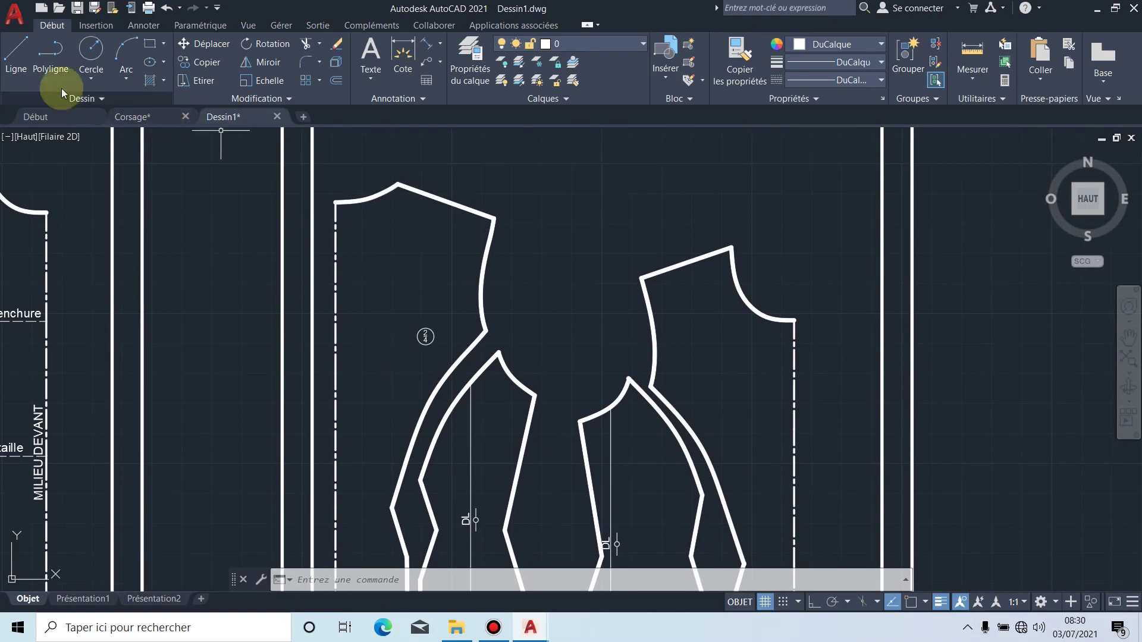
left_click(16, 59)
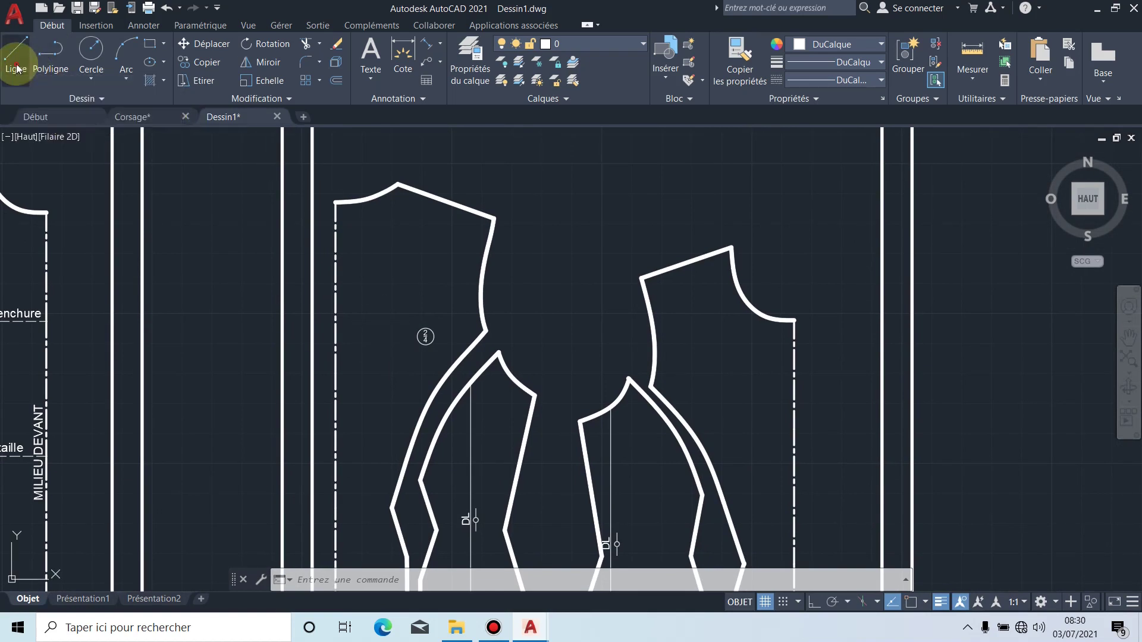
scroll(484, 238, "up", 4)
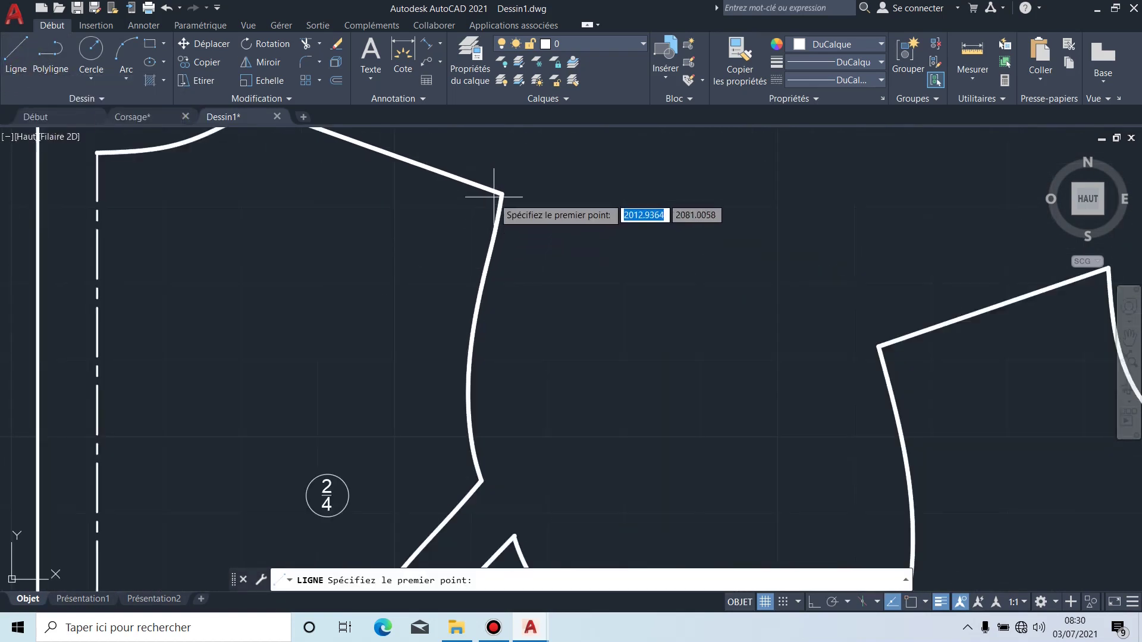
scroll(489, 189, "up", 3)
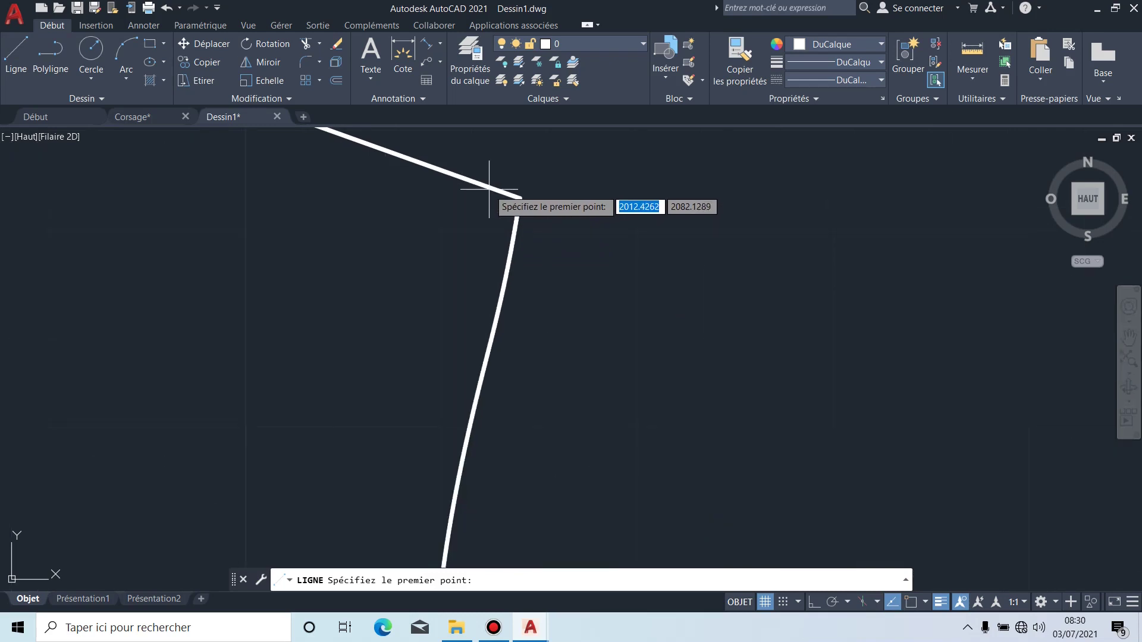
left_click(489, 189)
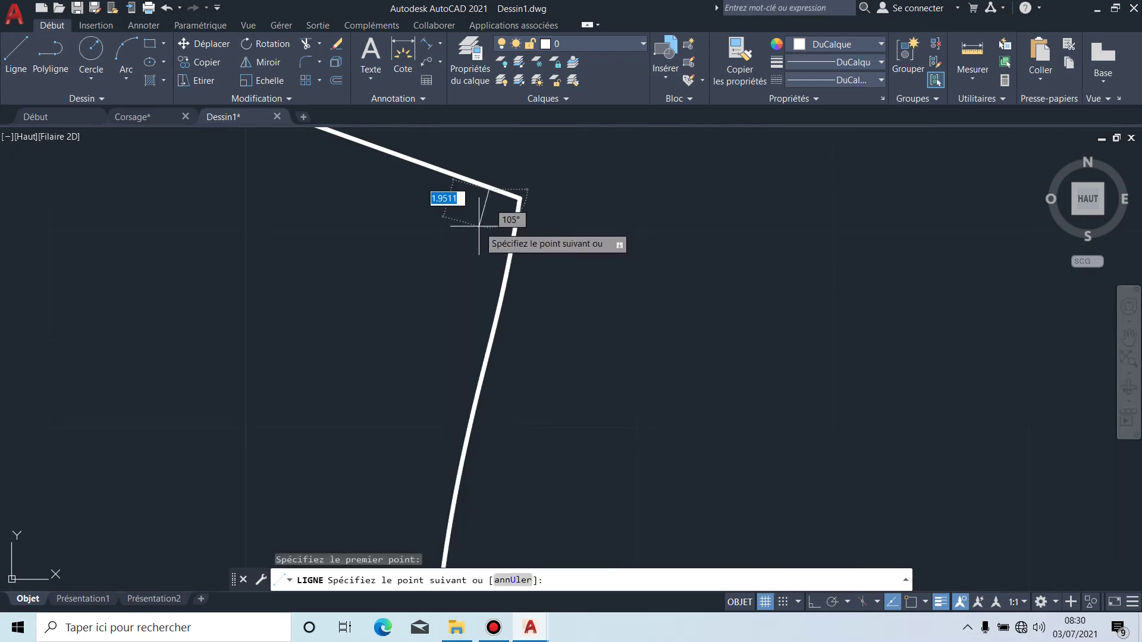
key("Escape")
Step: Draw a short marking tick inside the back centre panel, starting on the neckline just beside the shoulder point
scroll(560, 279, "down", 2)
scroll(559, 279, "down", 2)
scroll(415, 222, "up", 5)
scroll(699, 299, "up", 2)
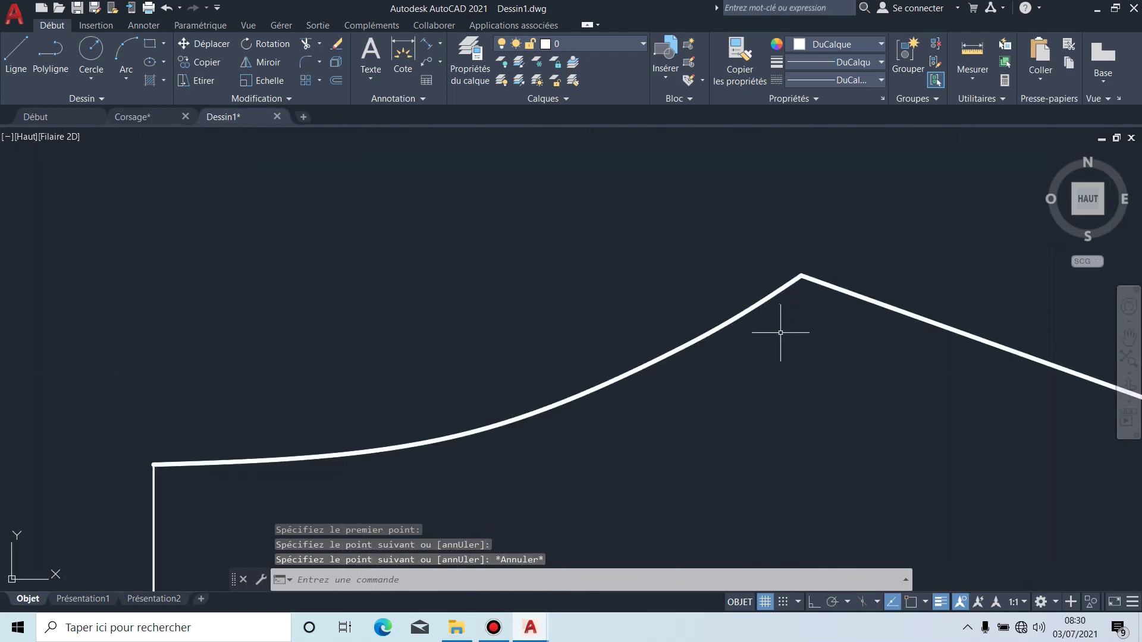
middle_click_drag(778, 331, 623, 298)
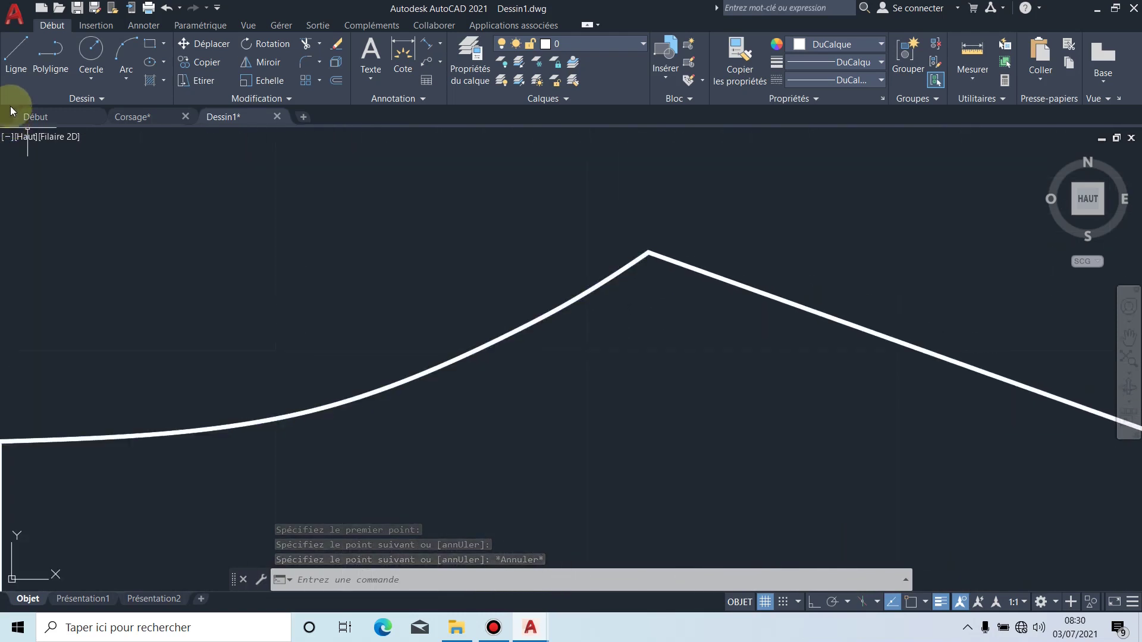
left_click(13, 70)
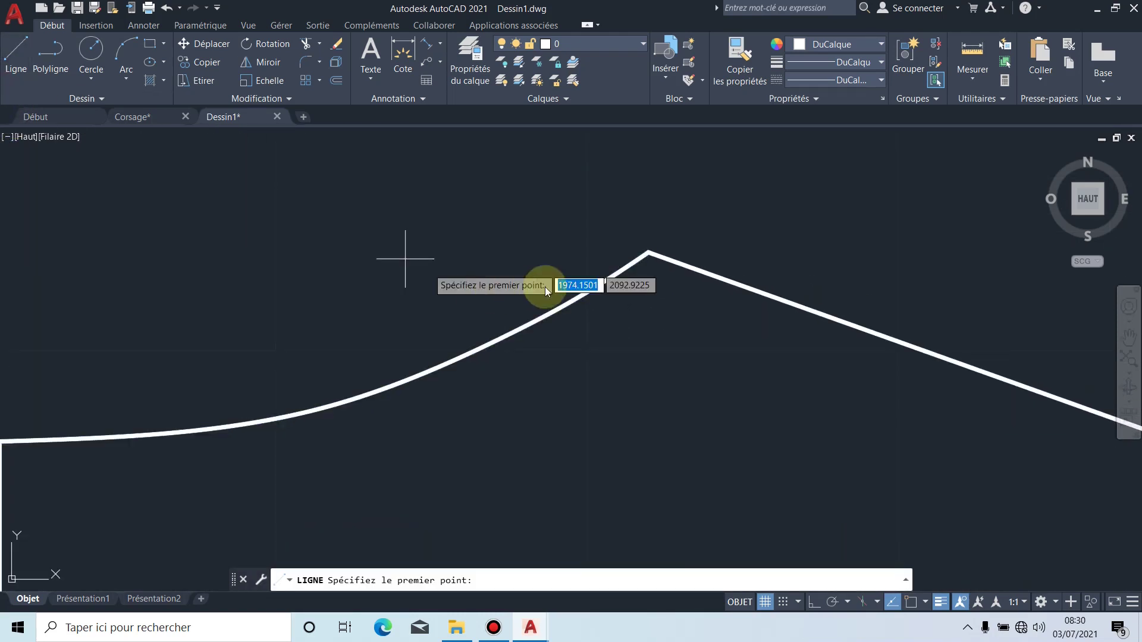
left_click(619, 274)
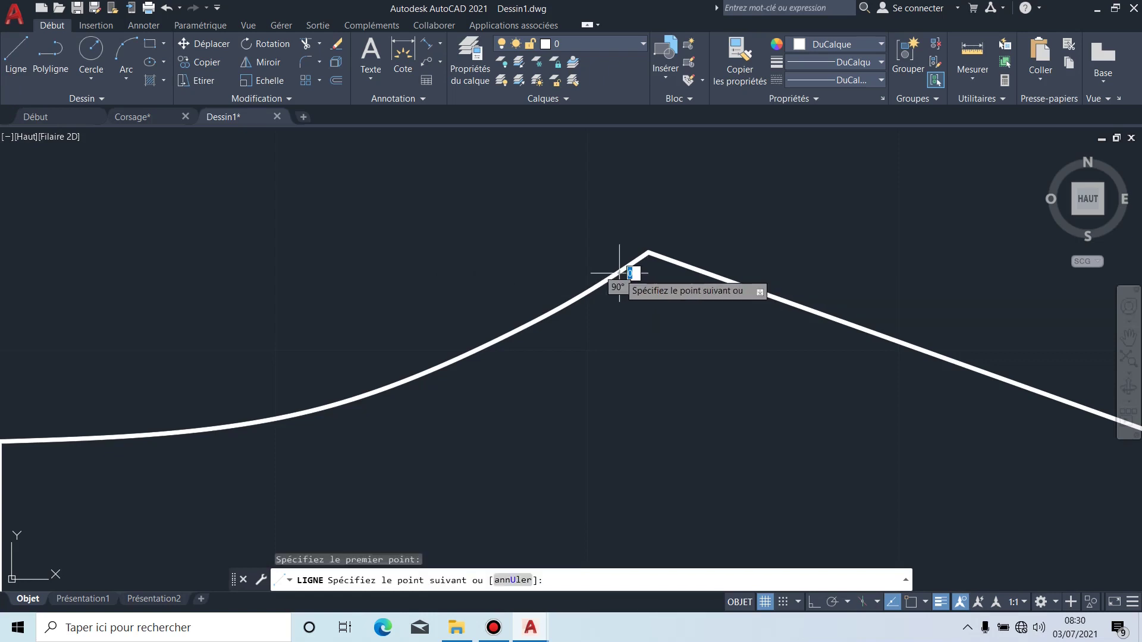
left_click(660, 297)
key("Escape")
Step: Draw a short tick inside the back centre panel, starting on the armhole curve just above the underarm corner
scroll(665, 364, "down", 8)
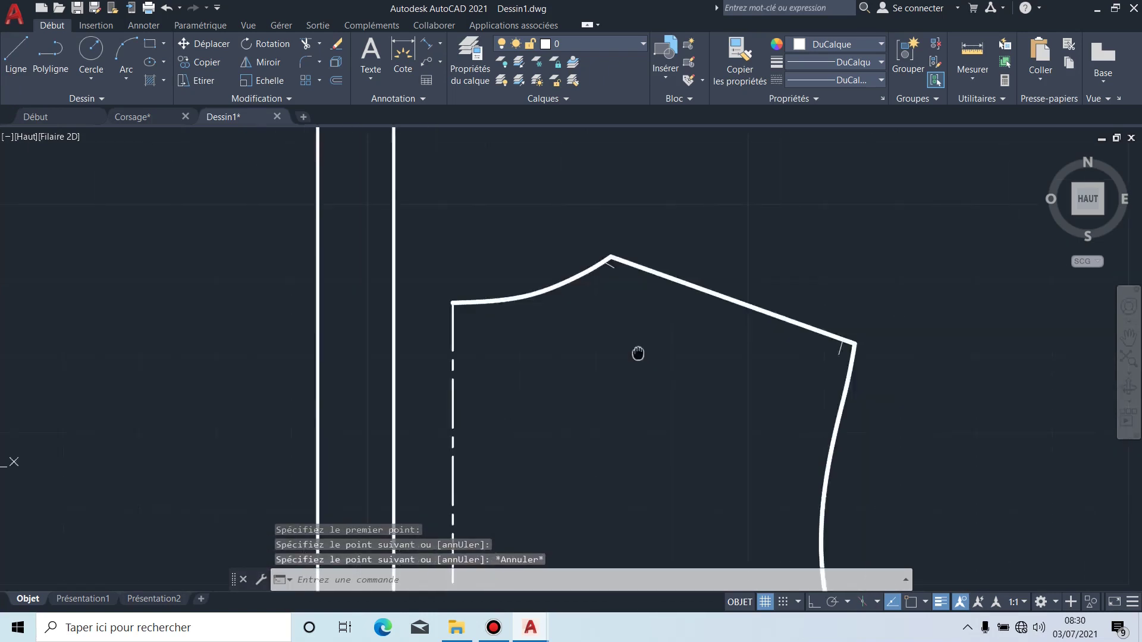
middle_click_drag(602, 344, 577, 295)
scroll(630, 305, "up", 6)
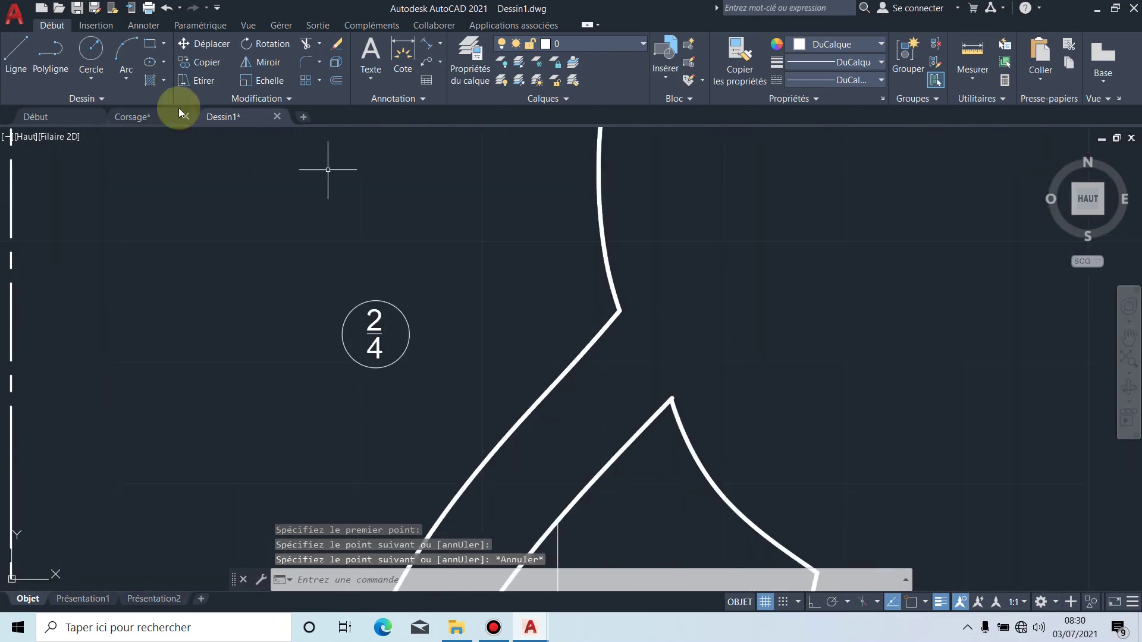
left_click(16, 53)
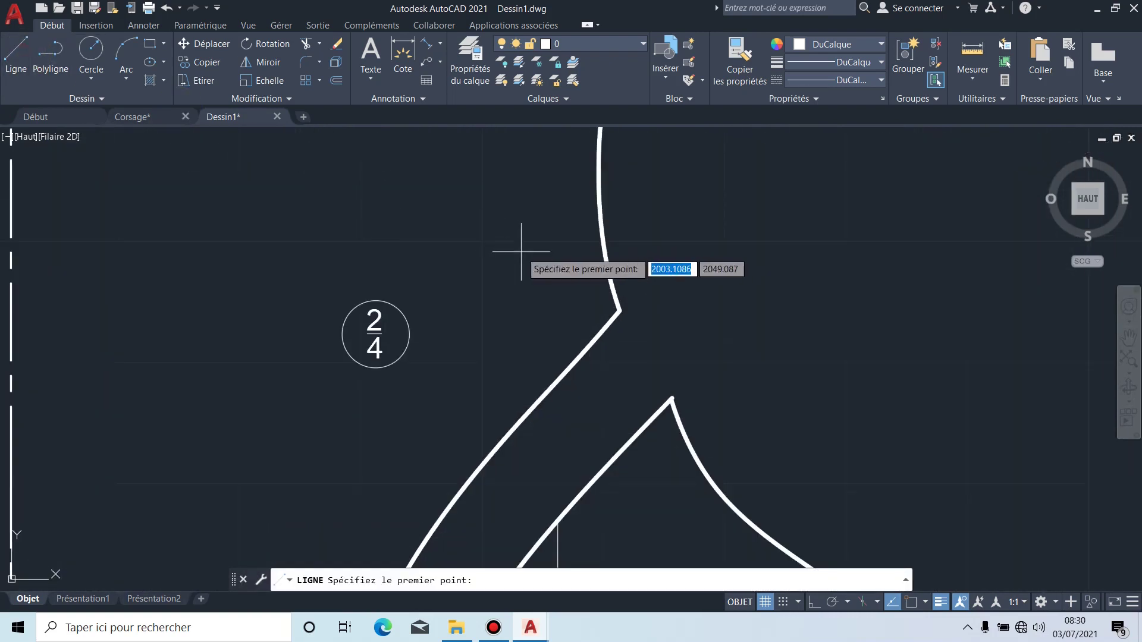
left_click(620, 308)
key("Escape")
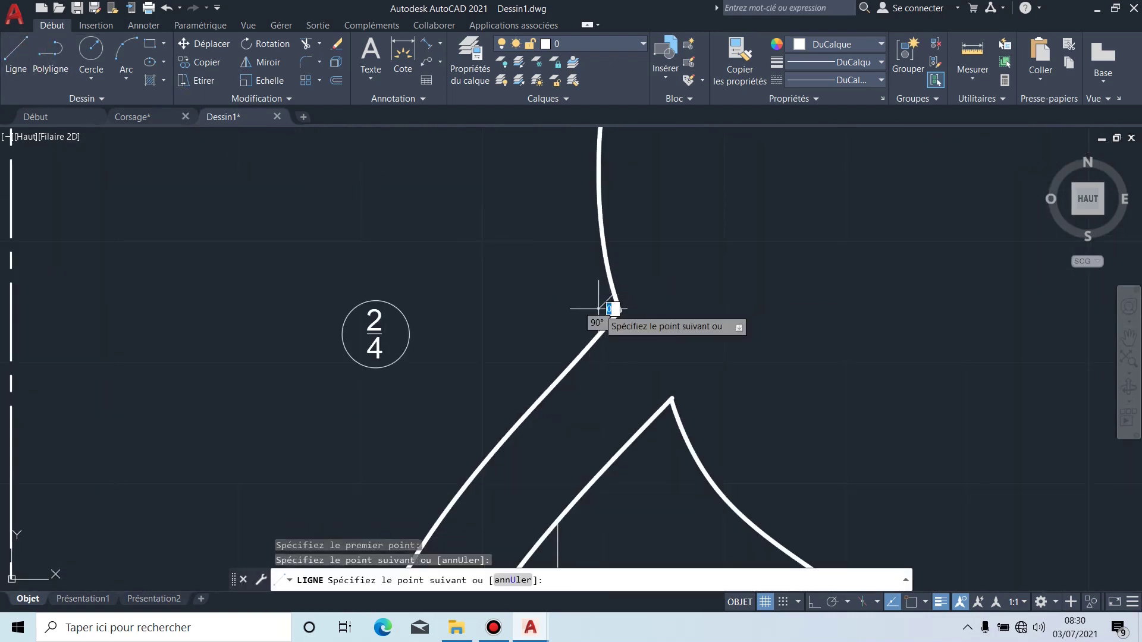
Step: Draw a short tick inside the back centre panel, starting on the curved princess seam just below the underarm corner
left_click(16, 52)
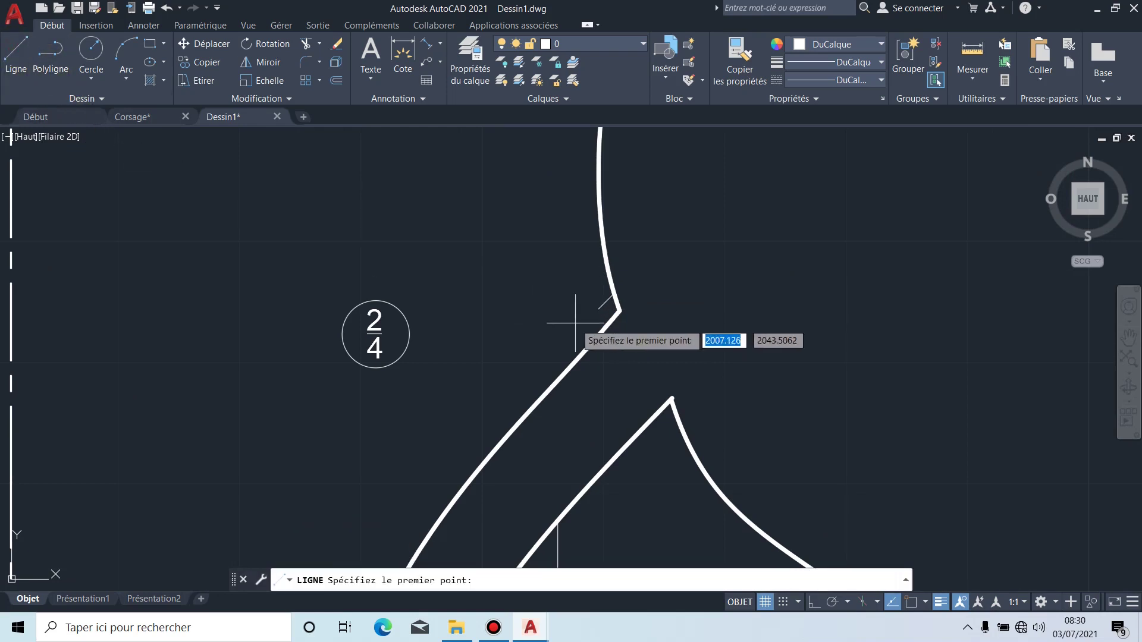
left_click(601, 327)
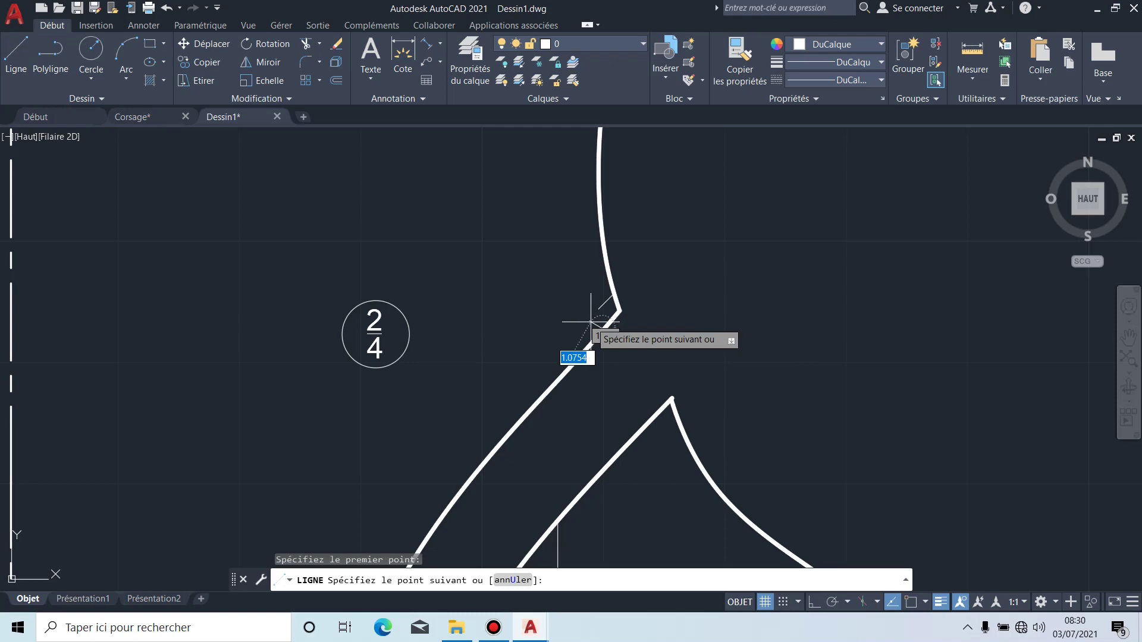
left_click(575, 320)
key("Escape")
Step: Draw a short, nearly horizontal tick inward from the back centre panel's princess seam edge, just above the hem corner
scroll(473, 342, "down", 4)
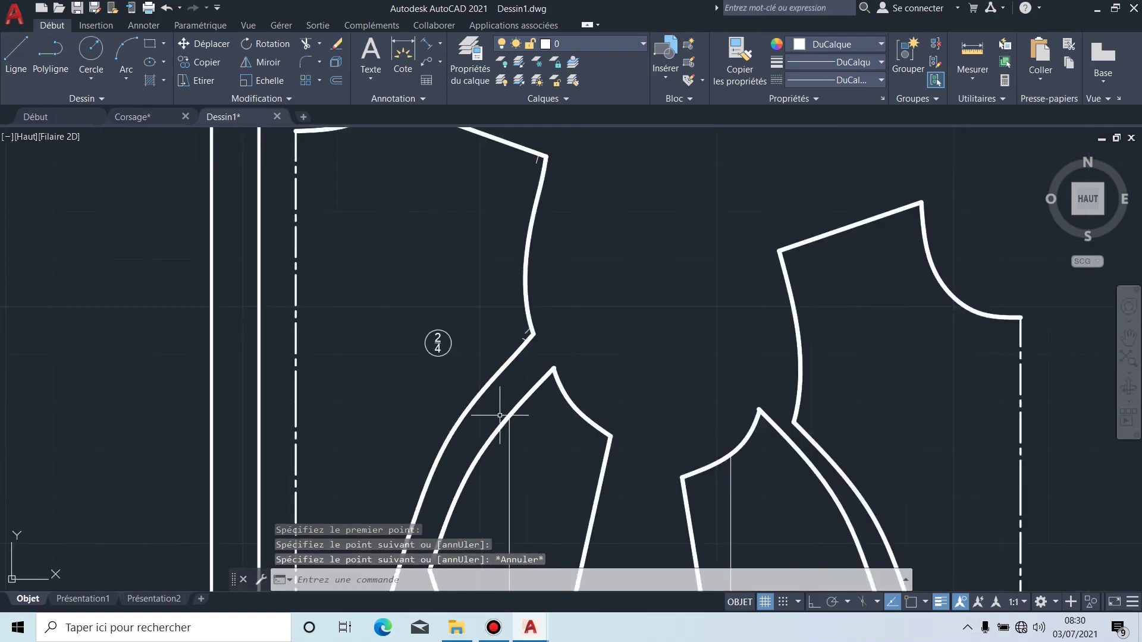
middle_click_drag(496, 403, 564, 251)
middle_click_drag(434, 505, 506, 332)
middle_click_drag(480, 421, 492, 323)
left_click(21, 63)
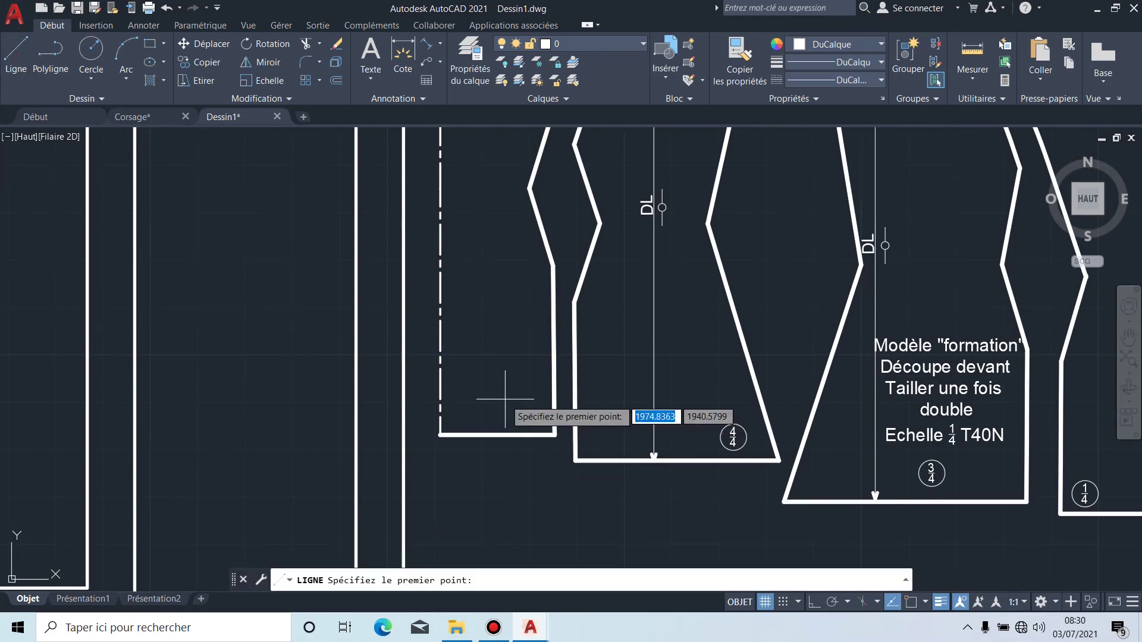
scroll(508, 411, "up", 5)
middle_click_drag(620, 510, 508, 369)
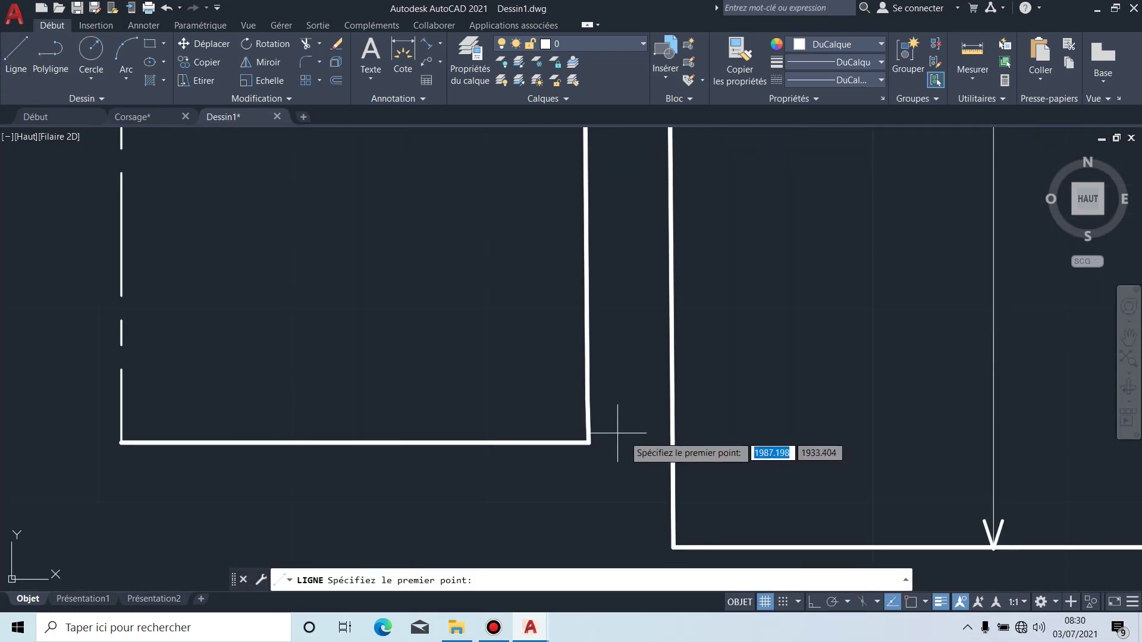
left_click(589, 409)
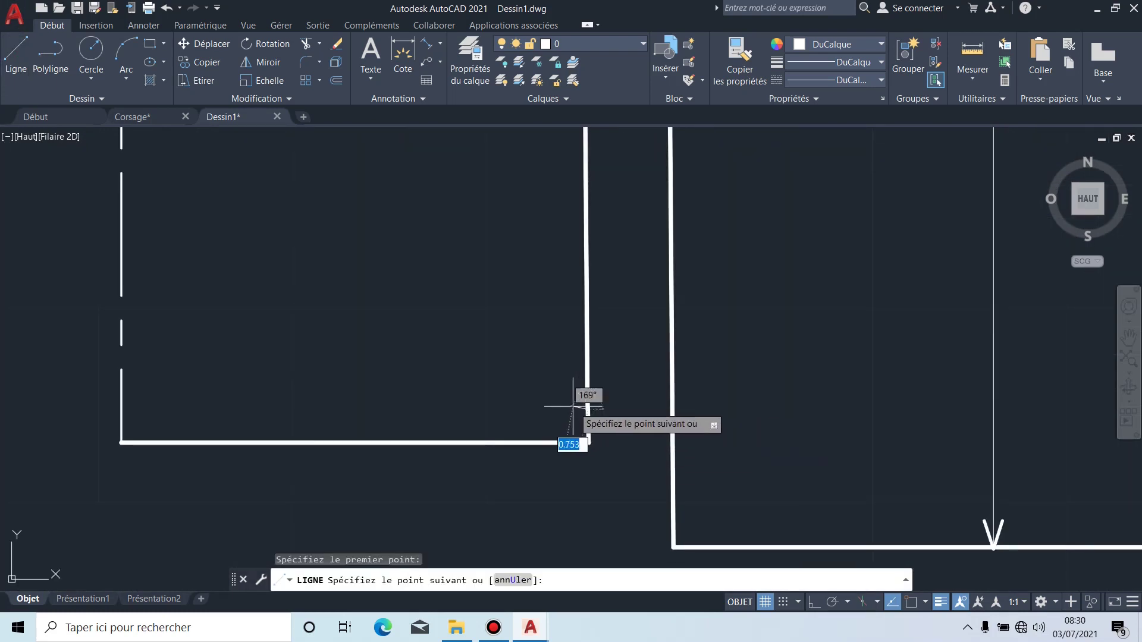
left_click(560, 409)
key("Escape")
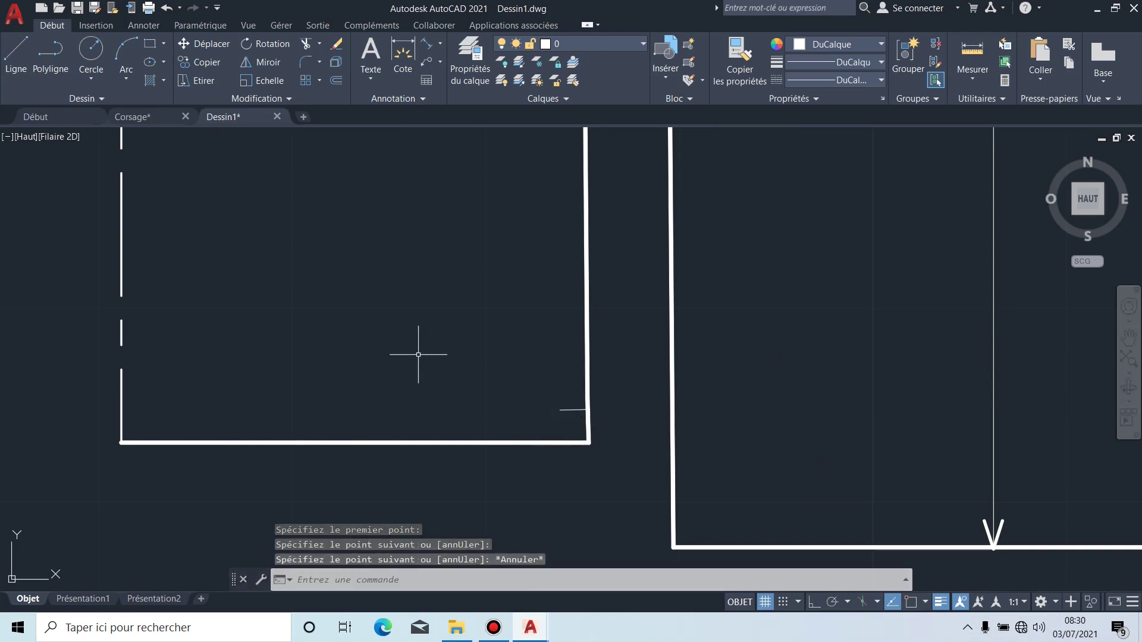
Step: Draw a vertical tick about 1.6 units long upward from the back centre panel's hem, beside the dash-dot centre line
left_click(17, 57)
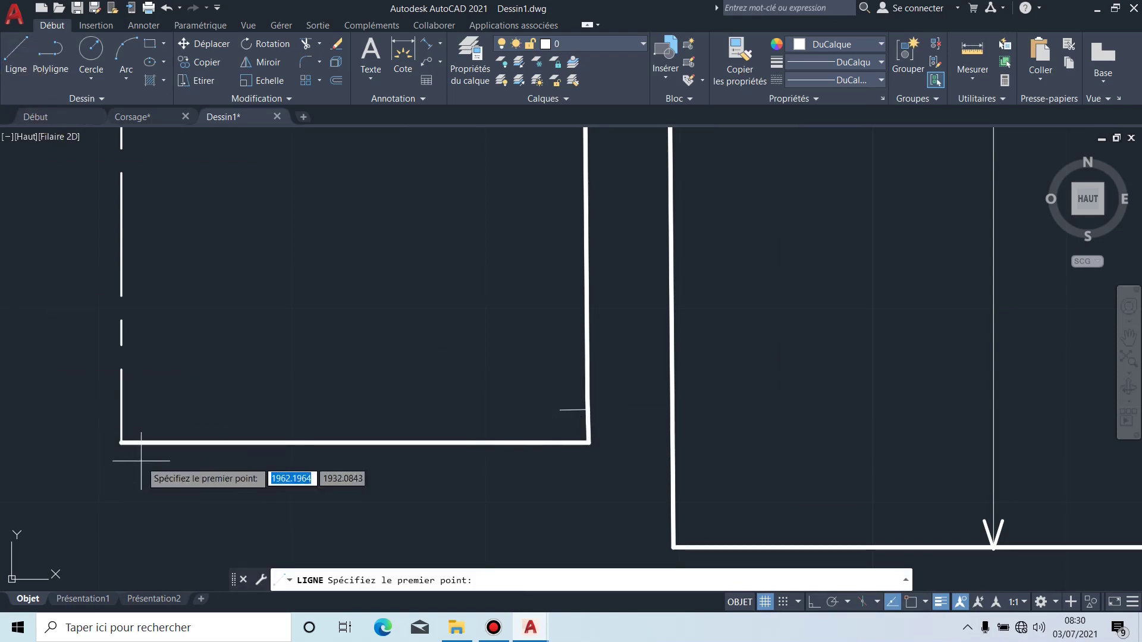
left_click(122, 442)
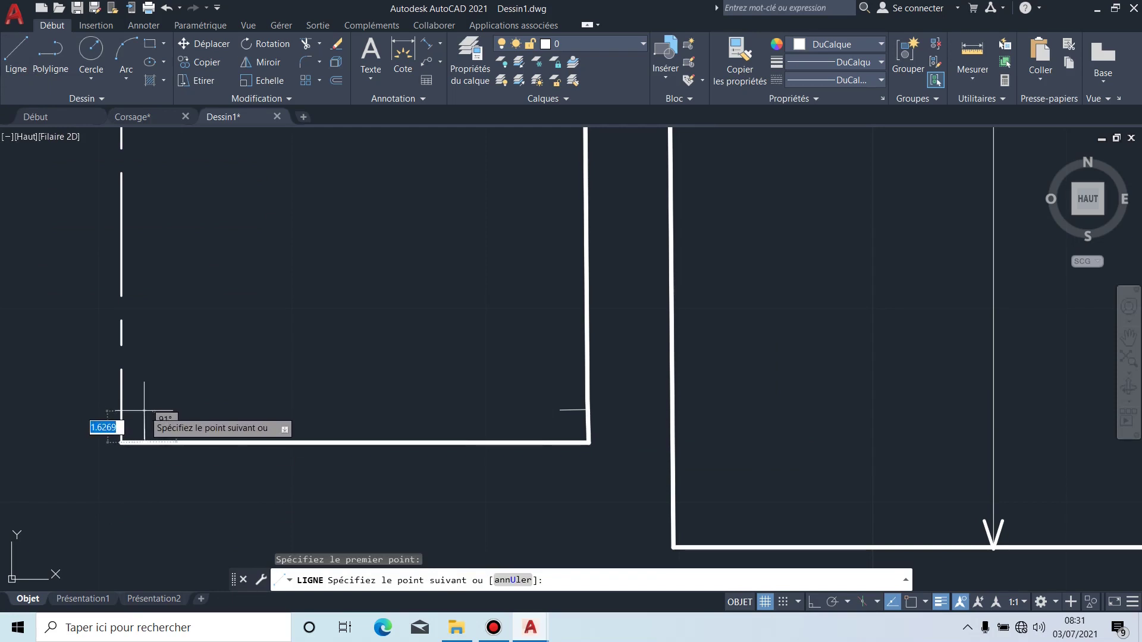
left_click(144, 412)
key("Escape")
Step: Examine the back centre panel from hem to shoulder, including its marking ticks and the neighbouring panels
scroll(251, 417, "down", 4)
middle_click_drag(327, 345, 371, 507)
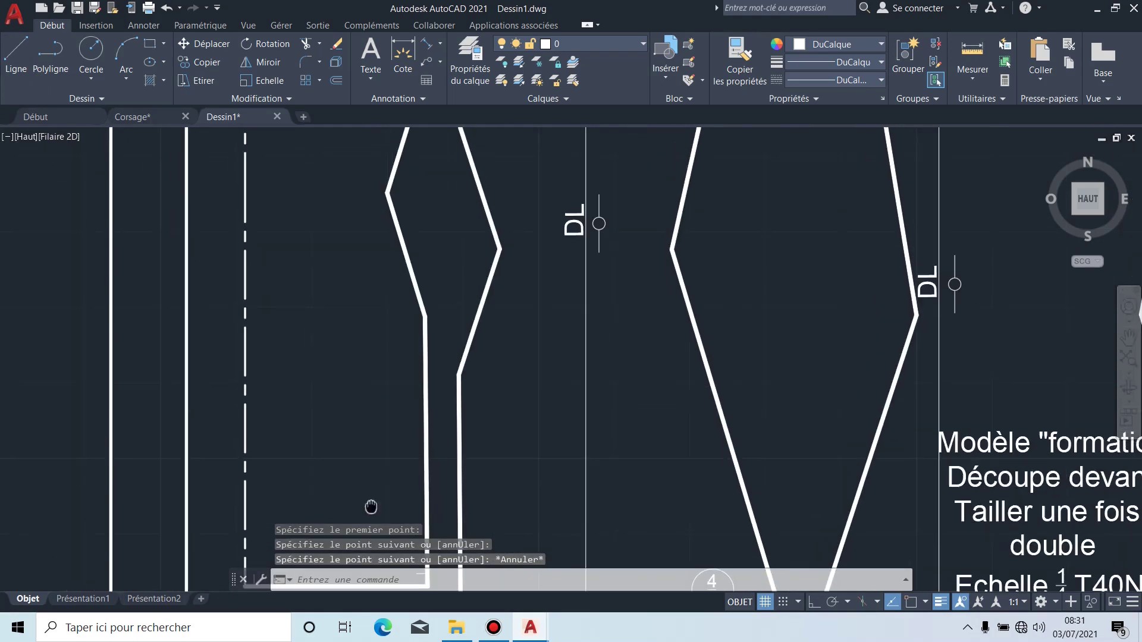
middle_click_drag(349, 230, 339, 370)
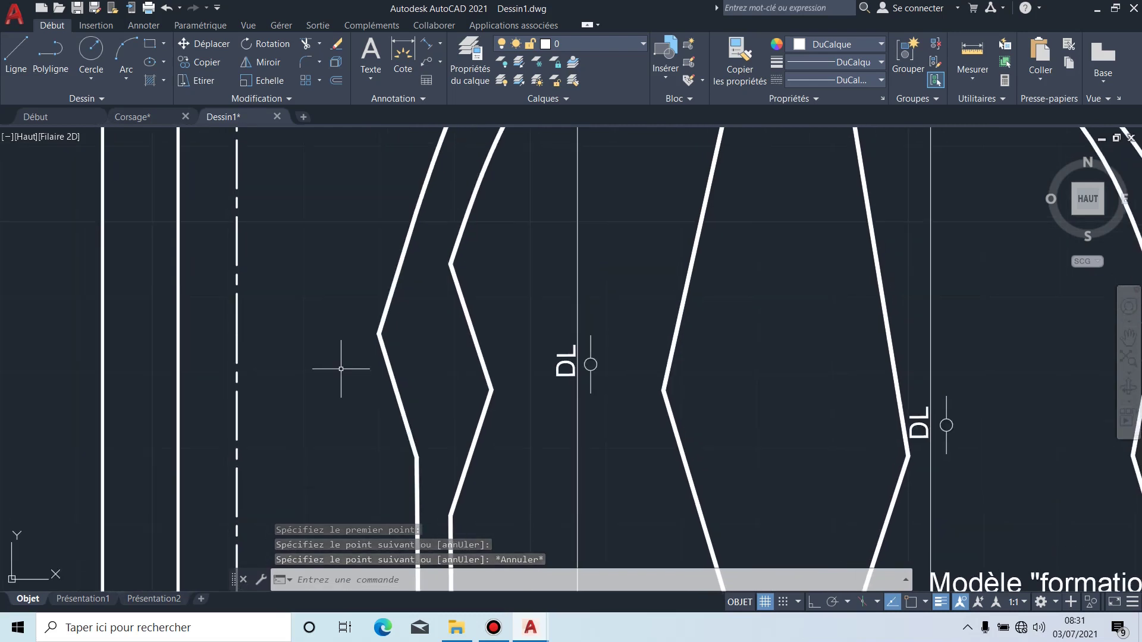
mouse_move(299, 117)
middle_mouse_down()
mouse_move(301, 283)
mouse_move(316, 338)
mouse_move(339, 340)
middle_mouse_up()
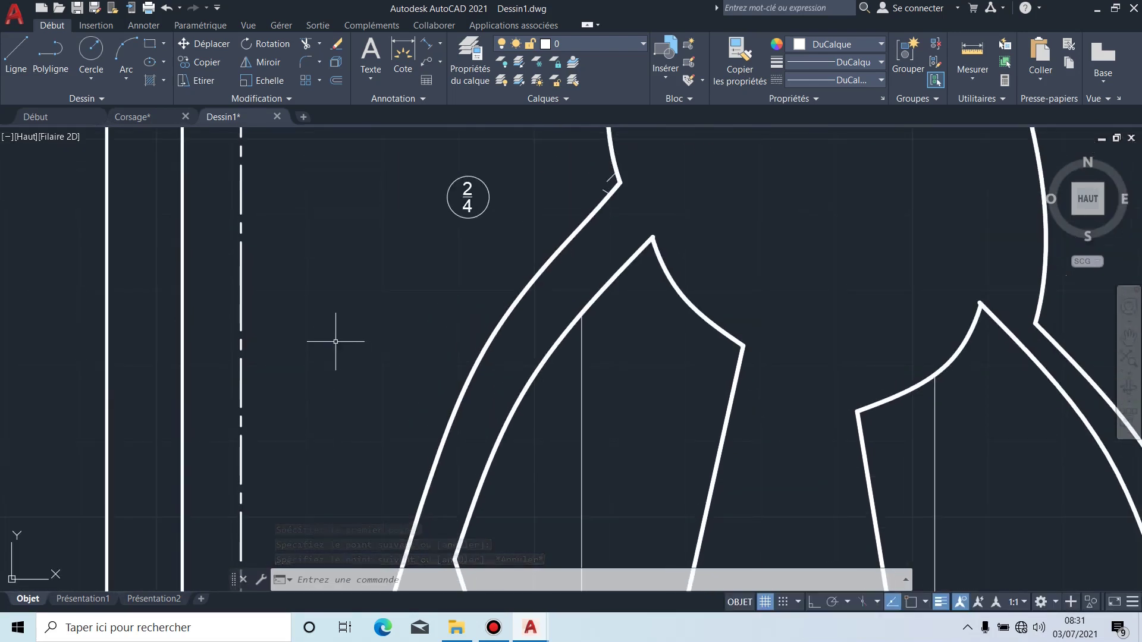
scroll(339, 339, "down", 4)
scroll(417, 191, "up", 4)
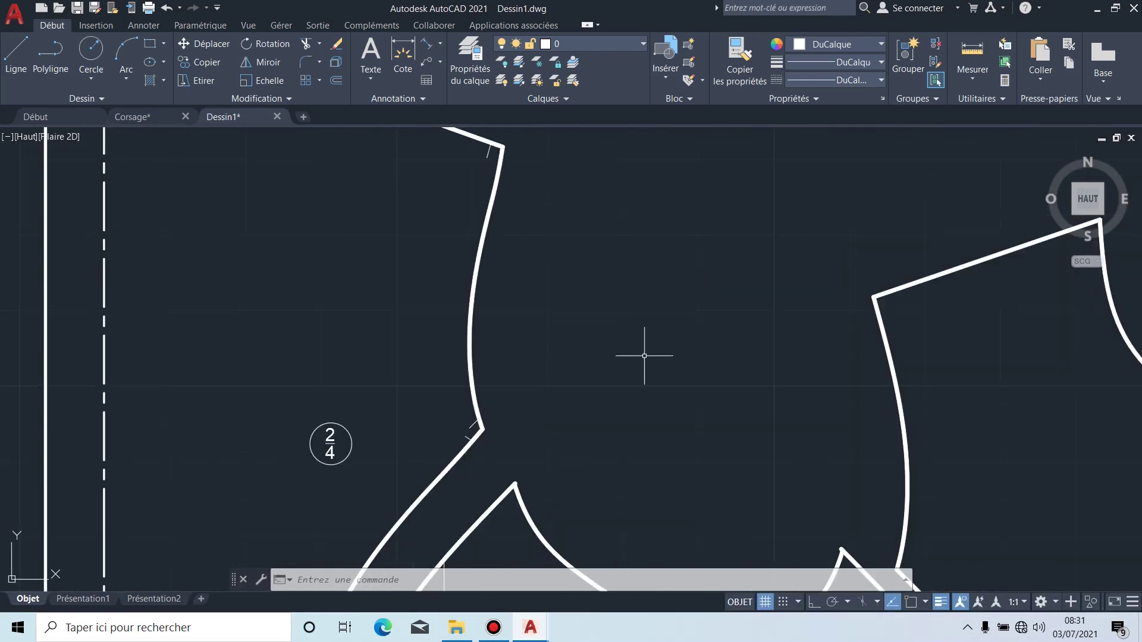
scroll(644, 355, "down", 2)
middle_click_drag(508, 414, 408, 311)
Step: Copy the whole industrial pattern sheet, including frames, title and panels, into the empty space to its right at the same height
scroll(408, 311, "down", 2)
scroll(572, 288, "down", 5)
middle_click_drag(621, 296, 470, 408)
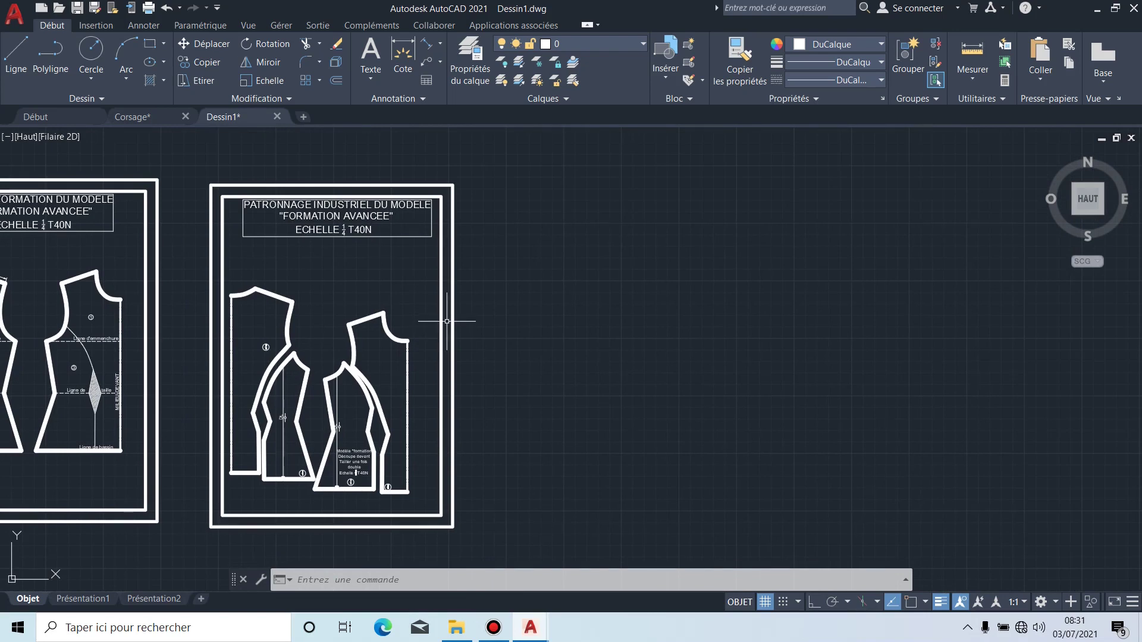
left_click(501, 546)
left_click(195, 152)
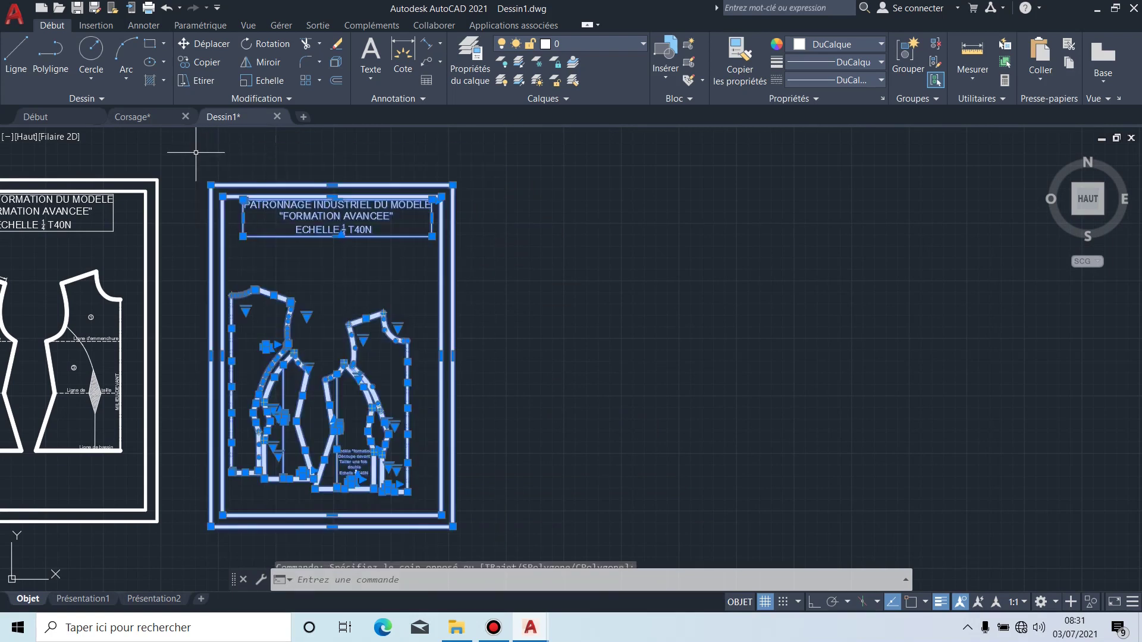
left_click(212, 63)
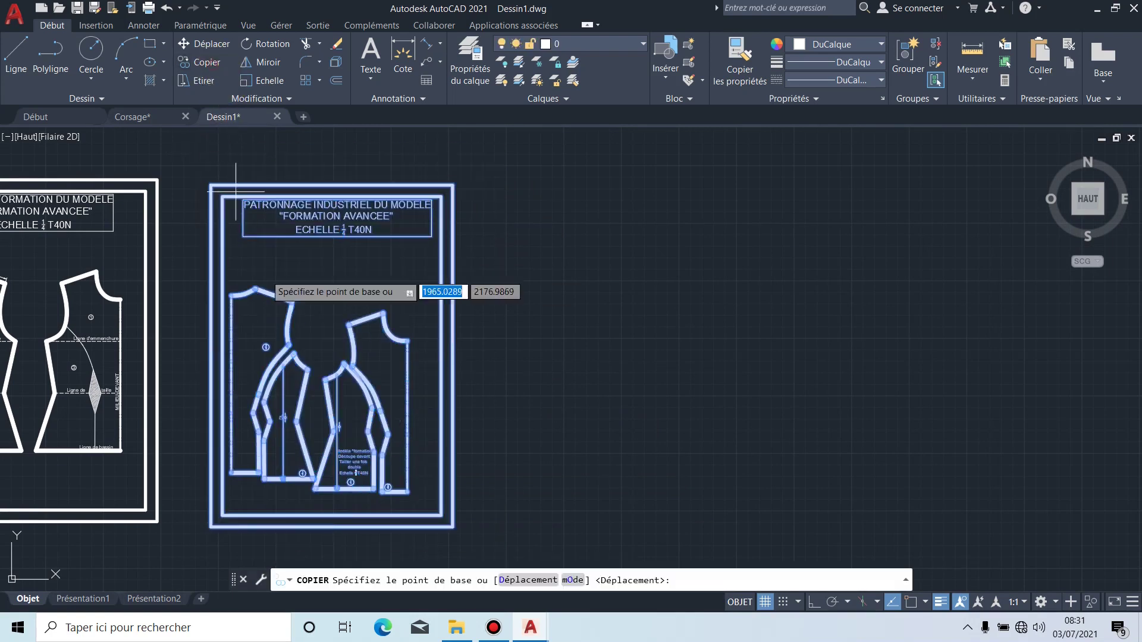
left_click(337, 409)
left_click(642, 410)
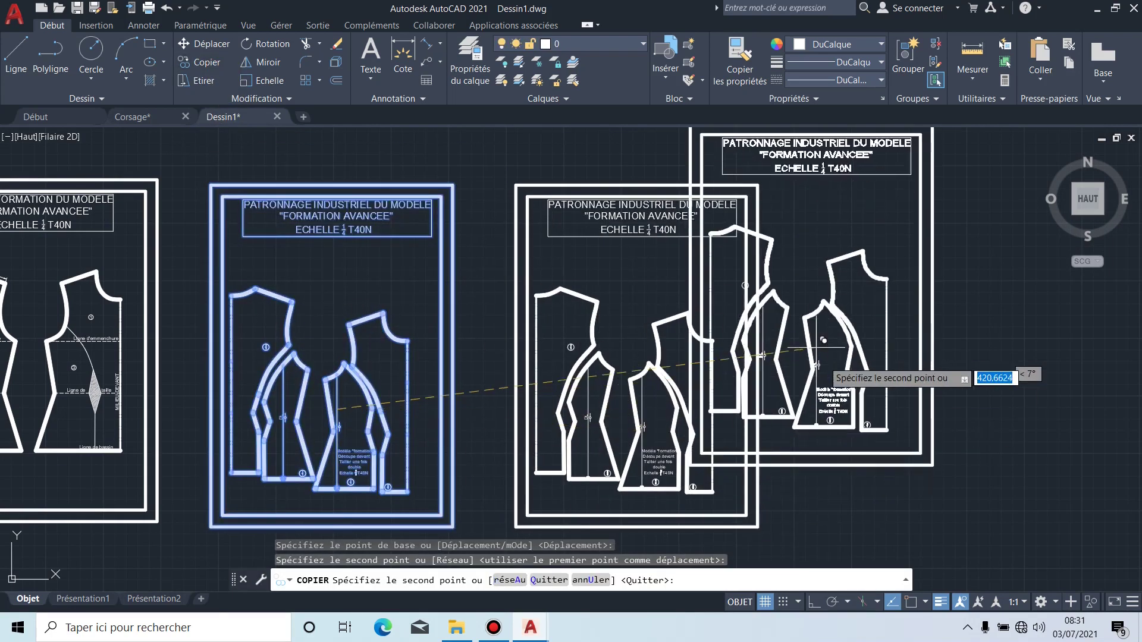
key("Escape")
Step: Replace the word PATRONNAGE with GRADATION in the copied sheet's title
middle_click_drag(867, 426, 835, 379)
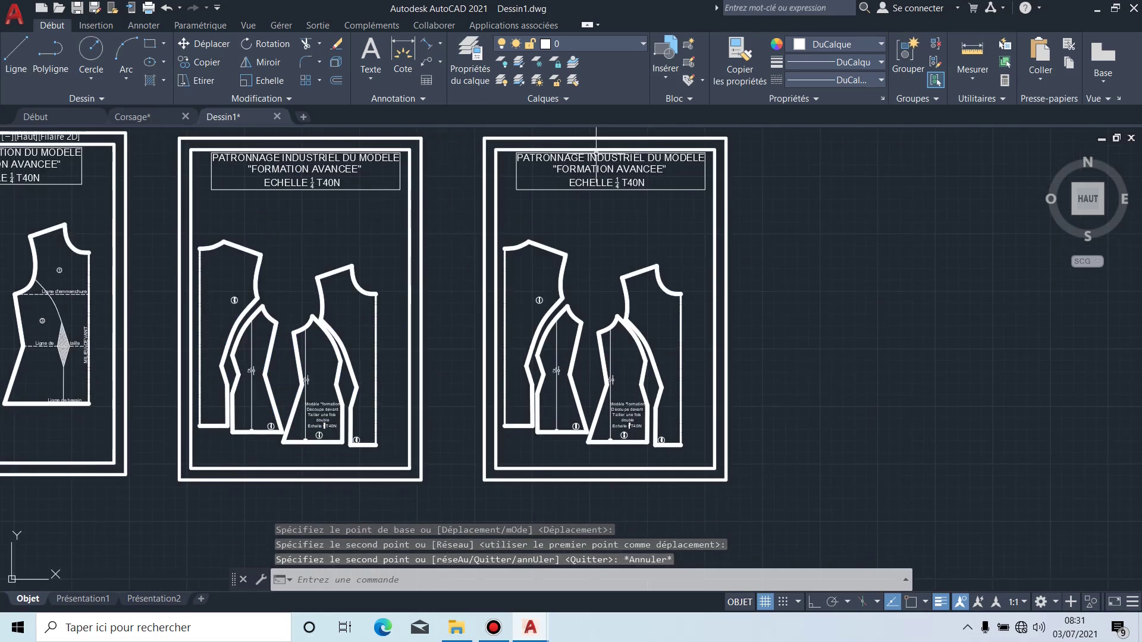
scroll(596, 155, "up", 5)
double_click(484, 206)
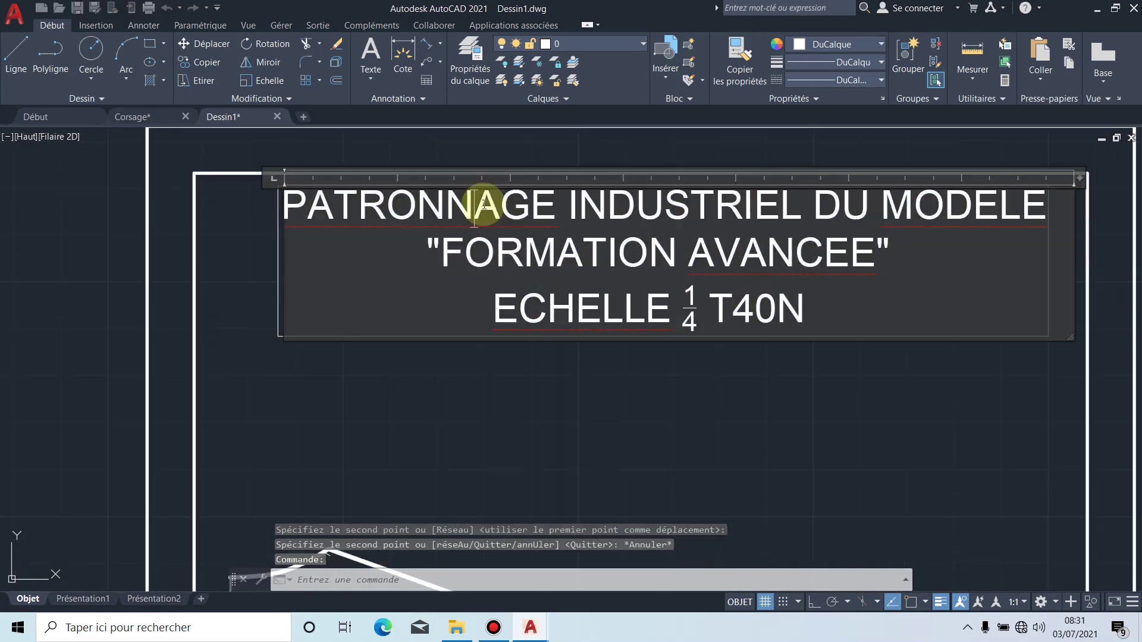
left_click_drag(564, 207, 267, 214)
key("Delete")
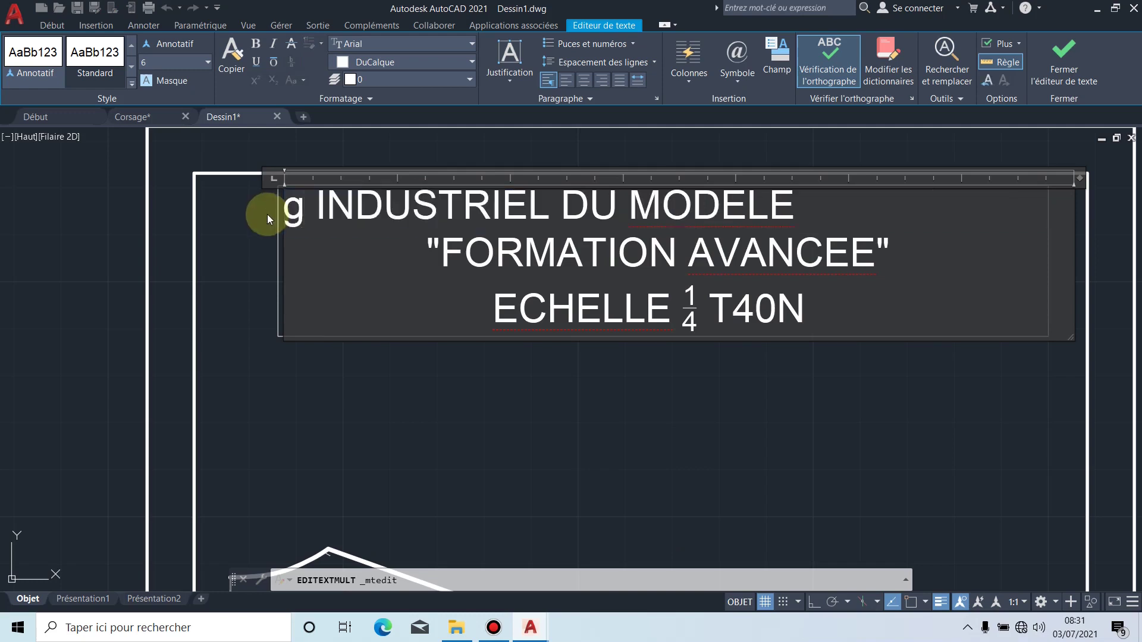
key("Delete")
type("GRADA")
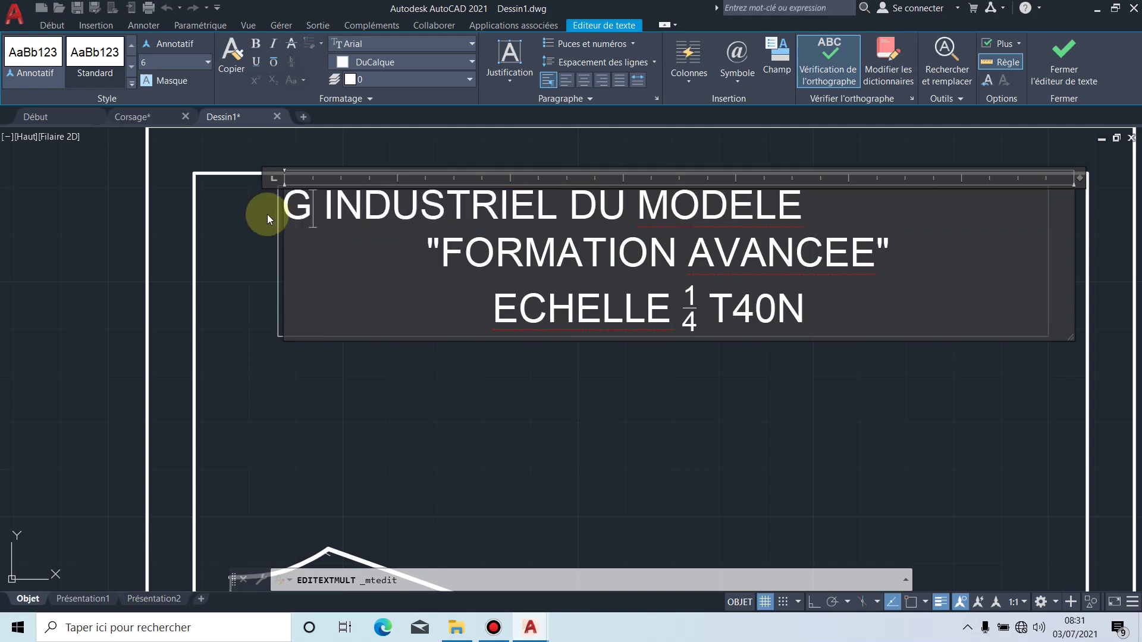
type("TION")
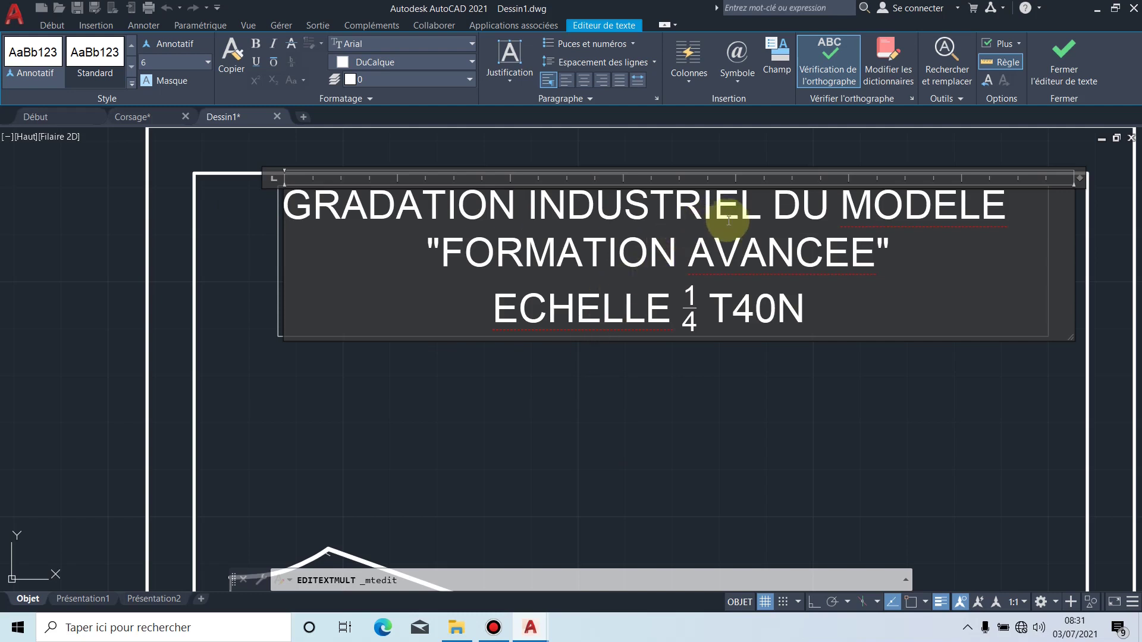
Step: Remove the word INDUSTRIEL from the copied sheet's title so its first line reads GRADATION DU MODELE
left_click(760, 214)
key("BackSpace")
key("BackSpace")
key("BackSpace")
key("BackSpace")
key("BackSpace")
key("BackSpace")
key("BackSpace")
key("BackSpace")
key("BackSpace")
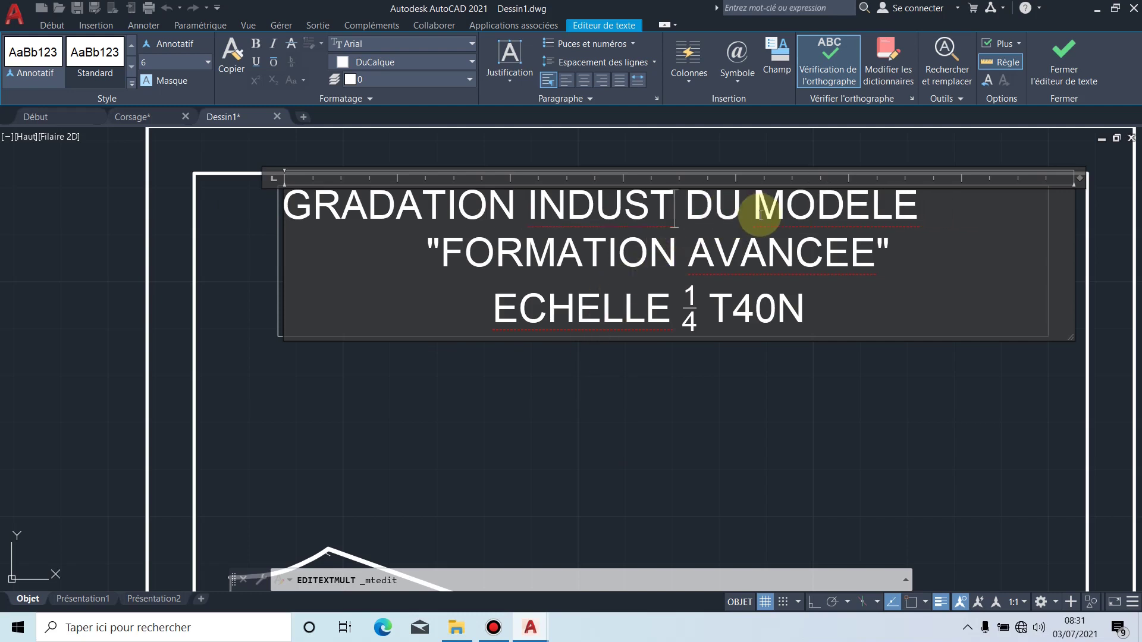
key("BackSpace")
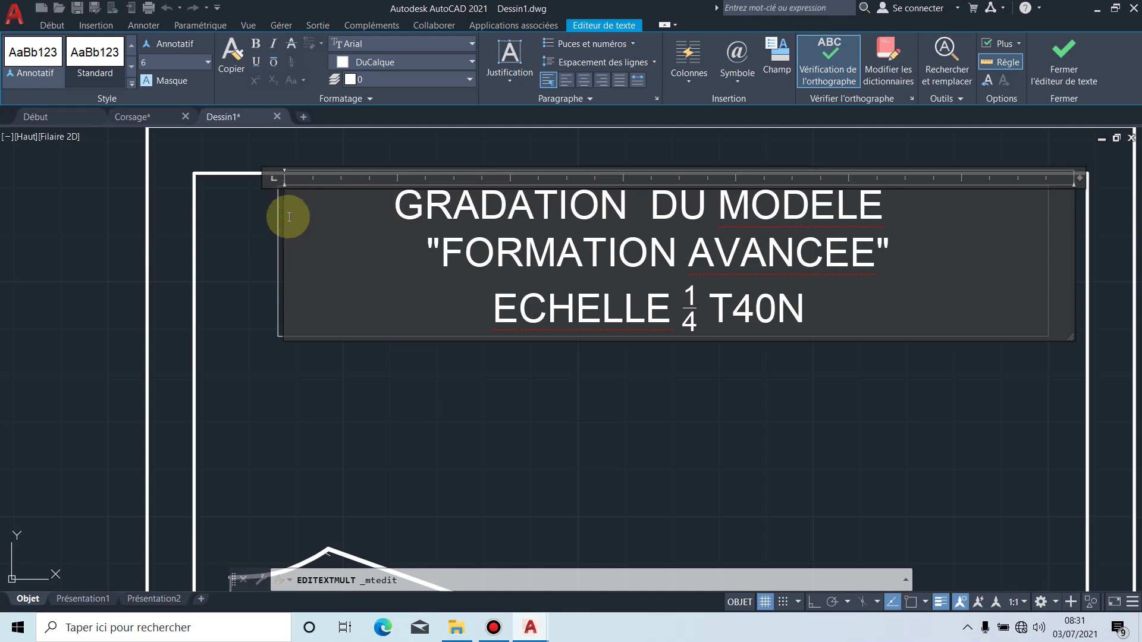
left_click(467, 384)
Step: Turn on ortho mode and narrow the title's thin frame from both sides to fit closely around the GRADATION DU MODELE text
scroll(469, 385, "down", 2)
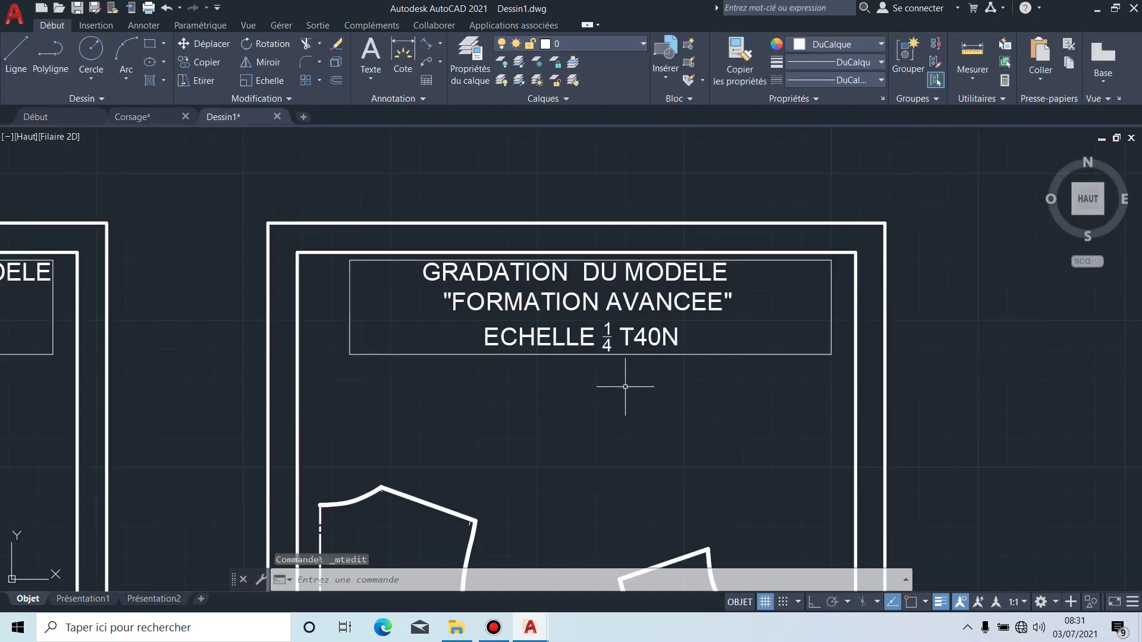
left_click(829, 299)
scroll(835, 310, "up", 2)
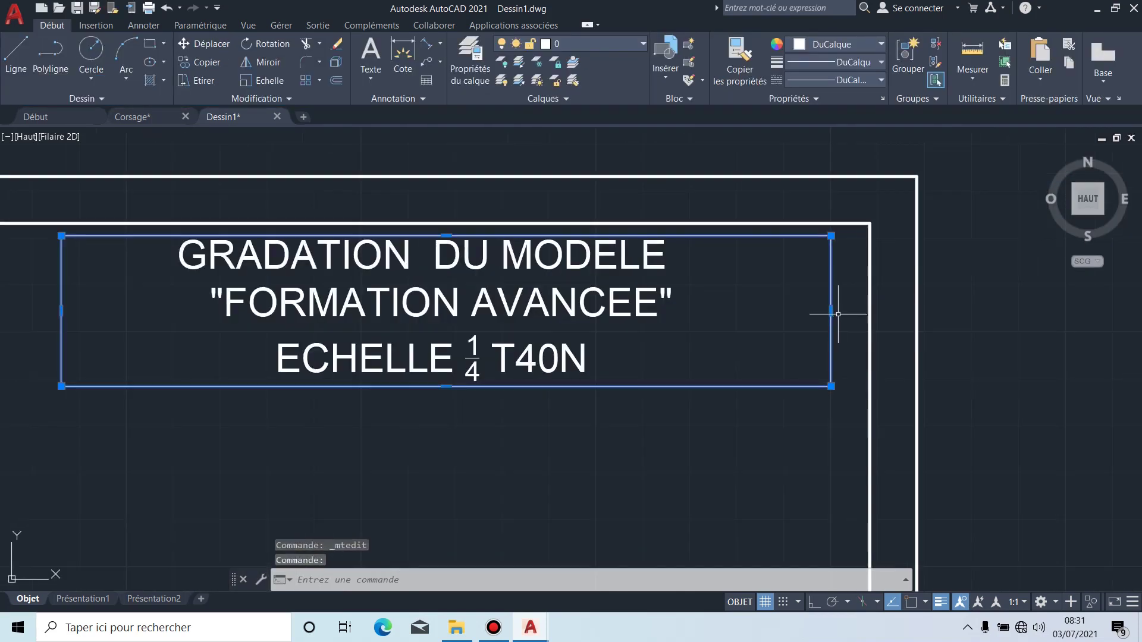
left_click(831, 309)
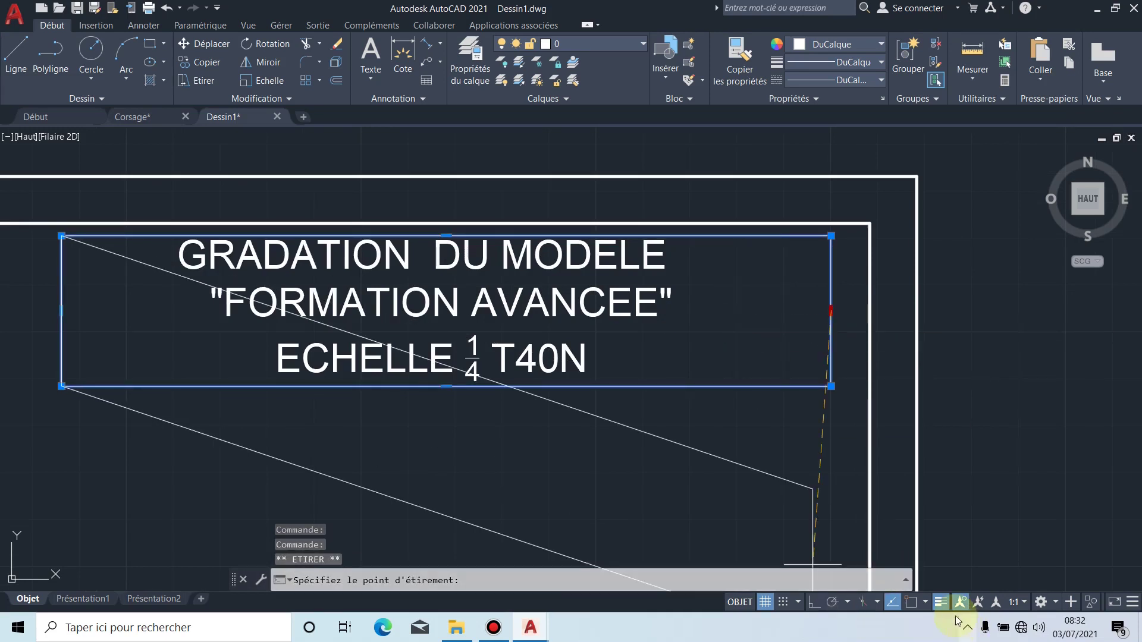
left_click(820, 605)
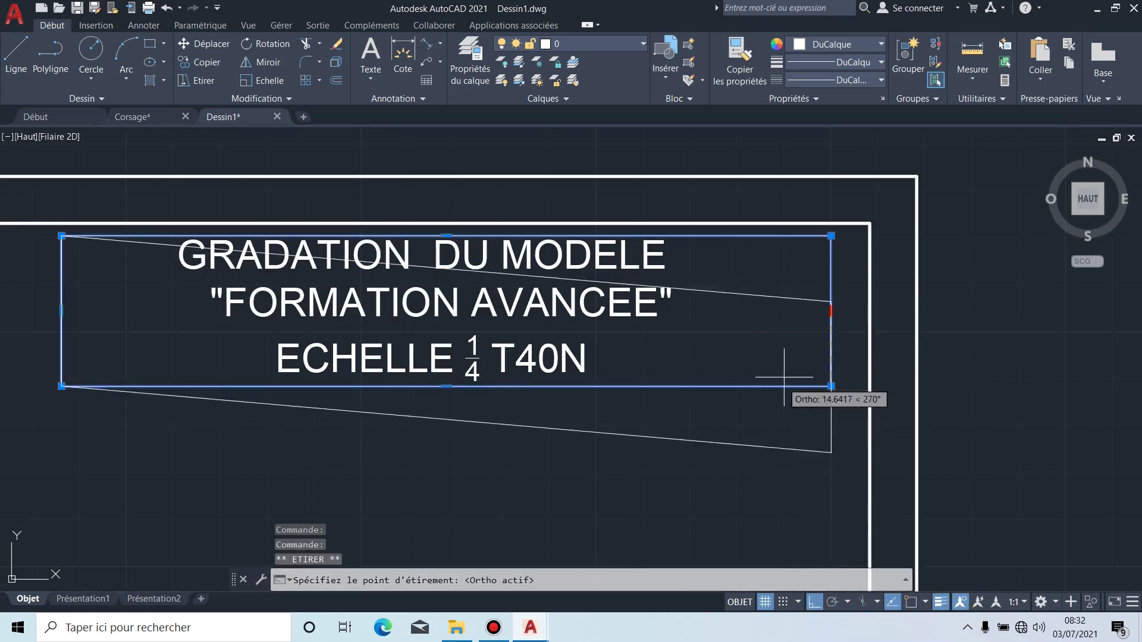
left_click(689, 313)
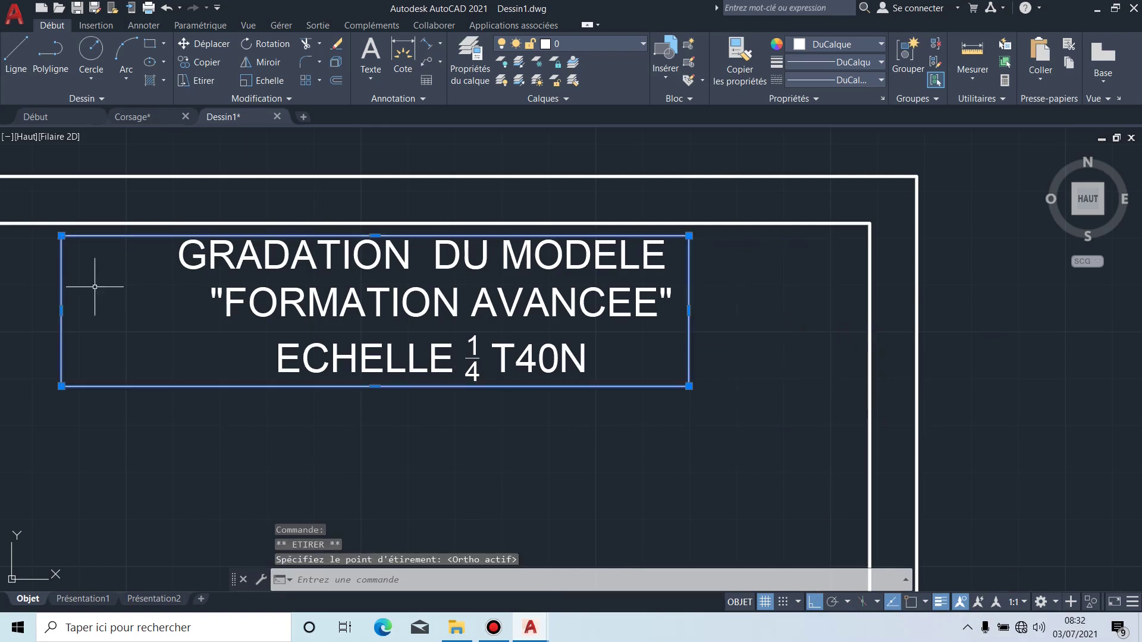
left_click(62, 310)
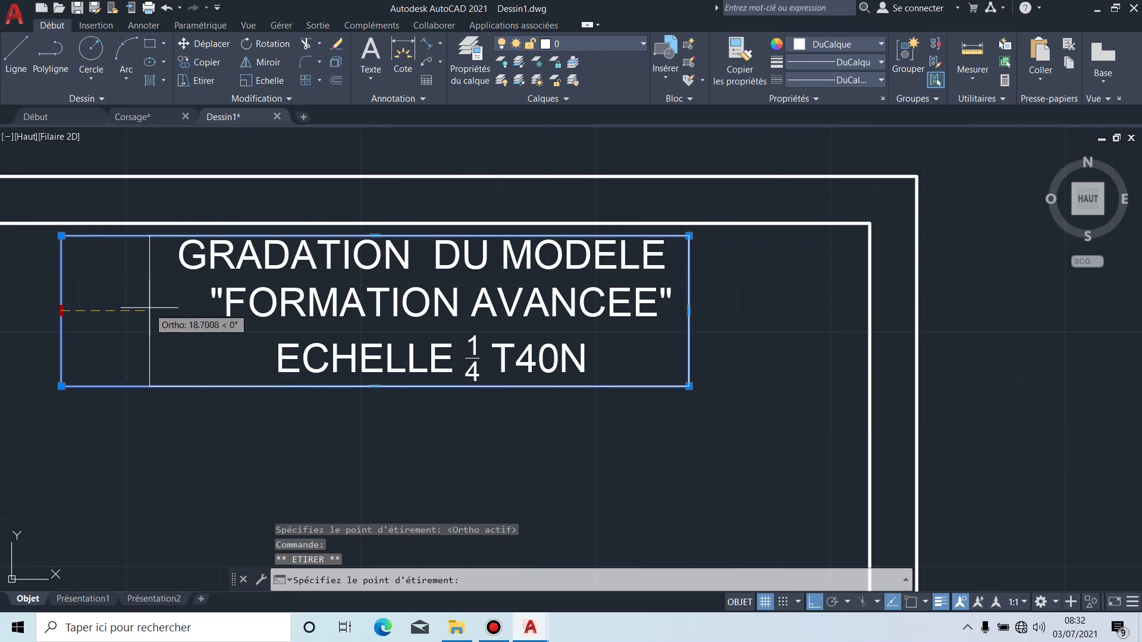
left_click(153, 307)
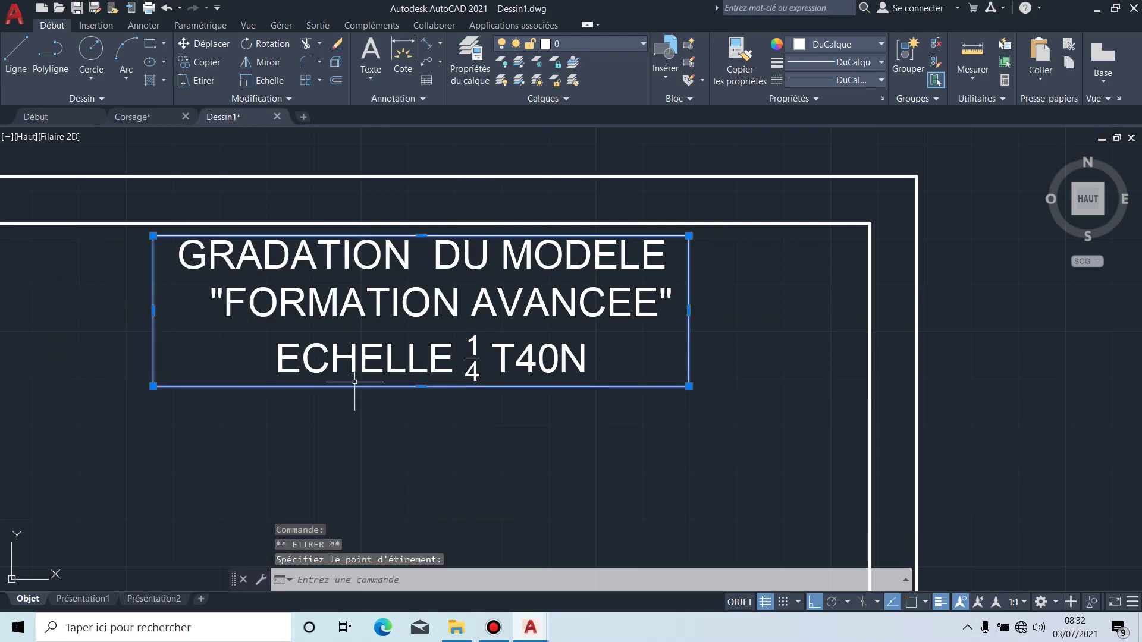
key("Escape")
Step: Replace the word GRADATION with PLACEMENT in the third sheet's title
scroll(339, 390, "down", 3)
middle_click_drag(347, 425, 557, 334)
middle_click_drag(548, 383, 550, 309)
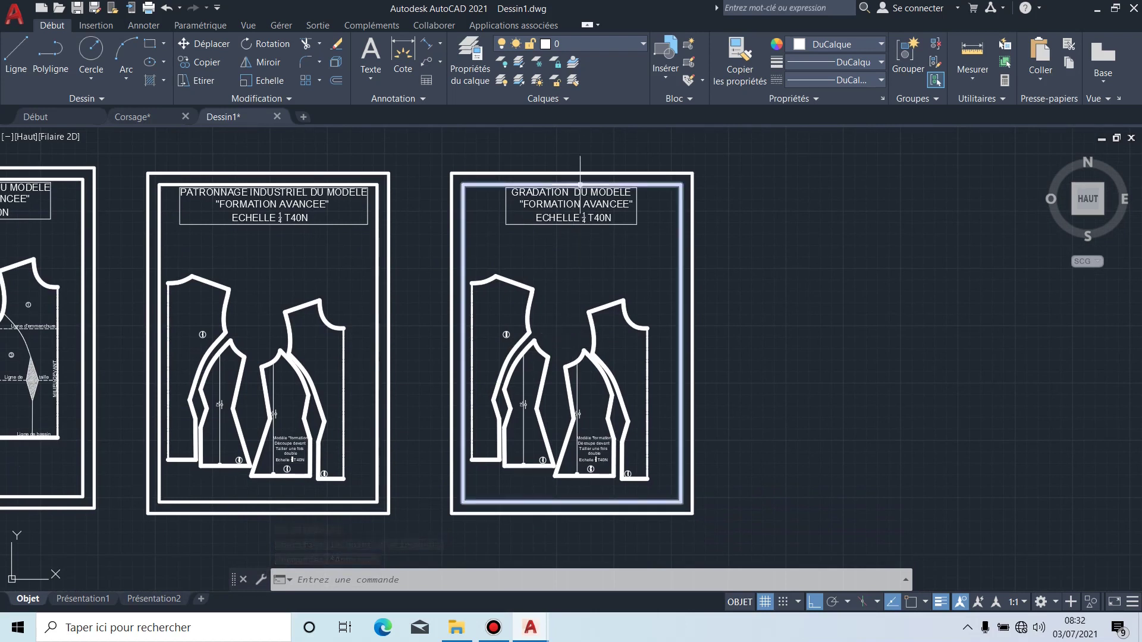
scroll(535, 189, "up", 6)
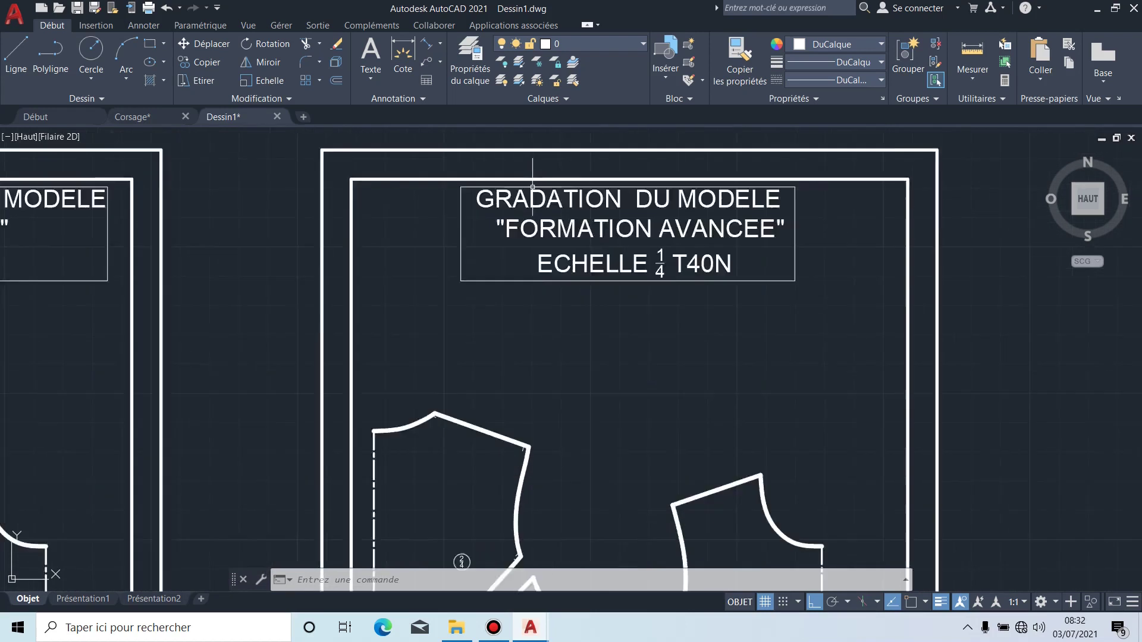
left_click(543, 196)
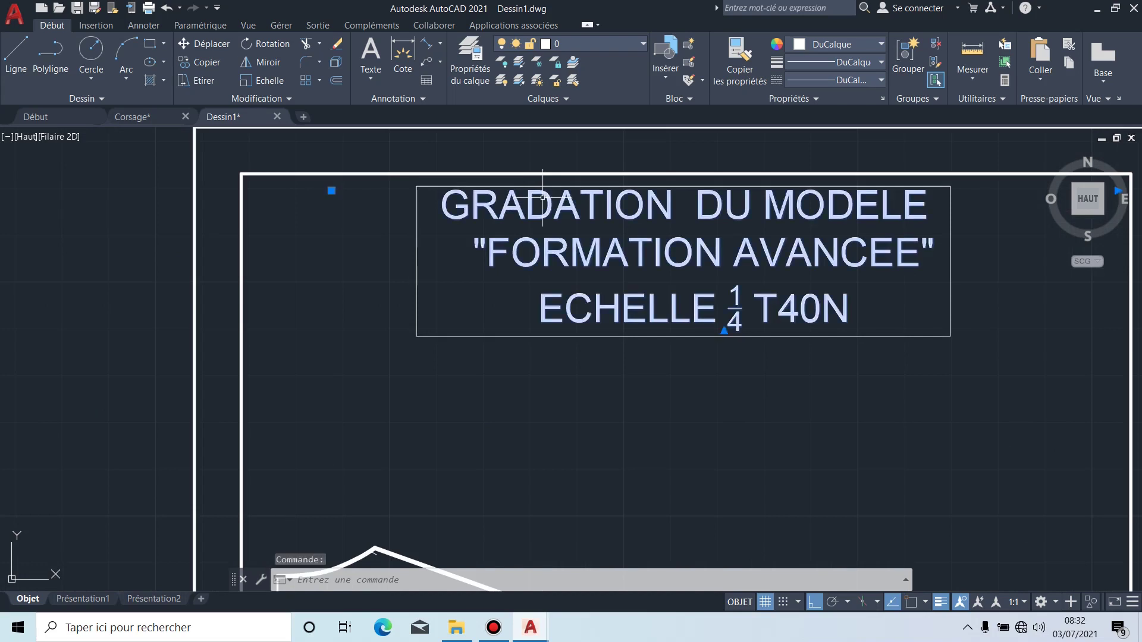
double_click(612, 206)
left_click_drag(677, 206, 444, 207)
type("PLACE")
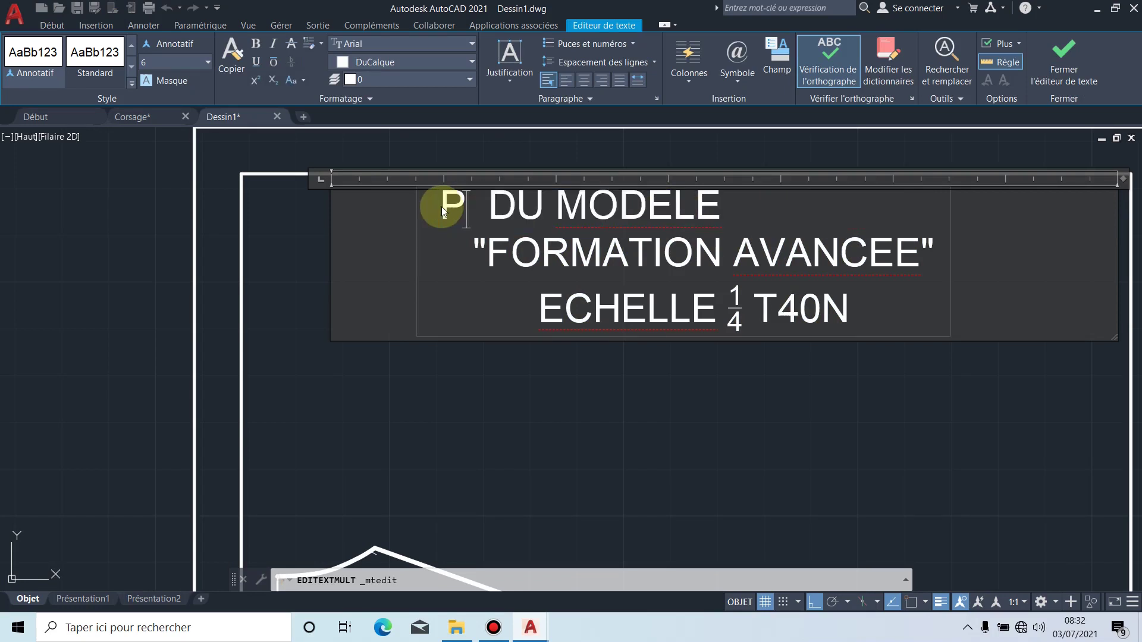
type("MENT")
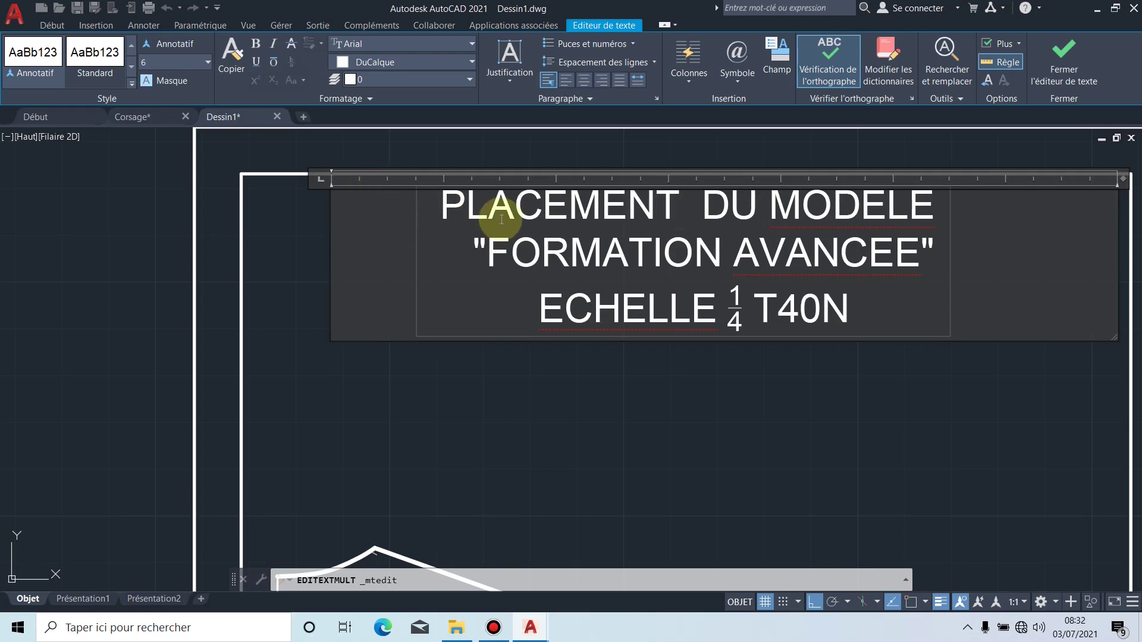
left_click(626, 384)
scroll(626, 384, "down", 2)
scroll(623, 398, "down", 4)
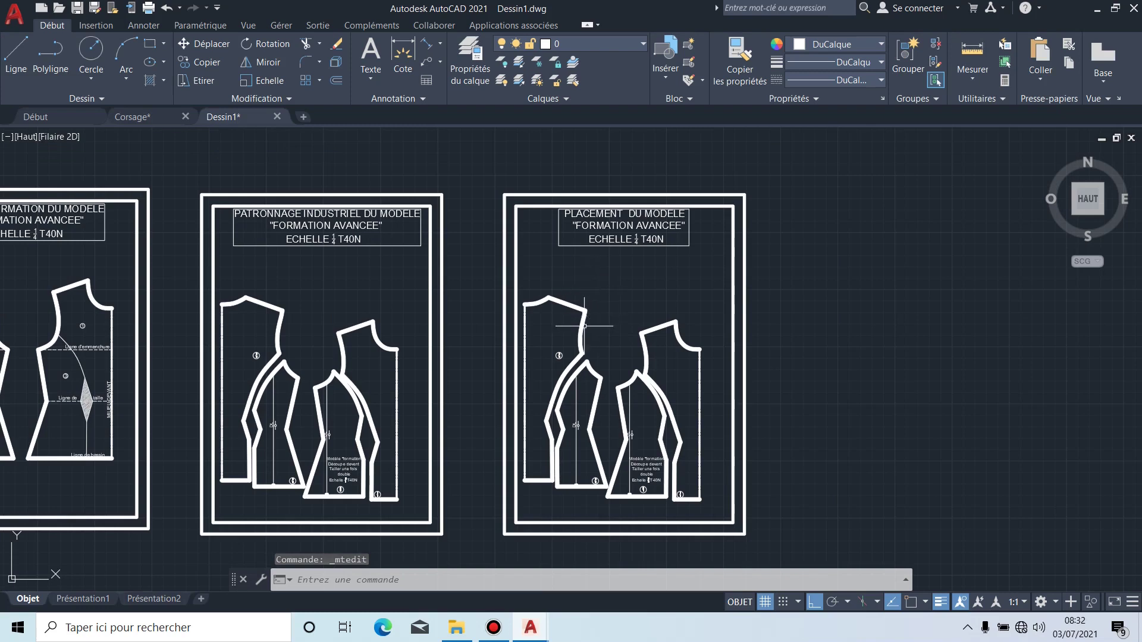
Step: Move all the panels and their labels on the PLACEMENT sheet horizontally to the right by about 15.3 units
middle_click_drag(610, 348, 605, 272)
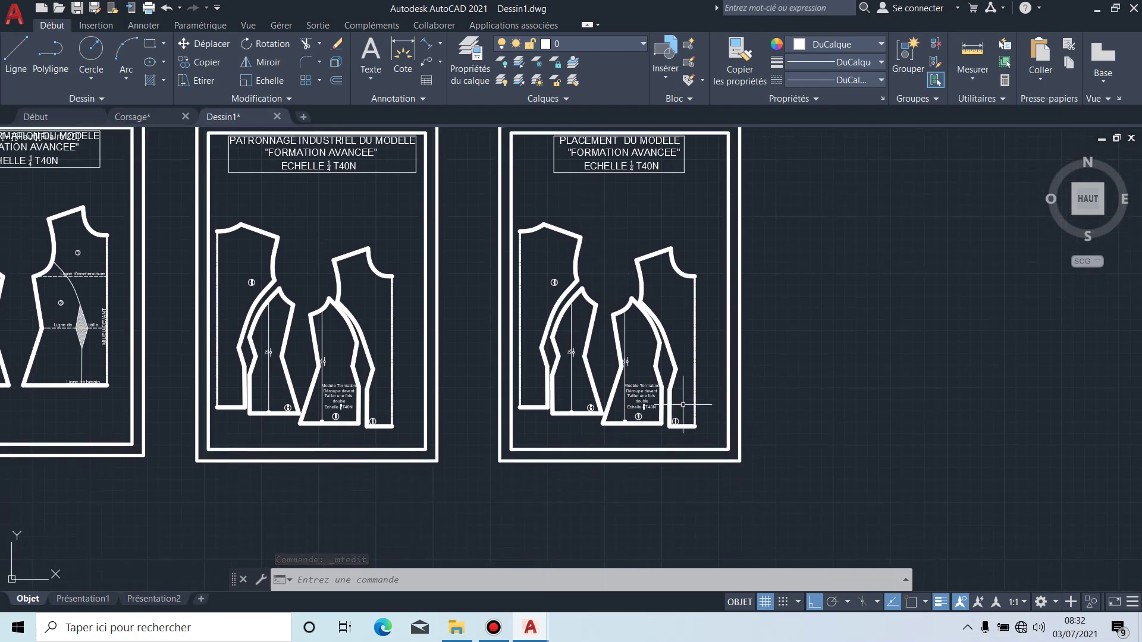
scroll(674, 398, "up", 2)
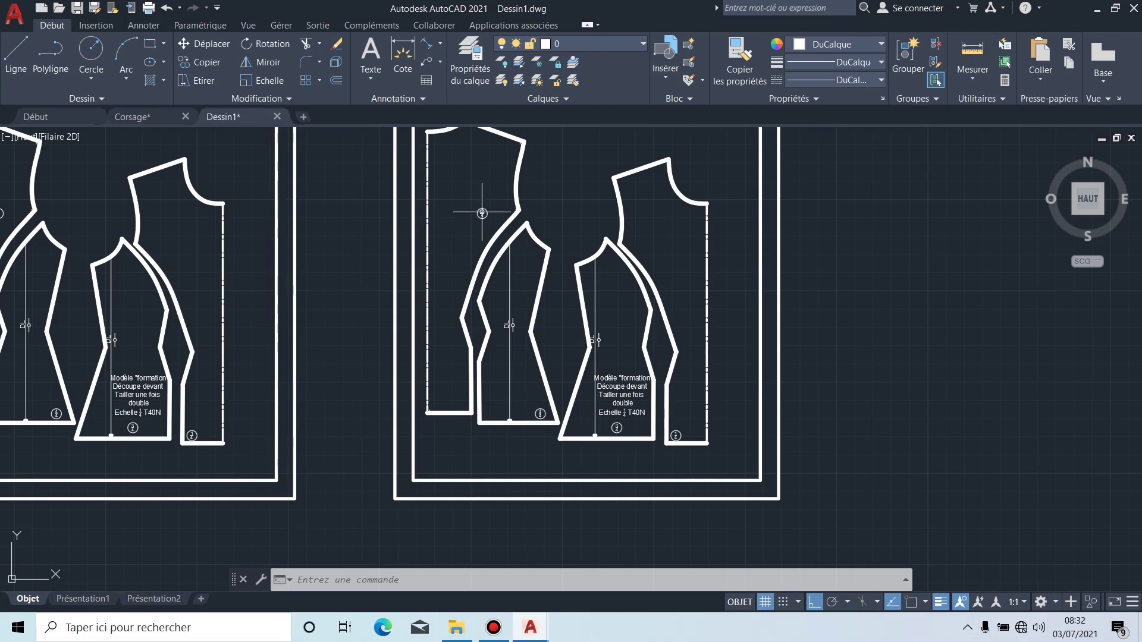
scroll(83, 303, "down", 3)
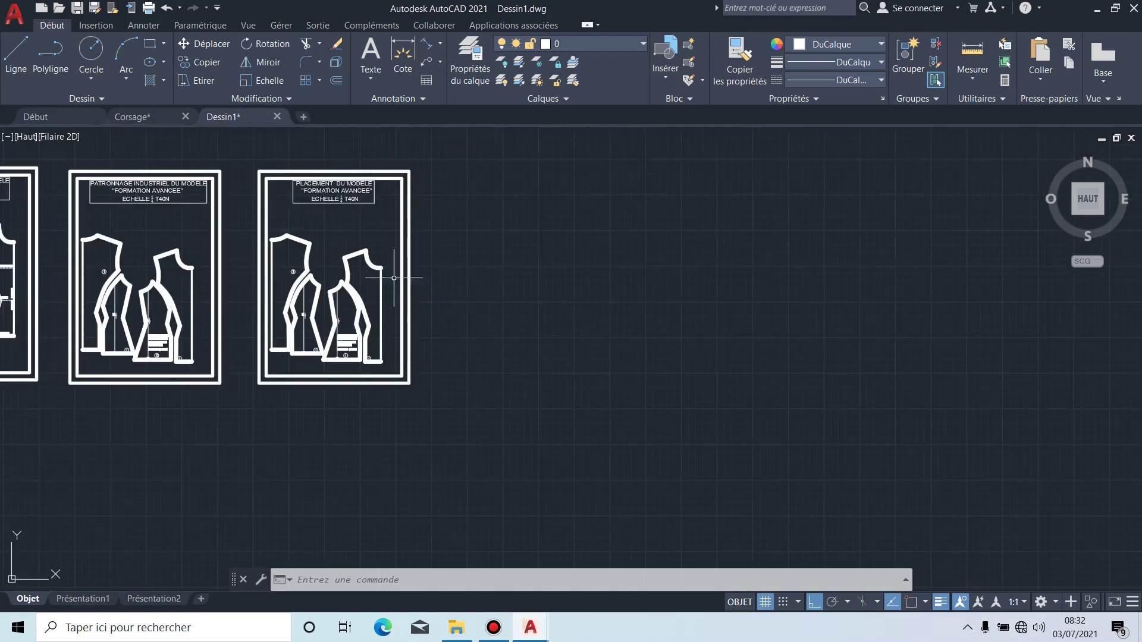
scroll(317, 311, "up", 4)
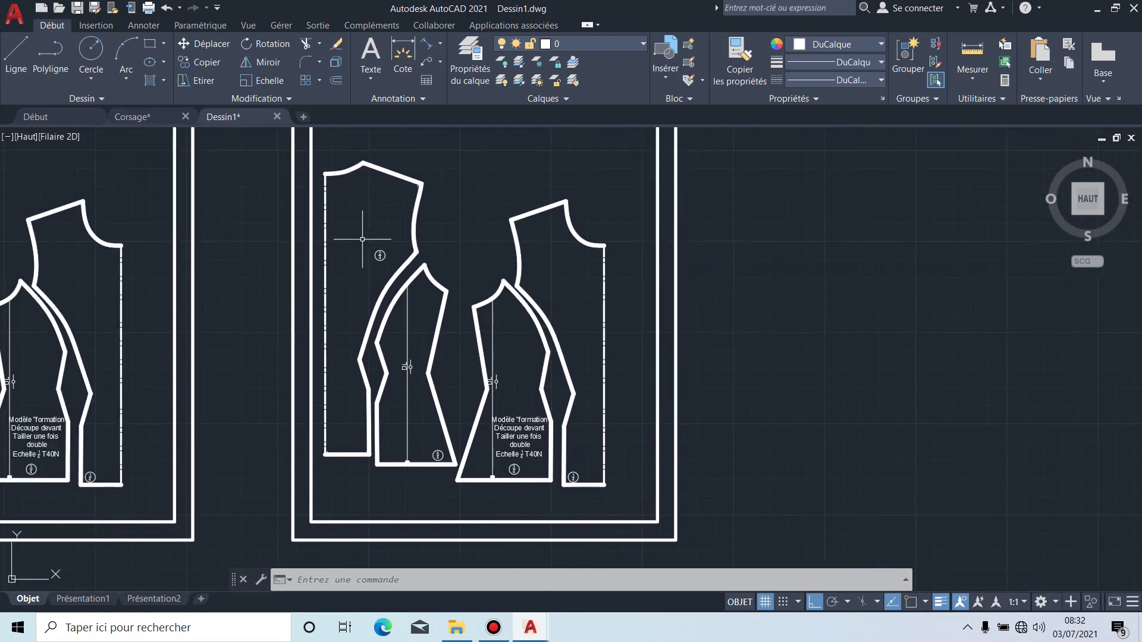
left_click(621, 501)
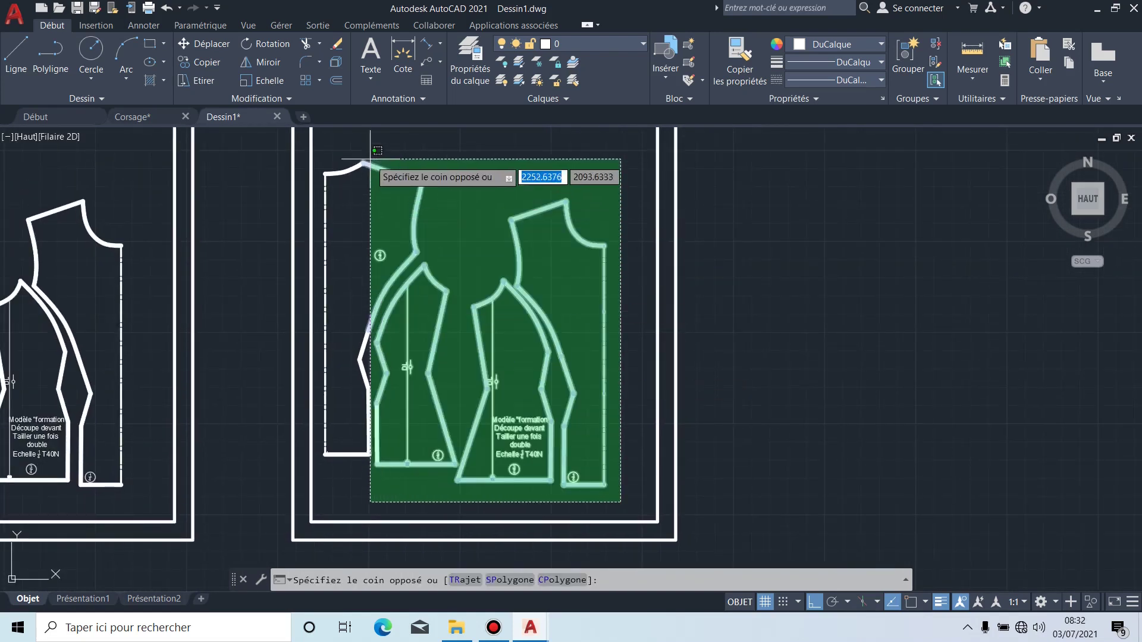
left_click(321, 153)
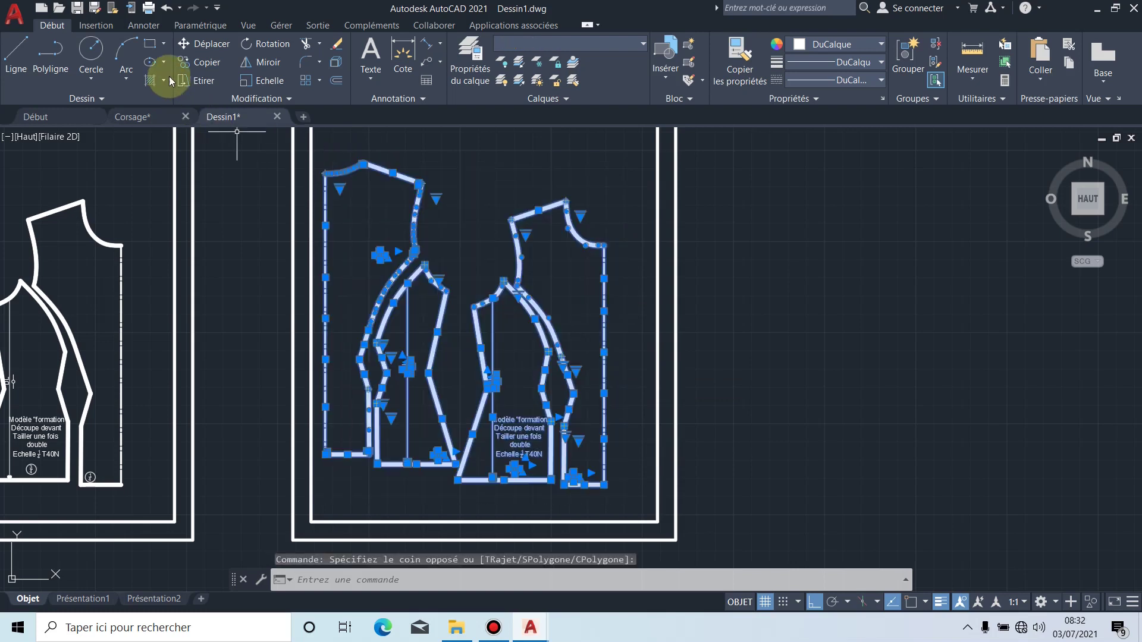
left_click(204, 43)
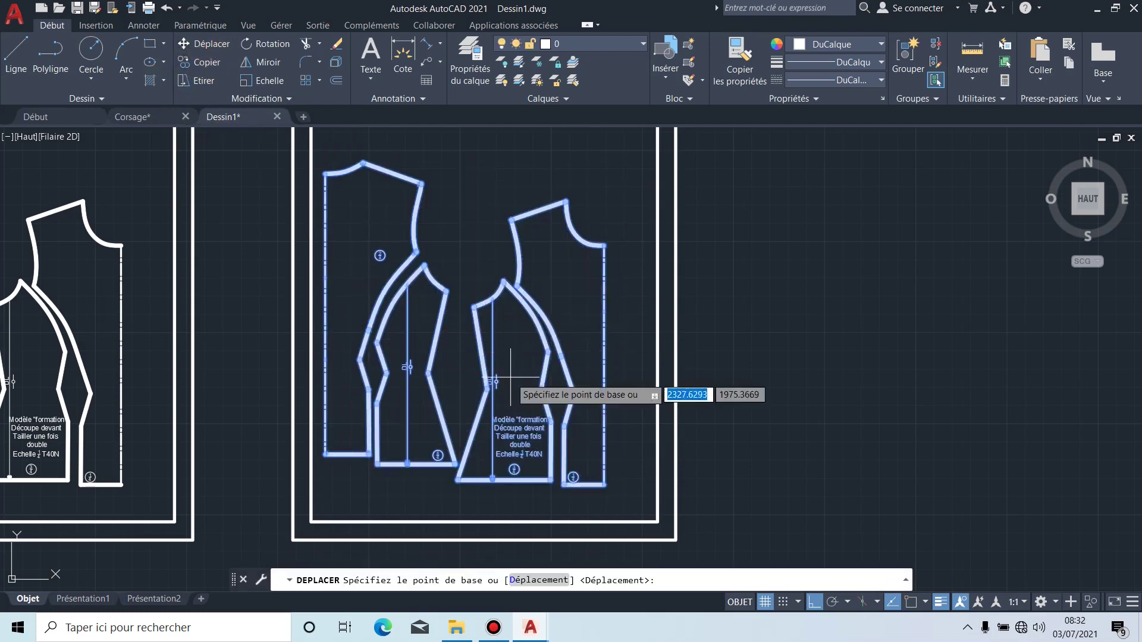
left_click(470, 359)
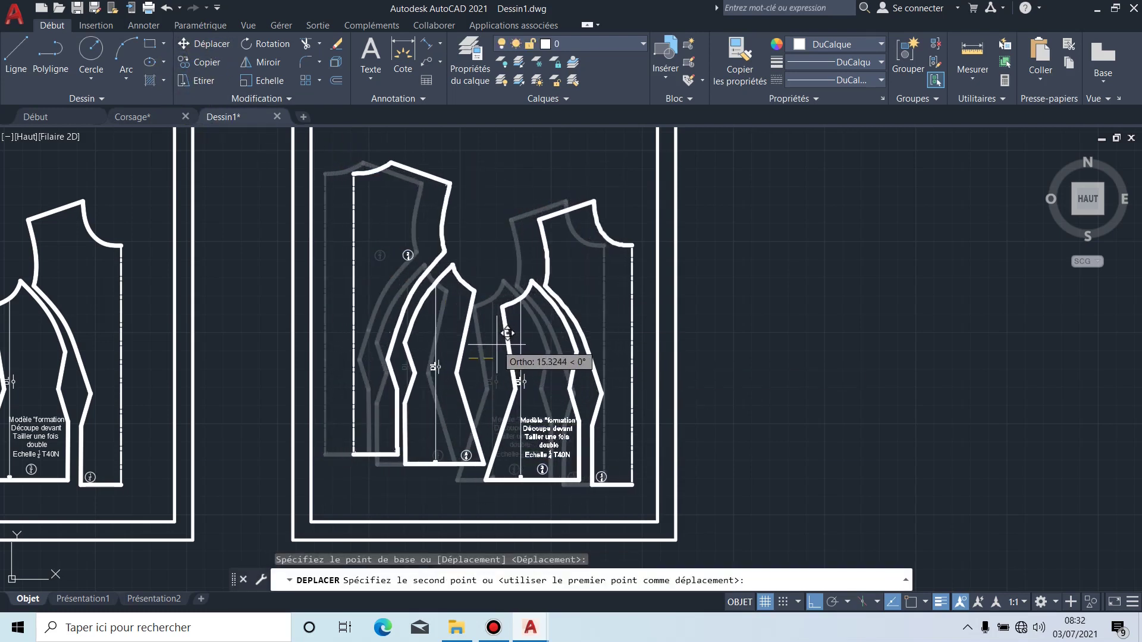
left_click(497, 345)
scroll(433, 330, "down", 3)
scroll(434, 331, "up", 3)
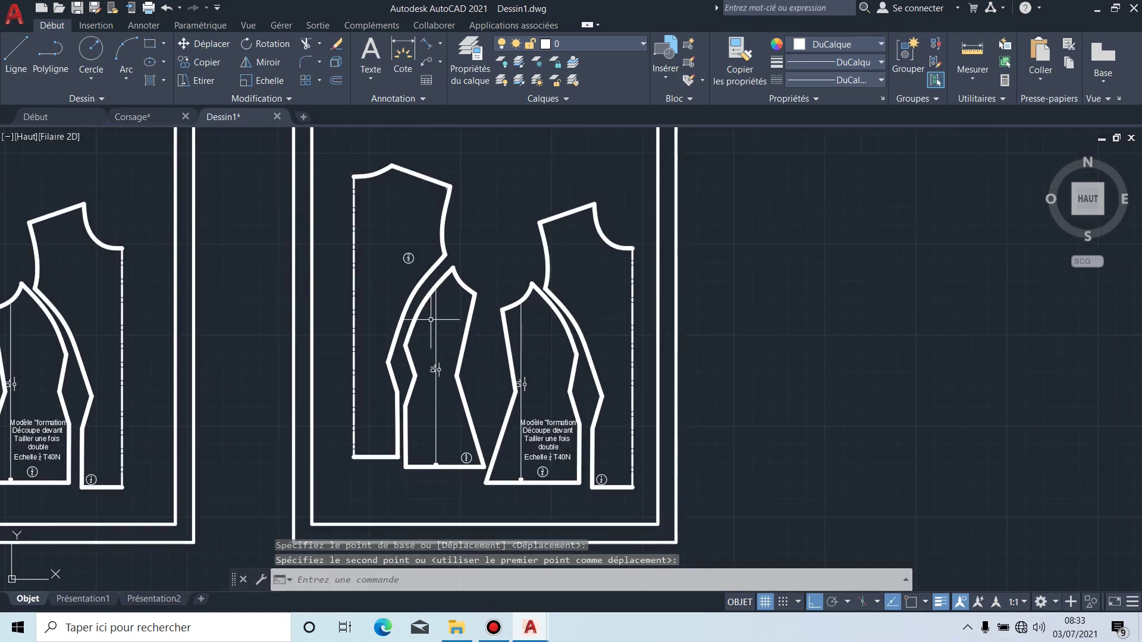
Step: Draw a rectangle enclosing all the panels inside the inner frame of the PLACEMENT sheet
left_click(150, 43)
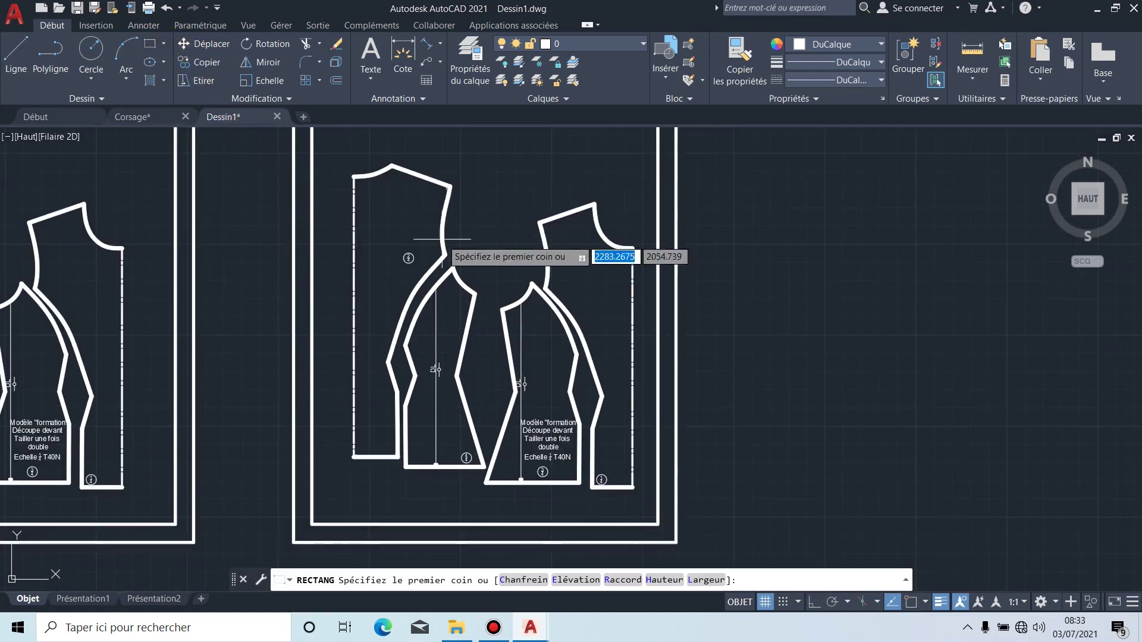
middle_click_drag(492, 212, 487, 242)
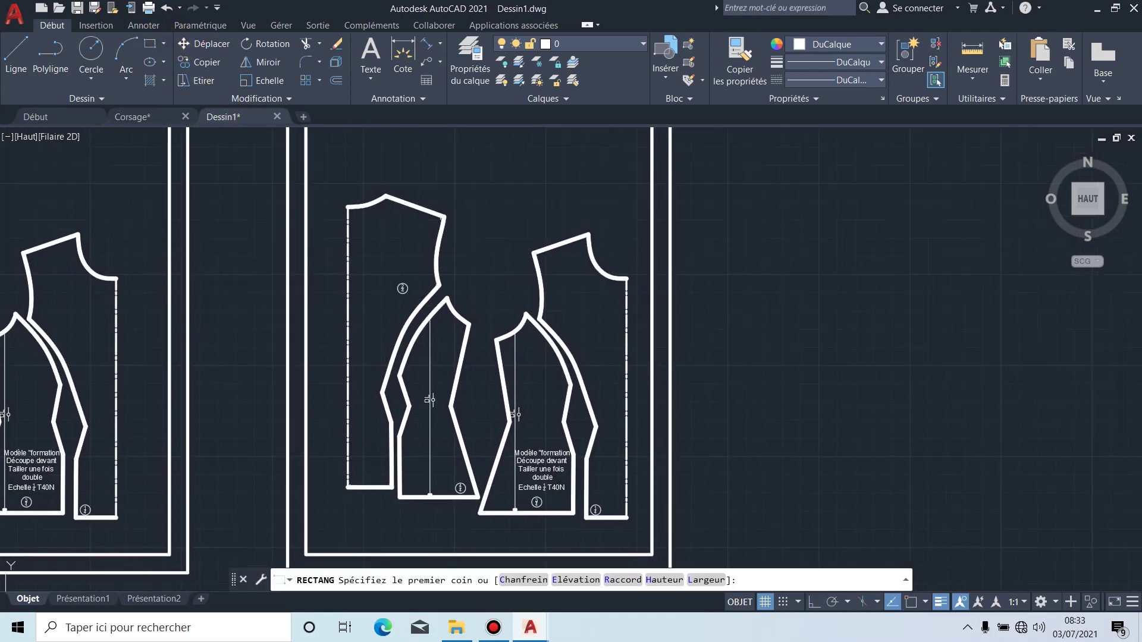
left_click(333, 182)
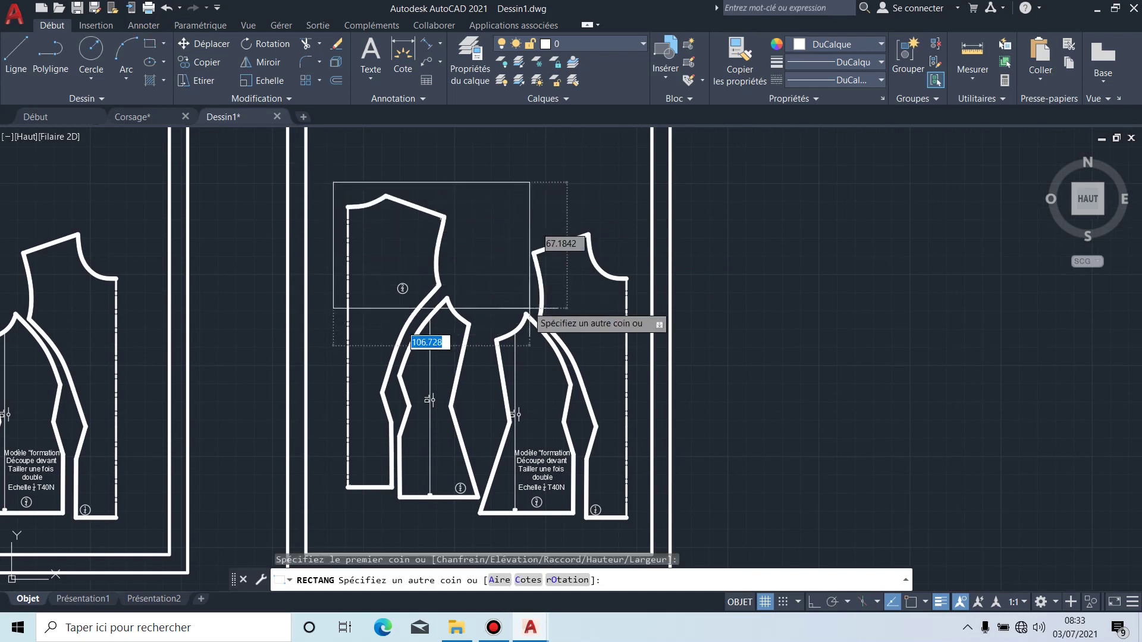
left_click(641, 537)
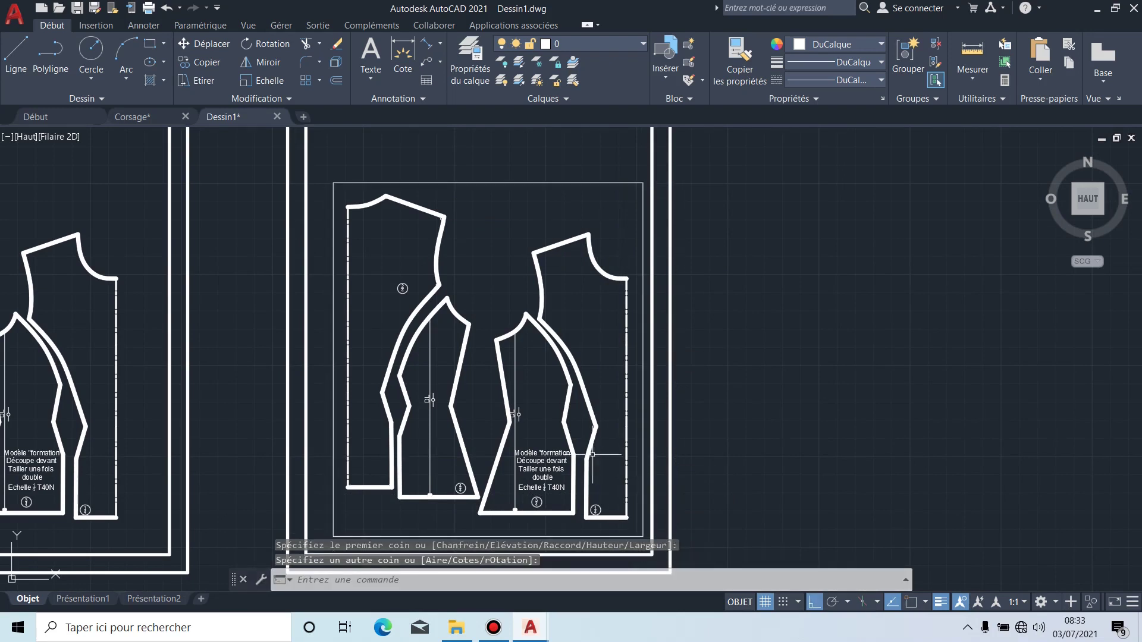
middle_click_drag(591, 453, 661, 357)
scroll(661, 357, "down", 2)
scroll(622, 302, "up", 2)
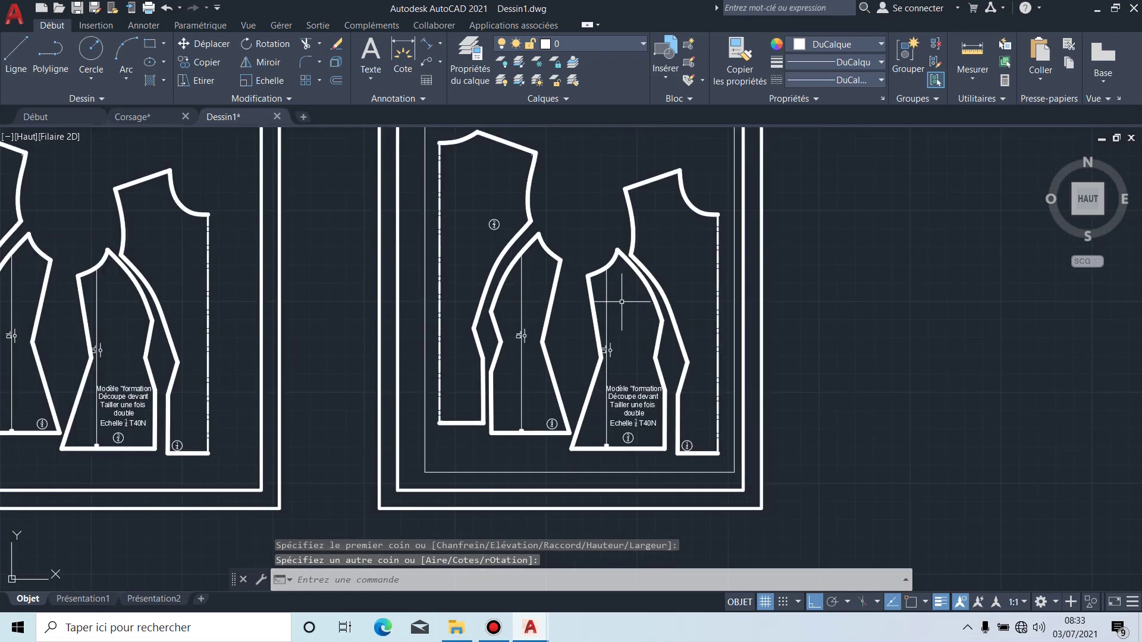
scroll(622, 302, "down", 2)
middle_click_drag(606, 240, 589, 276)
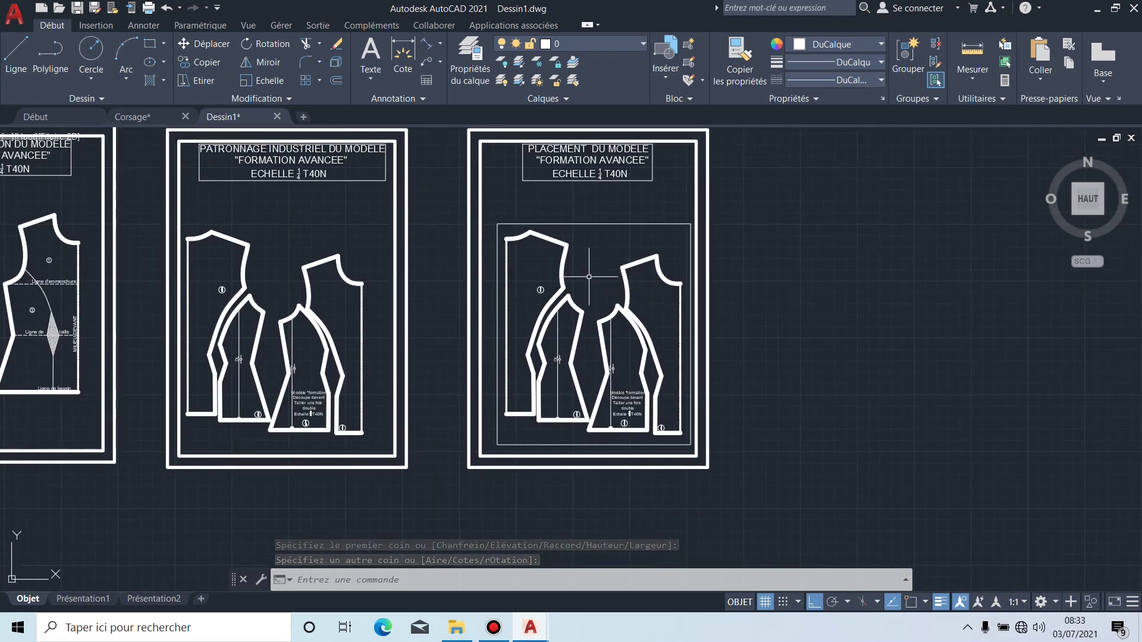
Step: Erase the thin rectangle enclosing the panels on the PLACEMENT sheet
scroll(589, 276, "up", 2)
left_click(592, 192)
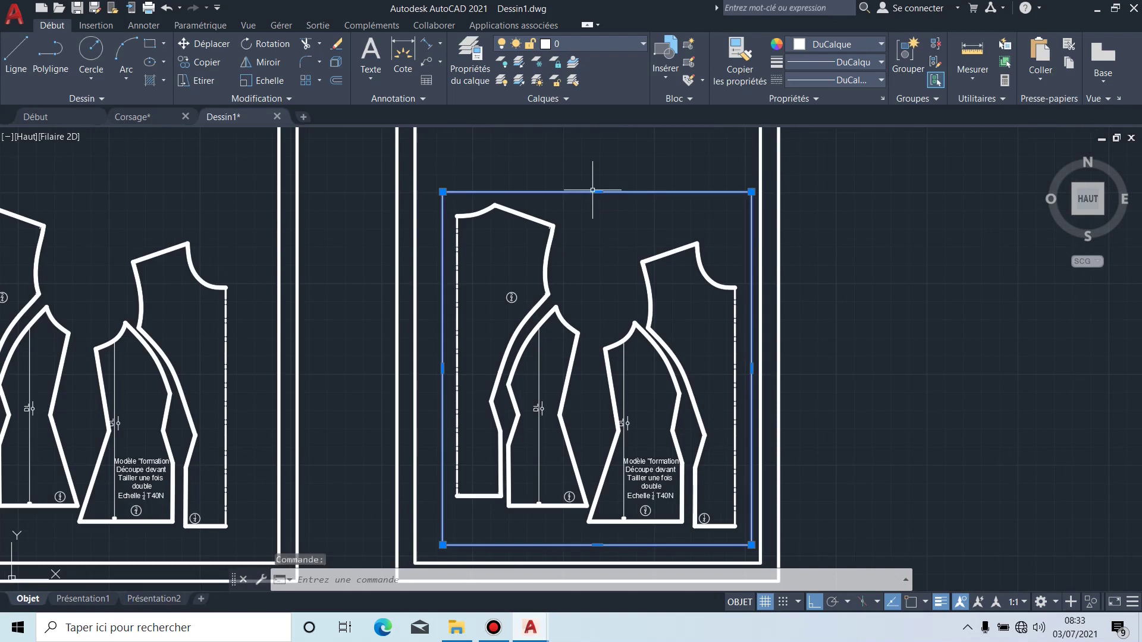
key("Escape")
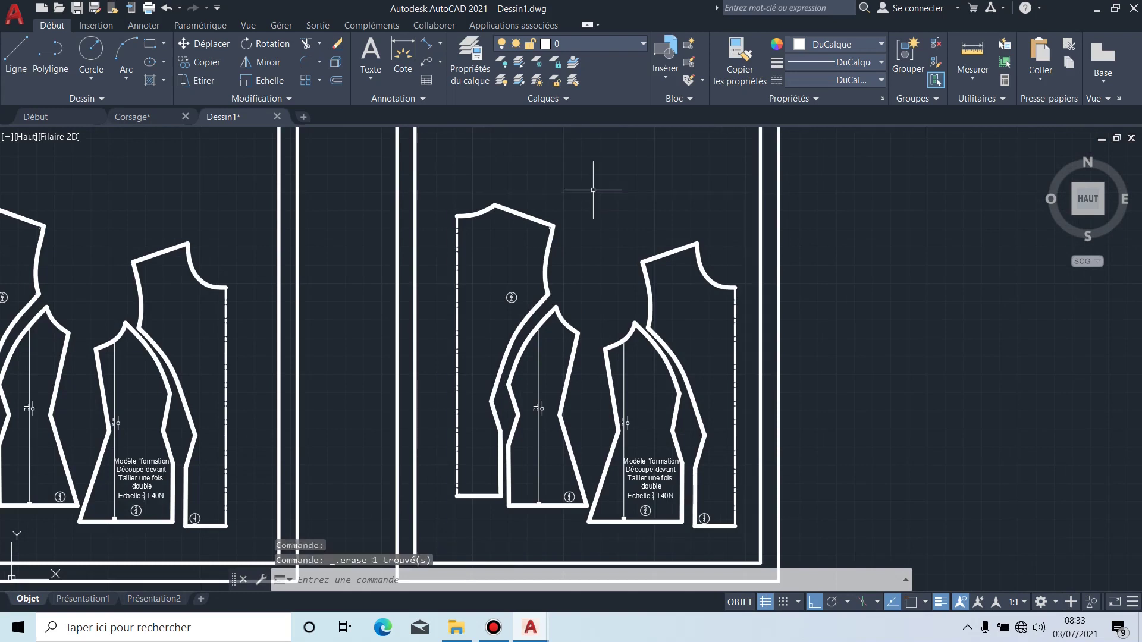
Step: Draw a new rectangle around the PLACEMENT sheet's panels, with its lower edge just below the lowest panel hem
left_click(149, 43)
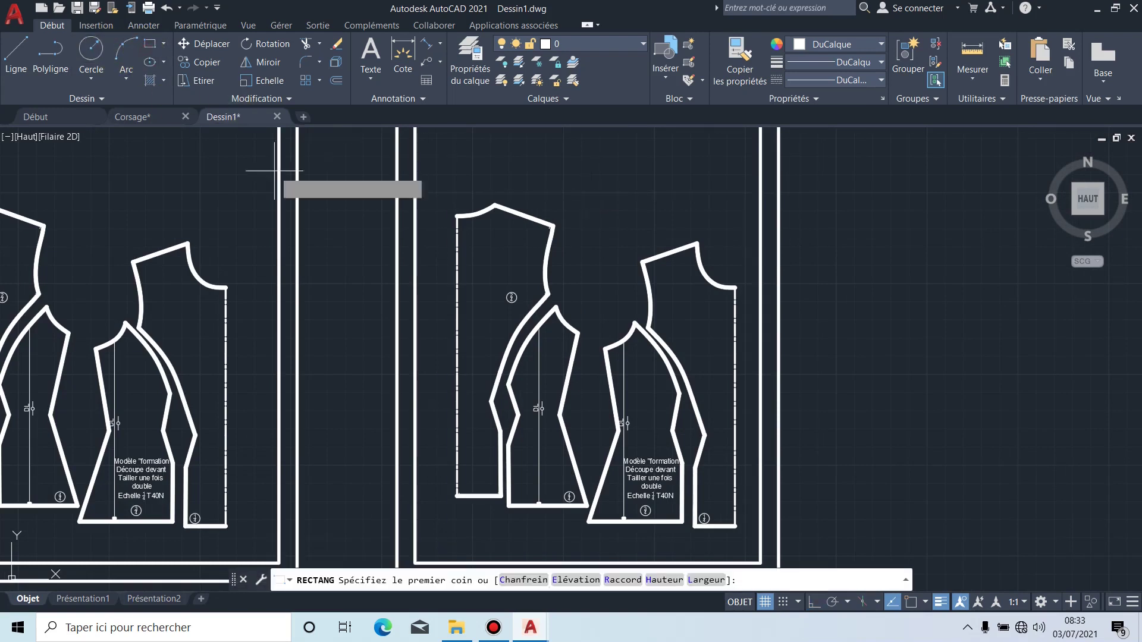
left_click(437, 193)
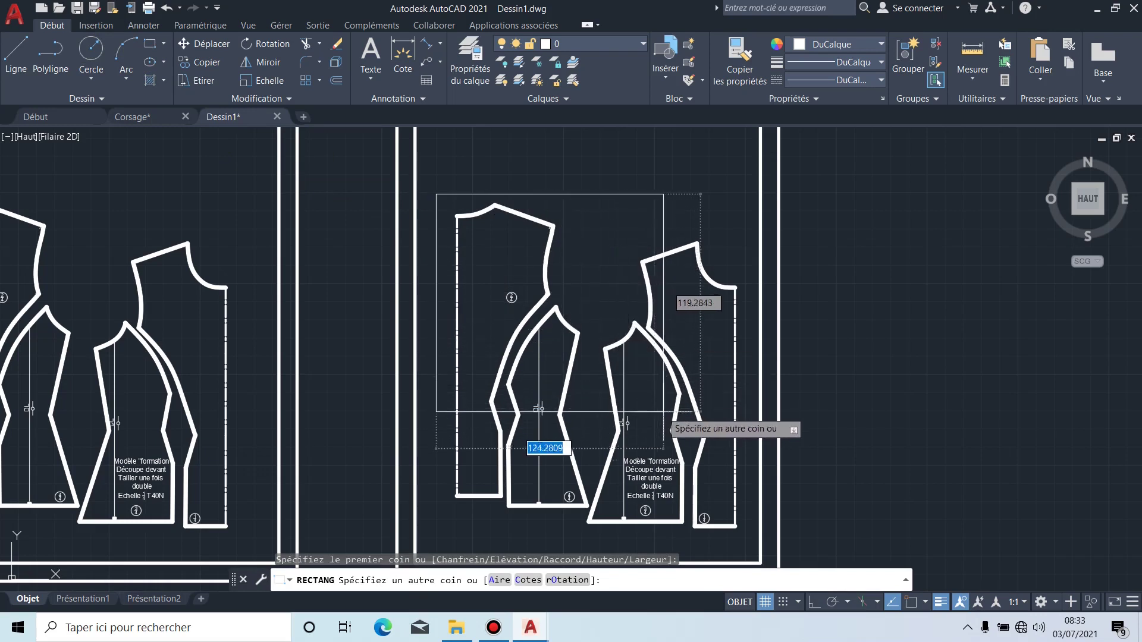
left_click(746, 534)
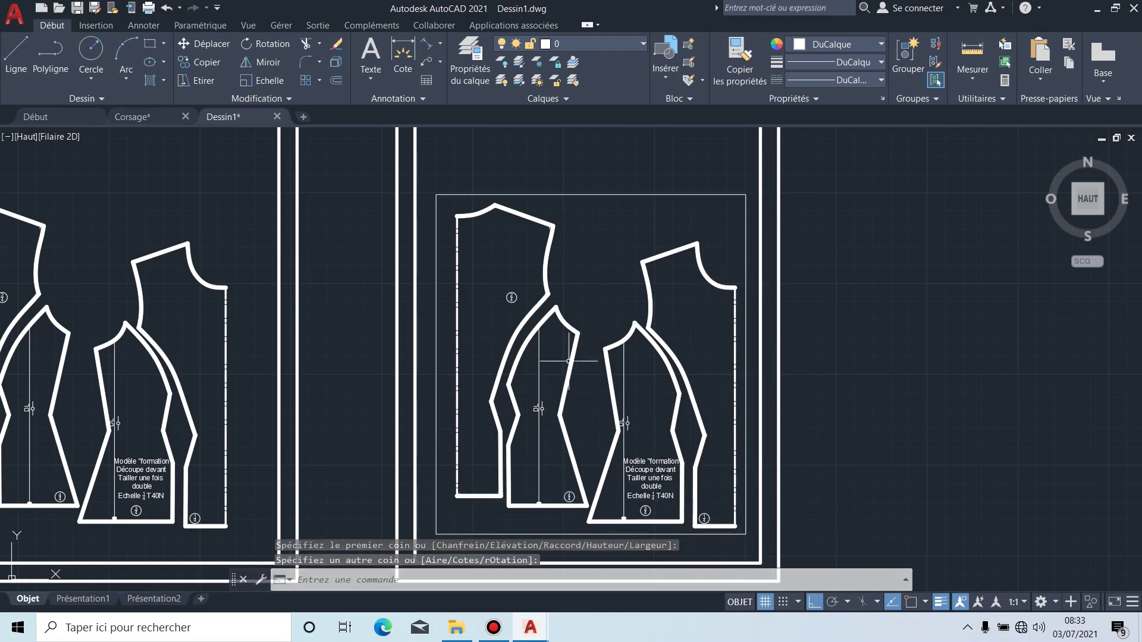
Step: Hatch the area between the panels and the enclosing rectangle on the PLACEMENT sheet with the ANSI31 pattern
middle_click_drag(598, 250, 597, 207)
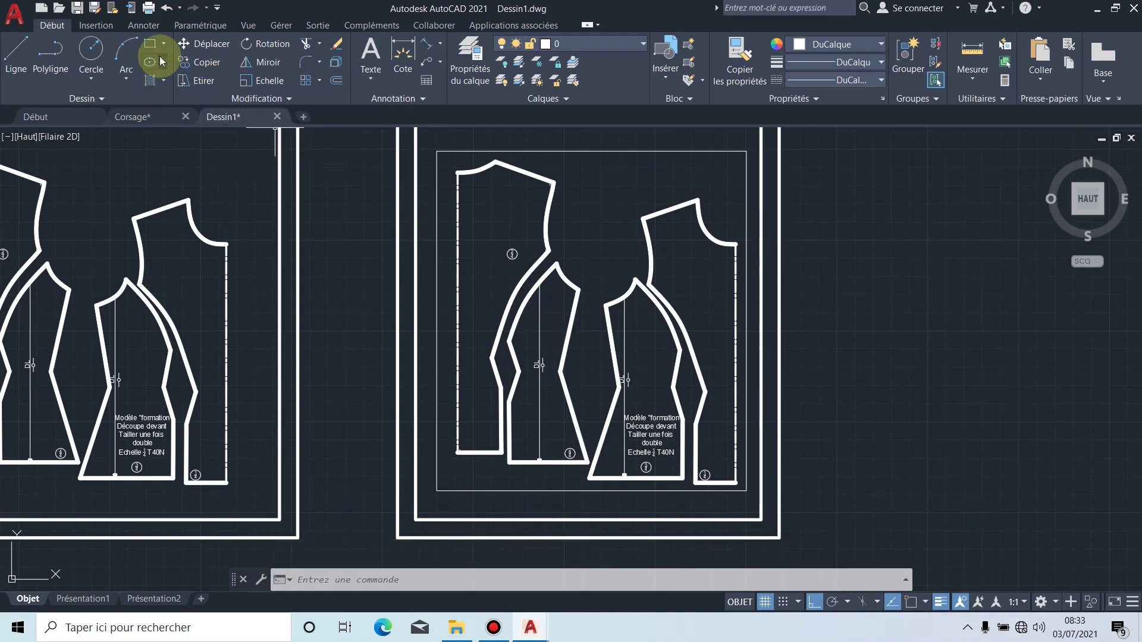
left_click(153, 81)
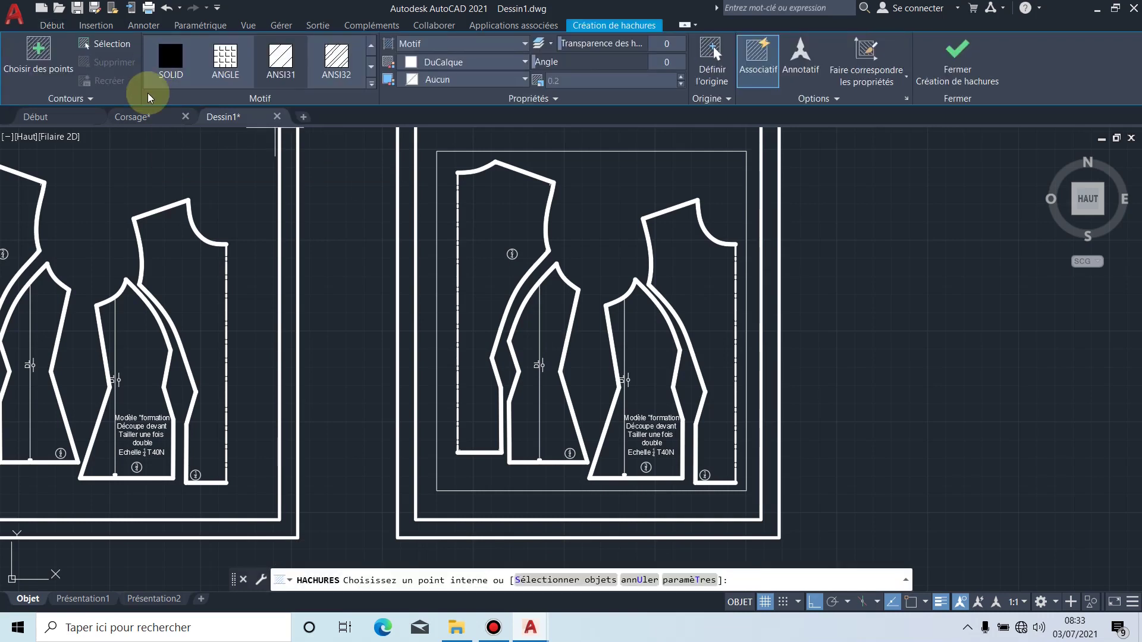
left_click(276, 70)
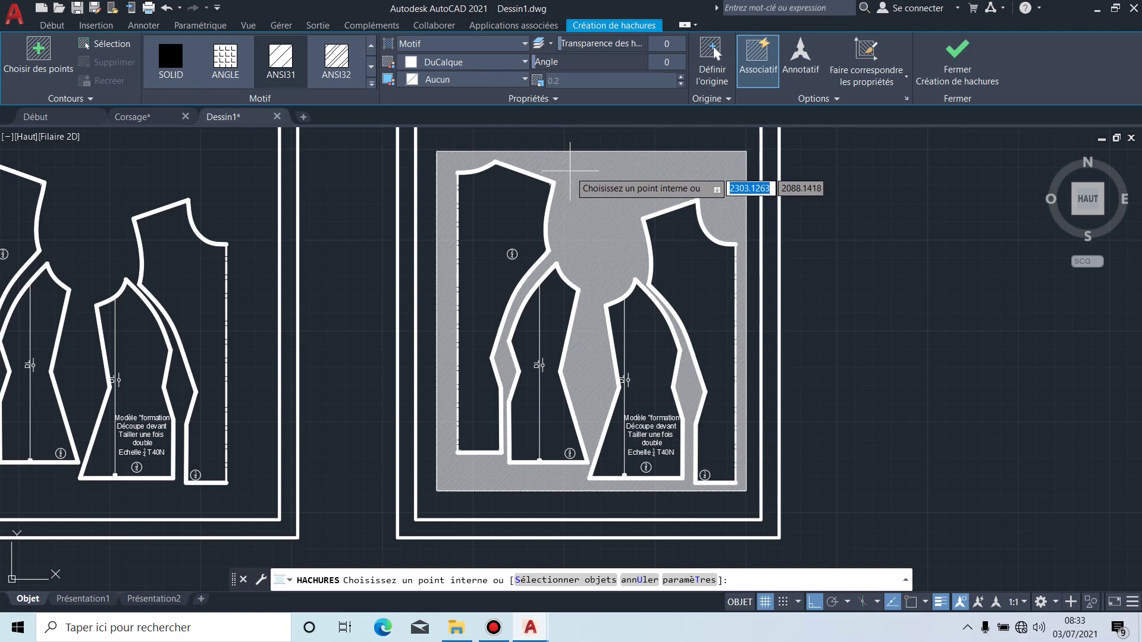
left_click(573, 177)
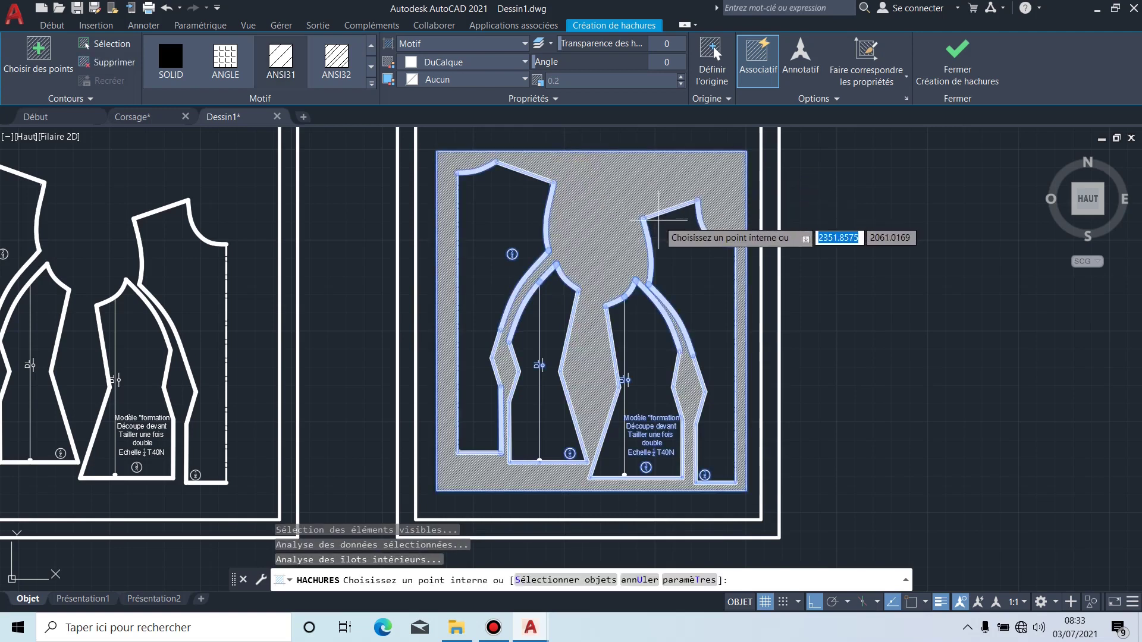
key("Escape")
Step: Select the hatch surrounding the panels on the PLACEMENT sheet and change its pattern scale to 0.22
scroll(629, 226, "up", 5)
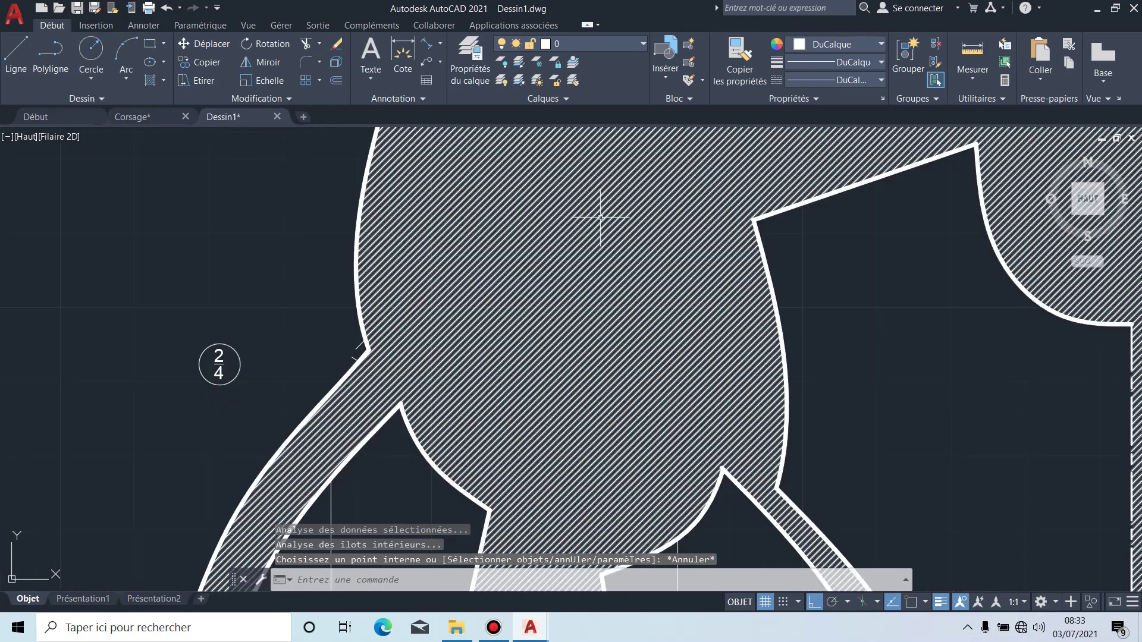
scroll(604, 220, "down", 3)
scroll(598, 211, "up", 4)
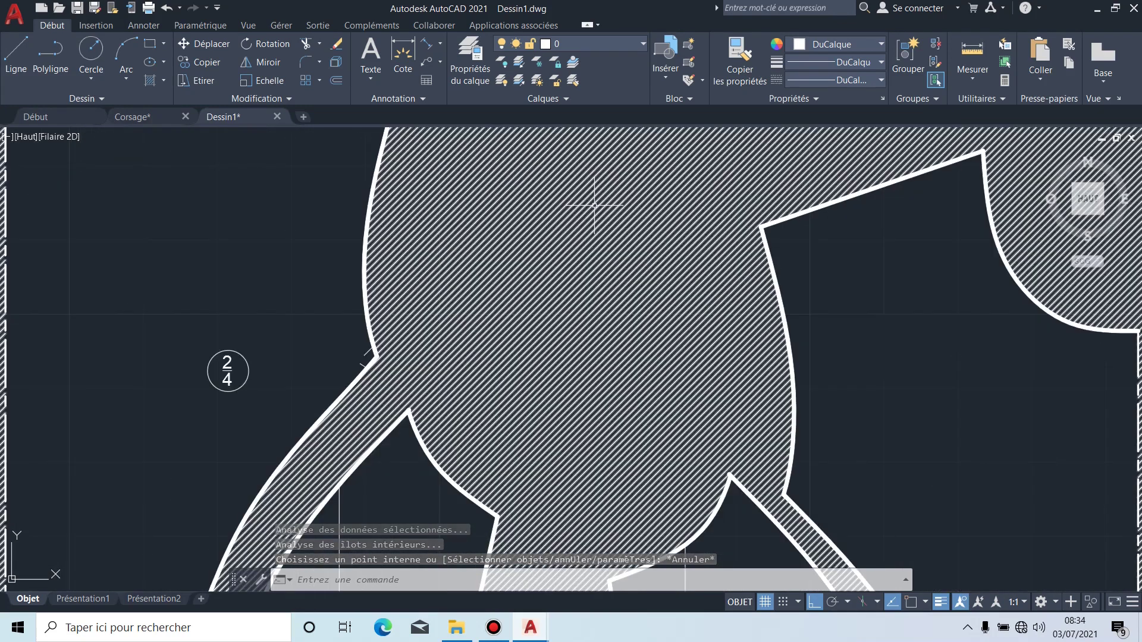
left_click(594, 206)
scroll(595, 202, "down", 4)
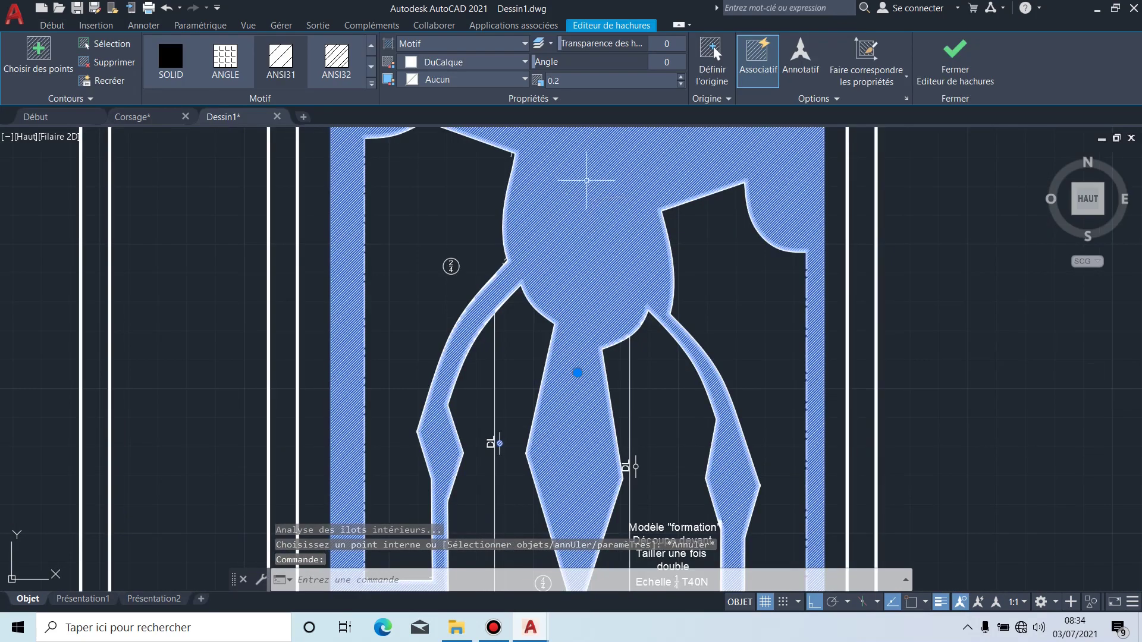
scroll(587, 179, "down", 5)
left_click(569, 80)
type("2")
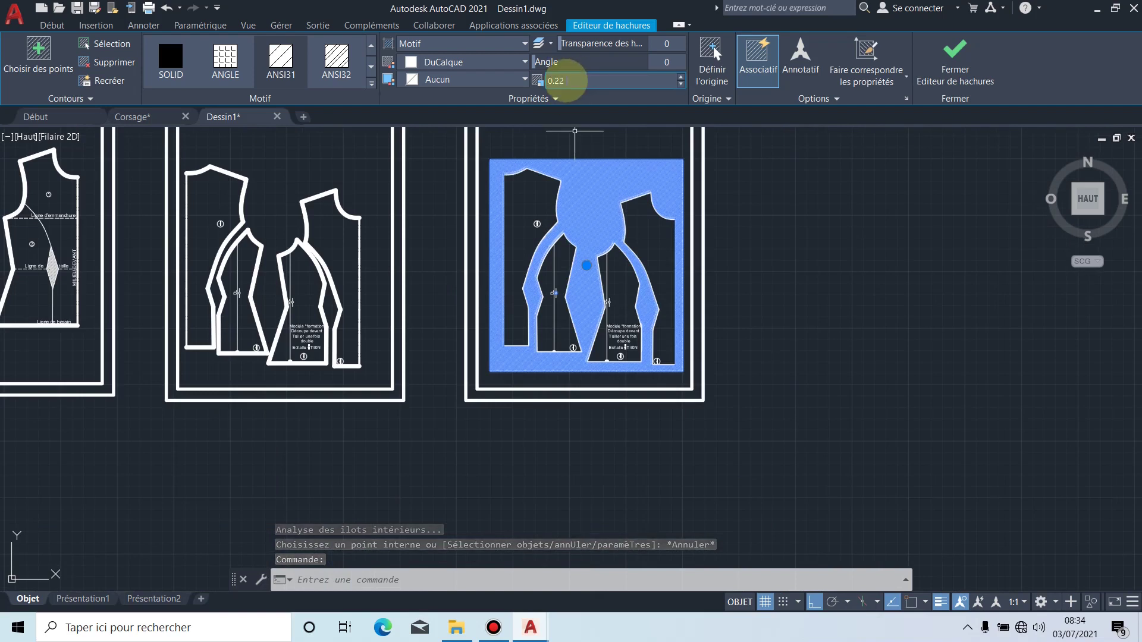
left_click(565, 78)
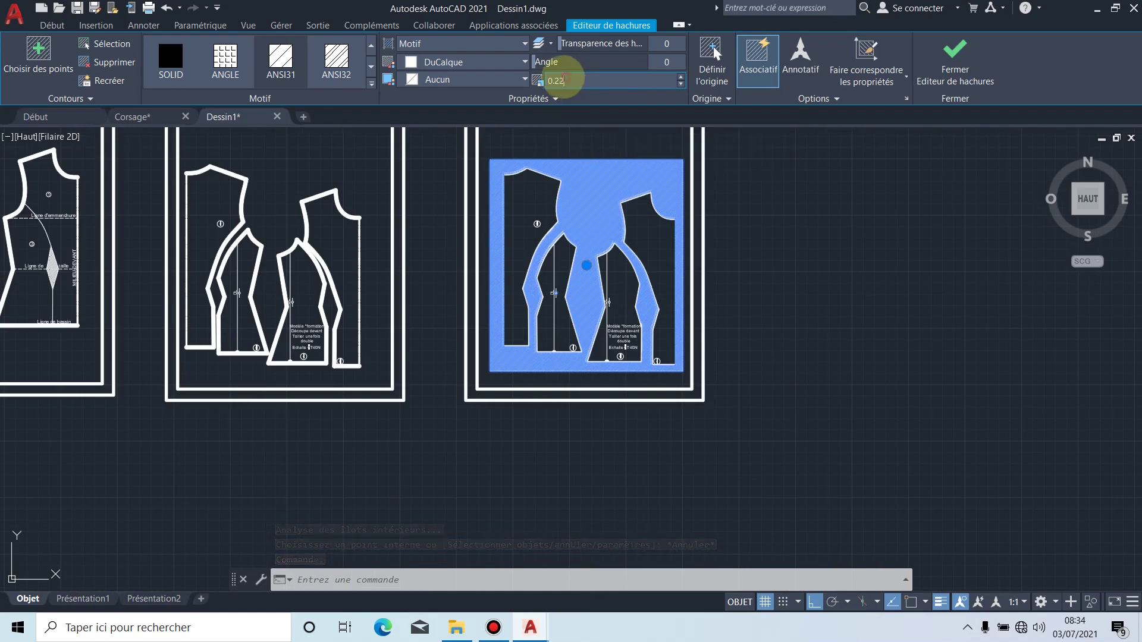
Step: Set the scale of the selected background hatch to 0.4 and check its line density
double_click(579, 84)
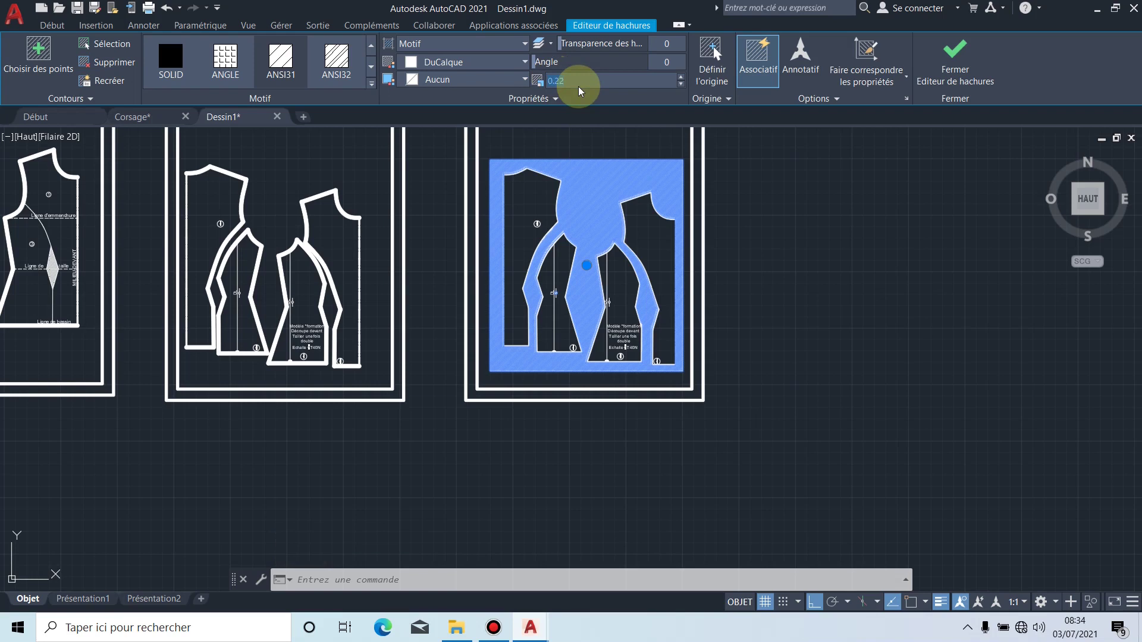
type("0")
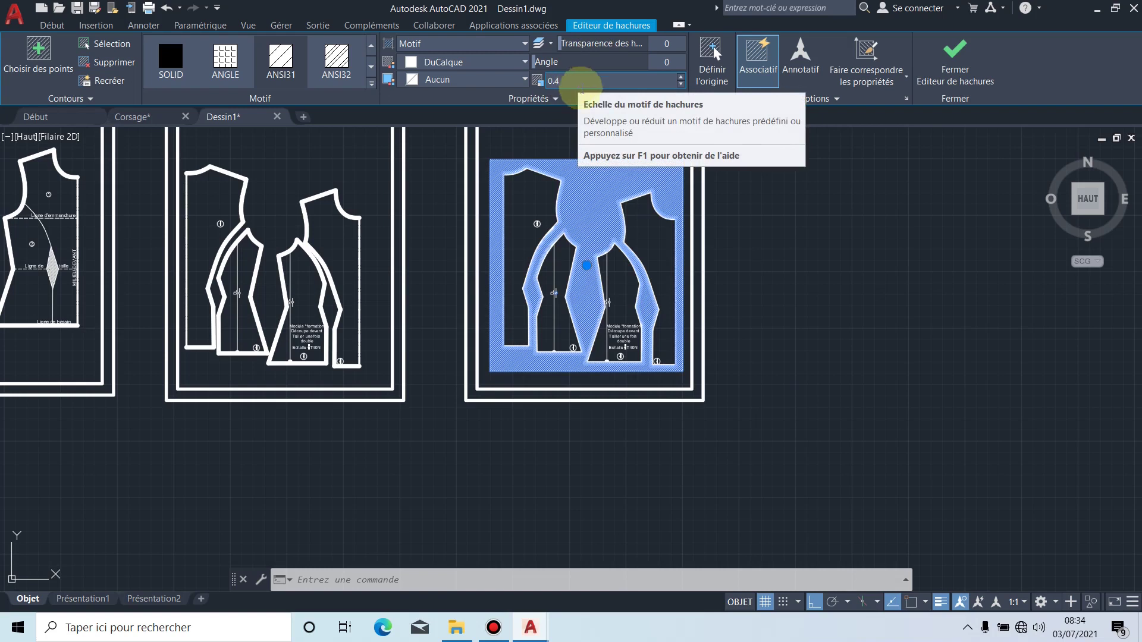
scroll(614, 206, "up", 6)
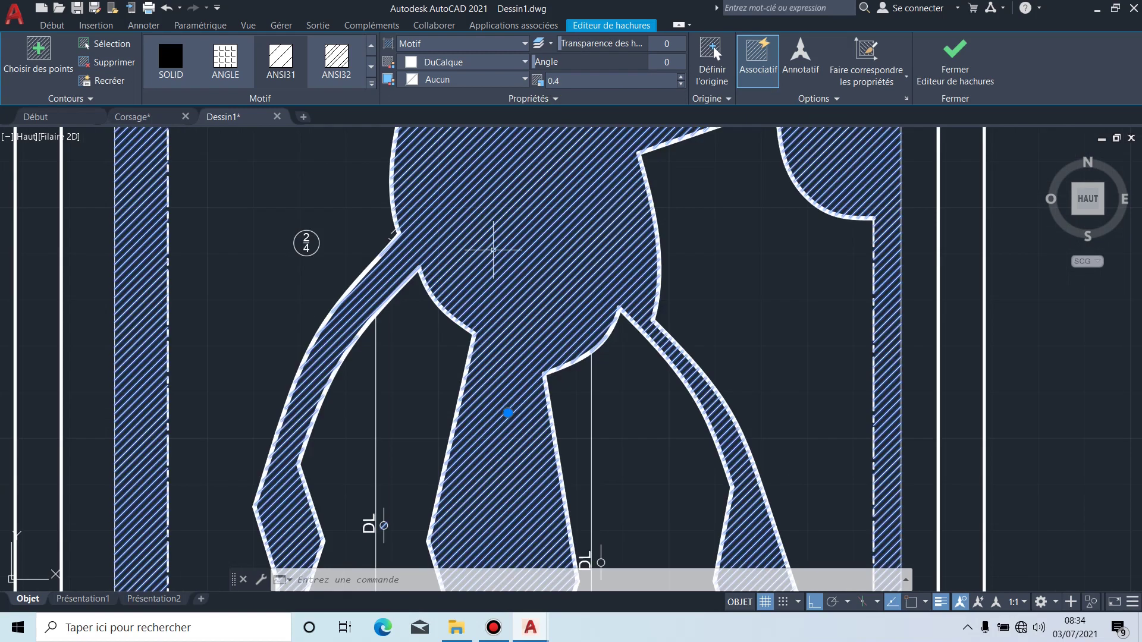
key("Escape")
scroll(520, 288, "down", 3)
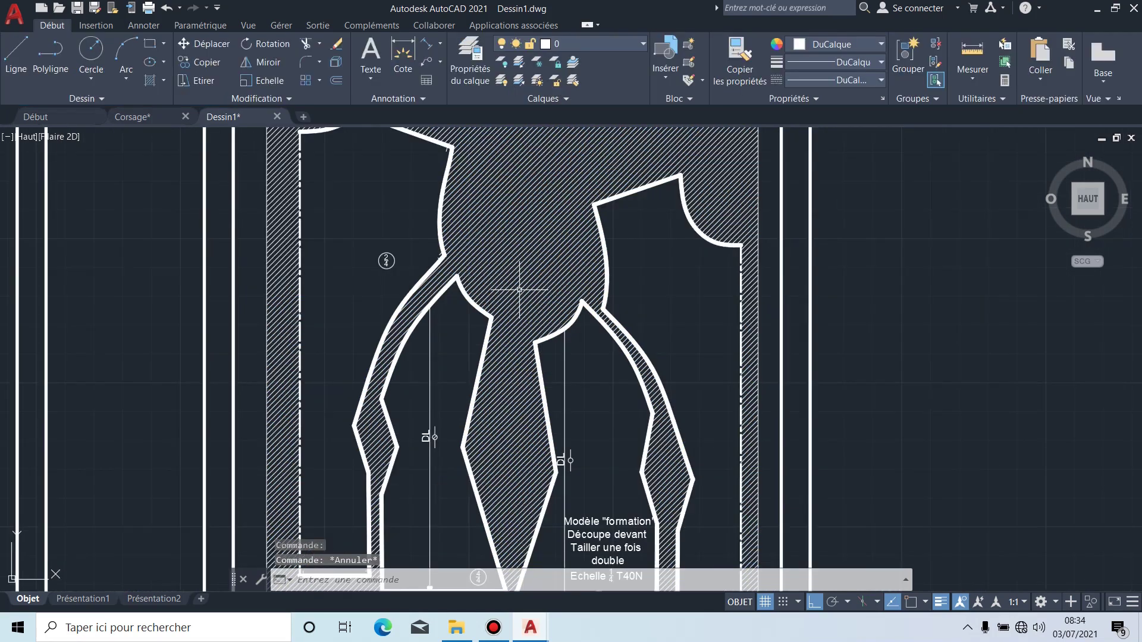
scroll(561, 337, "up", 2)
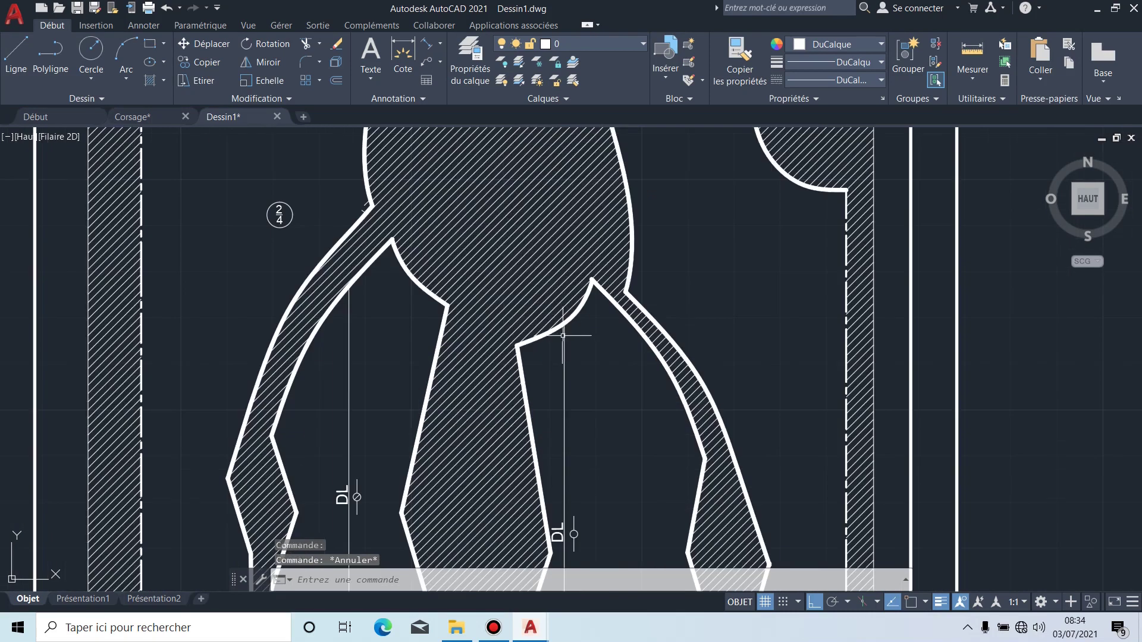
scroll(519, 285, "down", 2)
scroll(582, 427, "down", 2)
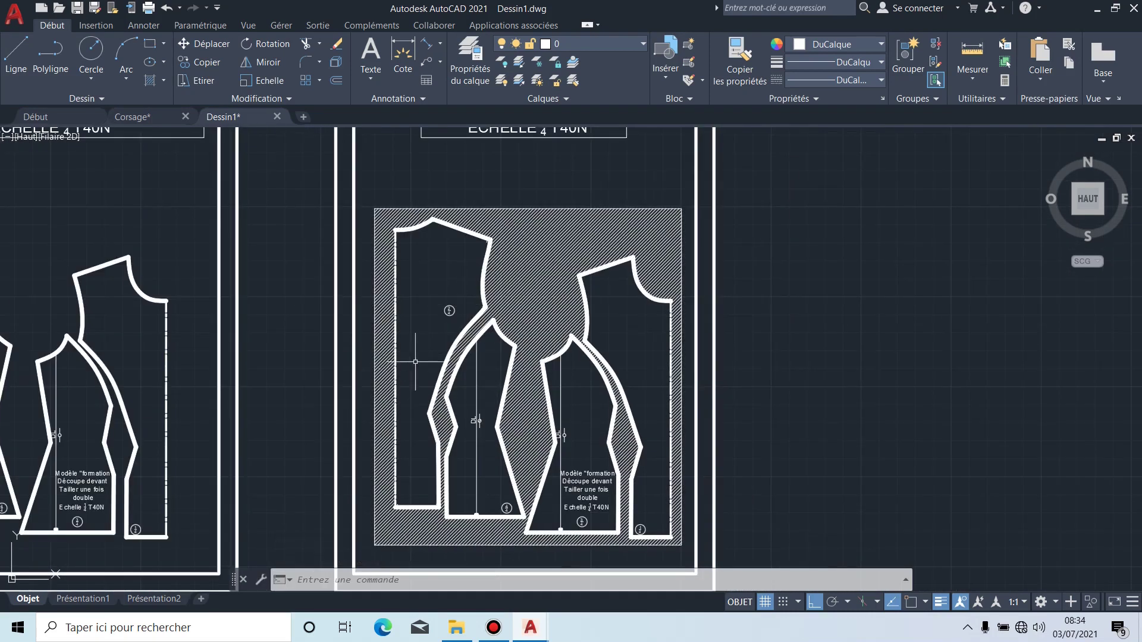
Step: Delete the hatch surrounding the bodice pattern pieces in the last sheet
middle_click_drag(482, 203, 583, 168)
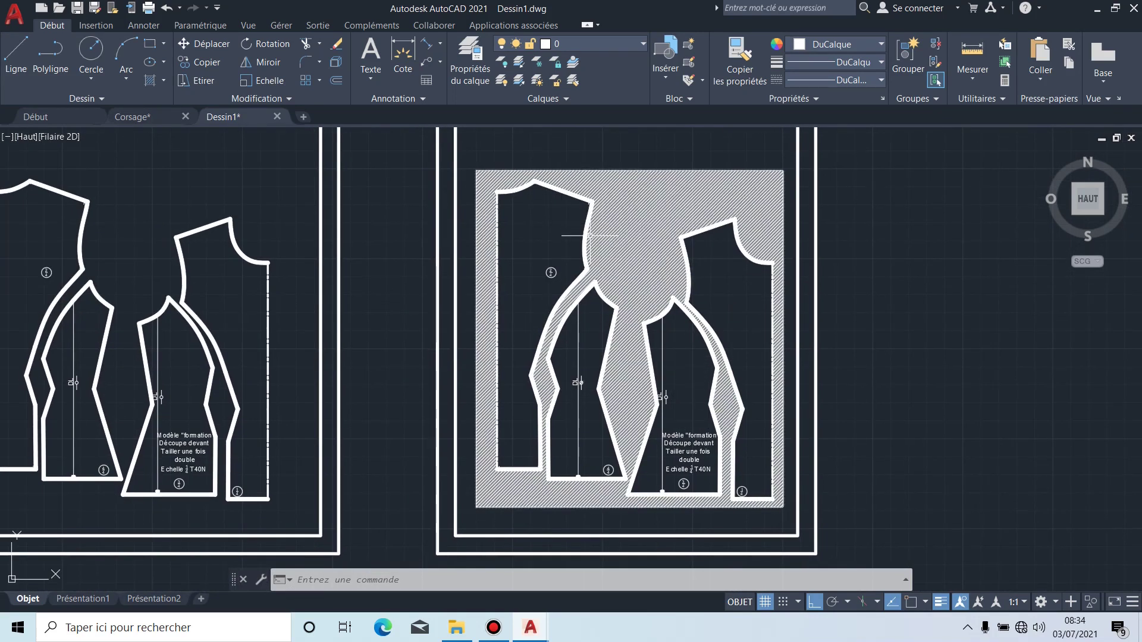
left_click(626, 241)
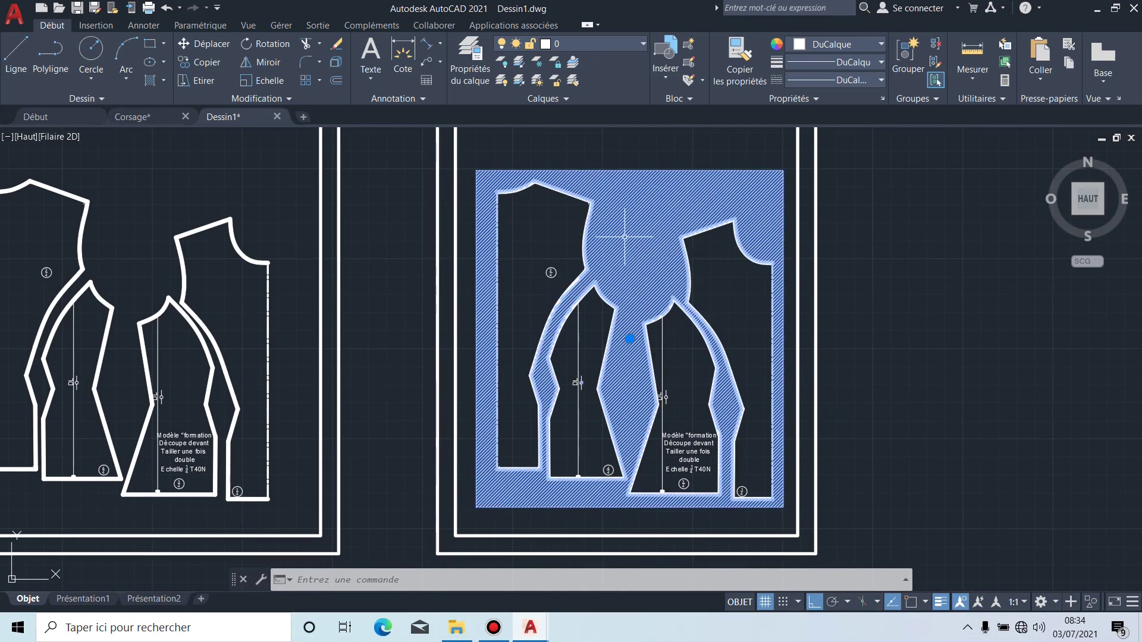
key("Delete")
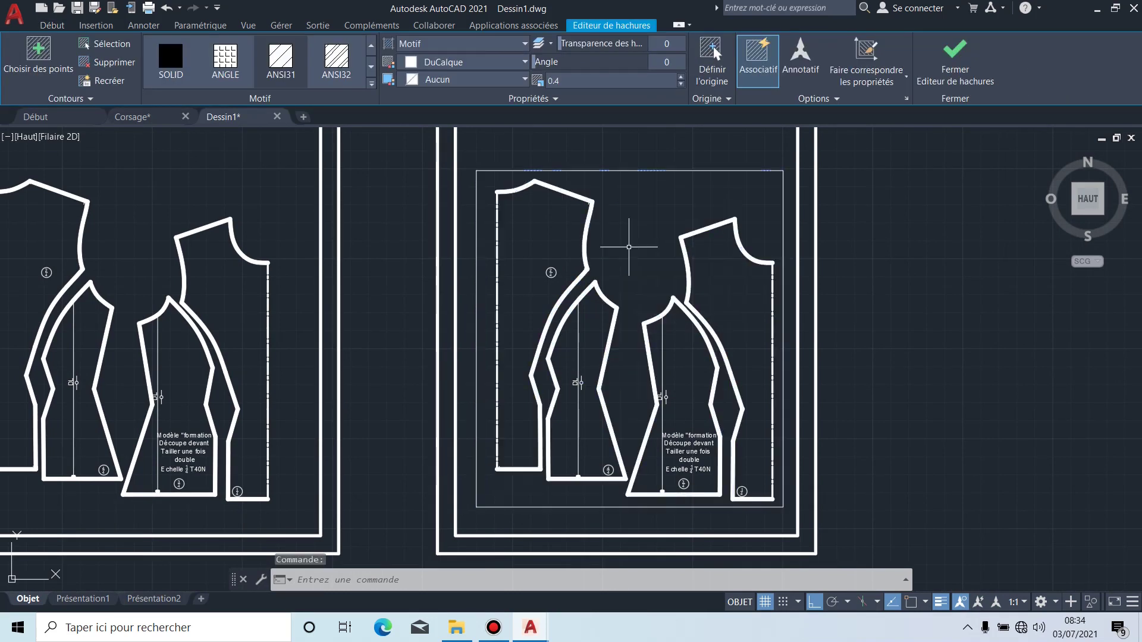
Step: Move the two front pattern pieces with their labels upward inside the thin rectangle of the last sheet, with ortho mode off
scroll(730, 434, "up", 2)
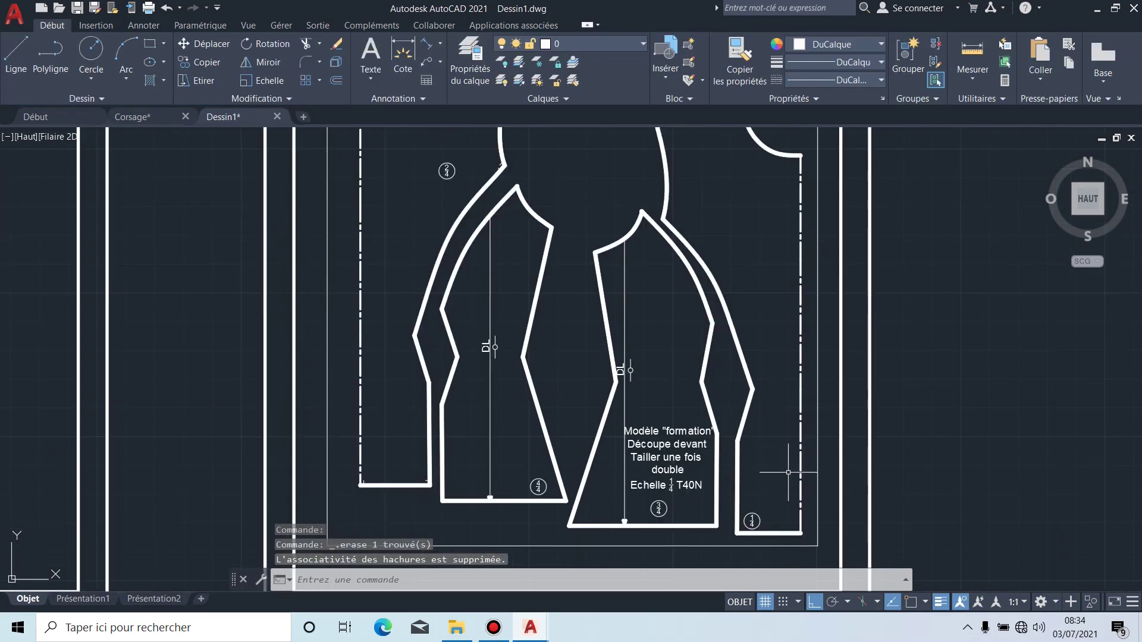
left_click(808, 537)
middle_click_drag(658, 144, 658, 225)
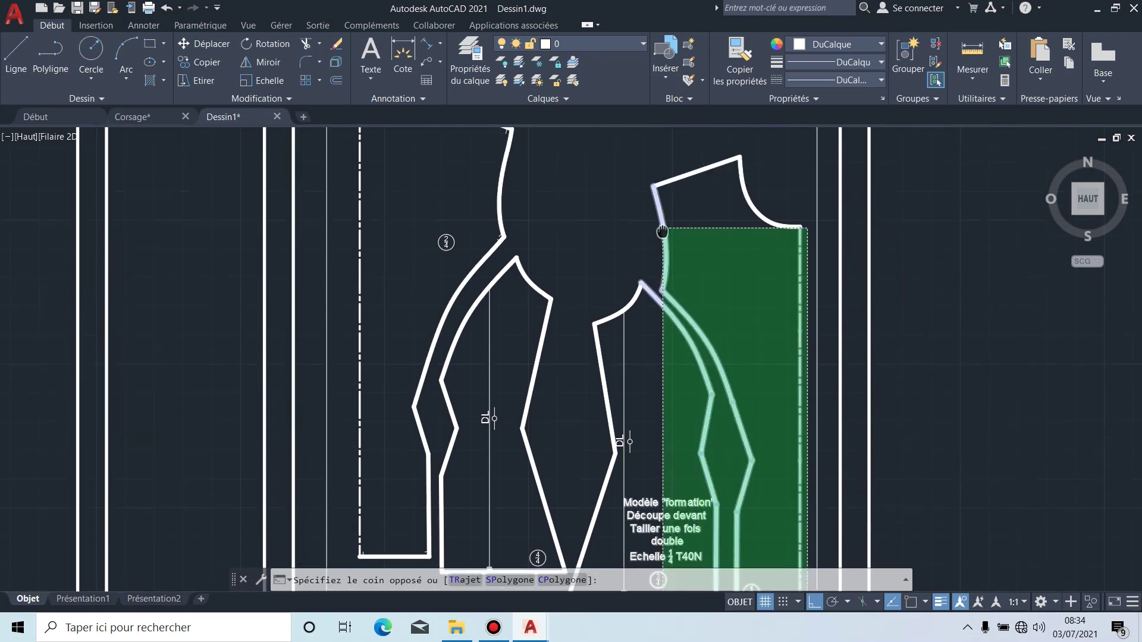
left_click(586, 178)
scroll(586, 178, "down", 3)
scroll(627, 239, "up", 3)
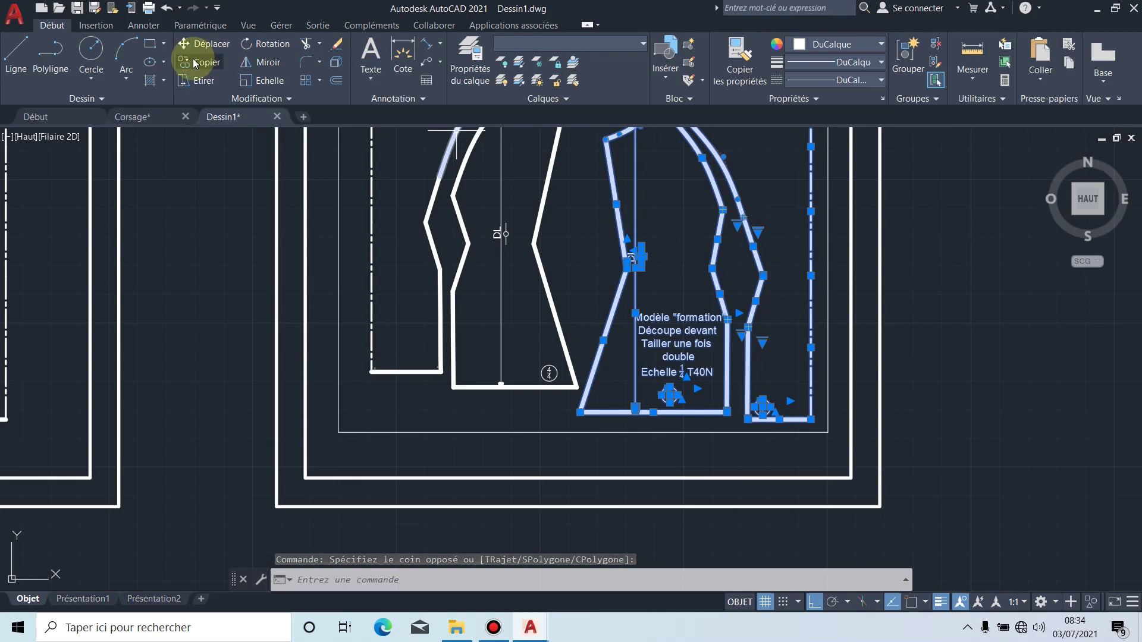
left_click(208, 48)
scroll(627, 388, "up", 3)
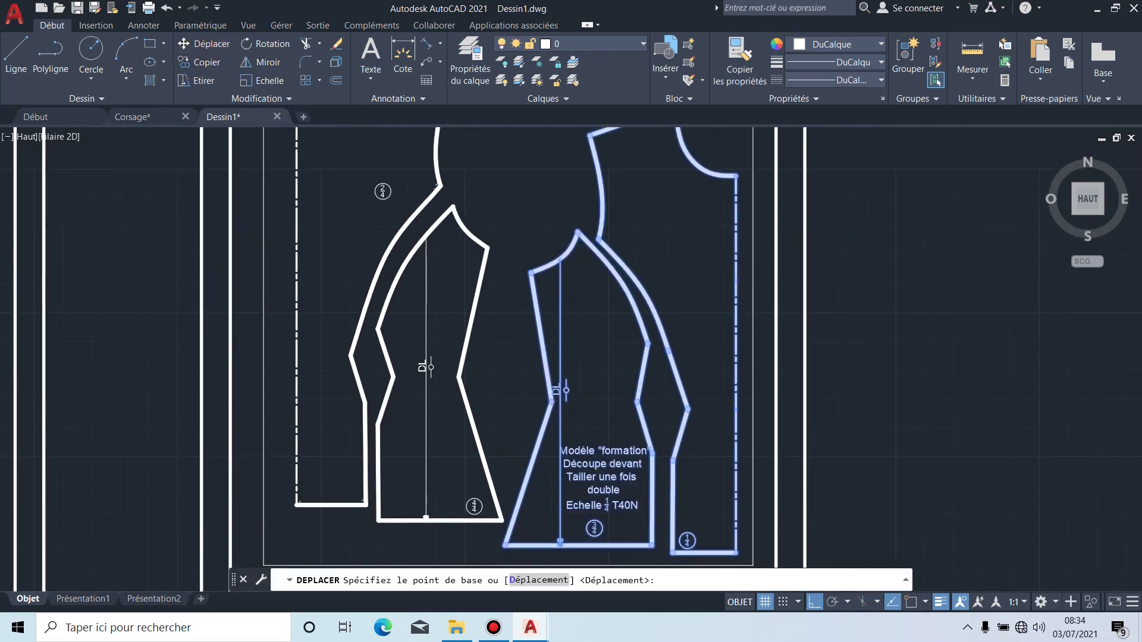
left_click(626, 388)
middle_click_drag(625, 318, 619, 415)
left_click(814, 602)
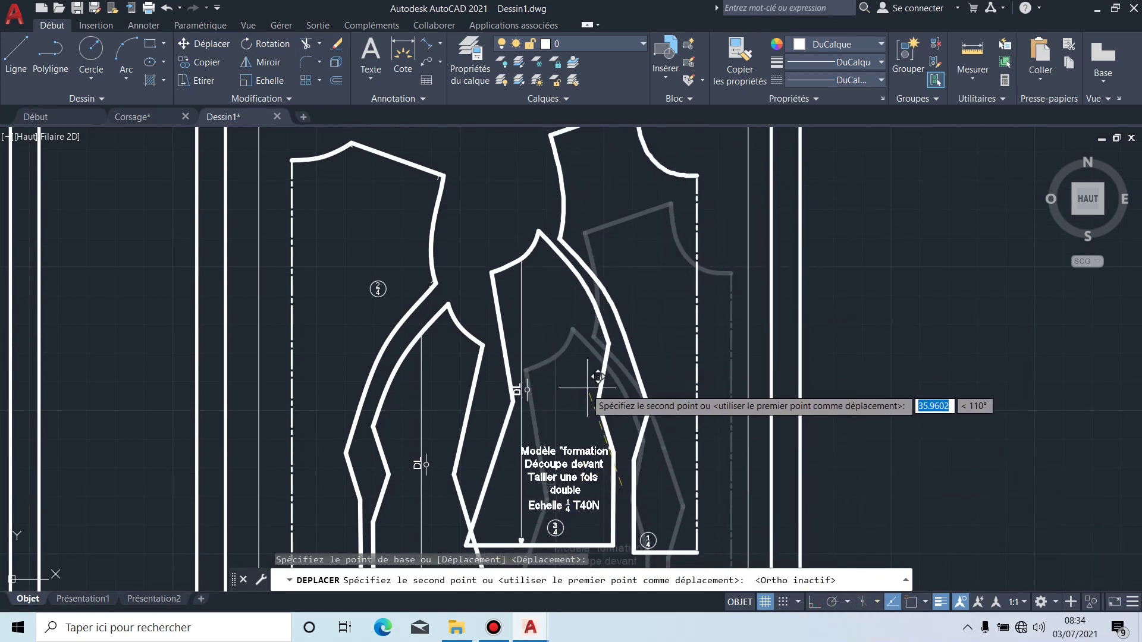
mouse_move(597, 380)
middle_mouse_down()
mouse_move(599, 461)
mouse_move(740, 410)
middle_mouse_up()
scroll(740, 411, "down", 2)
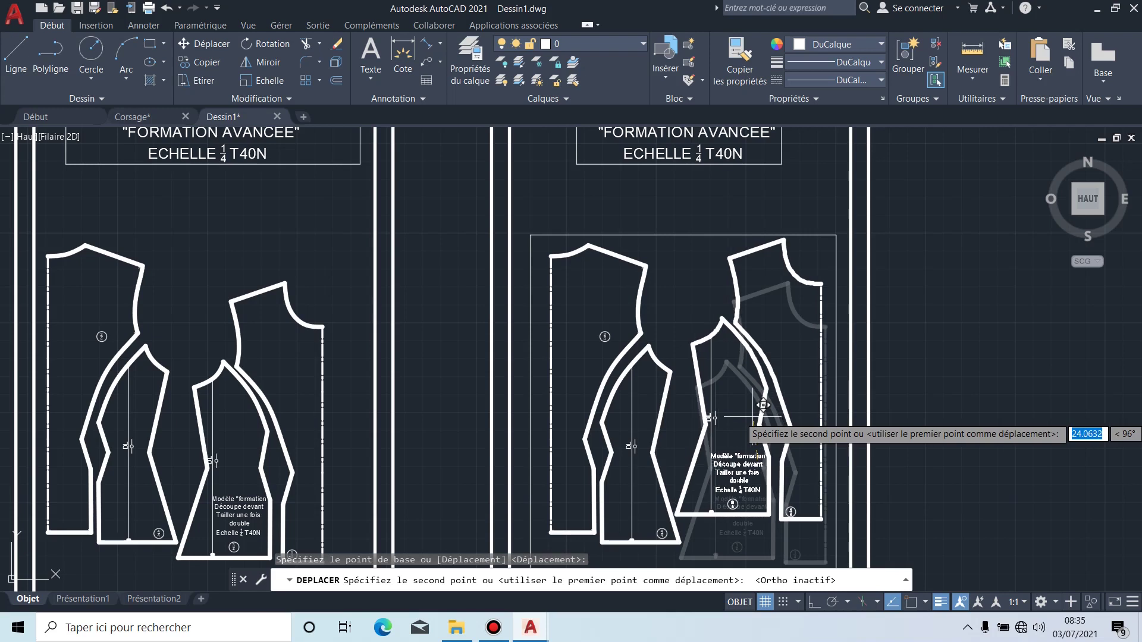
left_click(753, 417)
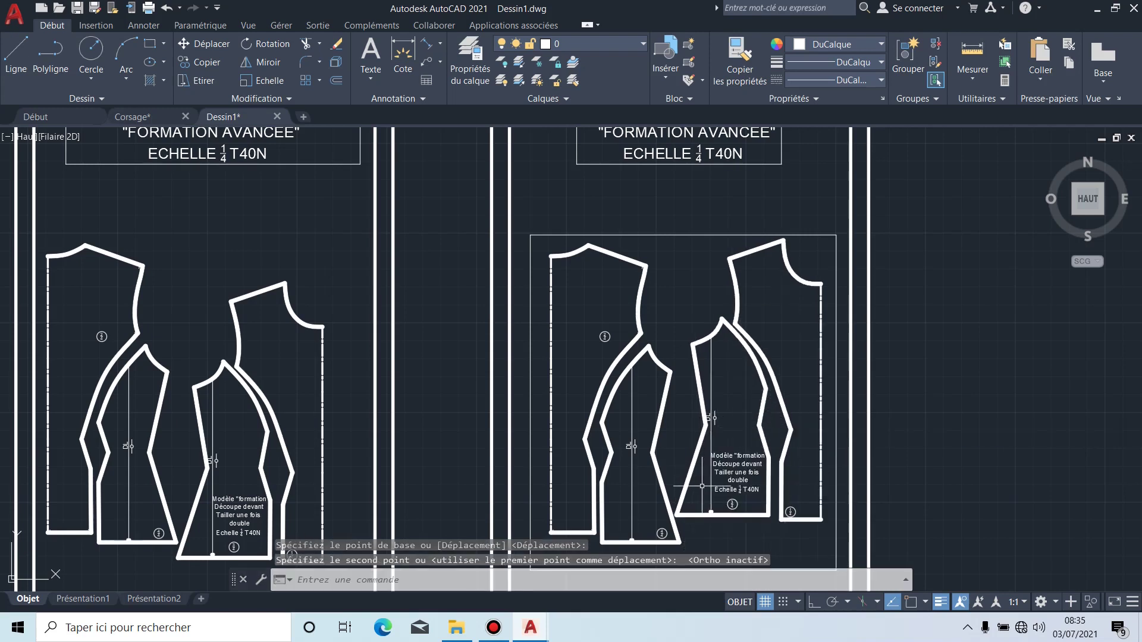
Step: Stretch the bottom edge of the thin rectangle straight up toward the pattern pieces, with ortho mode on
middle_click_drag(704, 496, 710, 442)
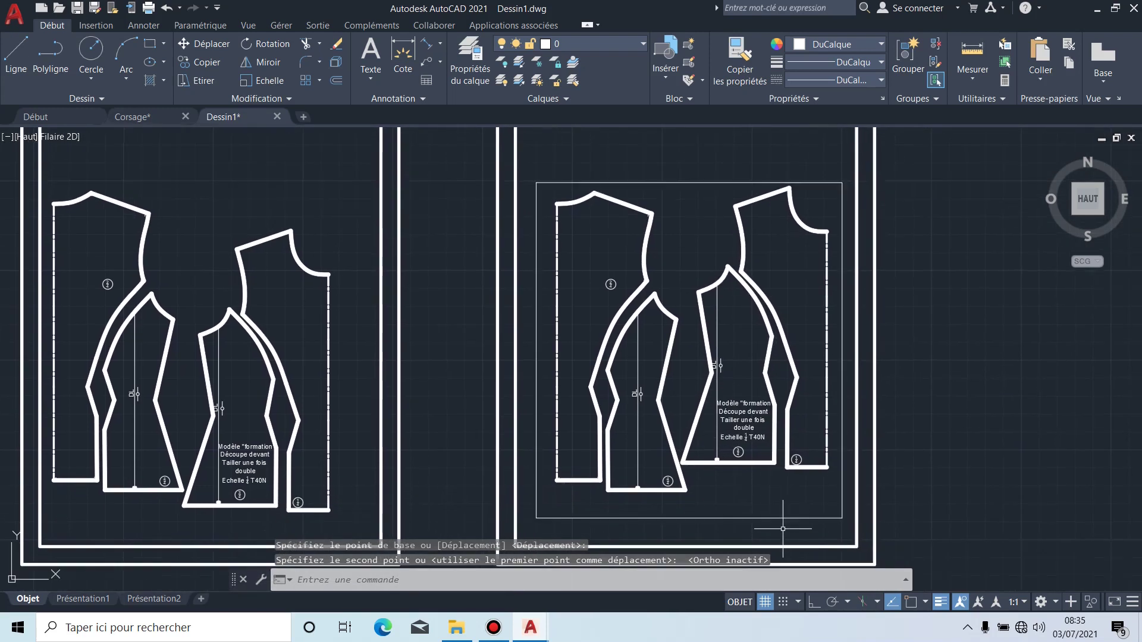
mouse_move(783, 514)
middle_mouse_down()
mouse_move(758, 470)
mouse_move(727, 473)
middle_mouse_up()
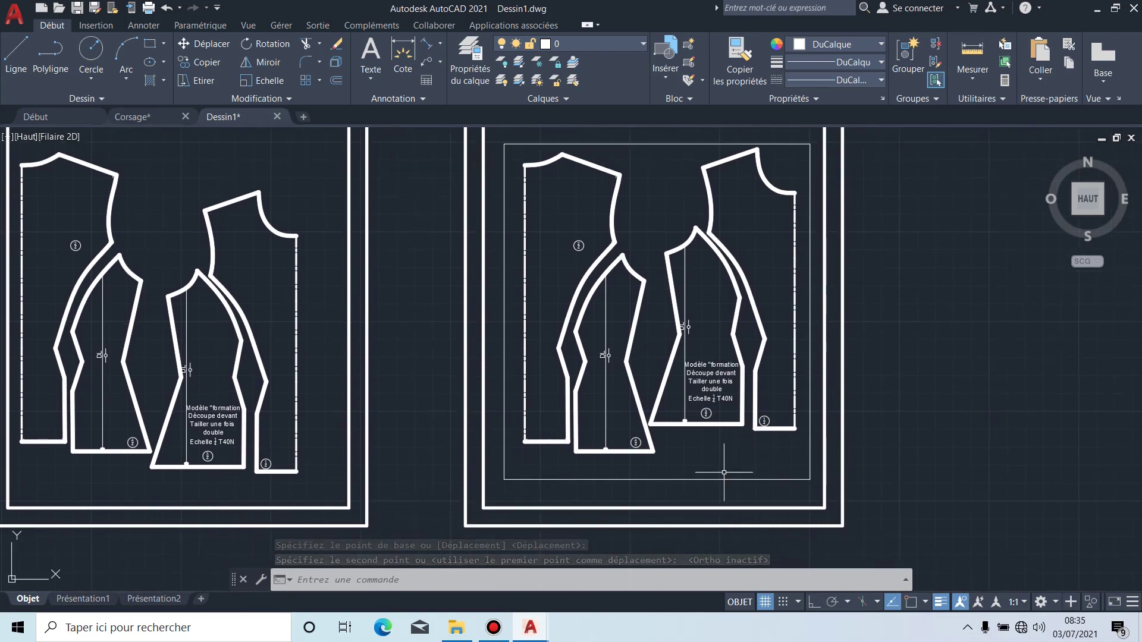
left_click(726, 480)
scroll(721, 479, "up", 3)
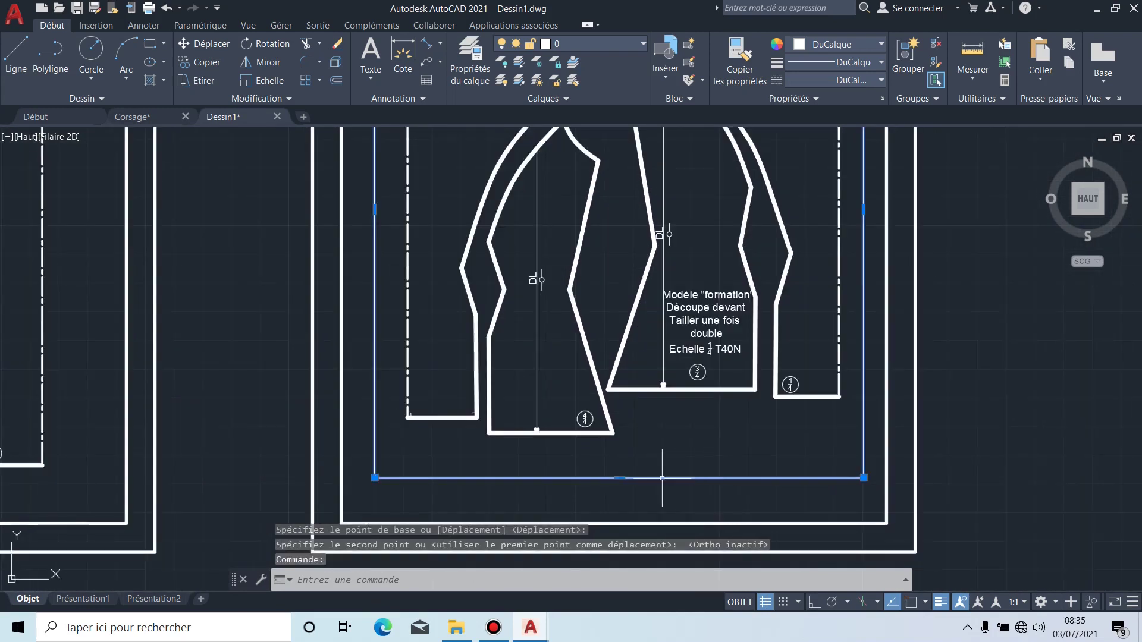
left_click(619, 478)
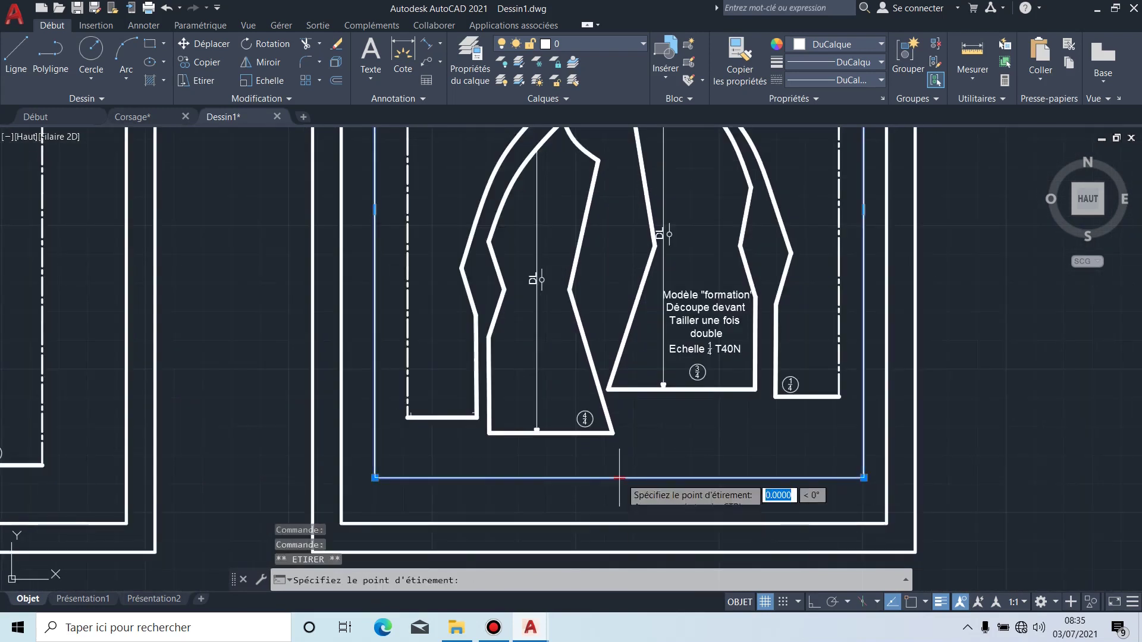
left_click(814, 602)
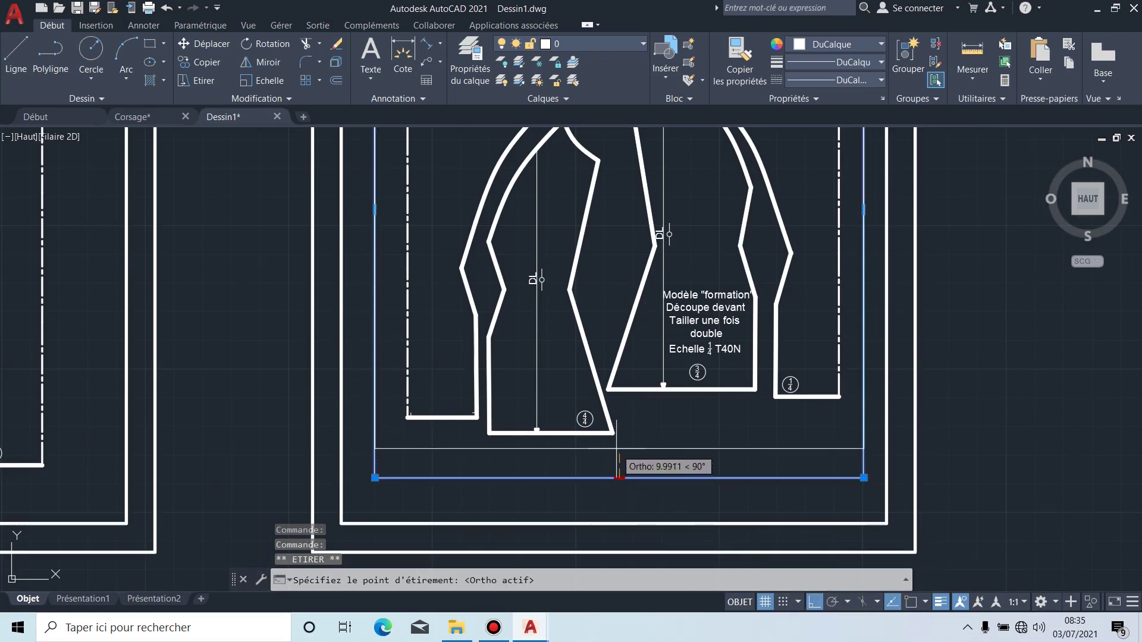
left_click(617, 443)
Step: Stretch the right and left edges of the thin rectangle inward so they sit closer to the pattern pieces
middle_click_drag(678, 415, 595, 609)
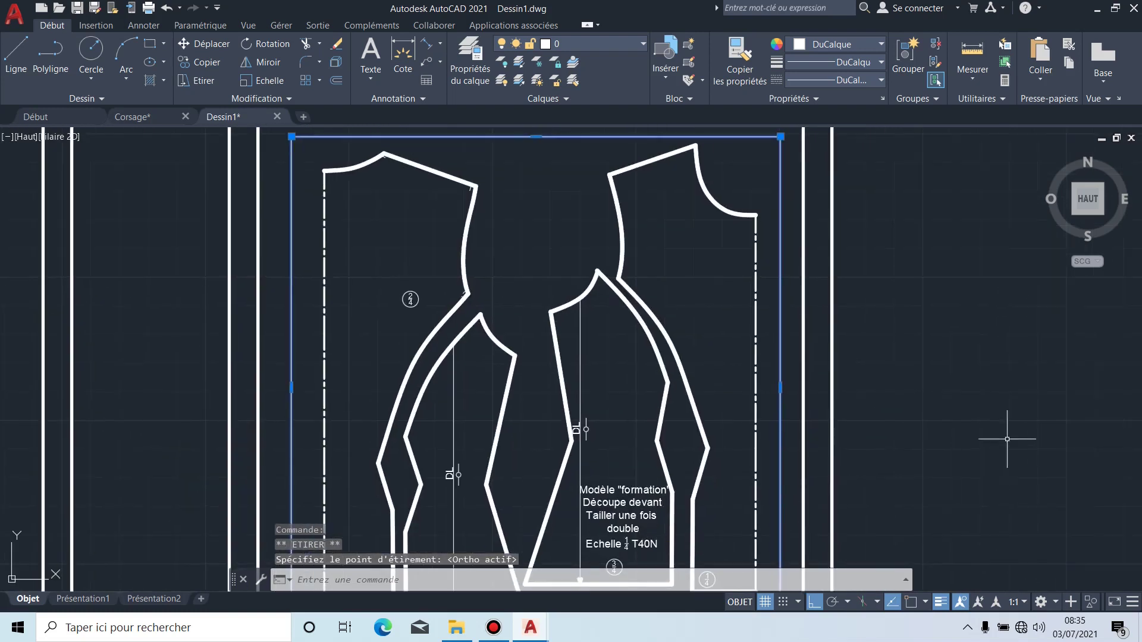
left_click(781, 388)
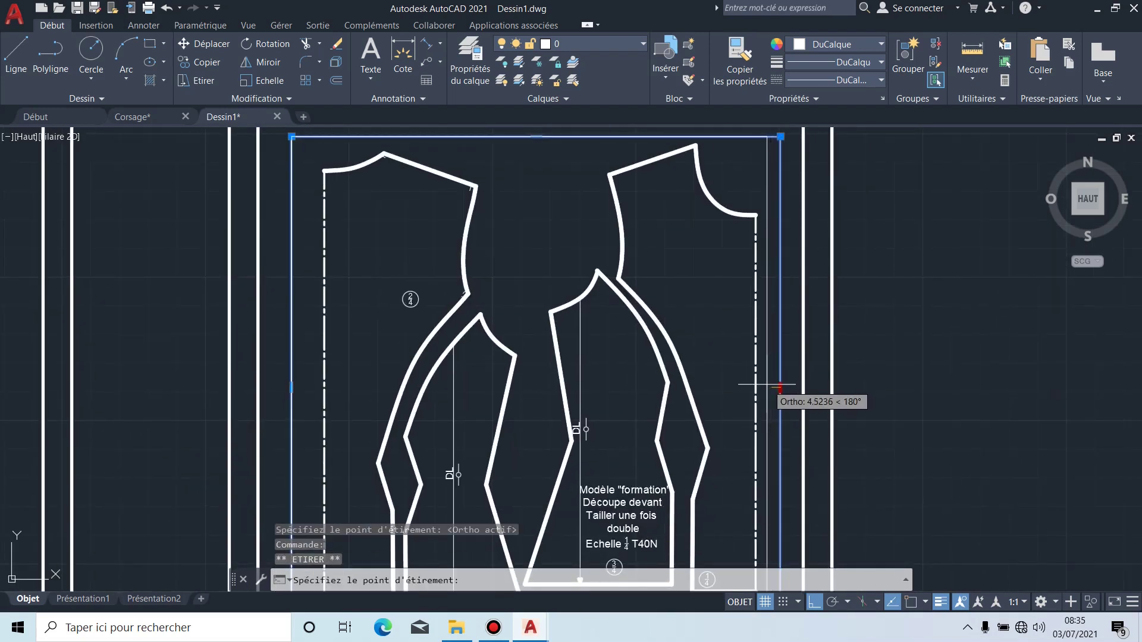
left_click(764, 381)
middle_click_drag(298, 217, 472, 285)
mouse_move(569, 301)
middle_mouse_down()
mouse_move(681, 253)
mouse_move(693, 230)
middle_mouse_up()
middle_click_drag(554, 394, 574, 303)
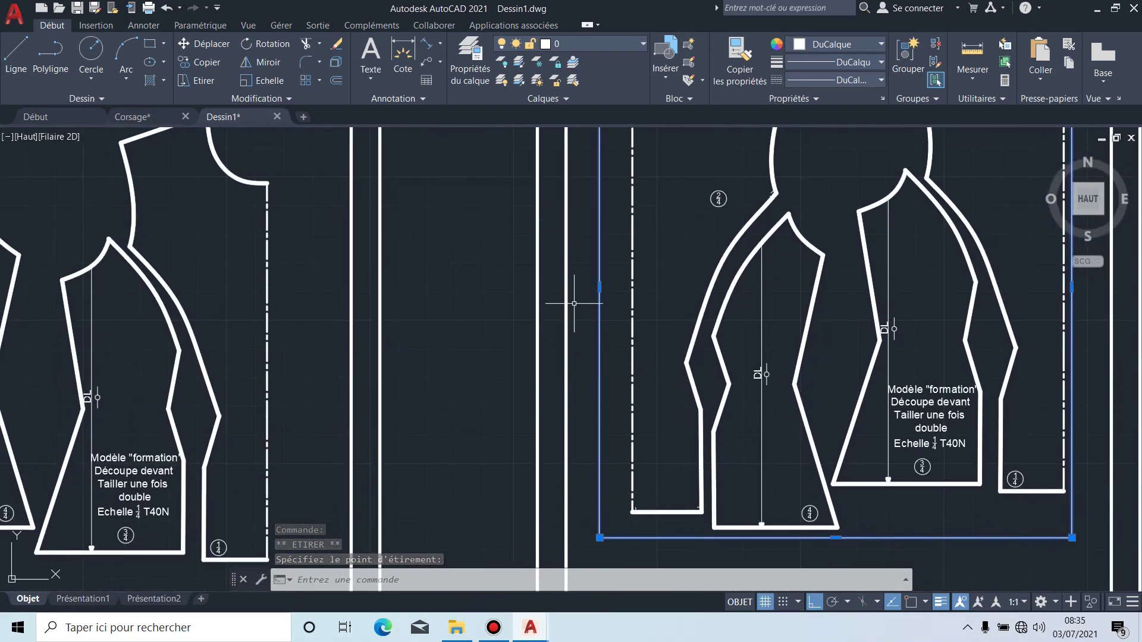
left_click(599, 287)
left_click(617, 309)
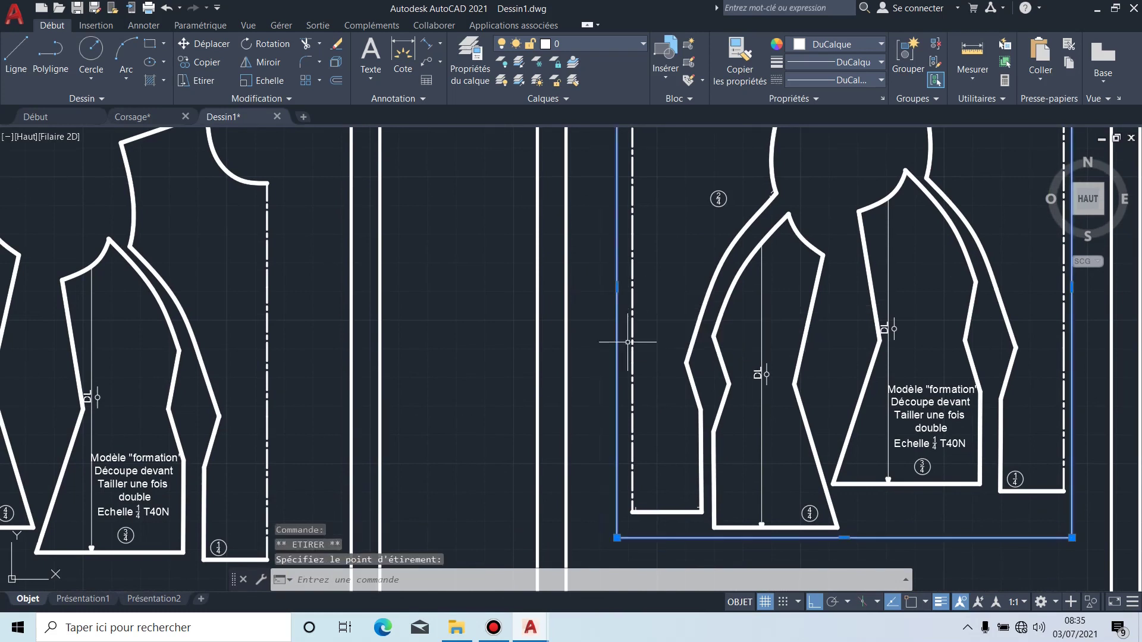
middle_click_drag(689, 308, 598, 352)
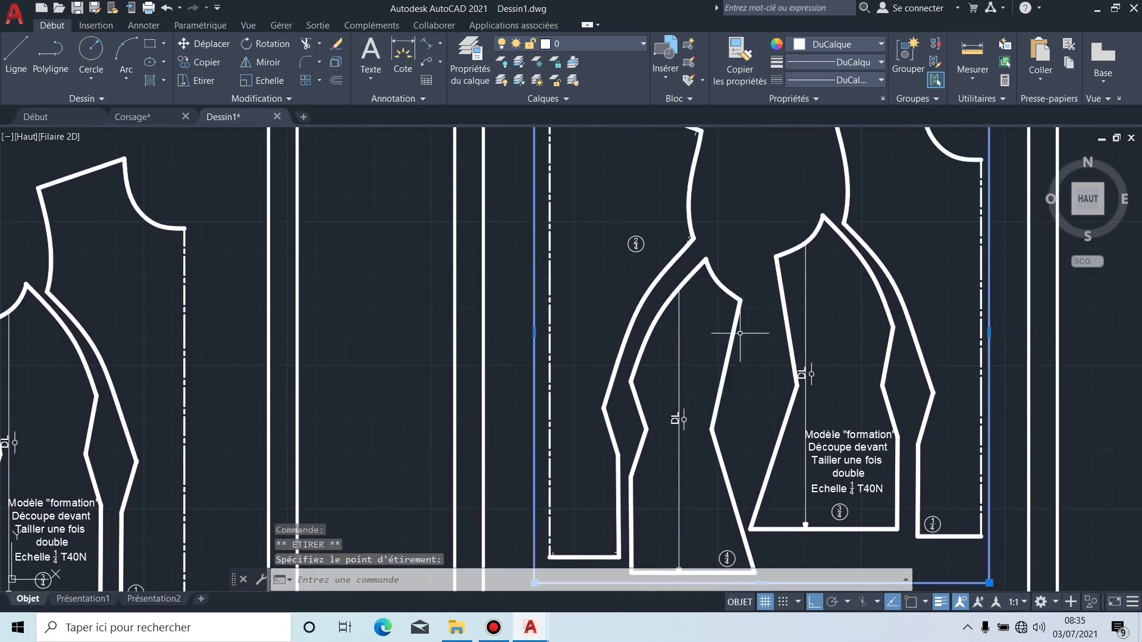
scroll(739, 318, "down", 2)
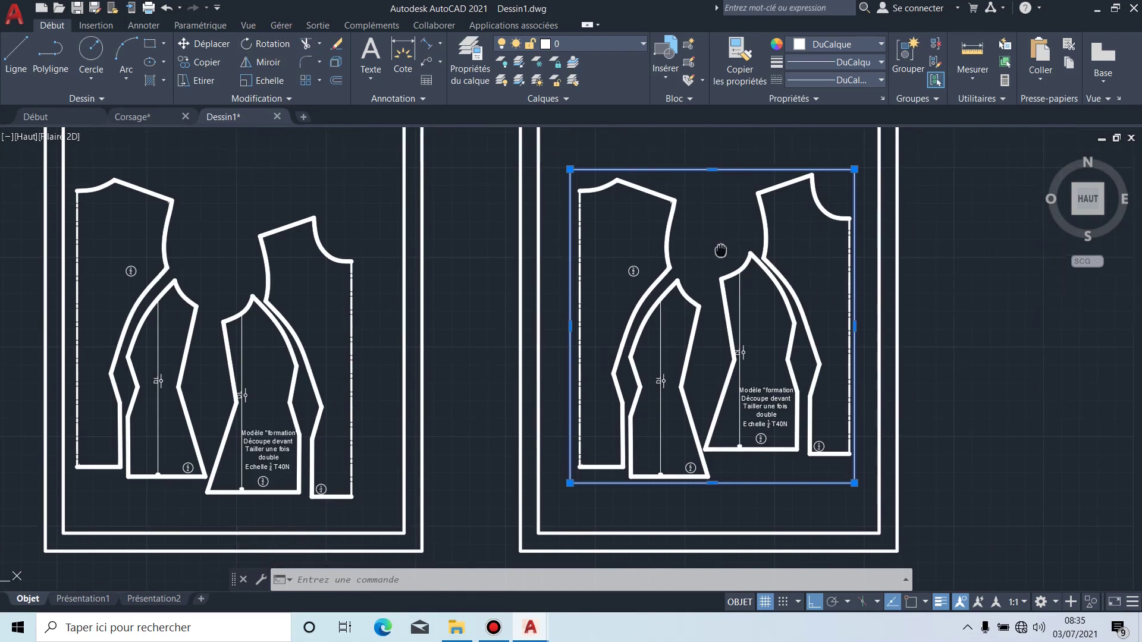
middle_click_drag(764, 246, 721, 253)
key("Escape")
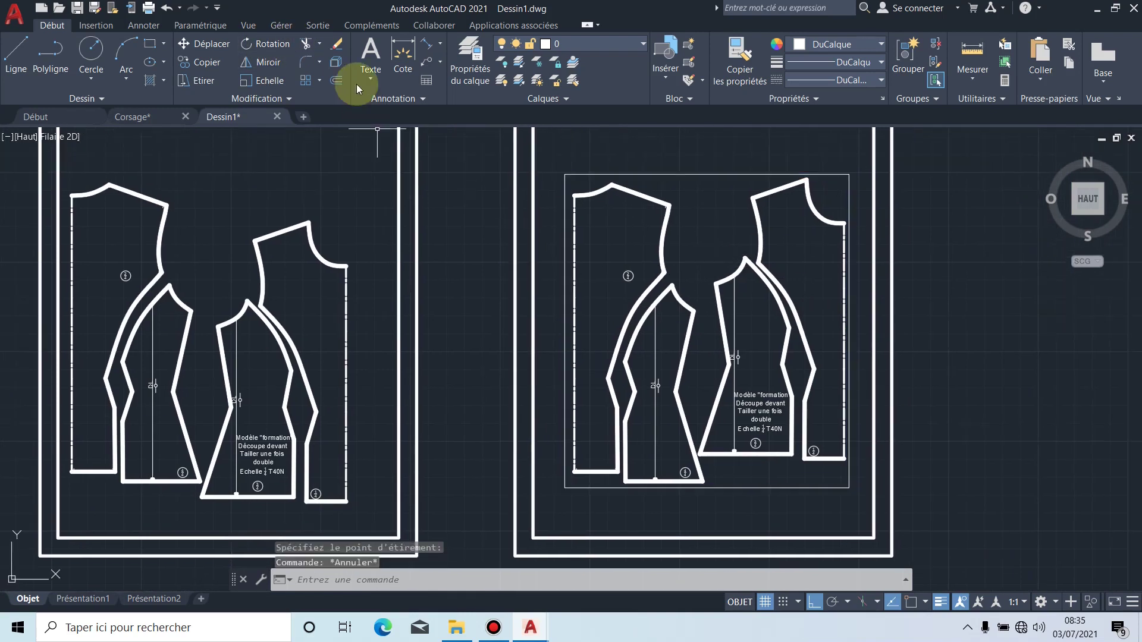
Step: Hatch the area between the thin rectangle and the pattern pieces with the ANSI31 pattern at scale 0.4
left_click(148, 77)
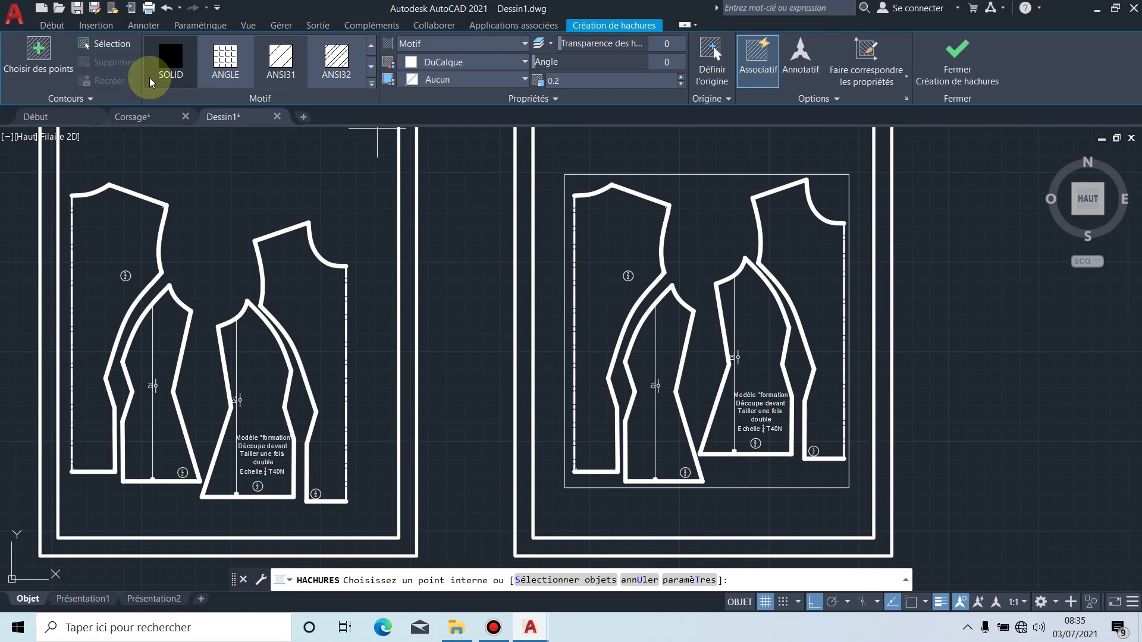
left_click(286, 75)
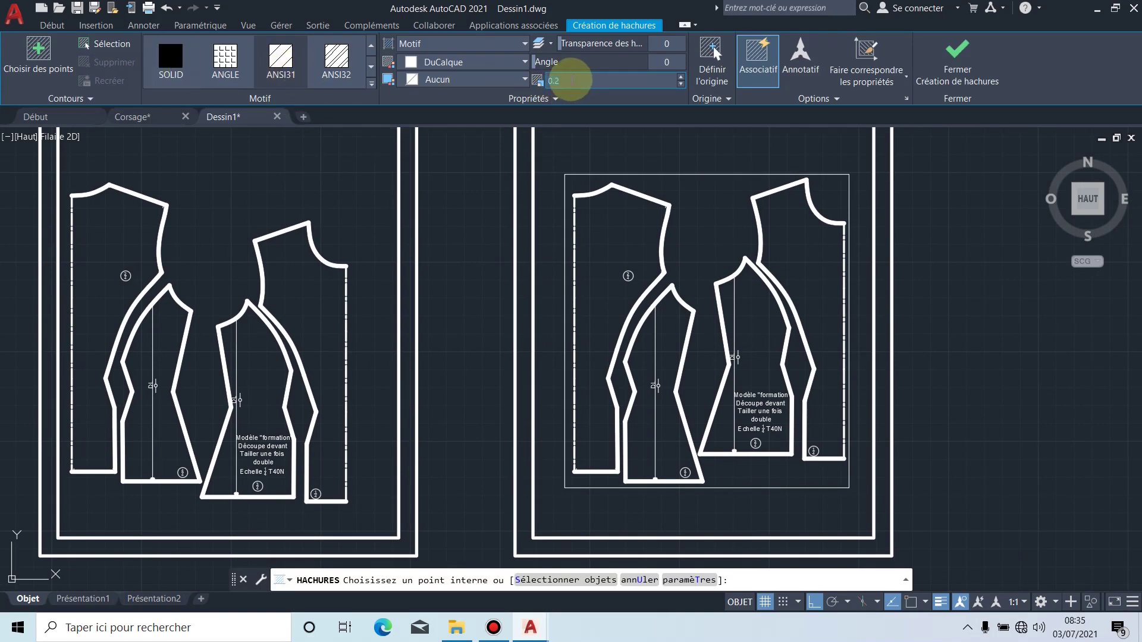
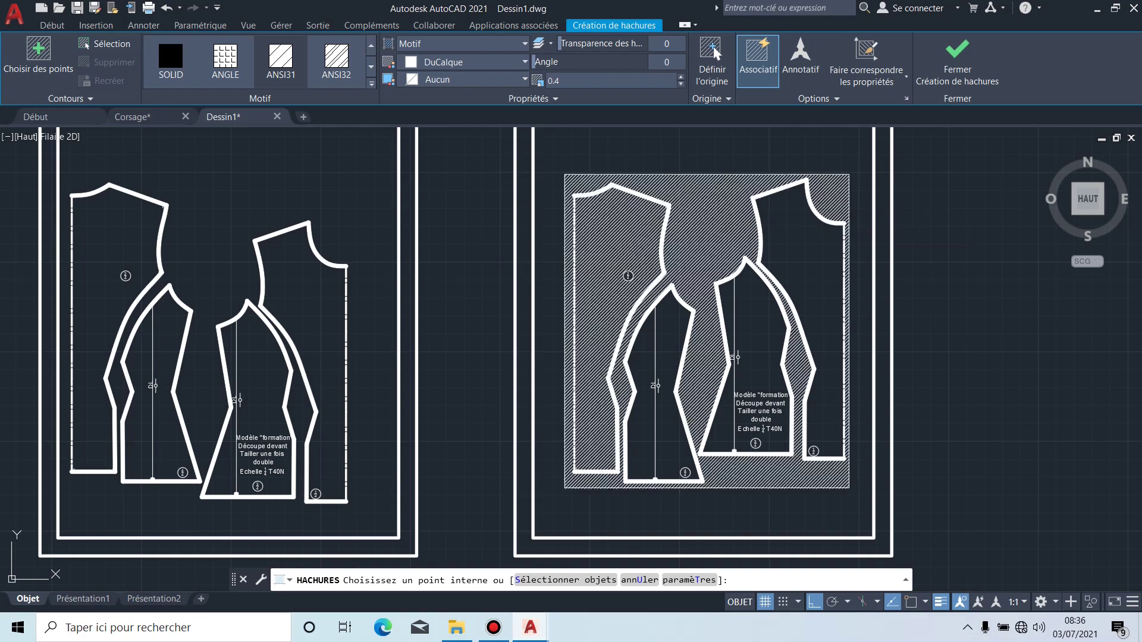
left_click(705, 206)
key("Escape")
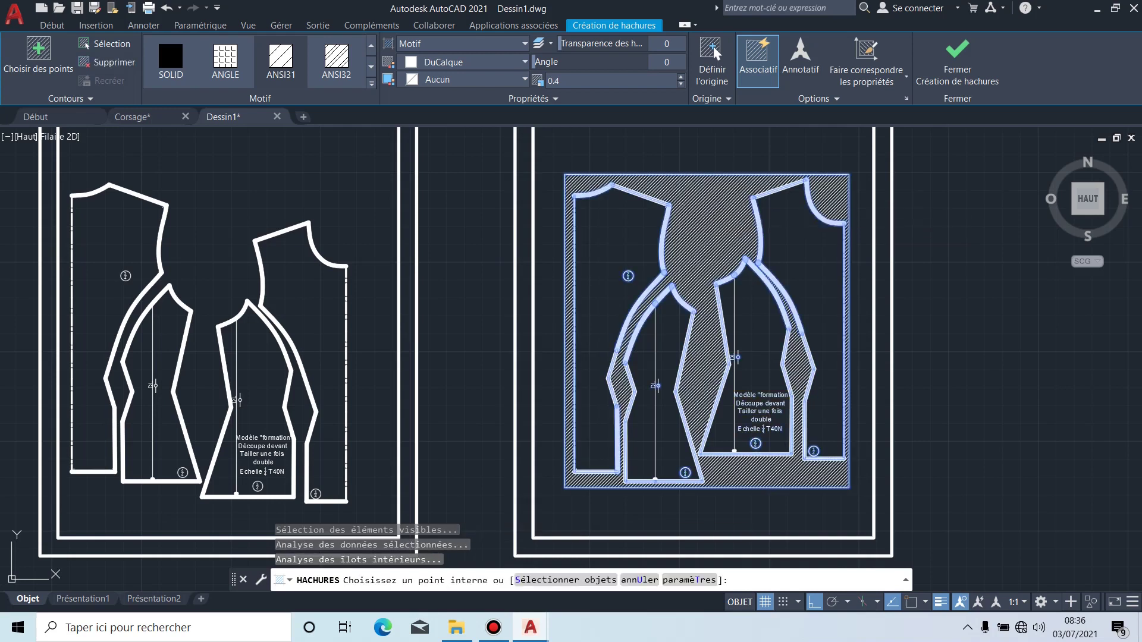
scroll(752, 404, "up", 2)
scroll(761, 395, "up", 4)
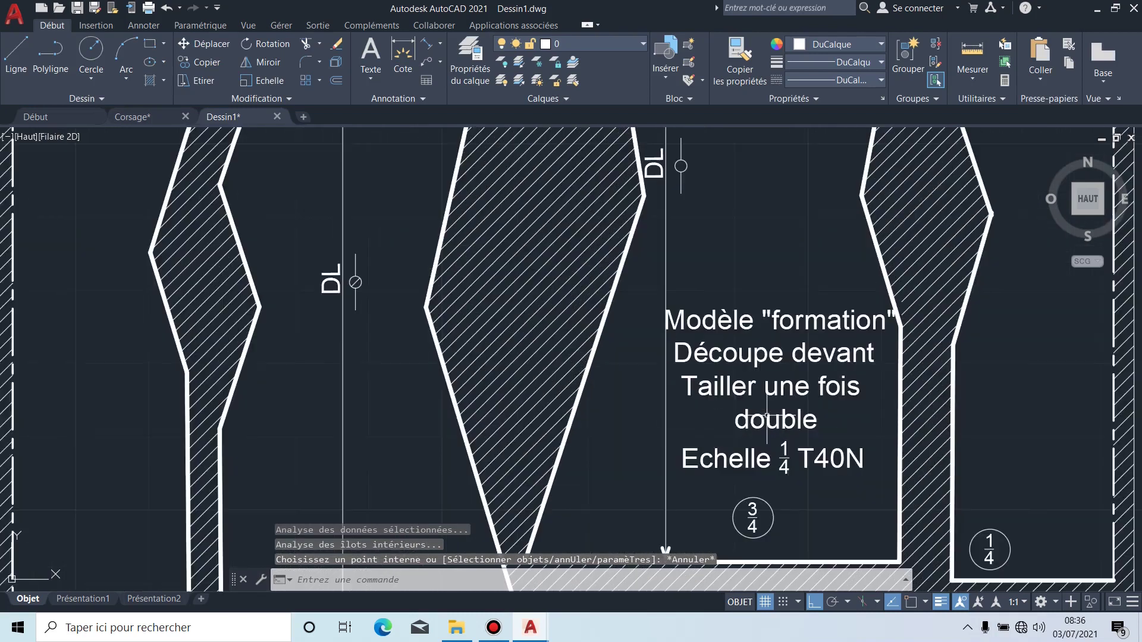
middle_click_drag(812, 296, 730, 263)
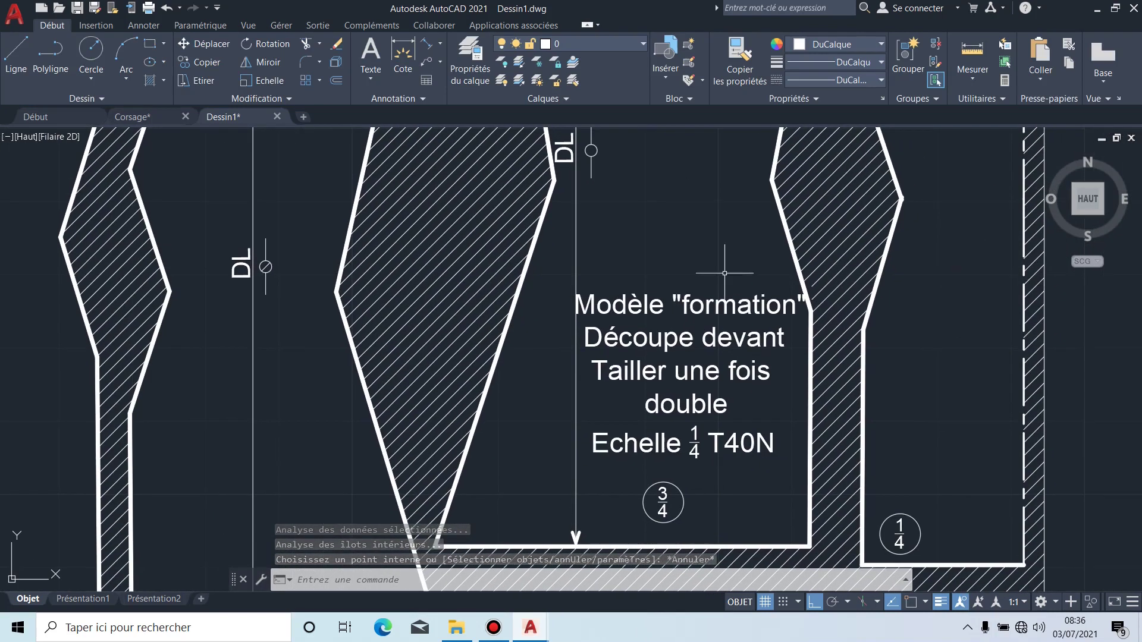
middle_click_drag(966, 262, 821, 395)
scroll(820, 386, "down", 4)
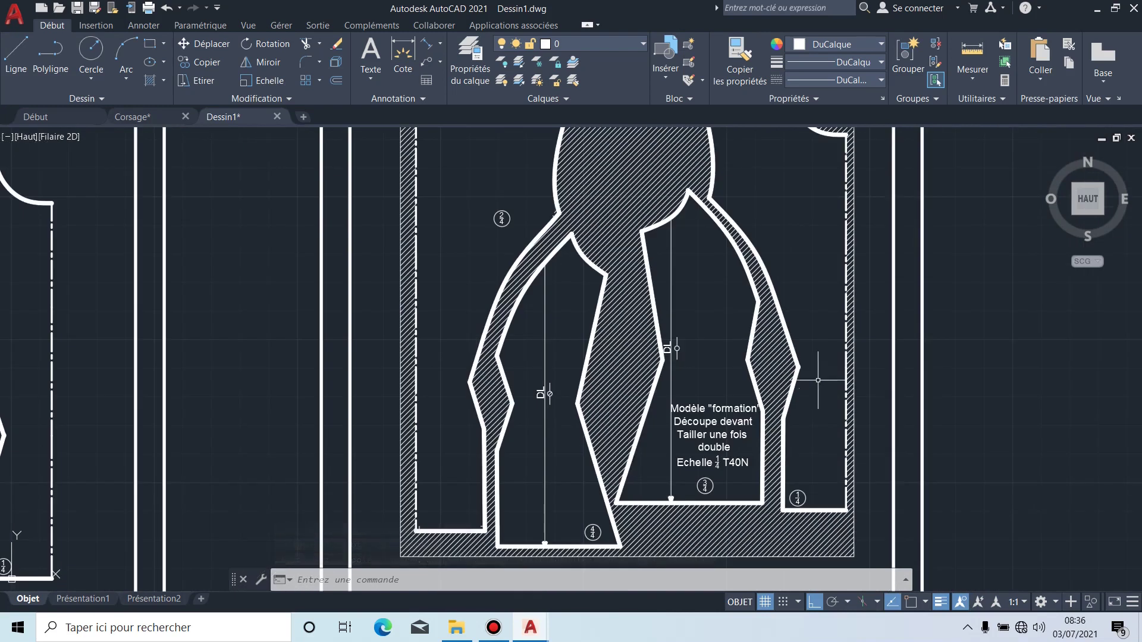
Step: Examine the hatched layout closely around the back pattern piece's neckline, shoulder and armhole corners, and compare it with the other sheets
scroll(604, 282, "up", 2)
scroll(615, 277, "down", 4)
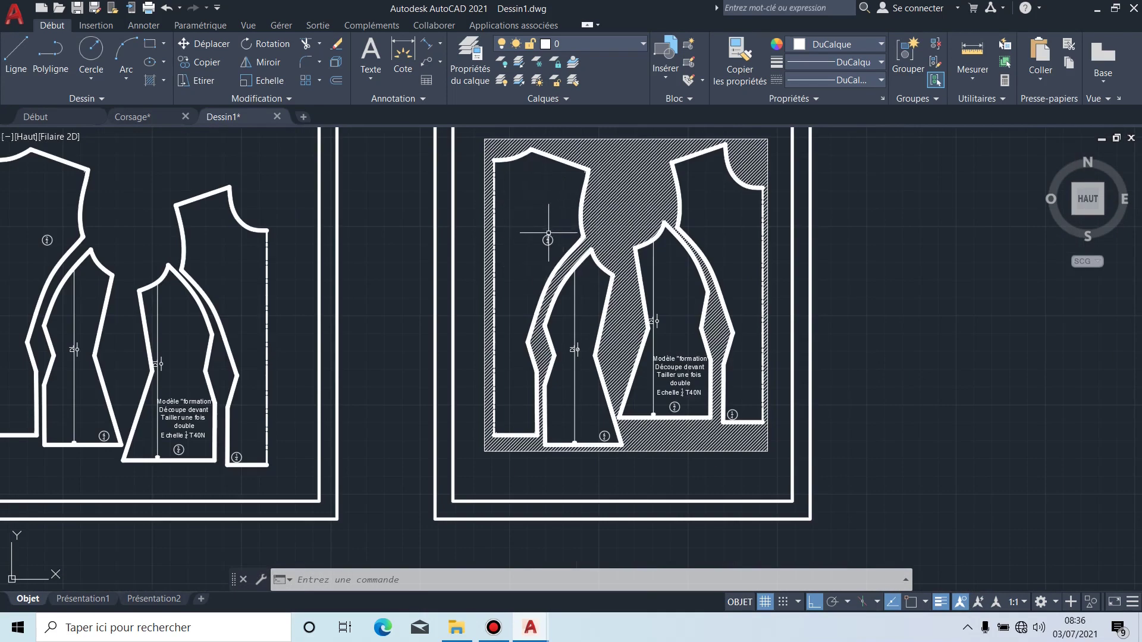
scroll(550, 232, "up", 2)
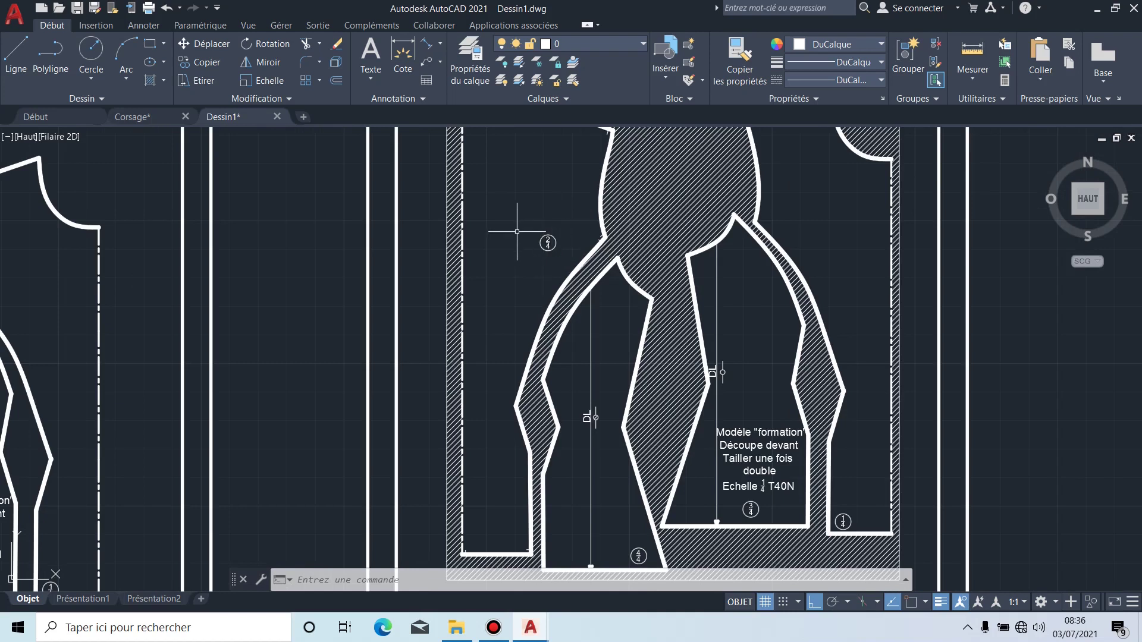
scroll(517, 232, "up", 3)
scroll(518, 233, "down", 3)
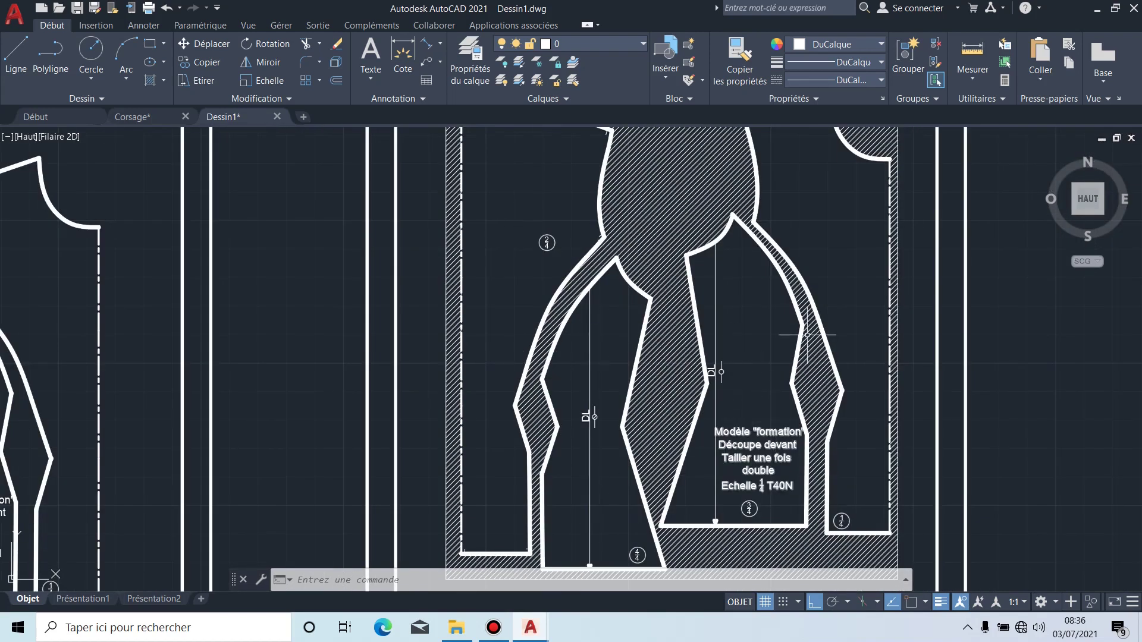
scroll(487, 274, "up", 6)
middle_click_drag(510, 234, 543, 301)
scroll(542, 303, "down", 4)
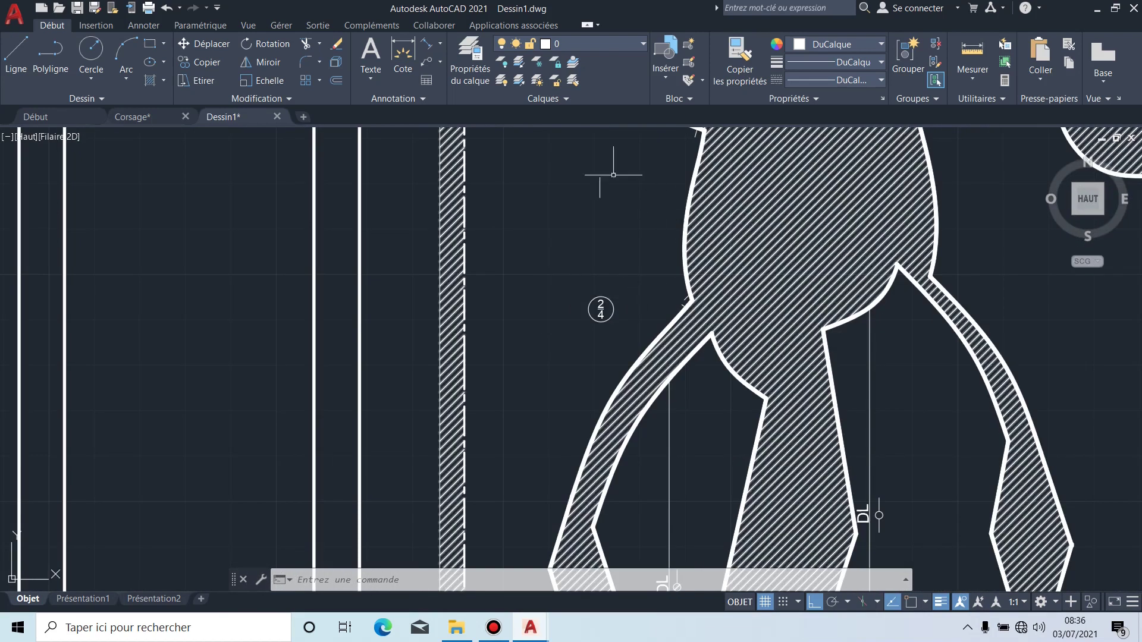
scroll(527, 262, "down", 2)
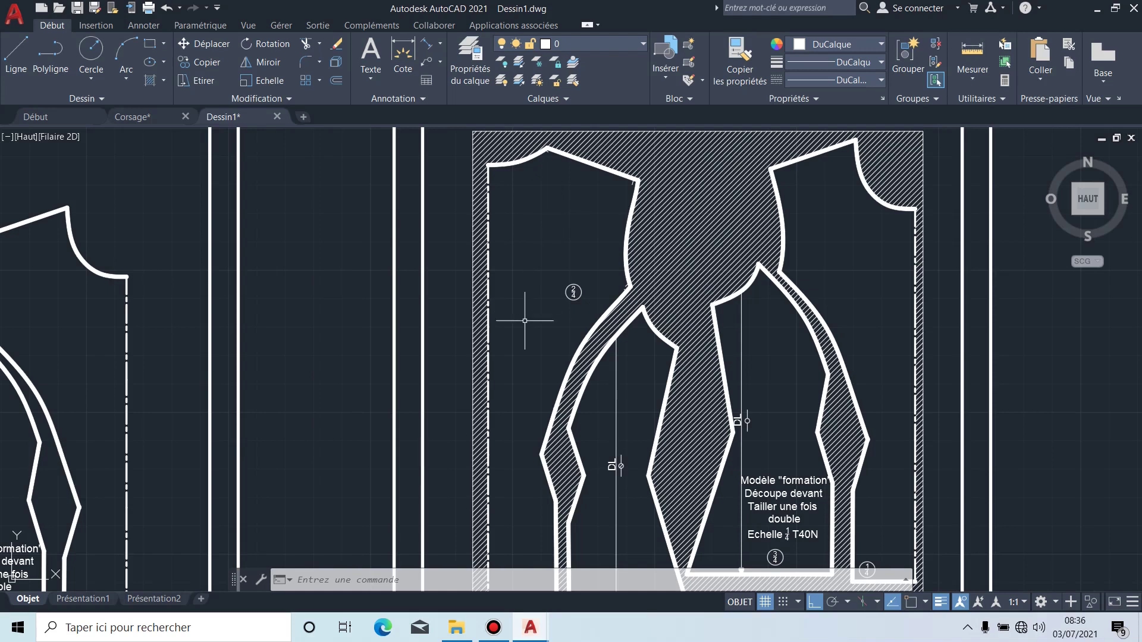
middle_click_drag(527, 238, 511, 250)
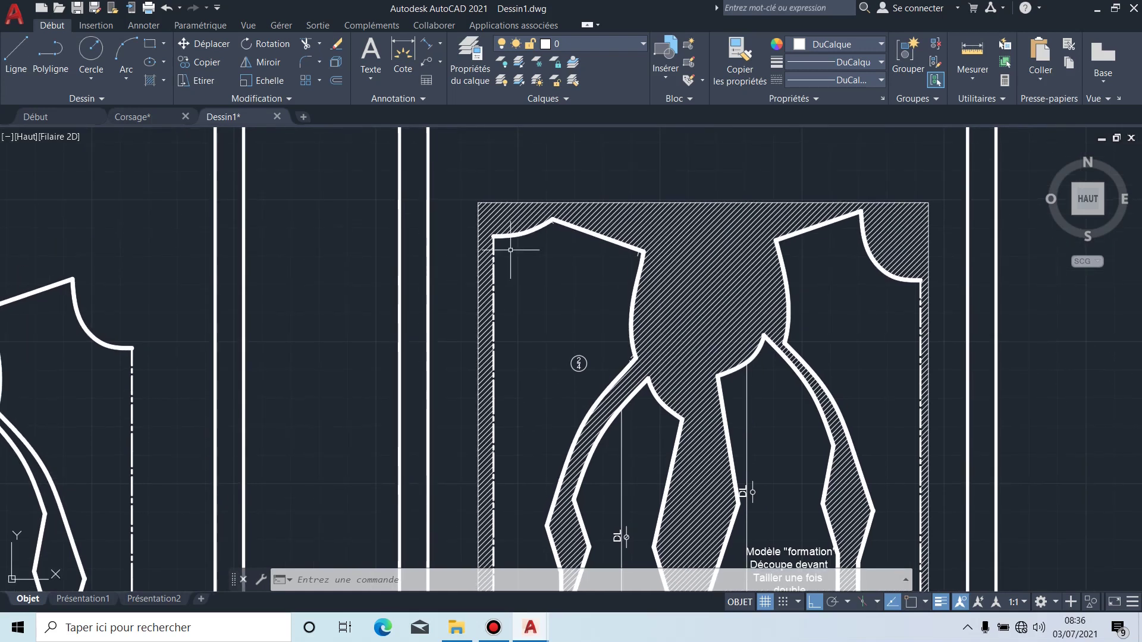
scroll(503, 238, "up", 8)
scroll(554, 252, "up", 6)
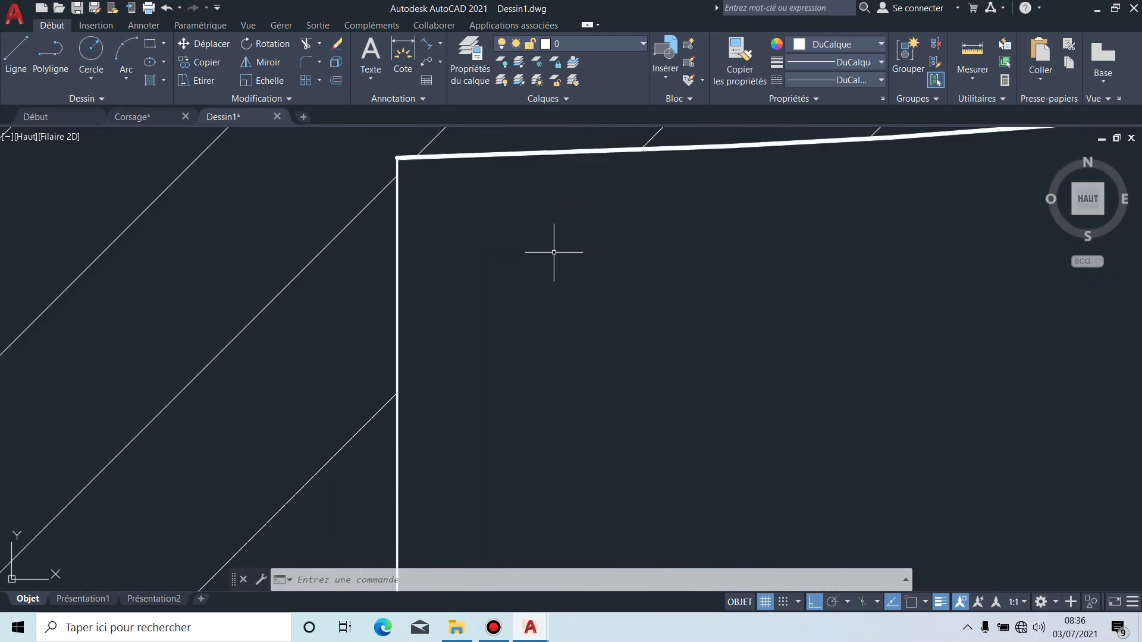
middle_click_drag(554, 247, 566, 357)
scroll(569, 365, "down", 5)
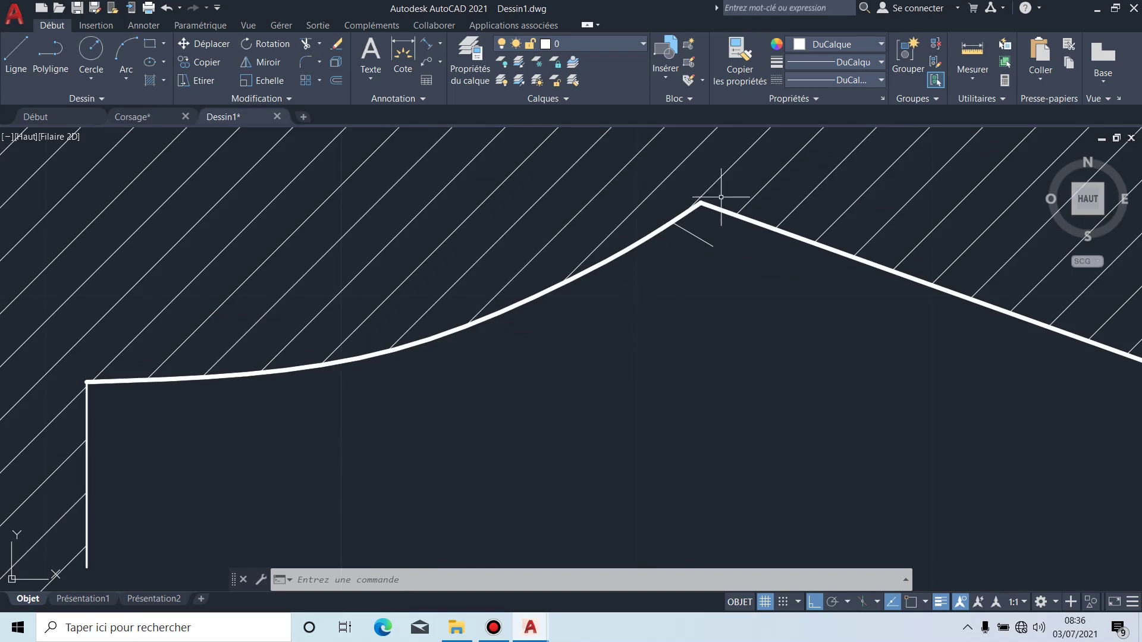
scroll(721, 197, "down", 6)
scroll(774, 325, "up", 8)
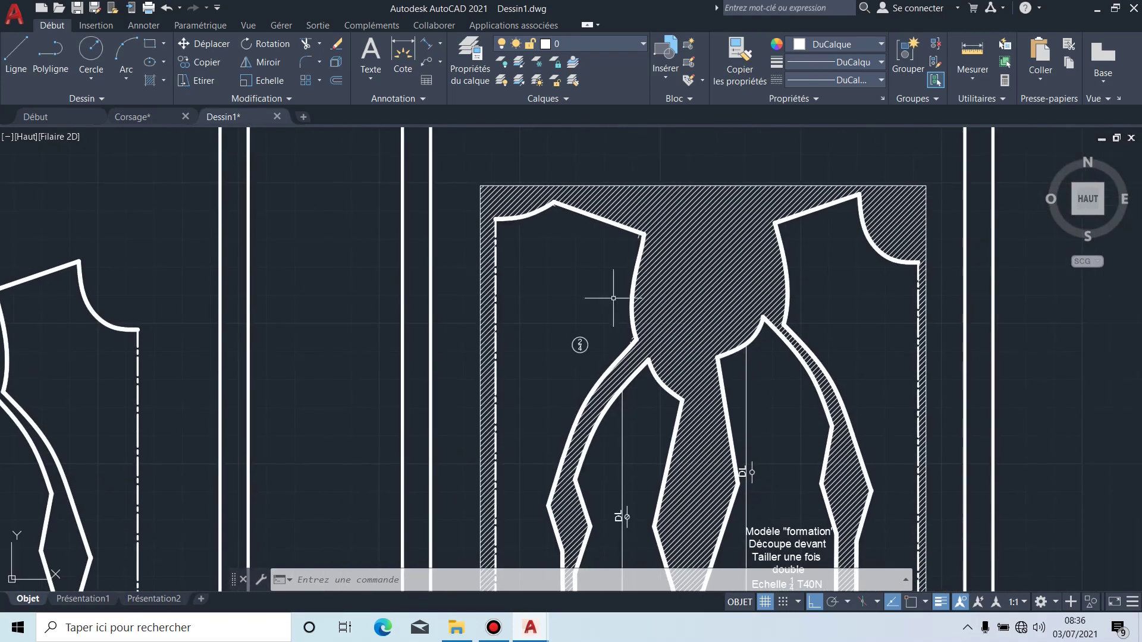
scroll(609, 235, "up", 3)
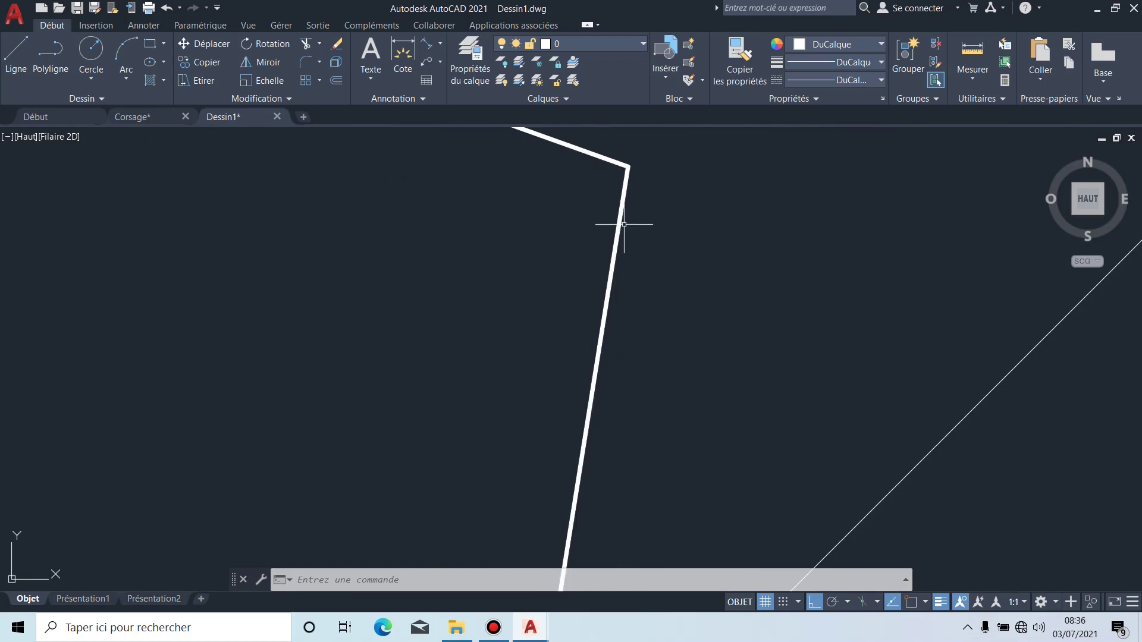
scroll(624, 224, "down", 2)
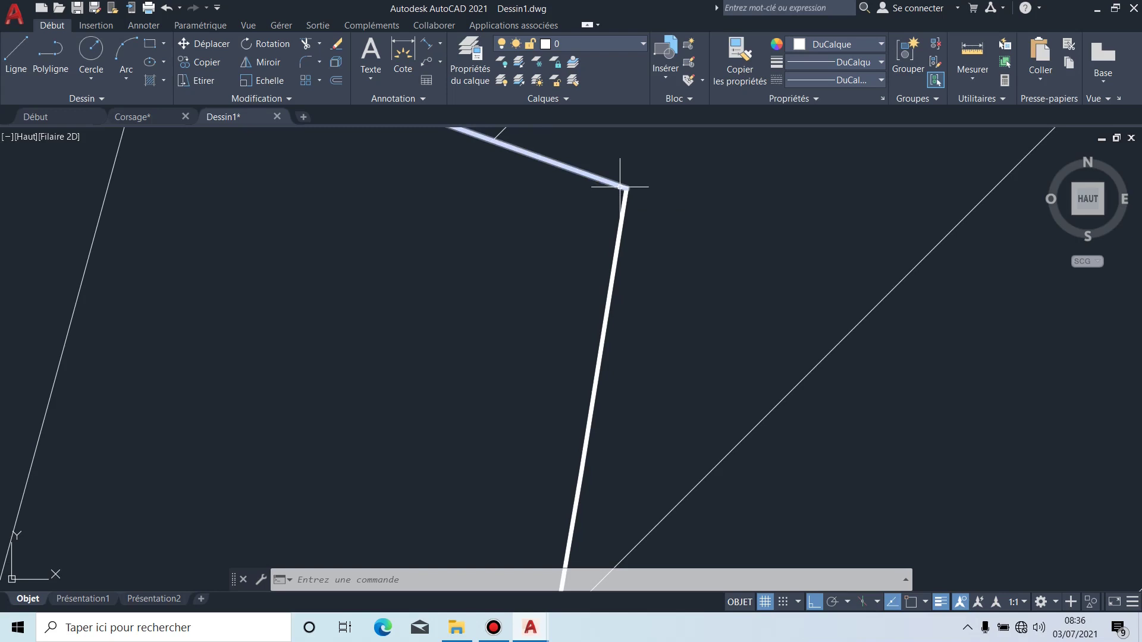
scroll(611, 237, "down", 3)
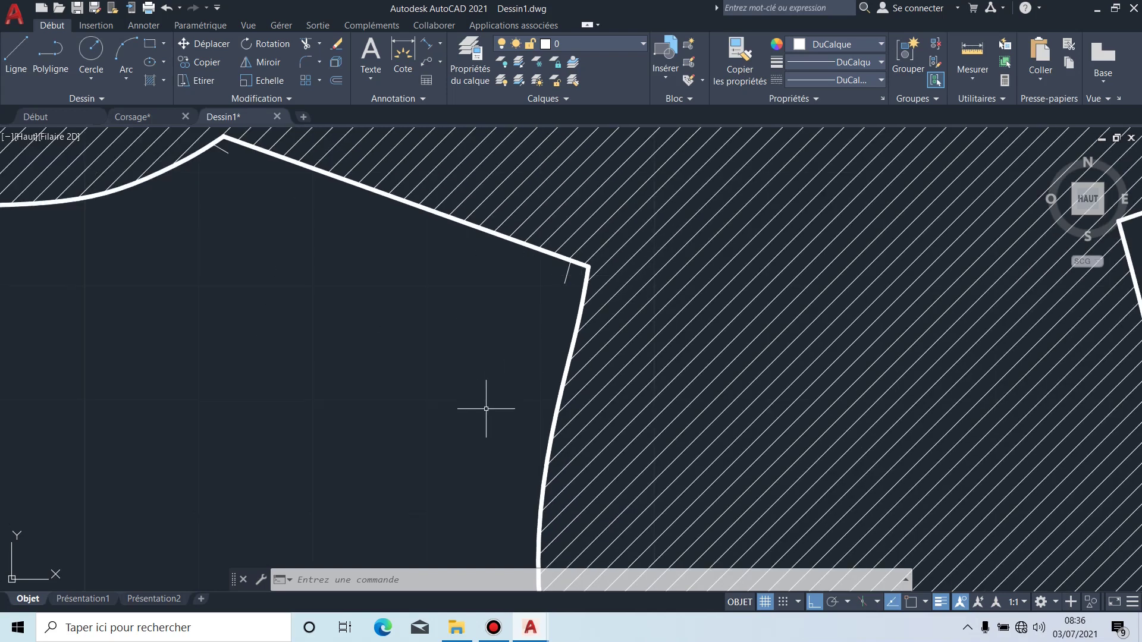
middle_click_drag(486, 405, 594, 222)
scroll(594, 222, "down", 6)
scroll(598, 291, "up", 8)
scroll(682, 295, "up", 3)
scroll(682, 296, "down", 2)
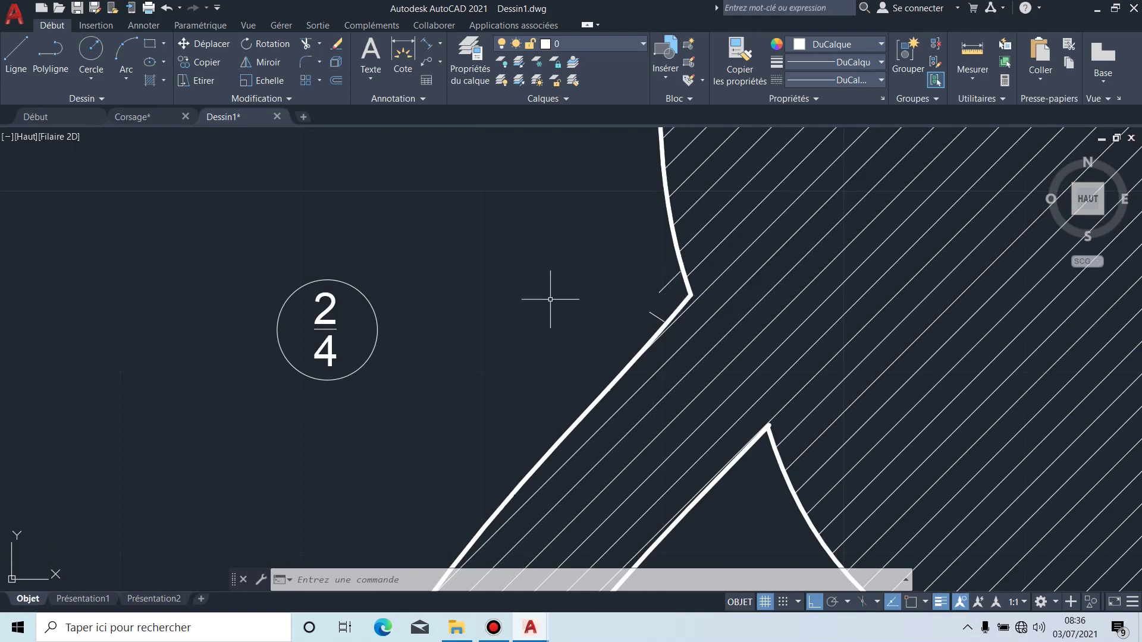
scroll(559, 296, "down", 5)
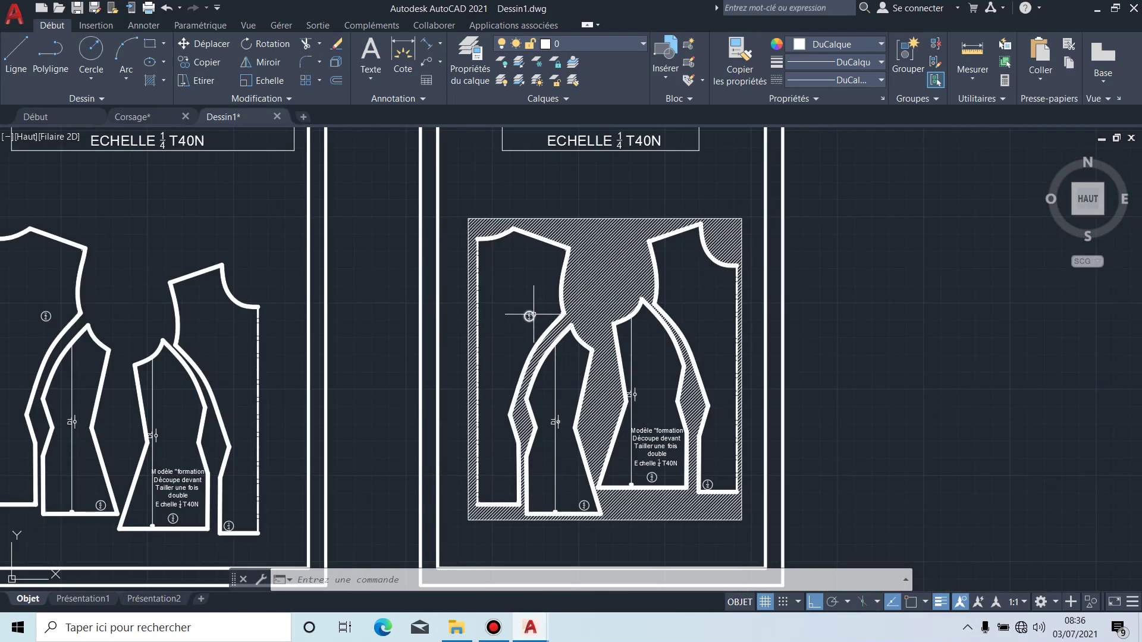
middle_click_drag(530, 316, 483, 343)
scroll(503, 262, "down", 4)
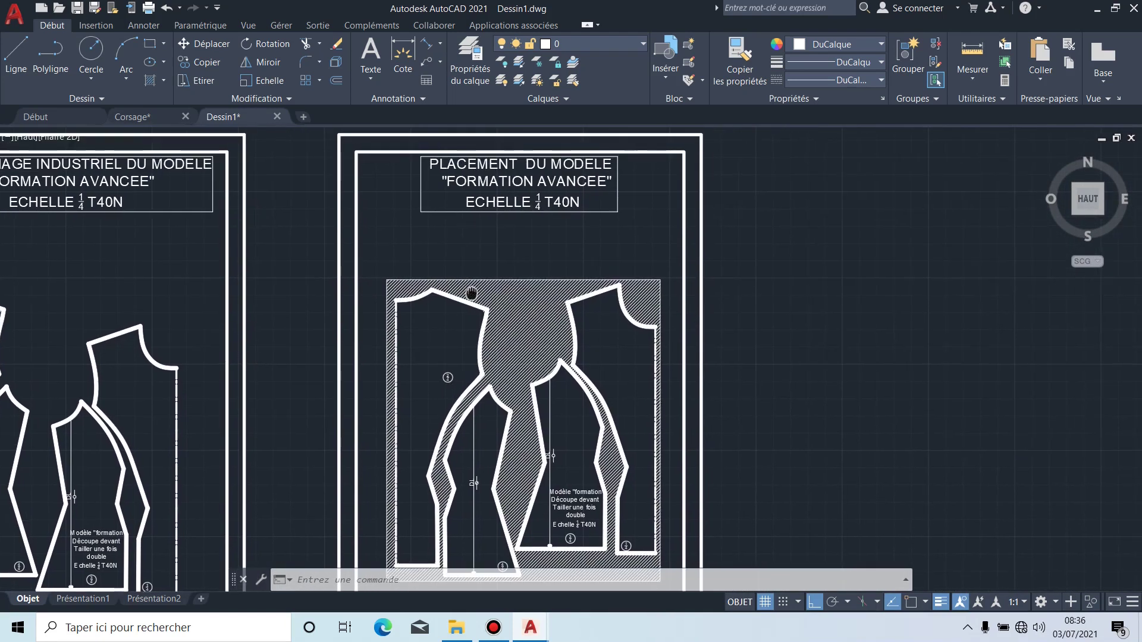
middle_click_drag(741, 370, 674, 335)
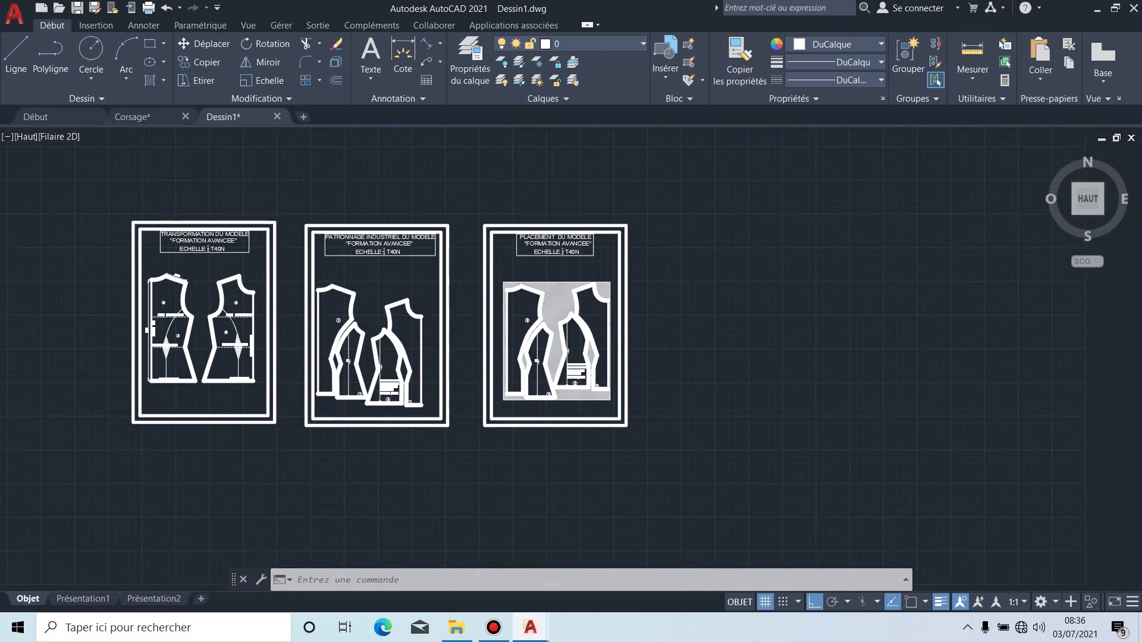
Step: Add an aligned dimension along the thin rectangle's left edge from its upper to its lower corner, with object snap on
scroll(490, 313, "up", 4)
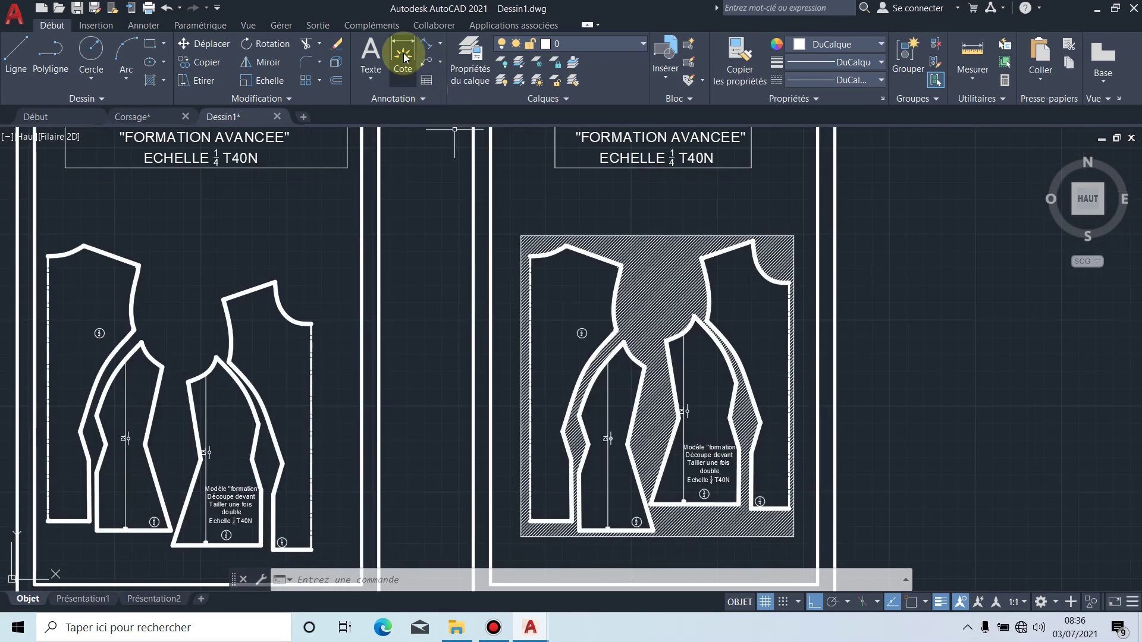
left_click(440, 45)
left_click(456, 100)
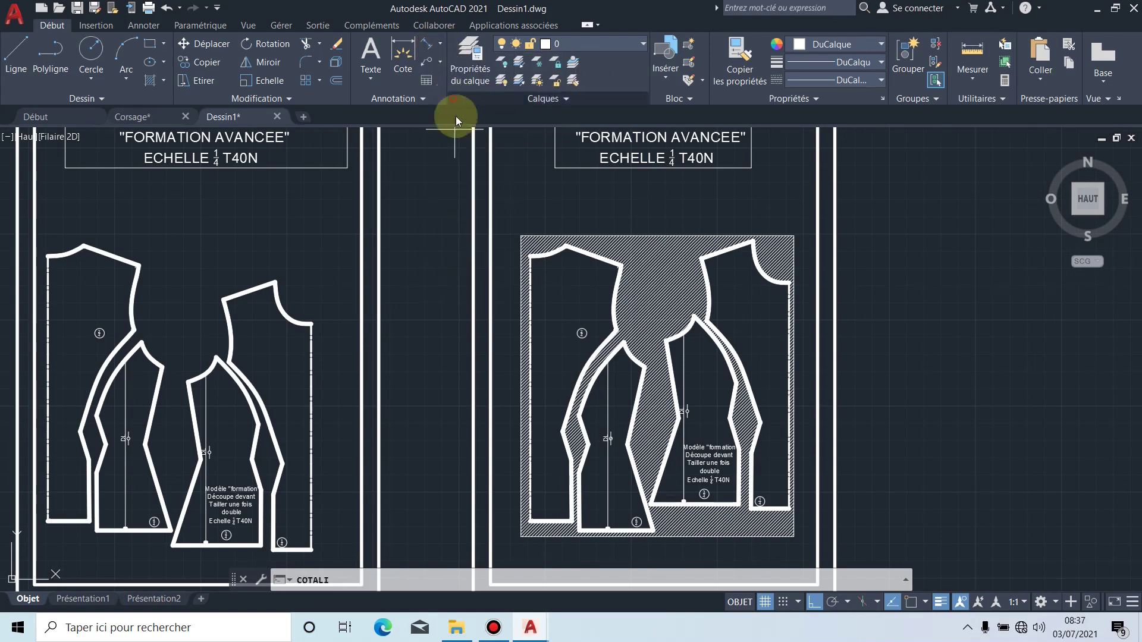
scroll(530, 250, "up", 4)
middle_click_drag(532, 253, 531, 184)
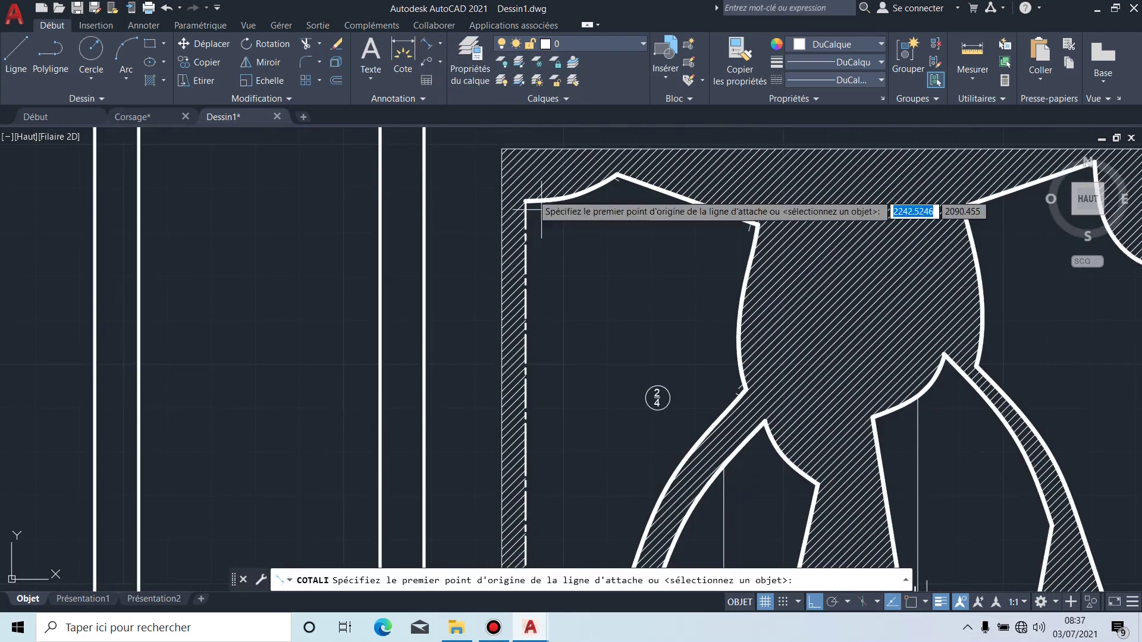
left_click(911, 602)
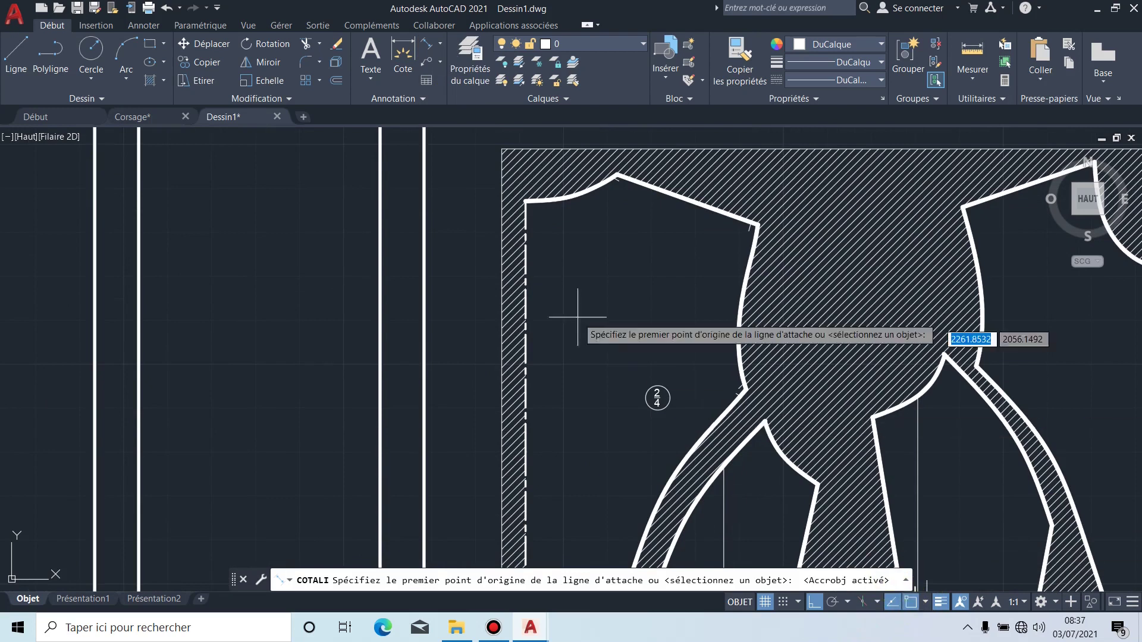
left_click(502, 149)
middle_click_drag(515, 463, 551, 264)
middle_click_drag(533, 483, 546, 331)
middle_click_drag(533, 521, 560, 322)
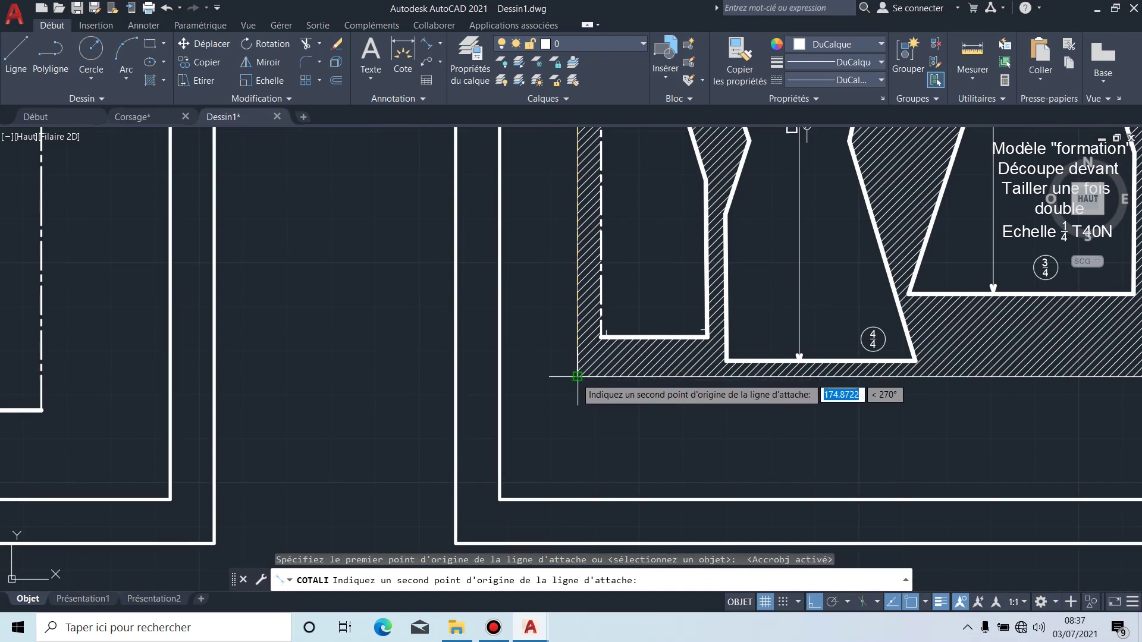
left_click(571, 376)
left_click(547, 370)
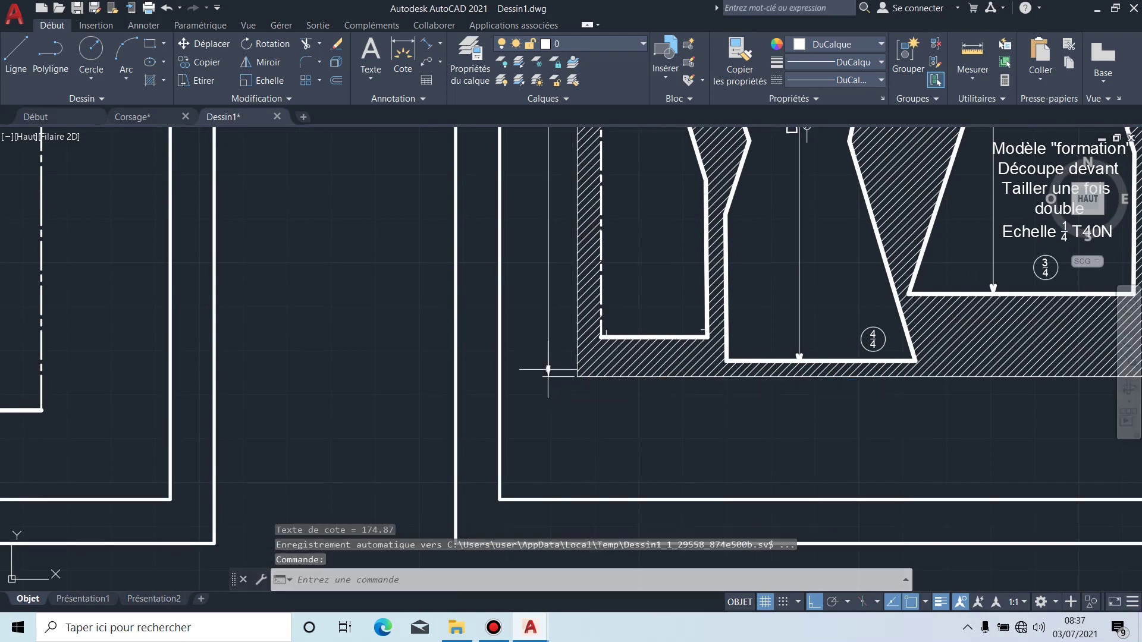
Step: Replace the text of the rectangle's vertical dimension with 1.50m
middle_click_drag(562, 289, 548, 510)
scroll(561, 432, "down", 1)
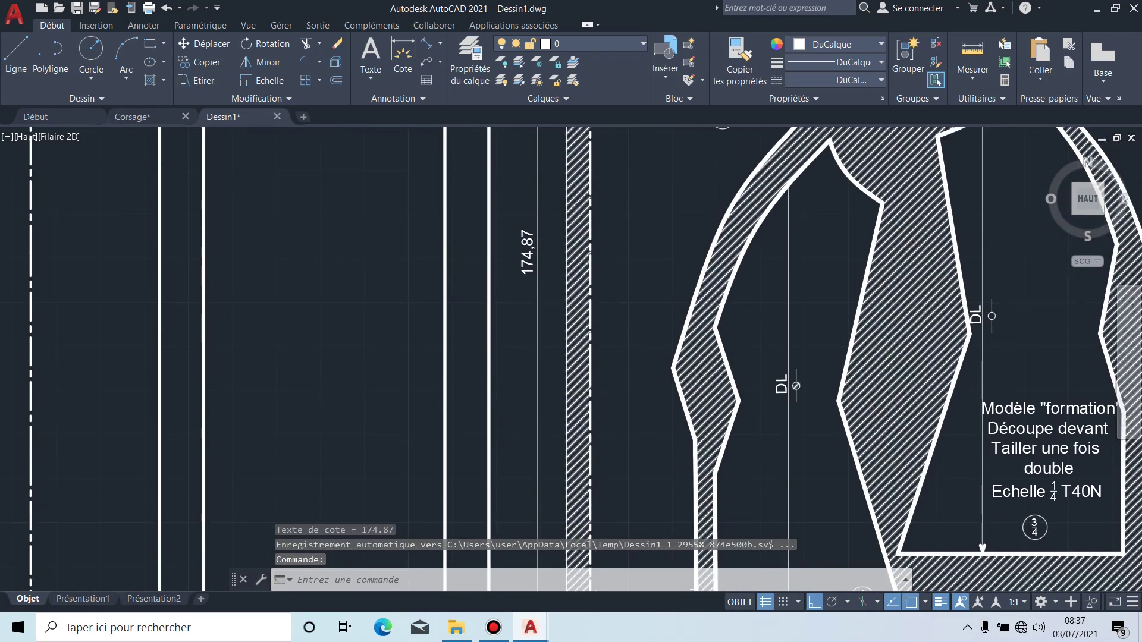
scroll(562, 280, "down", 1)
scroll(561, 281, "up", 4)
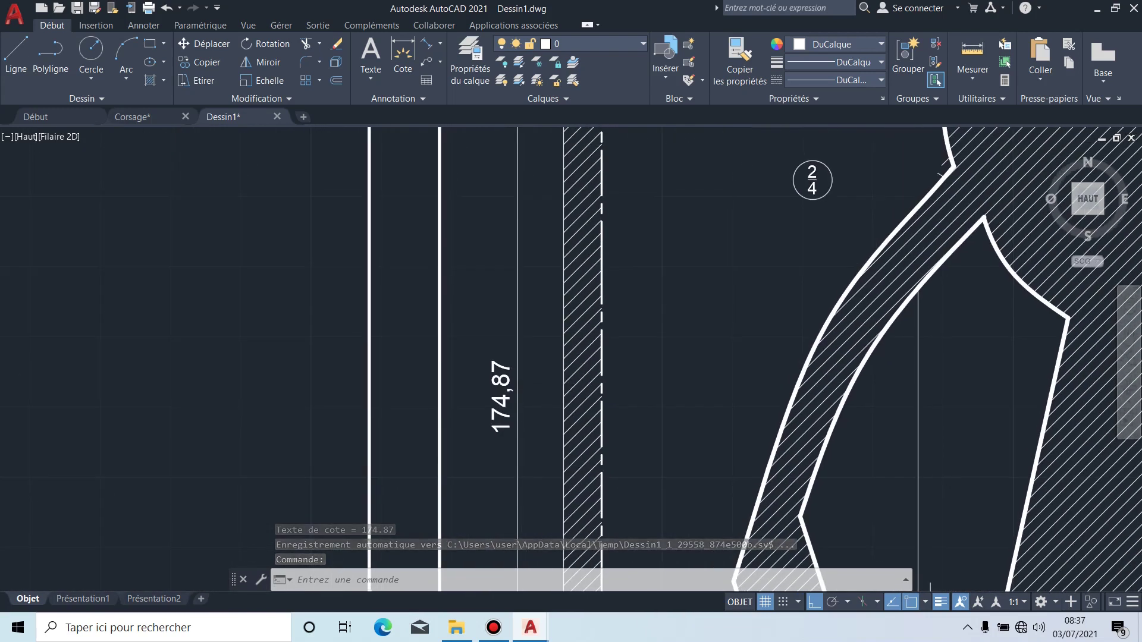
scroll(545, 372, "down", 2)
middle_click_drag(530, 354, 466, 387)
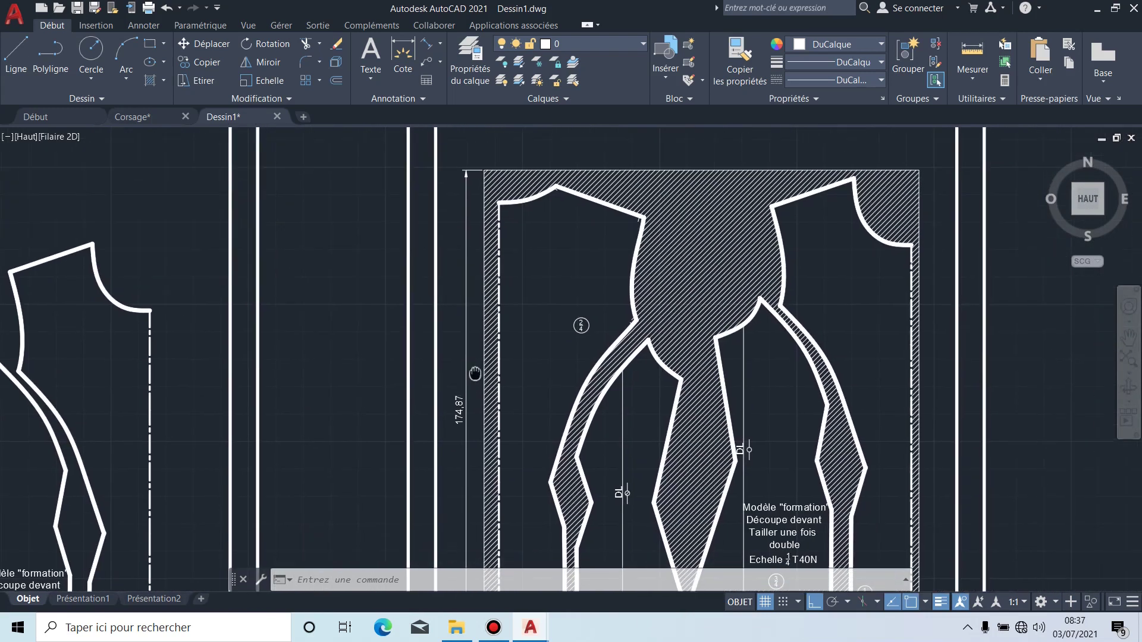
scroll(466, 421, "up", 4)
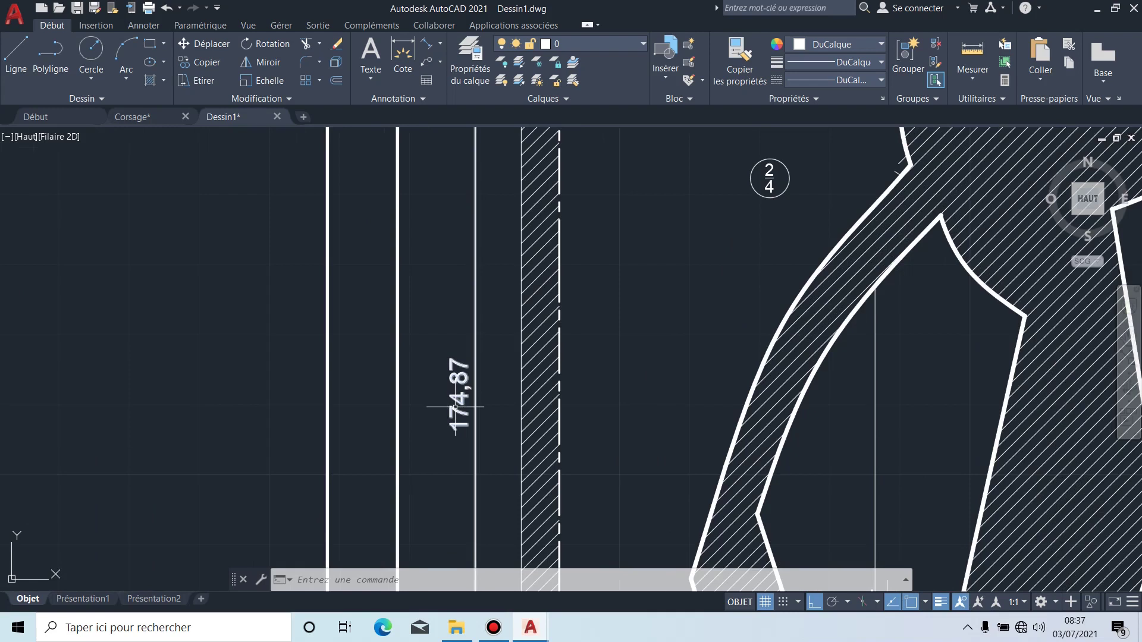
double_click(455, 407)
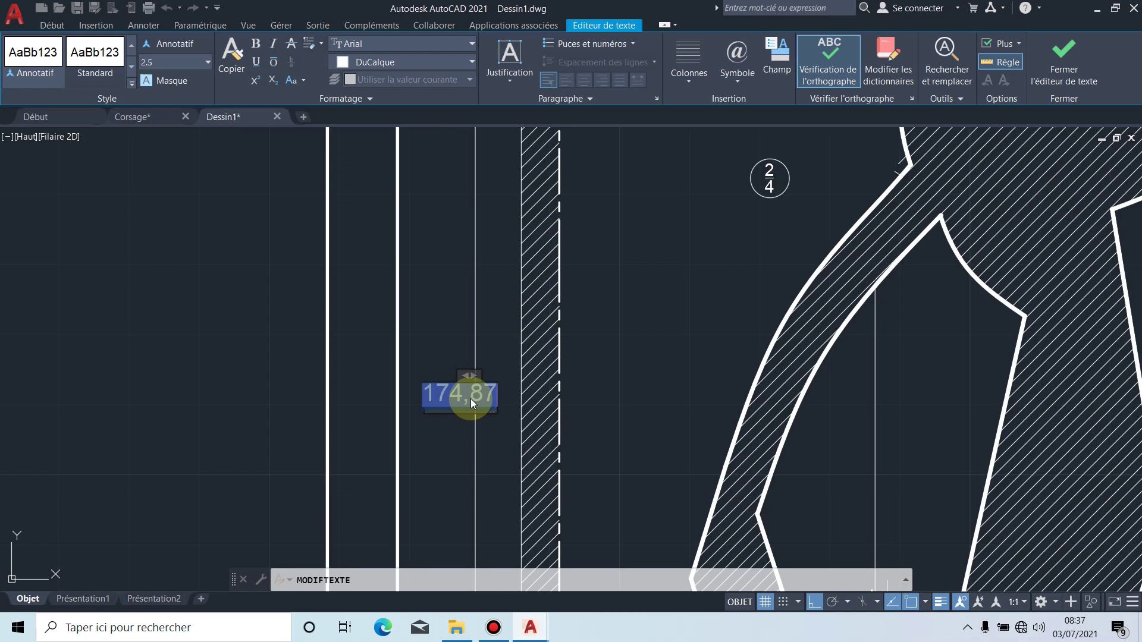
type("1.50M")
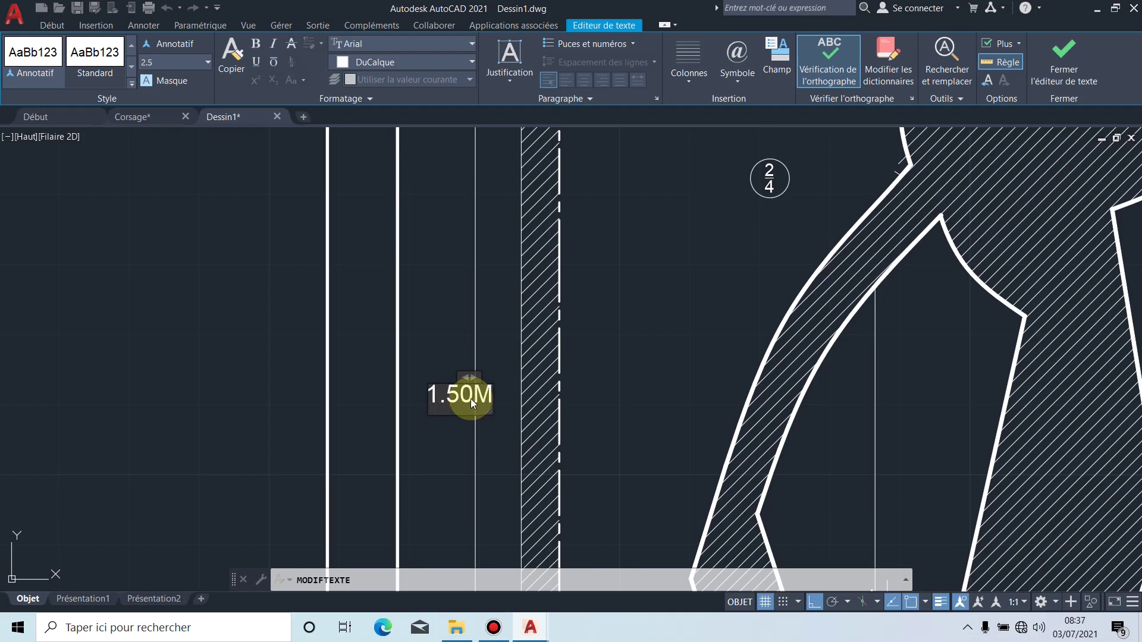
key("BackSpace")
type("m")
left_click(426, 330)
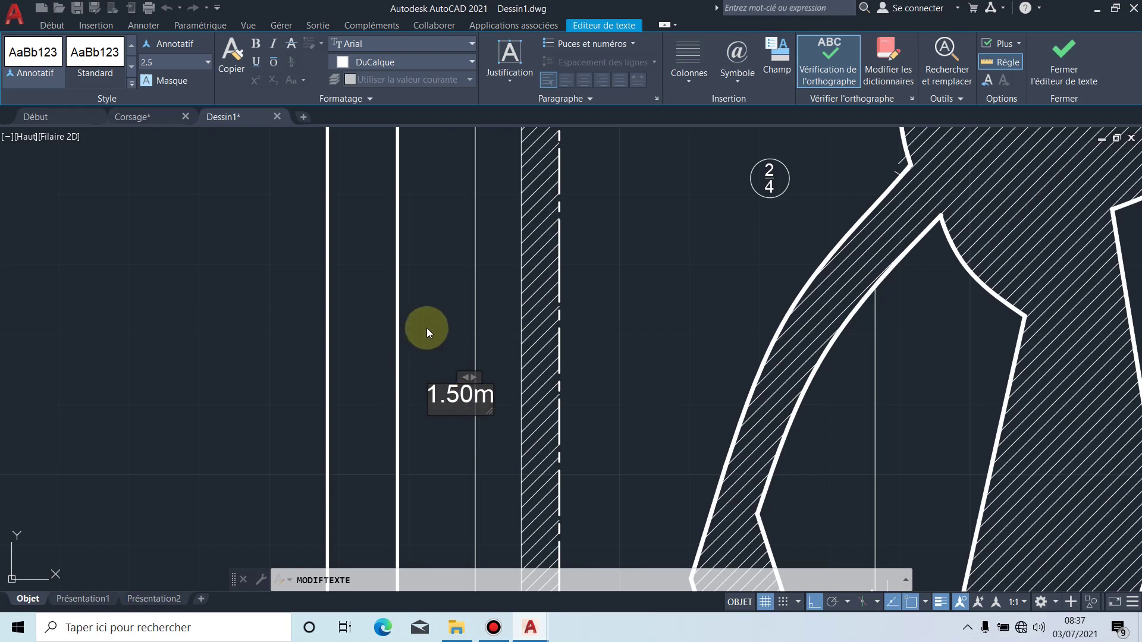
left_click(473, 348)
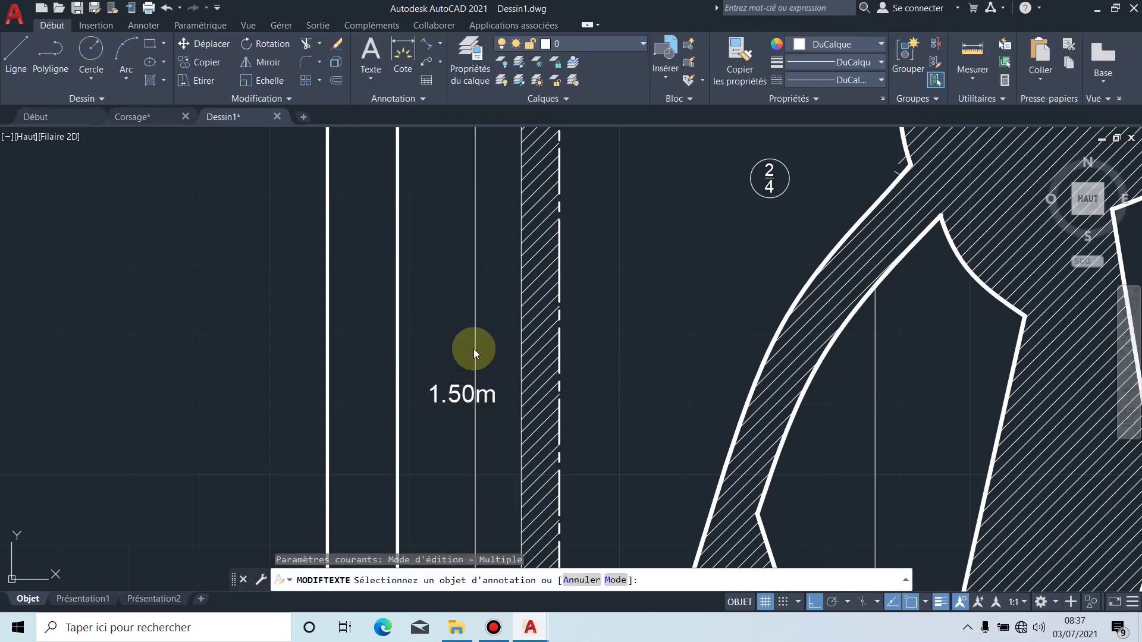
left_click(479, 329)
key("Escape")
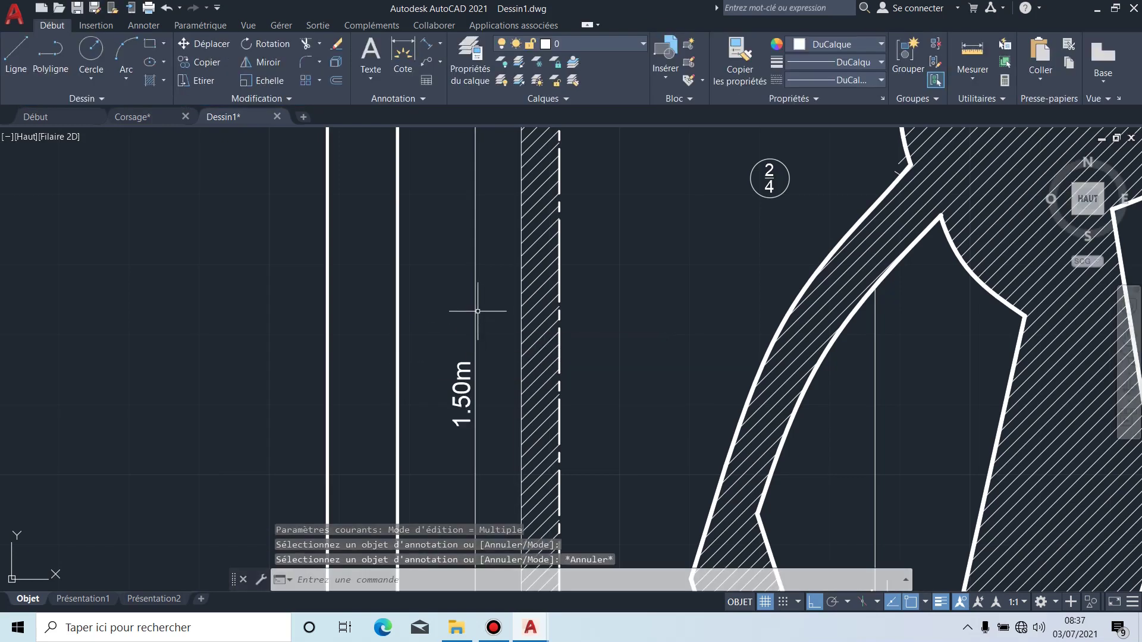
Step: Open the properties of the rectangle's vertical 1.50m dimension and set its arrow size to 4
scroll(482, 360, "down", 4)
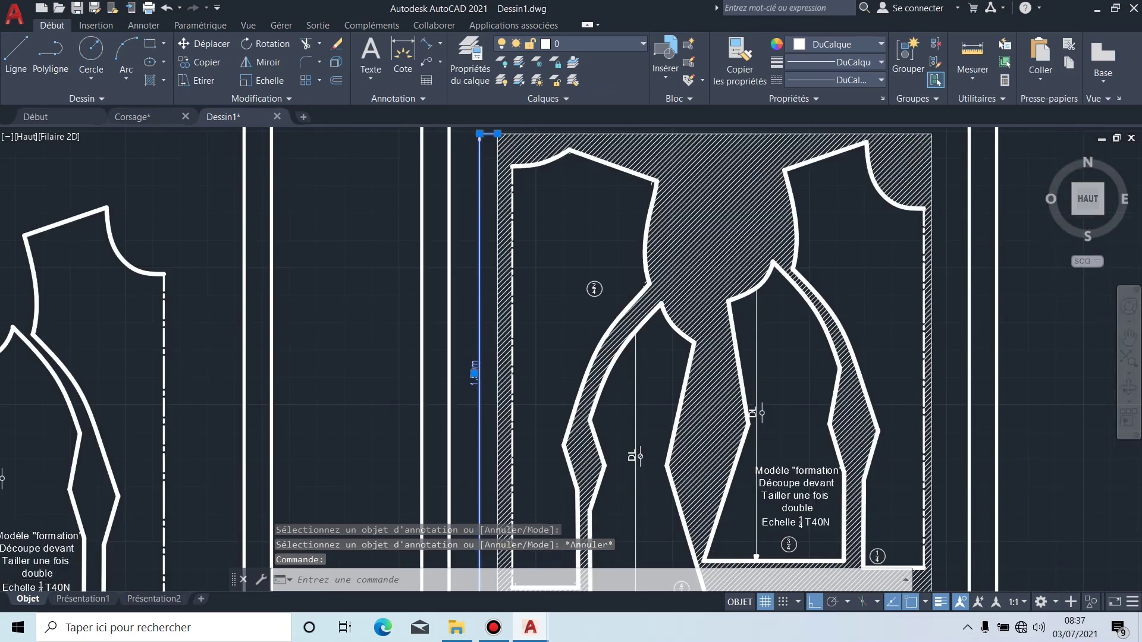
scroll(474, 374, "down", 4)
scroll(470, 357, "up", 4)
right_click(468, 319)
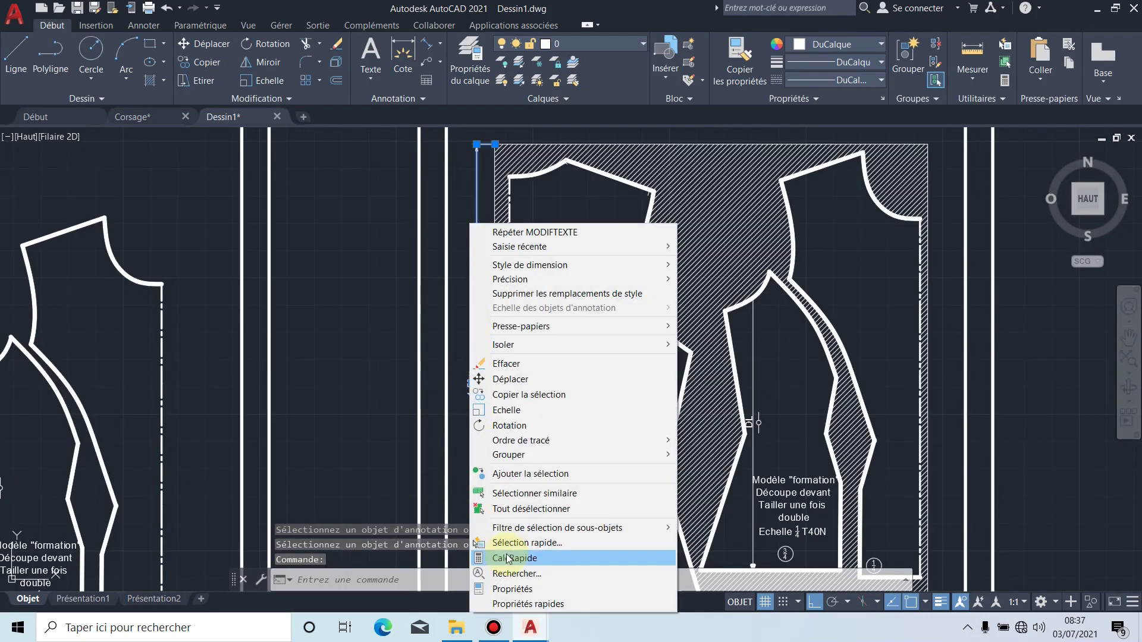
left_click(505, 589)
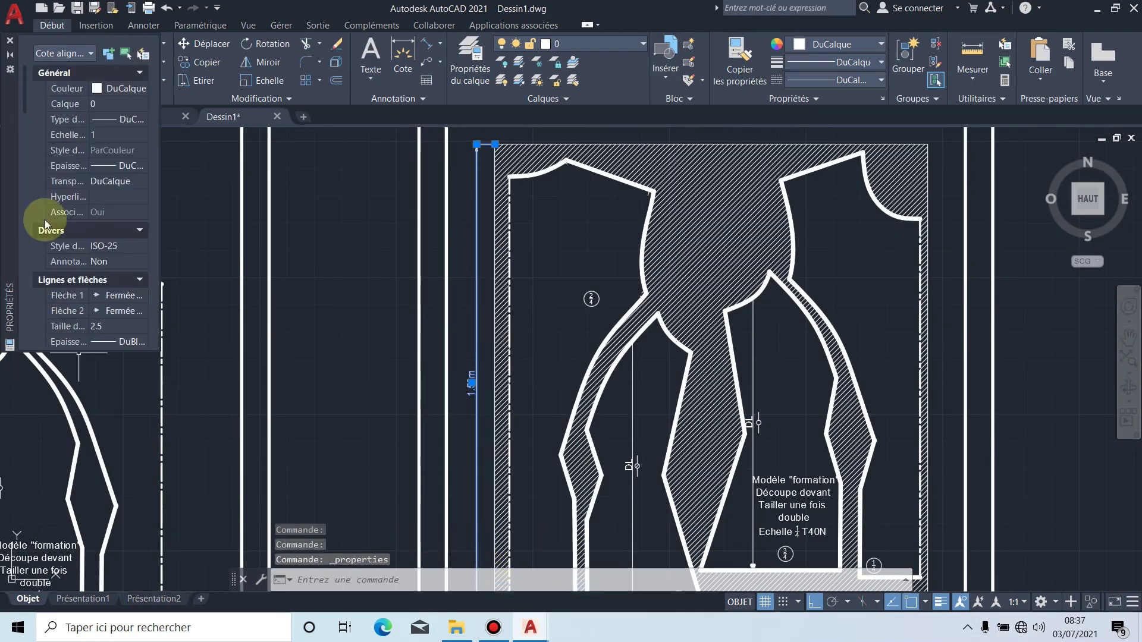
scroll(90, 250, "down", 5)
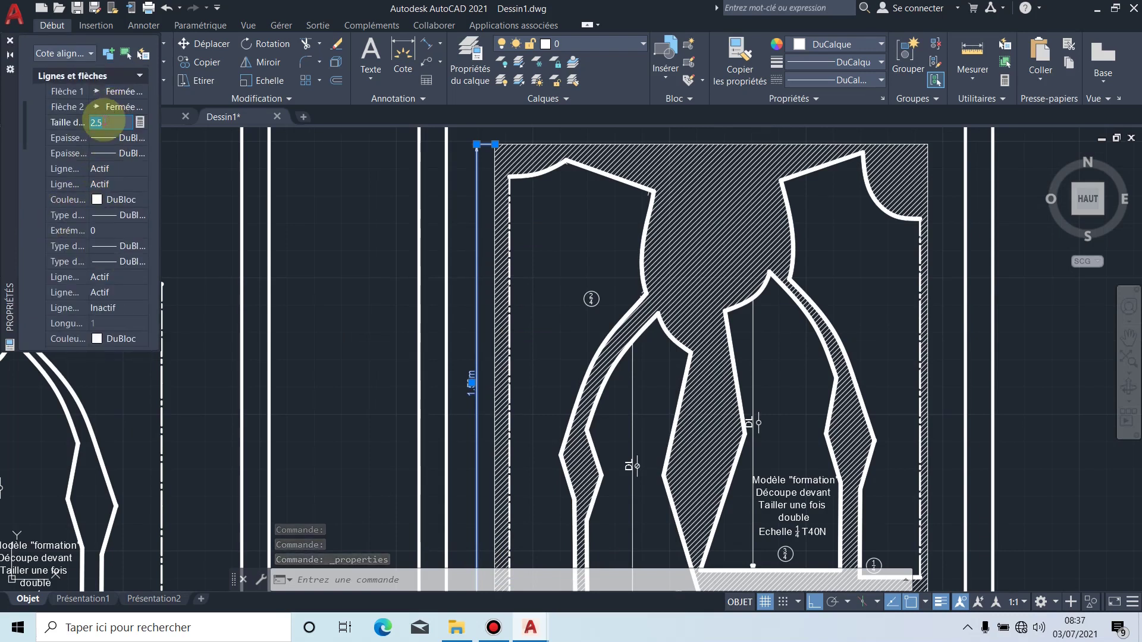
type("4")
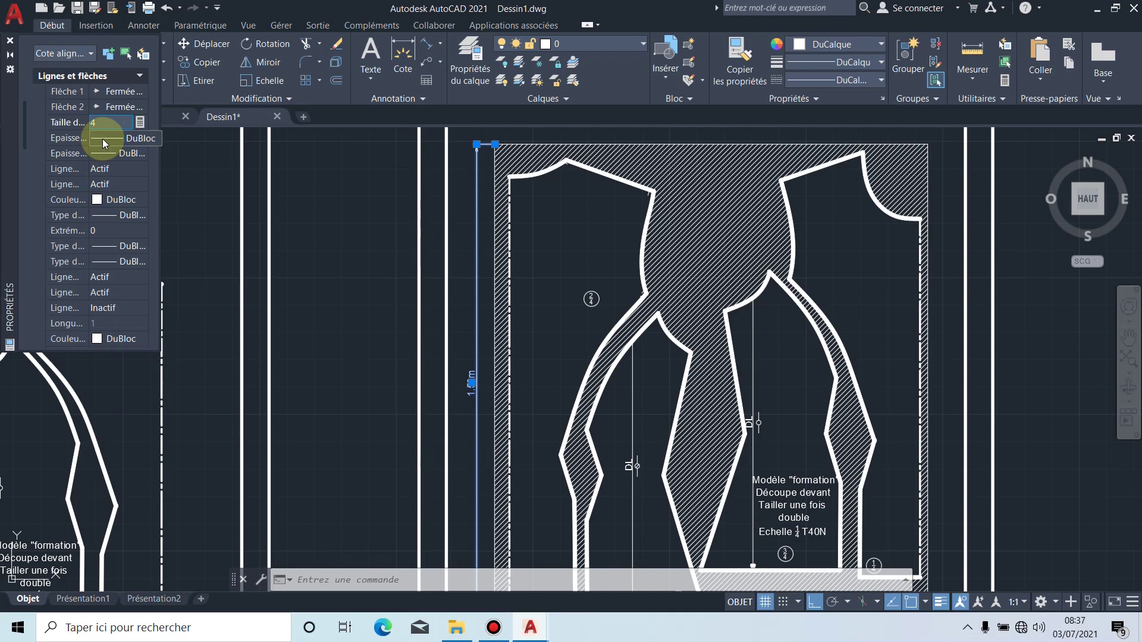
Step: Set the vertical dimension's text height to 3 and its text offset to 1, and close its properties
scroll(106, 227, "down", 3)
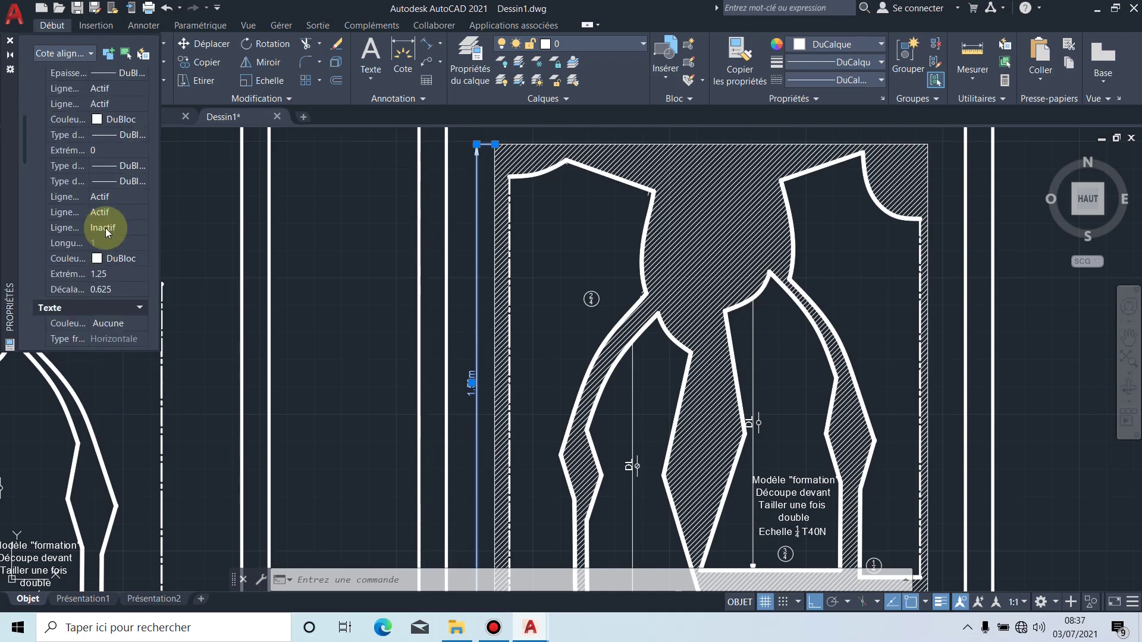
scroll(105, 227, "down", 3)
scroll(104, 227, "down", 2)
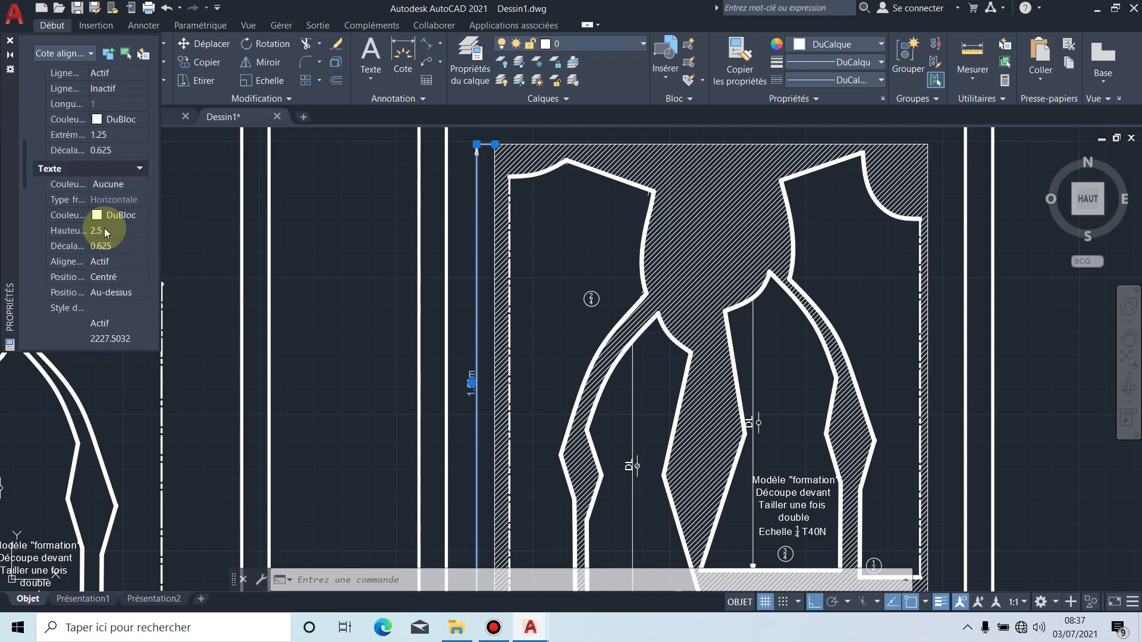
left_click(103, 231)
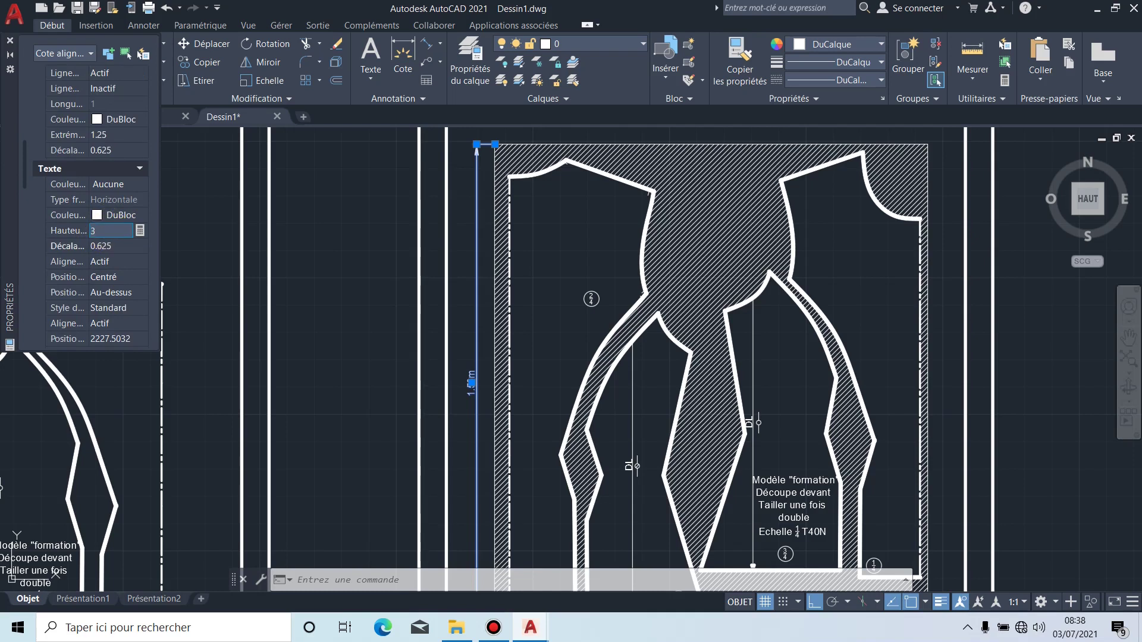
left_click(103, 249)
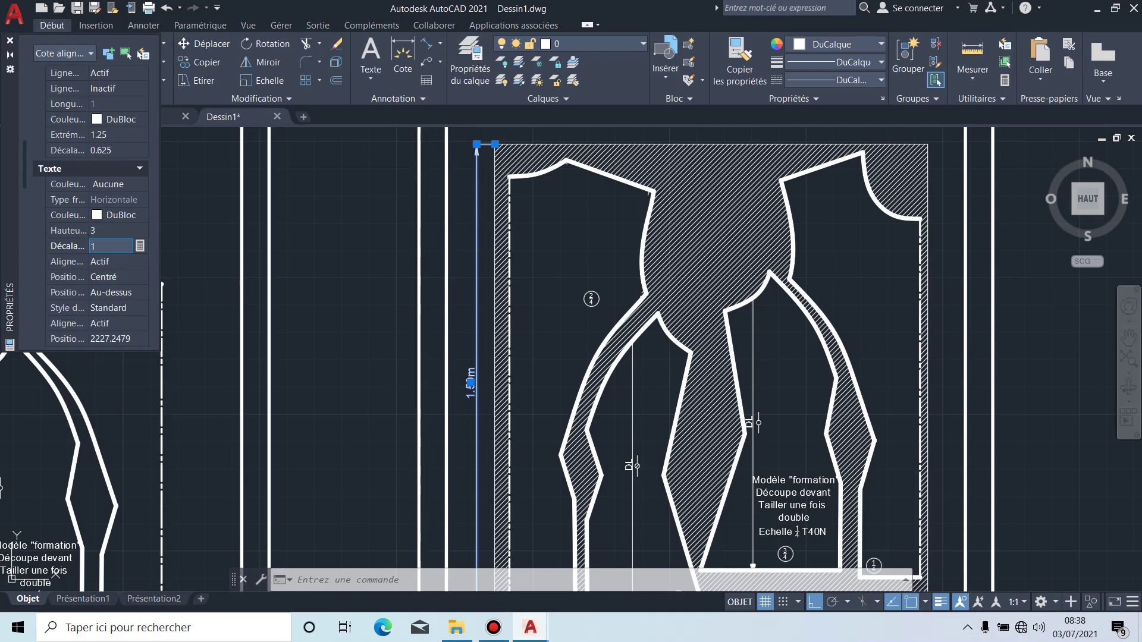
key("Tab")
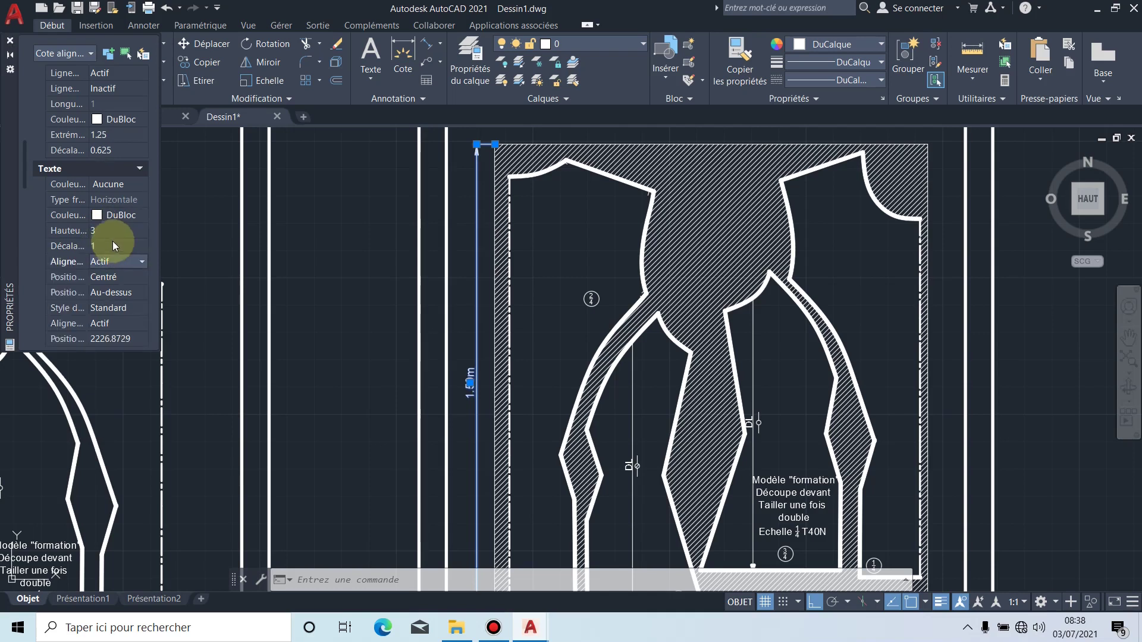
left_click(11, 41)
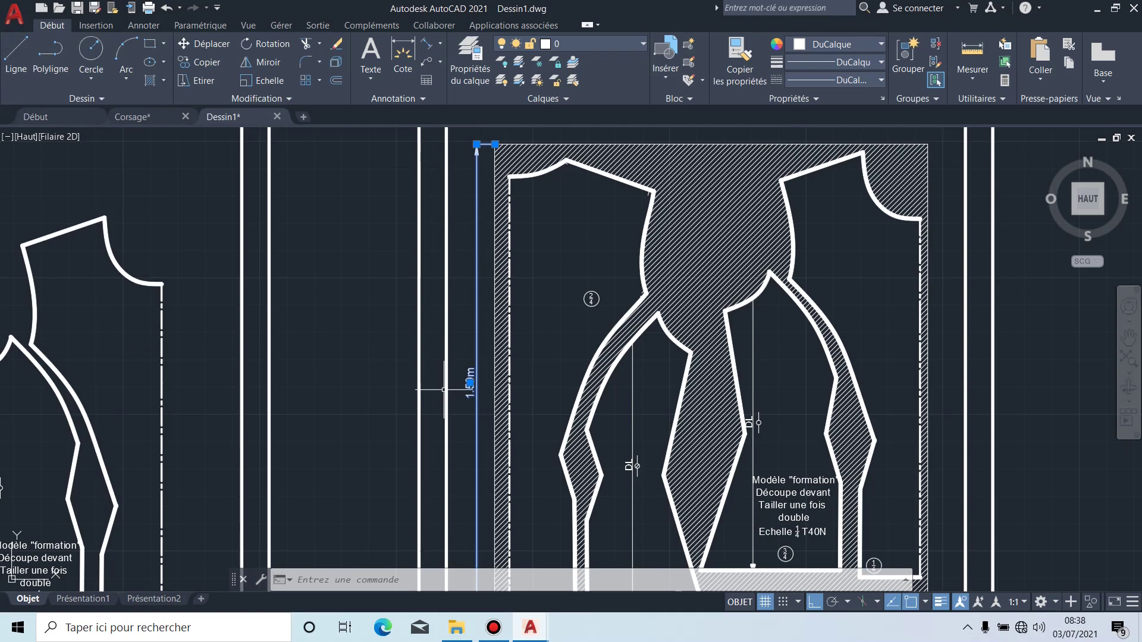
Step: Add an aligned dimension along the hatched rectangle's lower edge from corner to corner, placed just below the rectangle
scroll(446, 390, "down", 2)
middle_click_drag(453, 387, 427, 361)
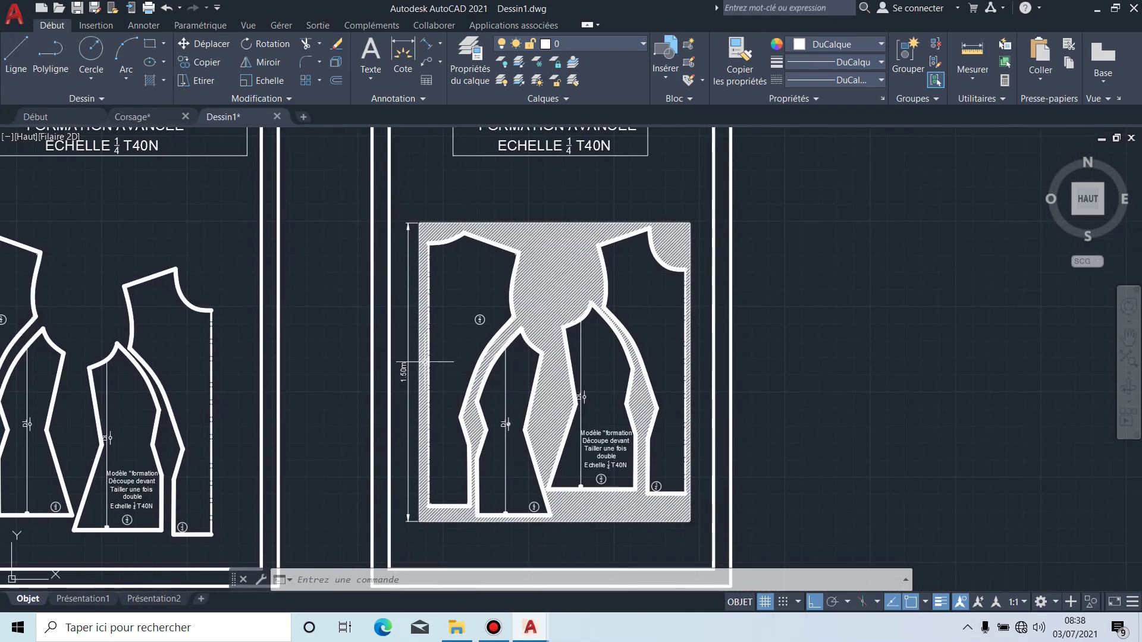
scroll(411, 375, "up", 2)
scroll(380, 333, "up", 3)
scroll(375, 326, "down", 2)
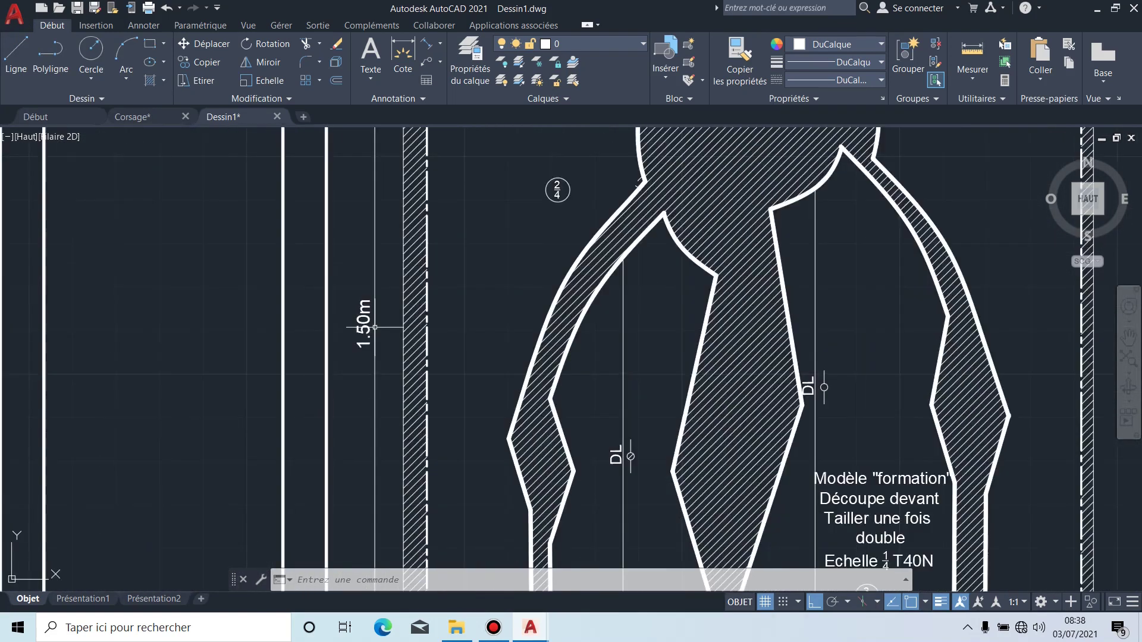
scroll(375, 327, "down", 3)
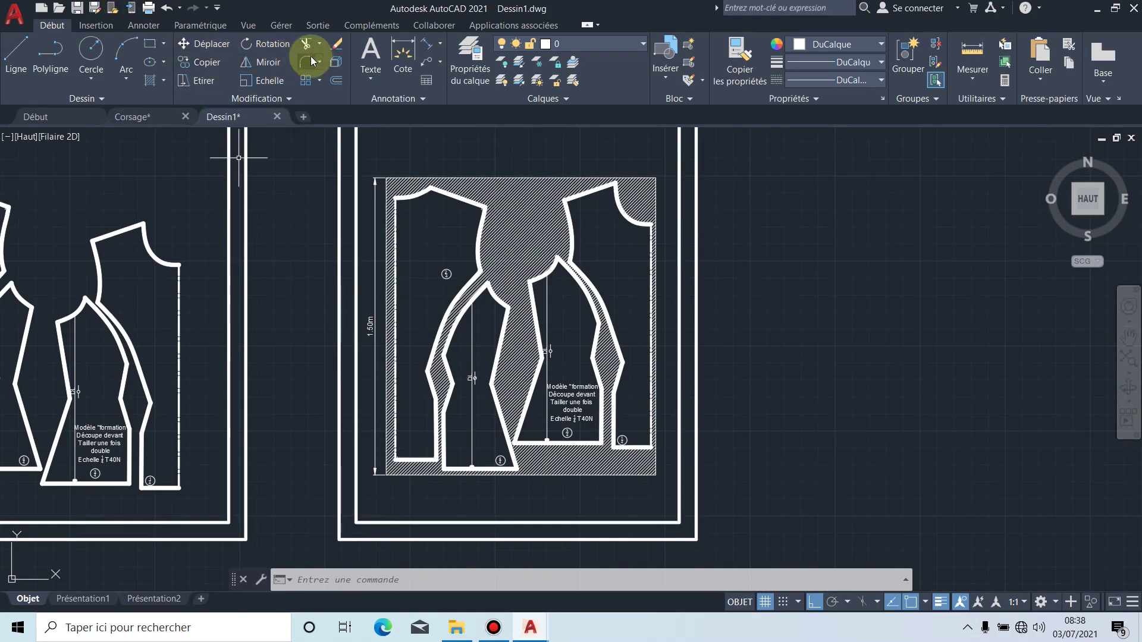
left_click(403, 49)
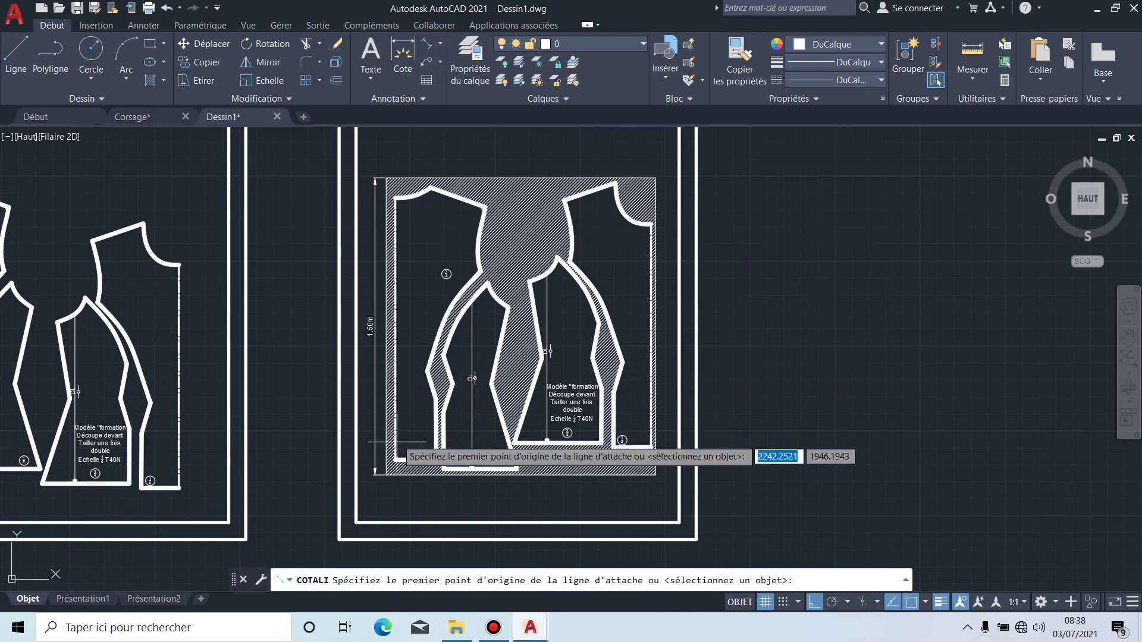
scroll(400, 476, "up", 4)
left_click(401, 473)
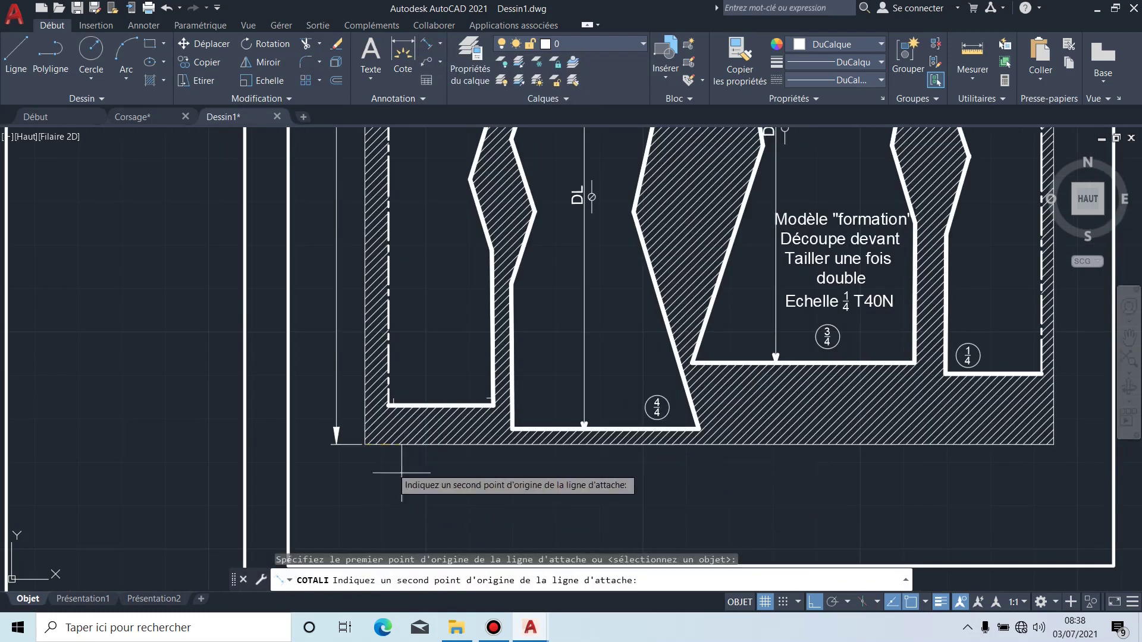
left_click(1054, 444)
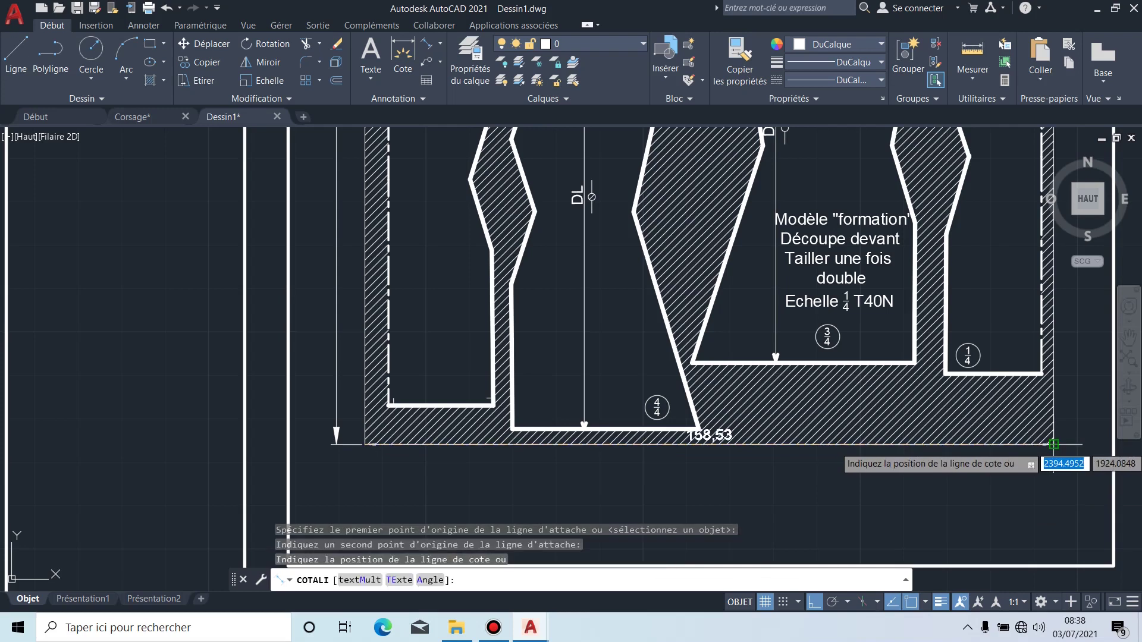
left_click(1047, 482)
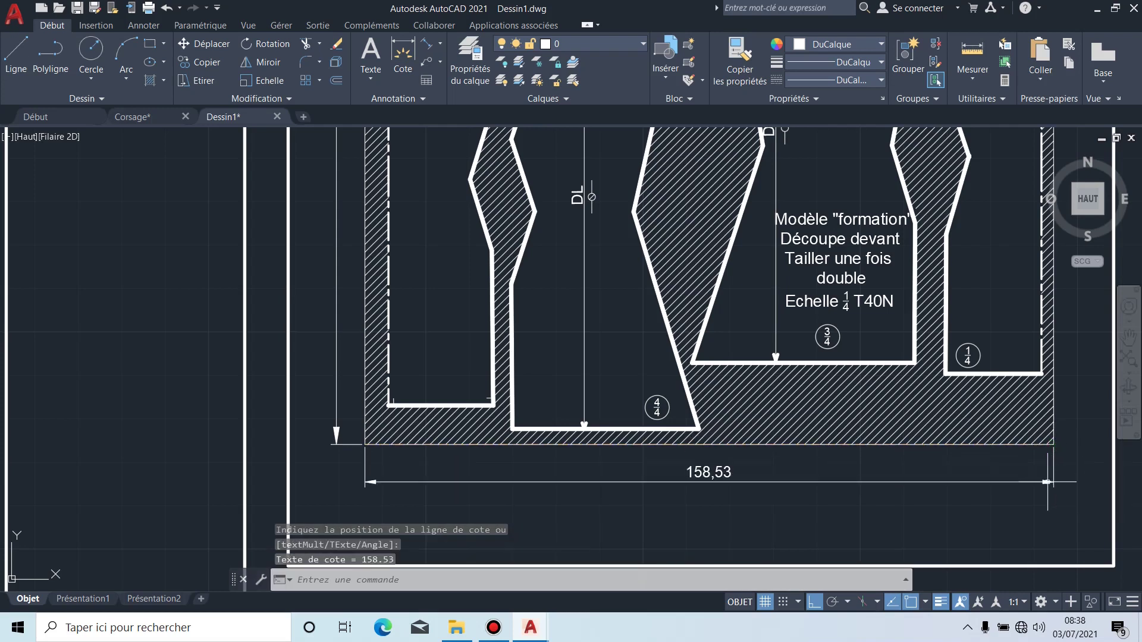
Step: Examine the vertical dimension's text and upper arrowhead, and compare them with the rectangle's horizontal dimension
scroll(705, 498, "down", 5)
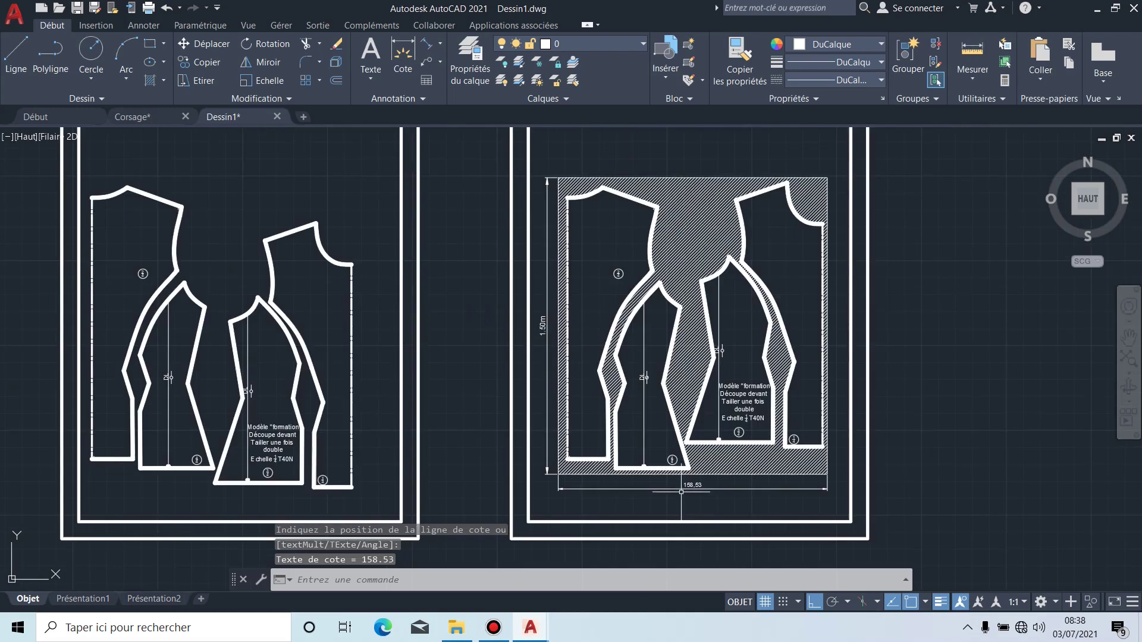
scroll(538, 337, "up", 4)
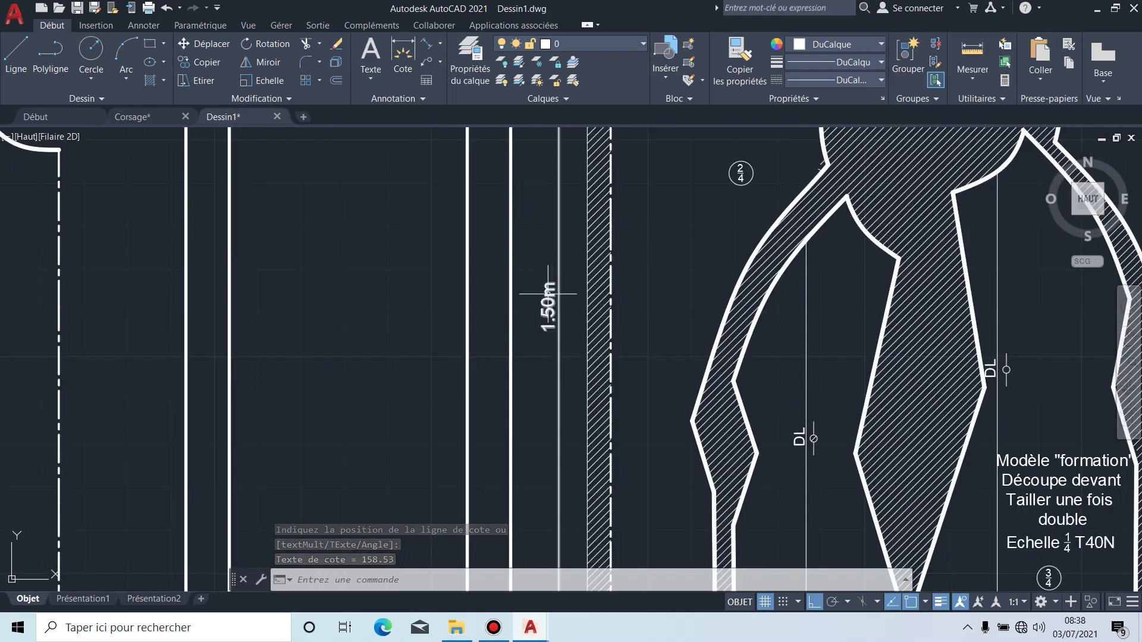
middle_click_drag(548, 247, 506, 513)
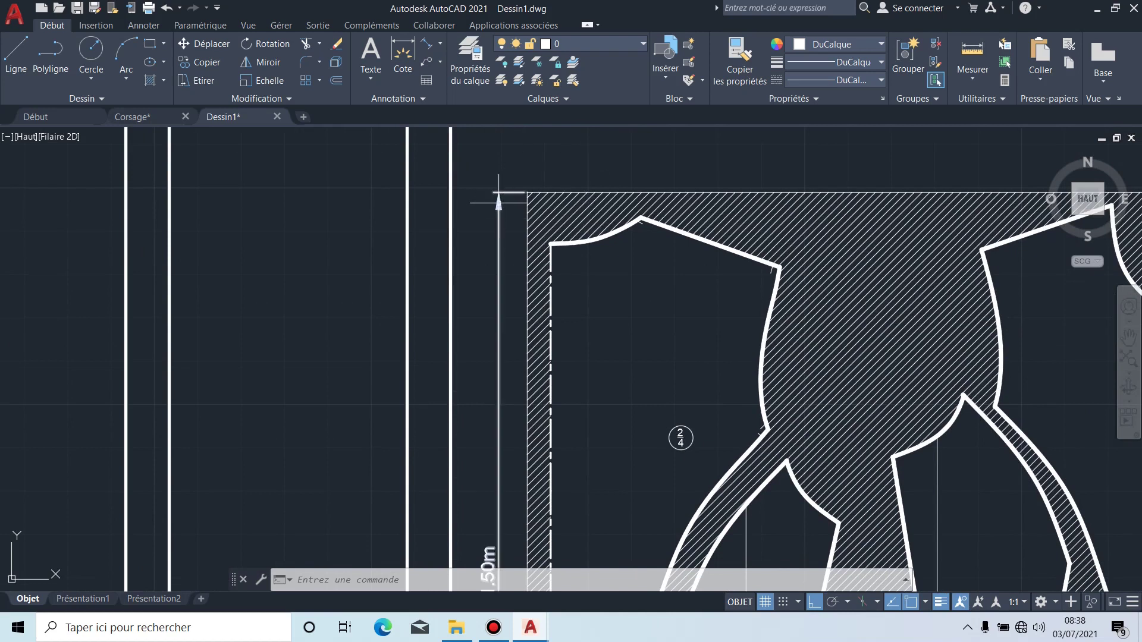
middle_click_drag(516, 277, 462, 155)
middle_click_drag(729, 535, 616, 348)
middle_click_drag(632, 448, 601, 331)
middle_click_drag(657, 506, 647, 399)
Step: Replace the text of the rectangle's horizontal dimension with 1.2m
scroll(664, 460, "up", 4)
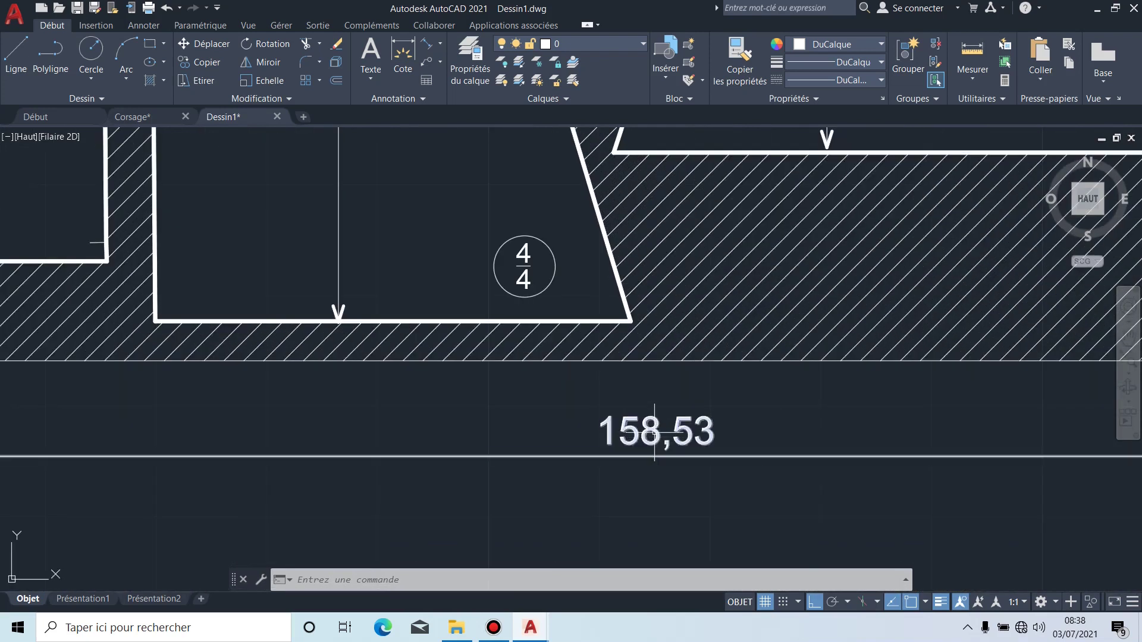
double_click(672, 439)
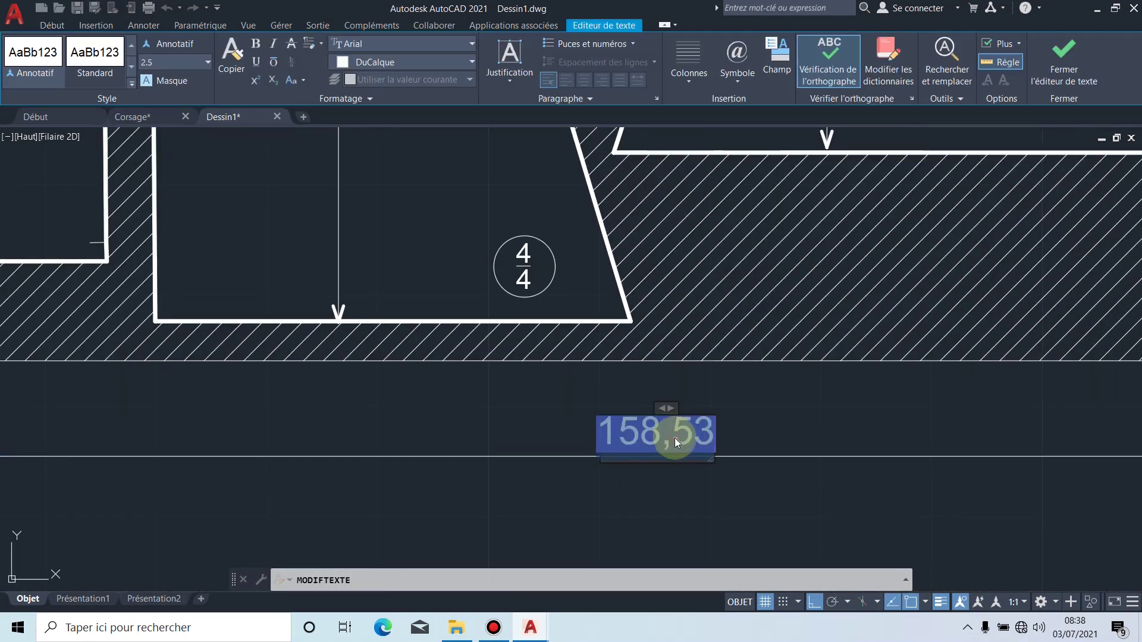
type("1.2")
left_click(762, 502)
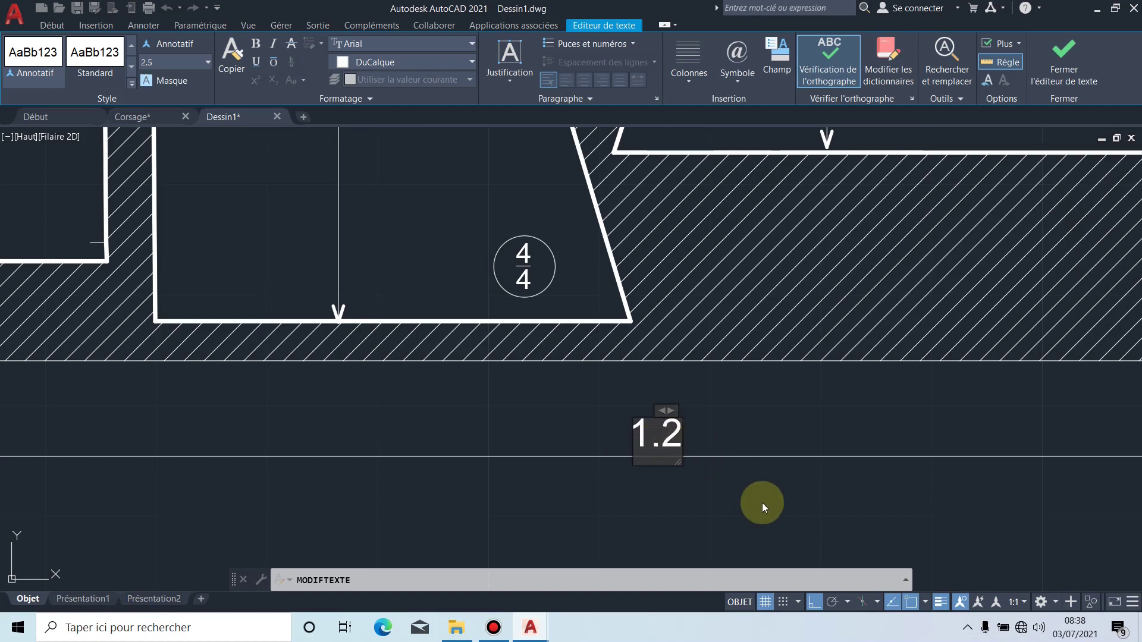
left_click(675, 435)
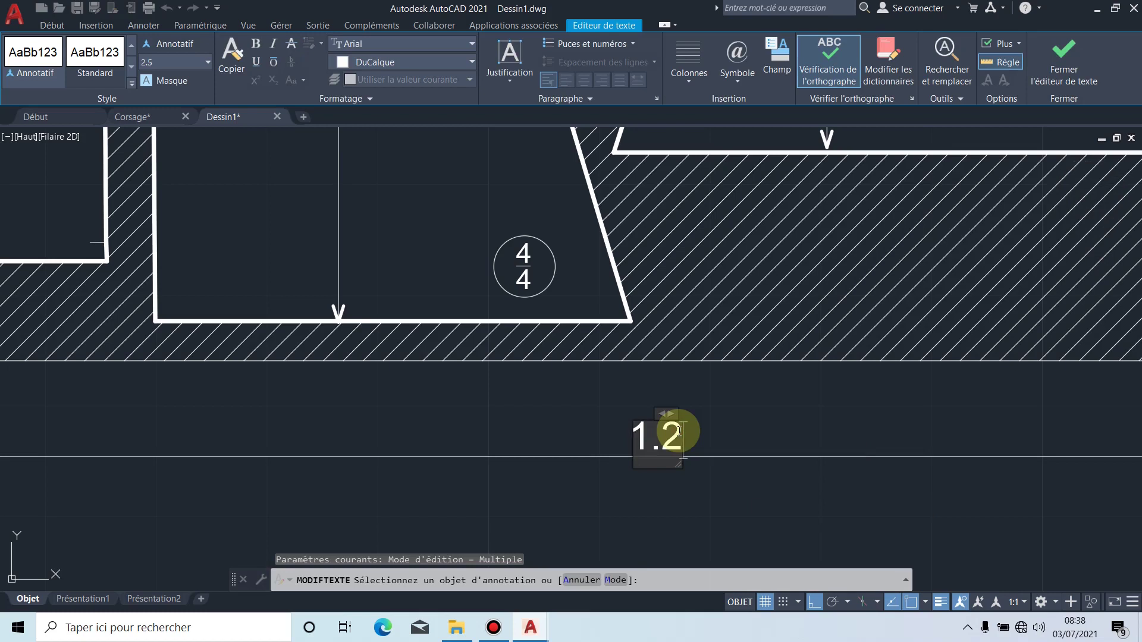
type("M")
key("BackSpace")
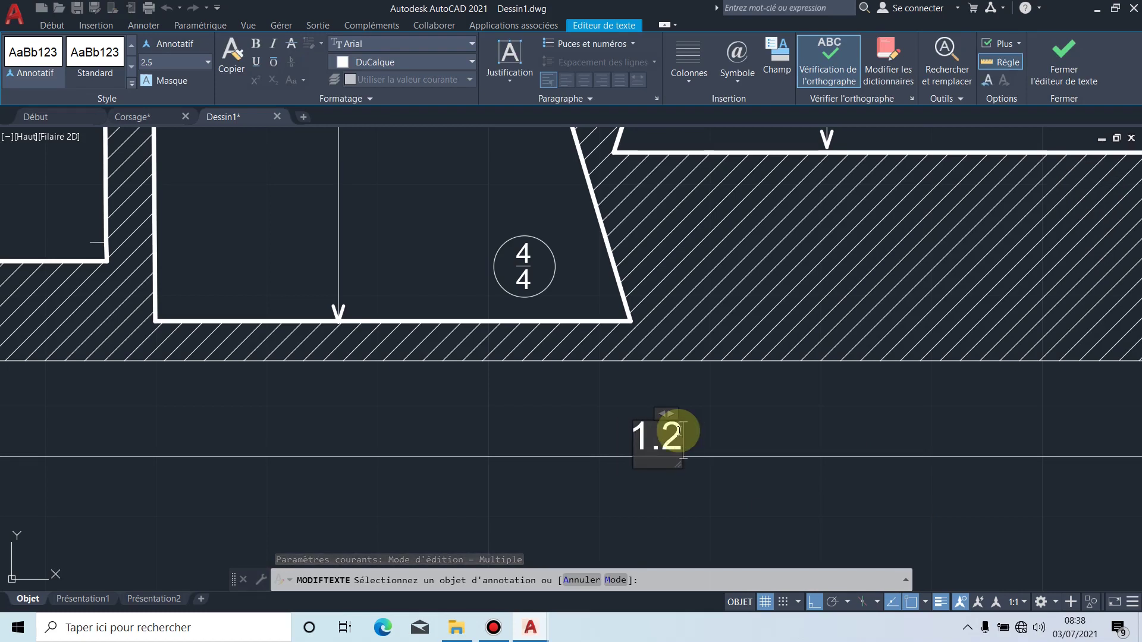
type("m")
left_click(709, 502)
scroll(697, 483, "down", 5)
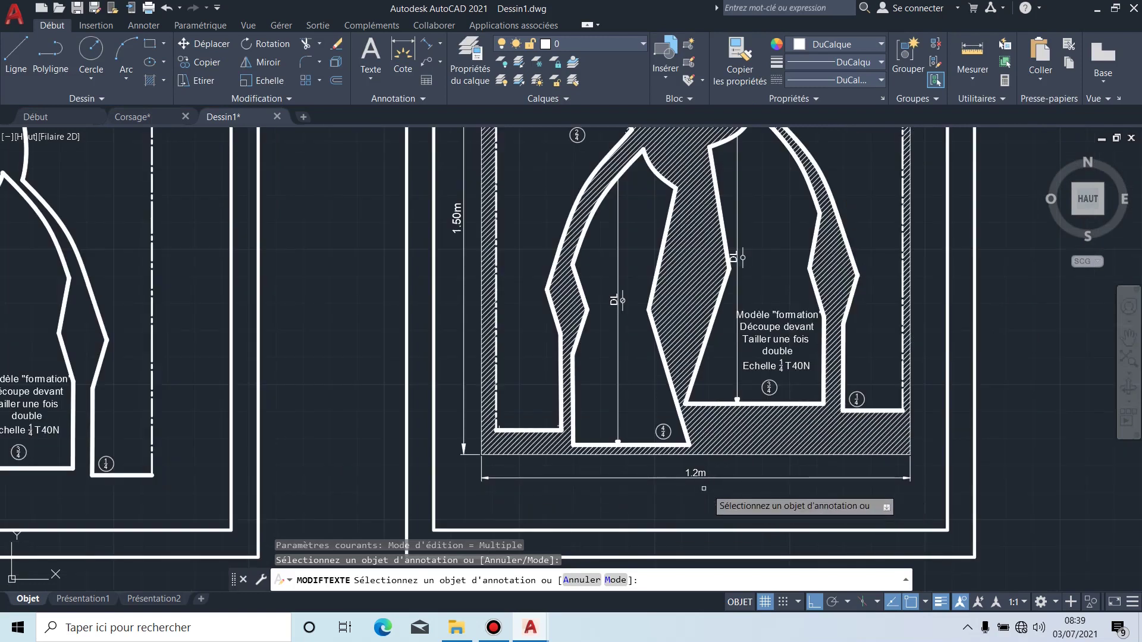
Step: Match the properties of the vertical 1.50m dimension onto the horizontal 1.2m dimension
scroll(693, 488, "up", 2)
scroll(374, 491, "up", 3)
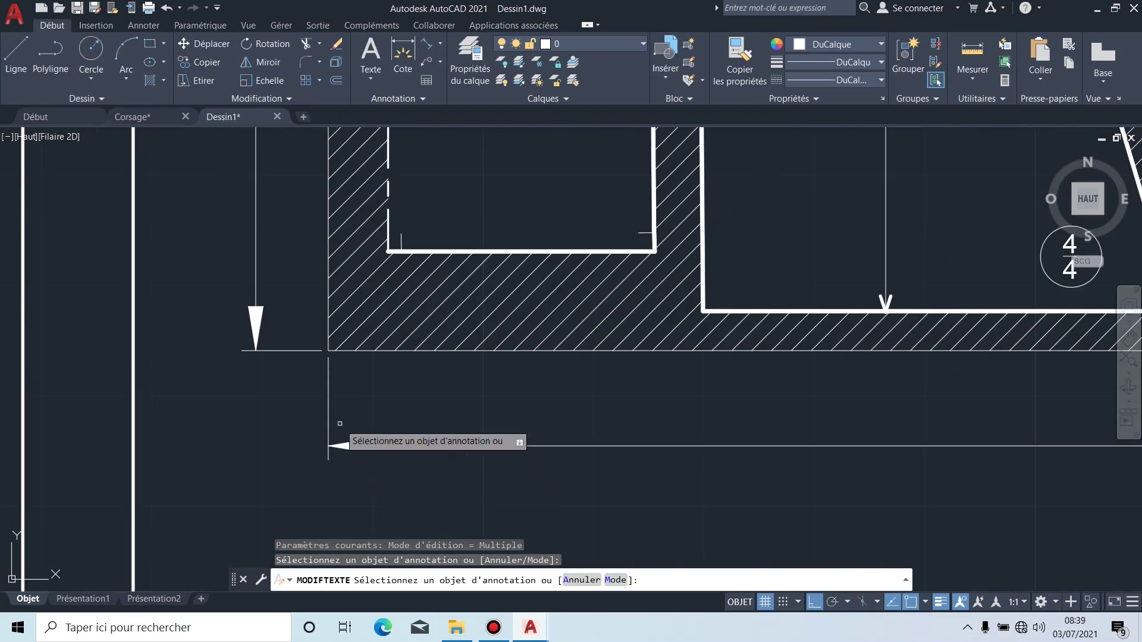
scroll(537, 518, "down", 2)
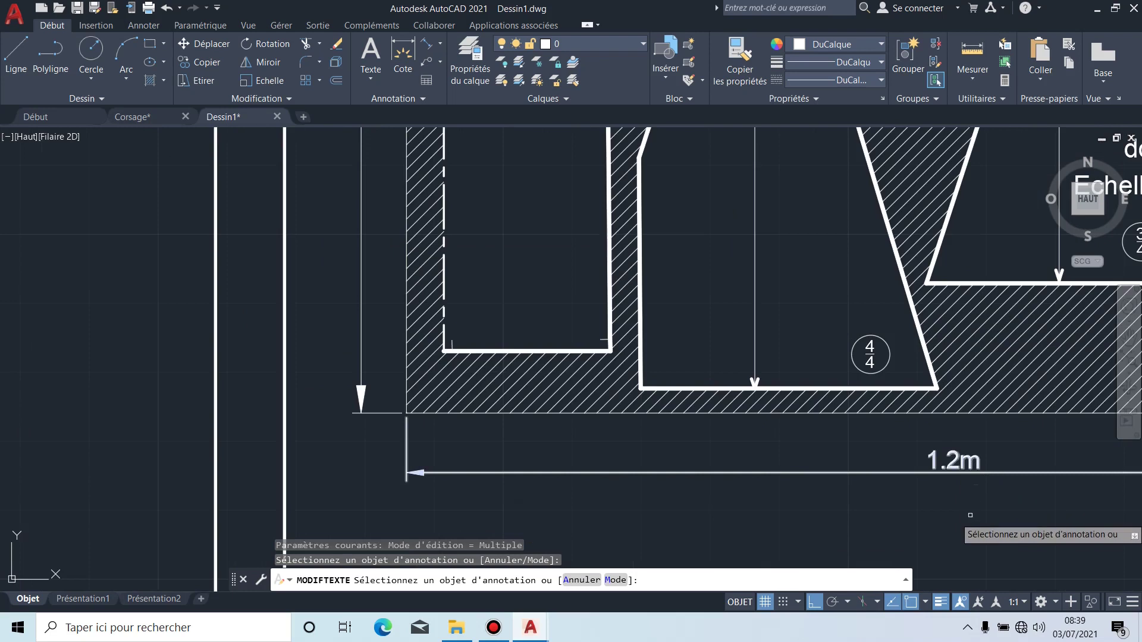
scroll(838, 527, "up", 1)
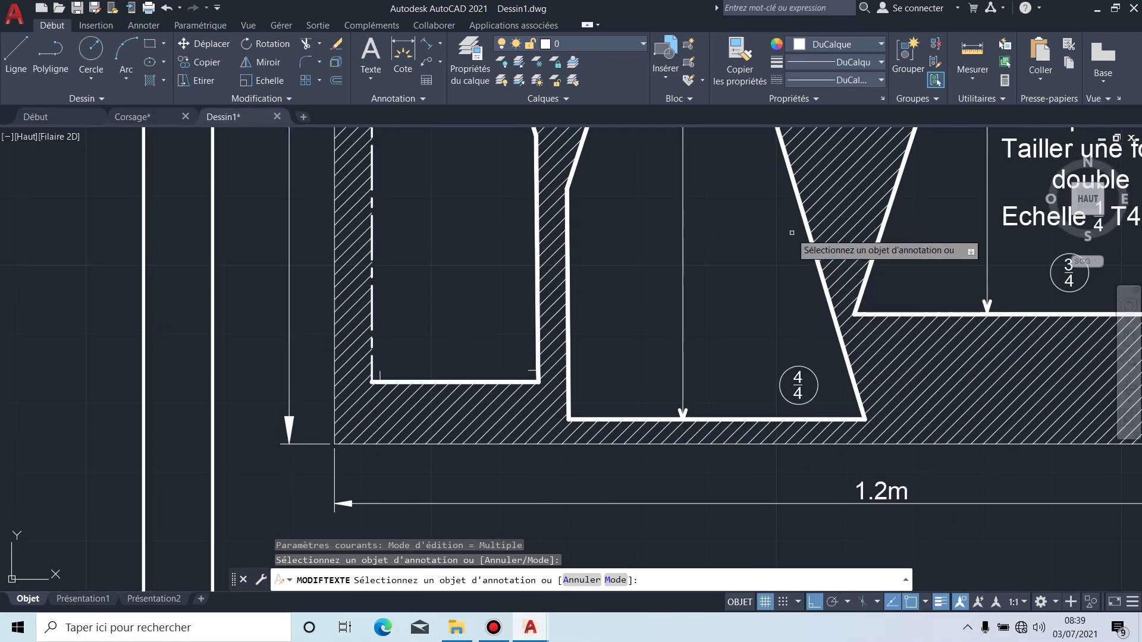
left_click(736, 62)
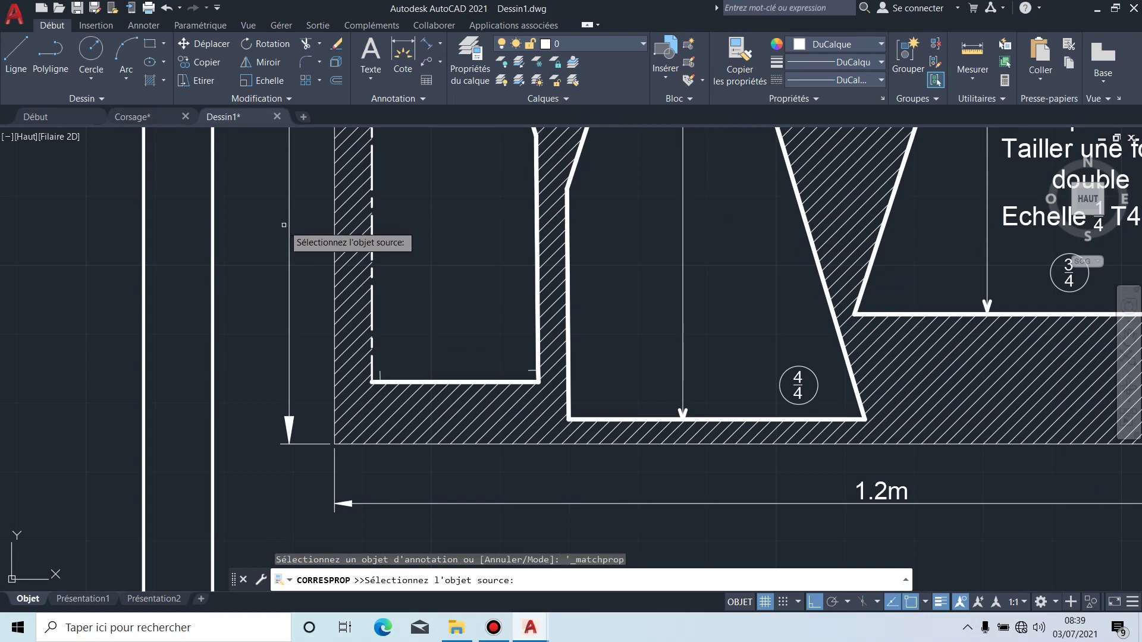
left_click(289, 390)
middle_click_drag(627, 477, 595, 313)
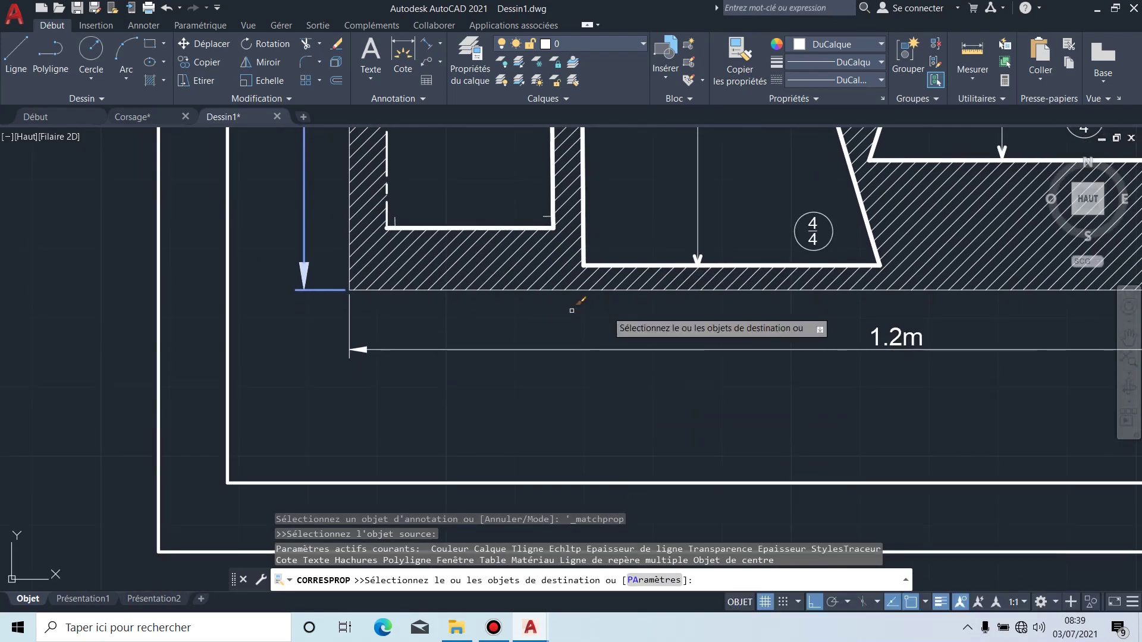
left_click(439, 349)
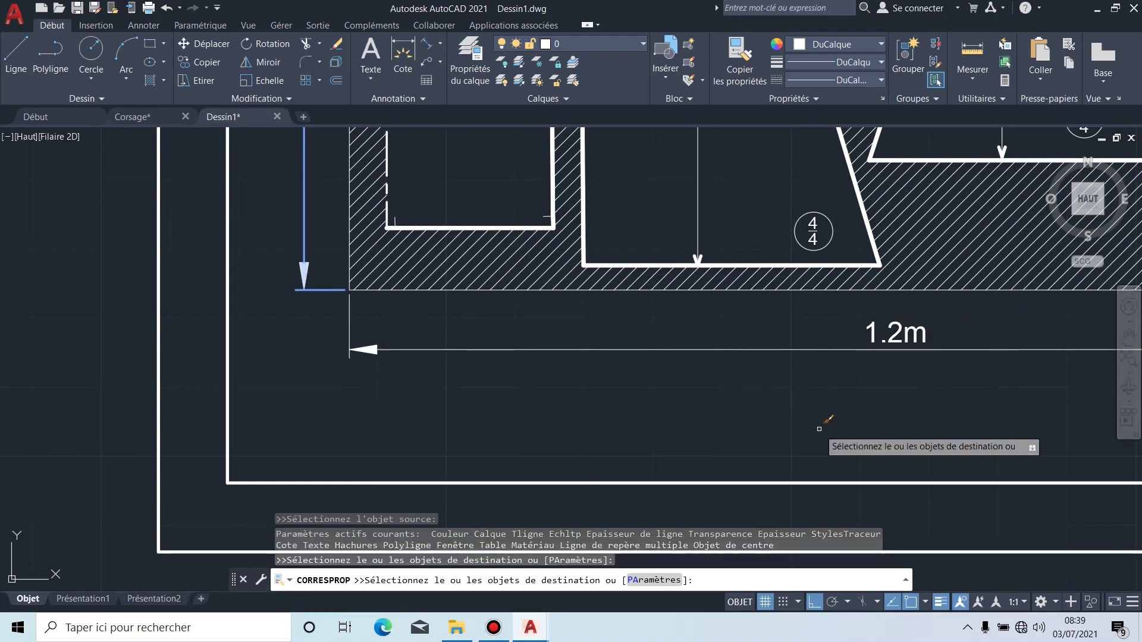
key("Escape")
scroll(810, 349, "down", 3)
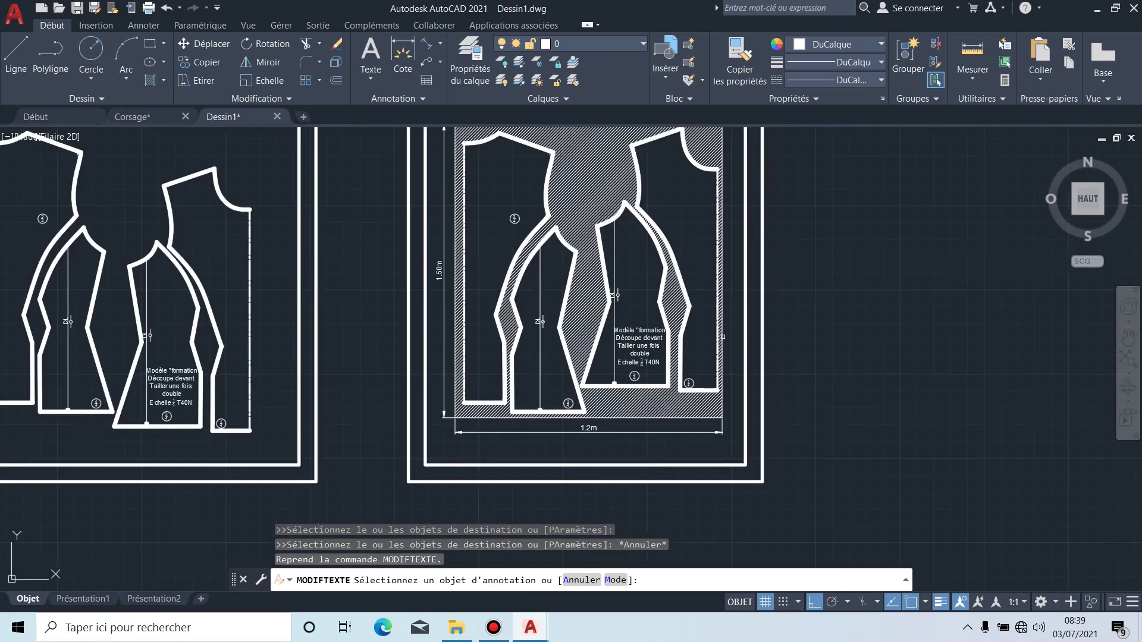
middle_click_drag(840, 311, 730, 367)
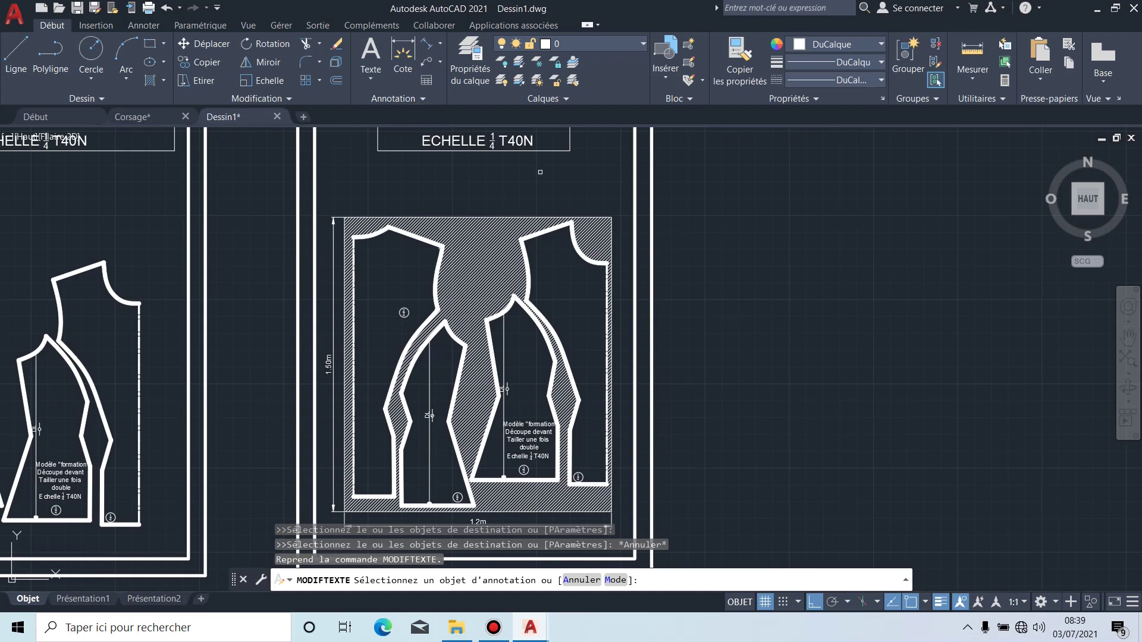
Step: Copy the placement sheet's double border and title block to the empty area beside it as a new sheet
scroll(541, 172, "down", 2)
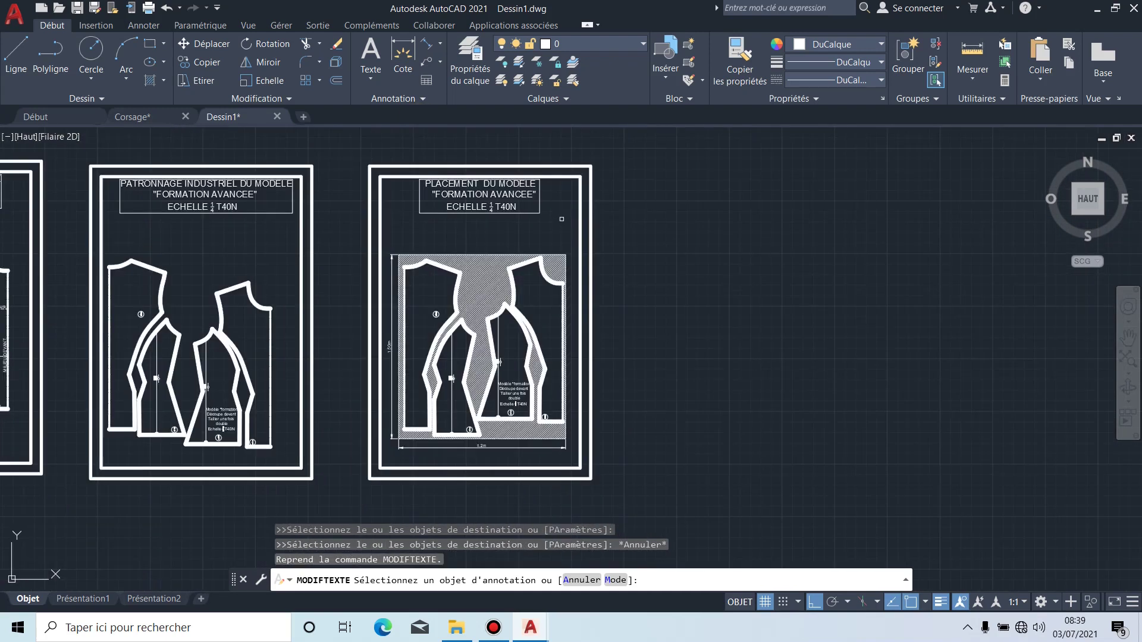
mouse_move(620, 288)
middle_mouse_down()
mouse_move(862, 281)
mouse_move(777, 252)
middle_mouse_up()
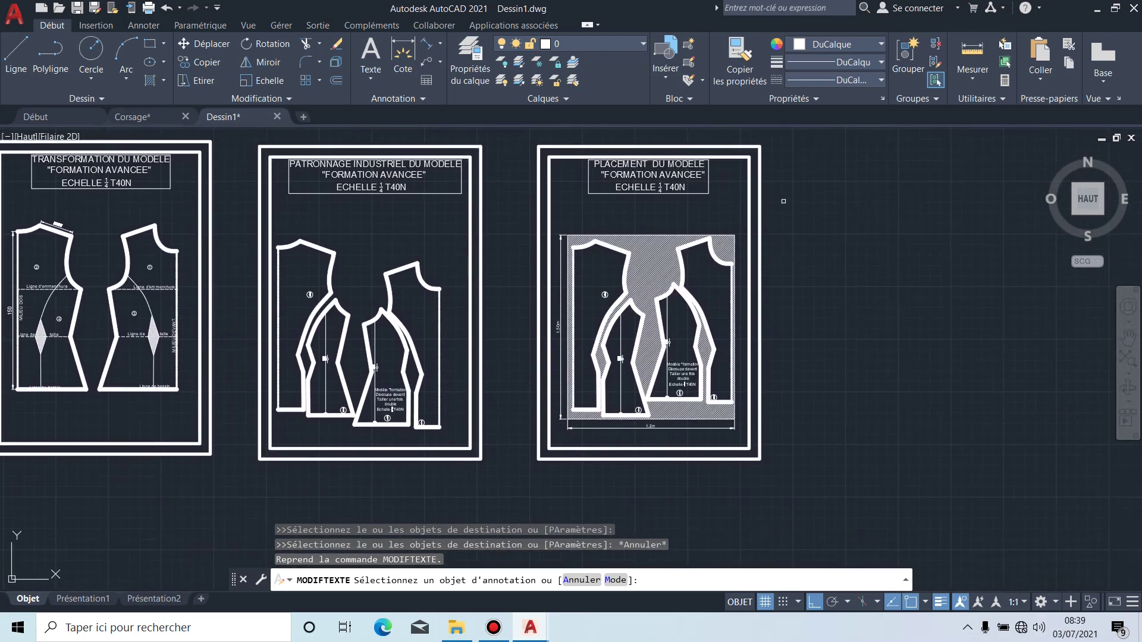
key("Escape")
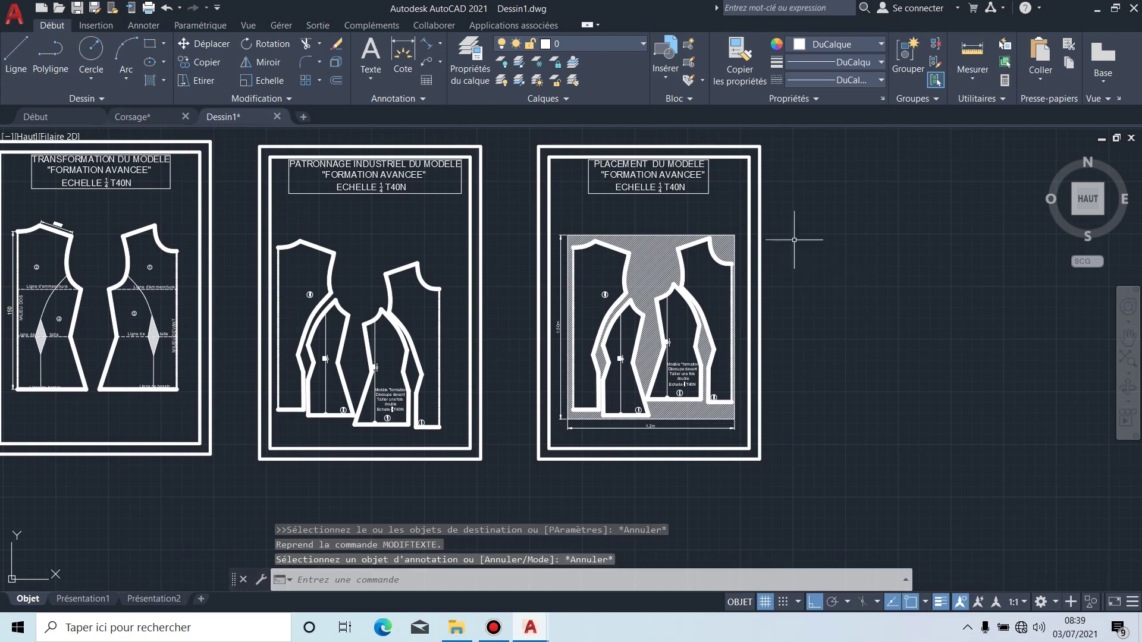
left_click(820, 213)
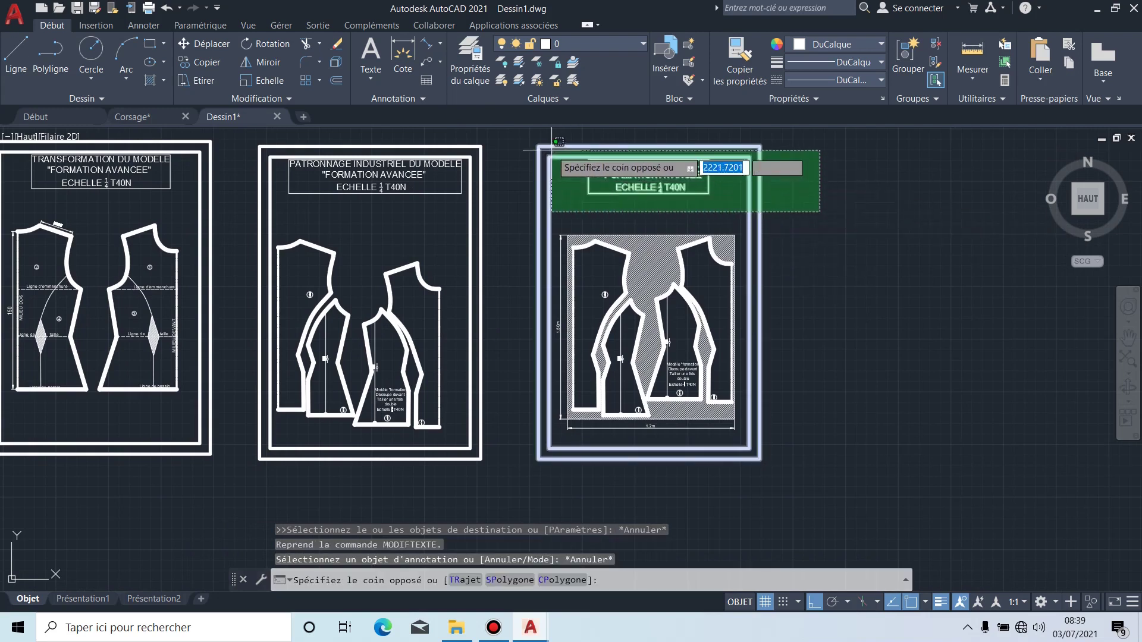
left_click(524, 133)
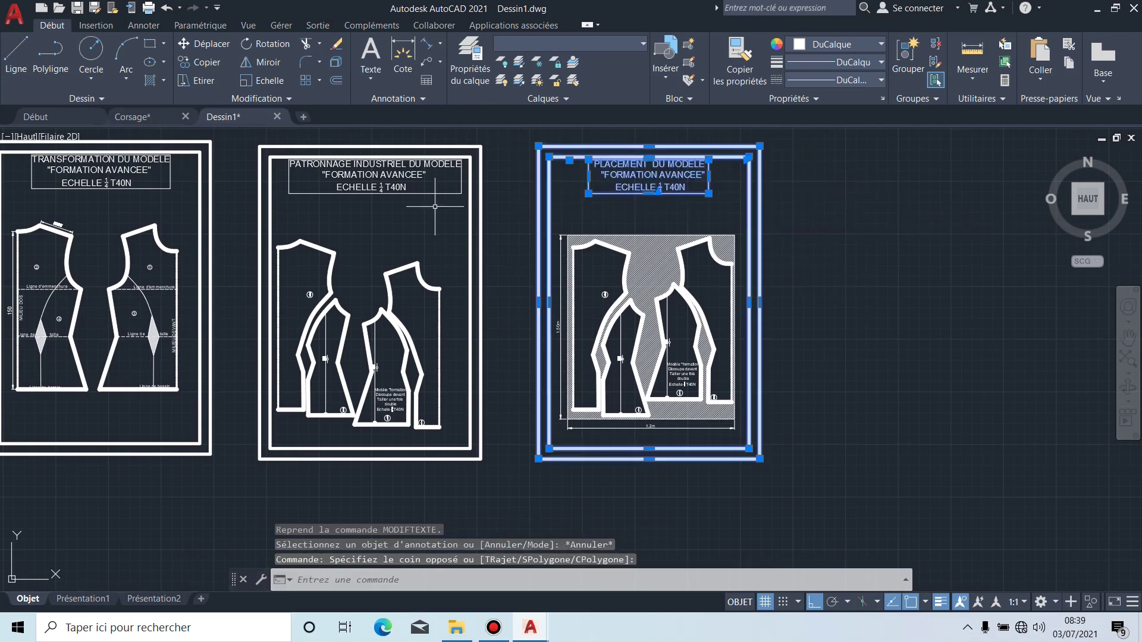
left_click(201, 62)
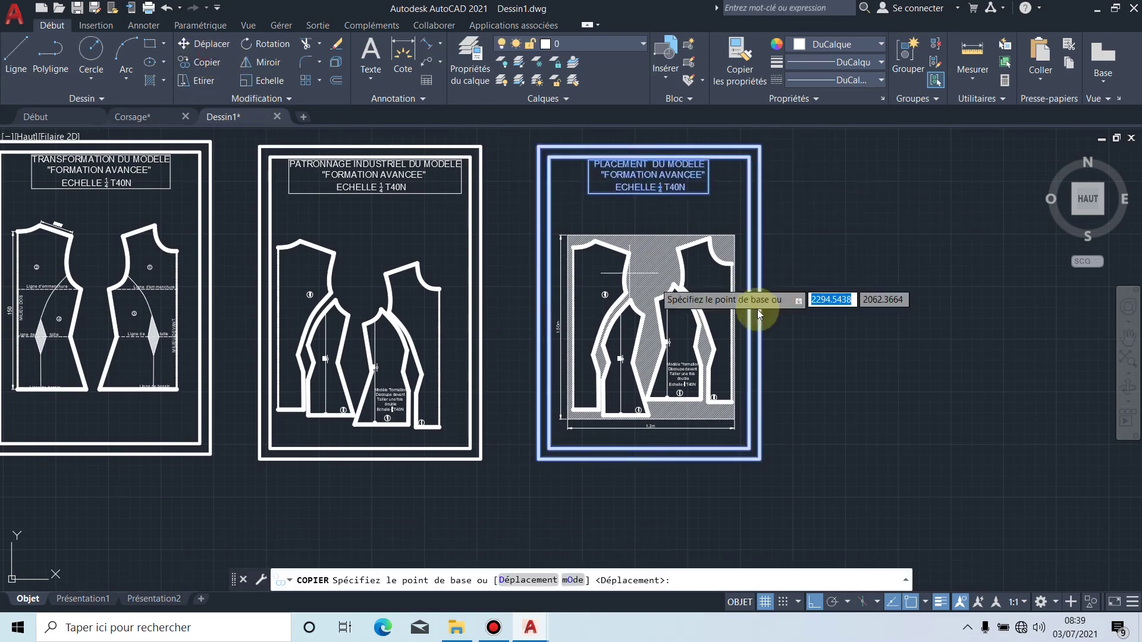
left_click(688, 218)
middle_click_drag(934, 251, 745, 252)
left_click(774, 244)
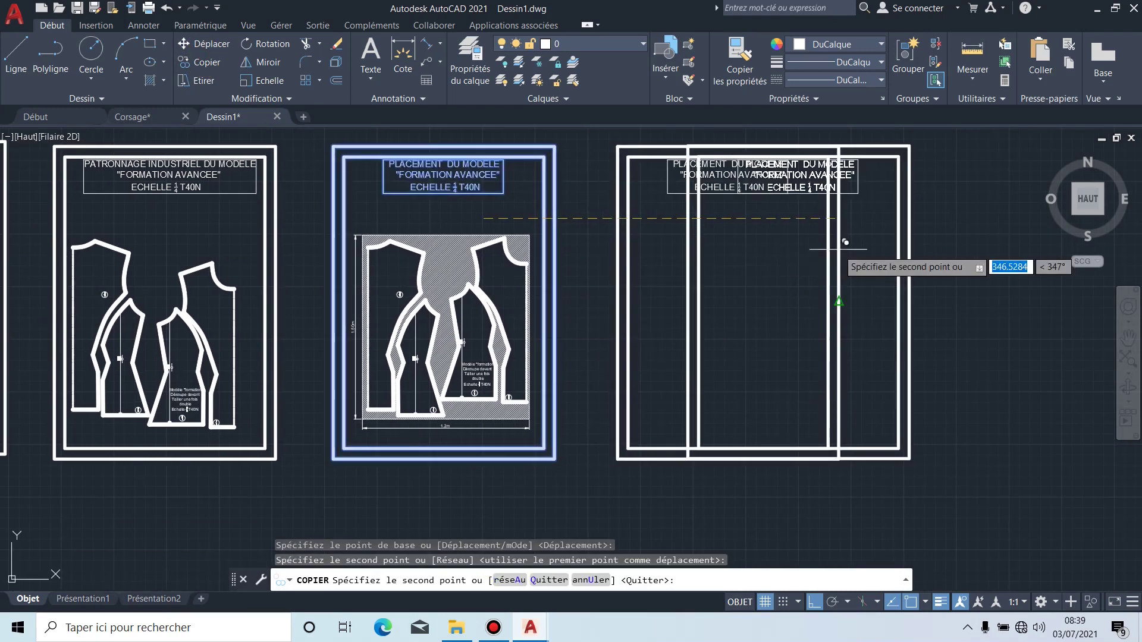
key("Escape")
Step: Replace the word PLACEMENT with GRADATION in the new sheet's title text
scroll(714, 170, "up", 4)
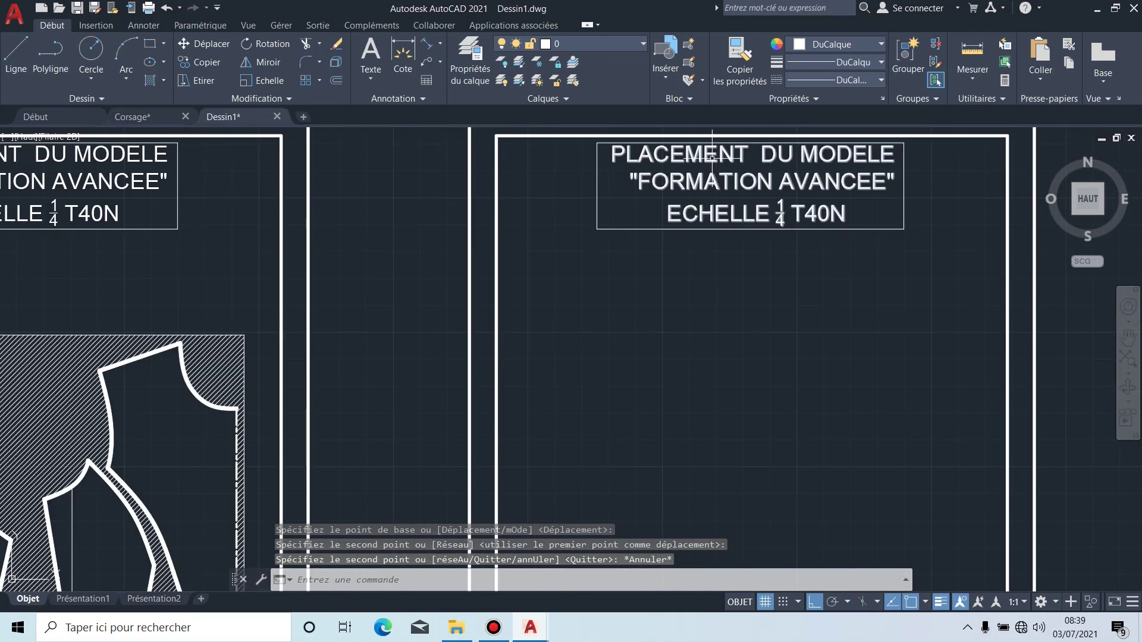
left_click(715, 150)
left_click(719, 148)
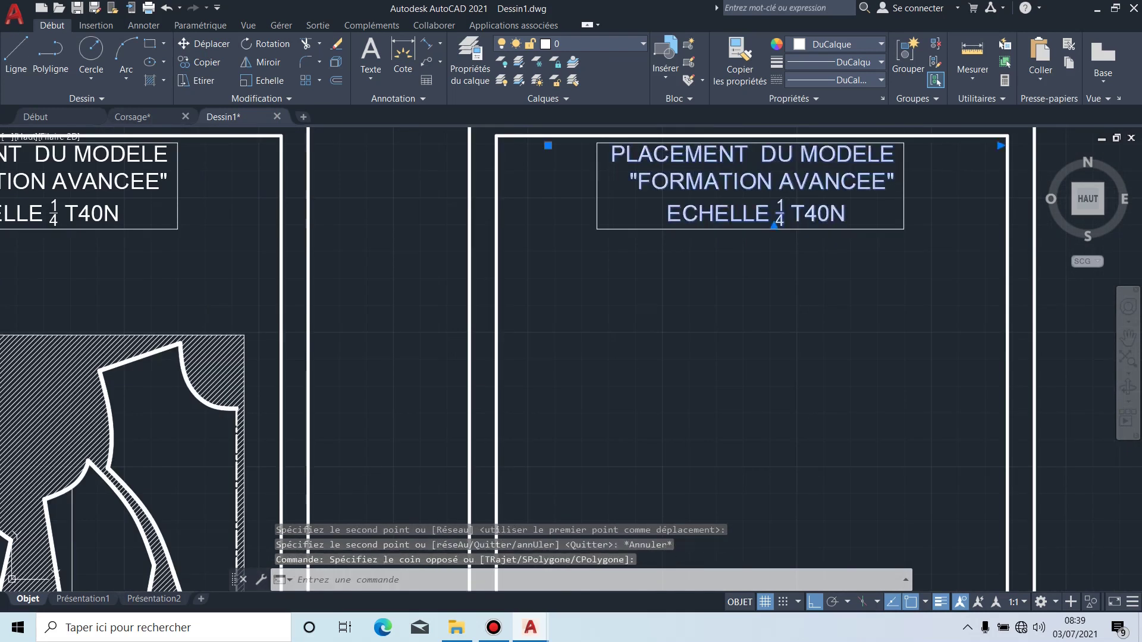
double_click(722, 155)
left_click_drag(748, 155, 598, 155)
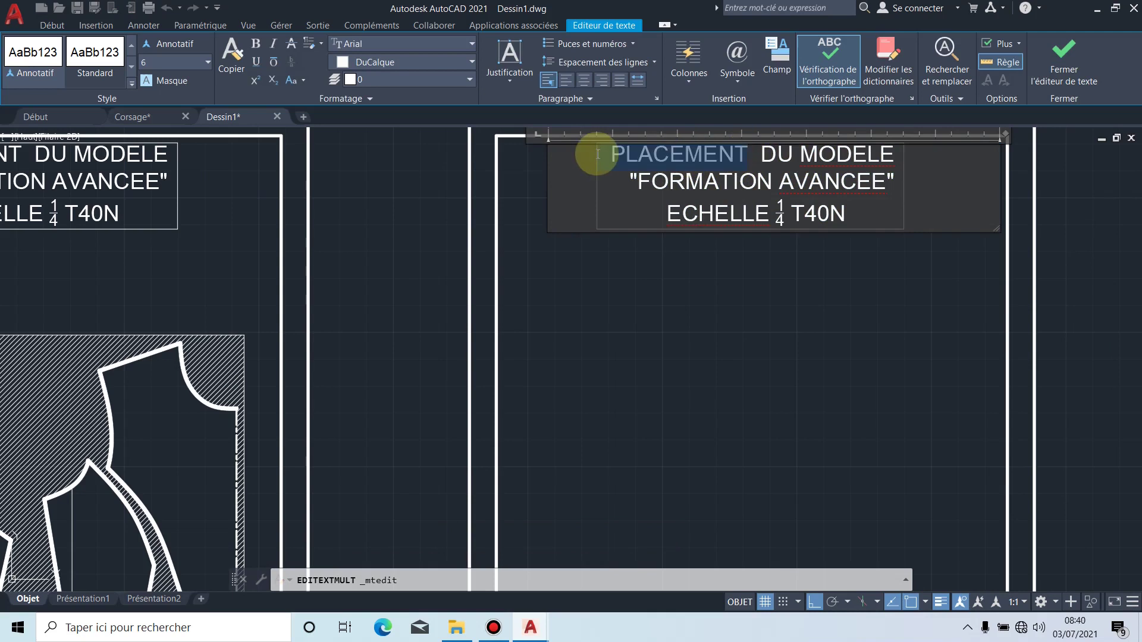
type("G")
type("RADATIO")
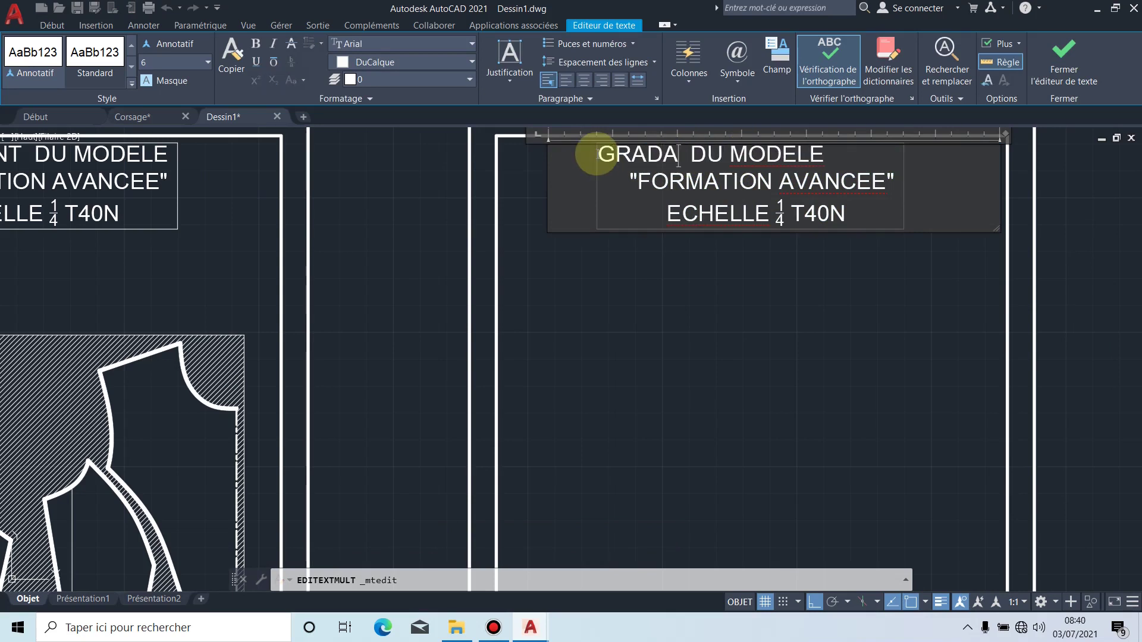
type("N")
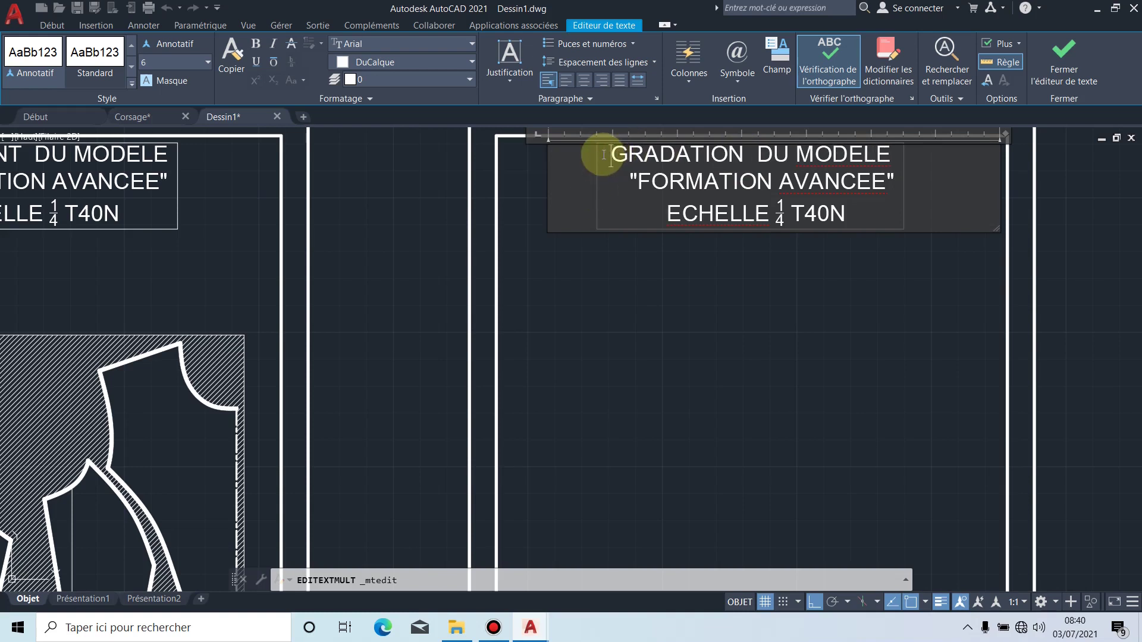
left_click(691, 240)
middle_click_drag(757, 274, 745, 276)
mouse_move(636, 5)
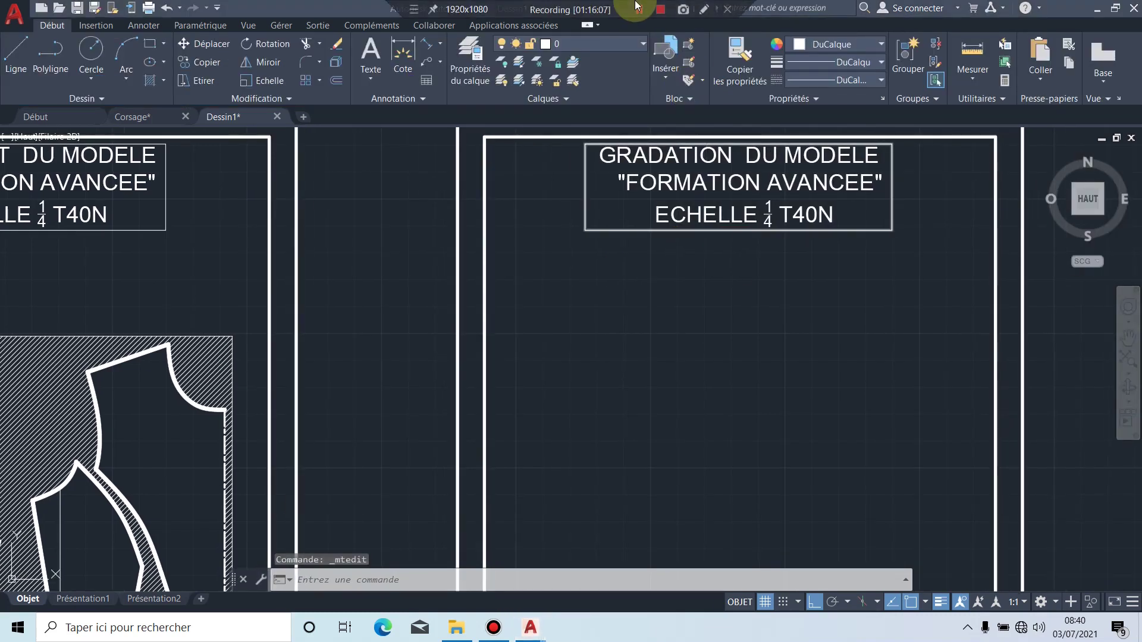
left_click(636, 6)
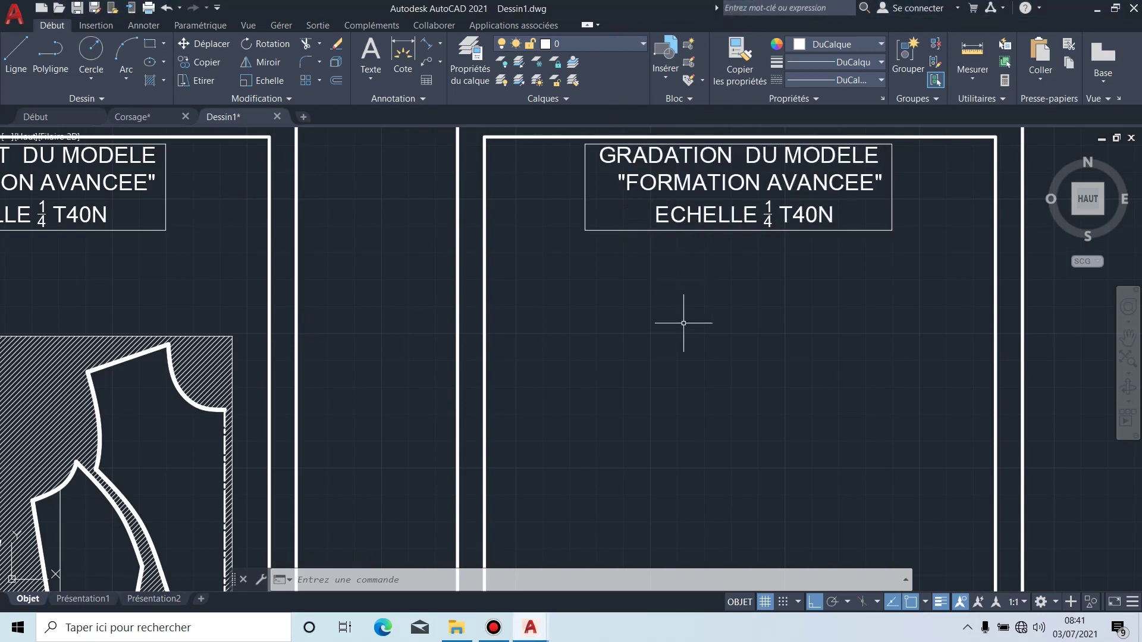
Step: Assign the title rectangles of the gradation, placement, industrial pattern and transformation sheets to the layer cadre
scroll(684, 323, "down", 3)
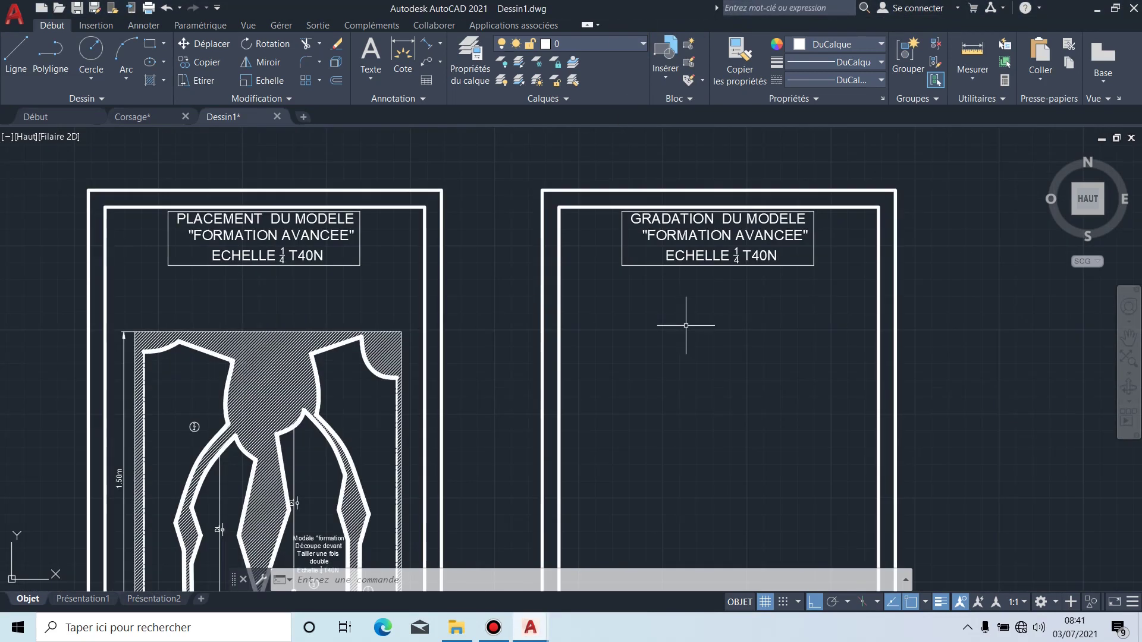
scroll(659, 303, "down", 1)
middle_click_drag(539, 229, 665, 260)
scroll(887, 283, "up", 2)
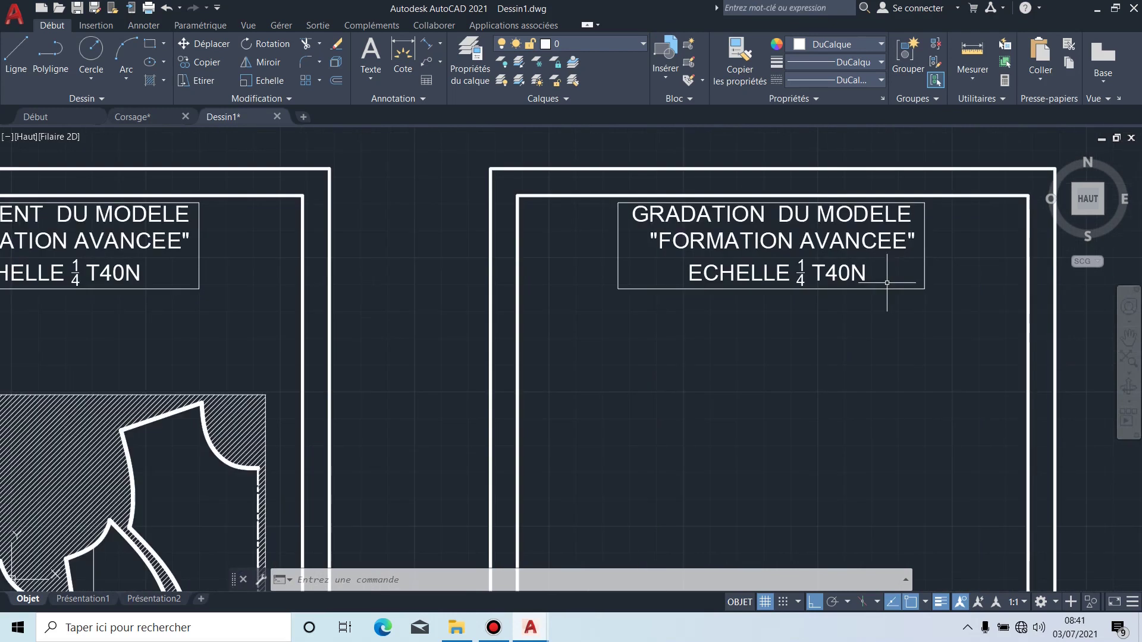
scroll(929, 230, "up", 4)
left_click(923, 224)
scroll(925, 262, "down", 5)
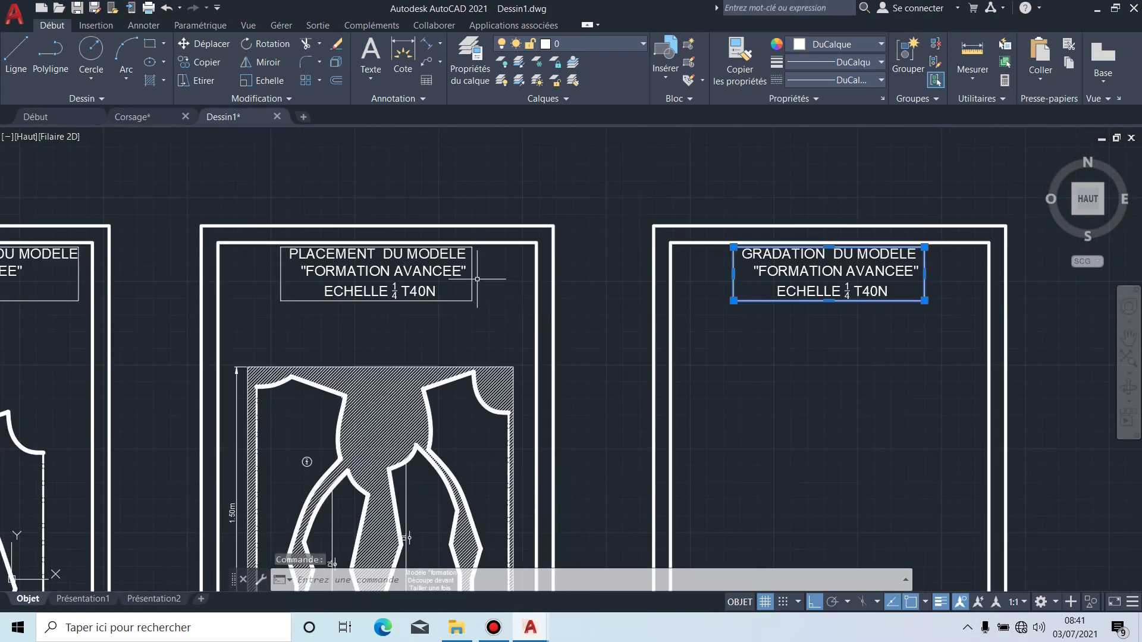
left_click(472, 281)
middle_click_drag(370, 285, 744, 295)
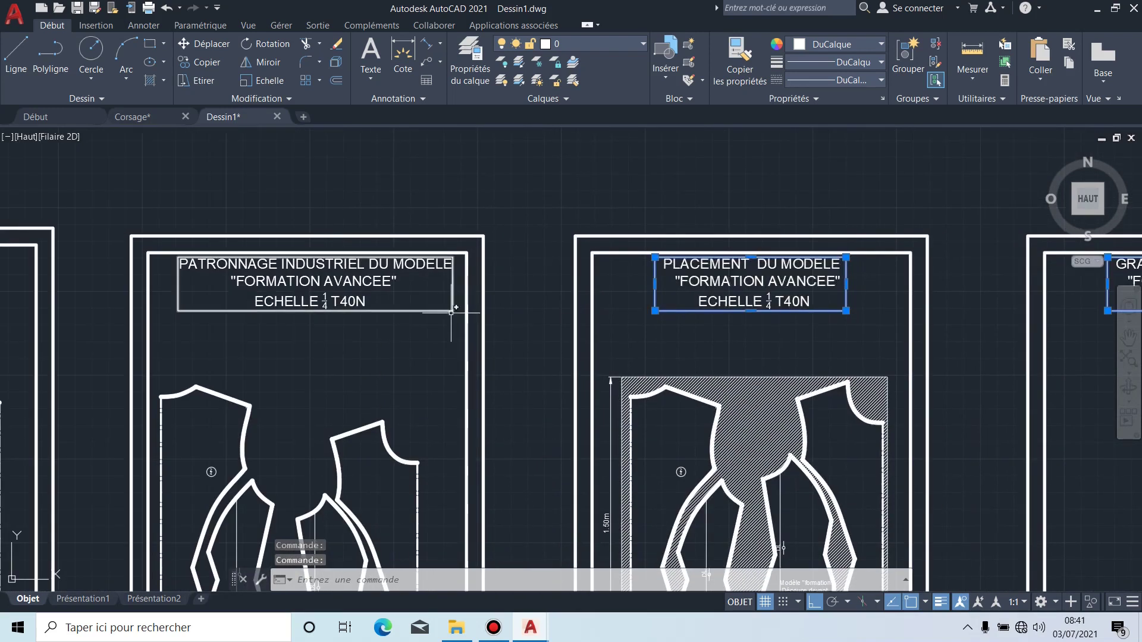
left_click(449, 309)
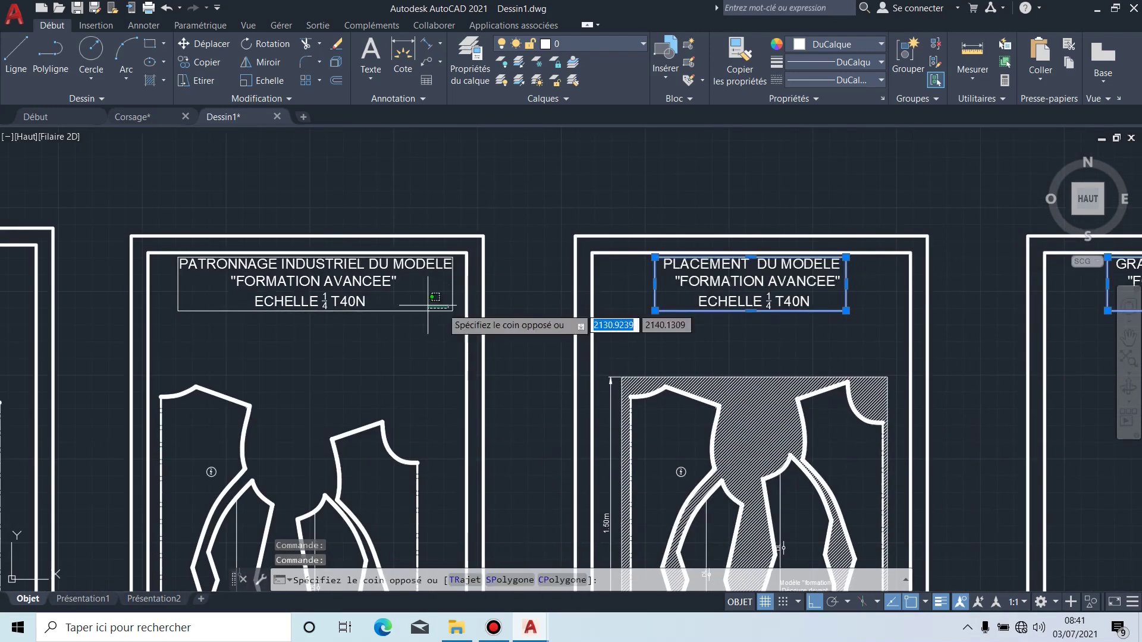
left_click(379, 335)
middle_click_drag(378, 331, 811, 317)
middle_click_drag(419, 295, 477, 279)
left_click(434, 255)
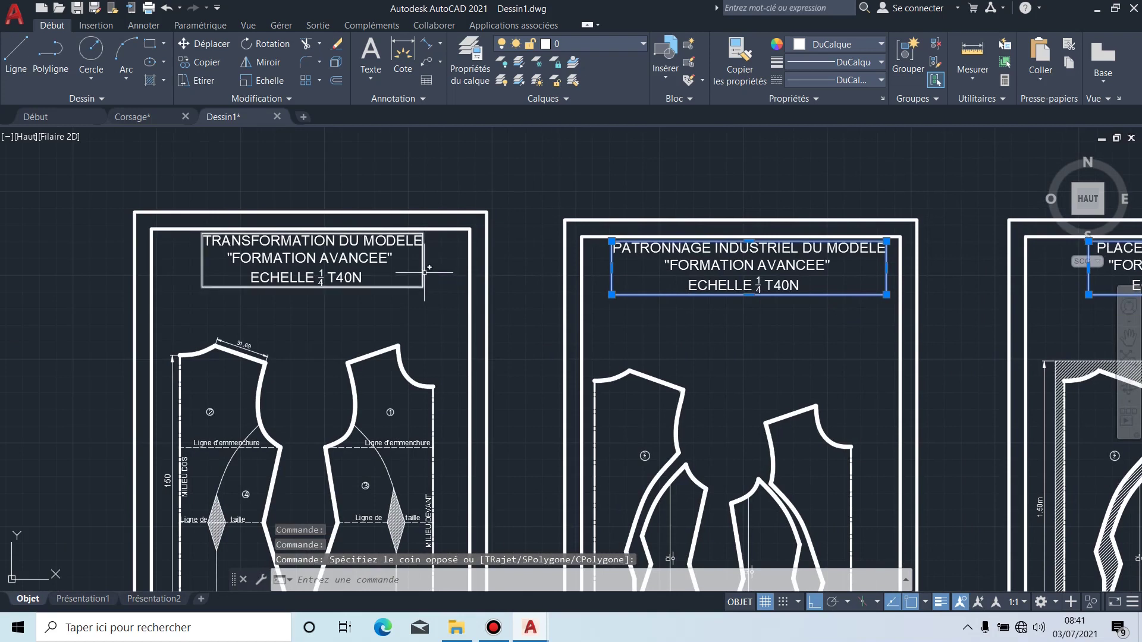
left_click(629, 41)
left_click(583, 81)
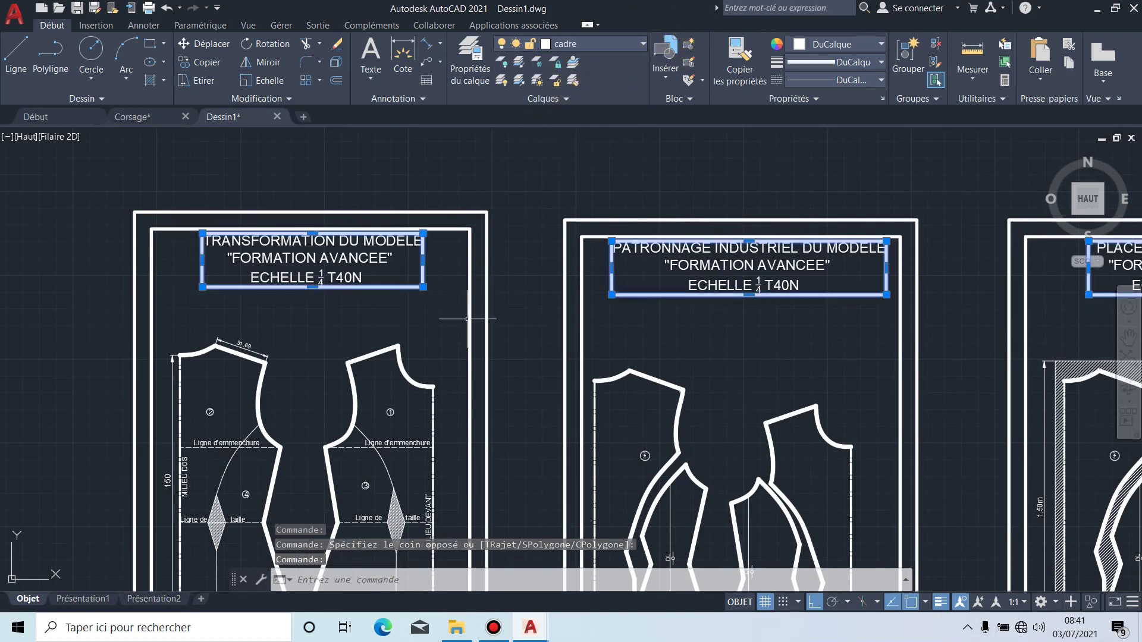
key("Escape")
Step: Look over the placement sheet and the empty gradation sheet, checking their title frames and available drawing space
scroll(780, 353, "down", 3)
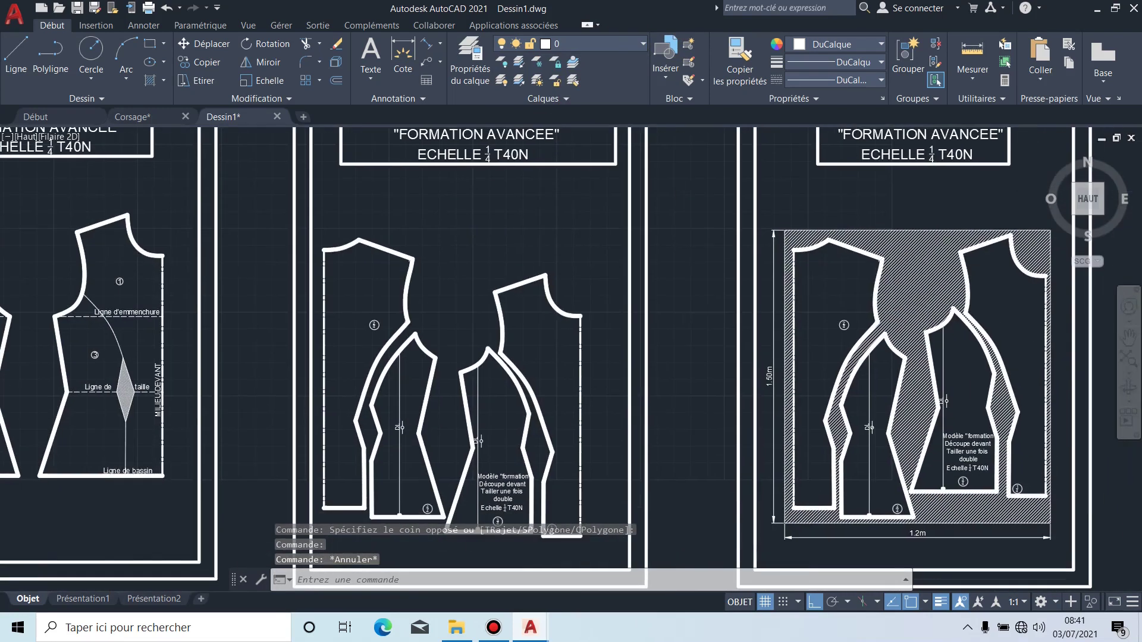
middle_click_drag(985, 264, 795, 255)
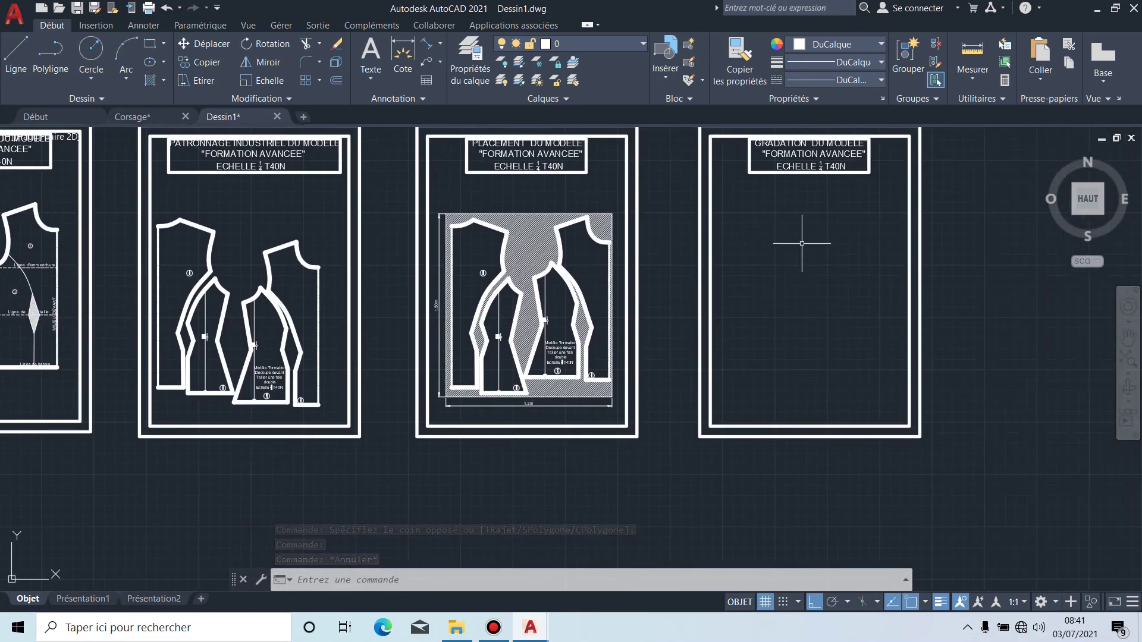
scroll(808, 234, "up", 2)
middle_click_drag(816, 216, 633, 287)
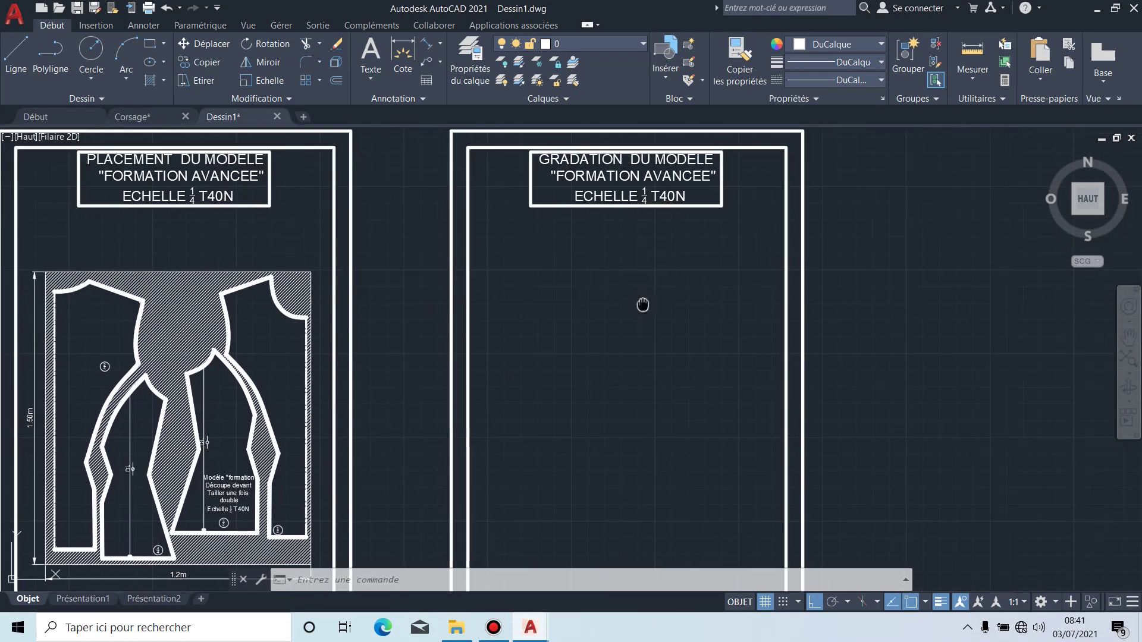
middle_click_drag(642, 305, 905, 294)
mouse_move(454, 334)
middle_mouse_down()
mouse_move(551, 250)
mouse_move(476, 238)
mouse_move(416, 255)
mouse_move(359, 245)
mouse_move(330, 255)
middle_mouse_up()
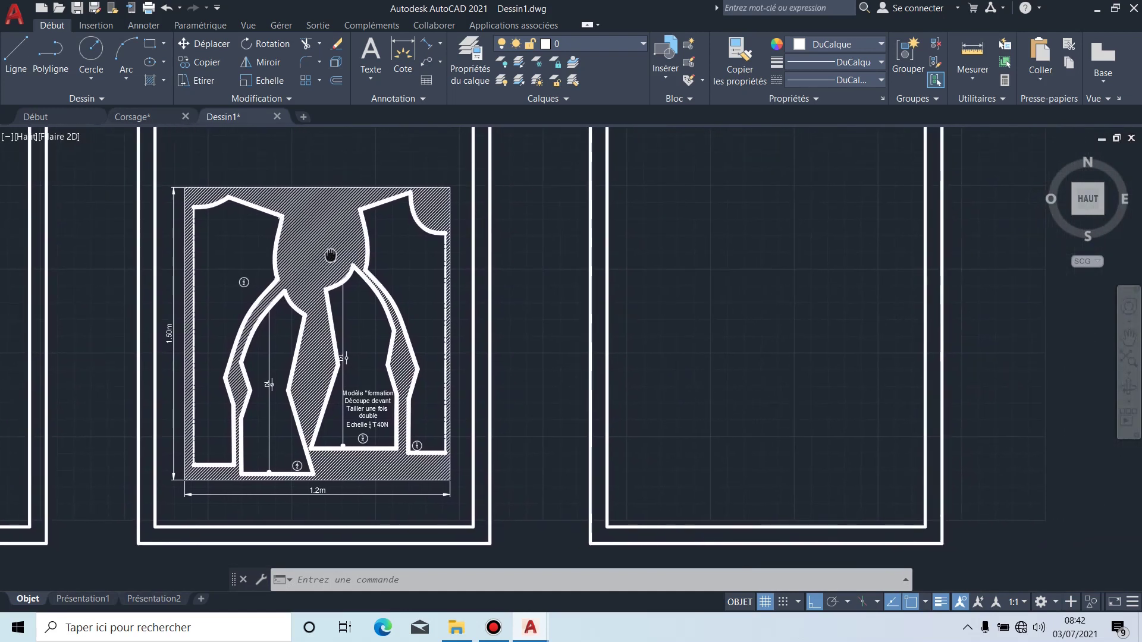
middle_click_drag(778, 249, 606, 320)
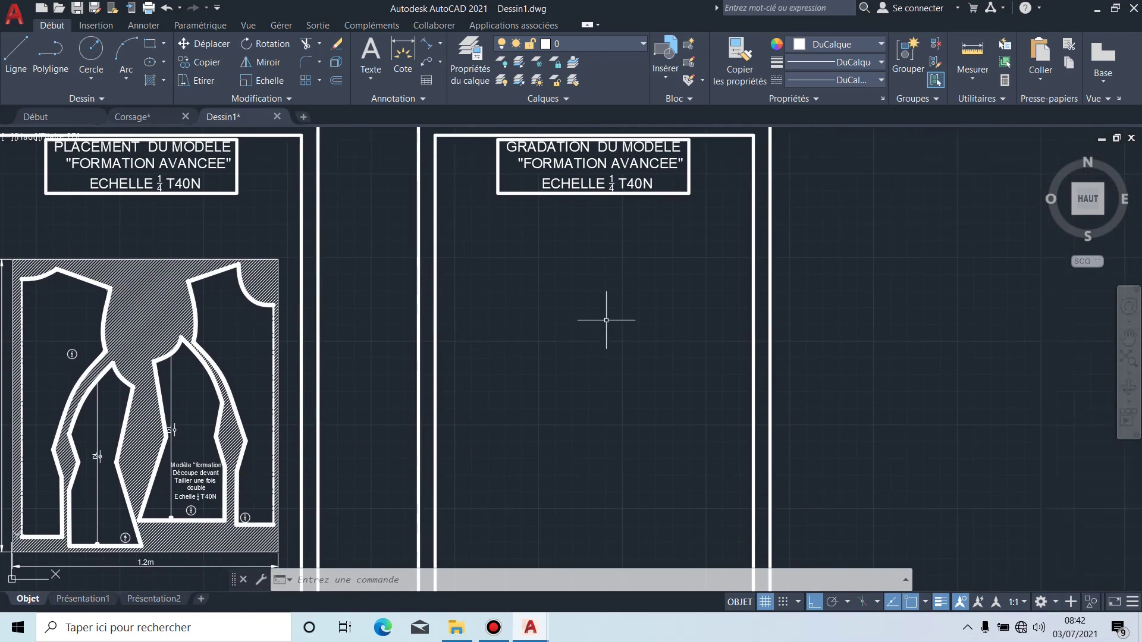
Step: Start a spline in the empty area of the gradation sheet and switch ortho mode off
left_click(53, 98)
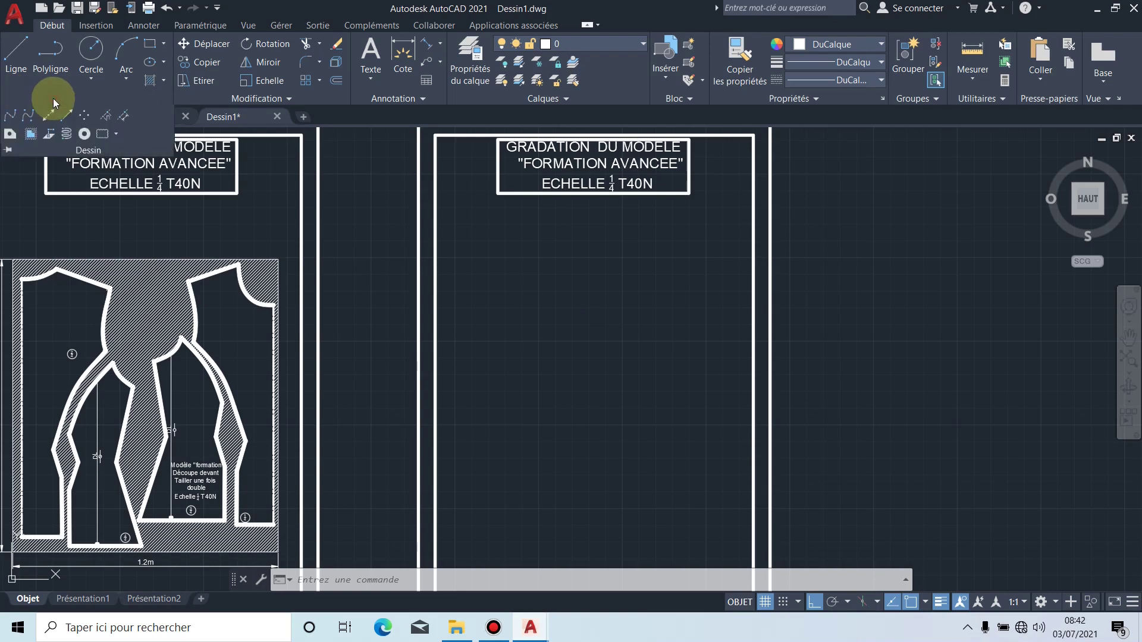
left_click(10, 115)
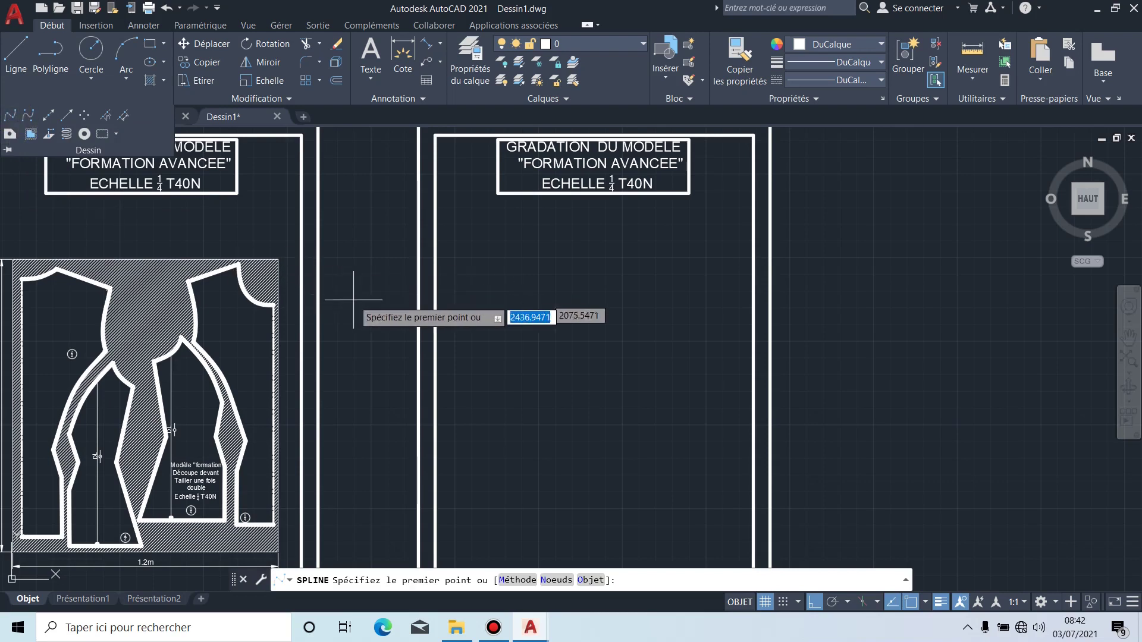
scroll(512, 333, "up", 5)
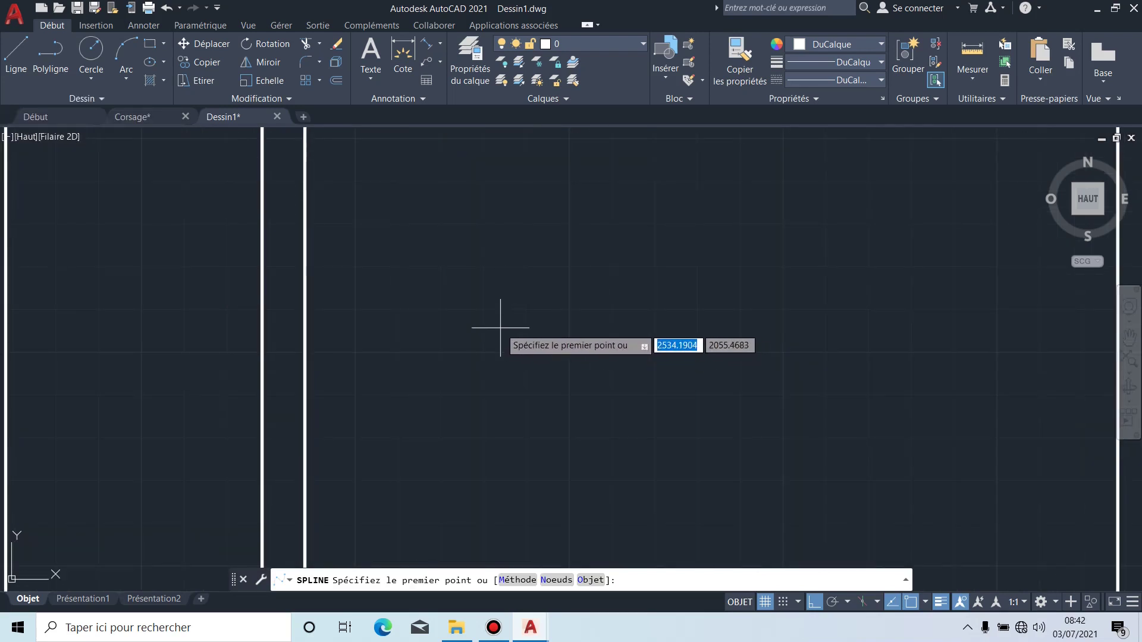
left_click(500, 326)
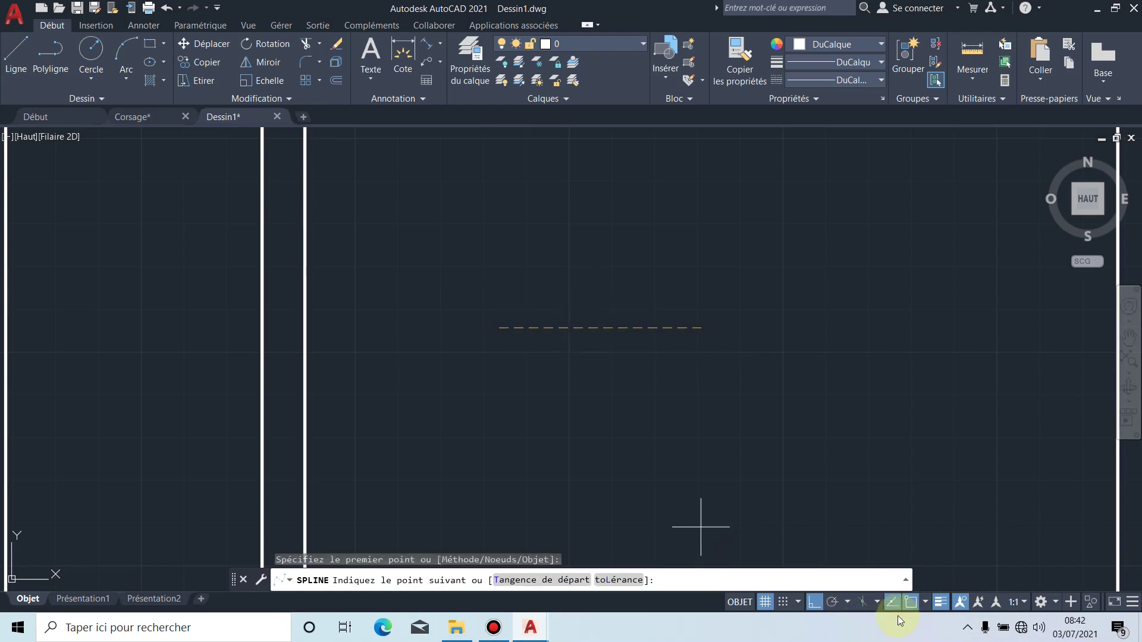
left_click(812, 602)
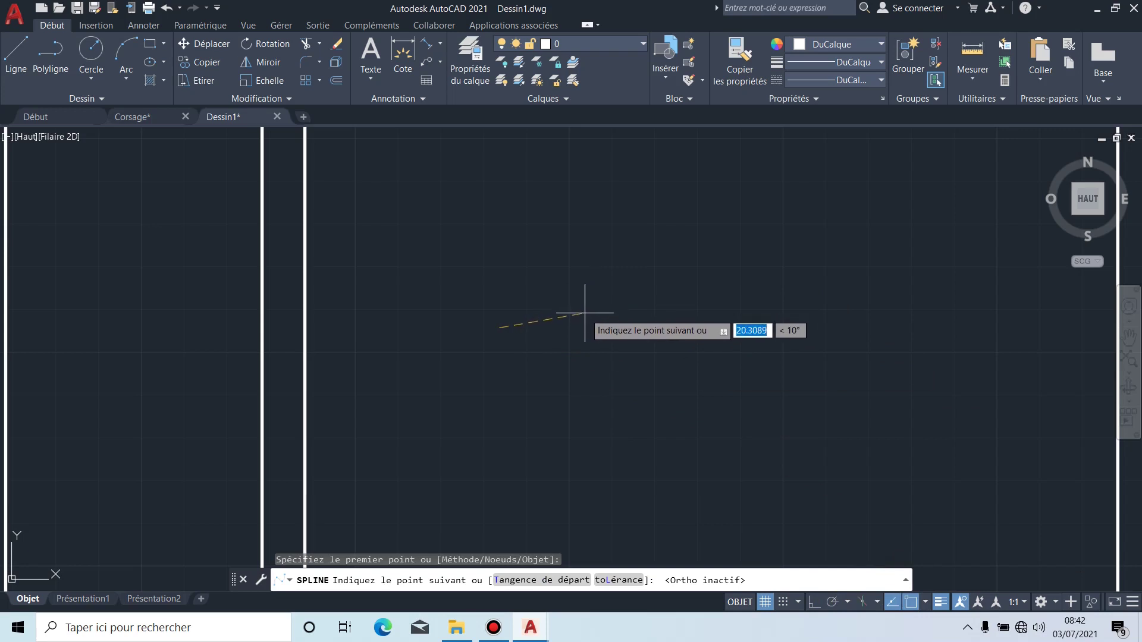
Step: Continue the spline through six more points as a freehand wave, and erase the finished curve
left_click(555, 320)
left_click(655, 265)
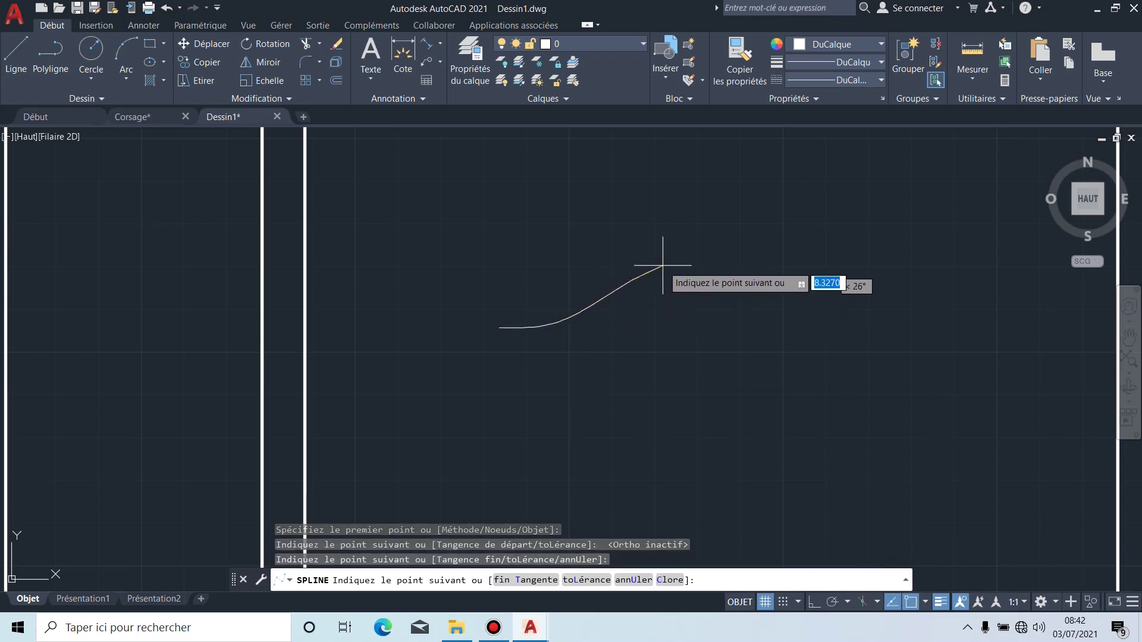
left_click(713, 228)
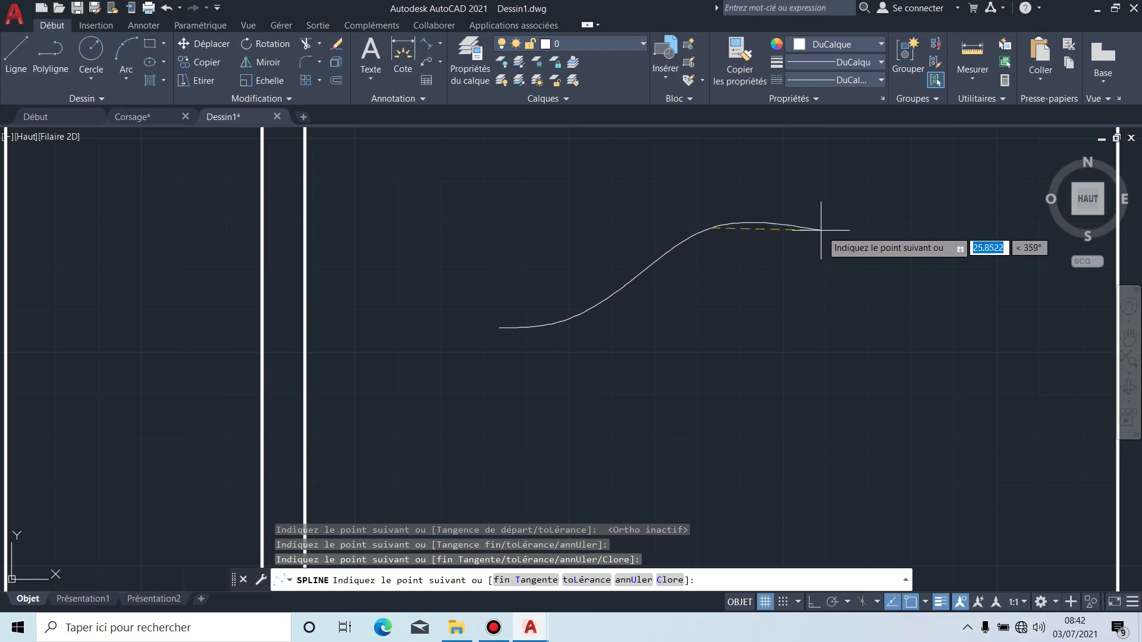
left_click(802, 232)
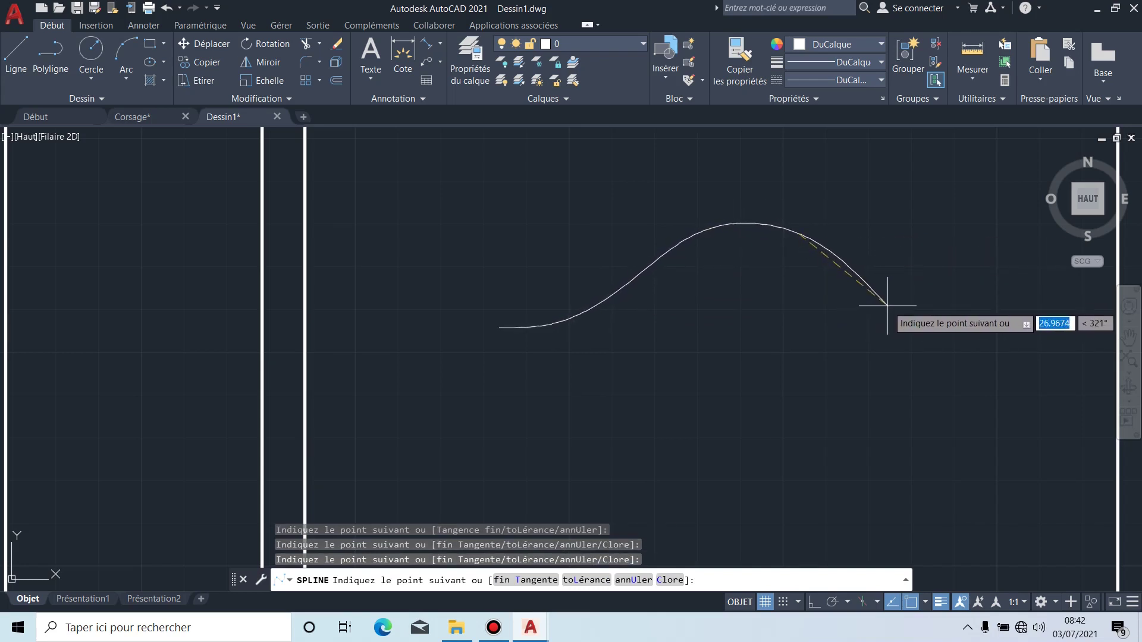
left_click(880, 303)
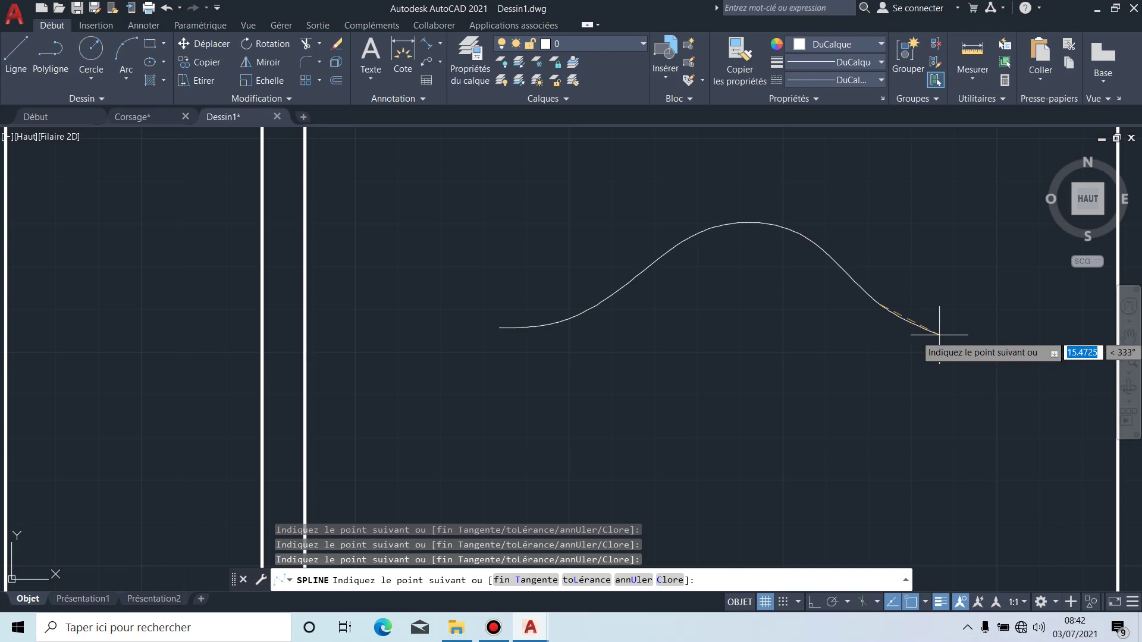
left_click(941, 336)
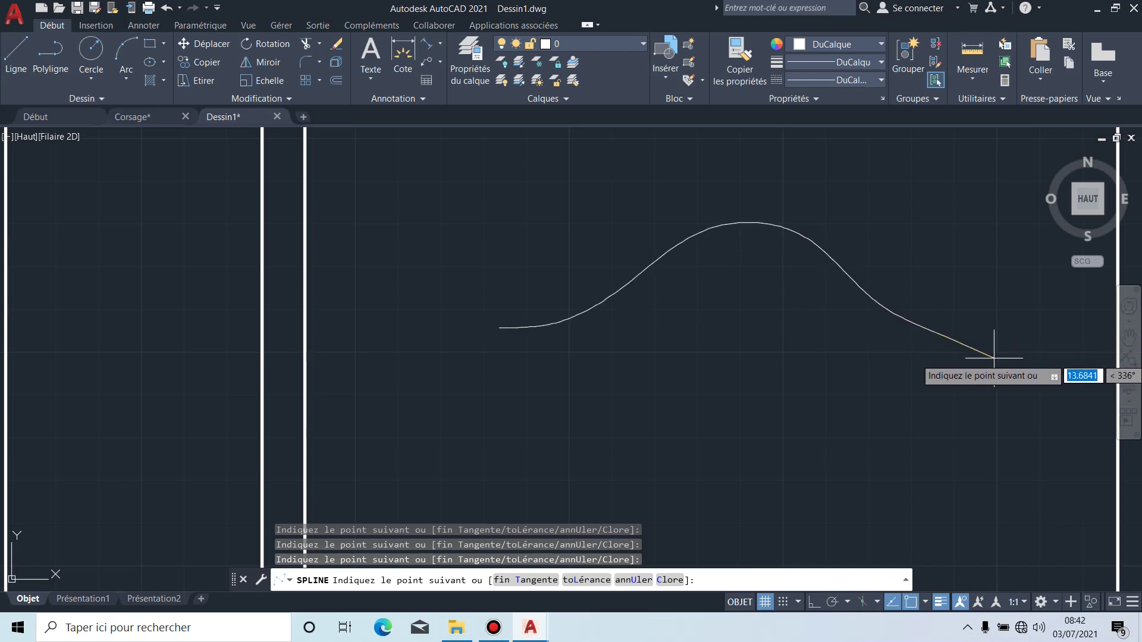
key("Return")
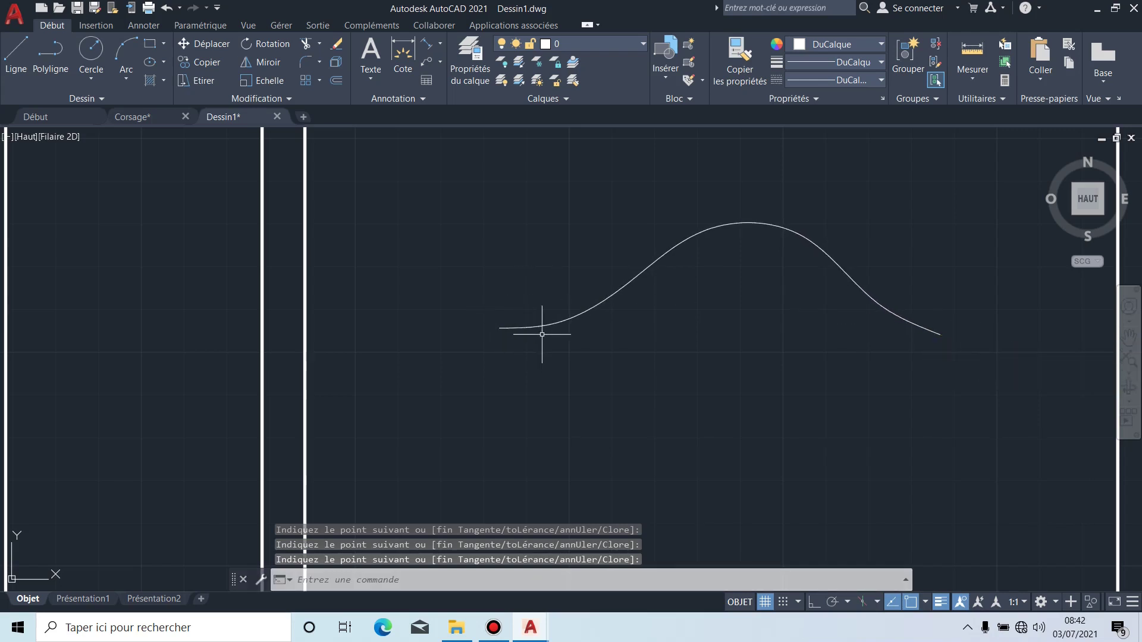
left_click(617, 291)
key("Delete")
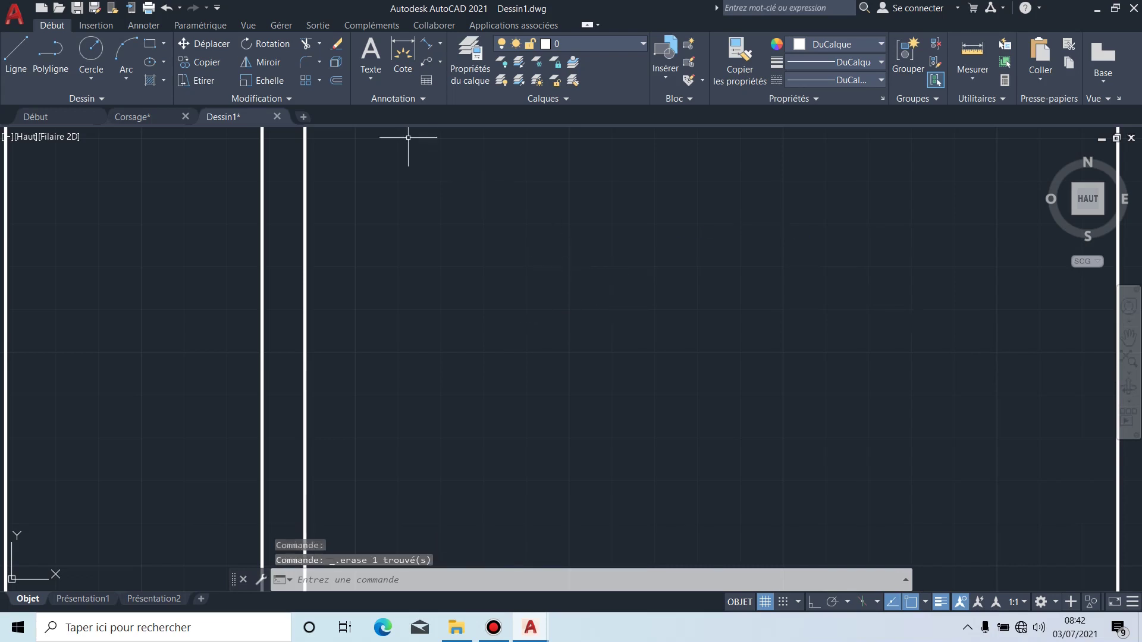
Step: Draw three connected lines in the gradation sheet: a slanted left side about 48 units long, a horizontal base and a slanted right side about 44 units
left_click(24, 64)
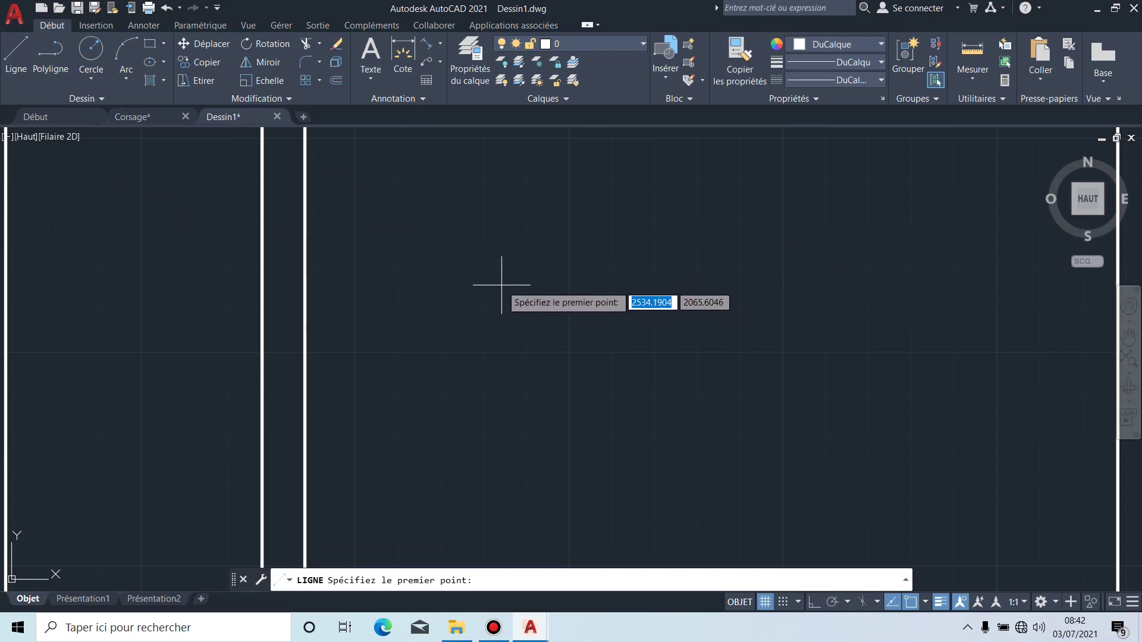
scroll(501, 285, "down", 4)
mouse_move(498, 274)
middle_mouse_down()
mouse_move(493, 221)
mouse_move(503, 286)
middle_mouse_up()
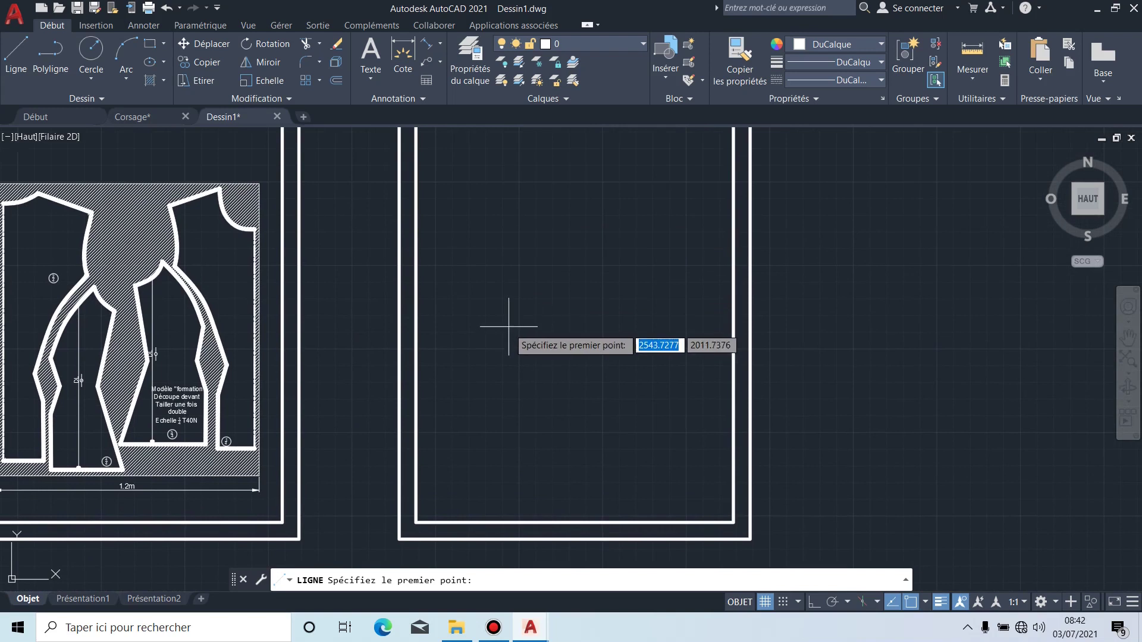
scroll(510, 279, "down", 3)
scroll(488, 276, "up", 1)
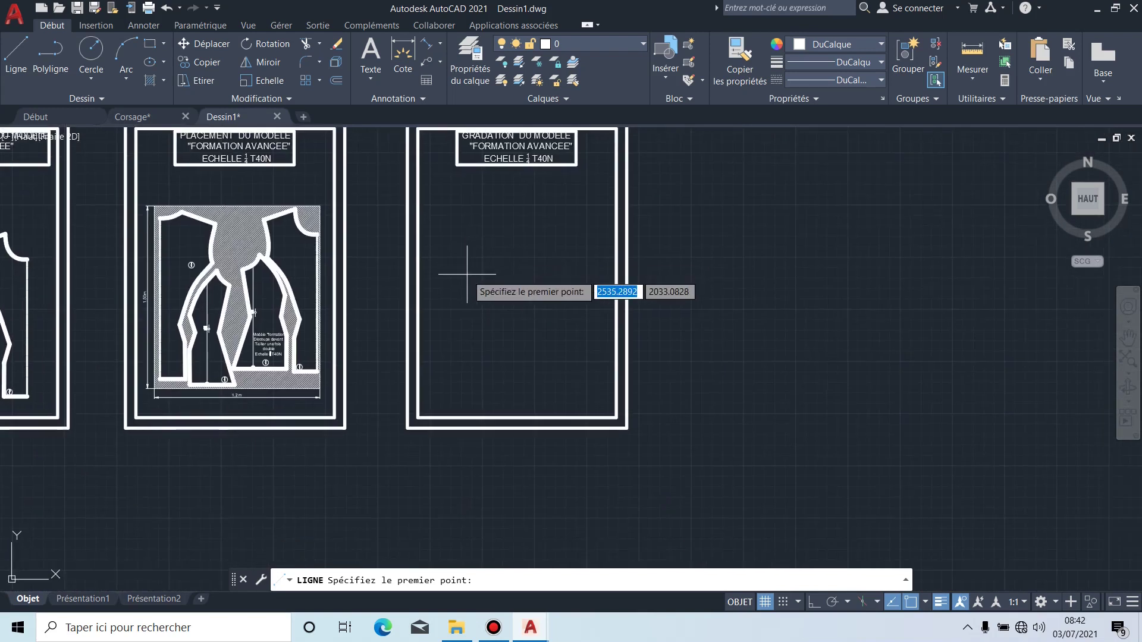
scroll(467, 274, "up", 2)
left_click(454, 271)
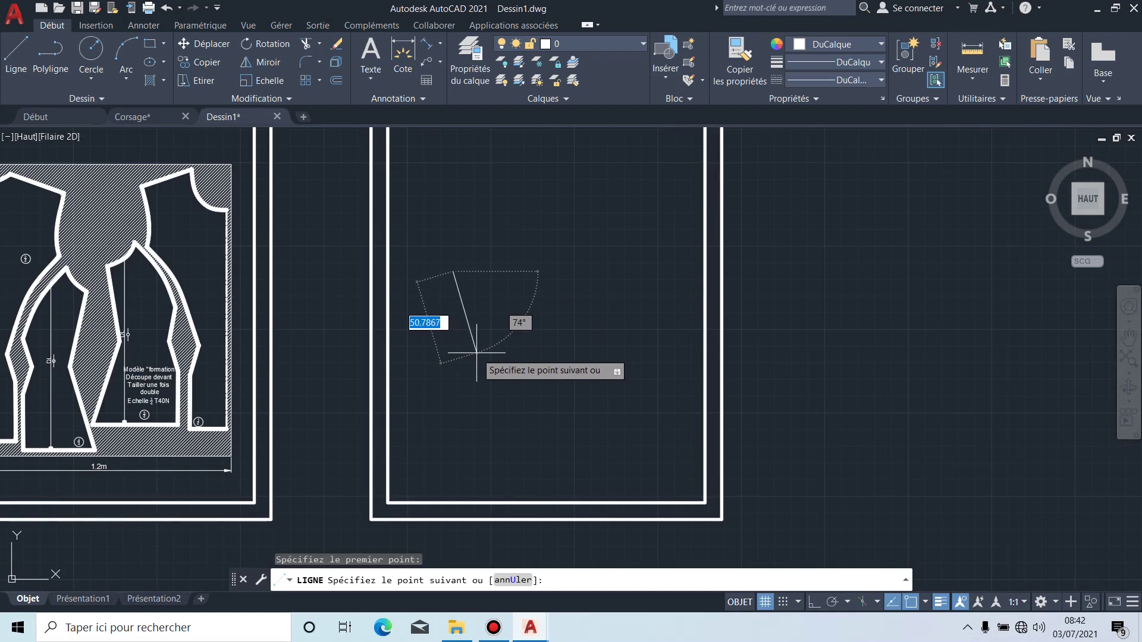
scroll(474, 352, "up", 2)
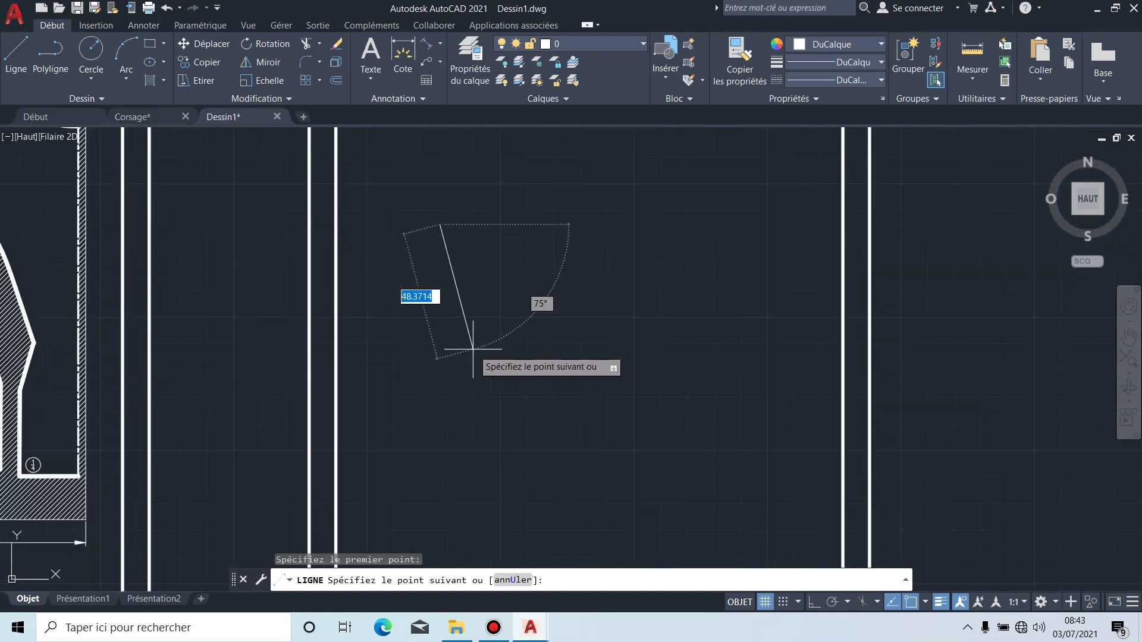
left_click(473, 349)
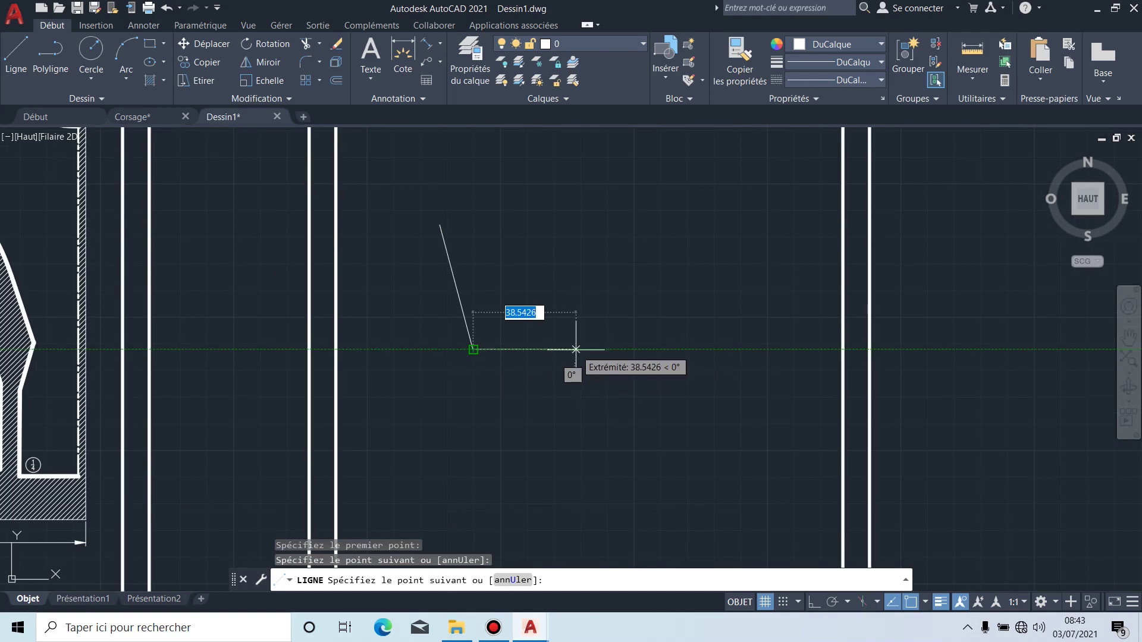
left_click(581, 349)
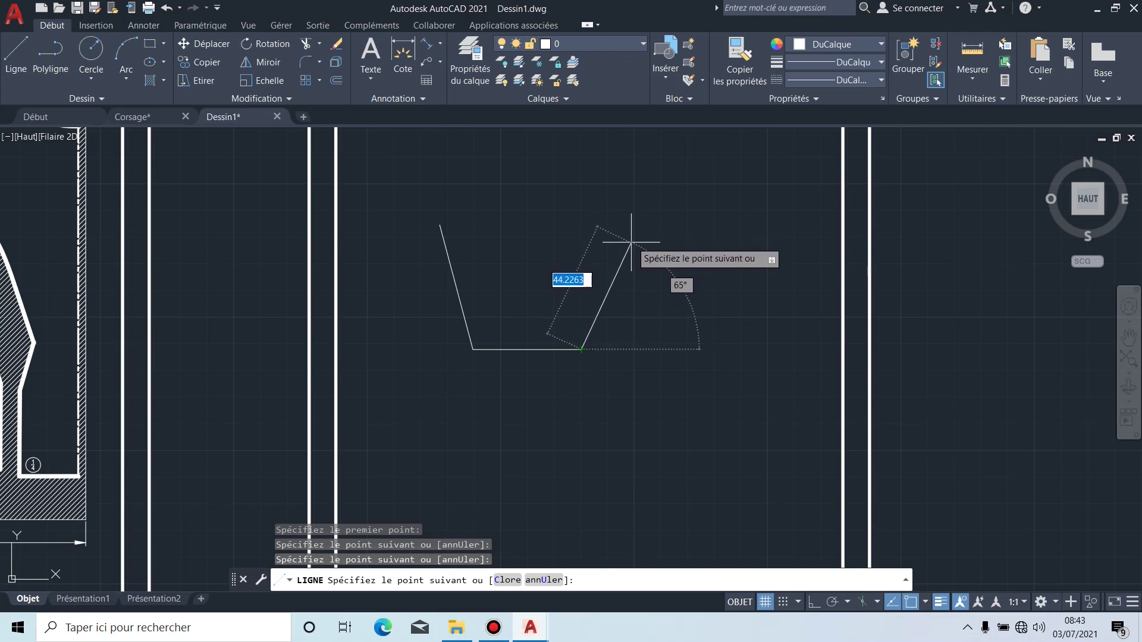
left_click(631, 243)
key("Escape")
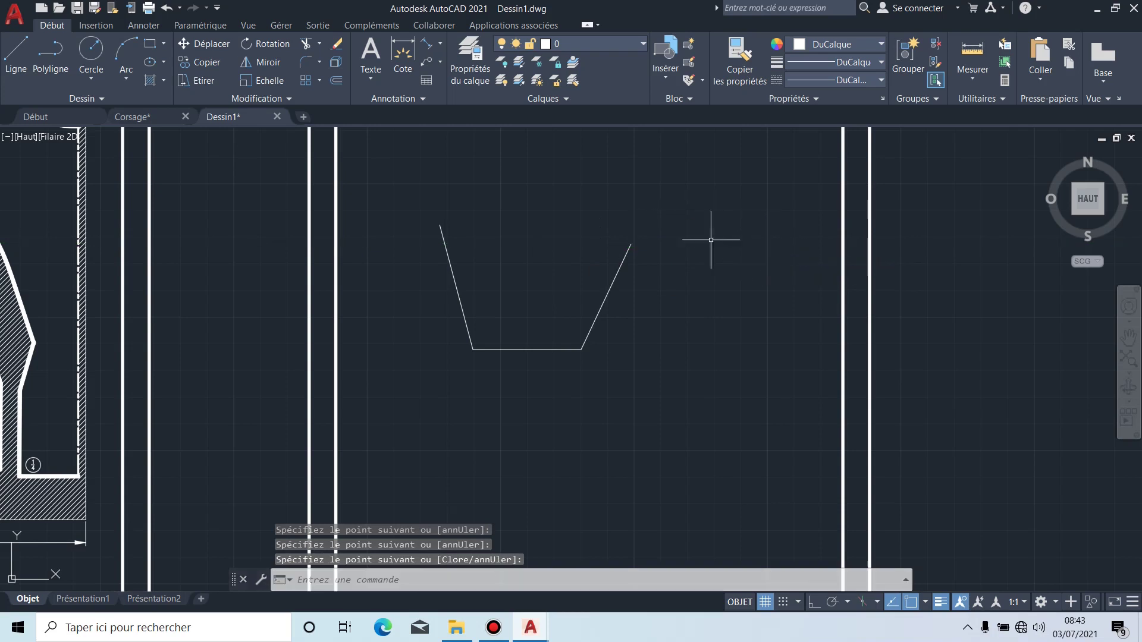
Step: Shorten the left slanted line along its own direction until its upper end is about level with the right line's upper end
left_click(442, 236)
scroll(442, 237, "up", 4)
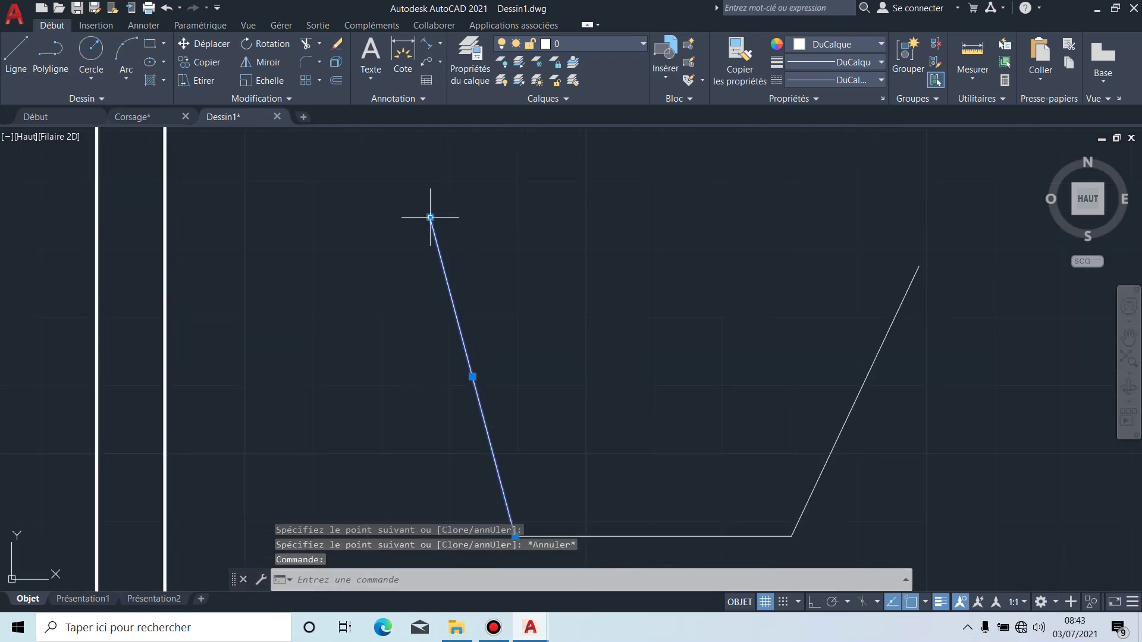
left_click(433, 229)
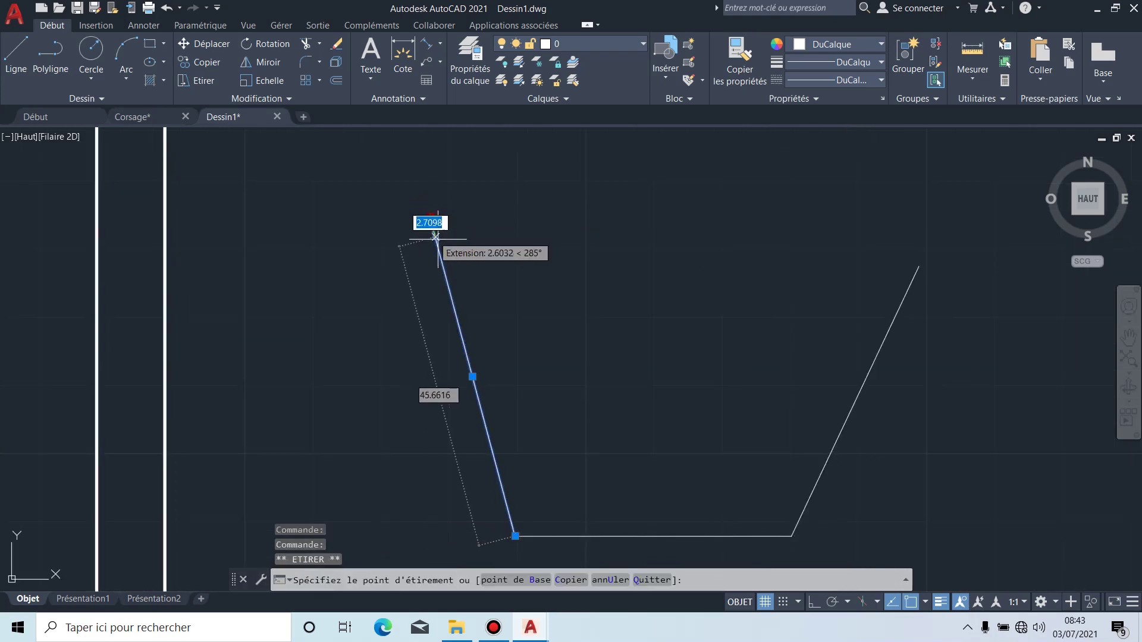
left_click(445, 271)
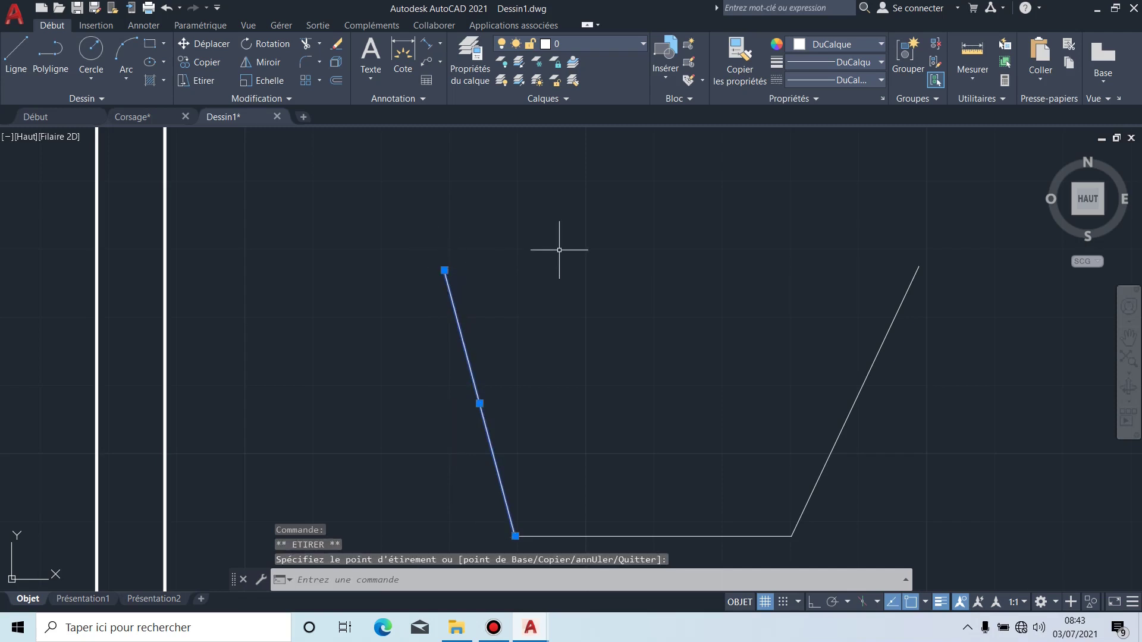
key("Escape")
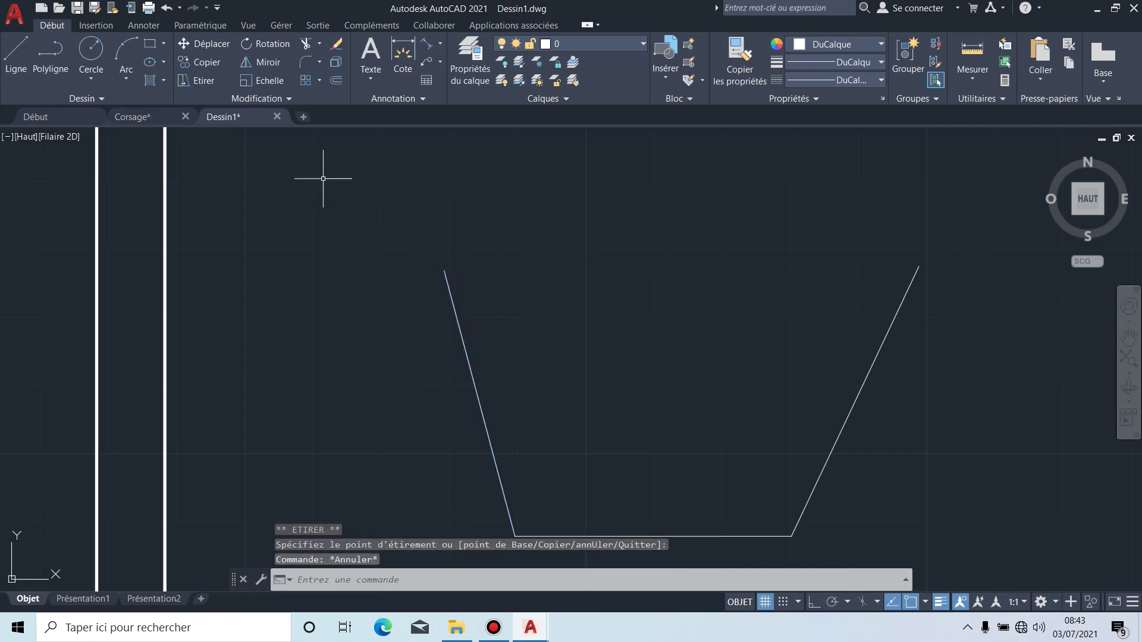
Step: Draw a bell-shaped spline from the left line's upper endpoint through five intermediate points to the right line's upper endpoint, closing the sleeve-like outline
left_click(85, 97)
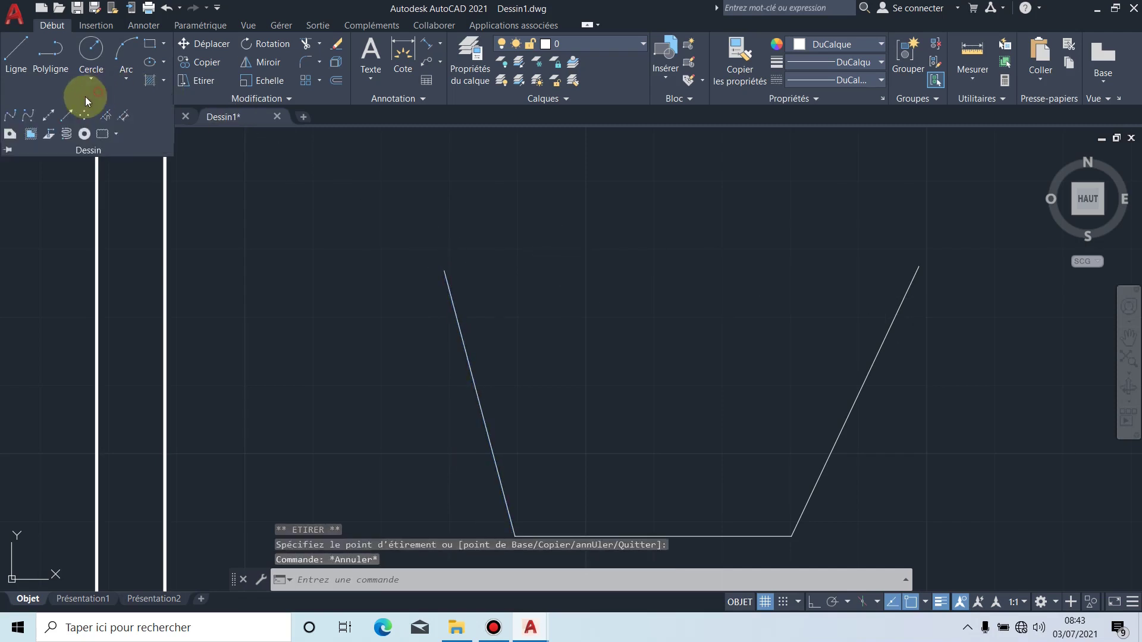
left_click(9, 117)
left_click(444, 270)
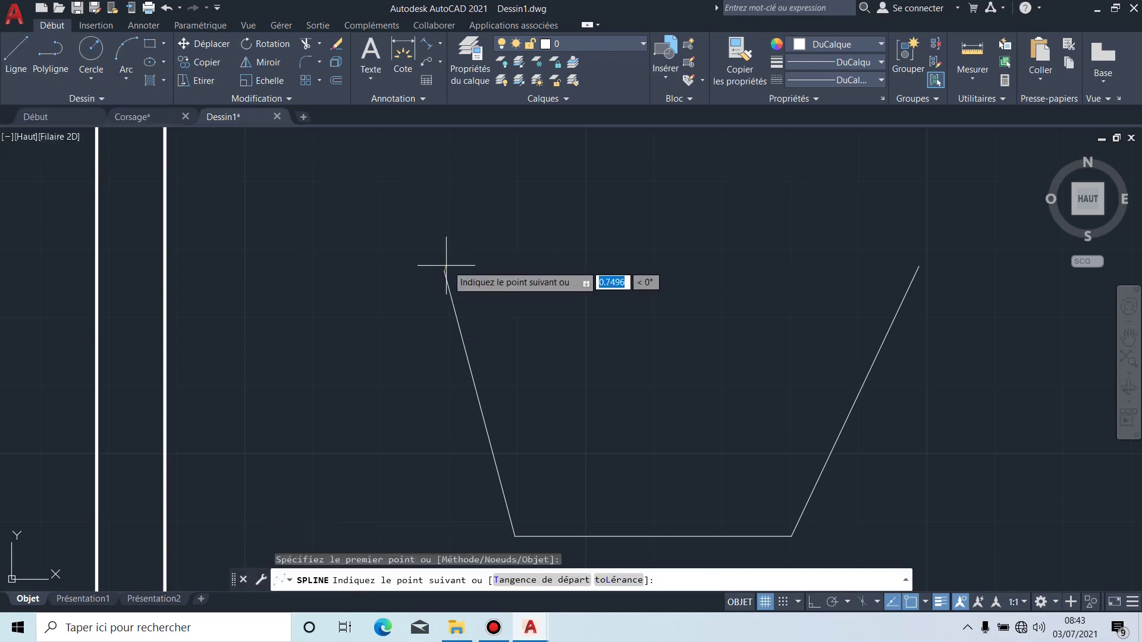
left_click(490, 258)
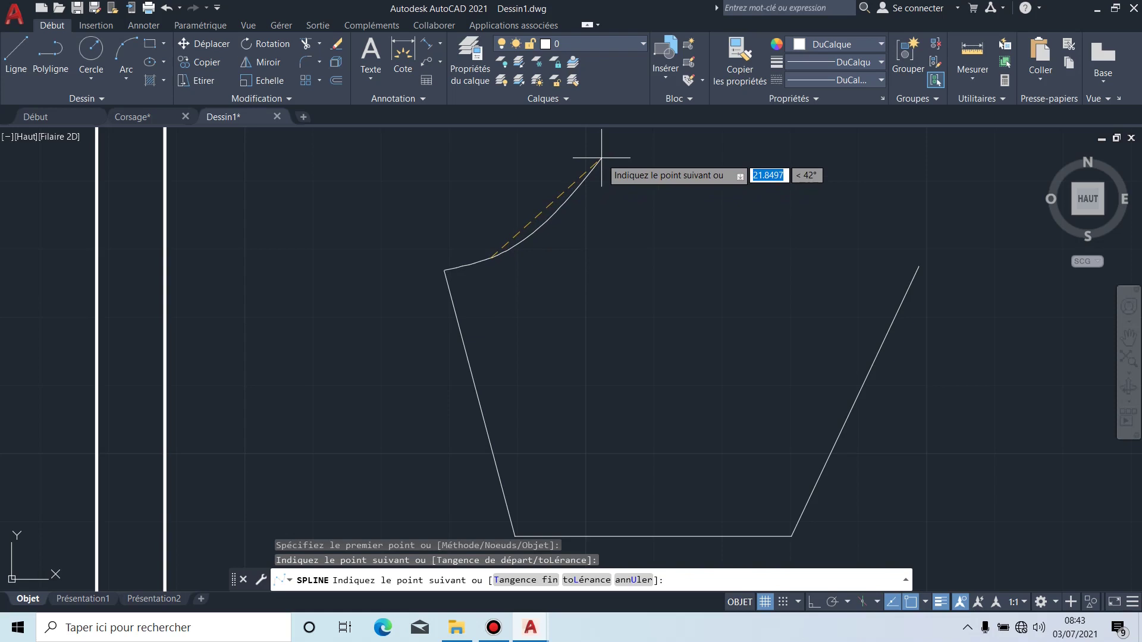
middle_click_drag(601, 158, 544, 306)
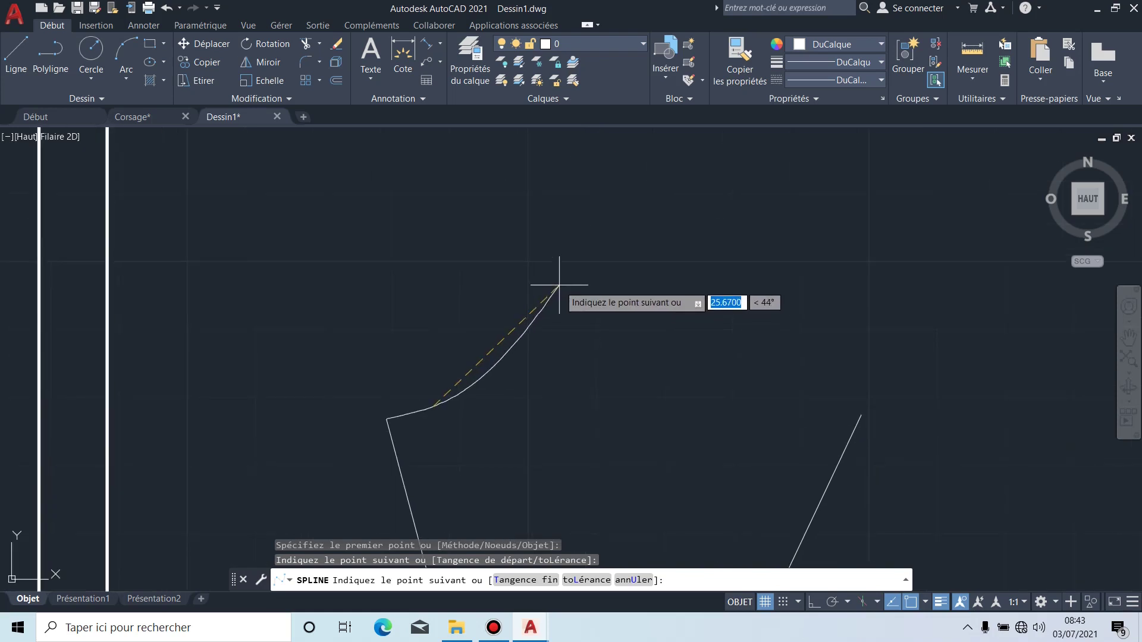
left_click(562, 268)
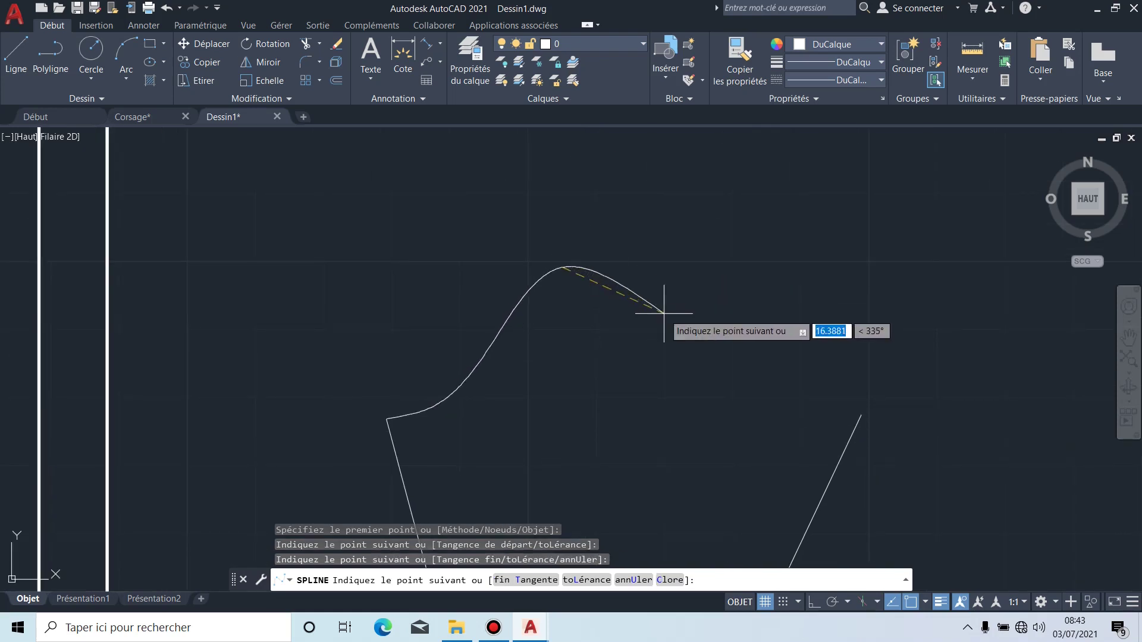
left_click(650, 260)
left_click(732, 314)
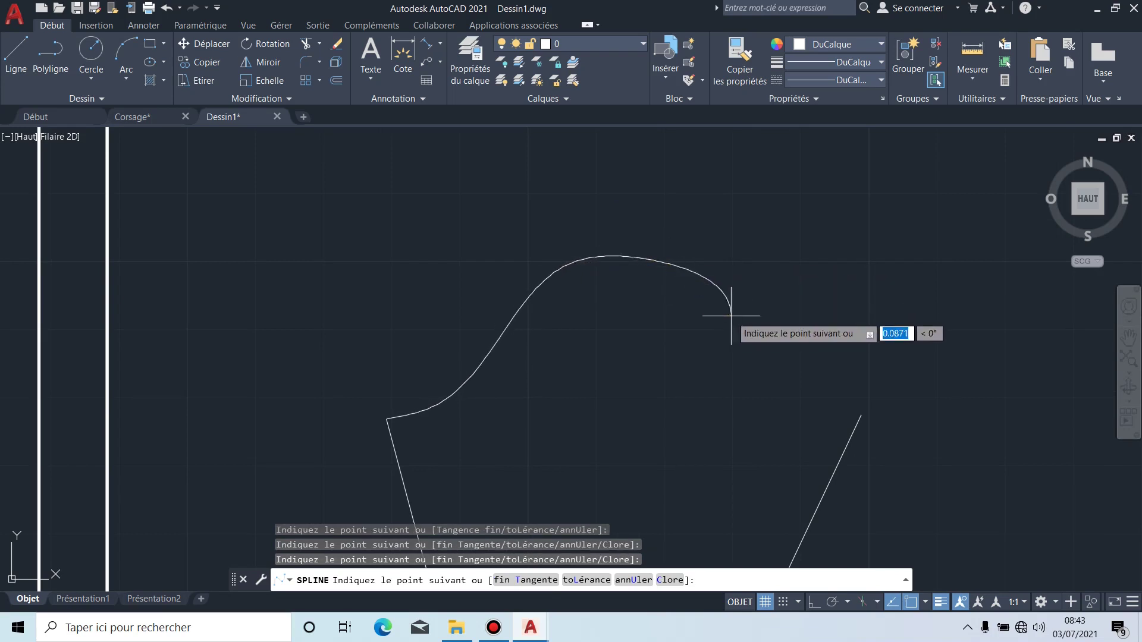
left_click(769, 385)
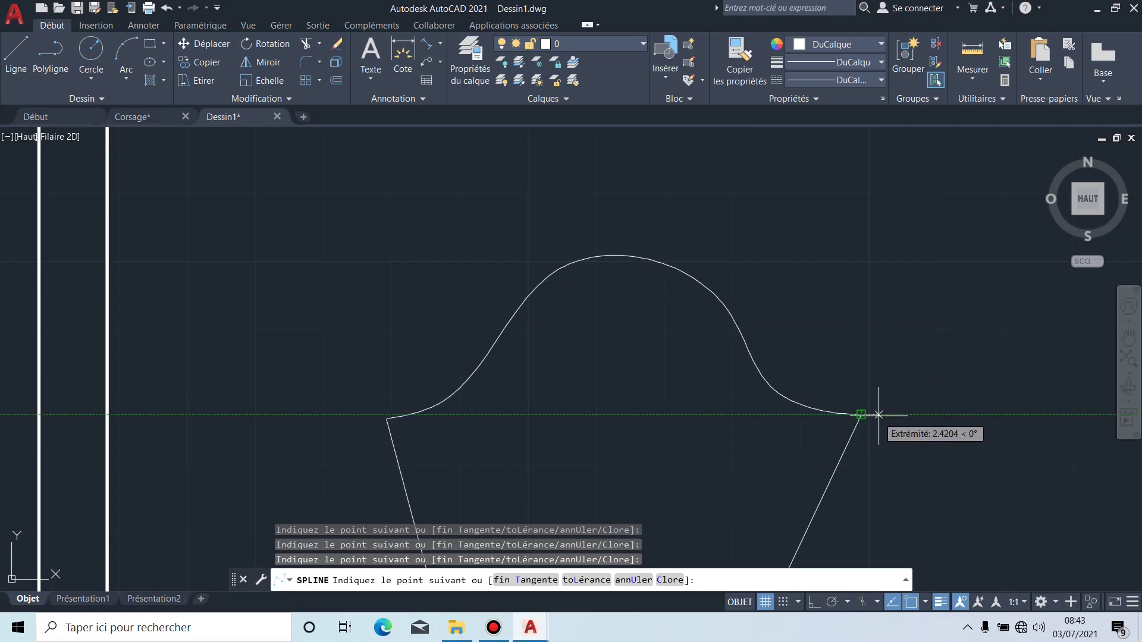
left_click(899, 415)
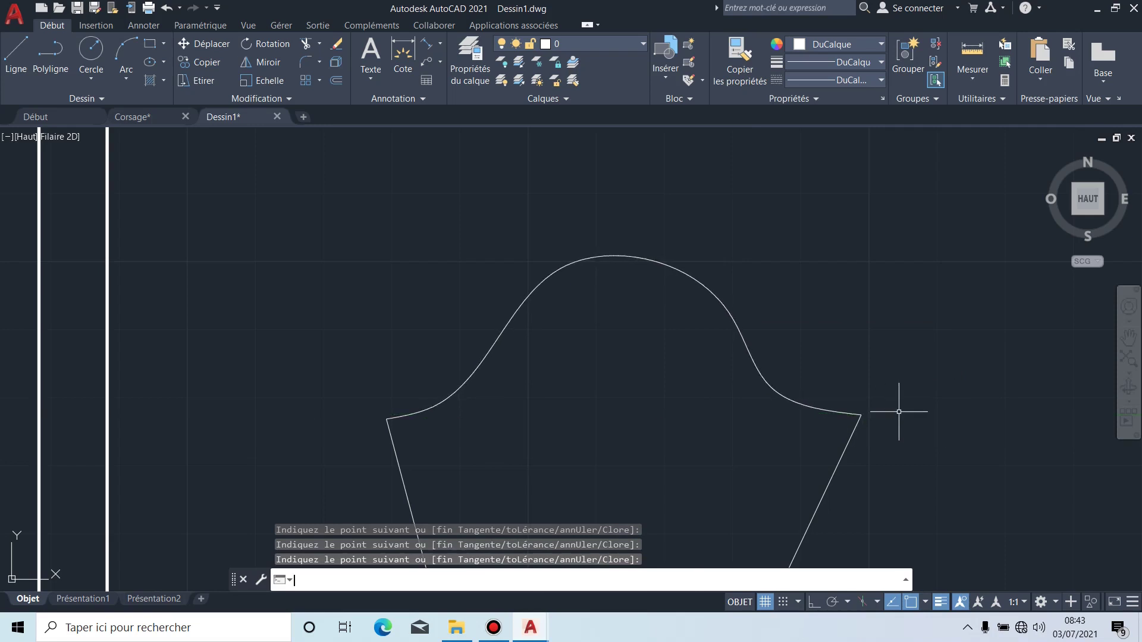
key("Return")
scroll(744, 365, "down", 1)
middle_click_drag(741, 391, 726, 261)
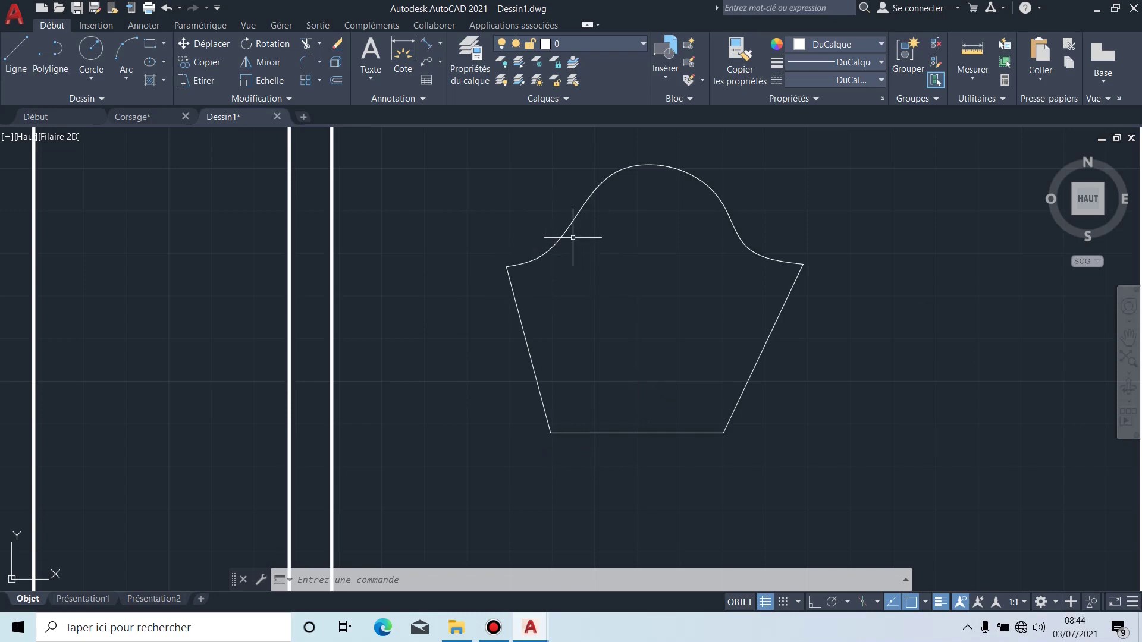
Step: Stretch the sleeve outline's lower-right corner outward in two moves until the right side slants about as steeply as the left side
left_click(781, 483)
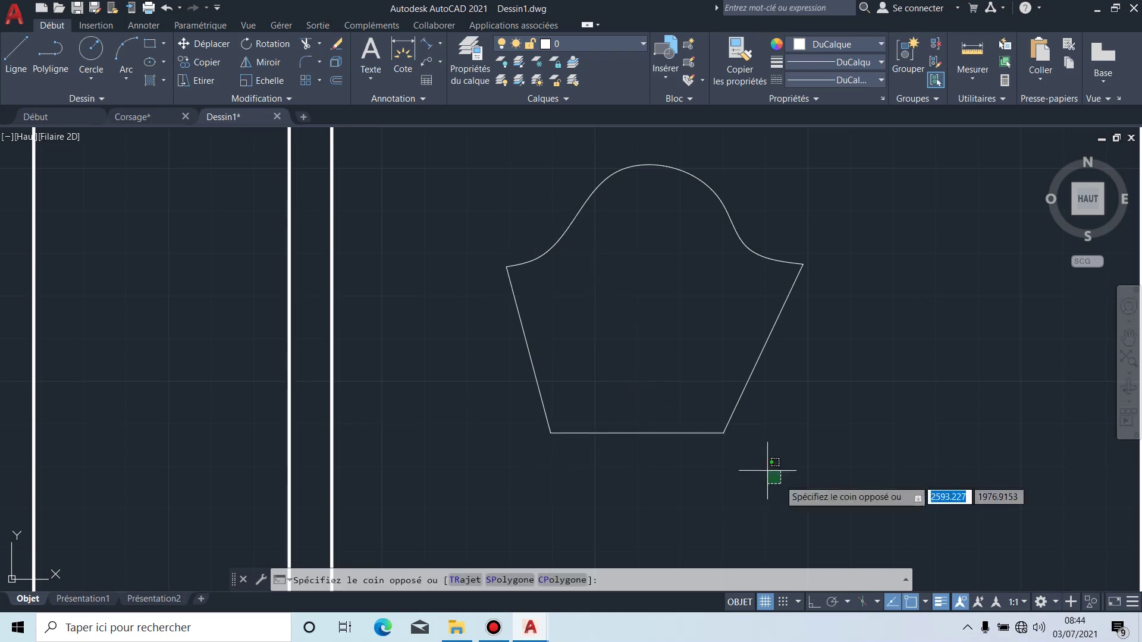
left_click(453, 372)
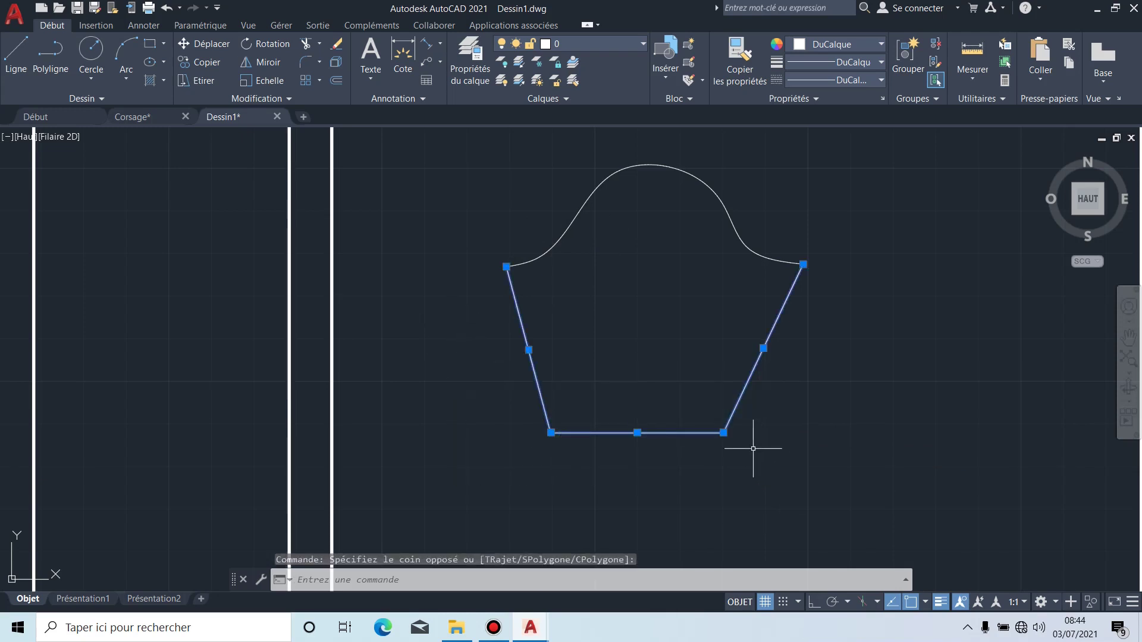
left_click(724, 432)
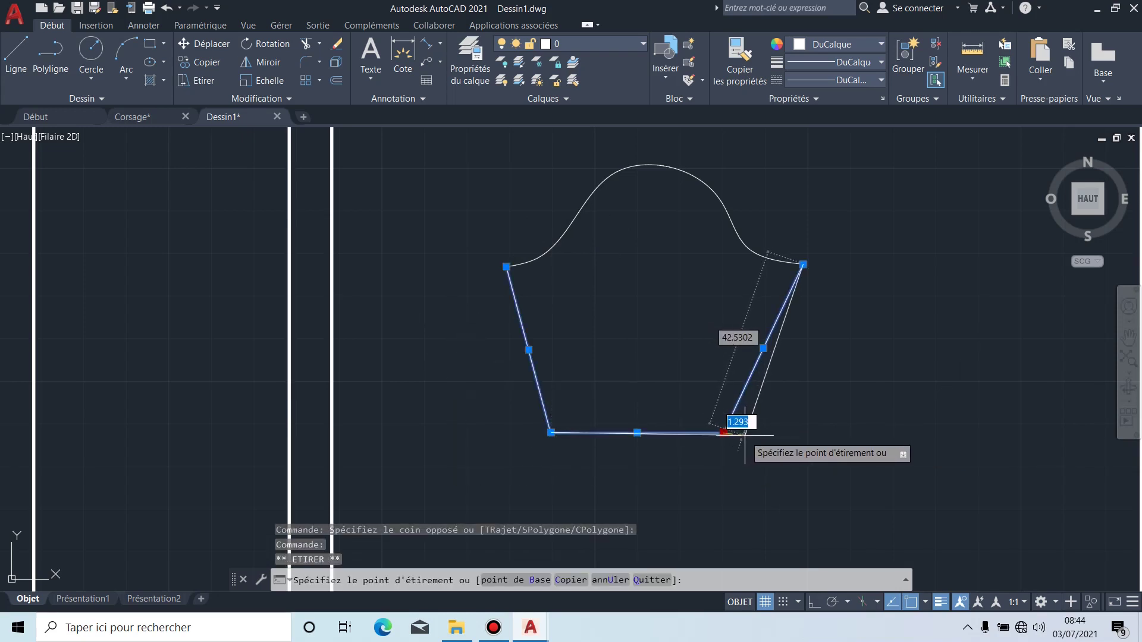
left_click(753, 434)
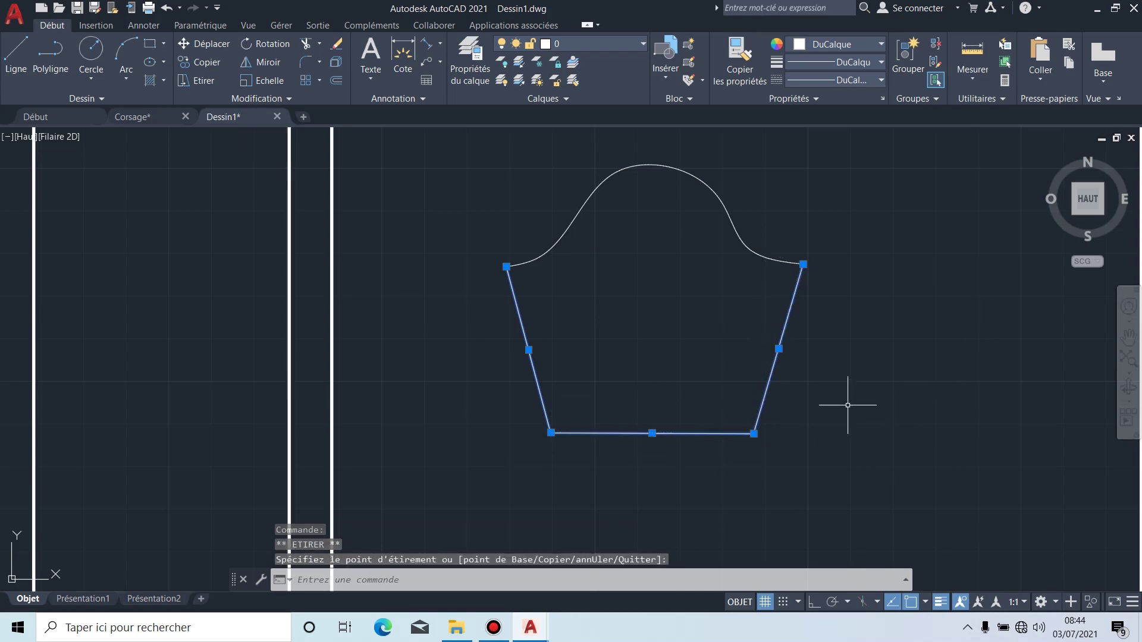
left_click(754, 434)
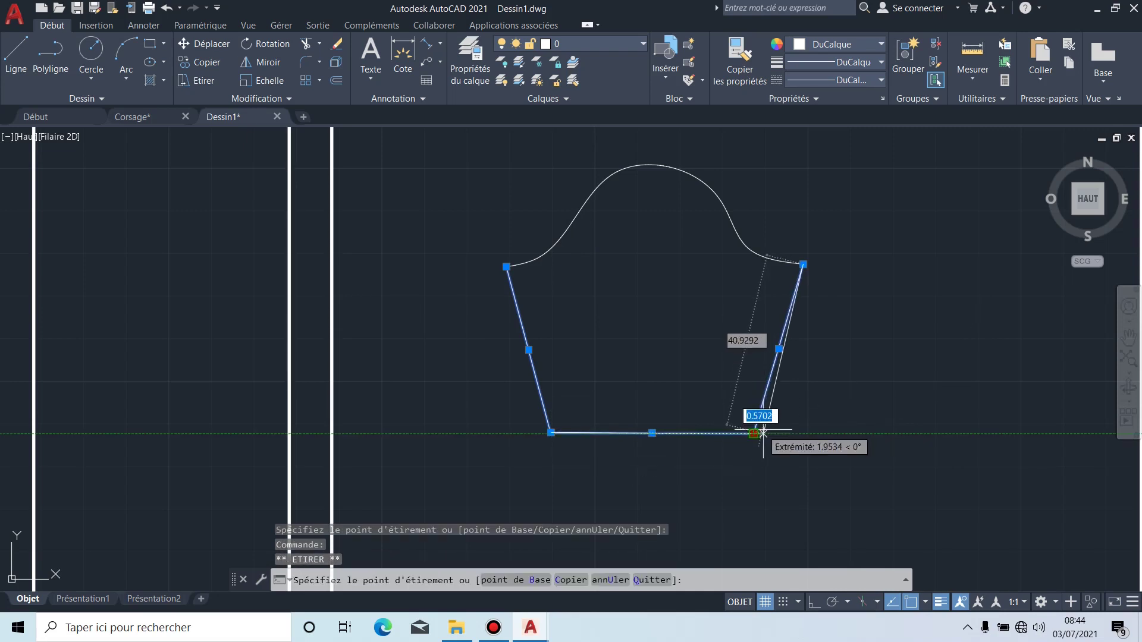
left_click(768, 429)
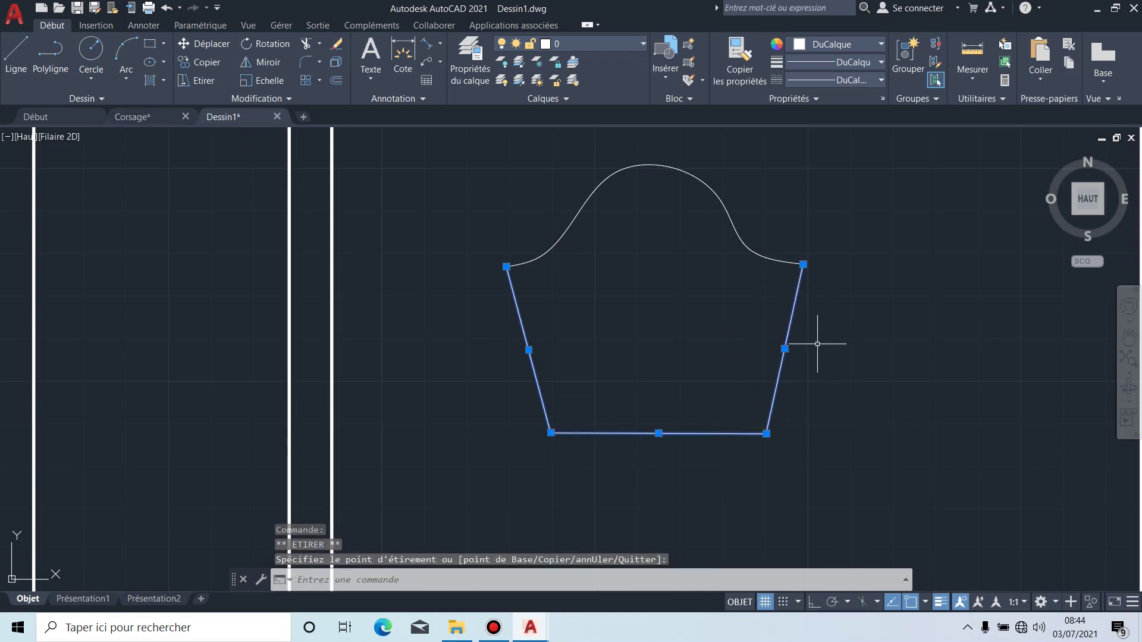
key("Escape")
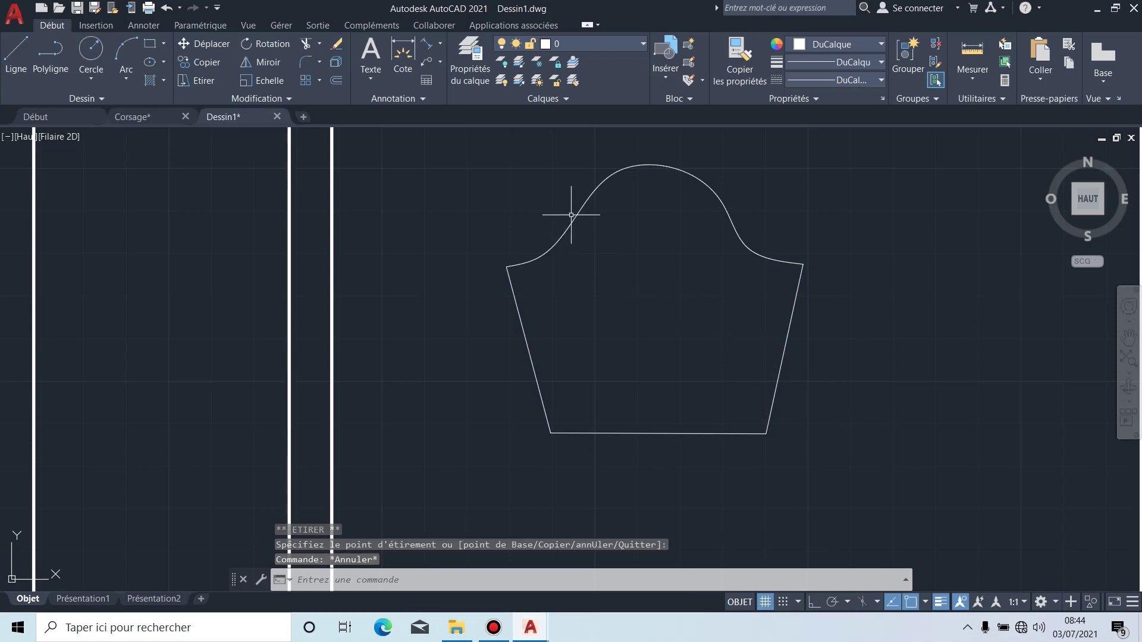
Step: Assign the whole sleeve outline, its three lines and the spline, to the trait fort layer
left_click(848, 500)
left_click(470, 163)
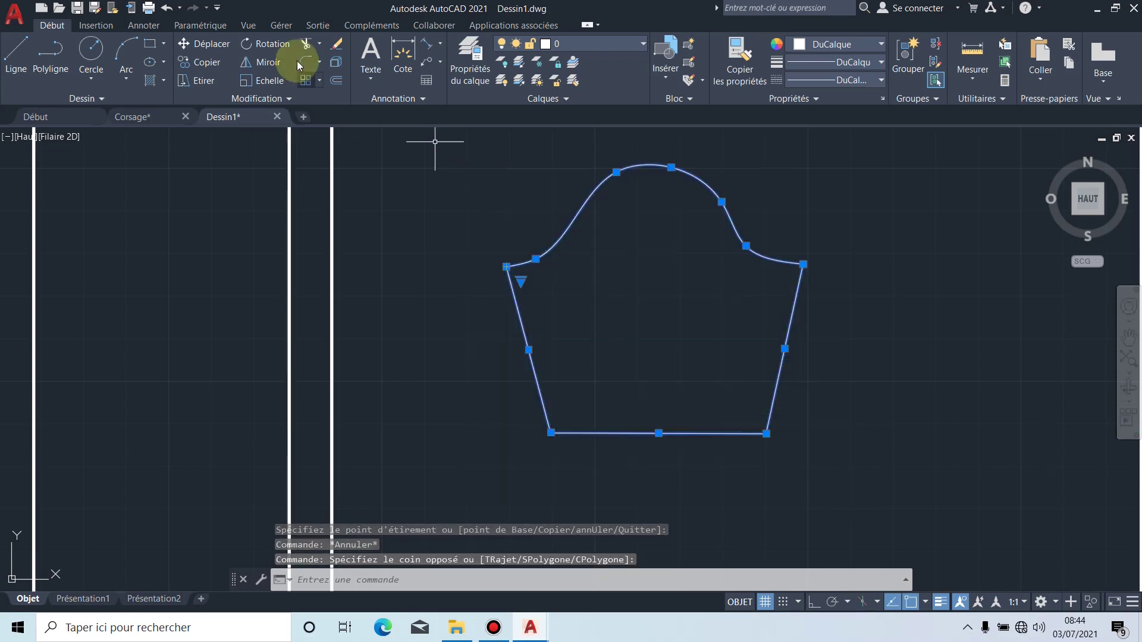
left_click(608, 50)
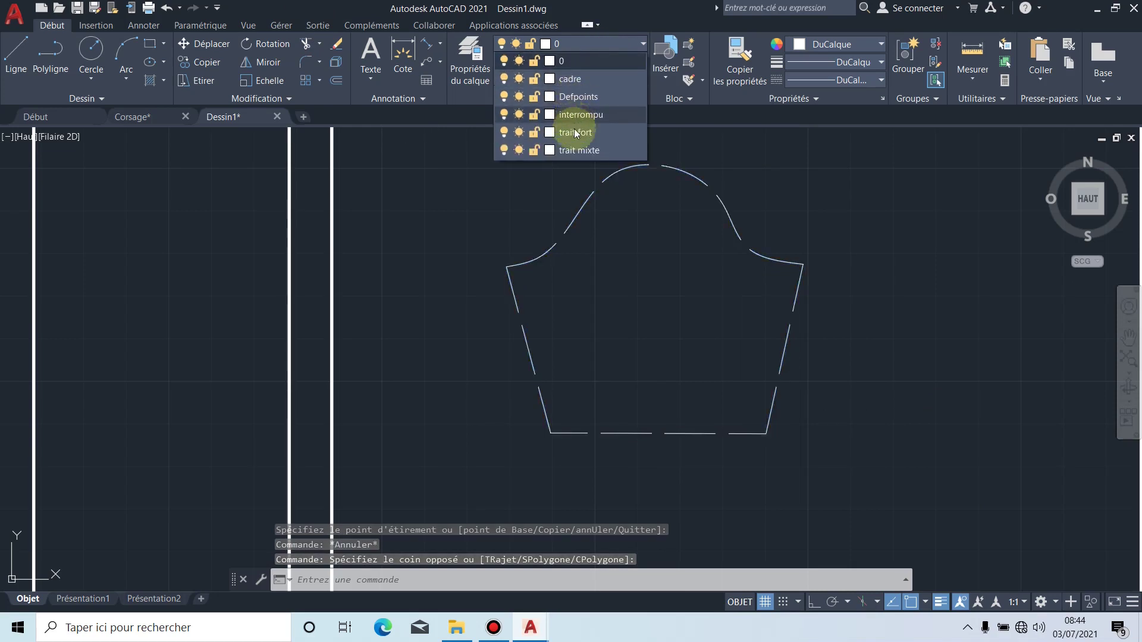
left_click(574, 133)
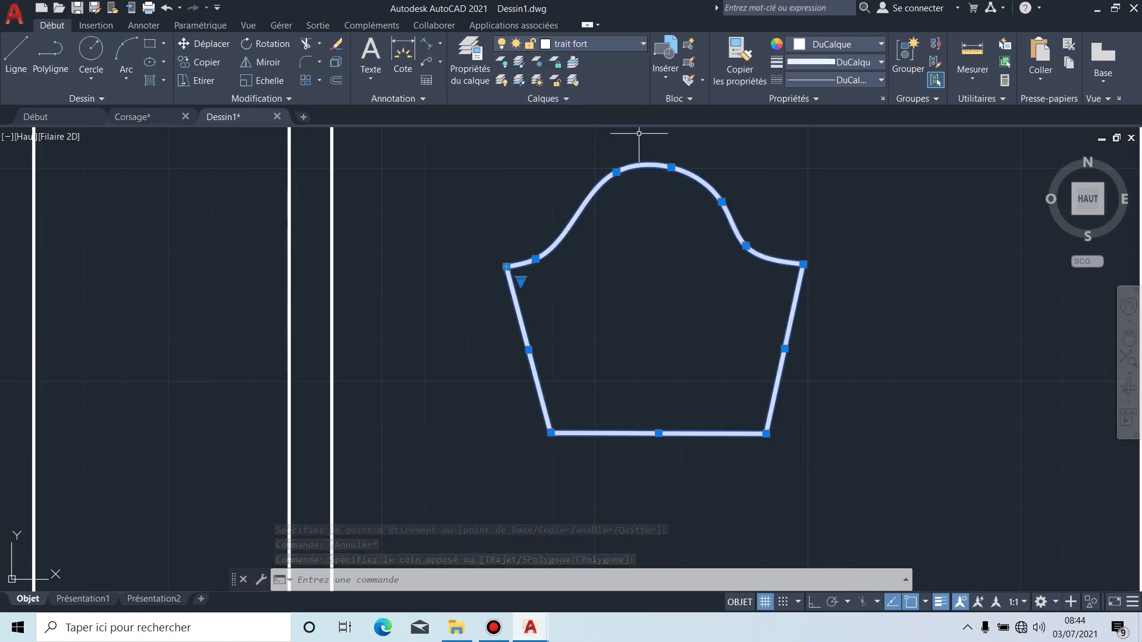
key("Escape")
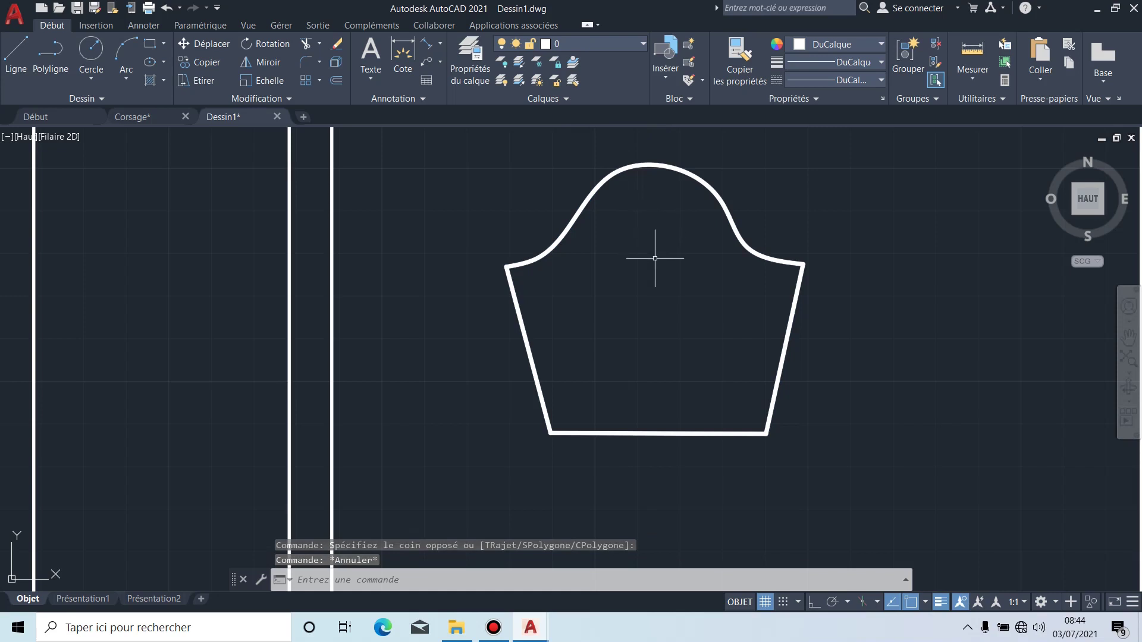
Step: Create a layer named FORT BLEU with a 0.70 mm lineweight
scroll(615, 242, "down", 2)
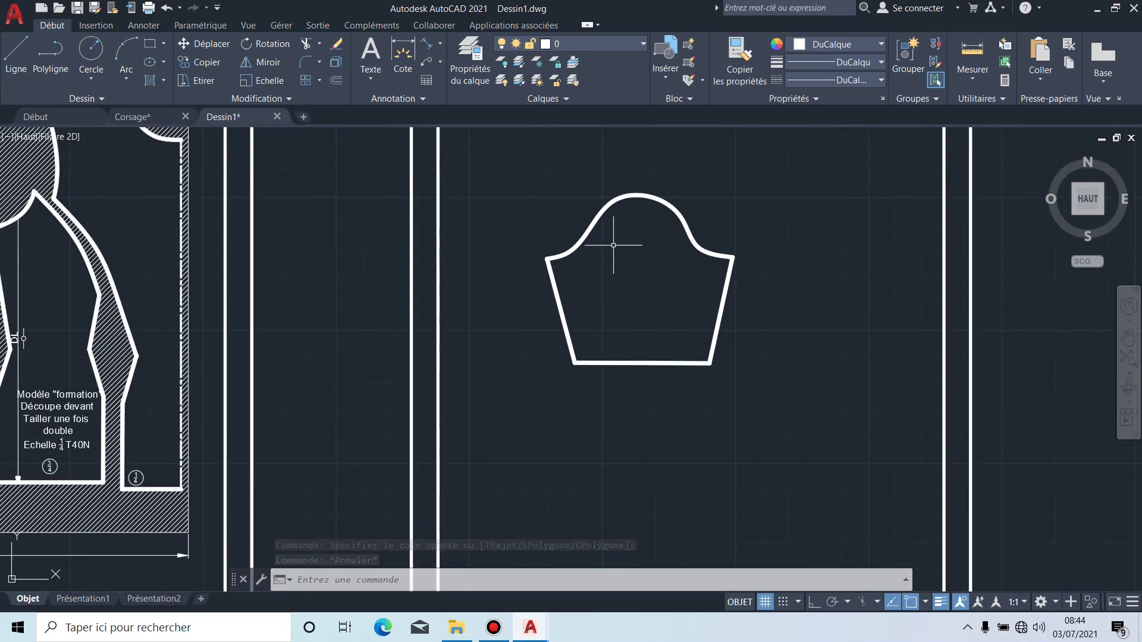
middle_click_drag(615, 235, 590, 285)
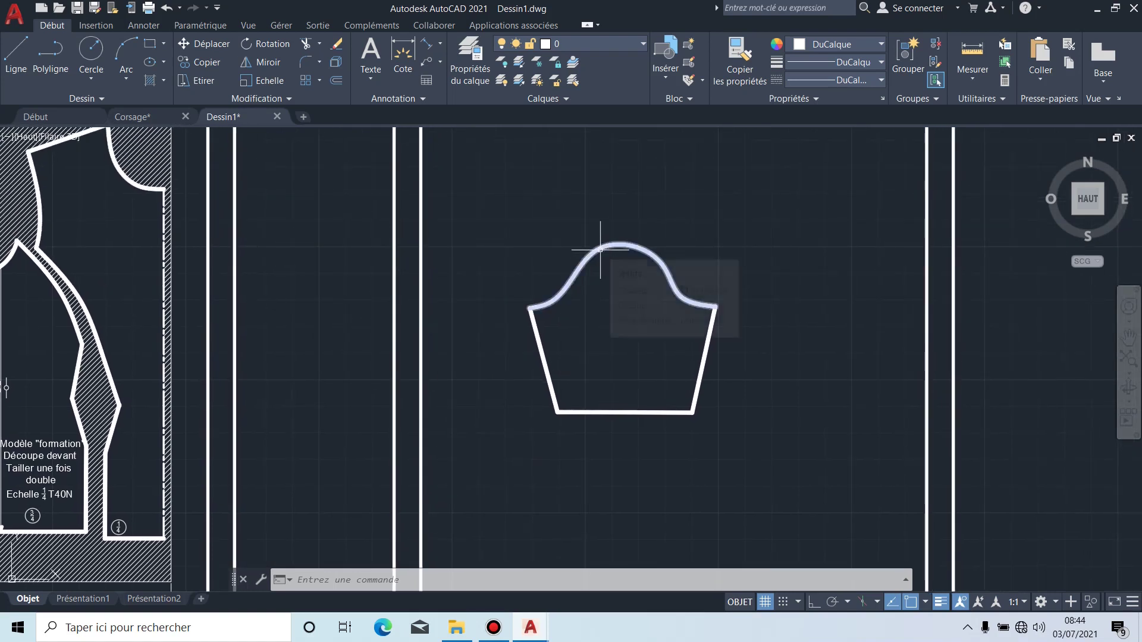
scroll(601, 232, "up", 2)
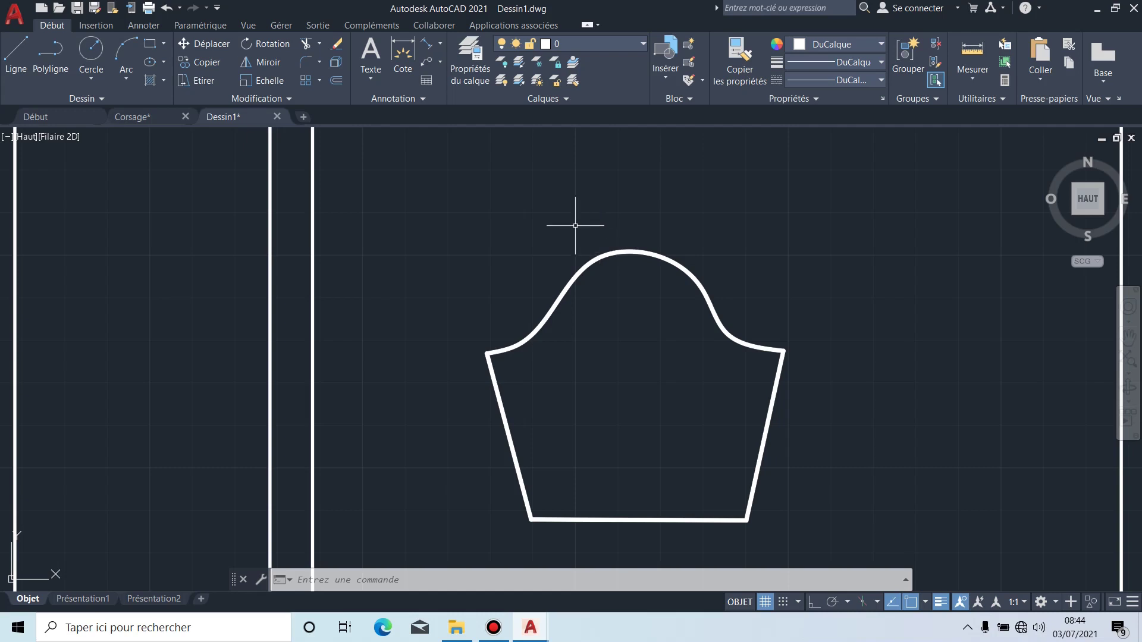
left_click(470, 62)
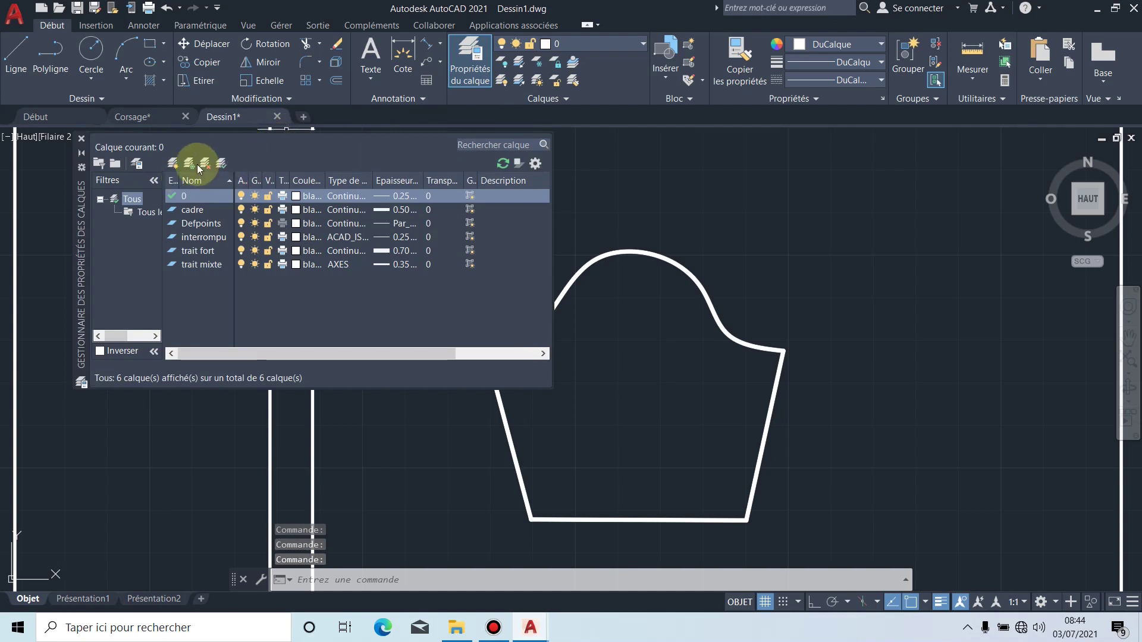
left_click(172, 167)
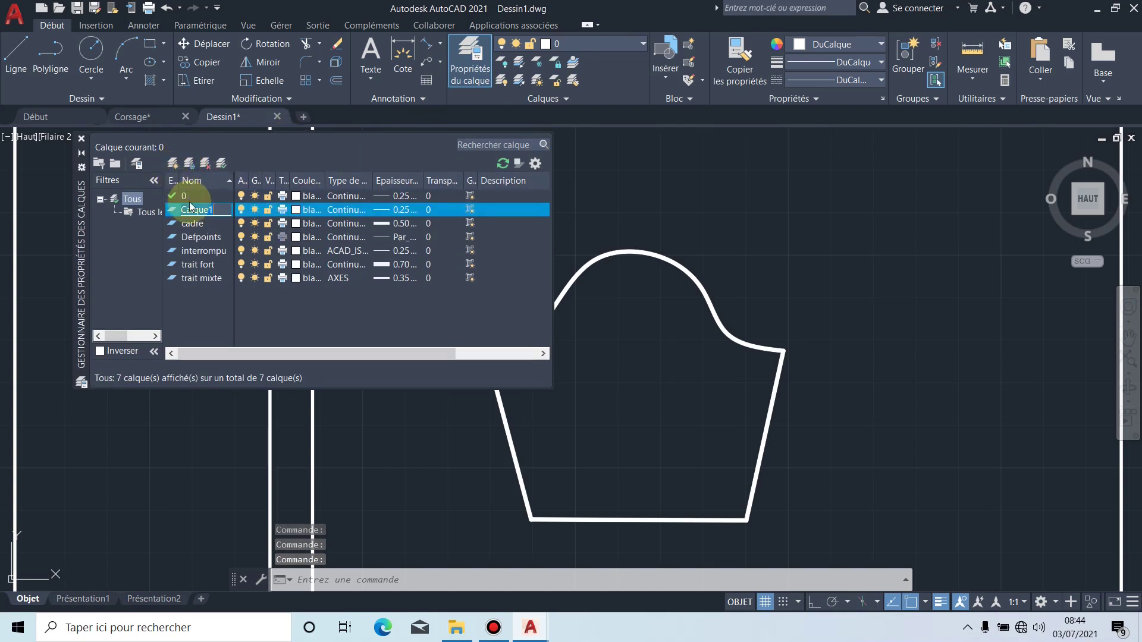
type("FORT")
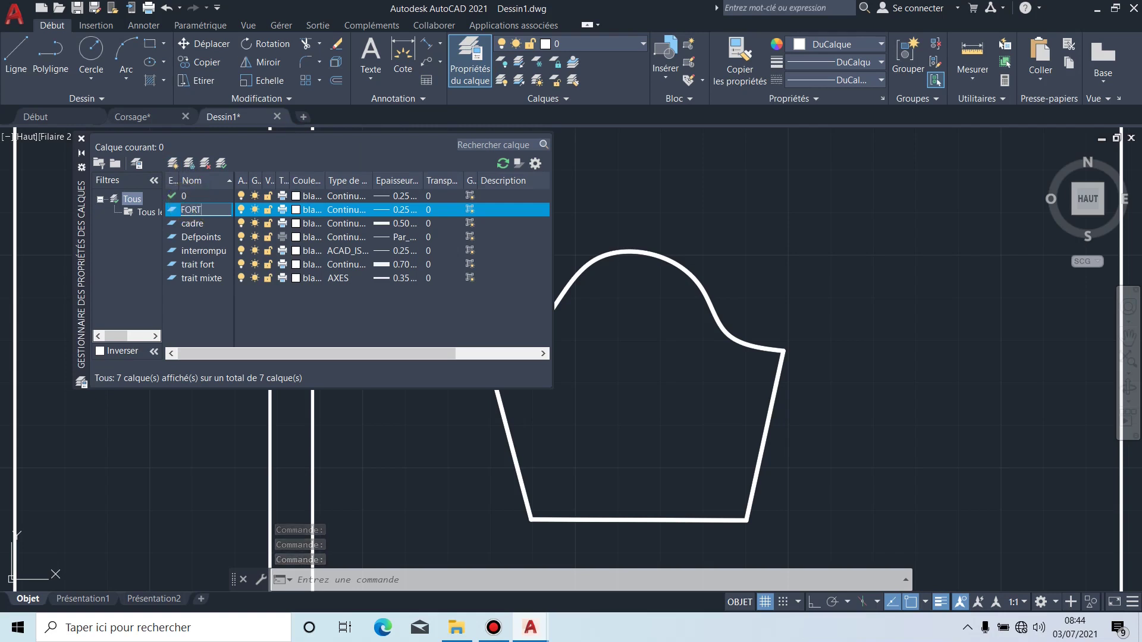
type(" BLEU")
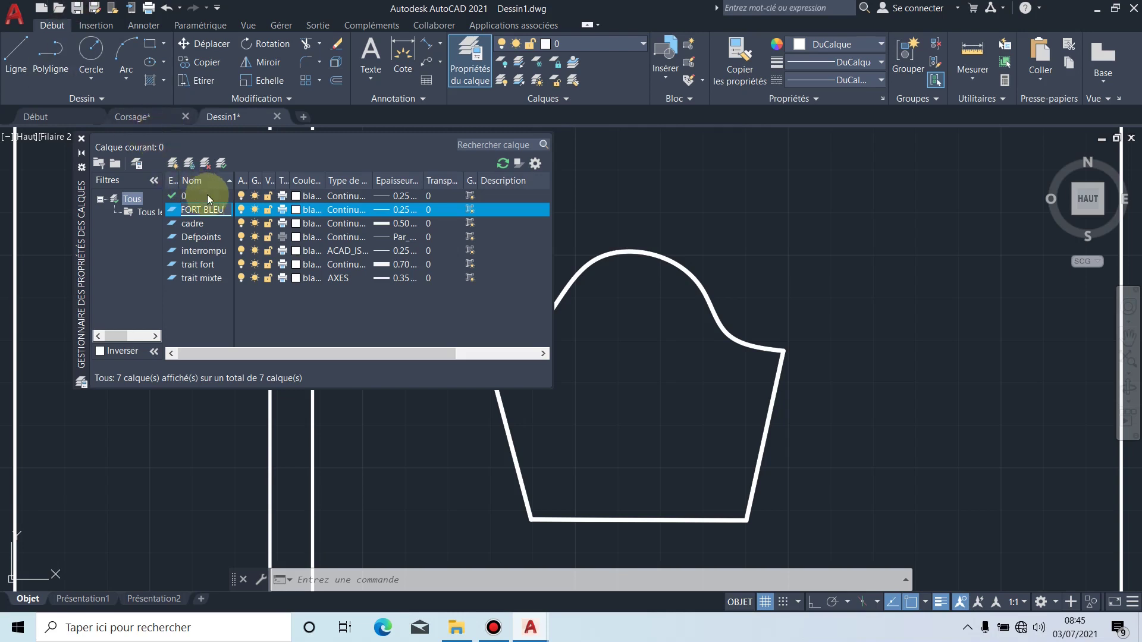
left_click(404, 210)
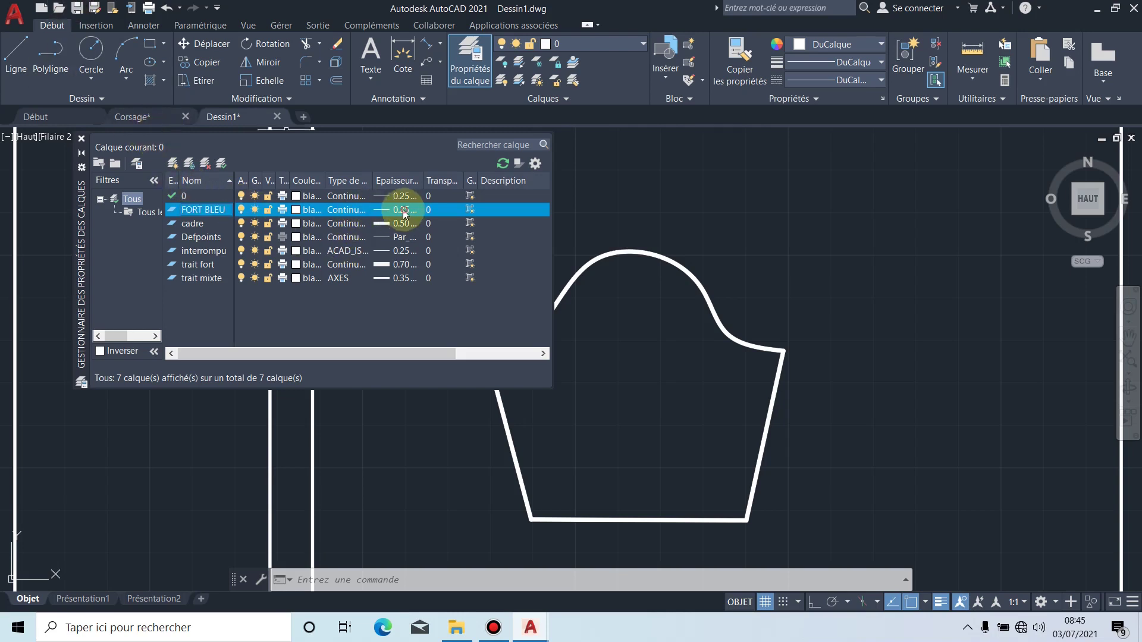
scroll(571, 324, "down", 3)
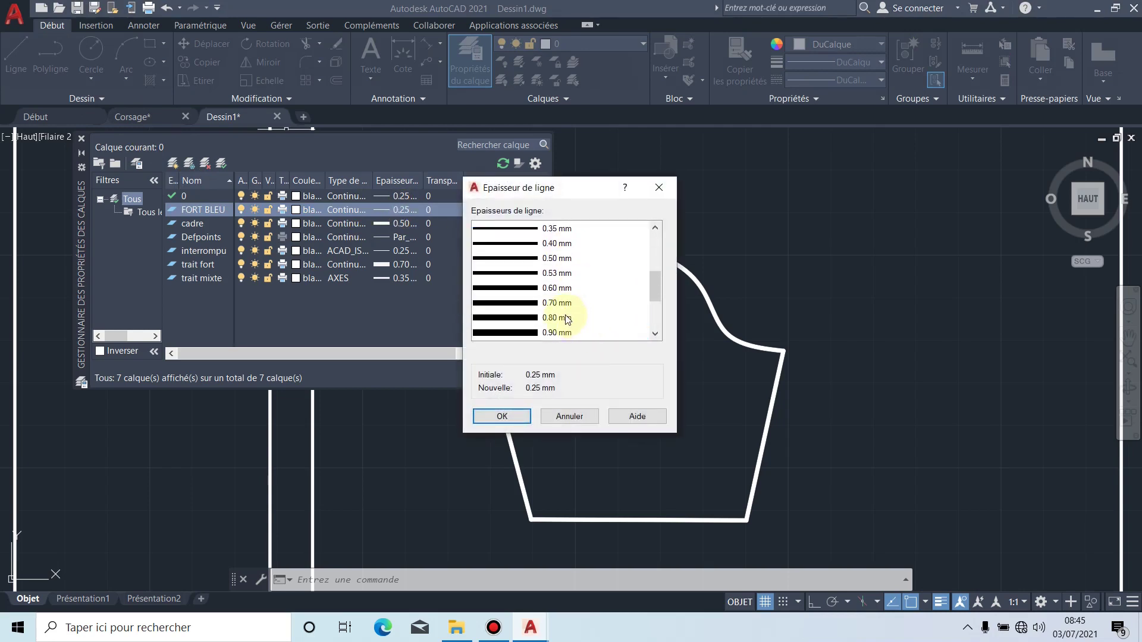
left_click(565, 304)
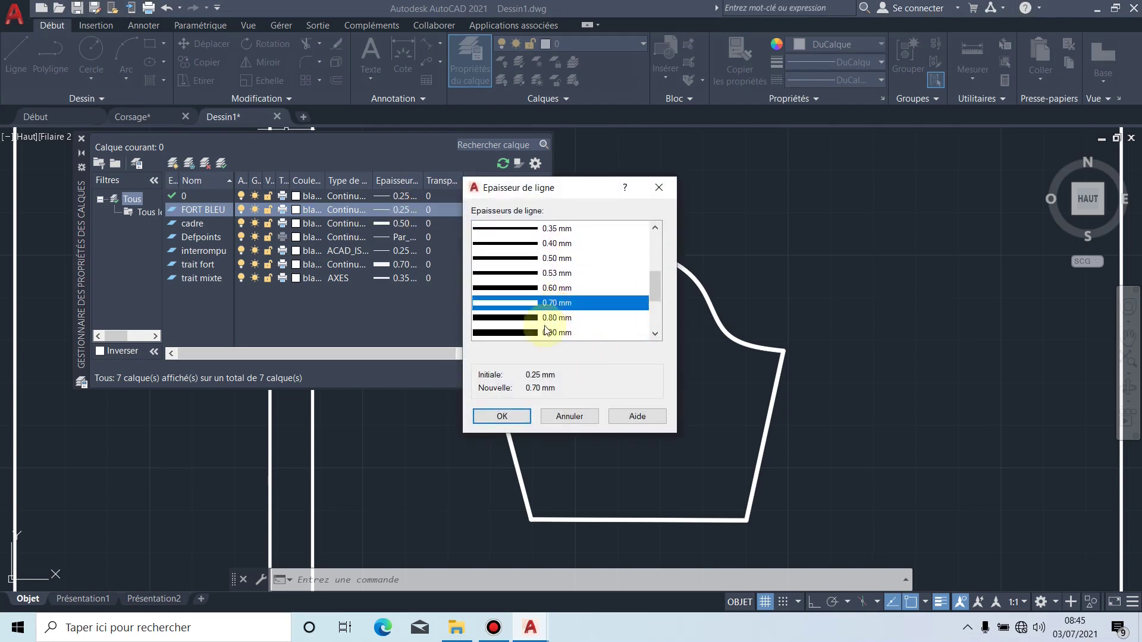
left_click(504, 419)
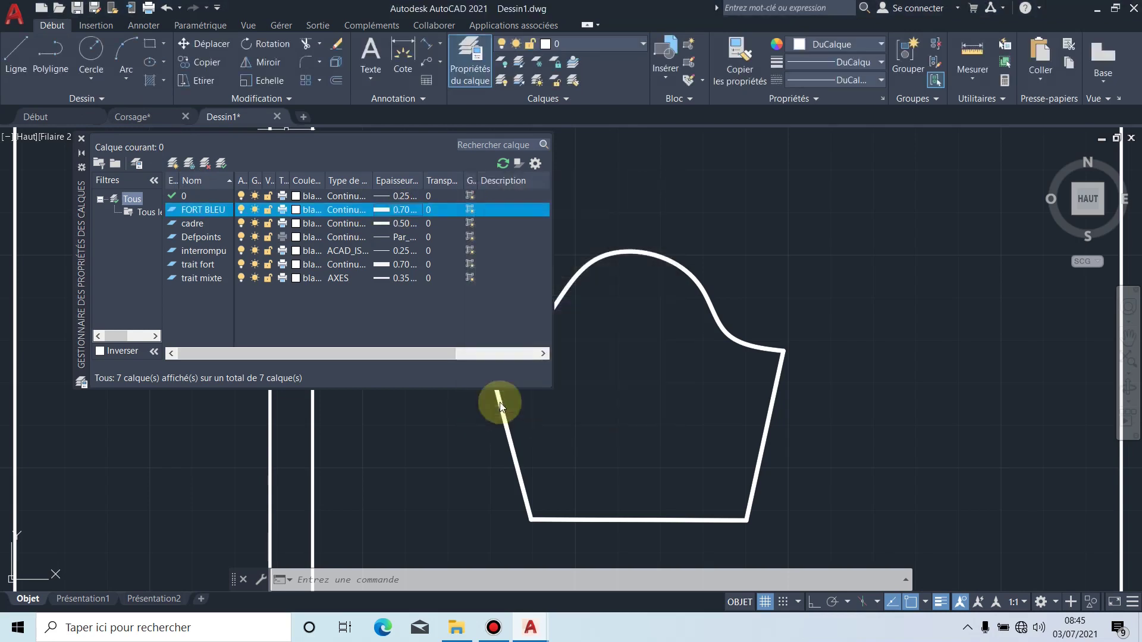
Step: Create a layer named FORT ROUGE based on FORT BLEU and set its colour to red (index 1)
left_click(172, 164)
type("FORT ROUGE")
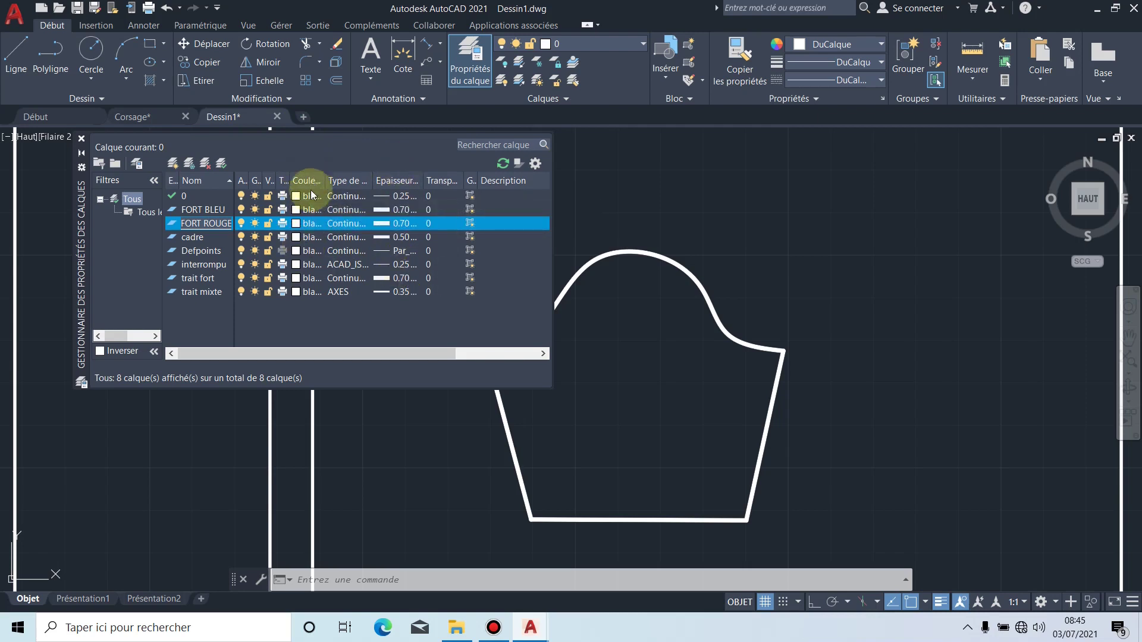
left_click(297, 225)
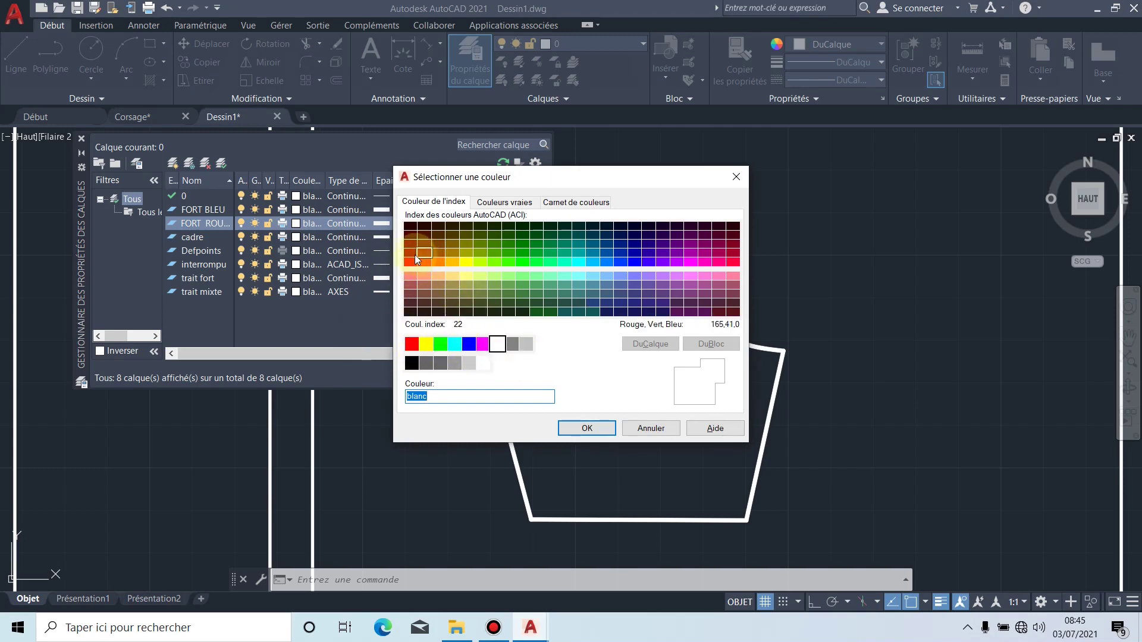
left_click(412, 344)
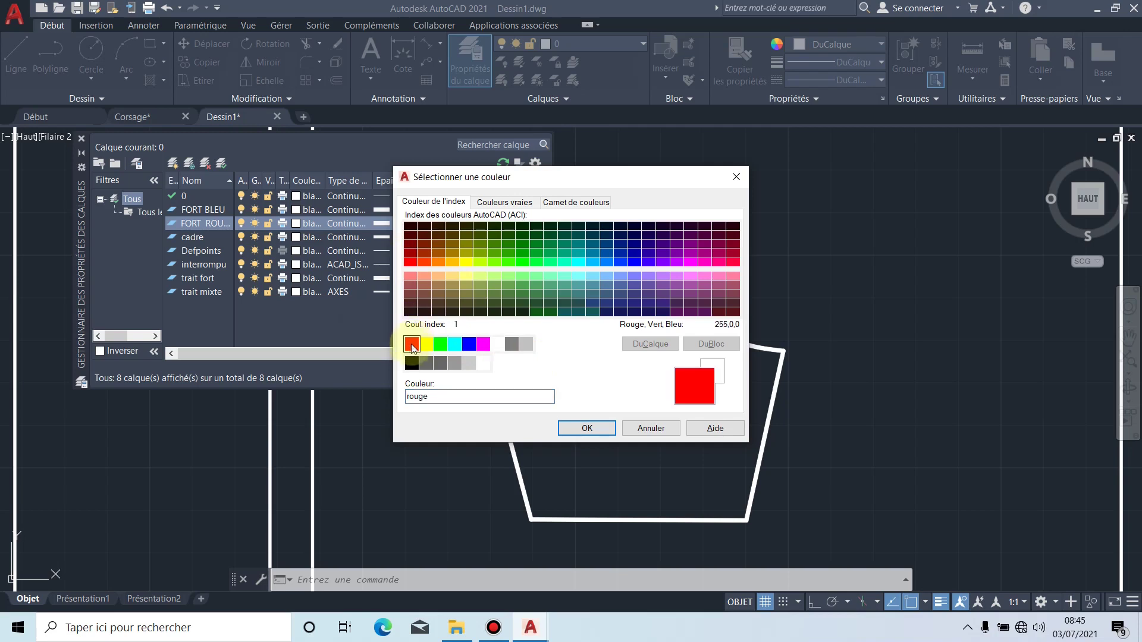
left_click(586, 429)
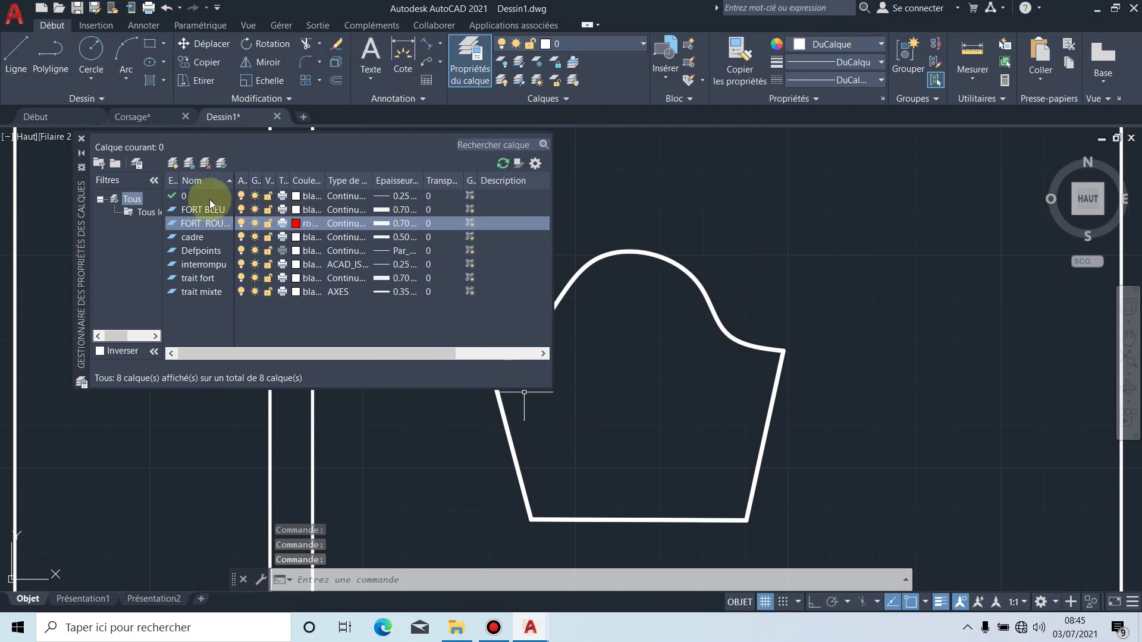
Step: Set the FORT BLEU layer's colour to blue (index 5) and close the layer manager
left_click(297, 209)
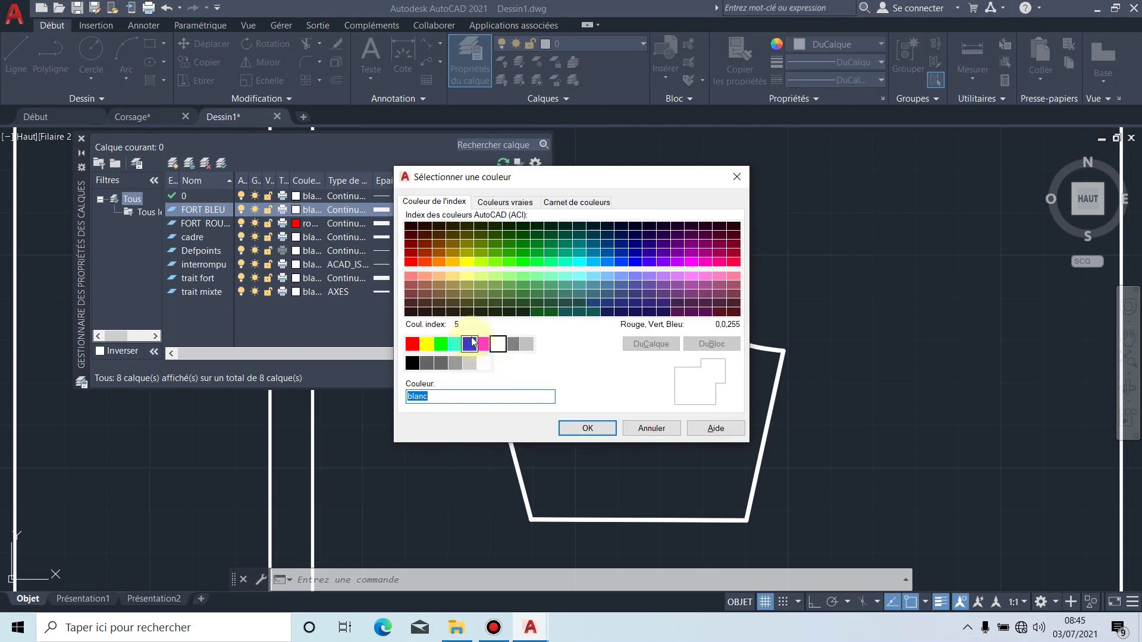
left_click(469, 345)
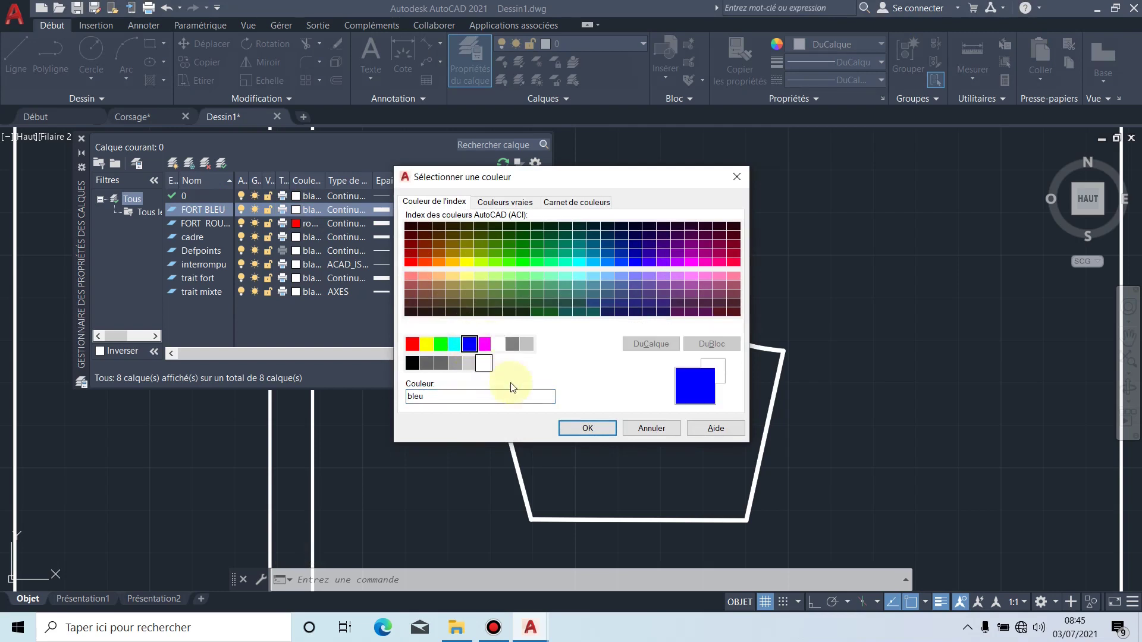
left_click(589, 428)
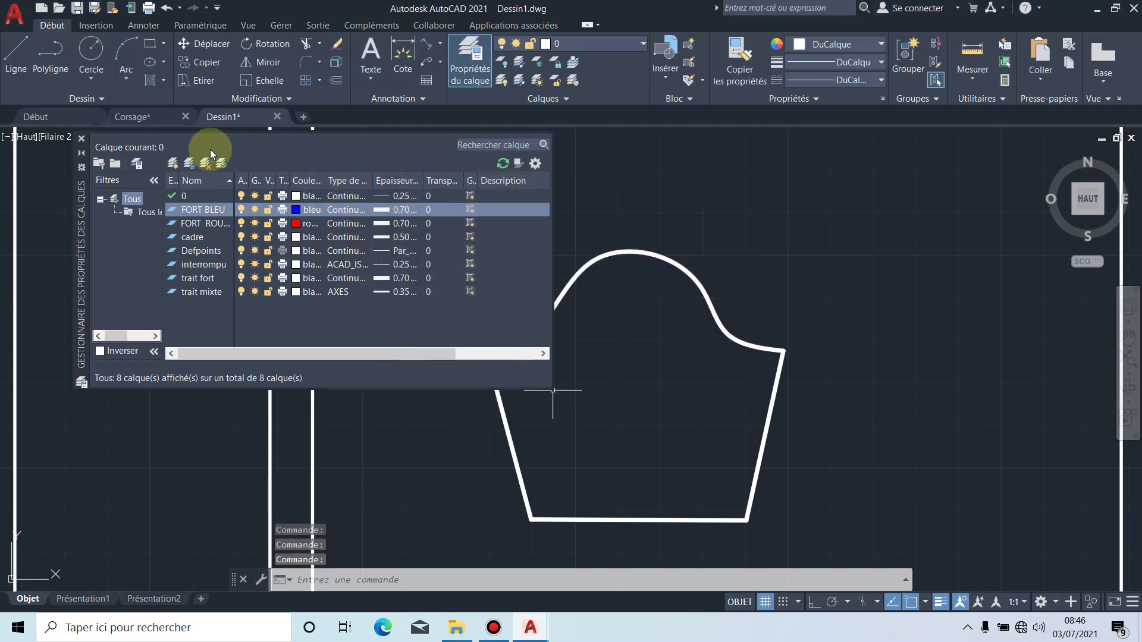
left_click(82, 138)
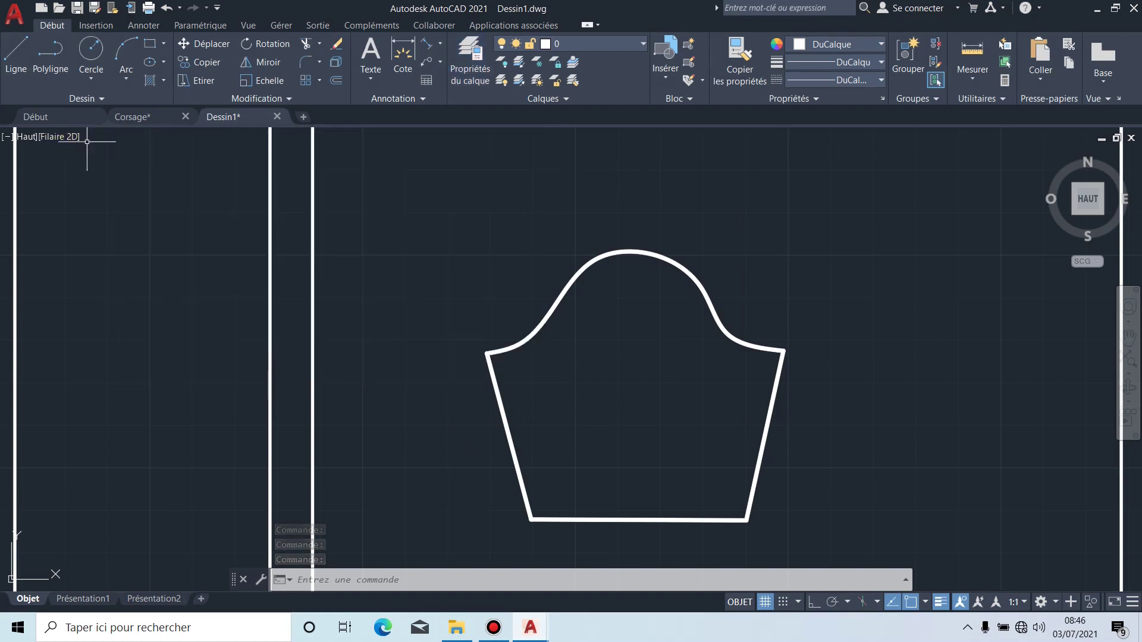
middle_click_drag(645, 378, 599, 350)
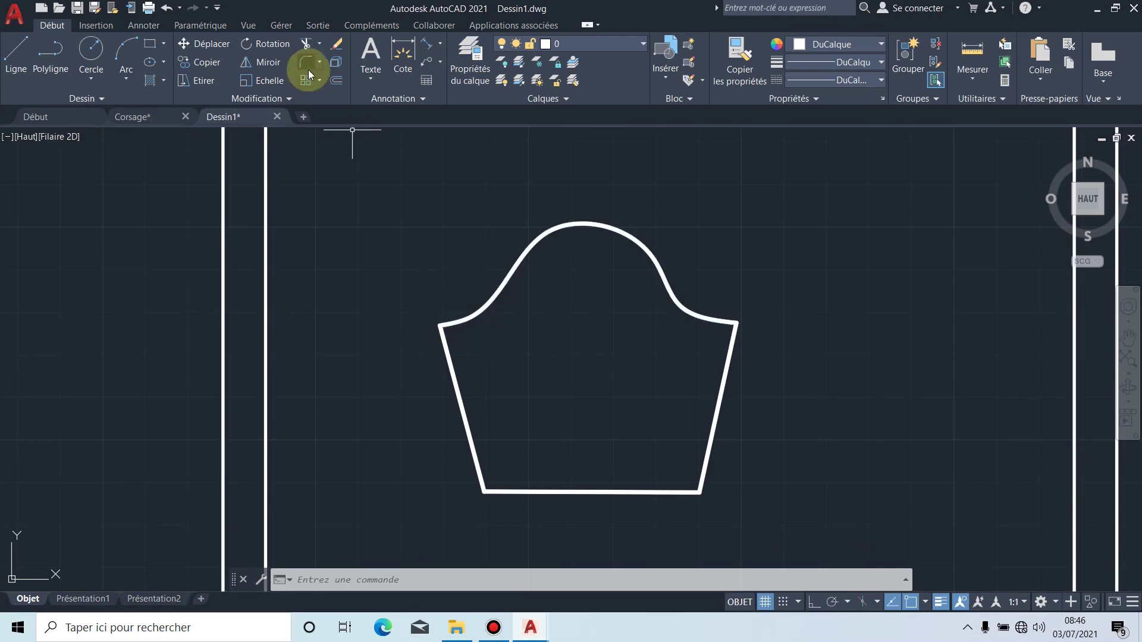
left_click(329, 82)
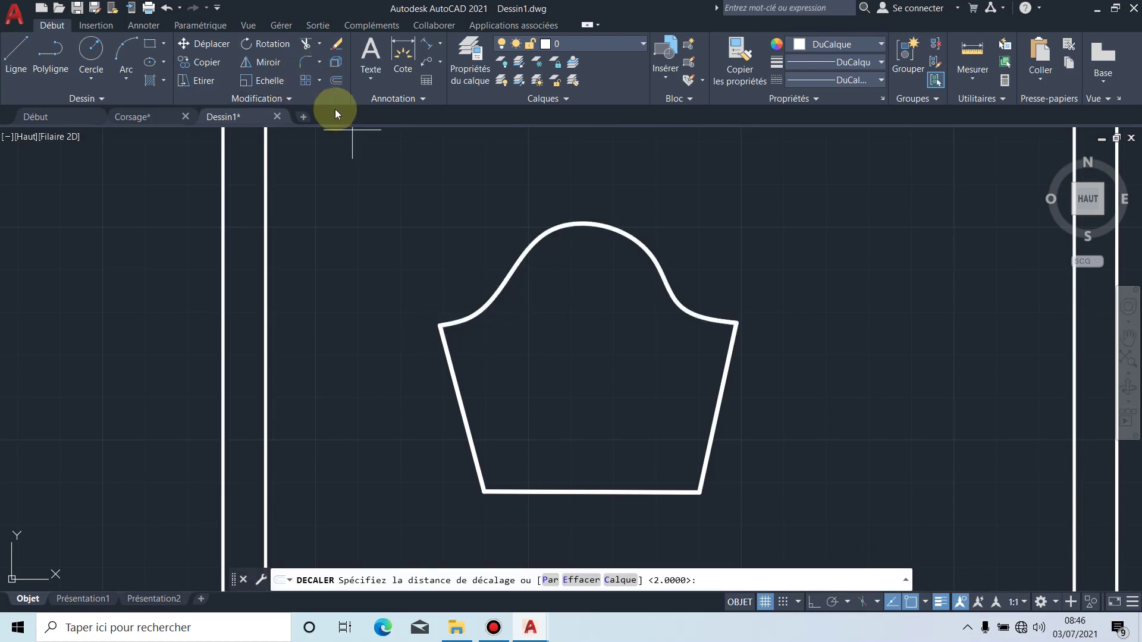
key("Escape")
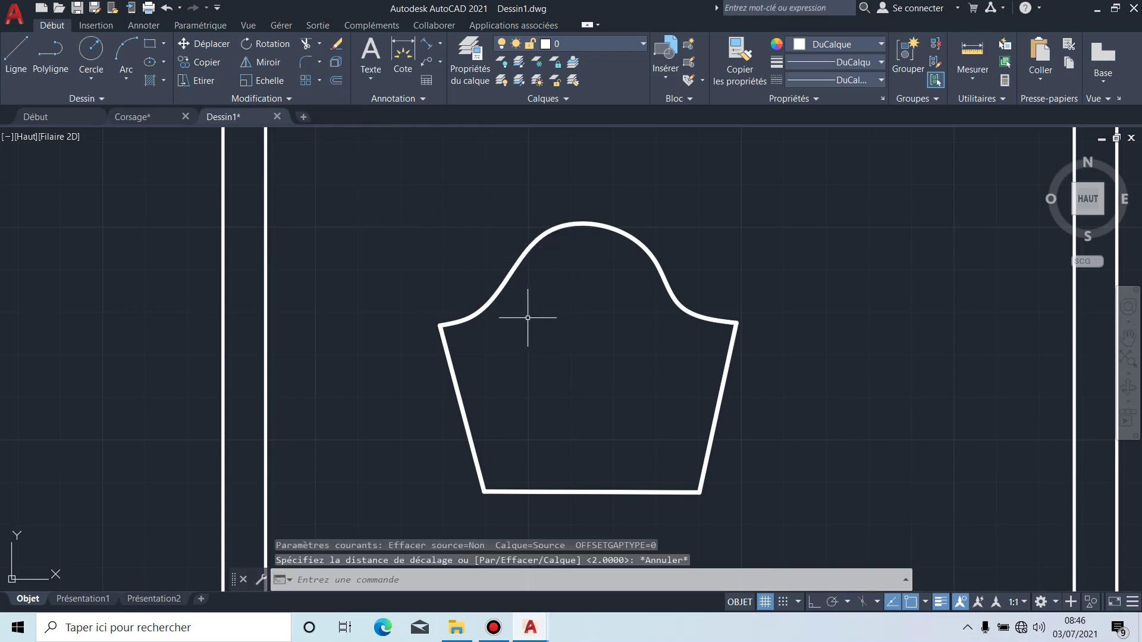
middle_click_drag(514, 299, 528, 339)
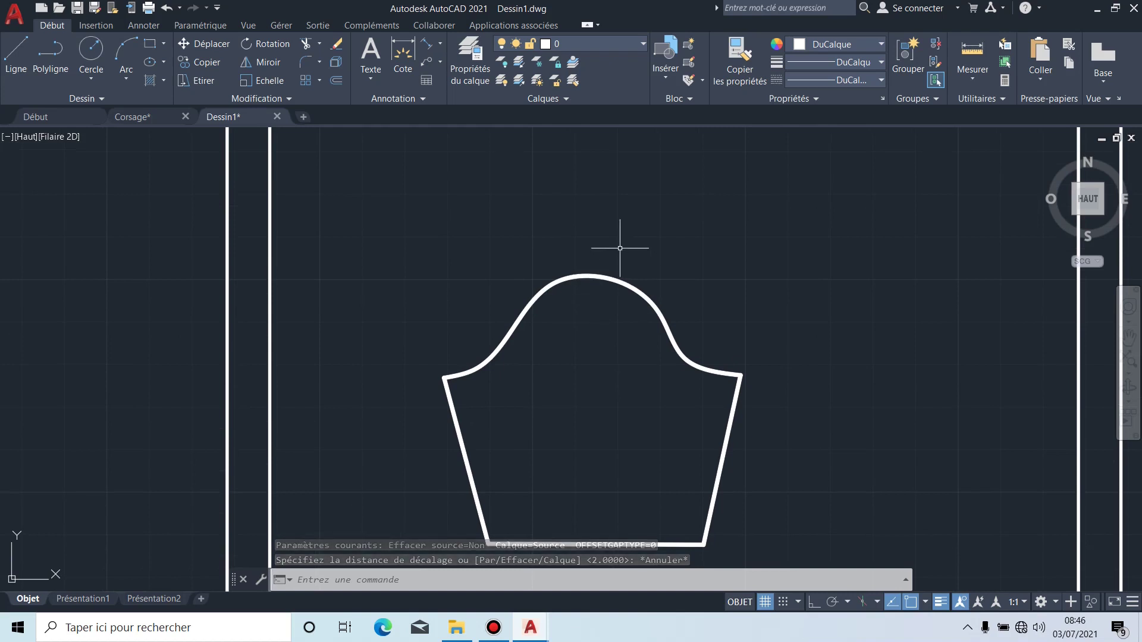
scroll(619, 248, "up", 2)
scroll(609, 271, "up", 2)
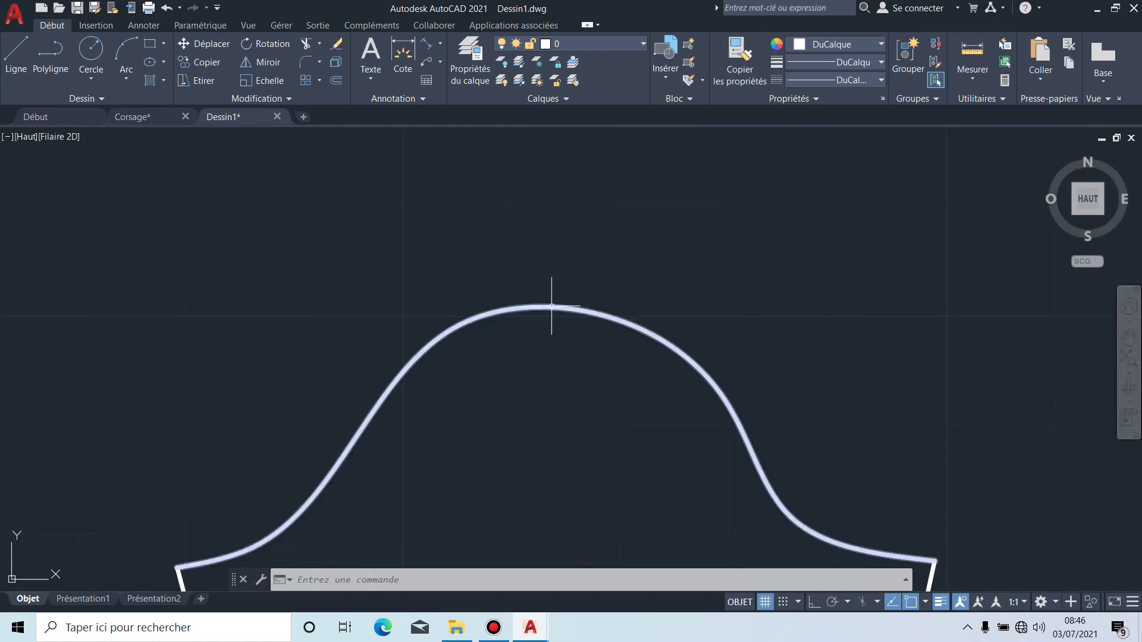
Step: Draw a vertical guide line about 4 units long upward from the midpoint of the sleeve cap curve
left_click(16, 56)
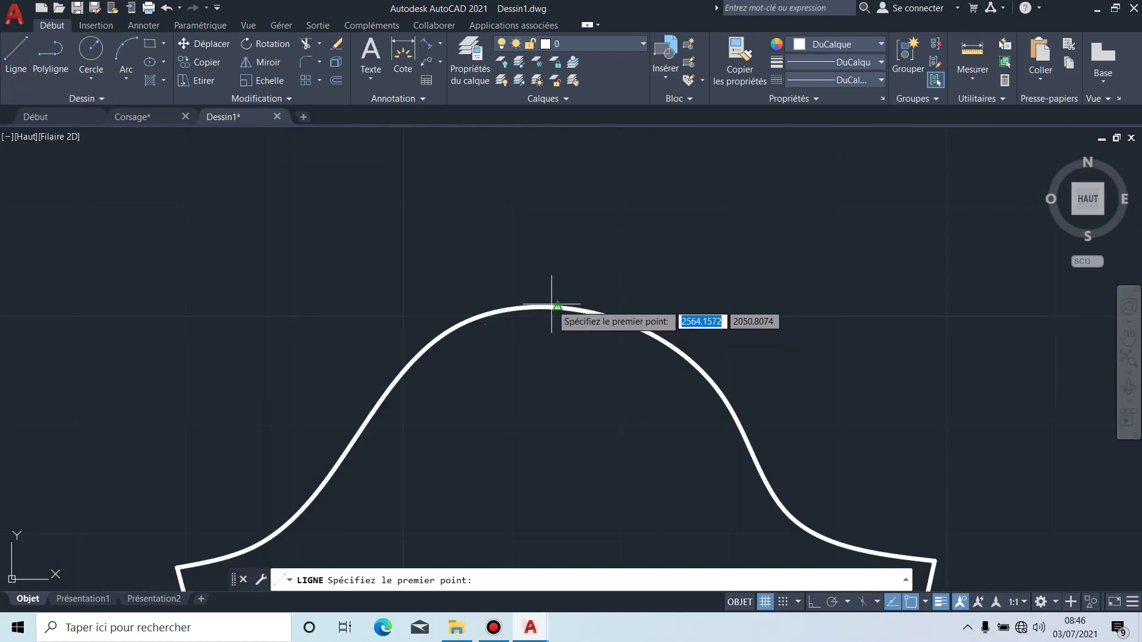
left_click(557, 307)
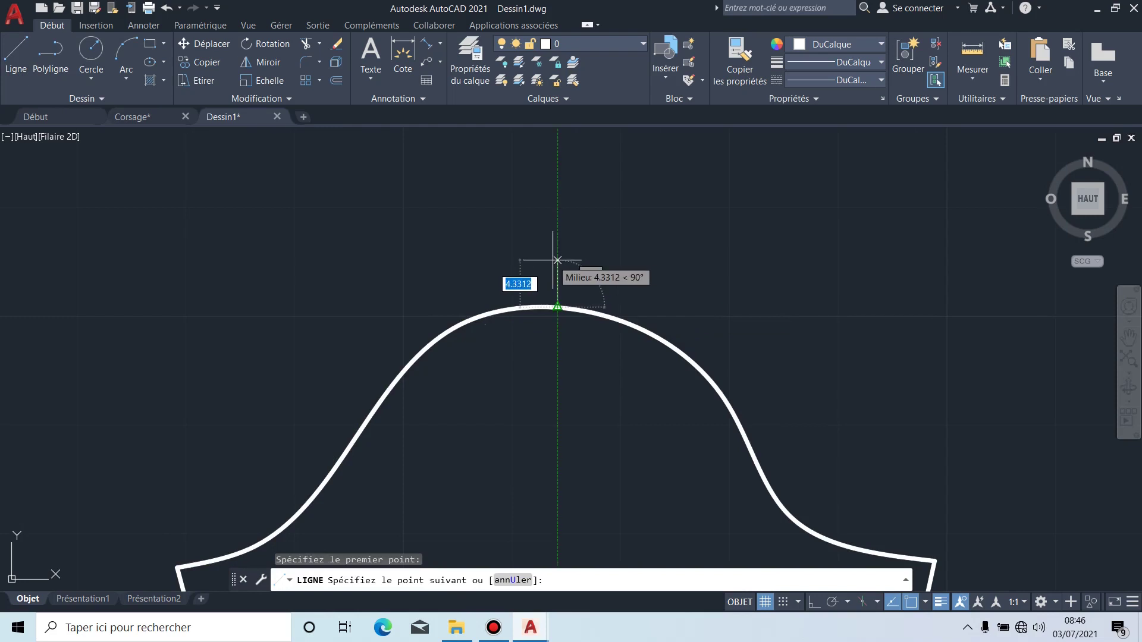
left_click(558, 264)
key("Escape")
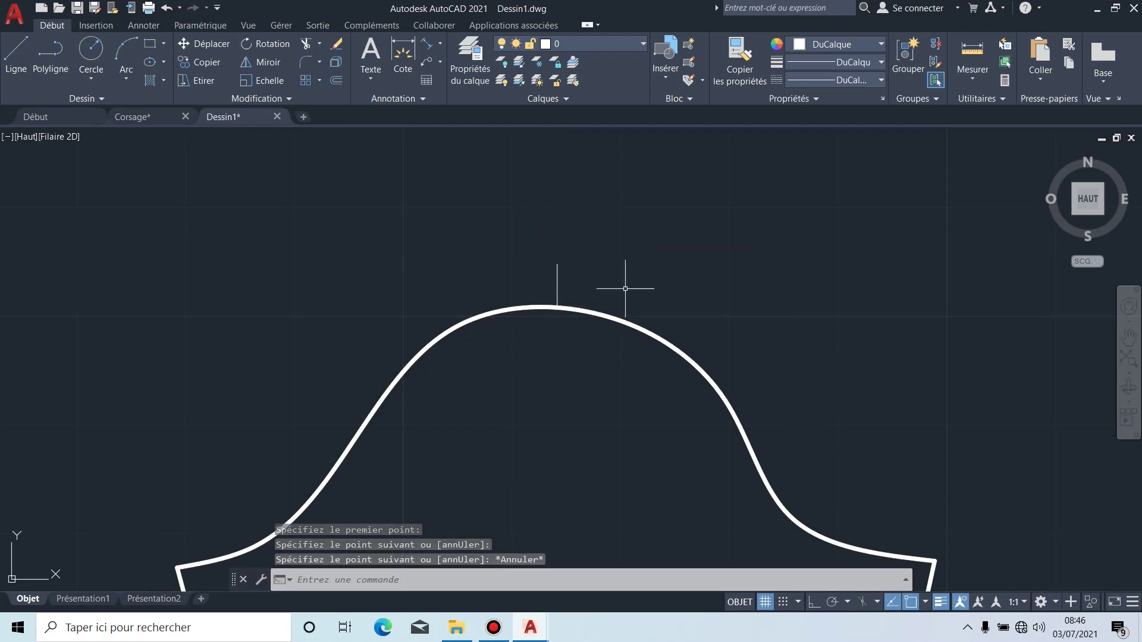
Step: Draw short guide lines extending the sleeve's side lines beyond the right and left underarm corners, about 2.7 and 2.3 units long
left_click(15, 58)
middle_click_drag(763, 316, 612, 222)
left_click(784, 467)
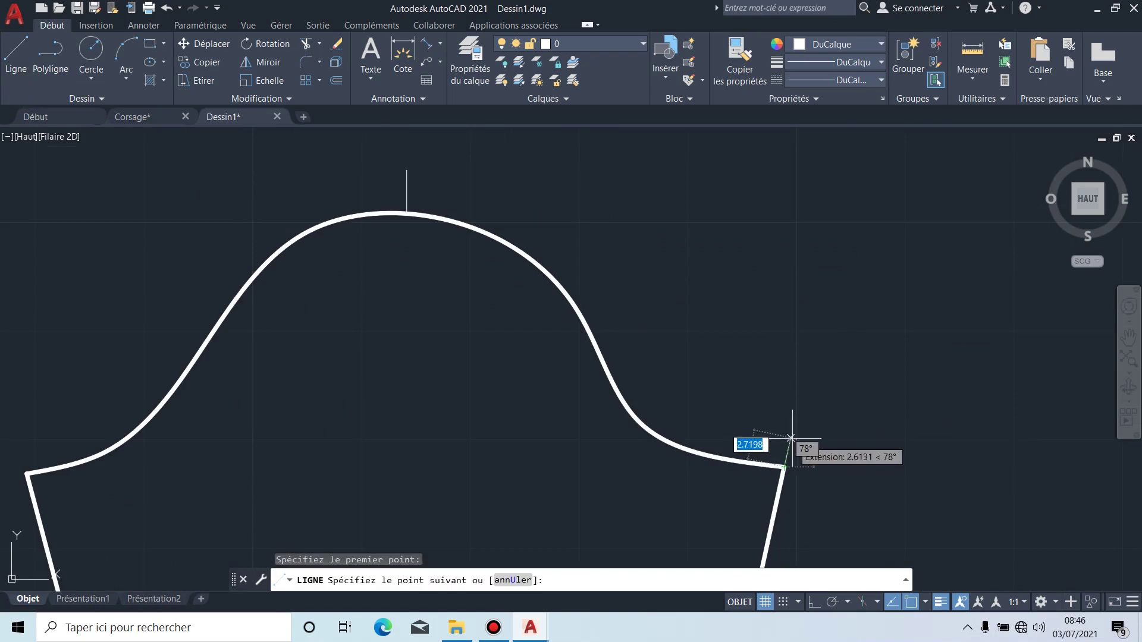
left_click(792, 437)
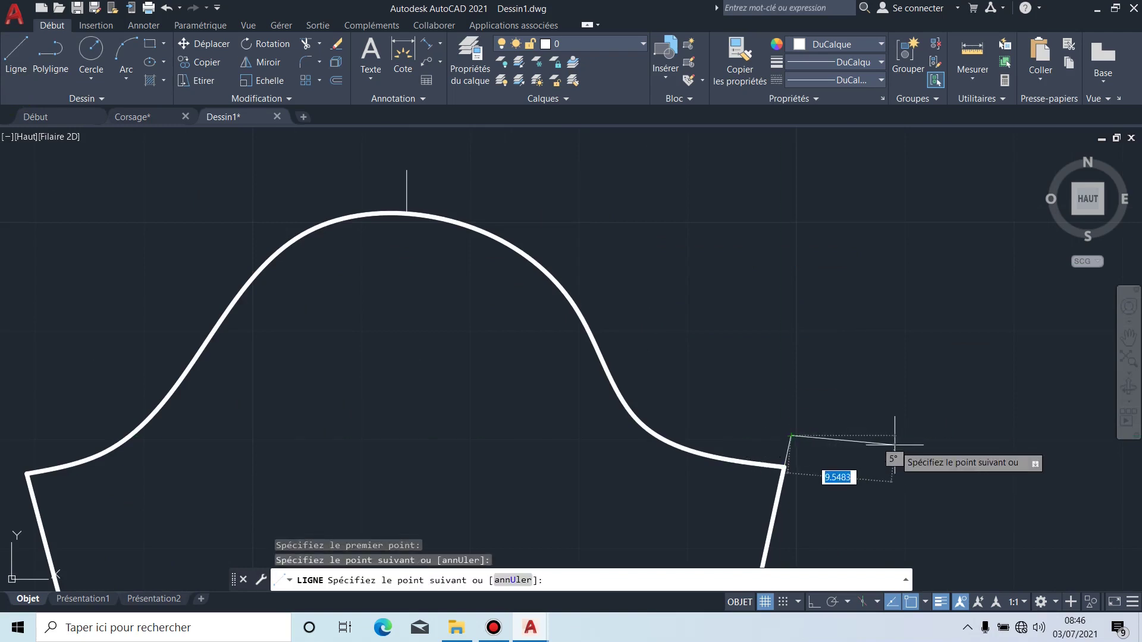
key("Escape")
left_click(15, 58)
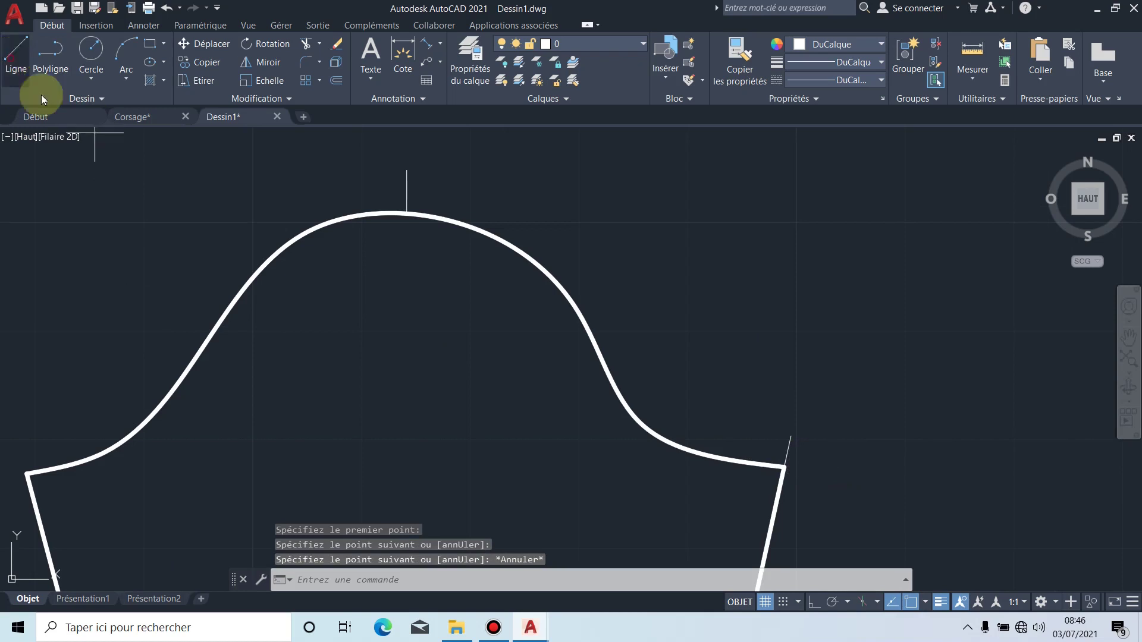
middle_click_drag(175, 222, 418, 221)
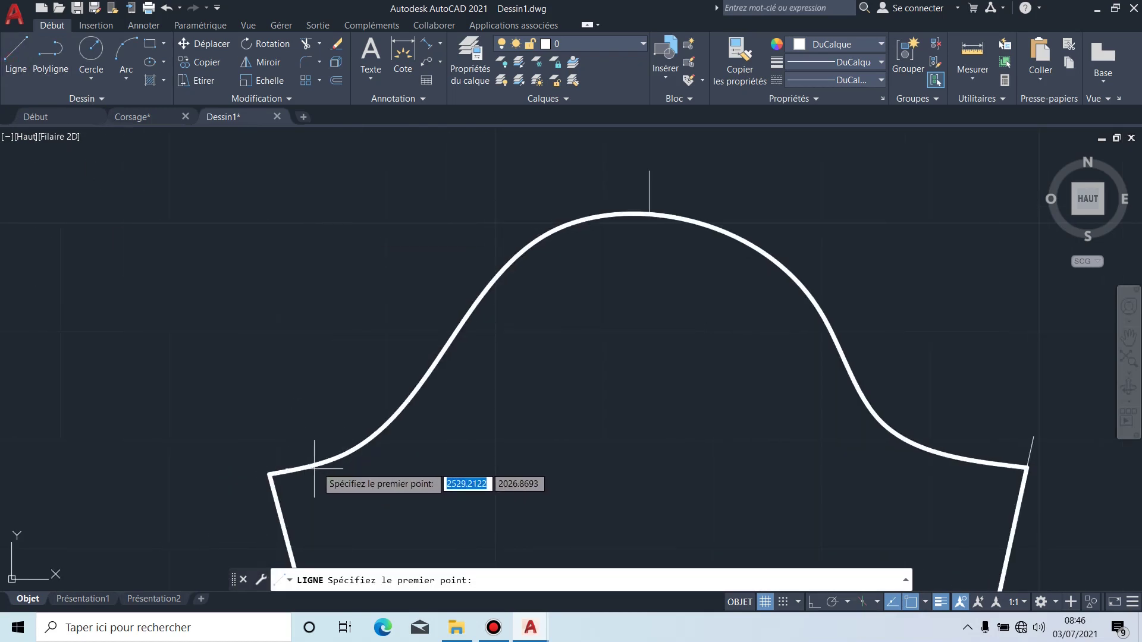
left_click(269, 474)
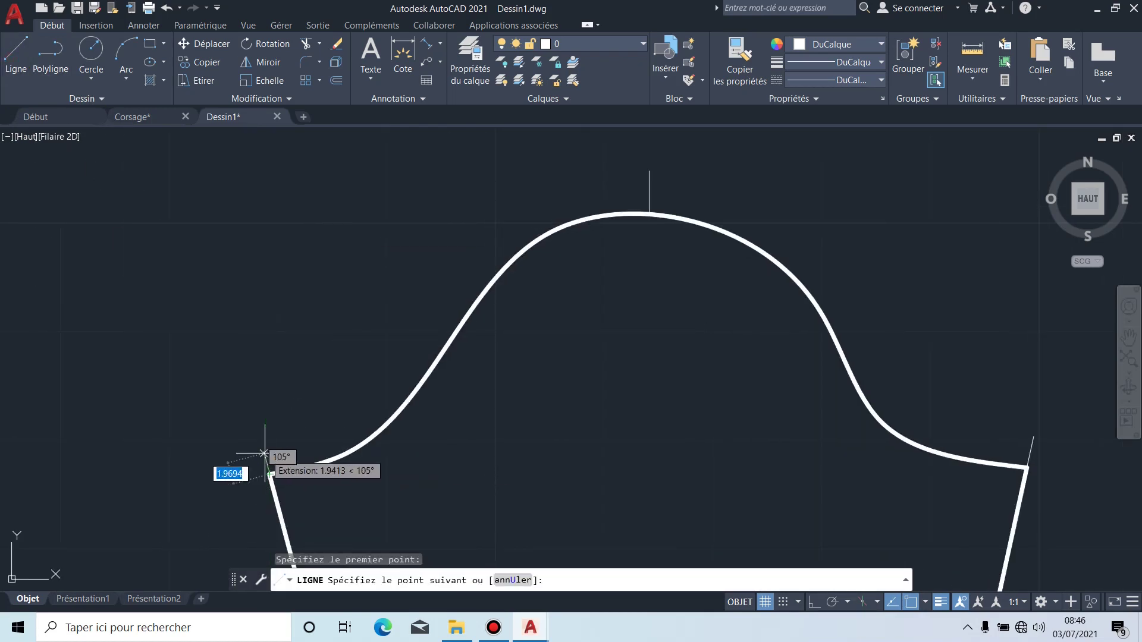
key("Escape")
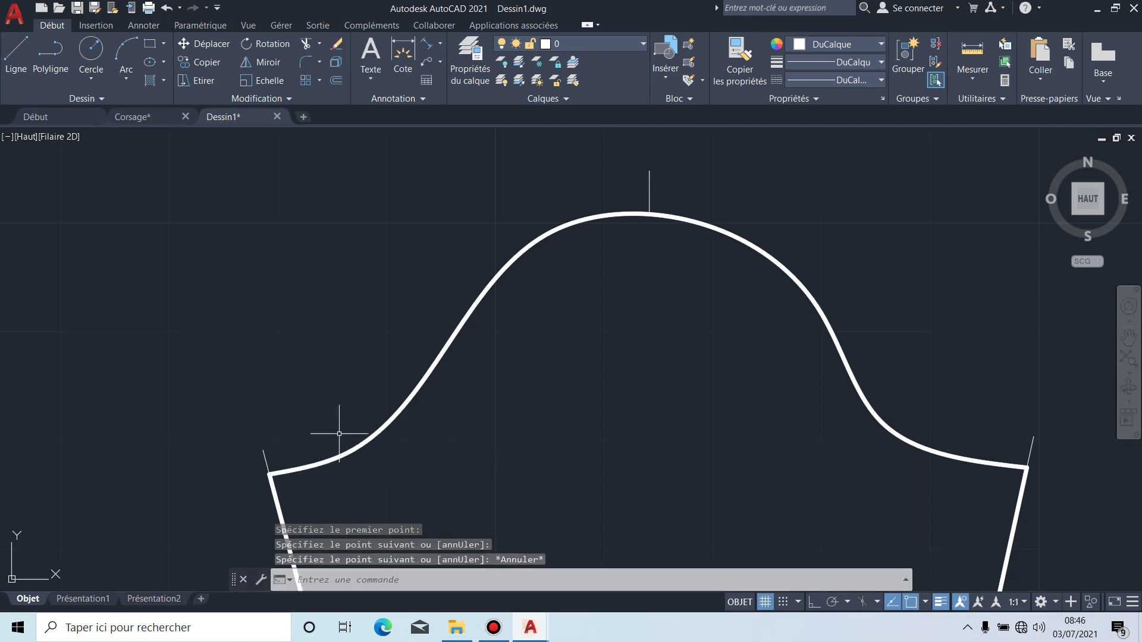
Step: Draw a spline above the sleeve cap, following its shape from the left guide line through the top one to the right one
mouse_move(486, 494)
middle_mouse_down()
mouse_move(457, 404)
mouse_move(436, 476)
middle_mouse_up()
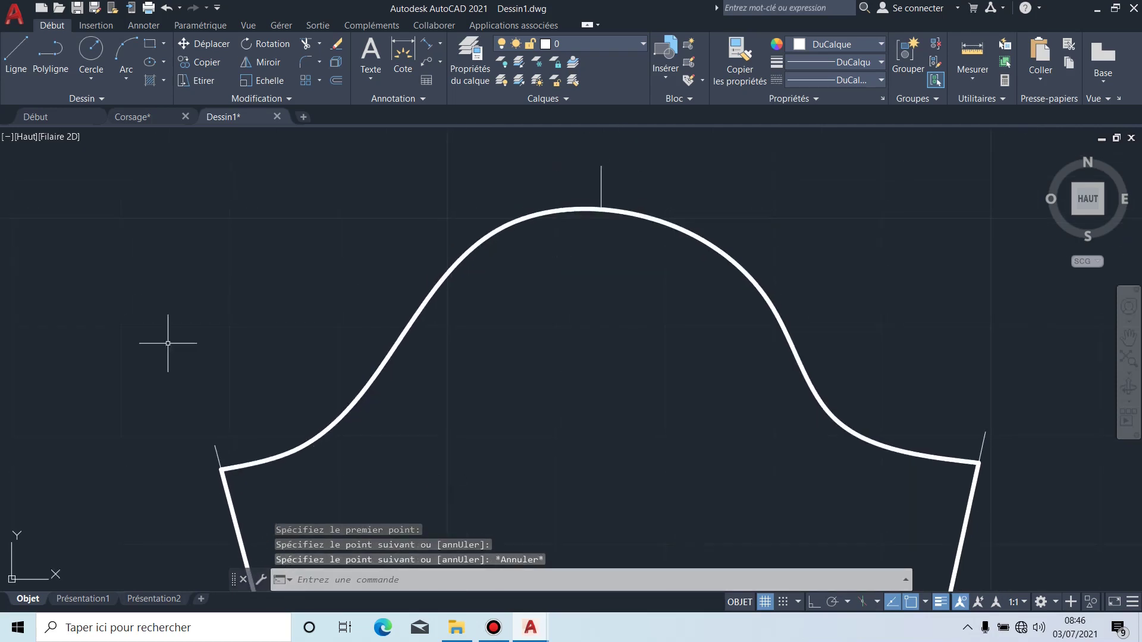
left_click(82, 99)
left_click(9, 116)
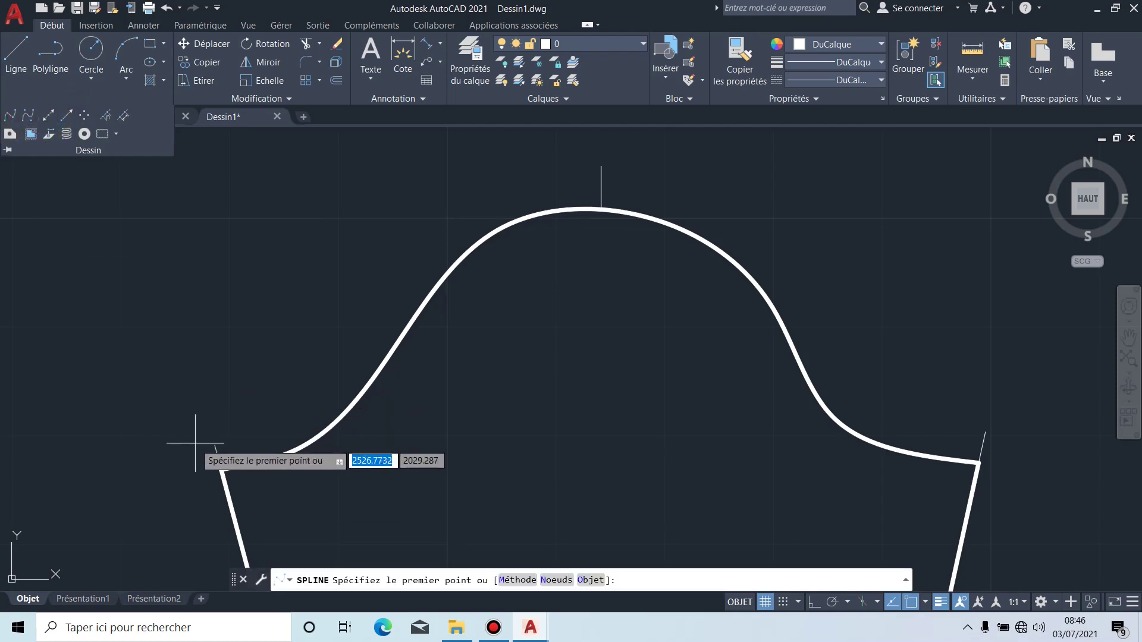
left_click(216, 445)
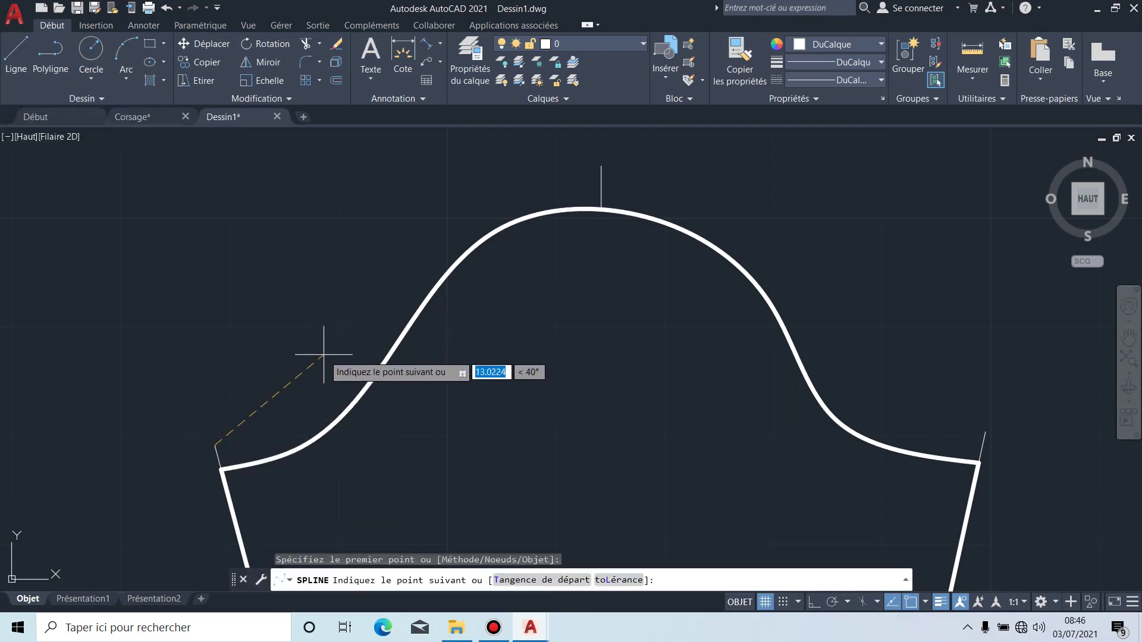
left_click(275, 424)
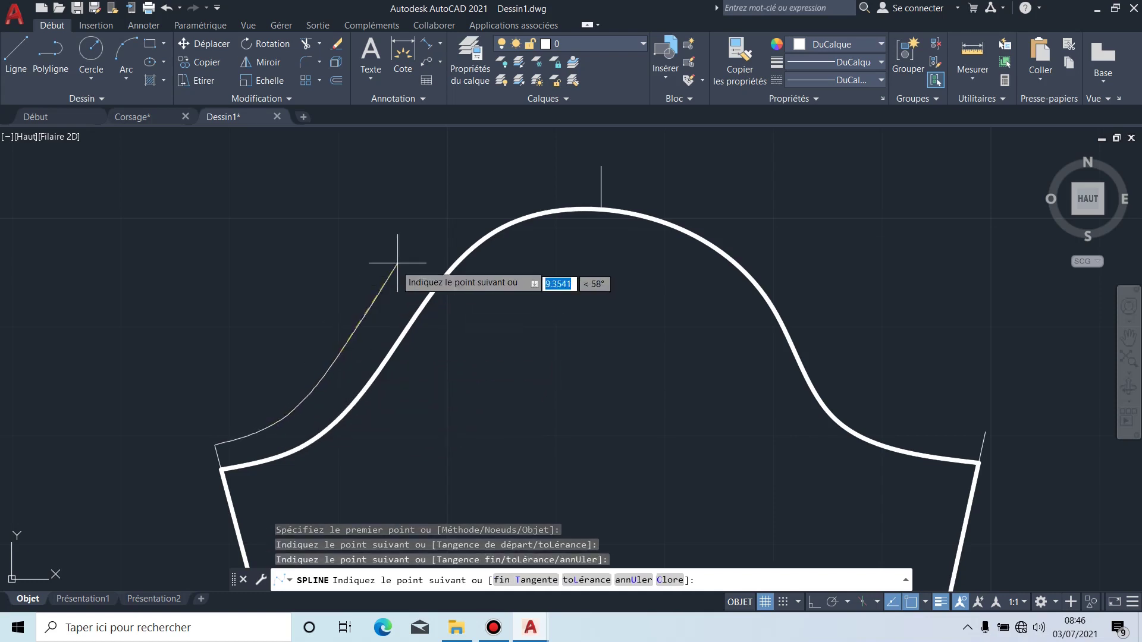
left_click(433, 219)
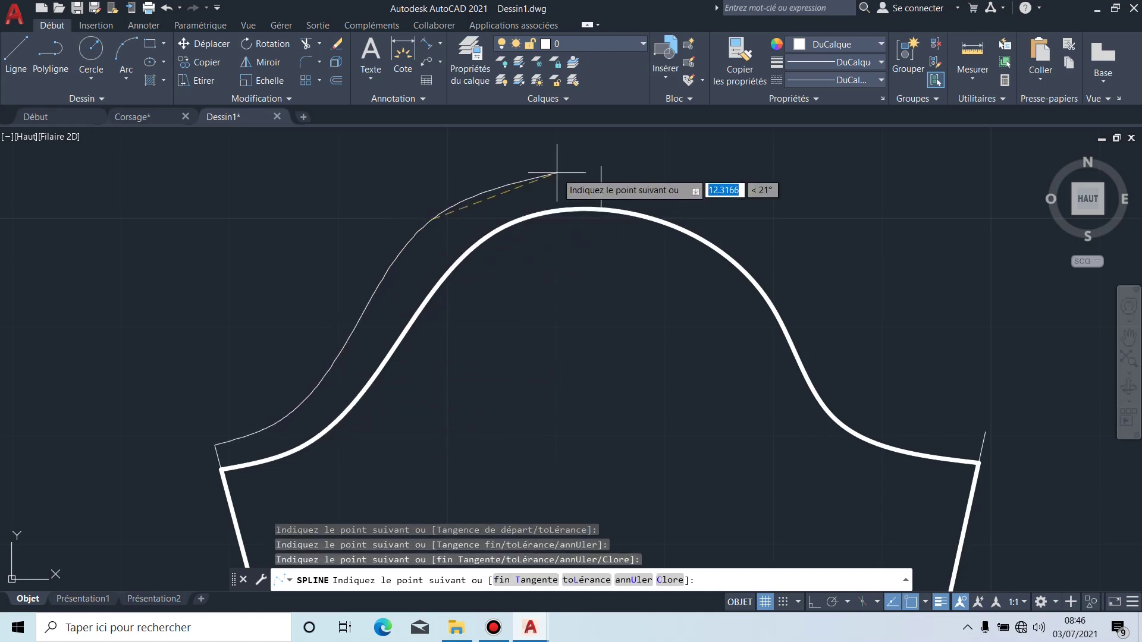
left_click(601, 166)
left_click(770, 240)
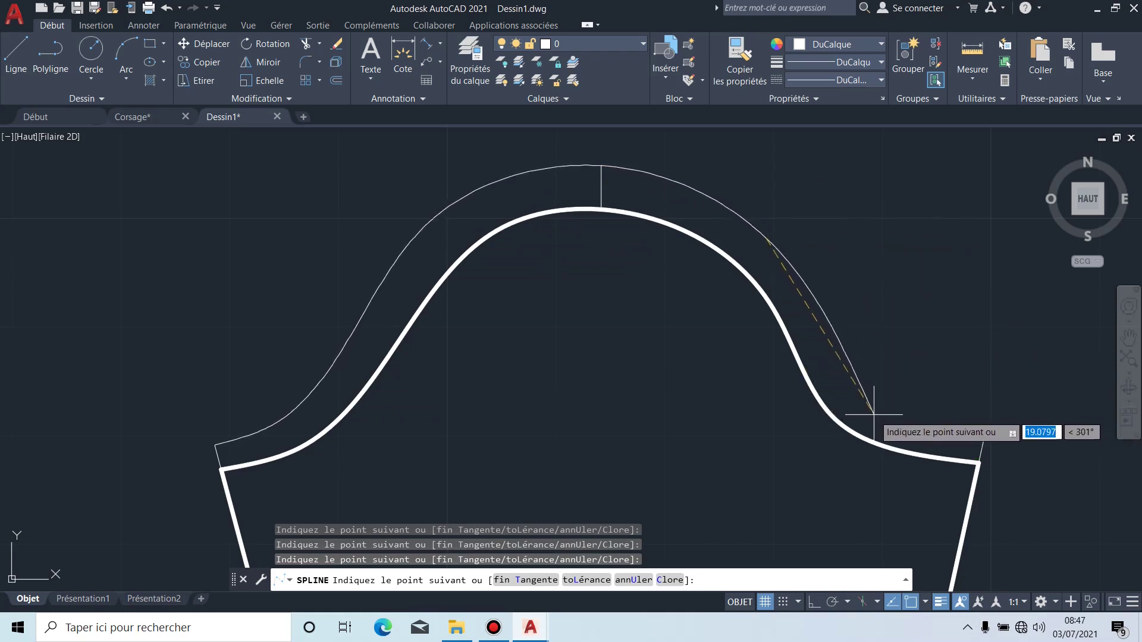
left_click(848, 383)
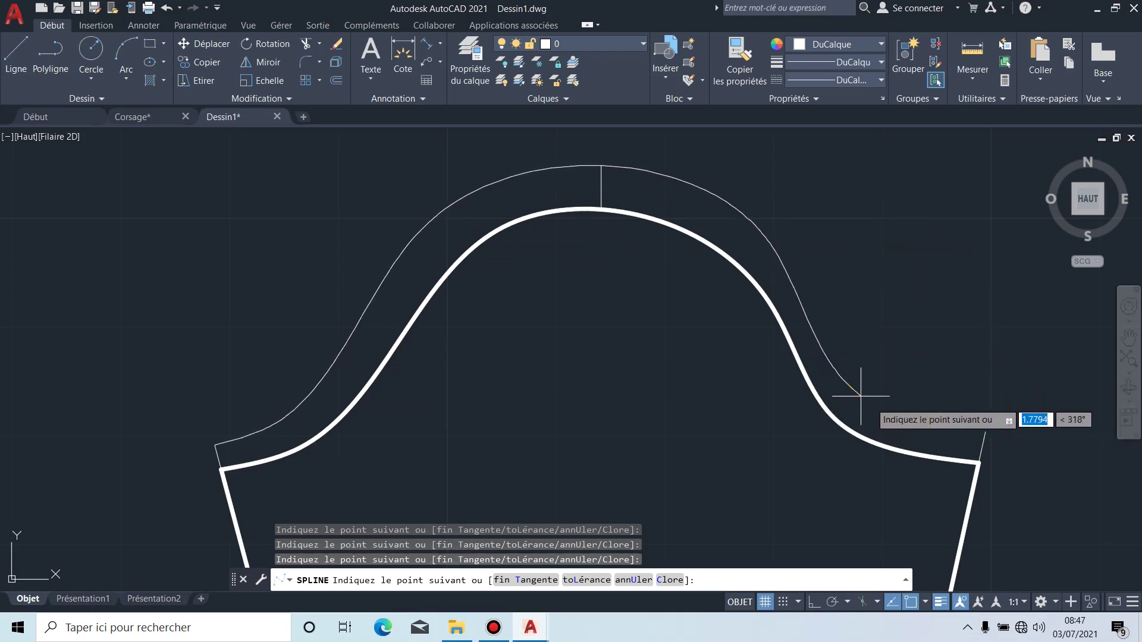
left_click(995, 433)
key("Return")
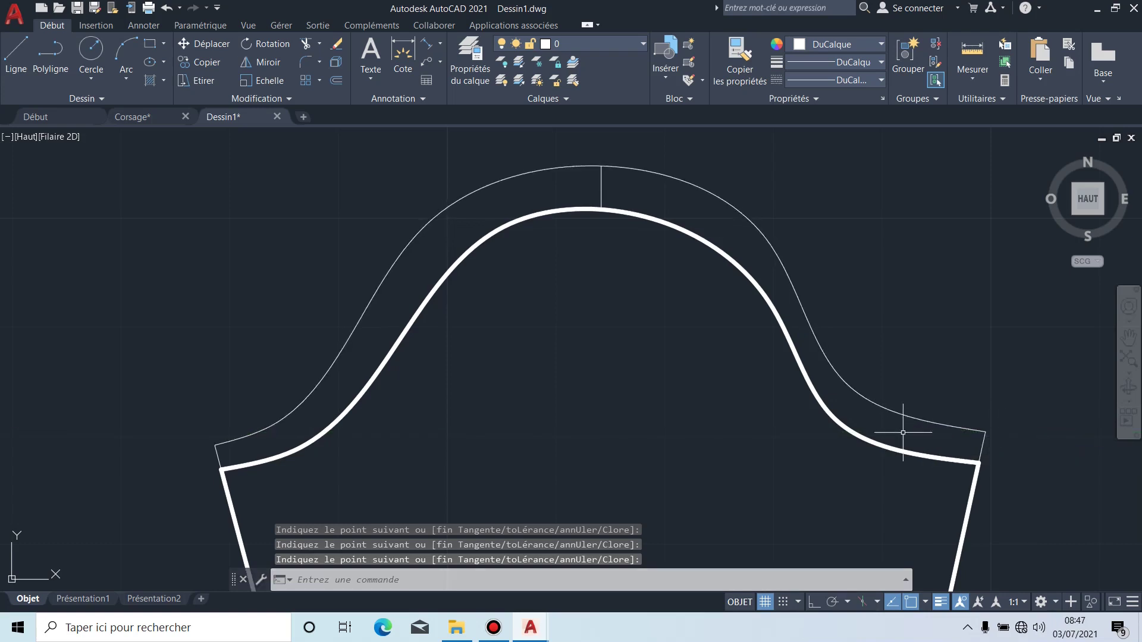
Step: Delete the thin spline above the sleeve cap together with its three short guide lines
middle_click_drag(609, 415, 598, 328)
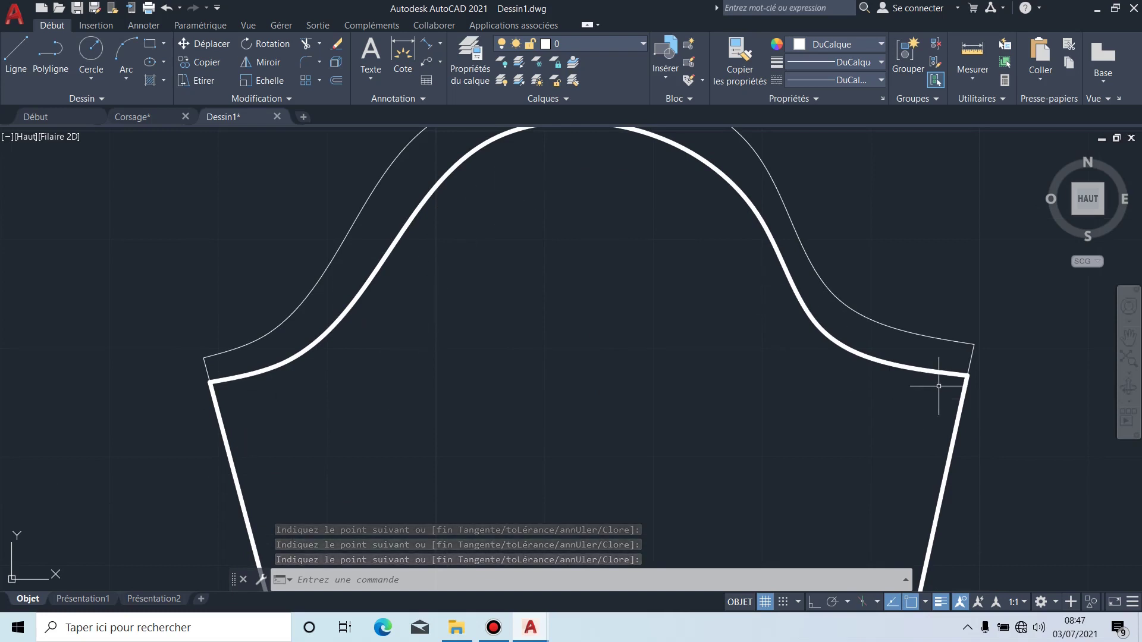
middle_click_drag(841, 267, 784, 387)
left_click(949, 466)
left_click(903, 456)
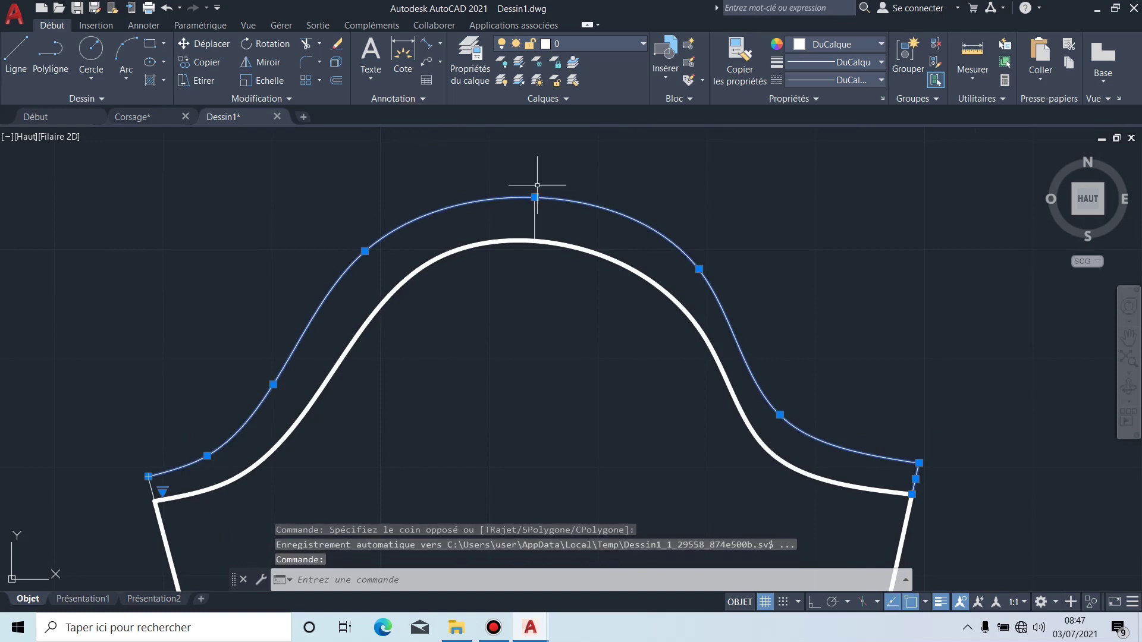
left_click(557, 214)
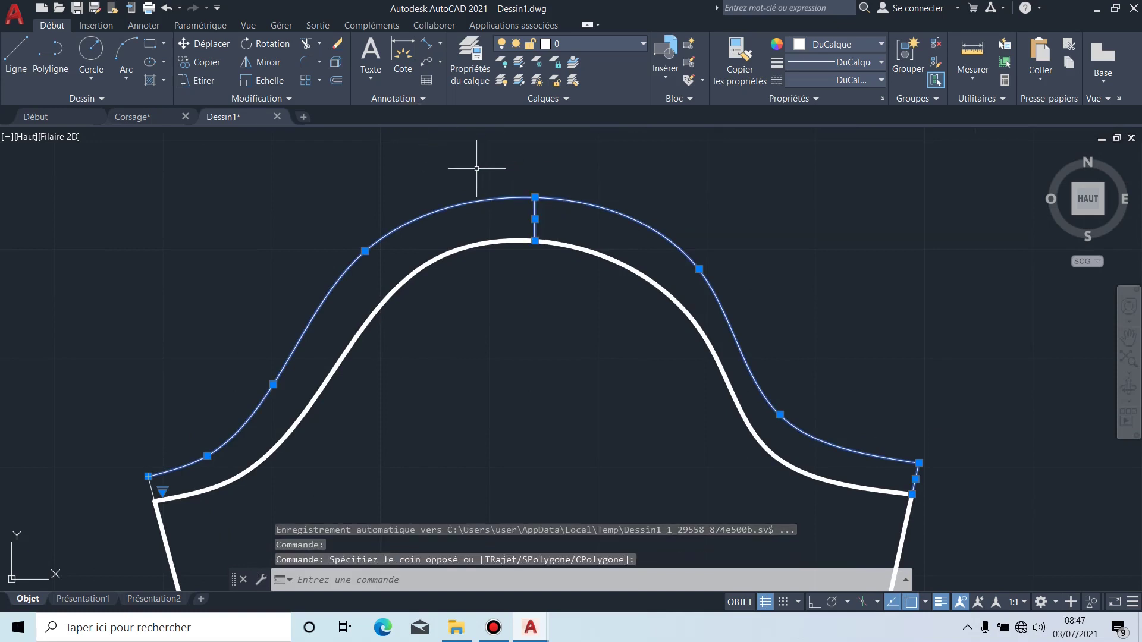
key("Delete")
left_click(151, 479)
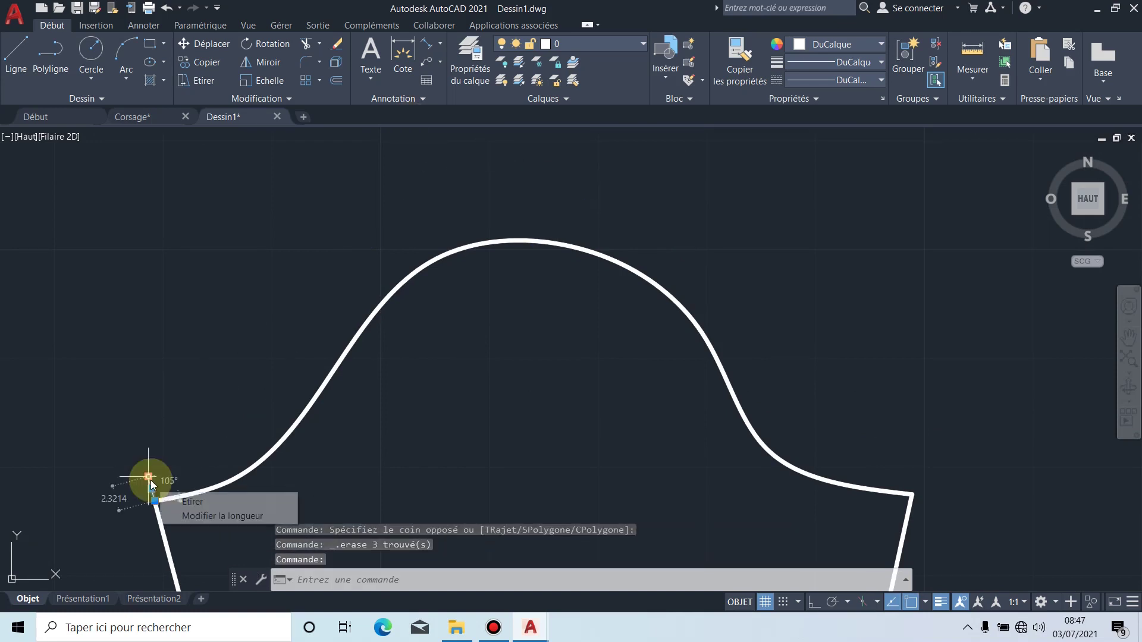
key("Delete")
Step: Offset the sleeve cap curve outward by 3 units
middle_click_drag(489, 437, 498, 343)
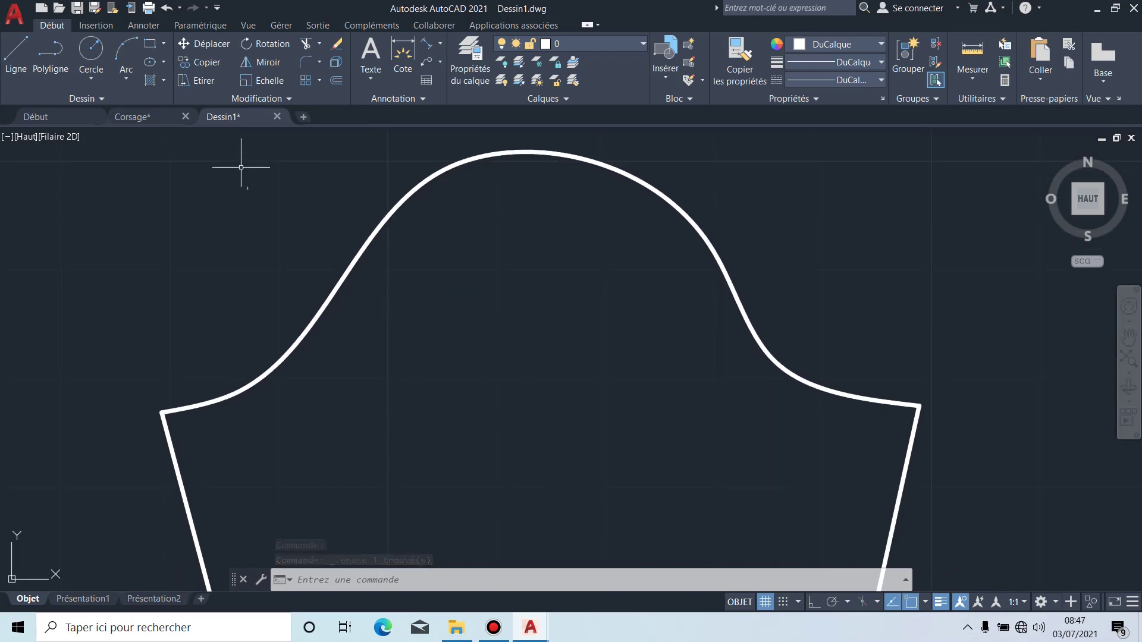
left_click(335, 82)
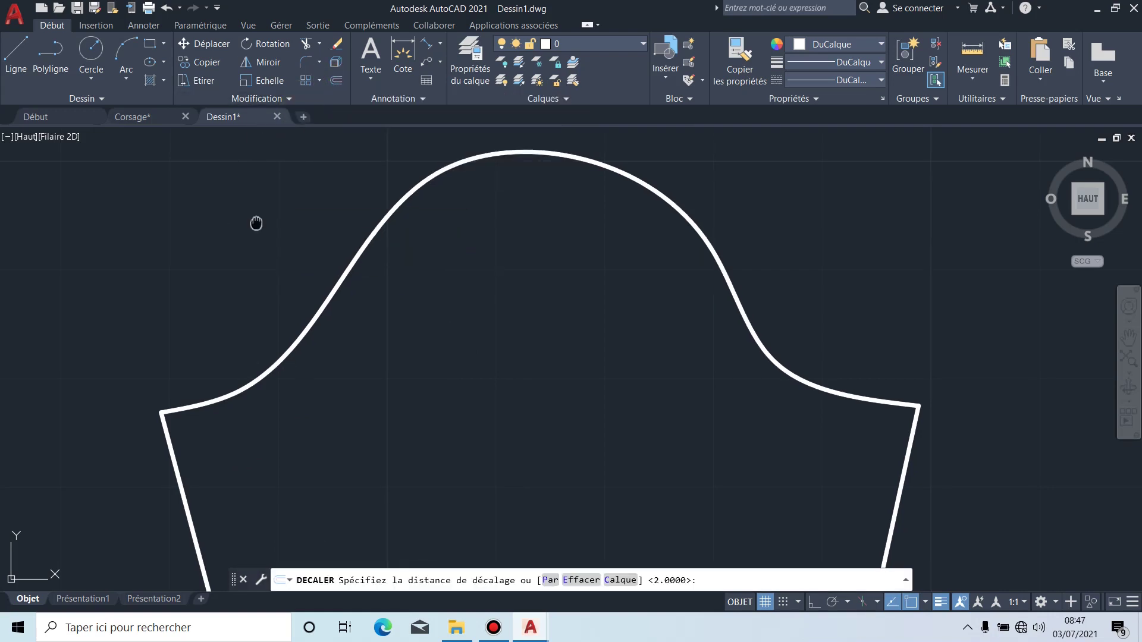
middle_click_drag(256, 223, 267, 285)
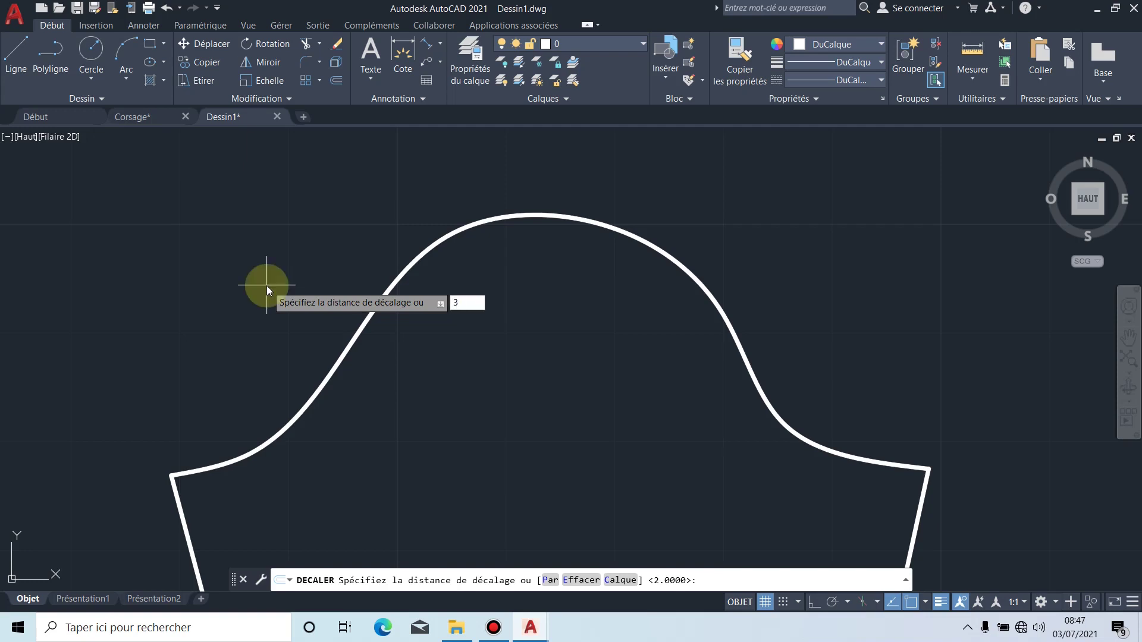
key("Return")
left_click(340, 363)
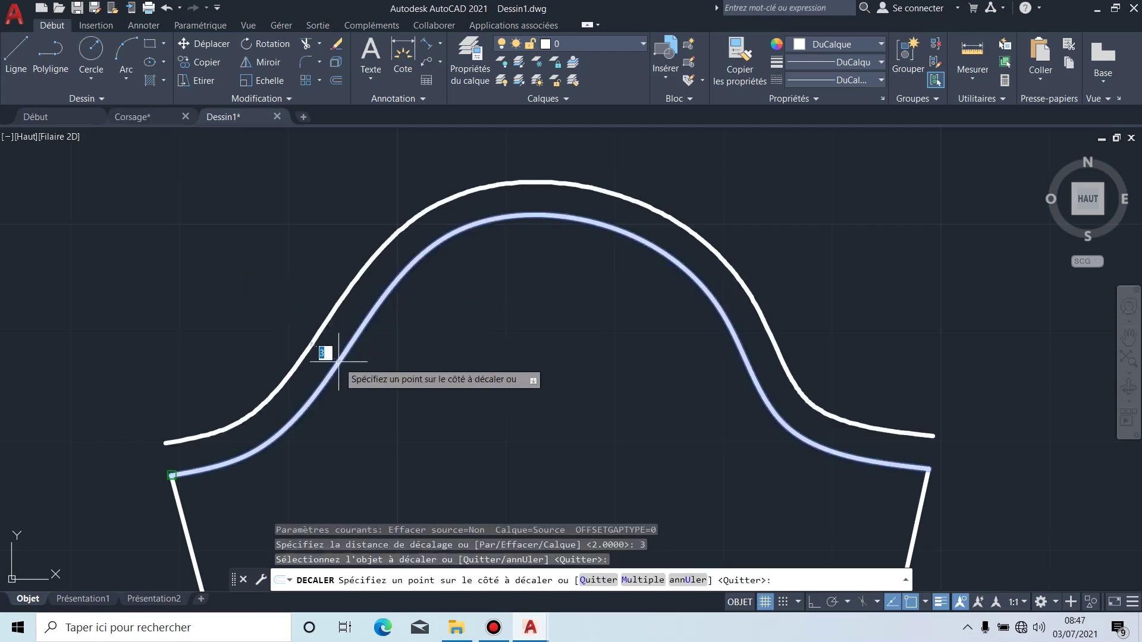
left_click(325, 276)
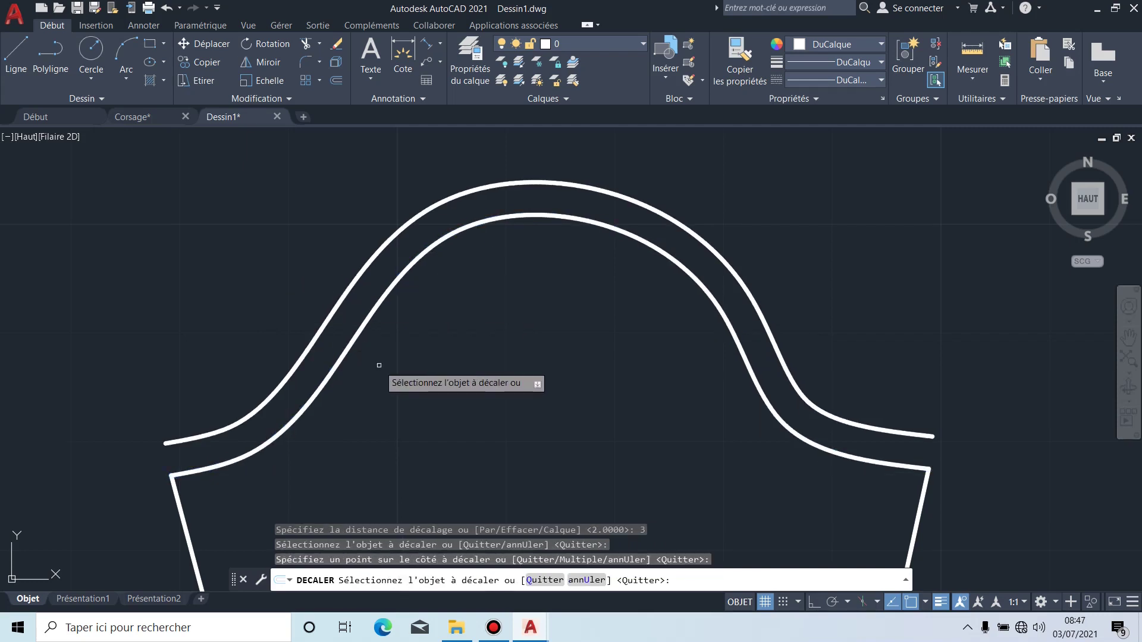
Step: Offset the original sleeve cap curve inward by 2 units
left_click(319, 83)
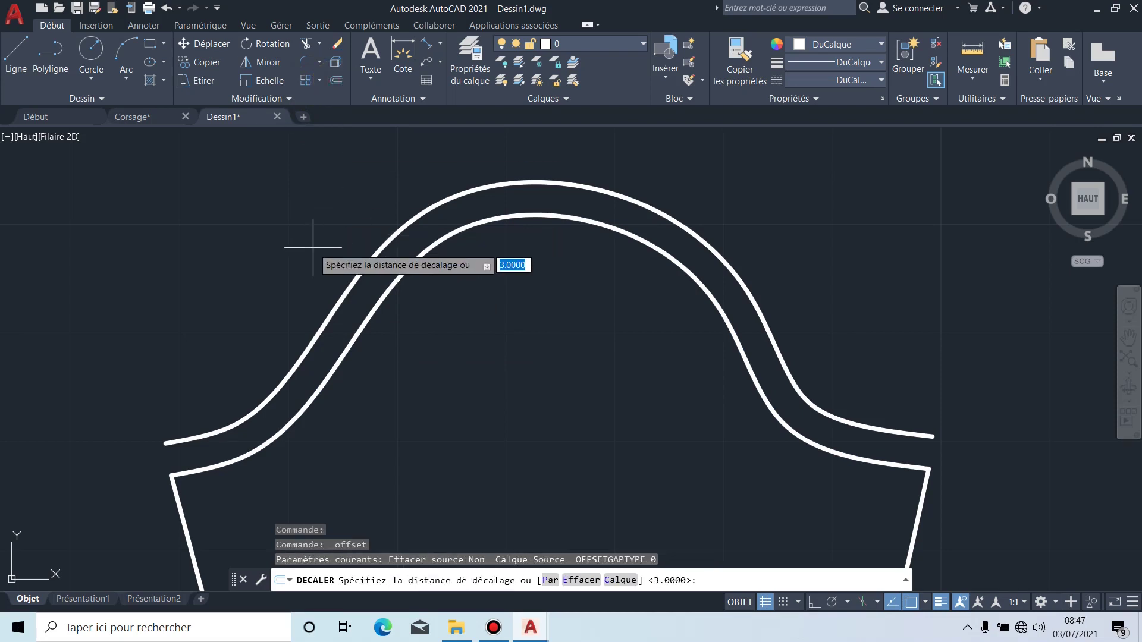
key("Return")
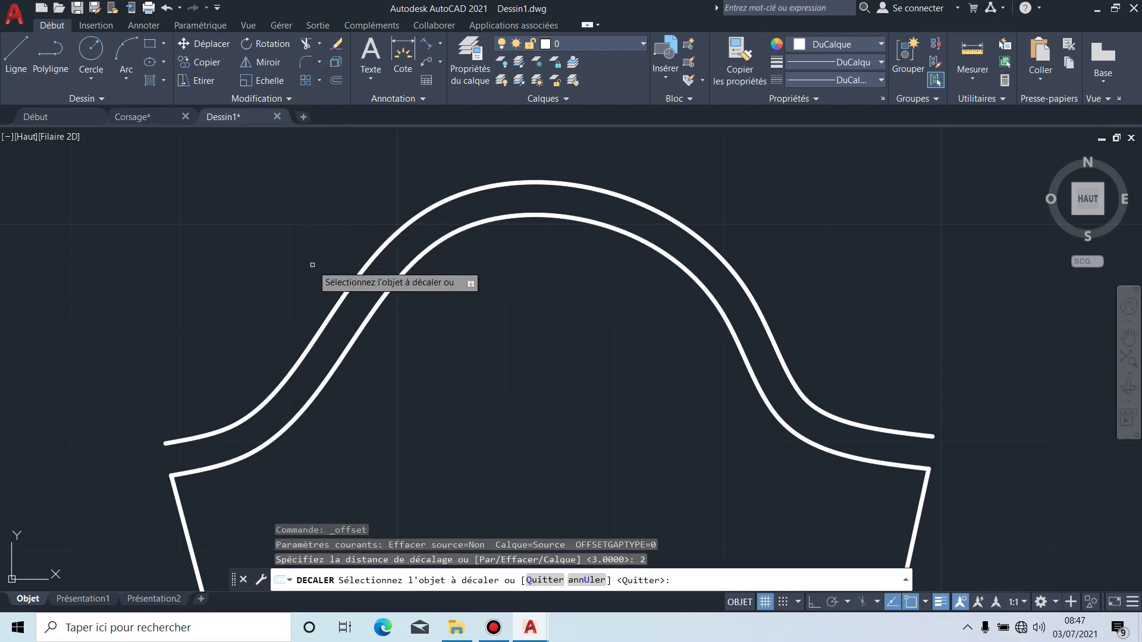
left_click(360, 333)
left_click(402, 384)
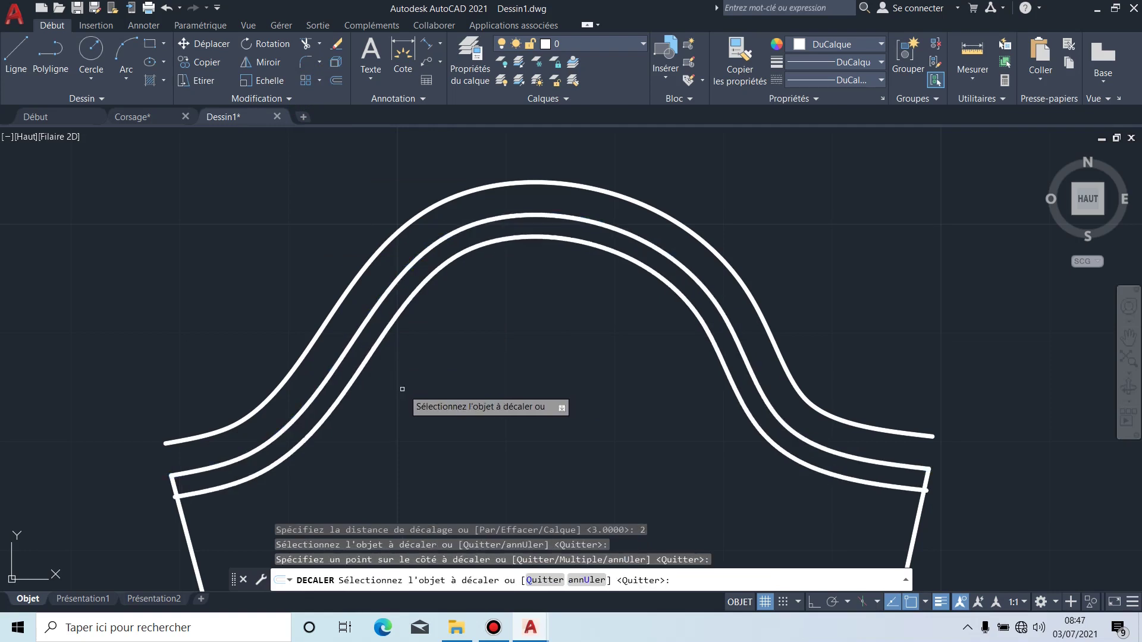
key("Escape")
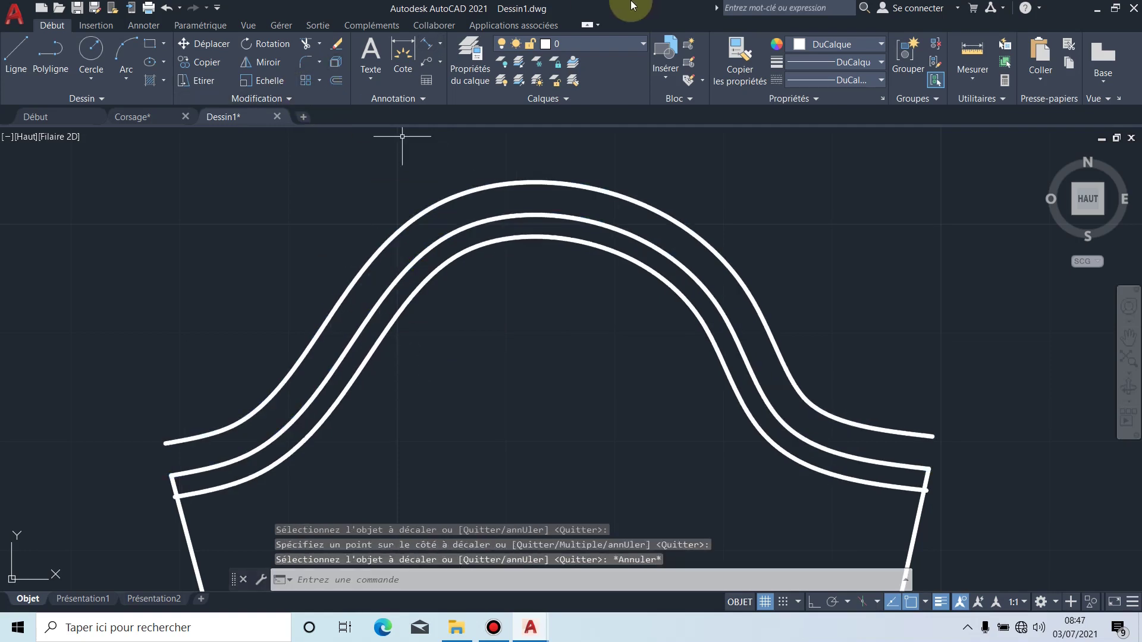
mouse_move(633, 7)
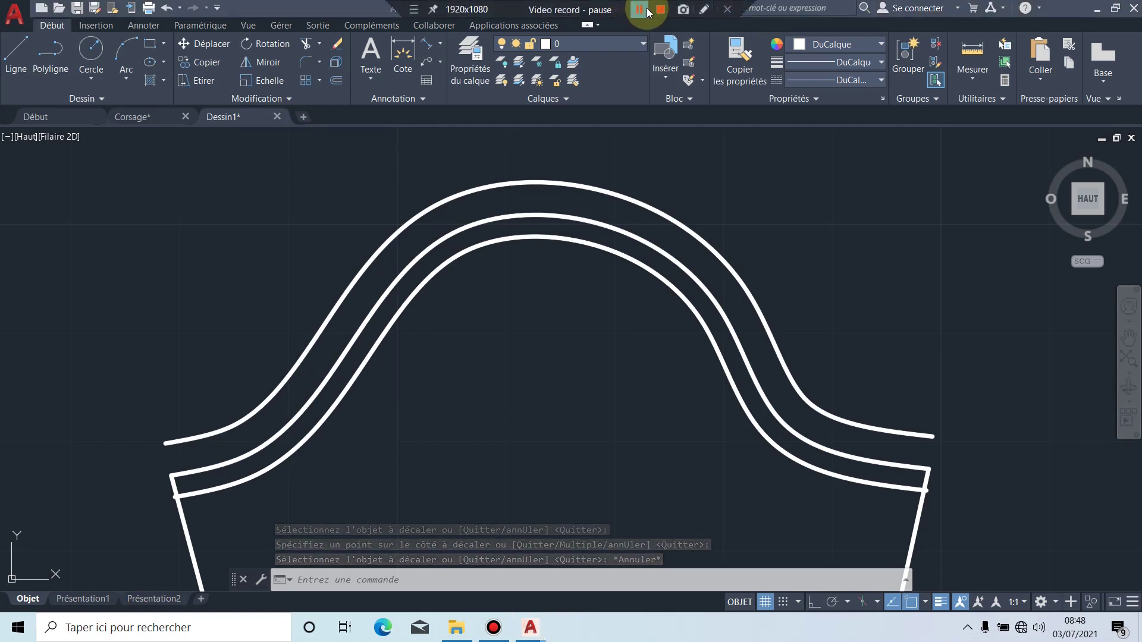
left_click(641, 9)
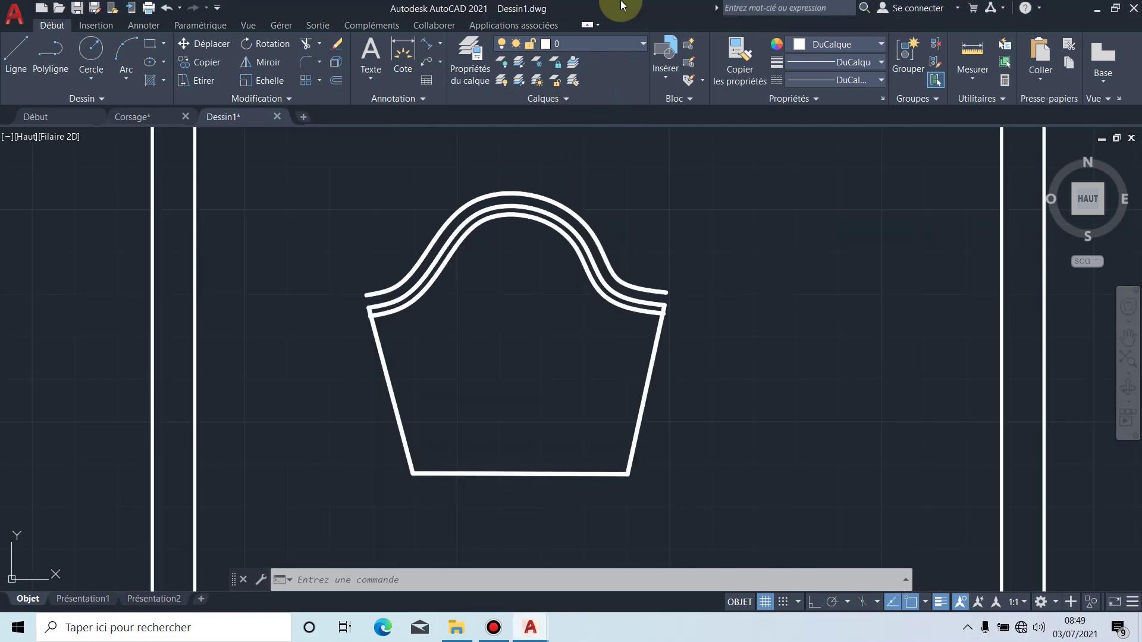
mouse_move(623, 5)
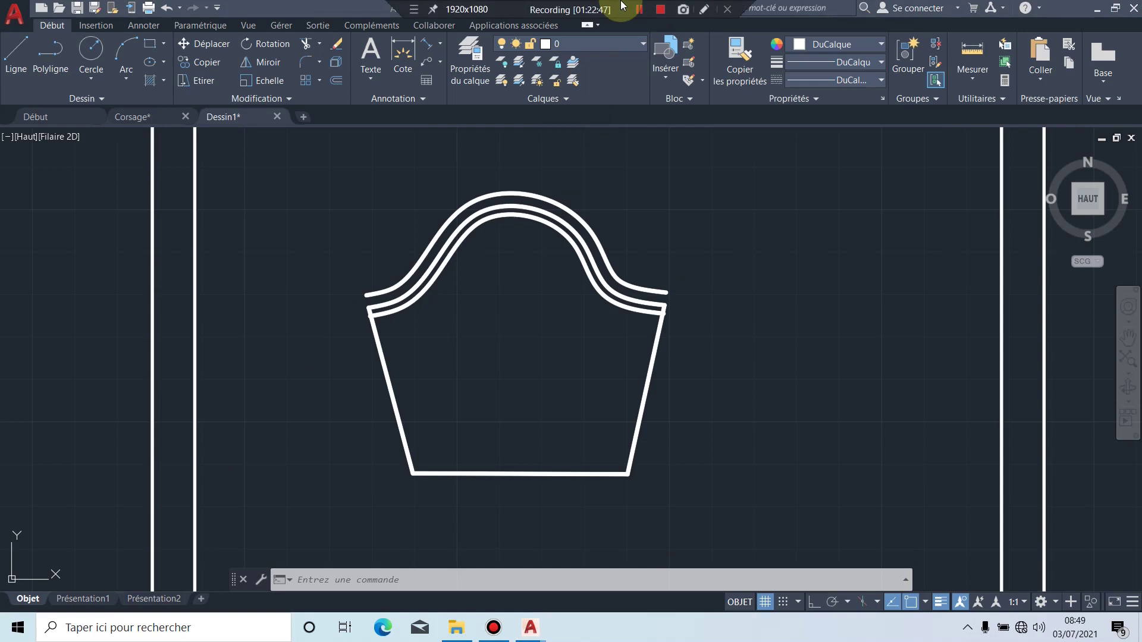
middle_click_drag(492, 316, 514, 314)
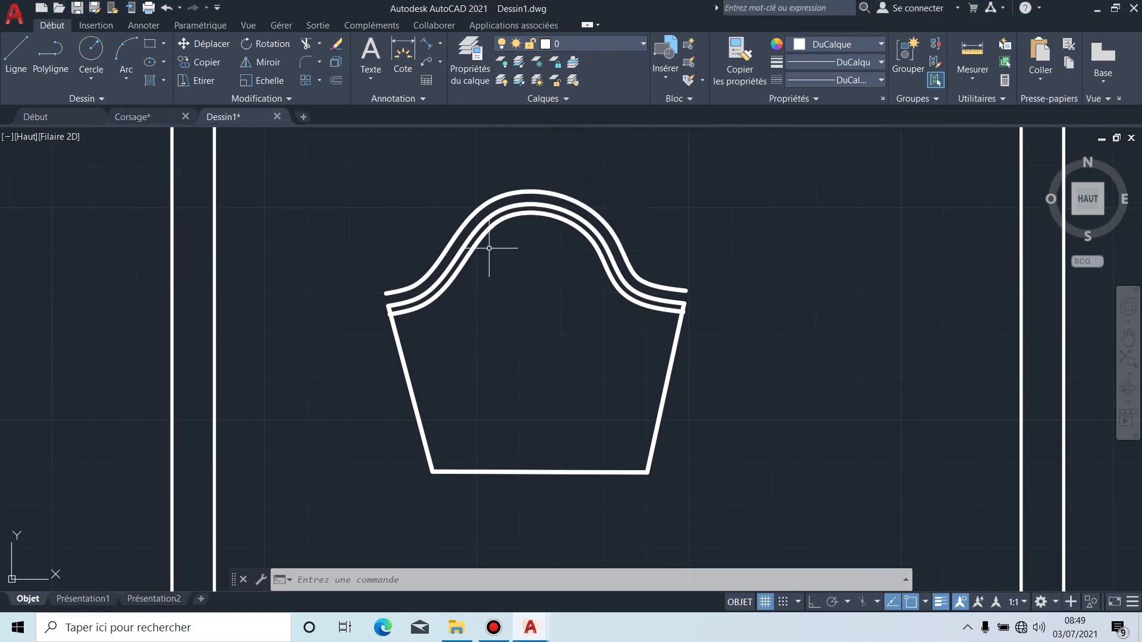
scroll(483, 239, "up", 4)
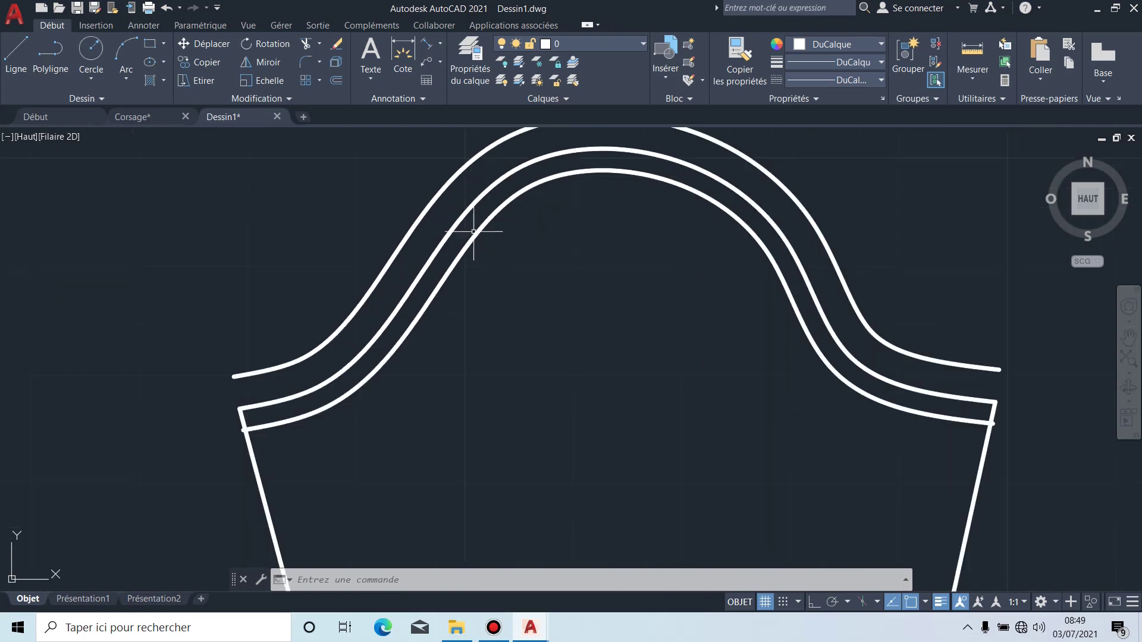
Step: Assign the outer offset curve of the sleeve cap to the FORT ROUGE layer
left_click(446, 184)
middle_click_drag(668, 168, 631, 260)
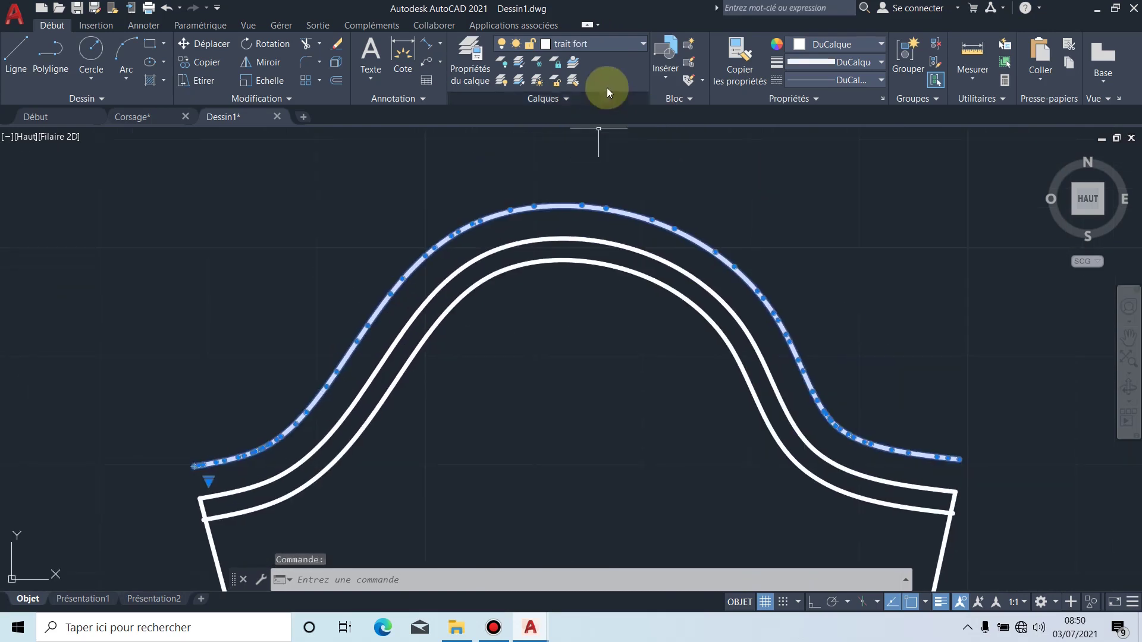
left_click(637, 41)
left_click(574, 135)
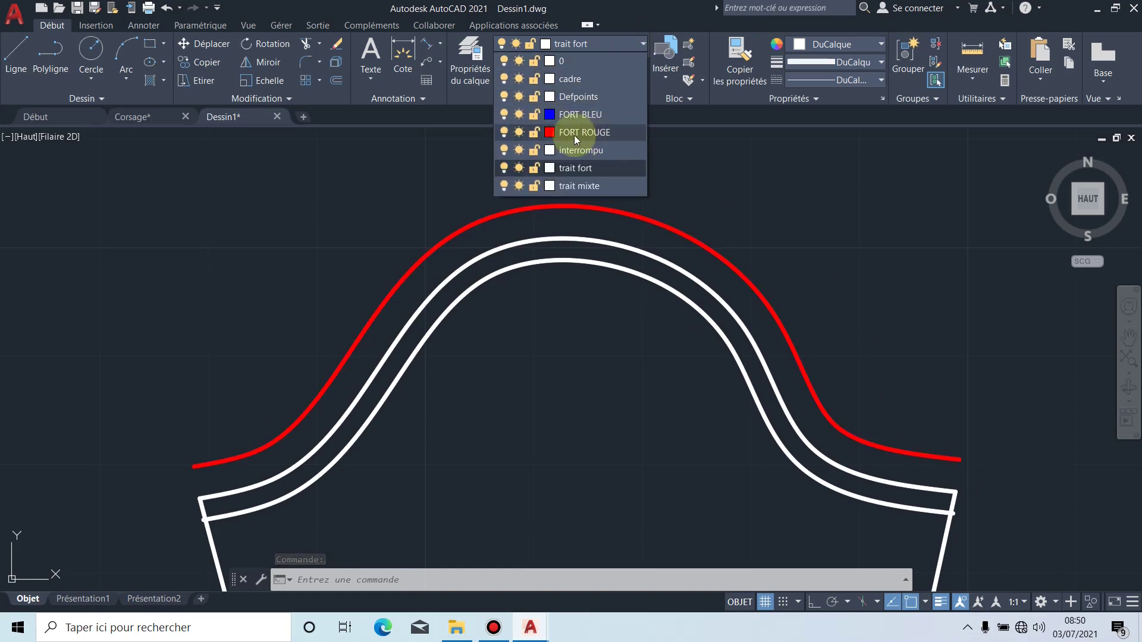
left_click(592, 133)
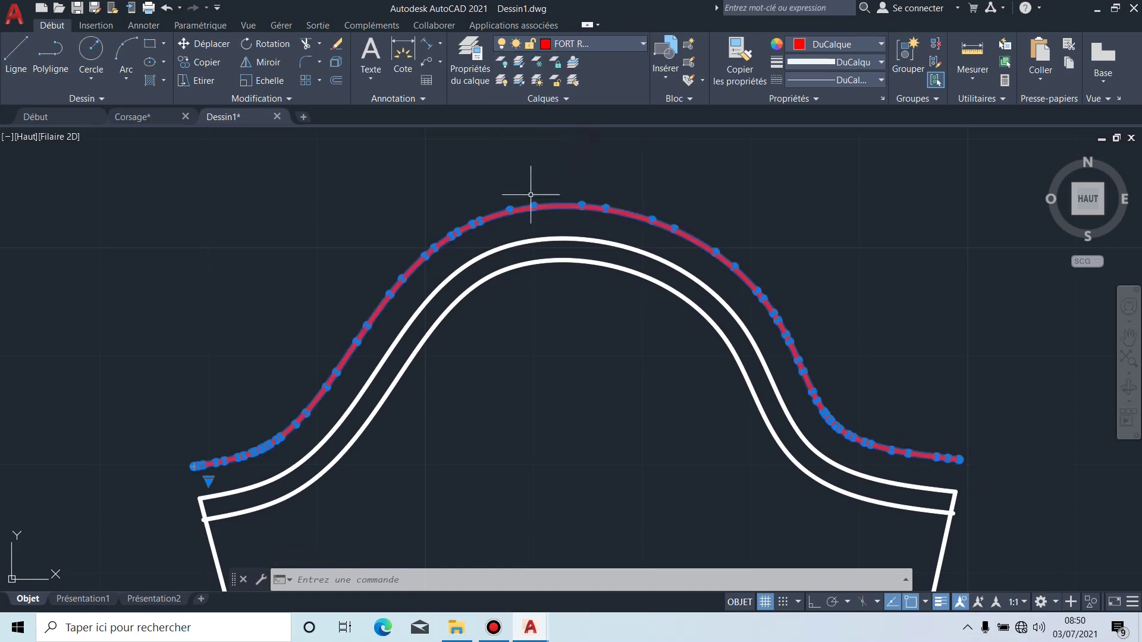
key("Escape")
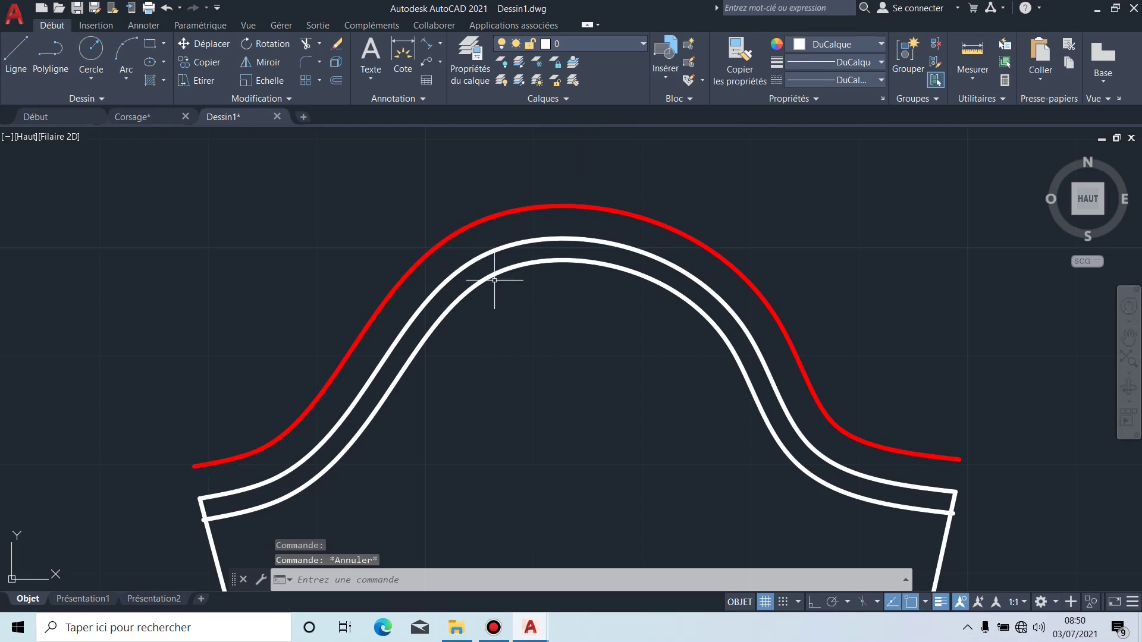
Step: Assign the inner offset curve of the sleeve cap to the FORT BLEU layer
left_click(496, 276)
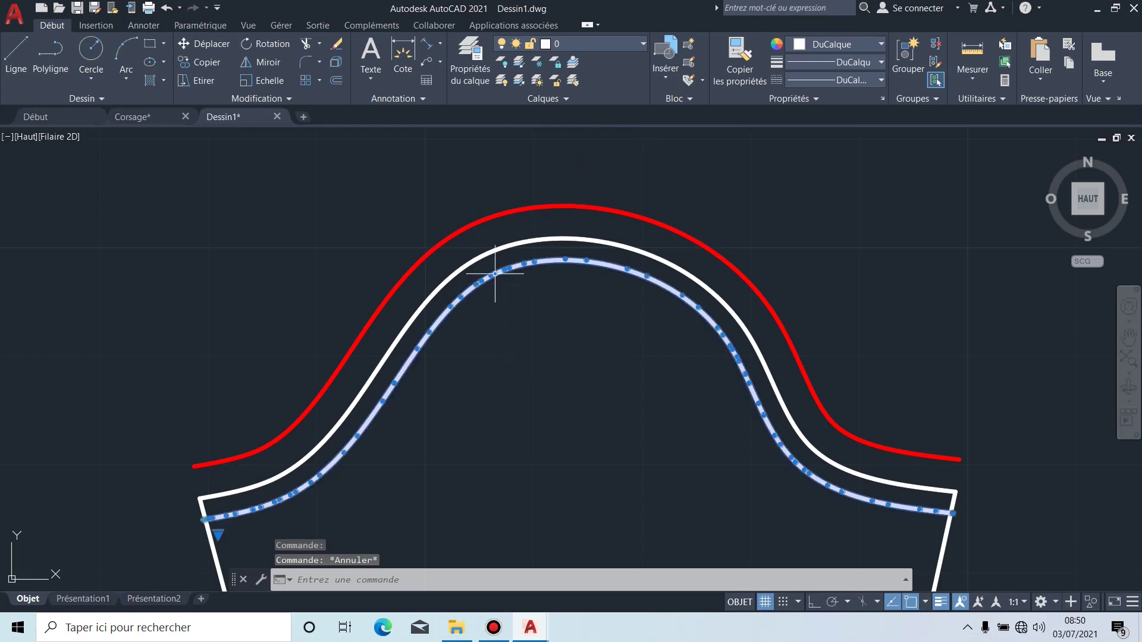
left_click(637, 42)
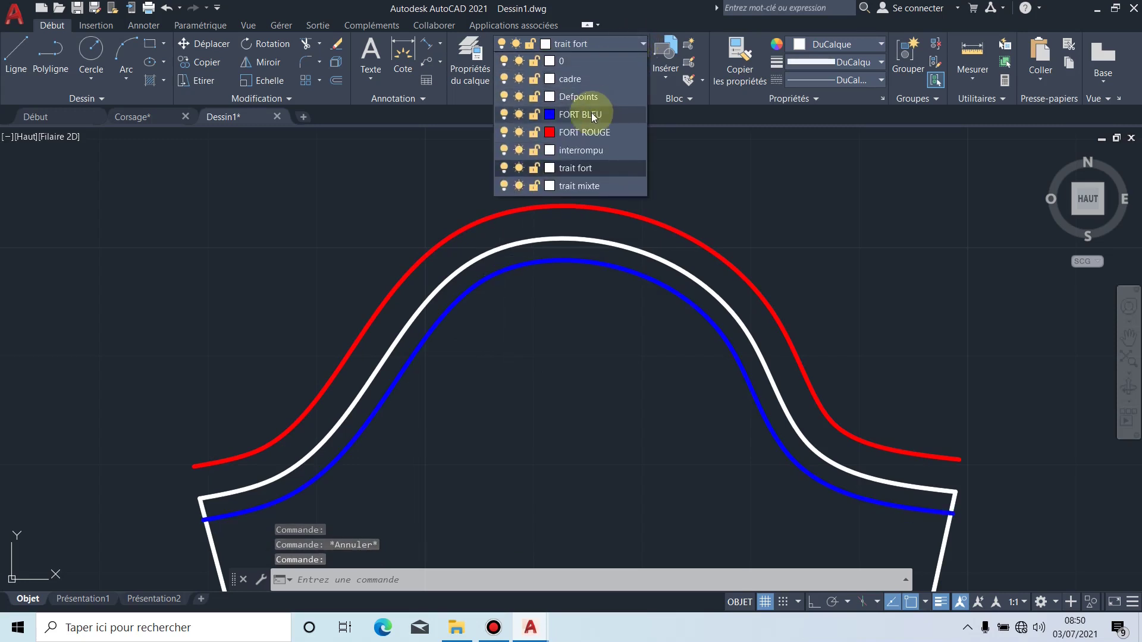
left_click(583, 112)
key("Escape")
Step: Offset the left and right side lines of the sleeve outward by 3 units
scroll(525, 313, "down", 5)
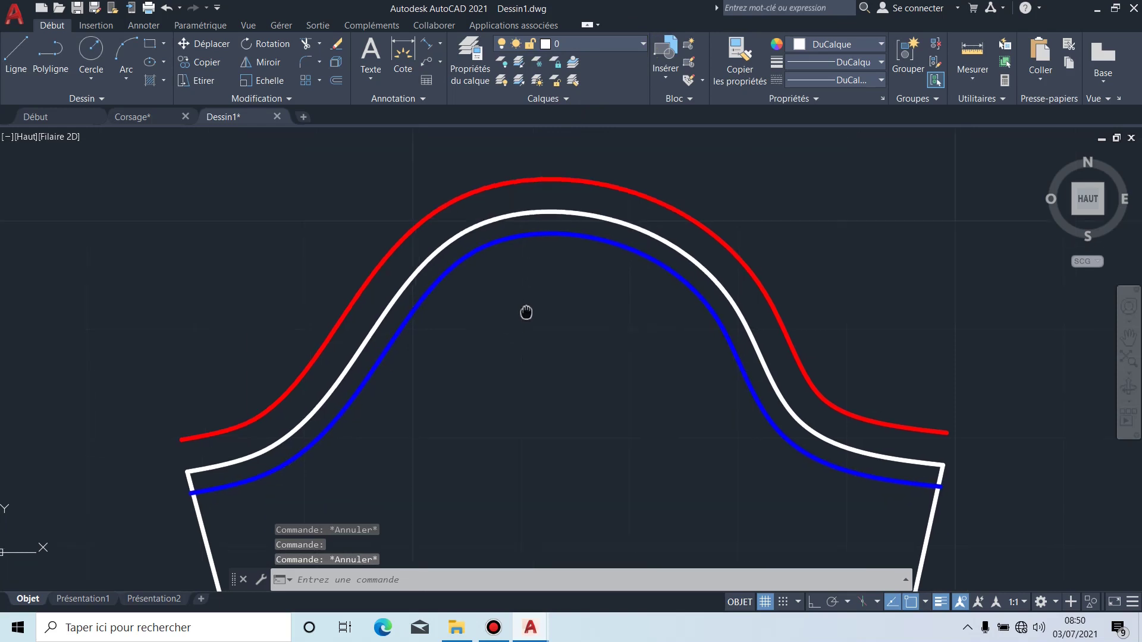
middle_click_drag(547, 326, 532, 265)
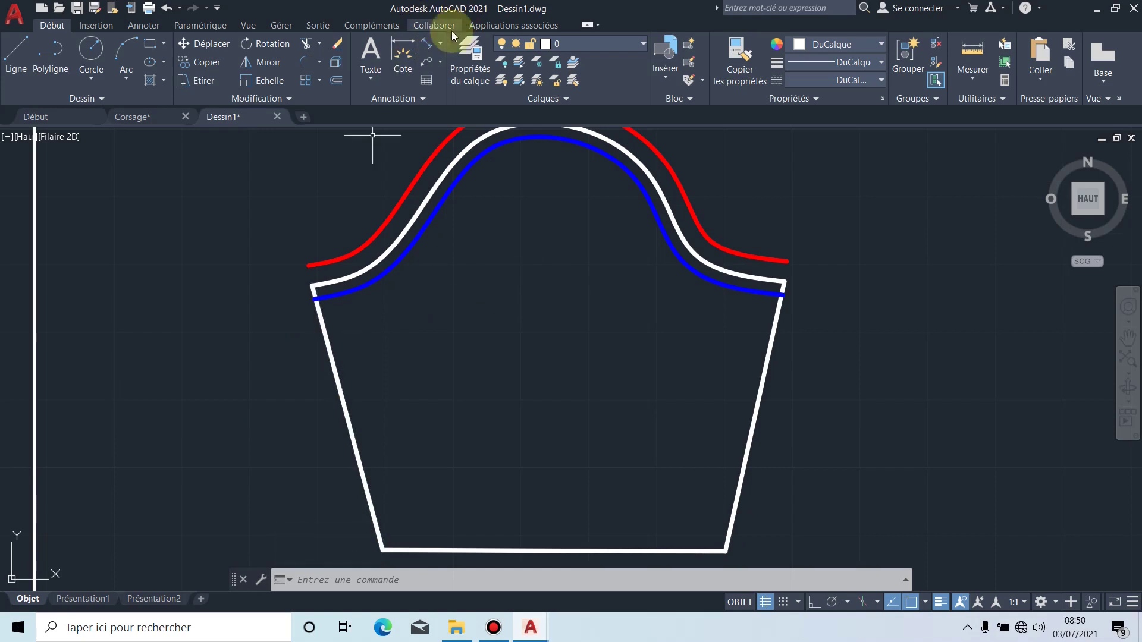
left_click(331, 83)
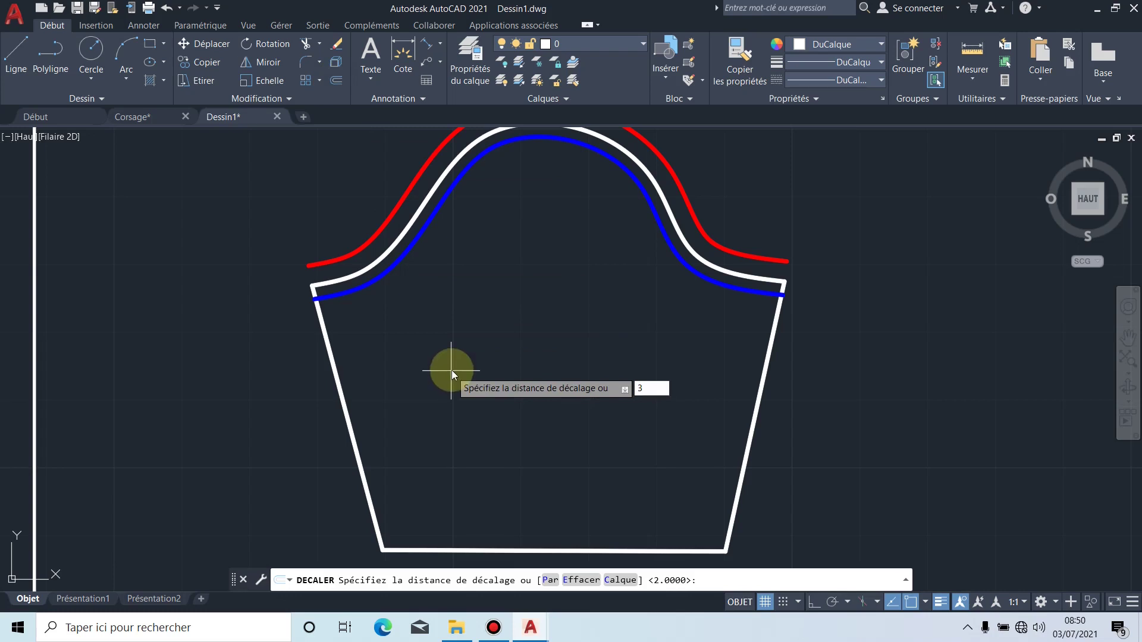
key("Return")
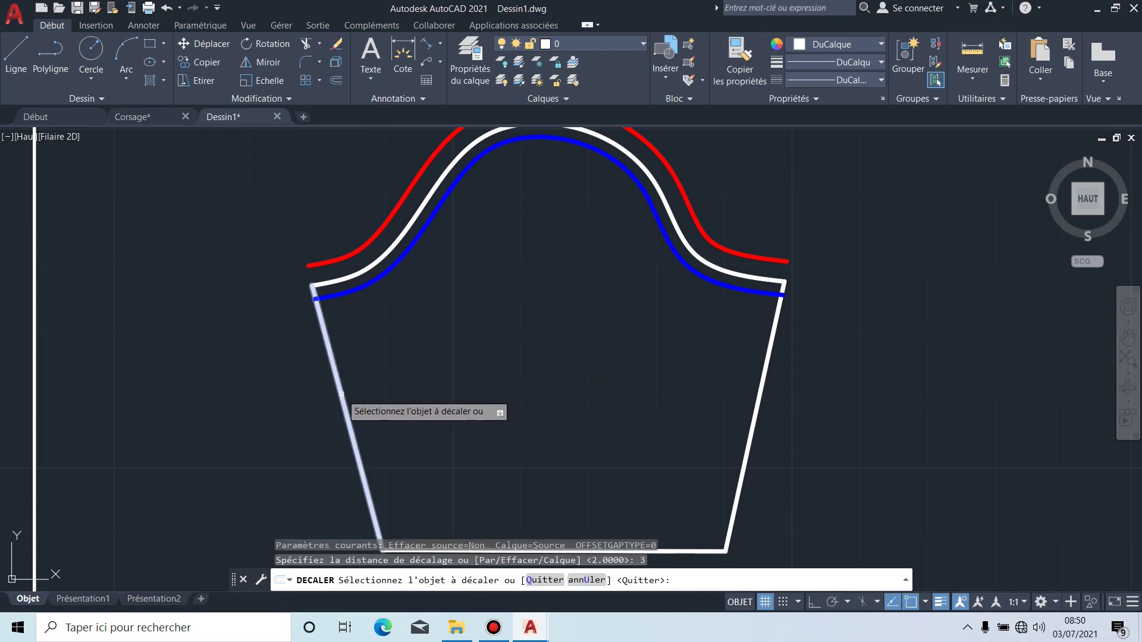
left_click(341, 393)
left_click(323, 390)
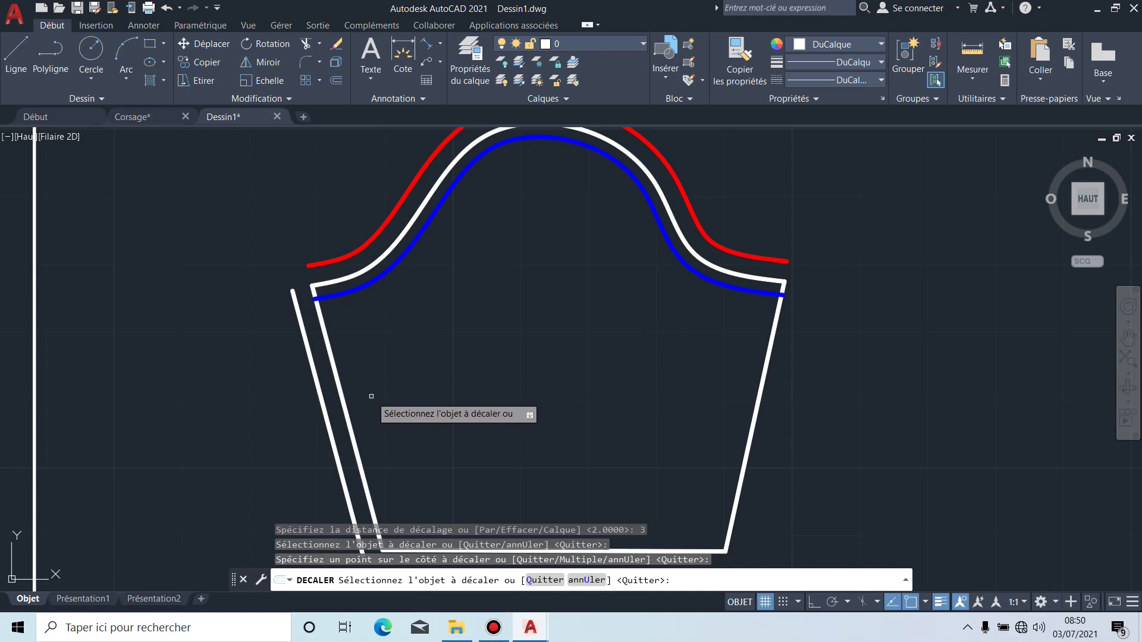
left_click(759, 383)
left_click(800, 398)
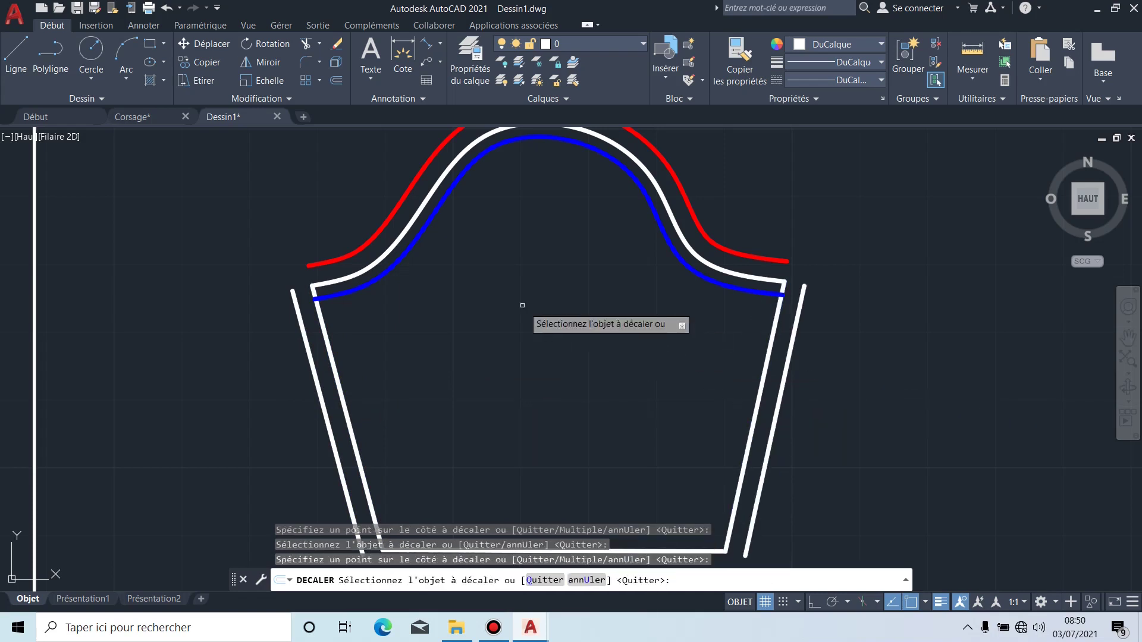
Step: Offset the original left and right side lines of the sleeve inward by 2 units
left_click(339, 81)
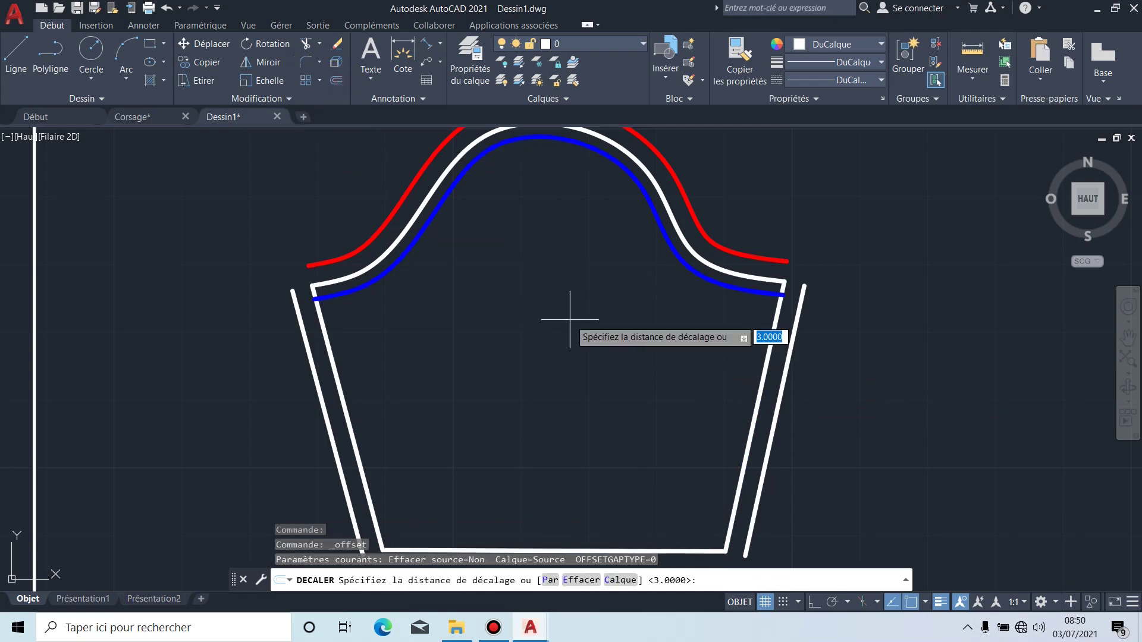
type("2")
key("Return")
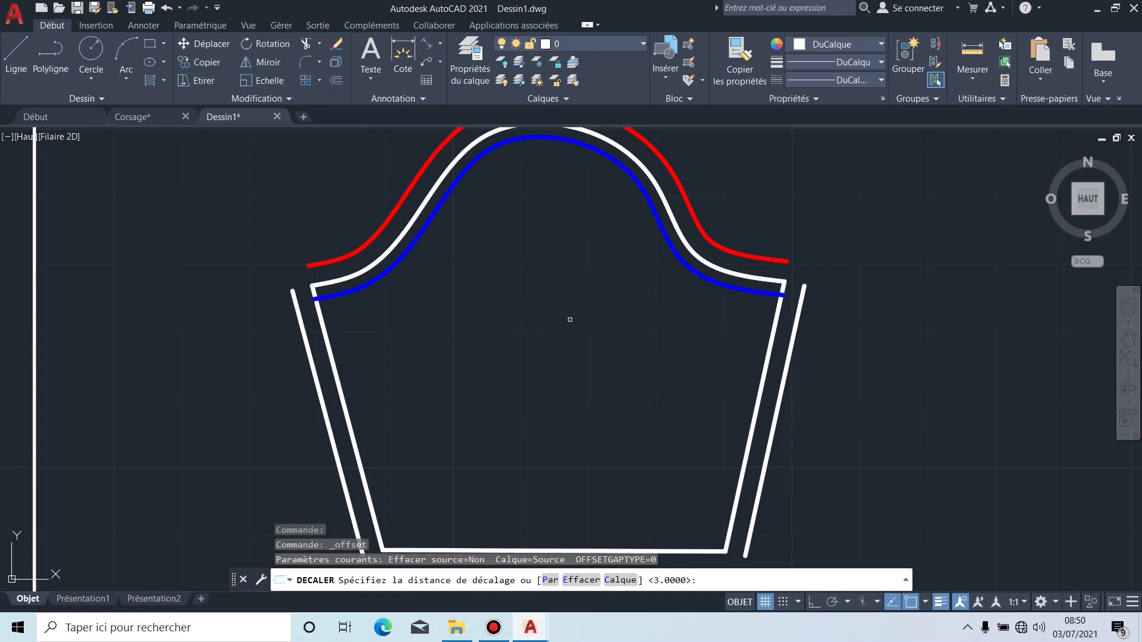
left_click(341, 390)
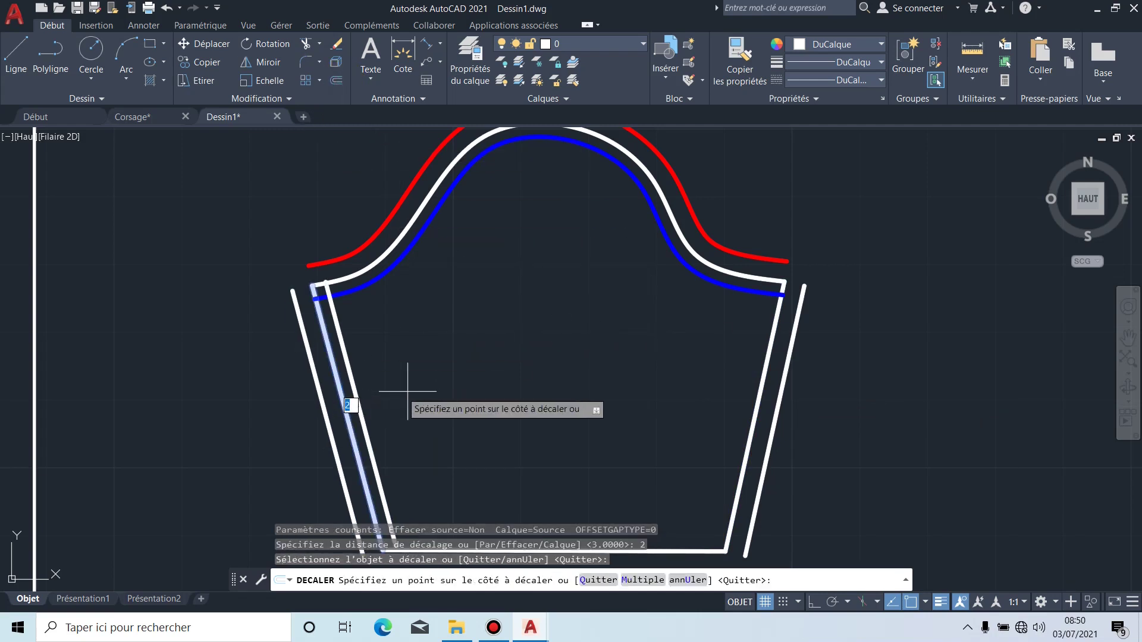
left_click(382, 400)
left_click(766, 404)
left_click(671, 365)
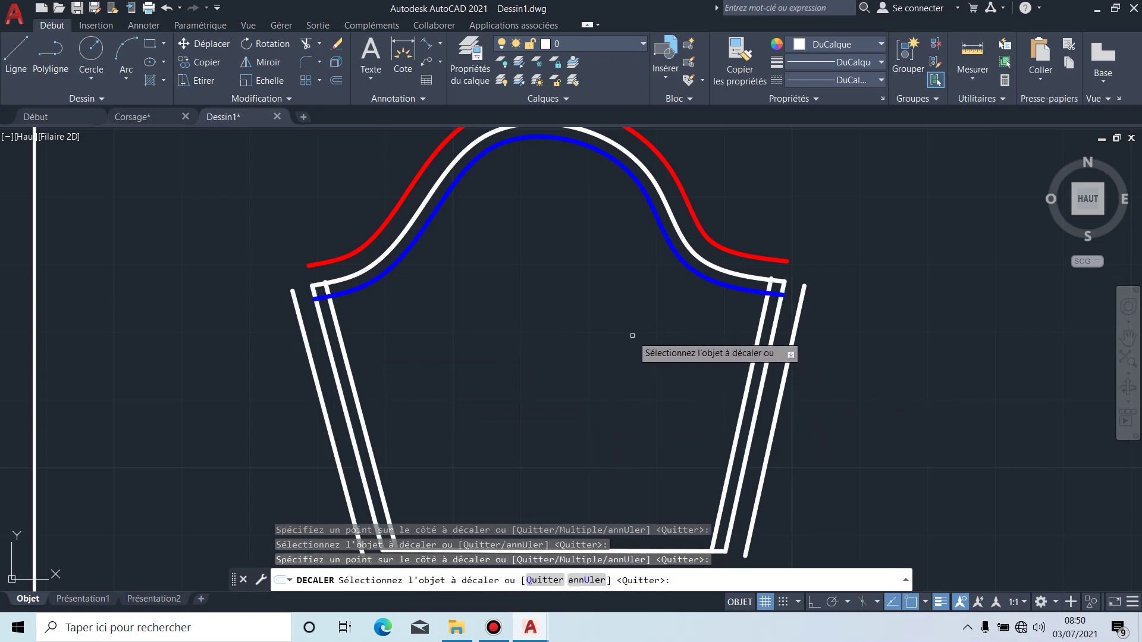
key("Escape")
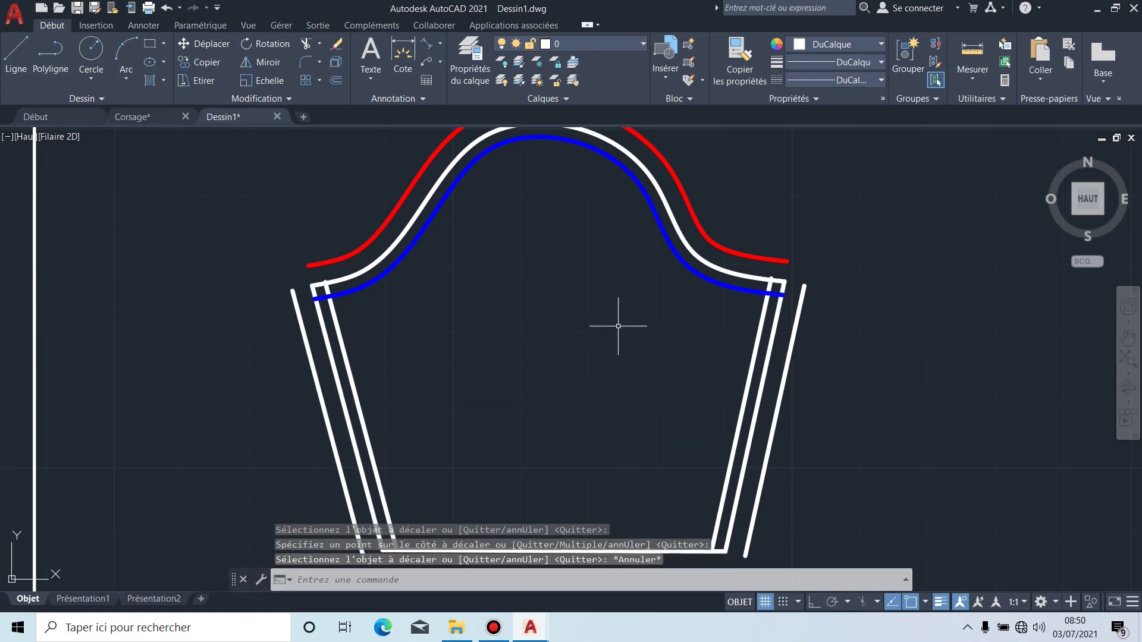
Step: Assign the two outer offset side lines of the sleeve to the FORT ROUGE layer
left_click(307, 346)
middle_click_drag(327, 184, 362, 159)
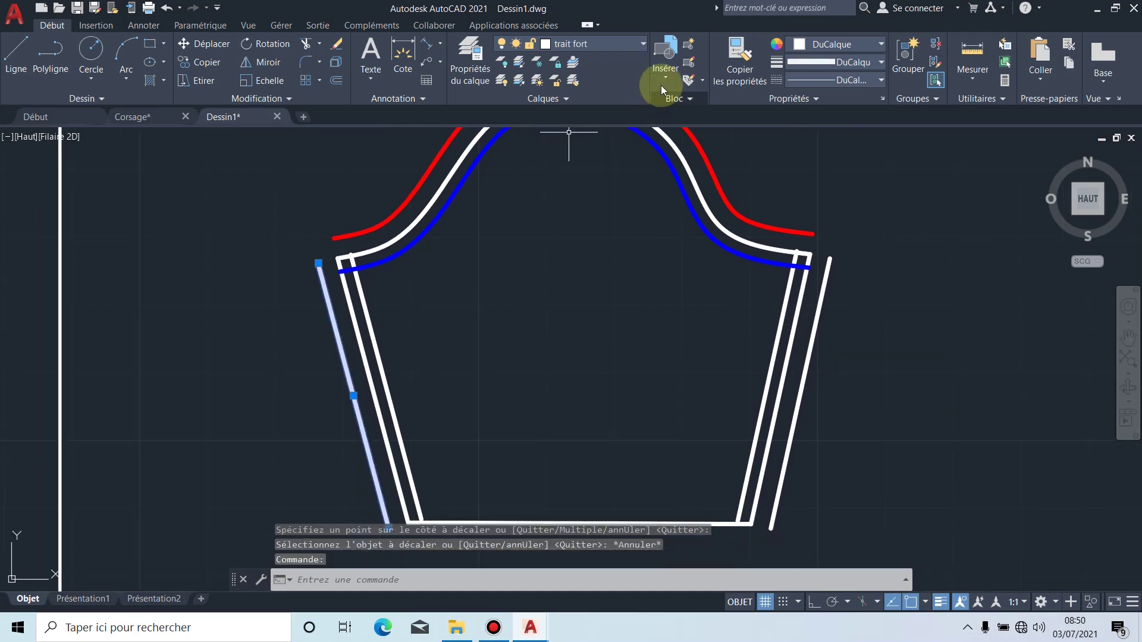
left_click(630, 41)
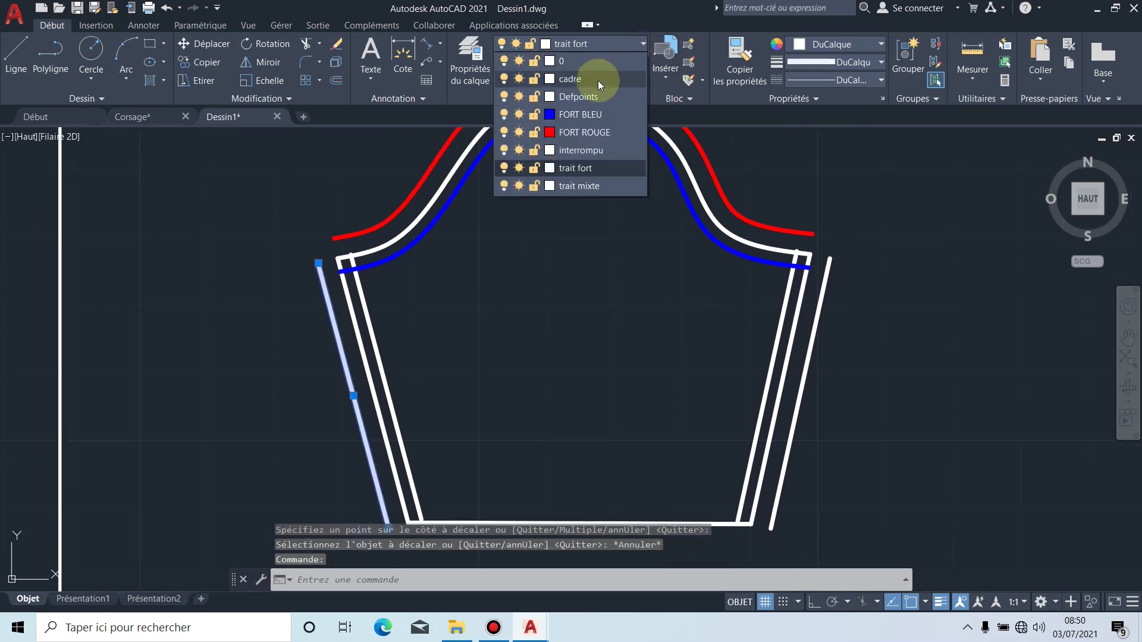
left_click(592, 132)
key("Escape")
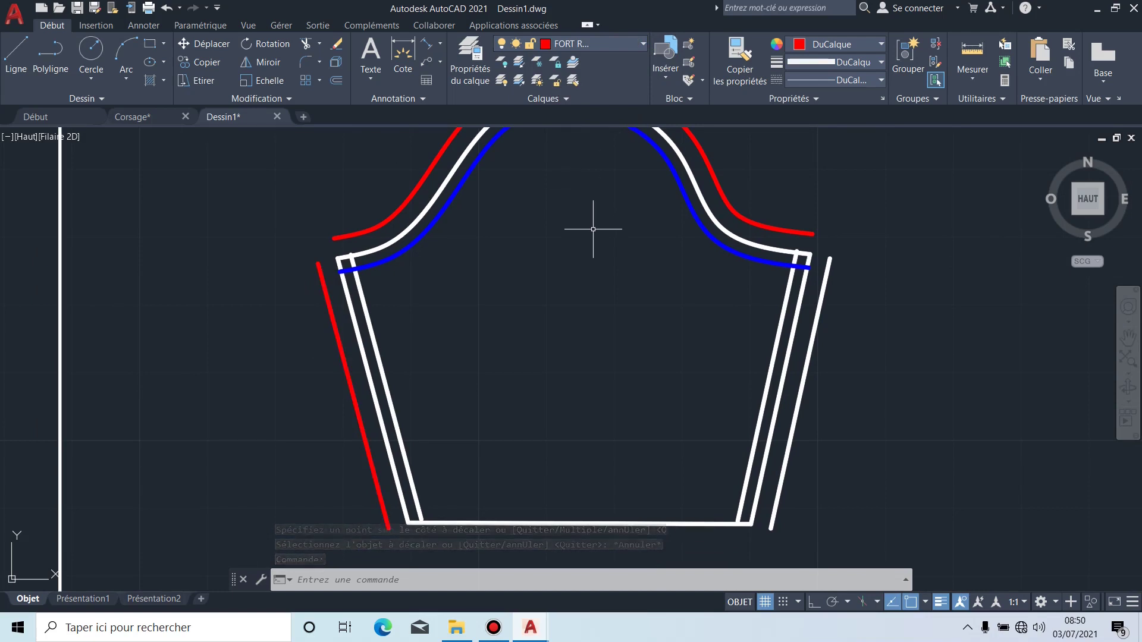
left_click(821, 306)
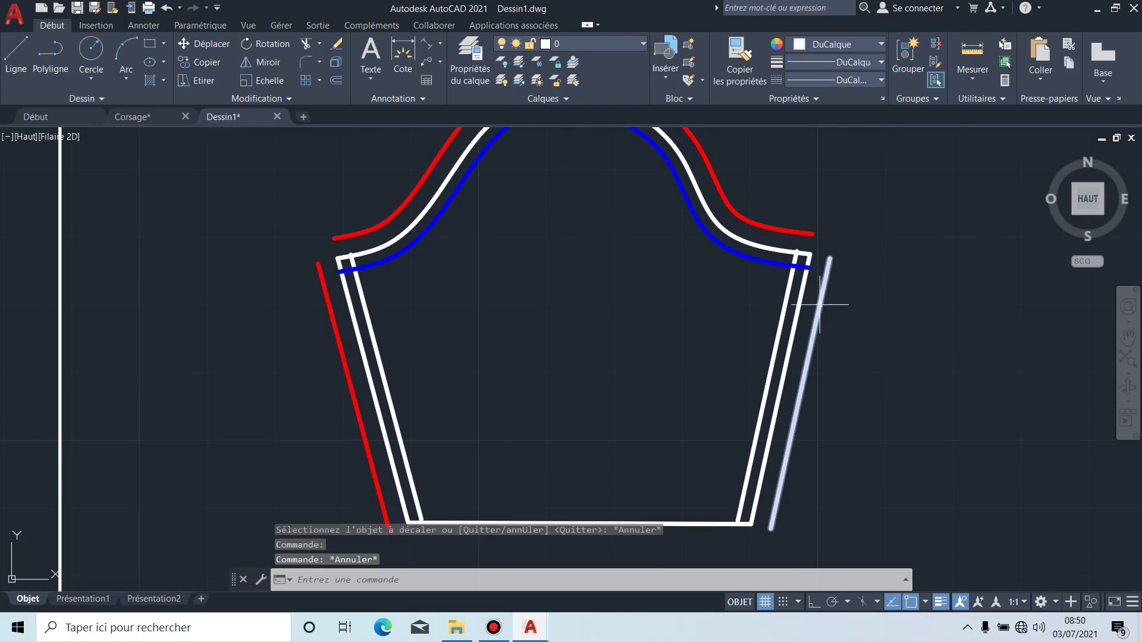
left_click(637, 44)
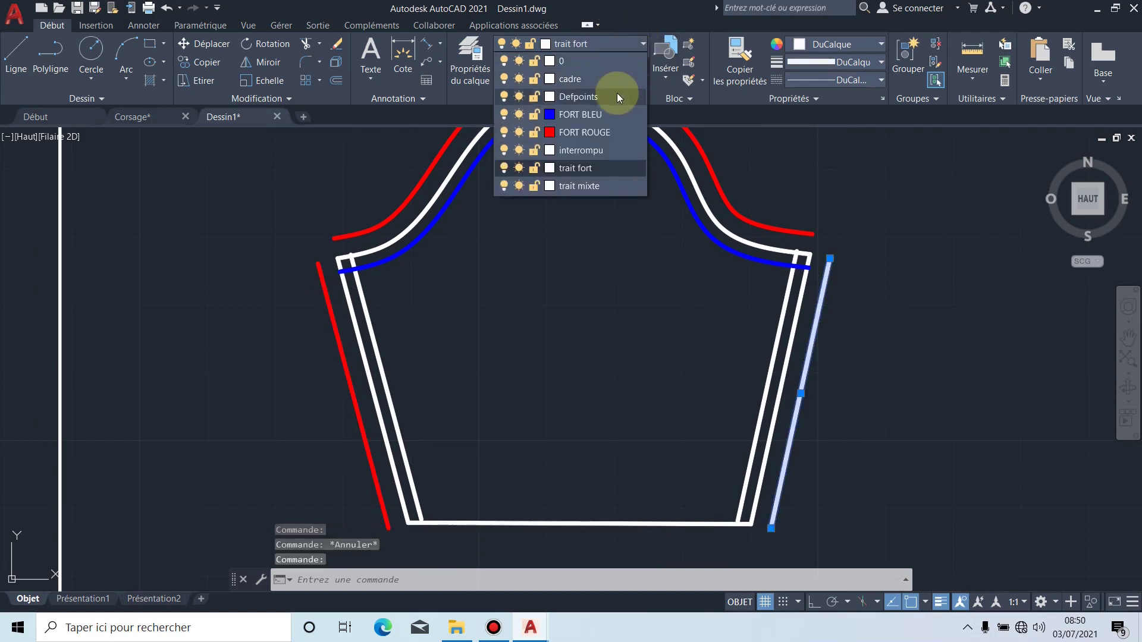
left_click(611, 133)
key("Escape")
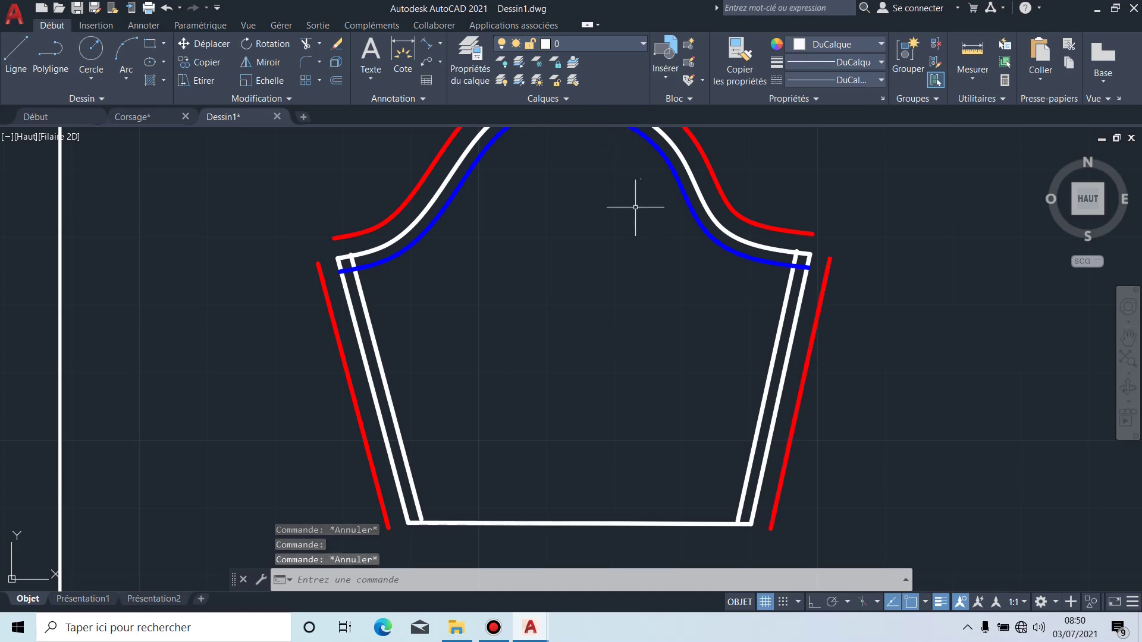
Step: Assign the two inner offset side lines of the sleeve to the FORT BLEU layer
left_click(365, 302)
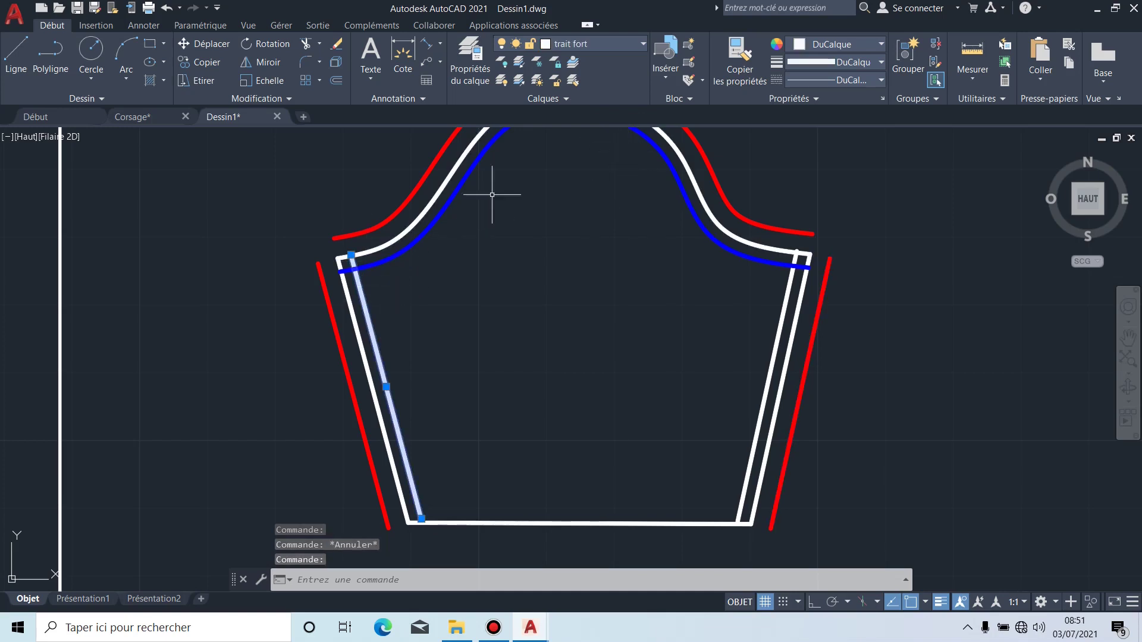
left_click(614, 44)
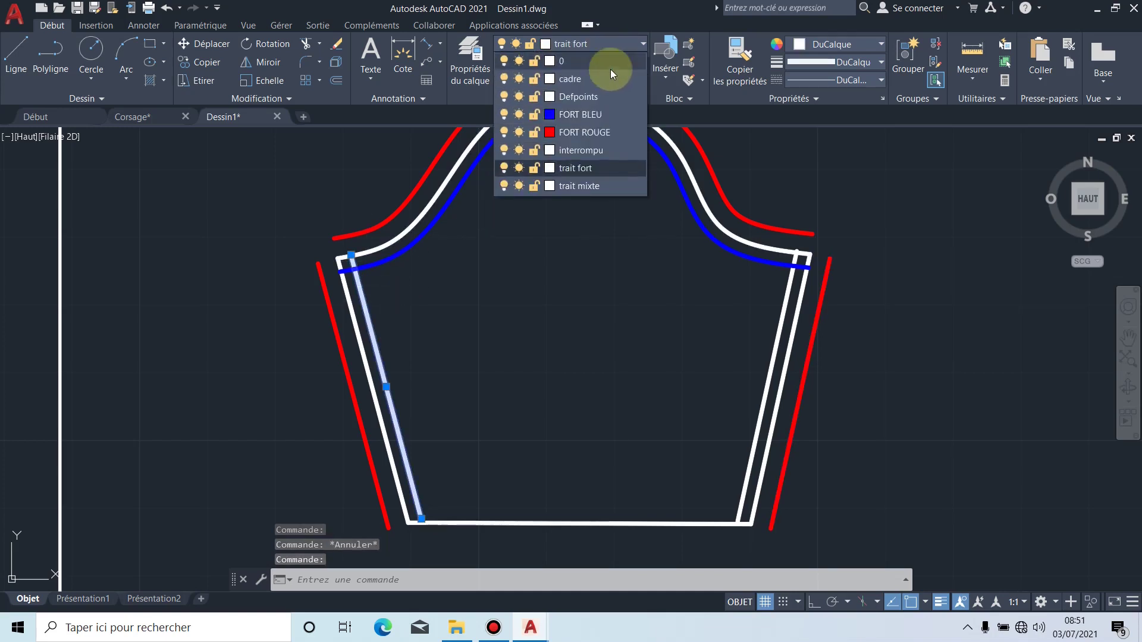
left_click(599, 116)
key("Escape")
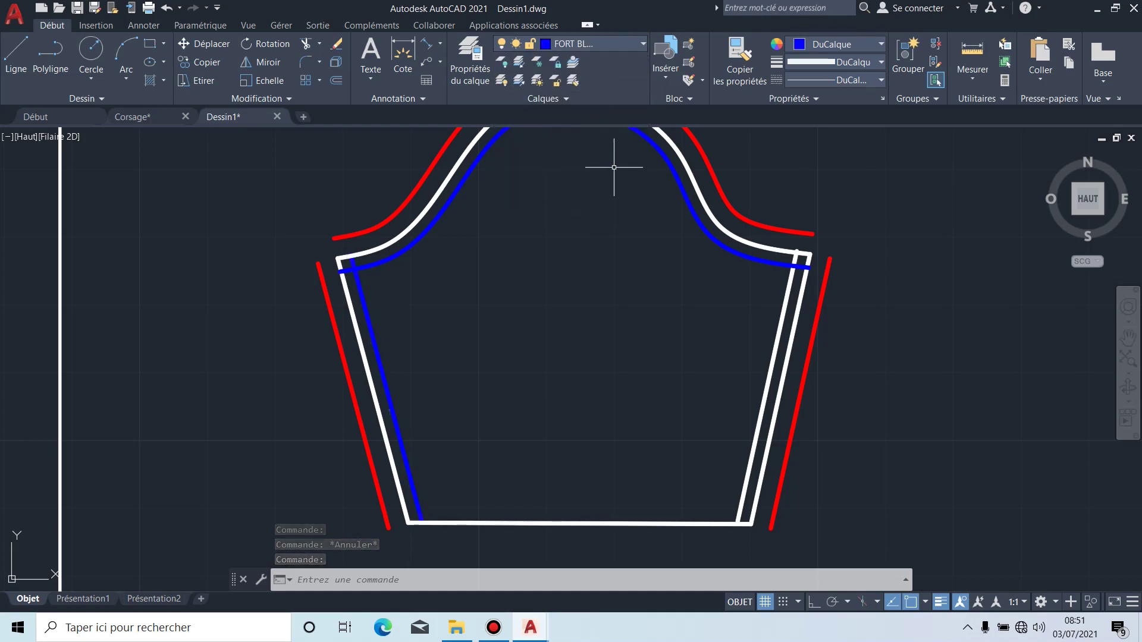
left_click(777, 327)
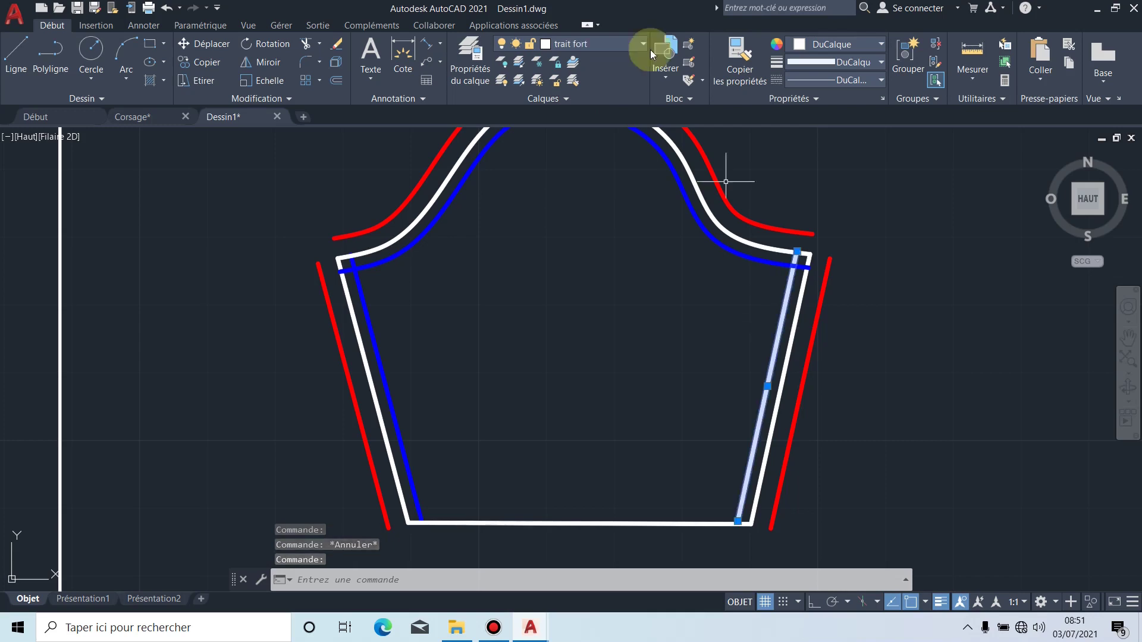
left_click(624, 44)
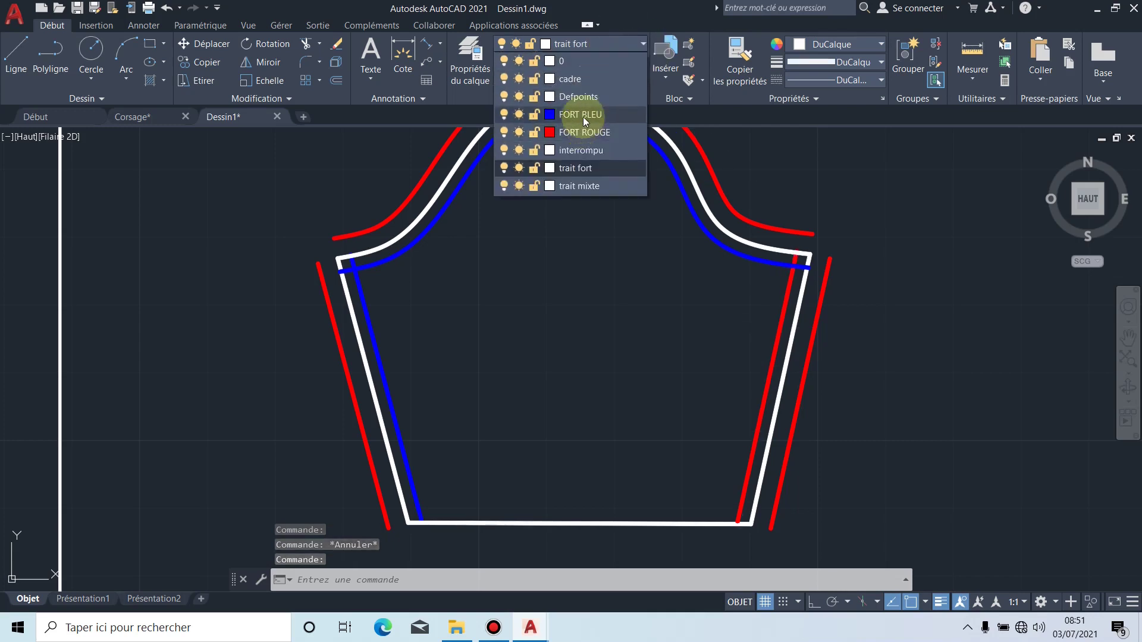
left_click(585, 119)
key("ctrl+z")
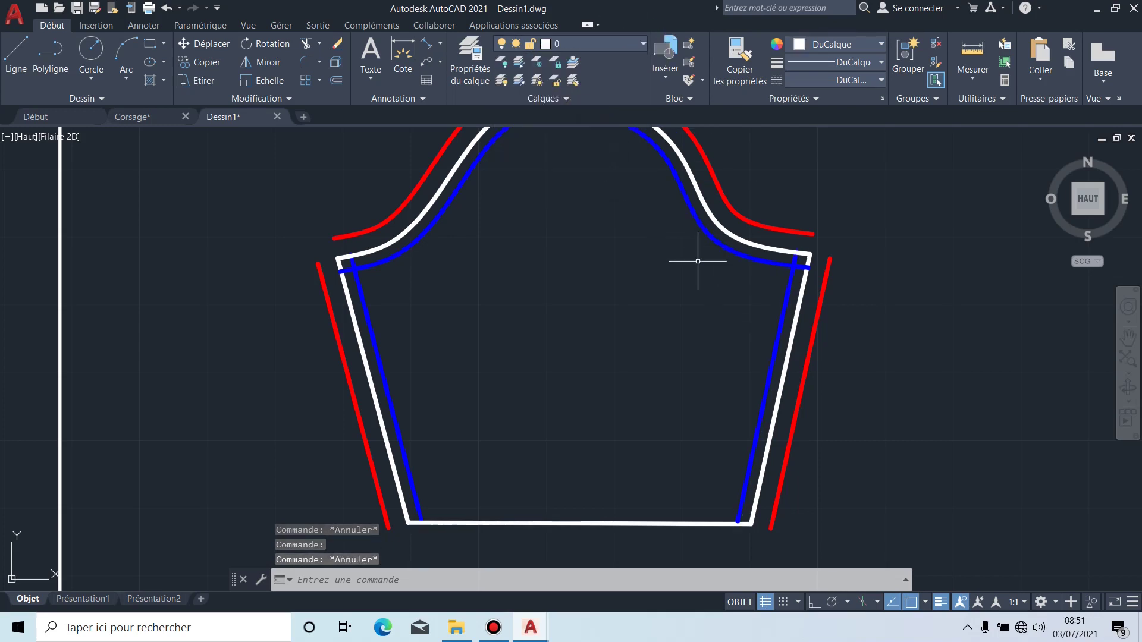
Step: Trim the overhanging ends of the blue cap curve and blue side line where they cross at the sleeve's left underarm corner
scroll(341, 276, "up", 5)
middle_click_drag(441, 191, 390, 243)
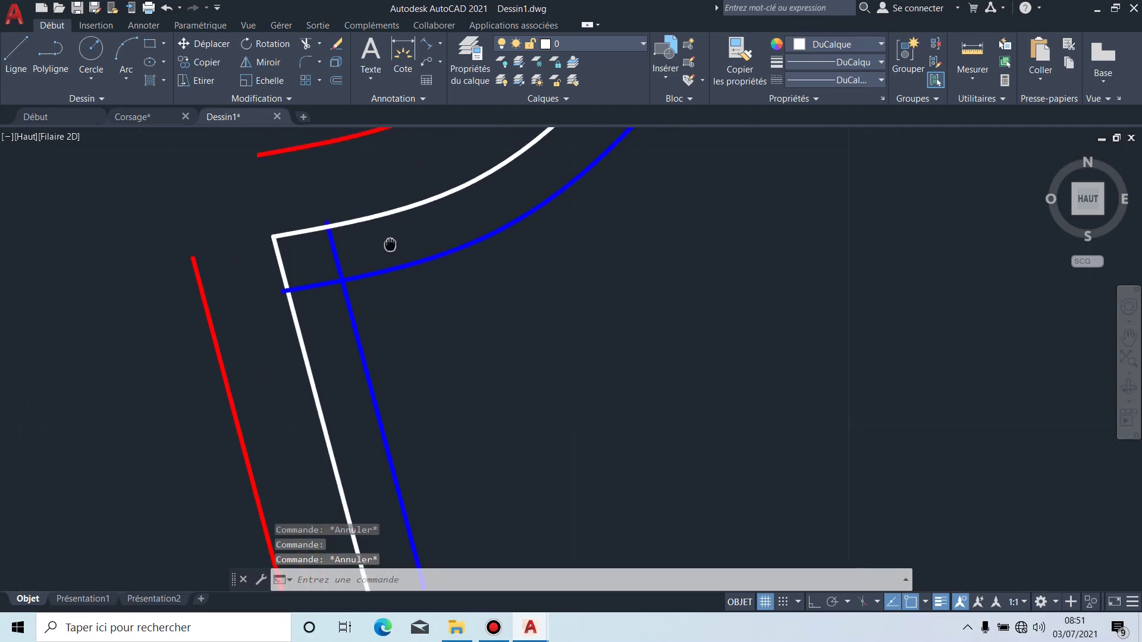
left_click(305, 44)
scroll(372, 255, "up", 3)
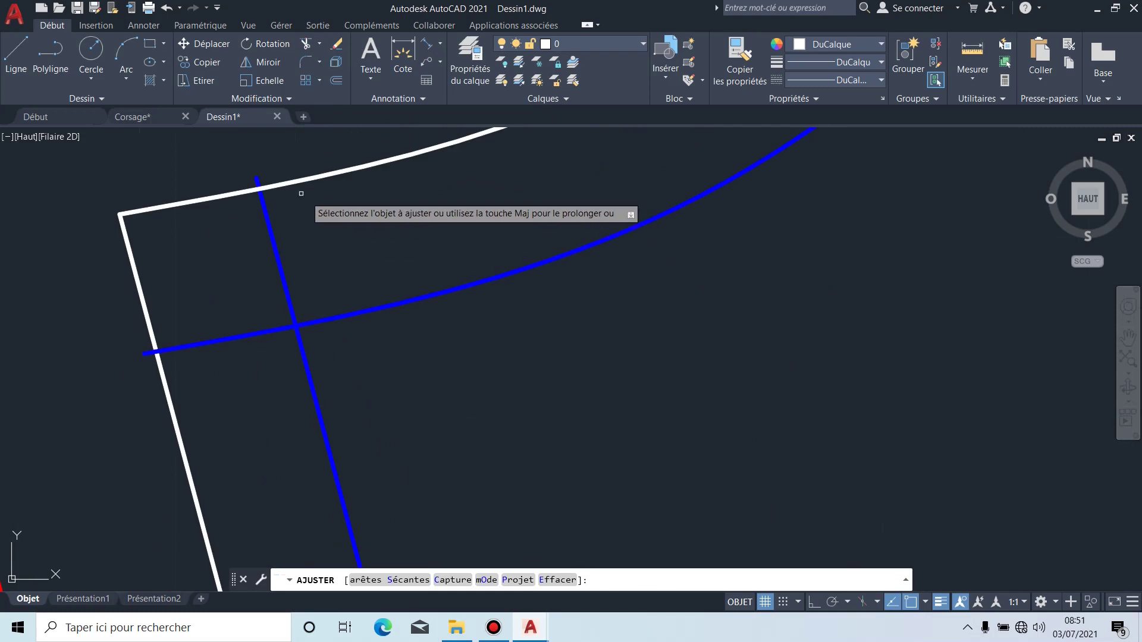
left_click(259, 177)
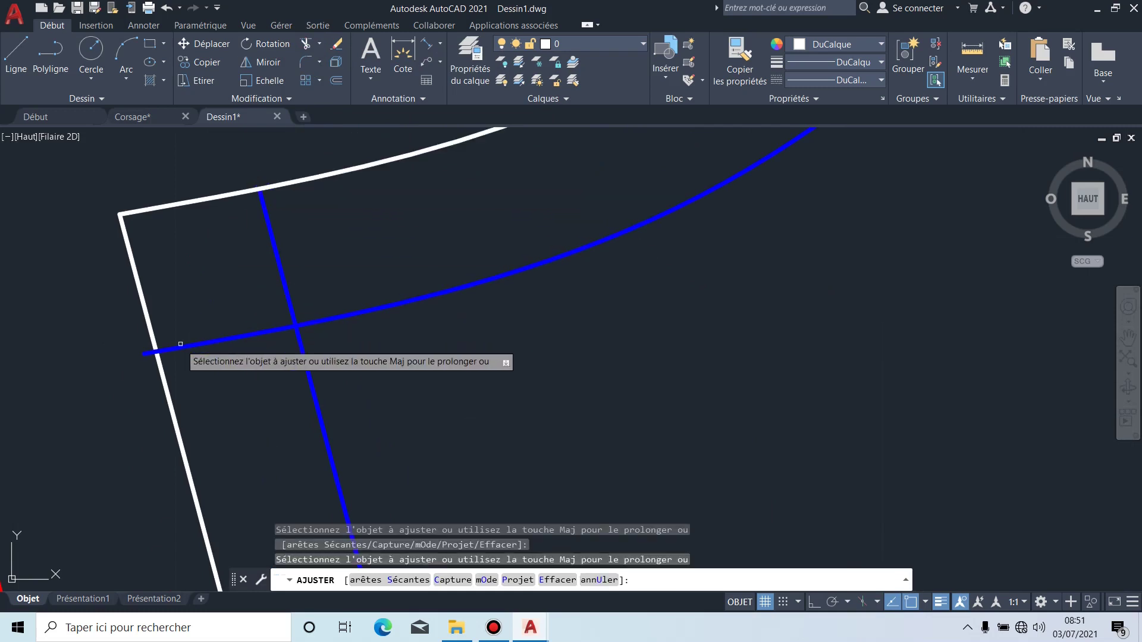
left_click(148, 352)
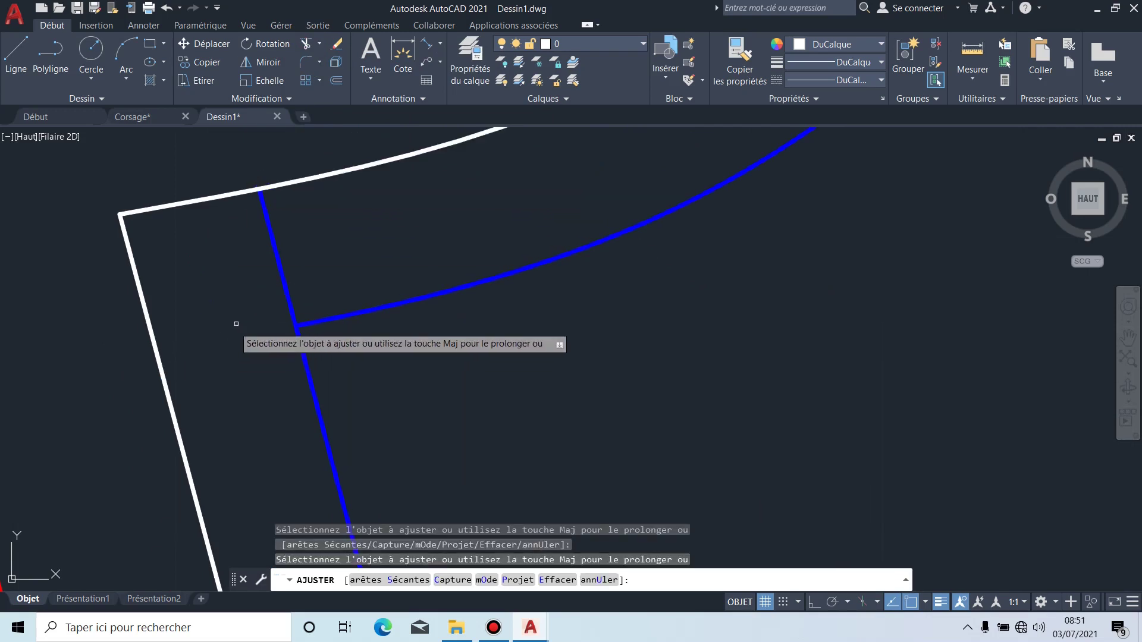
left_click(270, 246)
scroll(270, 245, "down", 4)
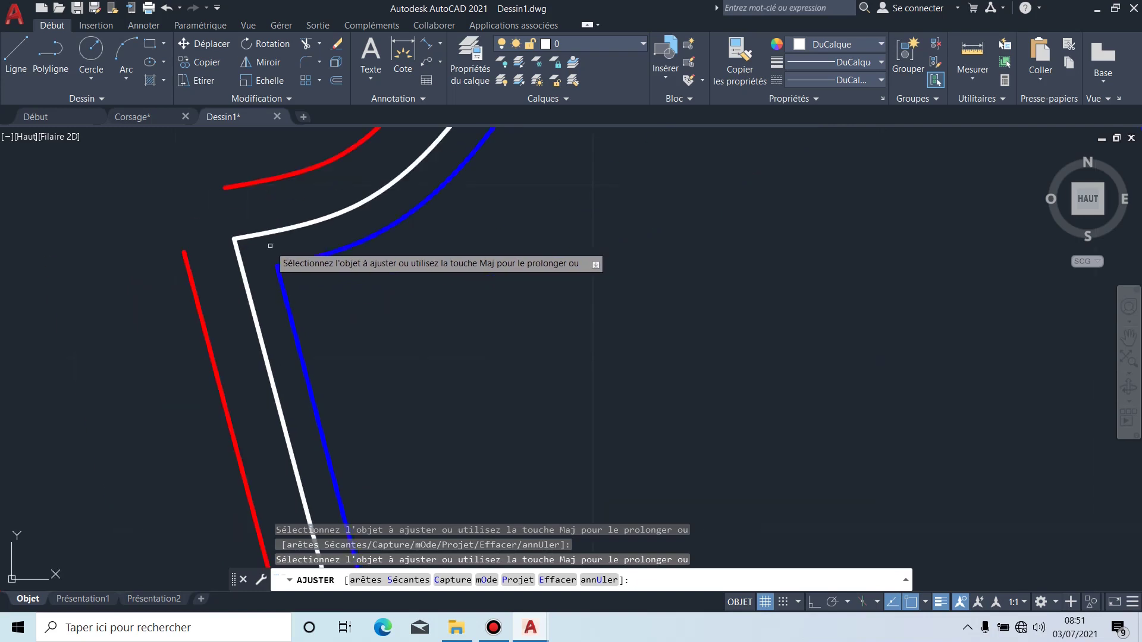
middle_click_drag(582, 284, 389, 312)
scroll(389, 311, "down", 3)
scroll(502, 239, "up", 2)
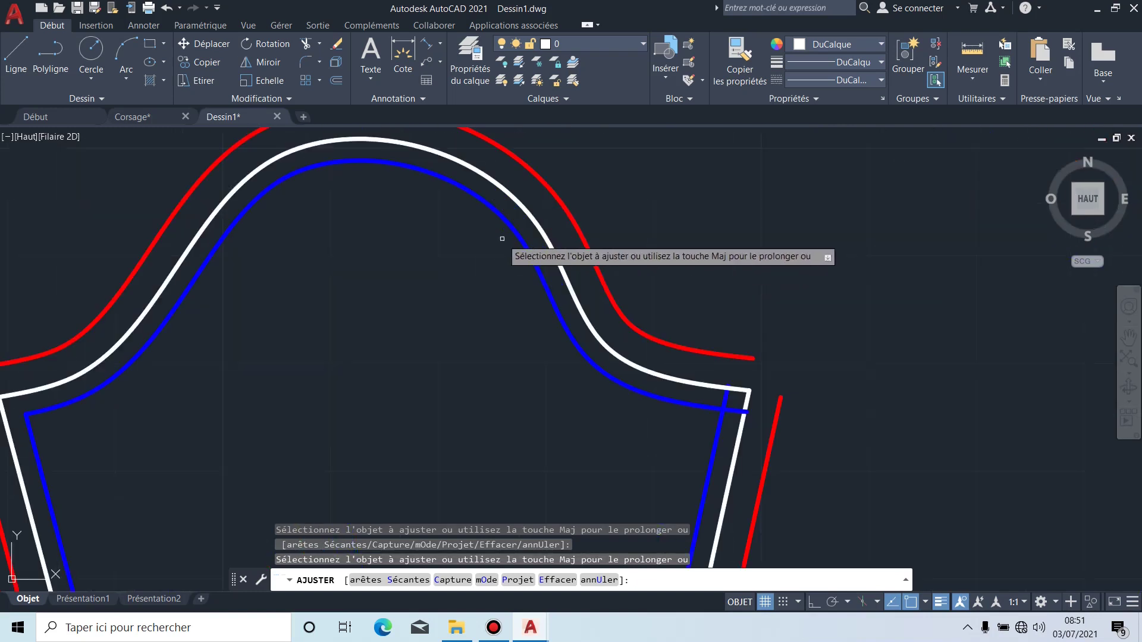
Step: Trim the overhanging ends of the blue cap curve and blue side line where they cross at the sleeve's right underarm corner
middle_click_drag(665, 396, 621, 318)
scroll(723, 312, "up", 3)
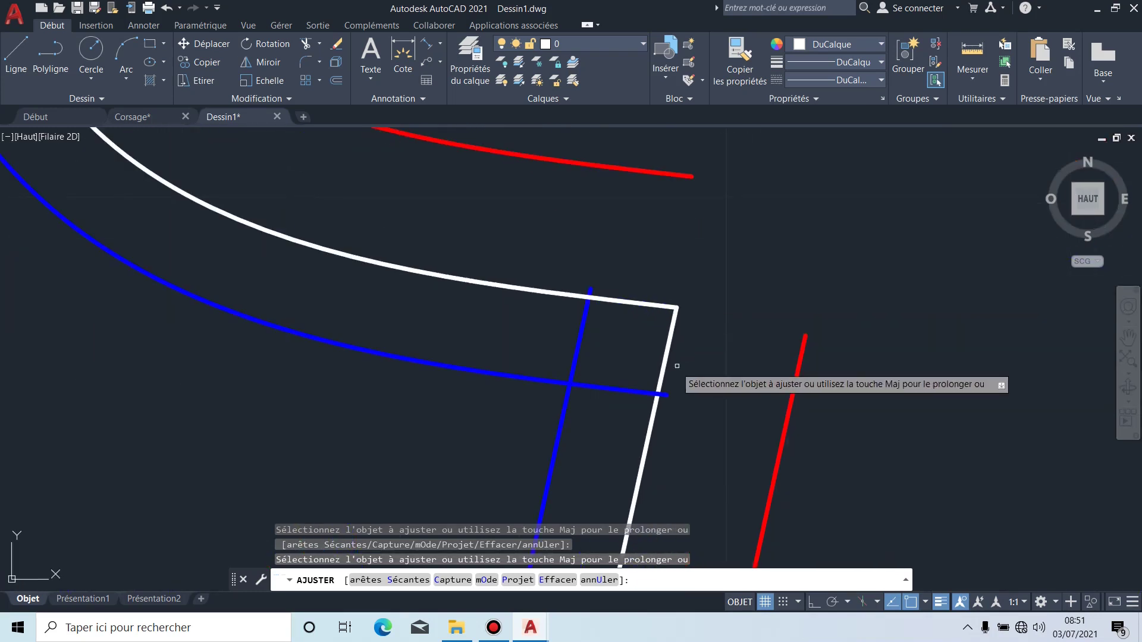
left_click(664, 395)
left_click(589, 289, "shift")
left_click(584, 321)
left_click(608, 394)
scroll(613, 386, "down", 3)
middle_click_drag(526, 357, 891, 226)
middle_click_drag(674, 366, 670, 145)
mouse_move(567, 266)
middle_mouse_down()
mouse_move(540, 350)
mouse_move(556, 334)
mouse_move(505, 374)
middle_mouse_up()
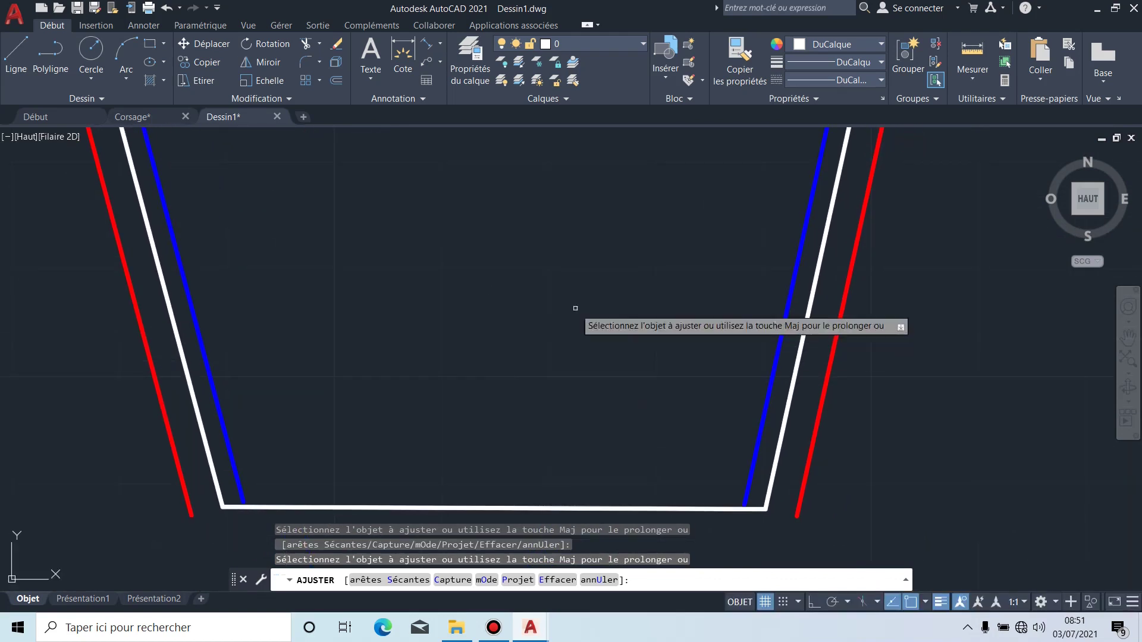
scroll(581, 265, "down", 4)
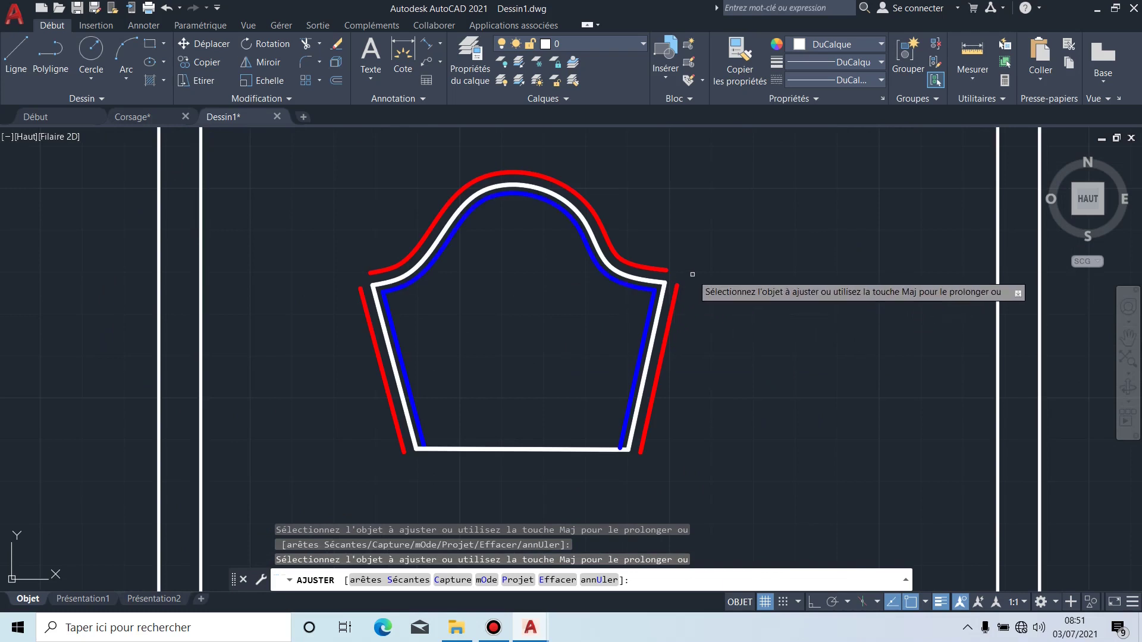
scroll(691, 273, "up", 2)
key("Escape")
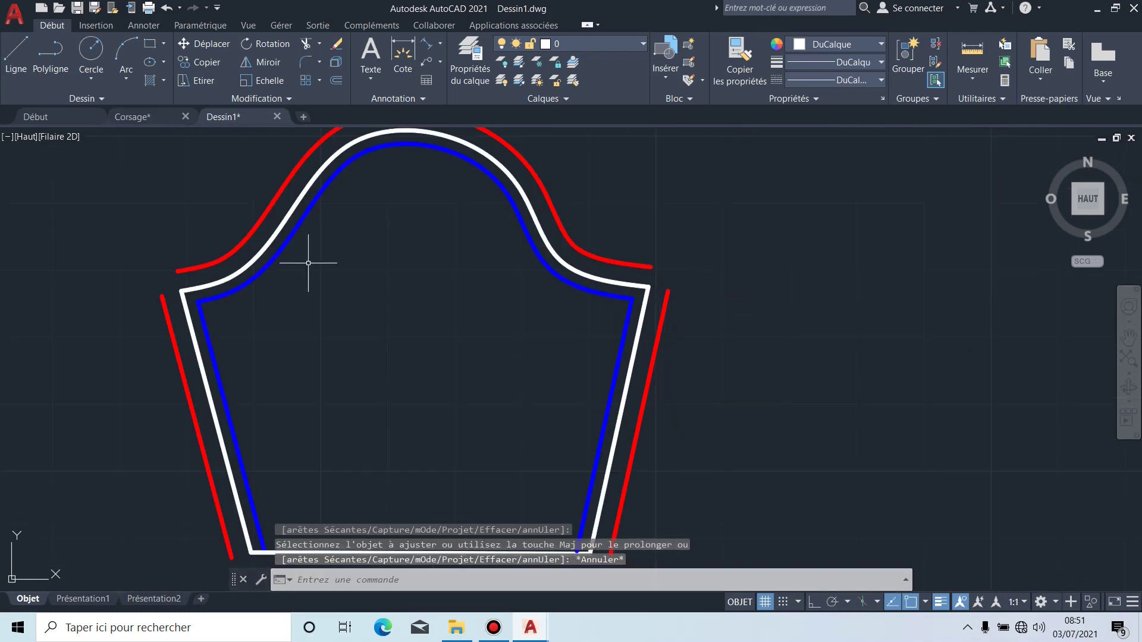
Step: Lengthen the sleeve's left red side line upward, past the white underarm corner, to near the height of the red cap curve's end
scroll(152, 285, "up", 3)
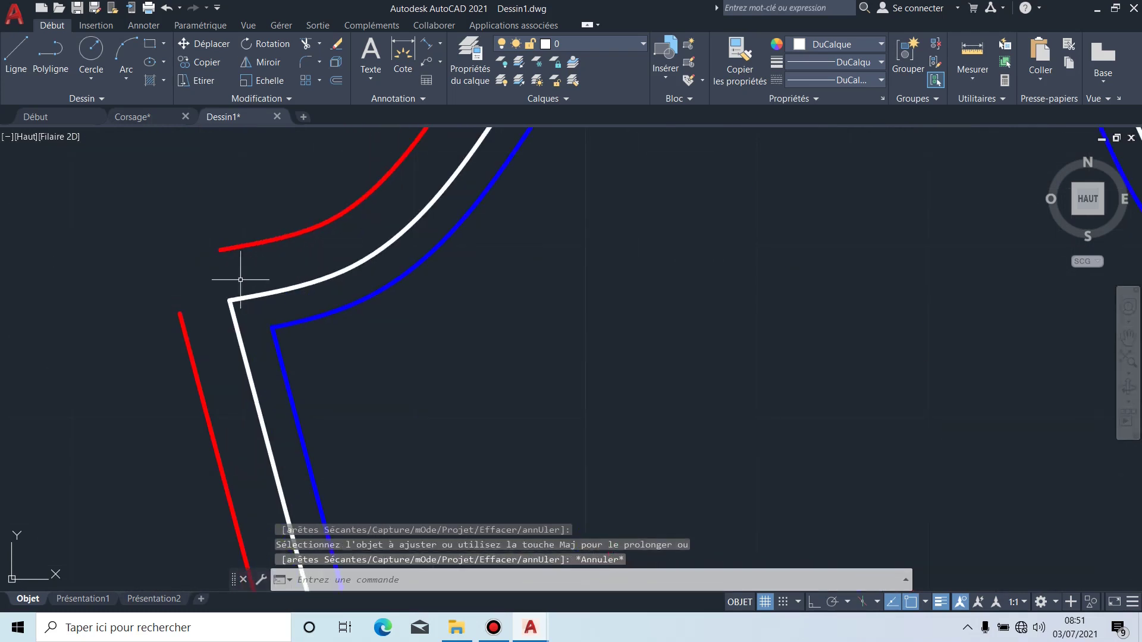
left_click(180, 314)
scroll(173, 322, "up", 3)
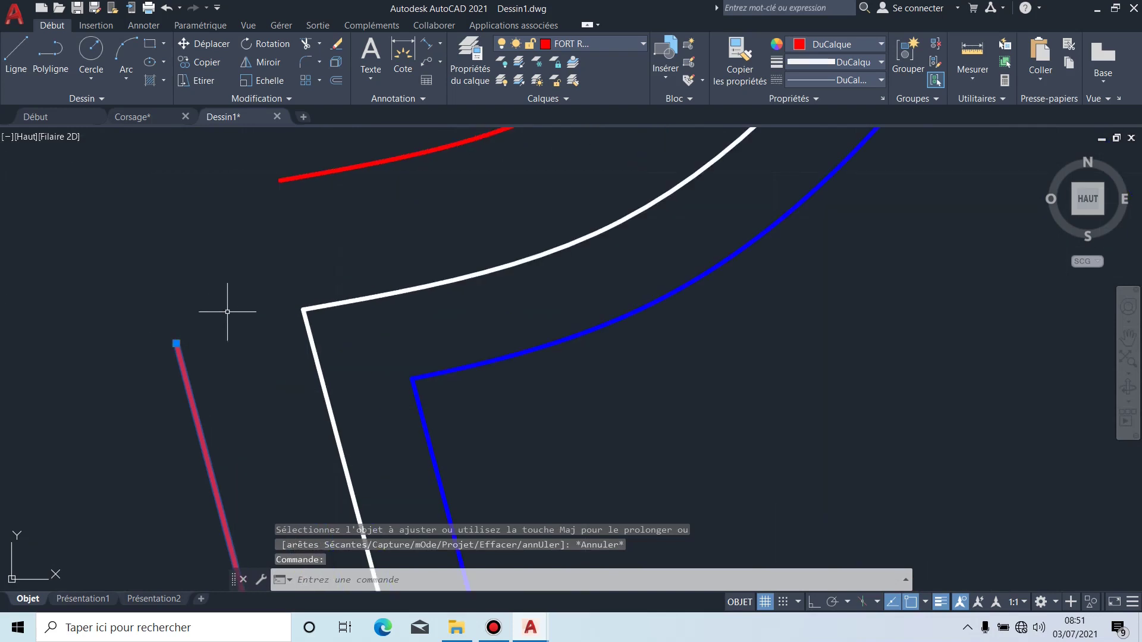
mouse_move(176, 344)
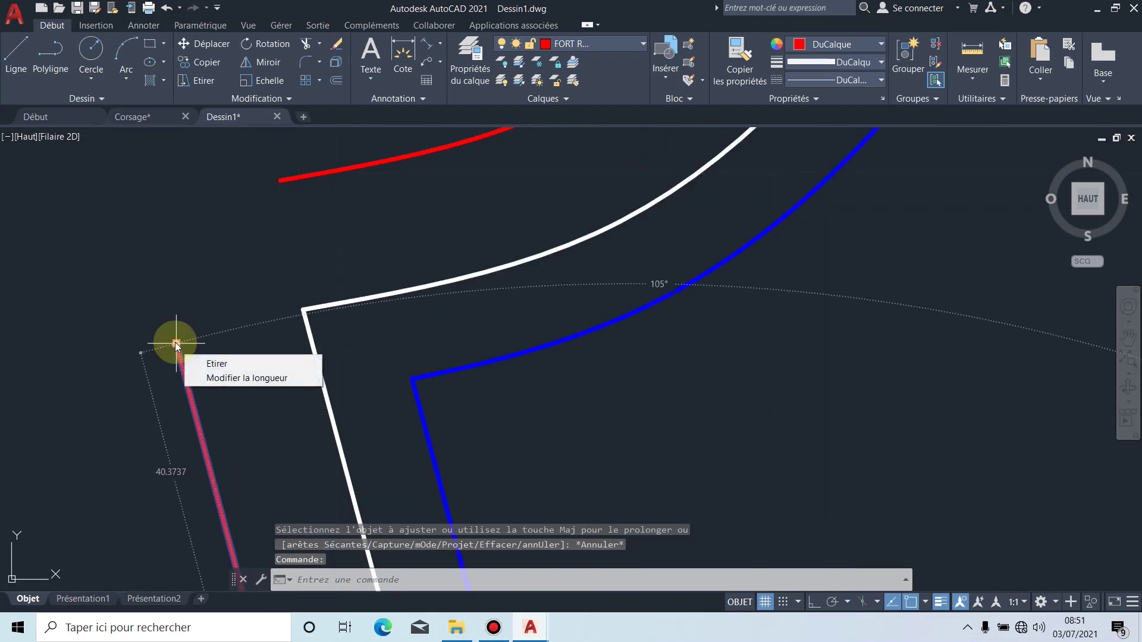
left_click(214, 378)
left_click(141, 210)
Step: Stretch the left end of the red cap curve to the upper endpoint of the left red side line
left_click(310, 175)
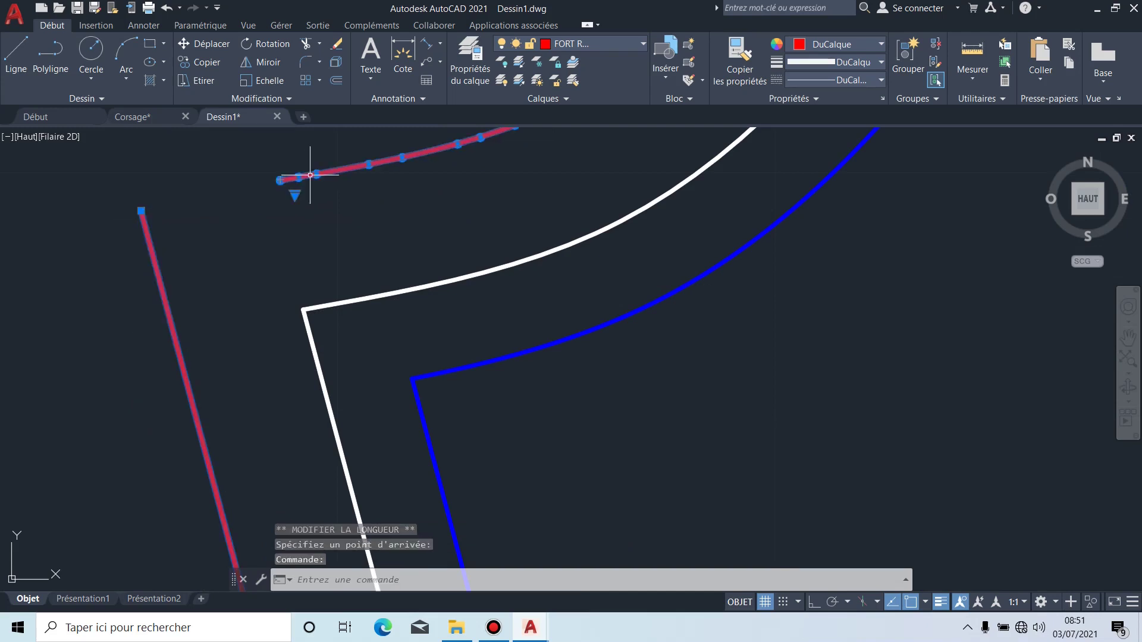
left_click(280, 180)
left_click(141, 210)
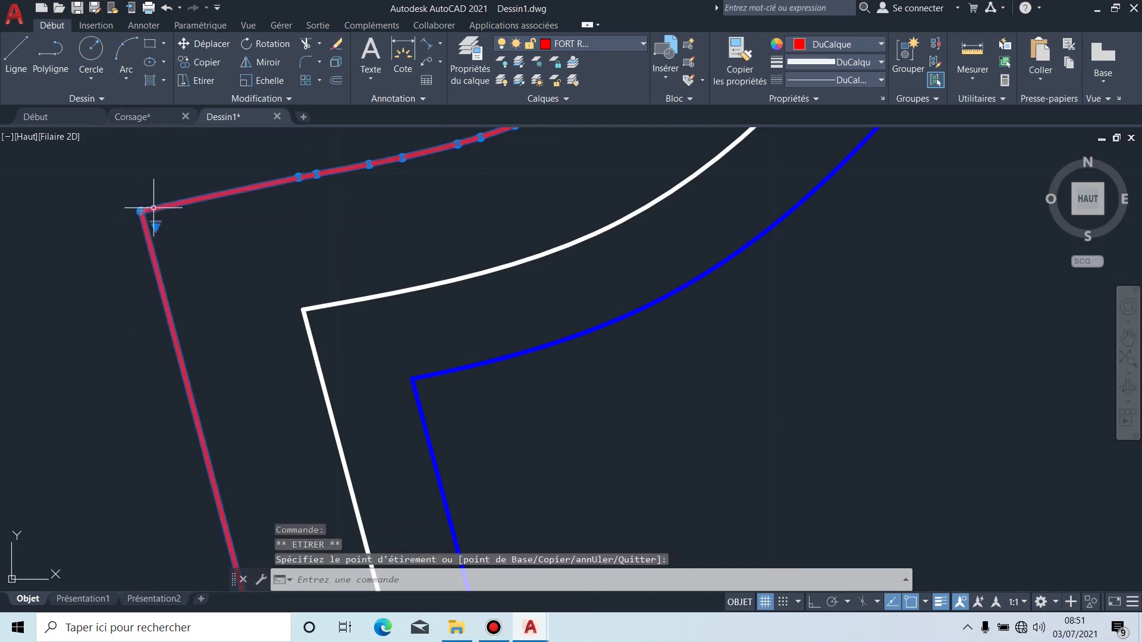
key("Escape")
Step: Lengthen the sleeve's right red side line upward to near the height of the red cap curve's right end
scroll(399, 270, "down", 3)
scroll(377, 272, "down", 4)
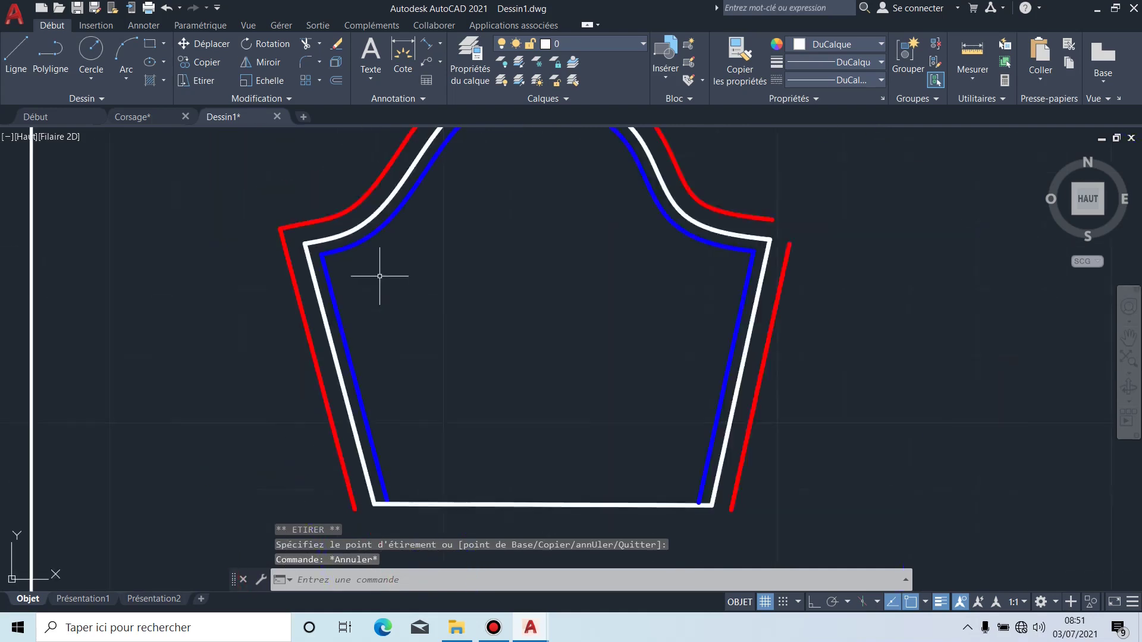
scroll(587, 365, "up", 4)
scroll(592, 209, "up", 6)
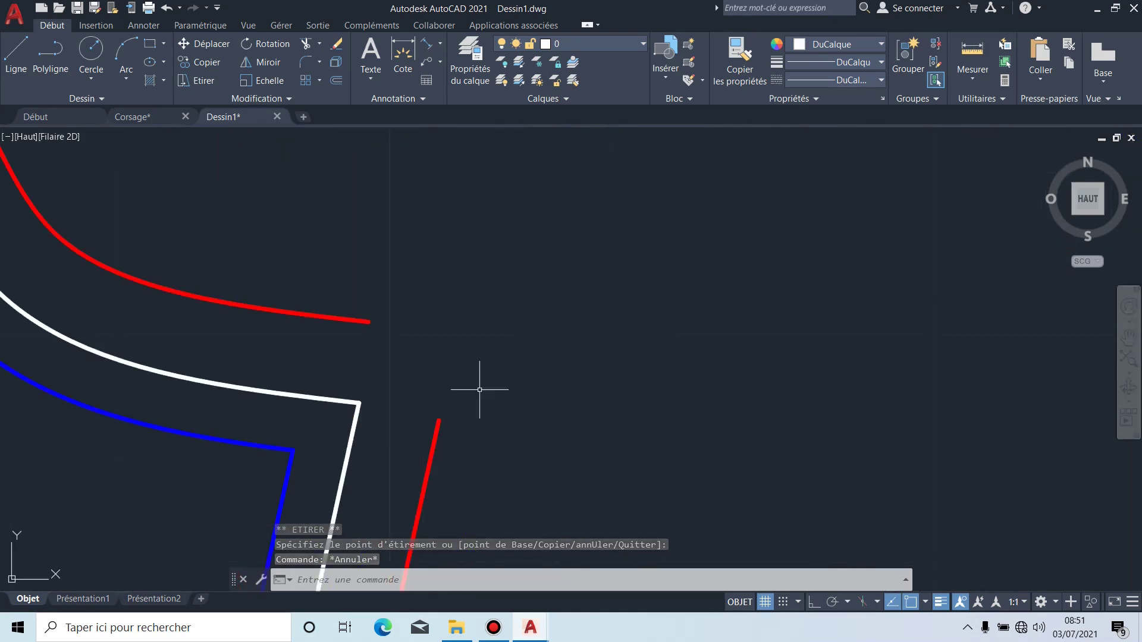
left_click(439, 426)
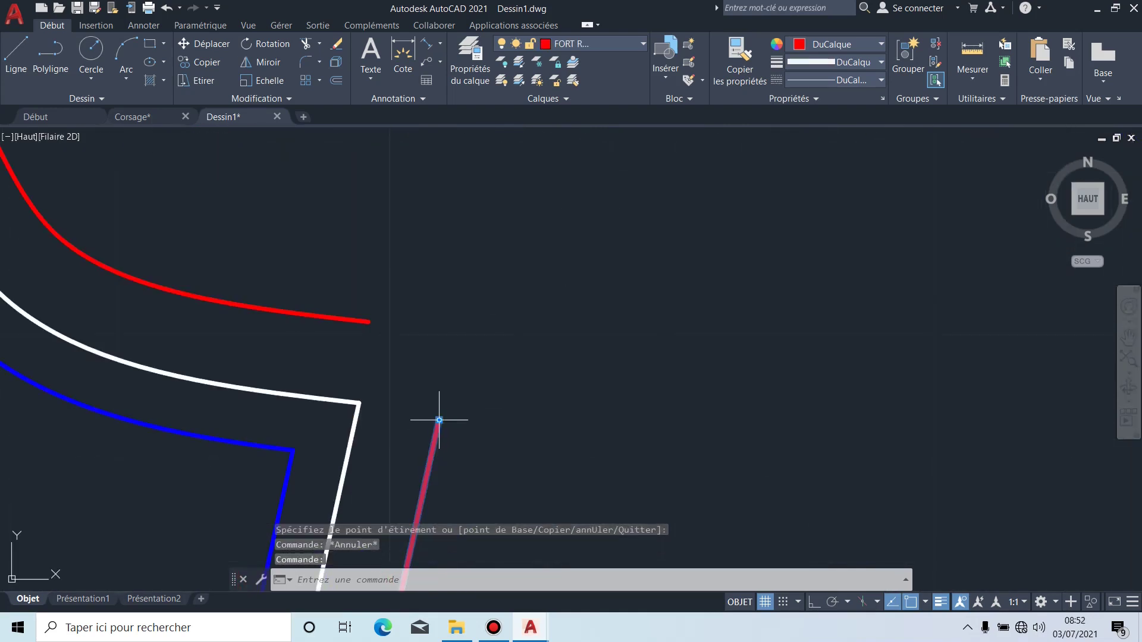
mouse_move(439, 420)
left_click(489, 452)
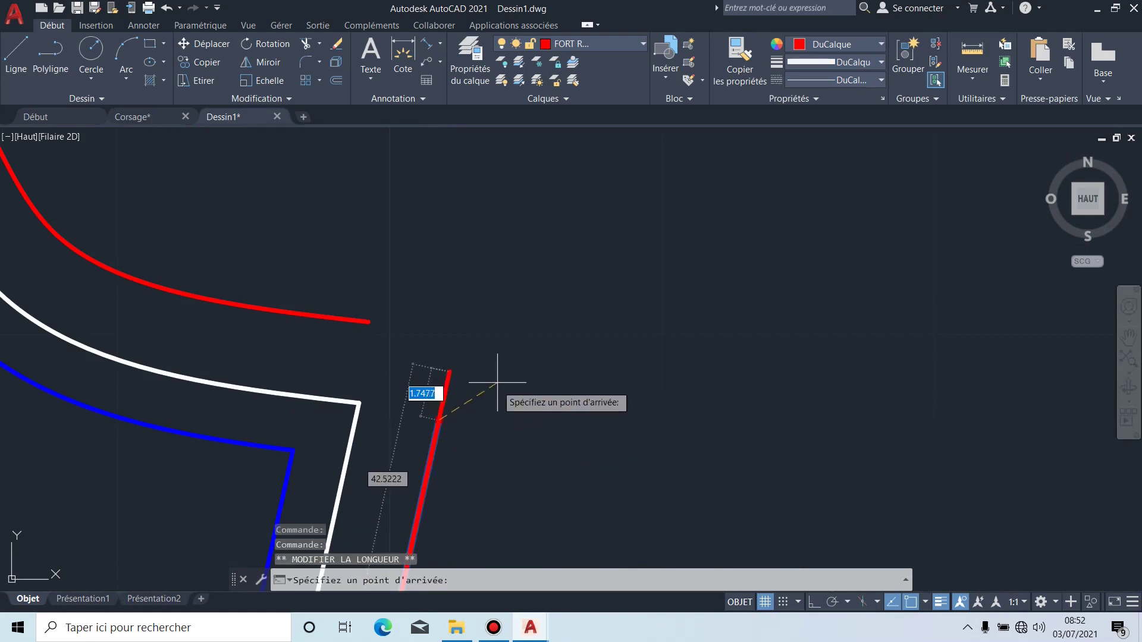
left_click(505, 342)
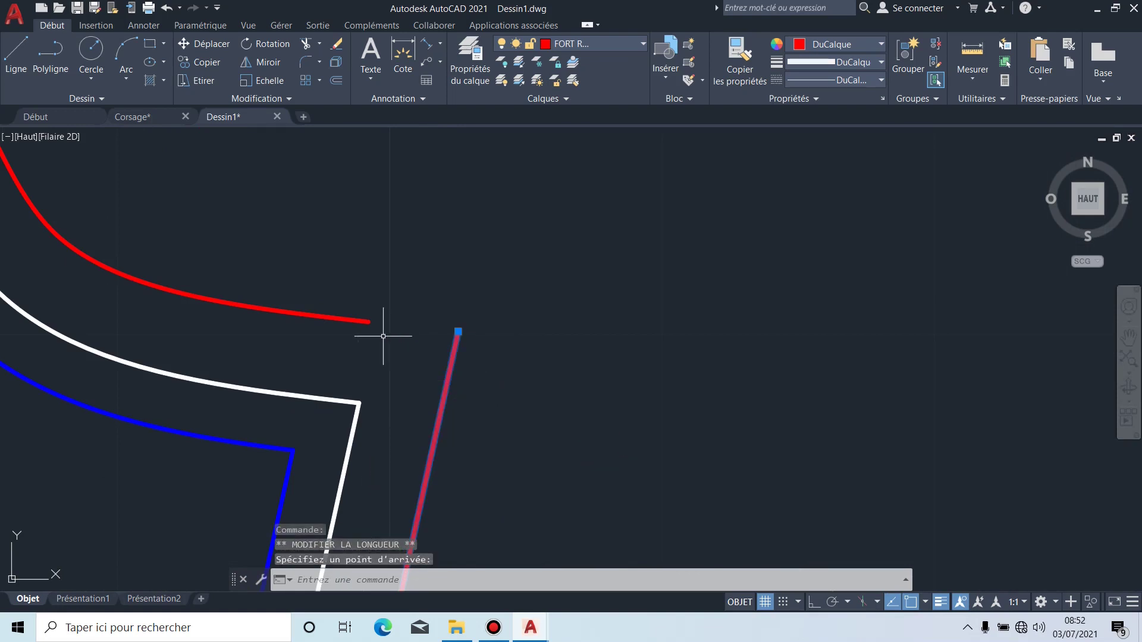
Step: Stretch the right end of the red cap curve to the upper endpoint of the right red side line
left_click(368, 322)
left_click(368, 322)
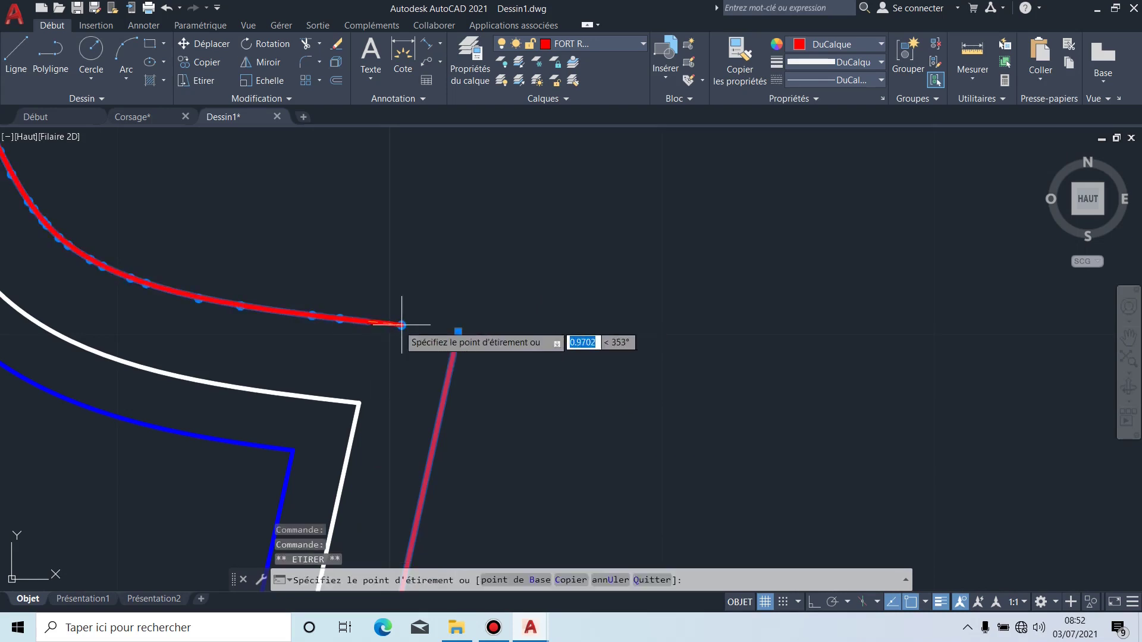
left_click(458, 331)
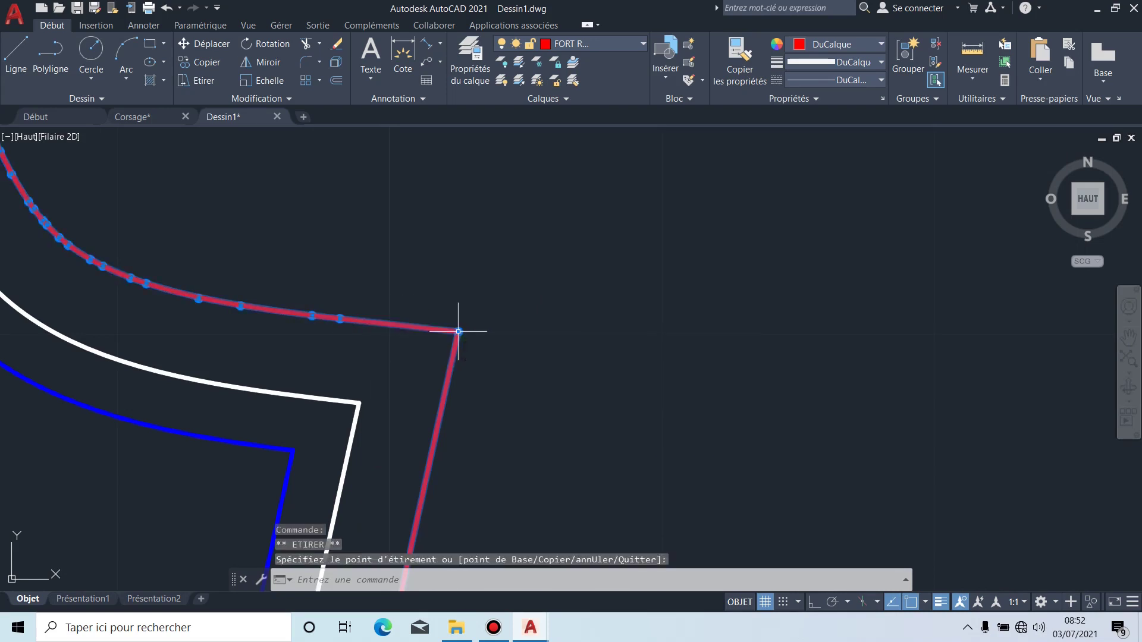
key("Escape")
Step: Lengthen the white hem line of the sleeve at its left end until it reaches the left red side line
scroll(523, 298, "down", 4)
scroll(548, 309, "up", 3)
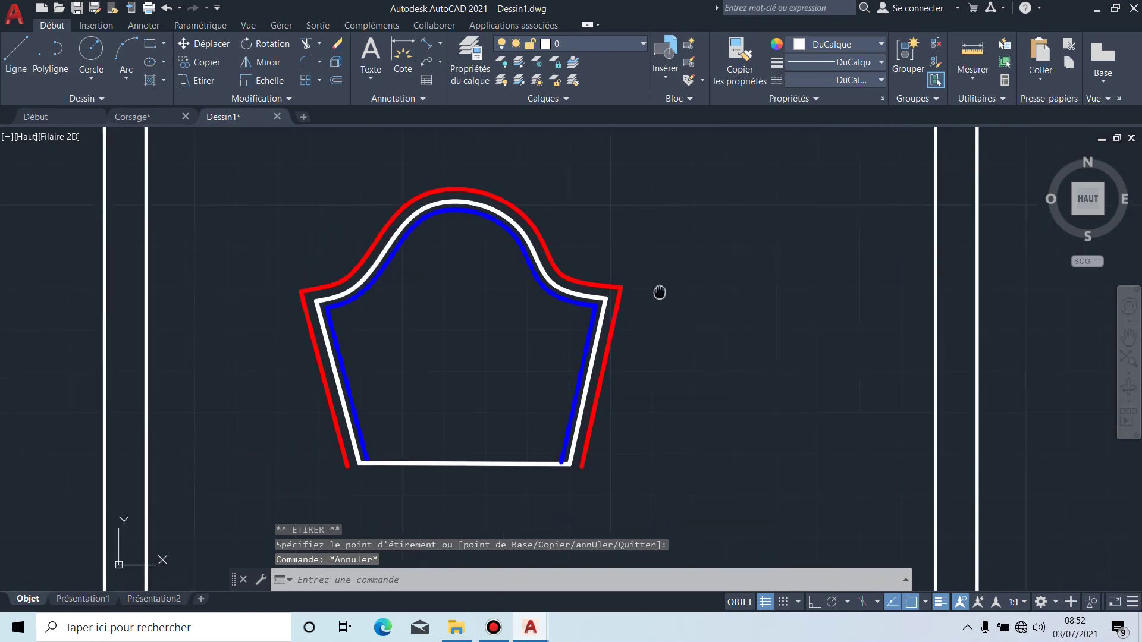
scroll(372, 485, "up", 6)
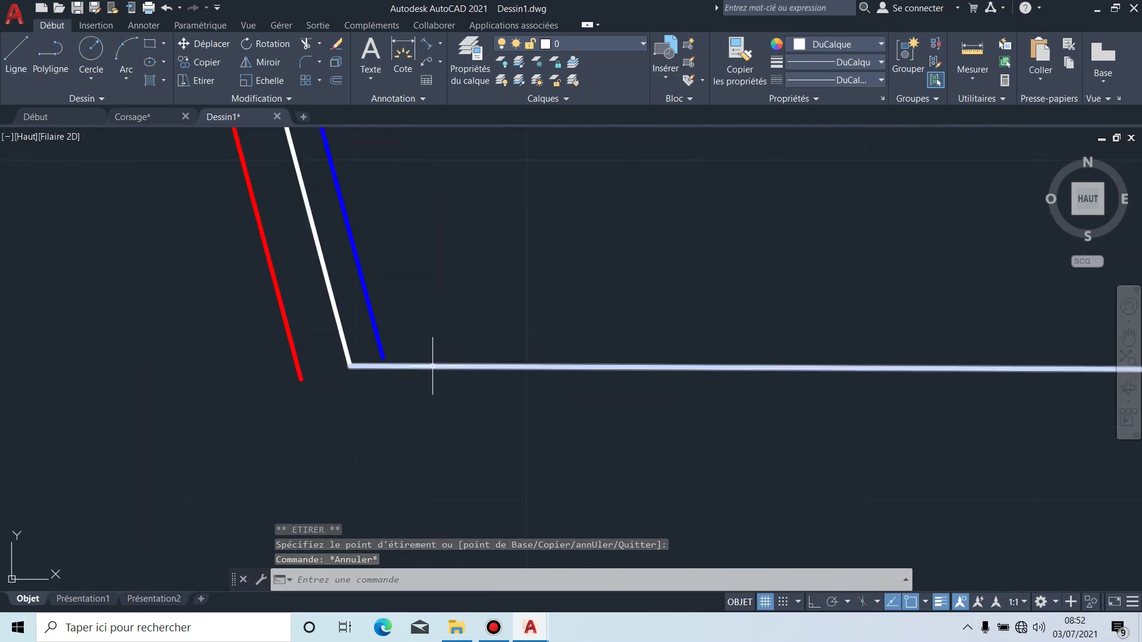
left_click(385, 361)
left_click(384, 365)
scroll(351, 366, "up", 6)
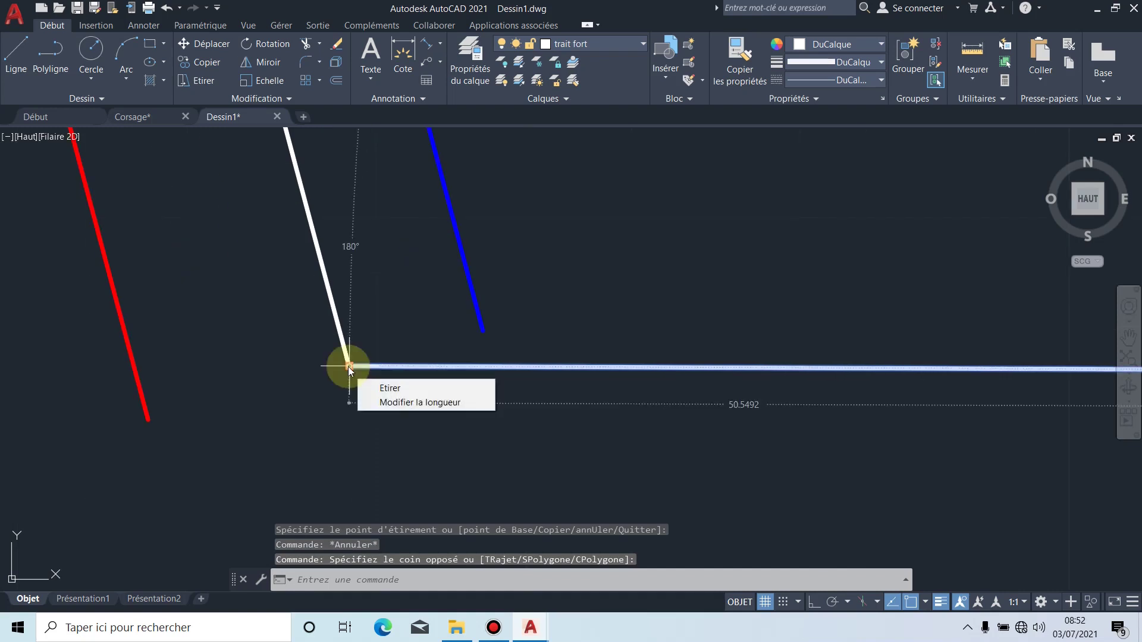
mouse_move(350, 365)
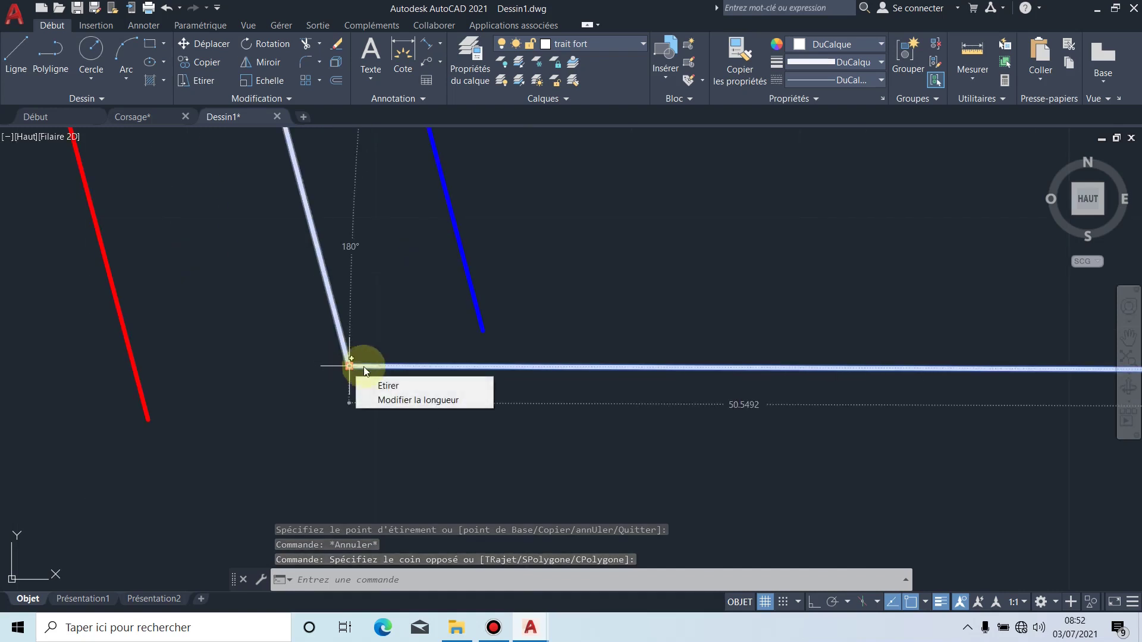
left_click(393, 400)
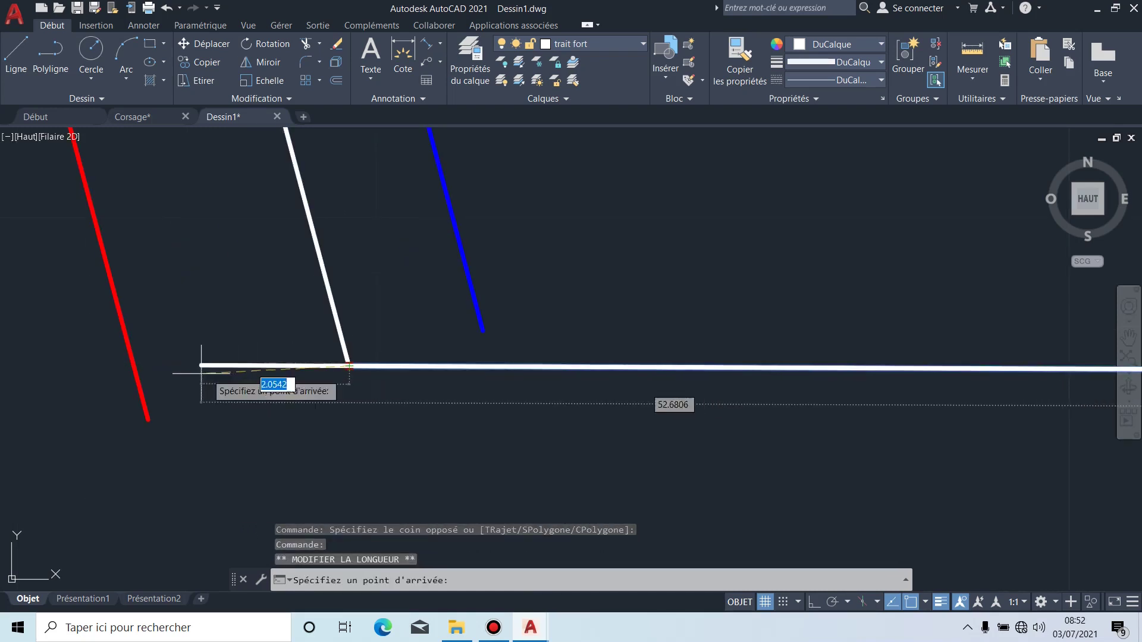
left_click(133, 367)
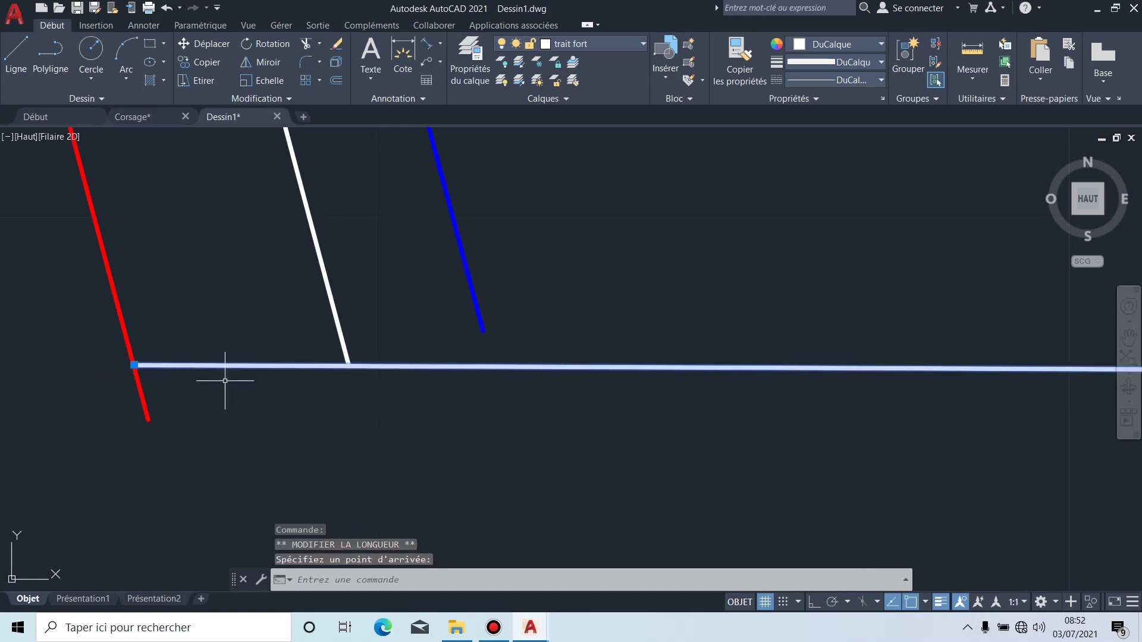
Step: Lengthen the white hem line at its right end to the right red side line, with object snap turned off
middle_click_drag(471, 408, 676, 429)
scroll(152, 402, "down", 2)
scroll(387, 382, "up", 5)
middle_click_drag(594, 462, 495, 368)
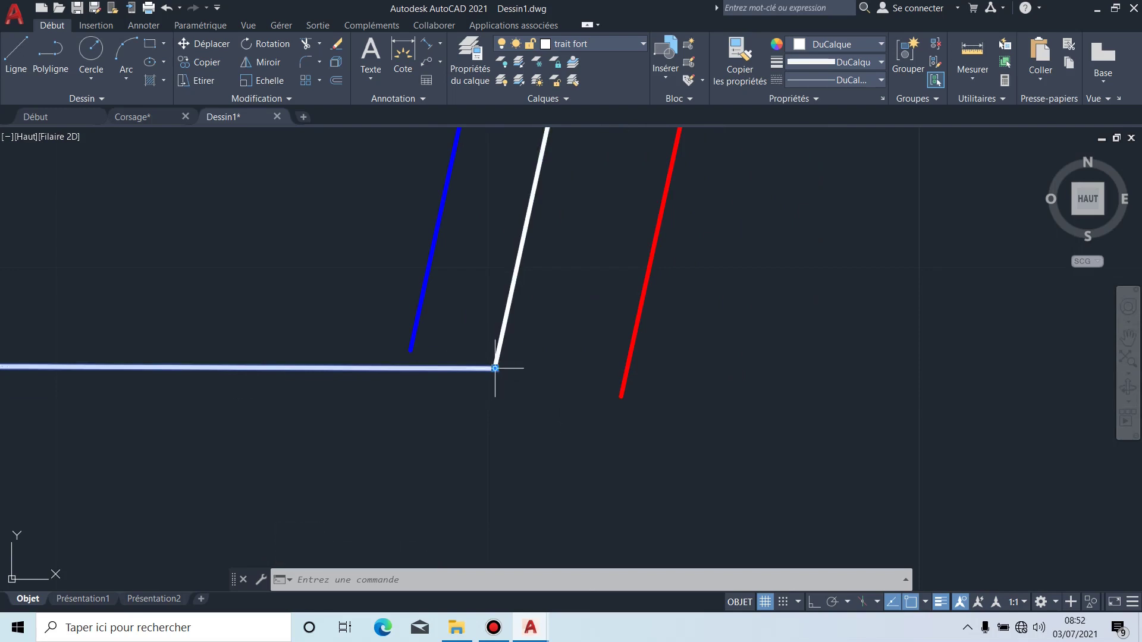
mouse_move(495, 368)
left_click(557, 405)
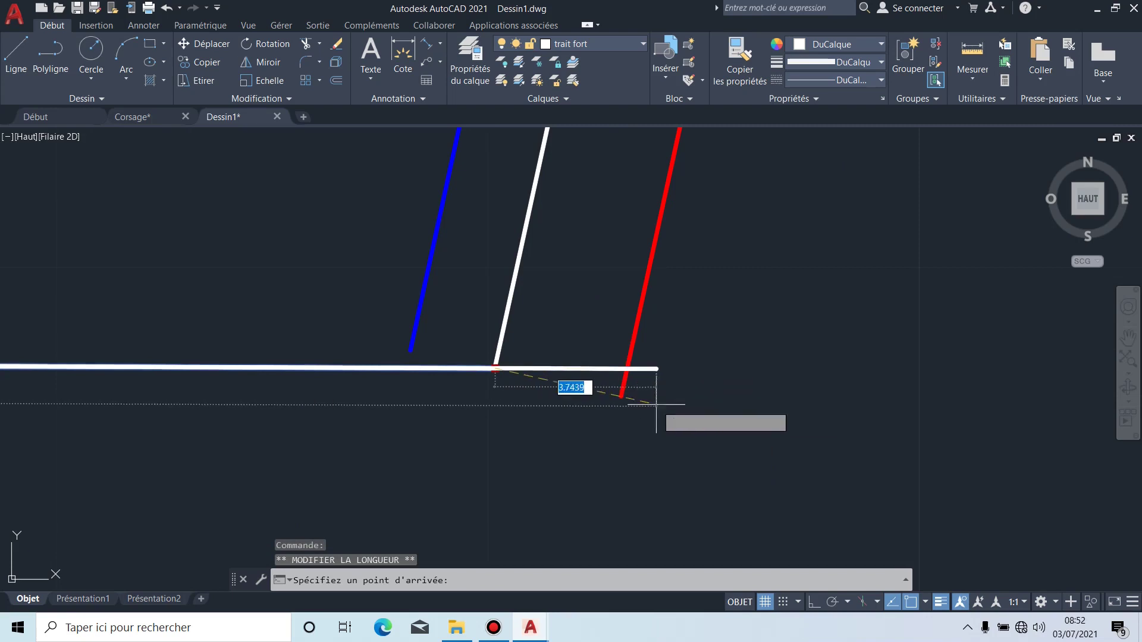
left_click(912, 602)
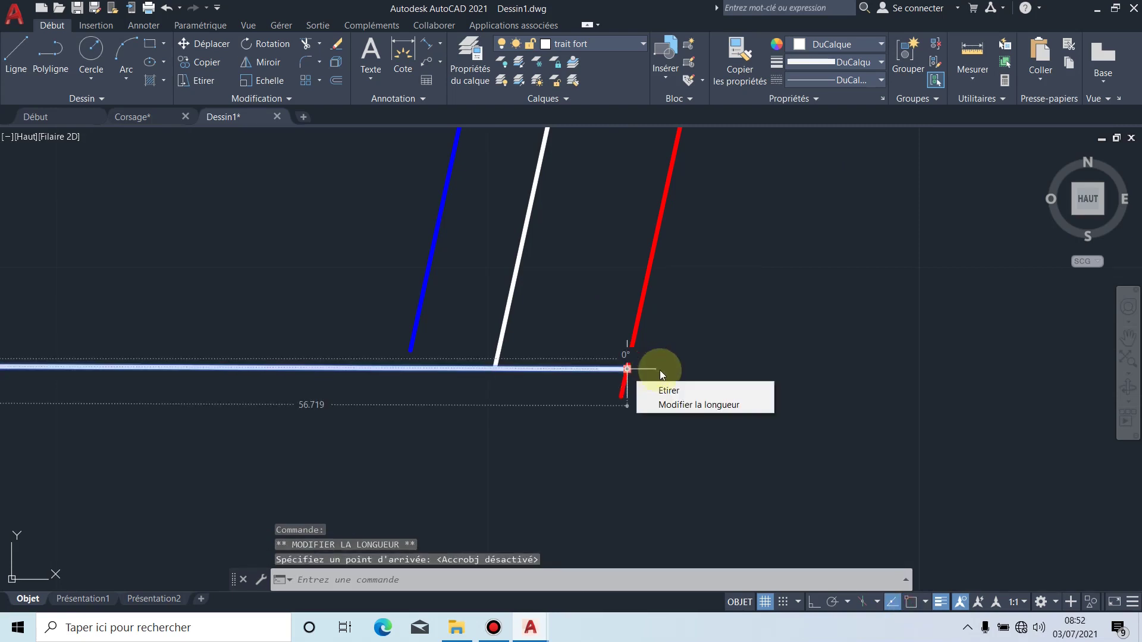
key("Escape")
Step: Trim the end of the left red side line that overhangs below the sleeve's hem line
scroll(575, 338, "down", 7)
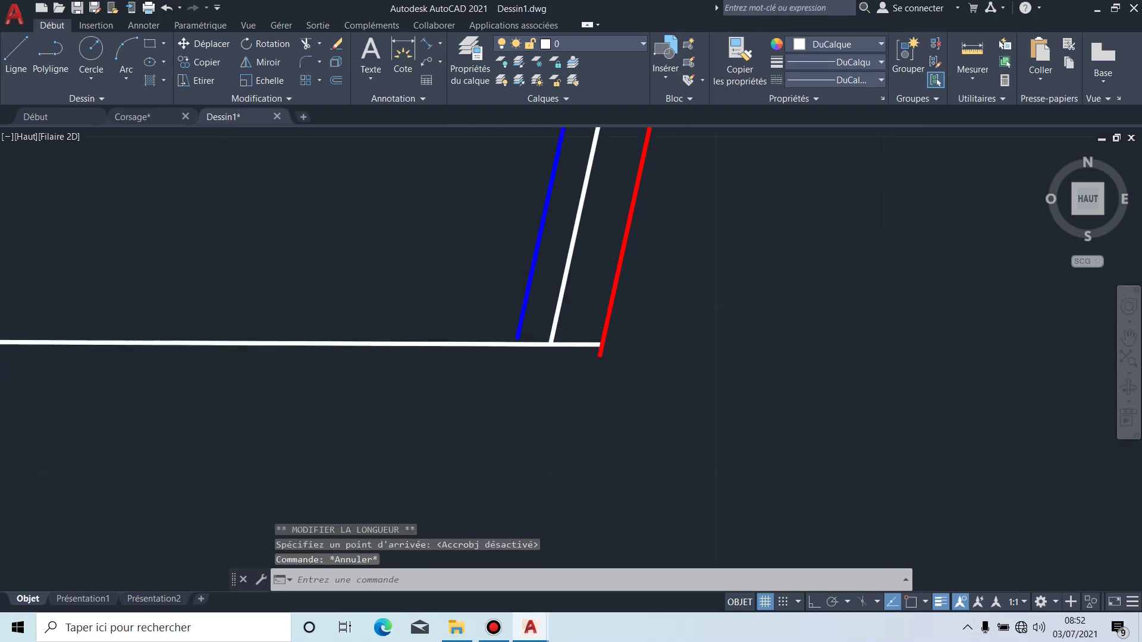
middle_click_drag(454, 242, 637, 365)
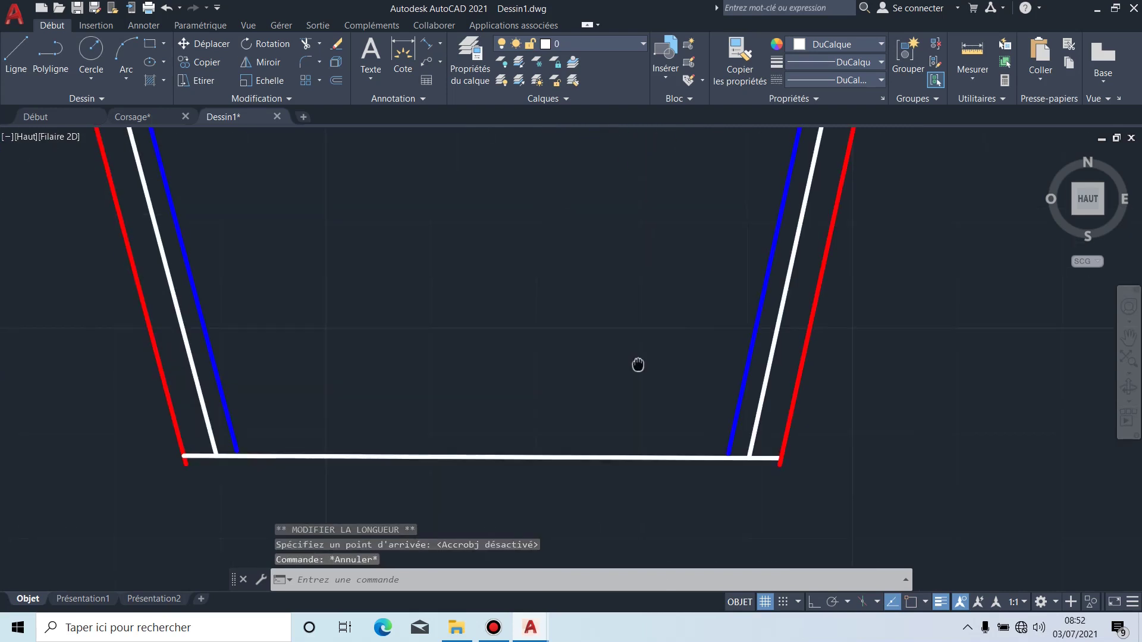
left_click(309, 43)
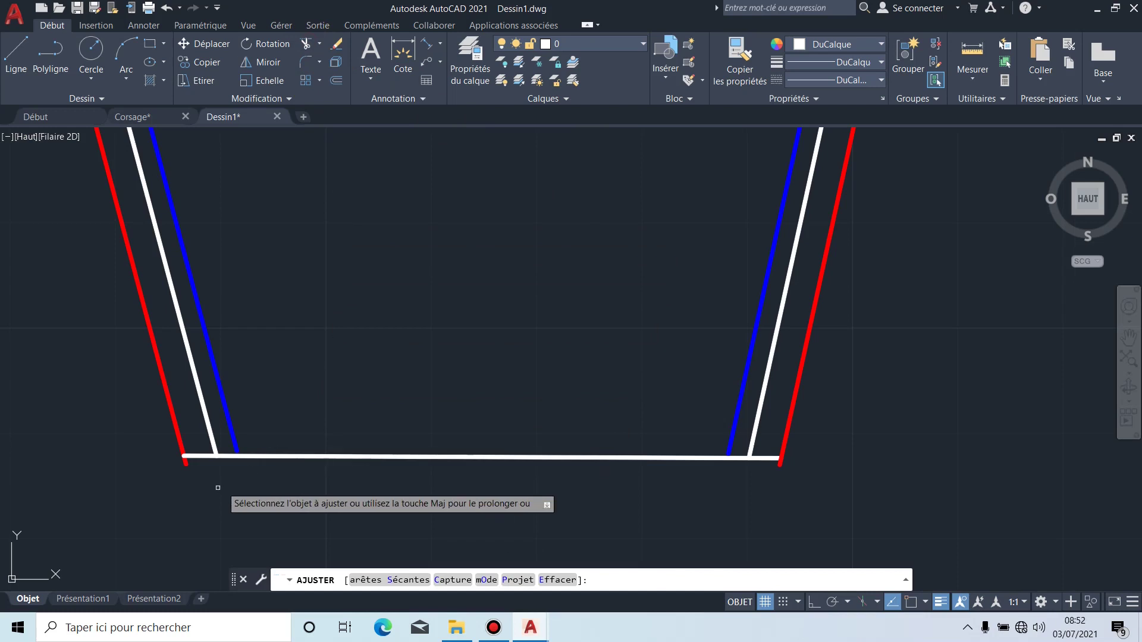
scroll(186, 482, "up", 5)
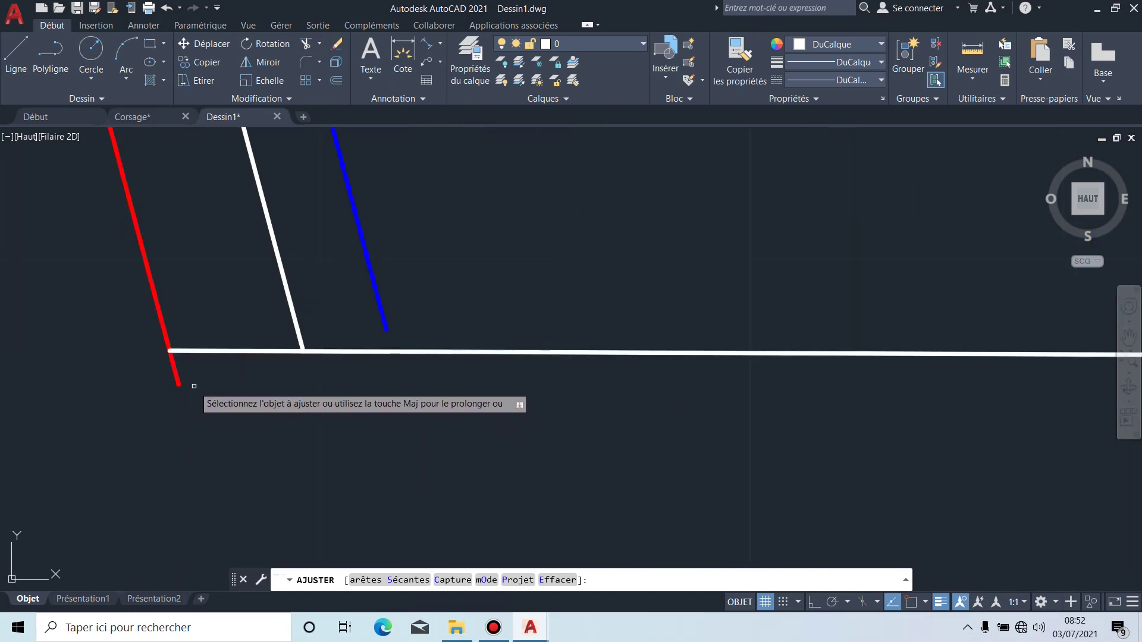
scroll(157, 345, "up", 2)
scroll(157, 345, "up", 2)
scroll(231, 387, "up", 2)
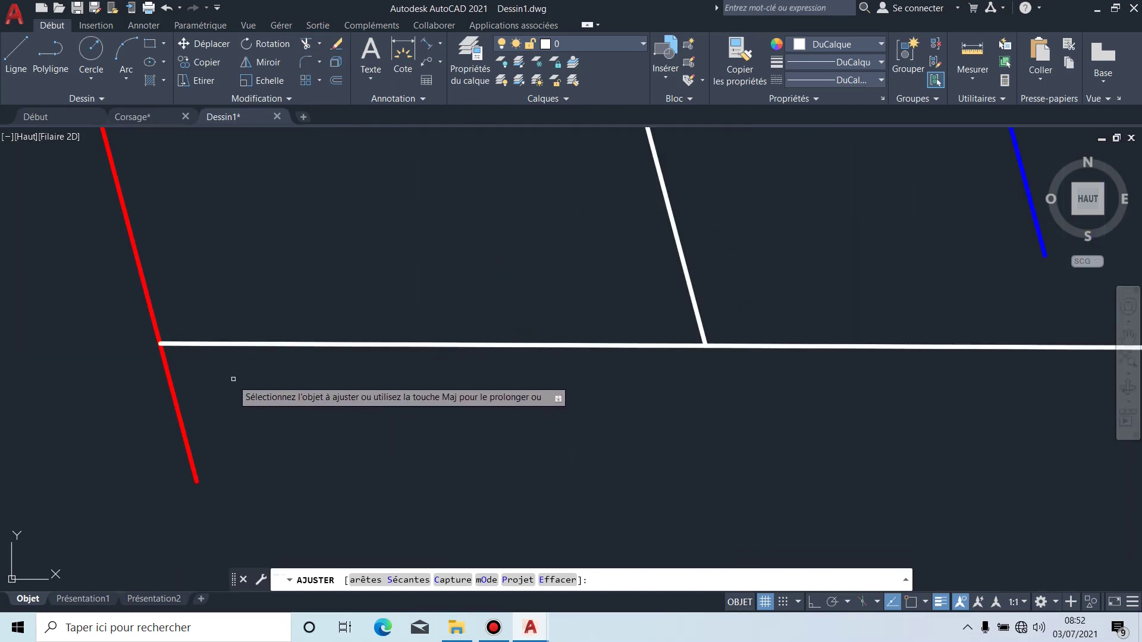
left_click(219, 345)
left_click(185, 428)
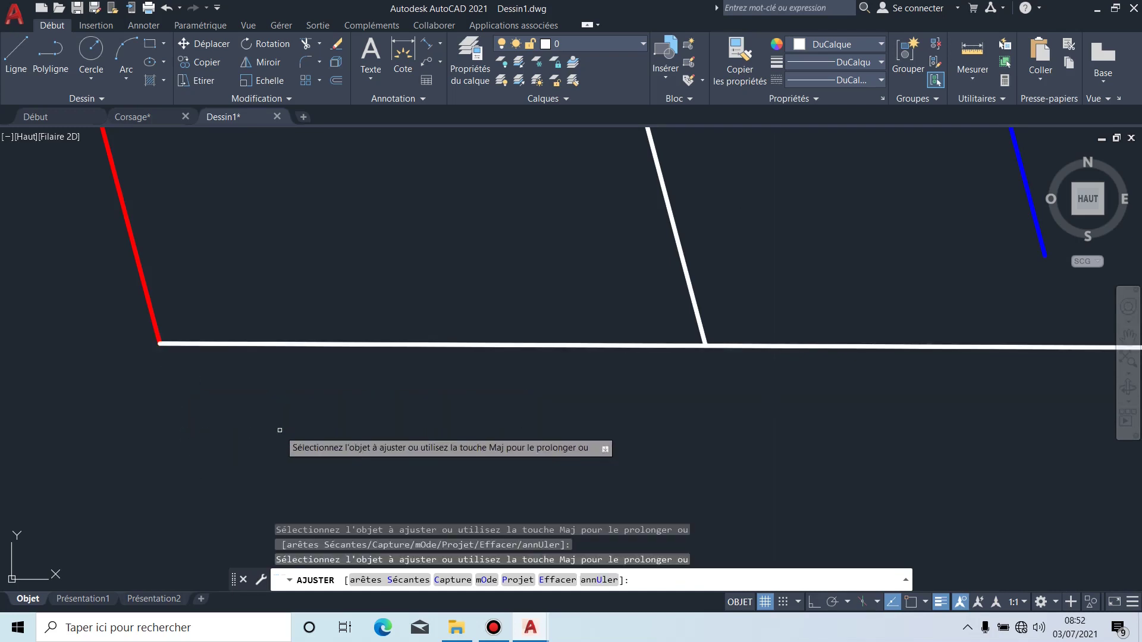
Step: Extend the left blue side line down to the sleeve's hem line
scroll(279, 429, "down", 6)
scroll(411, 417, "up", 6)
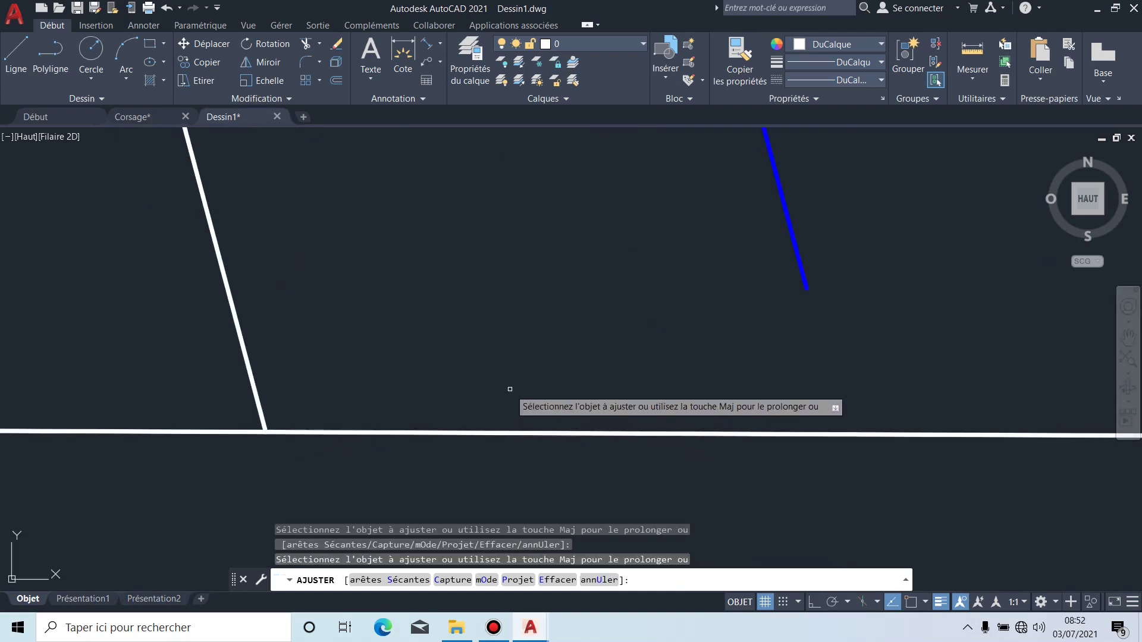
scroll(524, 381, "down", 4)
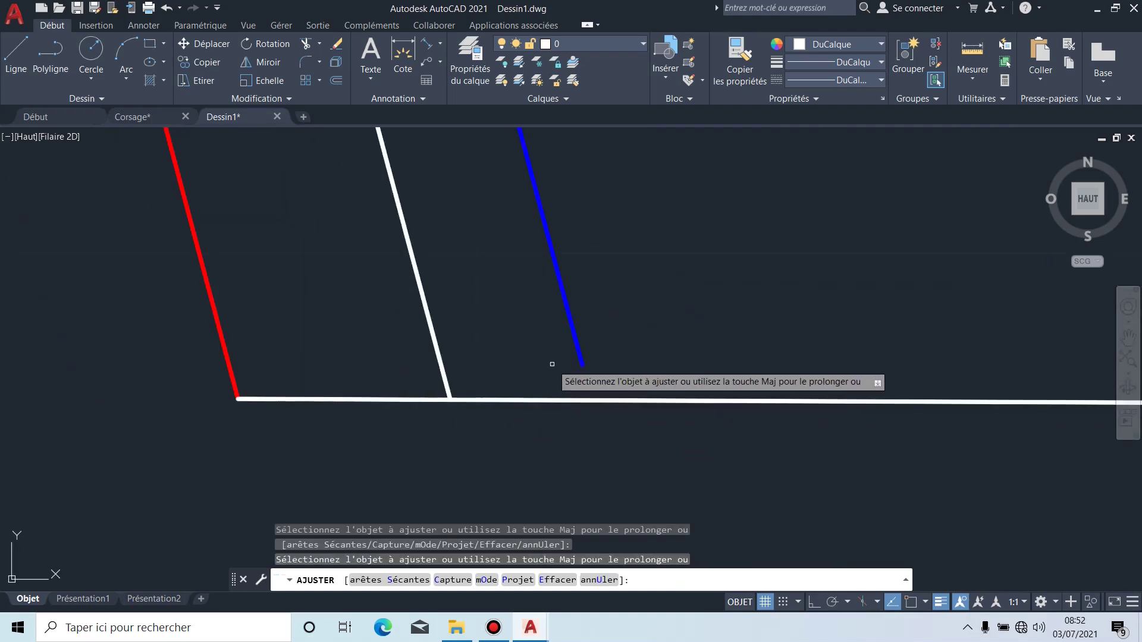
left_click(577, 337, "shift")
Step: Trim the end of the right red side line that overhangs below the sleeve's hem line
scroll(635, 331, "down", 6)
middle_click_drag(714, 377, 313, 364)
scroll(308, 360, "down", 4)
scroll(595, 354, "up", 8)
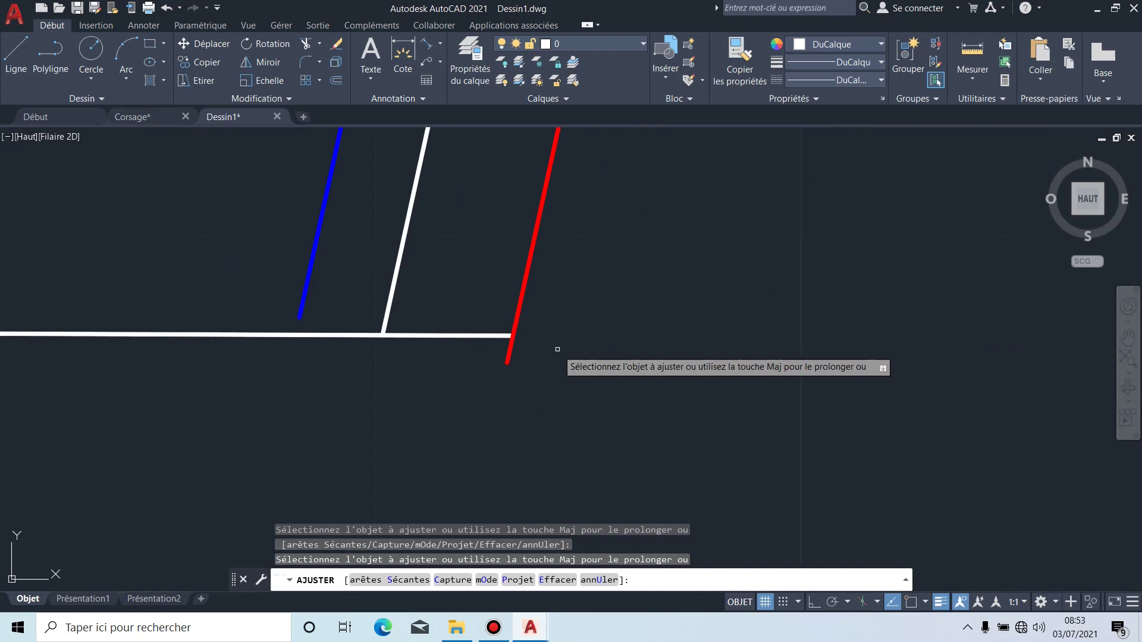
scroll(510, 349, "up", 6)
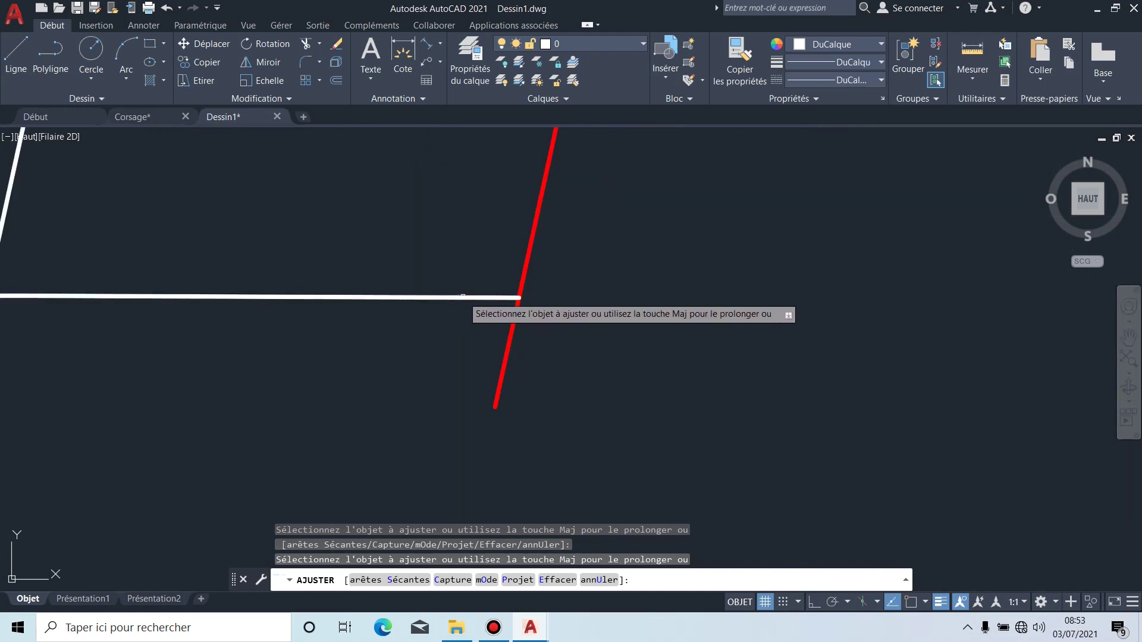
left_click(498, 376)
Step: Extend the right blue side line down to the sleeve's hem line and finish trimming
scroll(439, 362, "down", 6)
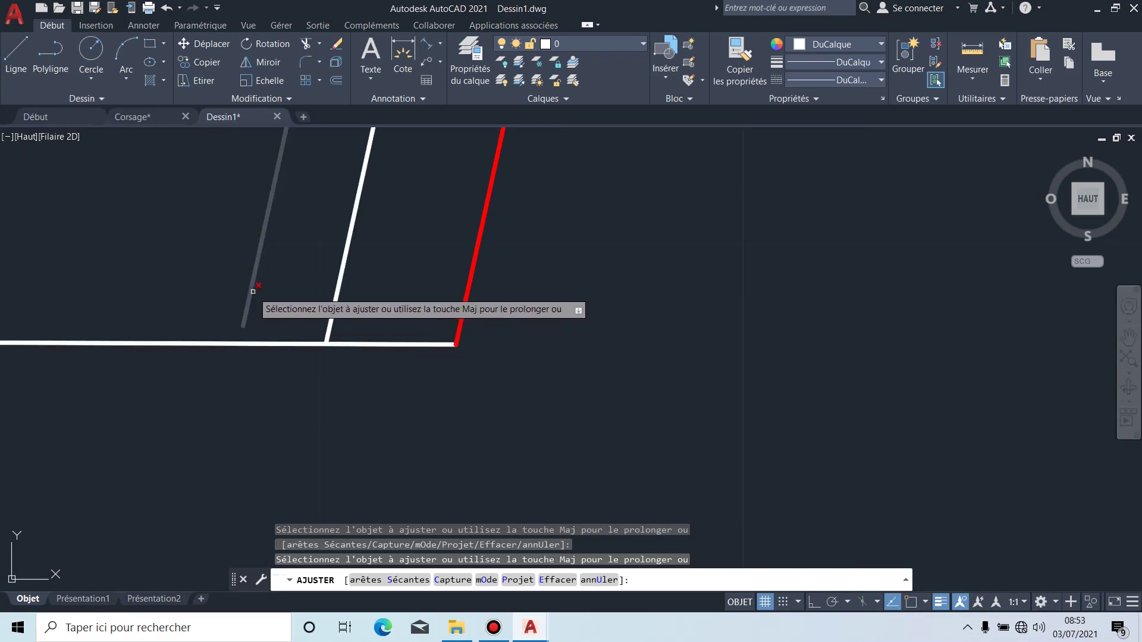
left_click(256, 293, "shift")
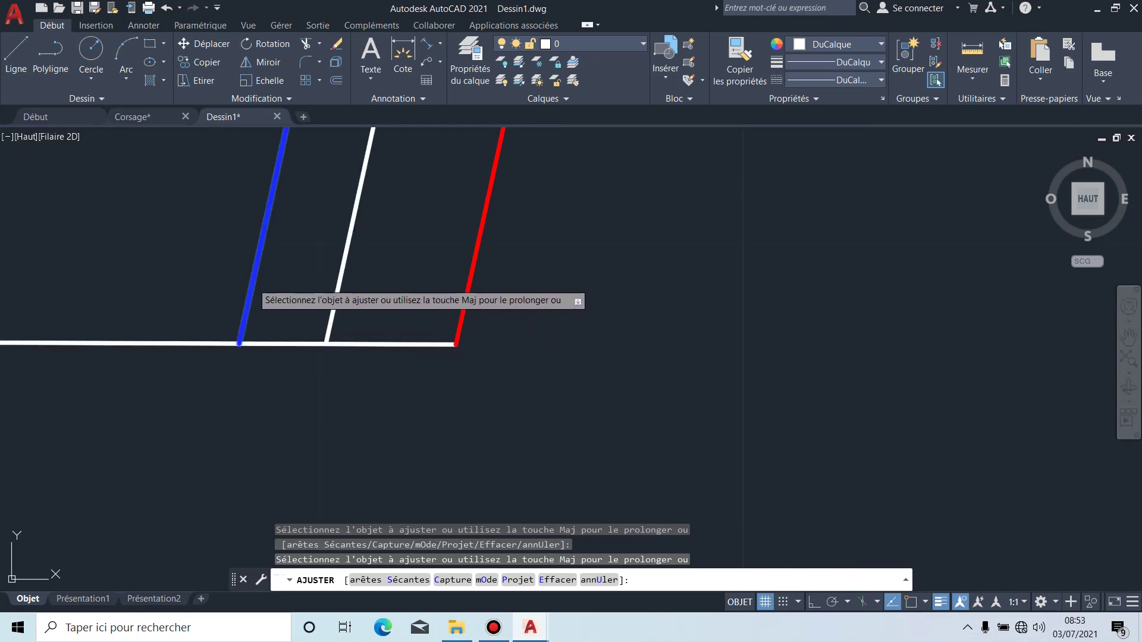
scroll(297, 381, "down", 4)
scroll(297, 381, "down", 2)
middle_click_drag(236, 314, 662, 408)
scroll(663, 408, "down", 3)
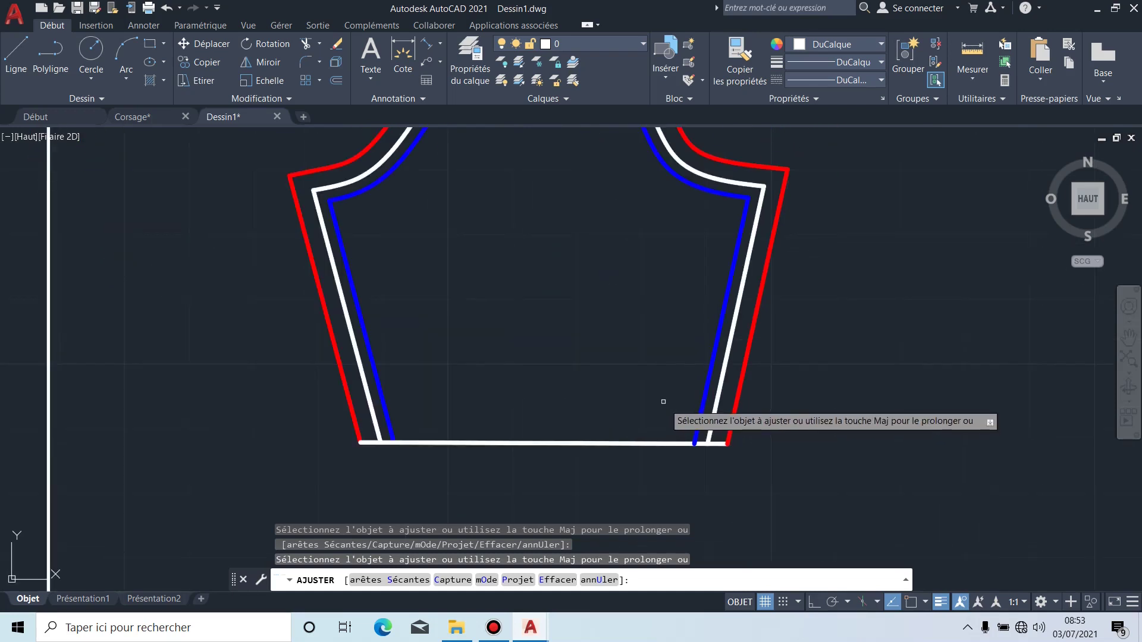
middle_click_drag(645, 315, 599, 422)
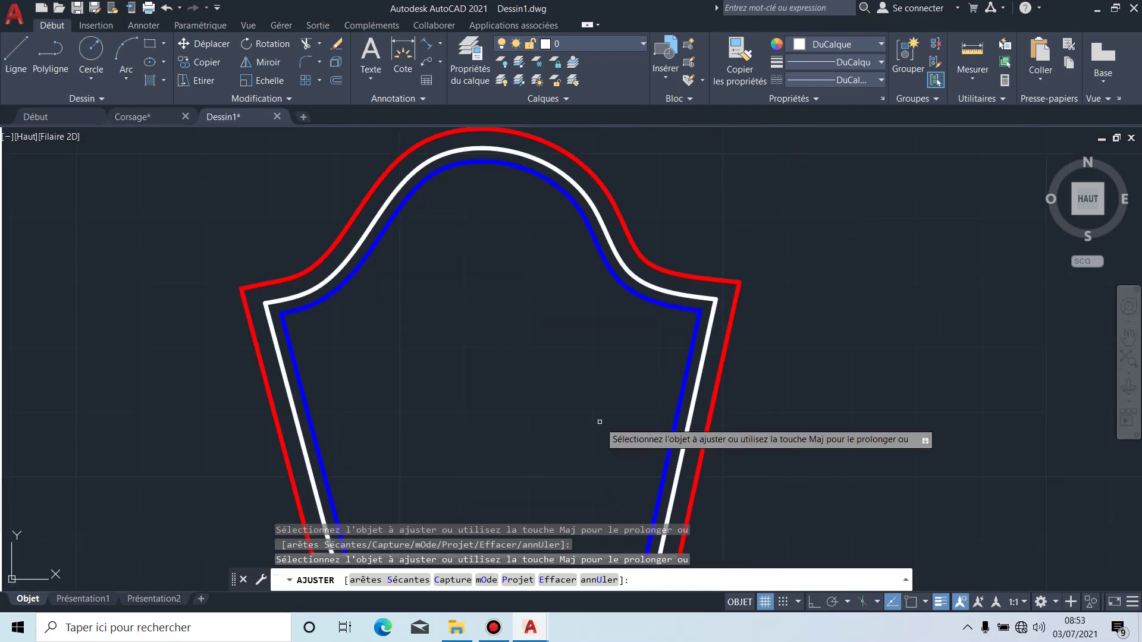
key("Escape")
Step: Draw a thin grading line through the red, white and blue corners at the sleeve's left underarm, overshooting both ends
key("l")
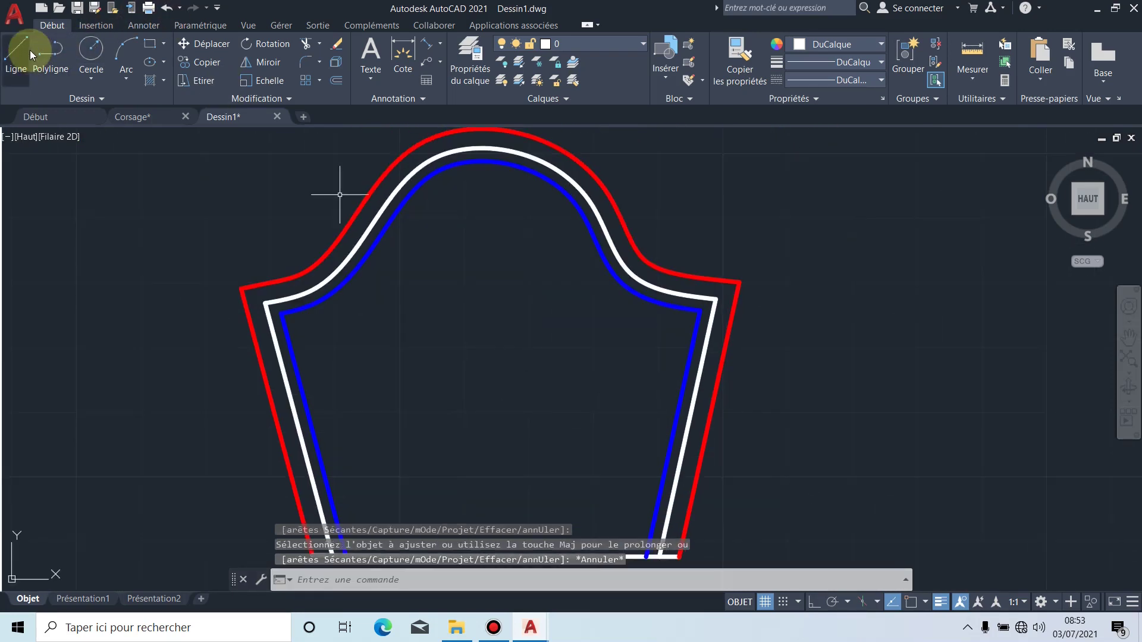
key("Return")
scroll(275, 285, "up", 2)
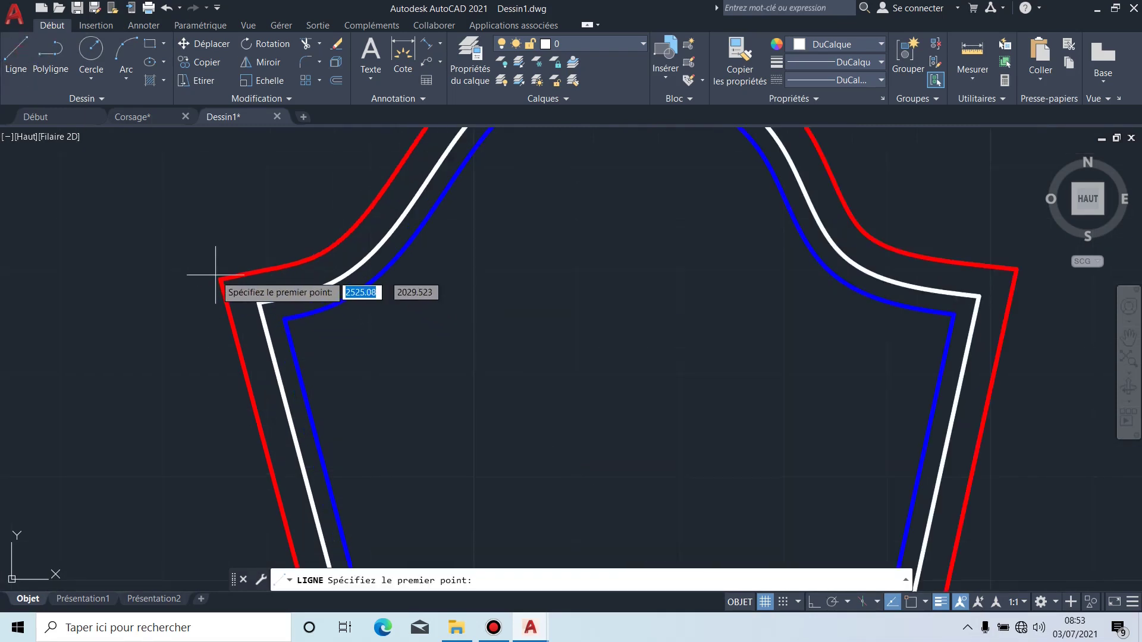
left_click(208, 275)
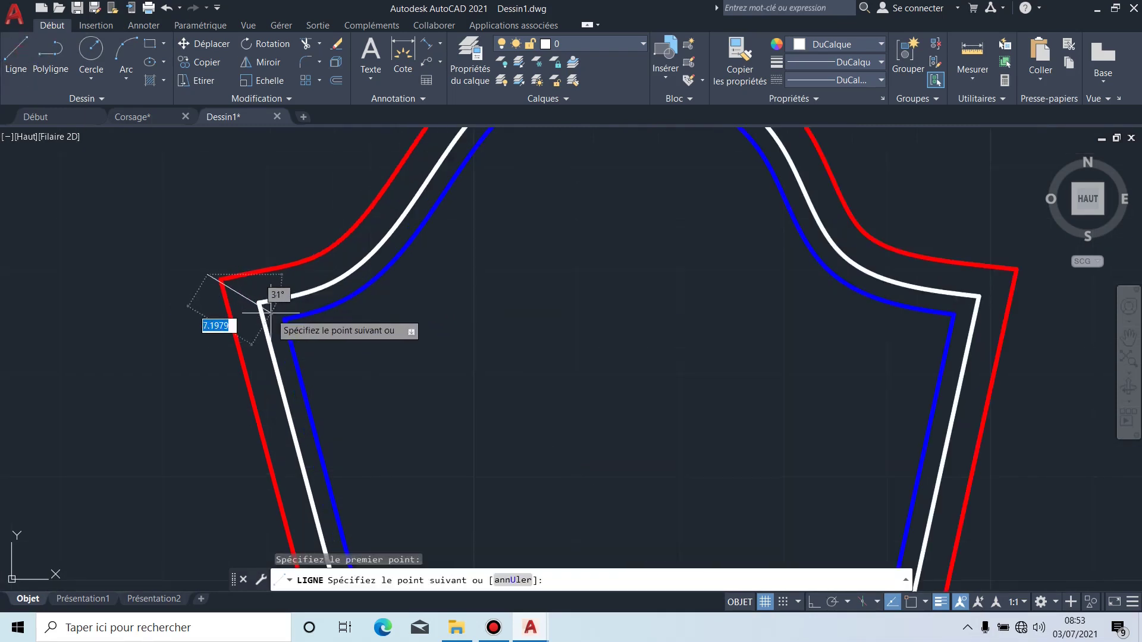
left_click(311, 335)
key("Escape")
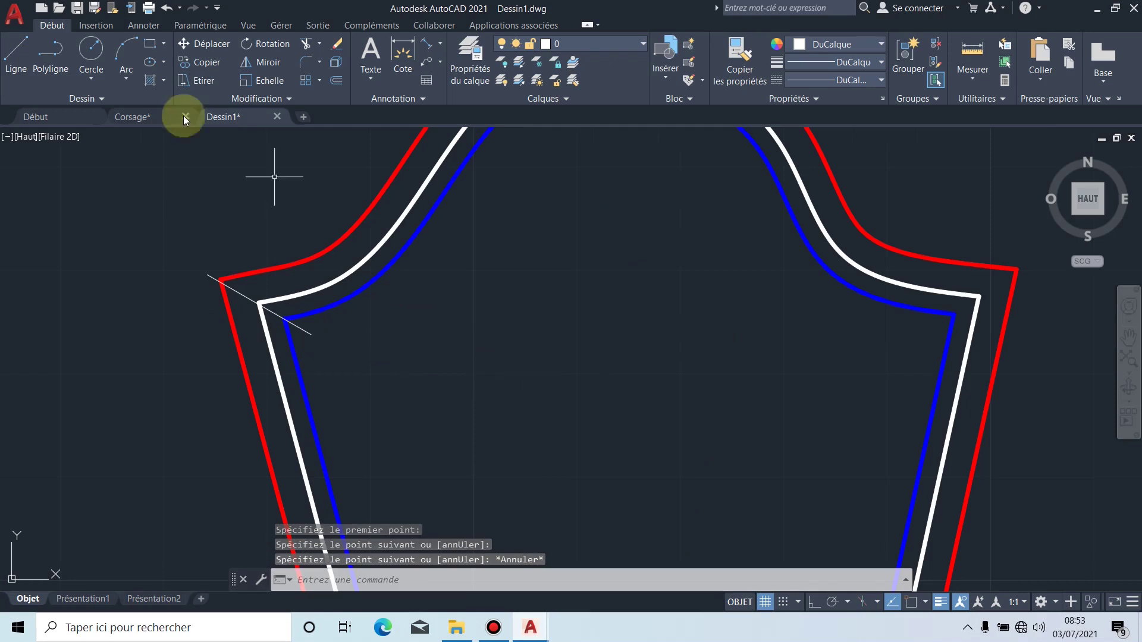
Step: Draw a matching grading line through the blue, white and red corners at the sleeve's right underarm
left_click(12, 58)
middle_click_drag(786, 339, 590, 339)
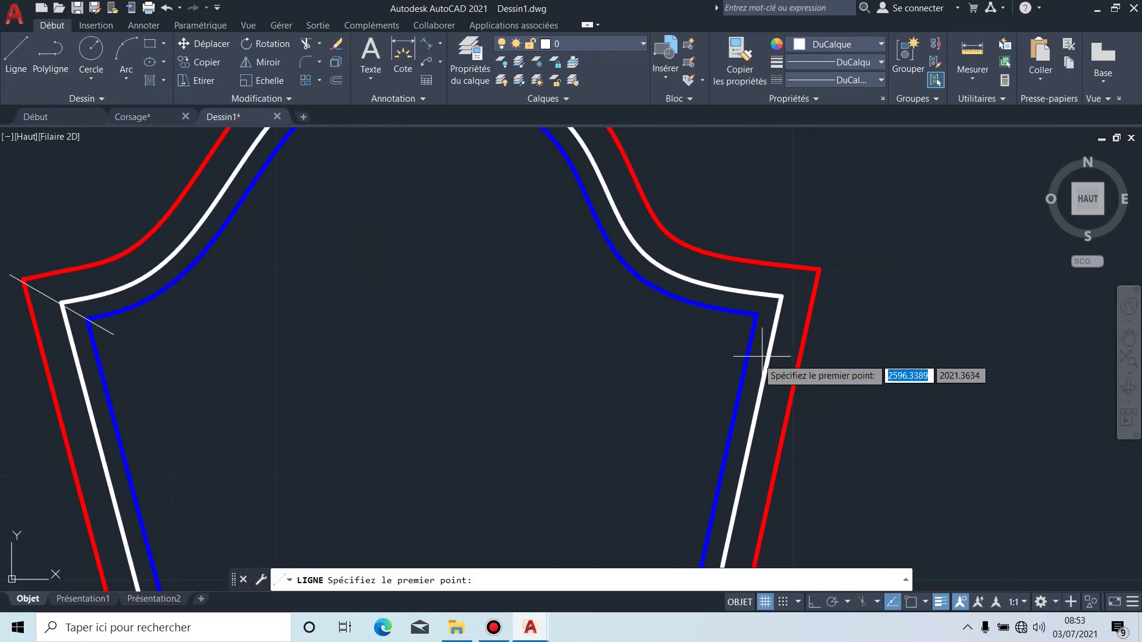
scroll(751, 327, "up", 4)
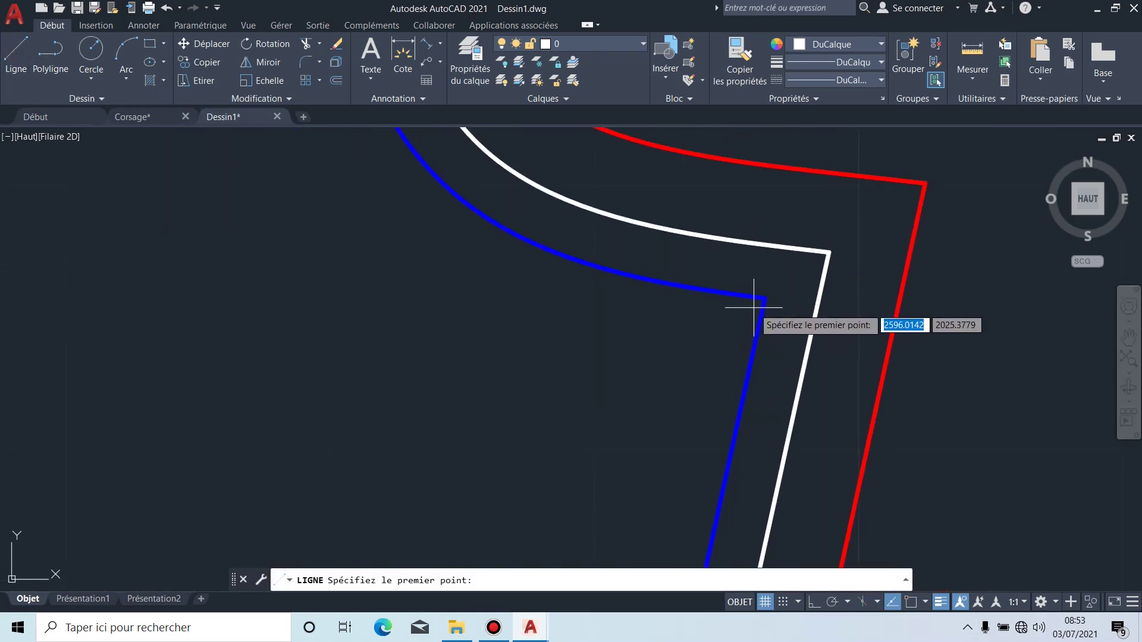
left_click(752, 317)
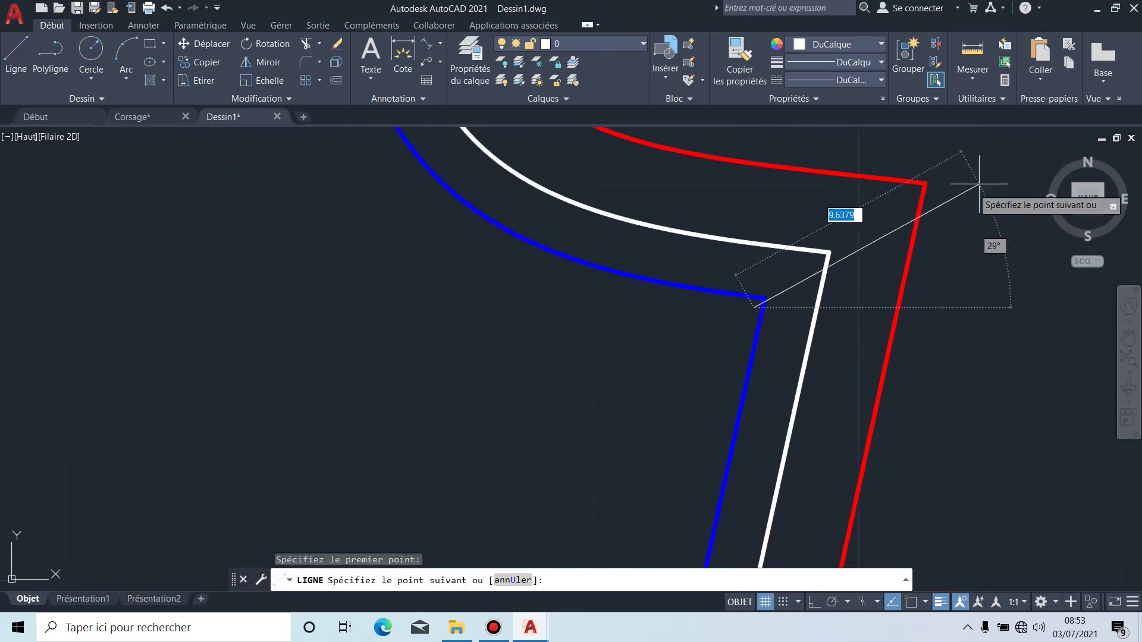
left_click(943, 173)
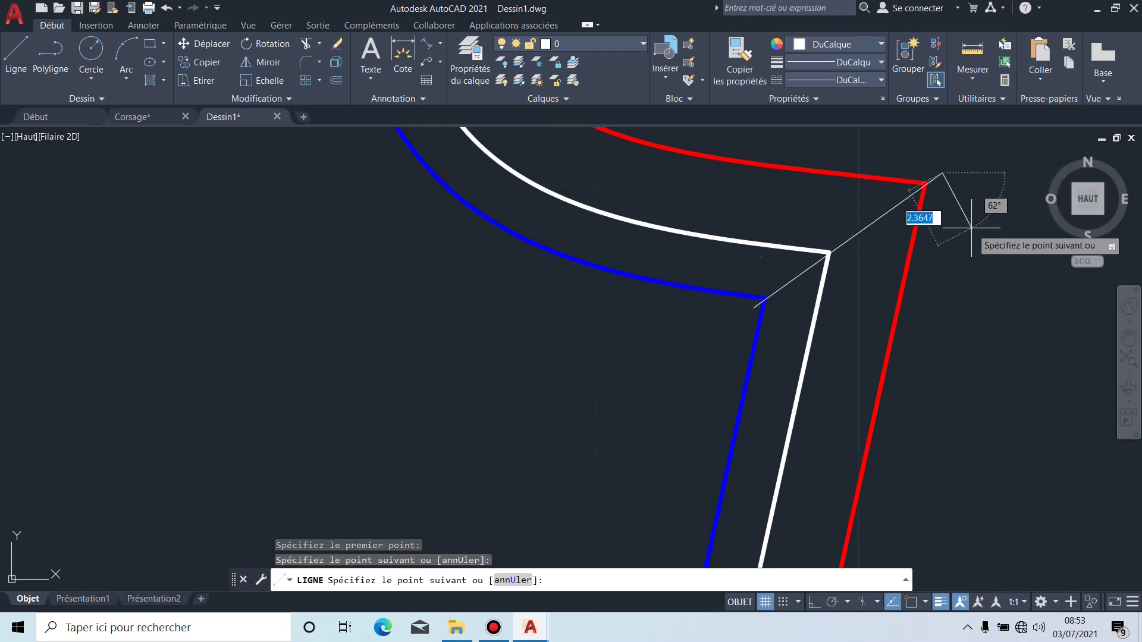
key("Escape")
Step: Place a multiline text box with a diagonal of about 39 in the middle of the sleeve
scroll(956, 243, "down", 6)
mouse_move(811, 330)
middle_mouse_down()
mouse_move(716, 339)
mouse_move(709, 355)
middle_mouse_up()
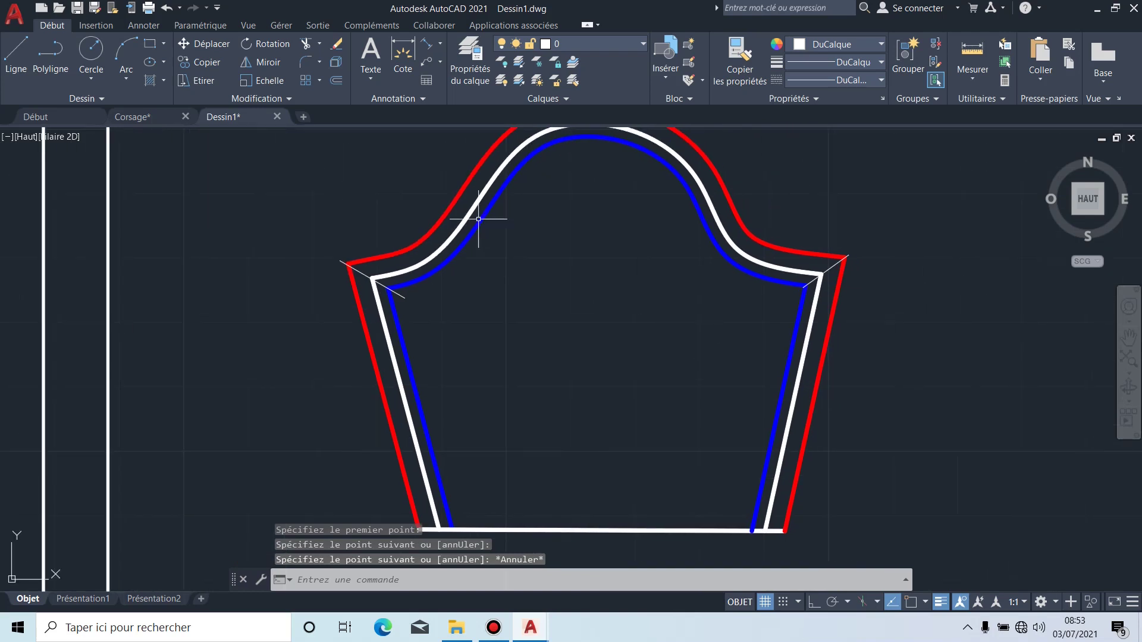
left_click(362, 57)
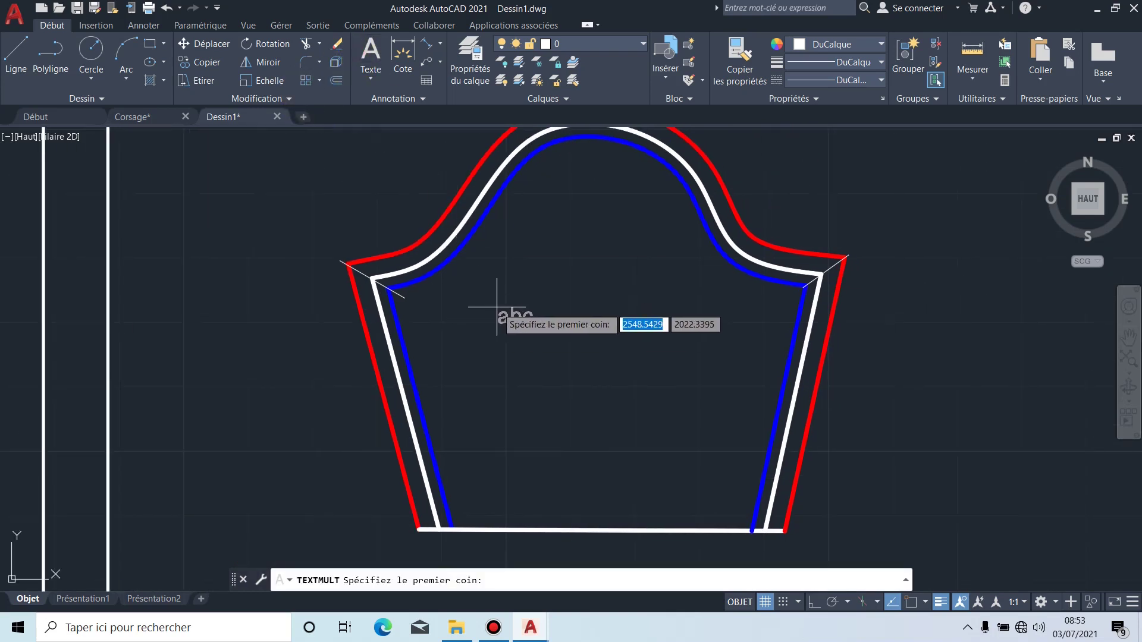
left_click(497, 307)
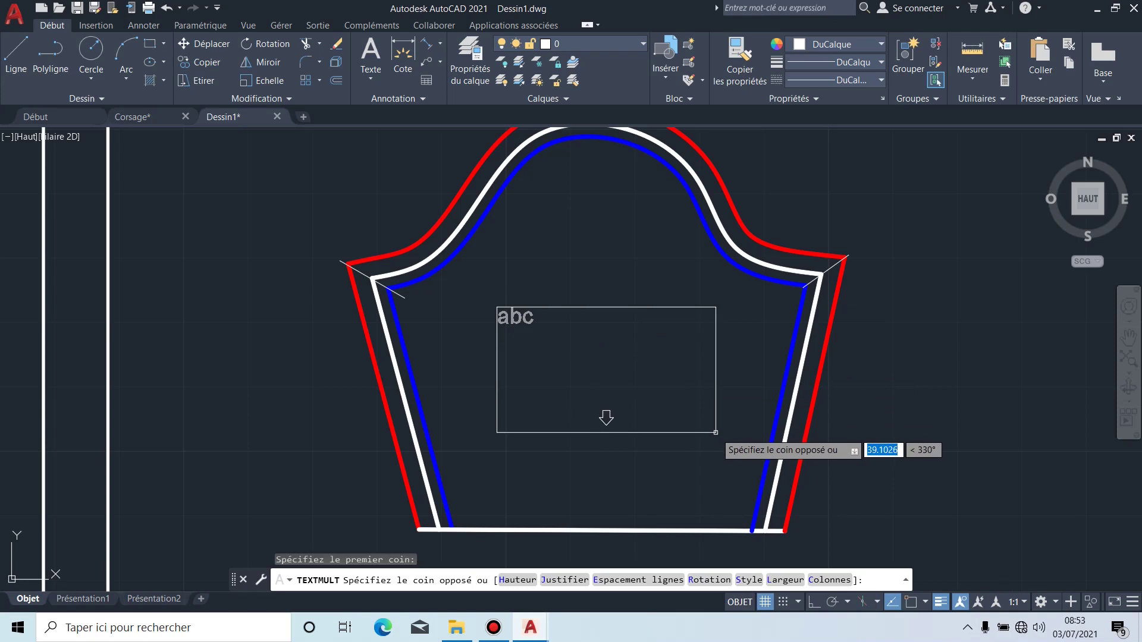
left_click(716, 432)
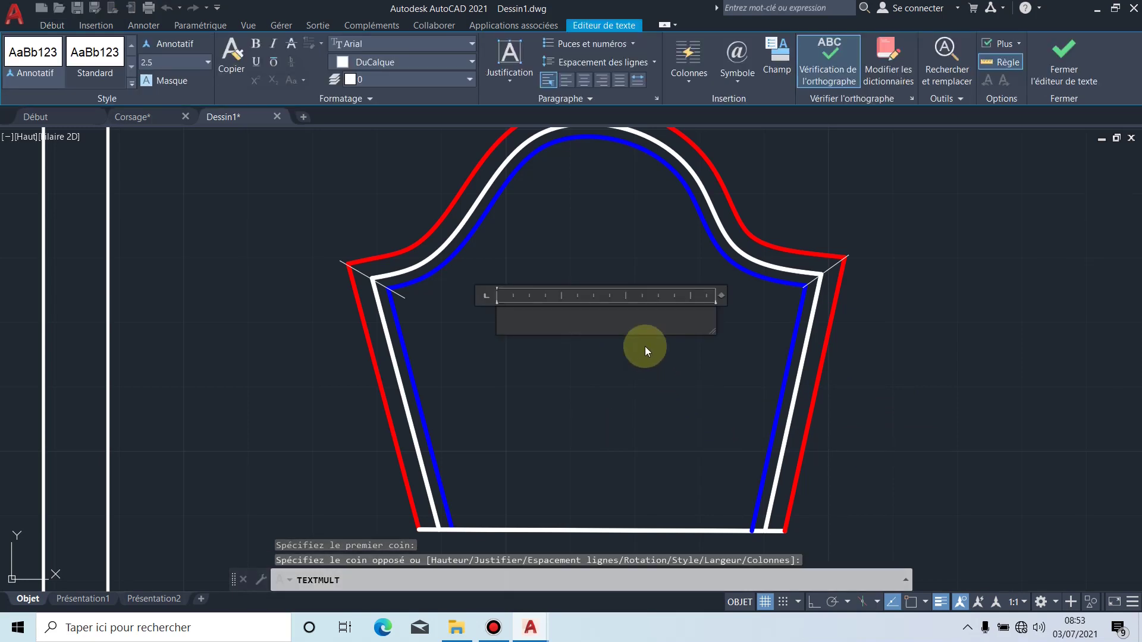
Step: Enter the size labels T38N, T40N and T44N on three separate lines of the sleeve text
type("T4")
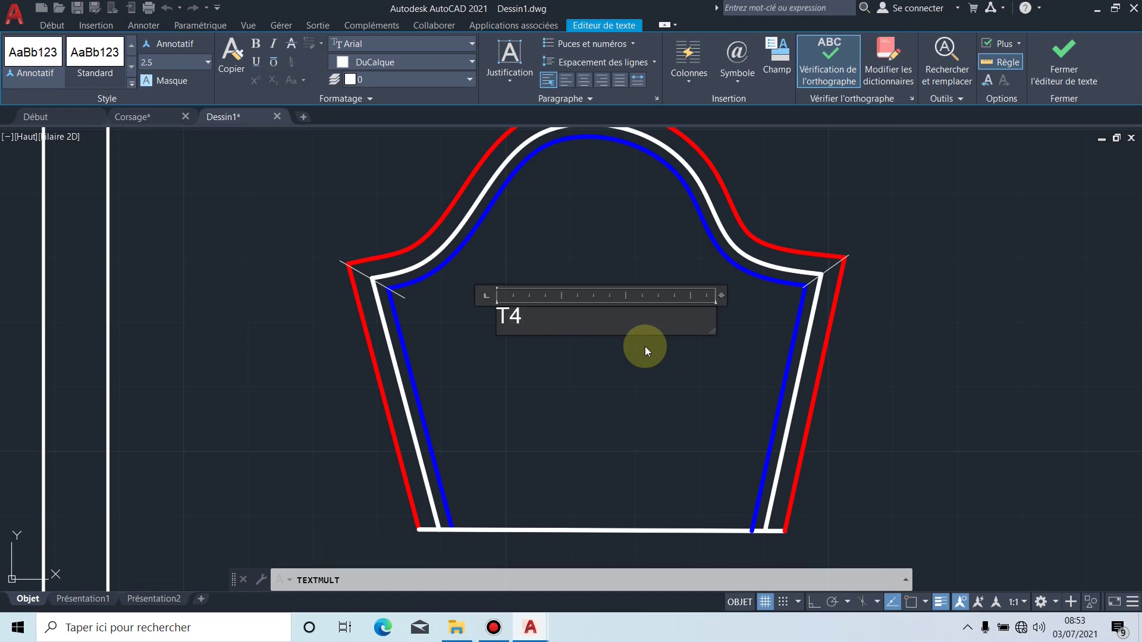
key("BackSpace")
type("36N")
key("Return")
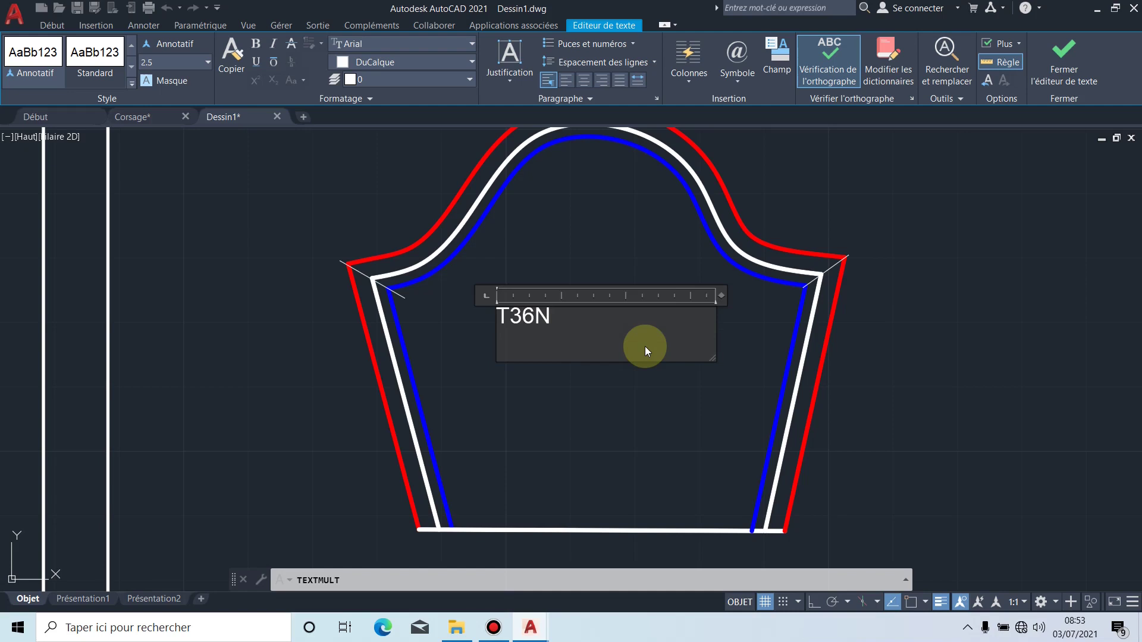
type("T40N")
key("Return")
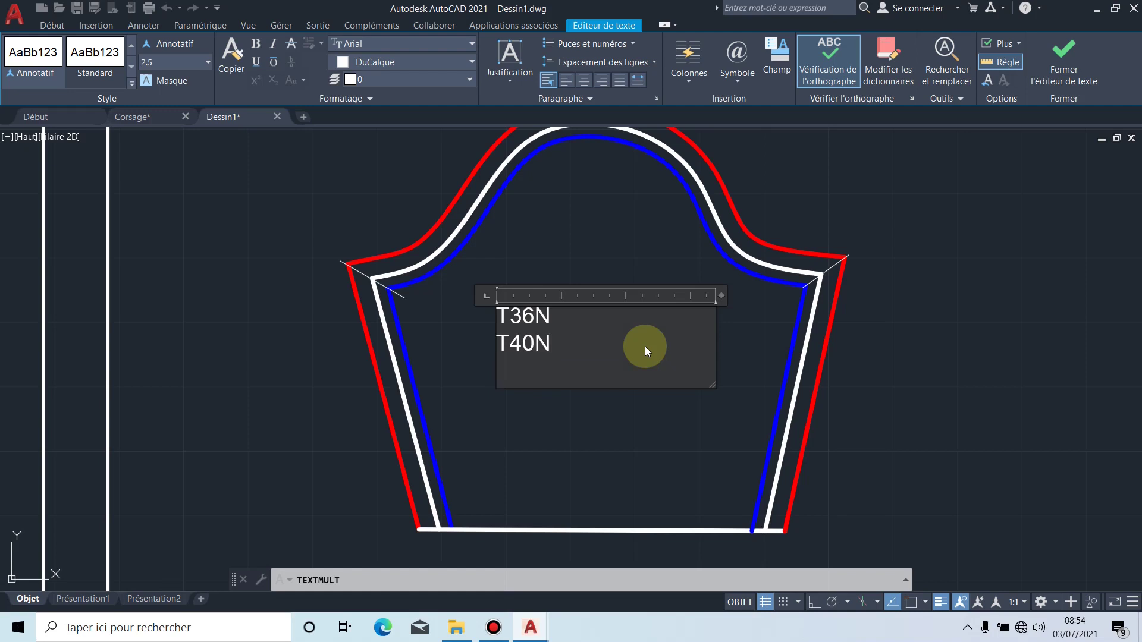
type("T44N")
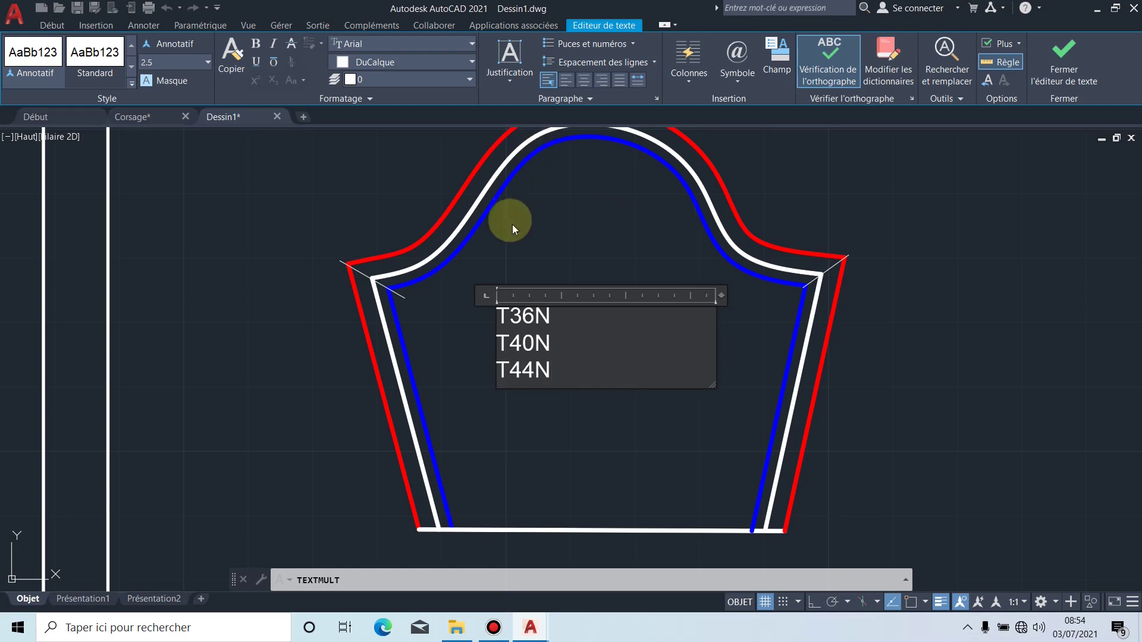
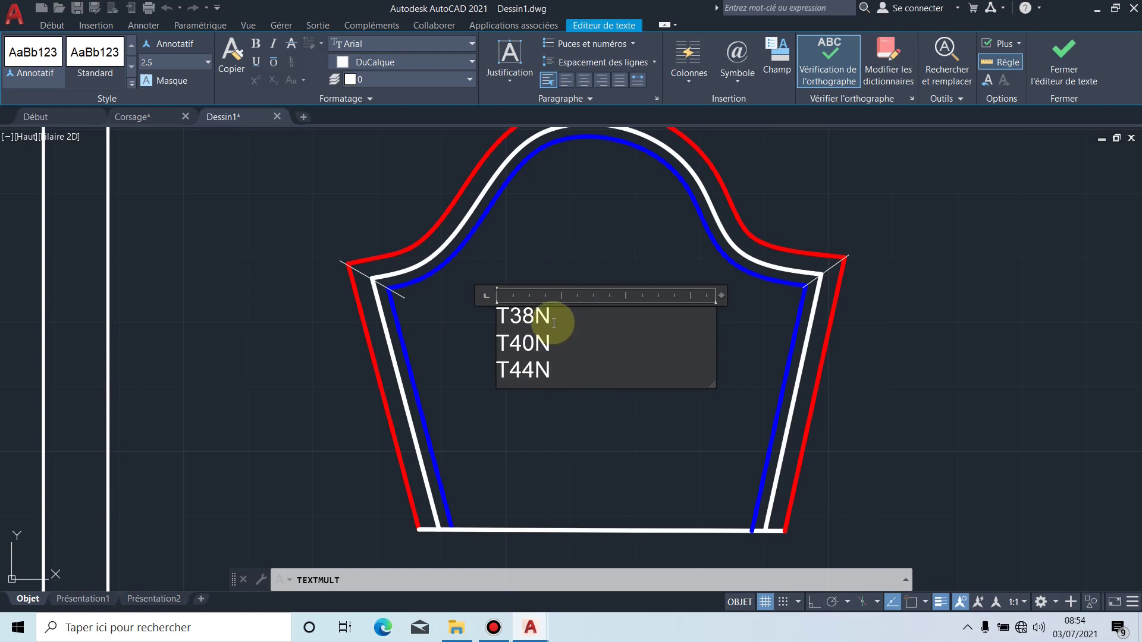
Step: Set the text height of all three size labels to 3
left_click_drag(544, 370, 489, 315)
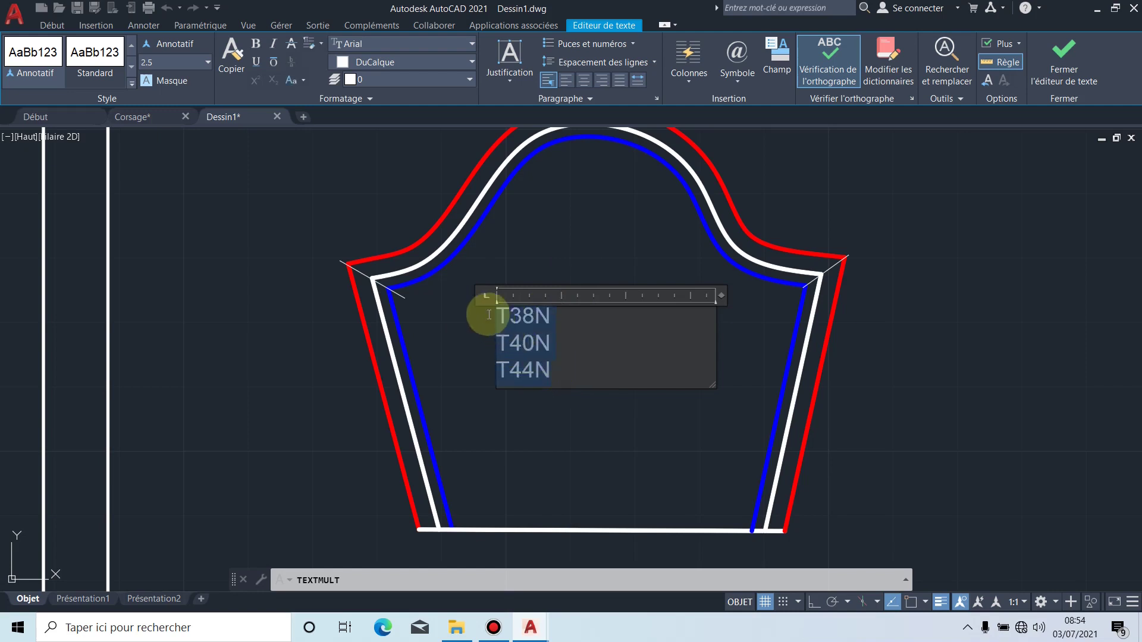
left_click(207, 62)
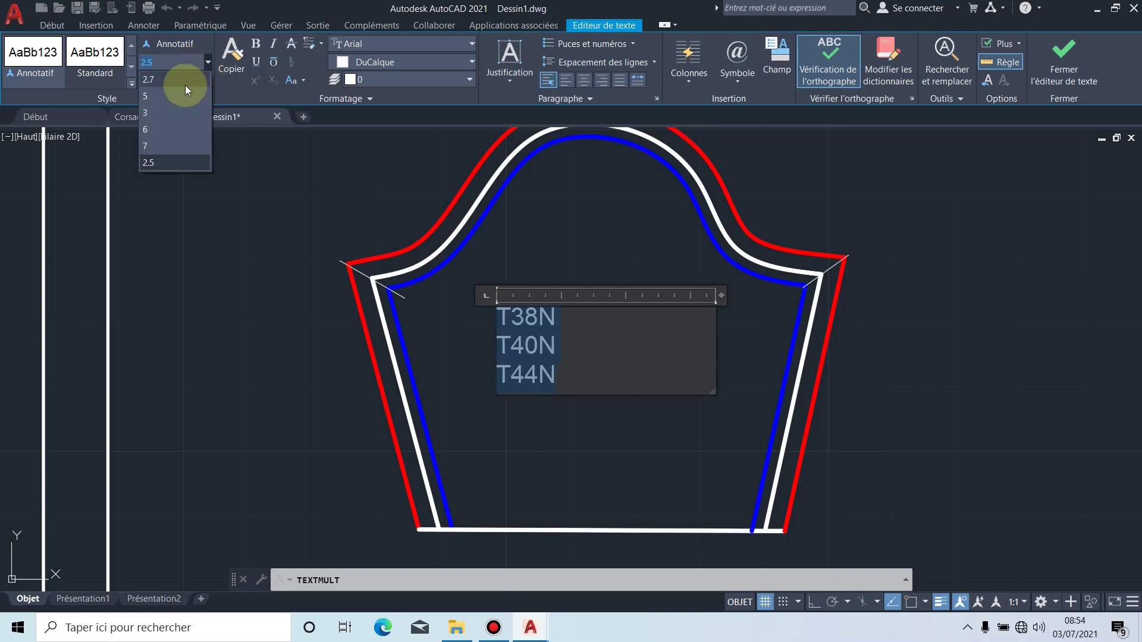
left_click(179, 111)
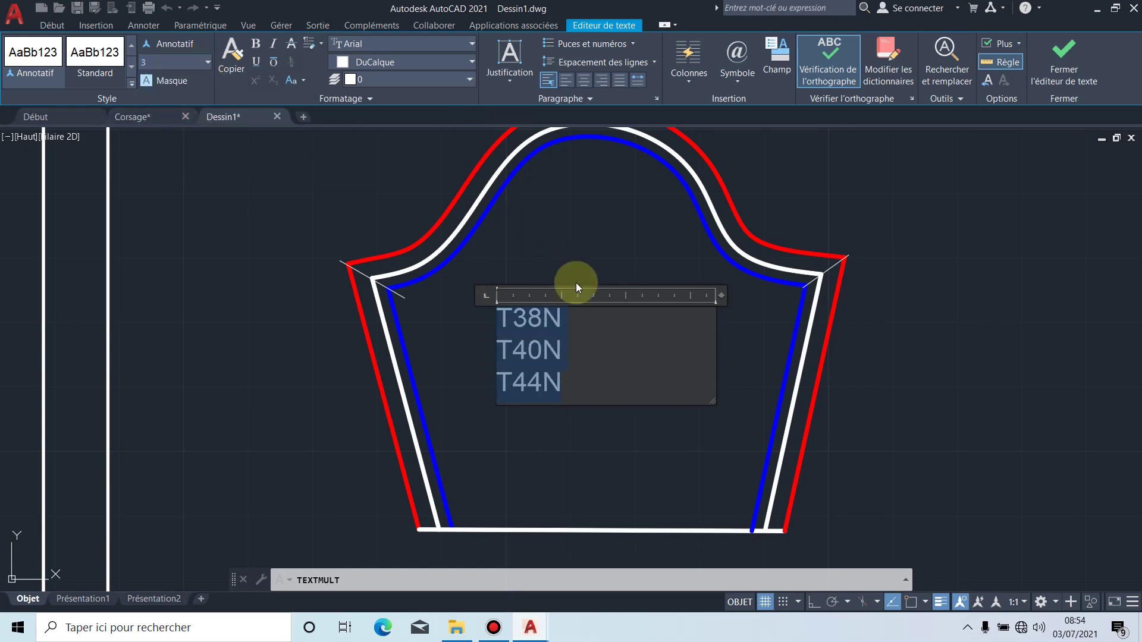
left_click(594, 328)
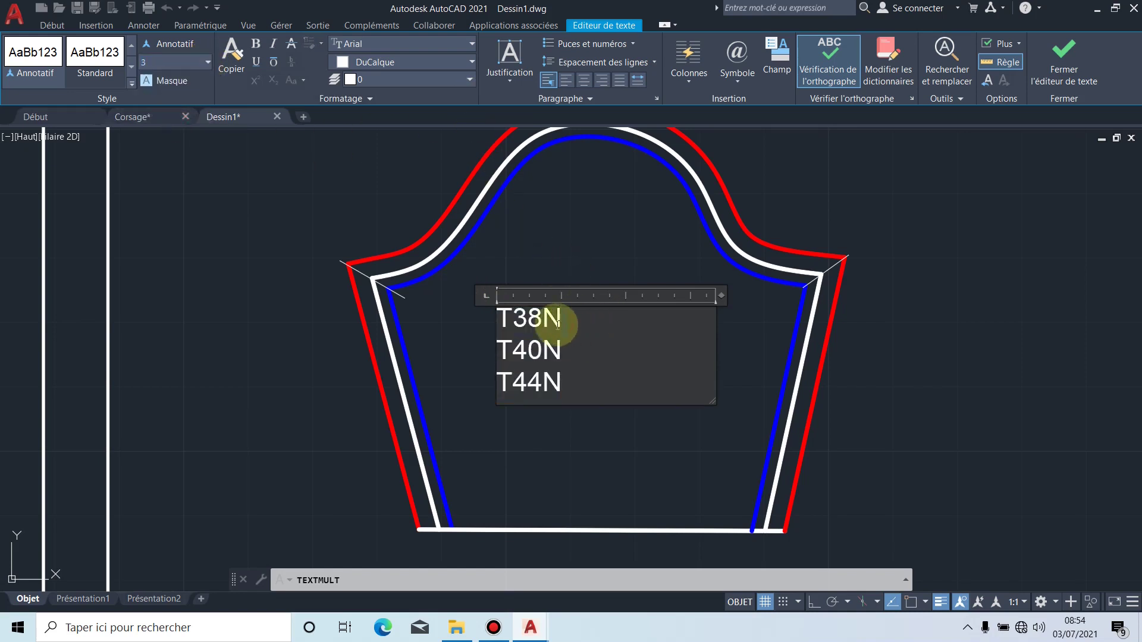
Step: Assign the size label text to the FORT BLEU layer with the T38N line selected, and close the text editor
left_click_drag(558, 321, 499, 323)
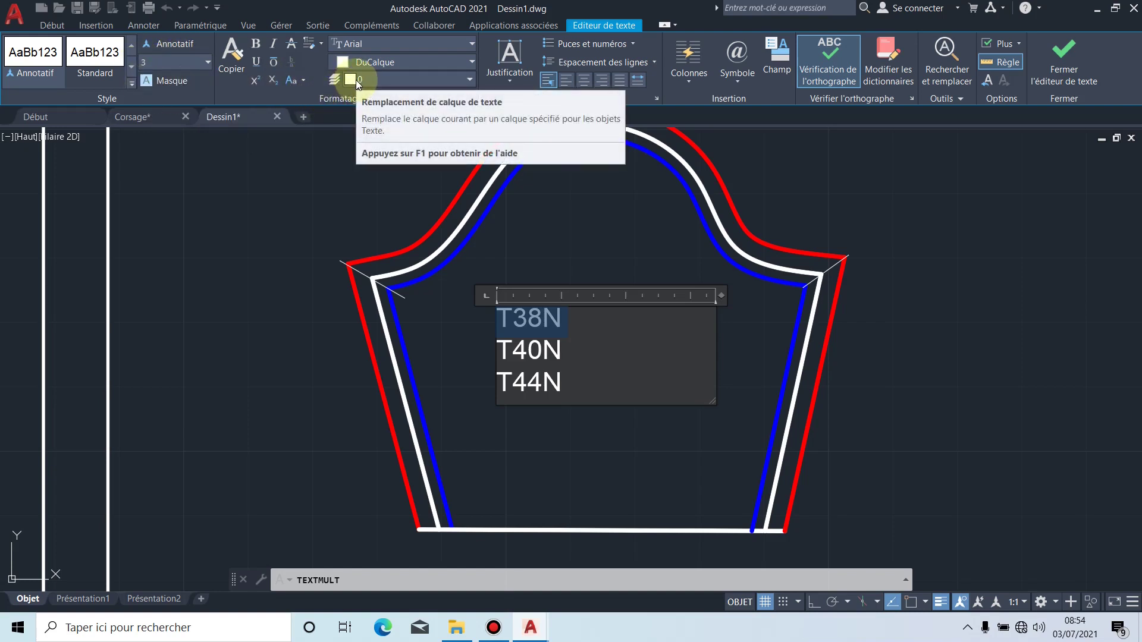
left_click(465, 78)
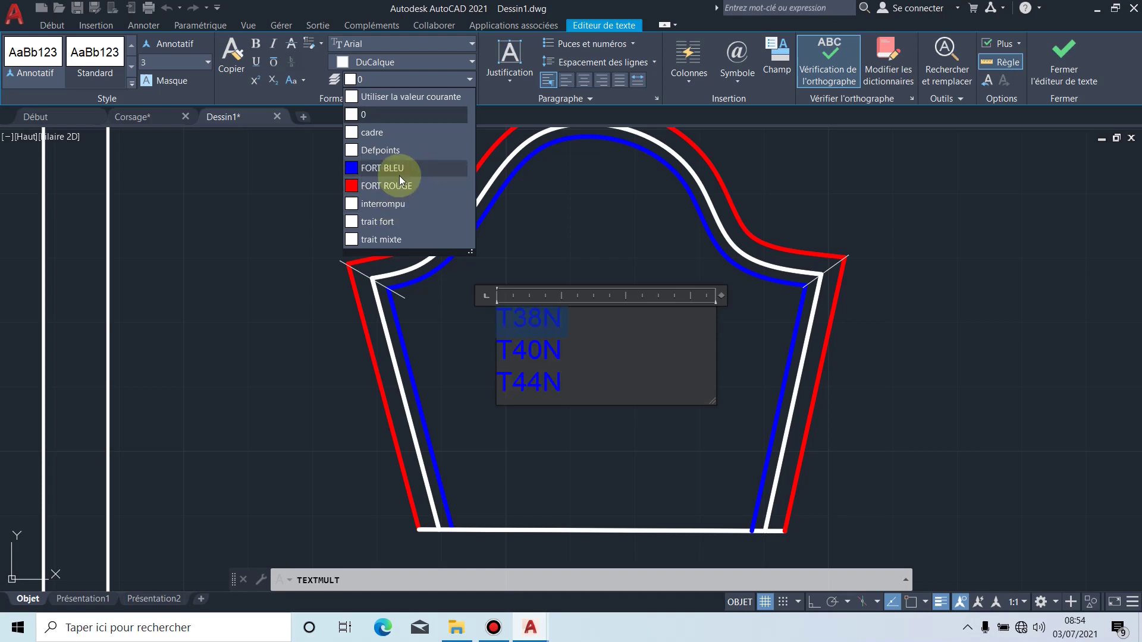
left_click(467, 77)
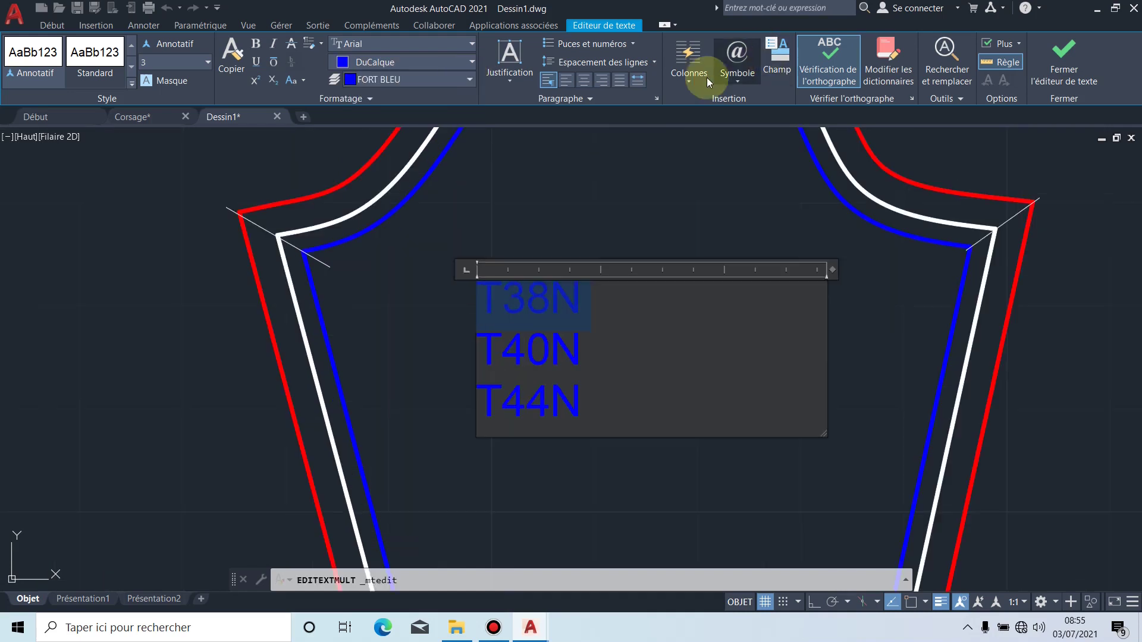
left_click(601, 170)
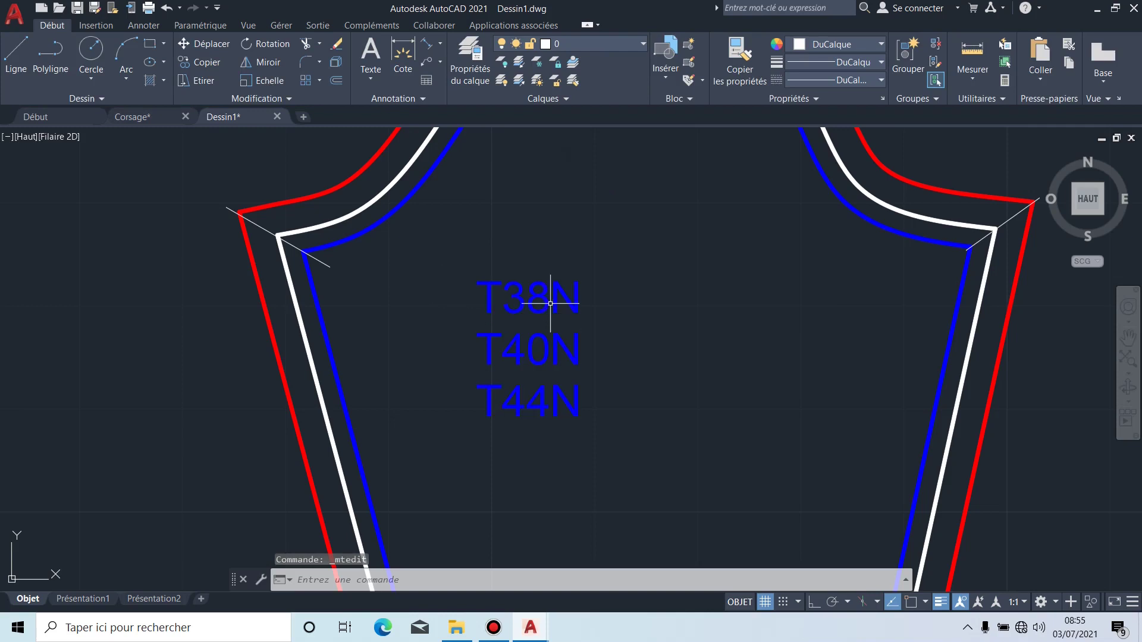
Step: Copy the T40N and T44N lines of the sleeve's size text and delete them, keeping only the T38N line
left_click(552, 297)
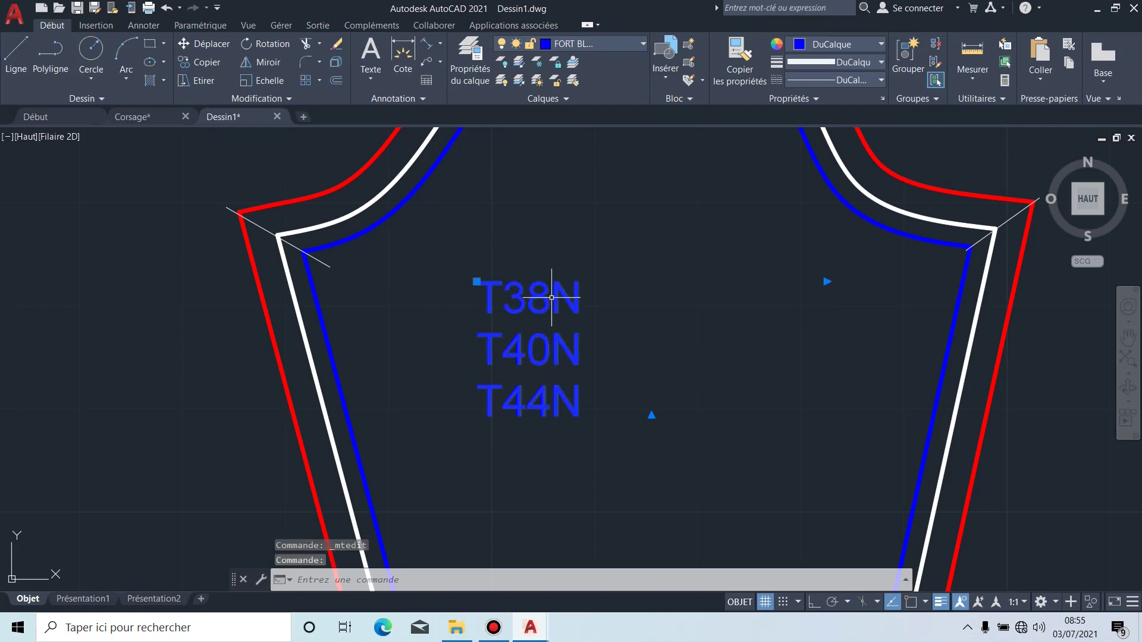
left_click(551, 297)
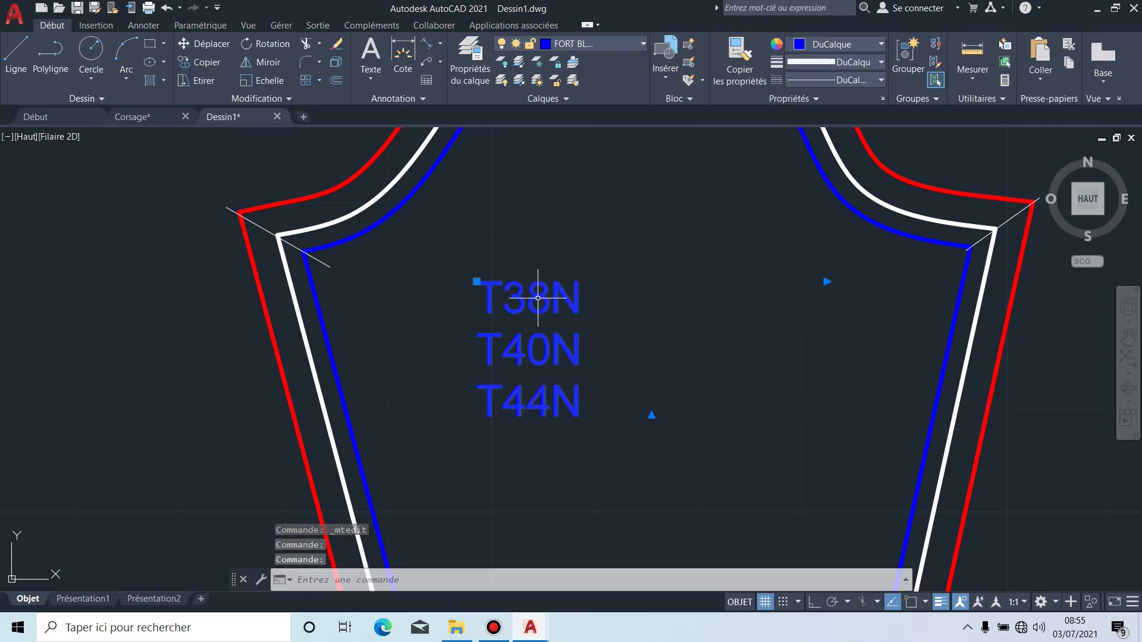
left_click(519, 245)
left_click(533, 306)
double_click(543, 291)
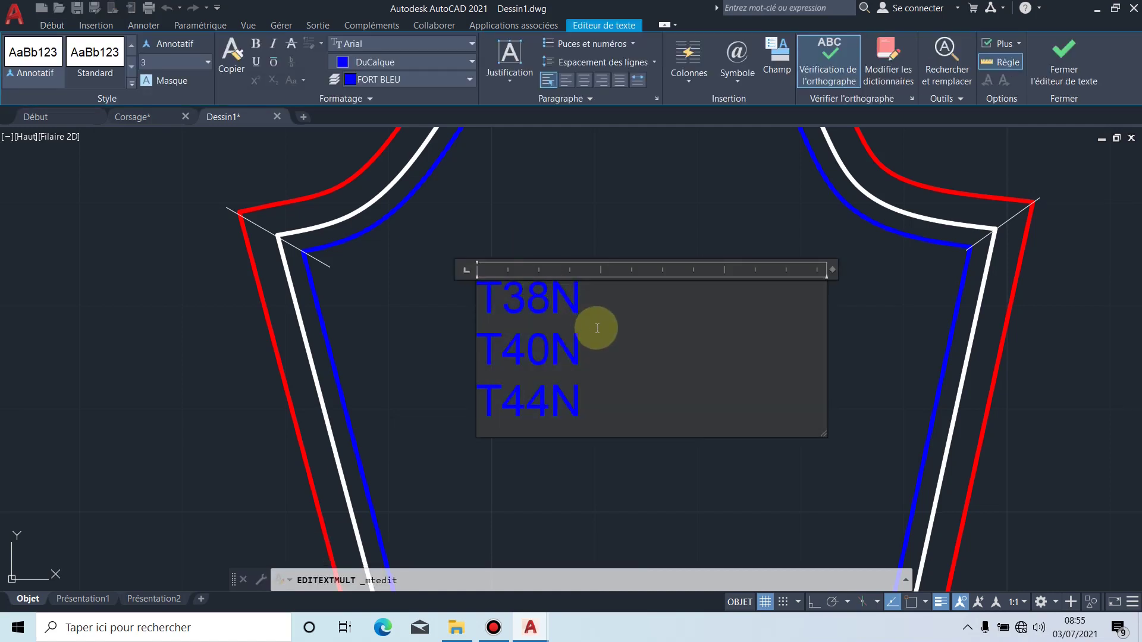
left_click_drag(581, 401, 478, 337)
key("ctrl+c")
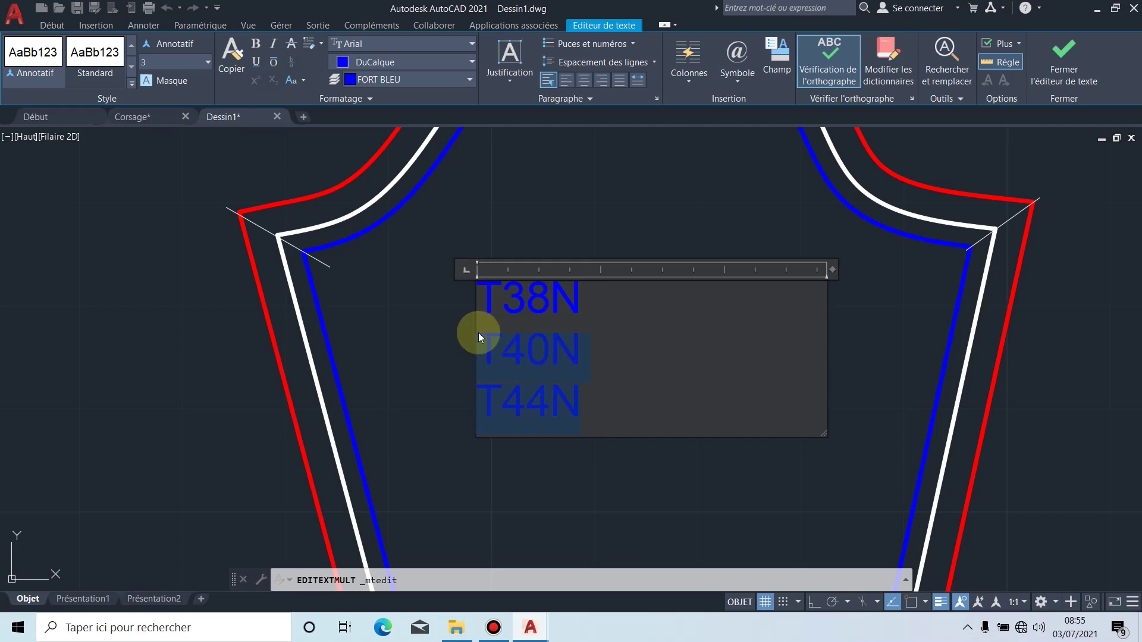
key("Delete")
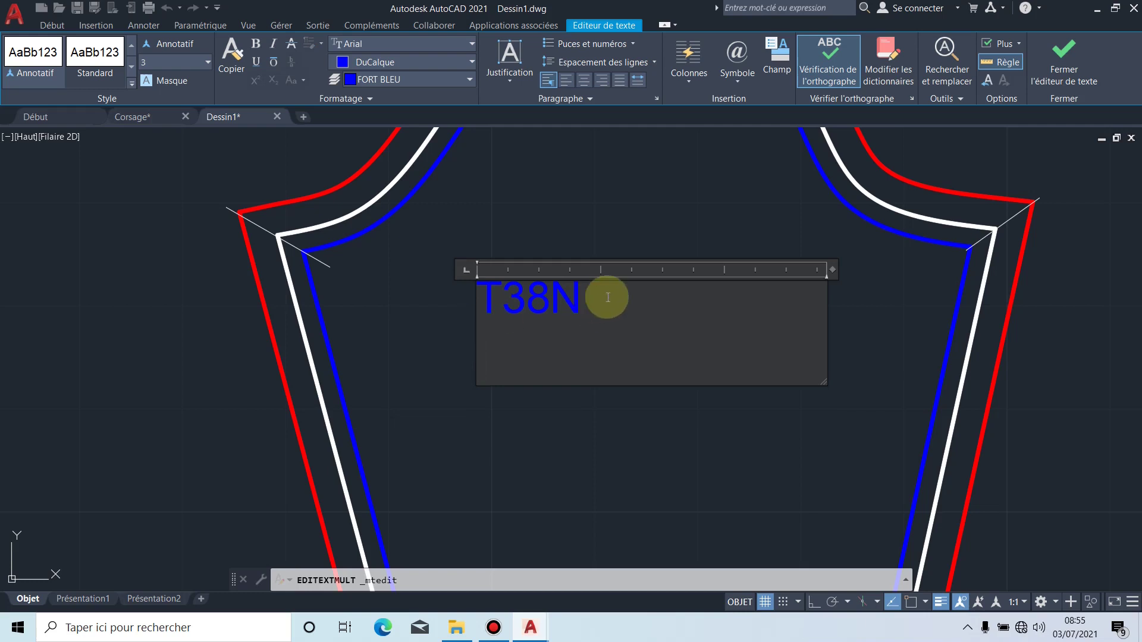
mouse_move(597, 384)
left_mouse_down()
mouse_move(594, 339)
mouse_move(594, 391)
left_mouse_up()
left_click(583, 374)
Step: Copy the T38N label directly below the original as a separate text object
left_click(530, 288)
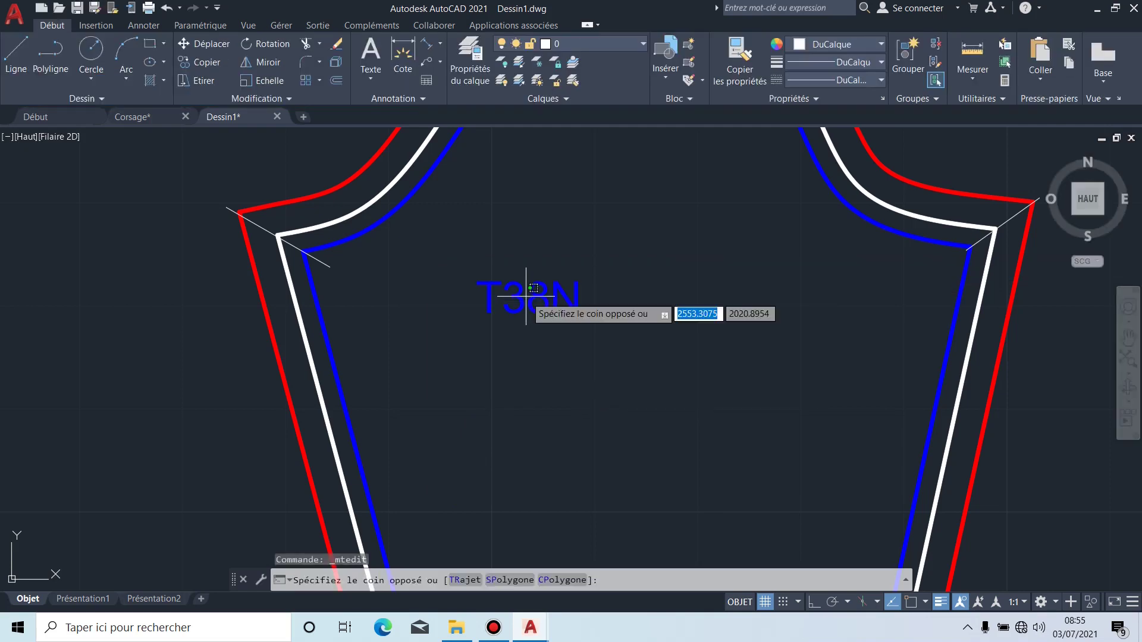
left_click(526, 296)
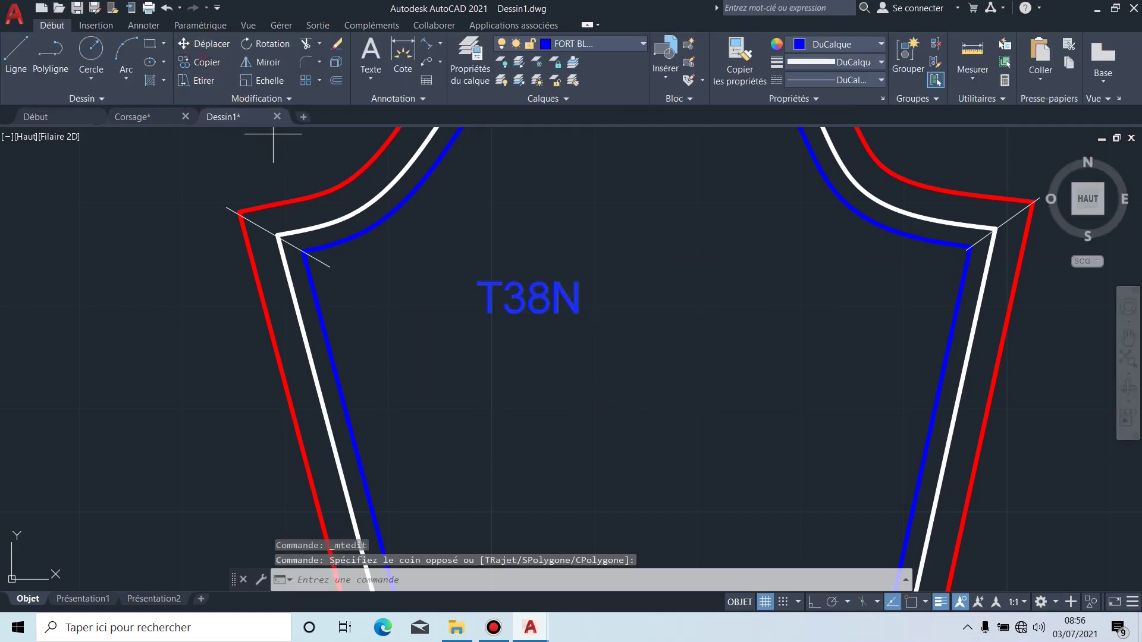
left_click(206, 62)
left_click(538, 287)
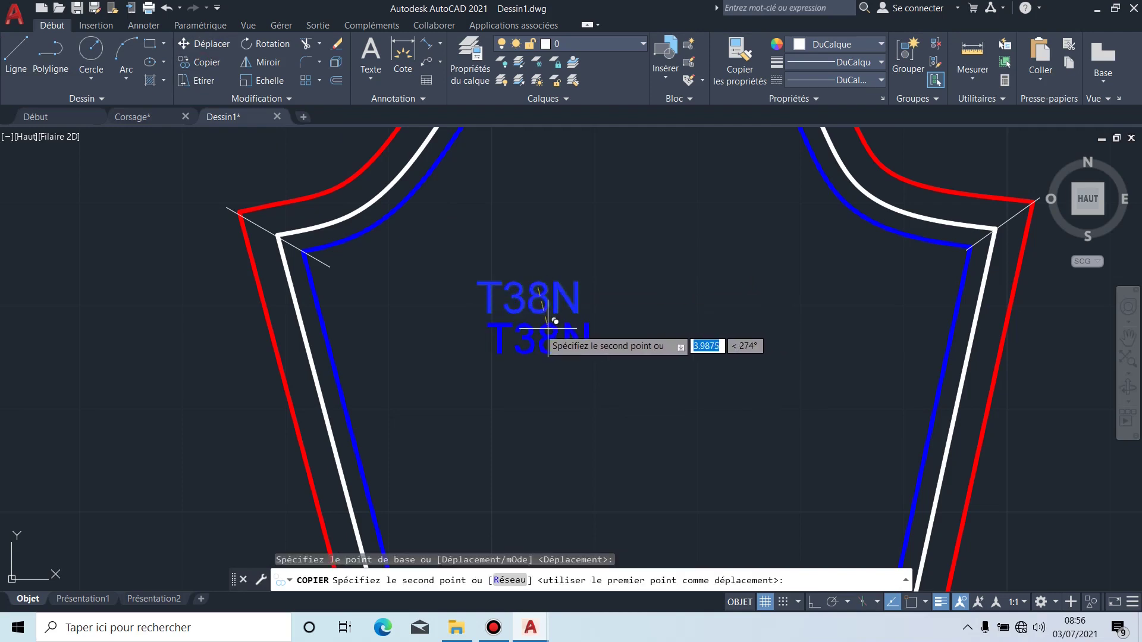
left_click(539, 331)
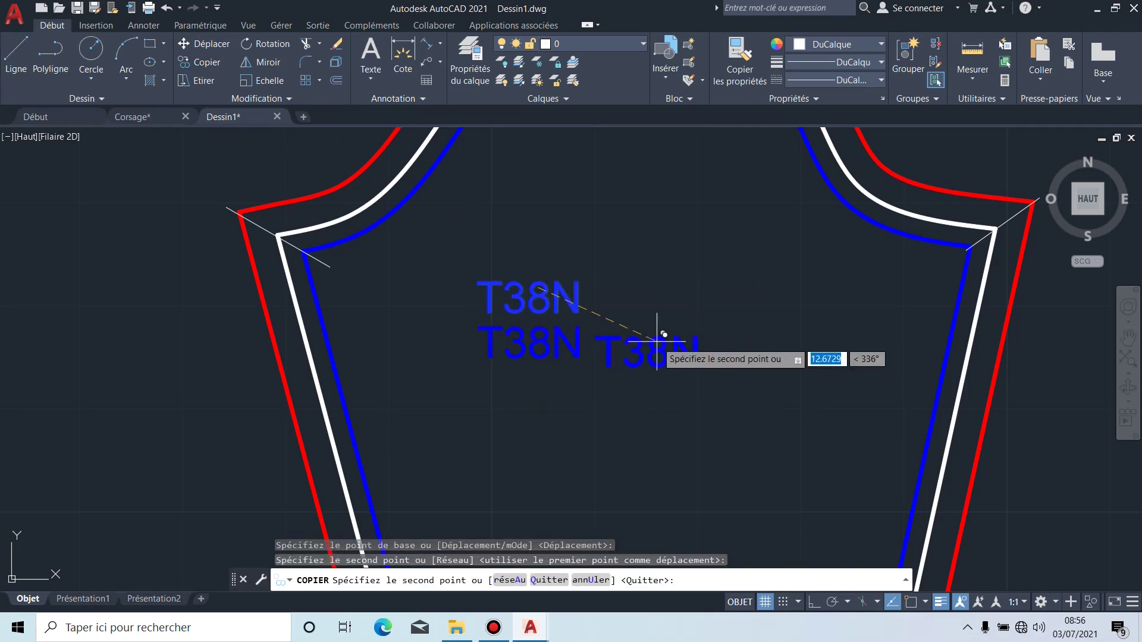
key("Escape")
Step: Change the lower copy of the label to T40N and delete the leftover T44N from its second column
double_click(567, 343)
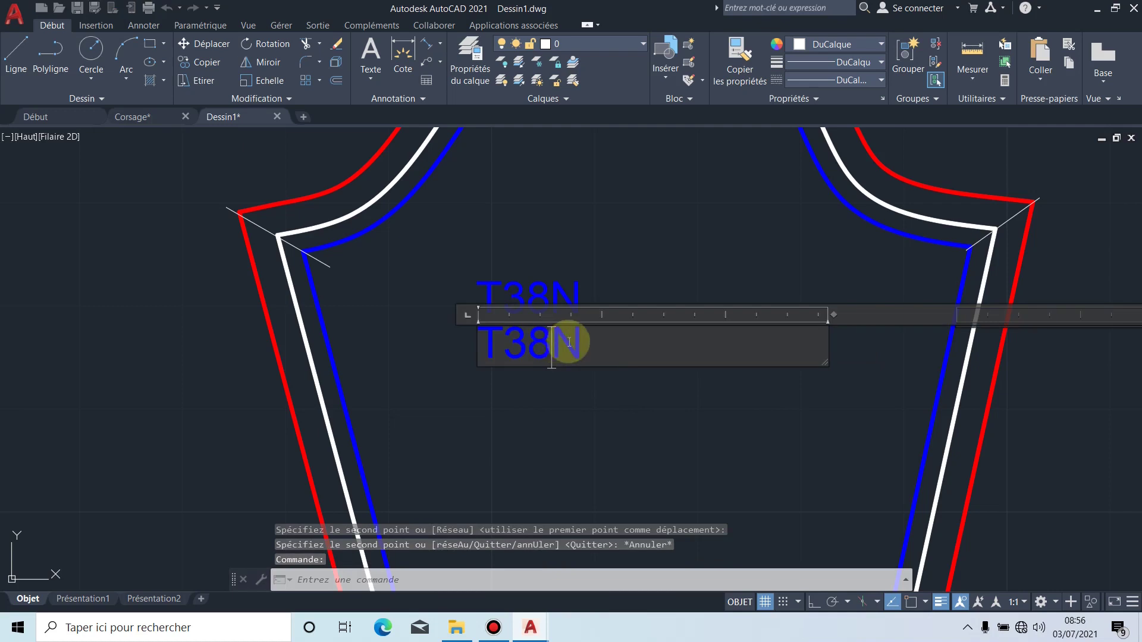
left_click_drag(582, 339, 437, 351)
type("T40N")
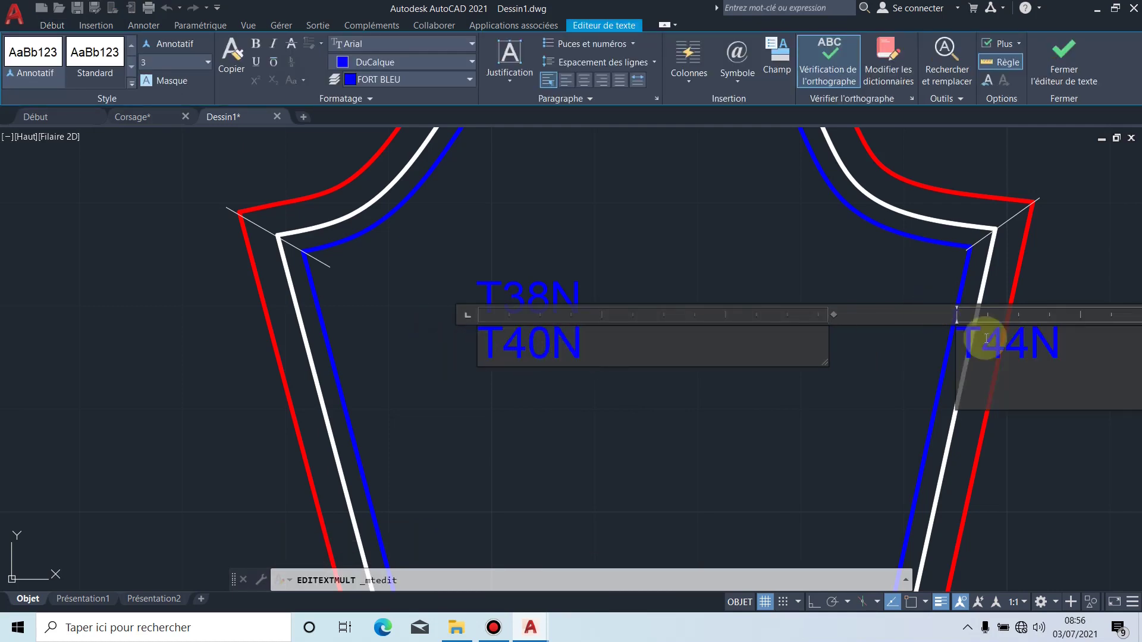
left_click_drag(1094, 342, 940, 340)
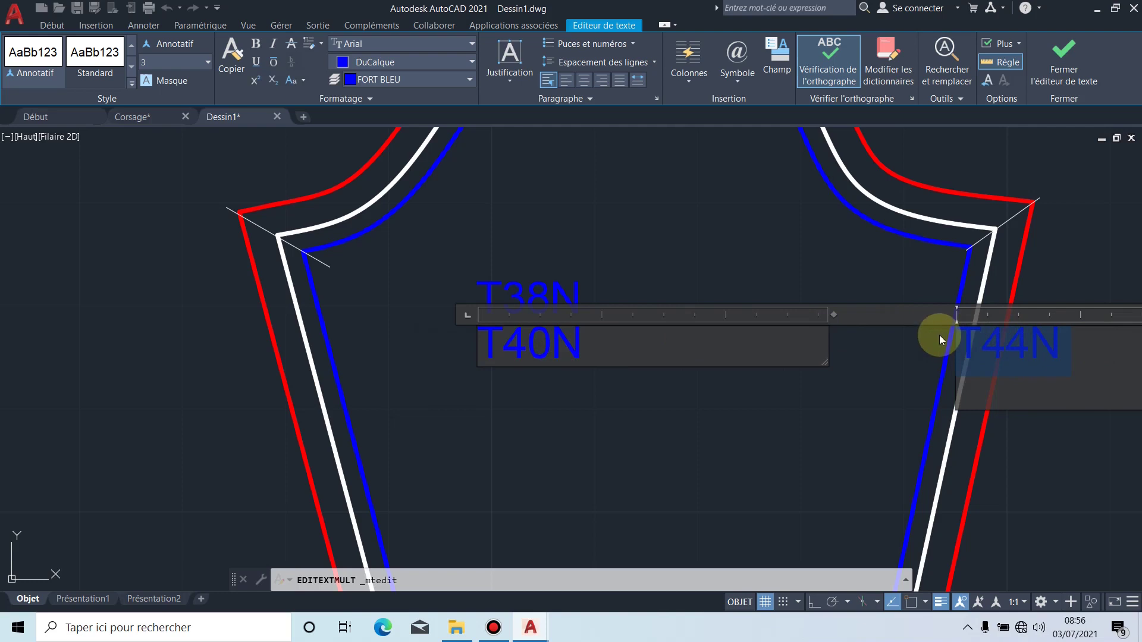
key("Delete")
Step: Assign the T40N label to the FORT ROUGE layer and close the text editor
left_click_drag(688, 351, 431, 348)
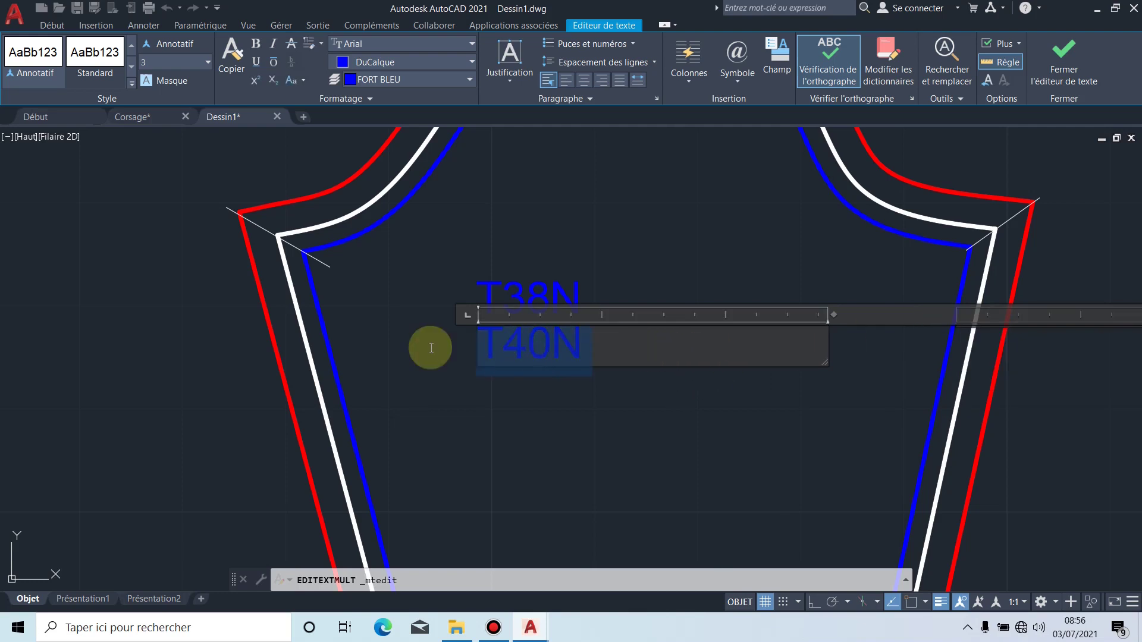
left_click(470, 79)
left_click(414, 174)
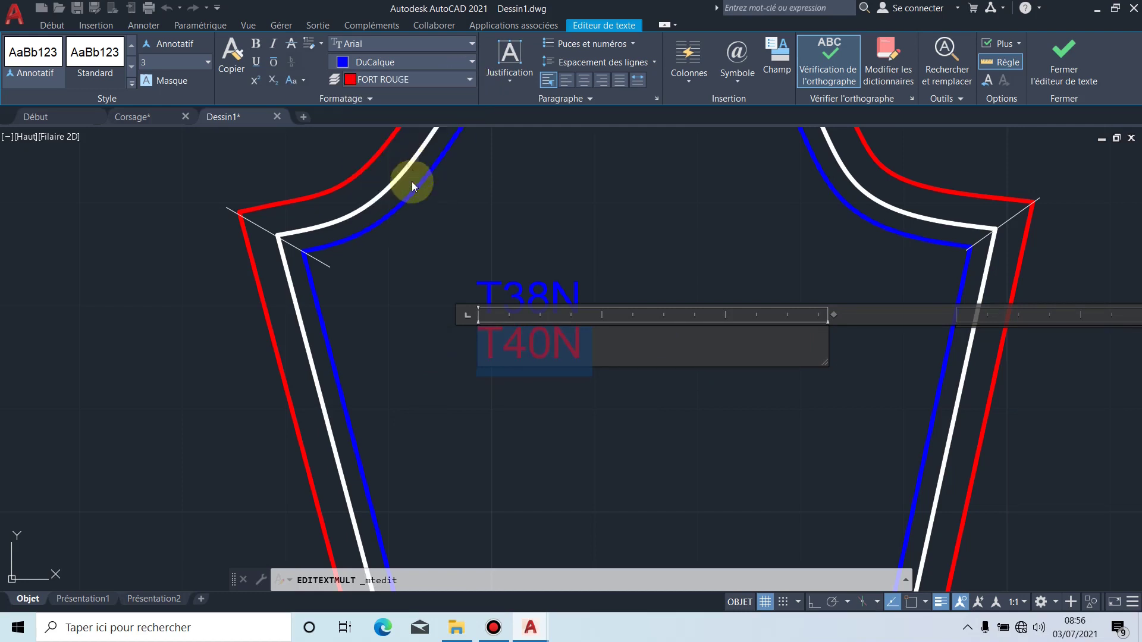
left_click(493, 400)
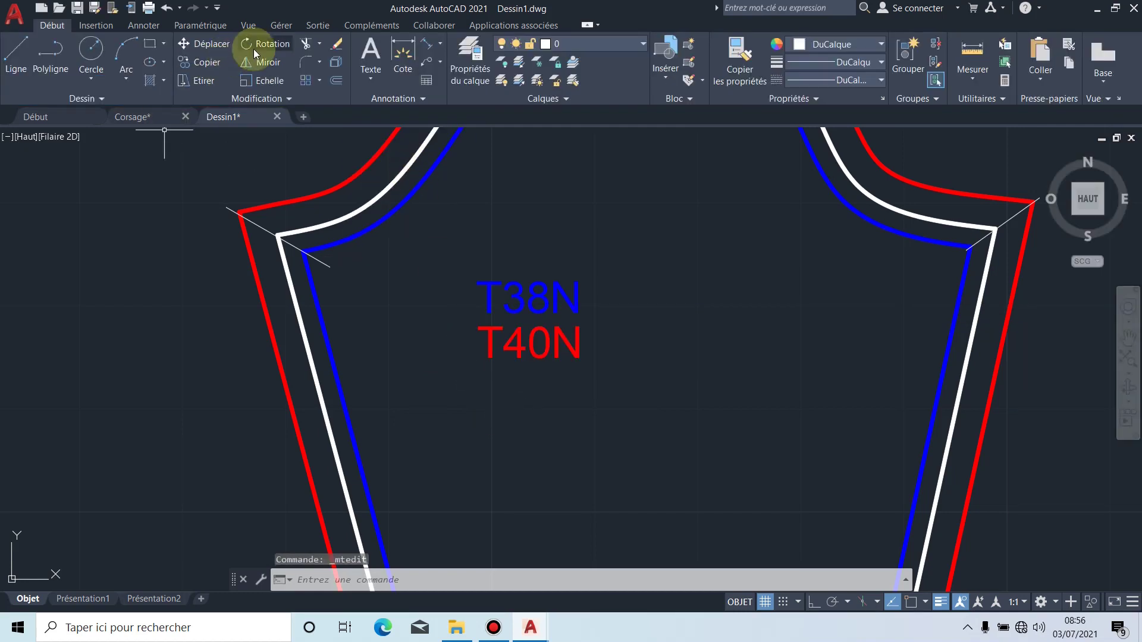
Step: Create a text box below the T40N label, paste the copied size lines and delete its T40N line, keeping T44N
left_click(373, 51)
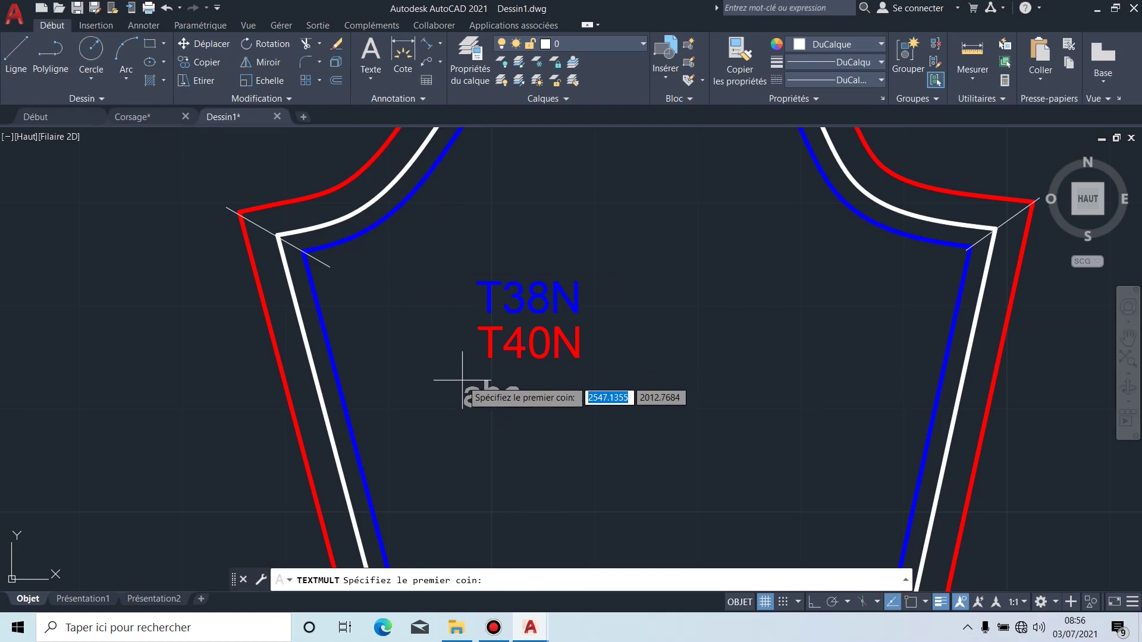
left_click(468, 381)
left_click(591, 441)
key("ctrl+v")
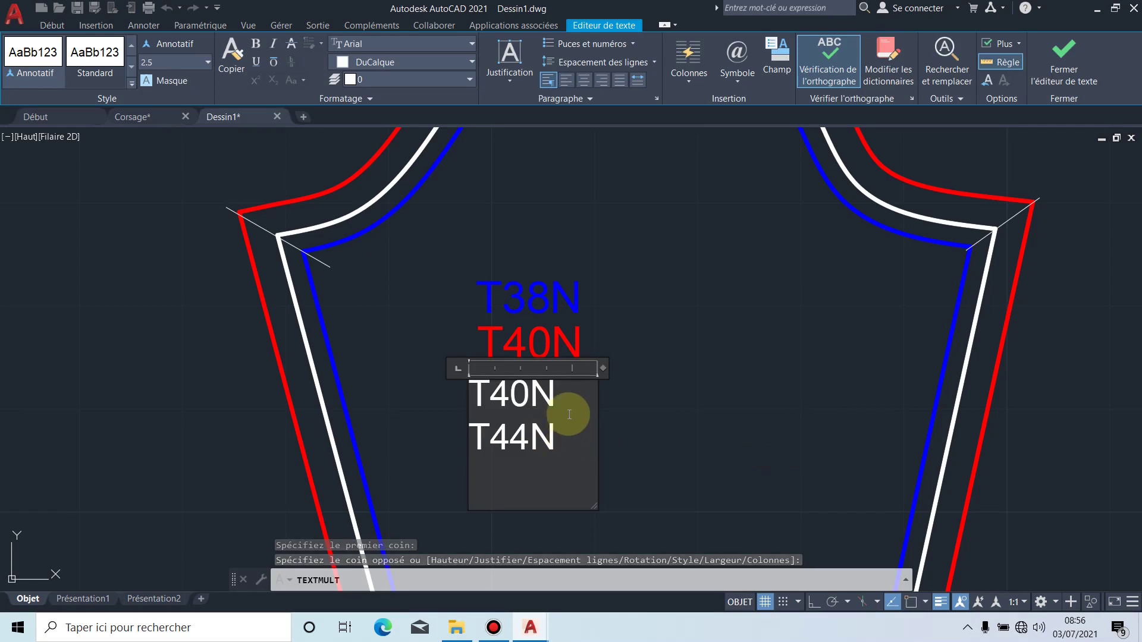
left_click_drag(570, 394, 443, 390)
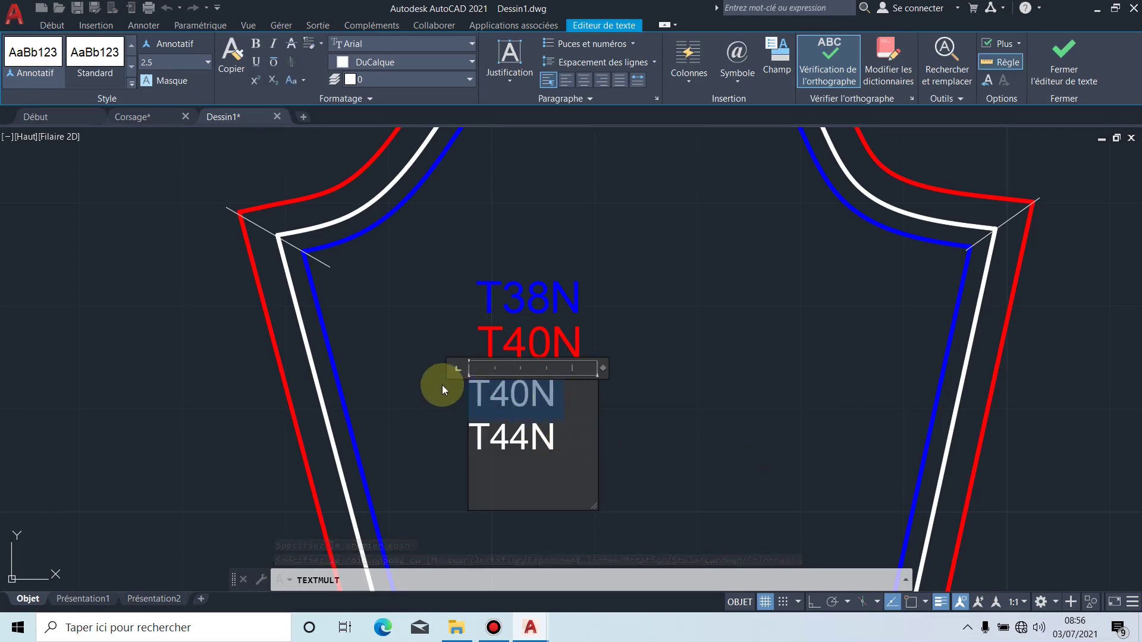
key("Delete")
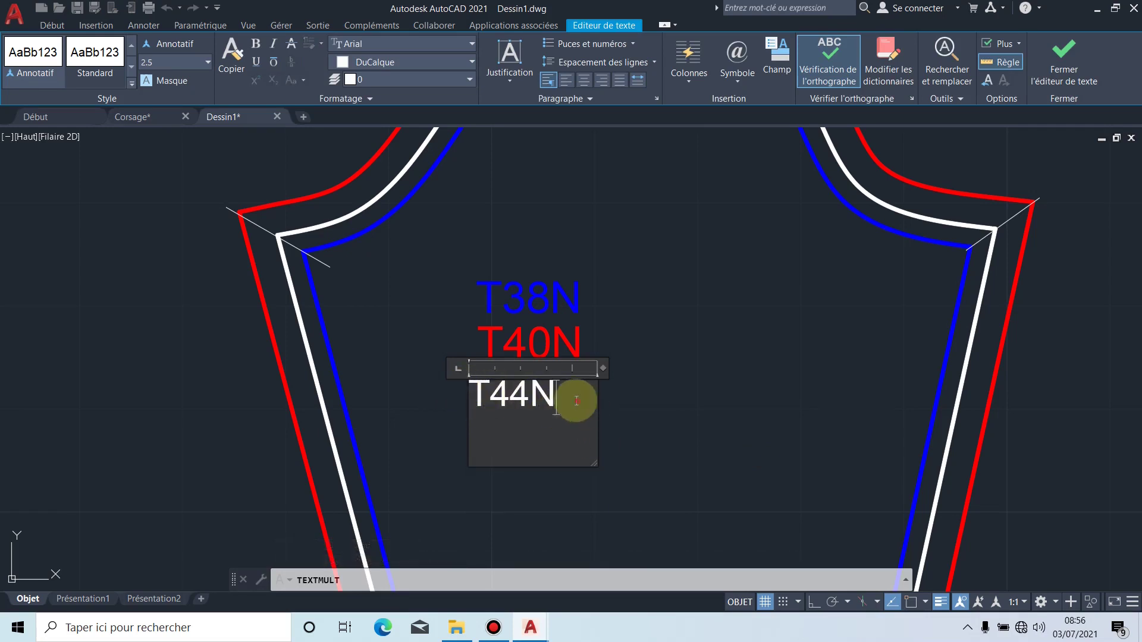
Step: Assign the new T44N label to the FORT ROUGE layer and close the text editor
left_click_drag(579, 395, 451, 385)
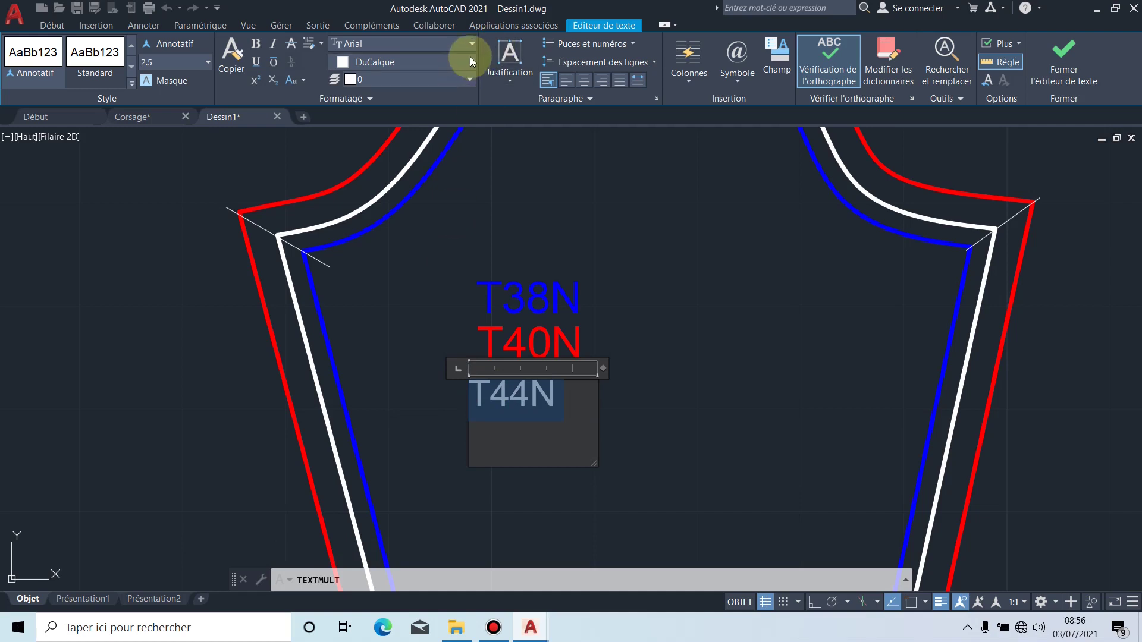
left_click(473, 79)
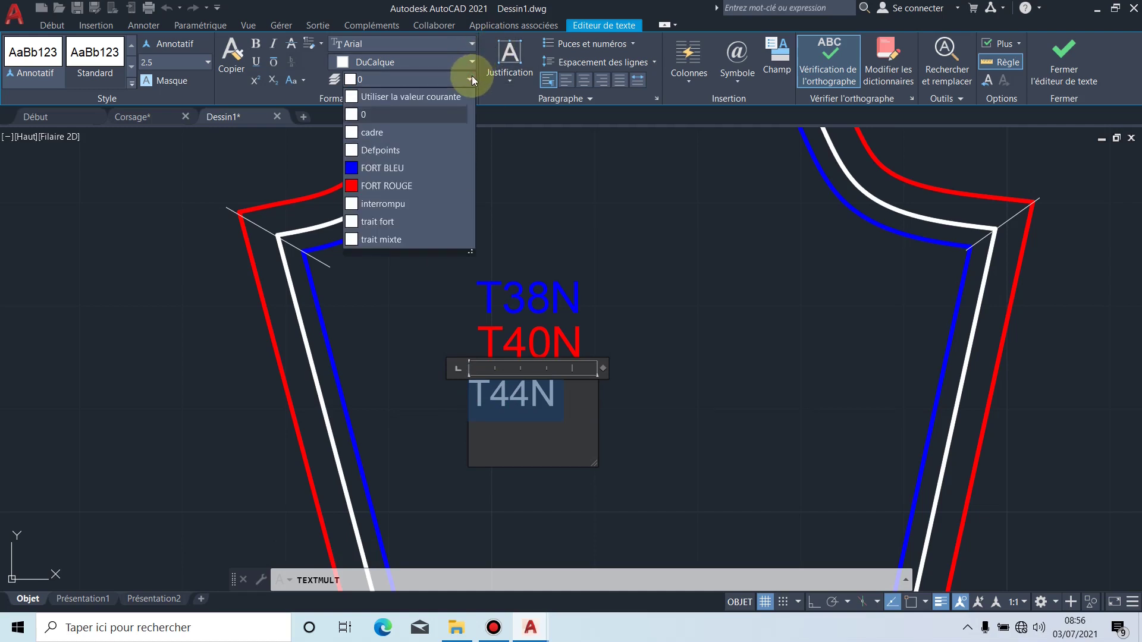
left_click(383, 185)
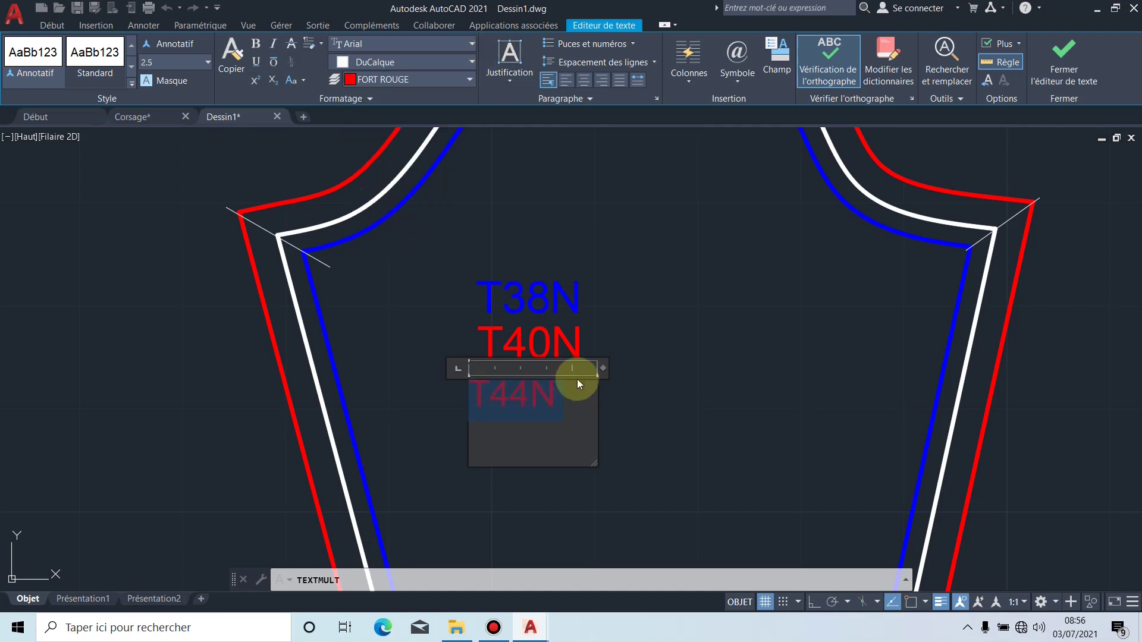
left_click(646, 359)
Step: Move the T44N label about 1.85 sideways by its insertion point to sit beneath the T40N label
left_click(548, 394)
scroll(440, 393, "up", 6)
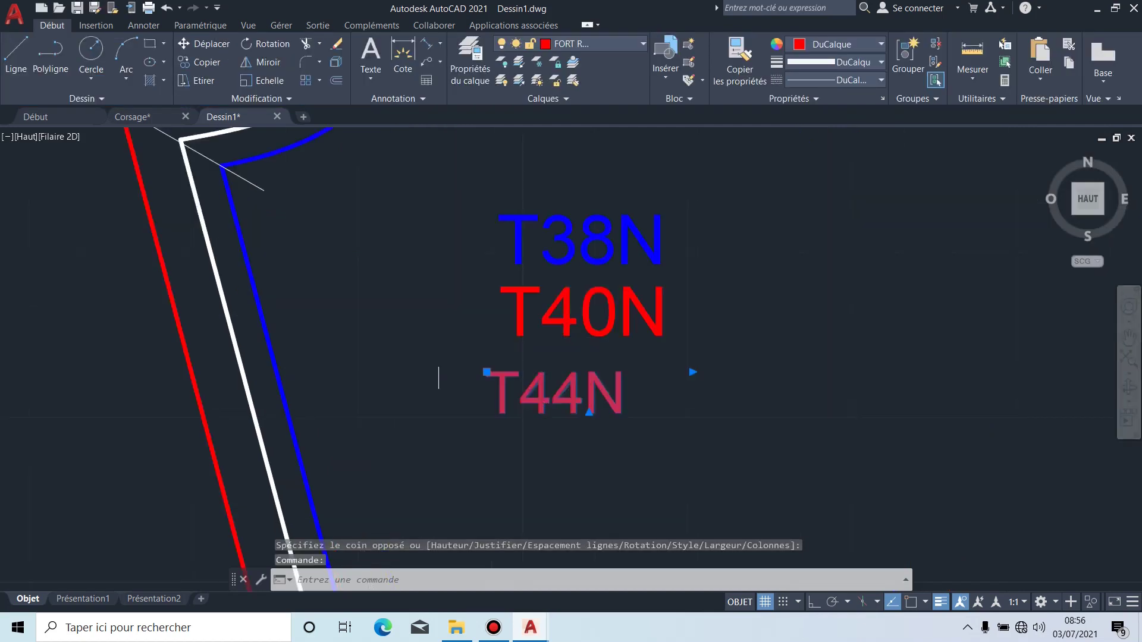
left_click(560, 337)
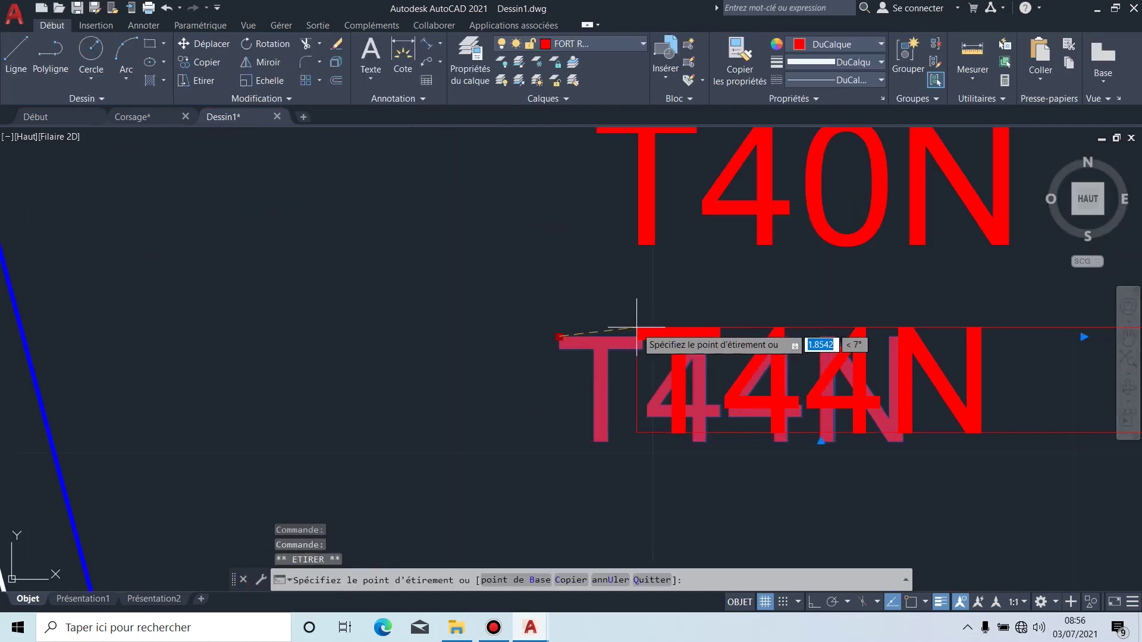
key("Escape")
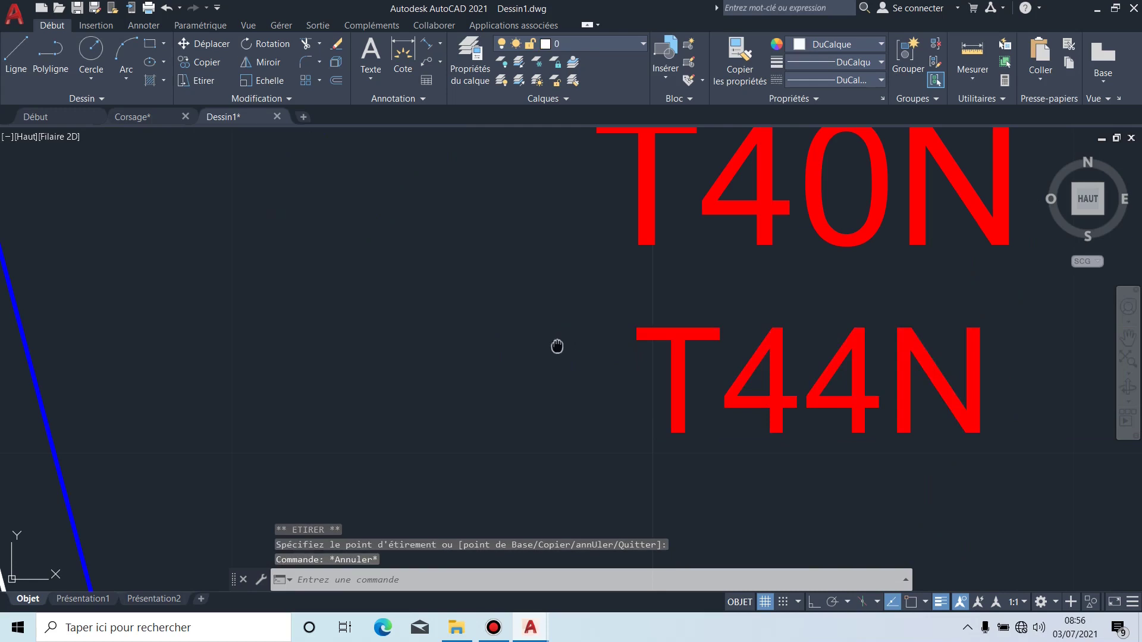
Step: Assign the T40N label to layer 0 to match the white sleeve outline
scroll(347, 403, "down", 5)
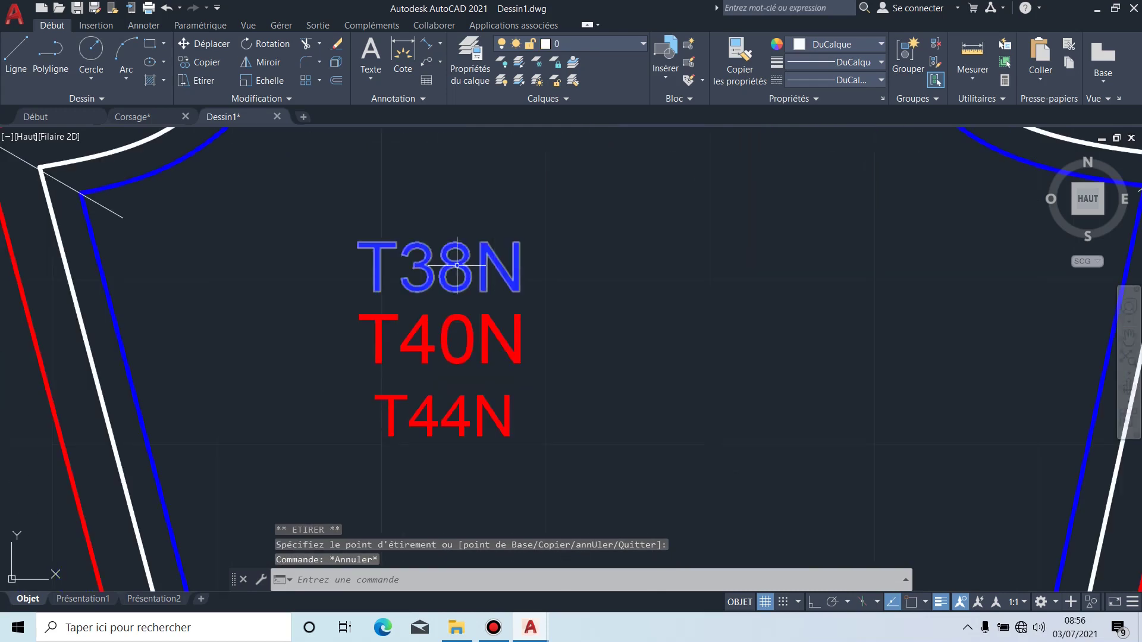
double_click(480, 326)
left_click_drag(528, 338, 357, 333)
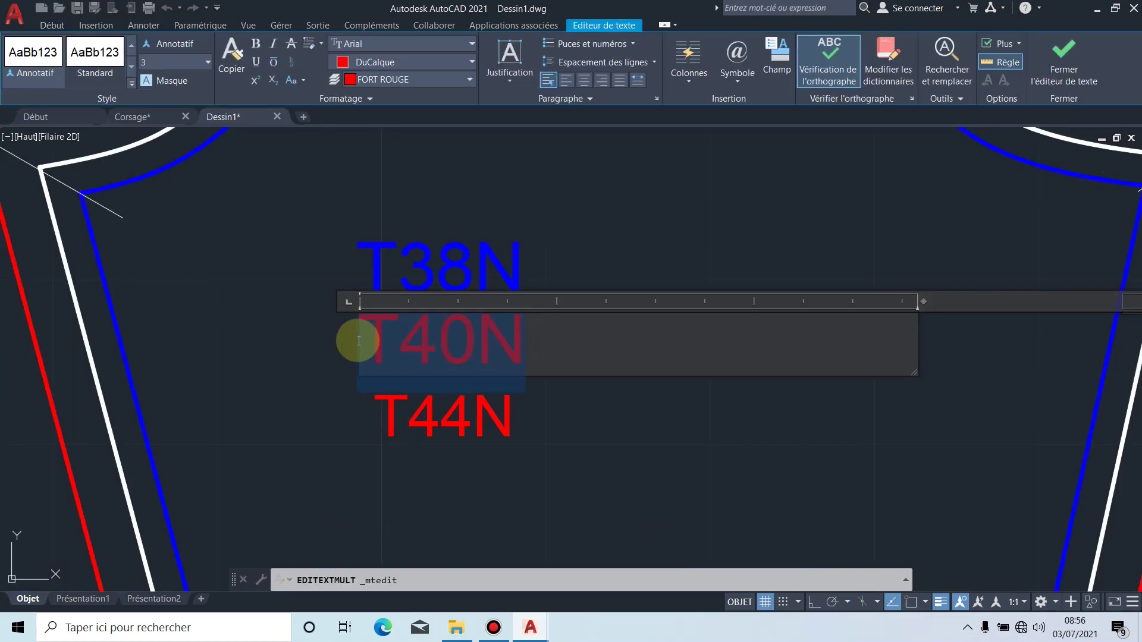
left_click(466, 78)
left_click(433, 96)
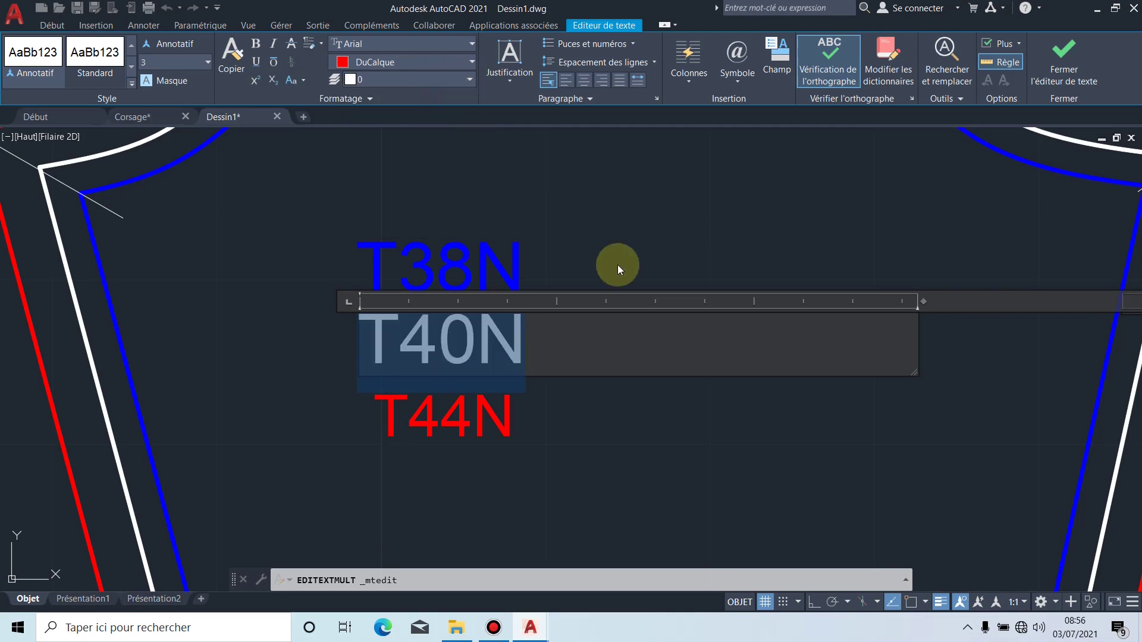
left_click(617, 265)
Step: Shift the T44N label slightly closer to the T40N label and set its text height to 3
left_click(442, 413)
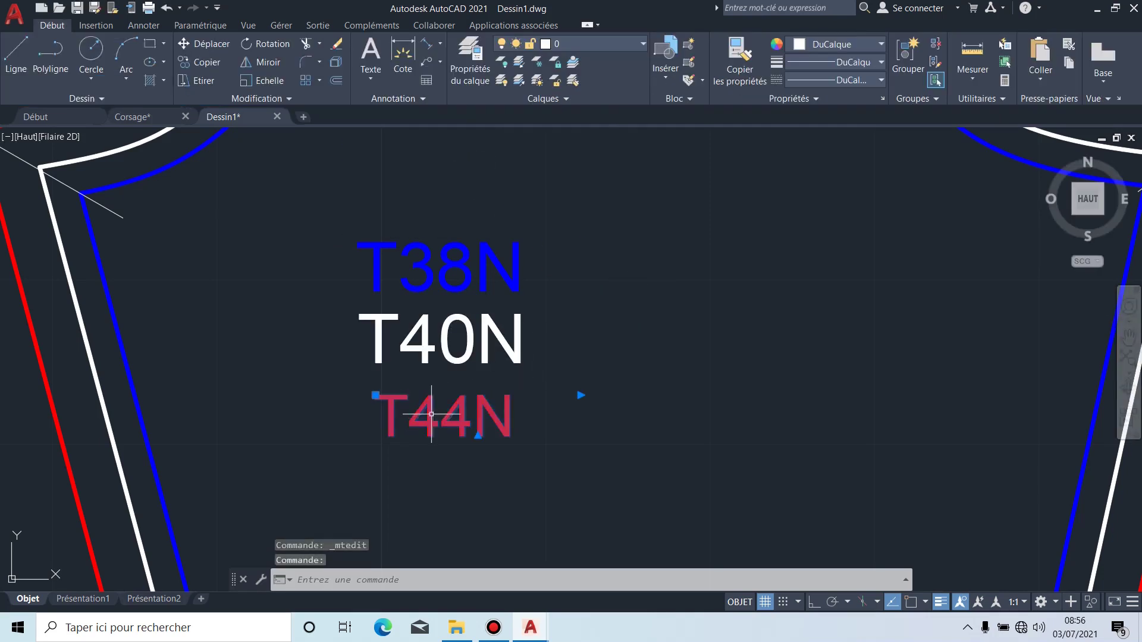
left_click(375, 395)
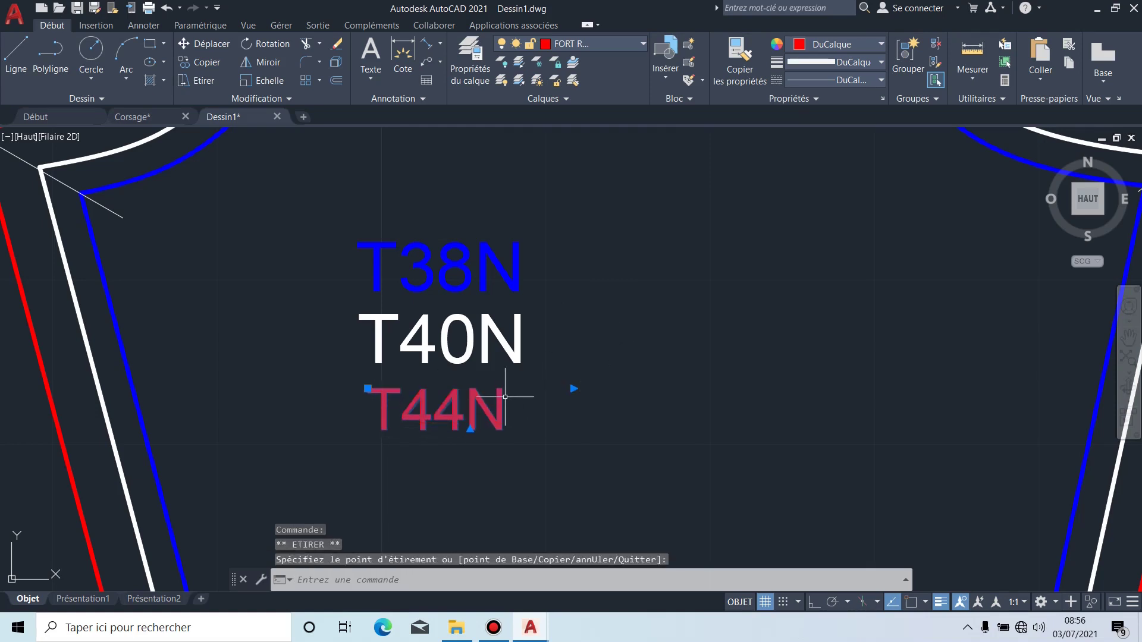
left_click(485, 412)
double_click(486, 413)
left_click_drag(557, 404, 364, 404)
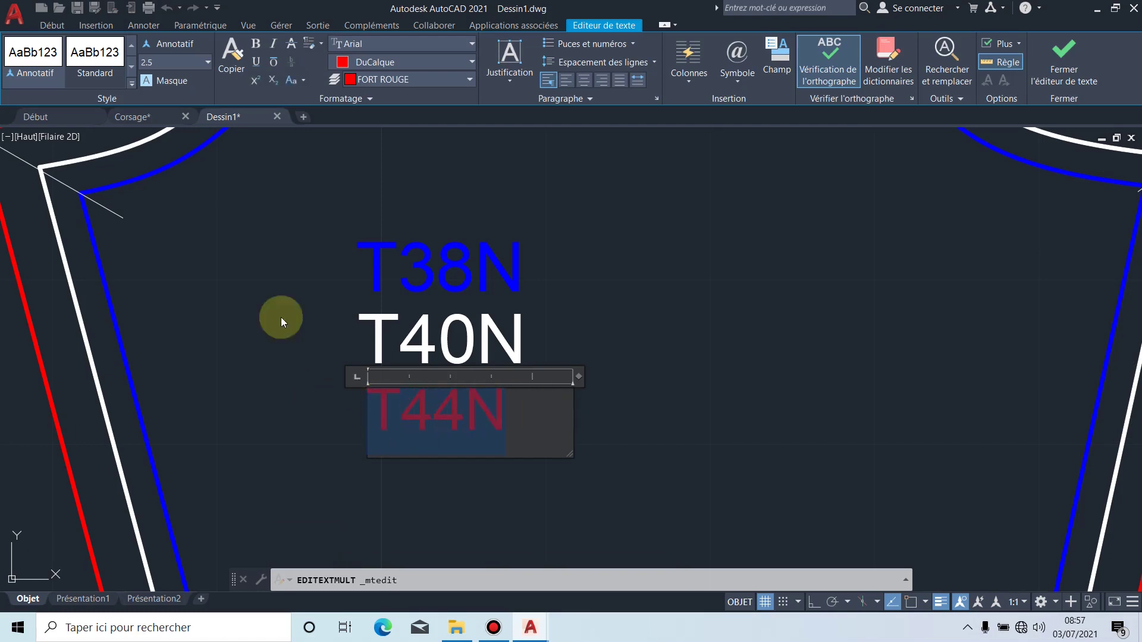
left_click(208, 61)
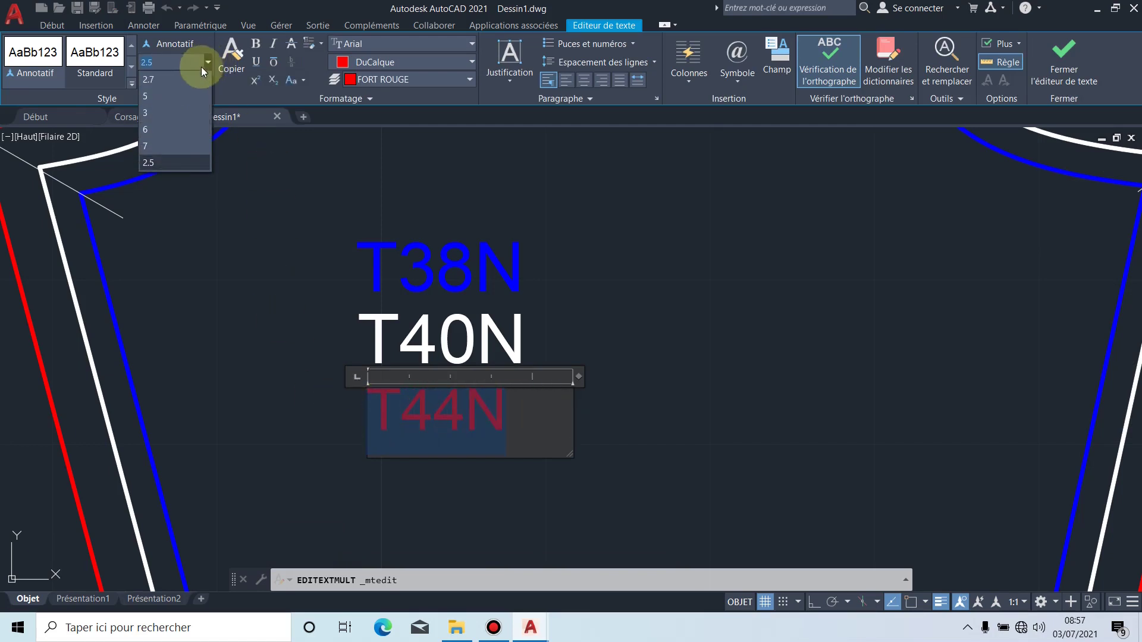
left_click(161, 111)
left_click(598, 289)
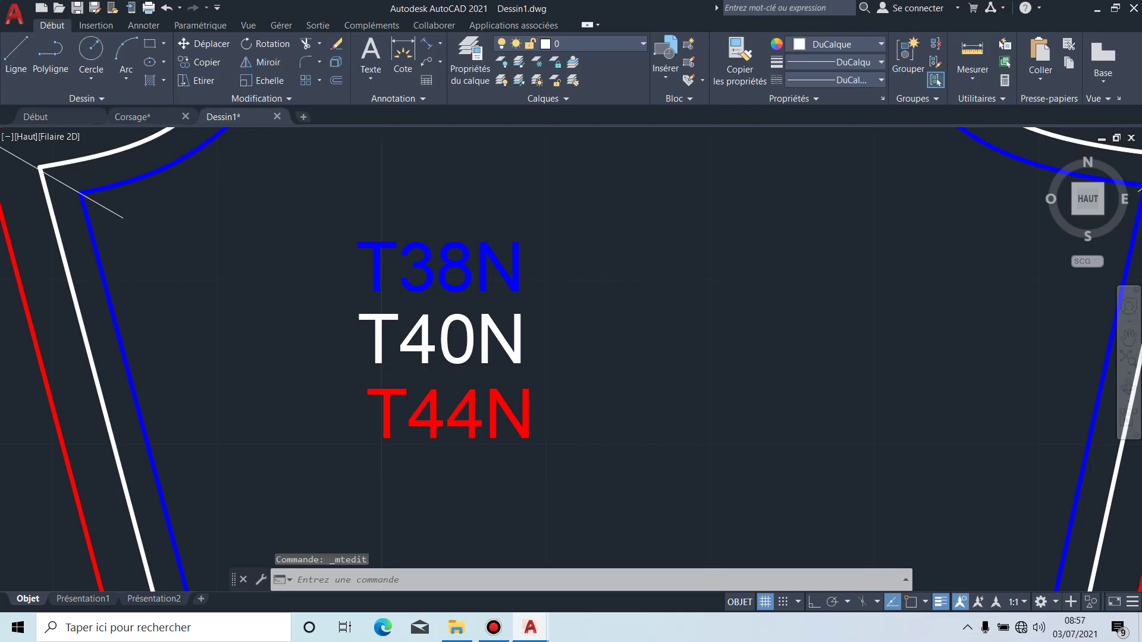
Step: Review the graded sleeve with its size labels and the title block of its sheet
scroll(605, 343, "down", 5)
scroll(564, 318, "up", 4)
scroll(622, 329, "down", 4)
mouse_move(630, 295)
middle_mouse_down()
mouse_move(608, 358)
mouse_move(614, 492)
middle_mouse_up()
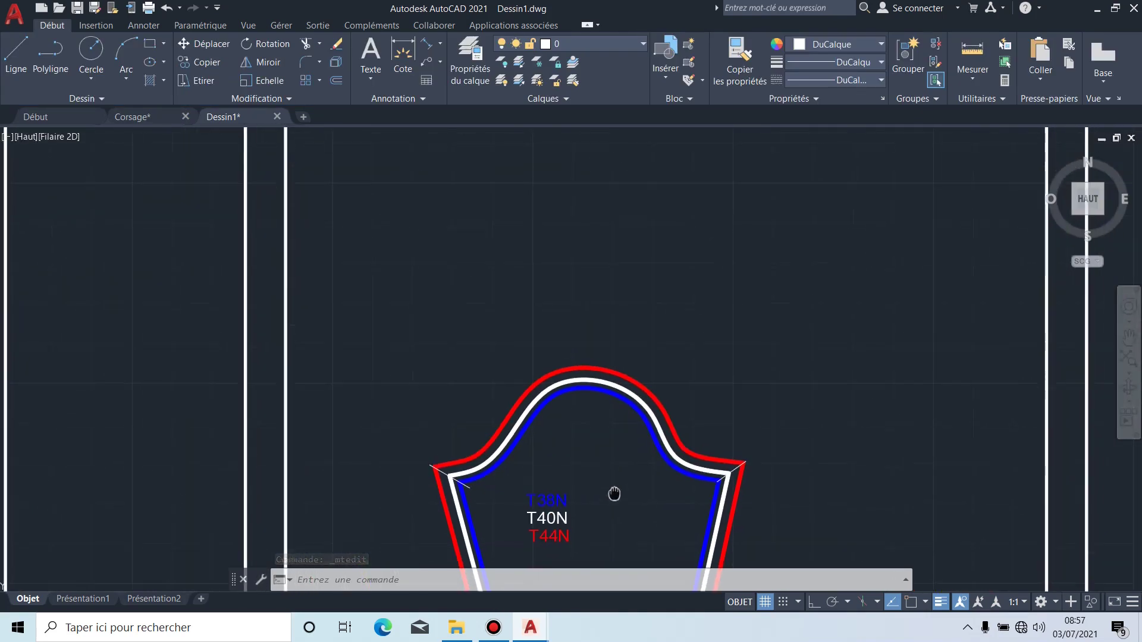
scroll(614, 492, "down", 4)
scroll(681, 267, "up", 2)
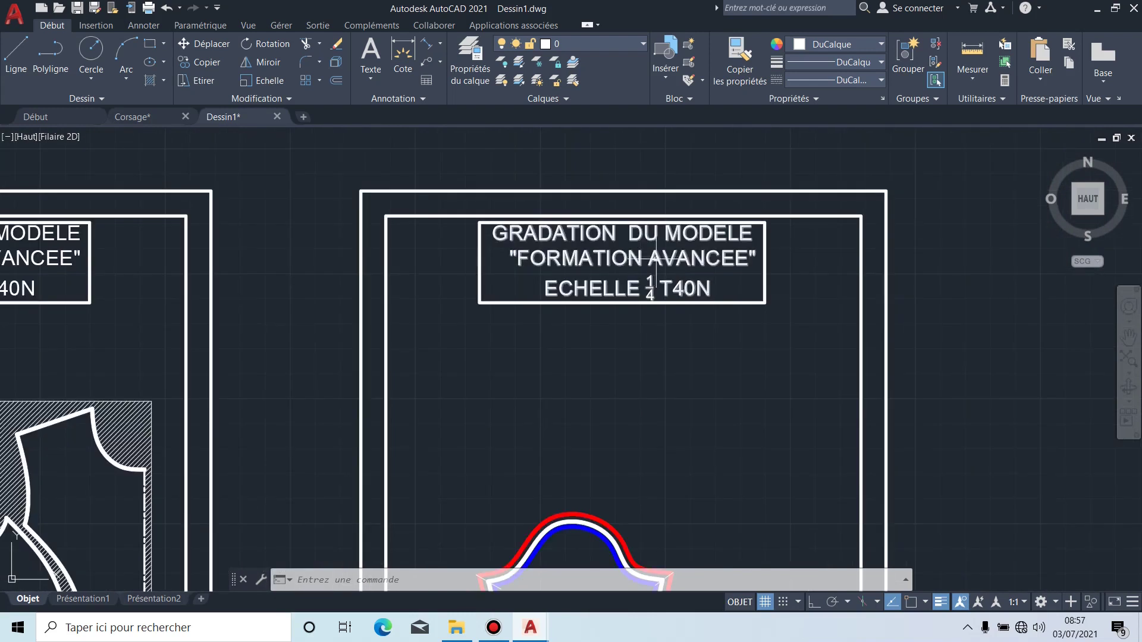
Step: Edit the title text of the grading sheet so its sizes read T36N-T40N-T44N on a separate line below ECHELLE 1/4
scroll(700, 285, "up", 2)
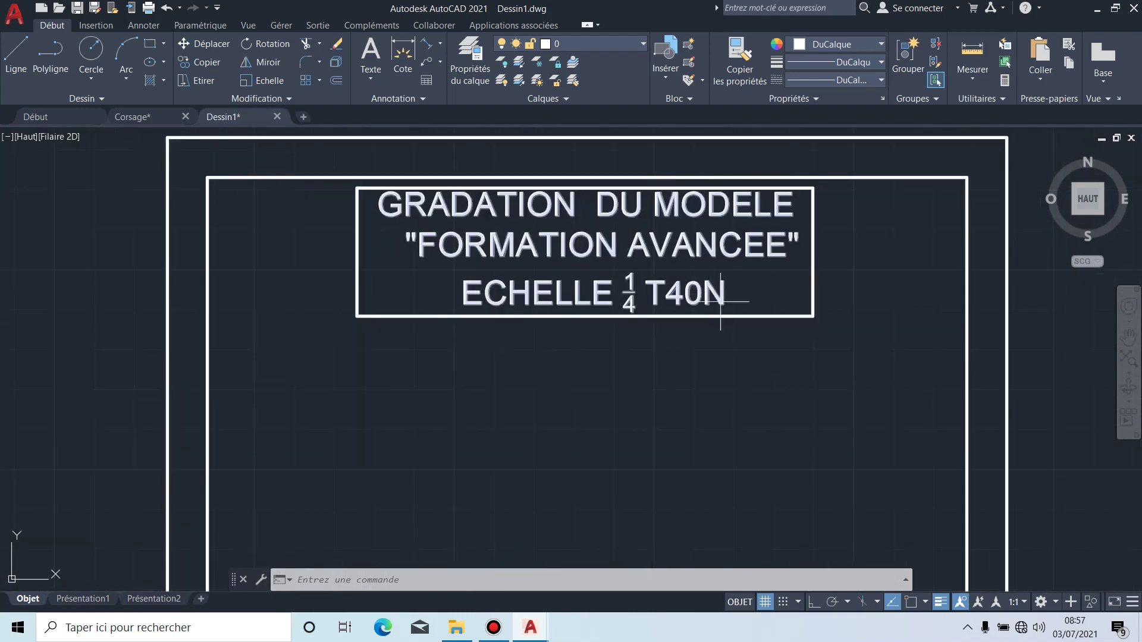
double_click(701, 297)
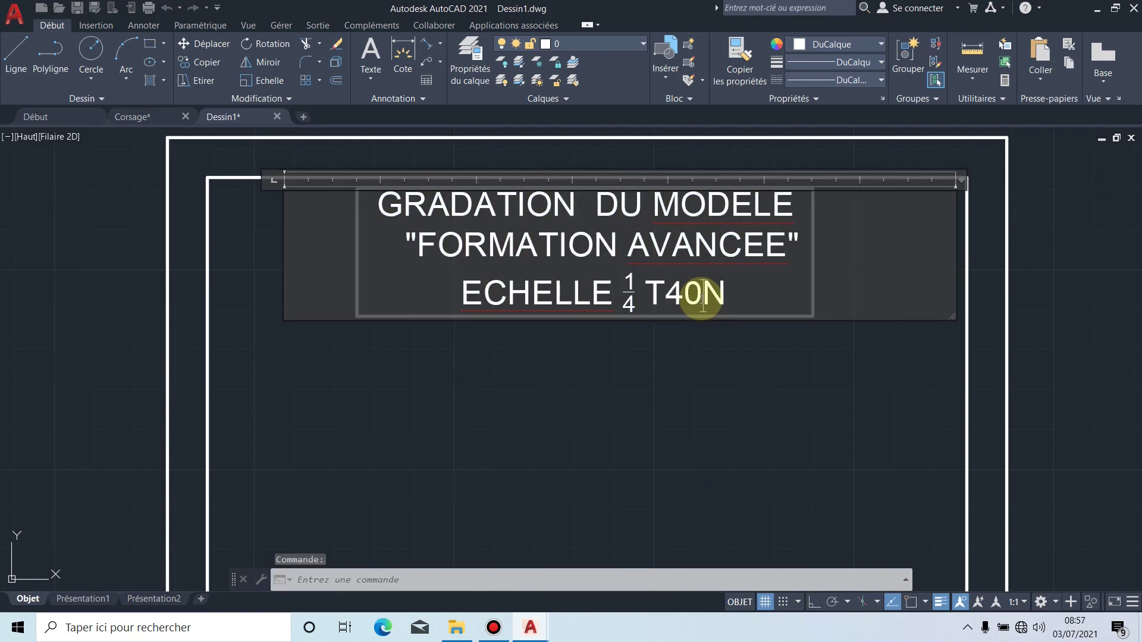
left_click(565, 284)
key("Return")
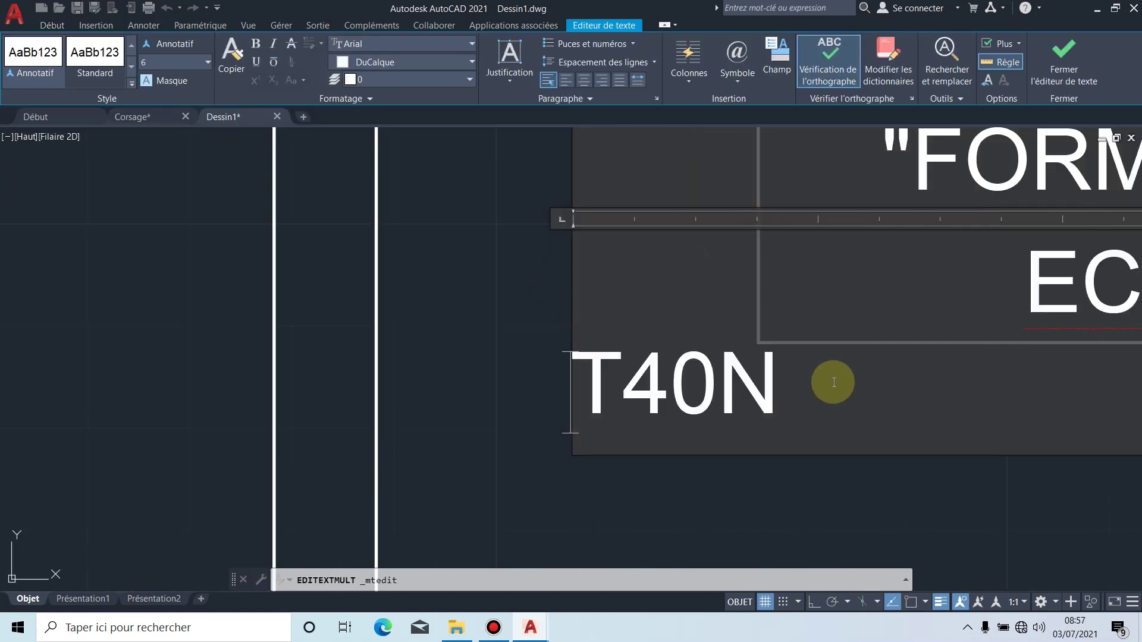
scroll(826, 379, "down", 5)
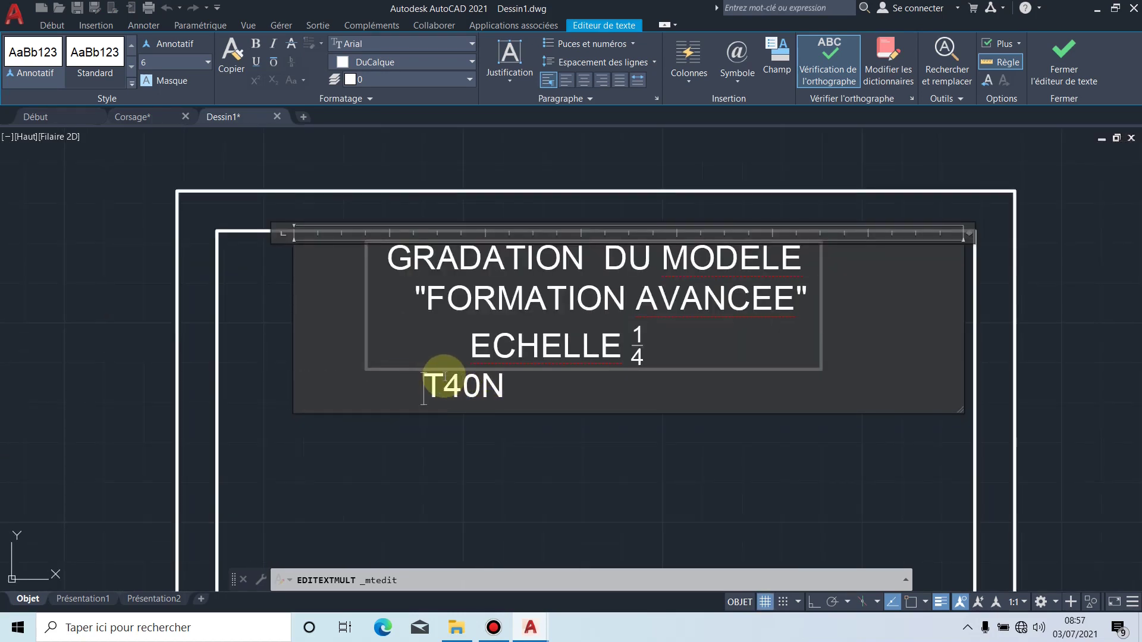
type("T")
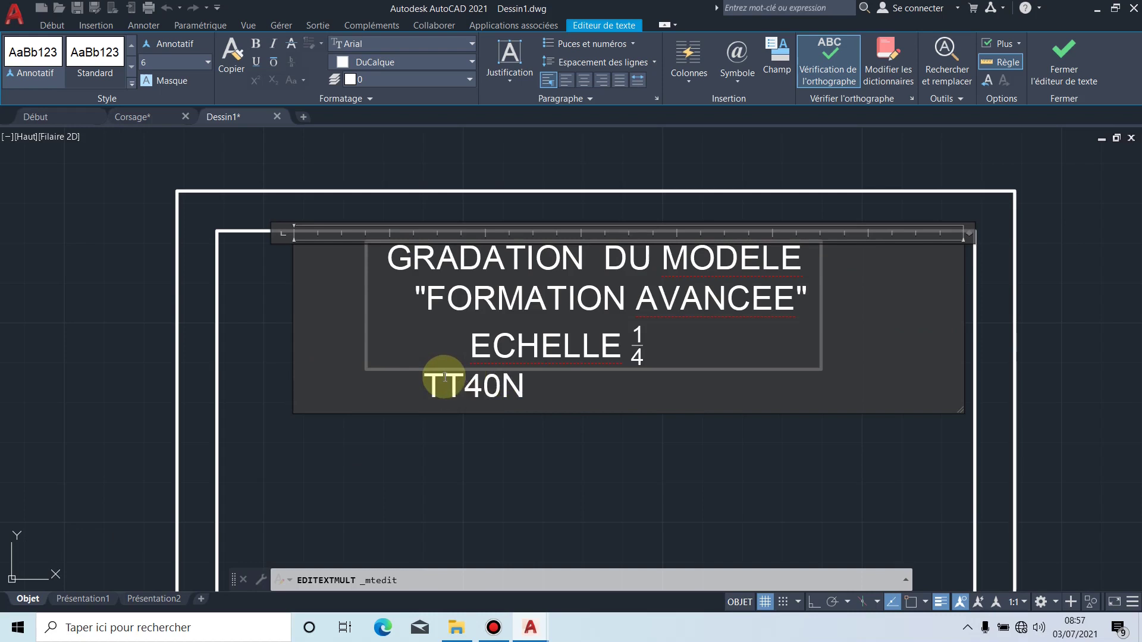
type("36N")
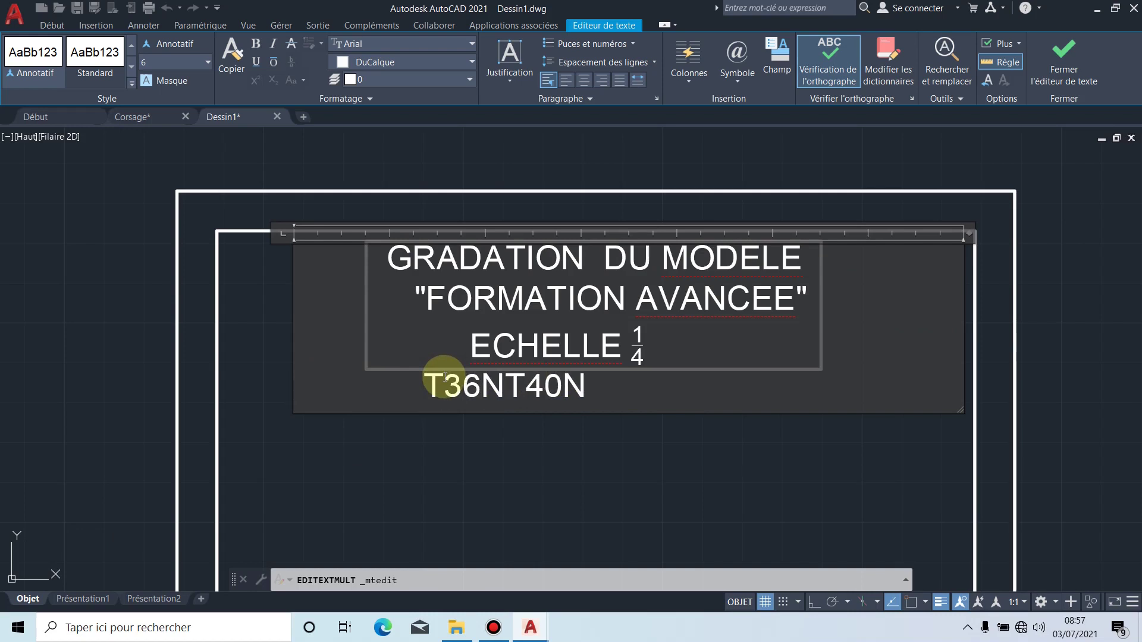
type("-")
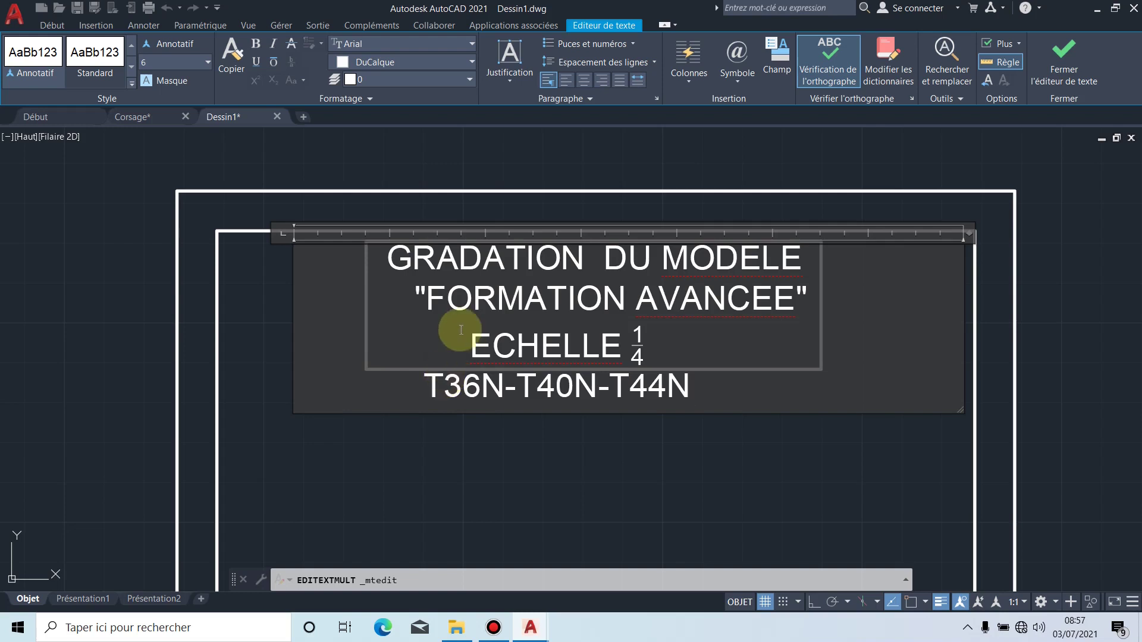
Step: Select the T36N size in the title text and assign the layer FORT BLEU
left_click_drag(505, 390, 429, 381)
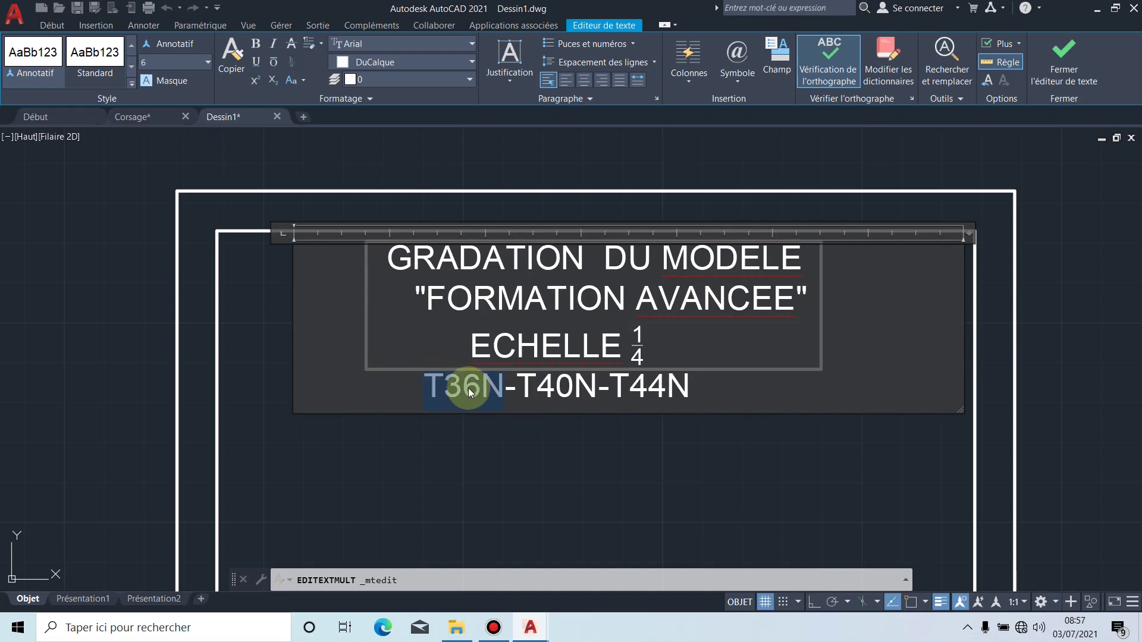
left_click(472, 77)
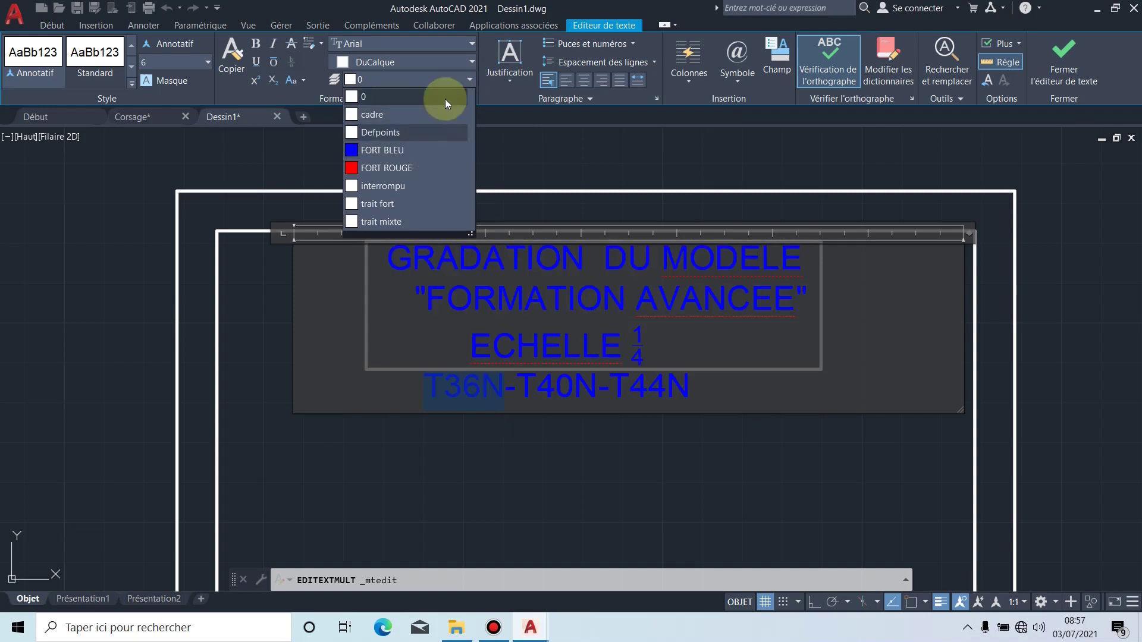
left_click(831, 324)
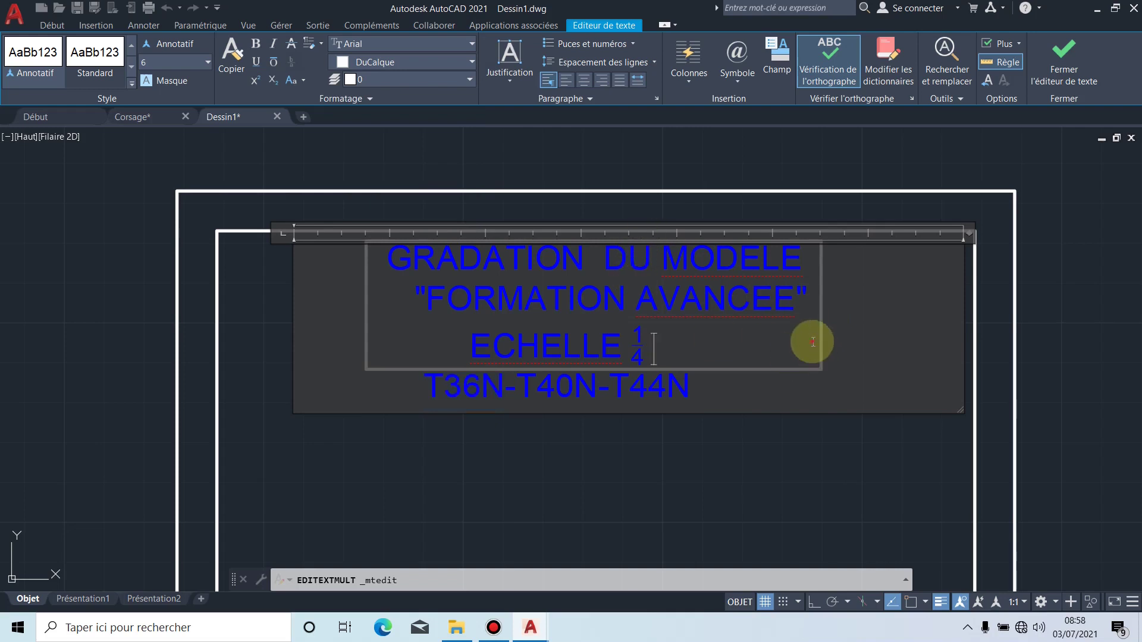
left_click(754, 462)
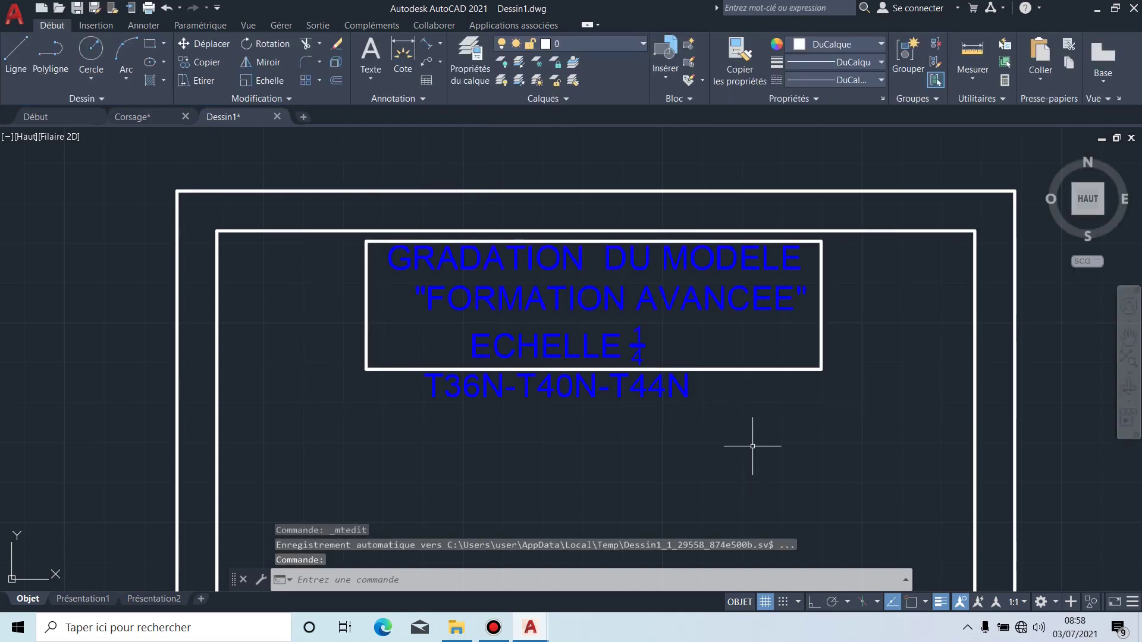
Step: Set the colour of the entire grading title text to DuBloc
double_click(606, 305)
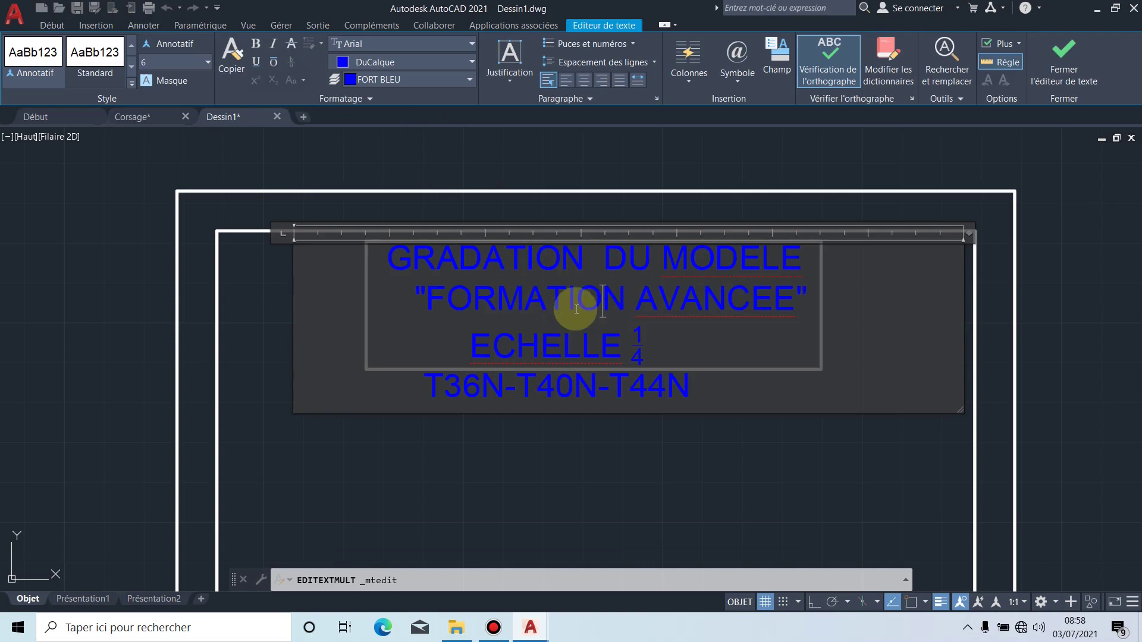
scroll(577, 308, "up", 2)
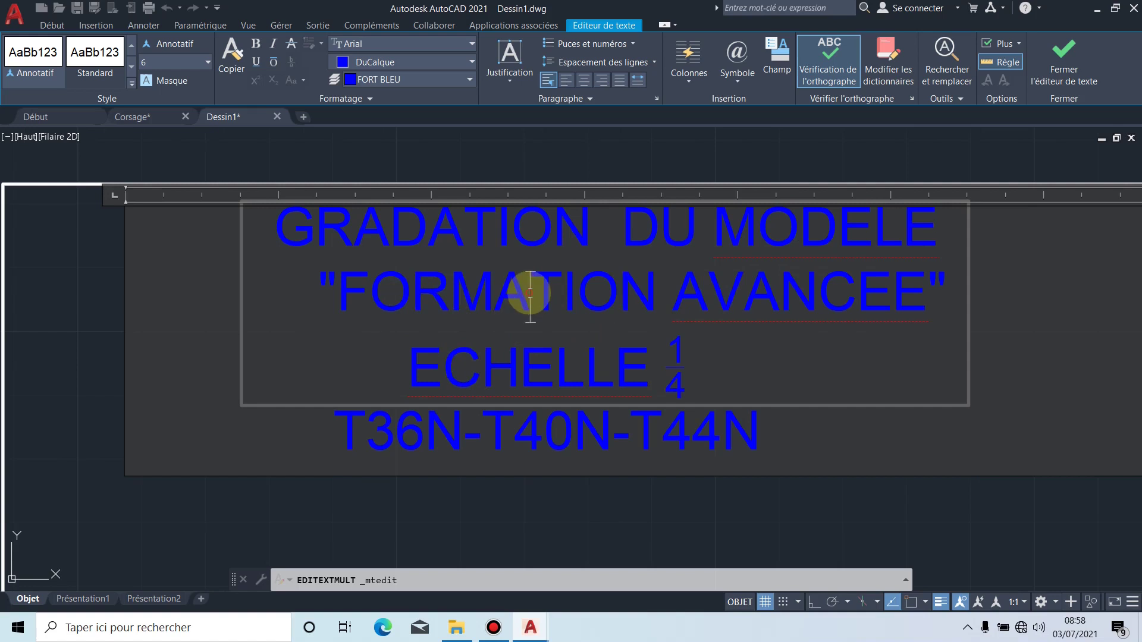
left_click_drag(765, 440, 247, 244)
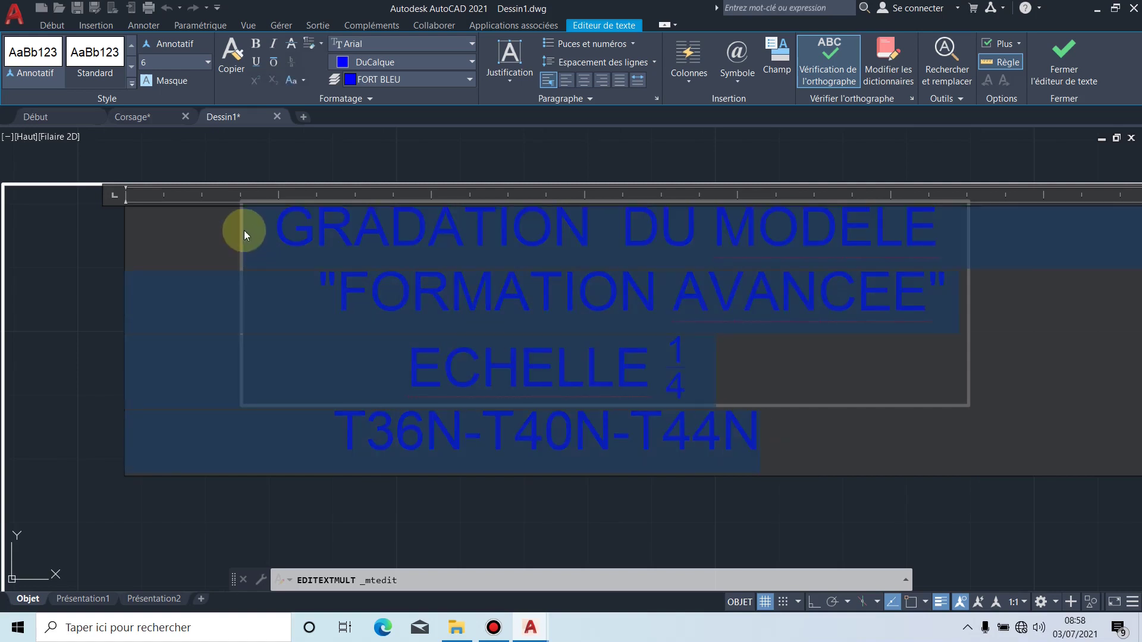
left_click(471, 62)
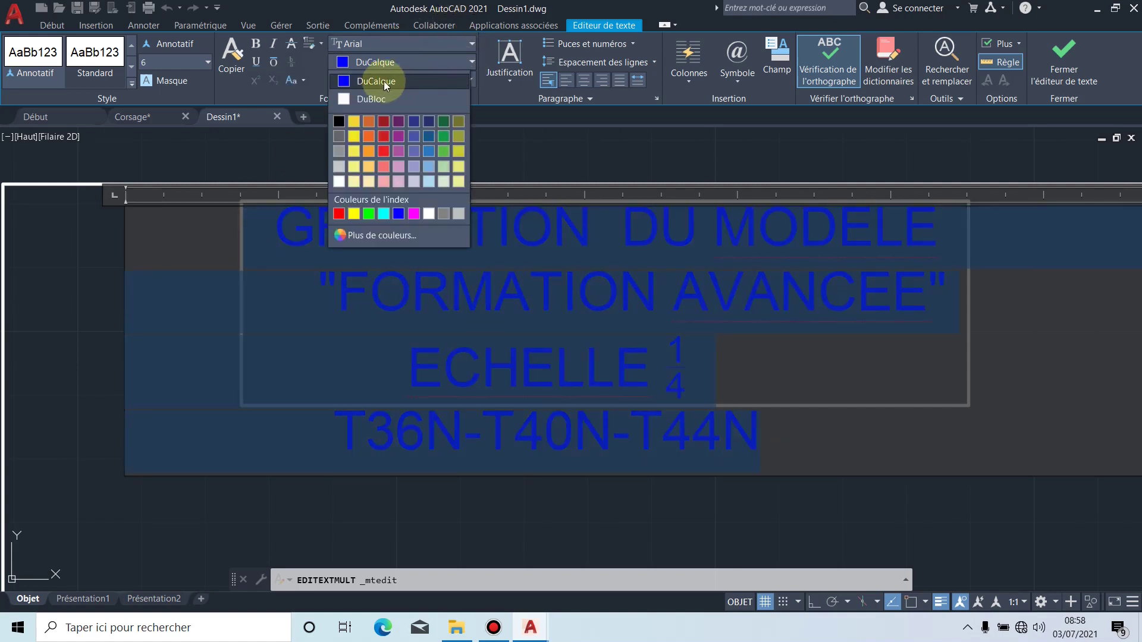
left_click(368, 96)
left_click(925, 401)
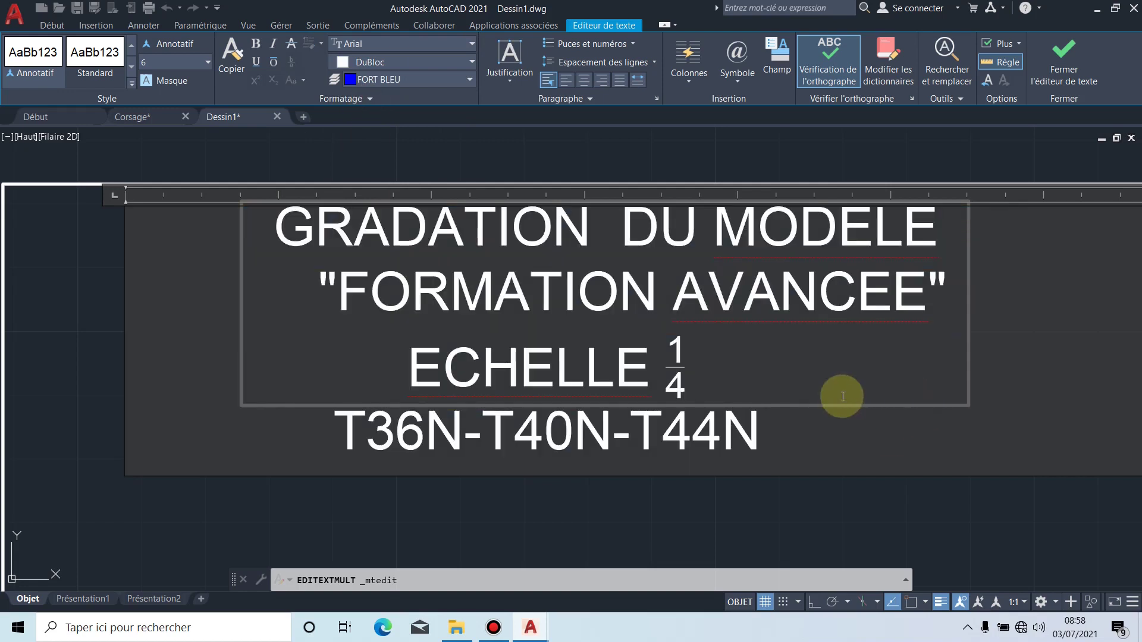
left_click(849, 505)
Step: Stretch the title frame's bottom edge down to enclose the sizes line and shift its right edge inward by about 1.9
scroll(841, 497, "down", 2)
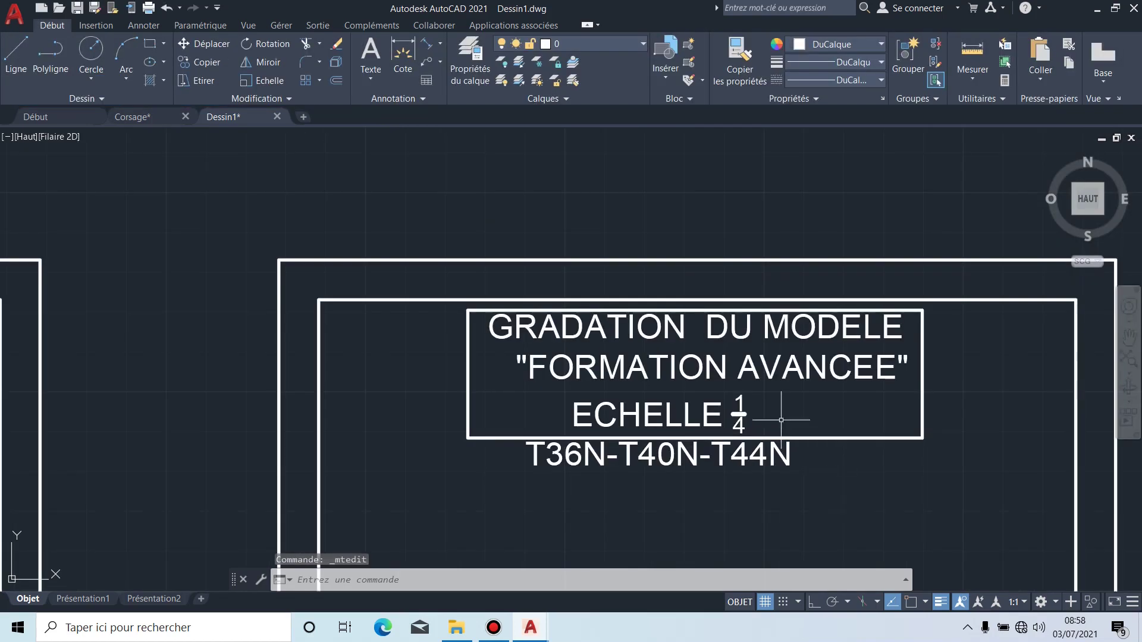
left_click(865, 440)
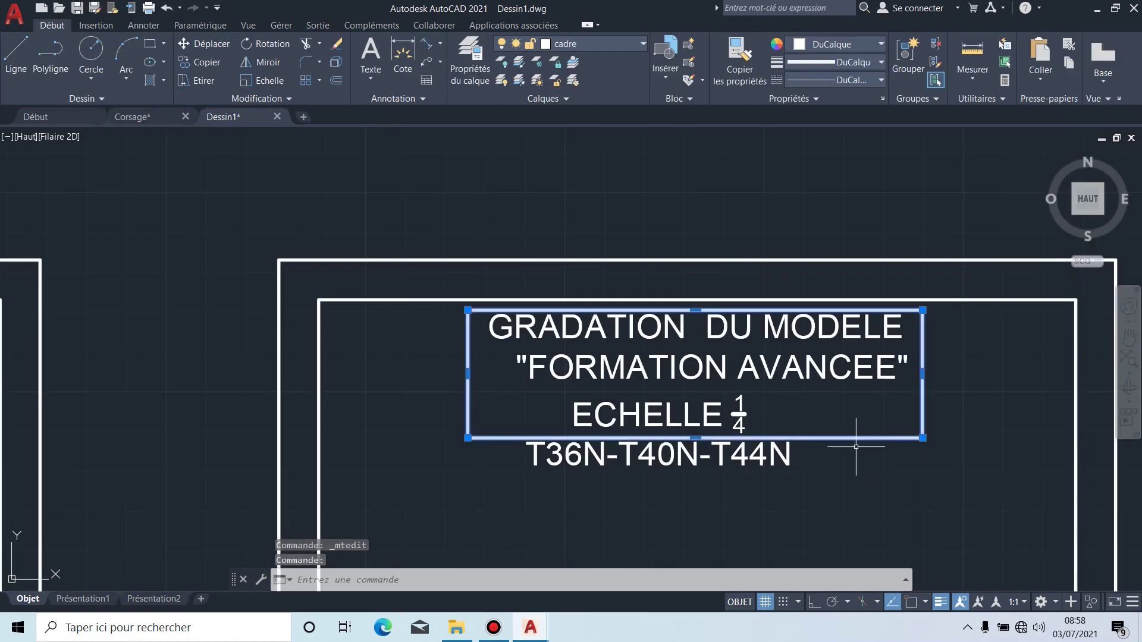
left_click(695, 438)
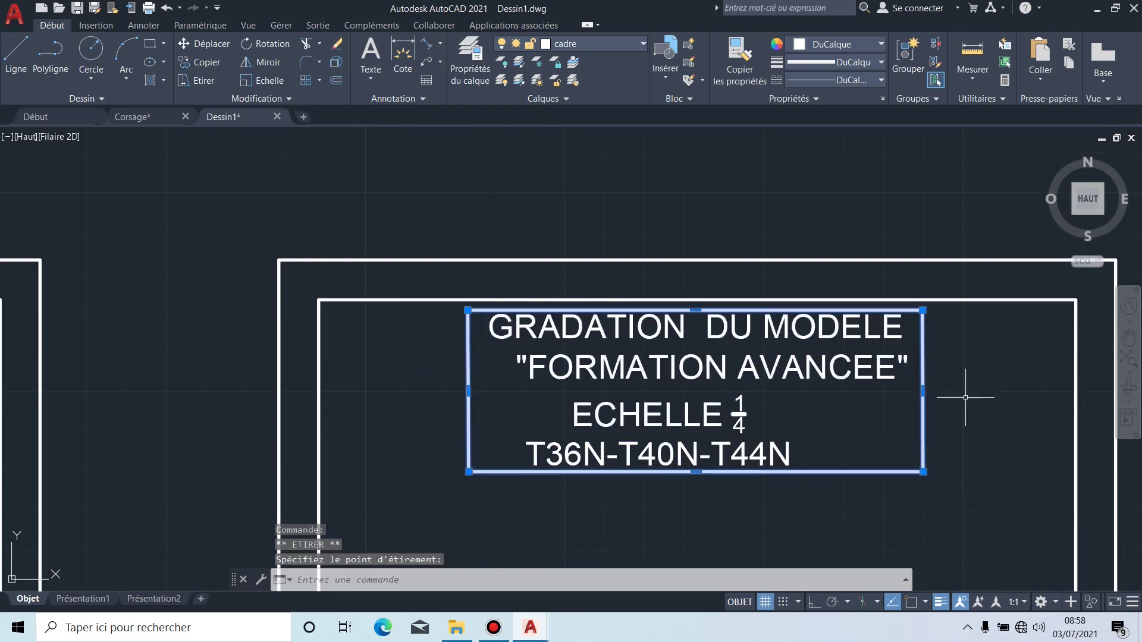
left_click(923, 391)
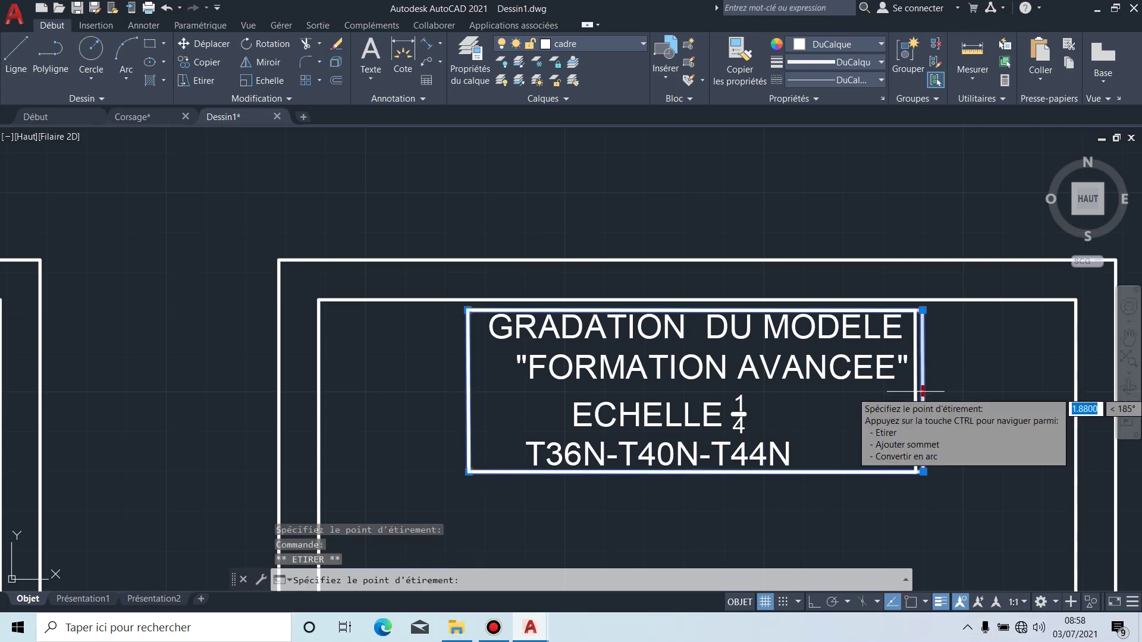
left_click(916, 392)
key("Escape")
Step: Review the graded sleeve with its labels and title block, and the four framed pattern sheets side by side
scroll(983, 398, "down", 2)
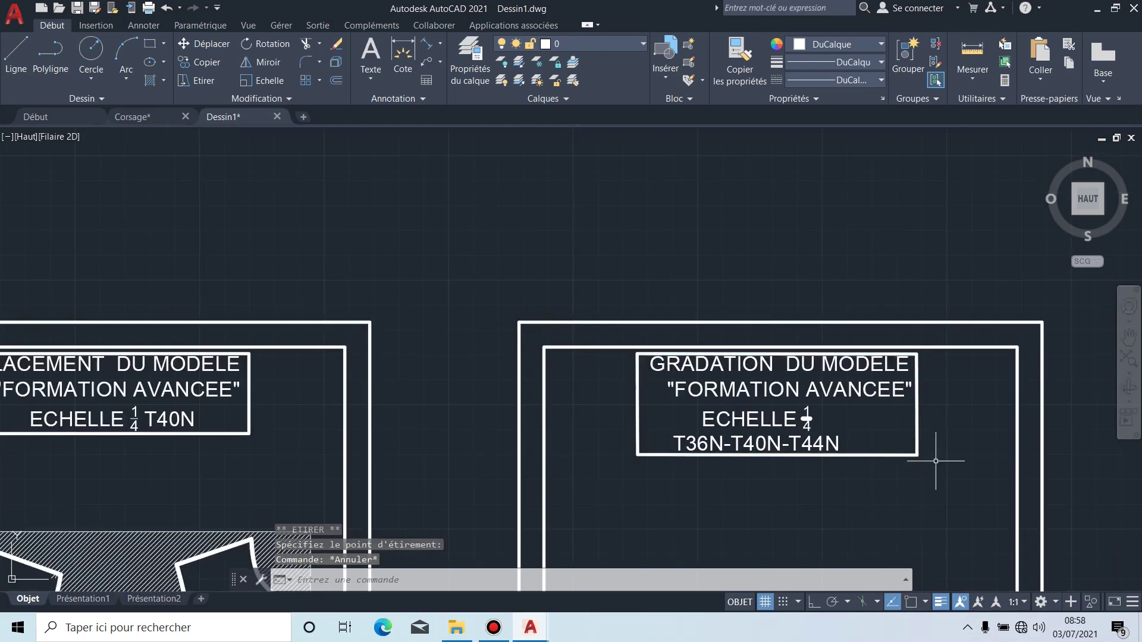
scroll(944, 458, "down", 3)
scroll(870, 451, "up", 3)
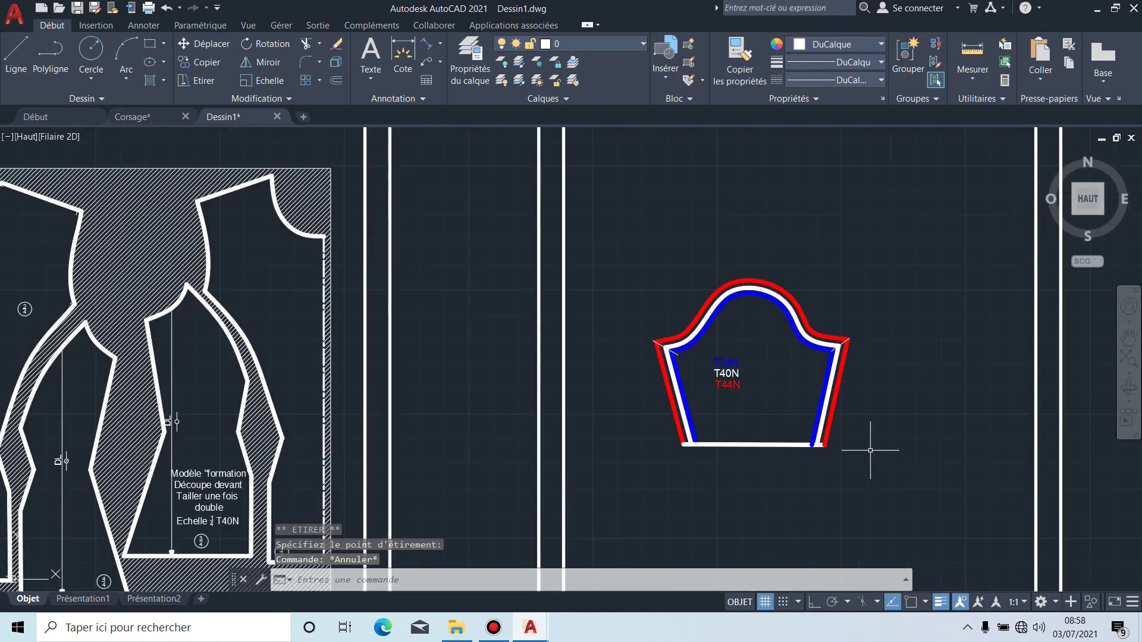
scroll(857, 428, "up", 2)
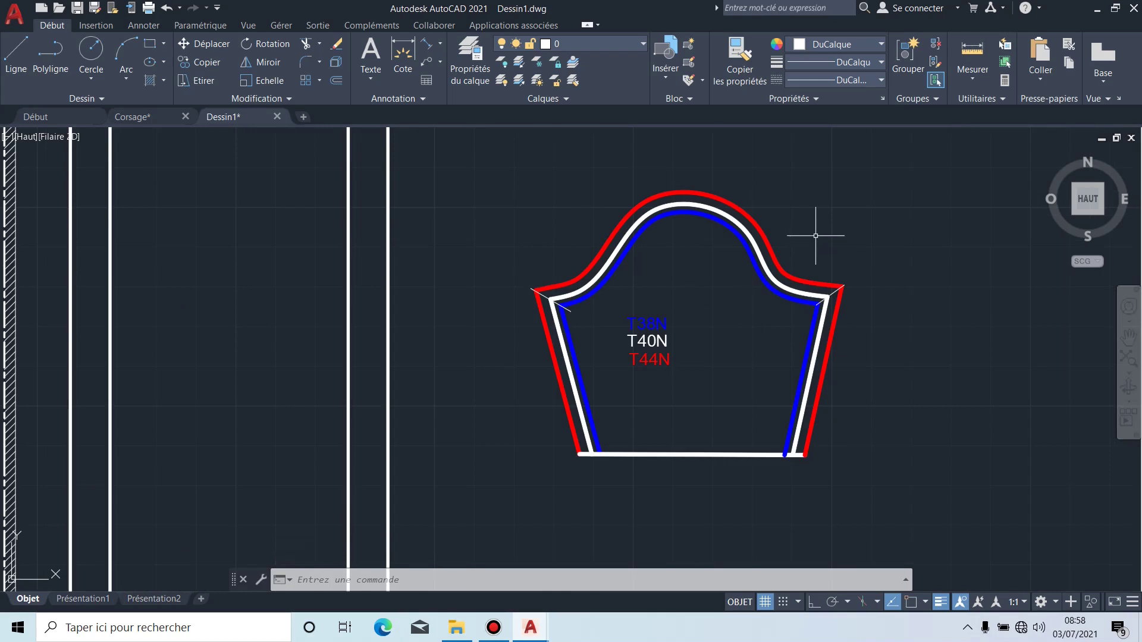
scroll(812, 236, "down", 2)
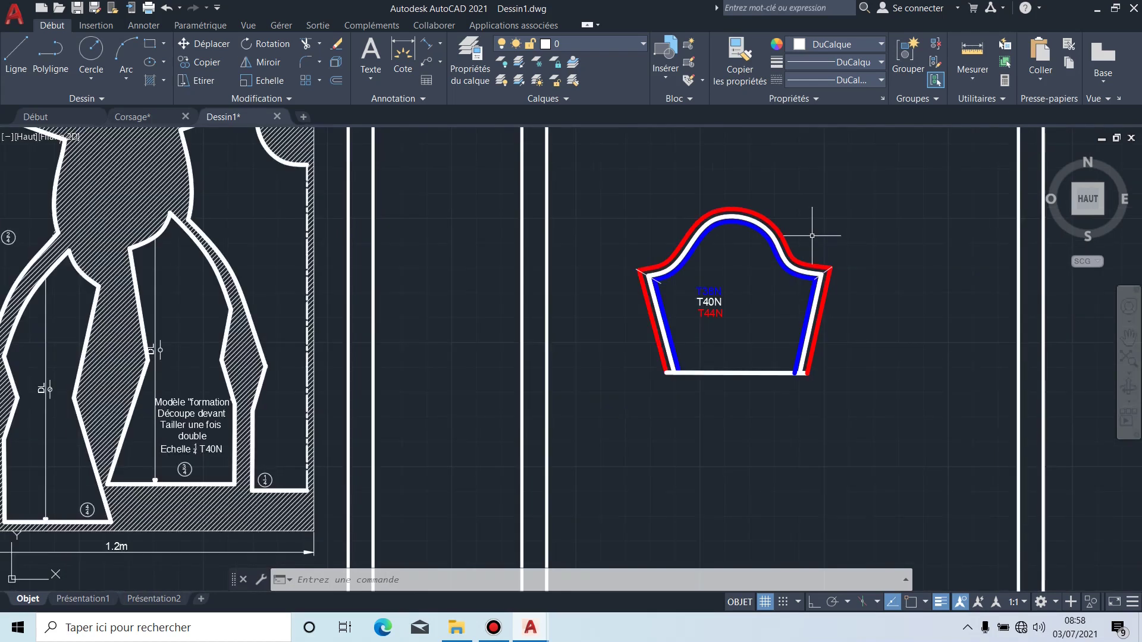
mouse_move(747, 191)
middle_mouse_down()
mouse_move(755, 297)
mouse_move(779, 351)
middle_mouse_up()
scroll(793, 323, "down", 2)
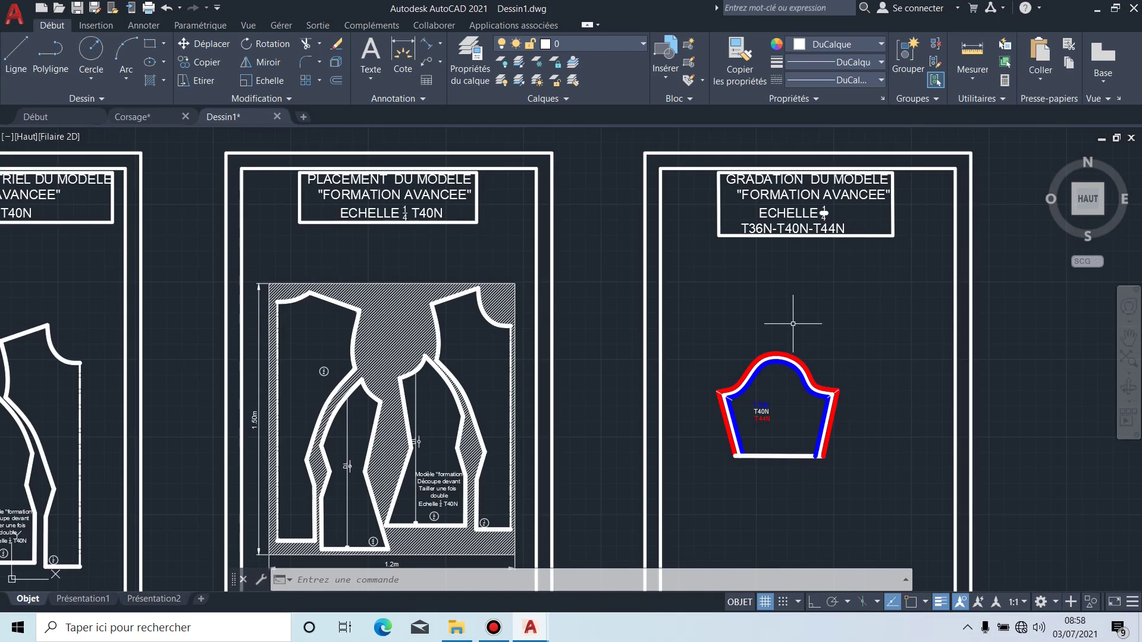
scroll(532, 225, "down", 3)
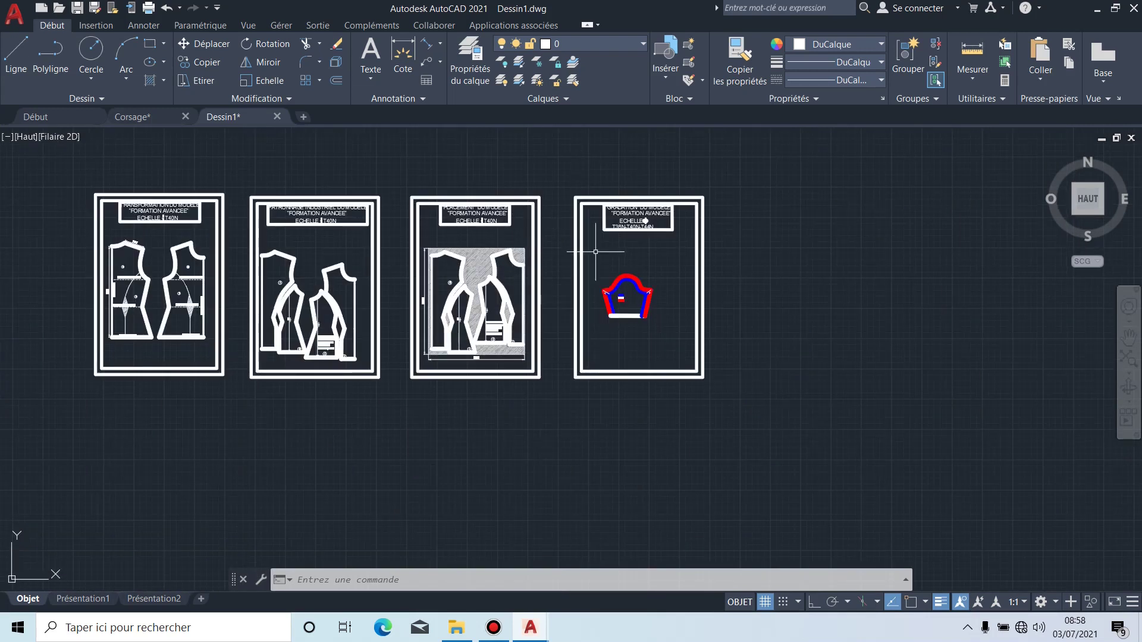
scroll(343, 262, "up", 2)
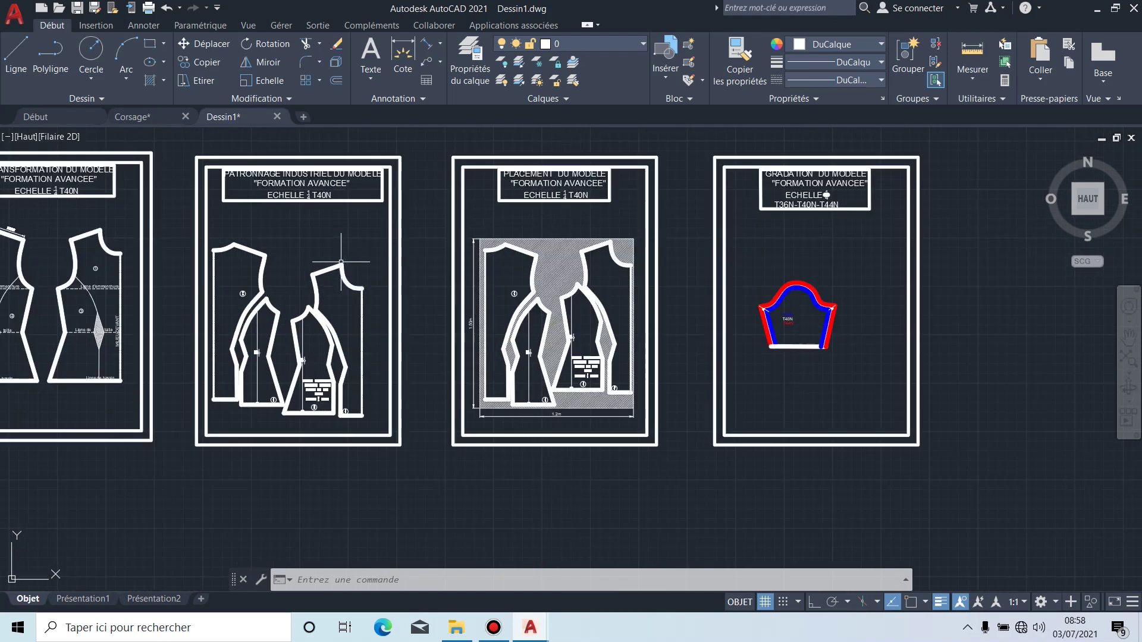
mouse_move(351, 259)
middle_mouse_down()
mouse_move(411, 261)
mouse_move(708, 359)
middle_mouse_up()
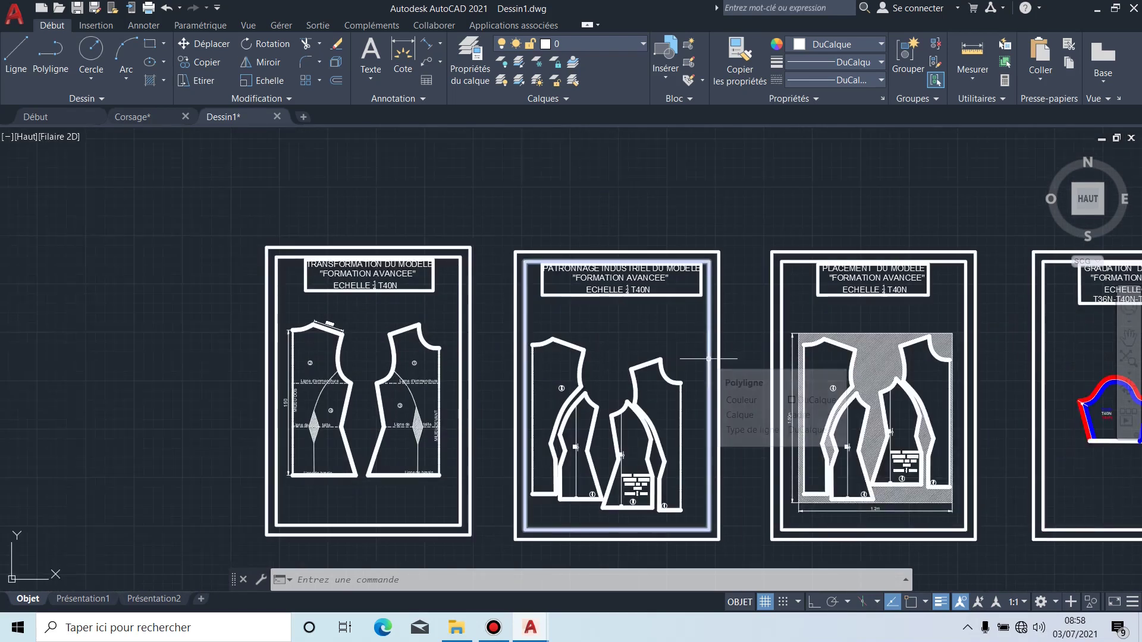